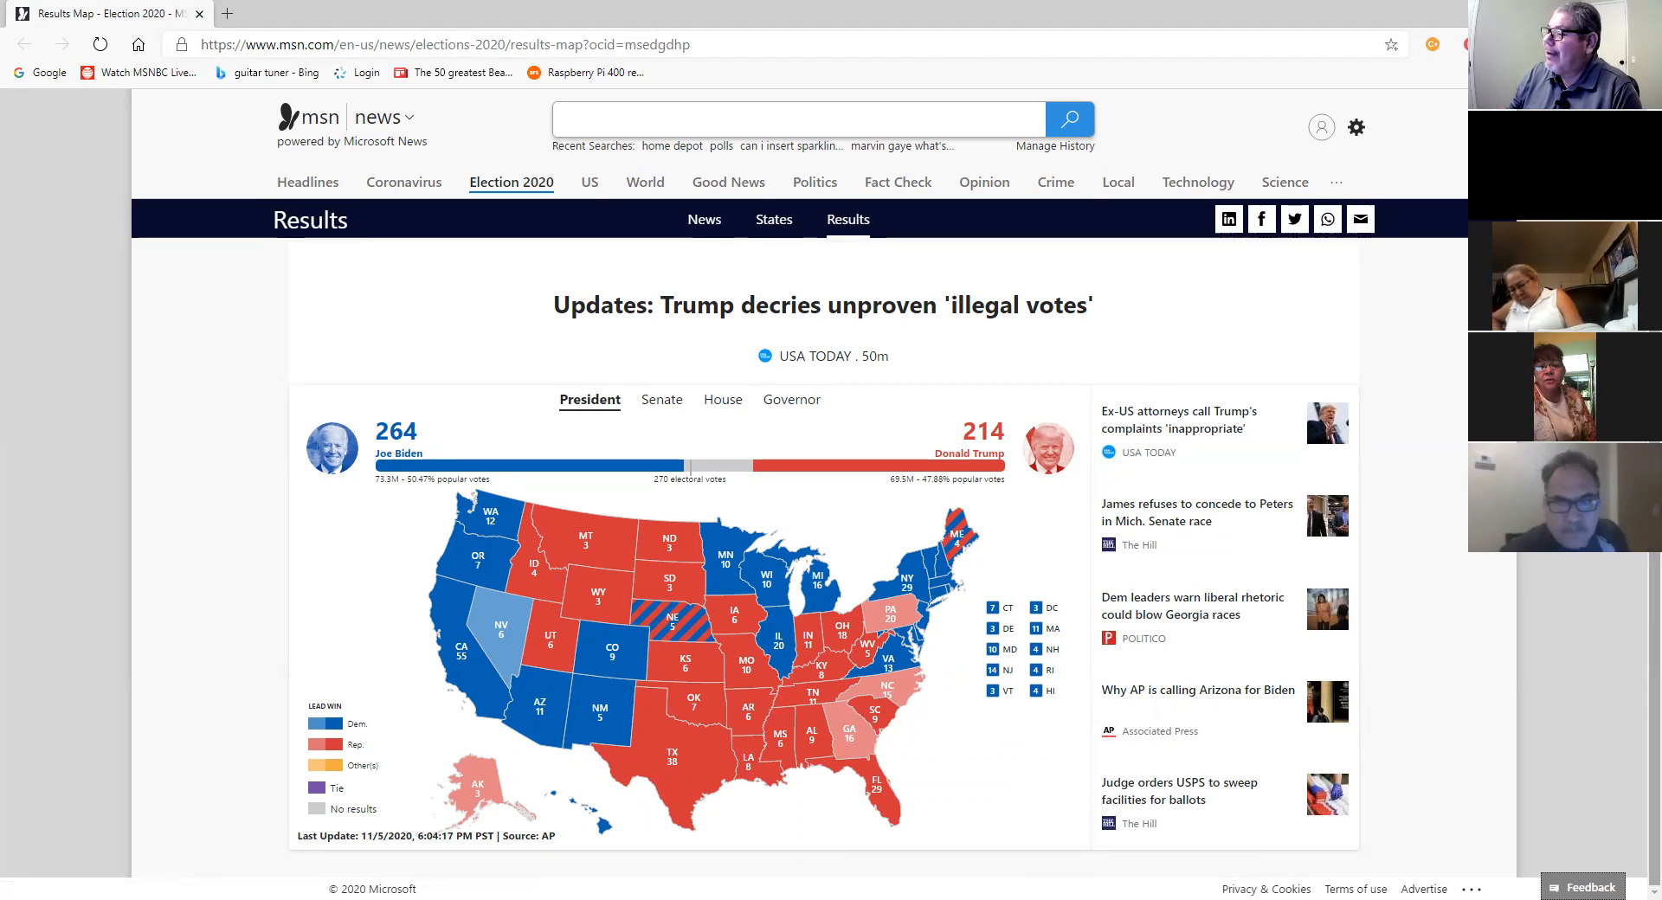
# Step: In a new Edge tab, search the web for 'nevada vote counting memes'
pyautogui.moveTo(597, 687)
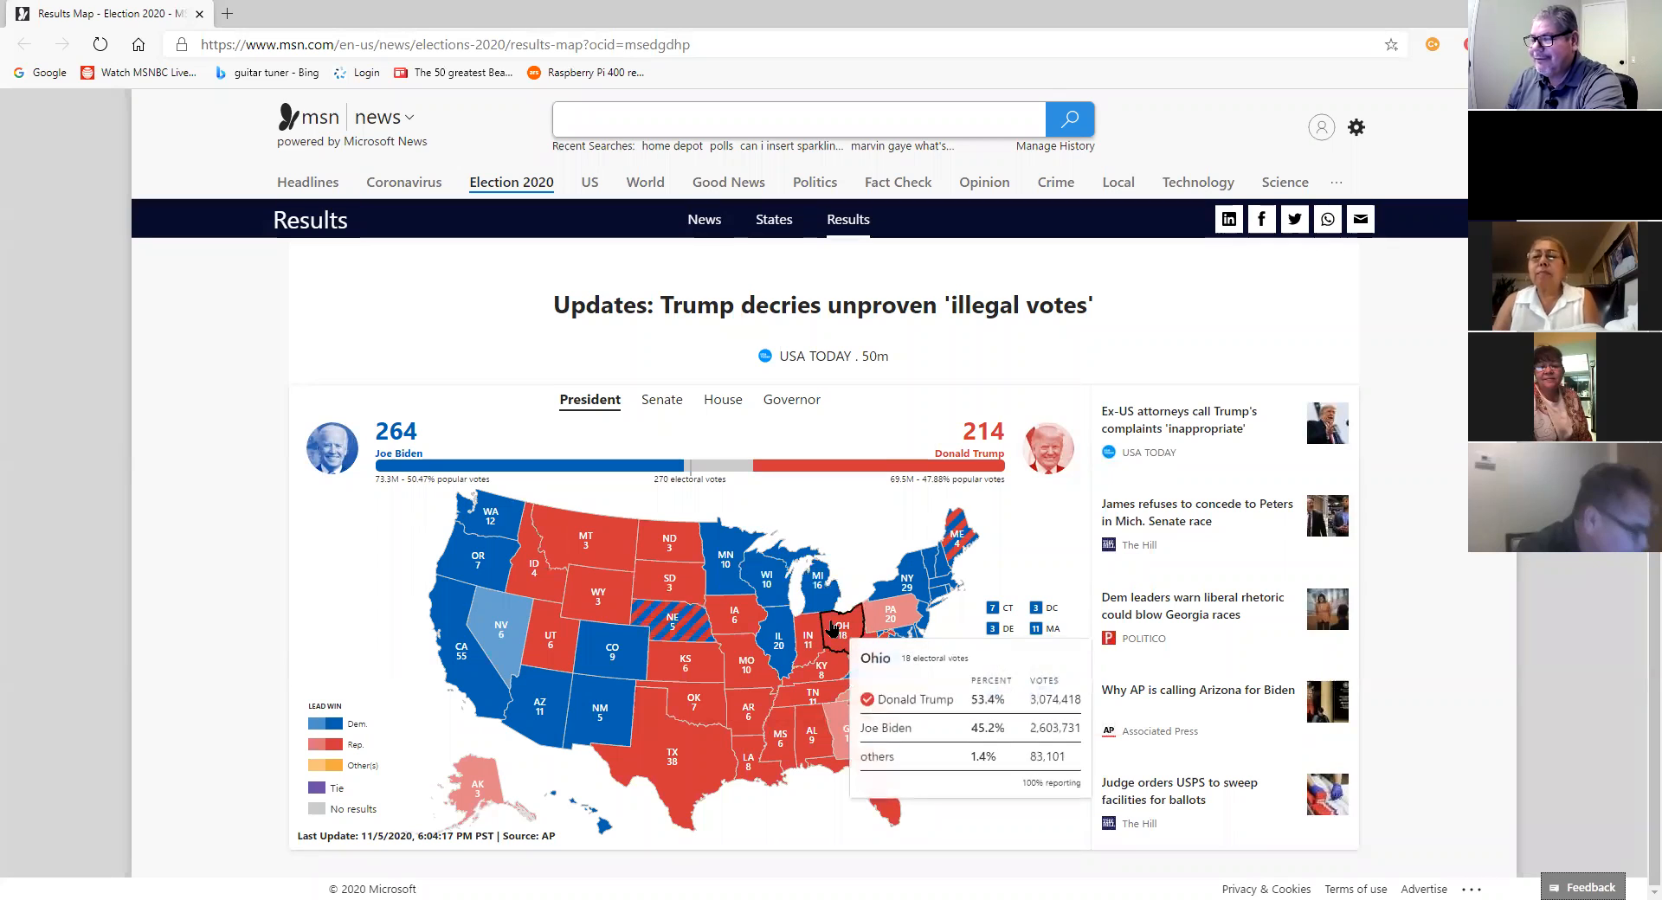
pyautogui.moveTo(770, 606)
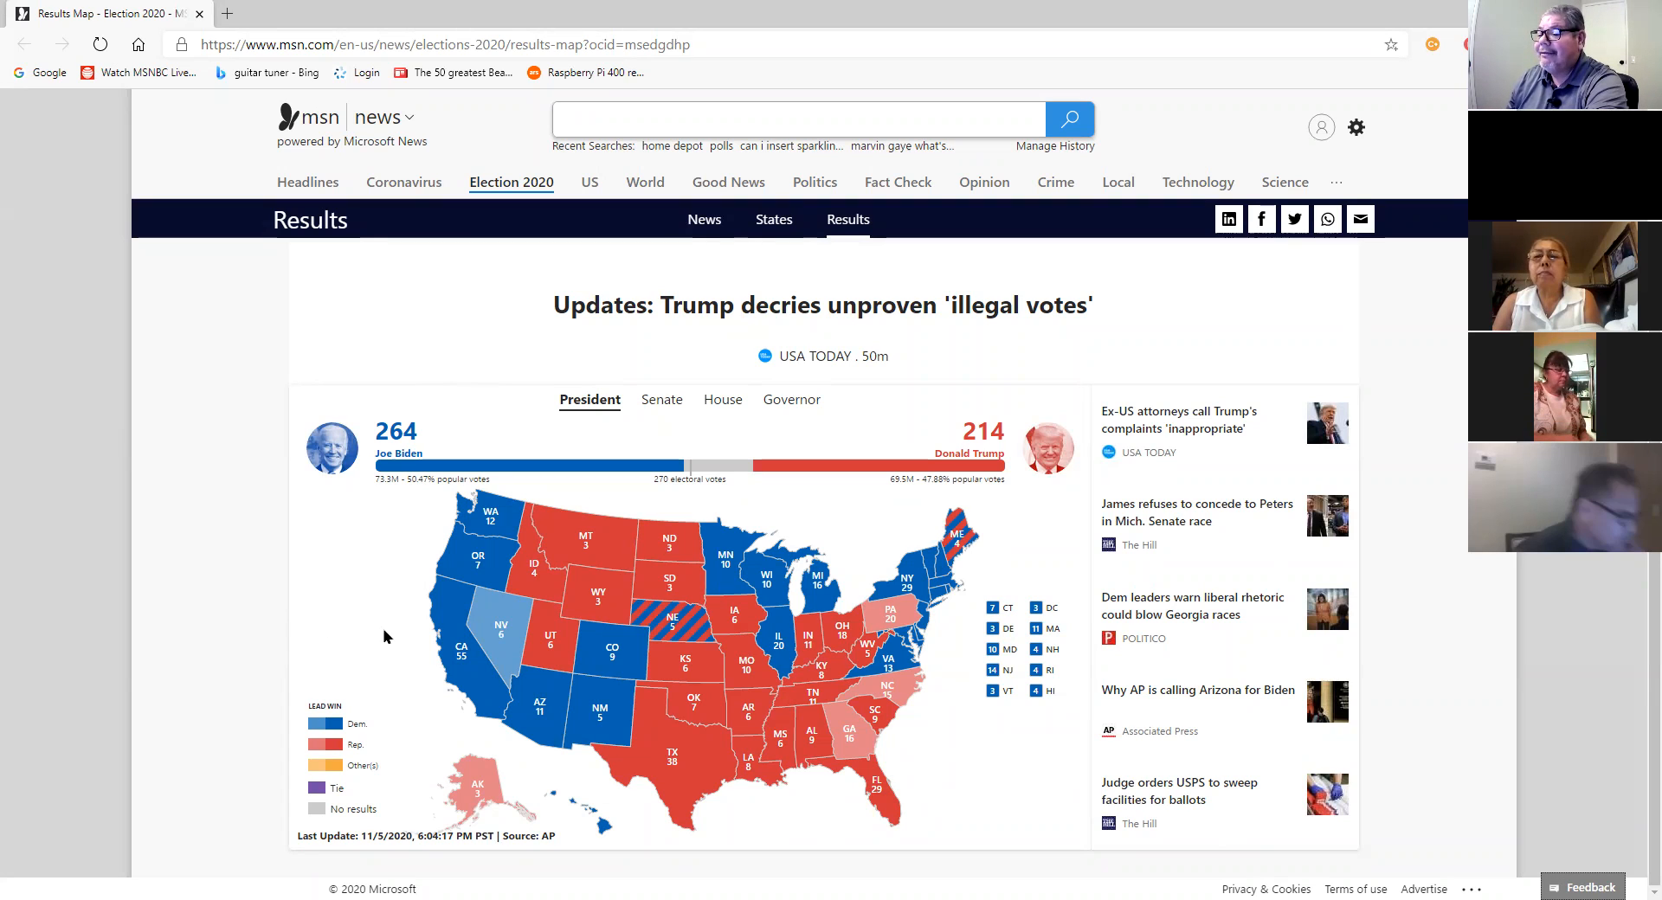
pyautogui.moveTo(512, 622)
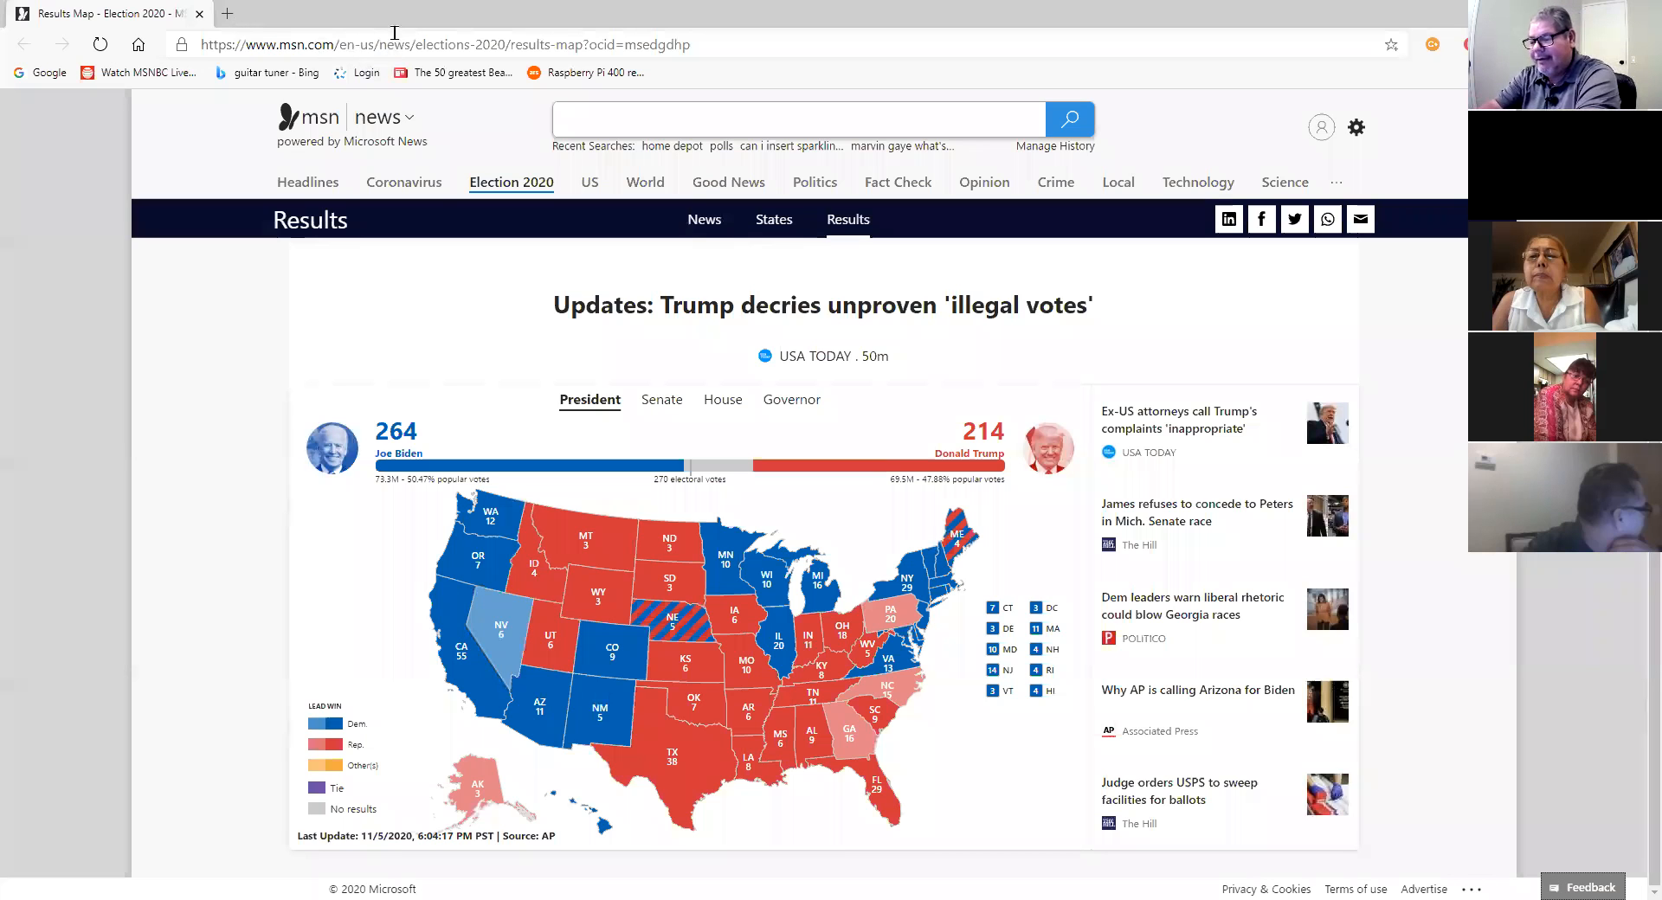
pyautogui.hotkey('ctrl', 't')
pyautogui.write('nevada')
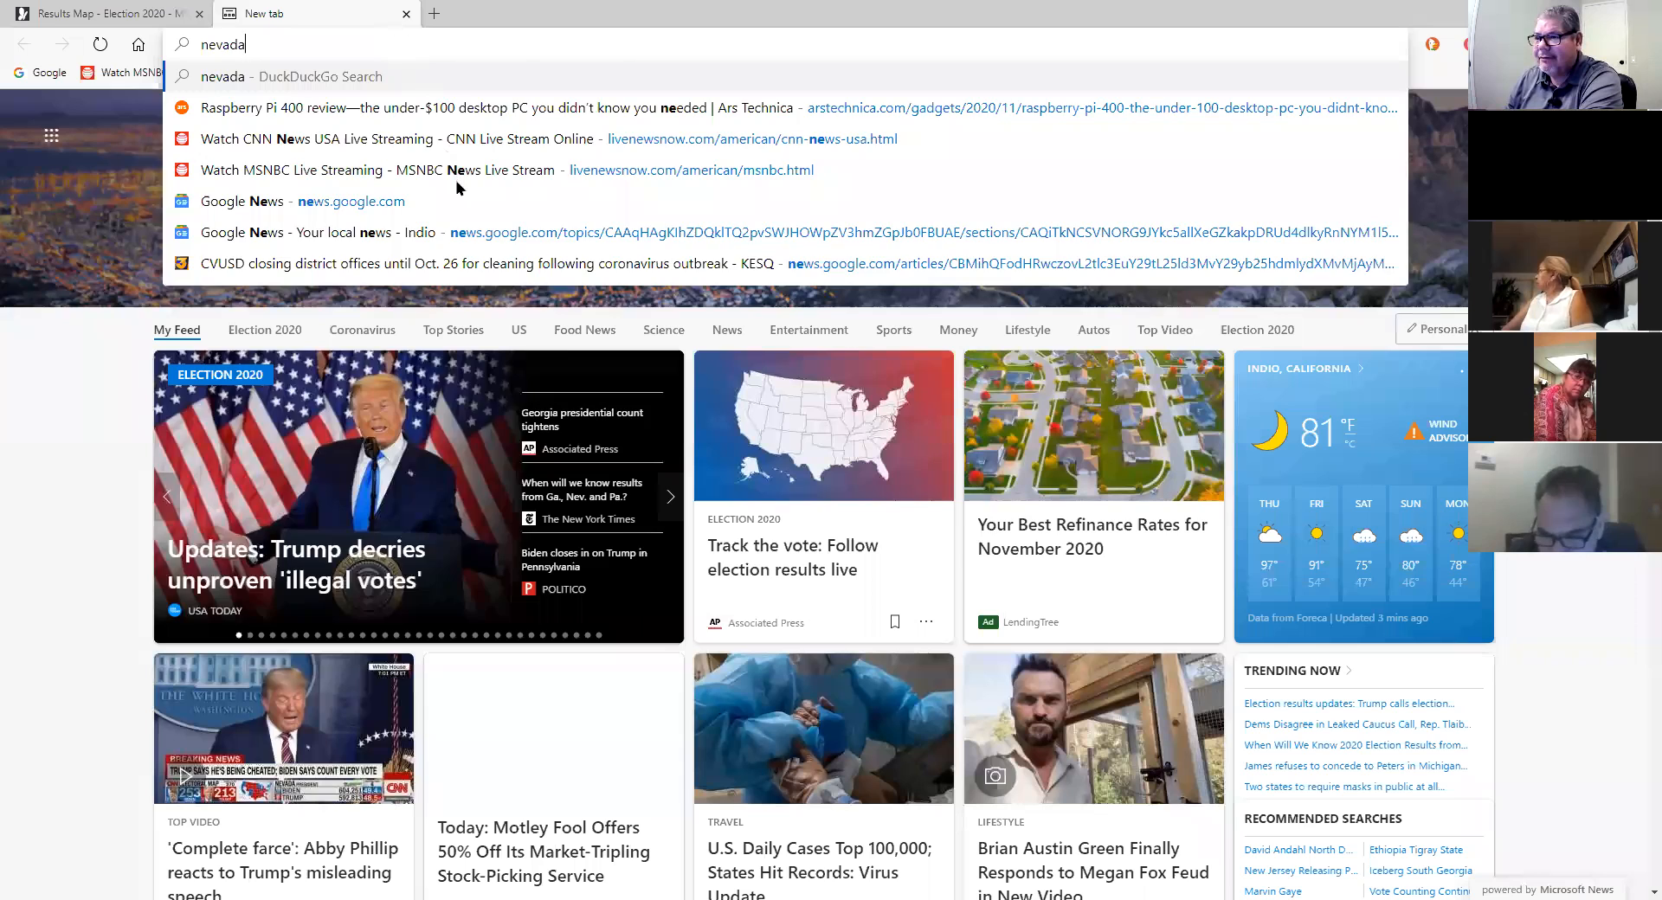
pyautogui.write('vote counting mem')
pyautogui.press('Return')
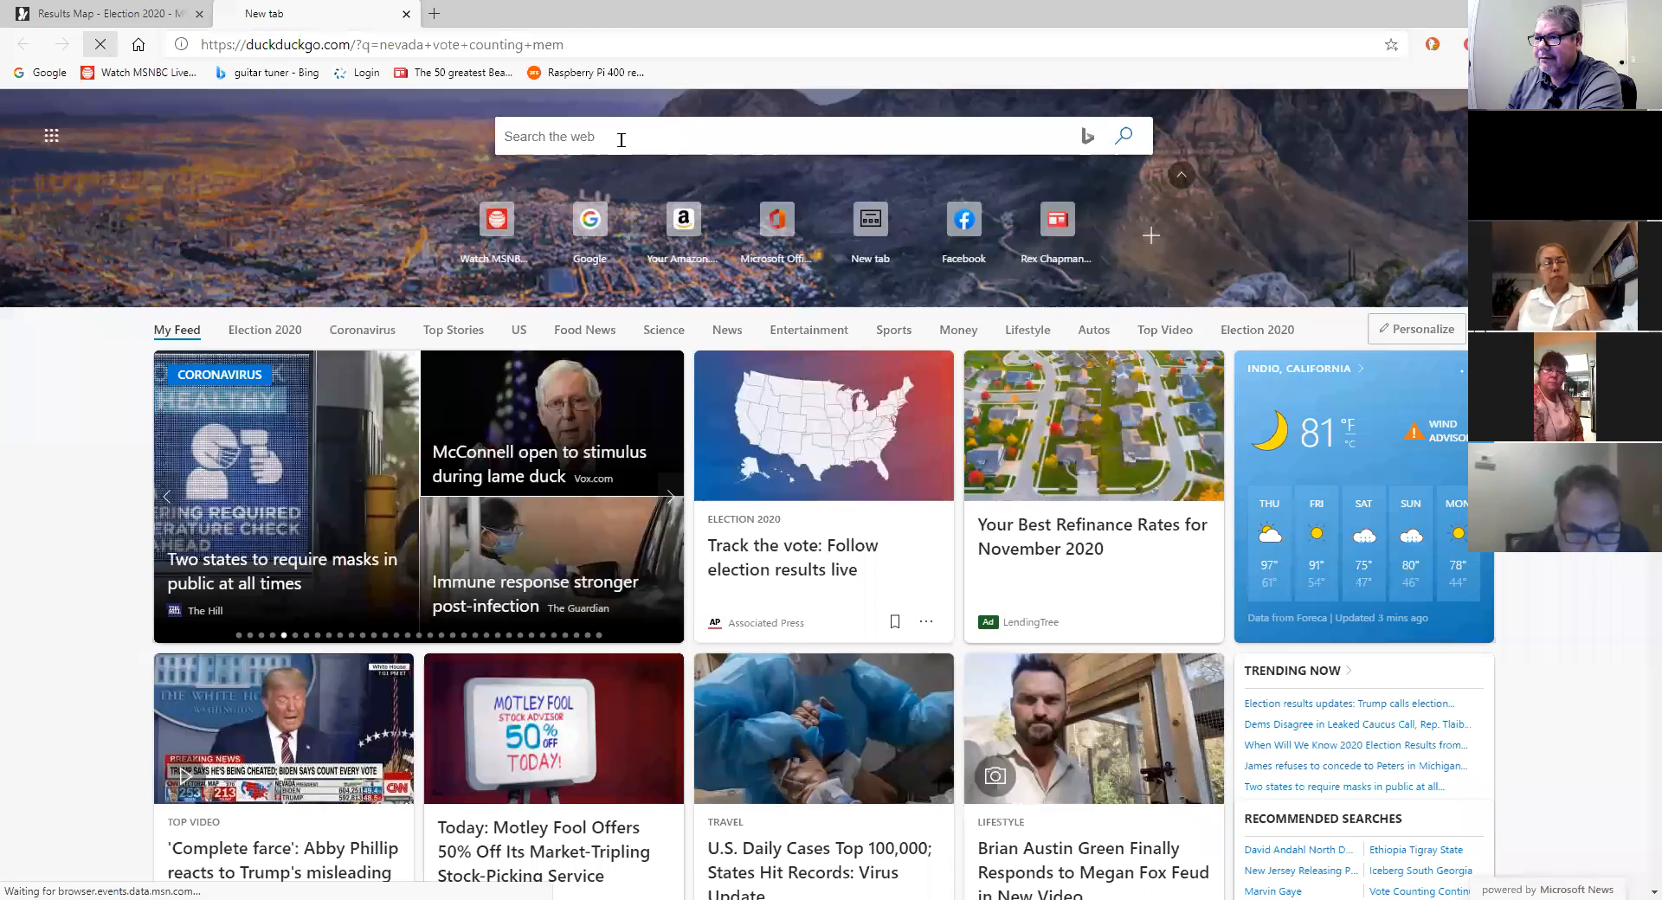
pyautogui.write('nevada vote counting memes')
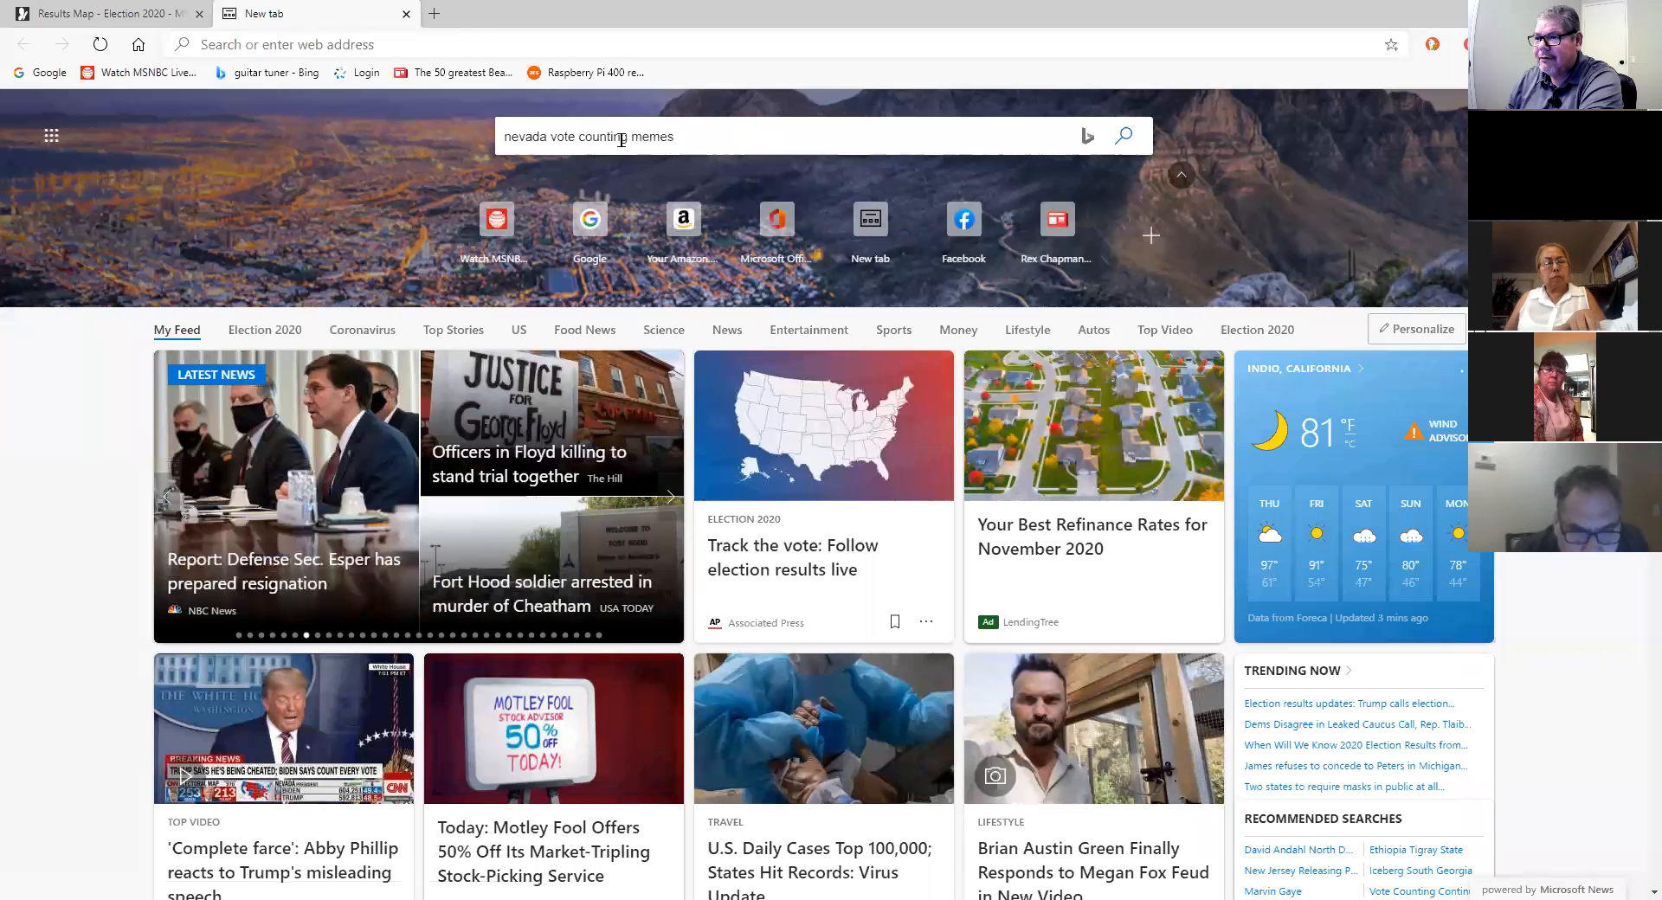
pyautogui.click(1123, 147)
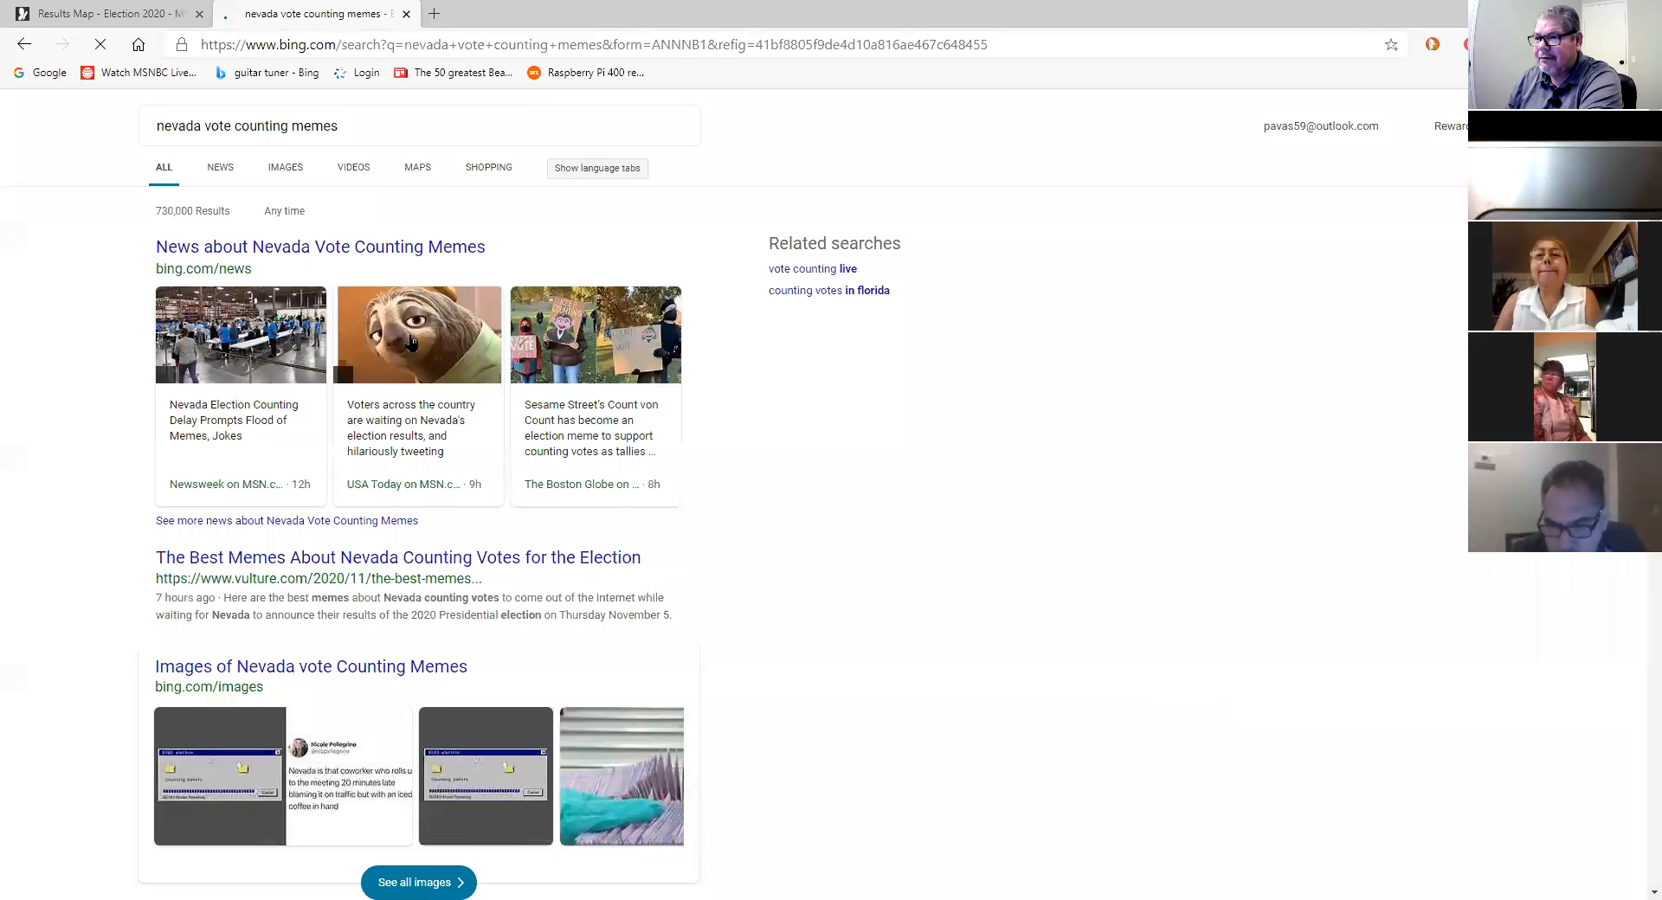
# Step: Open the USA Today article about Nevada vote counting and view its tweet image full screen
pyautogui.click(412, 337)
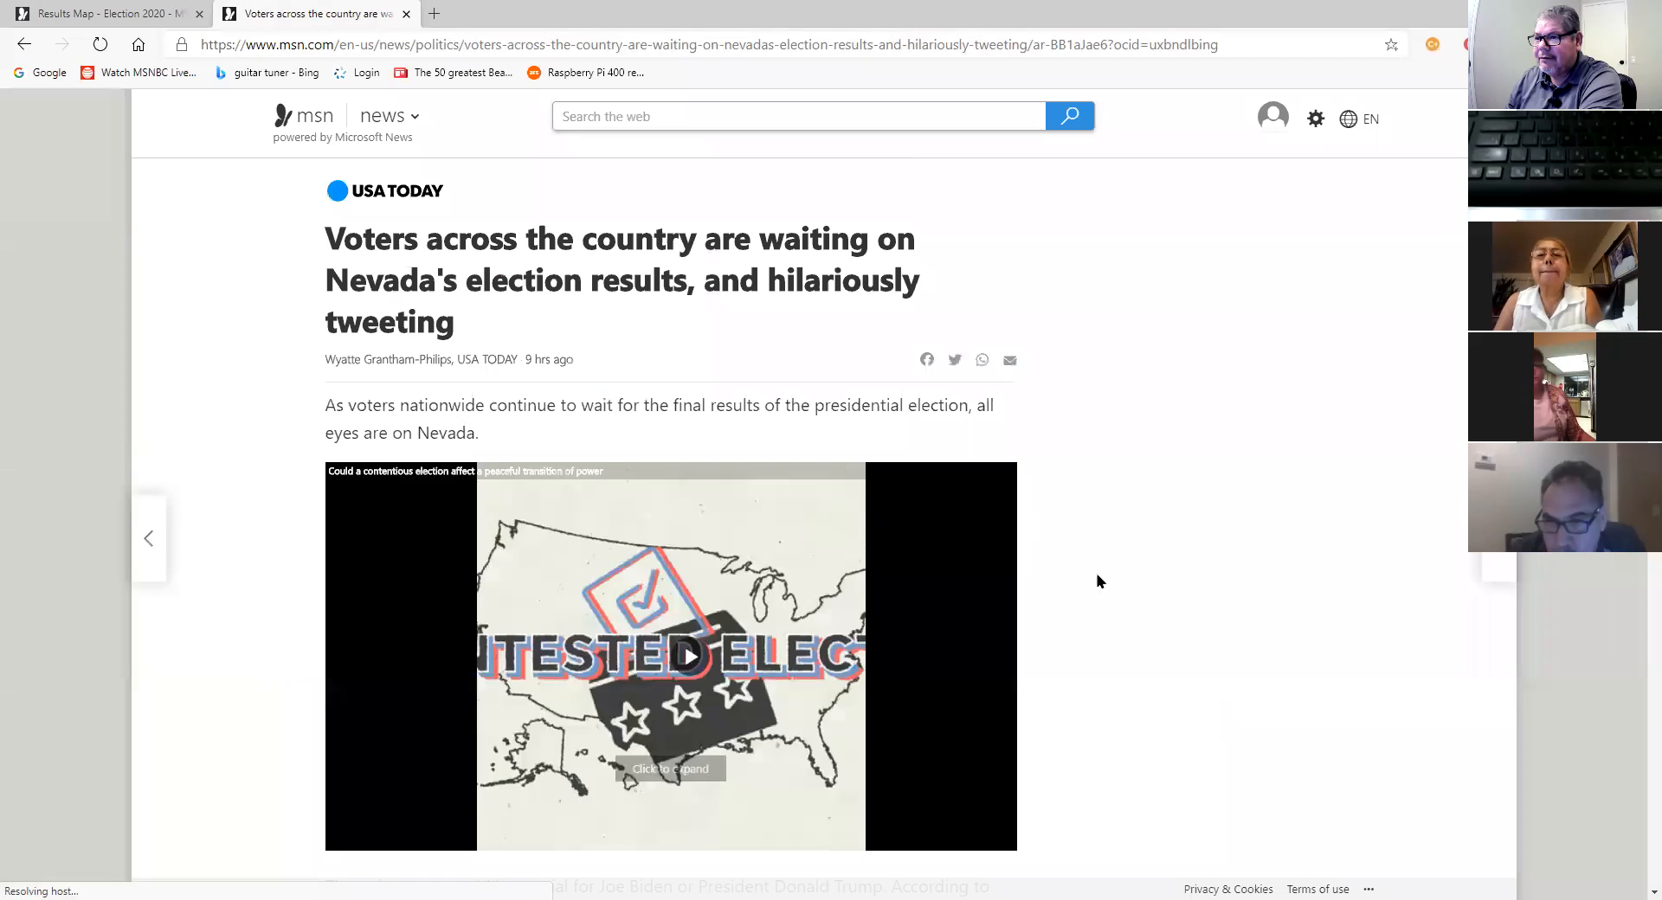
pyautogui.scroll(-1, 1074, 563)
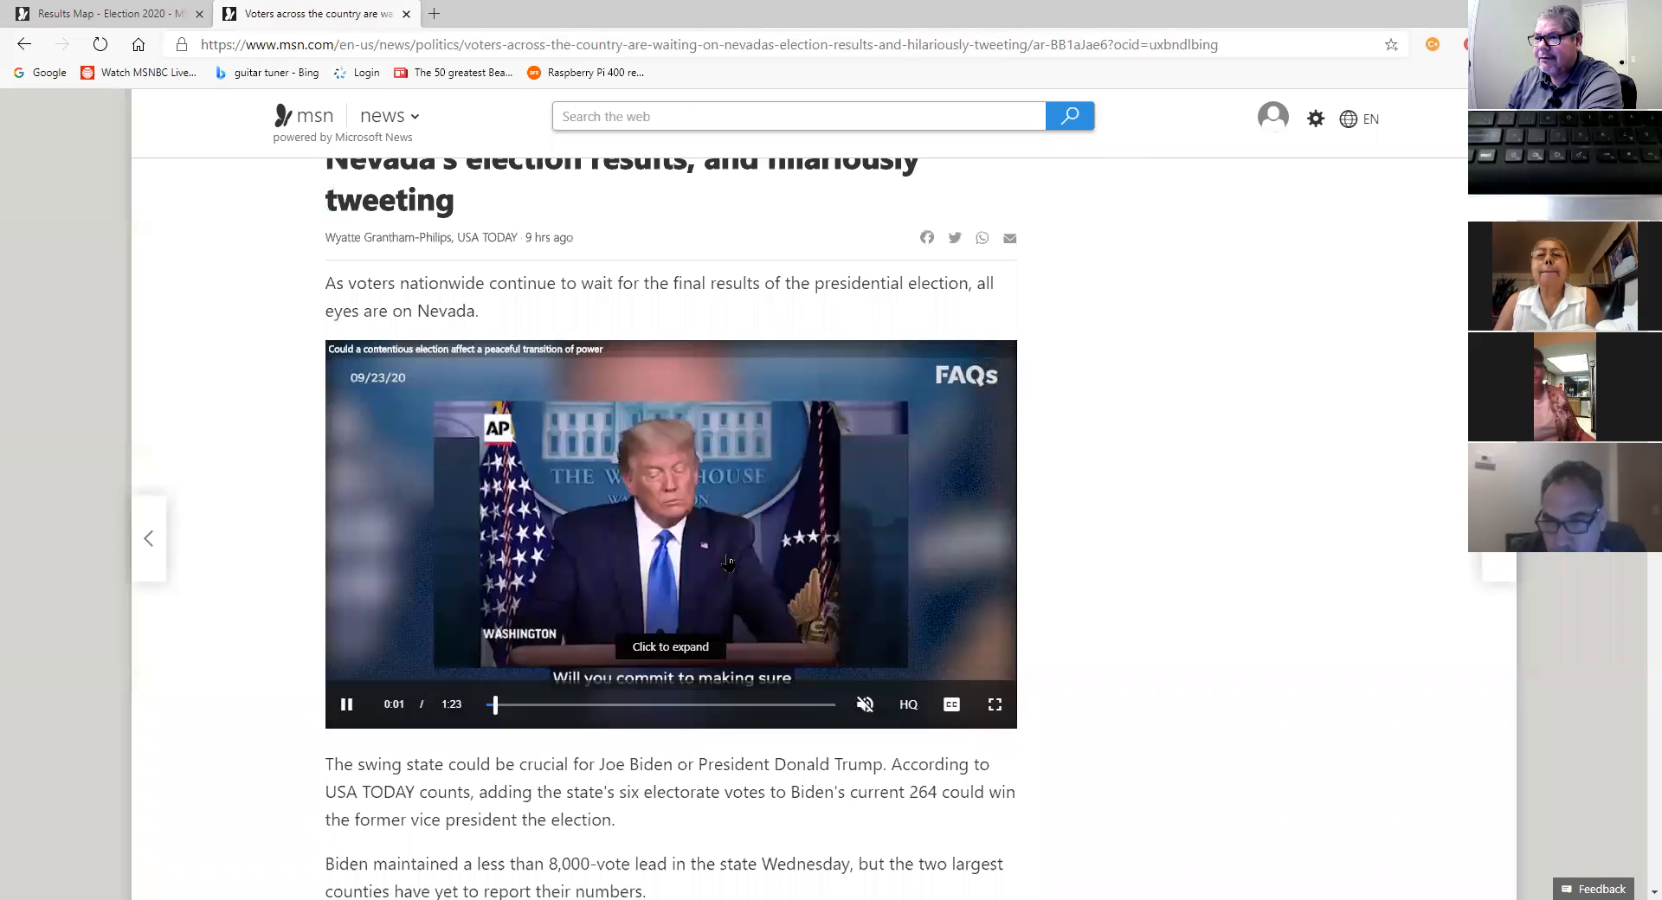
pyautogui.click(676, 514)
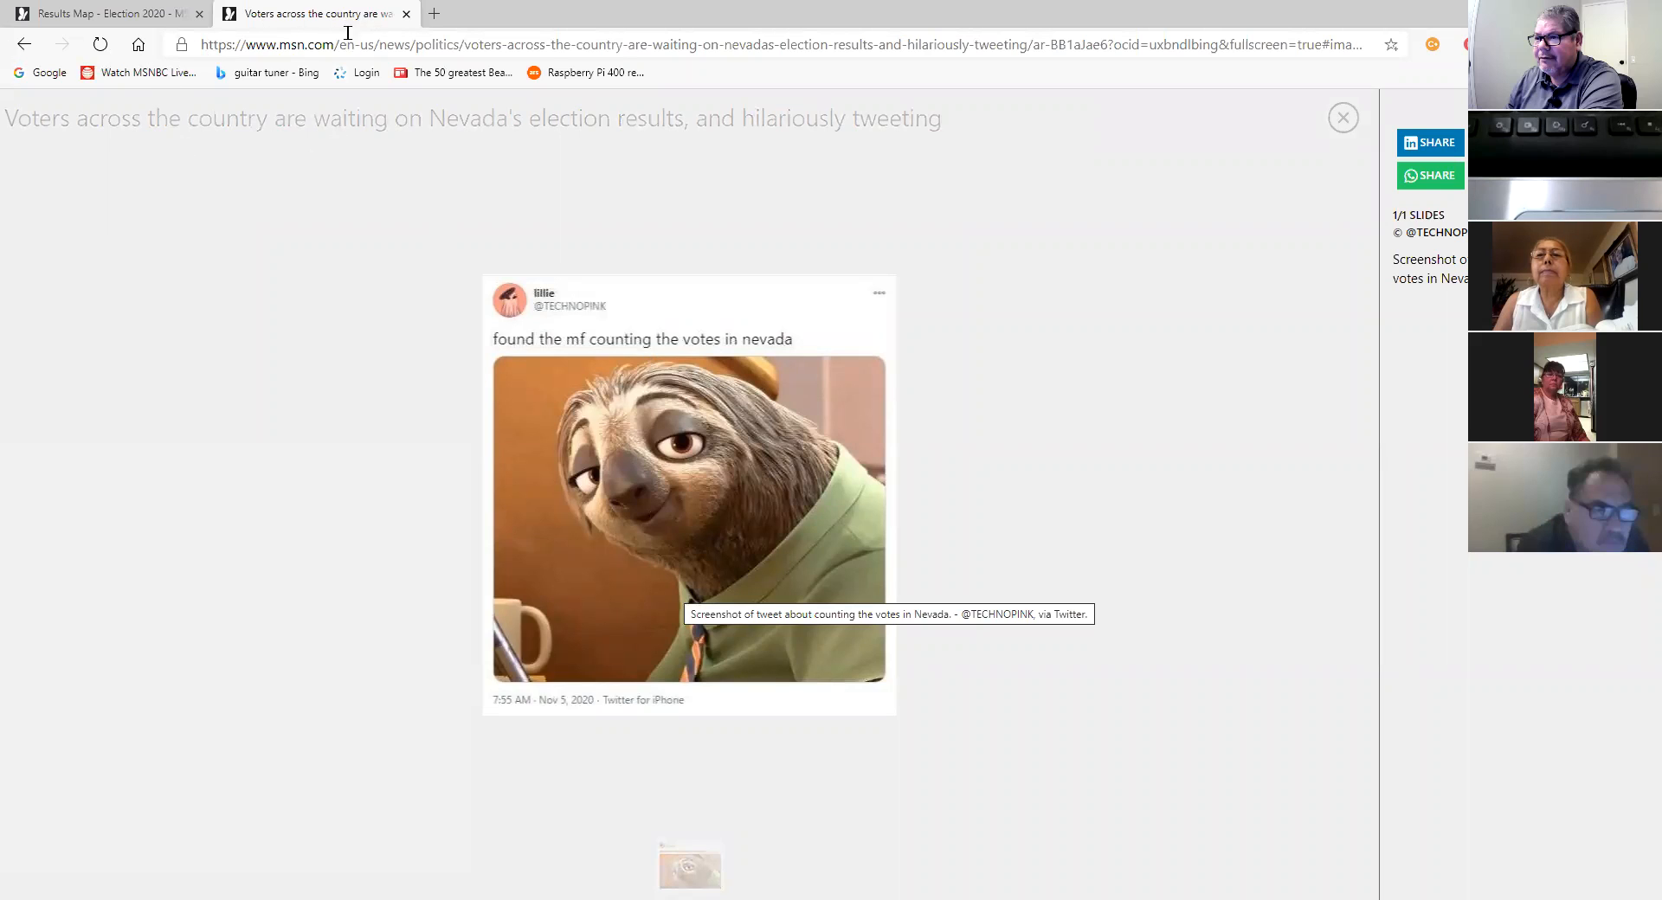
pyautogui.click(25, 46)
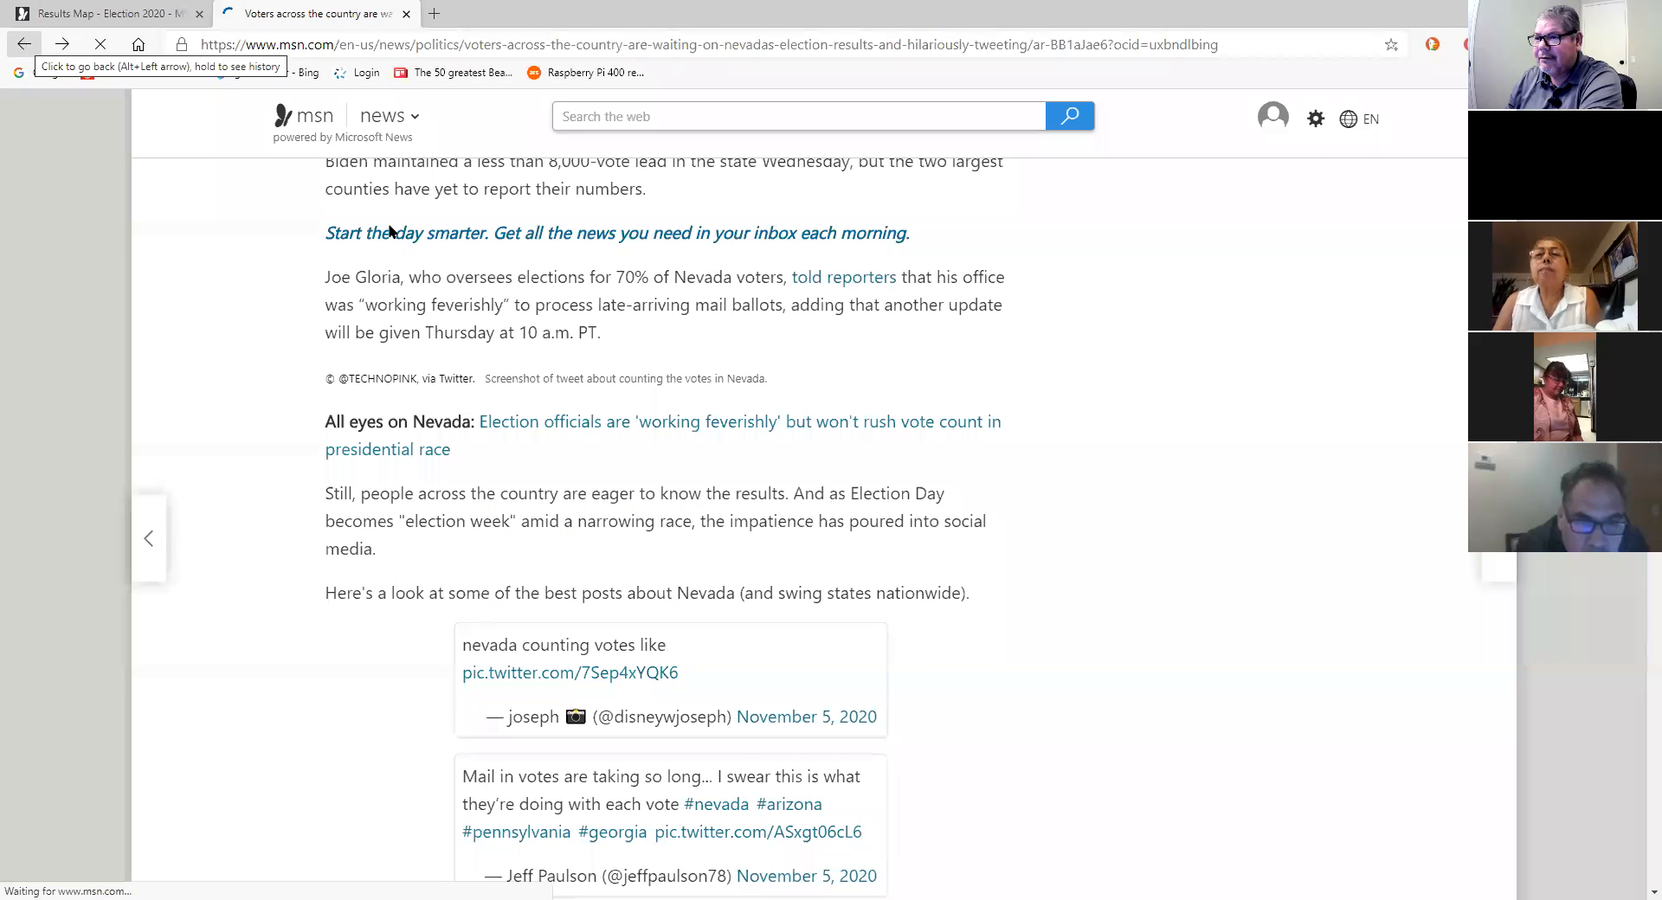
# Step: Open the article's linked tweet, then close the Twitter and article tabs to reach the results map
pyautogui.scroll(-5, 1053, 525)
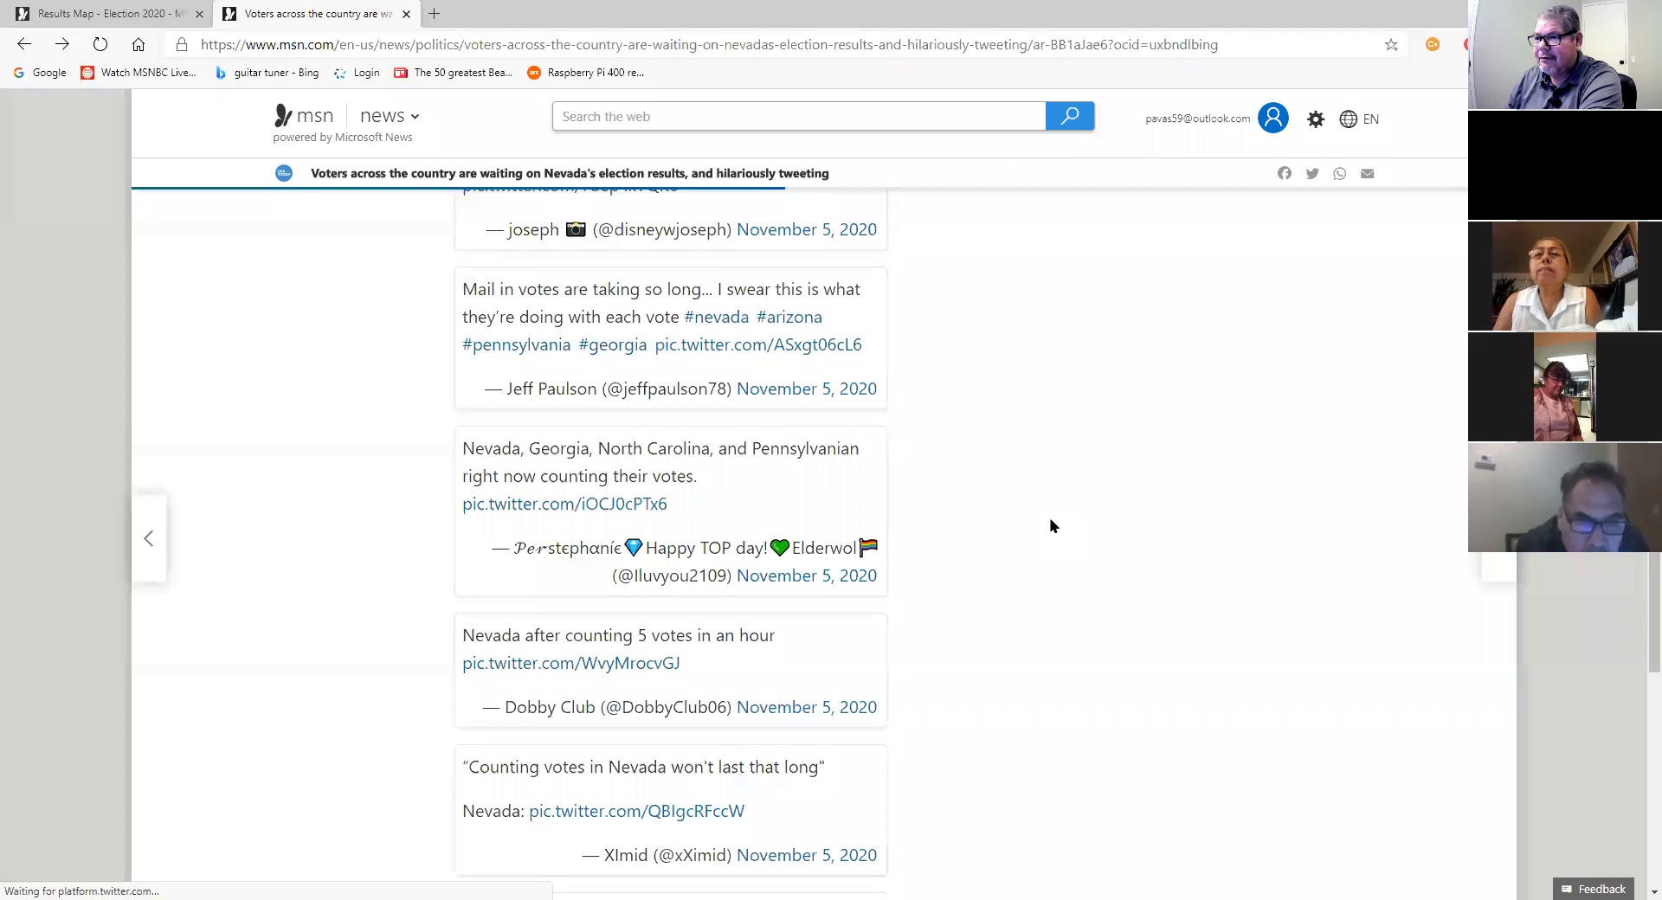
pyautogui.click(594, 419)
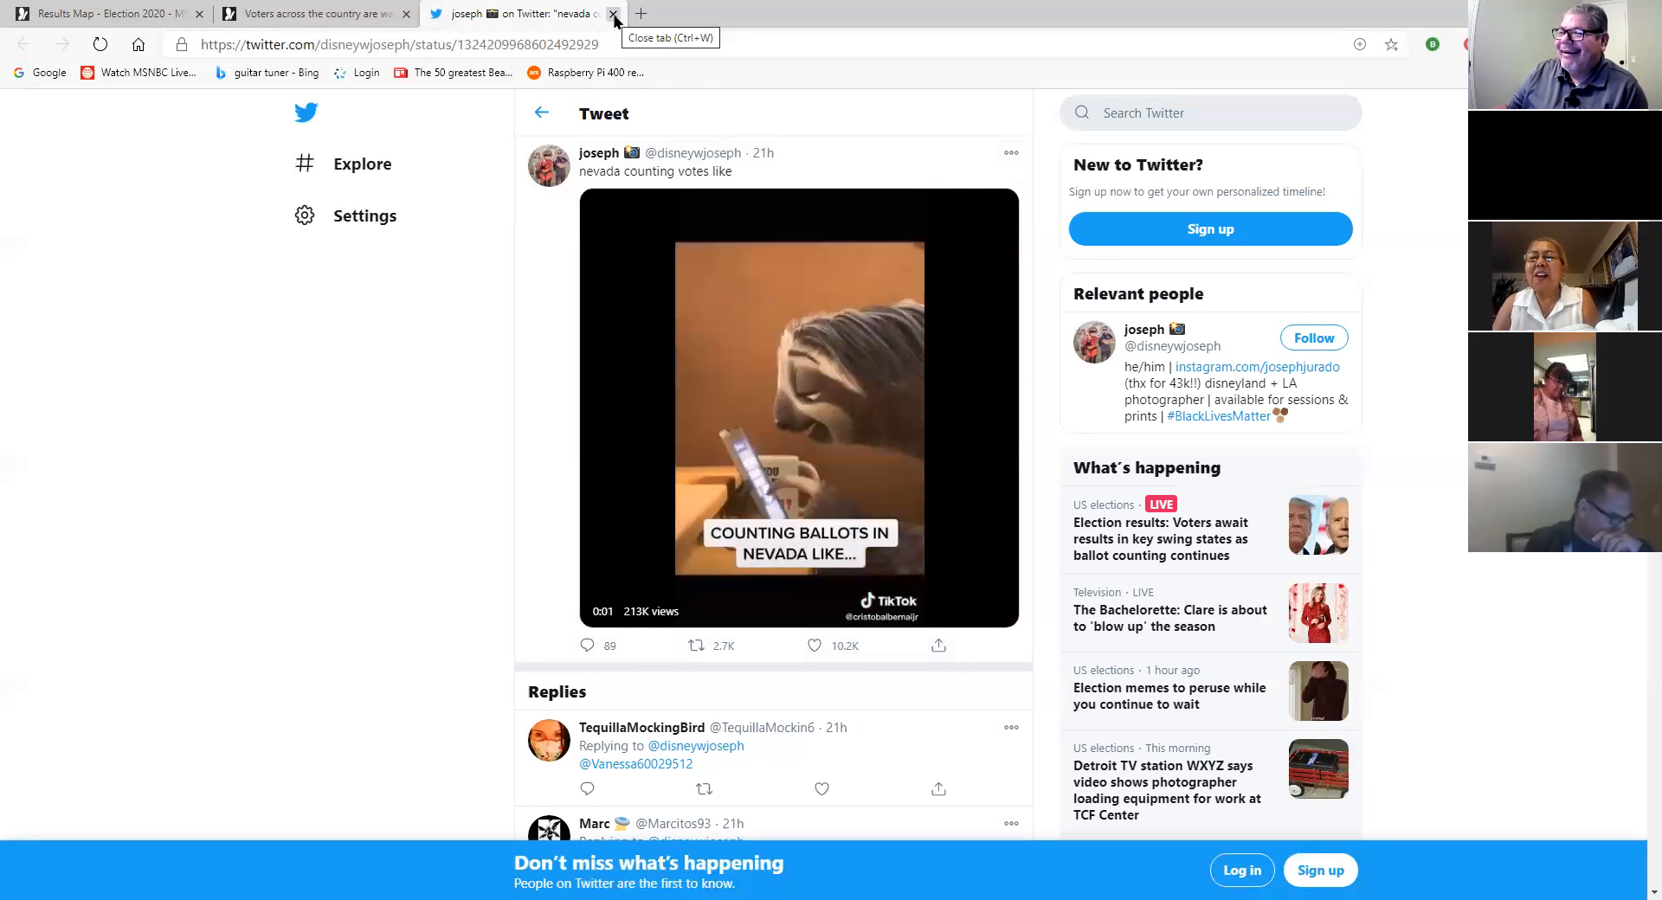
pyautogui.click(614, 14)
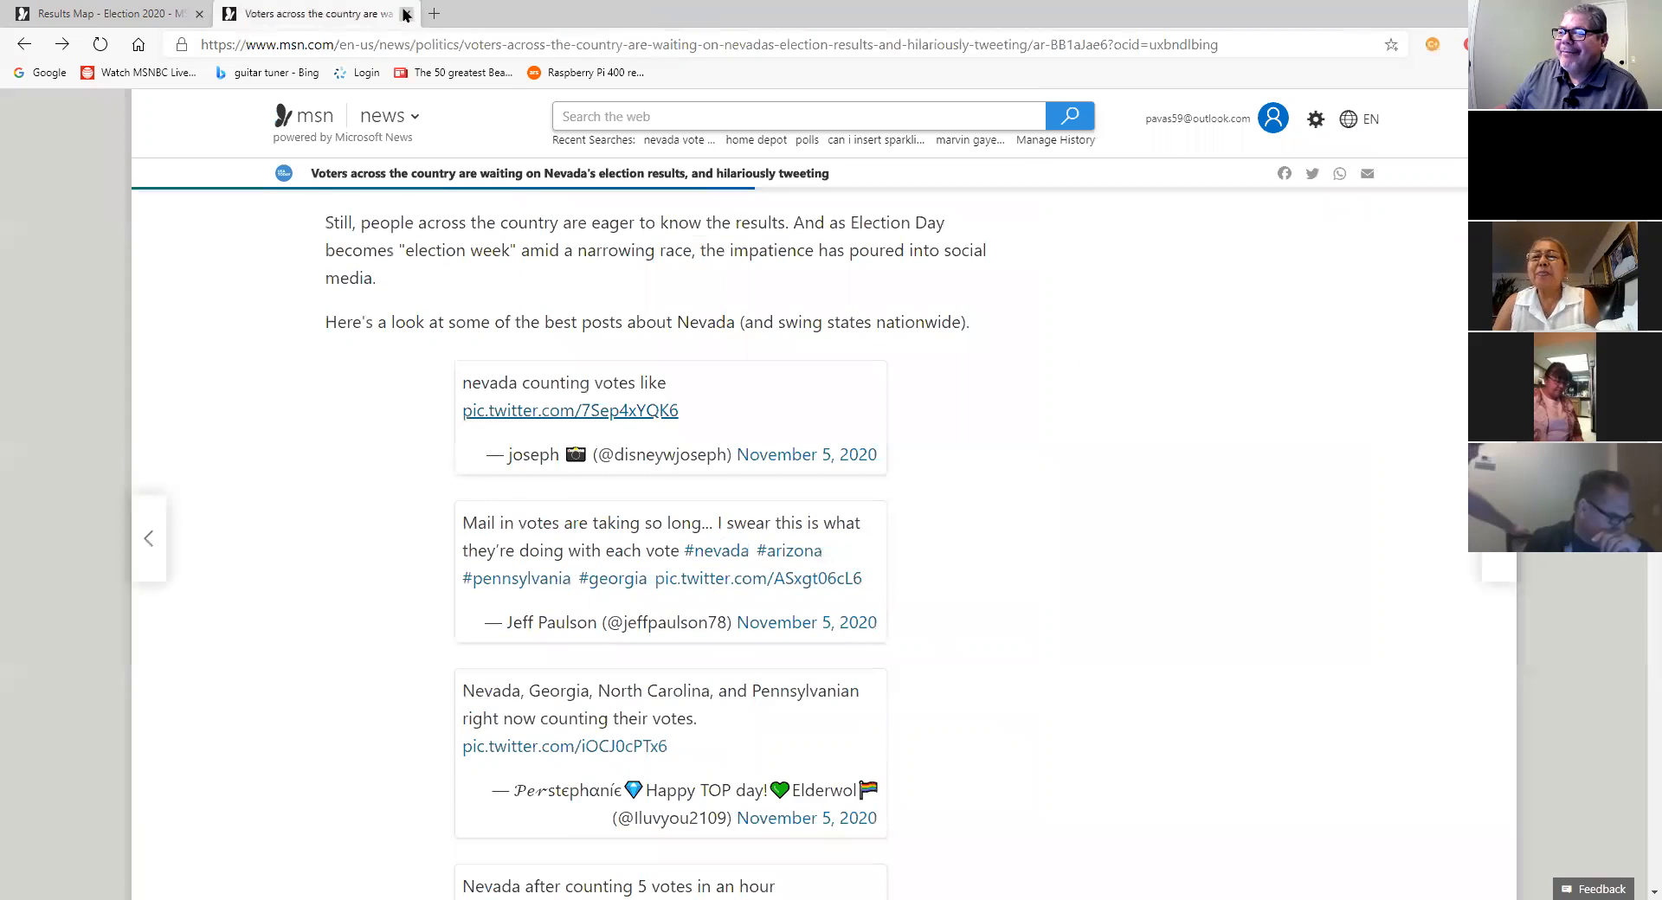
pyautogui.hotkey('ctrl', 'w')
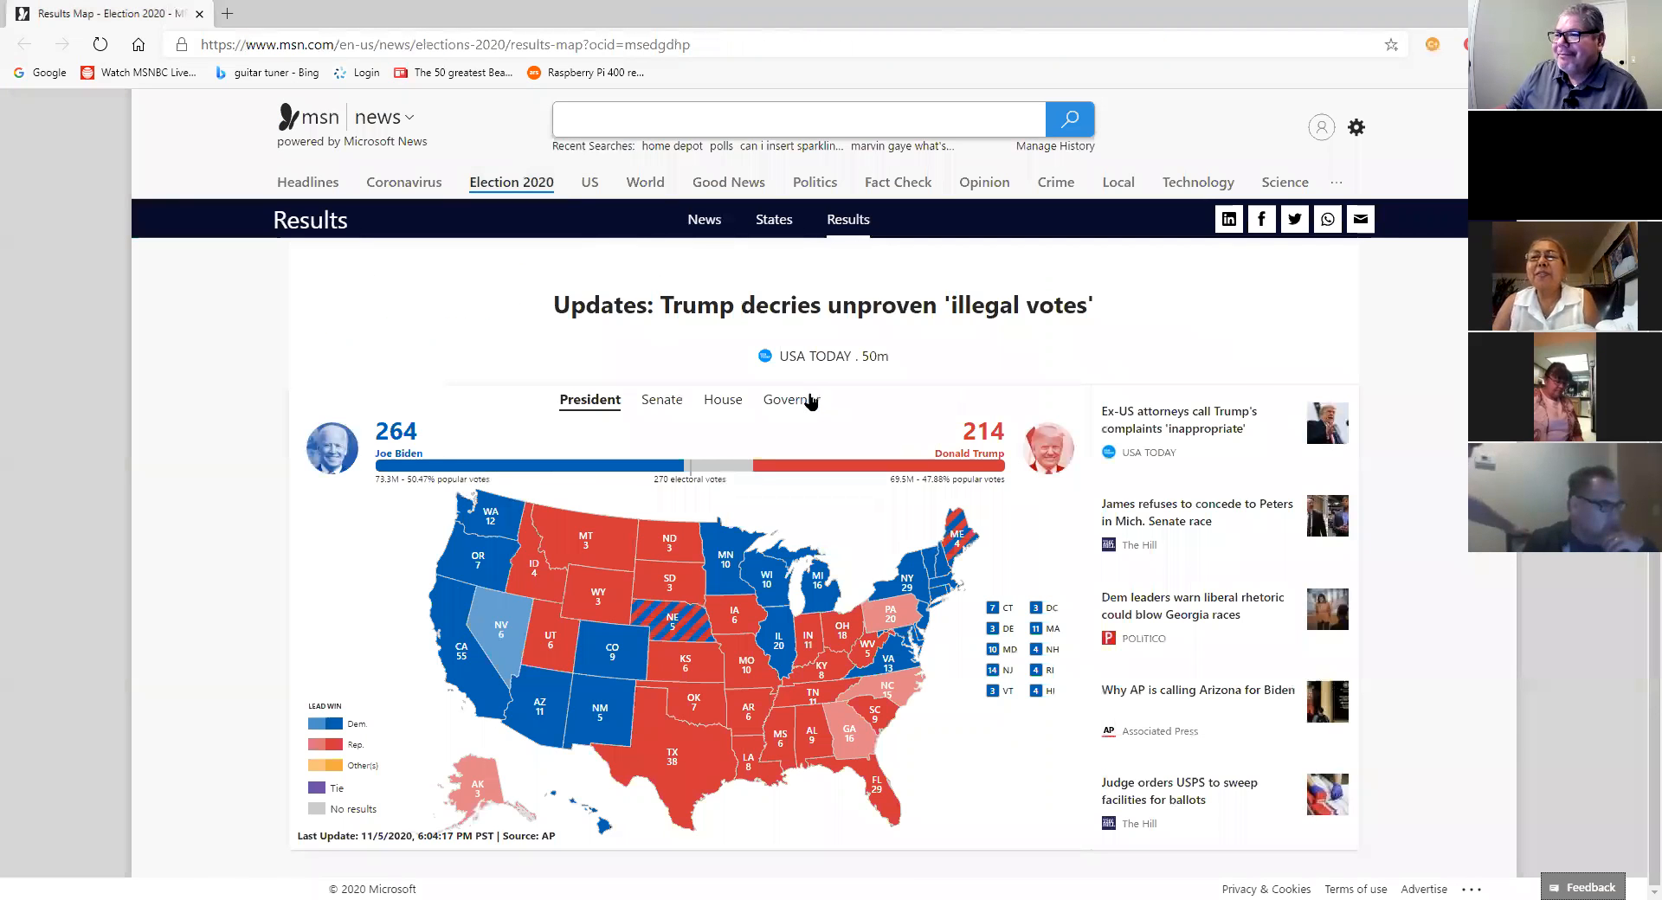
# Step: Go from the browser start page to the Microsoft Office home page
pyautogui.scroll(2, 811, 400)
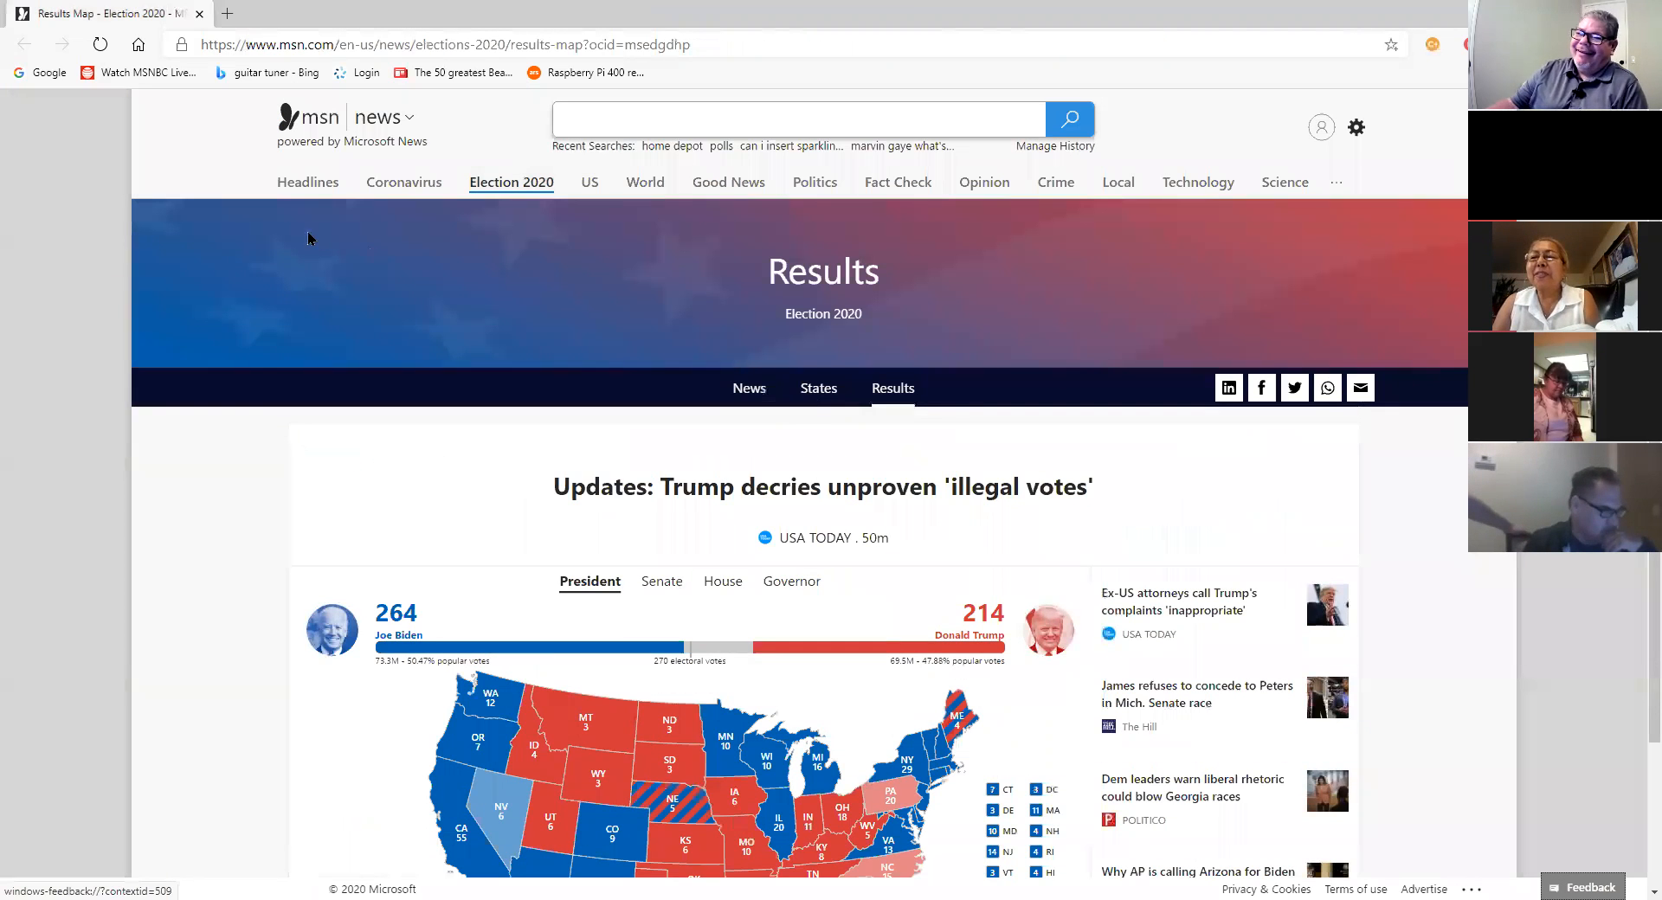
pyautogui.click(139, 45)
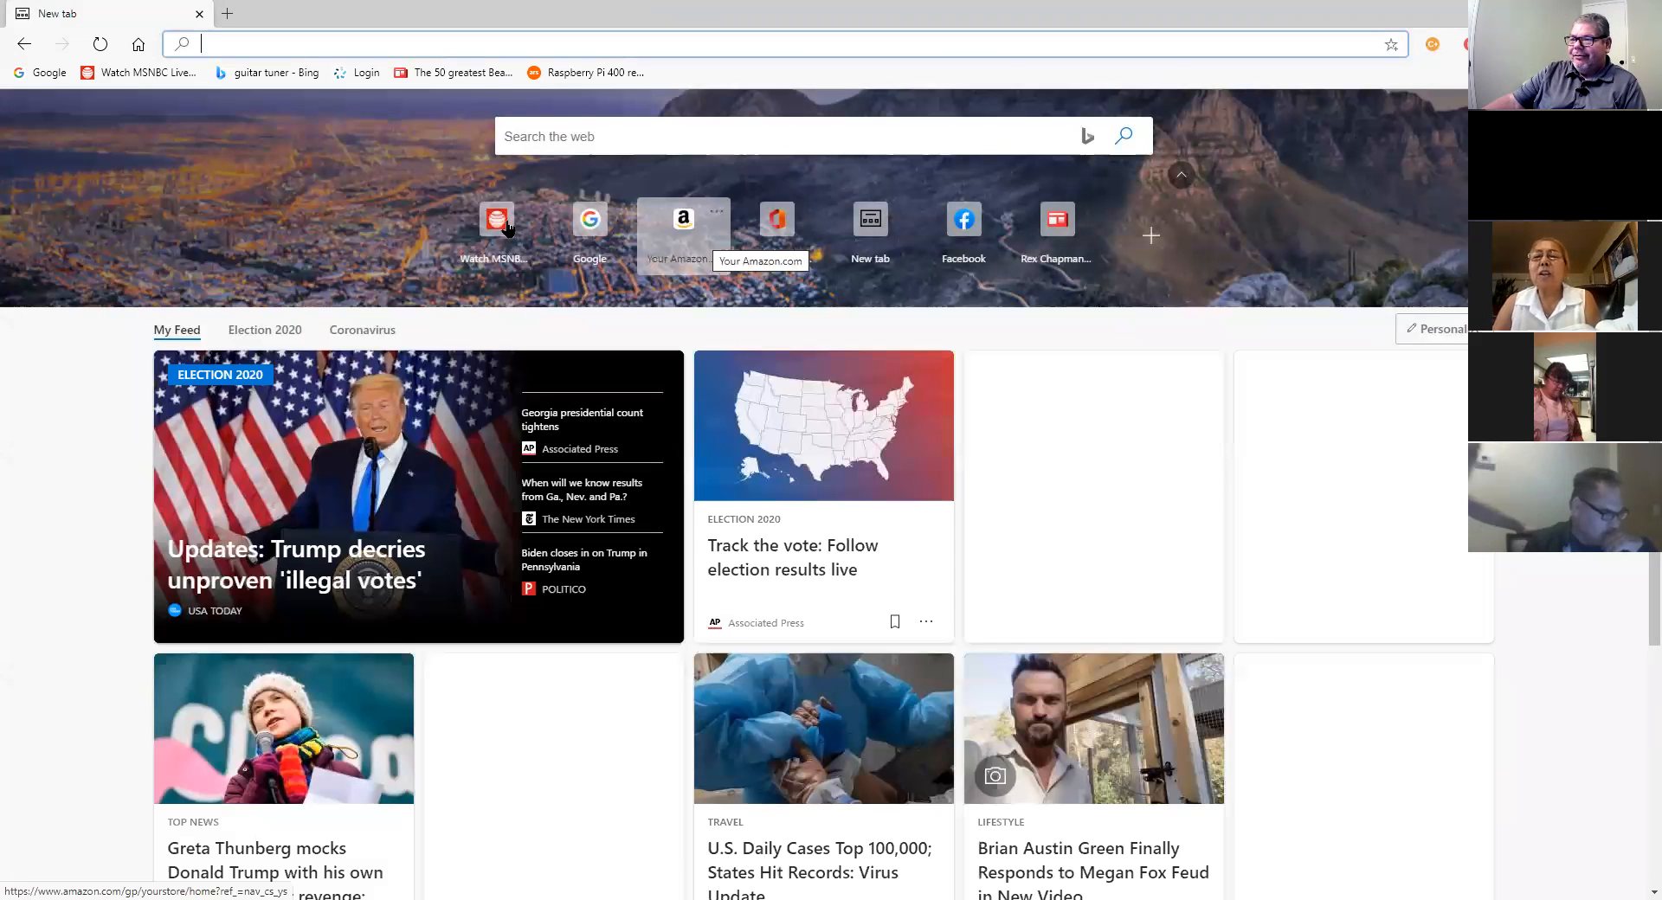
pyautogui.click(792, 238)
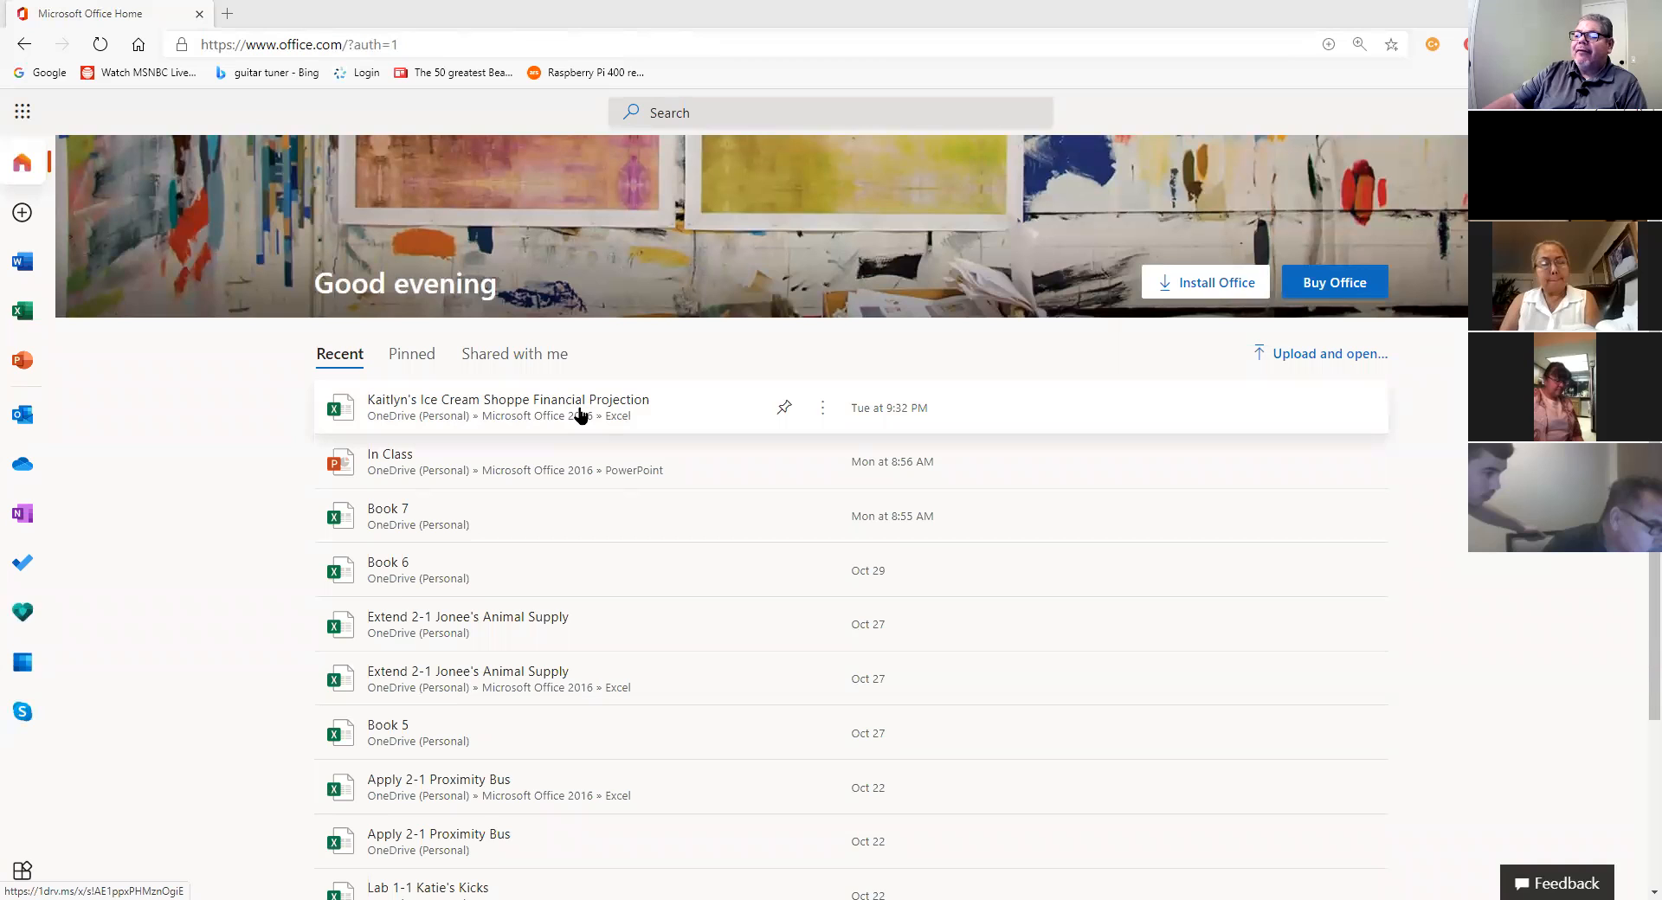
# Step: Open the Kaitlyn's Ice Cream Shoppe Financial Projection workbook, zoom in, and select the Revenue cell A4
pyautogui.click(854, 481)
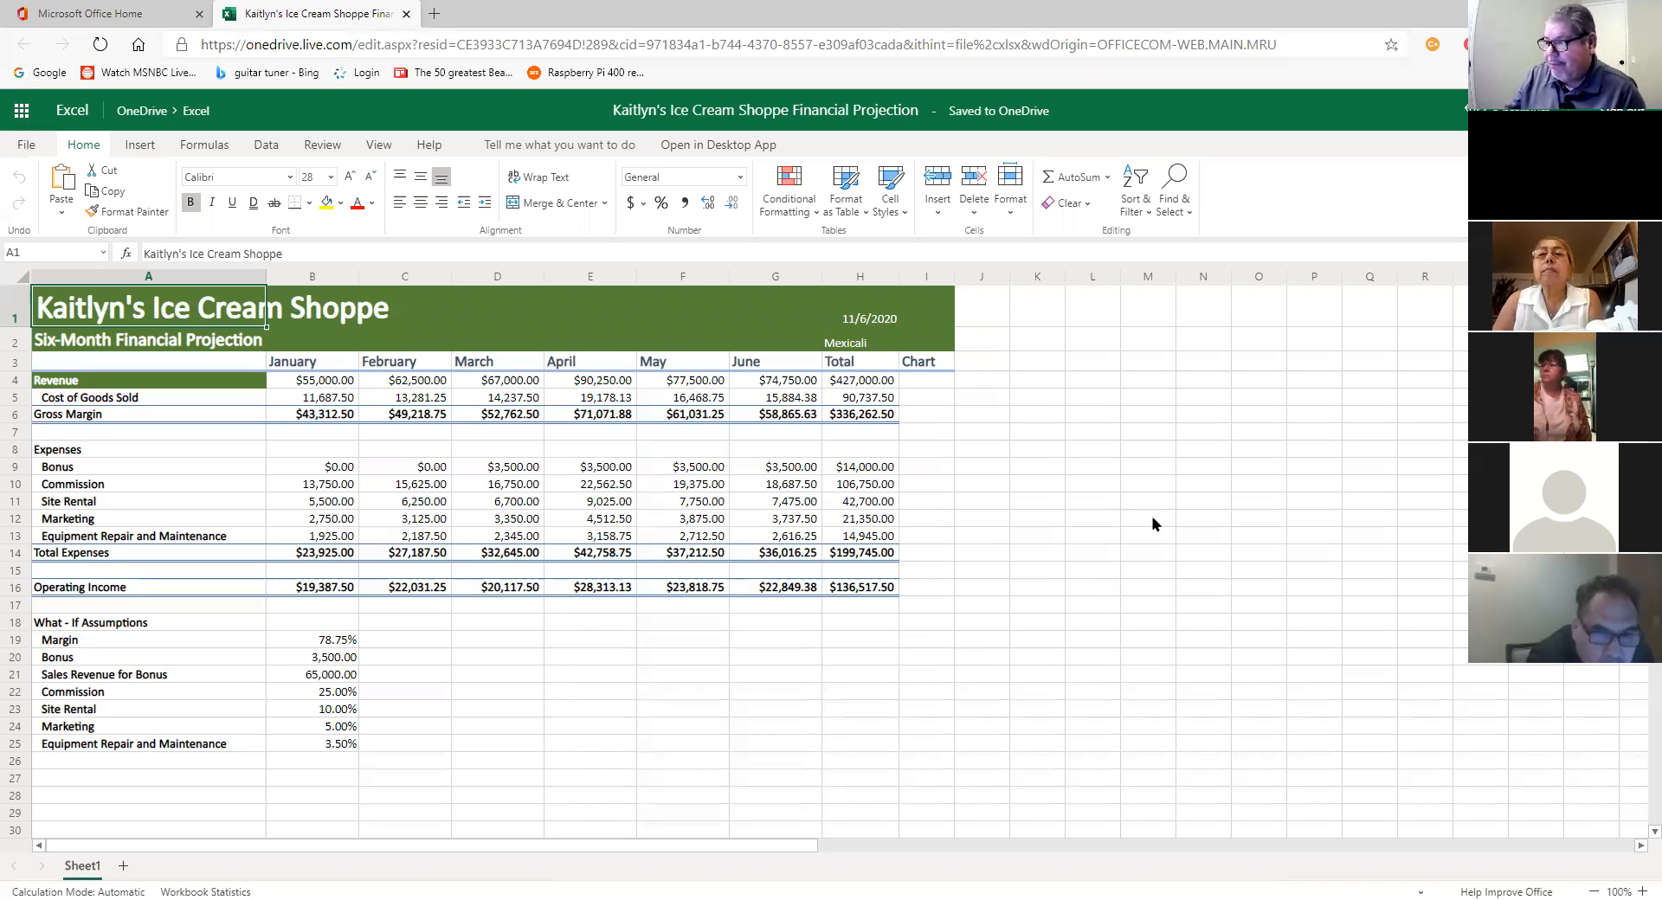
pyautogui.click(1636, 876)
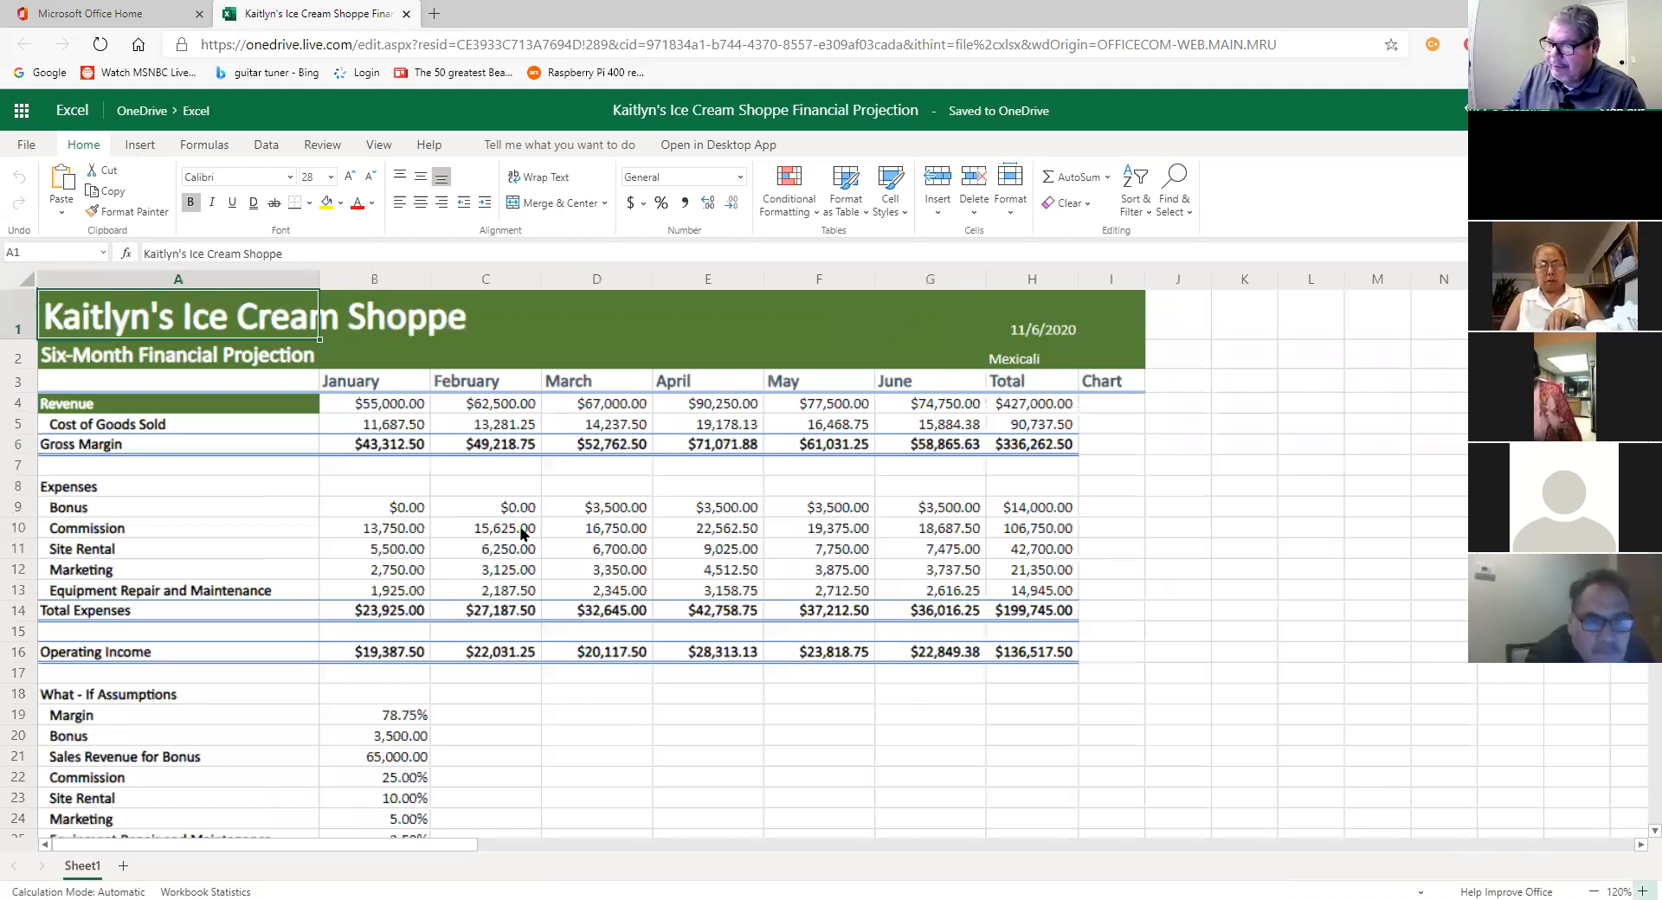
pyautogui.scroll(1, 456, 511)
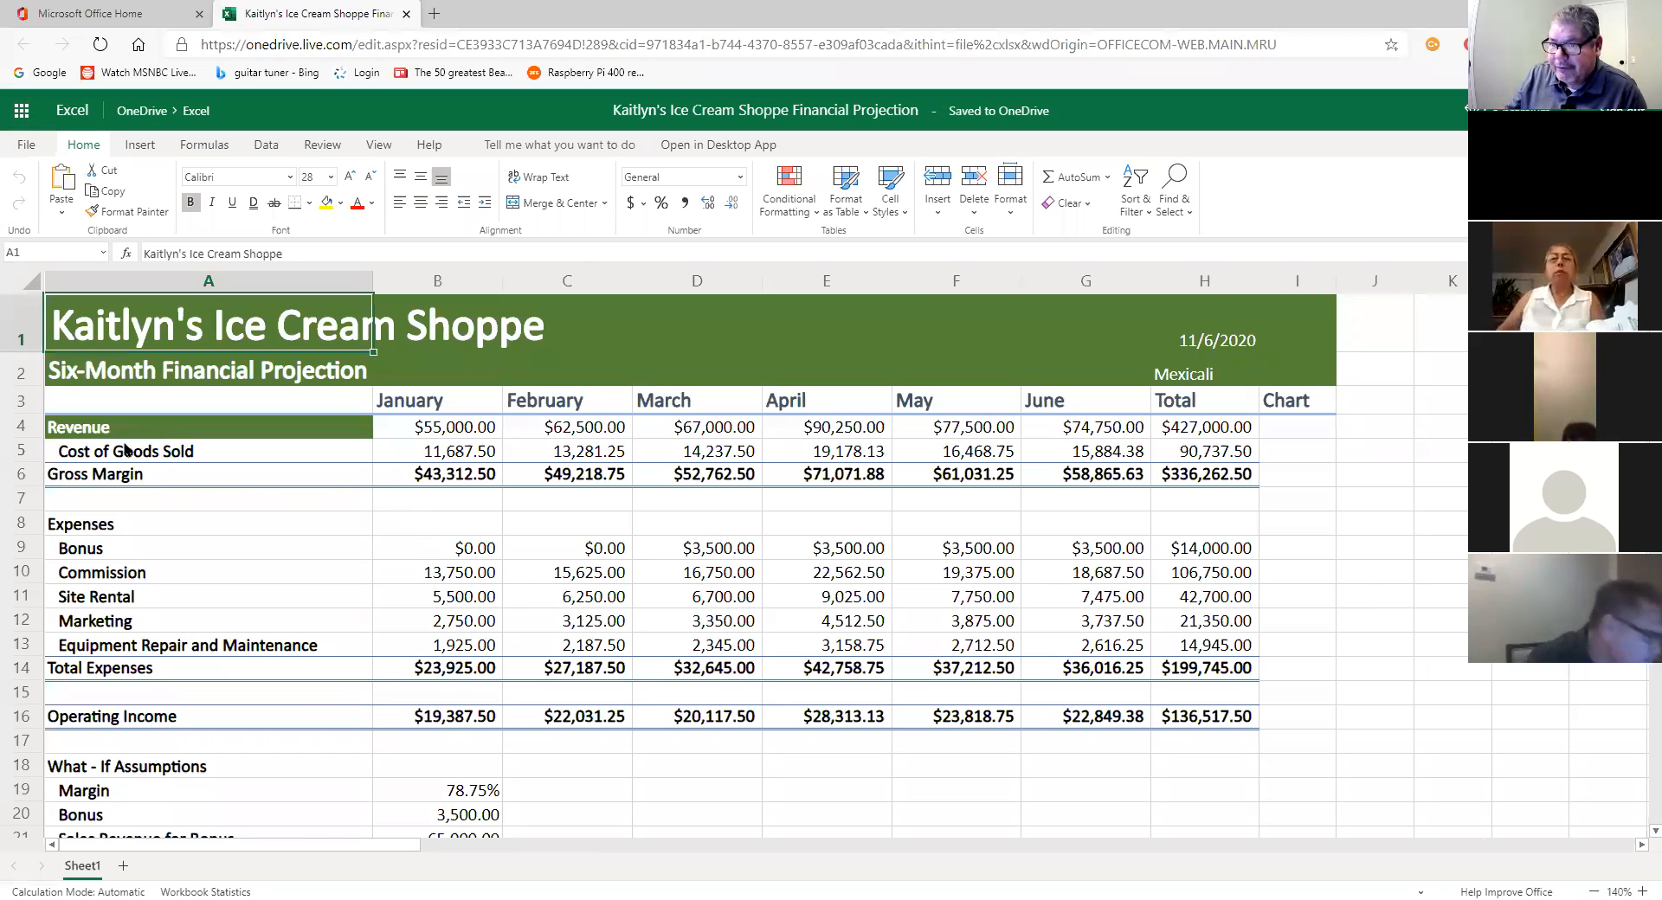
pyautogui.click(179, 433)
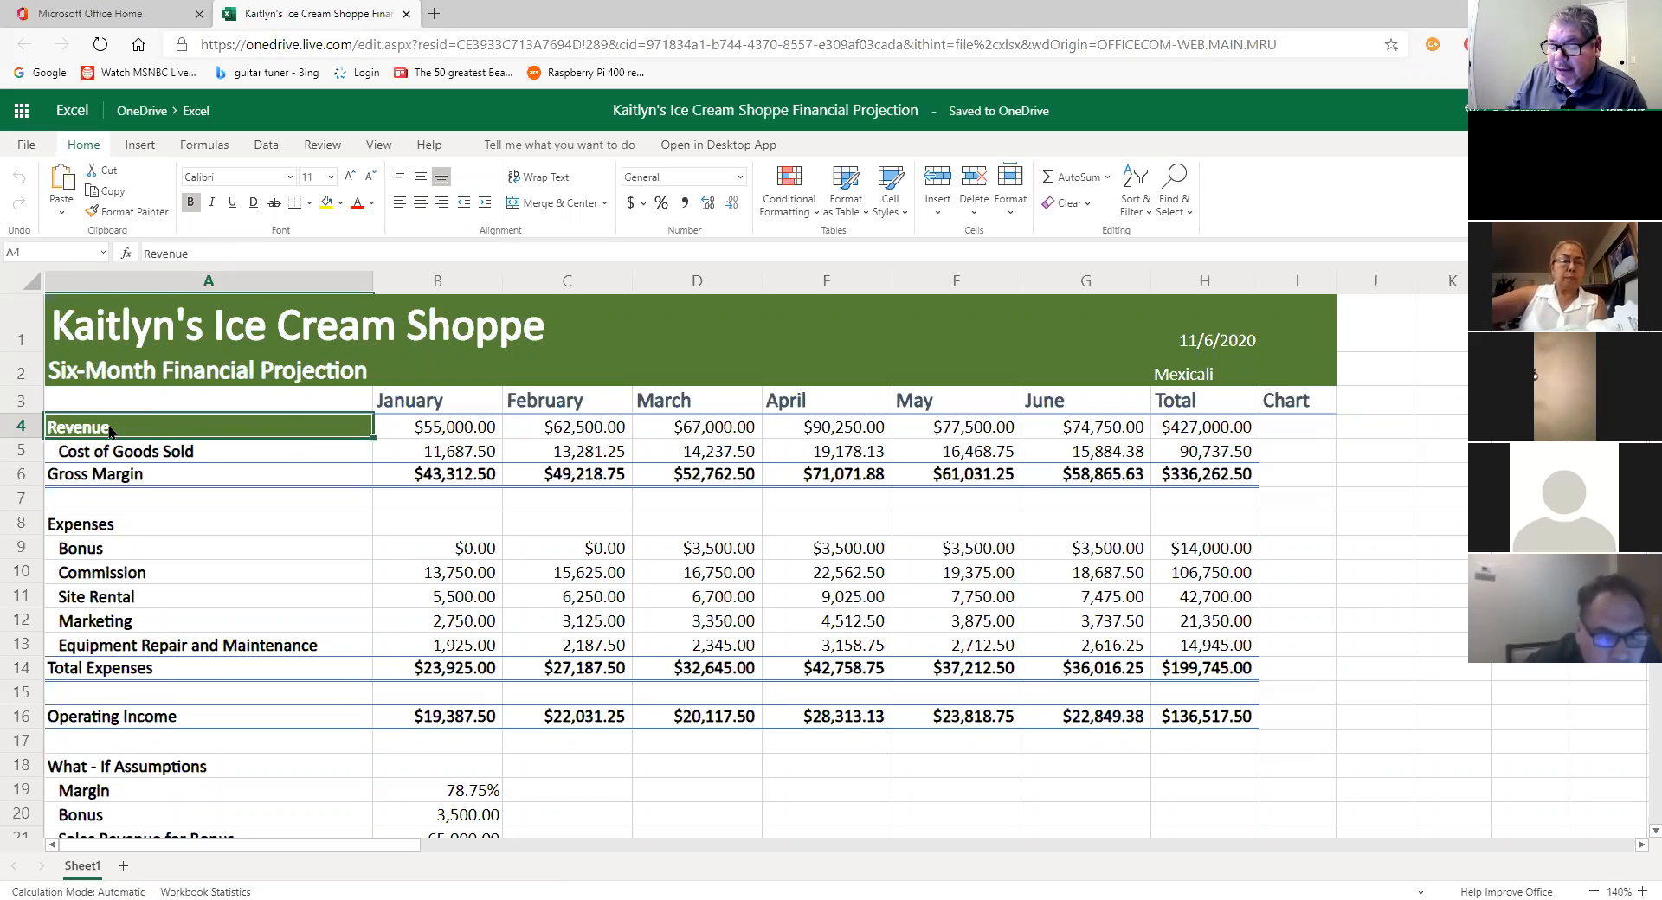
pyautogui.click(106, 214)
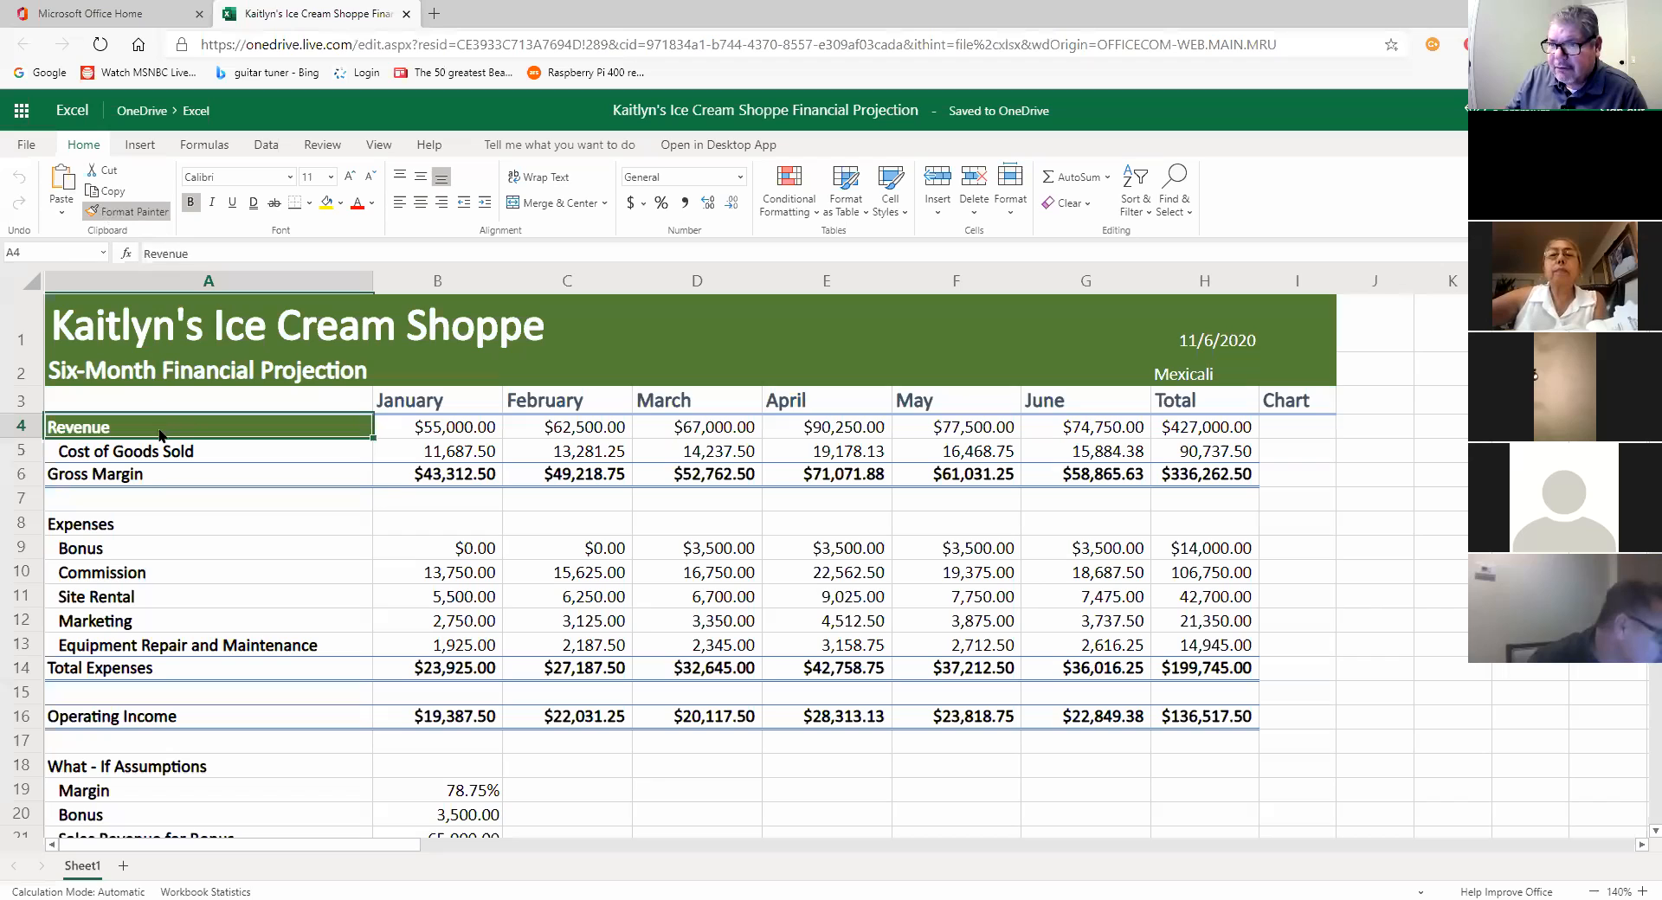
# Step: Format-paint the green Revenue style onto Gross Margin, then across the Operating Income row A16:H16
pyautogui.click(135, 217)
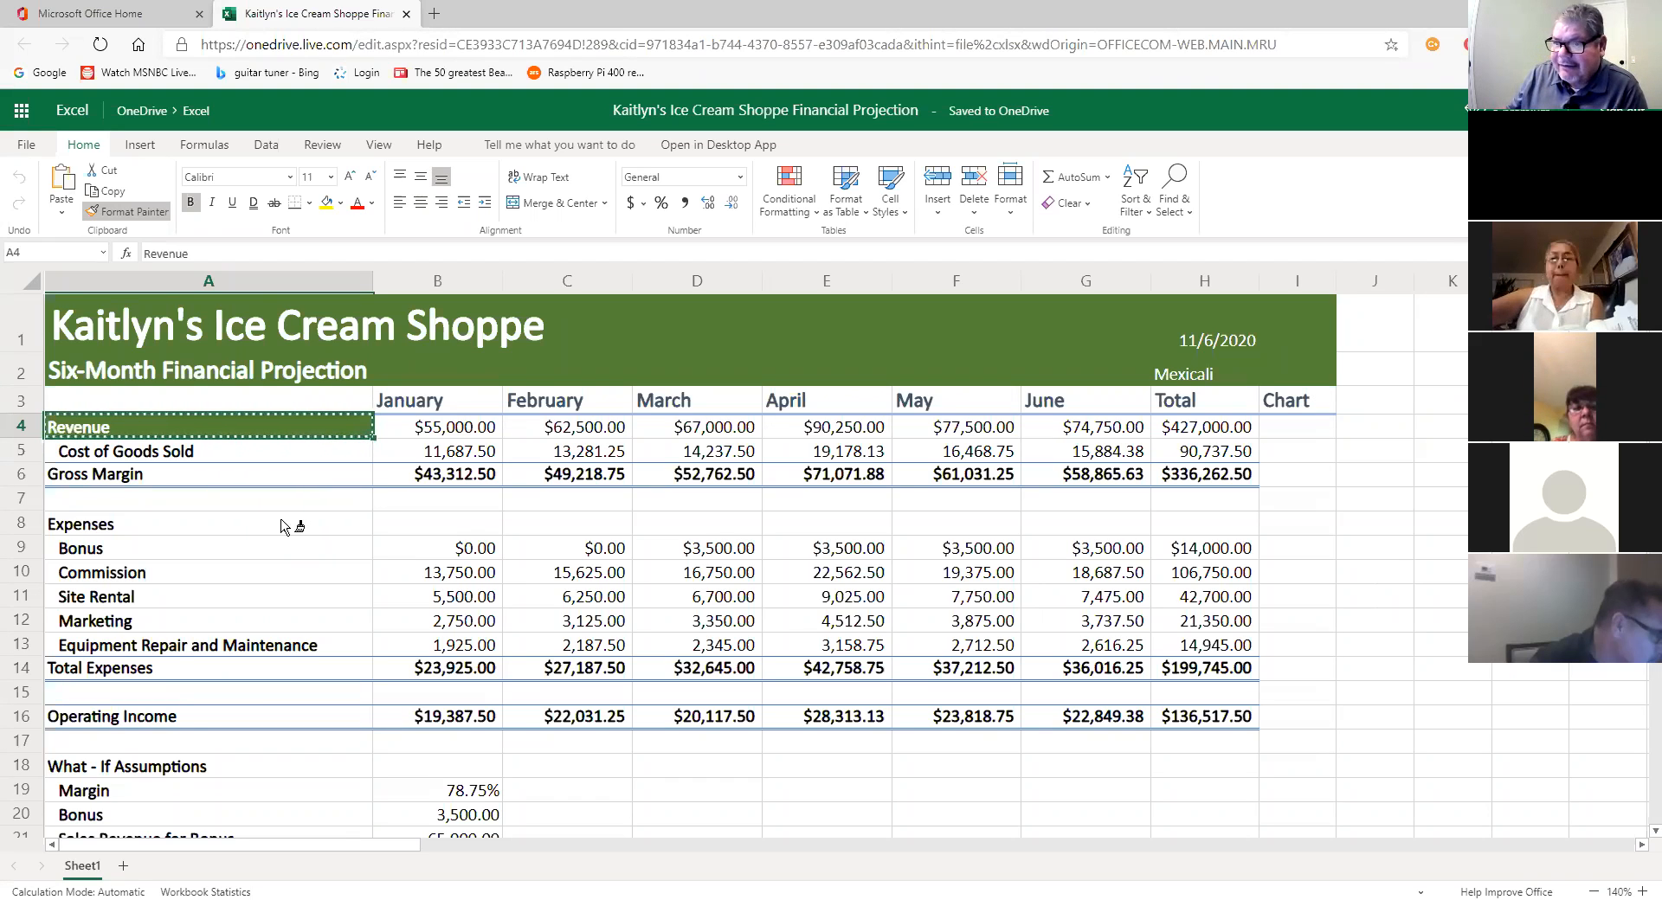
pyautogui.click(101, 482)
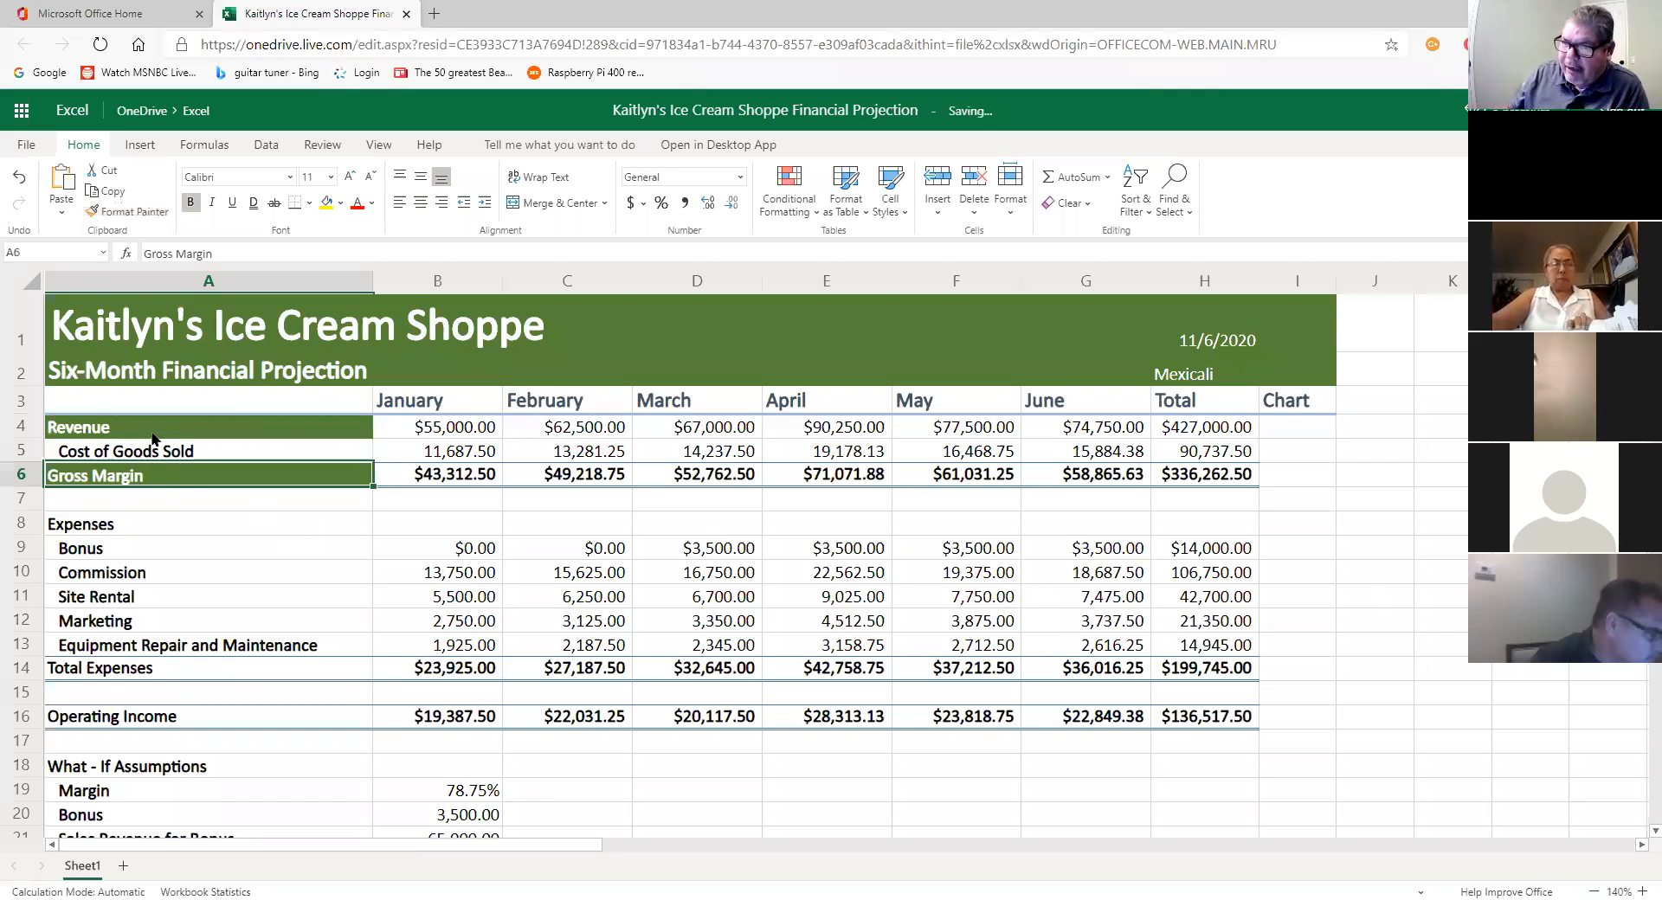
pyautogui.hotkey('ctrl', 'z')
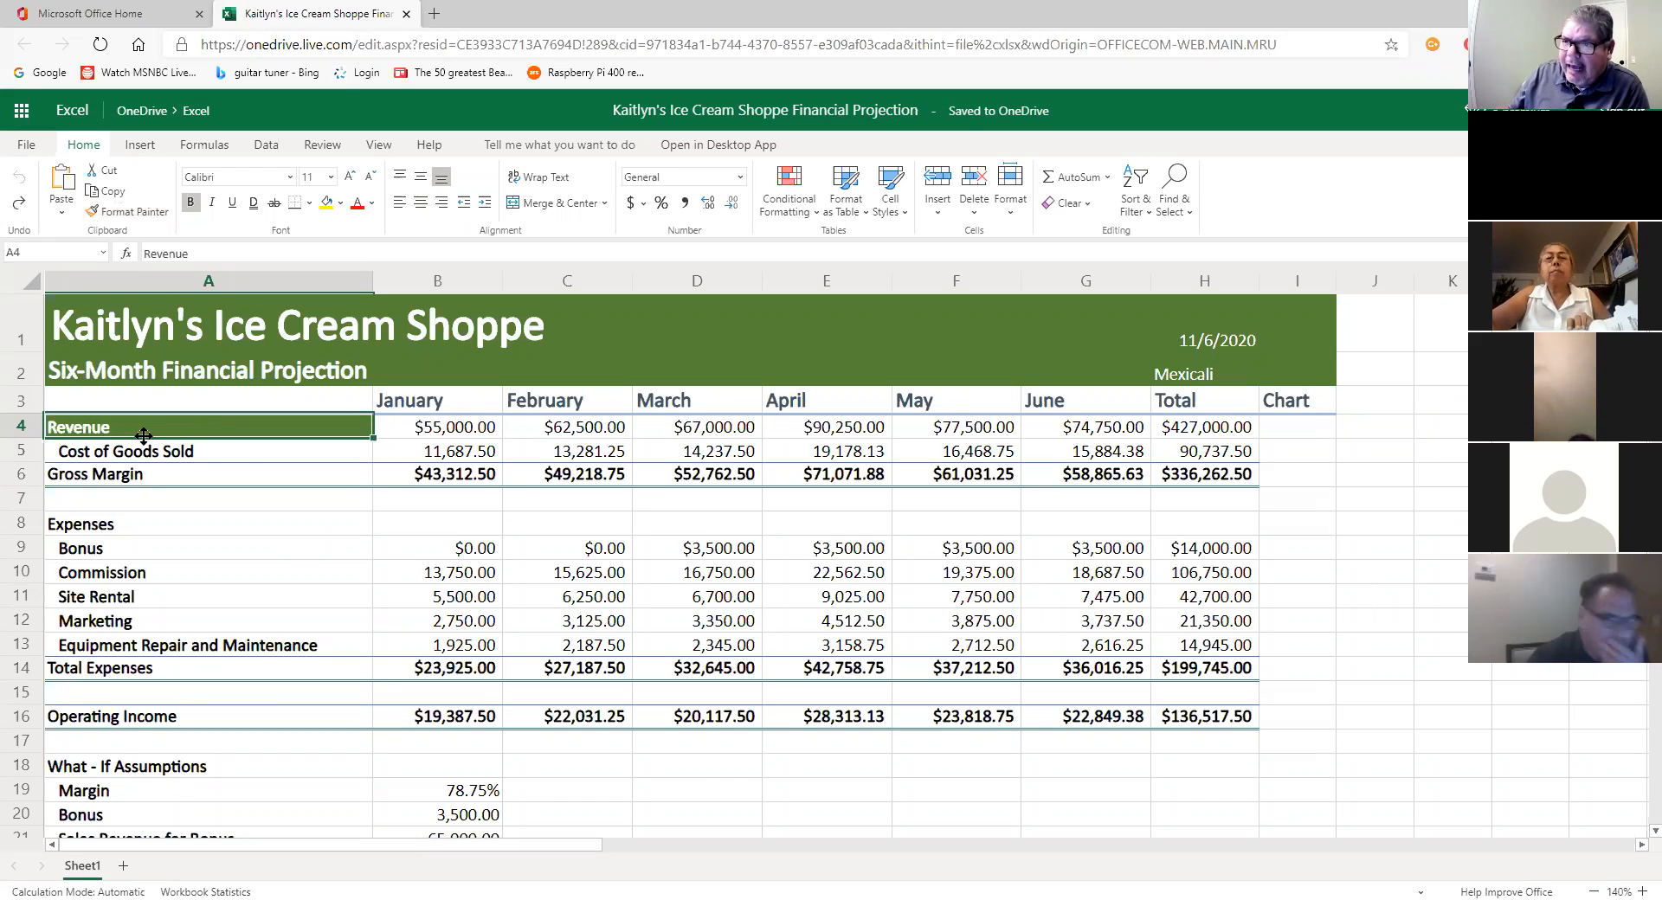
pyautogui.click(115, 212)
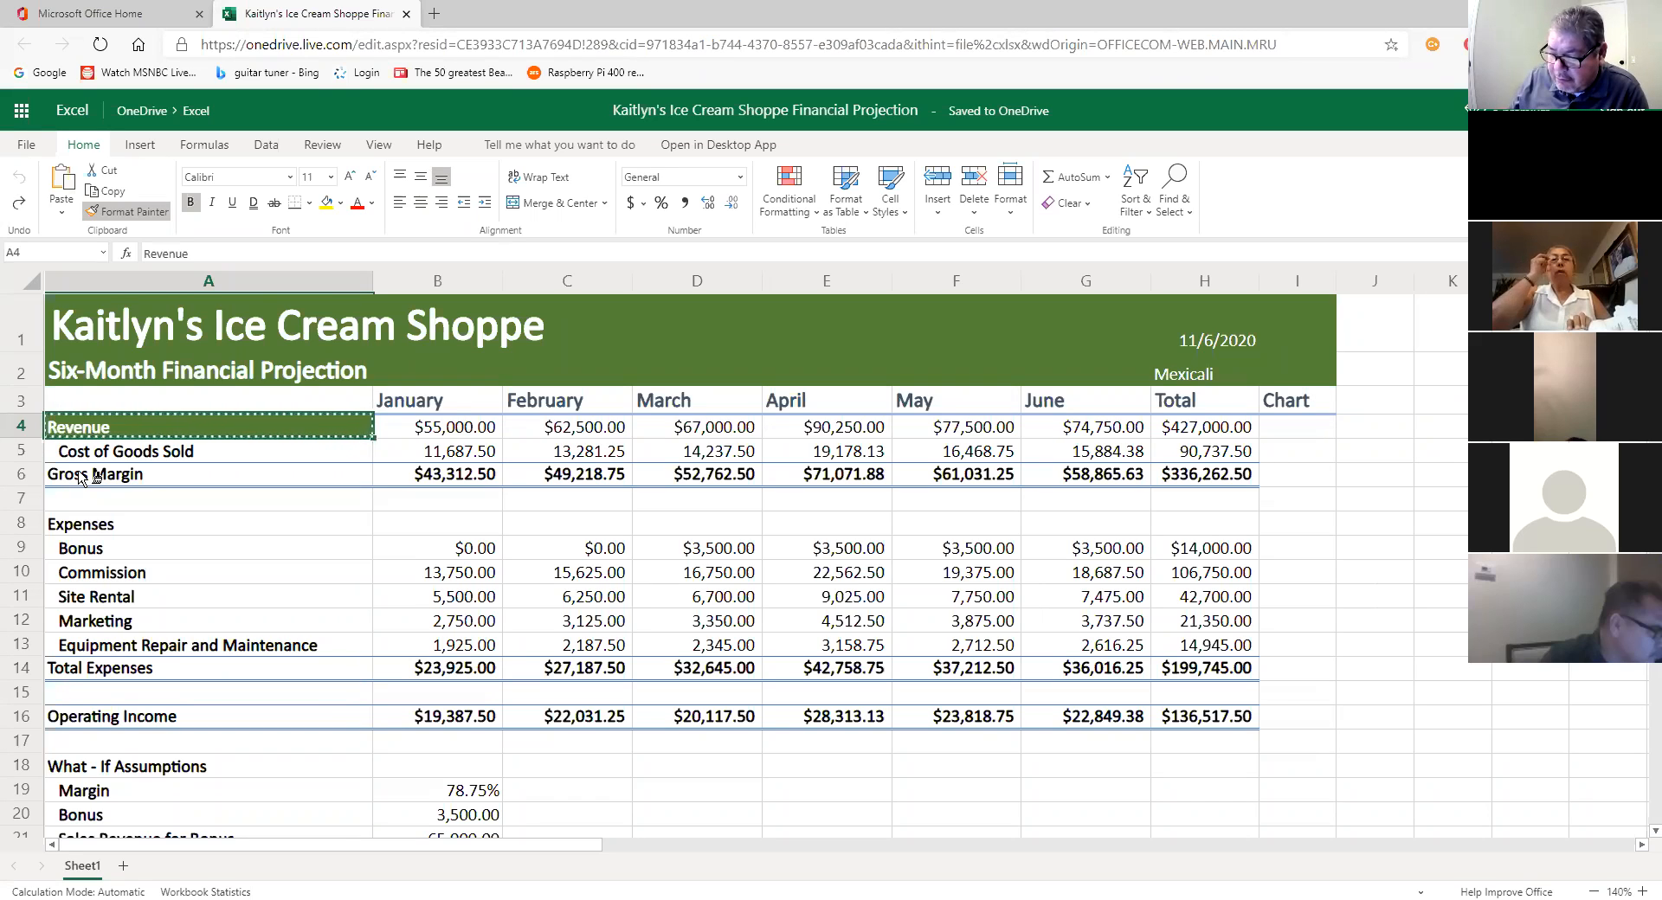
pyautogui.click(82, 478)
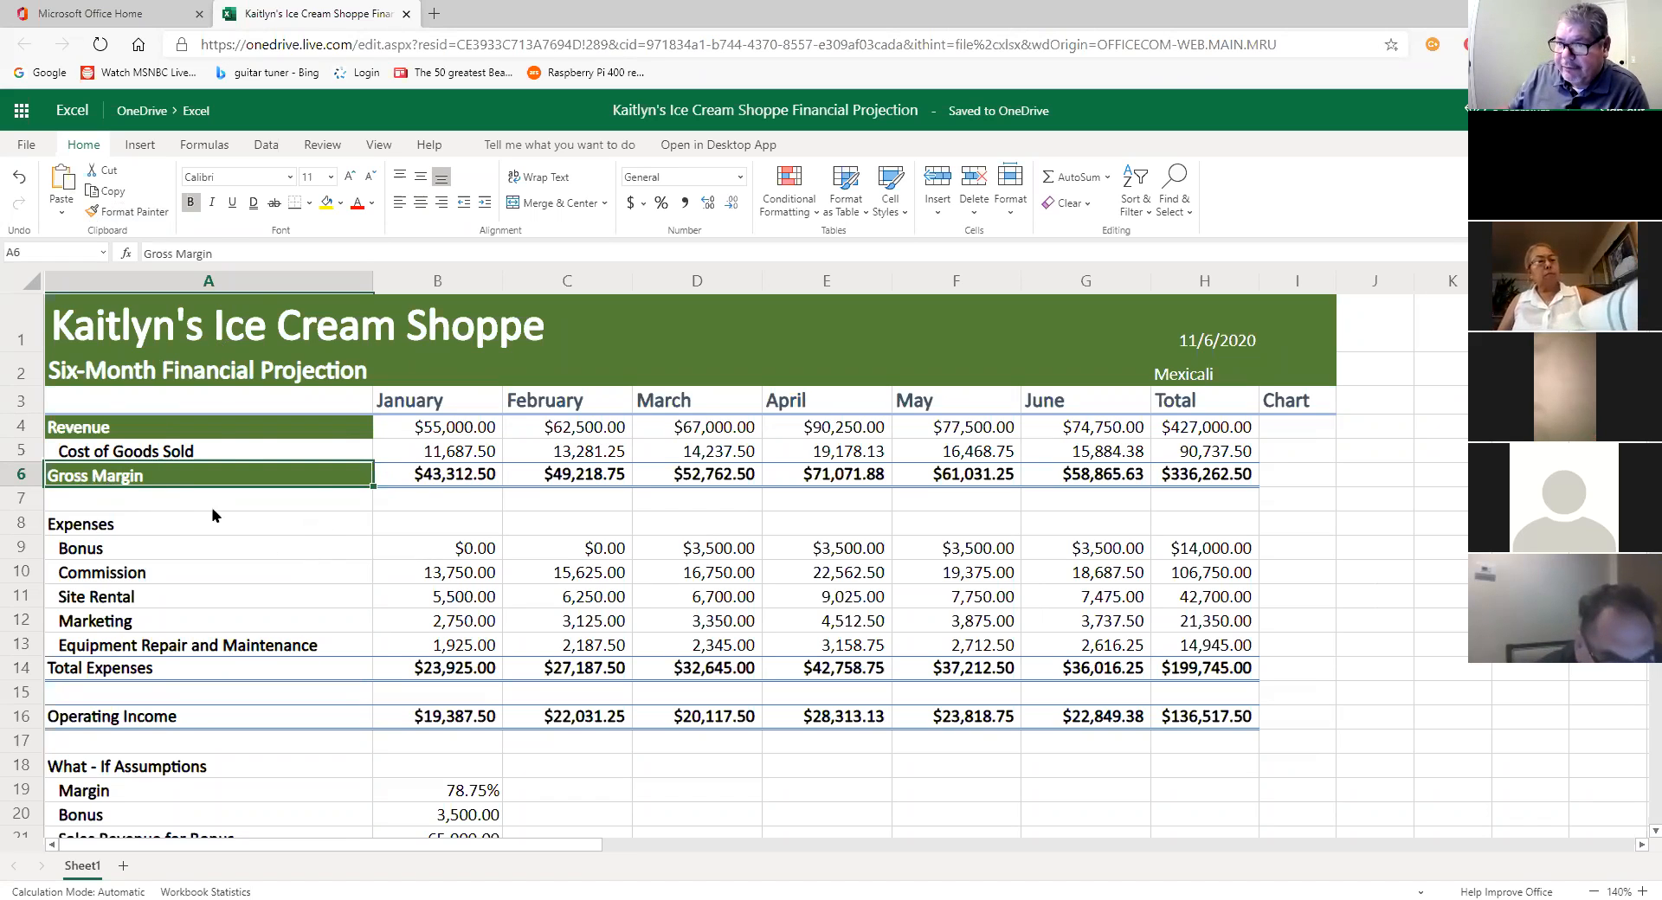
pyautogui.click(144, 217)
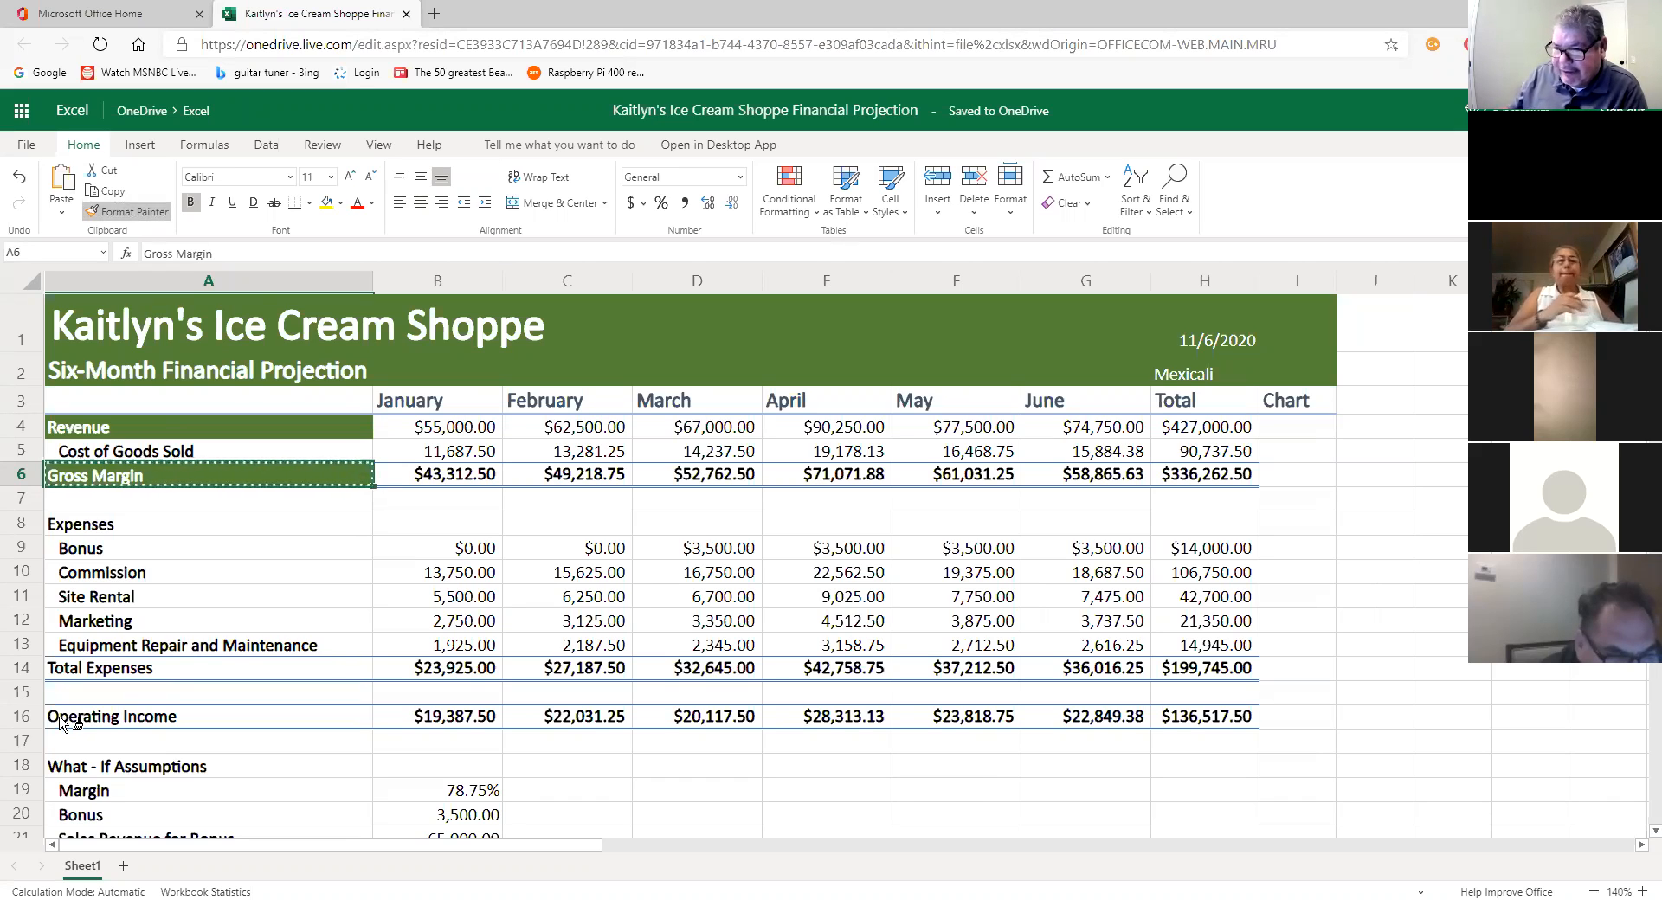
pyautogui.moveTo(60, 722)
pyautogui.mouseDown()
pyautogui.moveTo(1243, 721)
pyautogui.moveTo(1229, 725)
pyautogui.mouseUp()
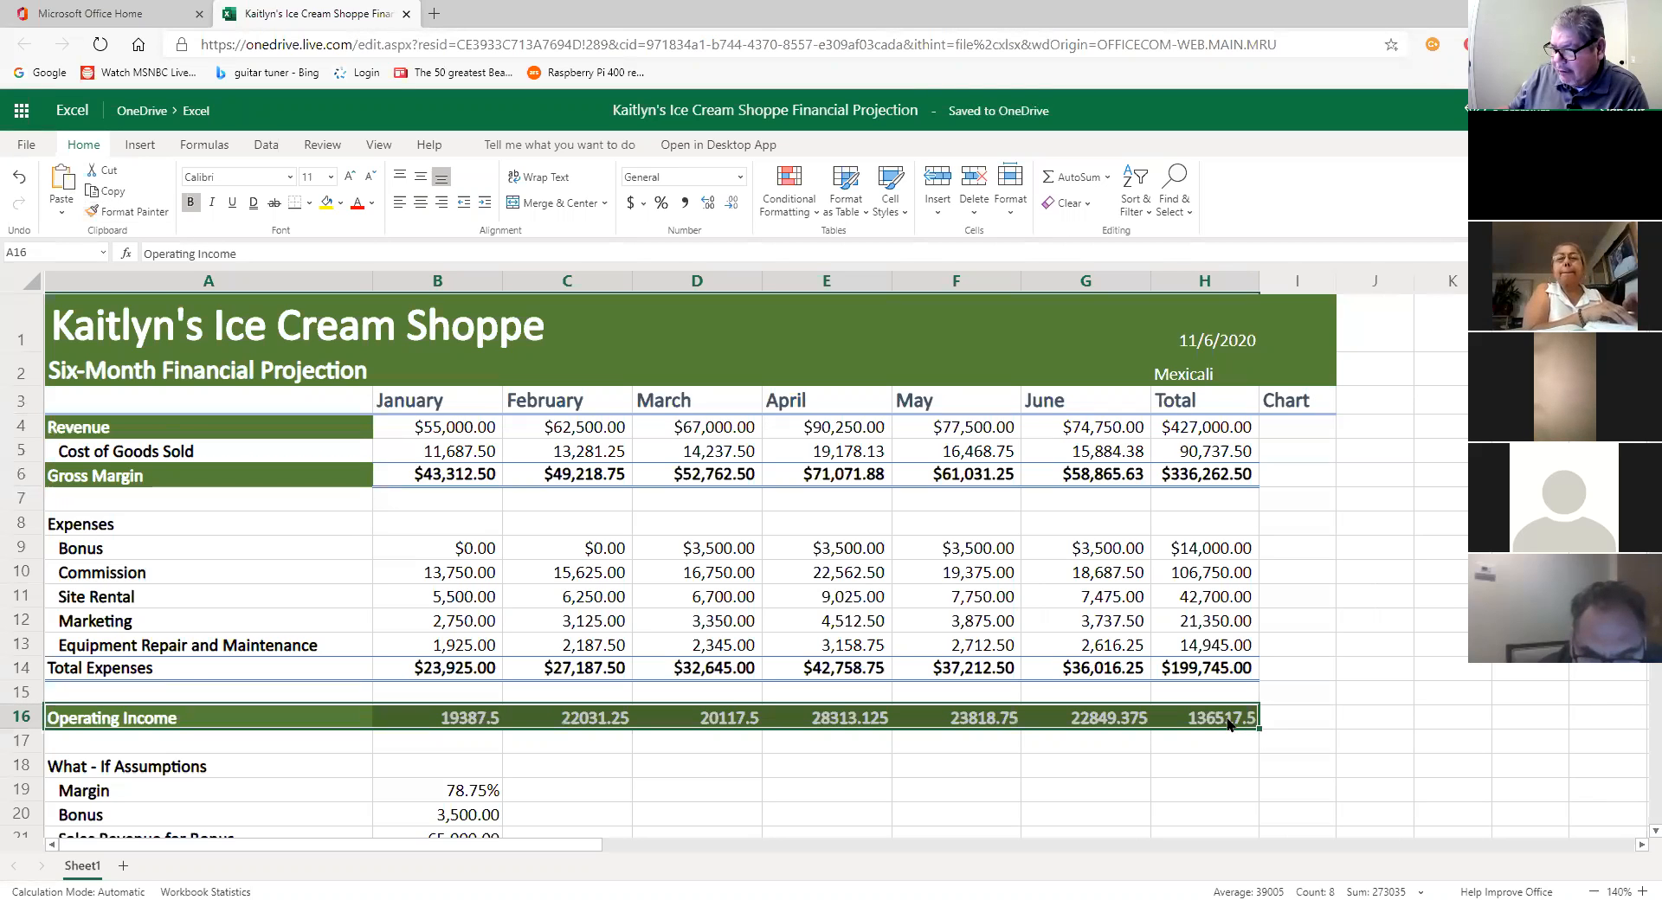
# Step: Apply Currency format to B16:H16, showing $19,387.50 through $136,517.50
pyautogui.click(1198, 770)
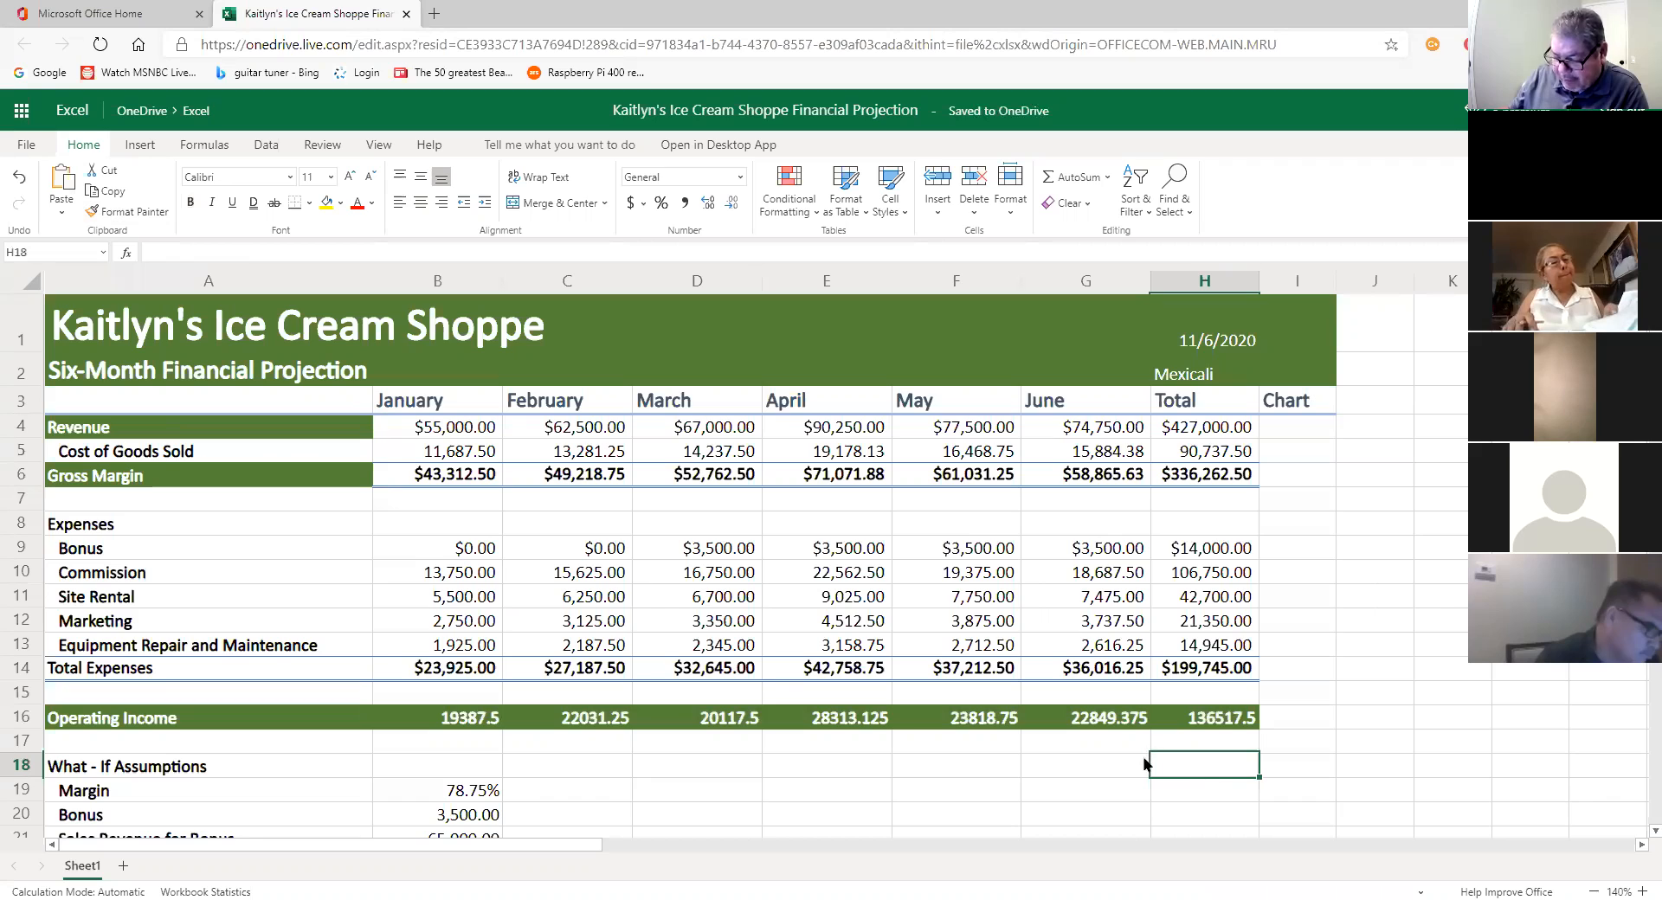
pyautogui.click(649, 797)
pyautogui.click(461, 725)
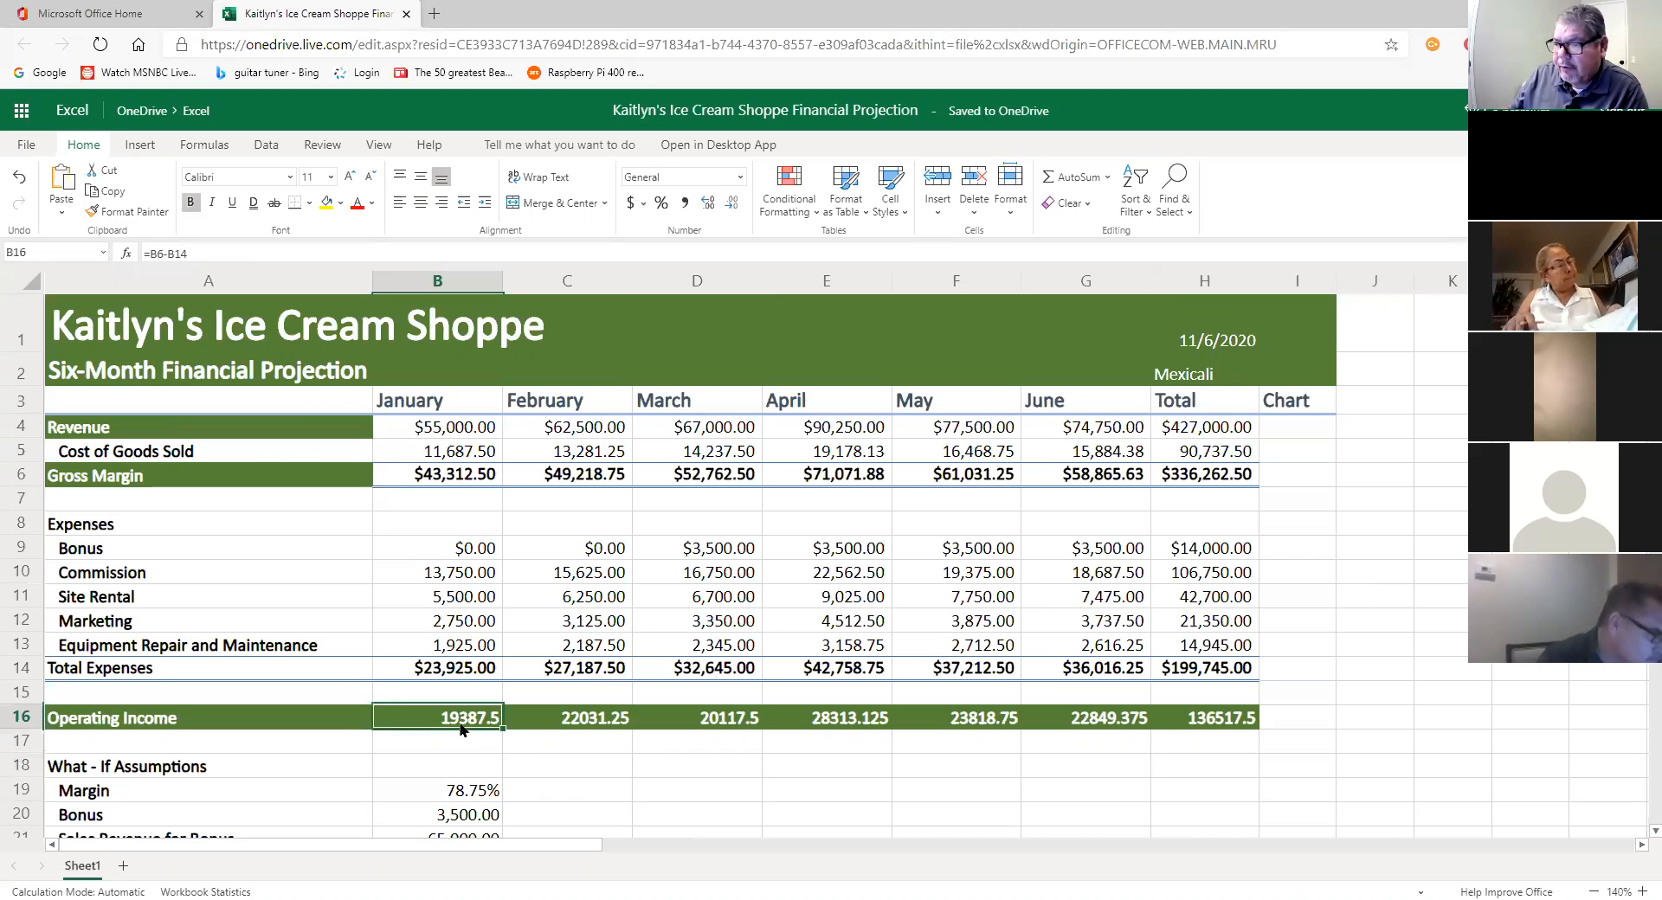
pyautogui.moveTo(461, 718); pyautogui.dragTo(745, 745)
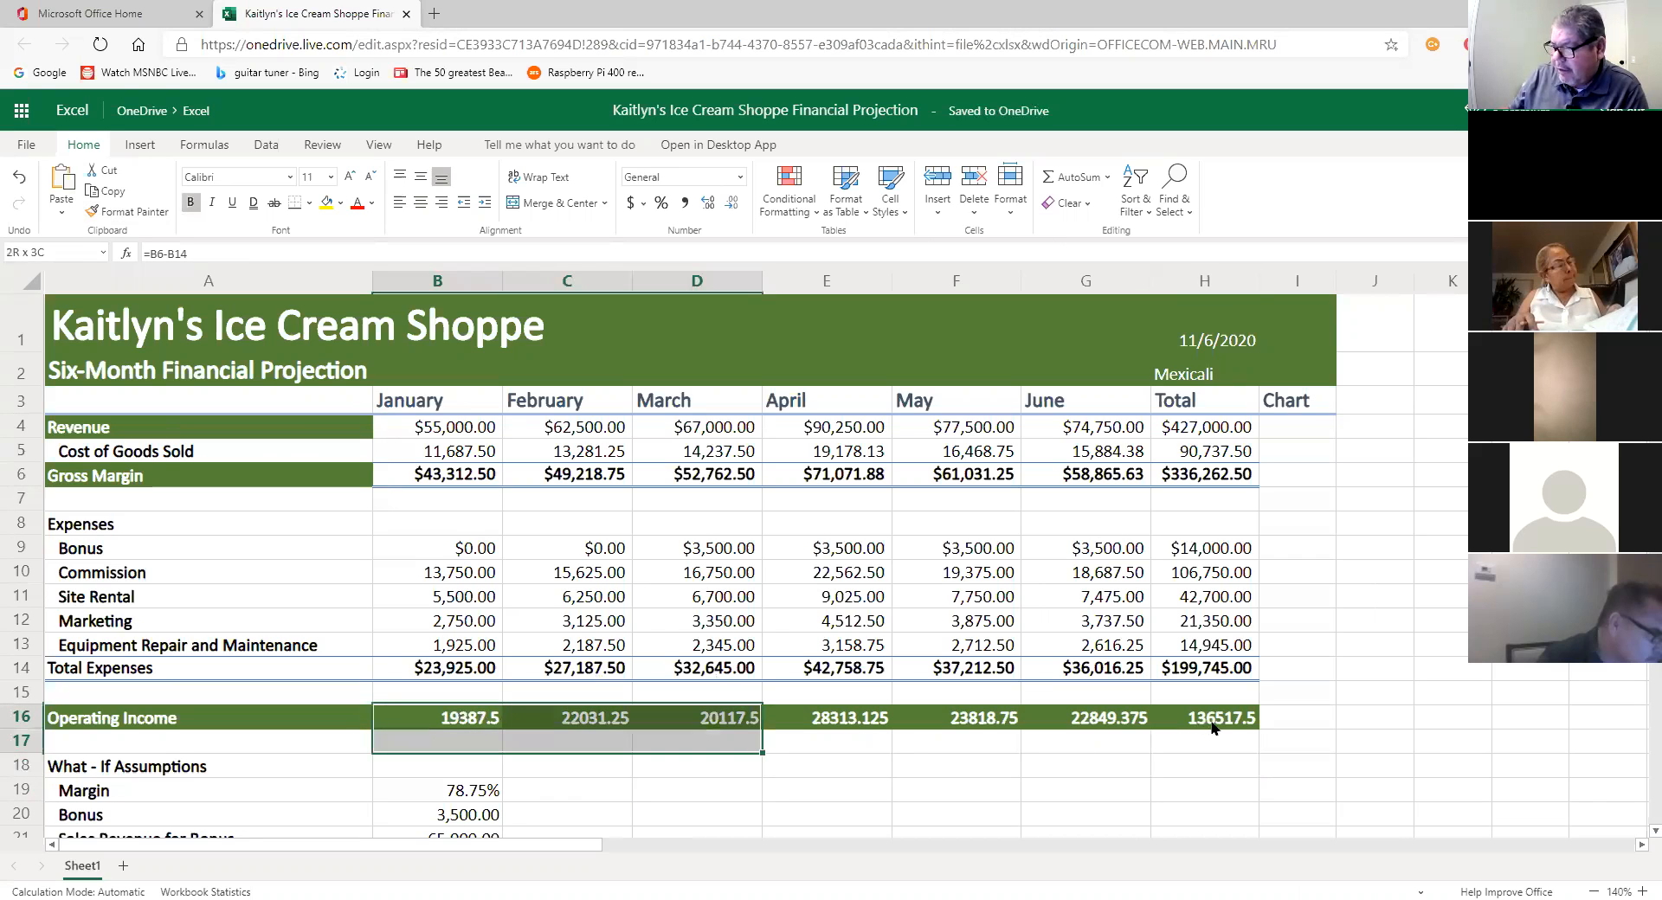
pyautogui.moveTo(1221, 726); pyautogui.dragTo(1220, 724)
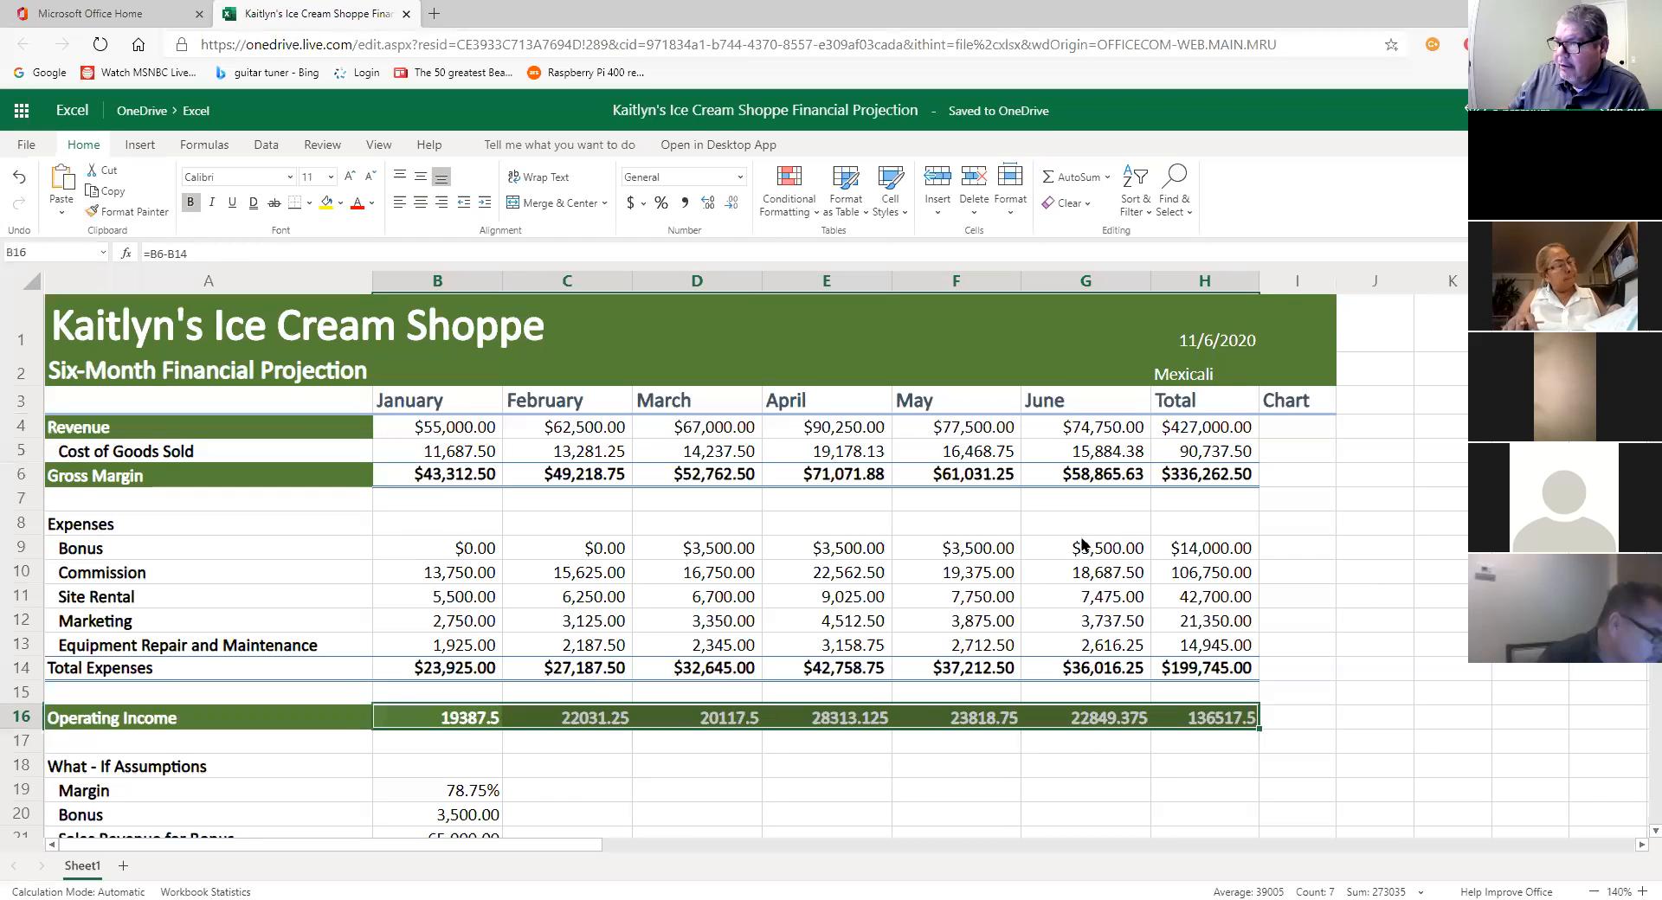
pyautogui.click(739, 176)
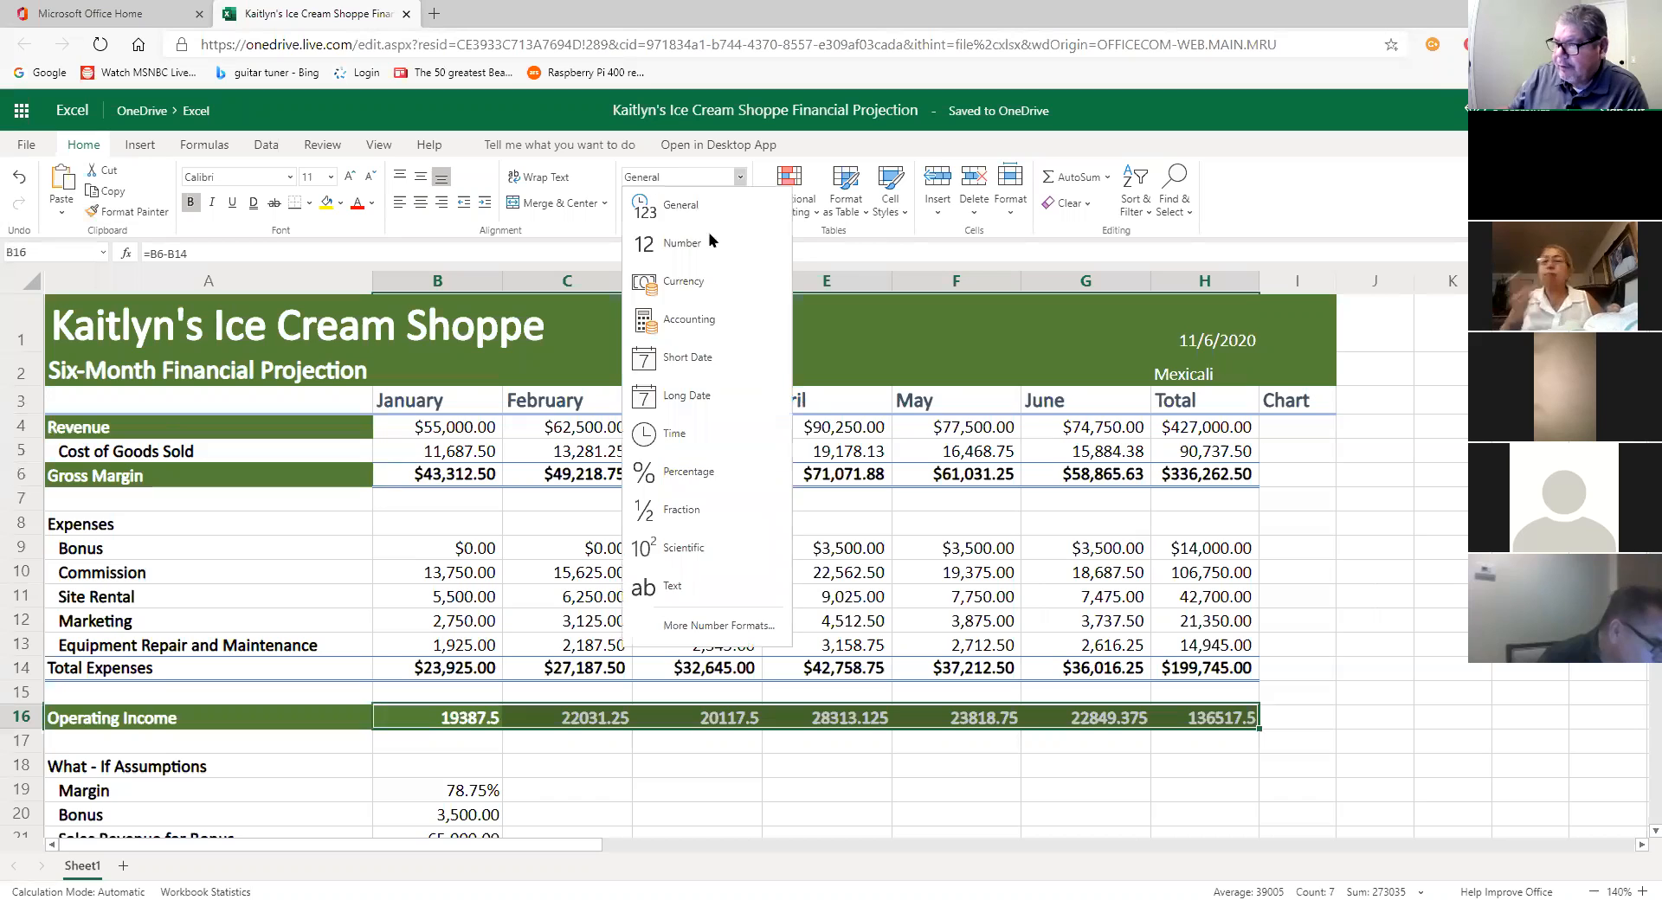
pyautogui.click(684, 281)
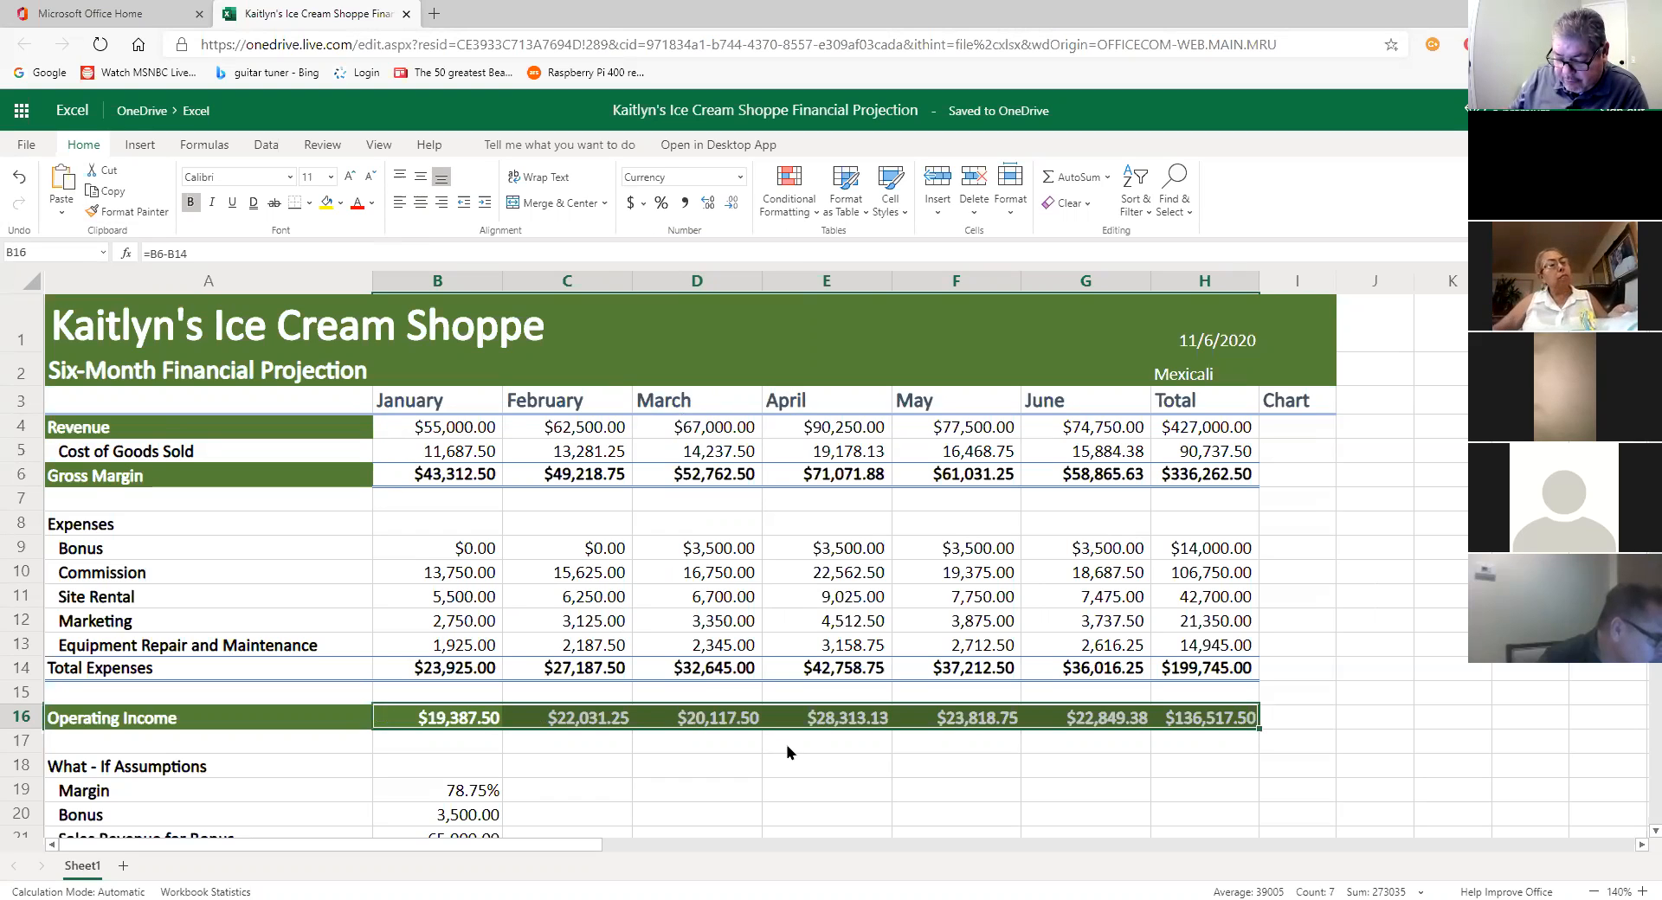
pyautogui.click(788, 752)
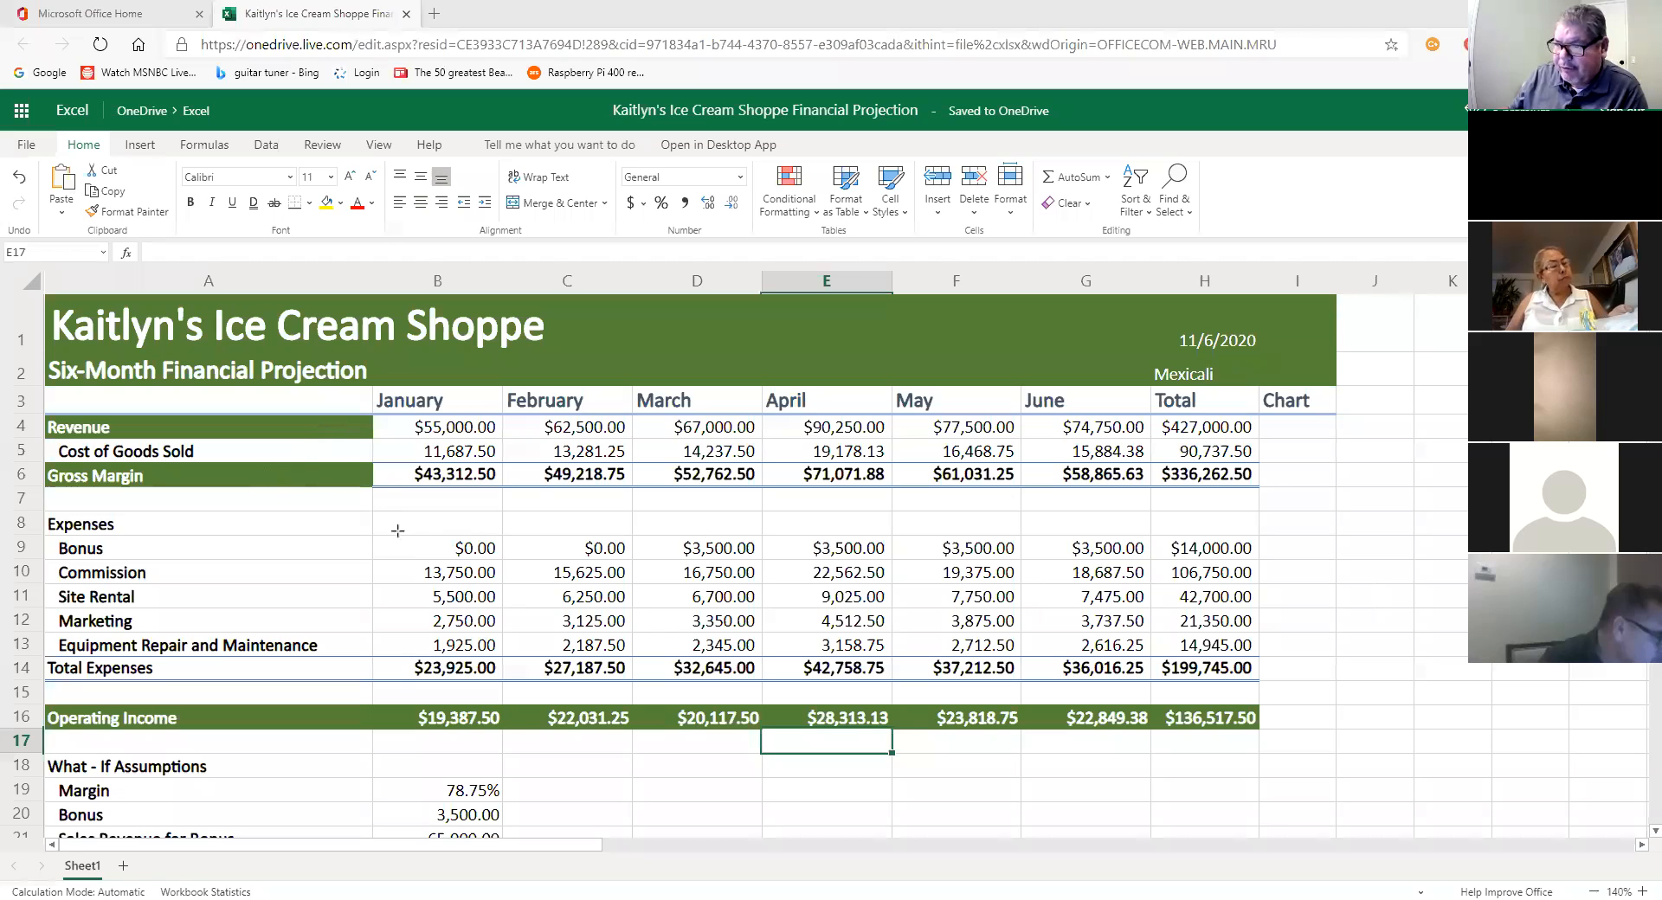
pyautogui.moveTo(389, 678); pyautogui.dragTo(382, 717)
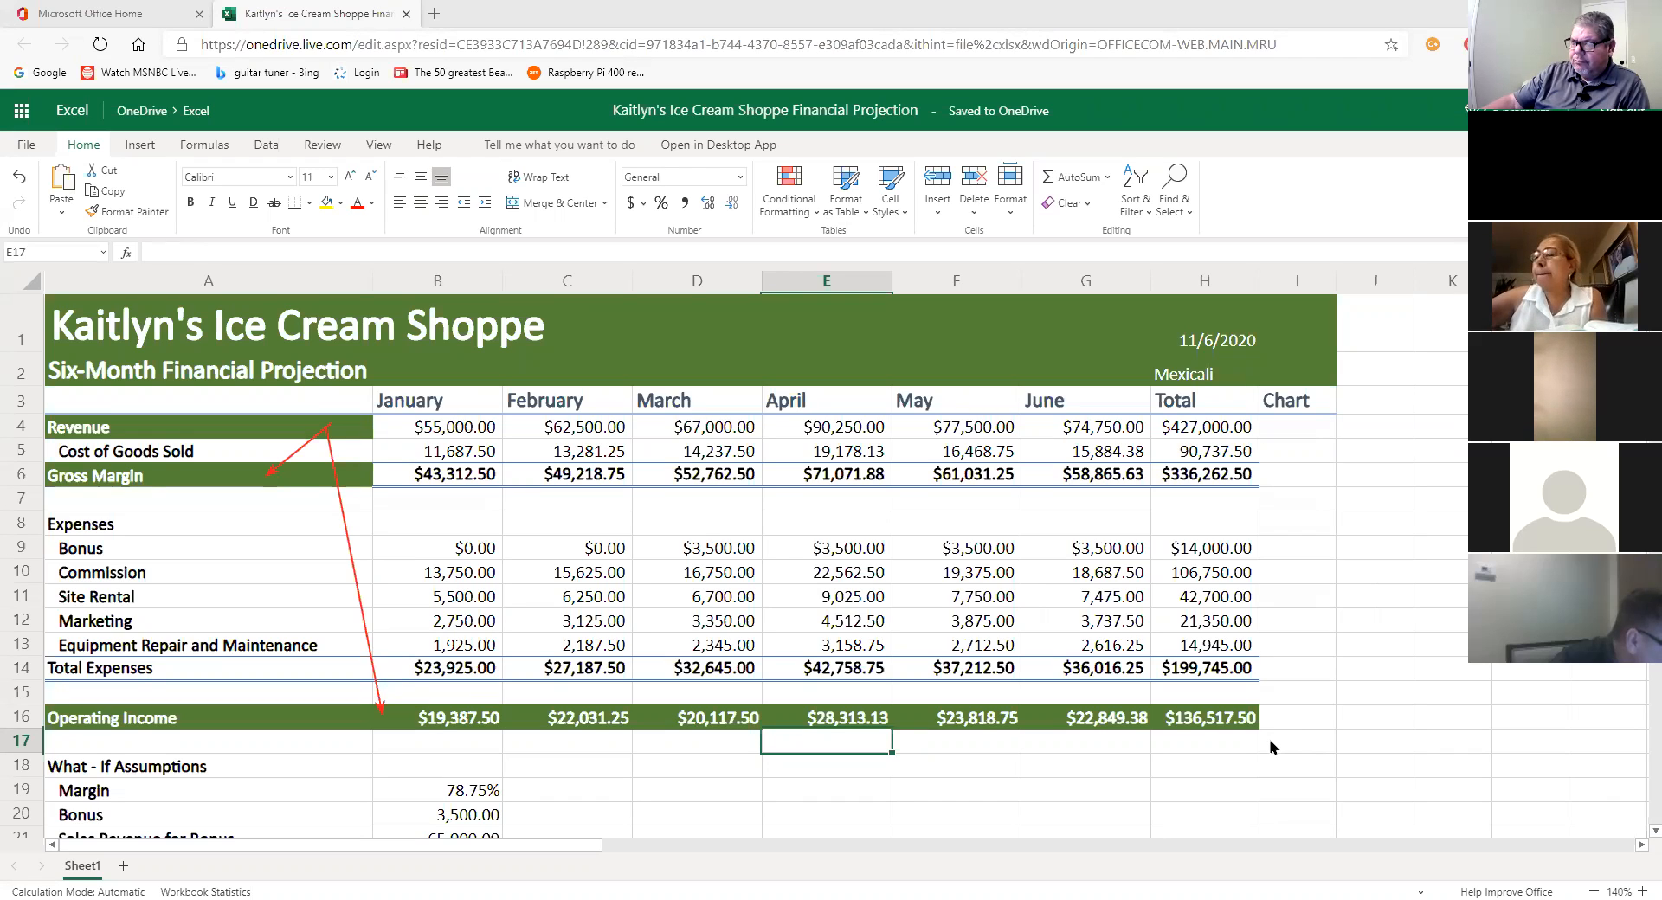
pyautogui.click(1222, 742)
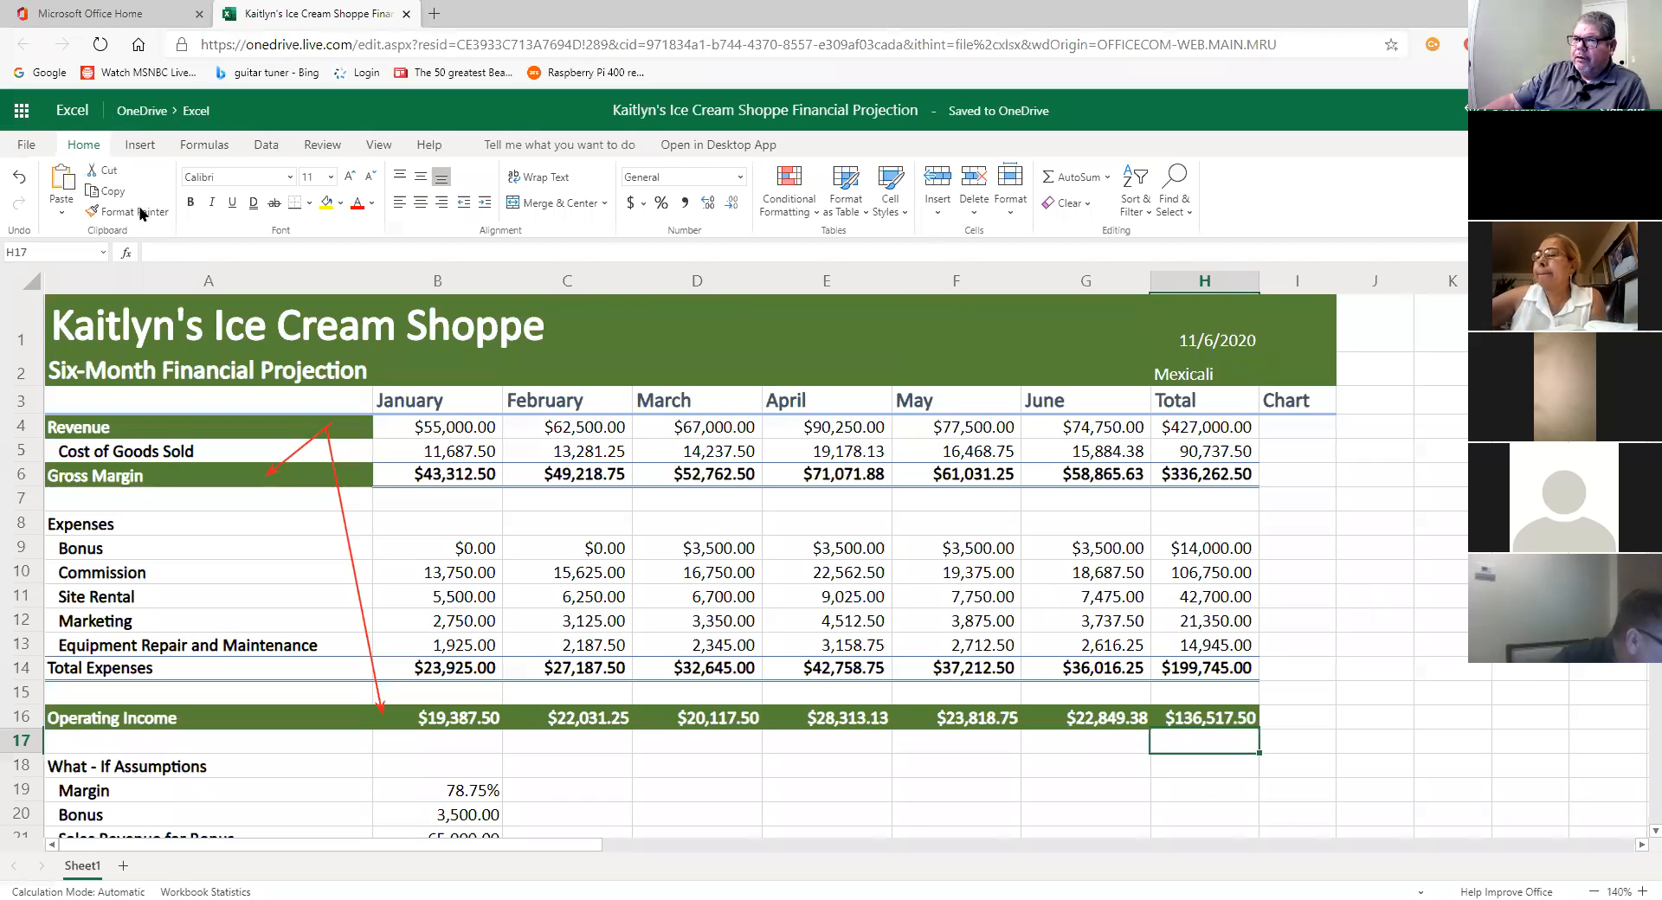
# Step: Undo the currency change and repaint the Gross Margin formatting across the Operating Income row
pyautogui.click(12, 184)
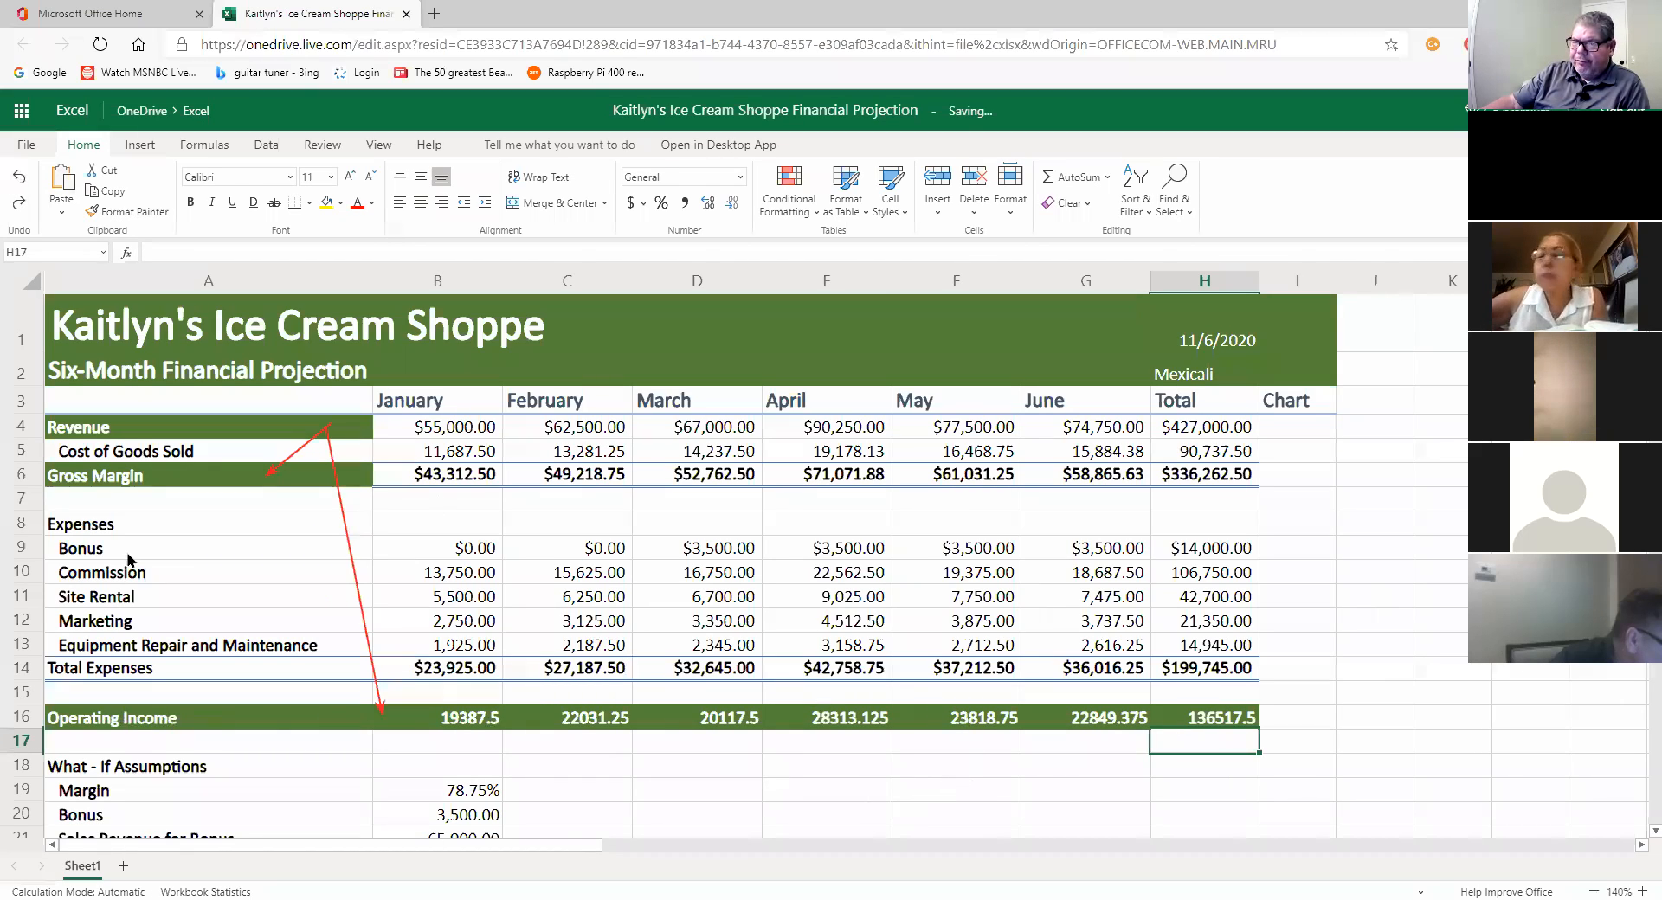
pyautogui.click(115, 481)
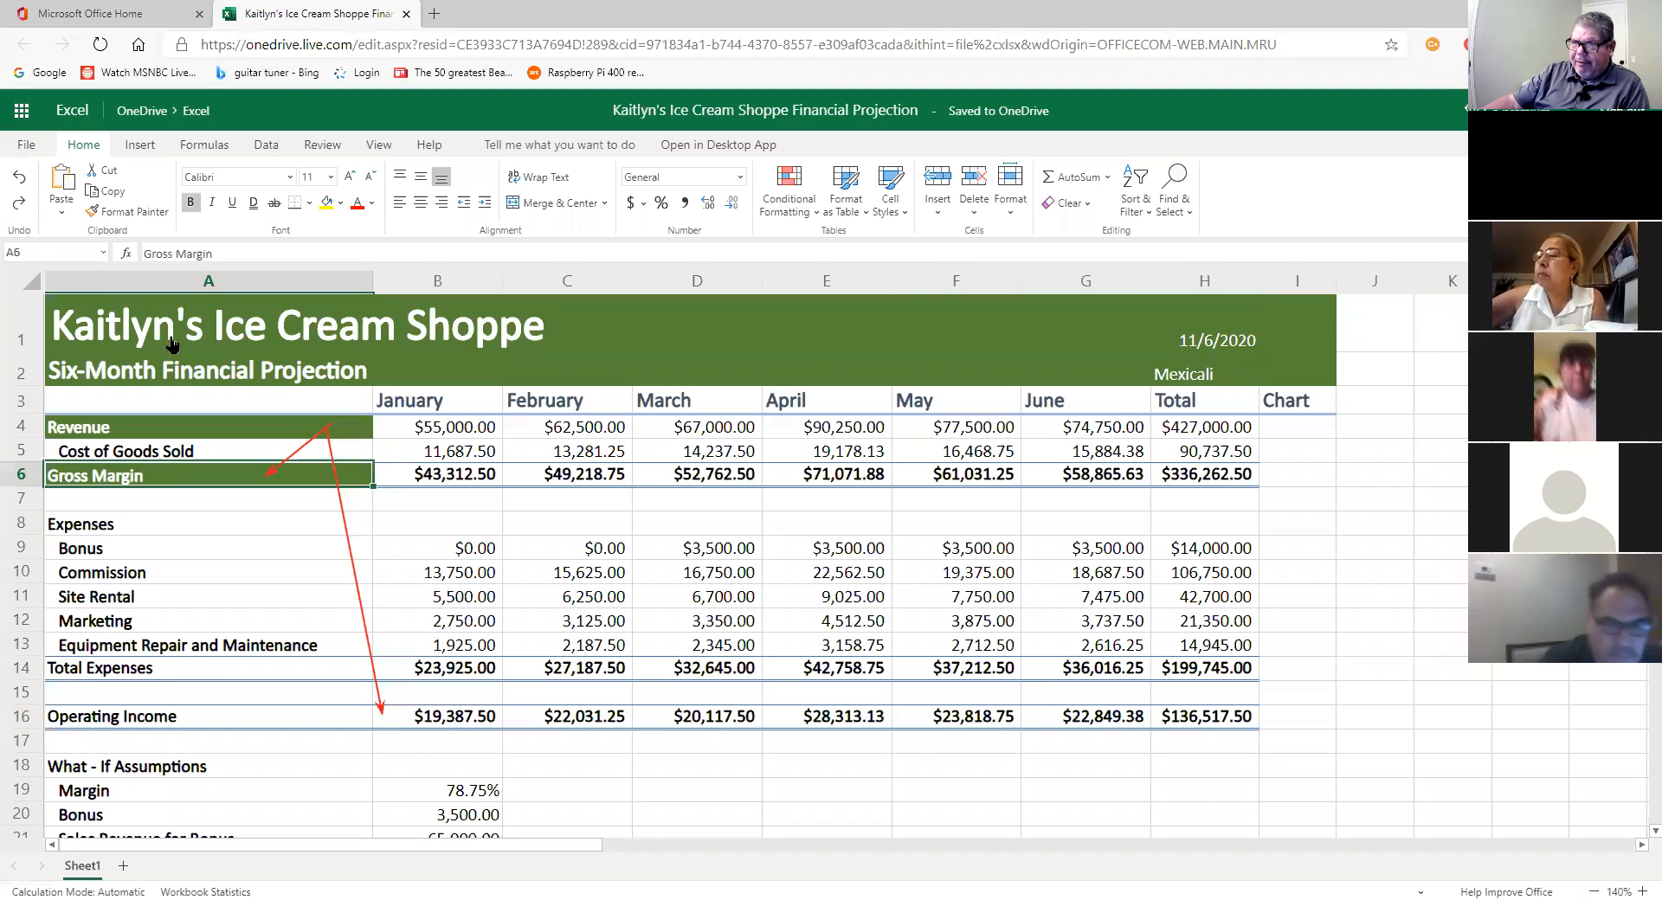
pyautogui.click(117, 210)
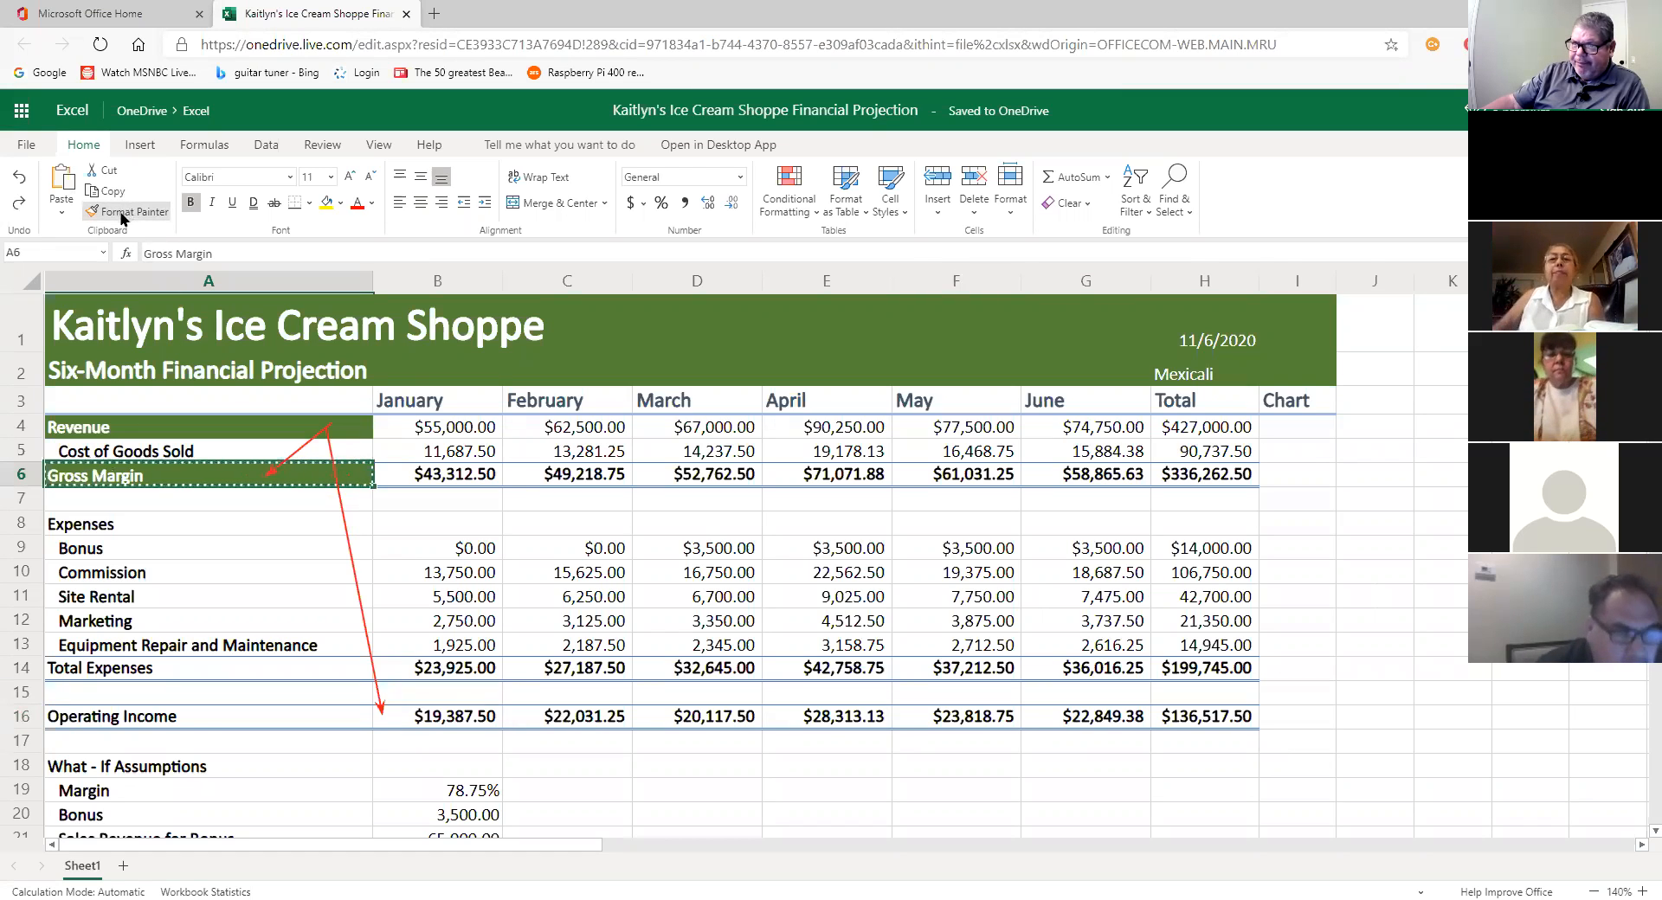
pyautogui.click(84, 723)
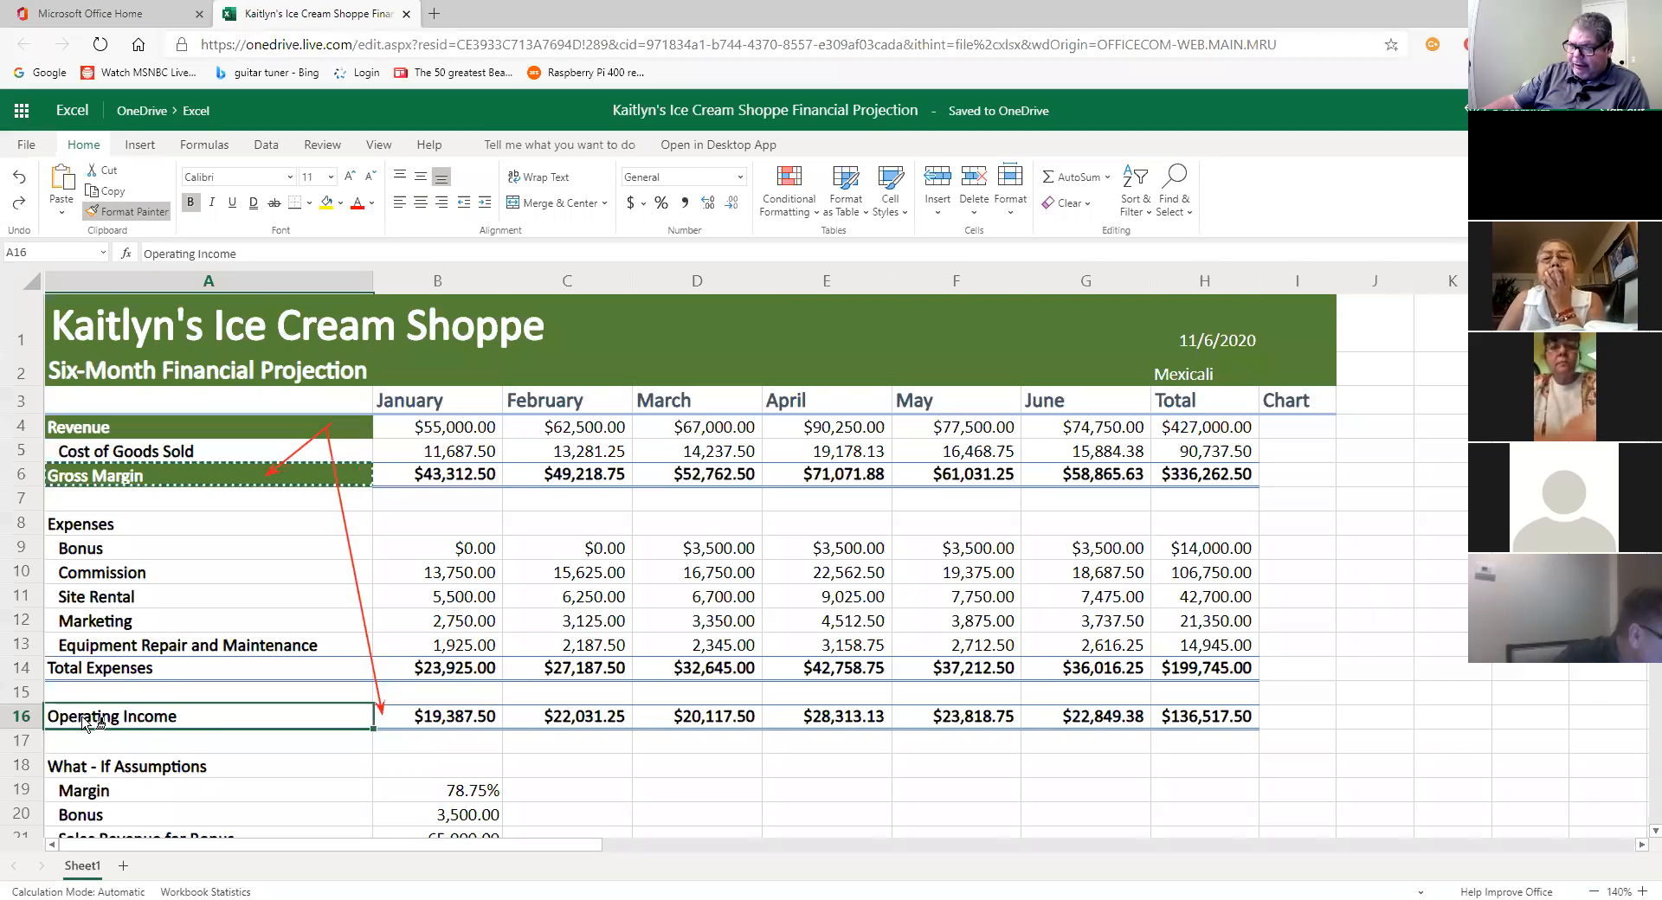
pyautogui.moveTo(491, 712)
pyautogui.mouseDown()
pyautogui.moveTo(638, 730)
pyautogui.moveTo(1233, 723)
pyautogui.mouseUp()
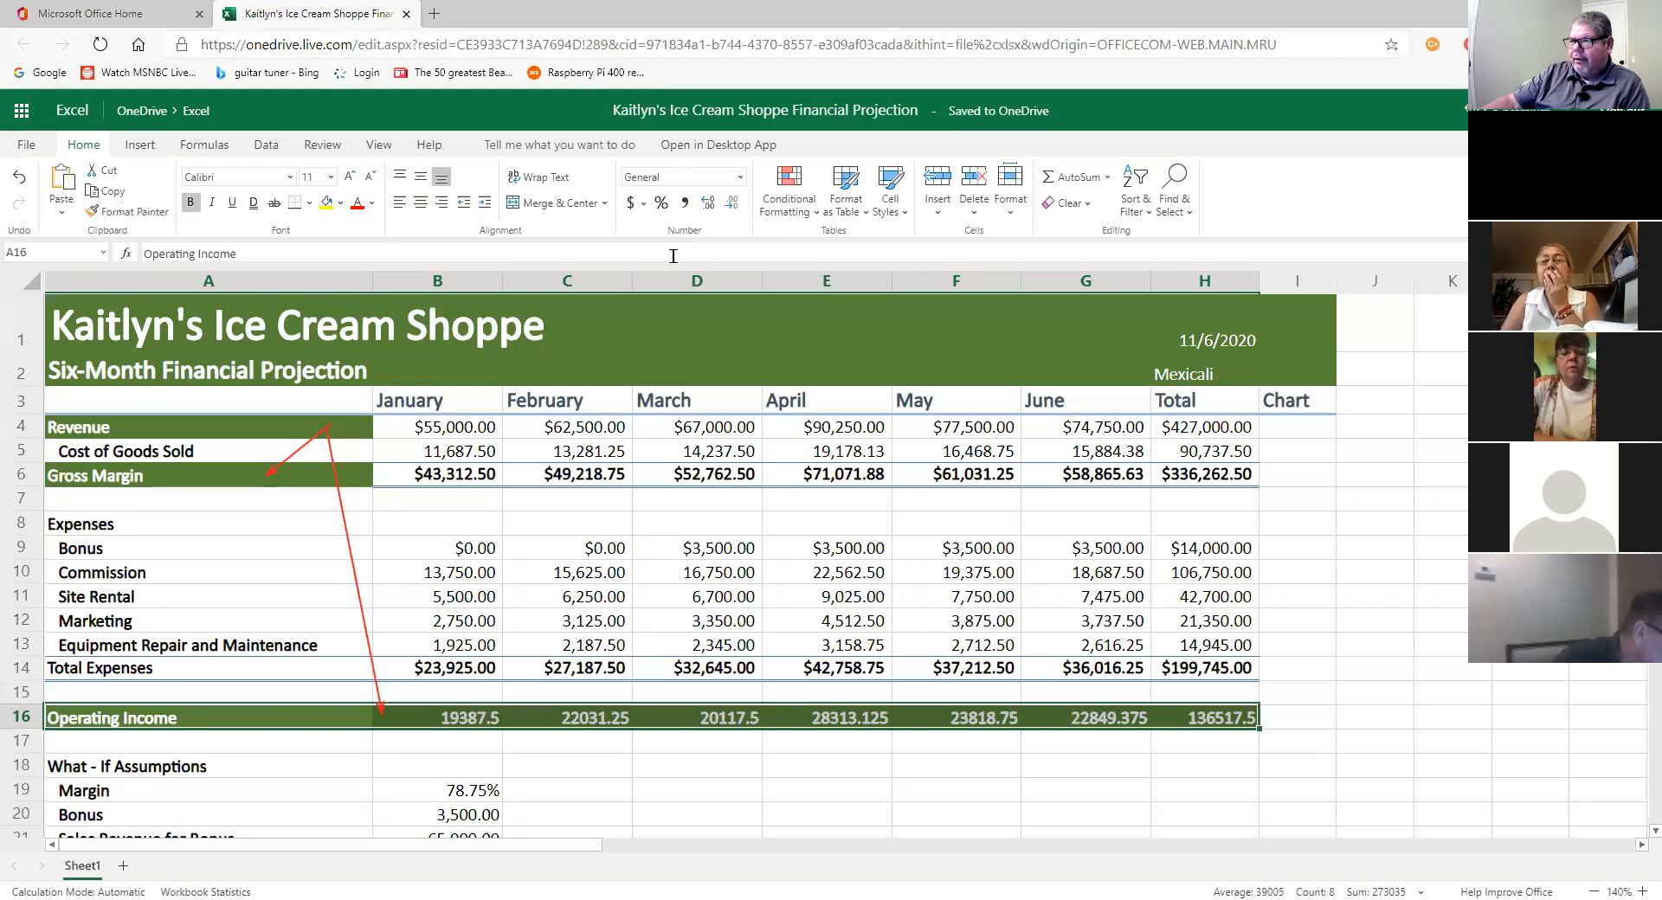
# Step: Show the Operating Income values B16:H16 as Currency and check the January formula
pyautogui.click(739, 177)
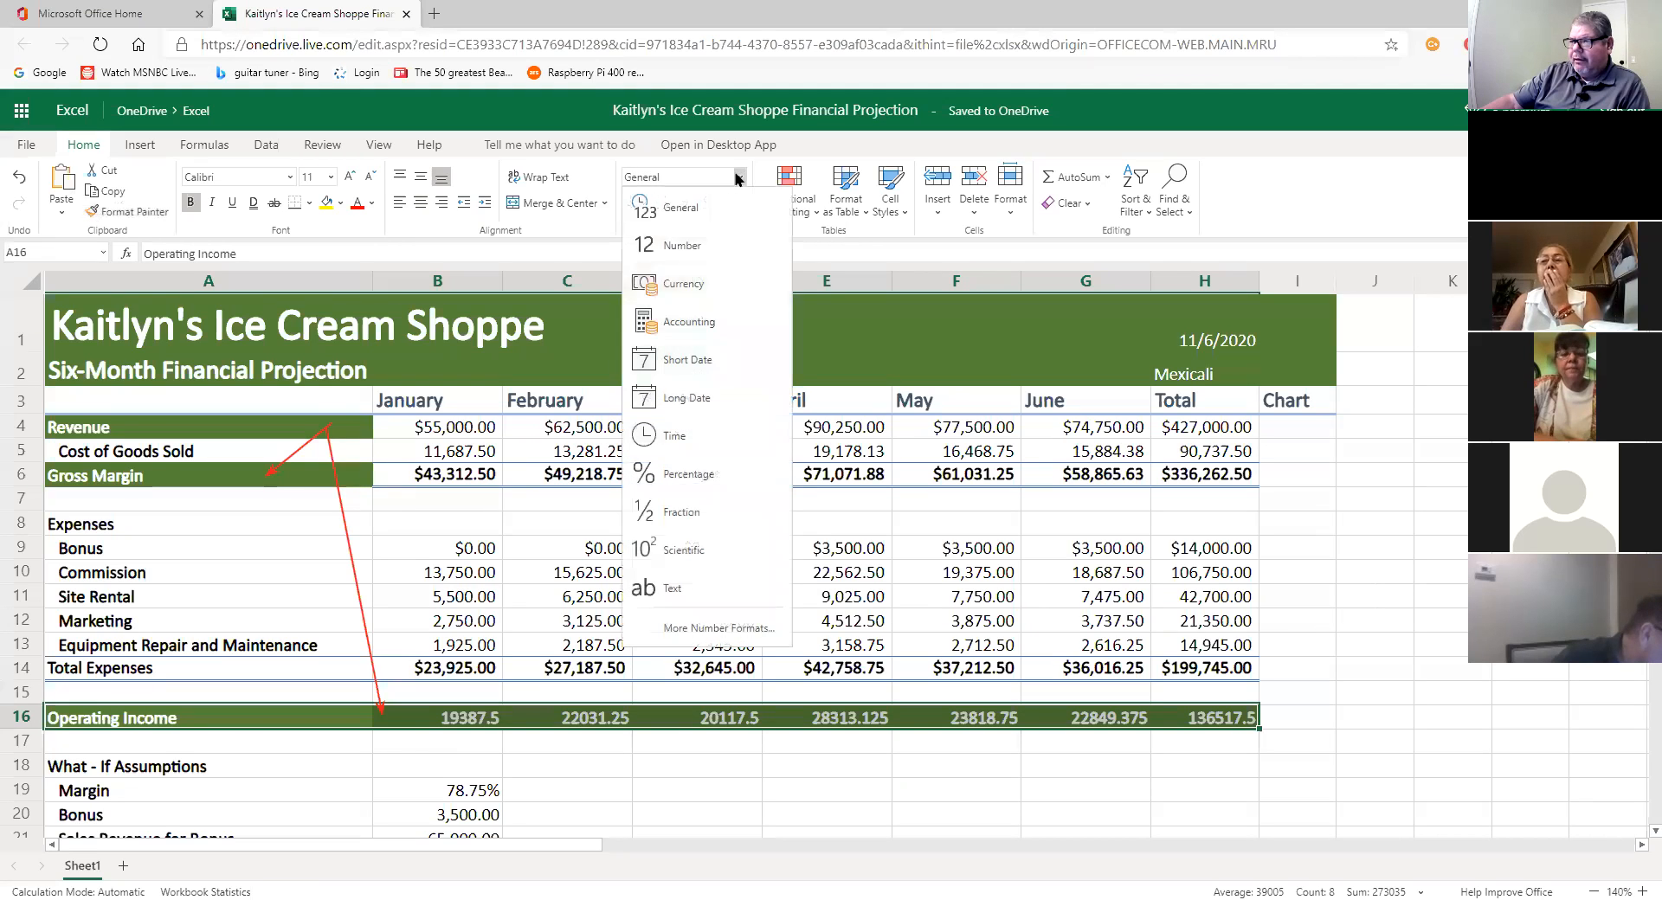
pyautogui.click(690, 284)
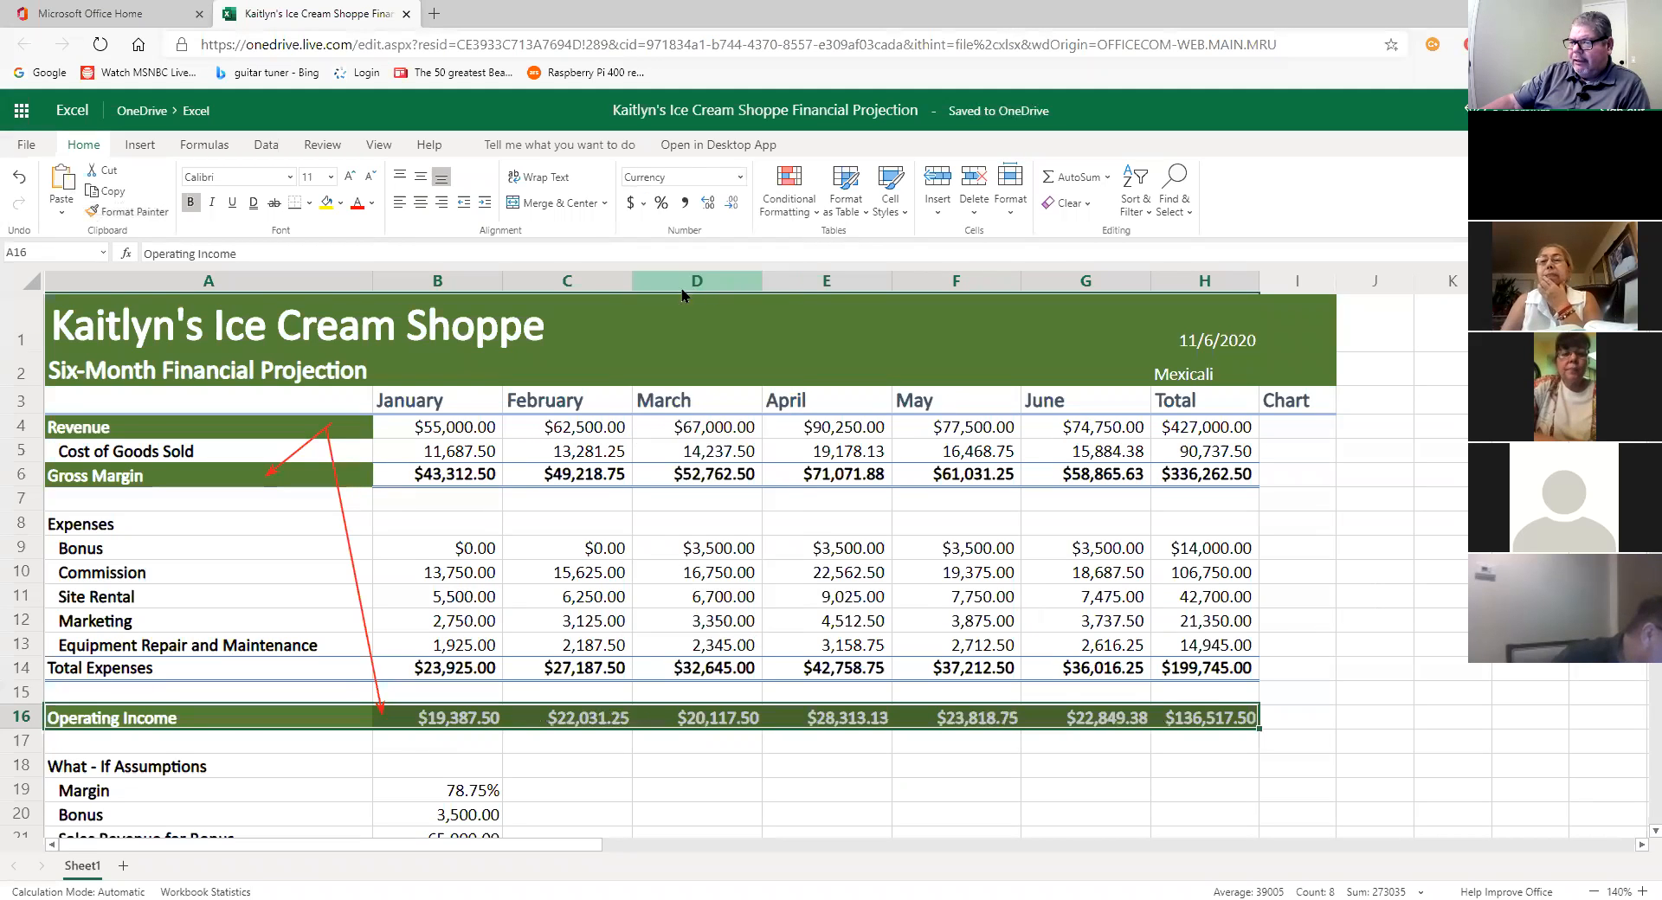
pyautogui.click(468, 741)
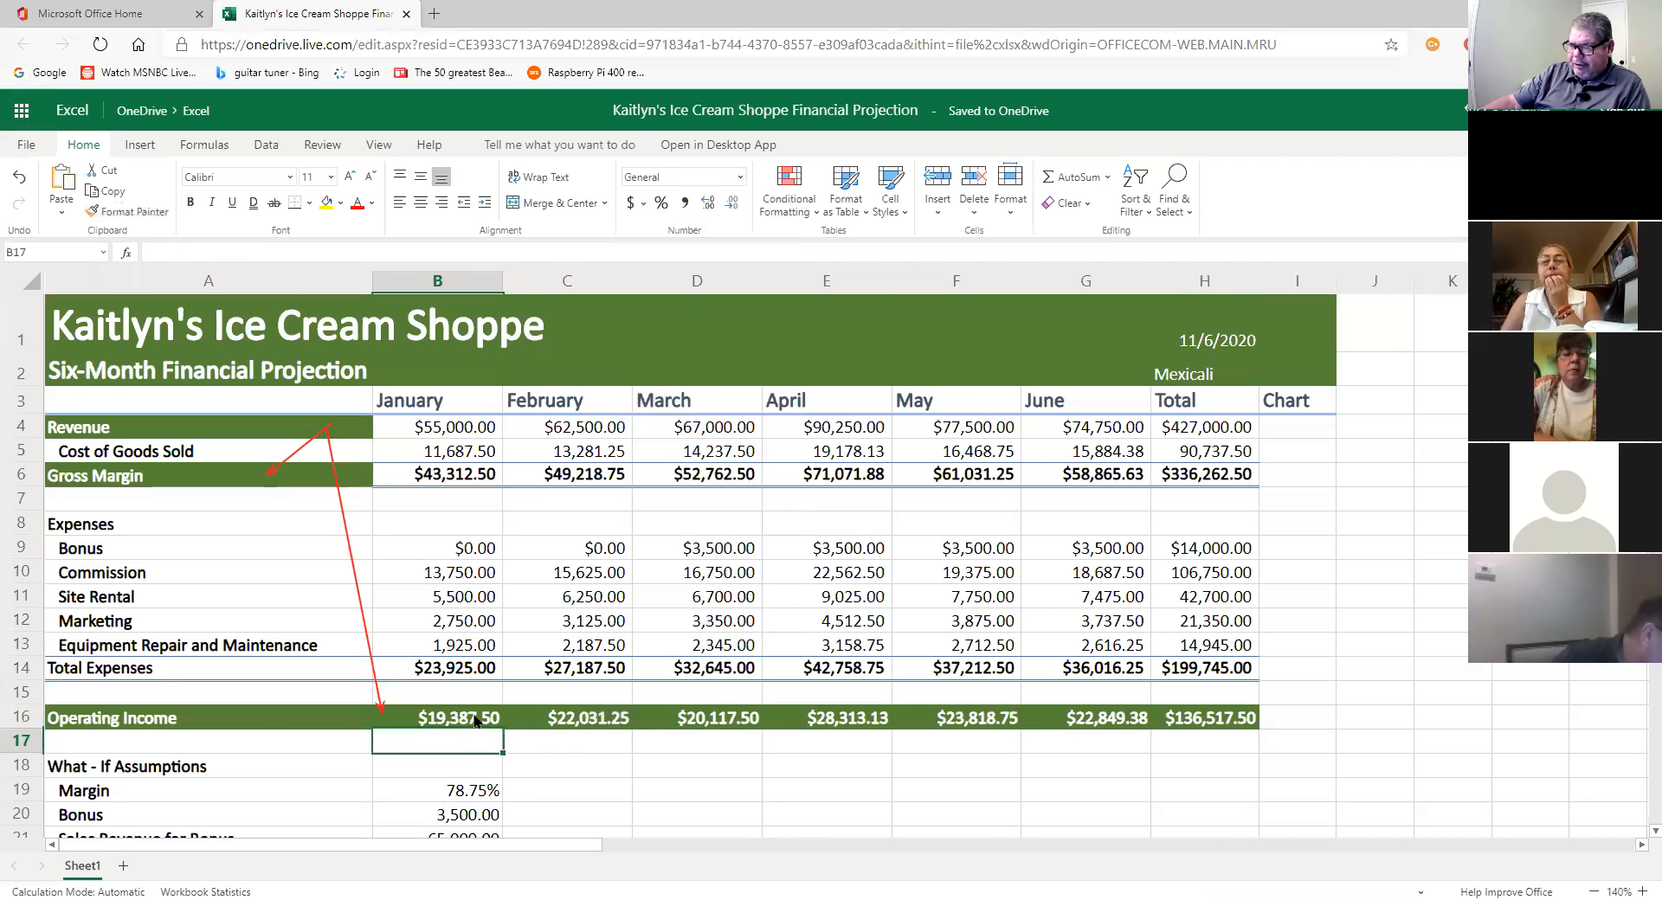
pyautogui.click(475, 721)
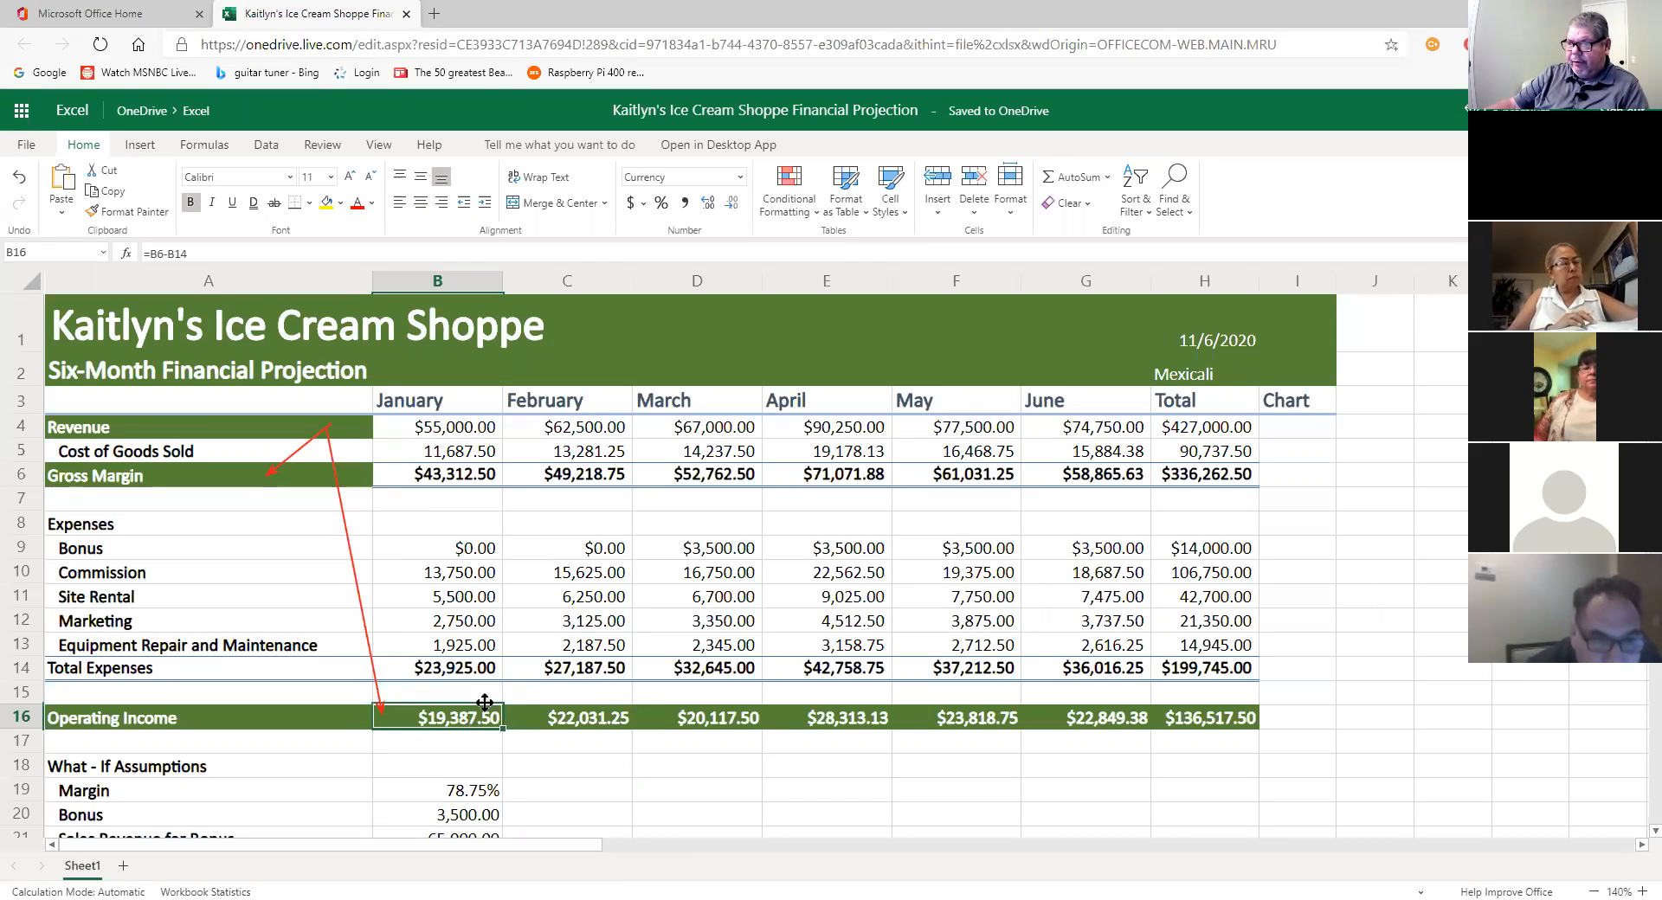
pyautogui.moveTo(487, 710); pyautogui.dragTo(1207, 717)
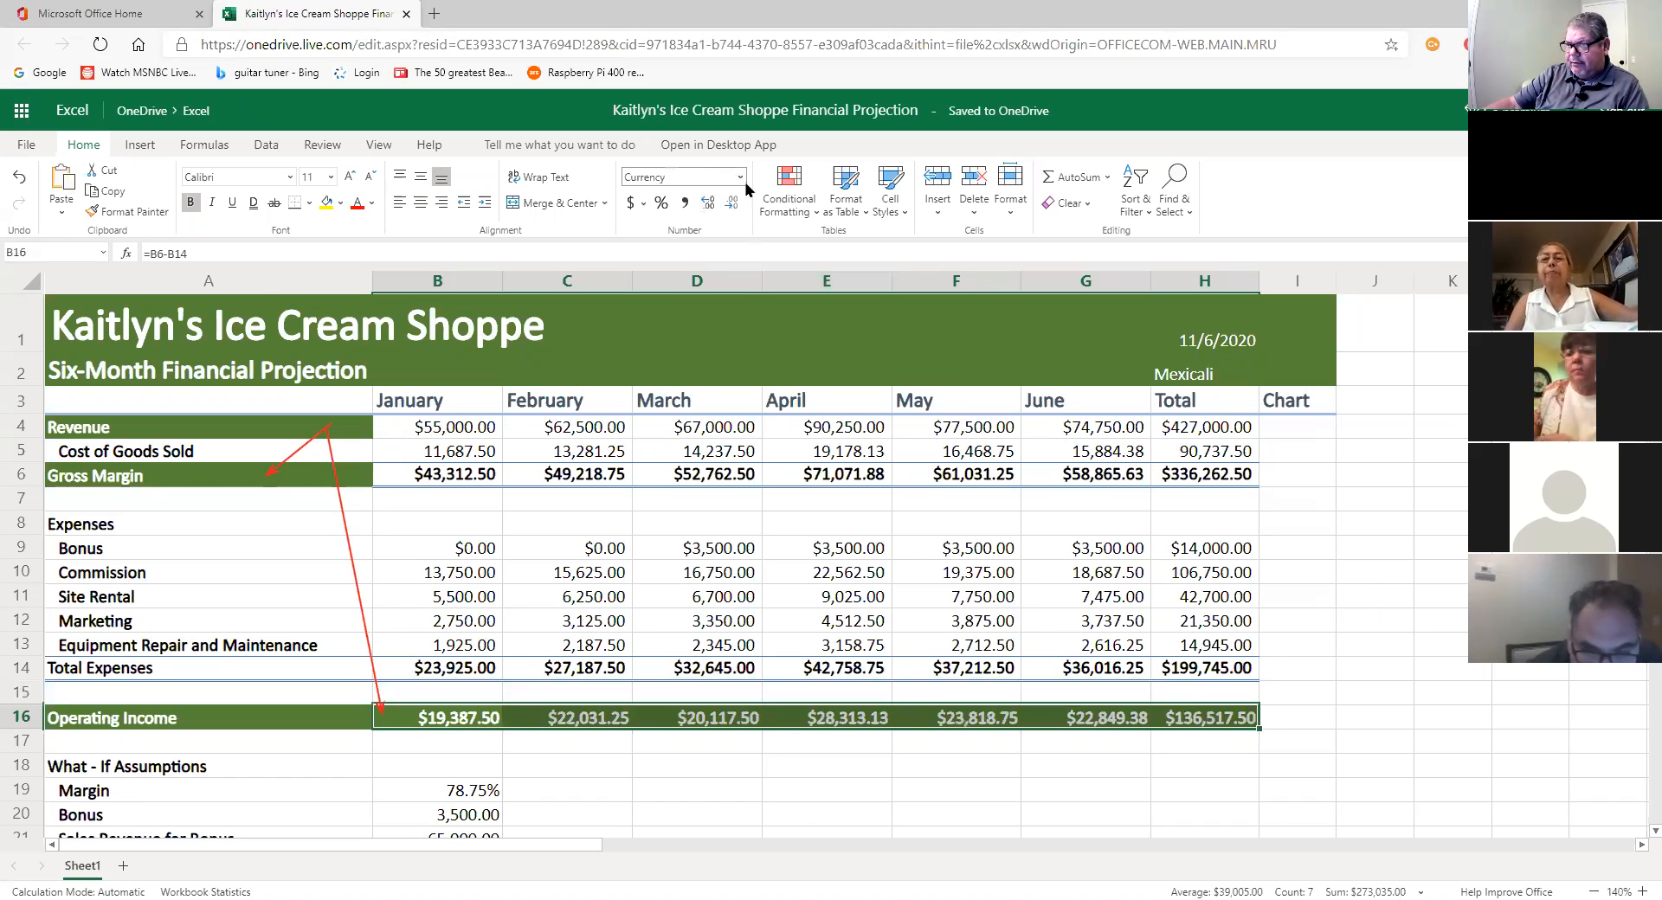
pyautogui.click(857, 789)
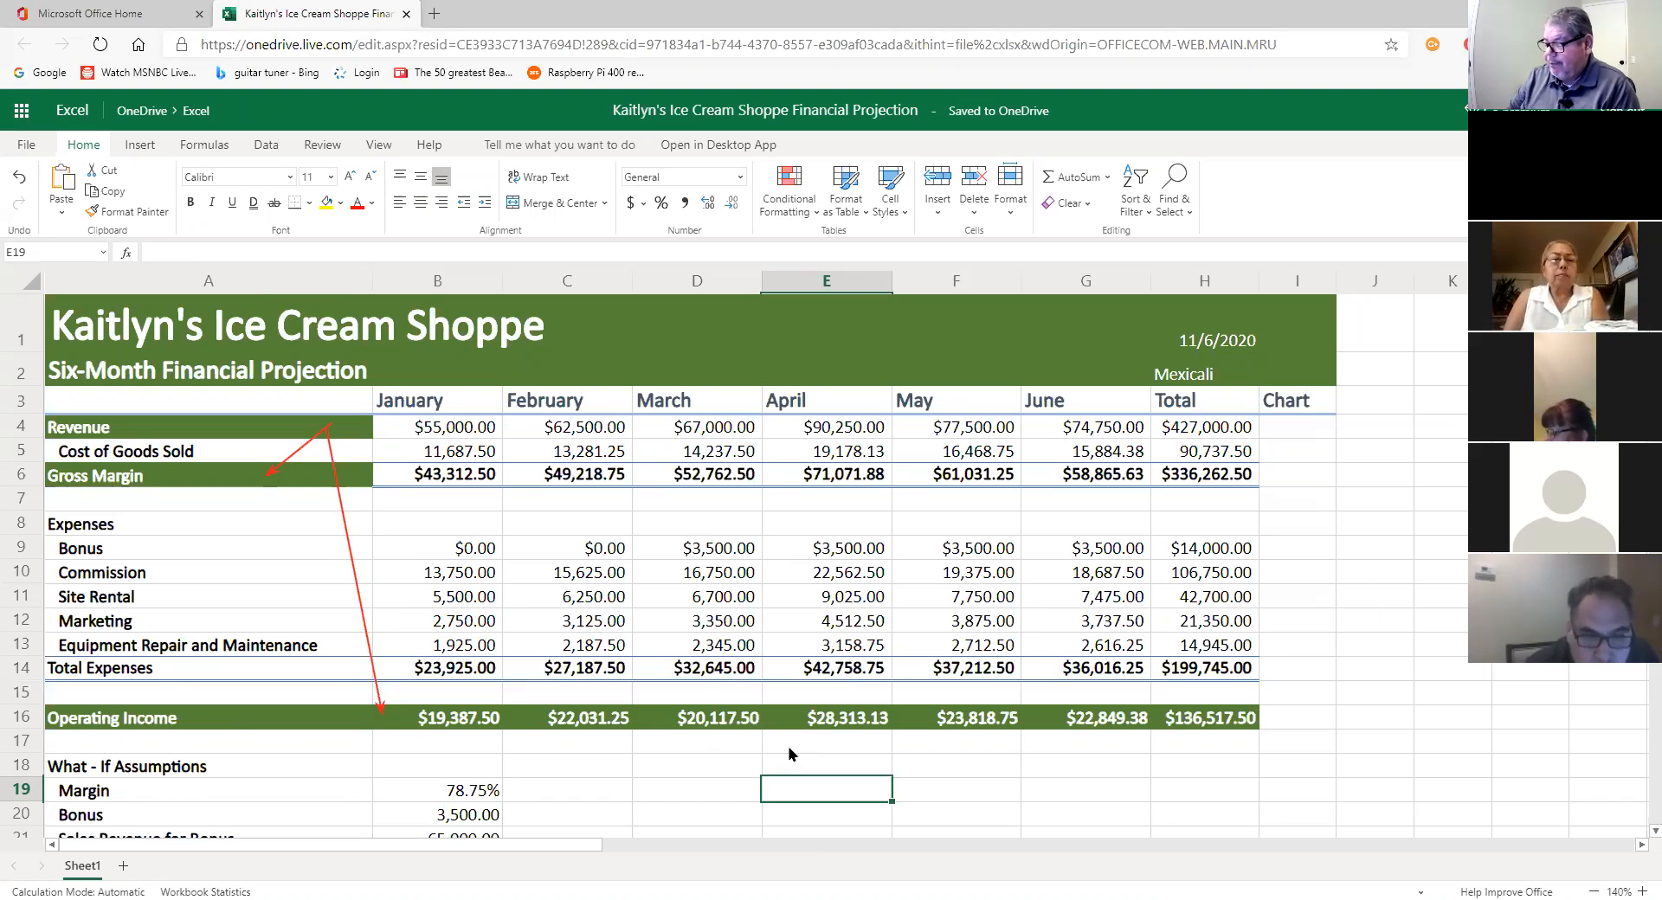
pyautogui.scroll(-4, 789, 753)
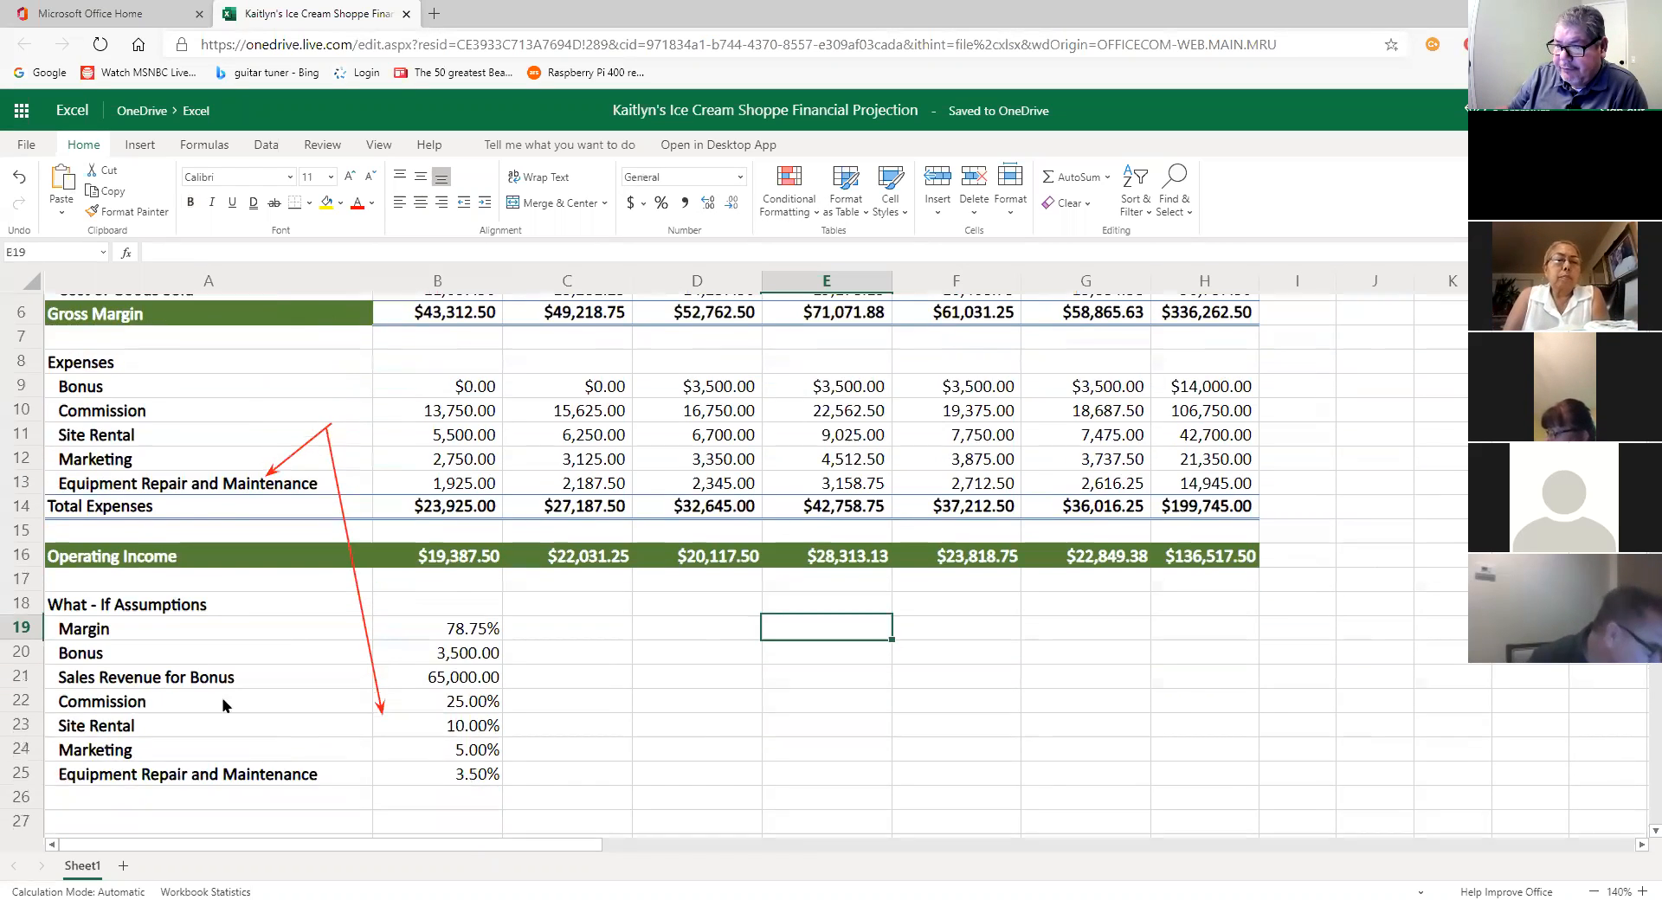
pyautogui.scroll(-1, 476, 603)
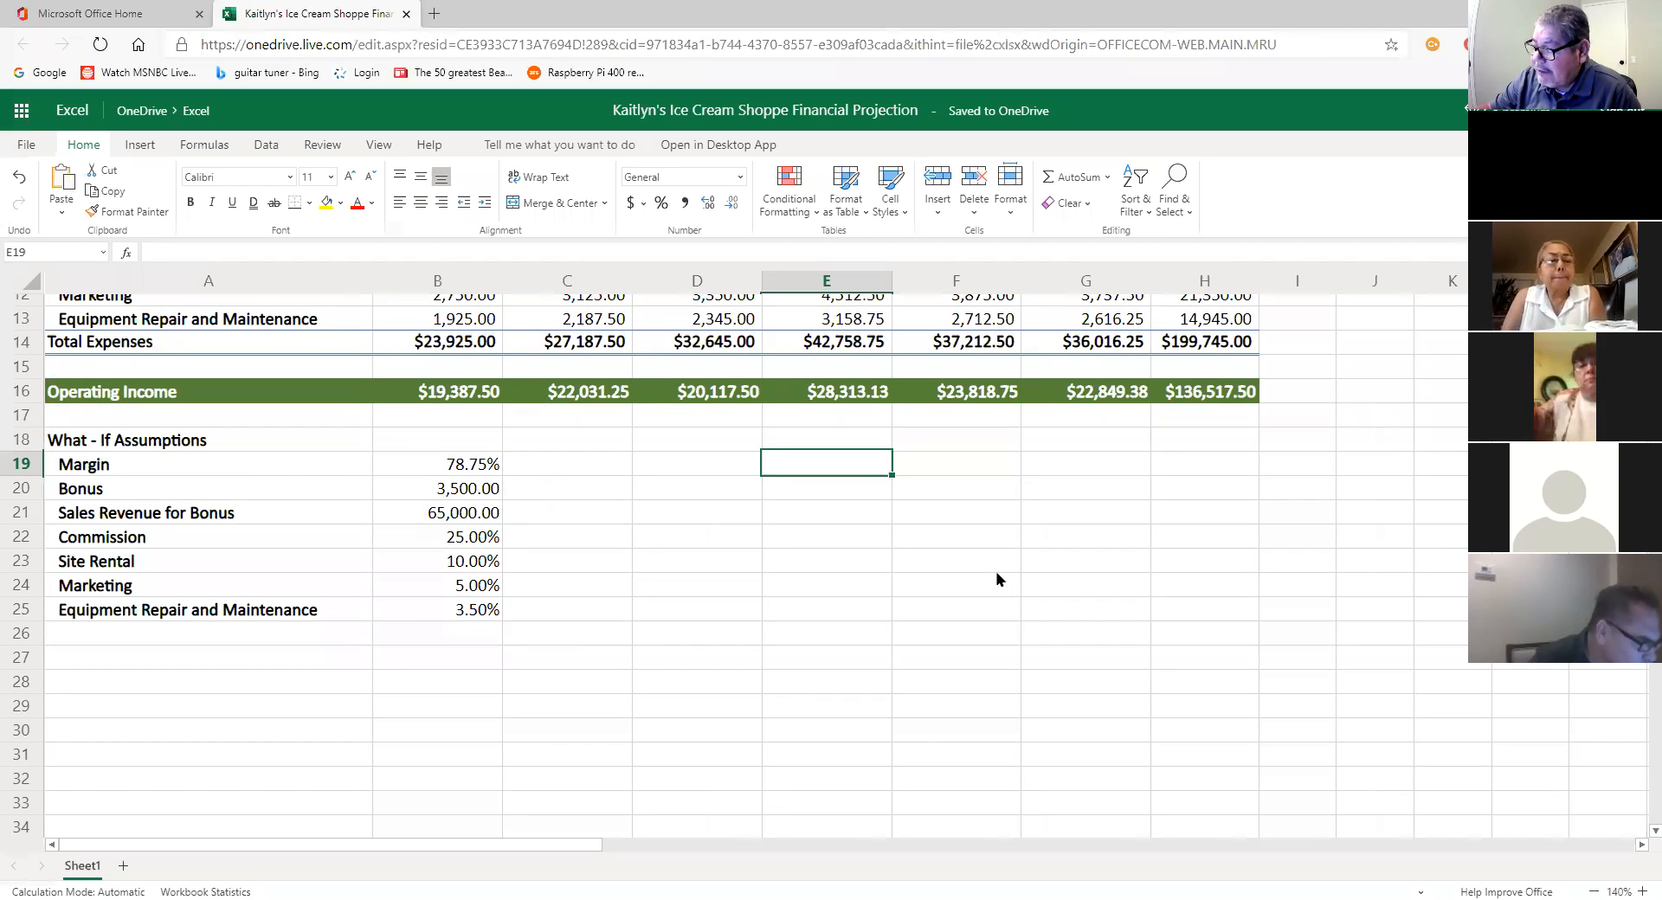
pyautogui.click(149, 445)
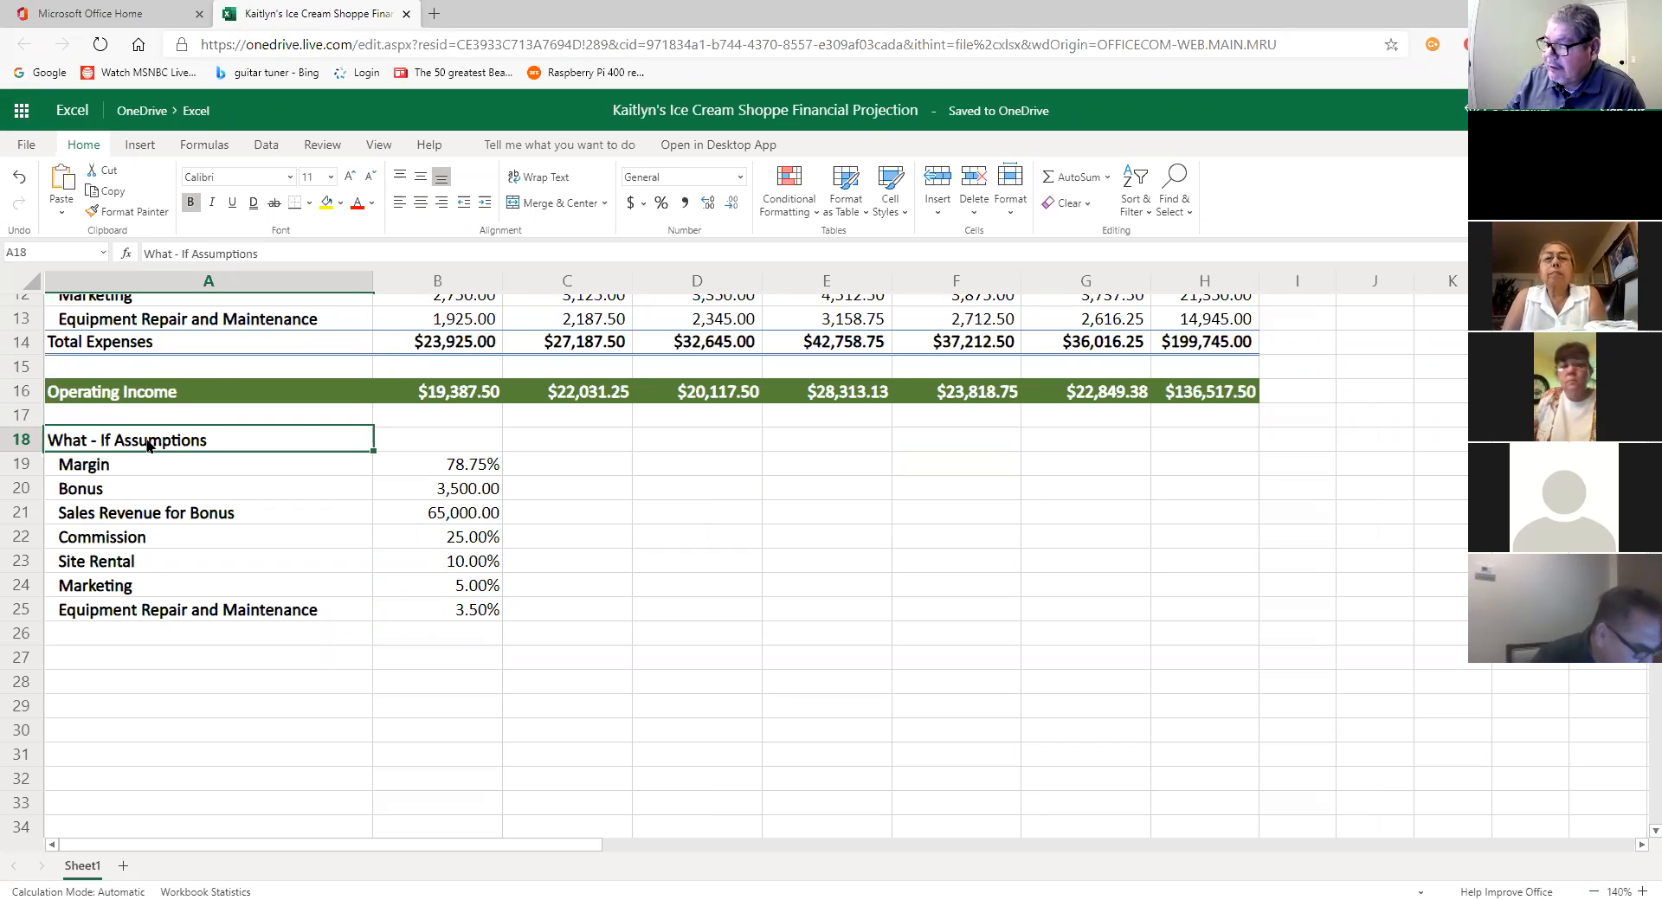
pyautogui.click(329, 178)
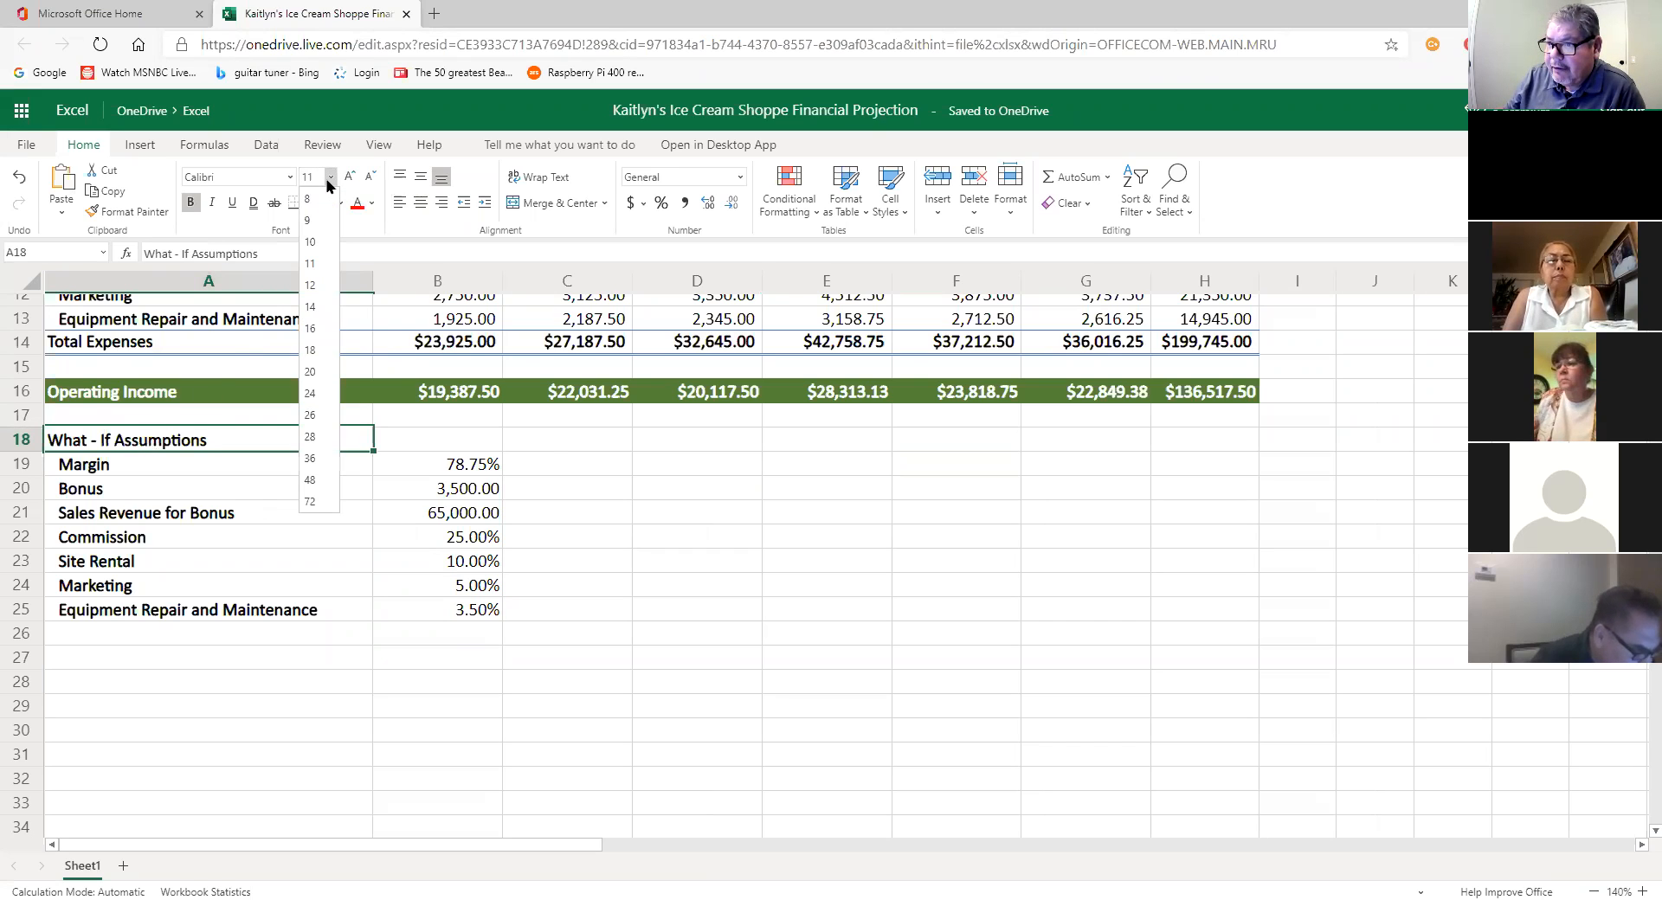
pyautogui.click(309, 200)
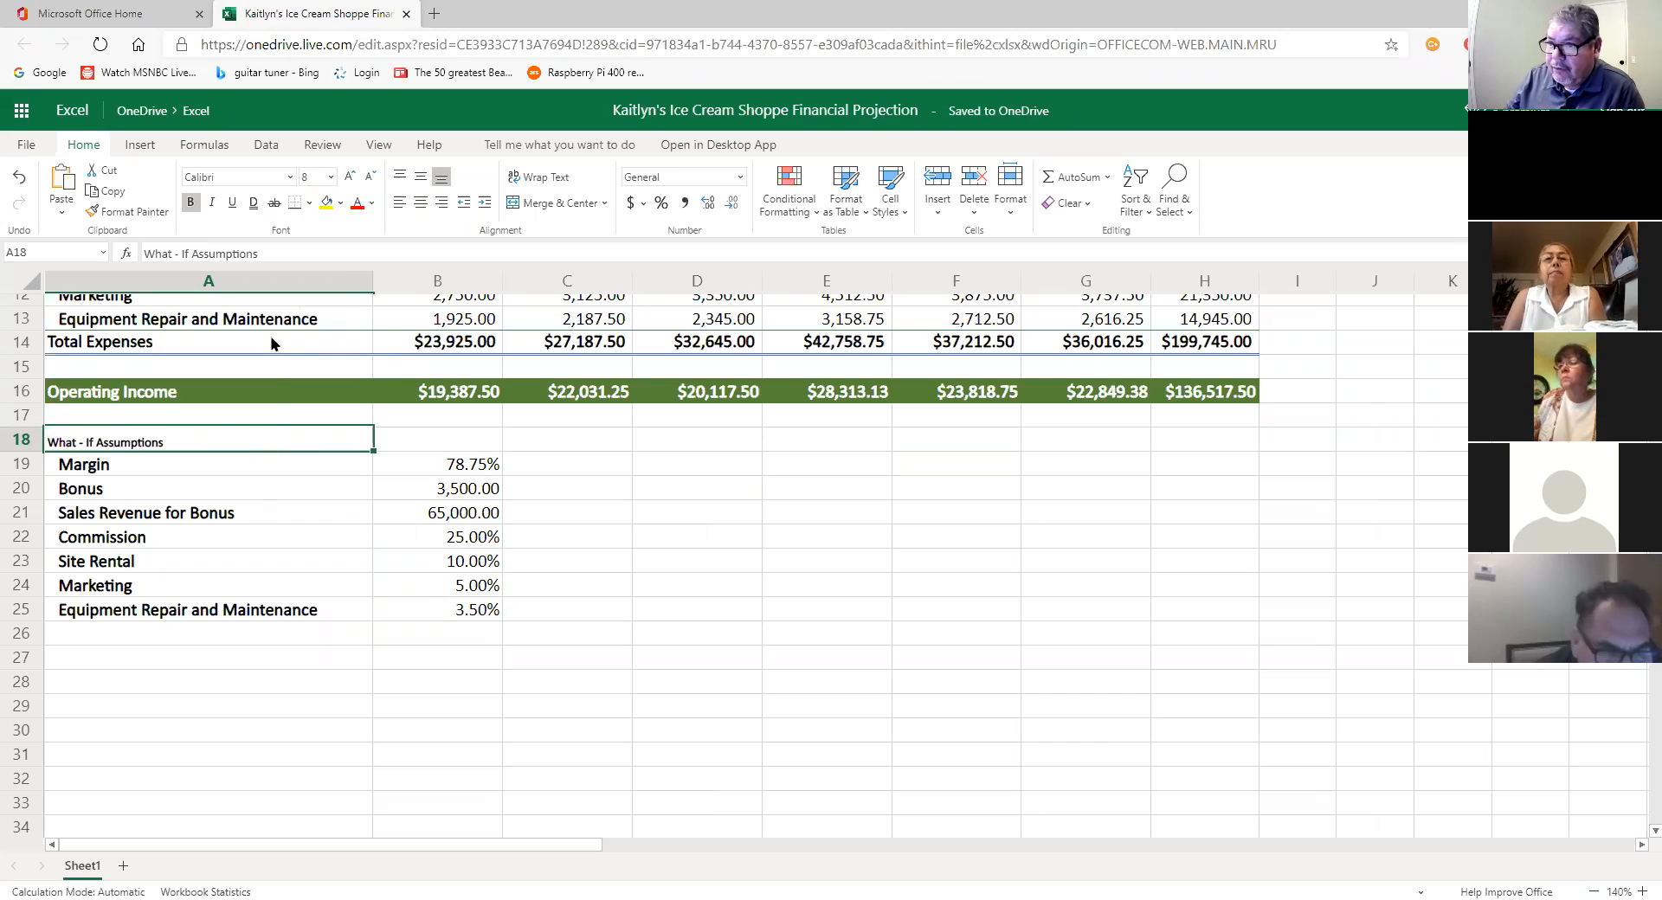
pyautogui.click(213, 202)
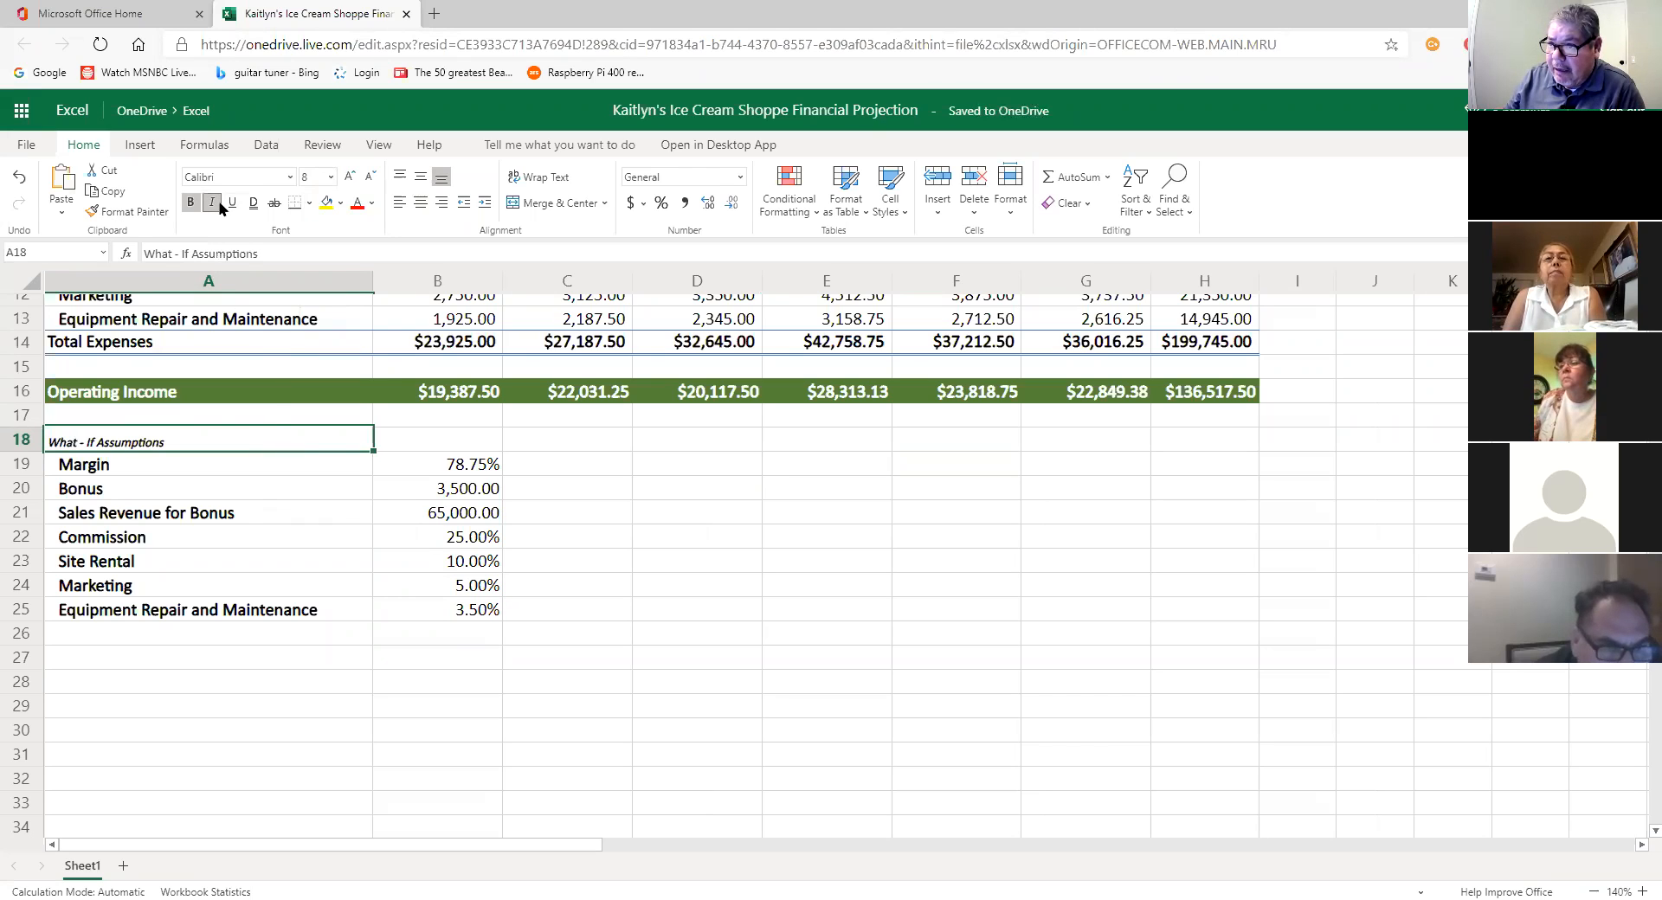
pyautogui.click(232, 203)
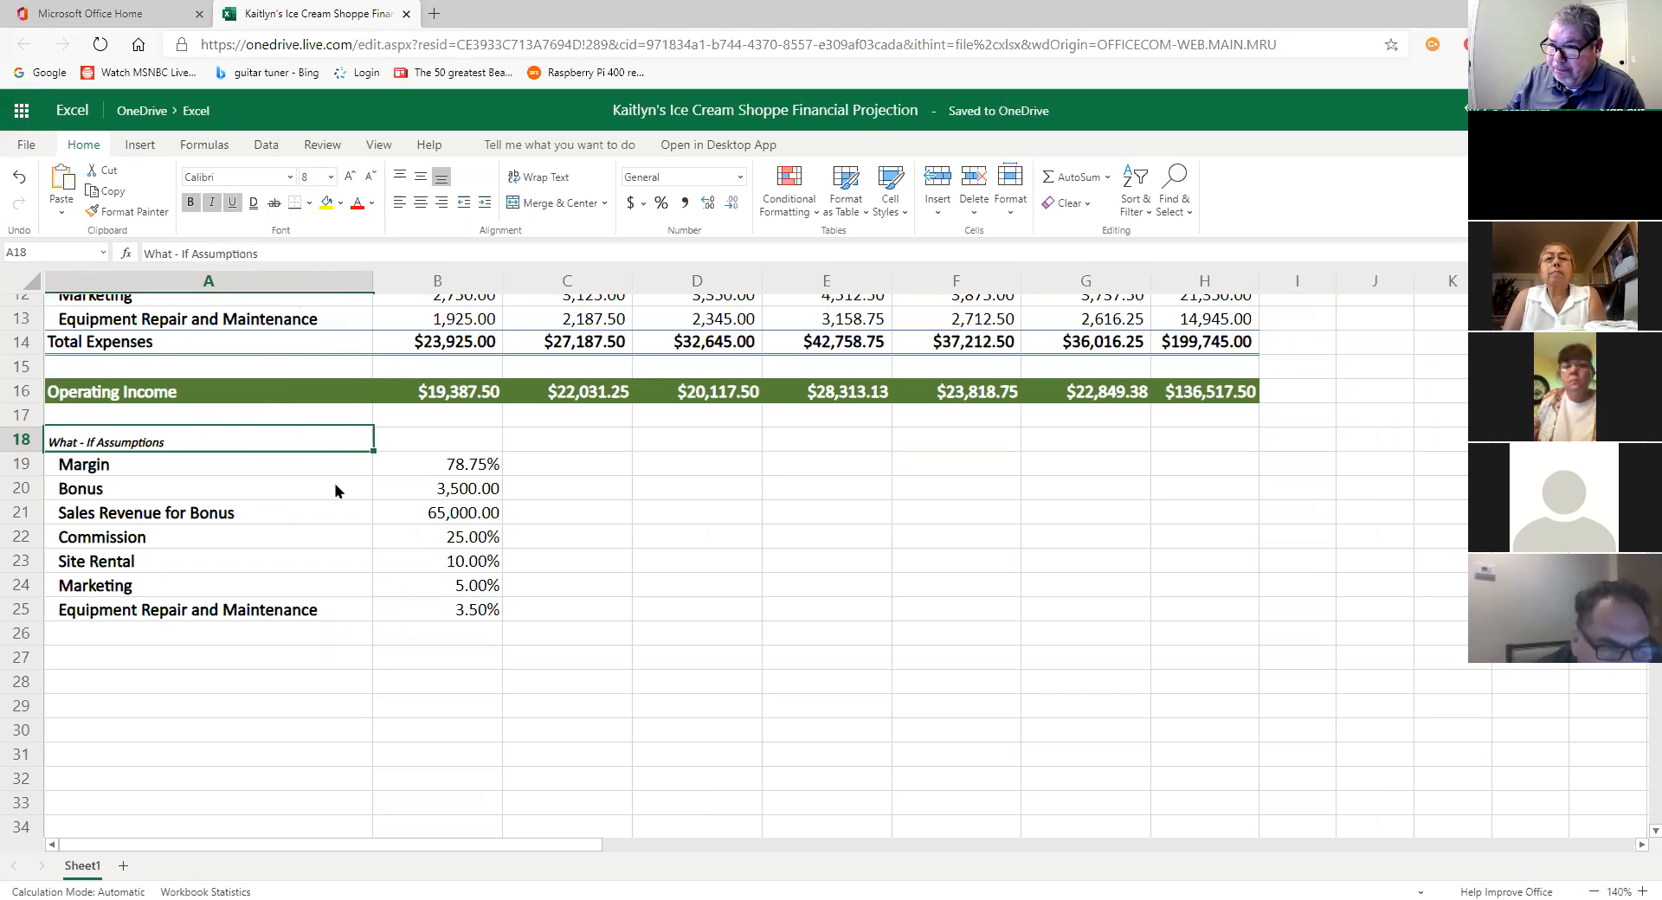
pyautogui.click(337, 511)
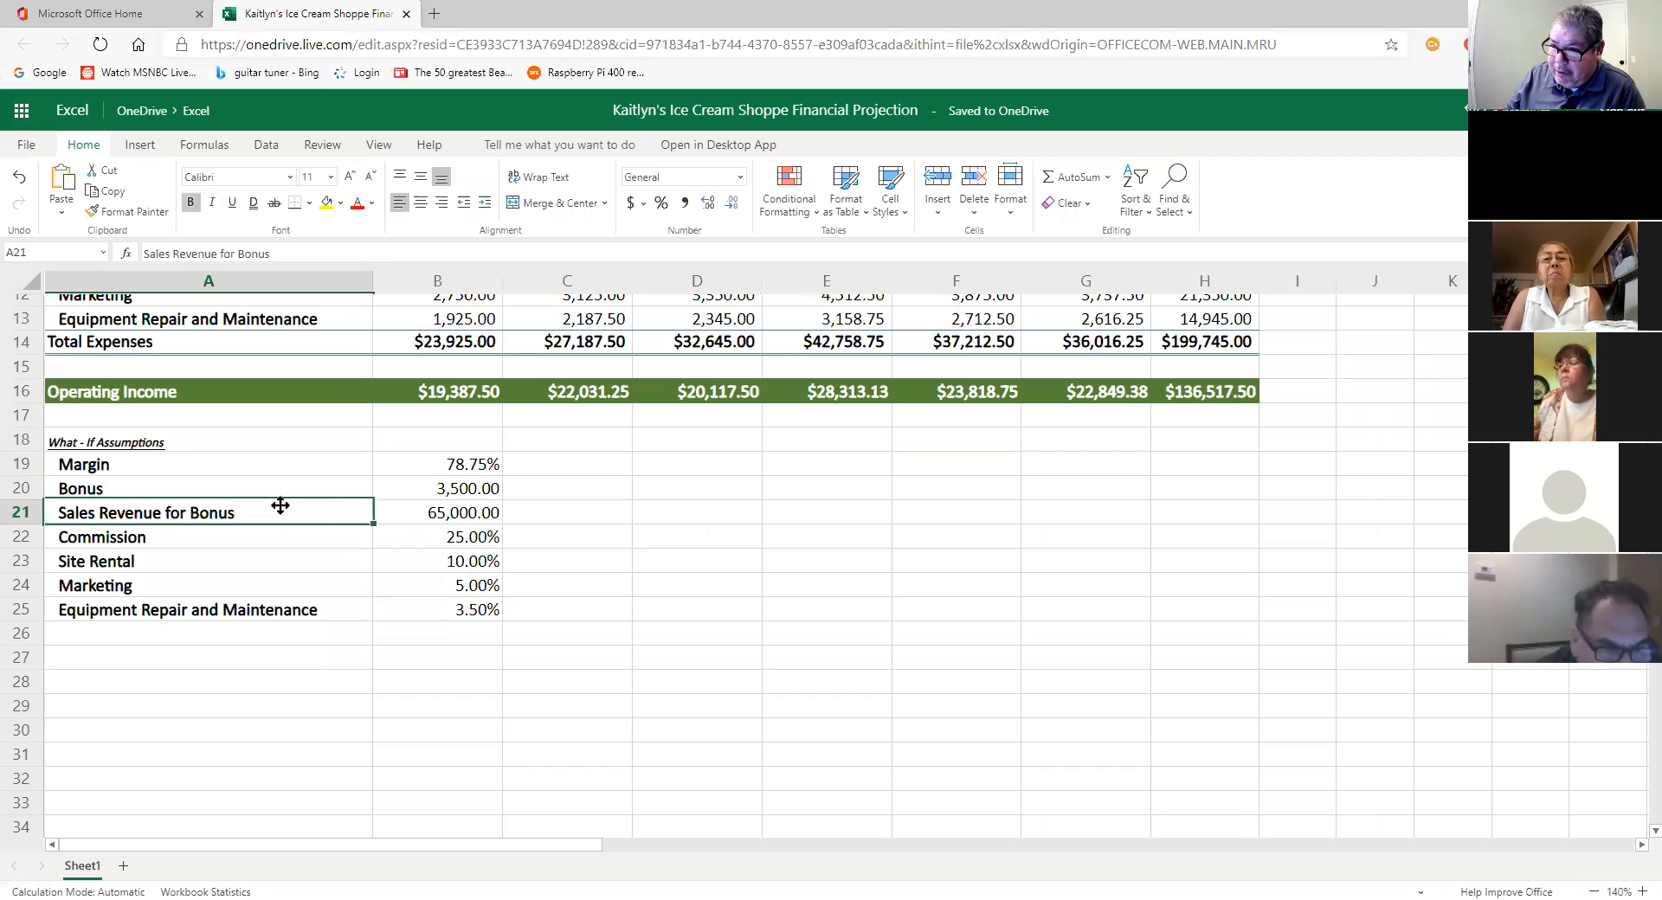
pyautogui.click(1641, 891)
pyautogui.click(1641, 891)
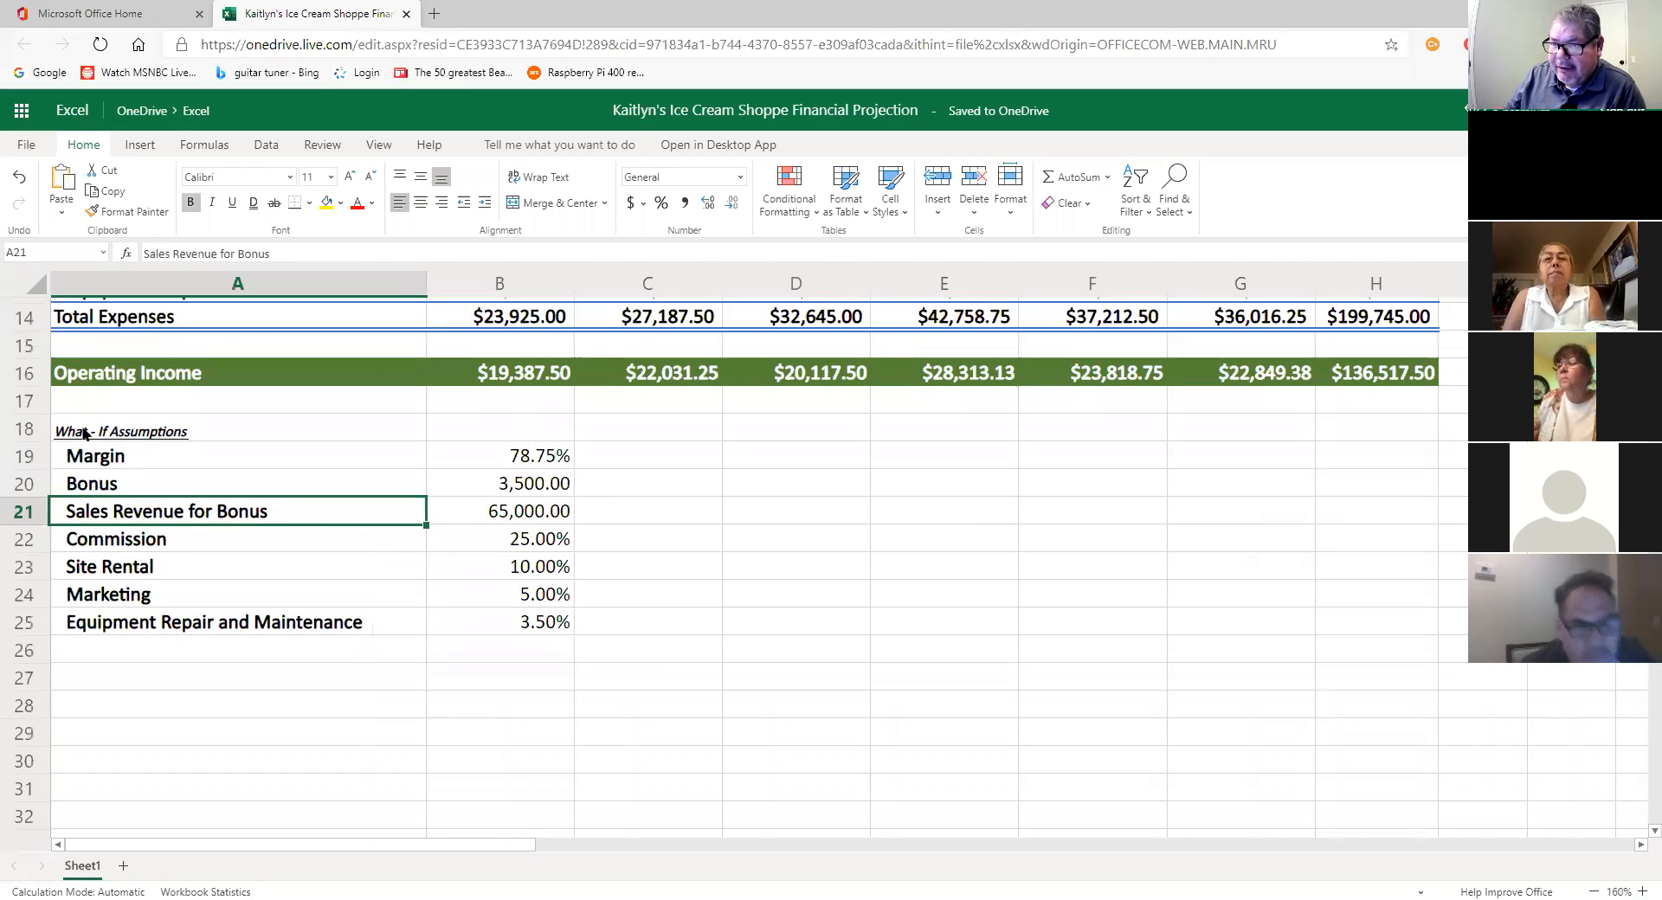
pyautogui.click(143, 432)
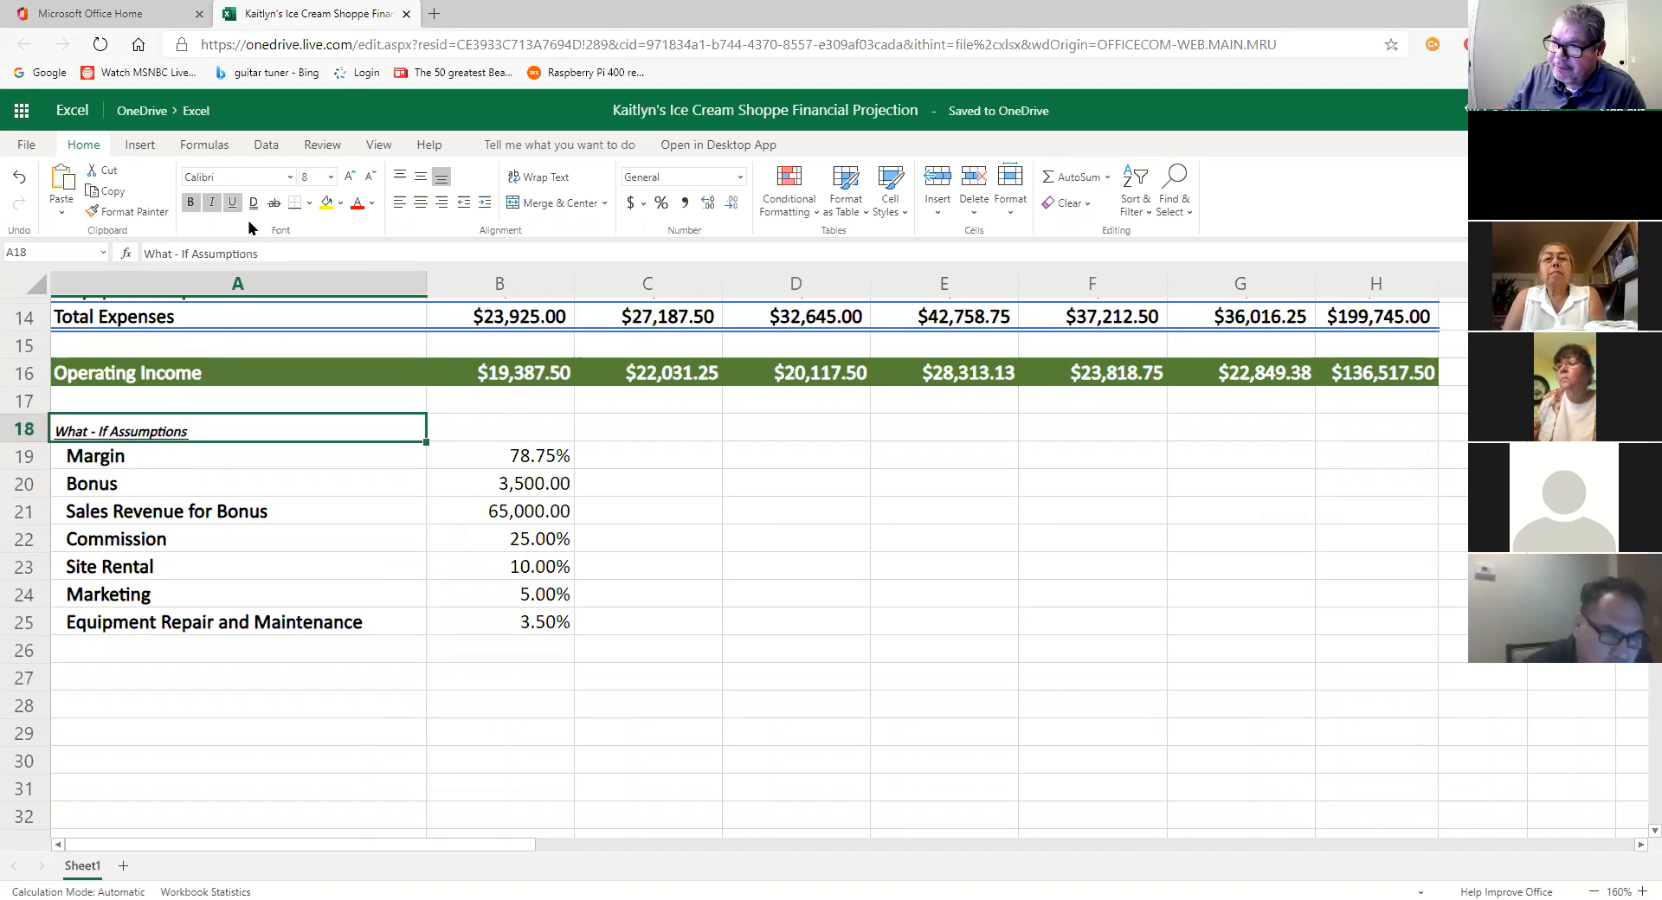
pyautogui.click(337, 623)
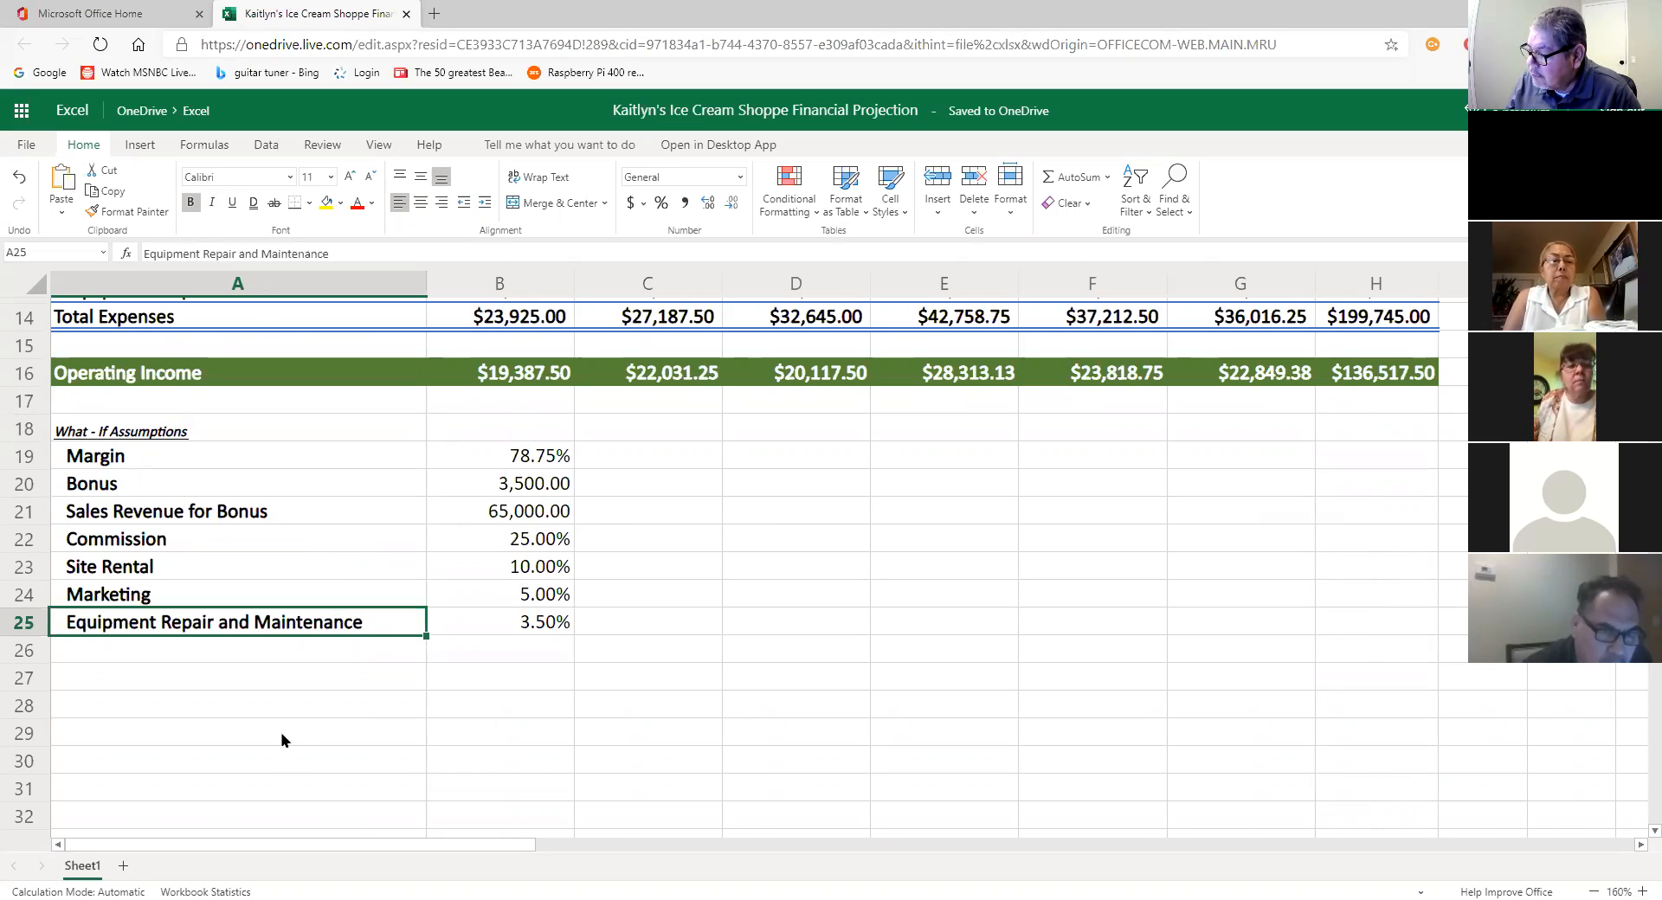
pyautogui.click(208, 433)
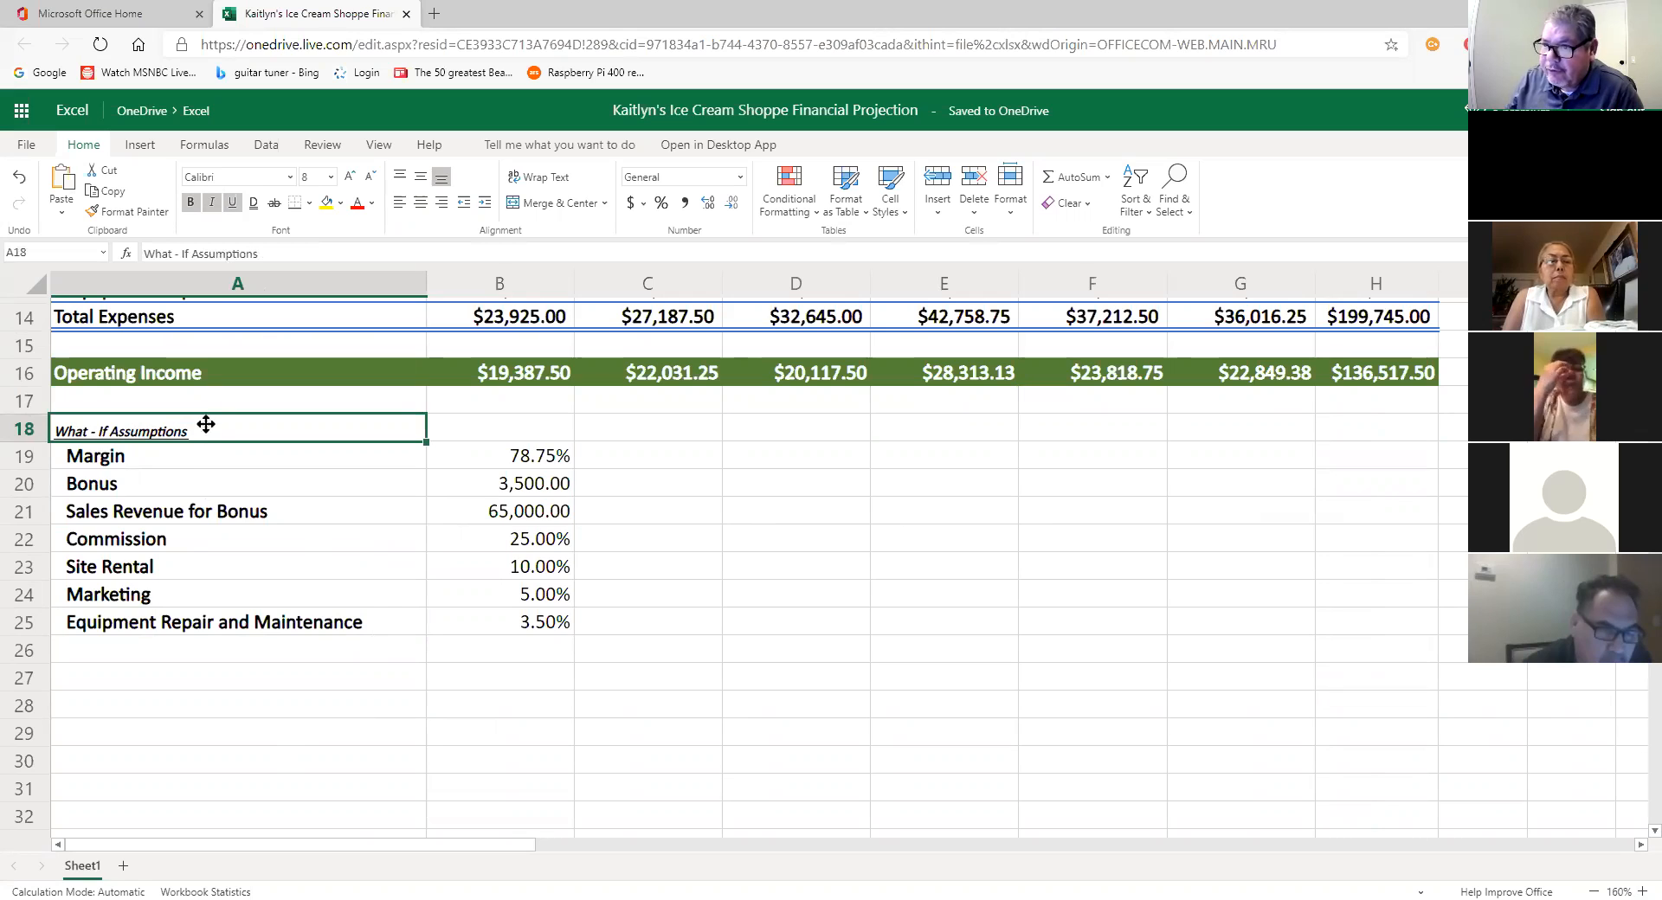
pyautogui.click(320, 172)
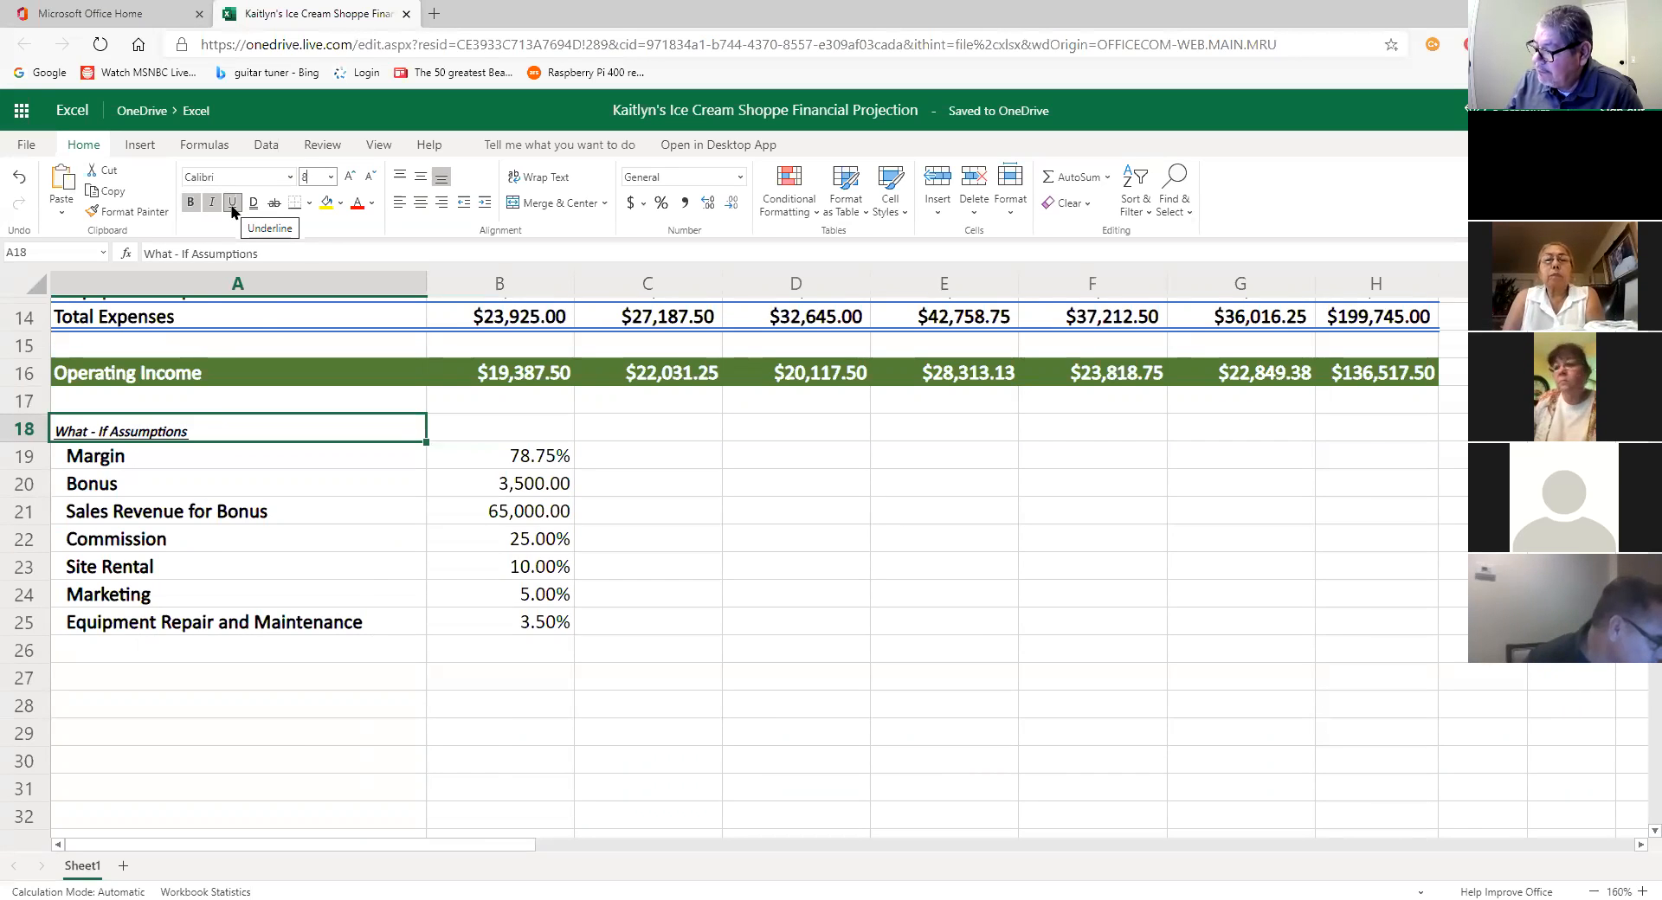
# Step: Set the assumption labels and values in A19:B25 to 8-point font
pyautogui.click(130, 456)
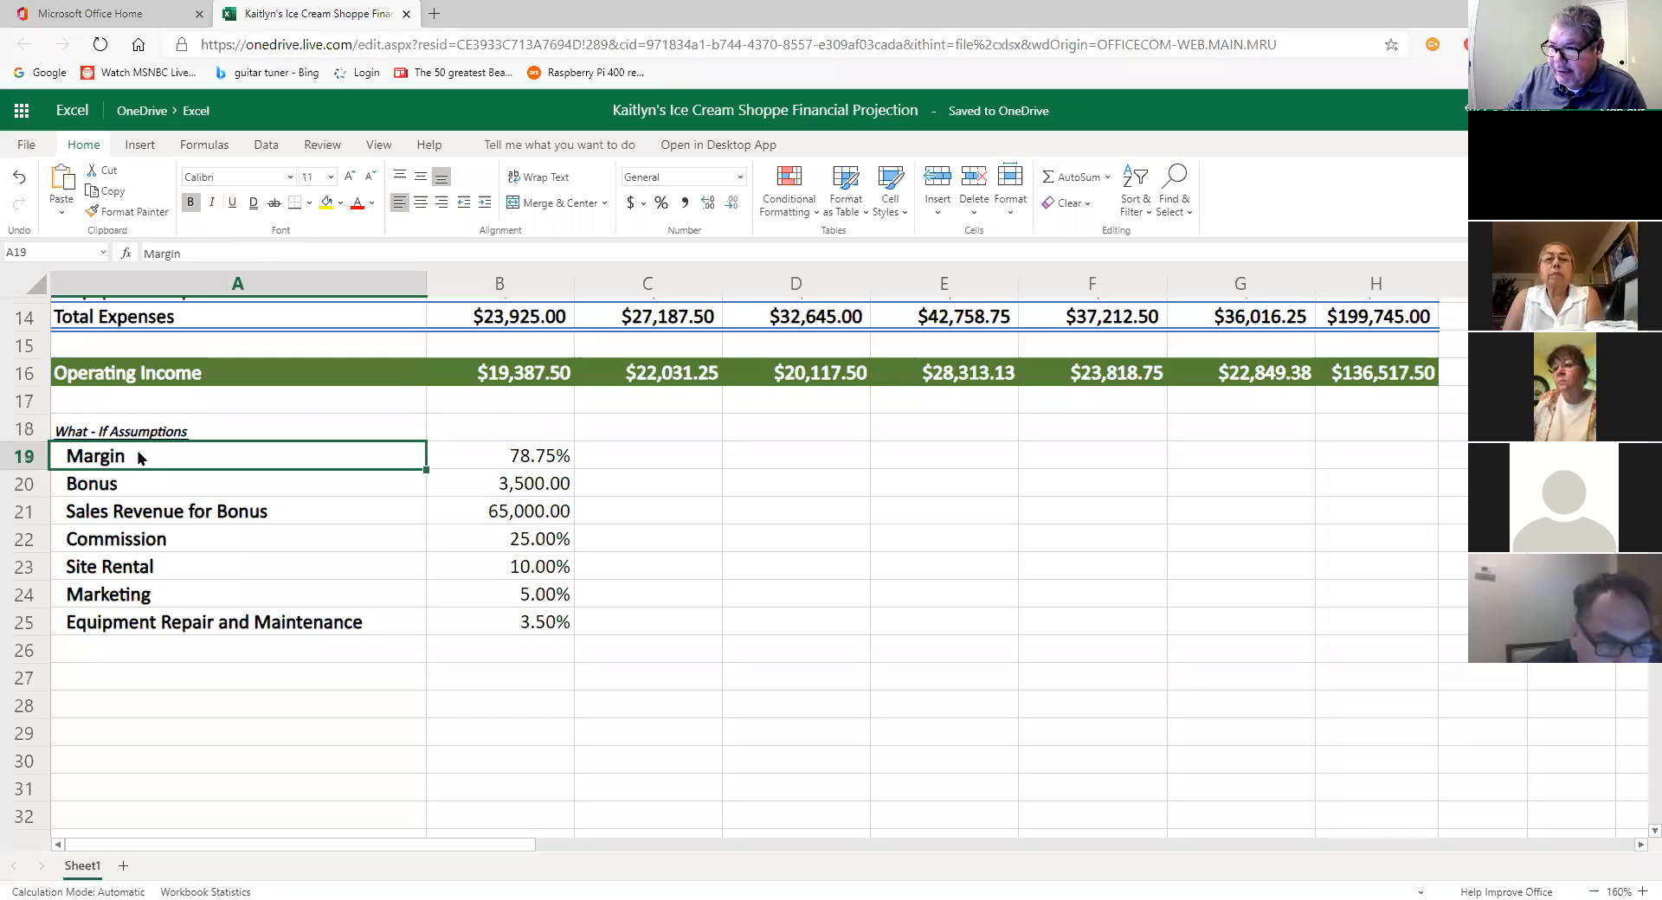
pyautogui.moveTo(284, 470); pyautogui.dragTo(502, 630)
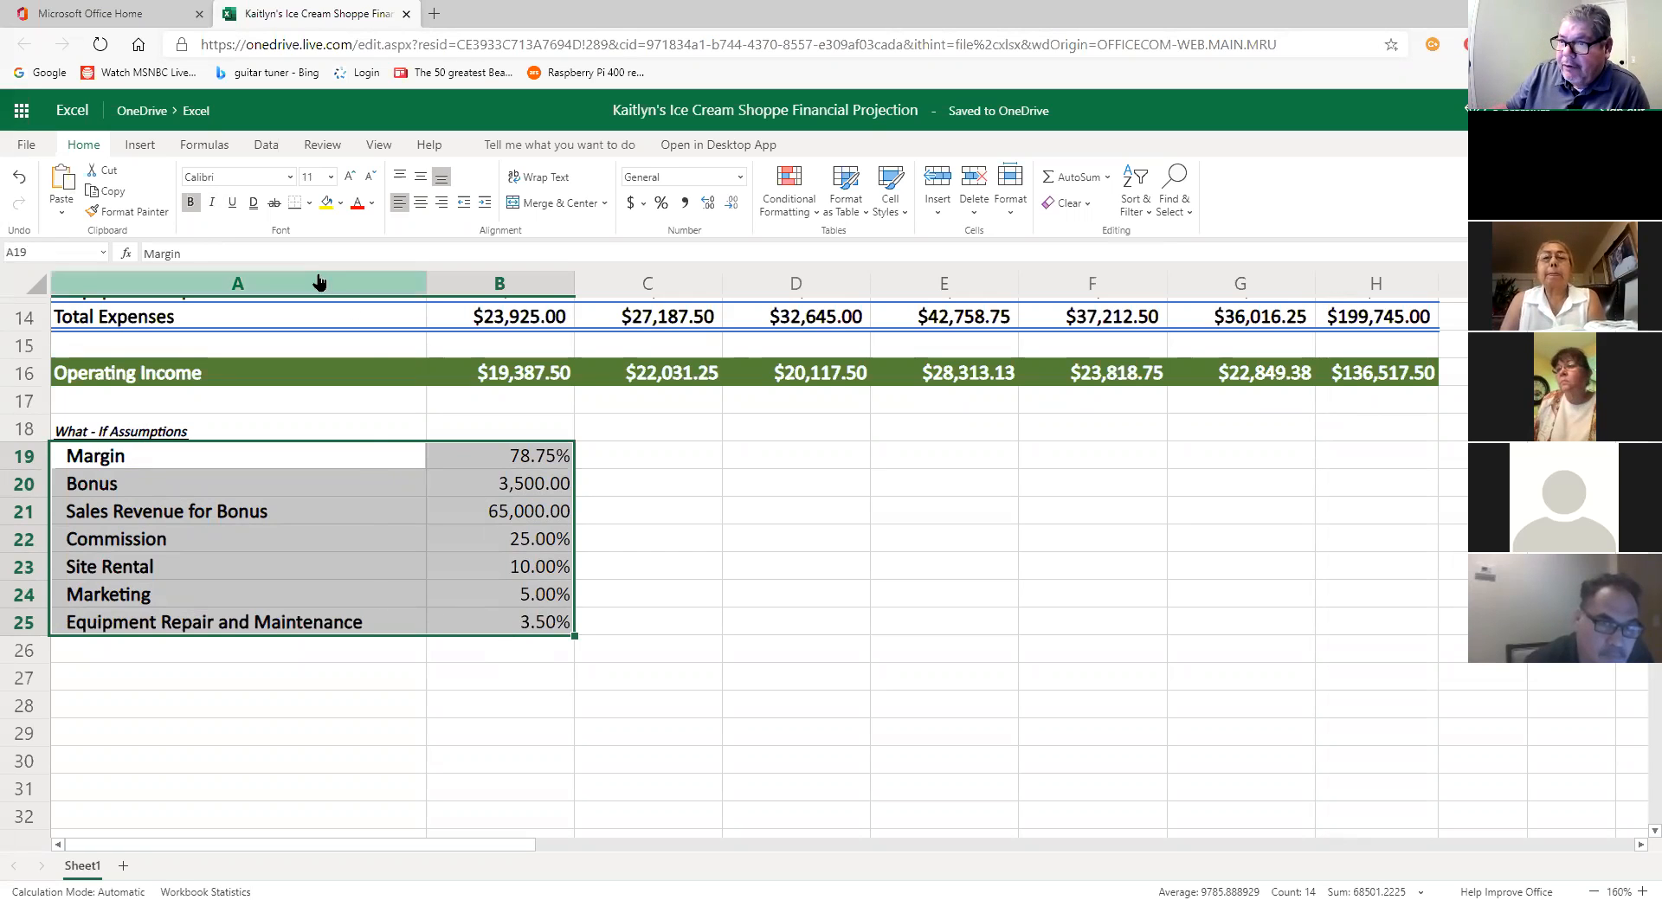
pyautogui.click(331, 177)
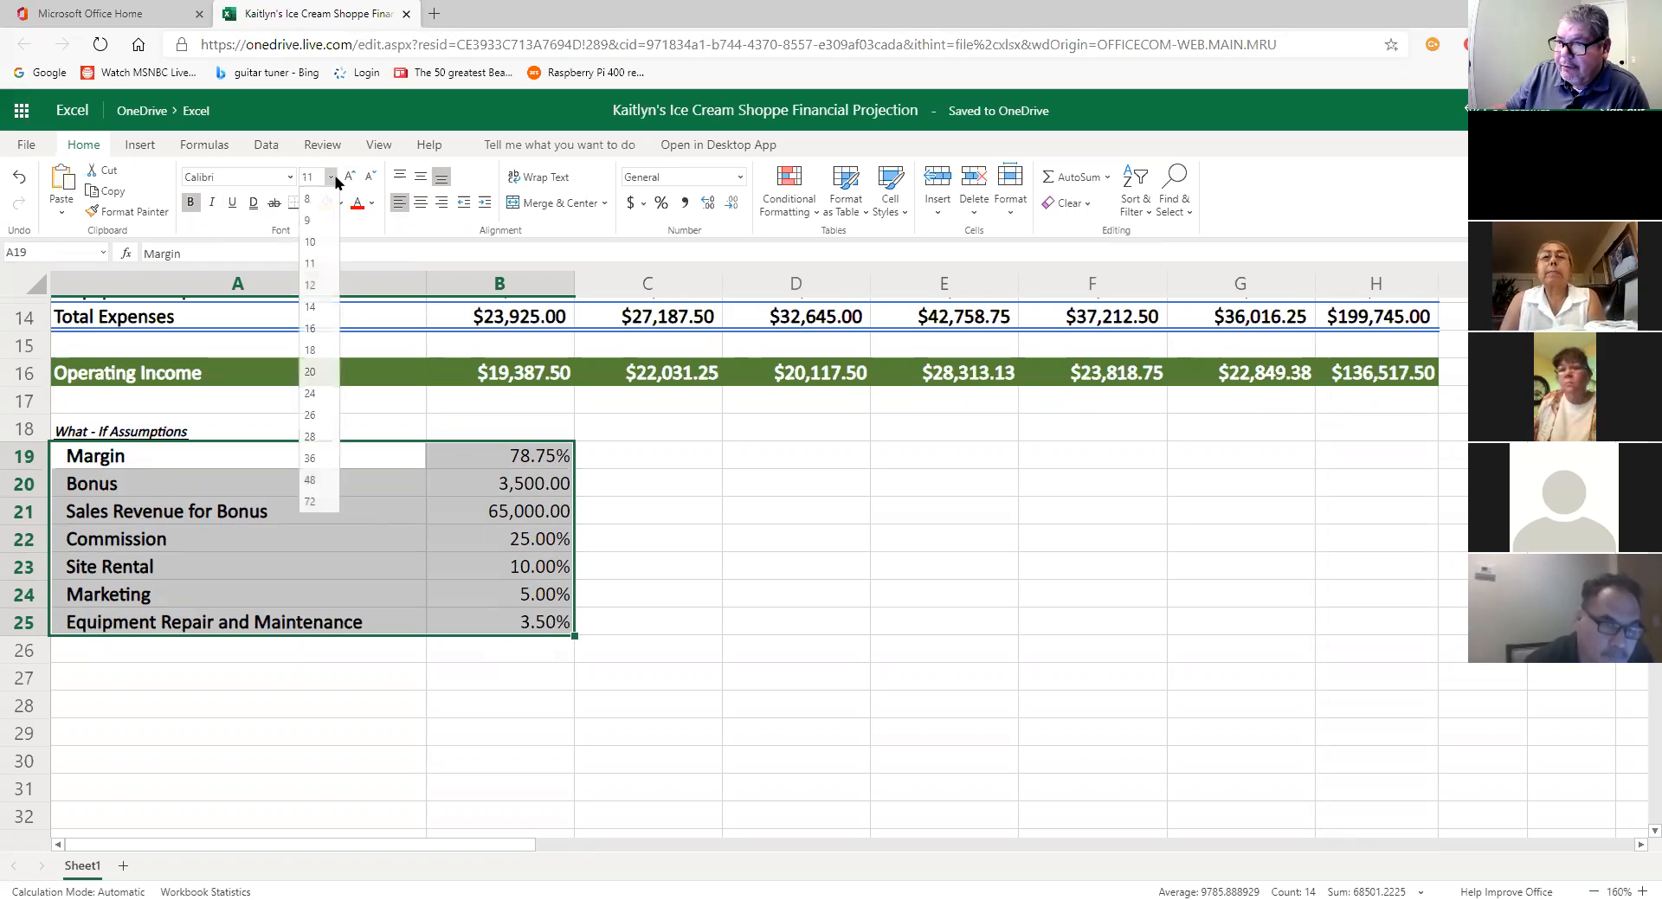
pyautogui.click(326, 206)
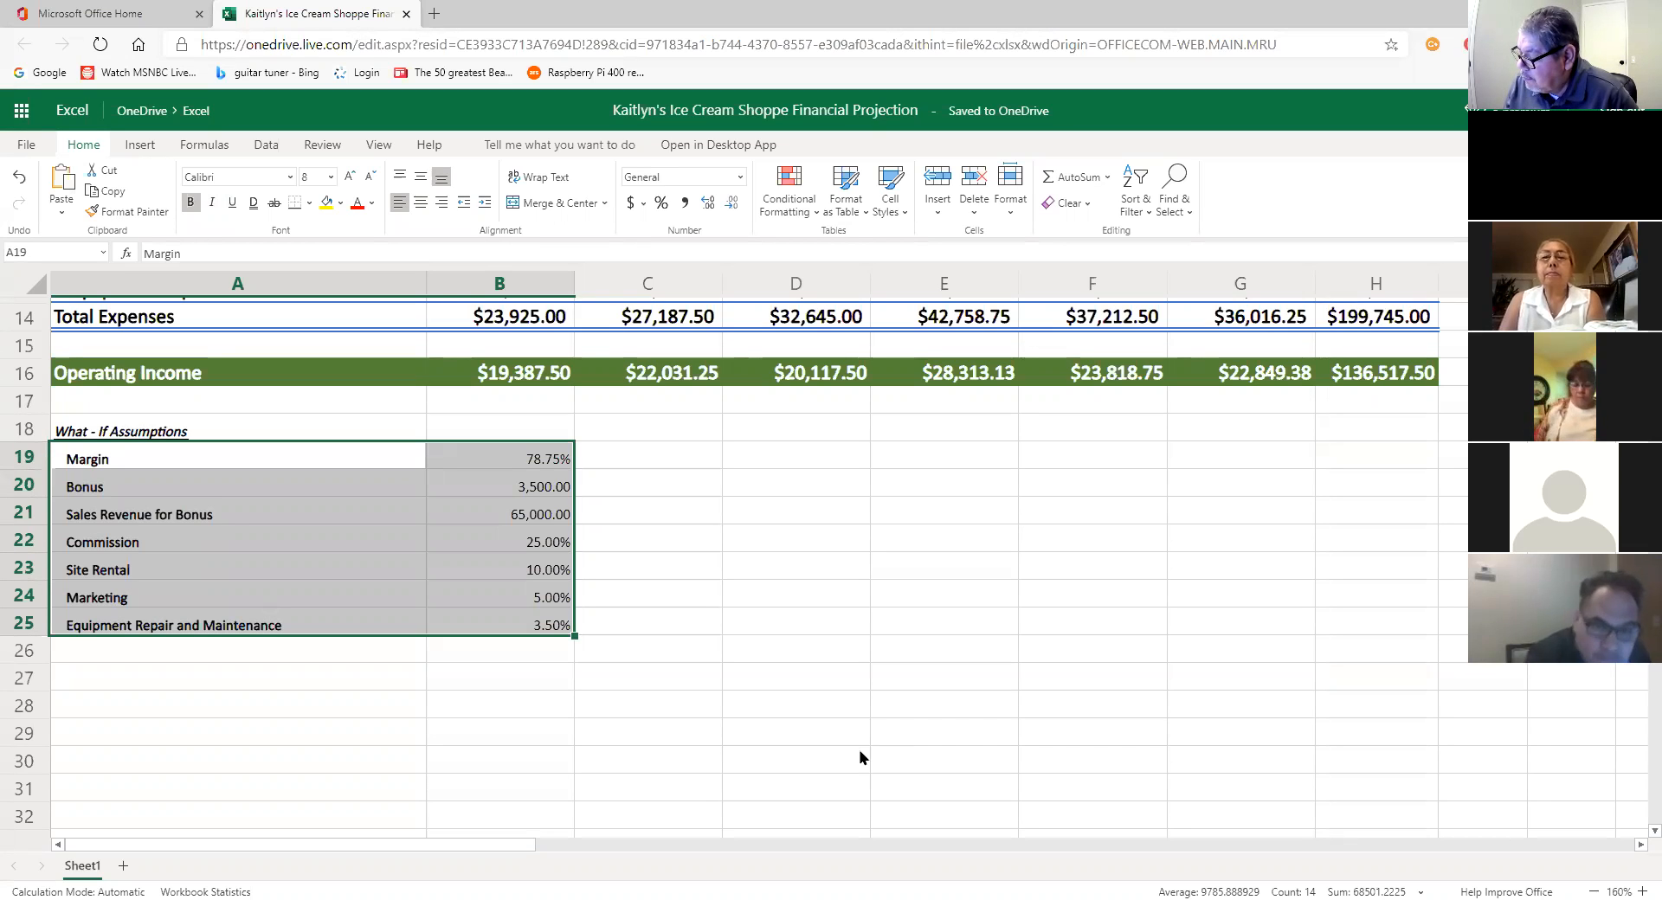
pyautogui.click(739, 712)
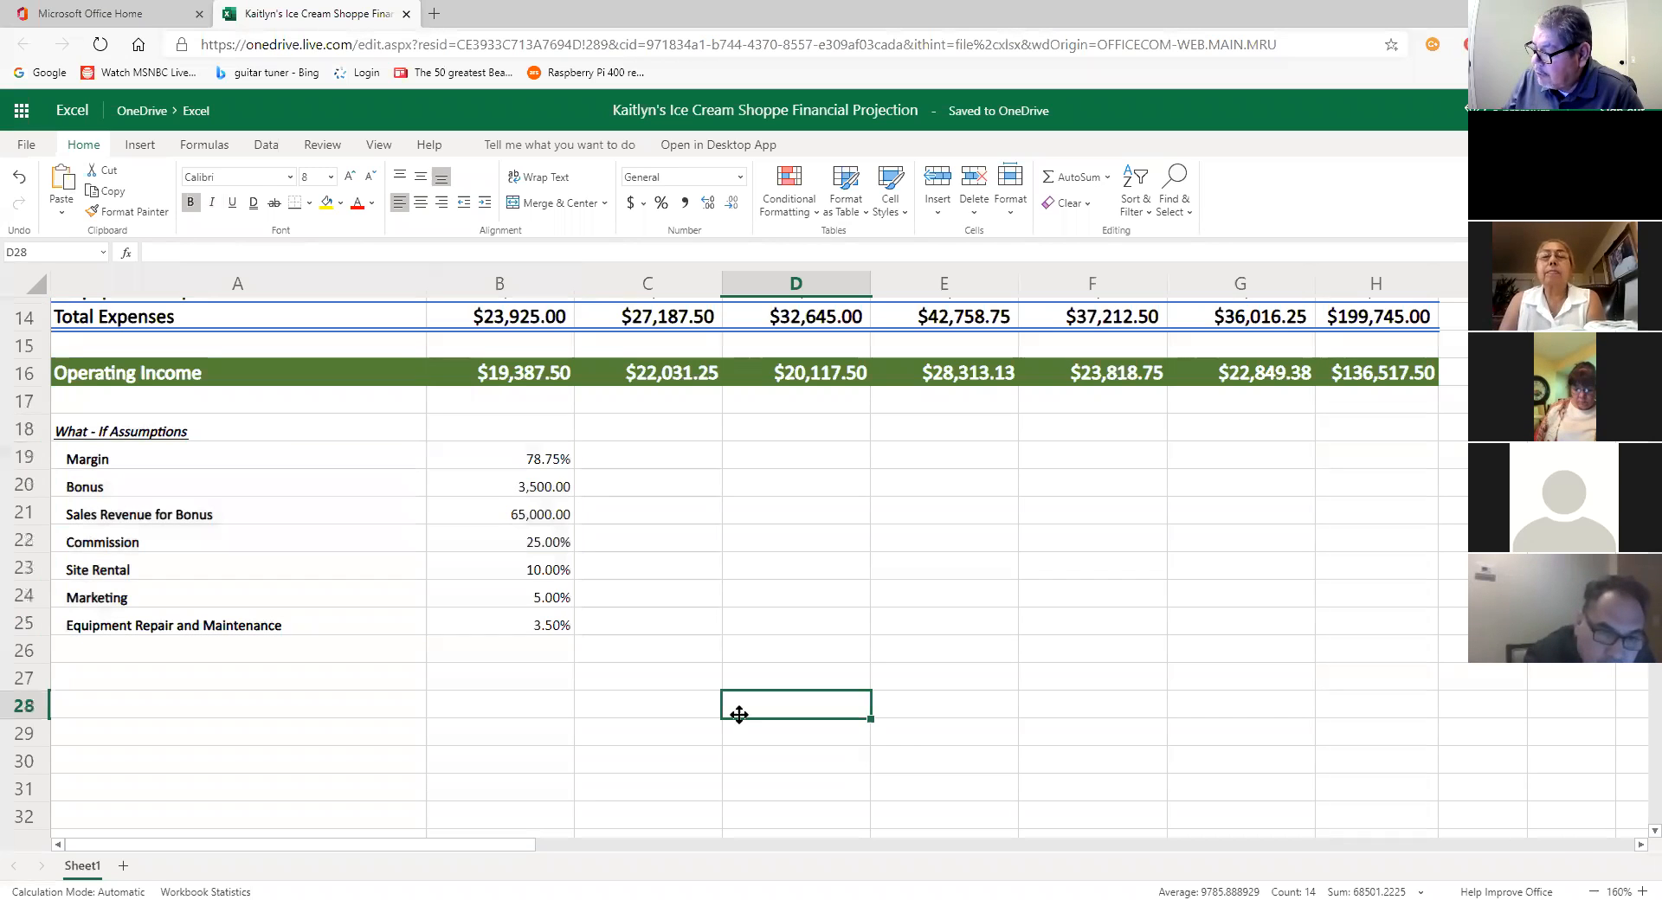
# Step: Select the What-If Assumptions block A18:B25 and bring up the Fill Color palette
pyautogui.moveTo(104, 431); pyautogui.dragTo(479, 625)
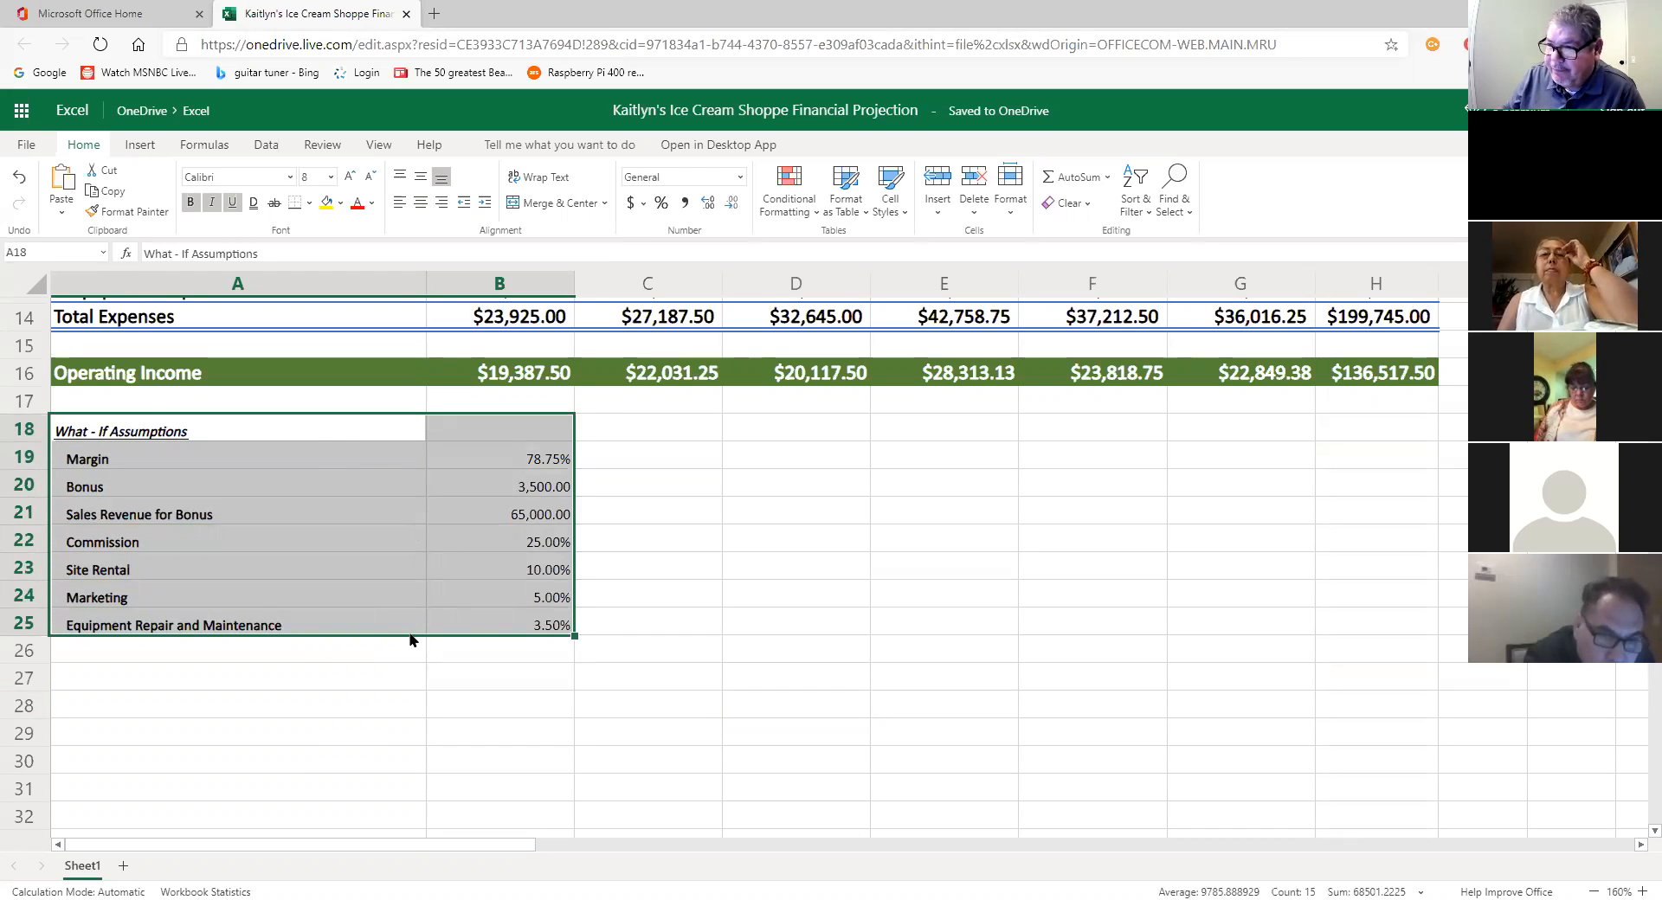
pyautogui.click(374, 597)
pyautogui.click(185, 440)
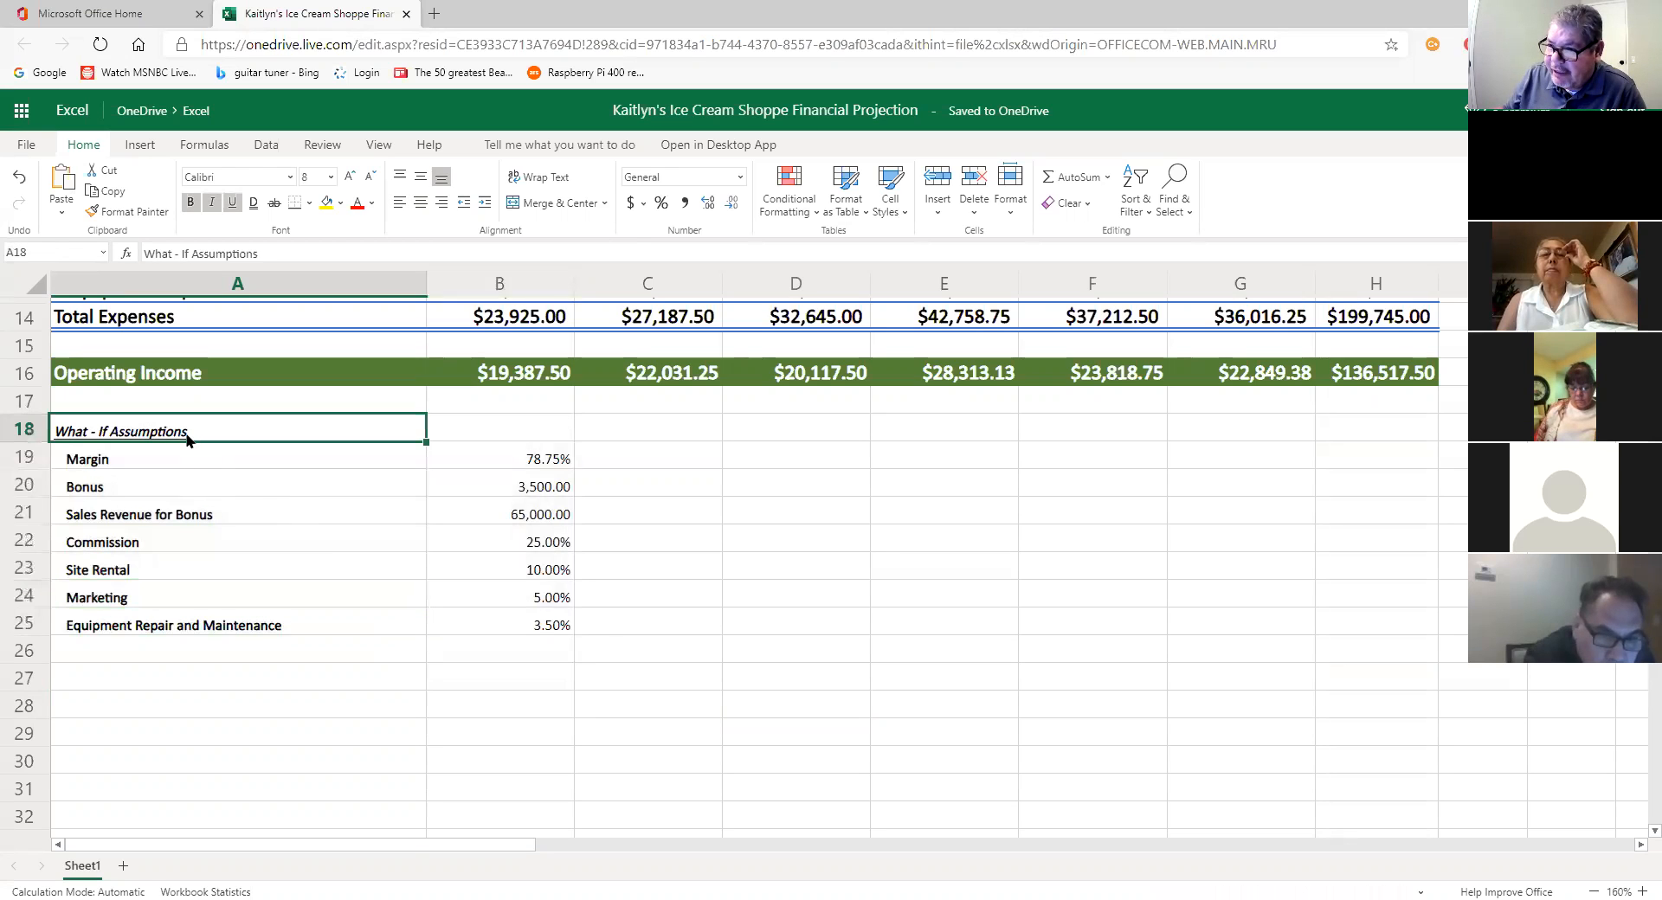
pyautogui.moveTo(177, 455); pyautogui.dragTo(521, 635)
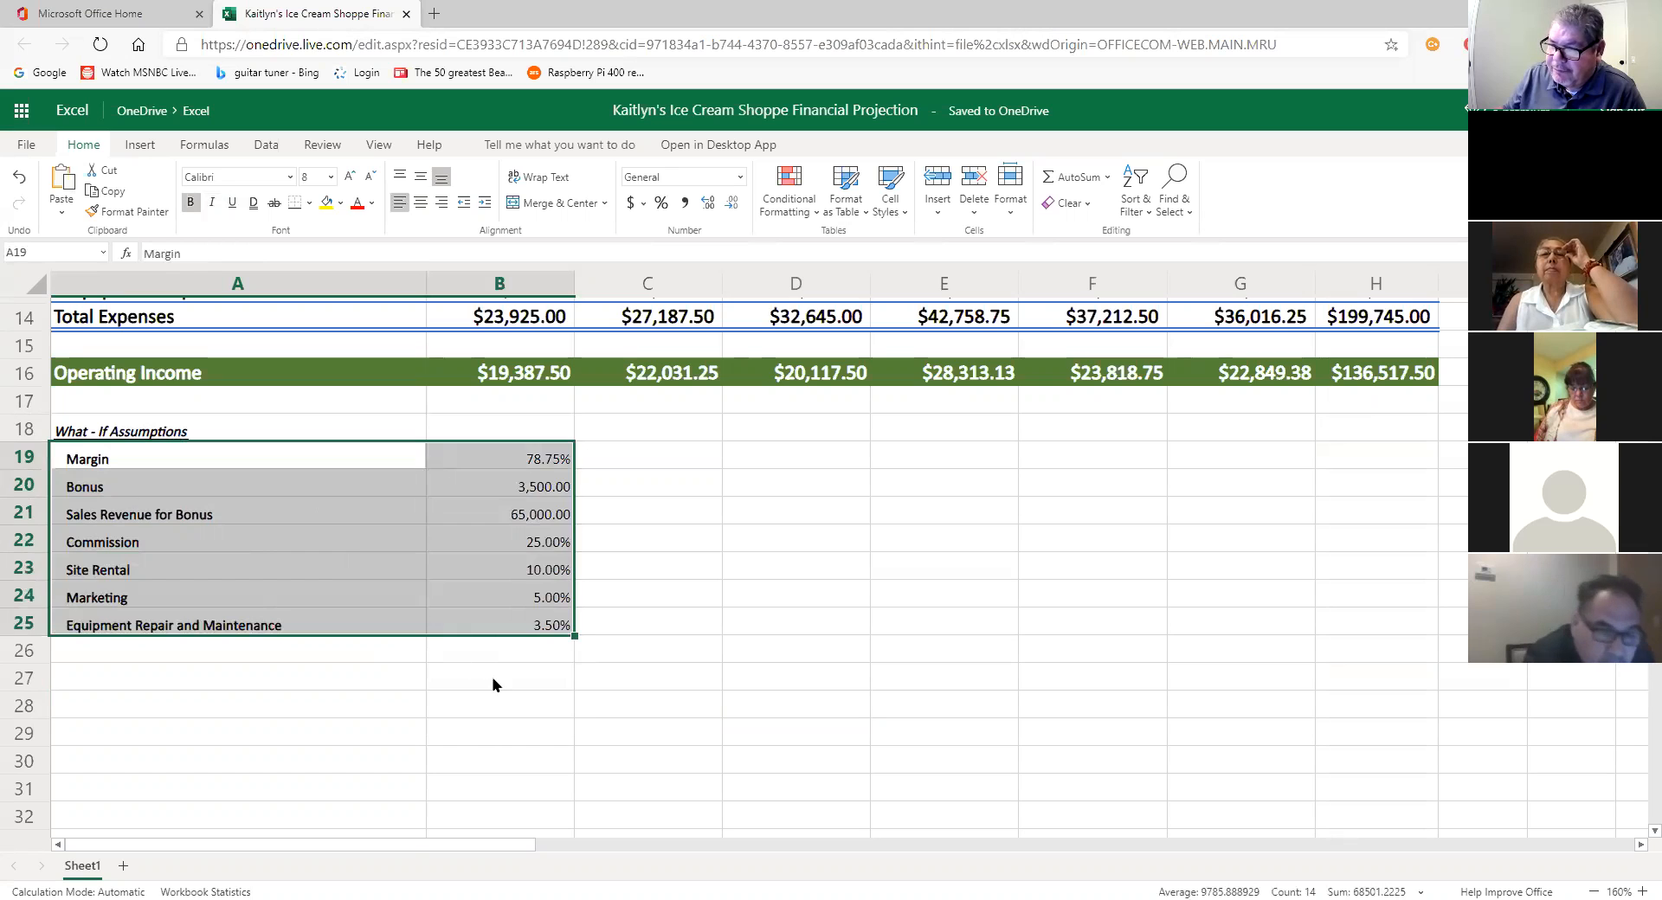
pyautogui.click(275, 437)
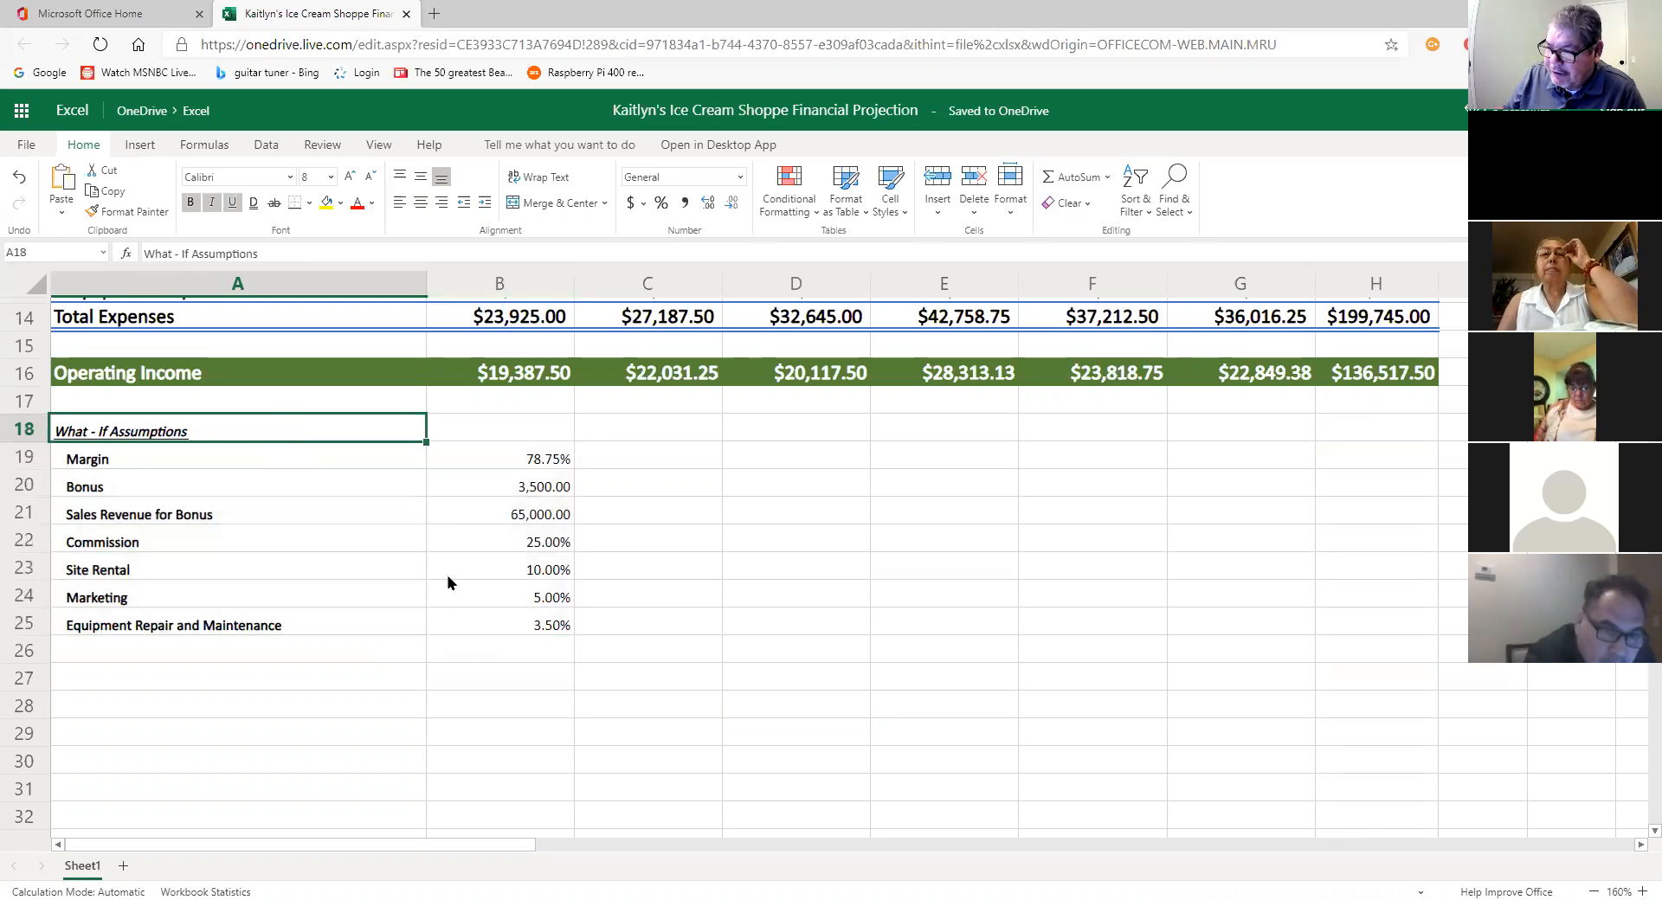
pyautogui.moveTo(179, 431); pyautogui.dragTo(477, 636)
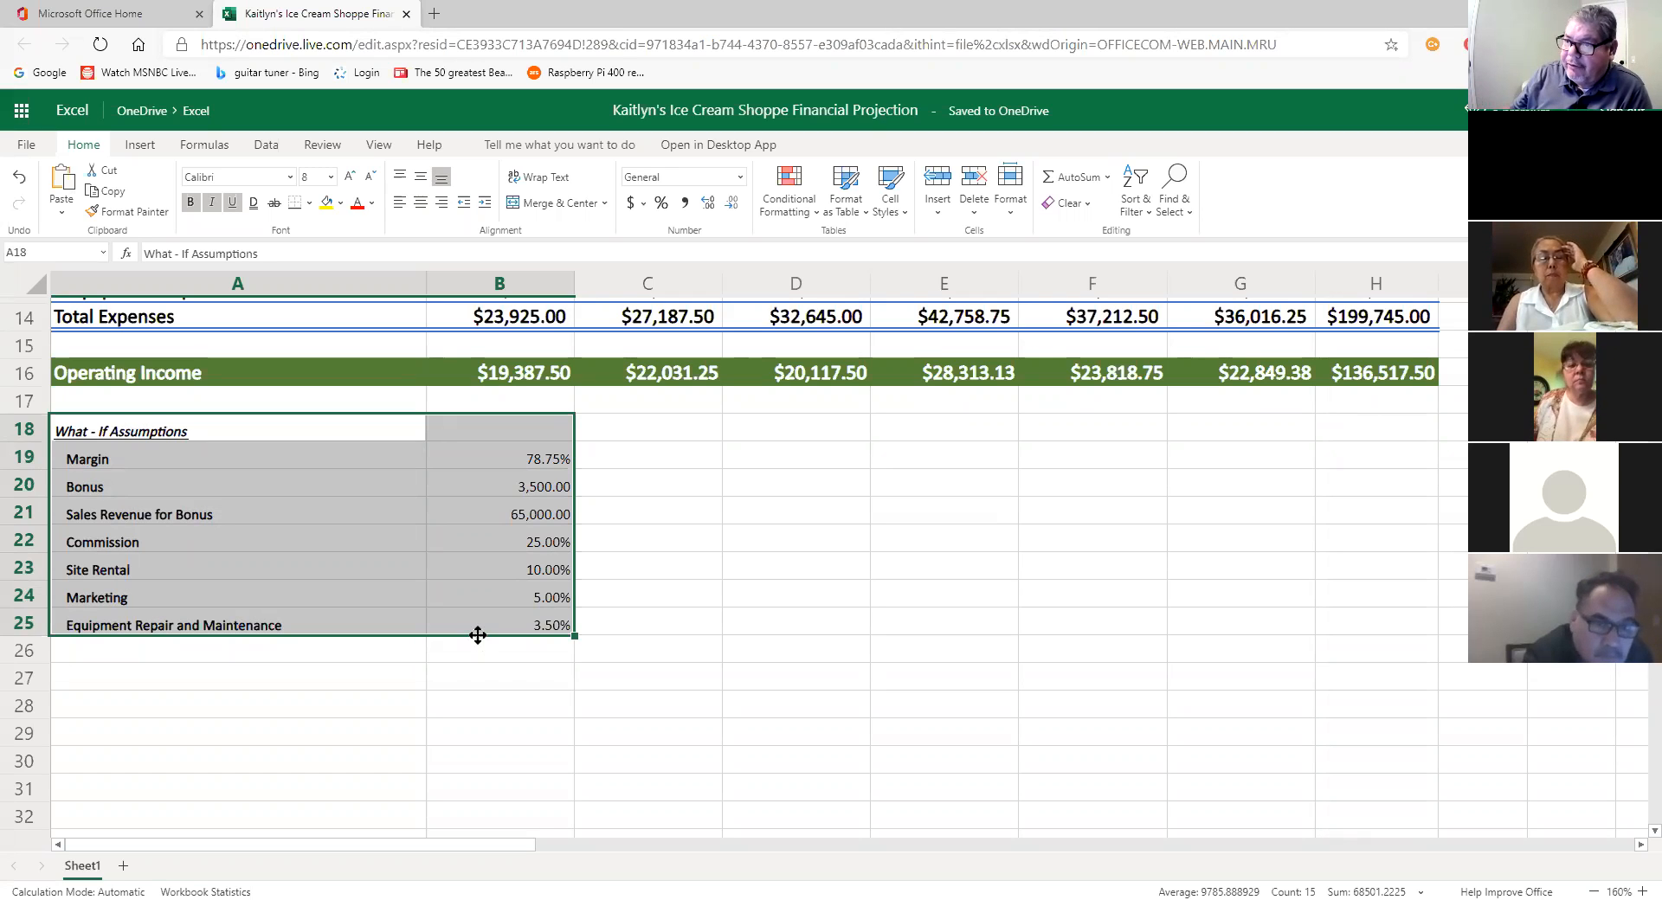
pyautogui.click(340, 202)
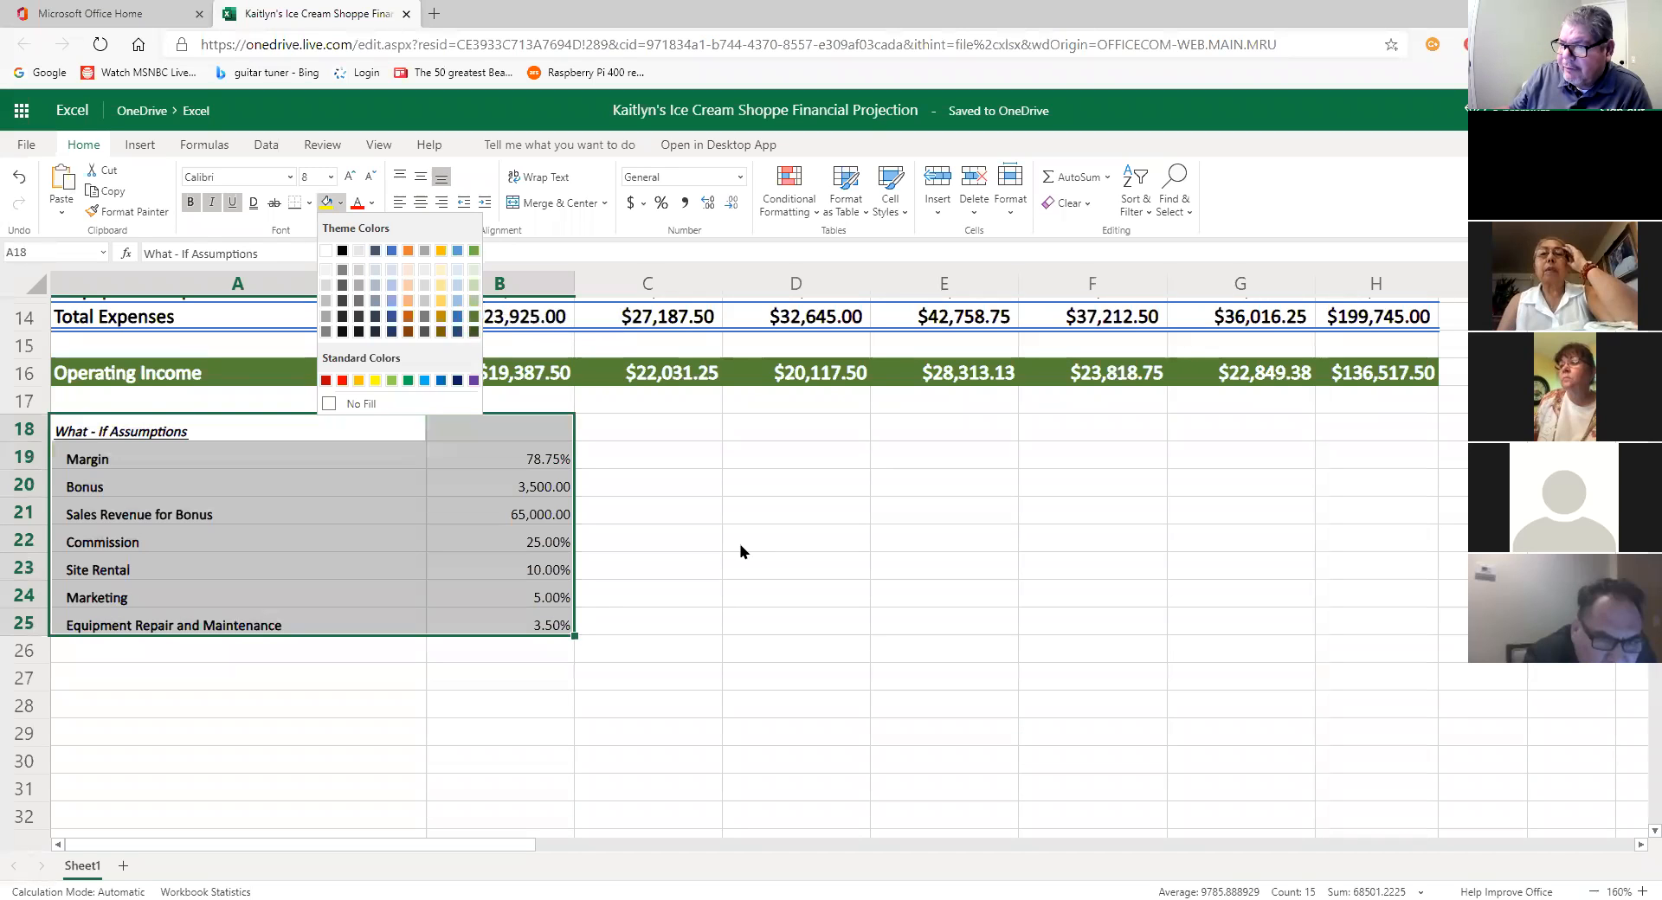
pyautogui.press('Escape')
pyautogui.click(585, 379)
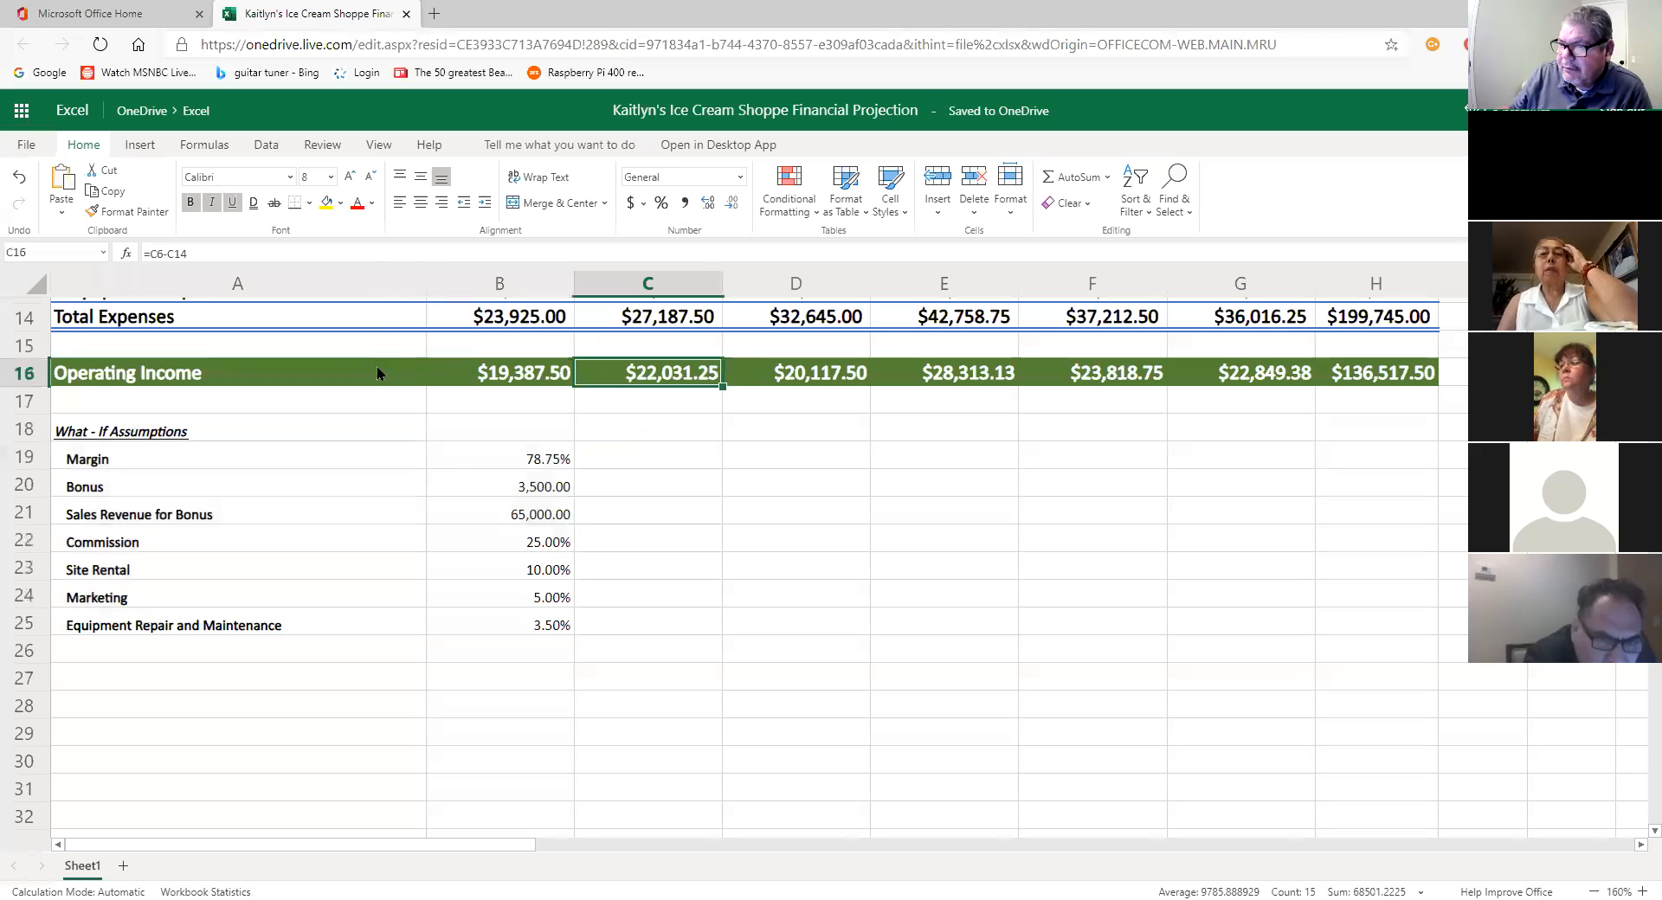
pyautogui.click(344, 202)
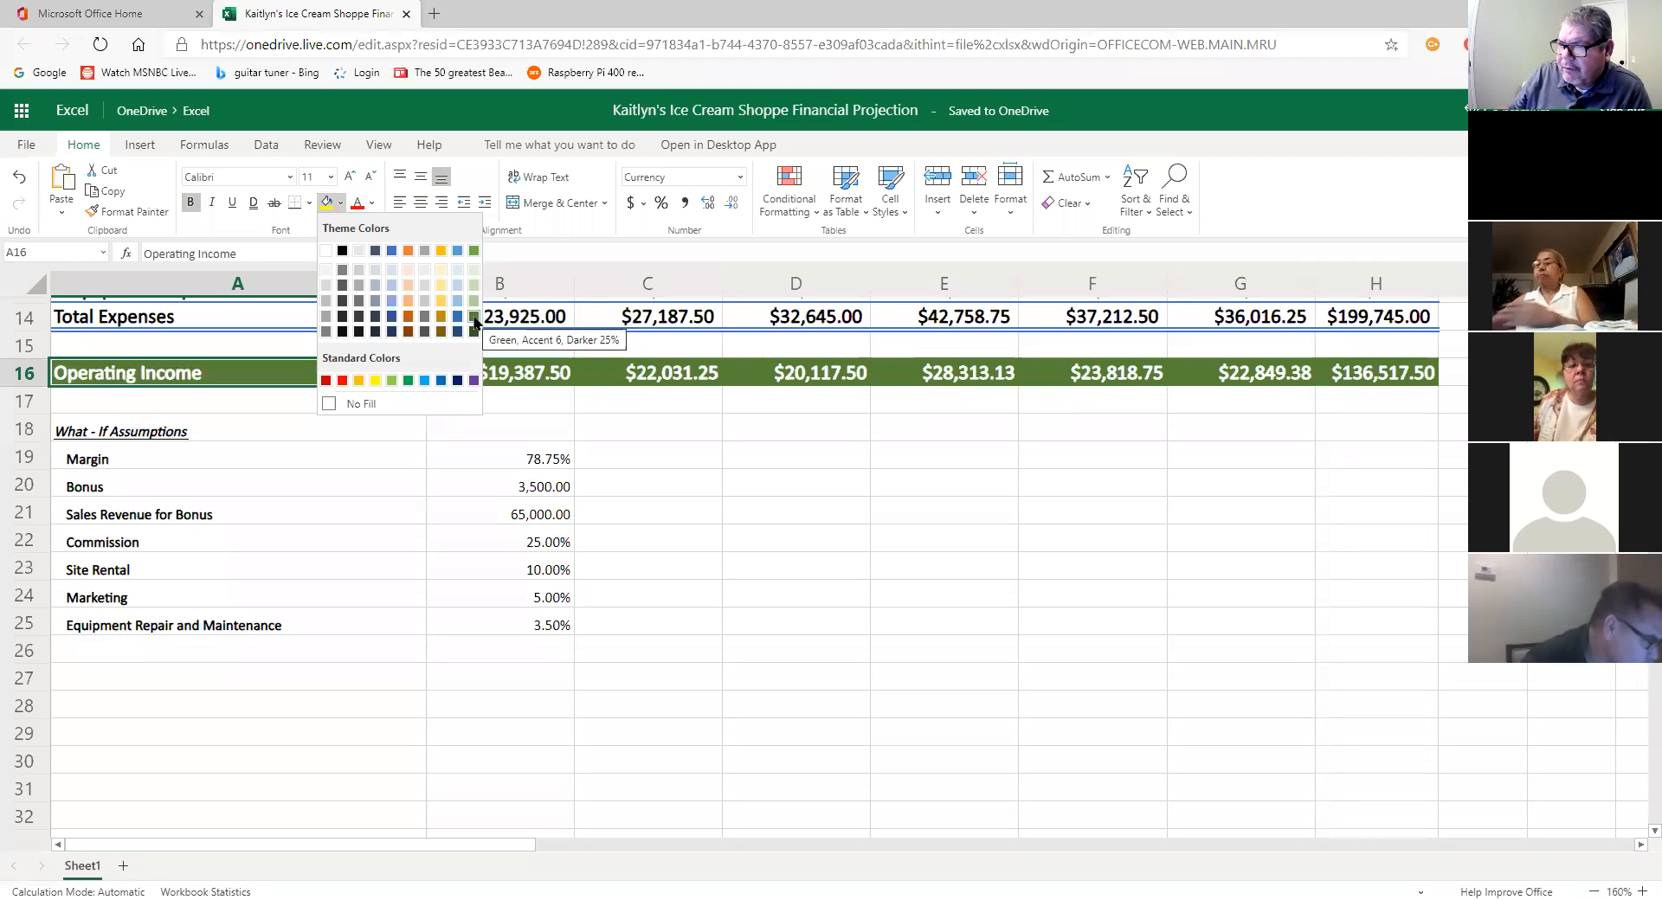
pyautogui.click(364, 535)
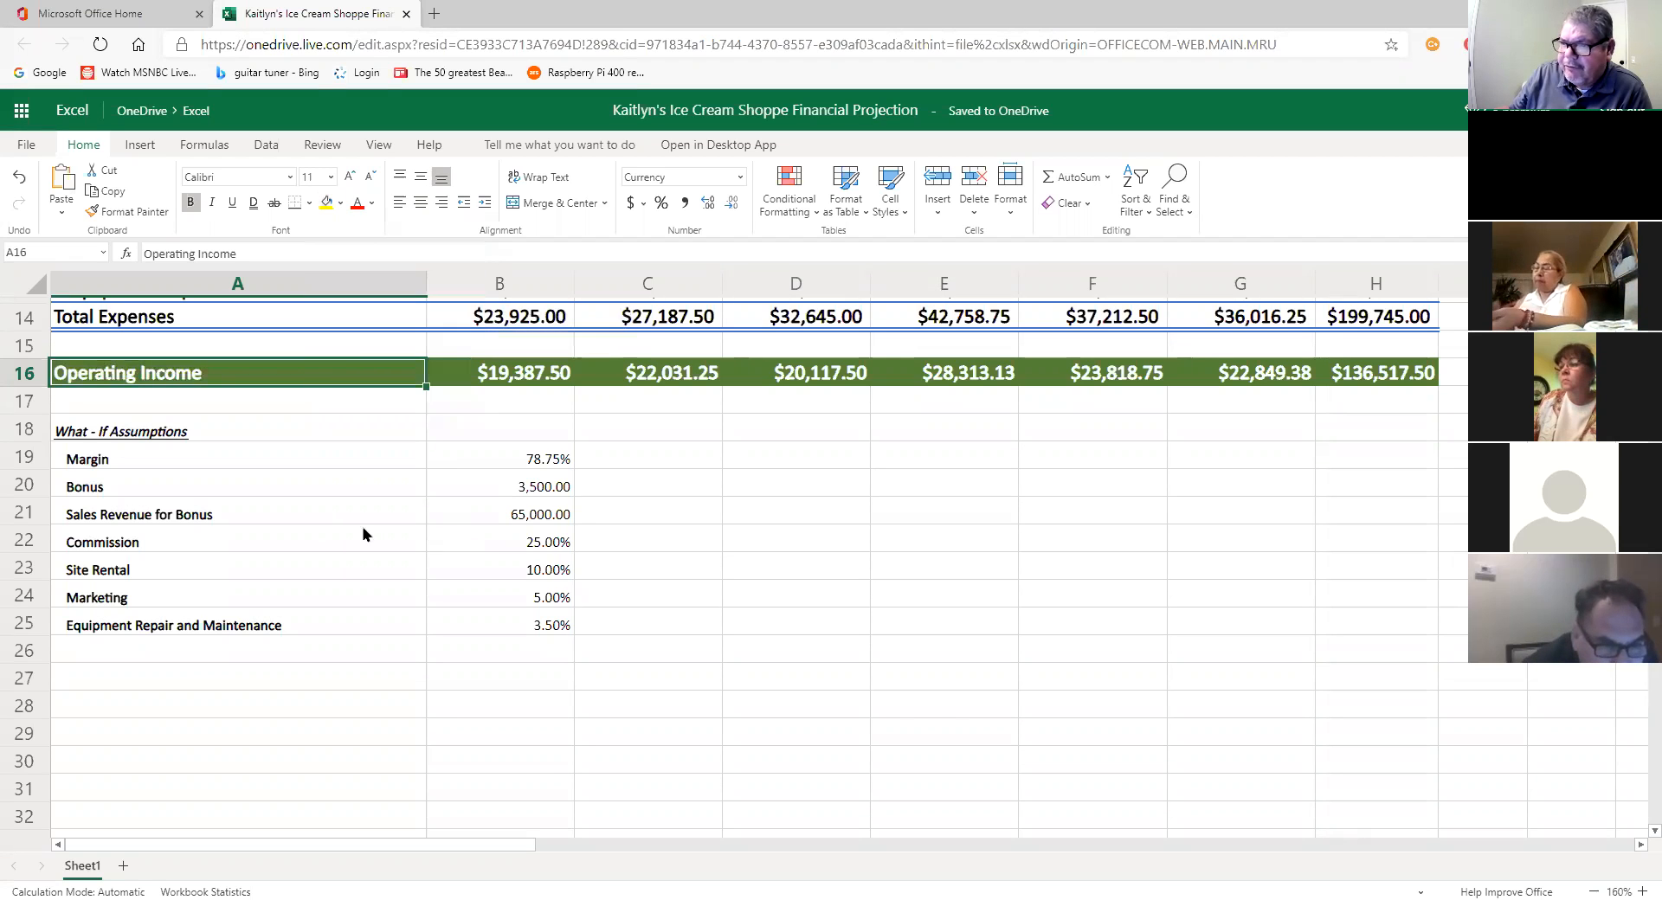
pyautogui.moveTo(120, 442); pyautogui.dragTo(487, 629)
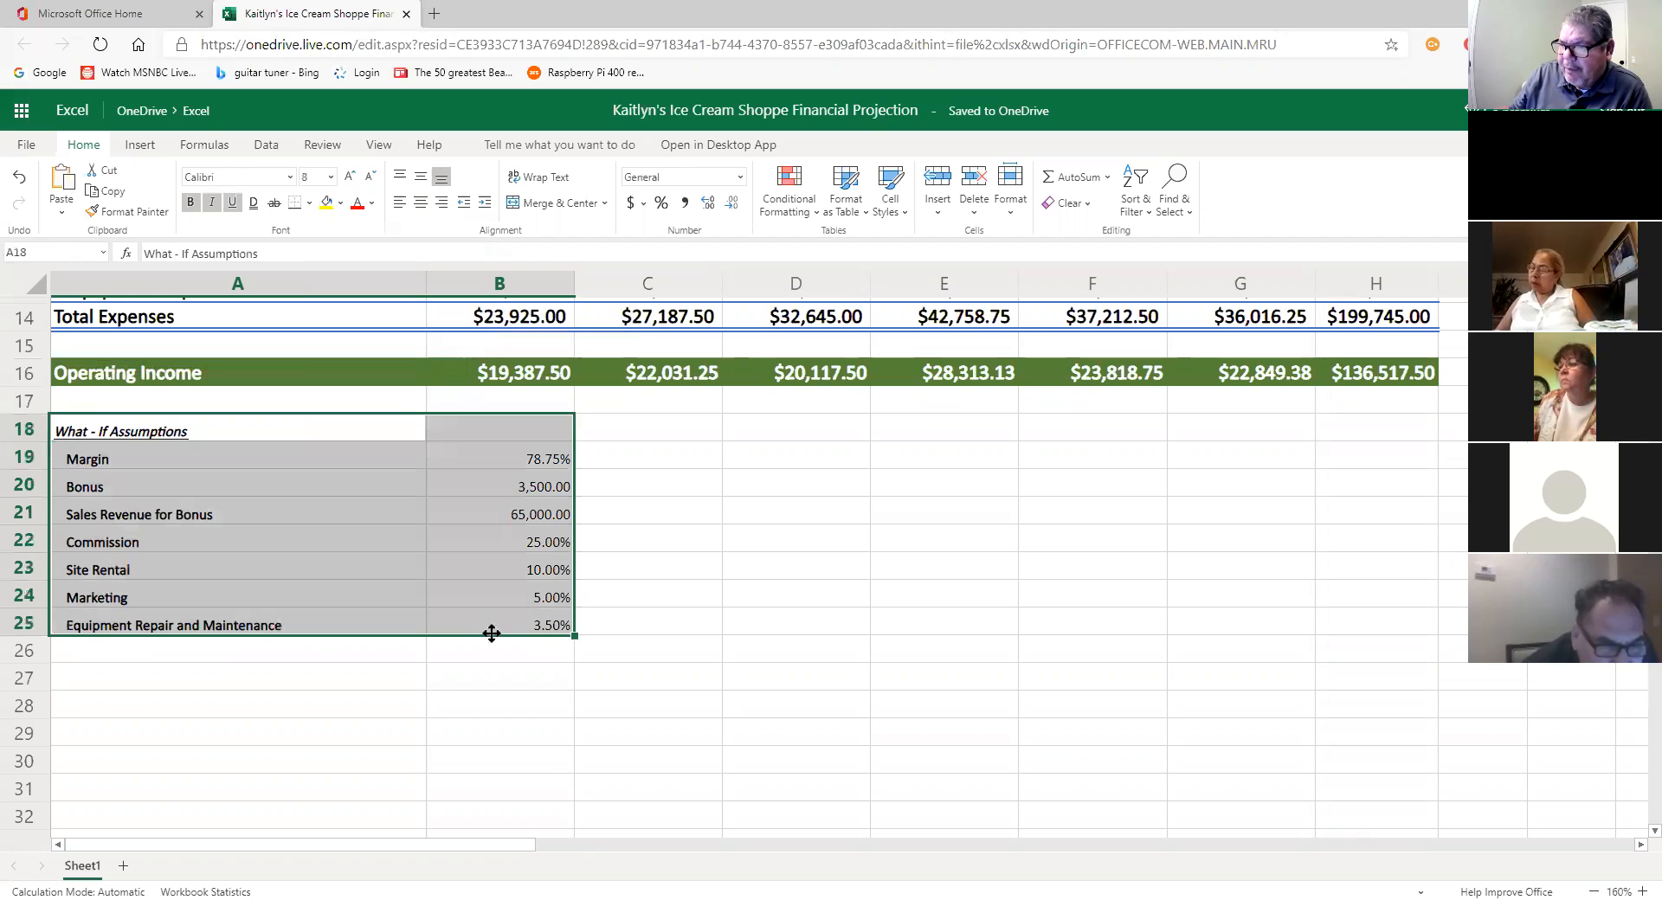
# Step: Fill A18:B25 with Green, Accent 6, Darker 25% and set its font colour to White
pyautogui.click(340, 203)
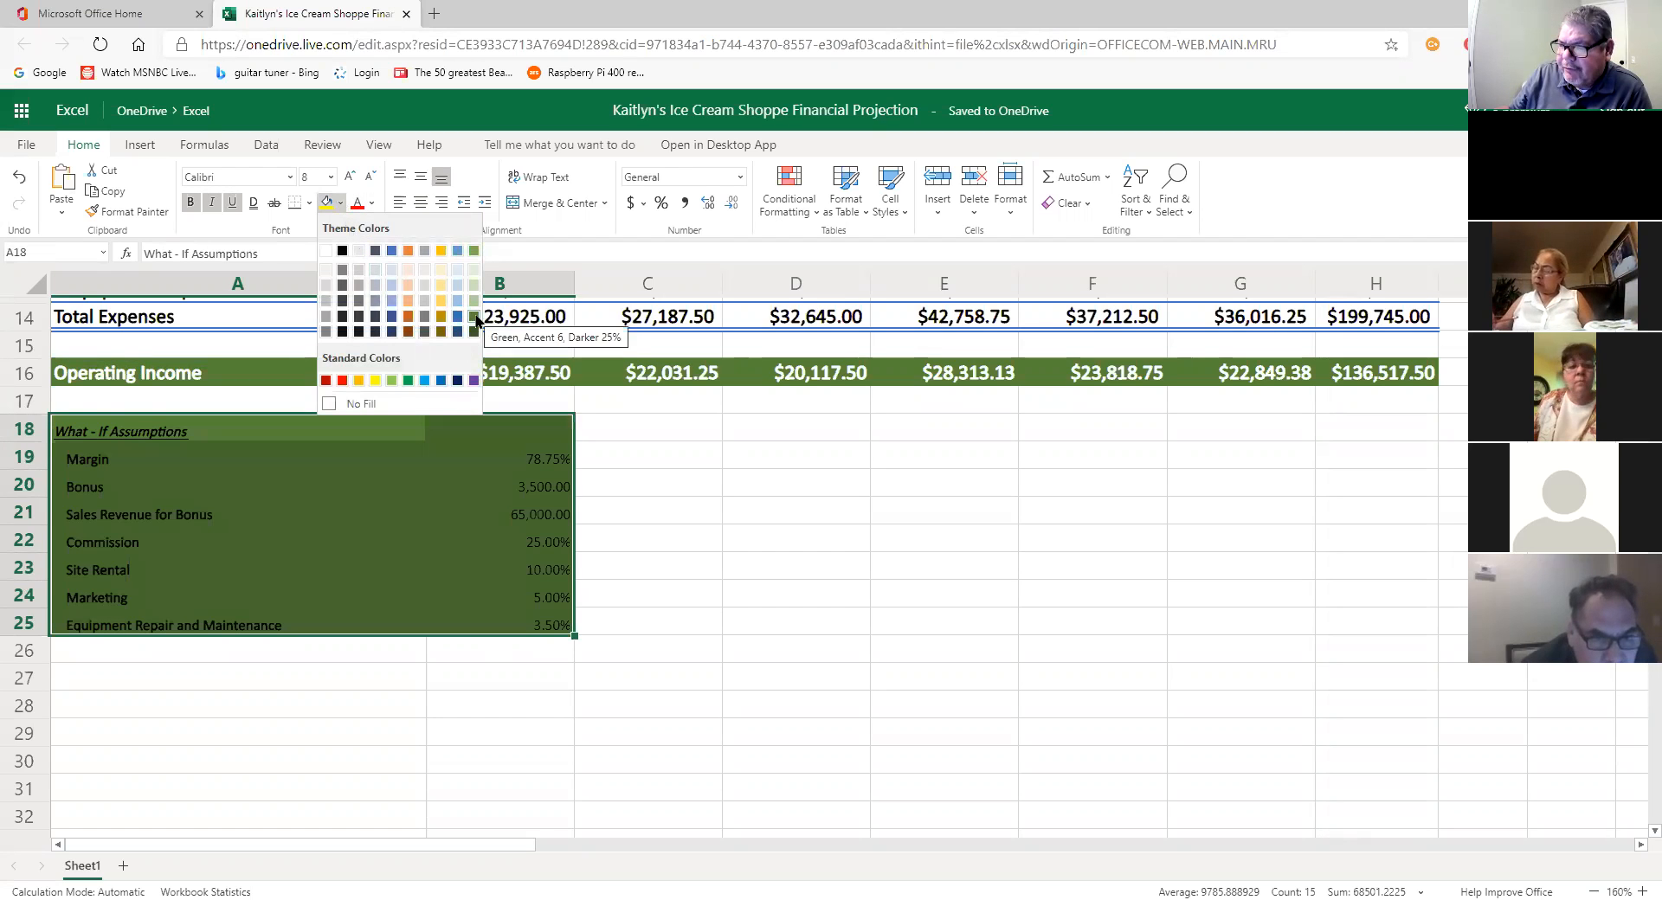
pyautogui.click(474, 316)
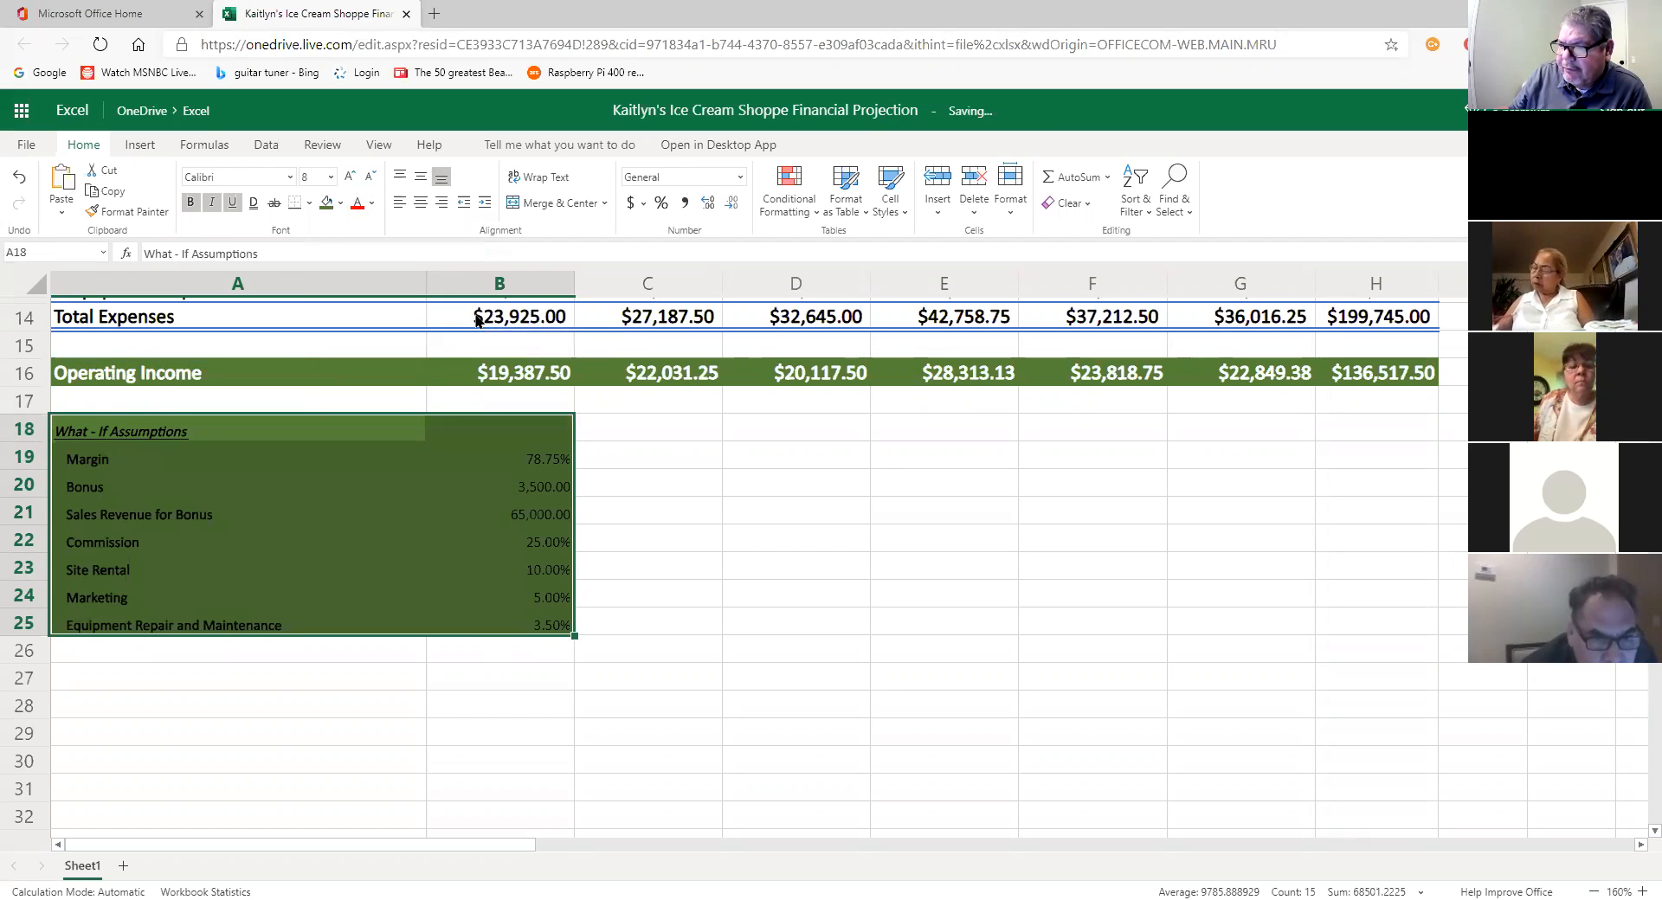
pyautogui.click(372, 203)
pyautogui.click(357, 273)
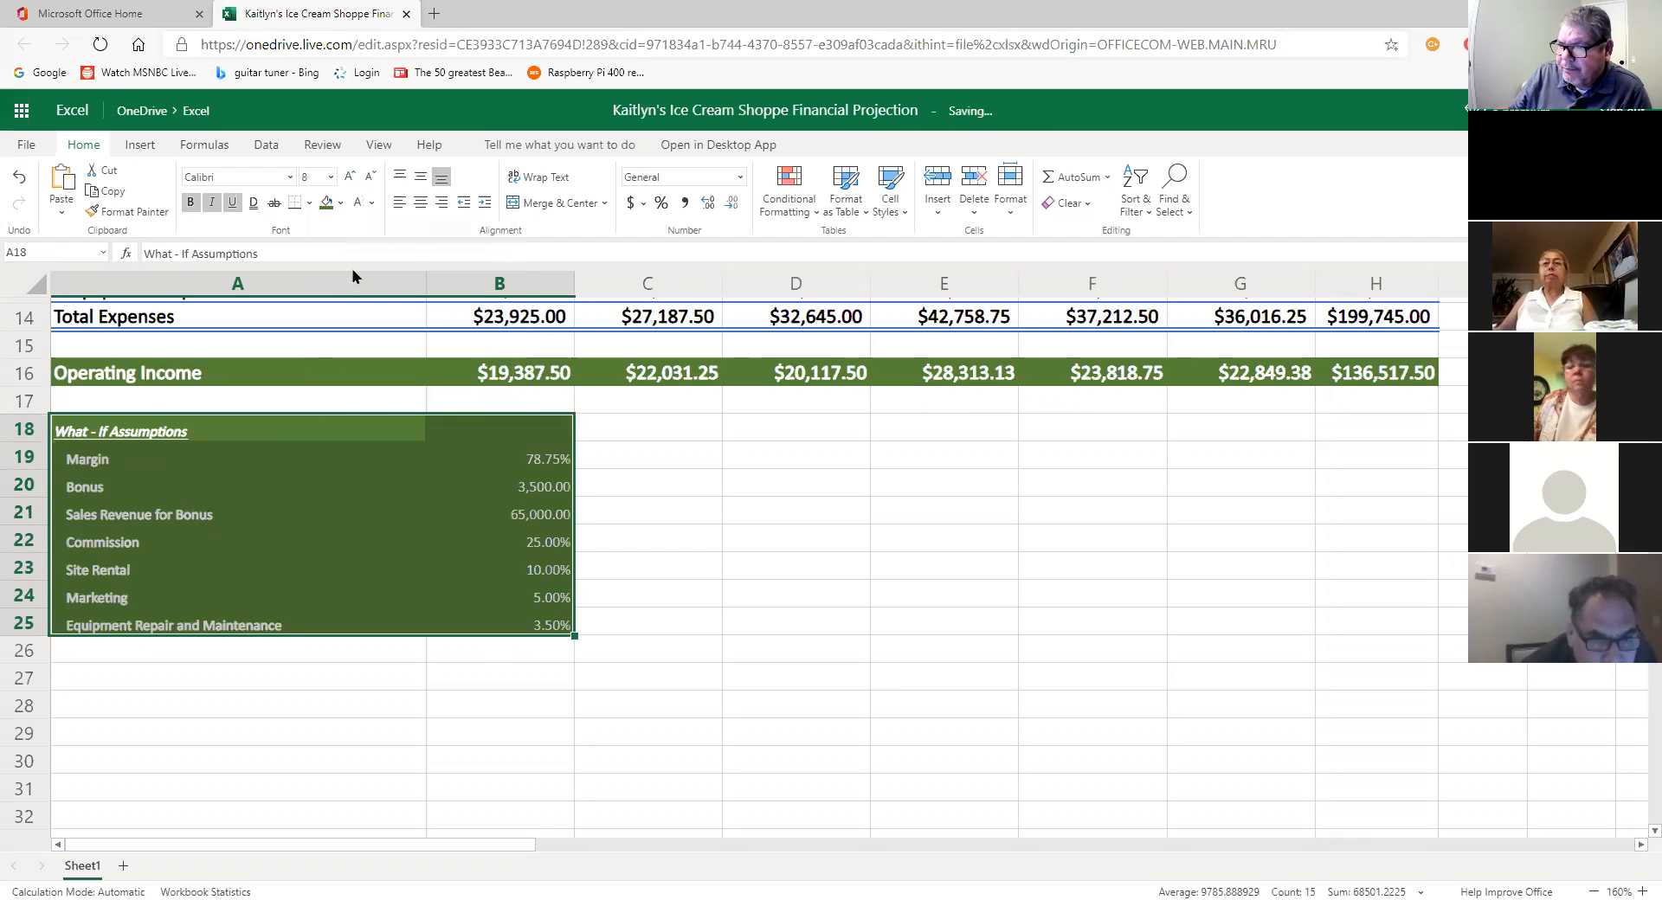
pyautogui.click(778, 613)
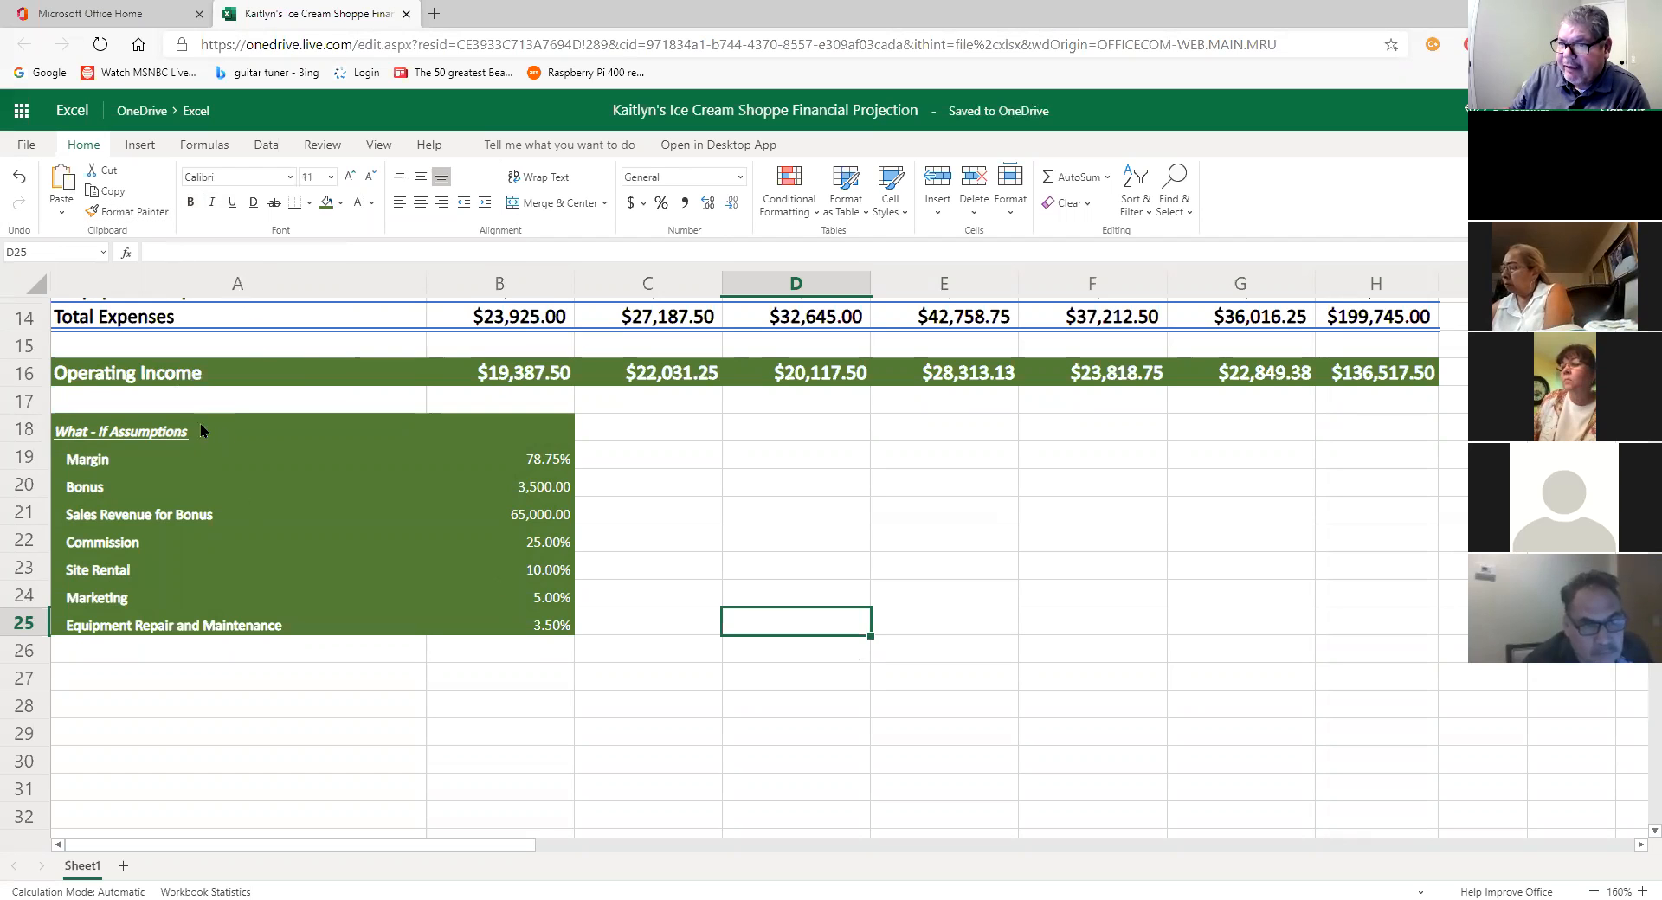
# Step: Reselect the assumptions block and reopen the fill and font colour menus, leaving both colours unchanged
pyautogui.moveTo(200, 425); pyautogui.dragTo(481, 632)
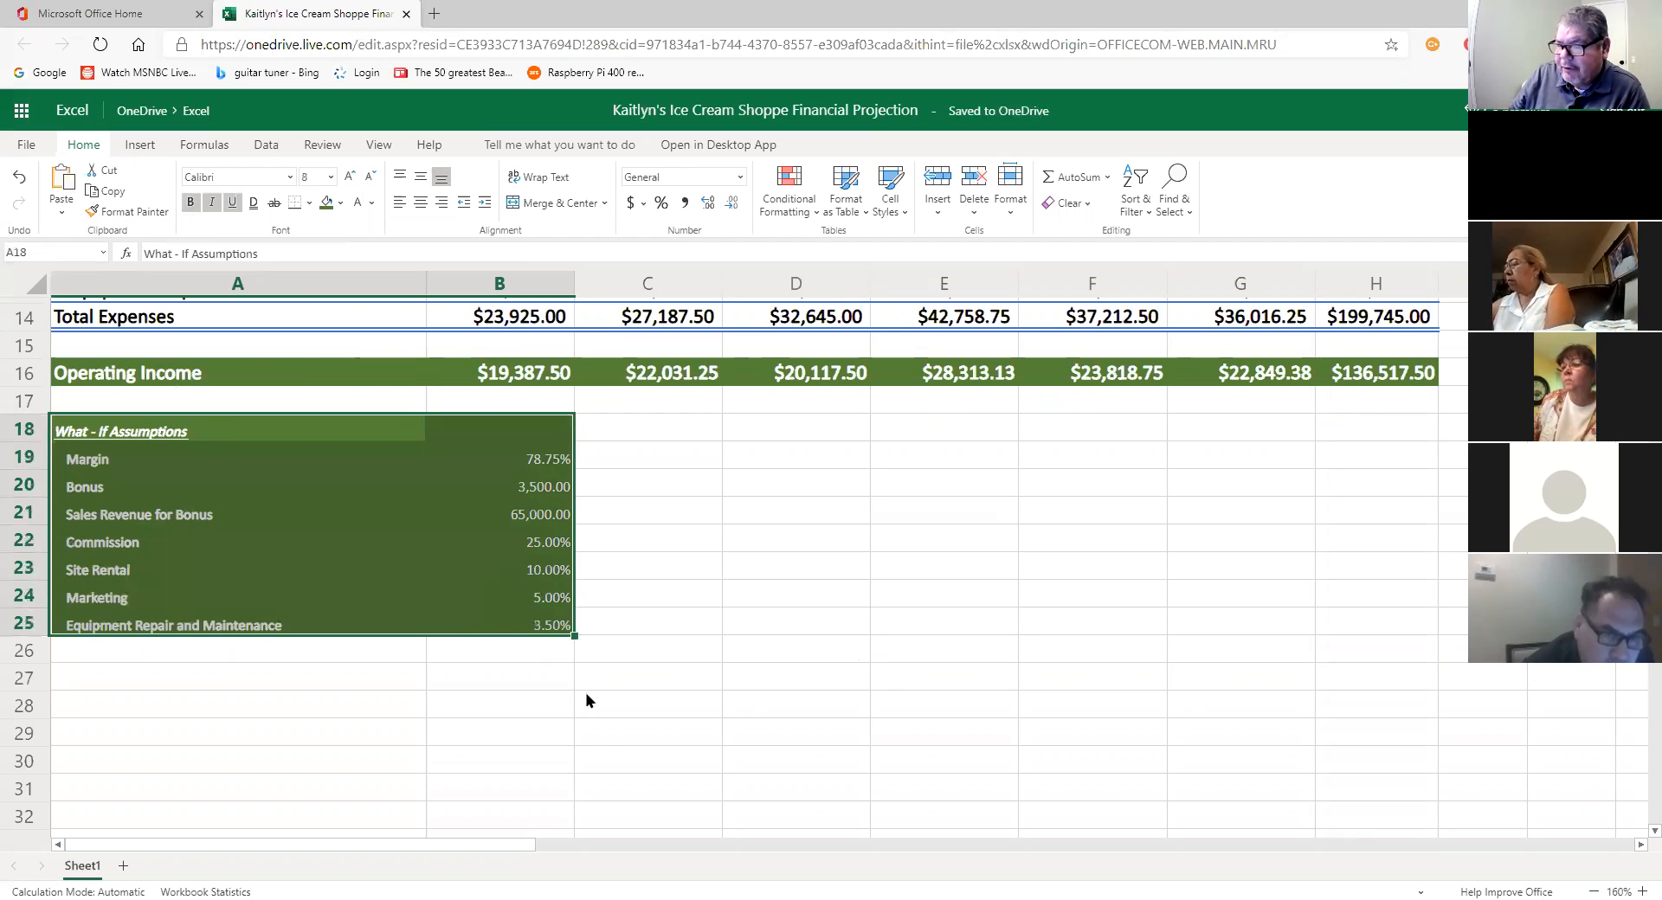
pyautogui.click(340, 202)
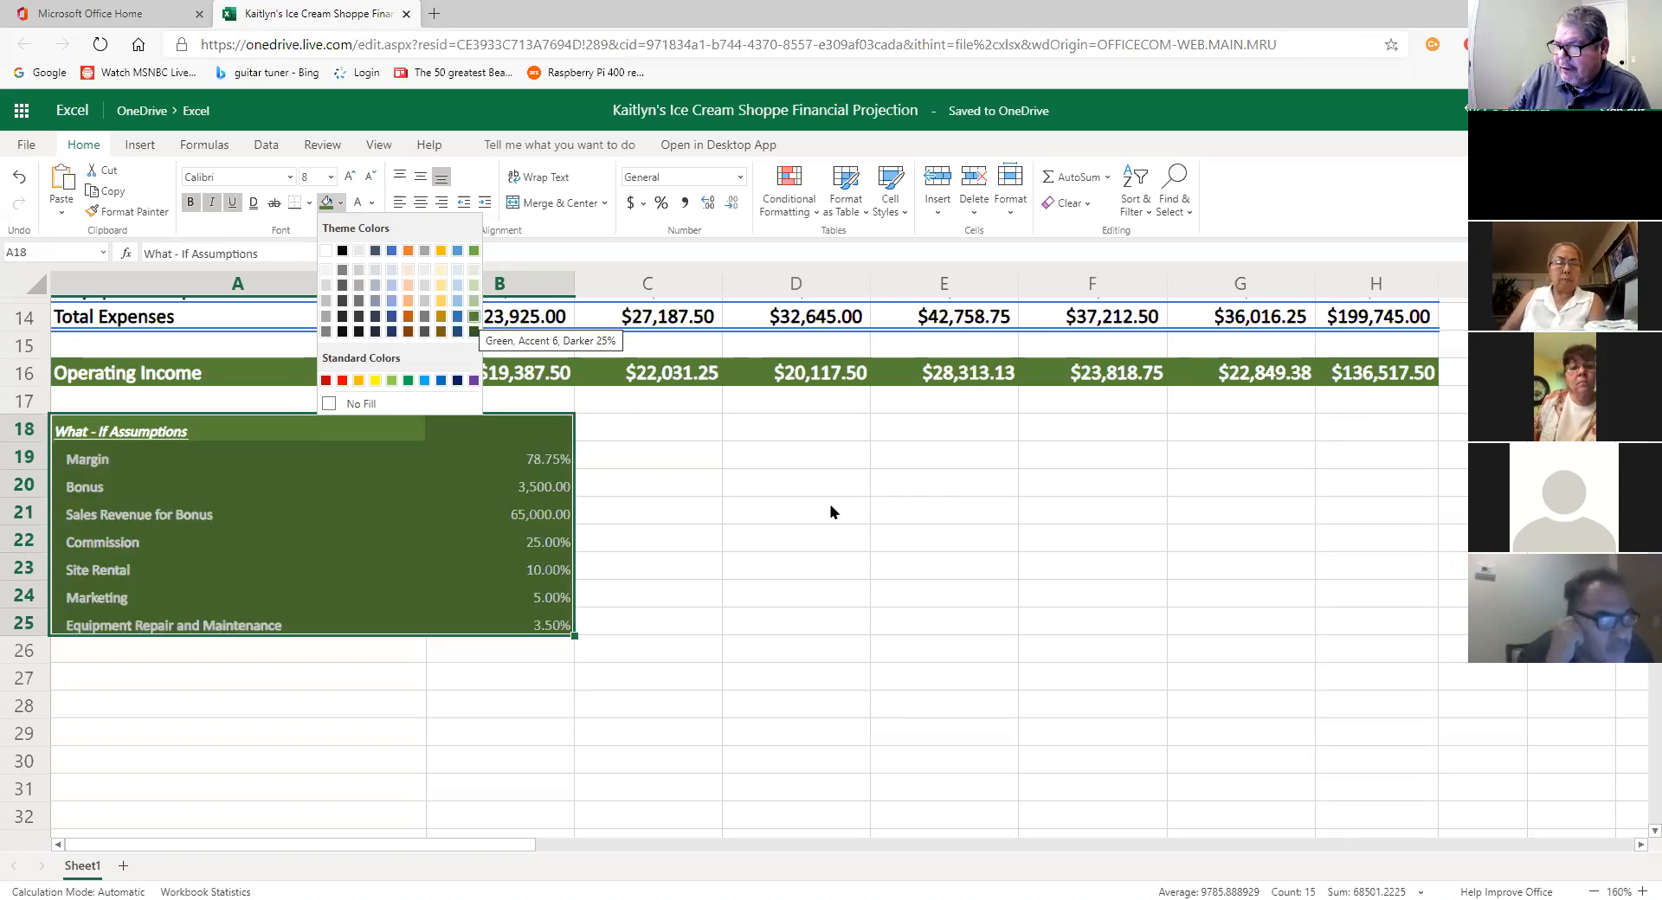
pyautogui.press('Escape')
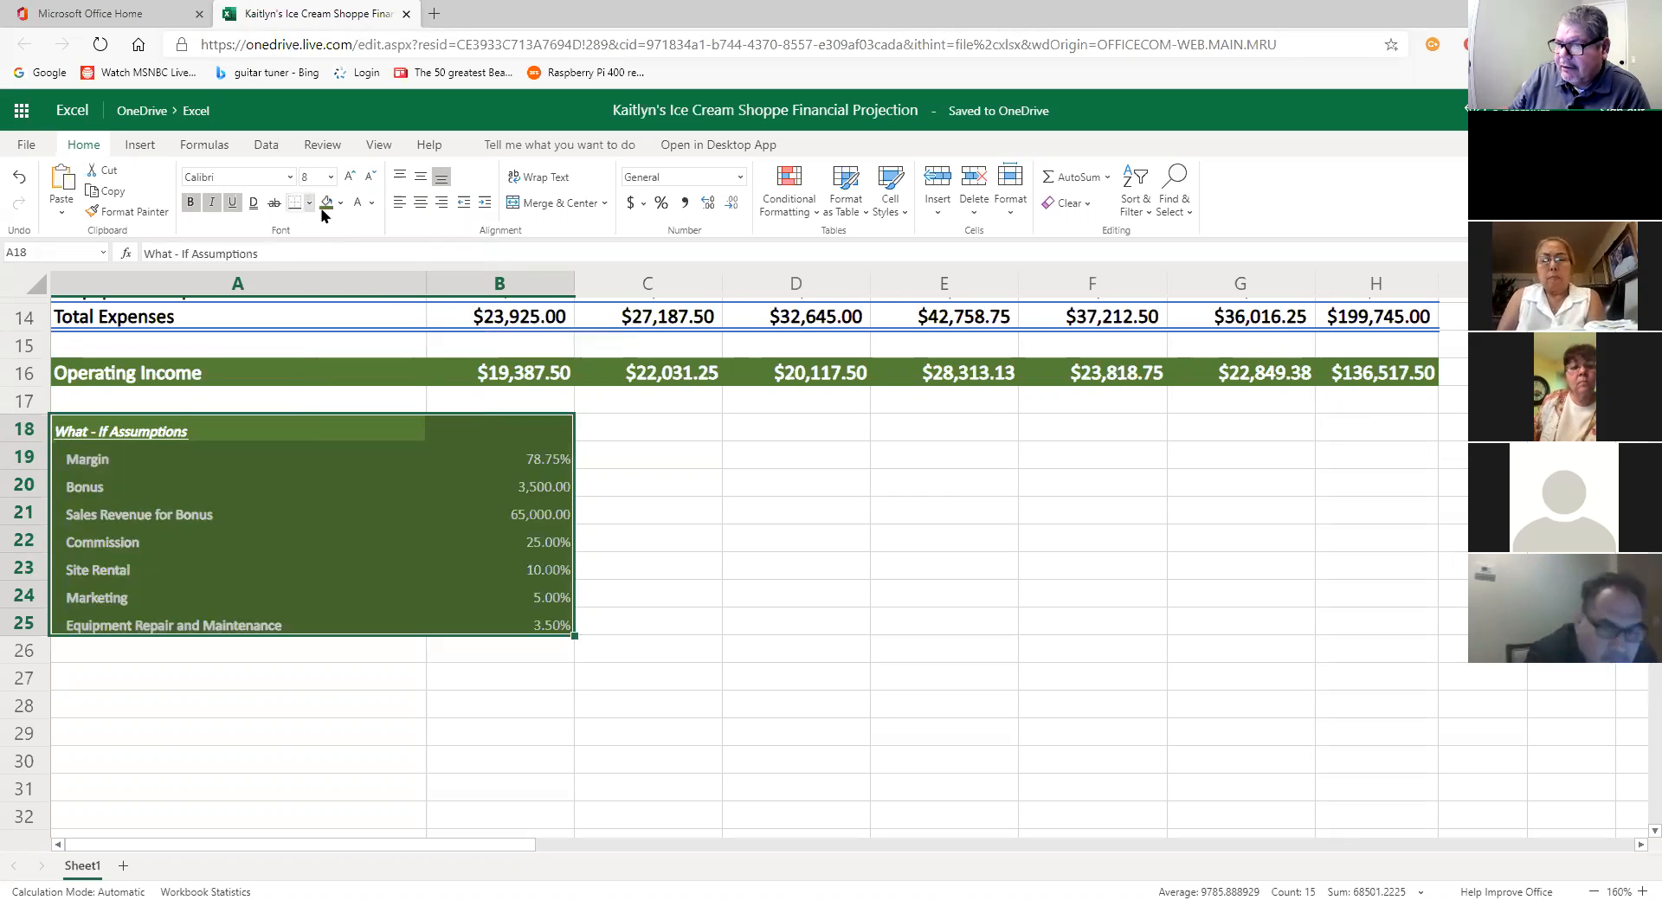
pyautogui.click(371, 202)
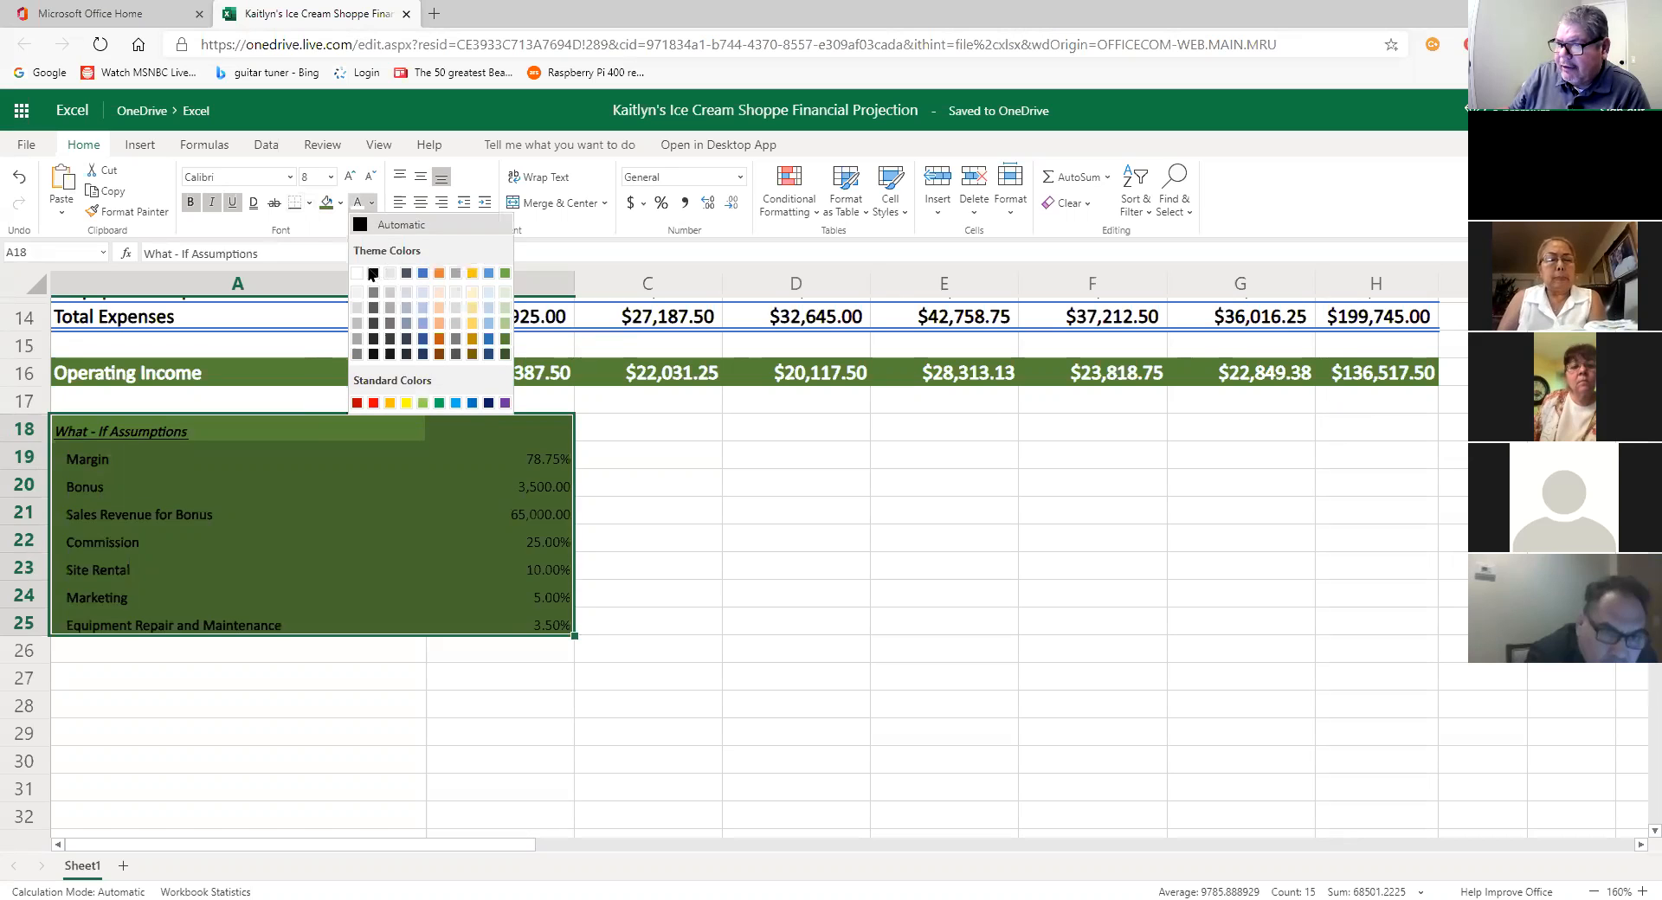
pyautogui.press('Escape')
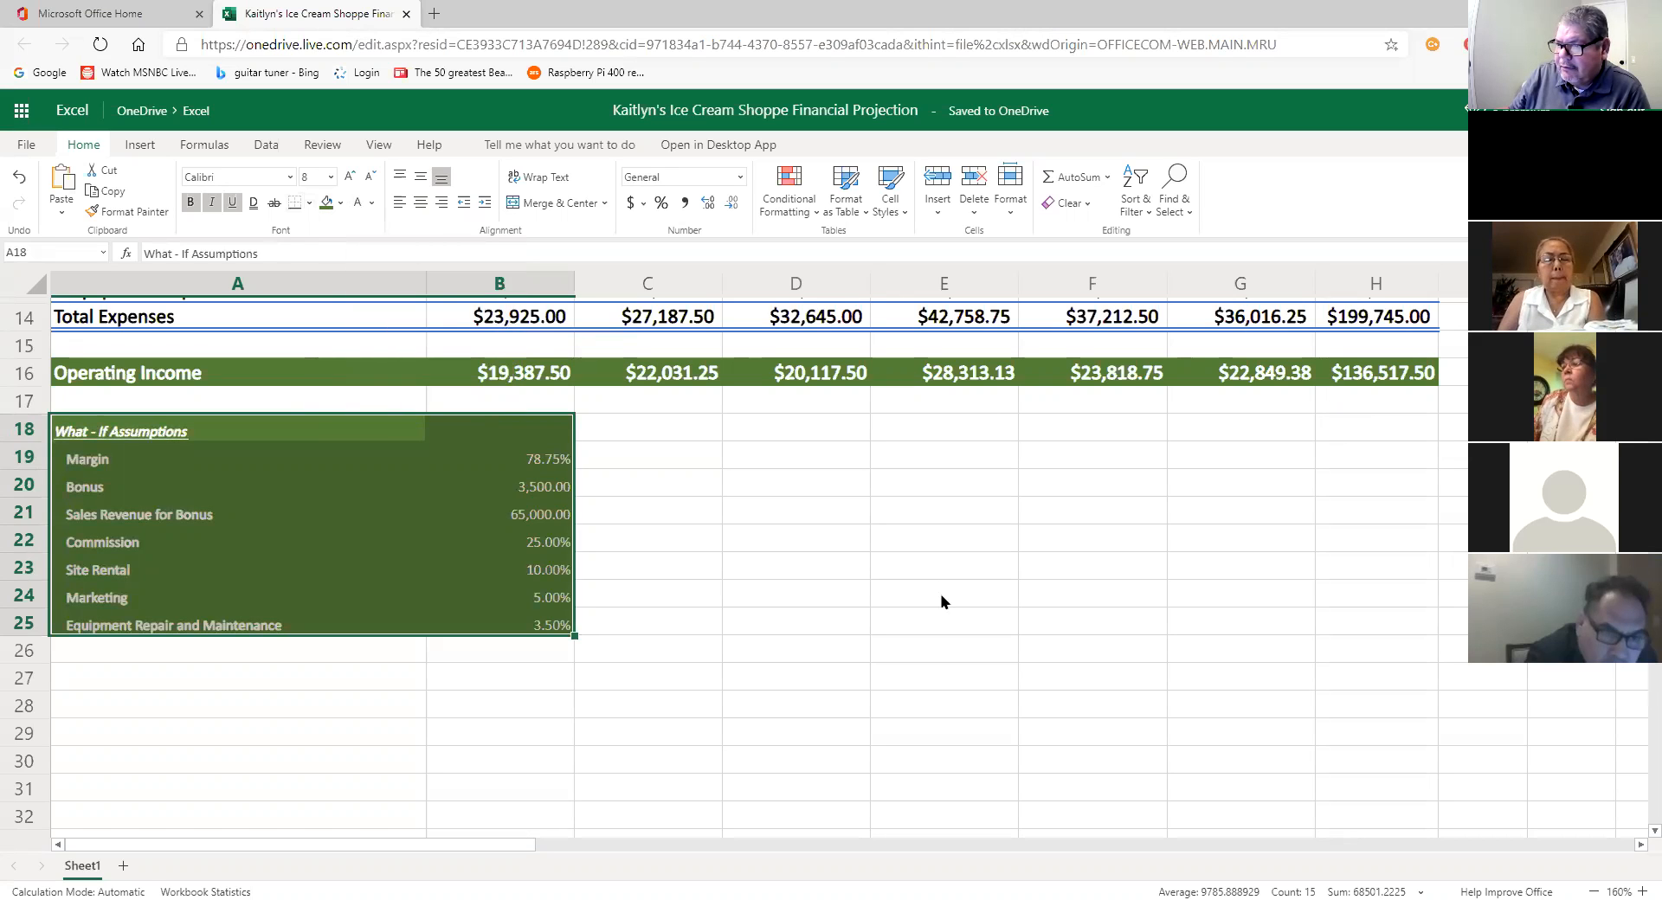
pyautogui.click(792, 538)
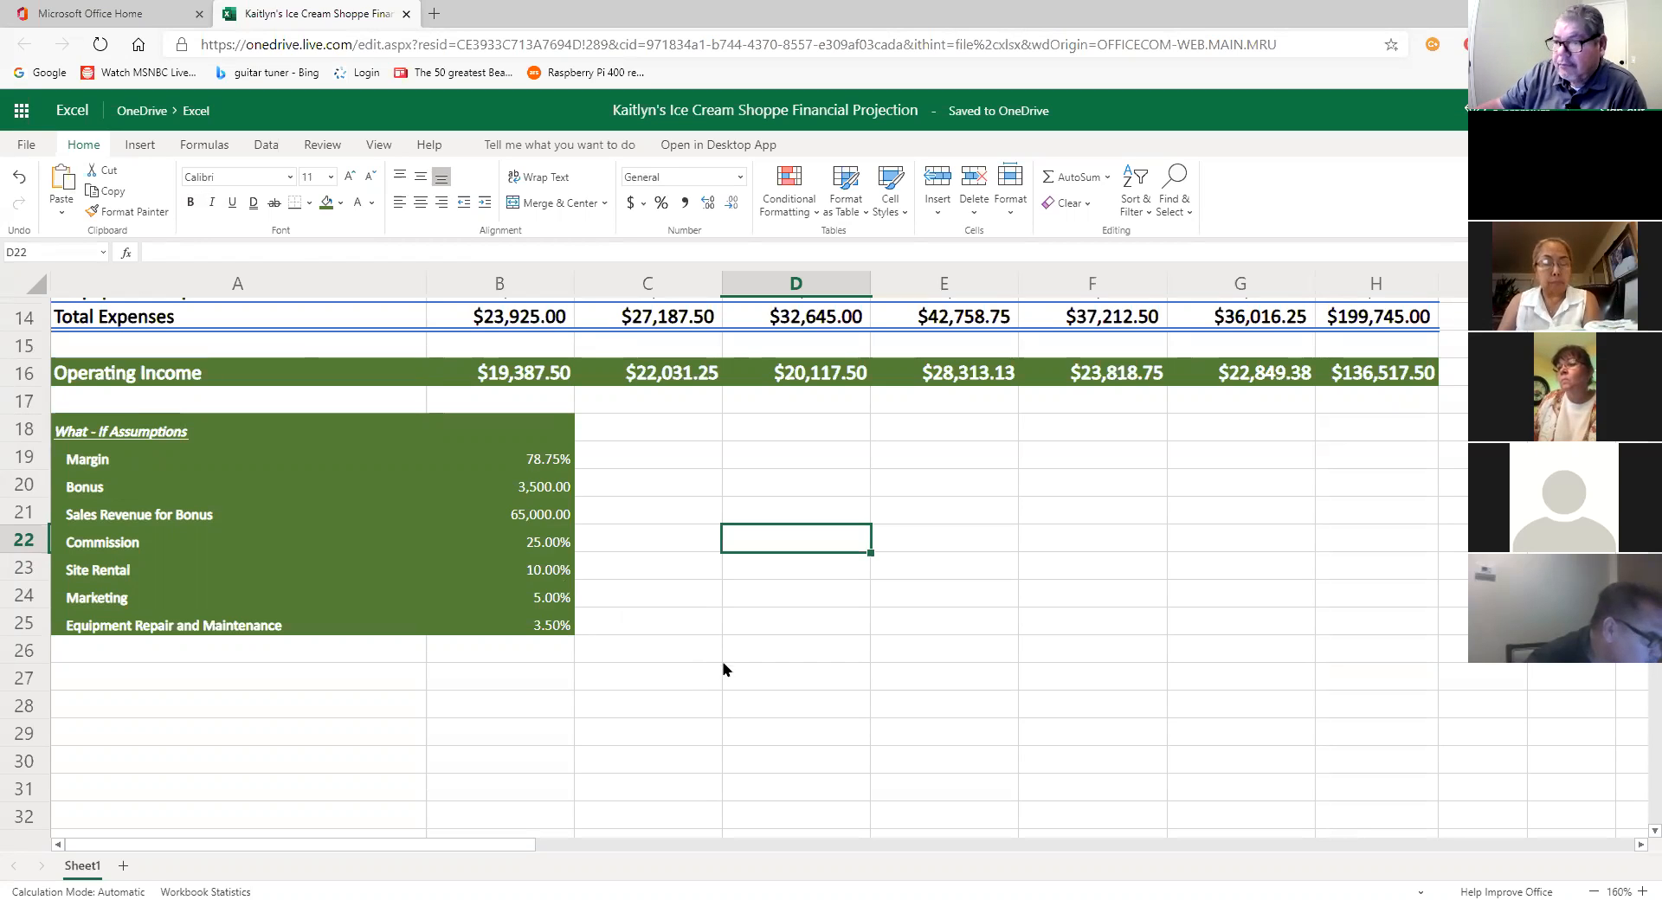
pyautogui.click(690, 650)
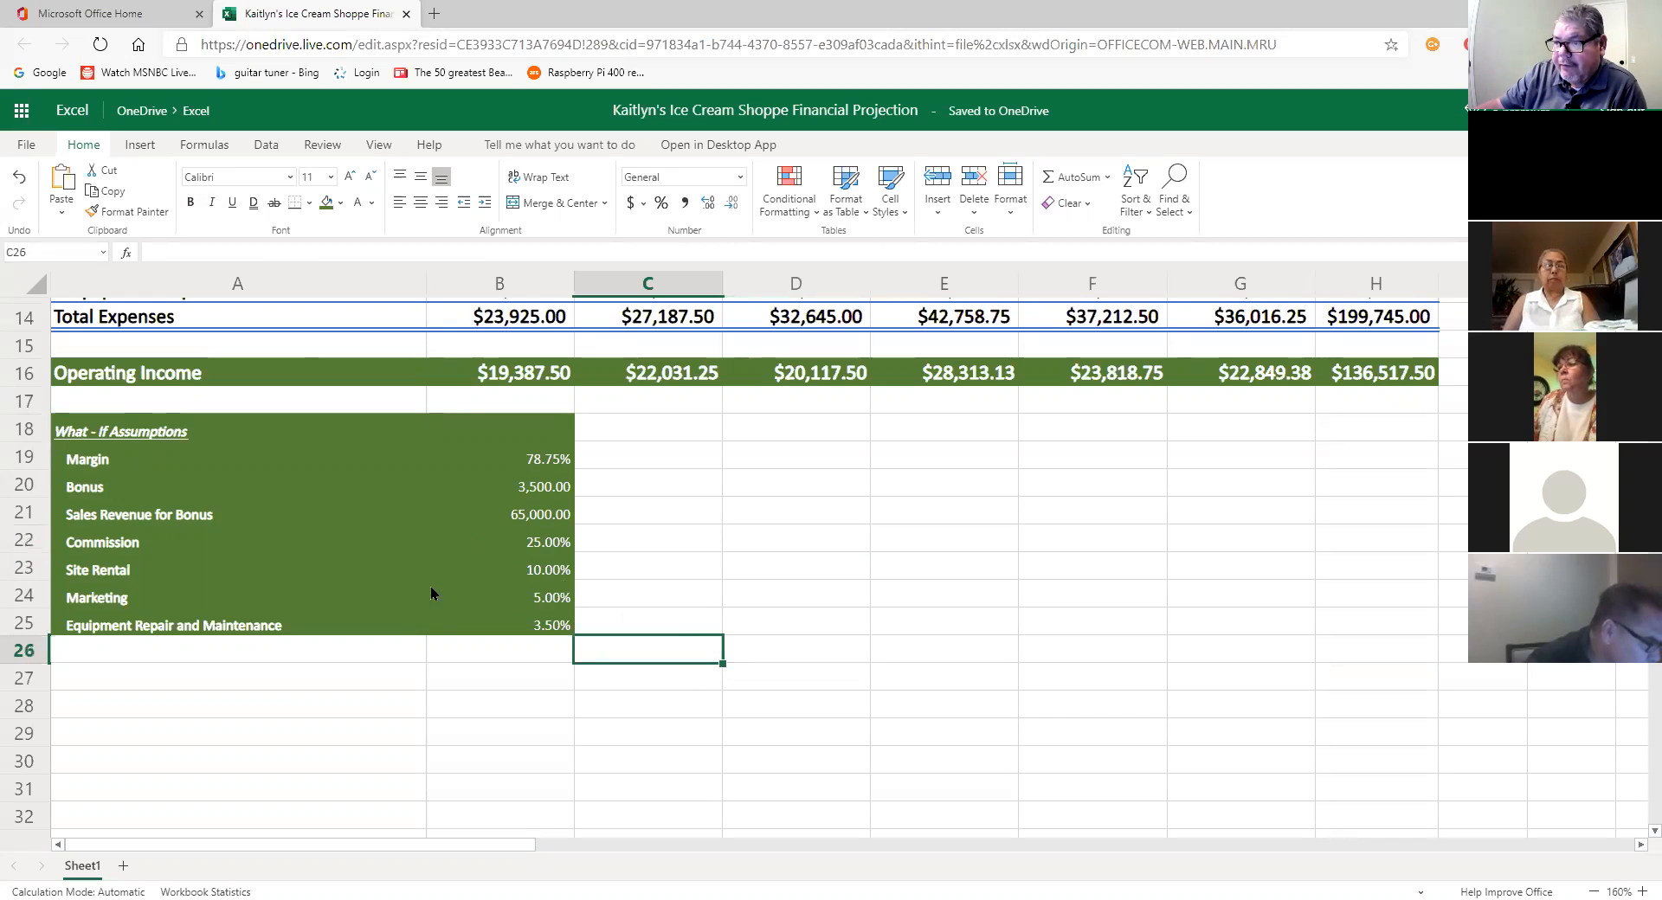
pyautogui.click(542, 680)
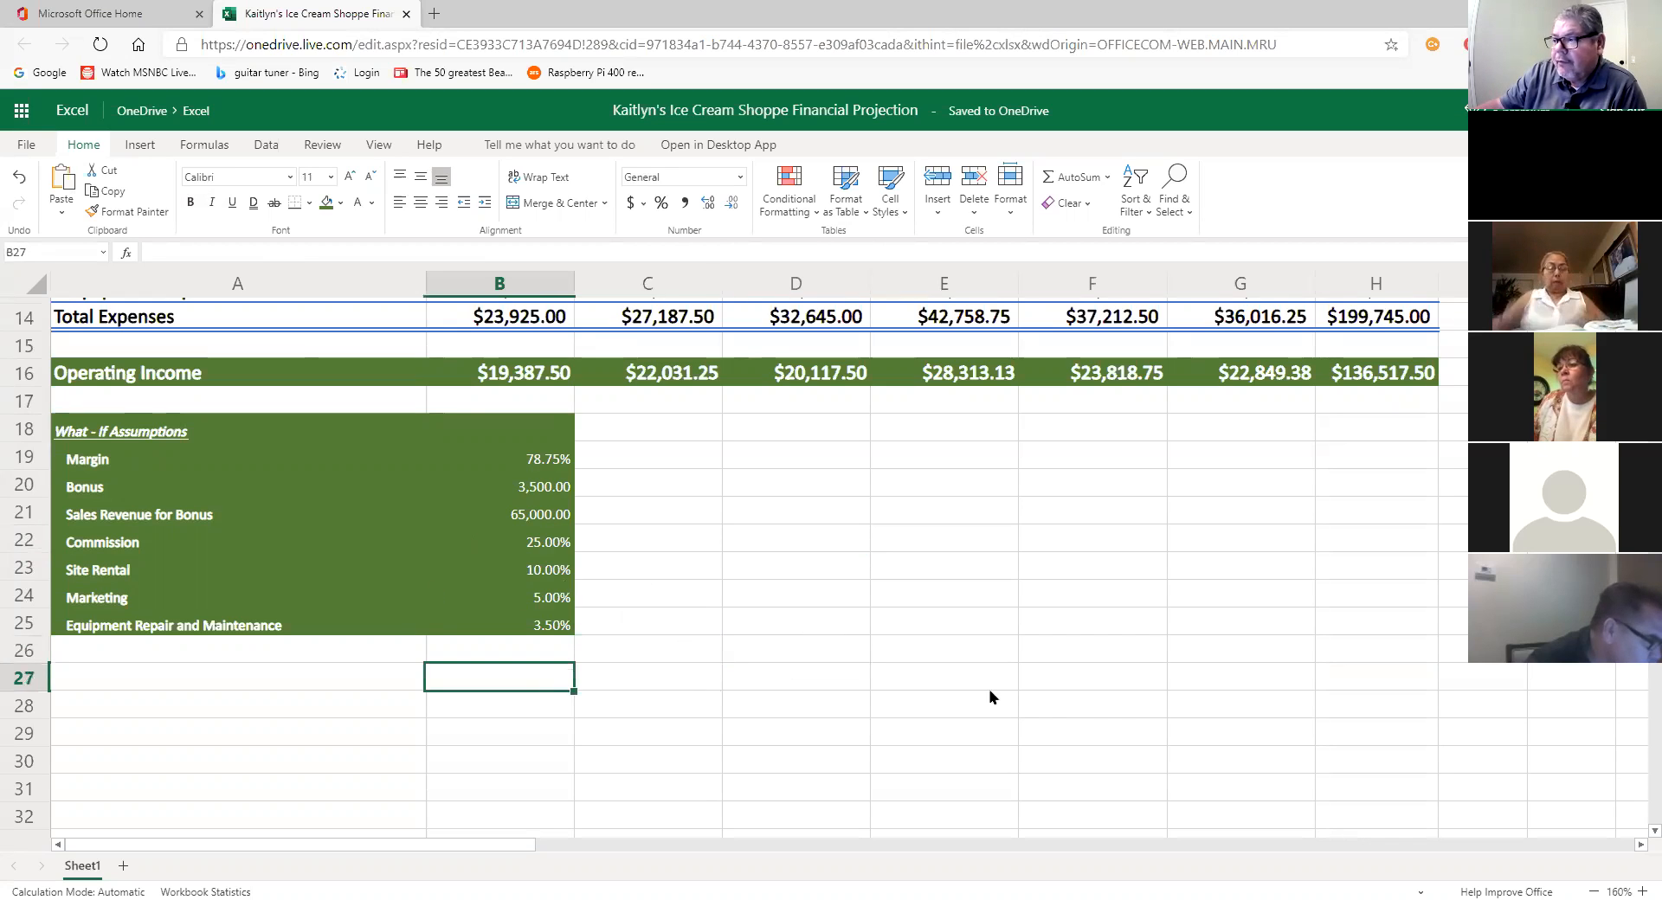
# Step: Zoom out five levels and back in two, then scroll up to the top of the projection
pyautogui.click(1595, 890)
pyautogui.click(1595, 890)
pyautogui.click(1594, 890)
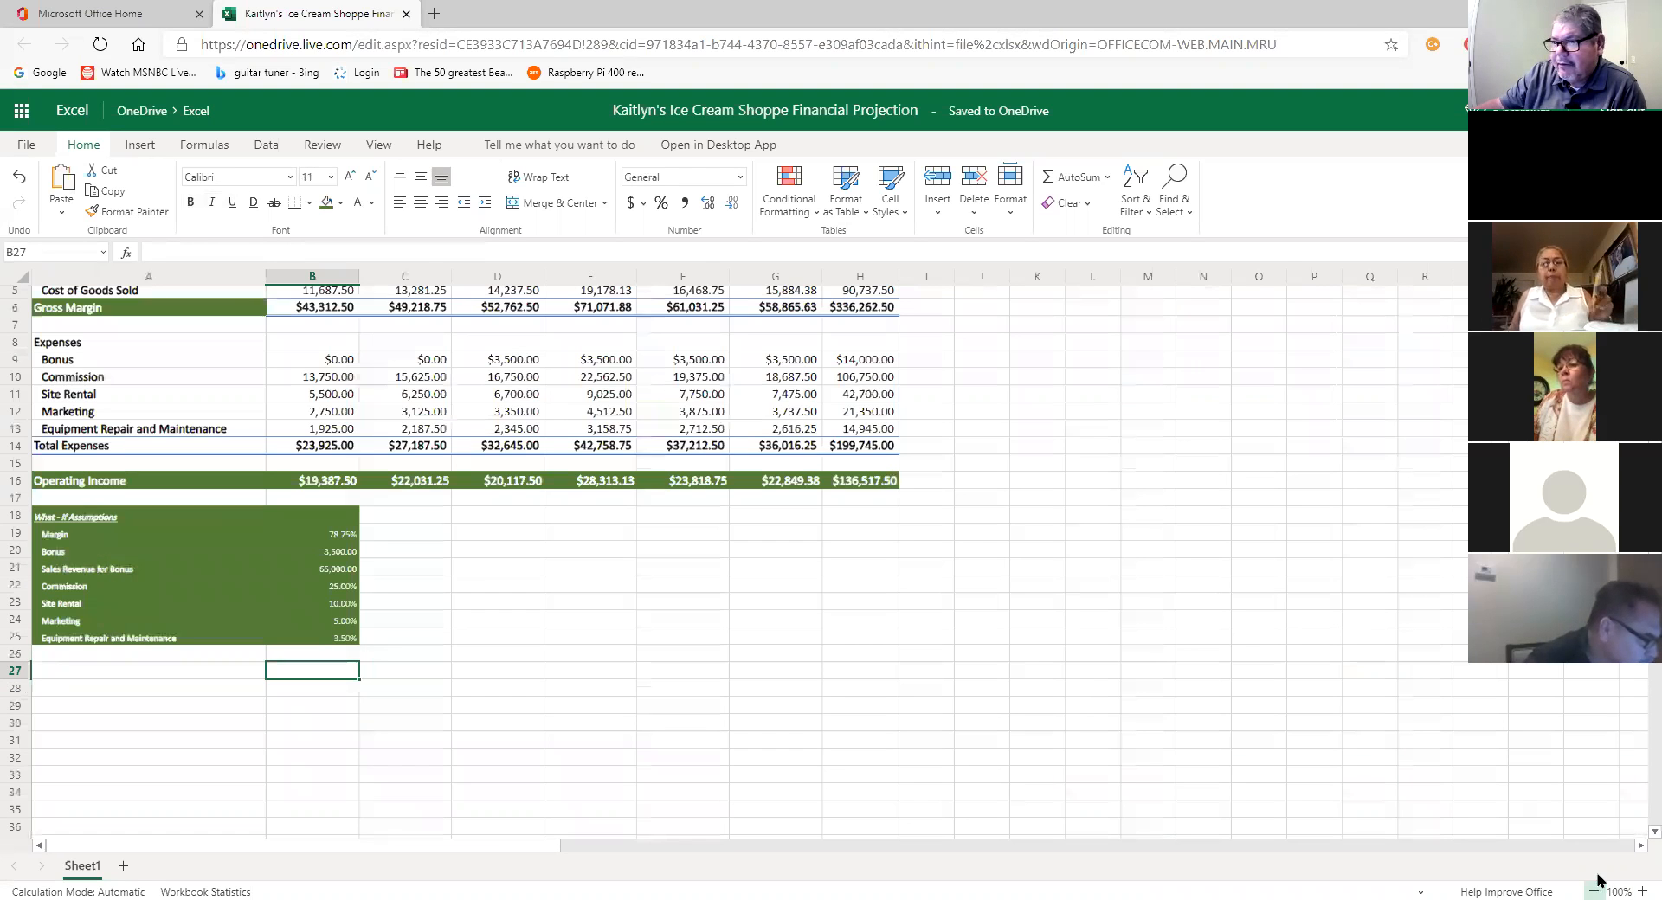
pyautogui.click(1594, 890)
pyautogui.click(1594, 889)
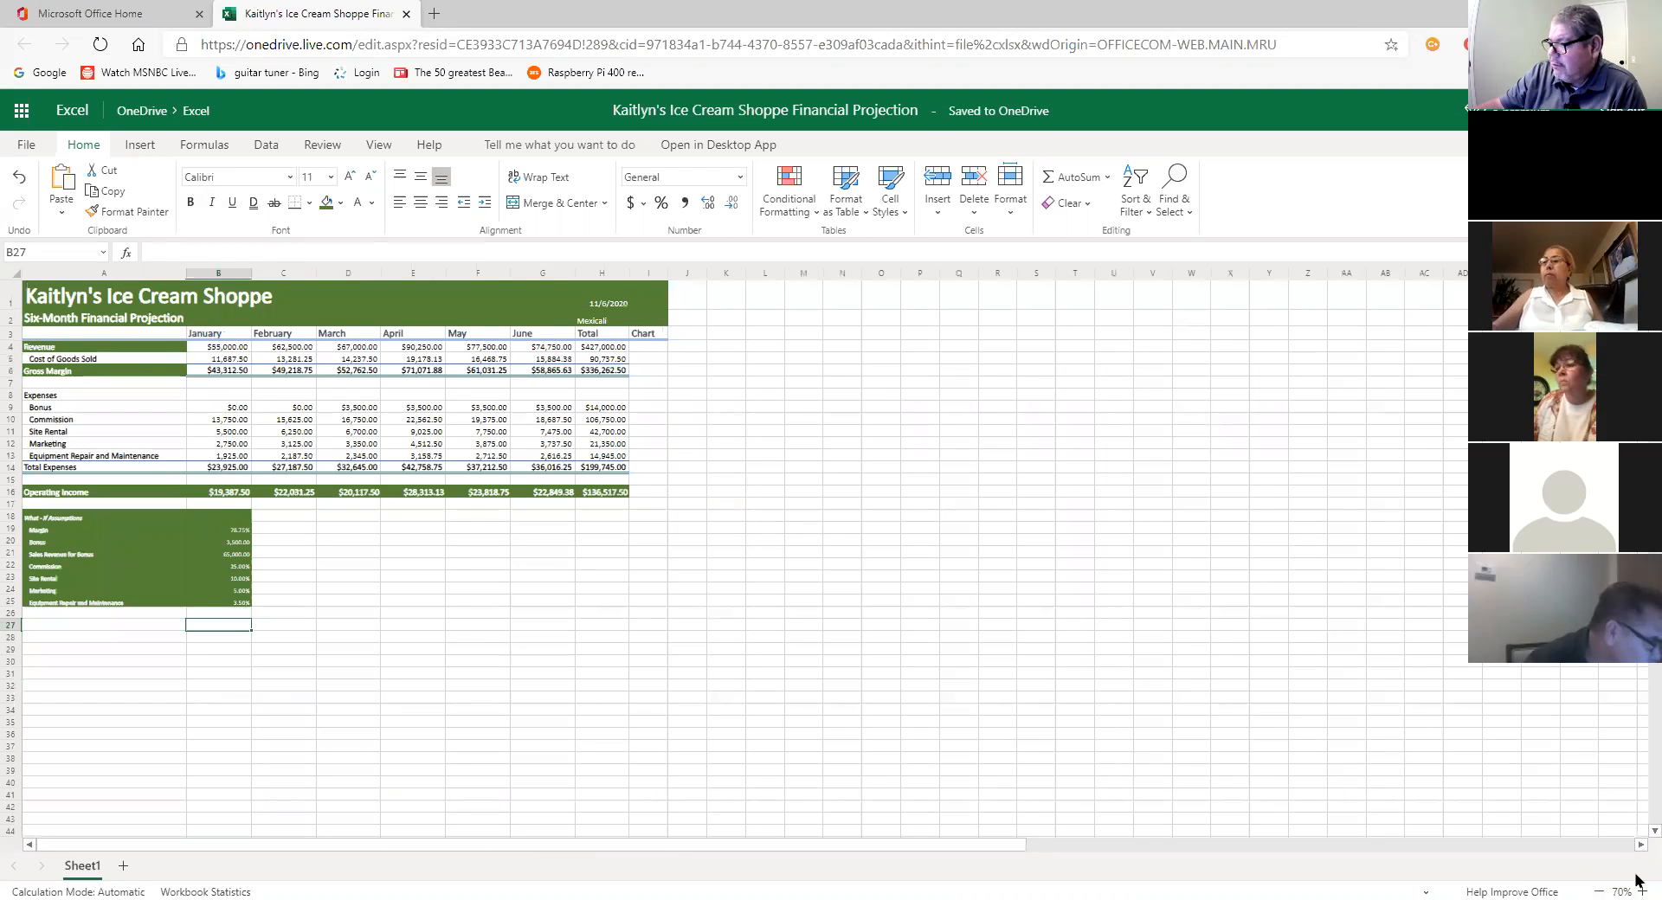
pyautogui.click(1641, 891)
pyautogui.click(1642, 892)
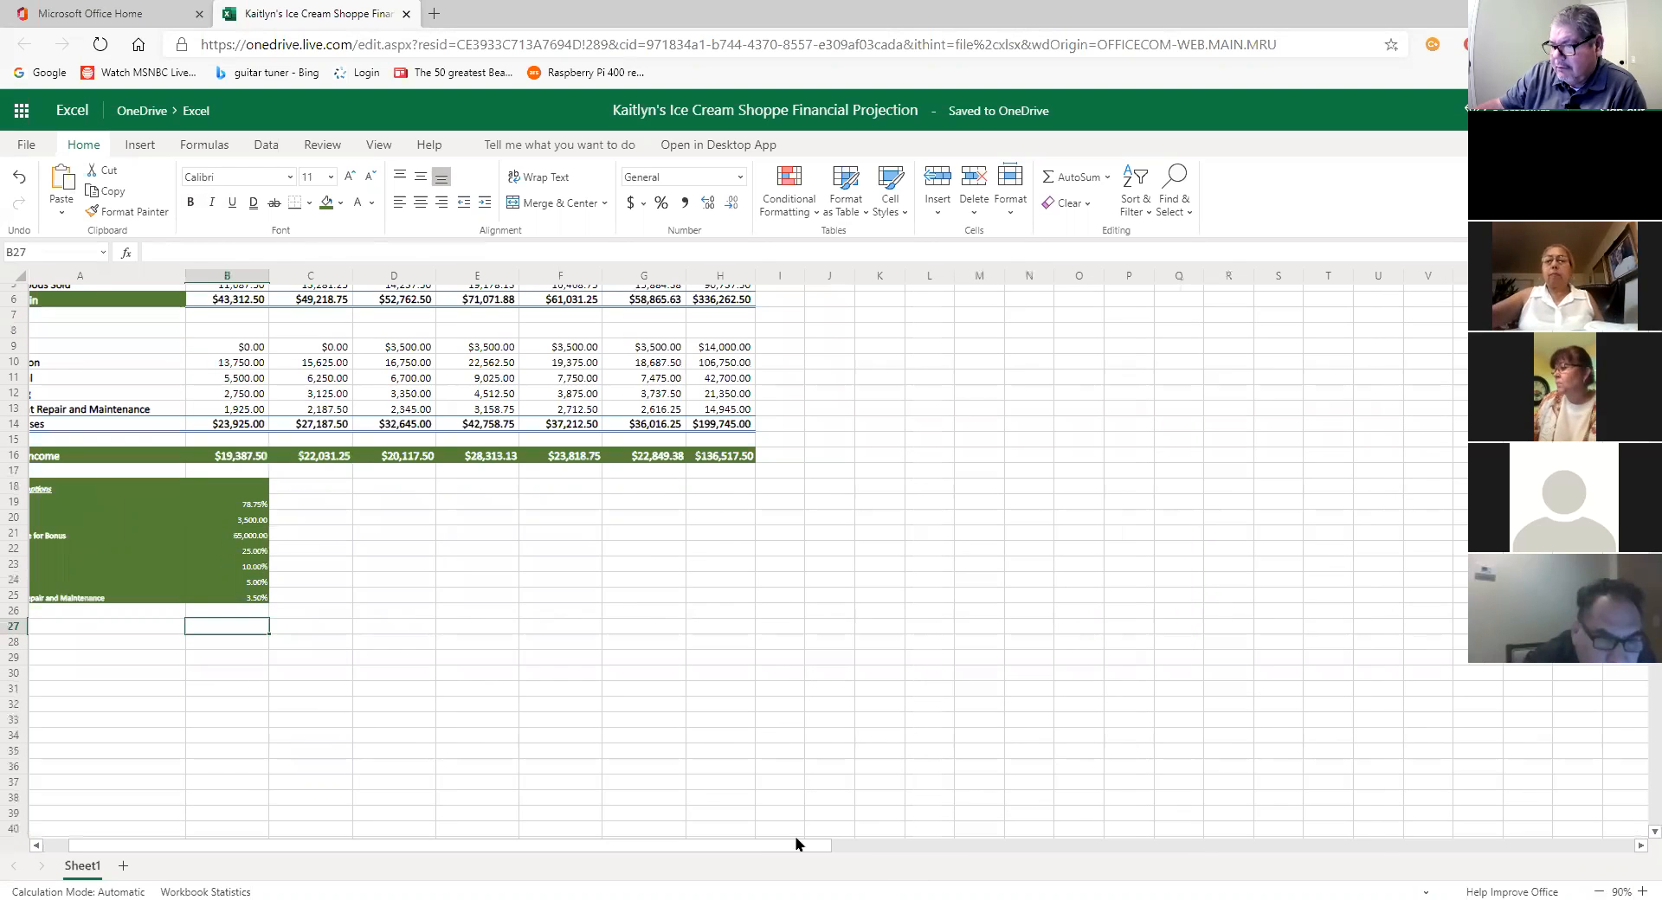
pyautogui.moveTo(793, 852); pyautogui.dragTo(569, 846)
pyautogui.scroll(2, 636, 683)
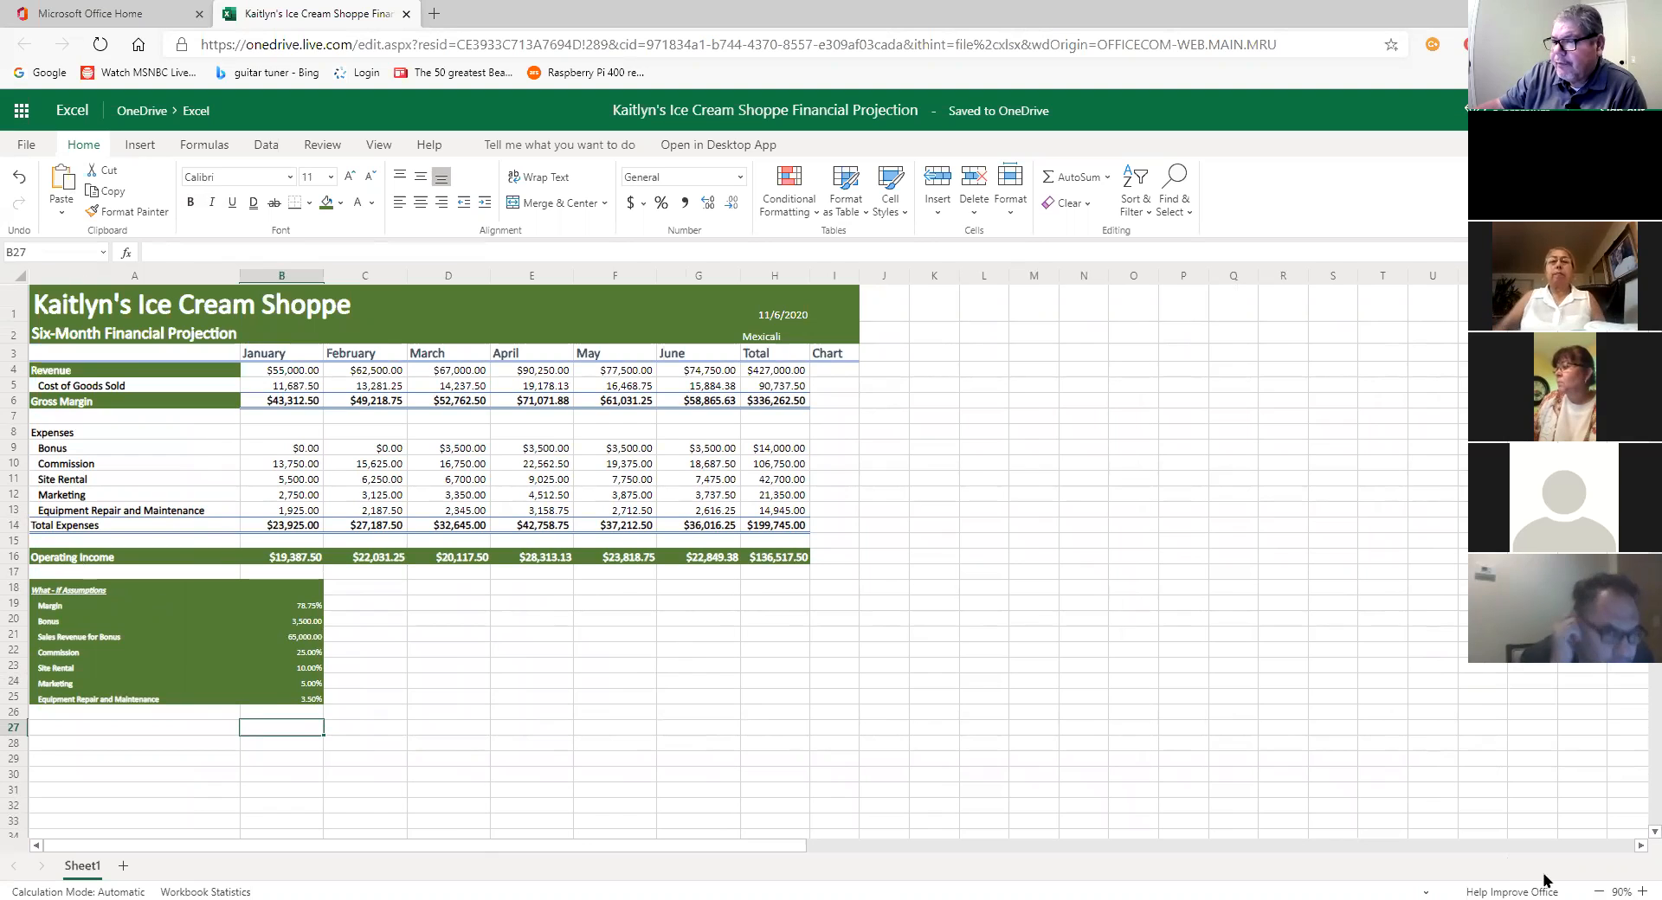
# Step: Zoom back in to 110%, click an empty cell beside the table, and add a blank Sheet2
pyautogui.click(1638, 885)
pyautogui.click(1638, 884)
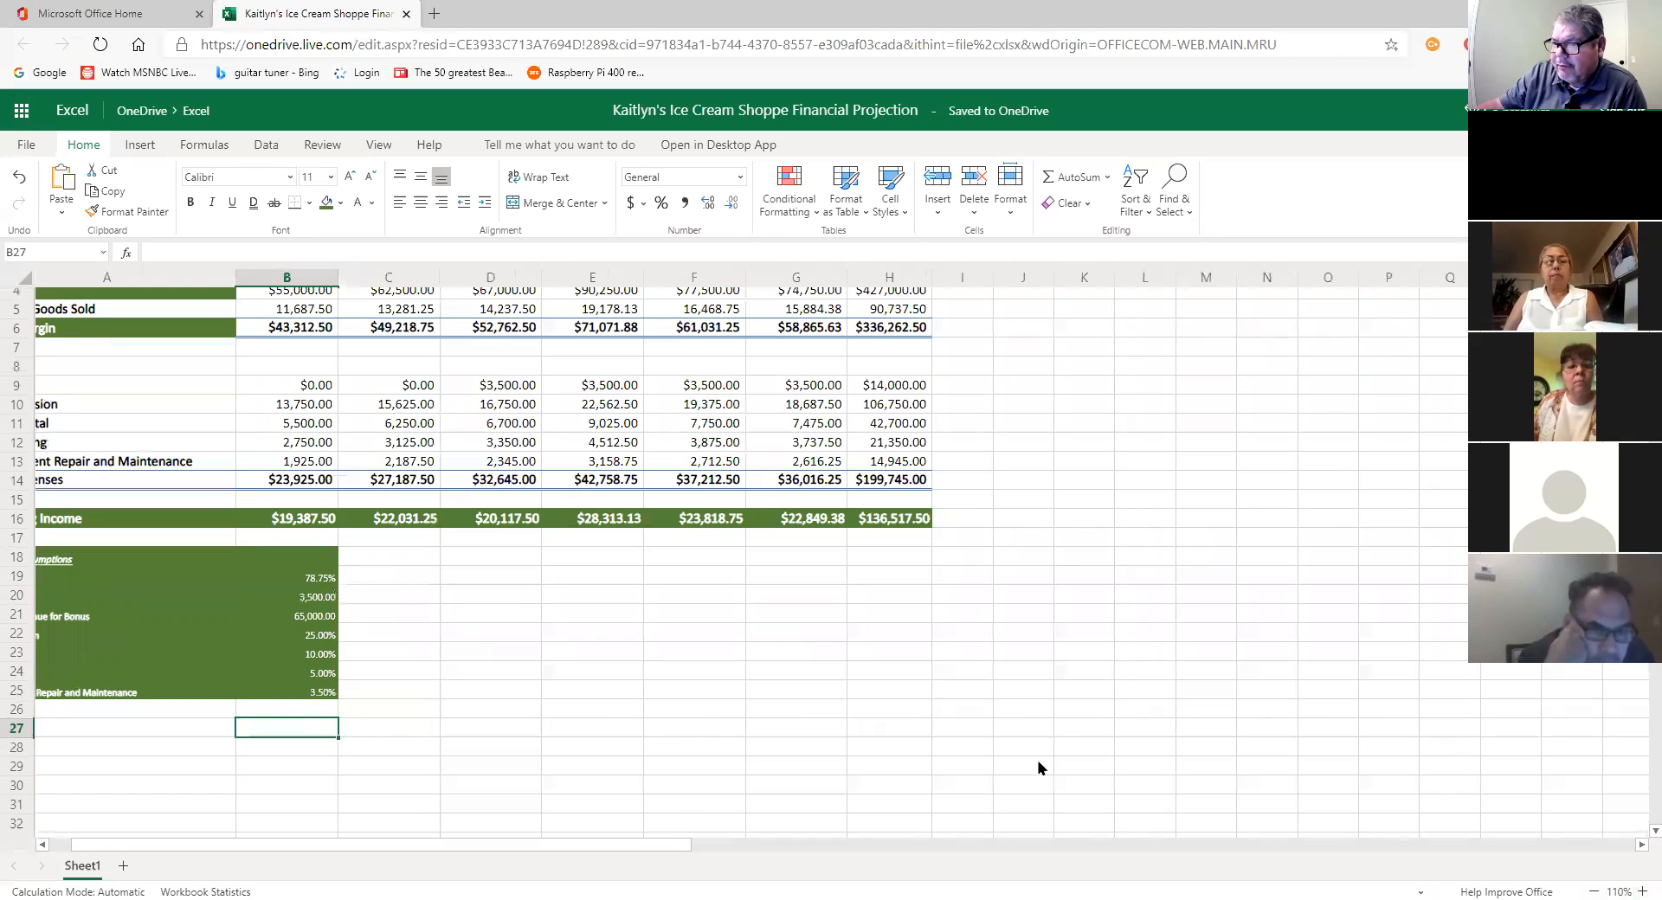
pyautogui.scroll(2, 839, 781)
pyautogui.click(838, 781)
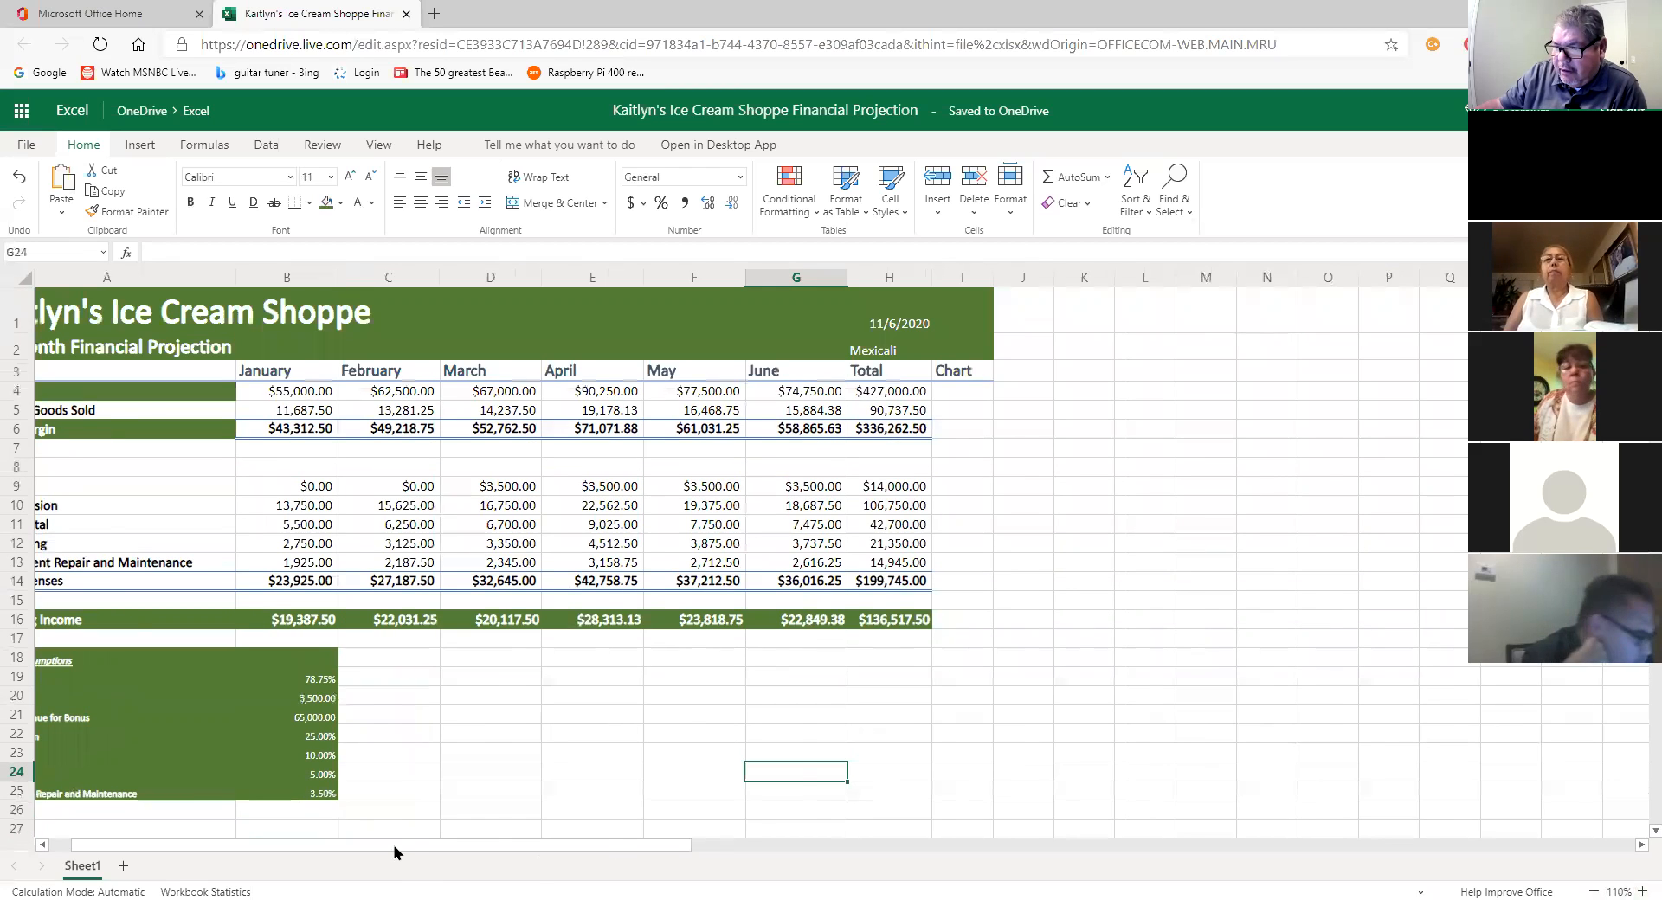
pyautogui.moveTo(378, 846); pyautogui.dragTo(238, 837)
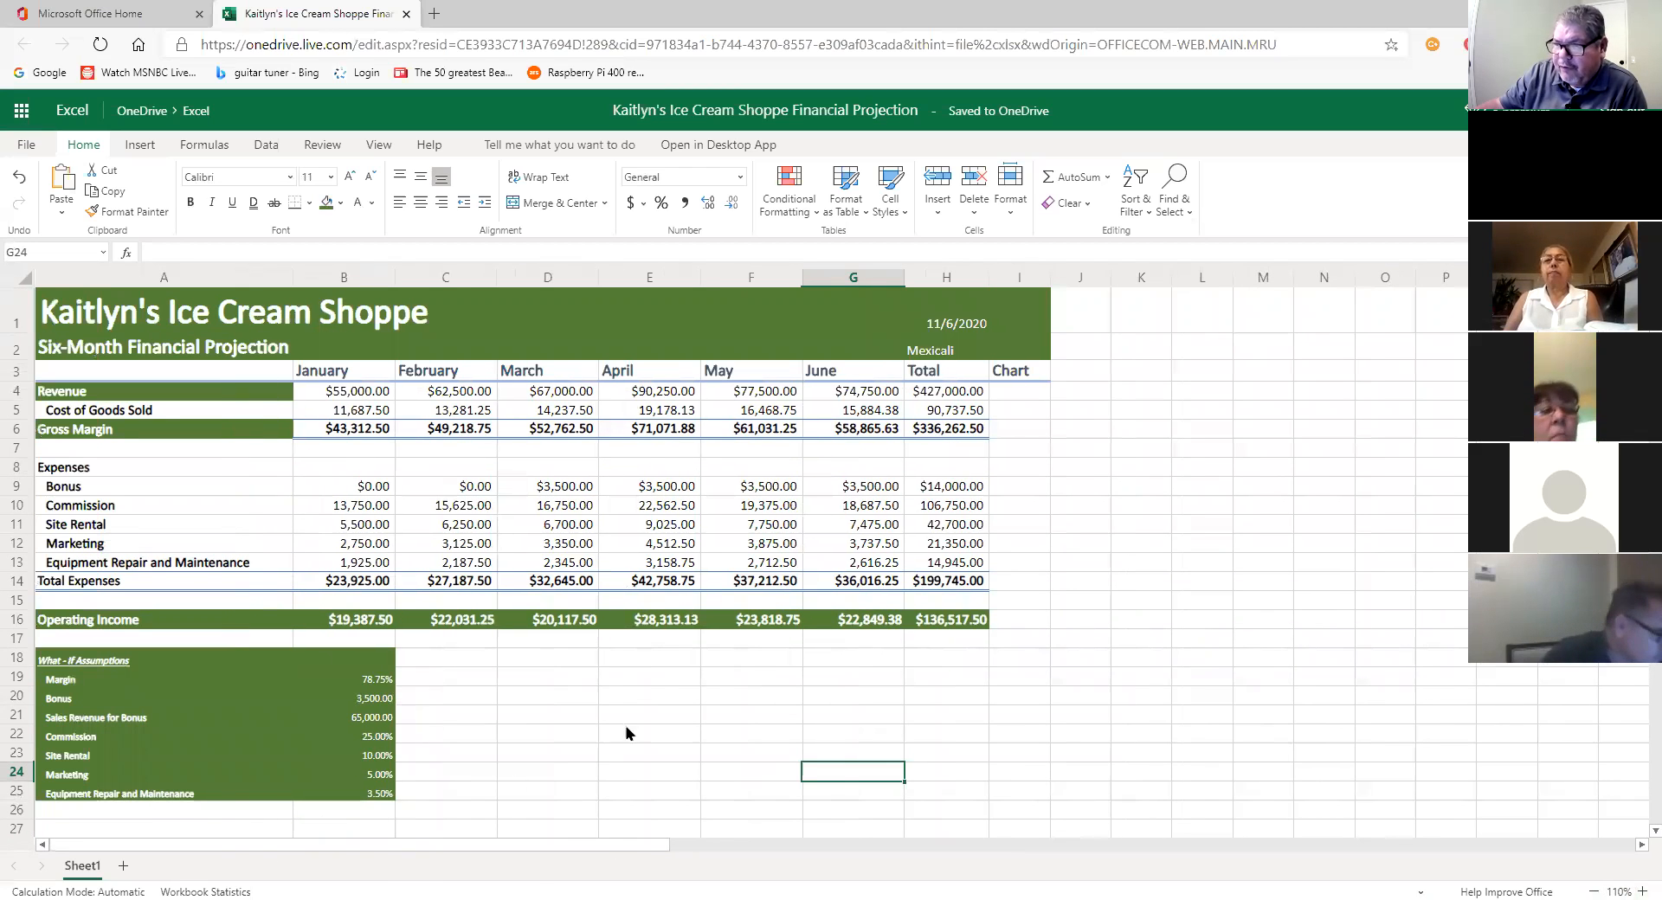
pyautogui.click(1120, 717)
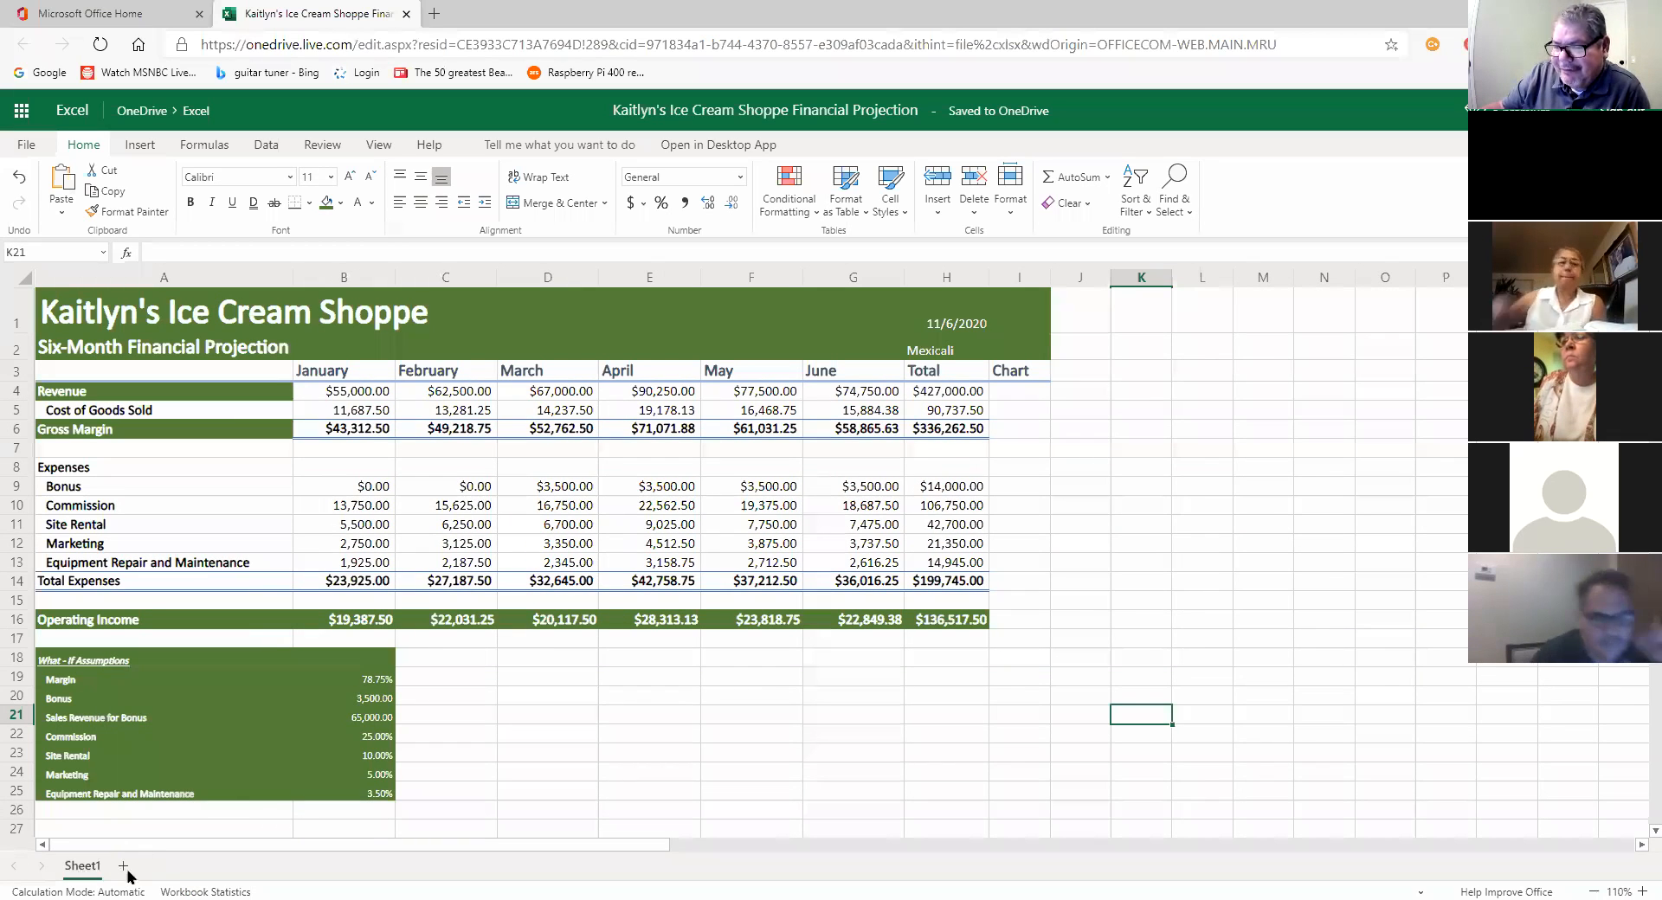
pyautogui.click(123, 866)
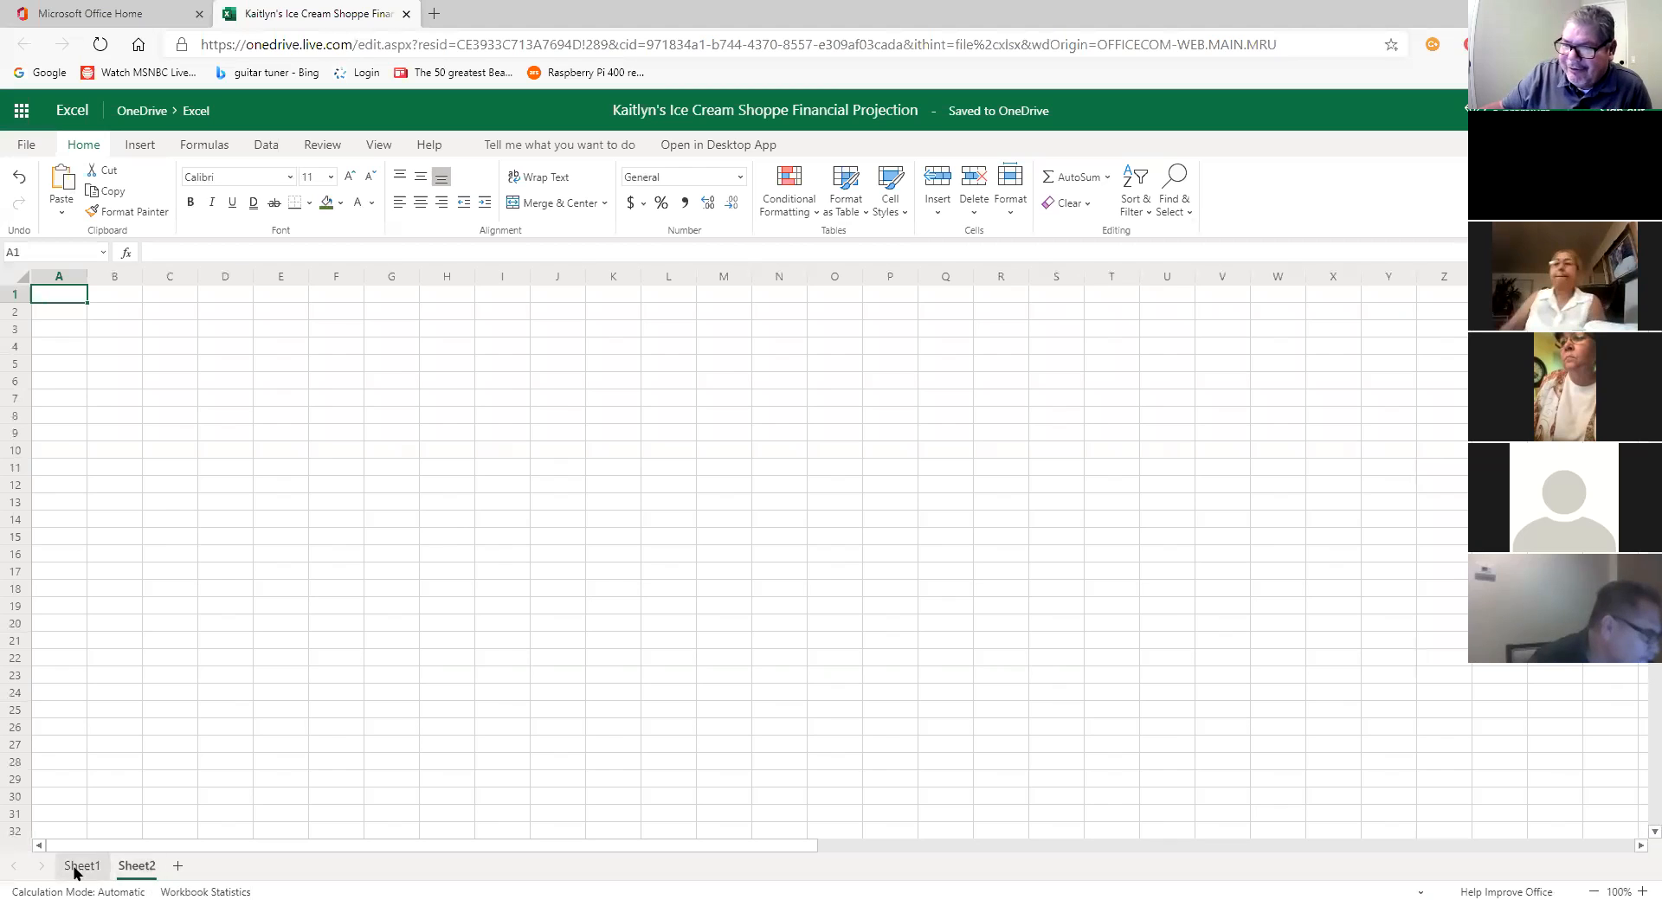
# Step: Return to Sheet1 and select the January through June month headings of the projection
pyautogui.click(80, 865)
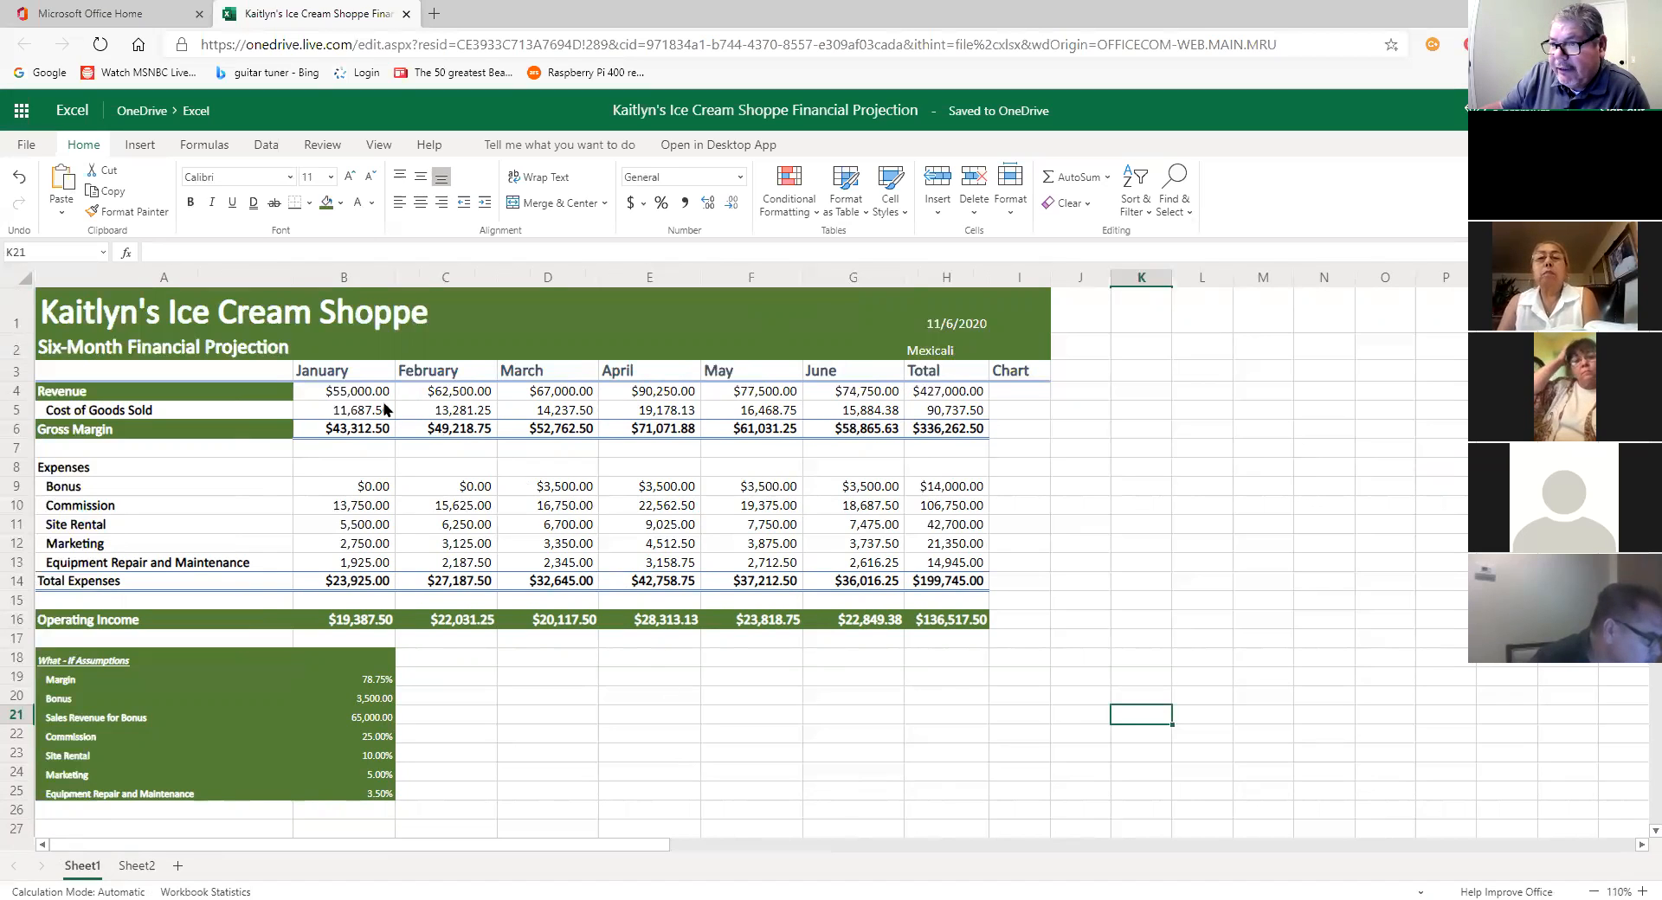
pyautogui.moveTo(346, 370); pyautogui.dragTo(844, 370)
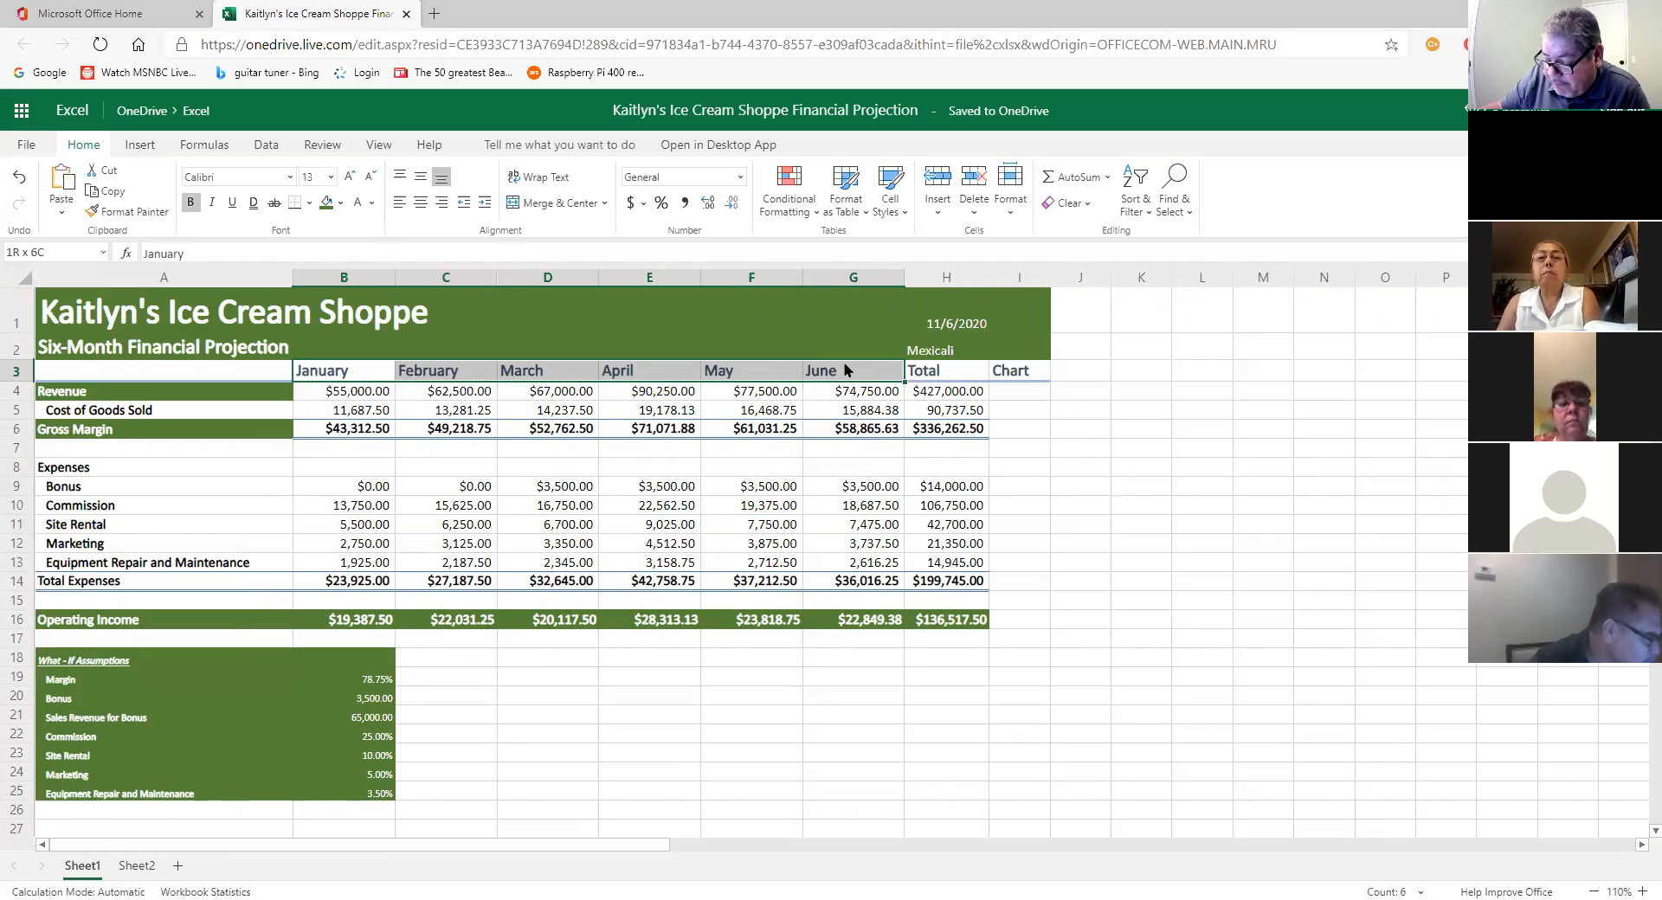
pyautogui.moveTo(845, 371)
pyautogui.mouseDown()
pyautogui.moveTo(849, 419)
pyautogui.moveTo(857, 381)
pyautogui.mouseUp()
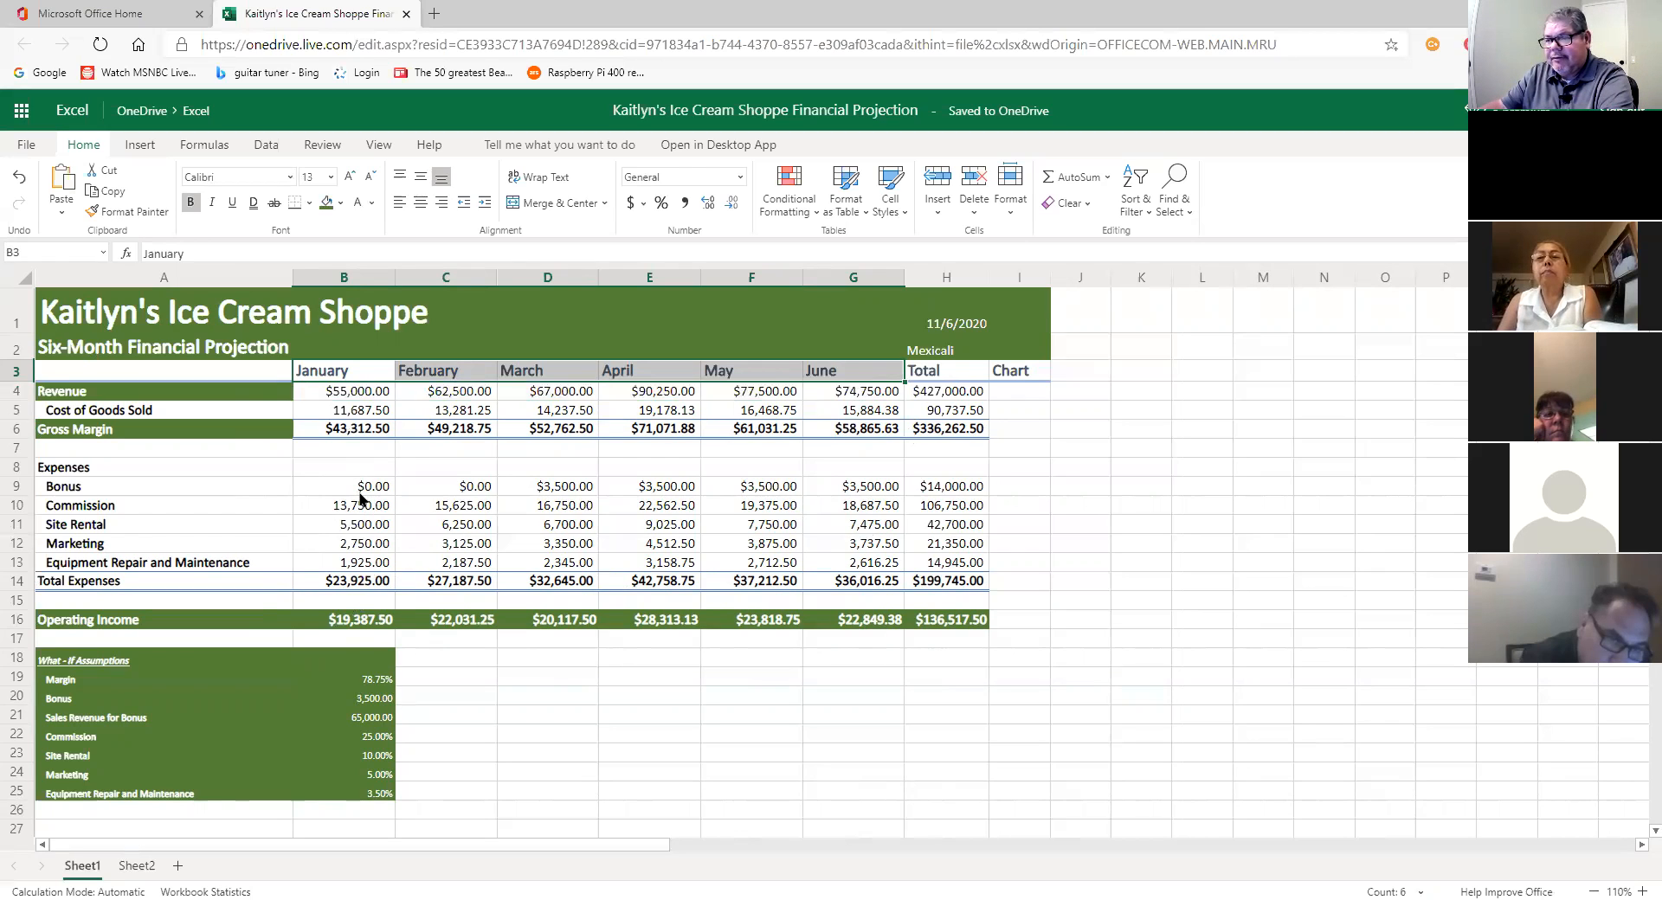
pyautogui.click(368, 488)
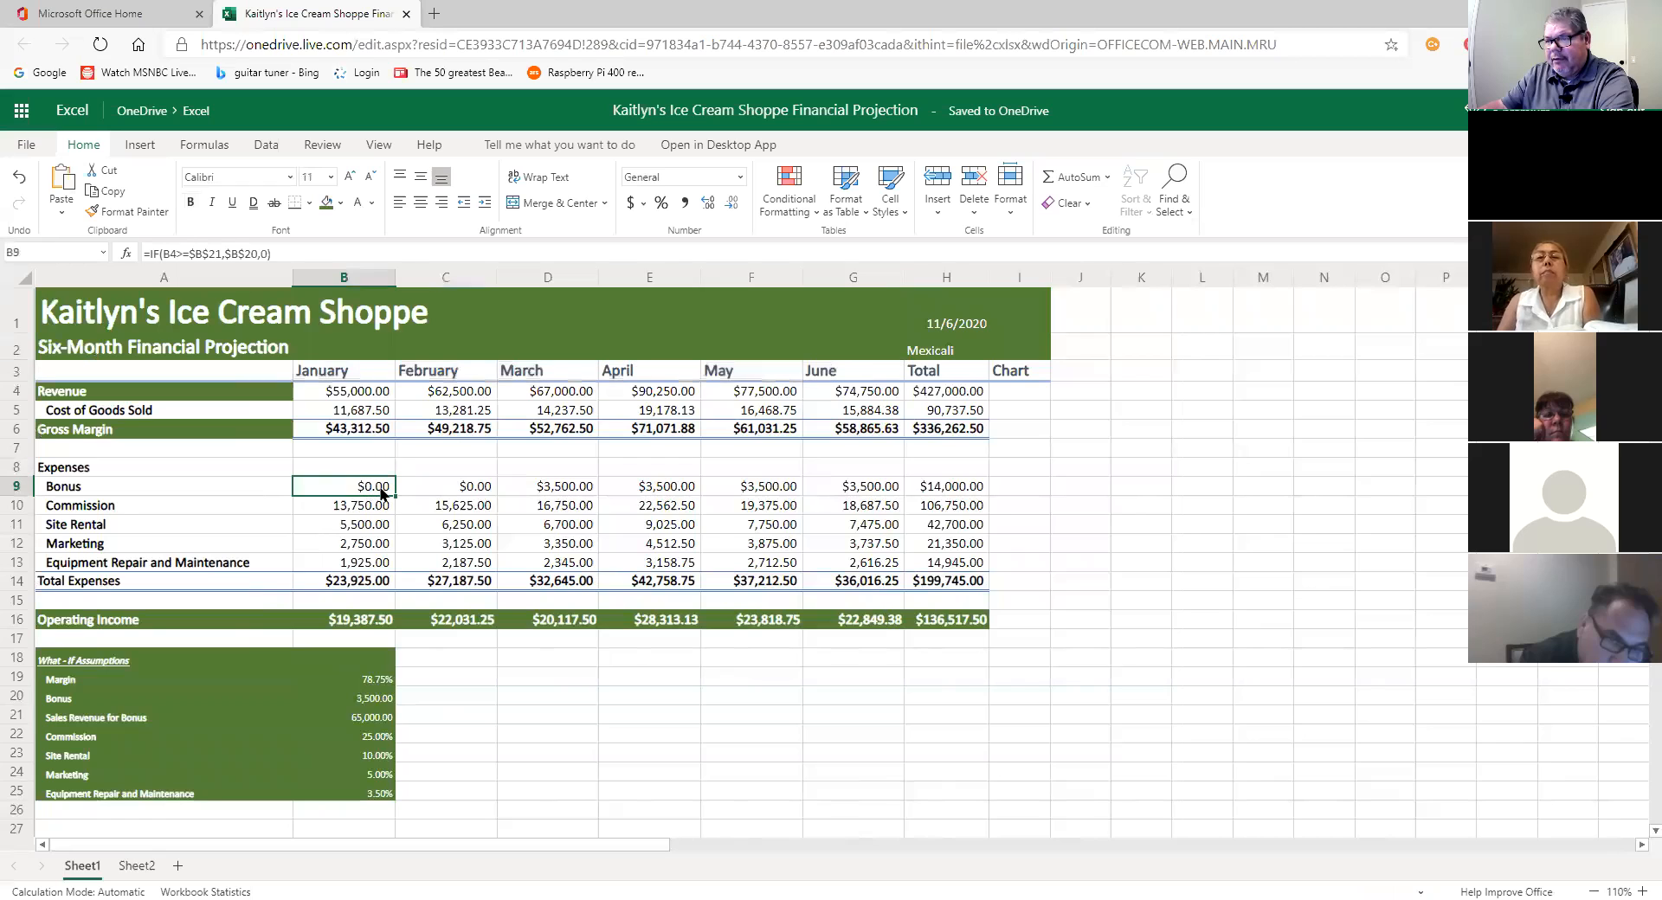
pyautogui.moveTo(333, 371); pyautogui.dragTo(866, 373)
pyautogui.moveTo(349, 489); pyautogui.dragTo(949, 572)
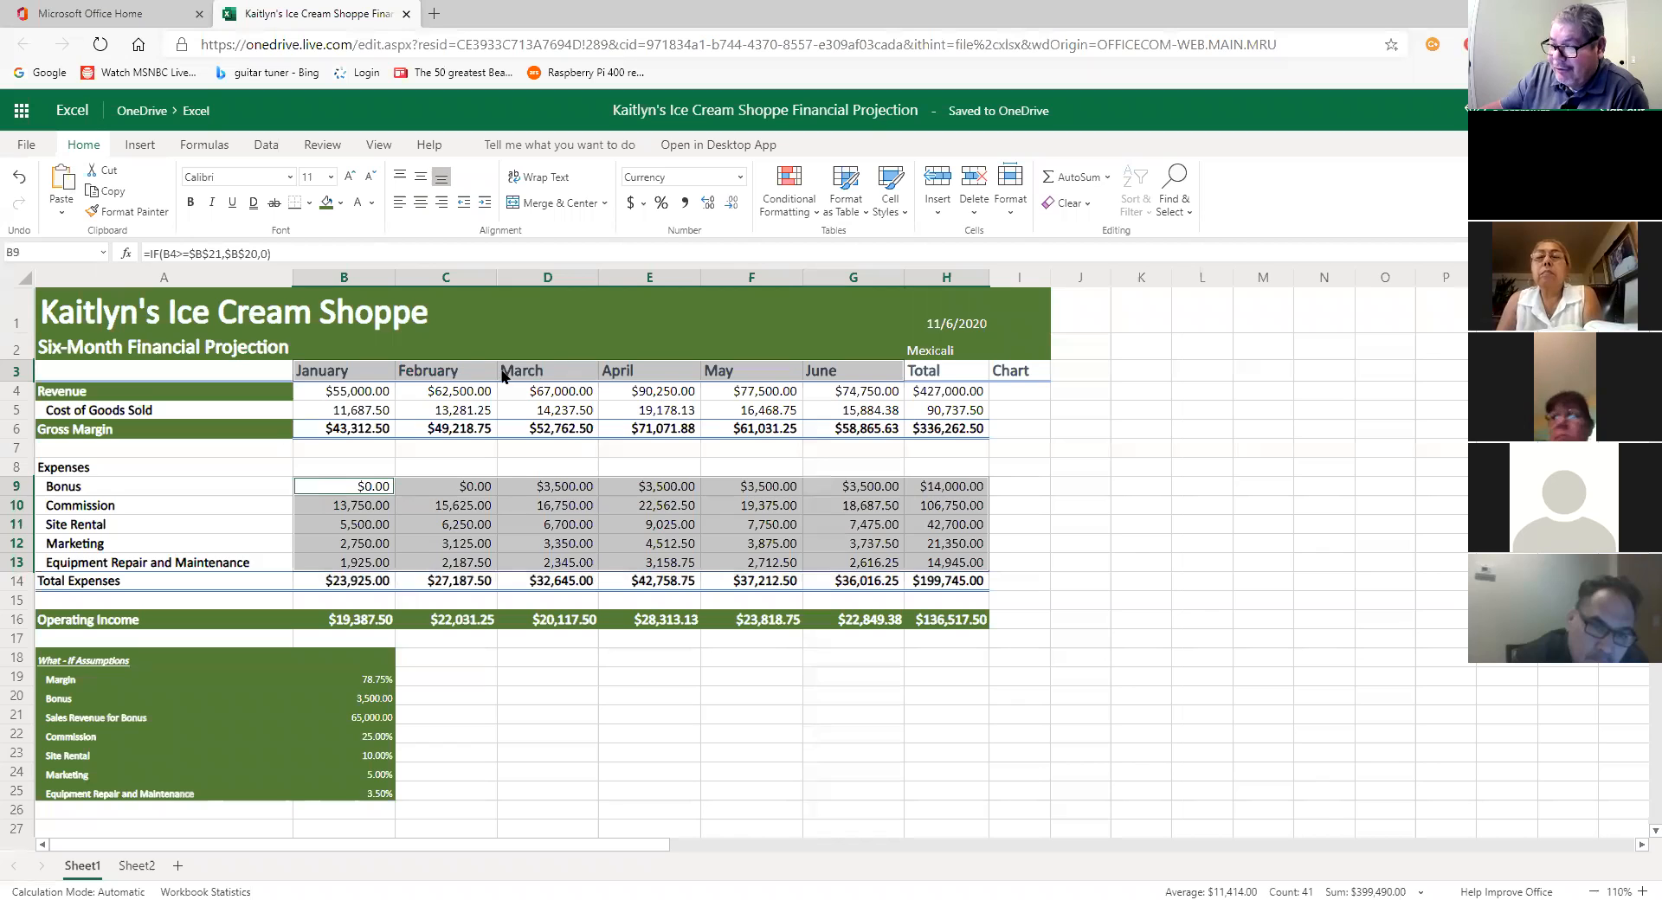
pyautogui.click(628, 375)
pyautogui.moveTo(330, 376); pyautogui.dragTo(874, 374)
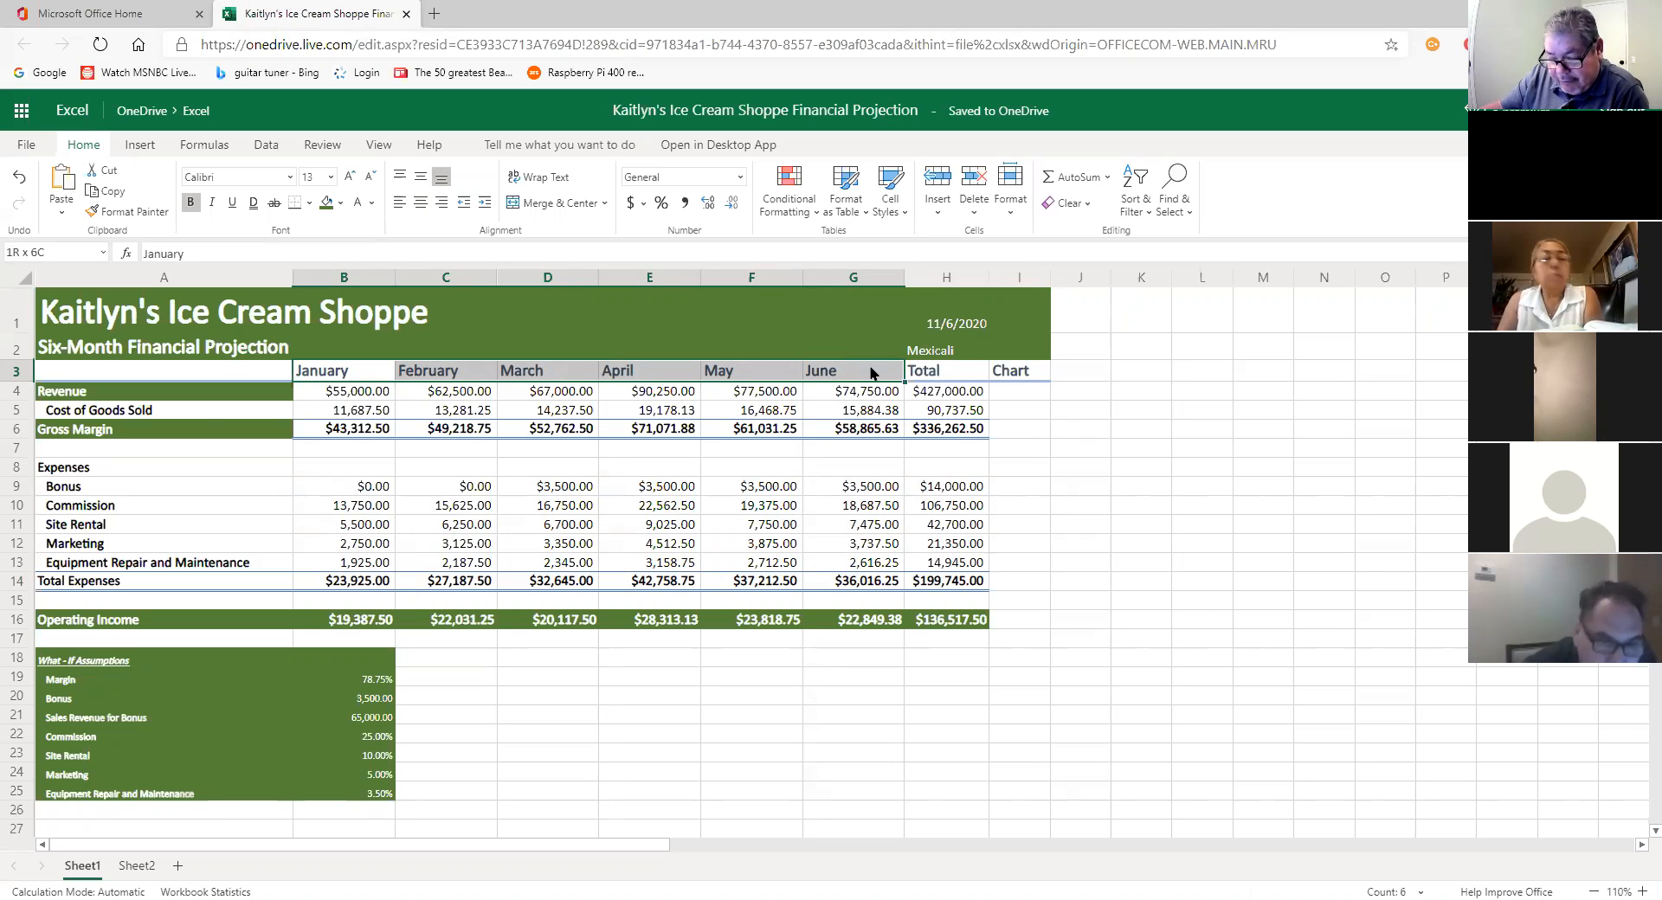
pyautogui.click(102, 433)
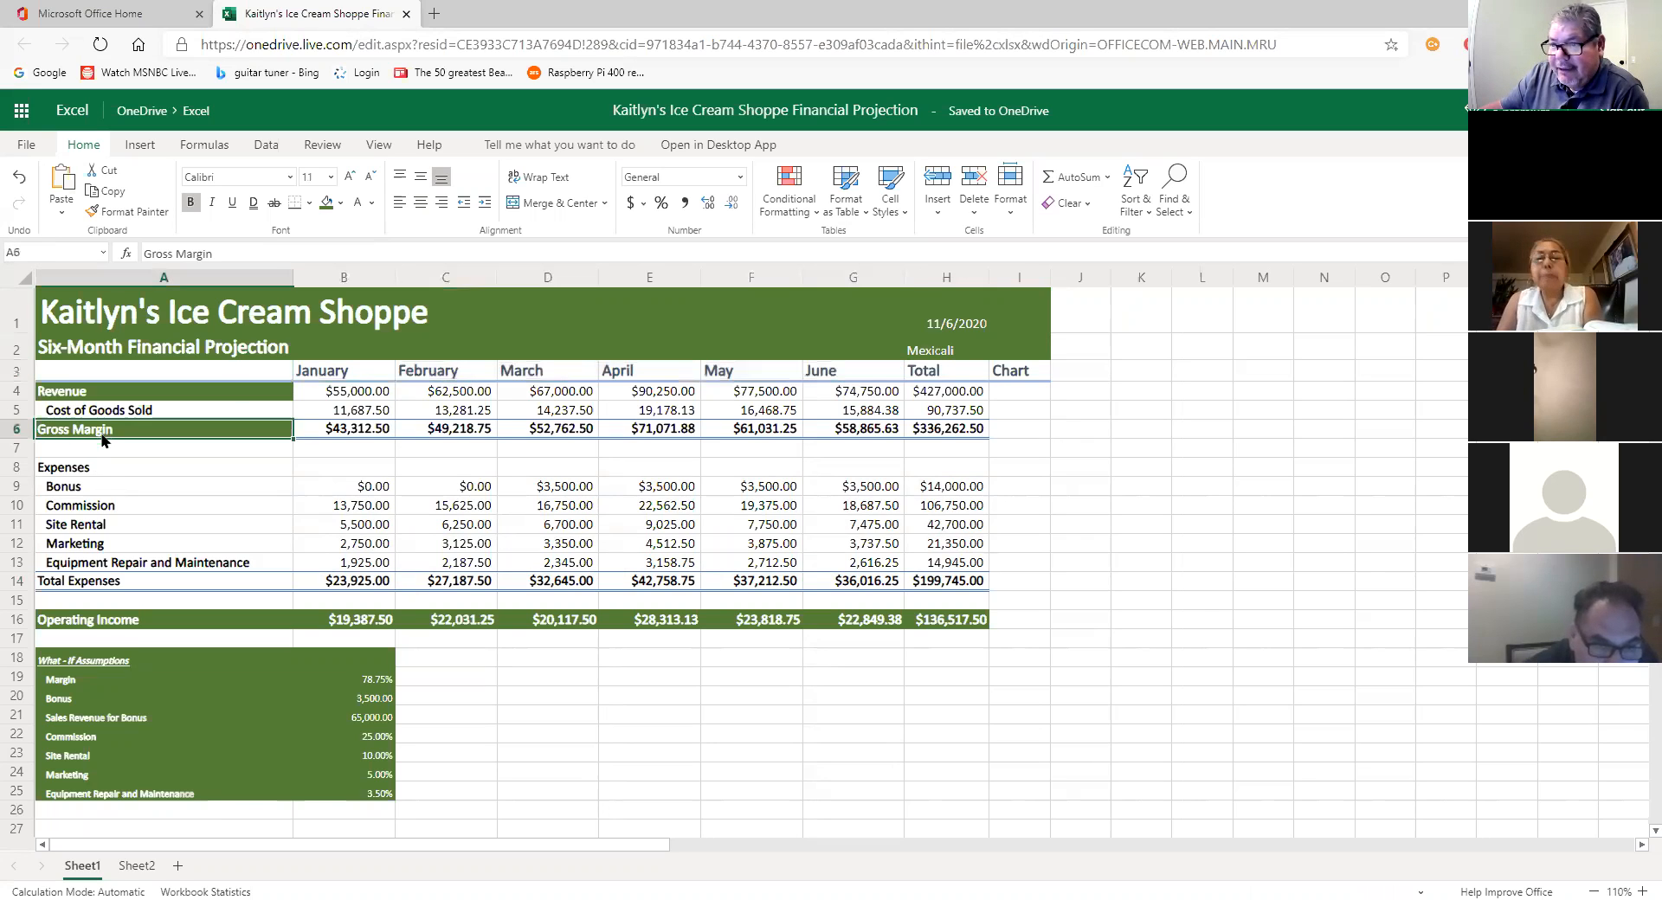
pyautogui.click(83, 376)
pyautogui.moveTo(234, 375); pyautogui.dragTo(965, 378)
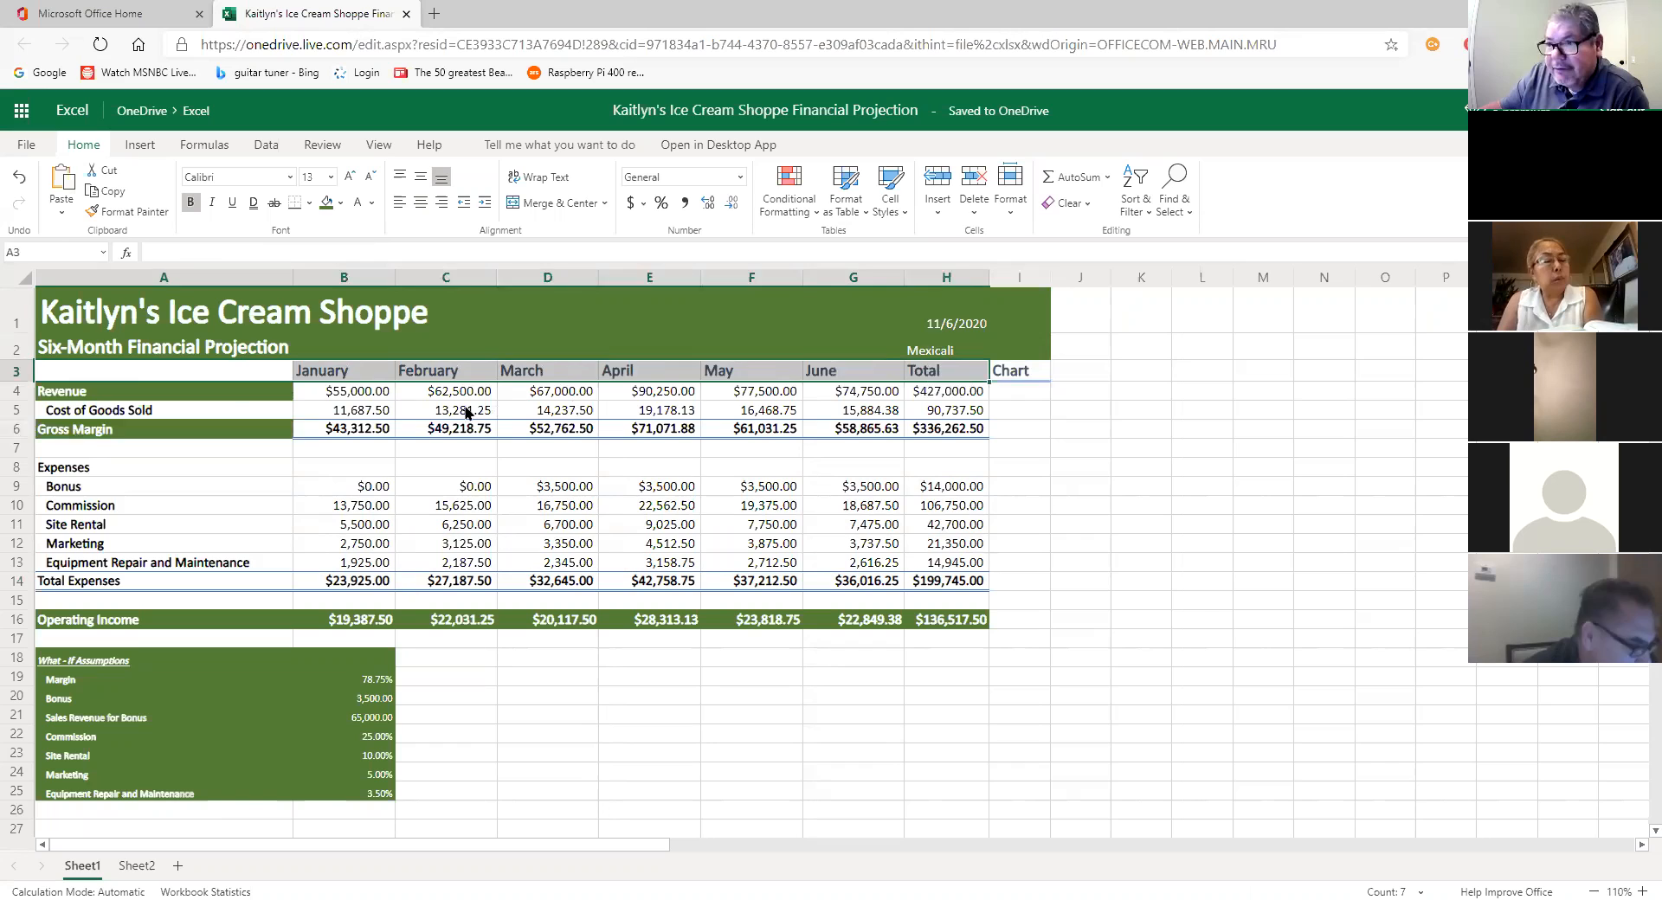
pyautogui.click(322, 374)
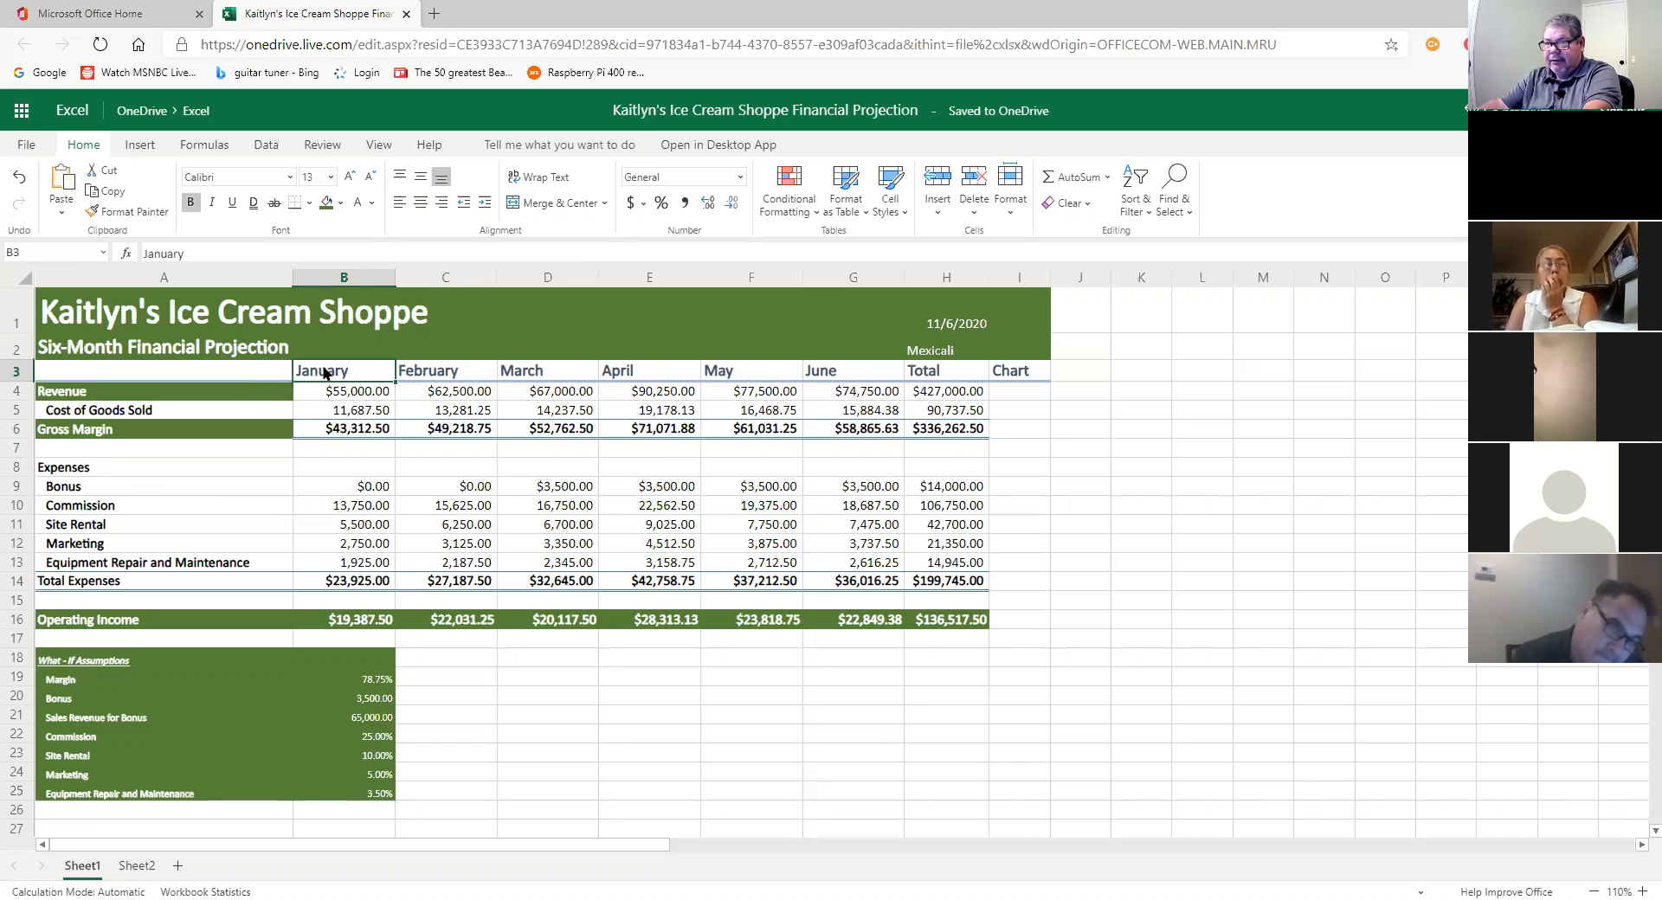
pyautogui.moveTo(220, 376); pyautogui.dragTo(897, 382)
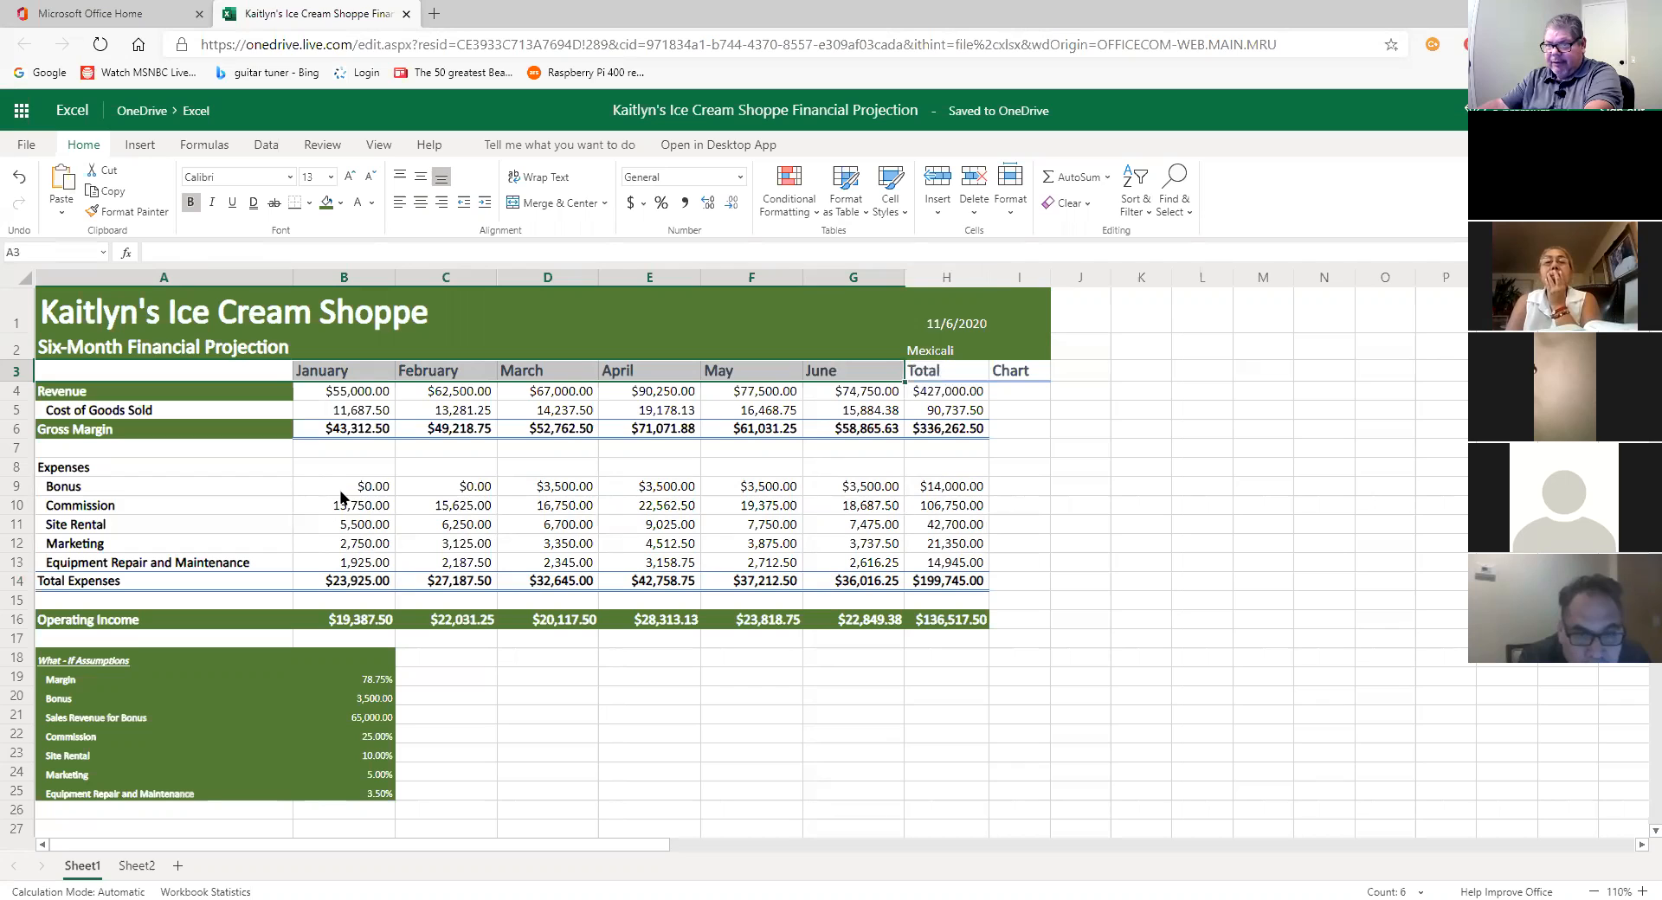
pyautogui.moveTo(362, 489)
pyautogui.mouseDown()
pyautogui.moveTo(442, 543)
pyautogui.moveTo(364, 492)
pyautogui.mouseUp()
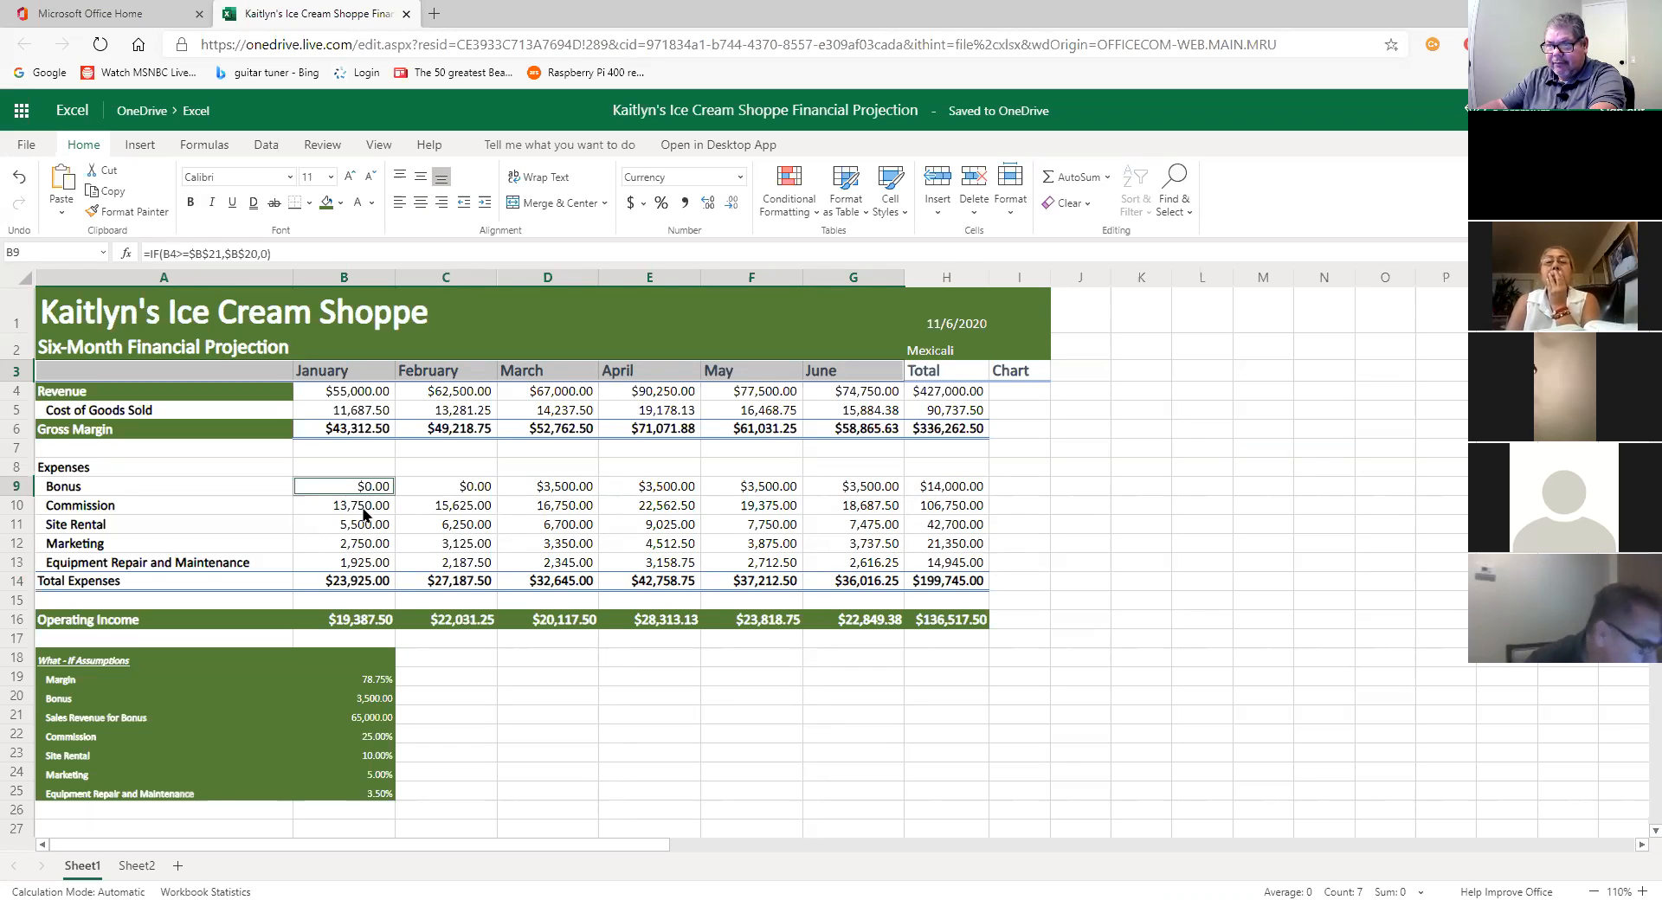
pyautogui.keyDown('ctrl'); pyautogui.click(362, 509); pyautogui.keyUp('ctrl')
pyautogui.keyDown('ctrl'); pyautogui.click(368, 494); pyautogui.keyUp('ctrl')
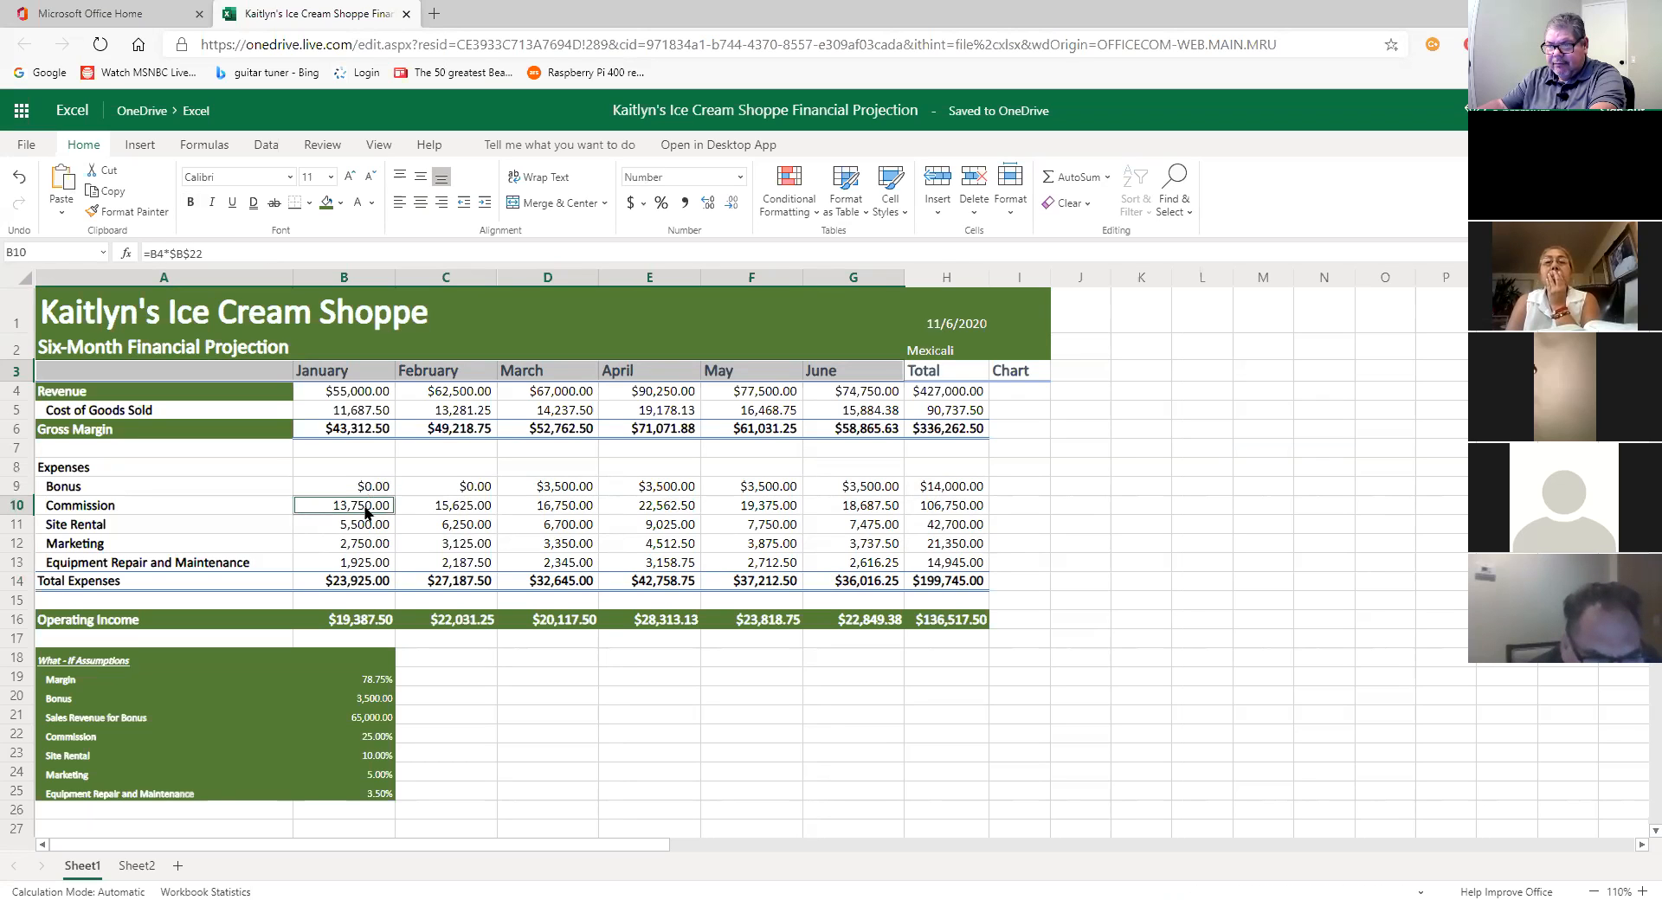
pyautogui.moveTo(368, 510); pyautogui.dragTo(967, 561)
pyautogui.moveTo(338, 513); pyautogui.dragTo(964, 564)
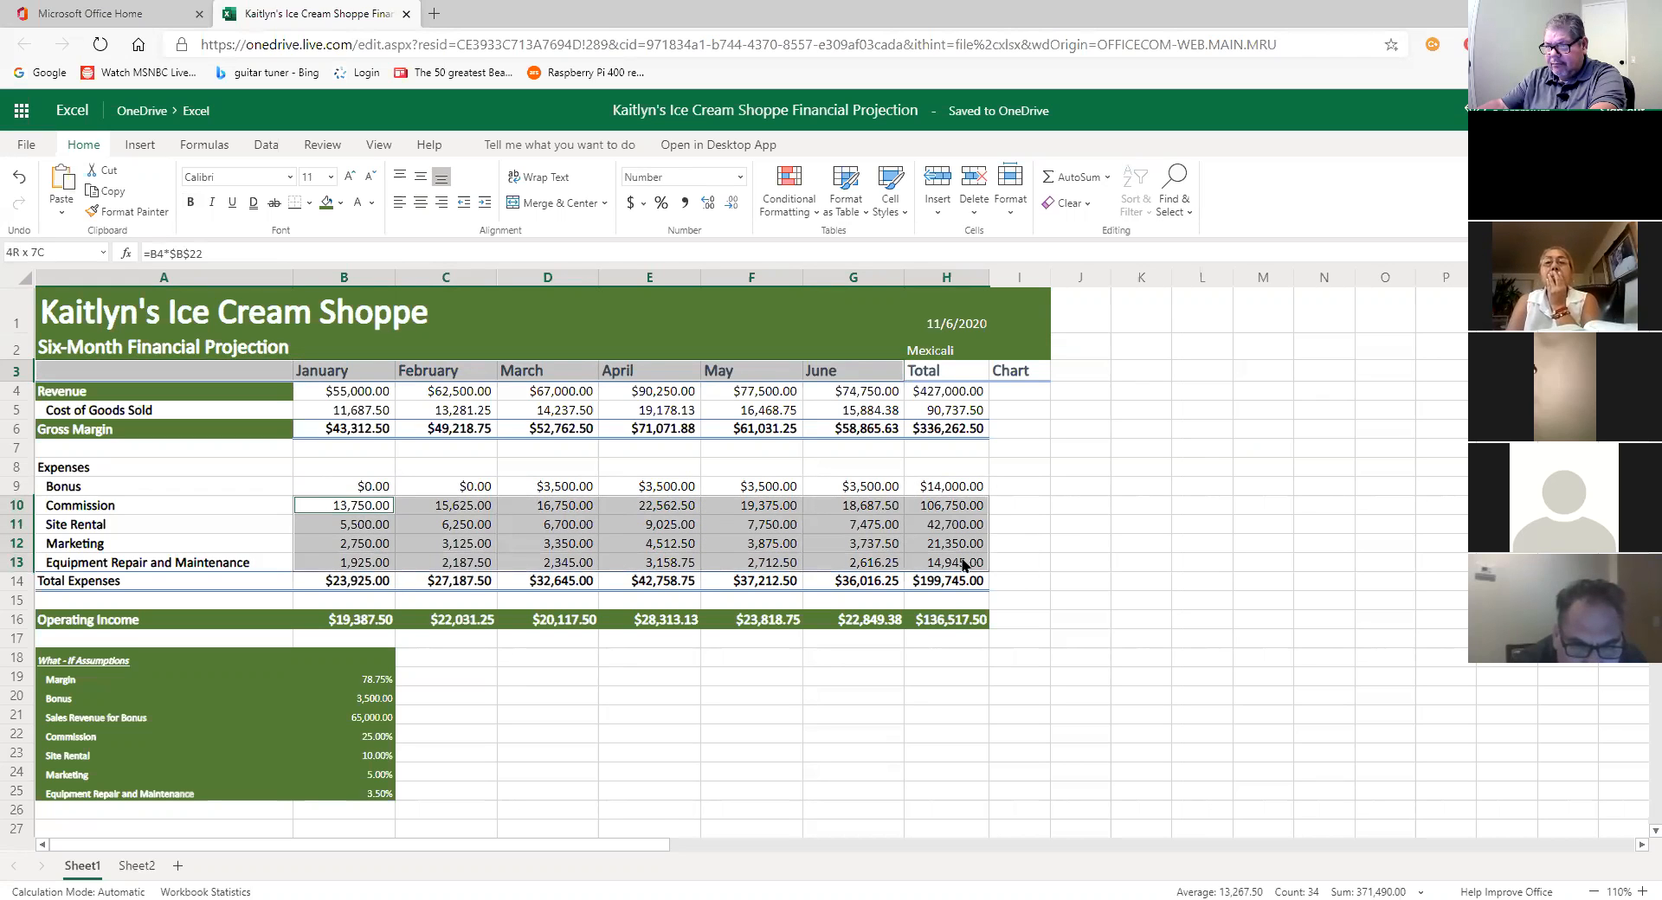
pyautogui.moveTo(920, 564); pyautogui.dragTo(887, 564)
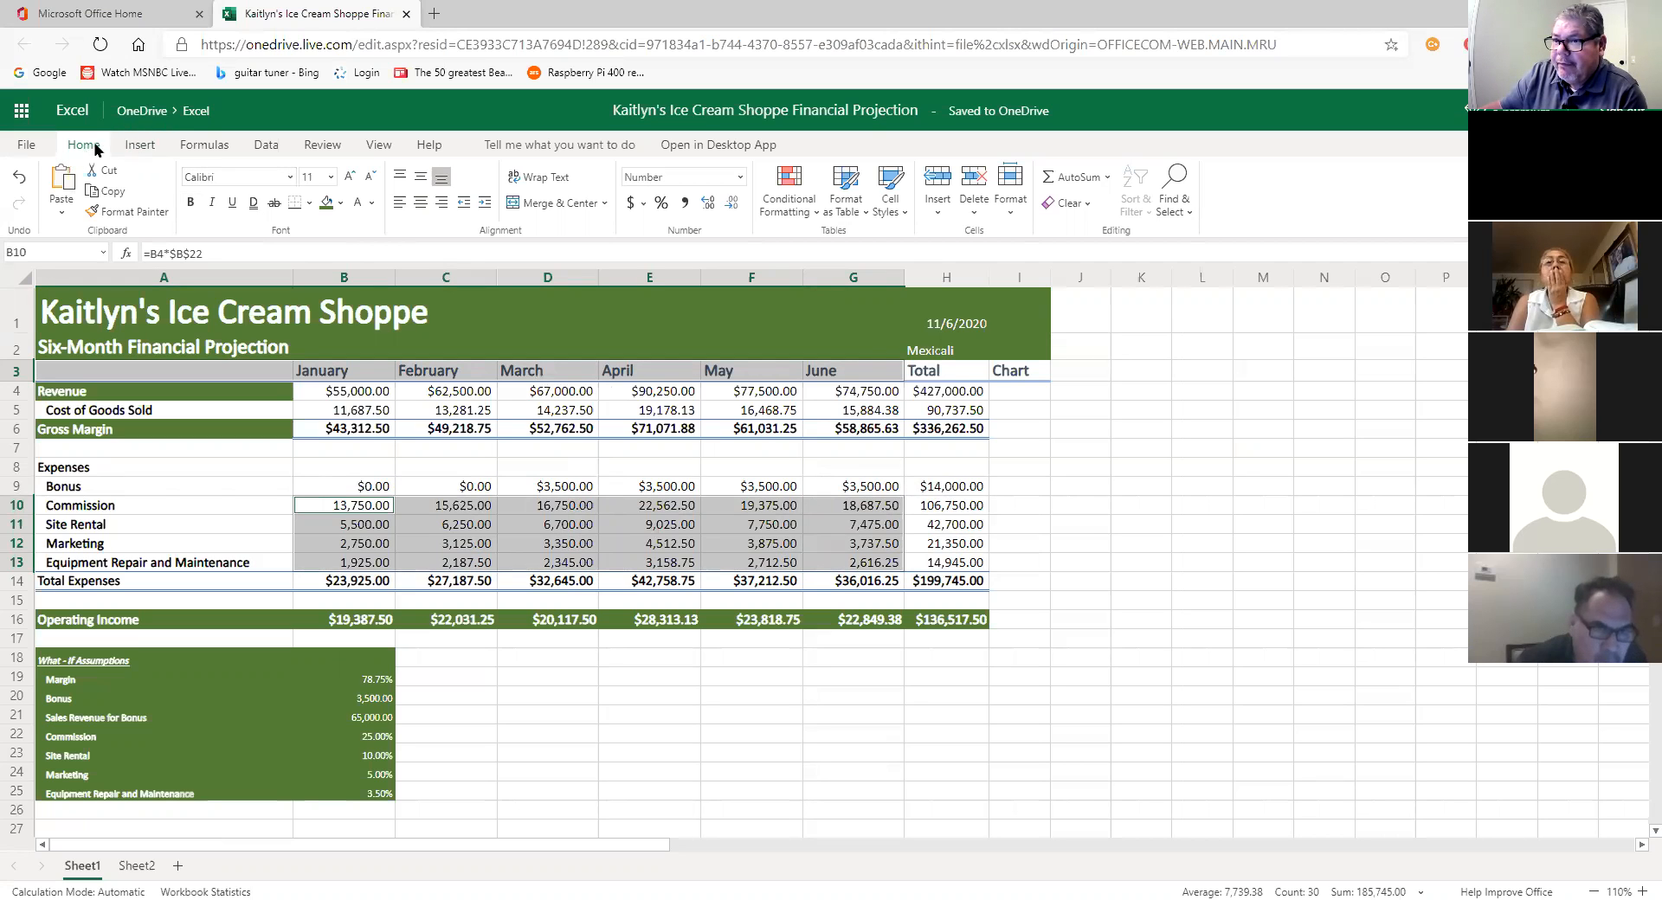
pyautogui.click(111, 191)
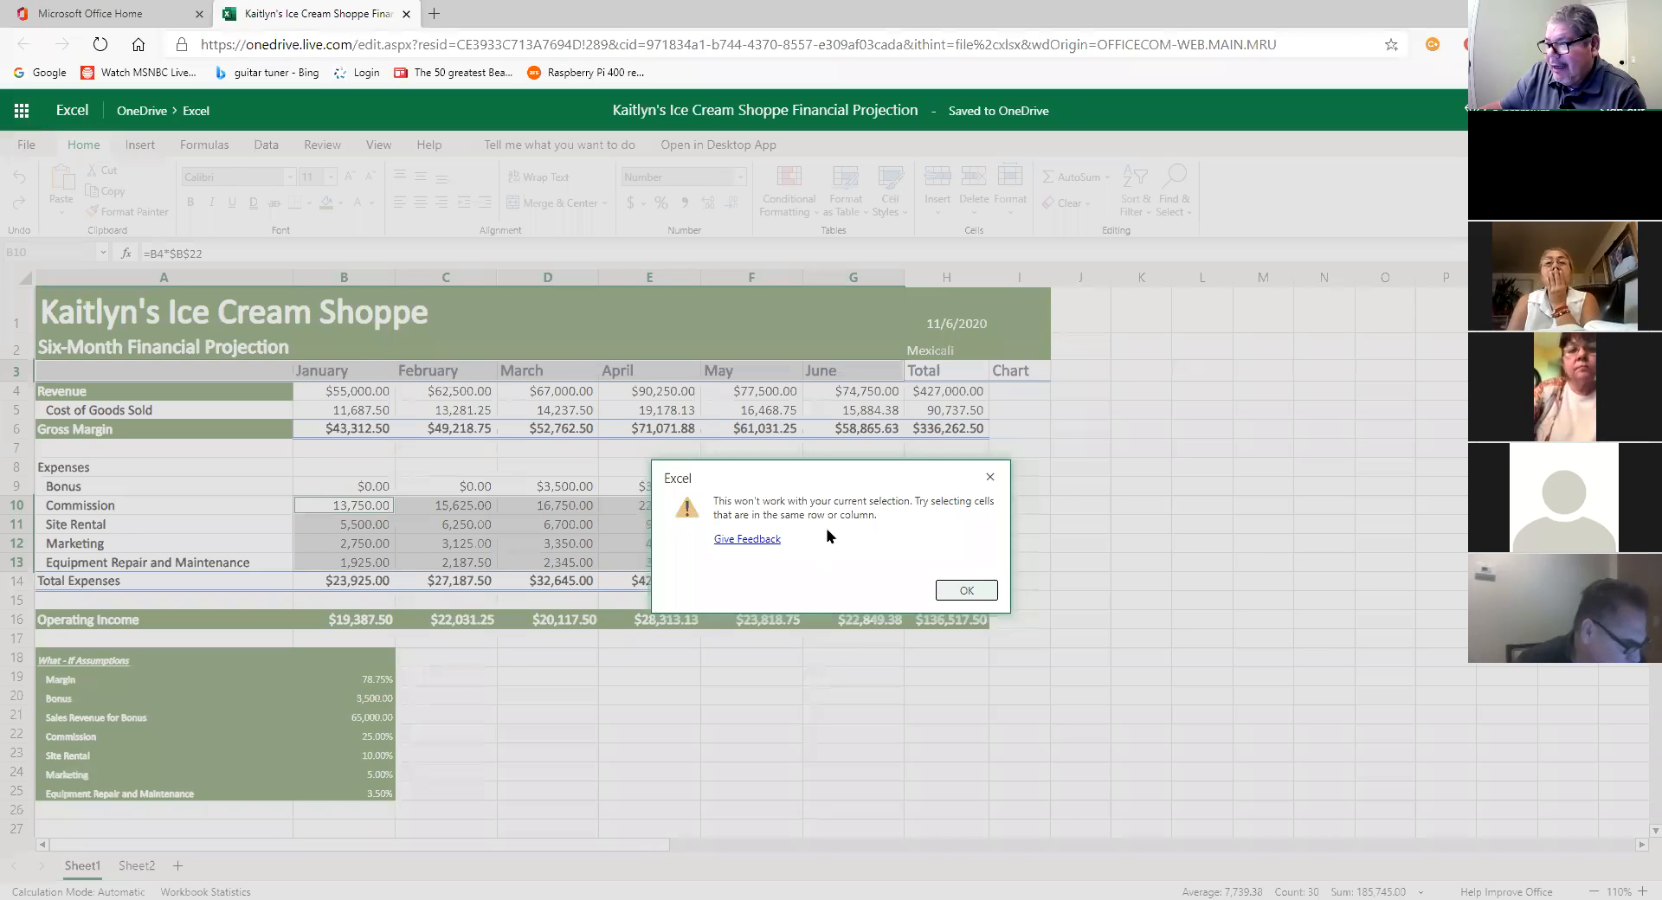
pyautogui.click(965, 592)
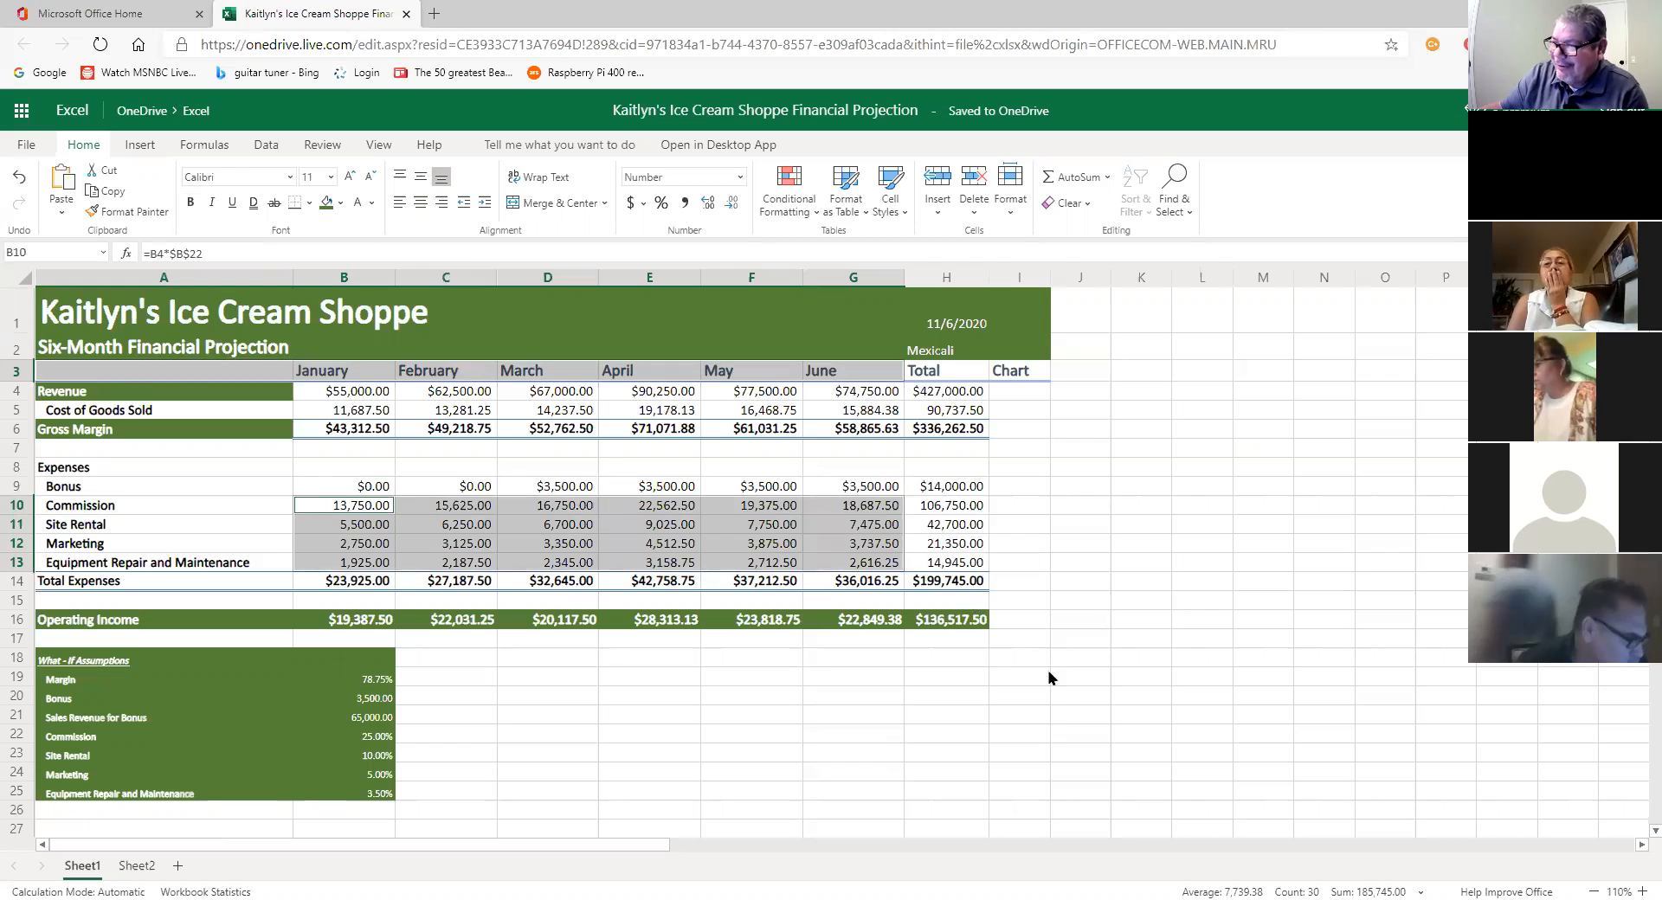
pyautogui.click(947, 715)
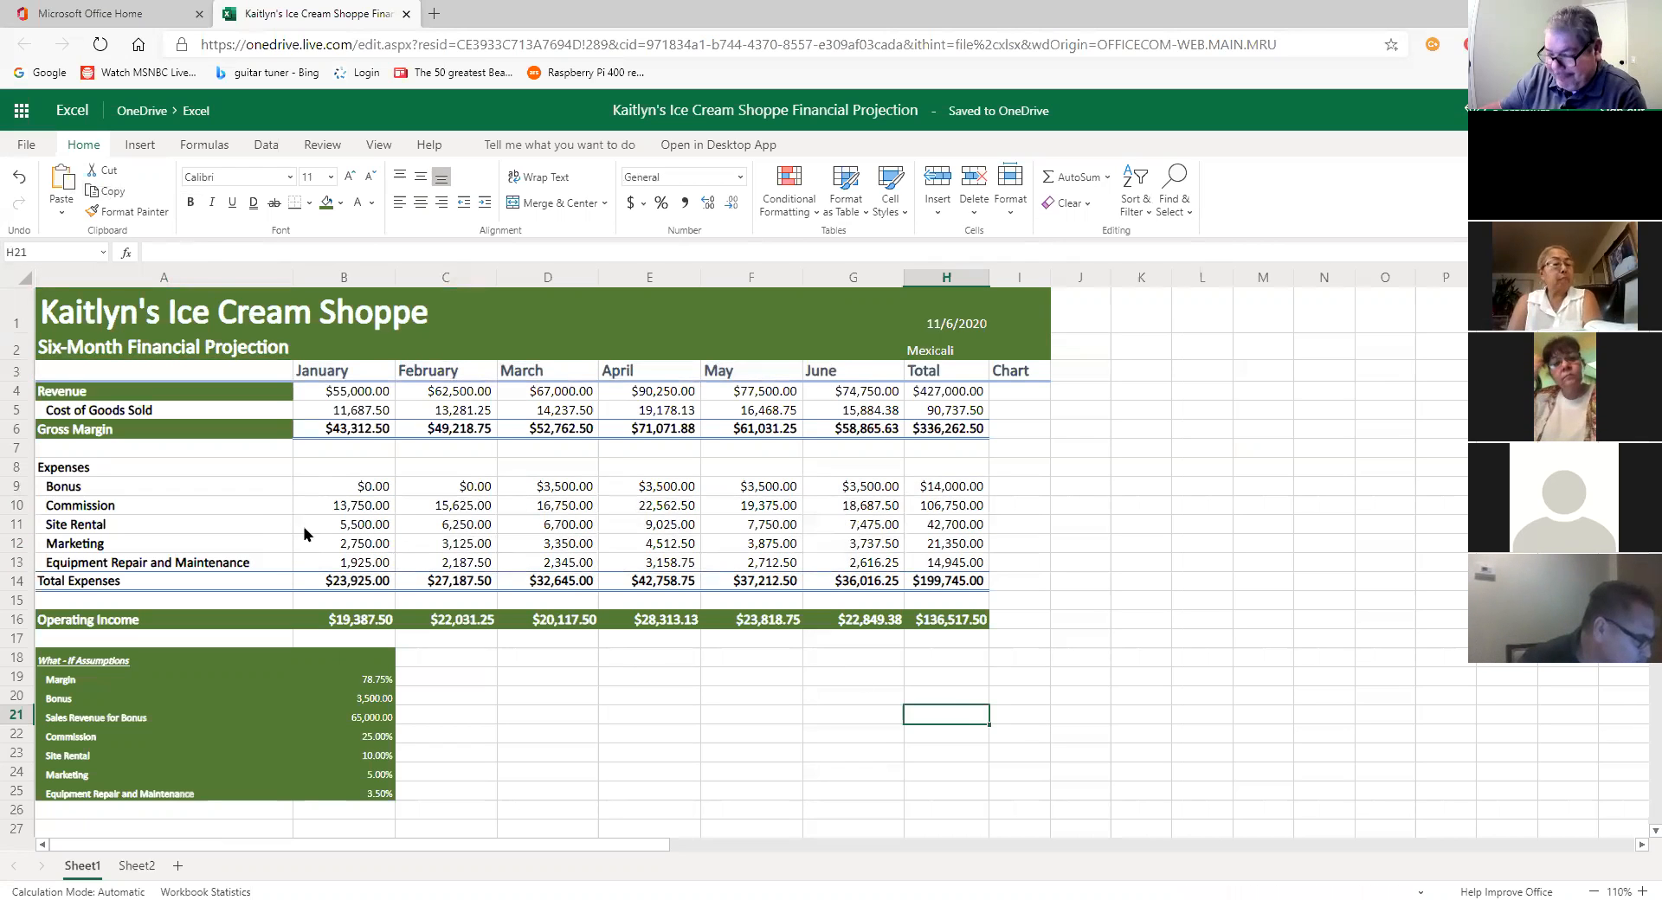
pyautogui.moveTo(363, 511); pyautogui.dragTo(881, 568)
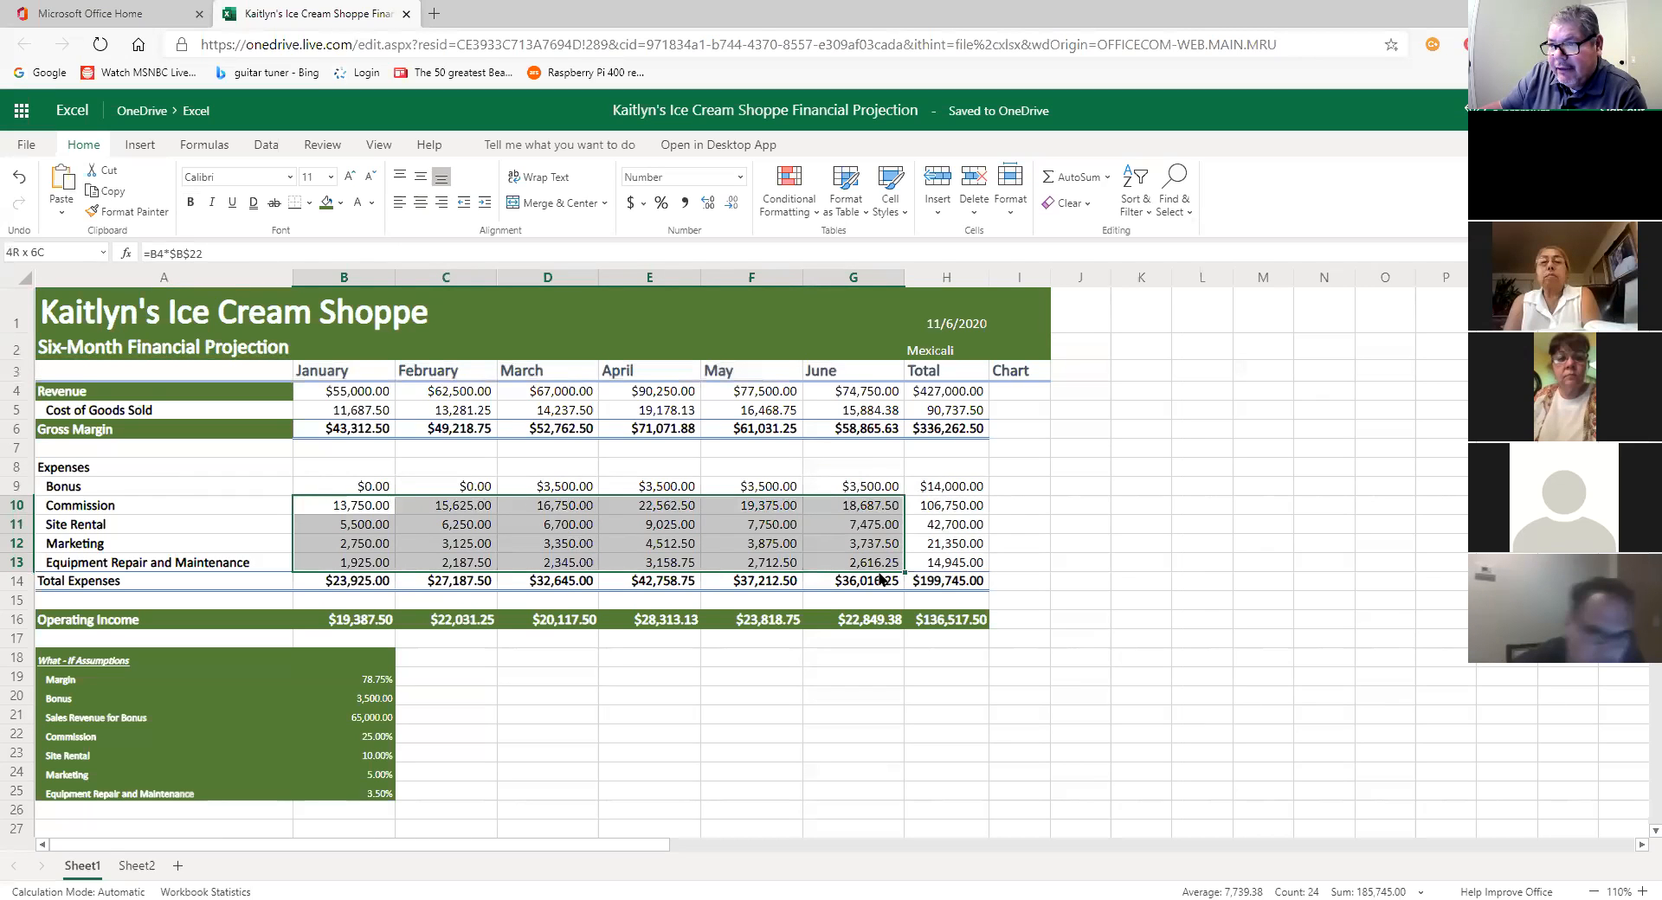
# Step: Select the Bonus through Equipment Repair and Maintenance rows (A9:G13) and show the Insert chart options
pyautogui.click(147, 509)
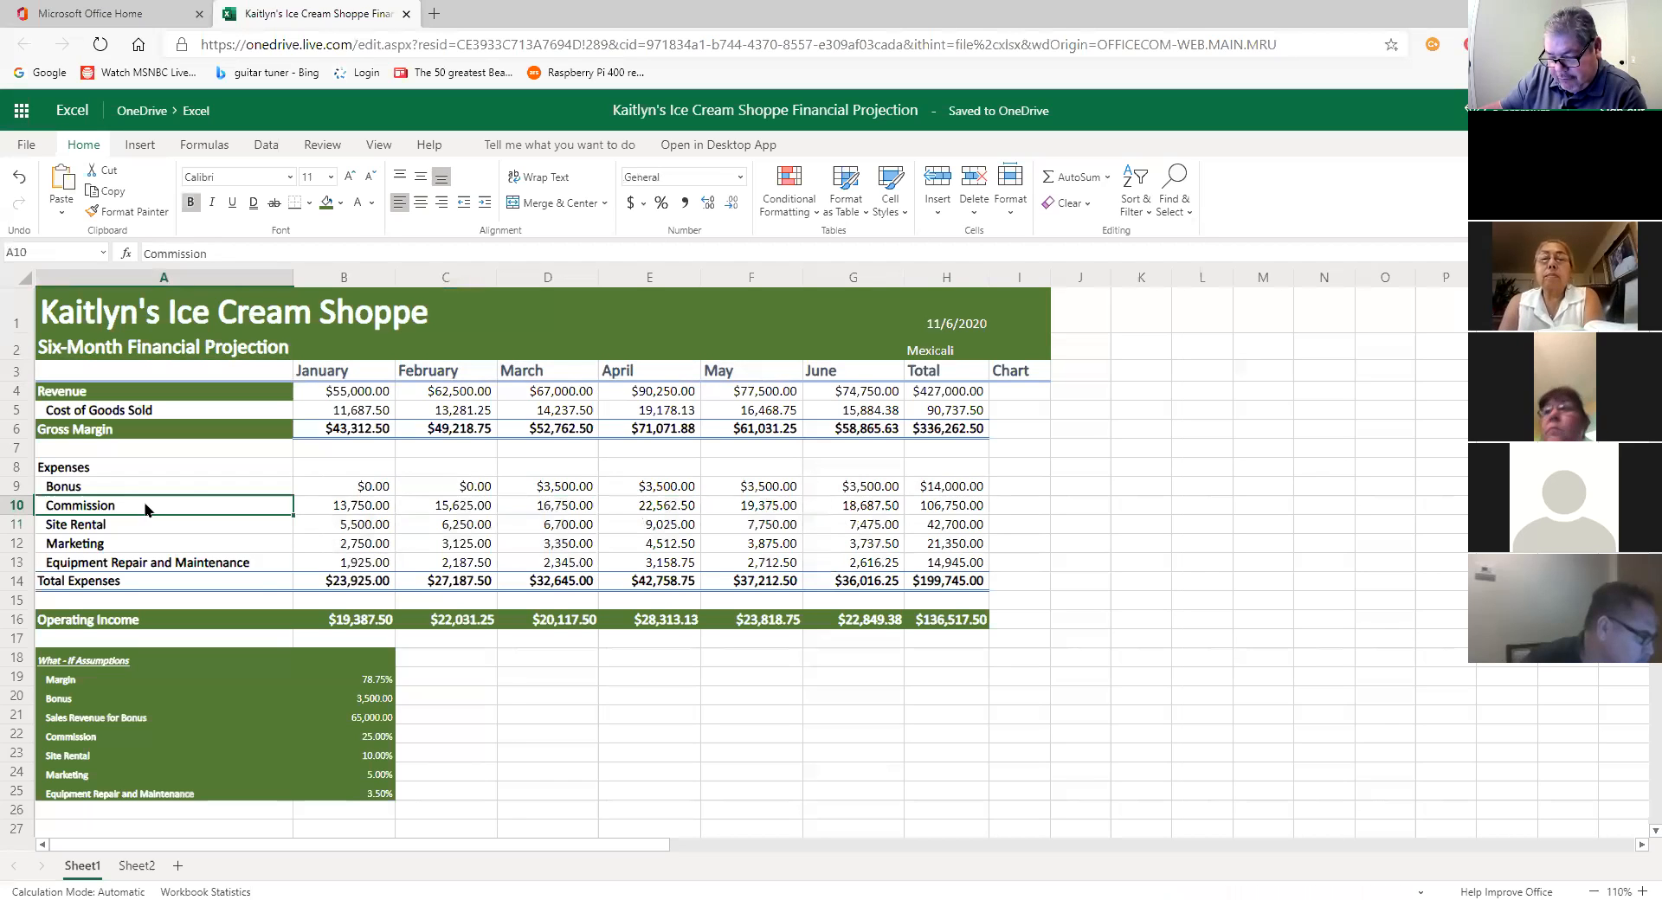
pyautogui.moveTo(143, 486); pyautogui.dragTo(814, 564)
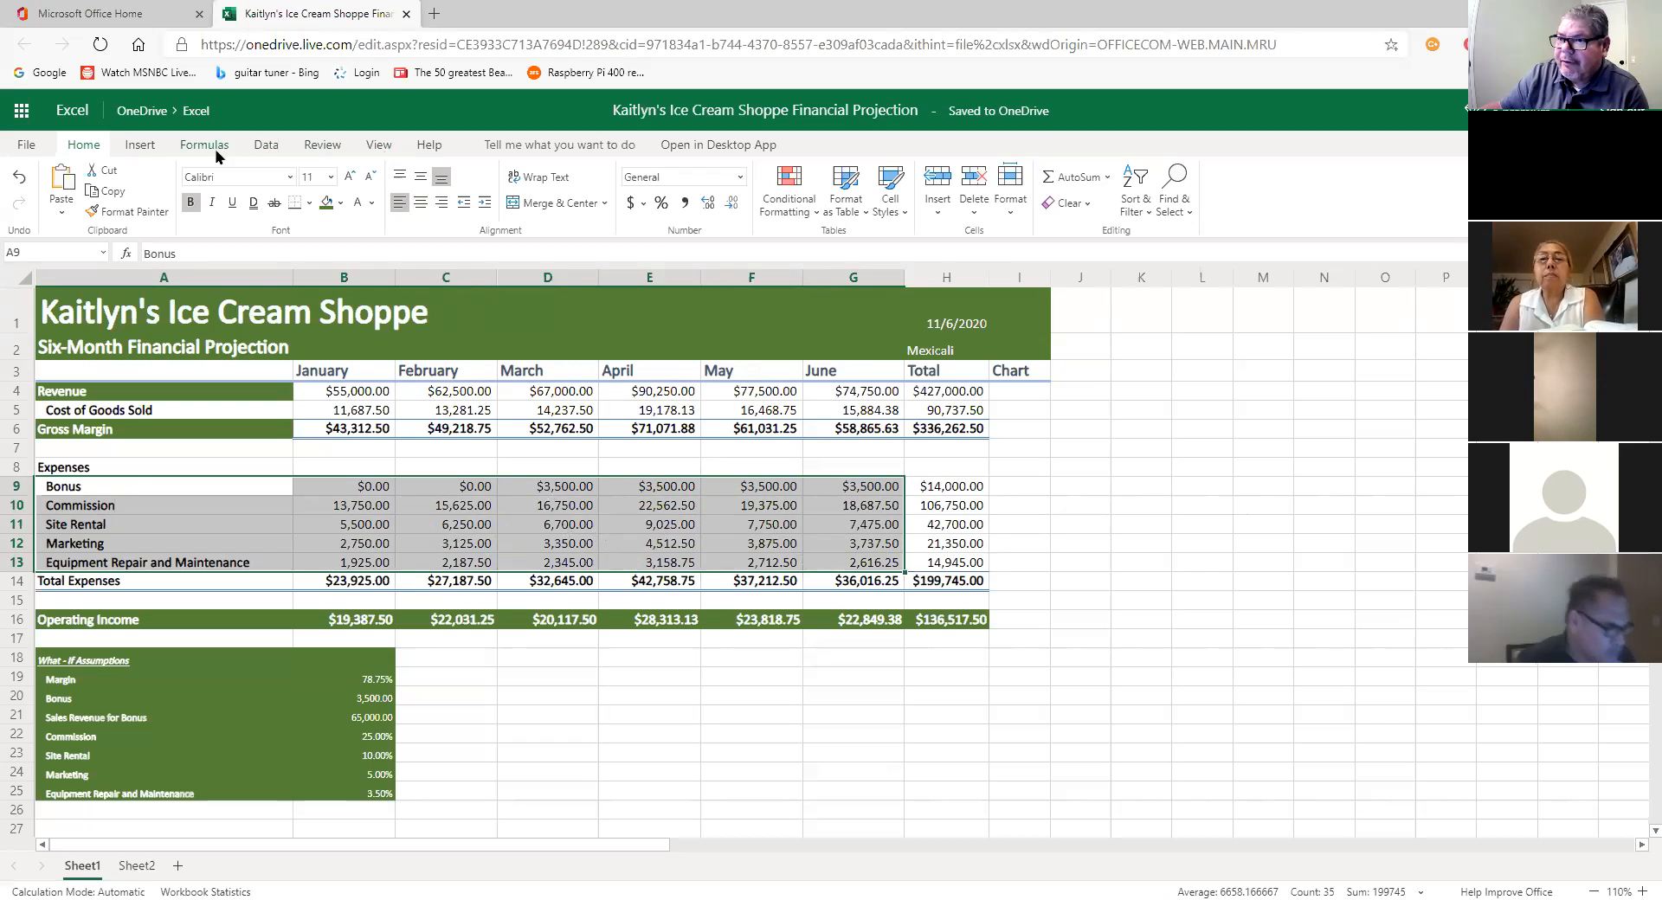
pyautogui.click(140, 147)
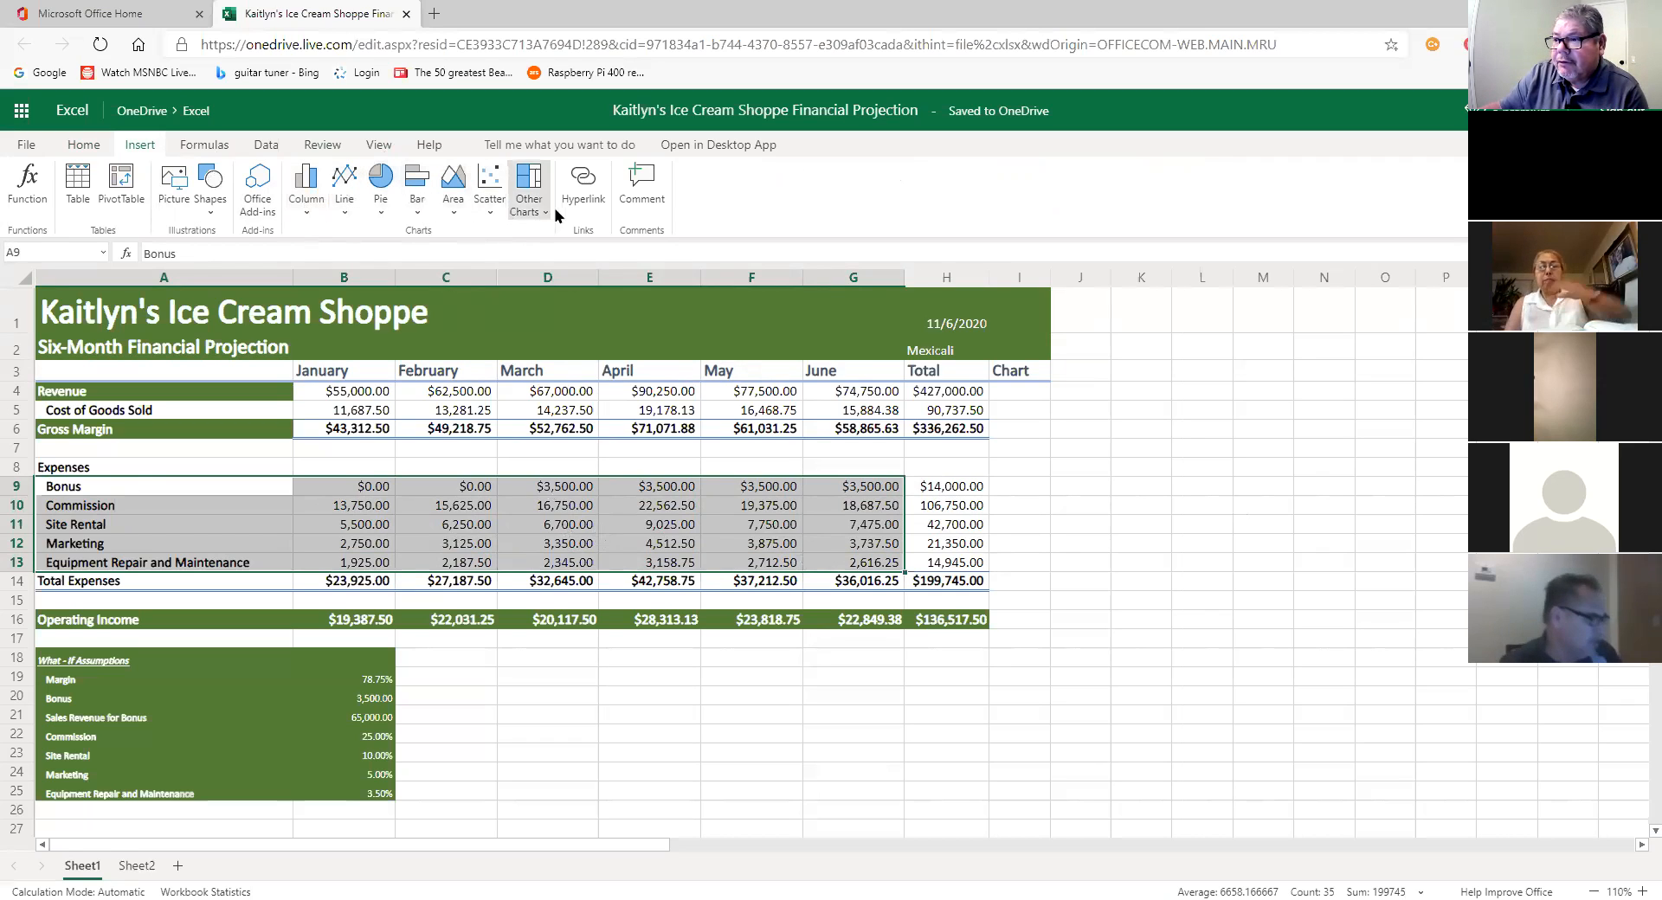
pyautogui.click(311, 211)
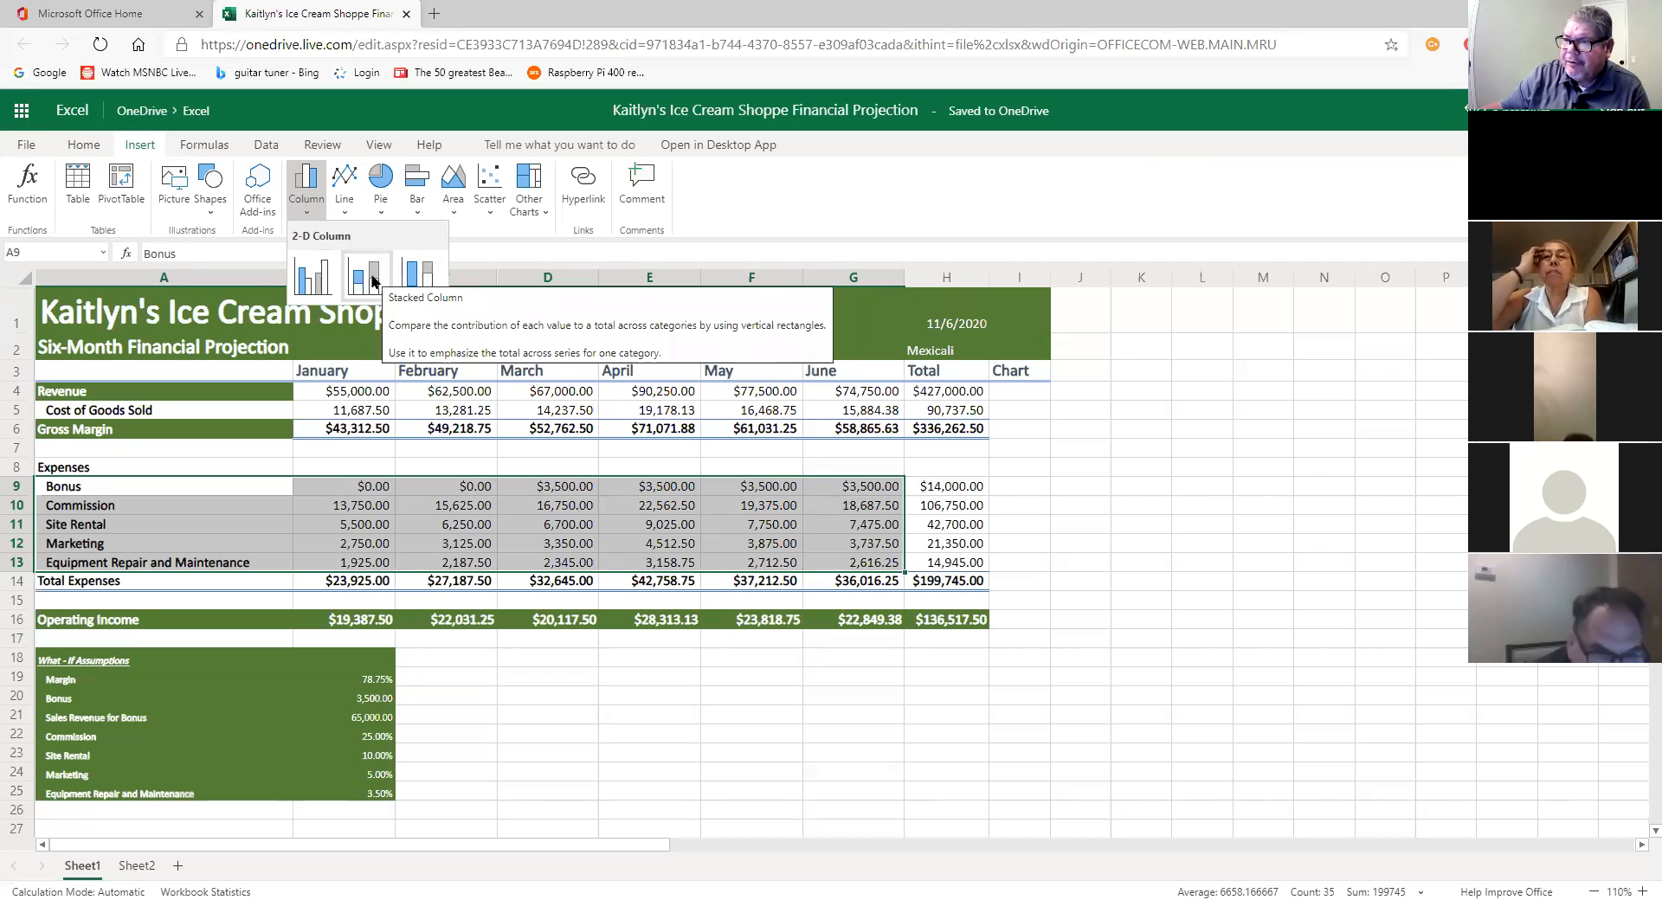
pyautogui.click(372, 280)
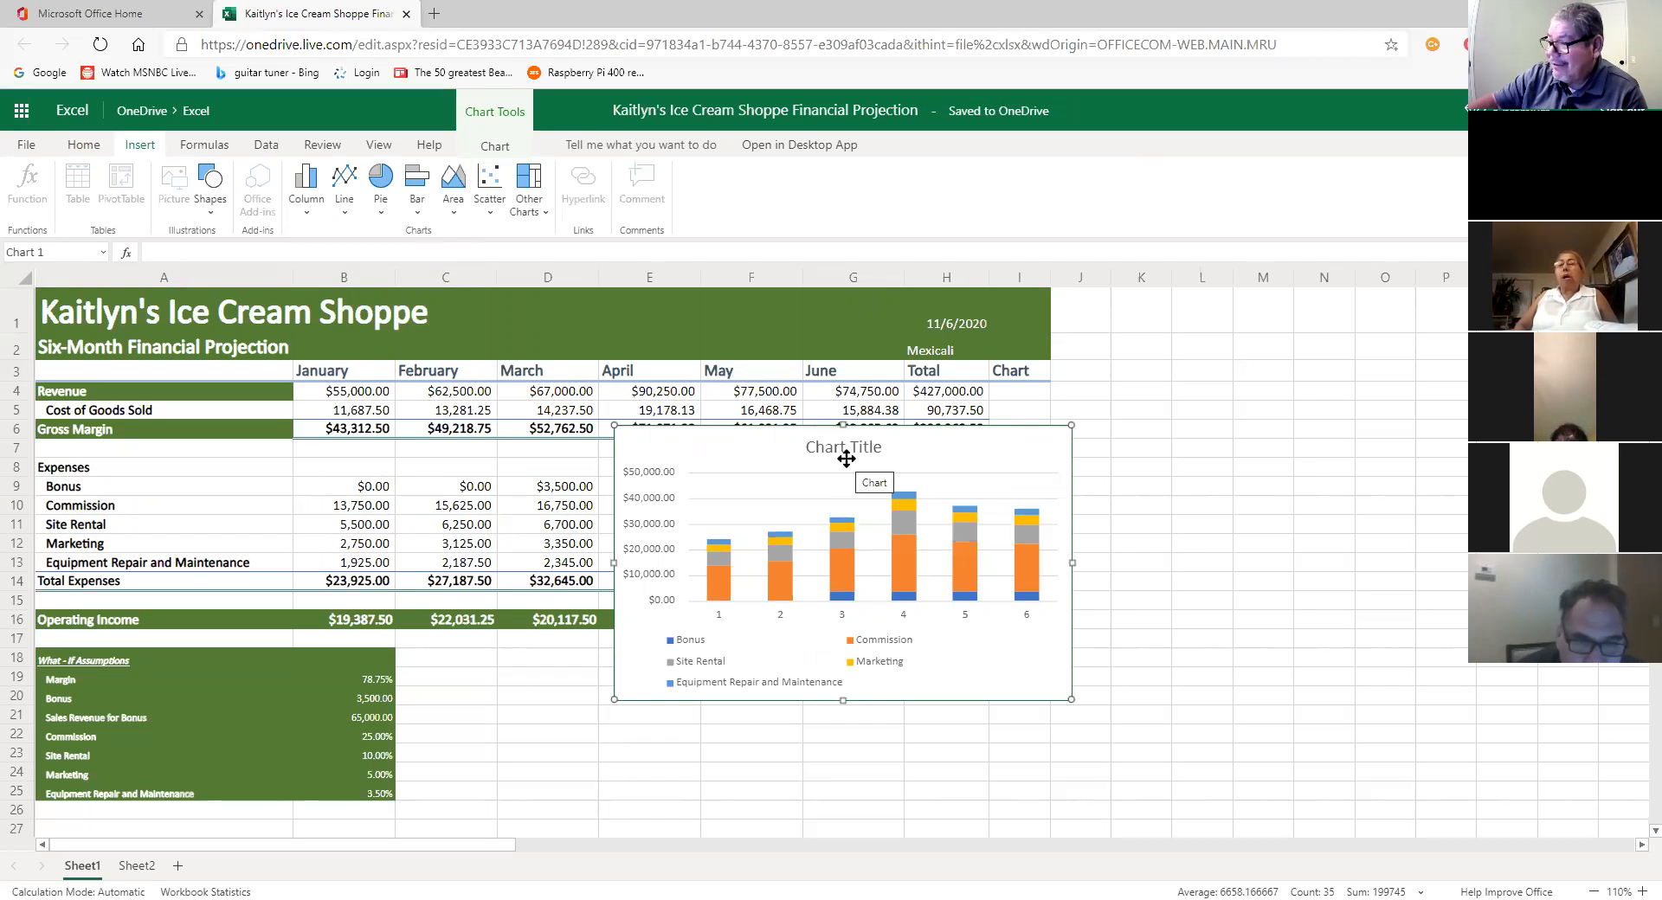
pyautogui.press('Delete')
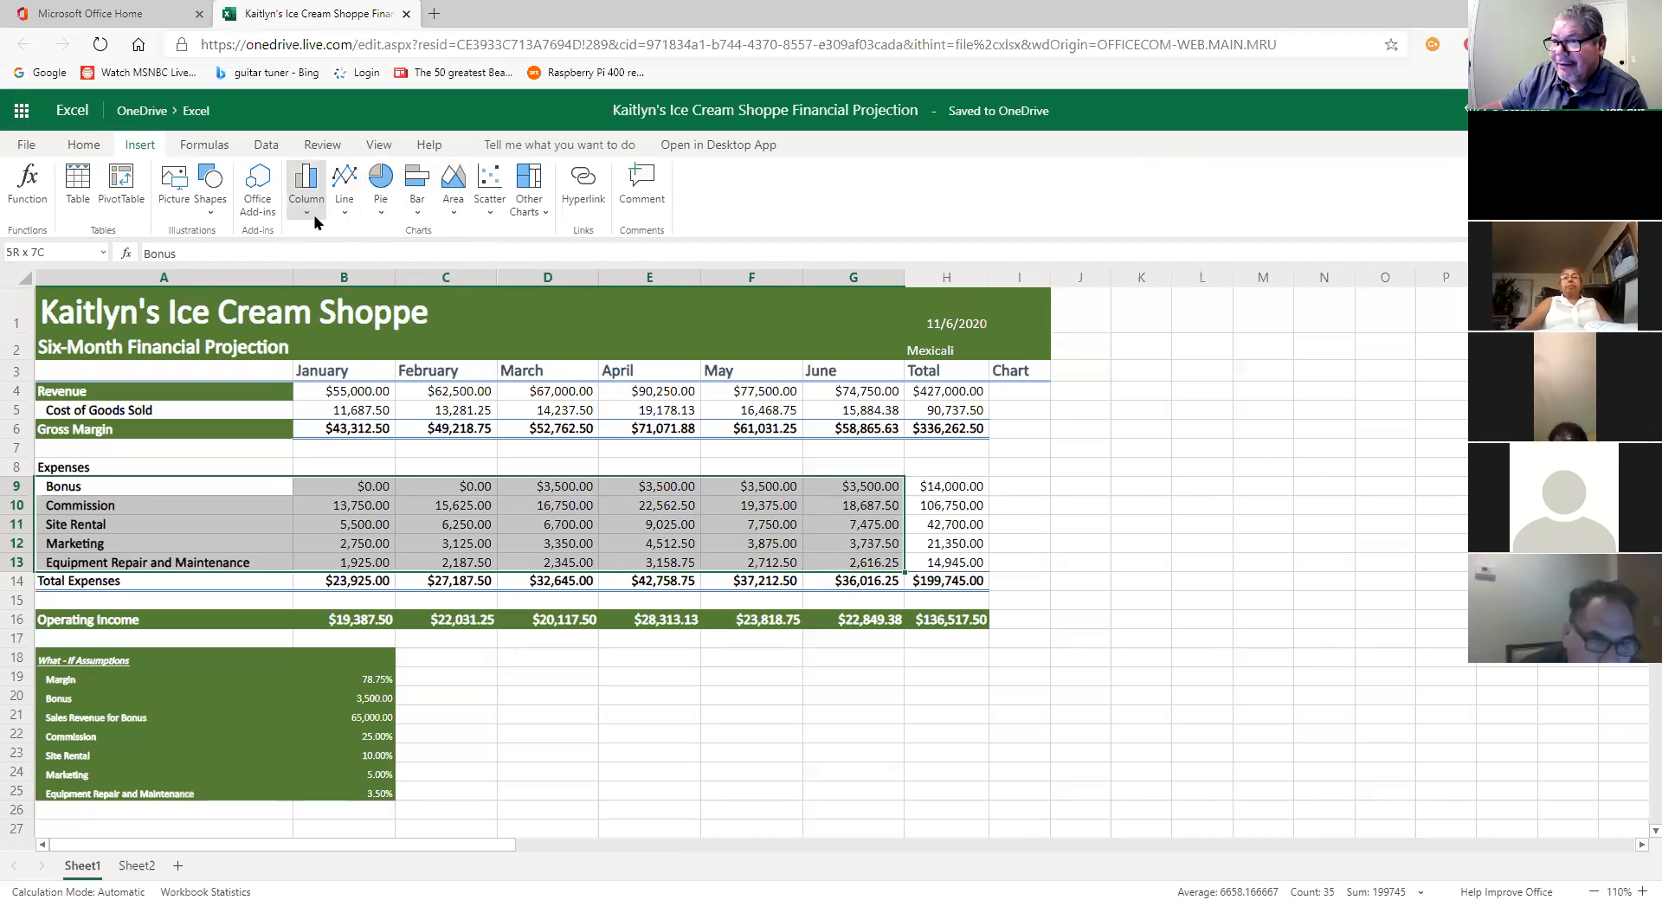
# Step: Insert a clustered column chart of the five expenses and drag it below the Operating Income row
pyautogui.click(306, 186)
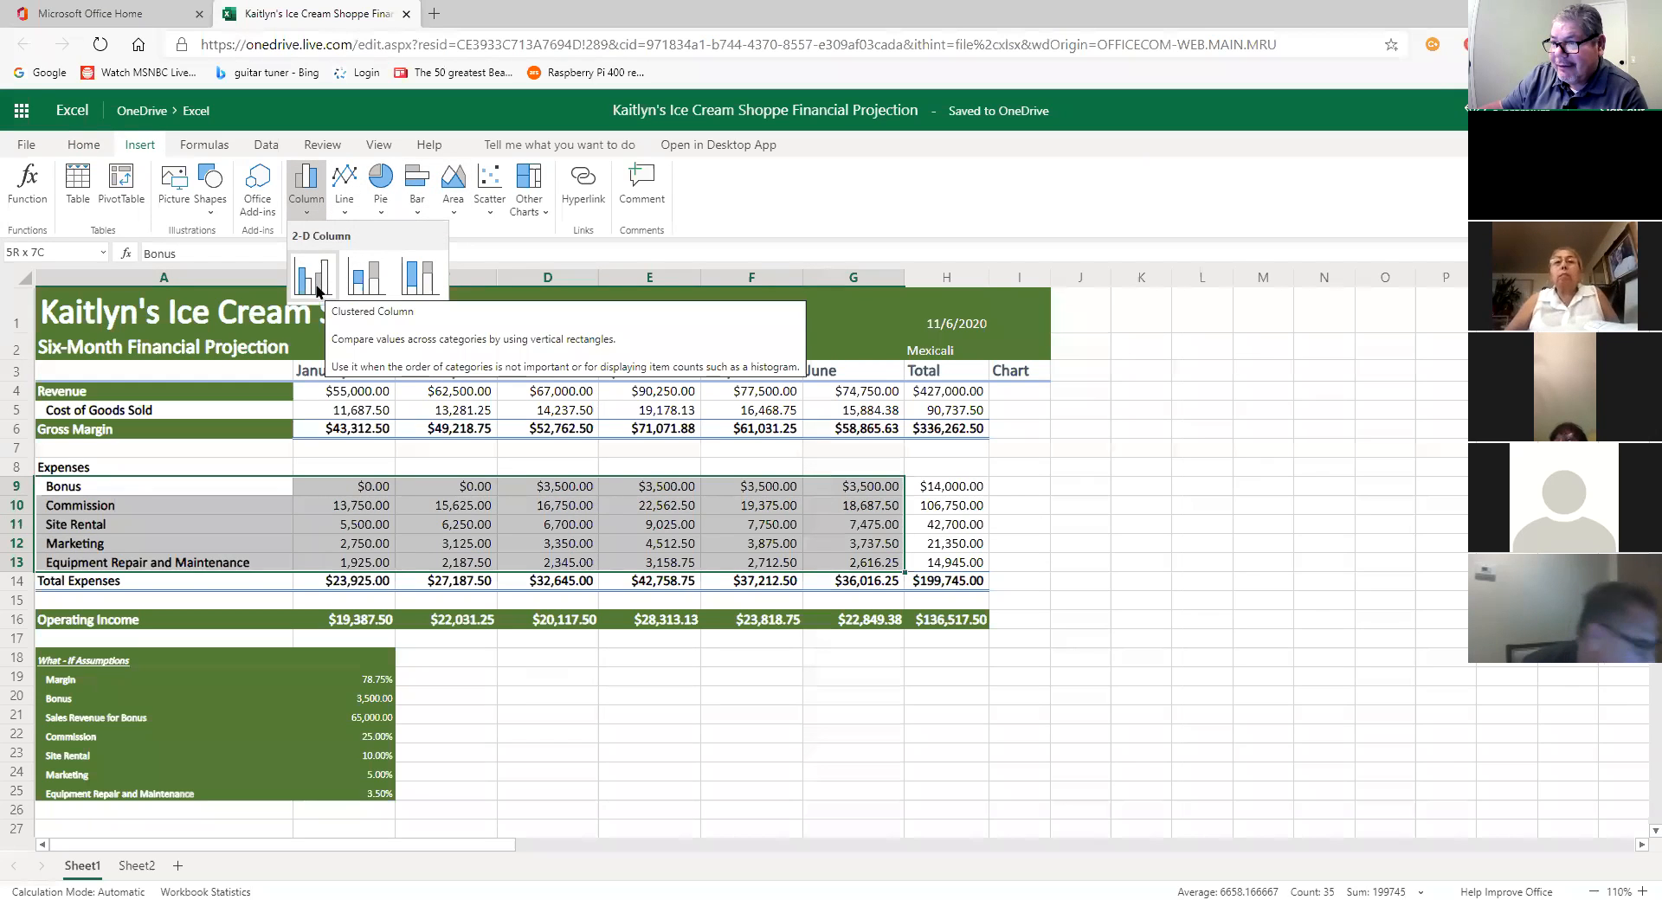
pyautogui.click(313, 279)
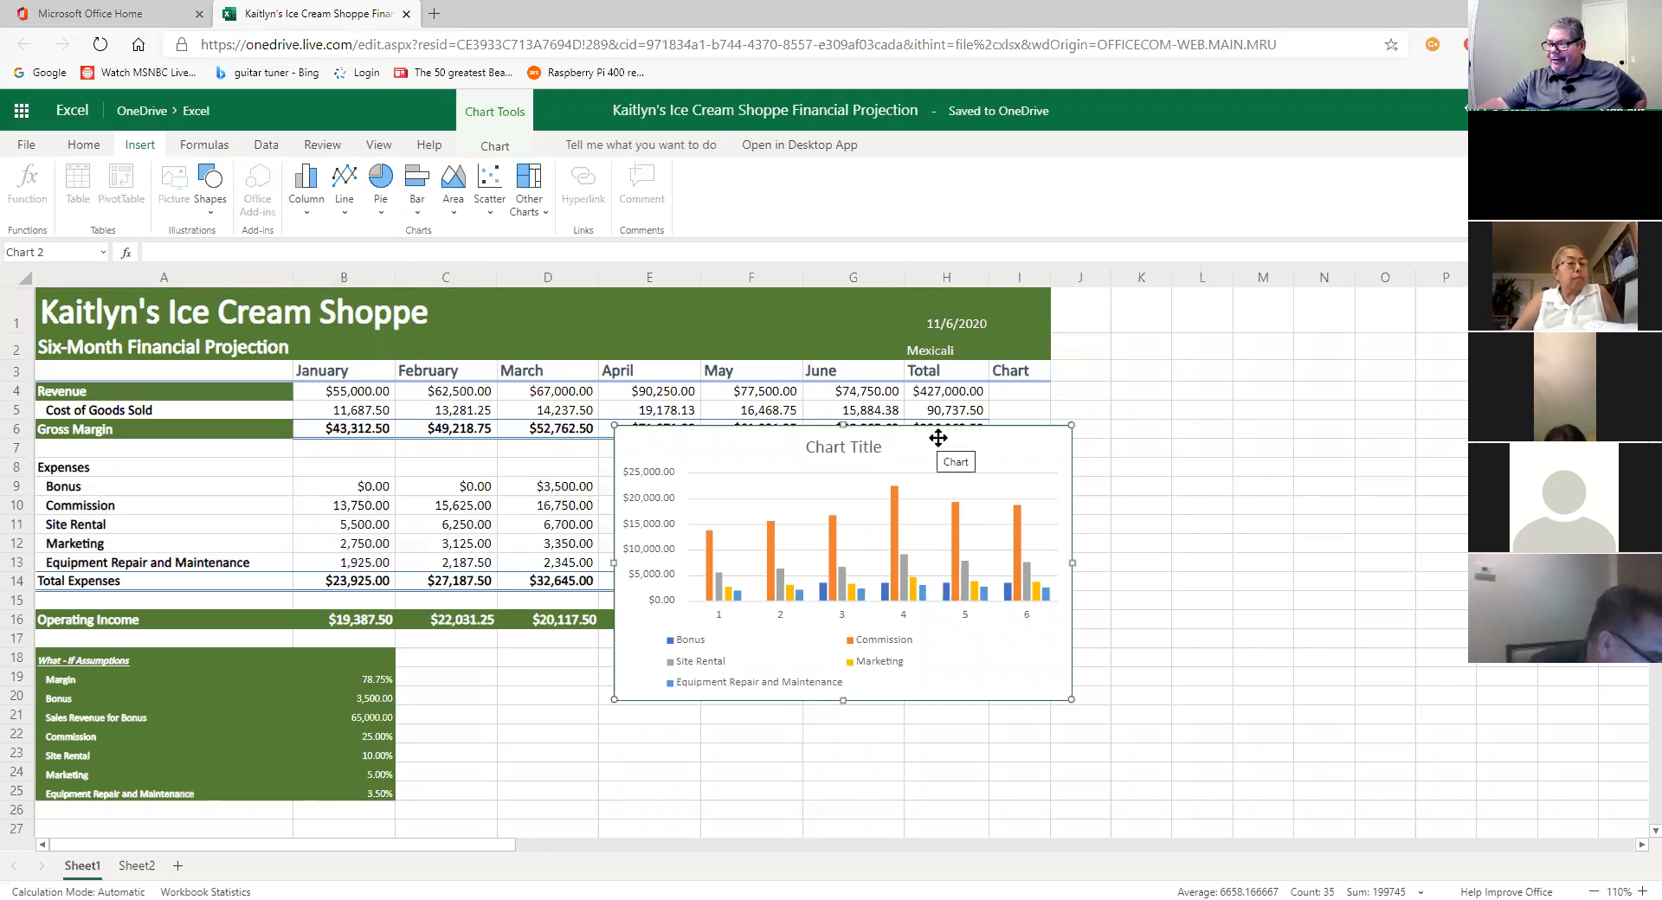
pyautogui.moveTo(939, 445); pyautogui.dragTo(1272, 561)
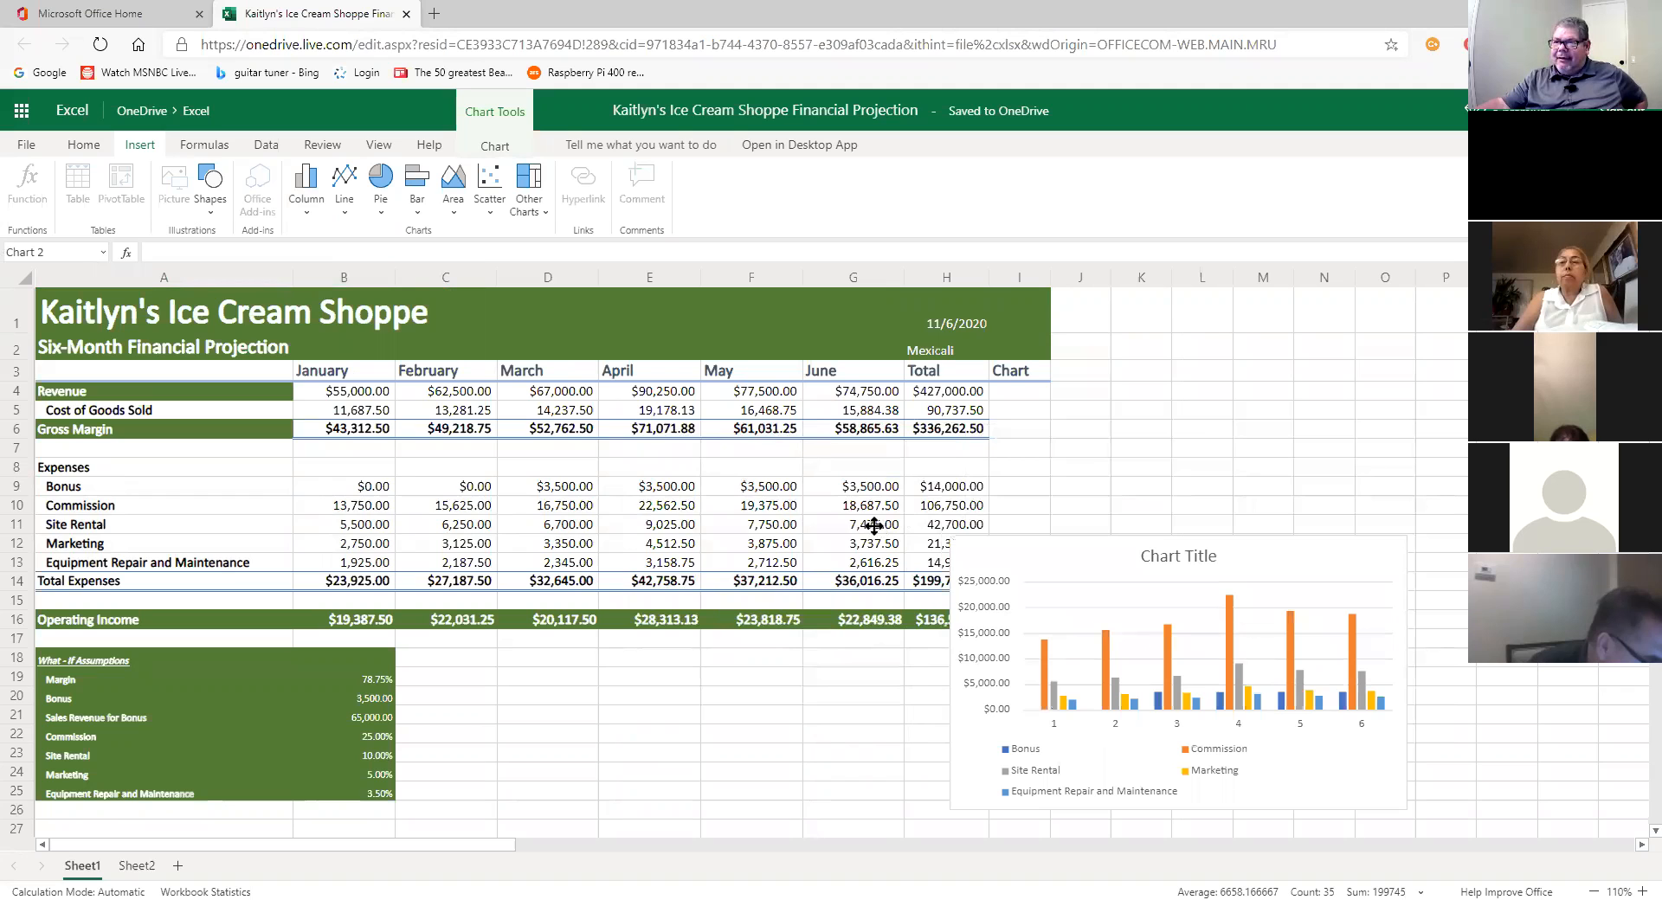
pyautogui.click(84, 147)
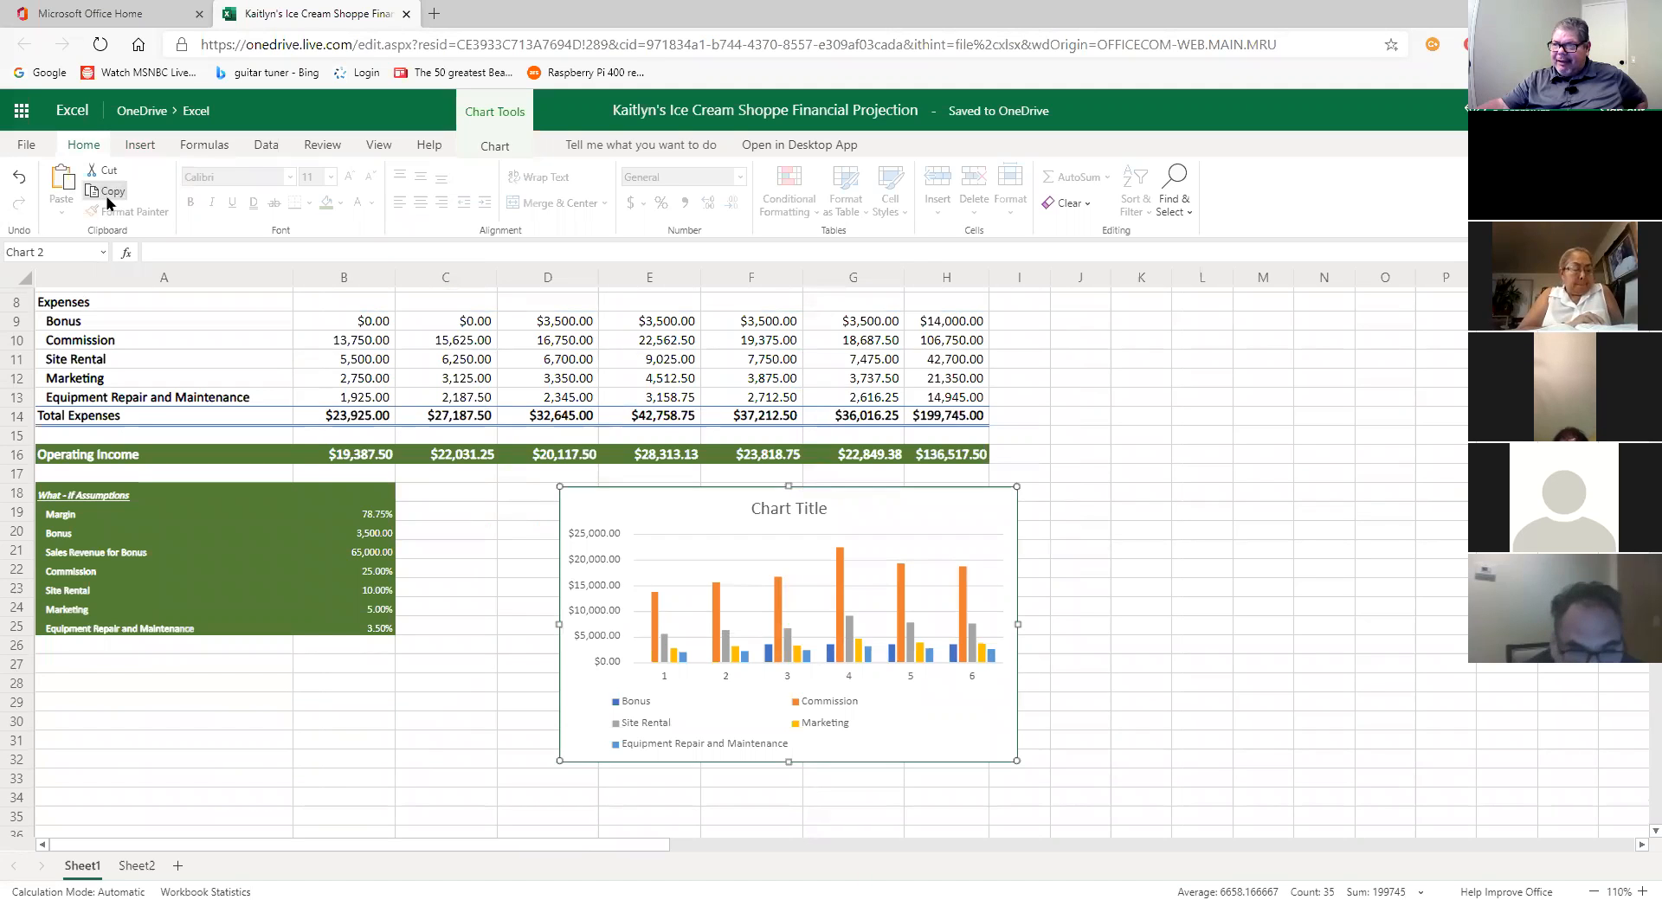
# Step: Paste the expenses chart onto Sheet2 at cell F4, then remove it again
pyautogui.click(135, 867)
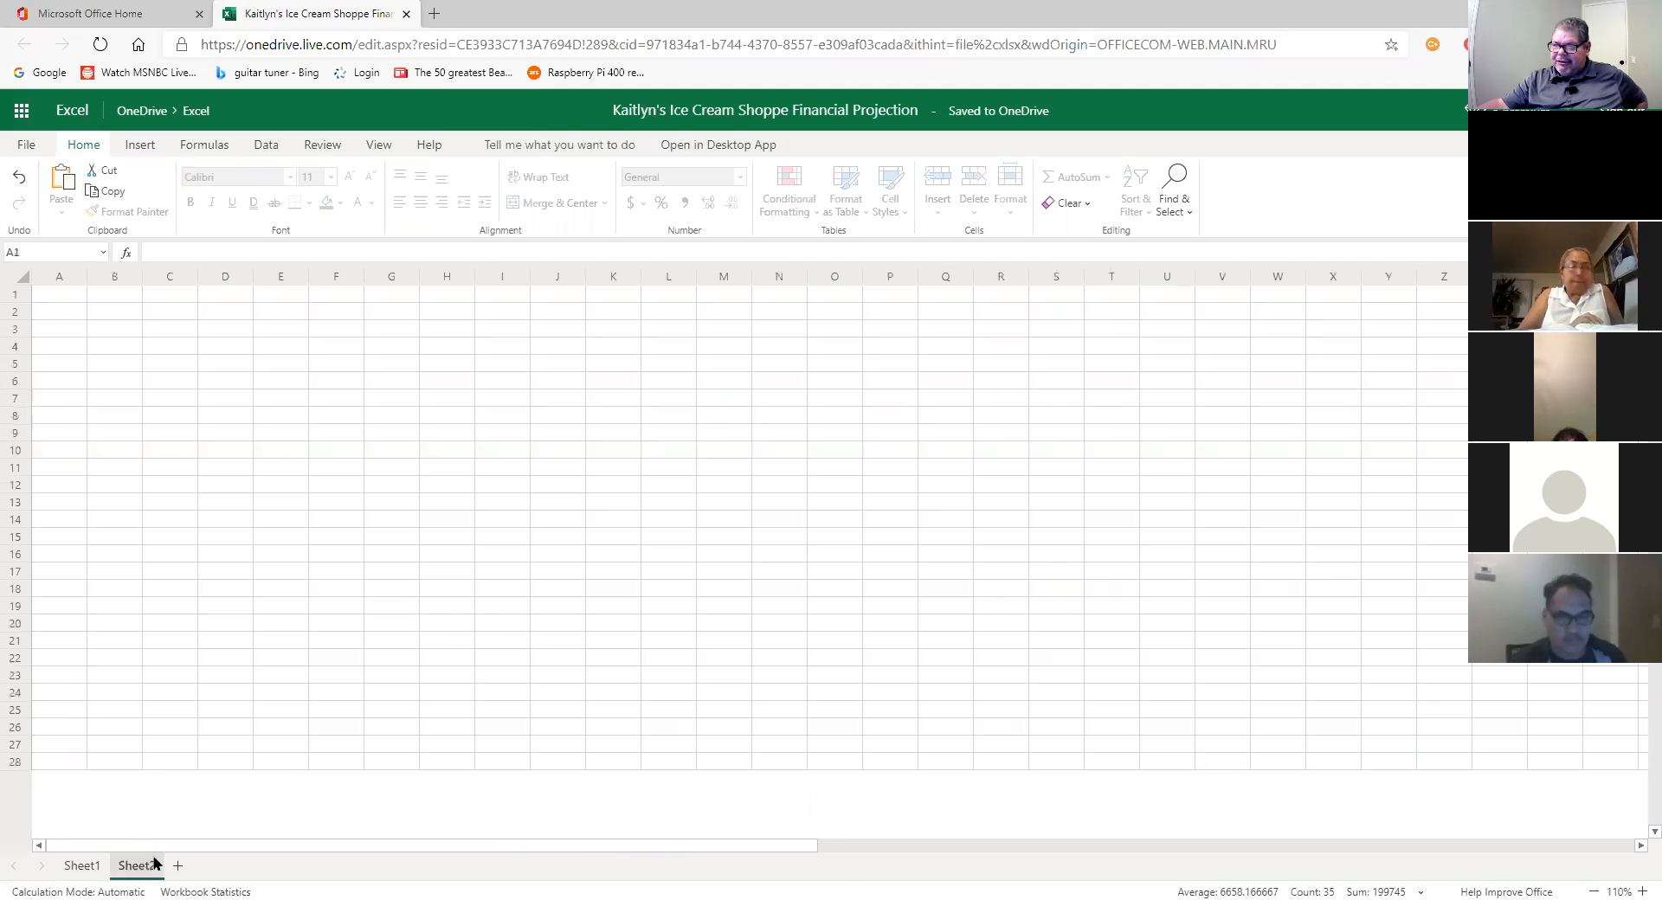
pyautogui.rightClick(330, 346)
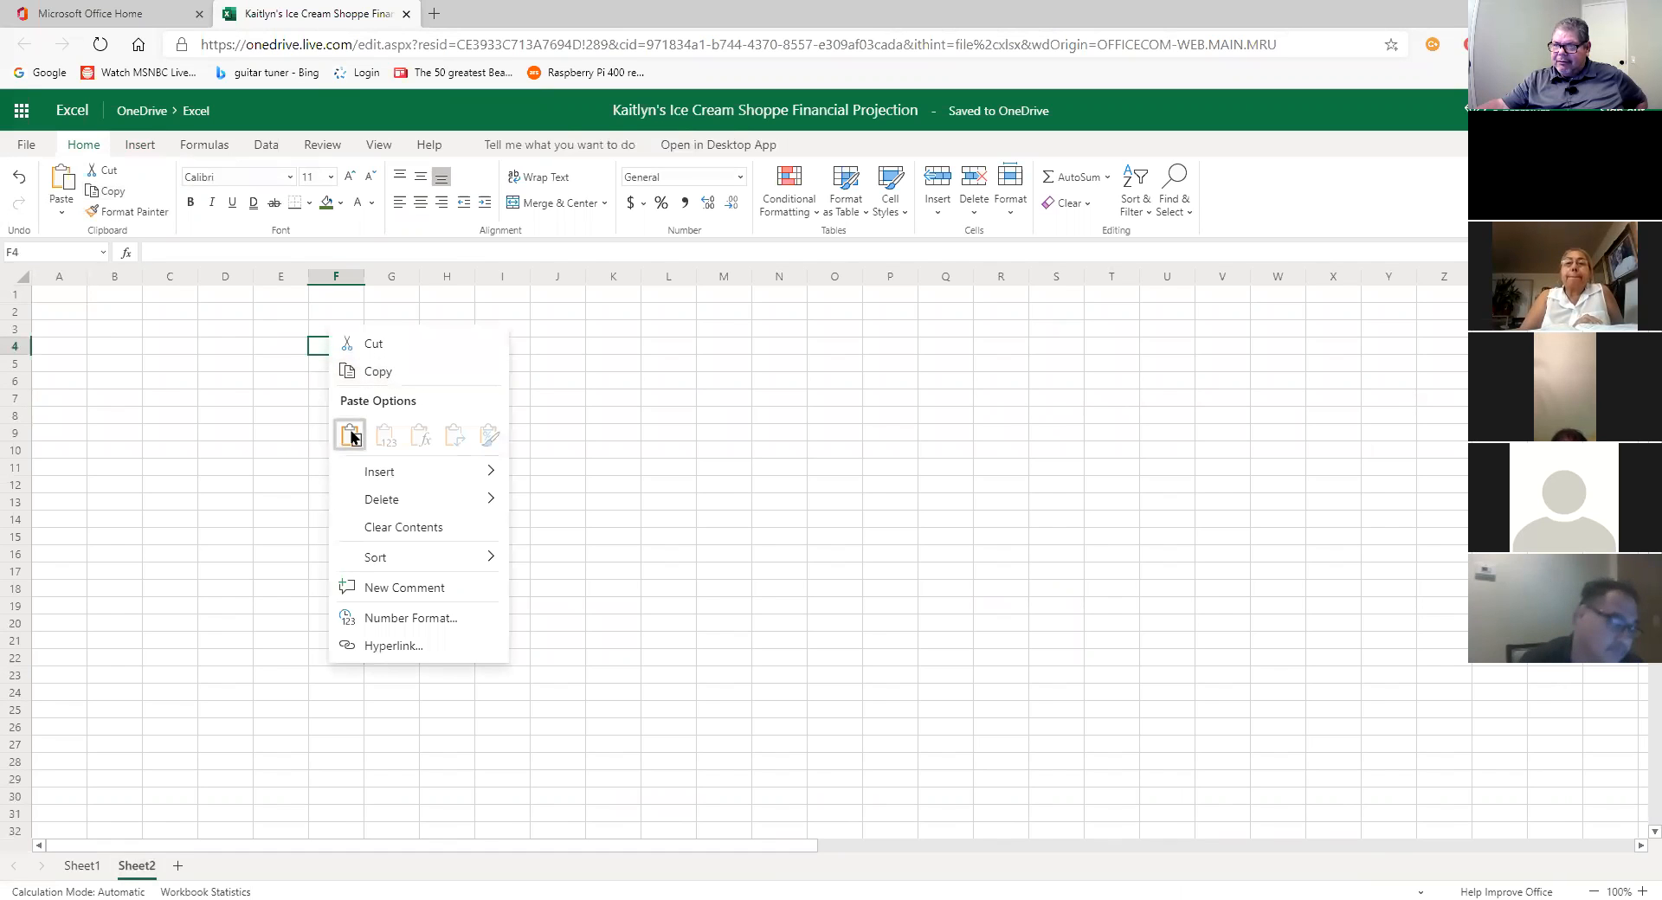
pyautogui.click(350, 435)
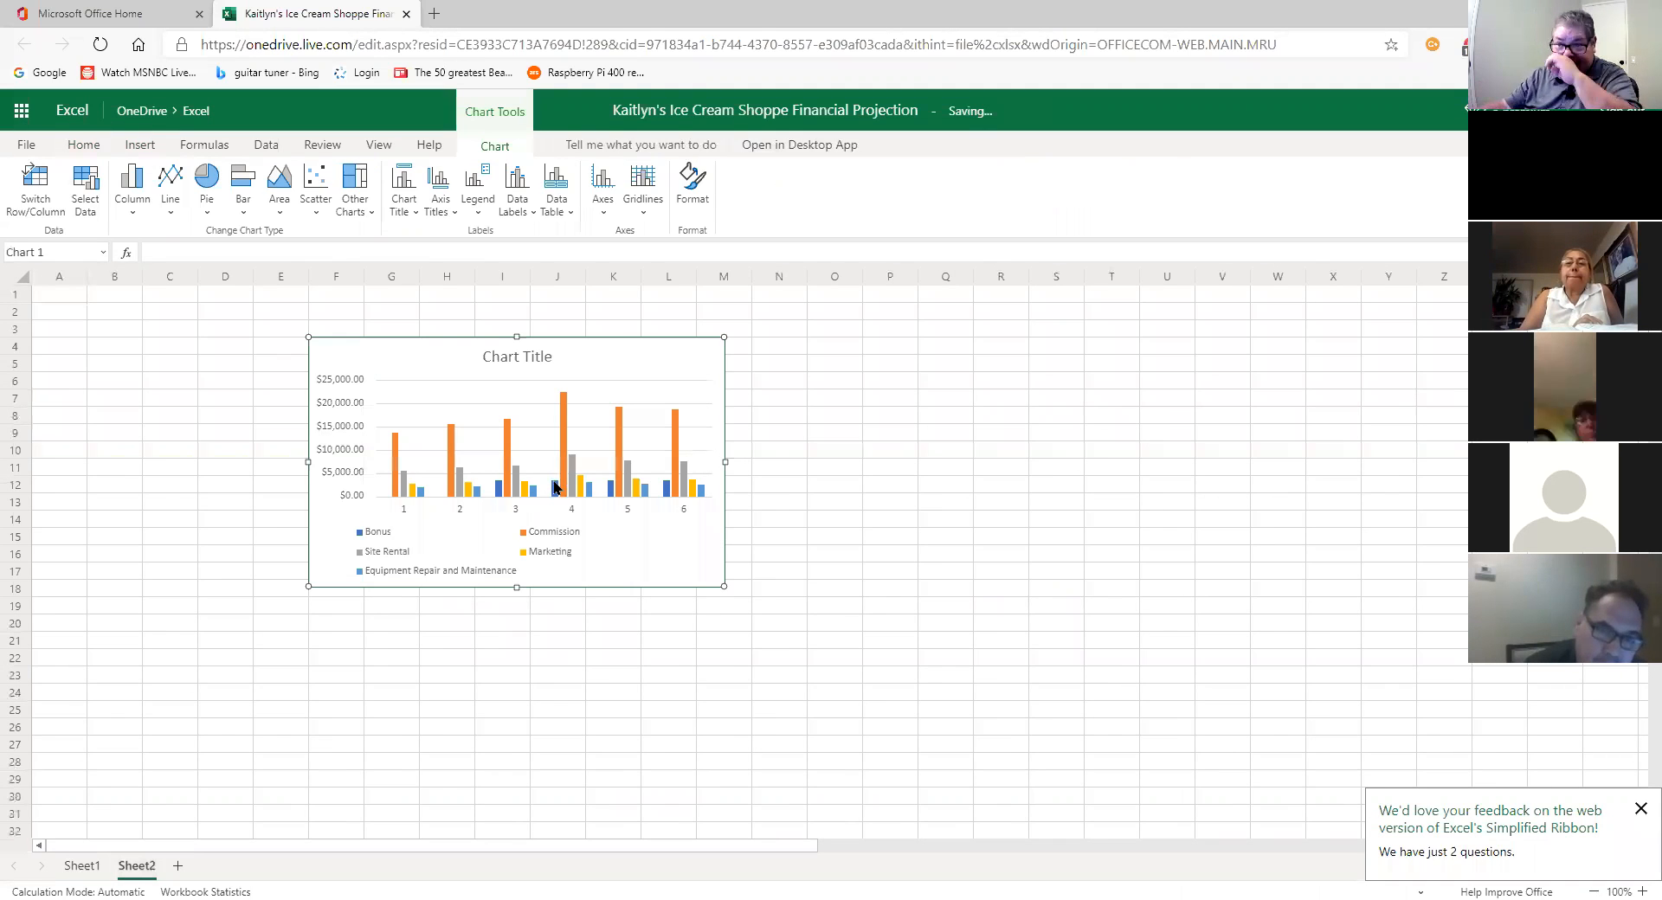
pyautogui.press('Delete')
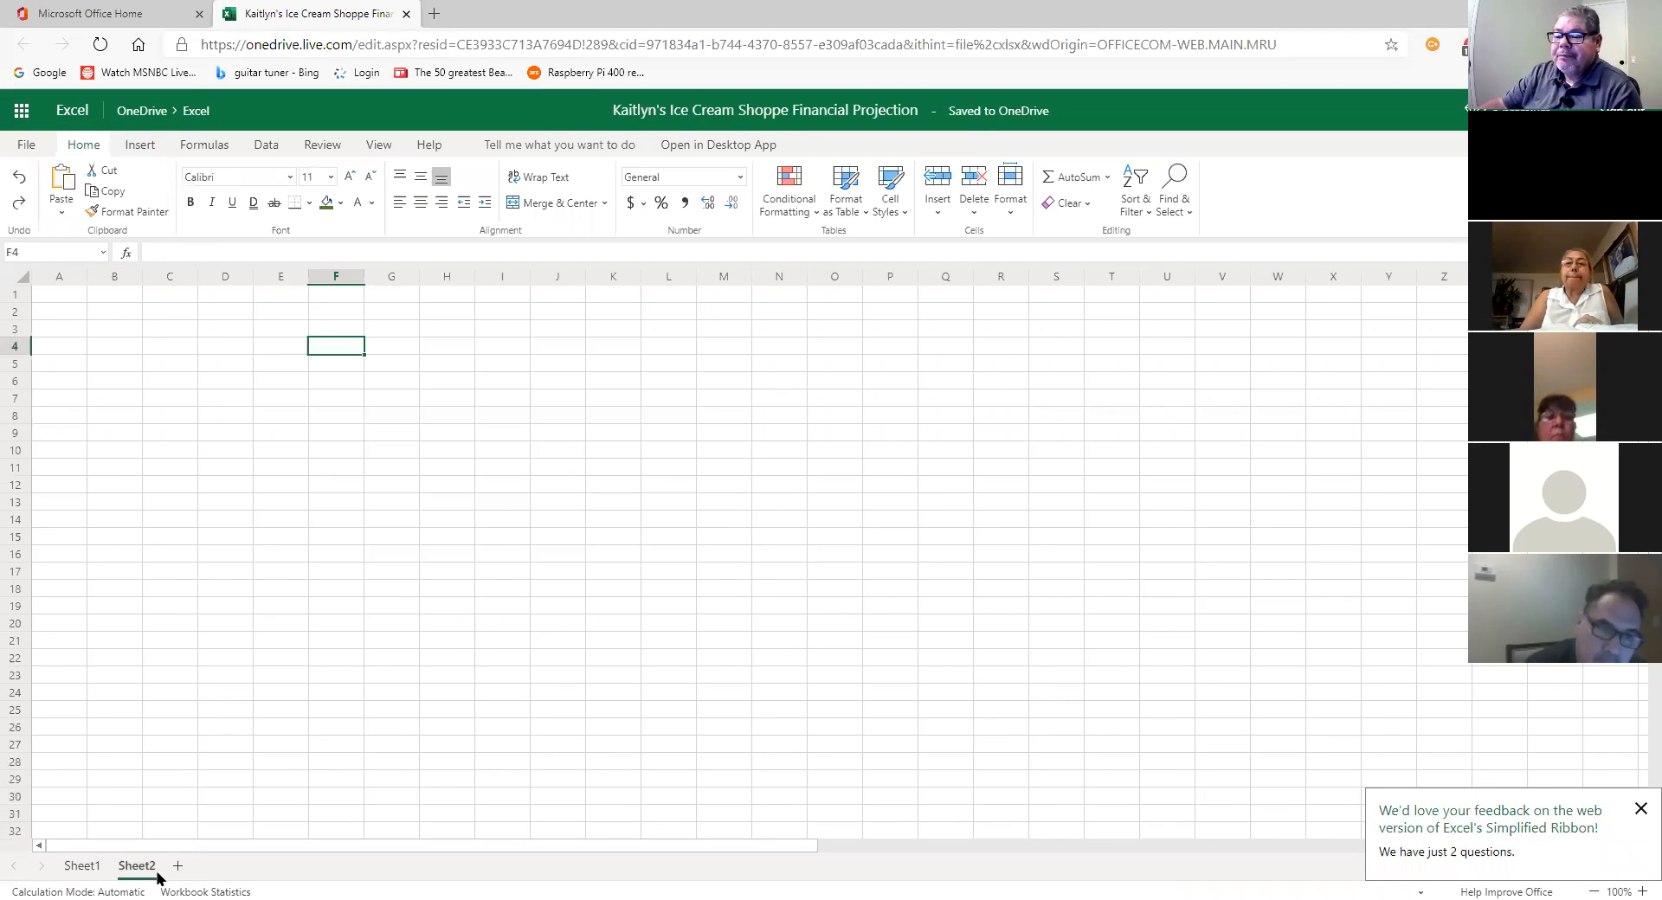
# Step: Back on Sheet1, nudge the expenses chart slightly left and bring up its chart options
pyautogui.click(83, 866)
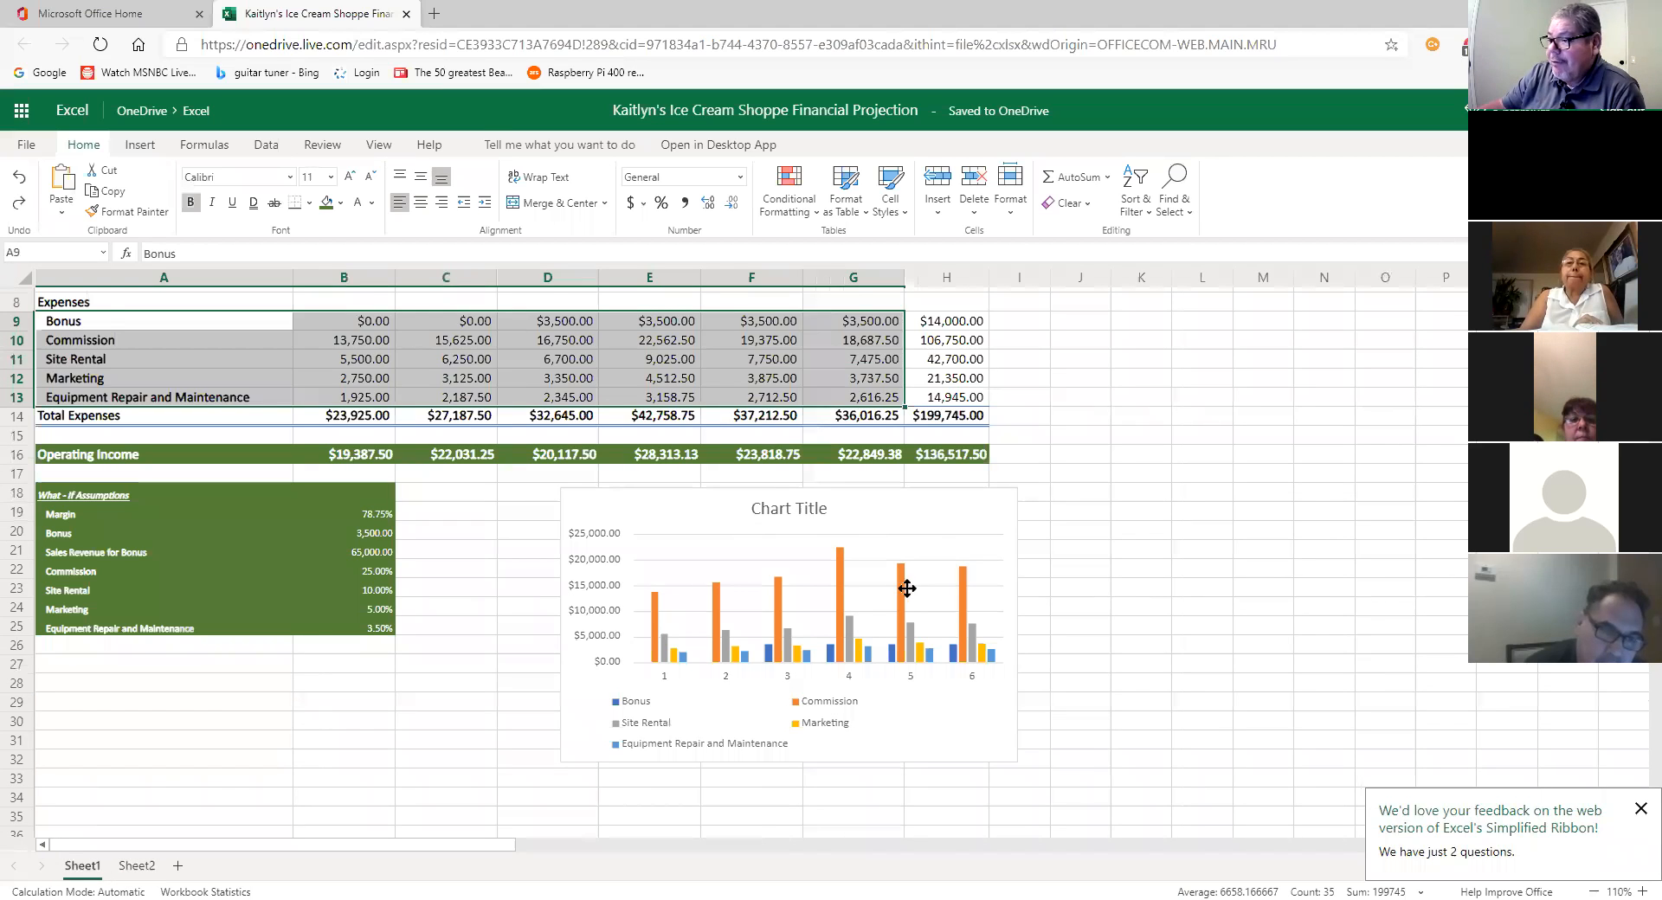
pyautogui.moveTo(904, 587); pyautogui.dragTo(884, 583)
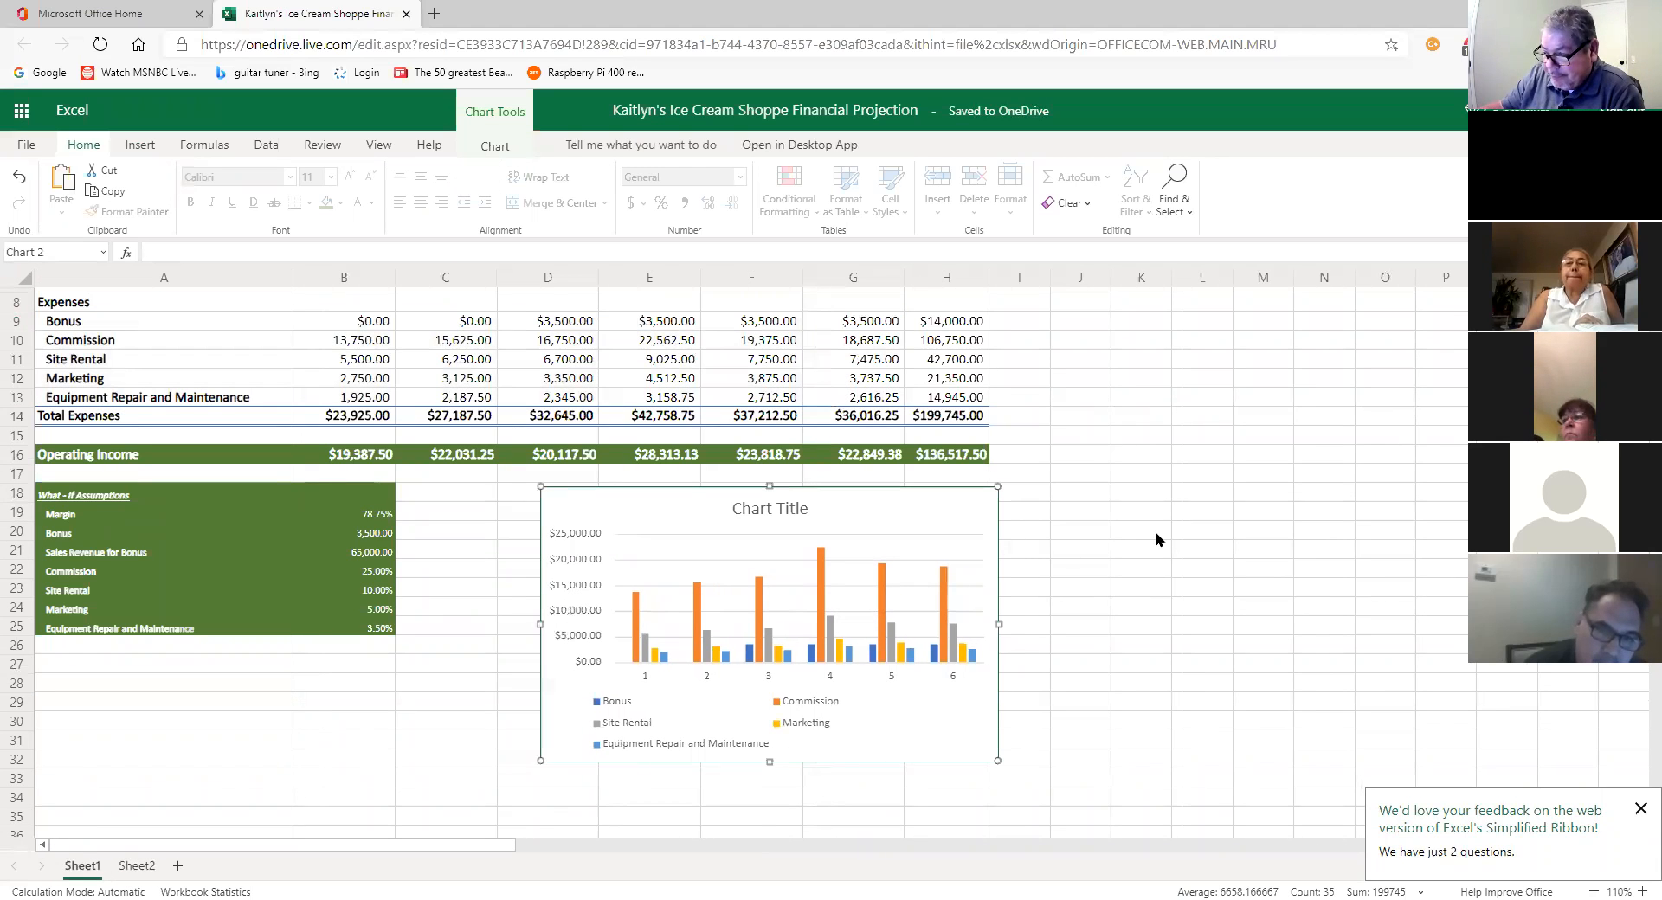
pyautogui.click(494, 144)
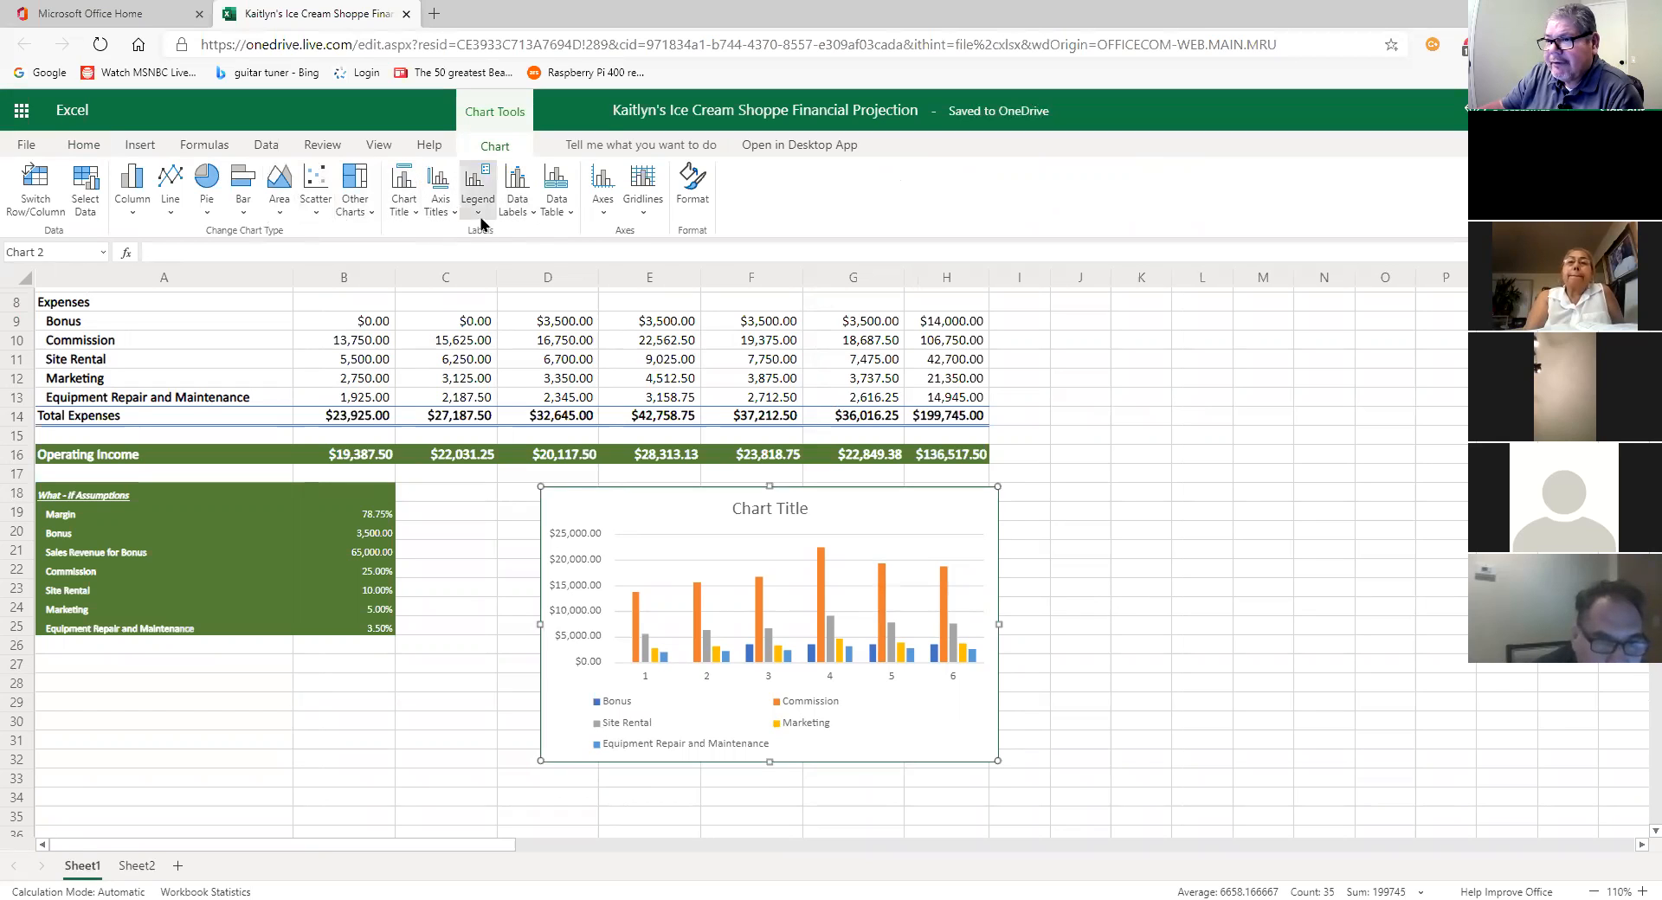
# Step: Show the 2-D Column chart type choices for the expenses chart
pyautogui.click(133, 208)
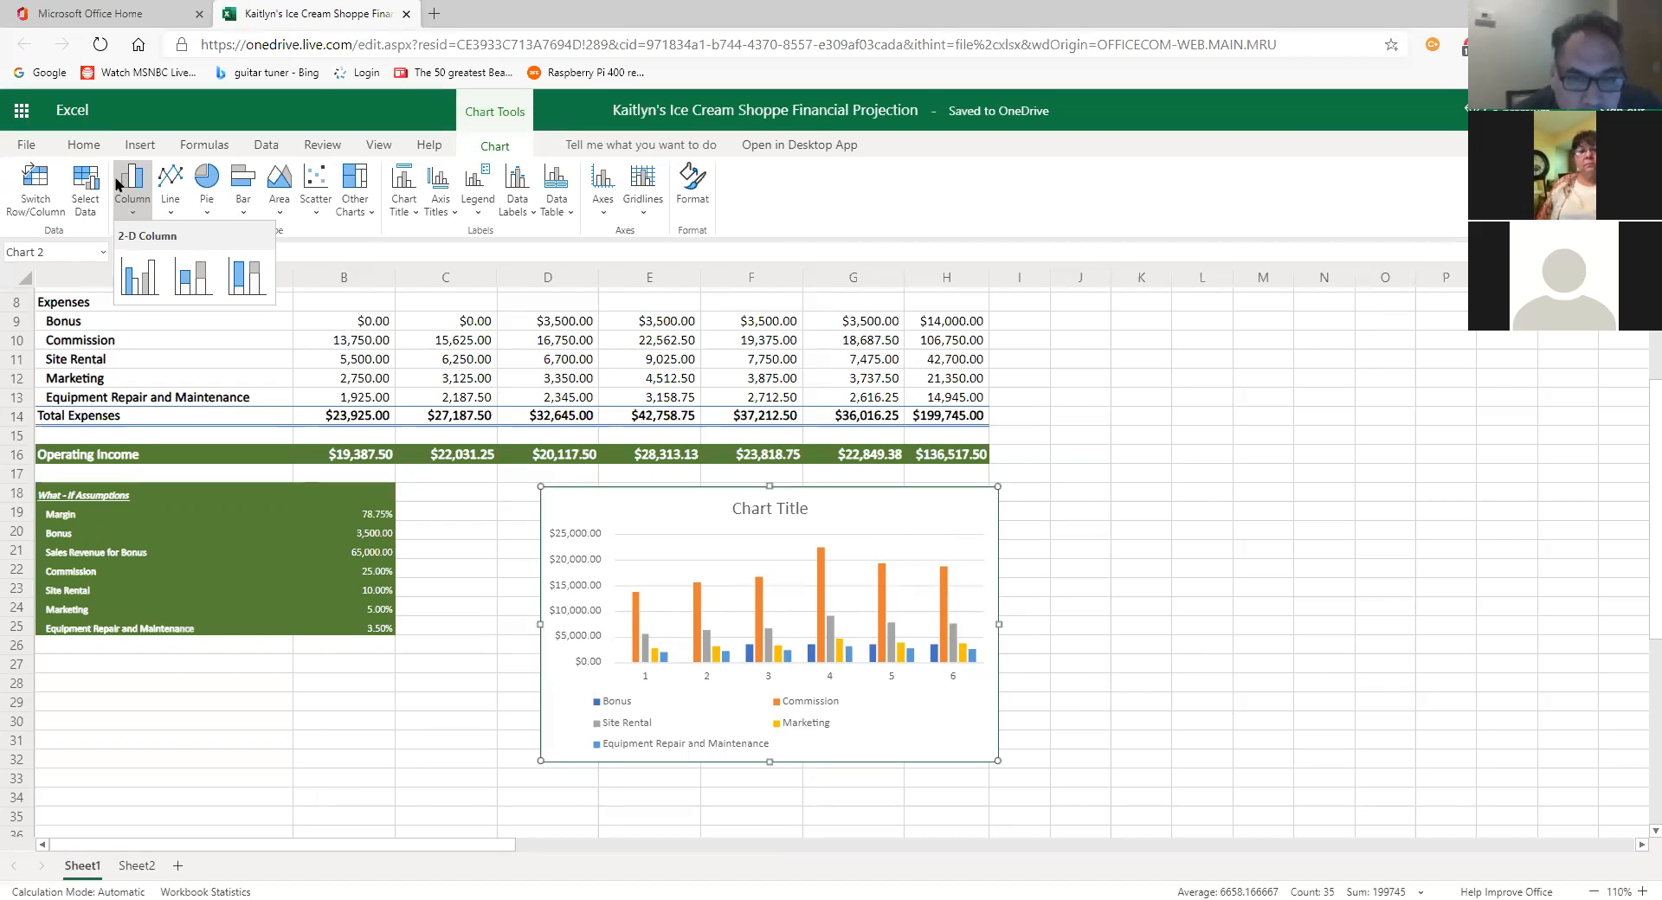
# Step: Dismiss the chart type list and cut the expenses chart off Sheet1
pyautogui.click(88, 146)
pyautogui.click(86, 148)
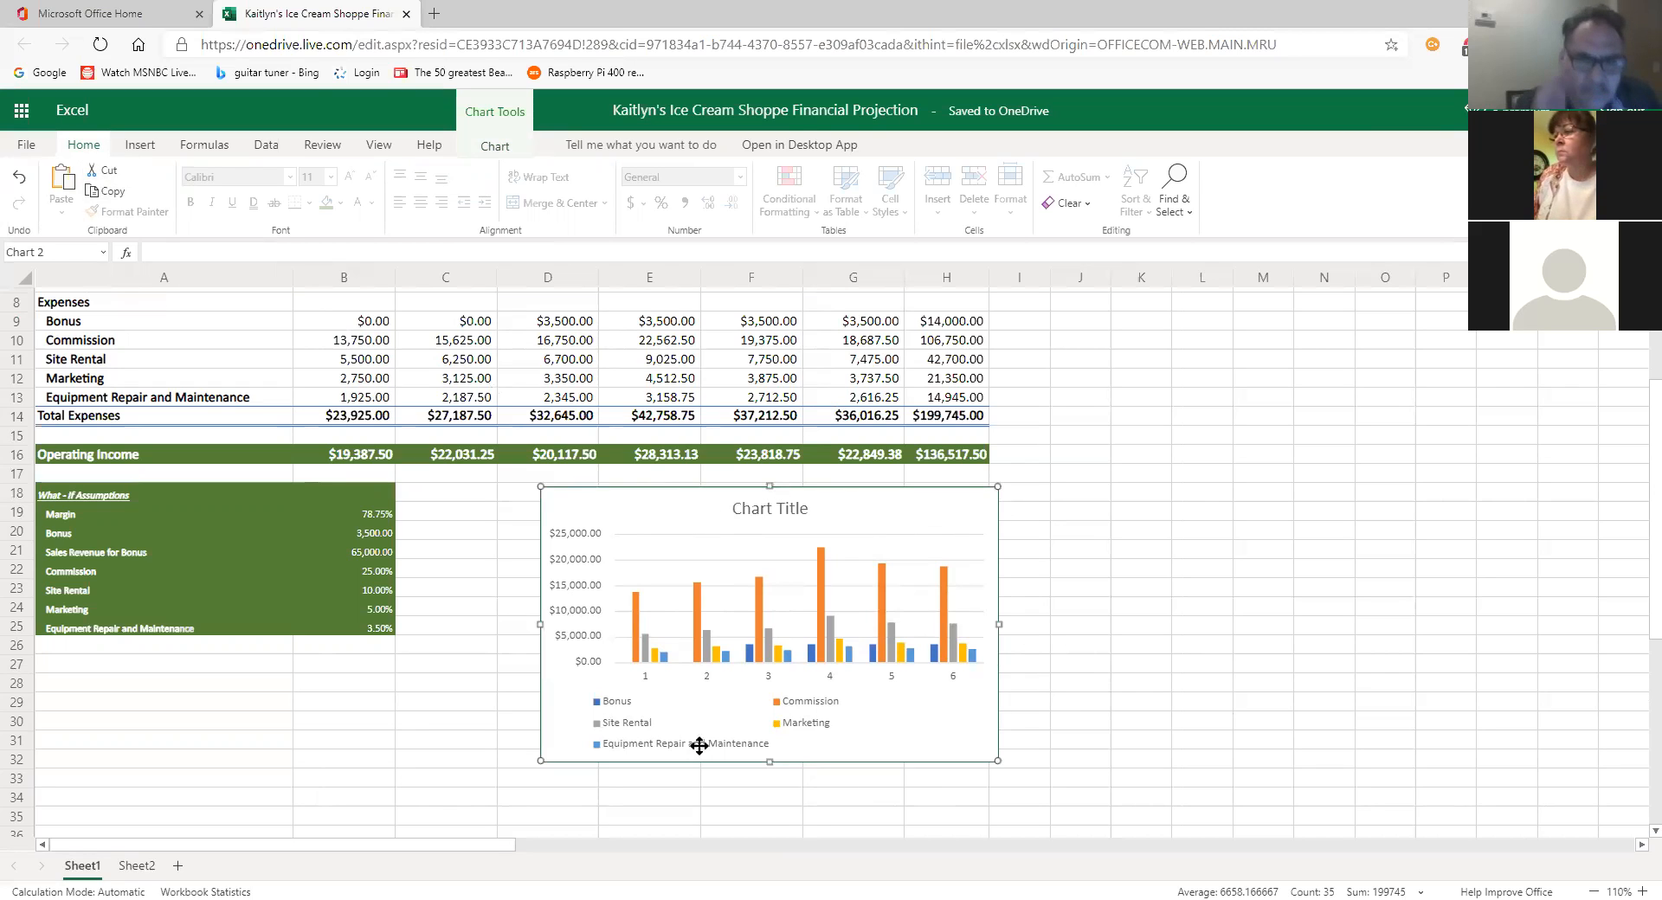
pyautogui.click(110, 179)
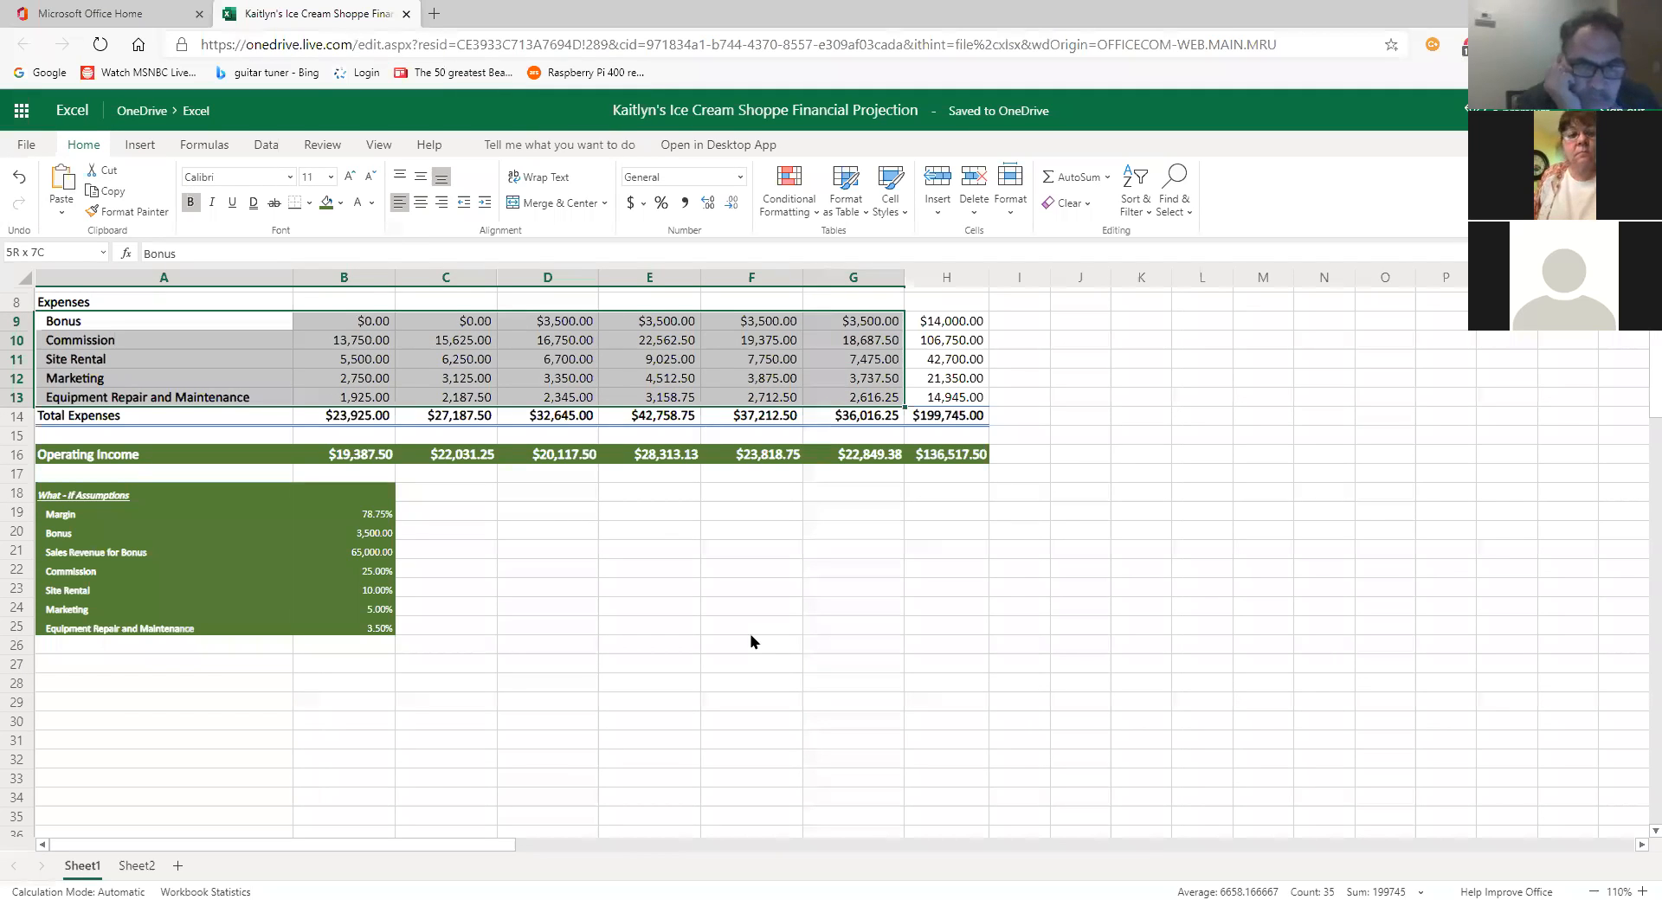
# Step: Paste the expenses chart into Sheet2 at cell A1 and nudge it into position
pyautogui.click(136, 865)
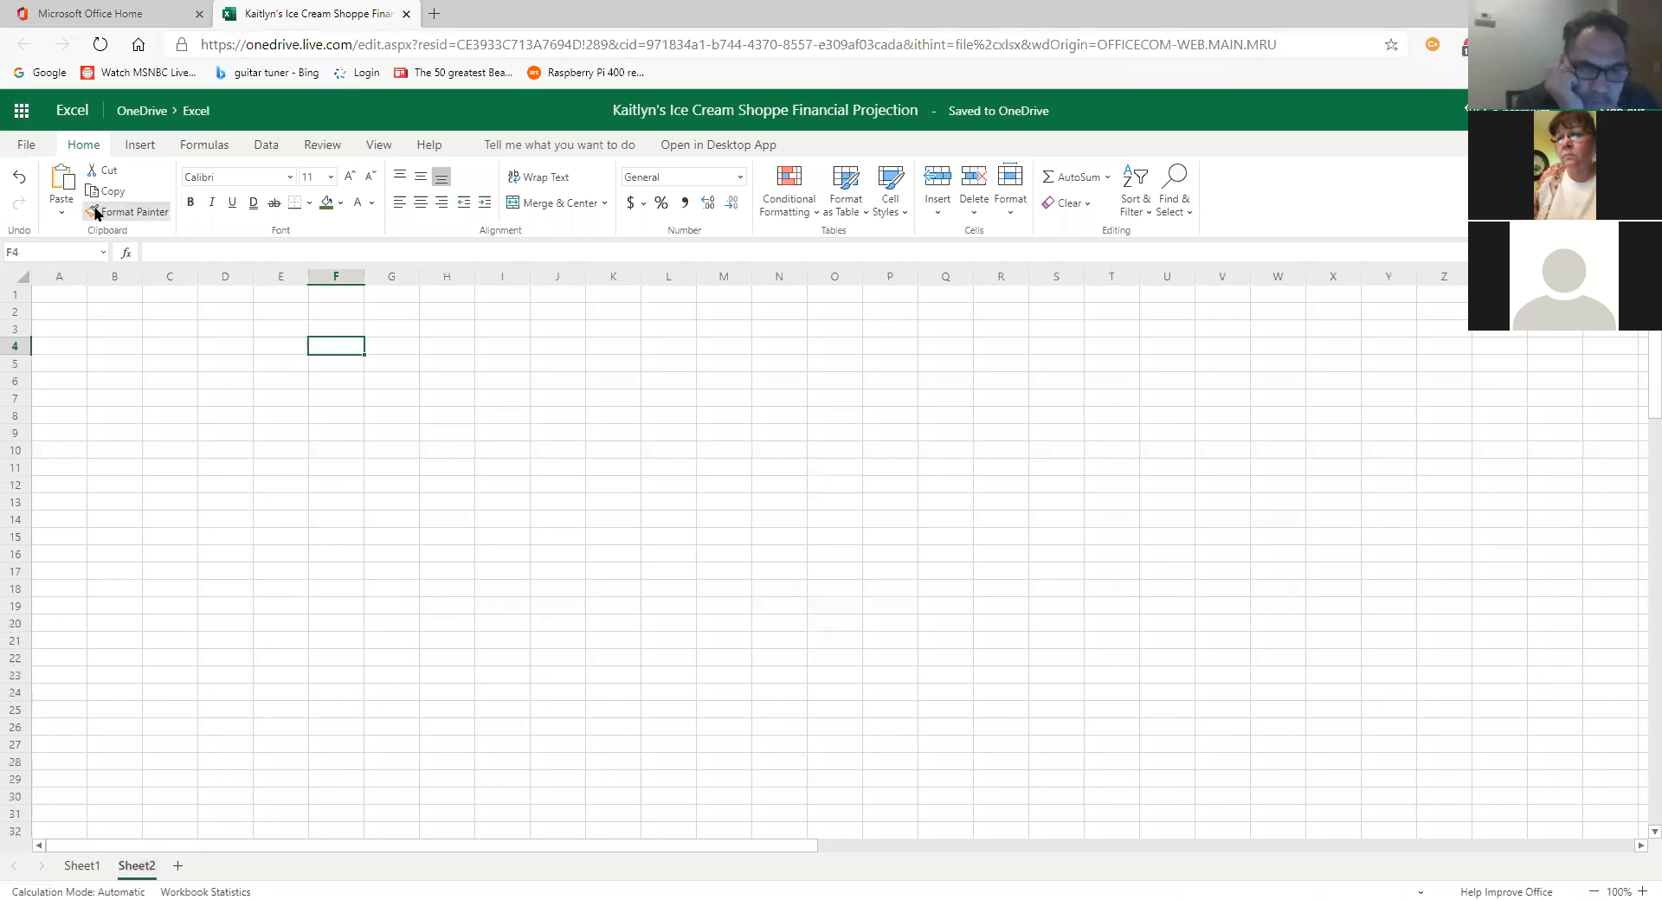
pyautogui.click(138, 367)
pyautogui.click(49, 298)
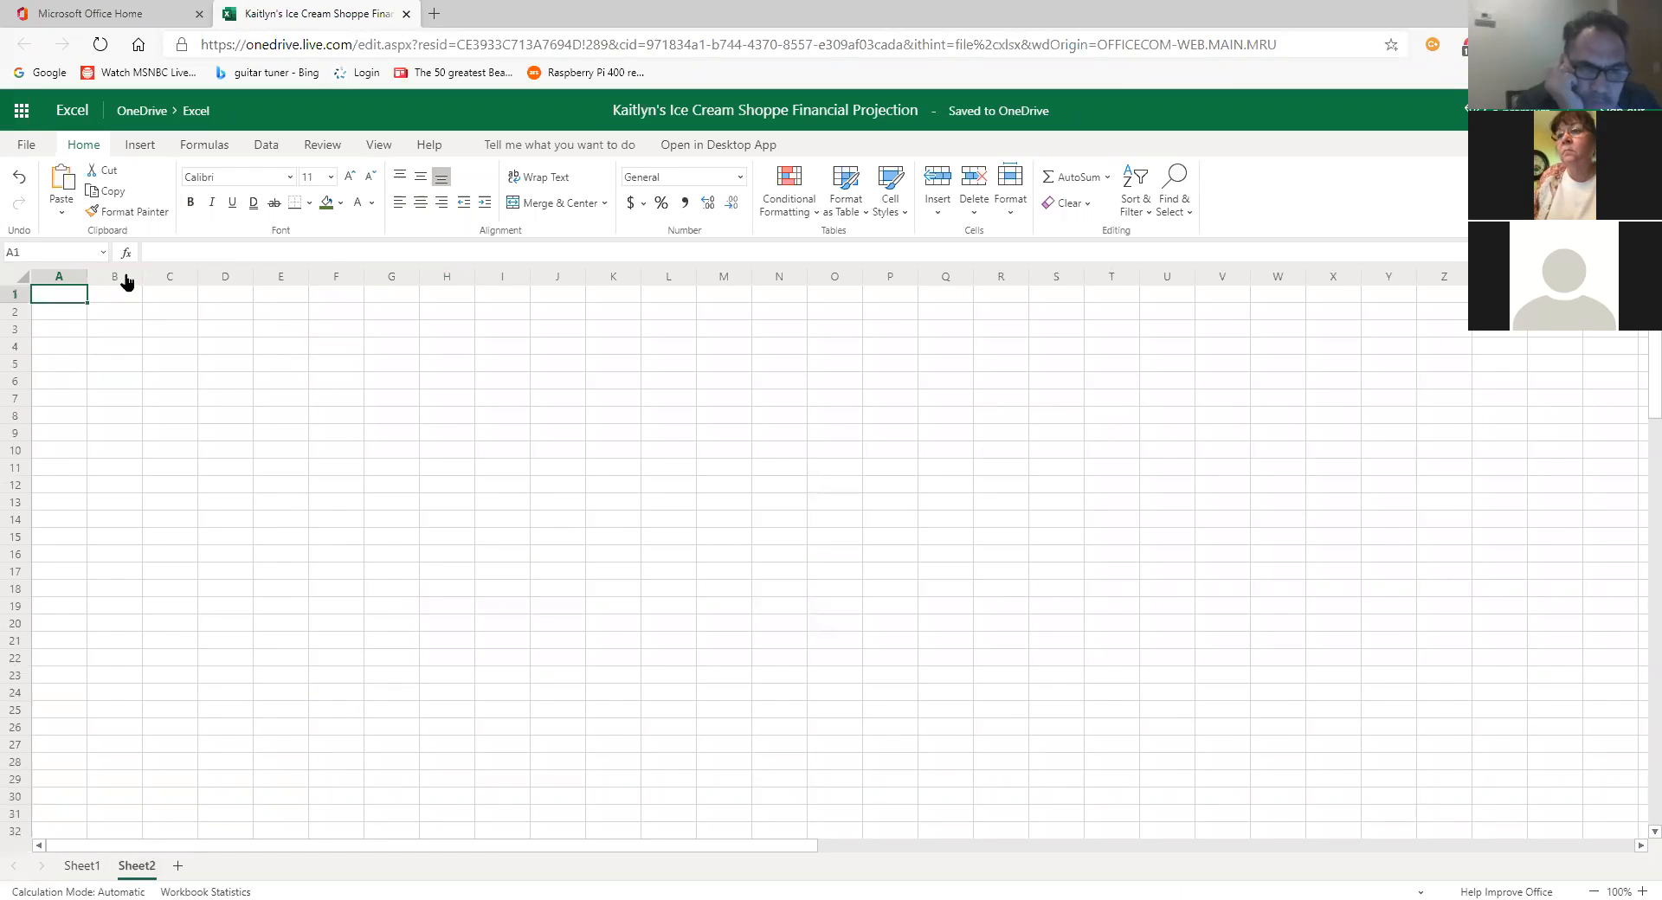
pyautogui.click(62, 182)
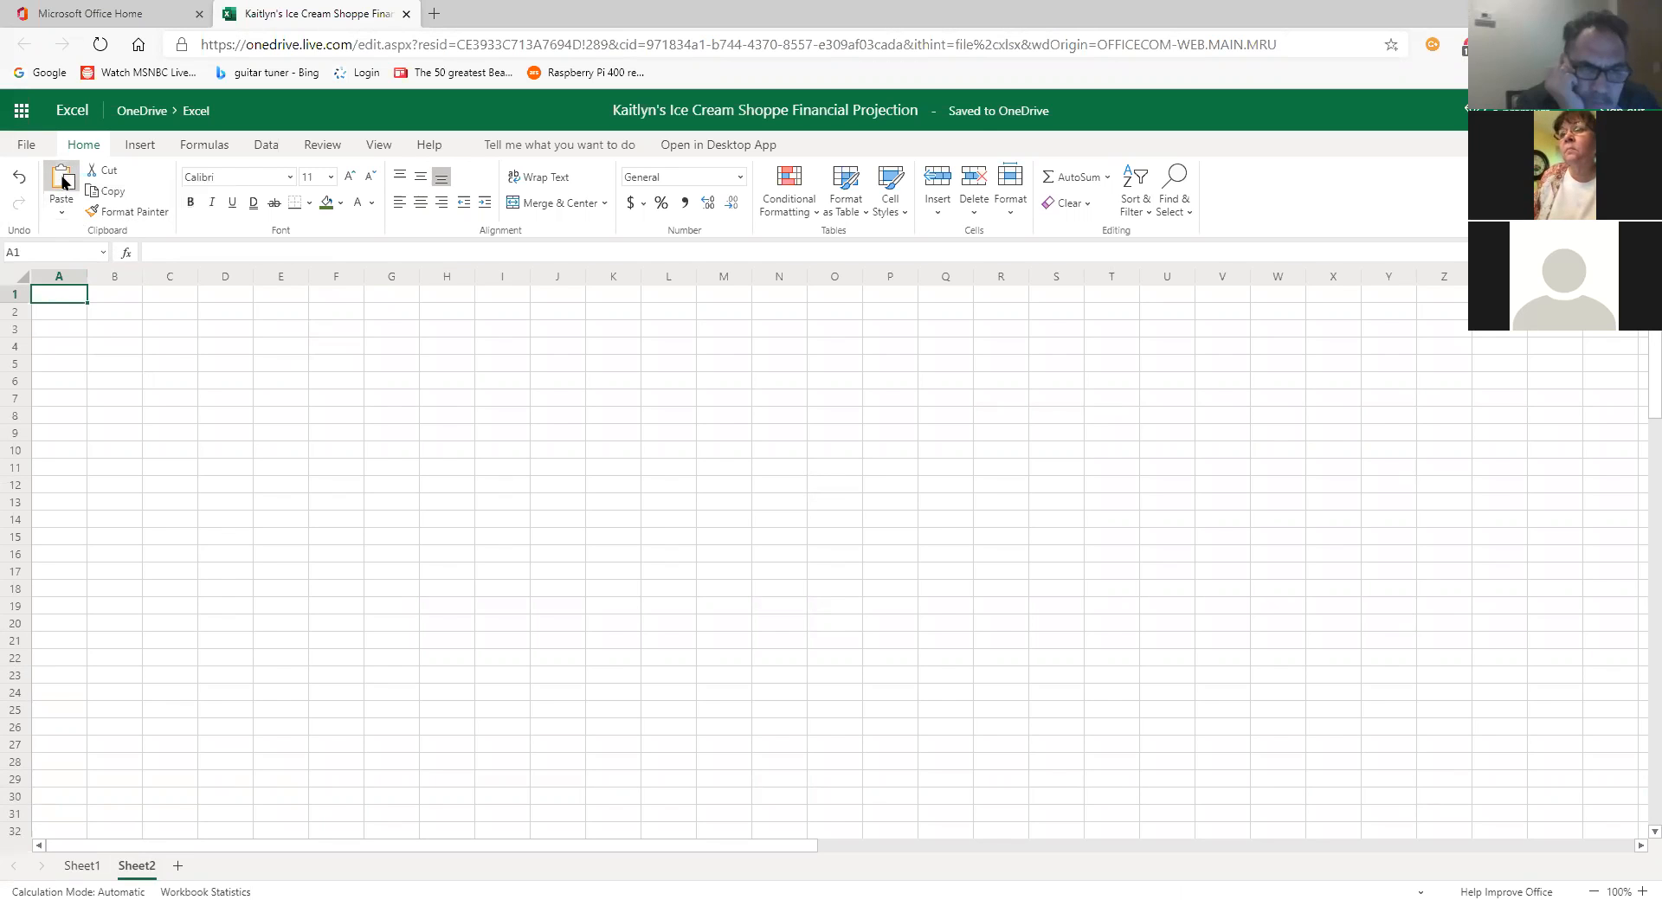
pyautogui.moveTo(324, 331)
pyautogui.mouseDown()
pyautogui.moveTo(378, 360)
pyautogui.moveTo(348, 332)
pyautogui.mouseUp()
pyautogui.moveTo(334, 334); pyautogui.dragTo(330, 331)
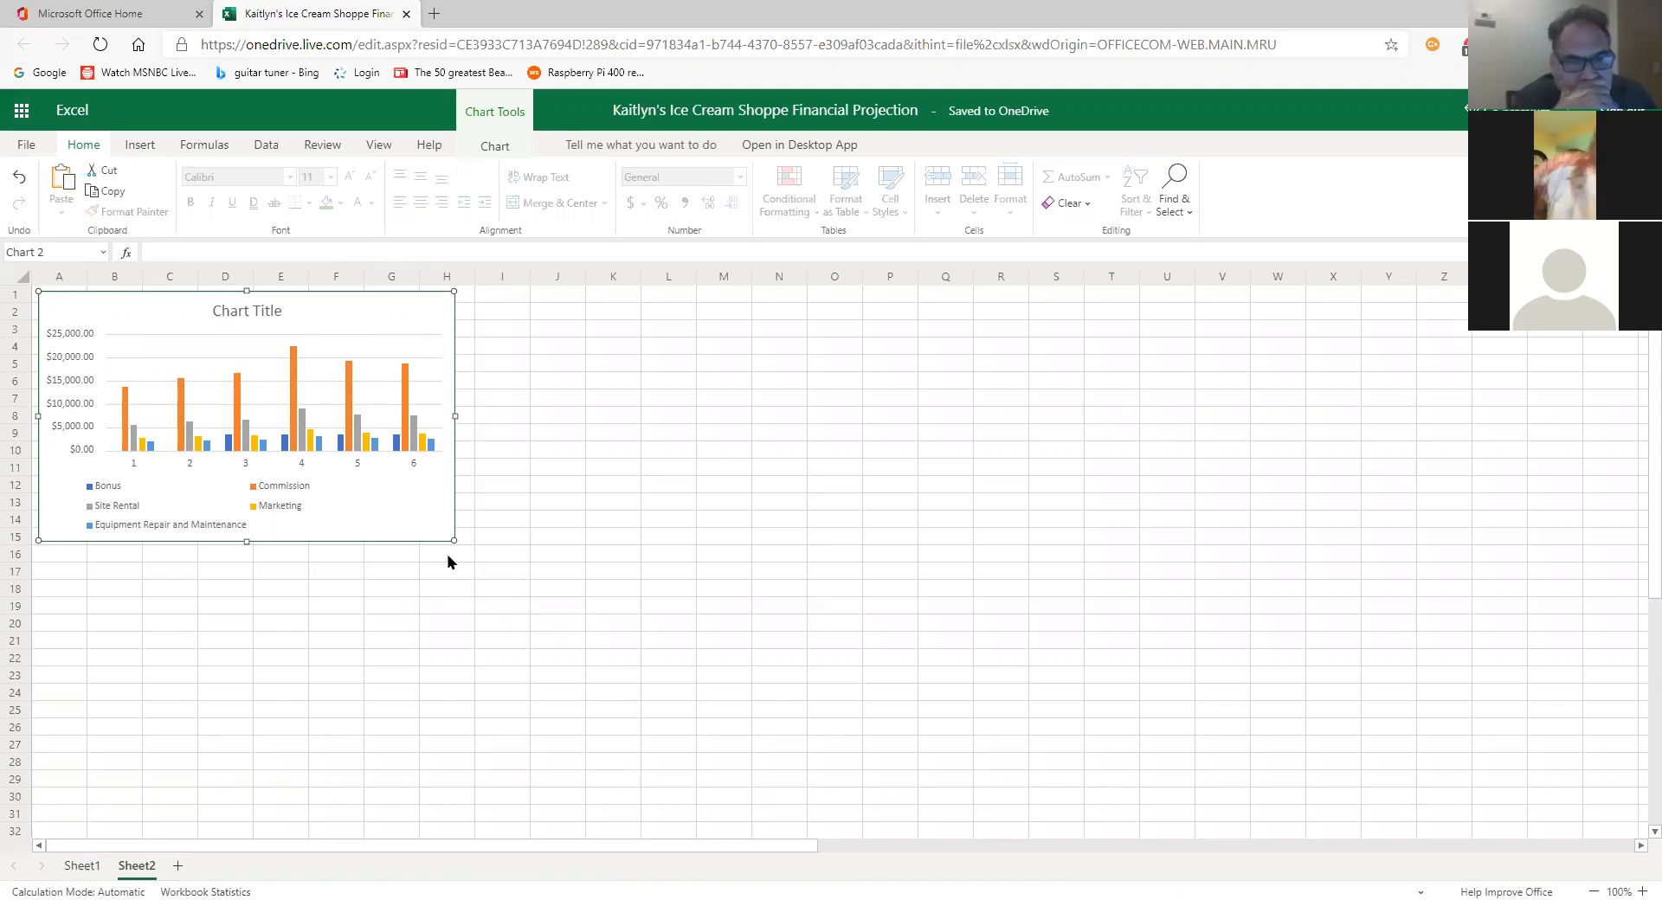
# Step: Resize the chart on Sheet2 to span columns A–S and rows 1–31, then nudge it slightly up
pyautogui.moveTo(454, 541); pyautogui.dragTo(1082, 827)
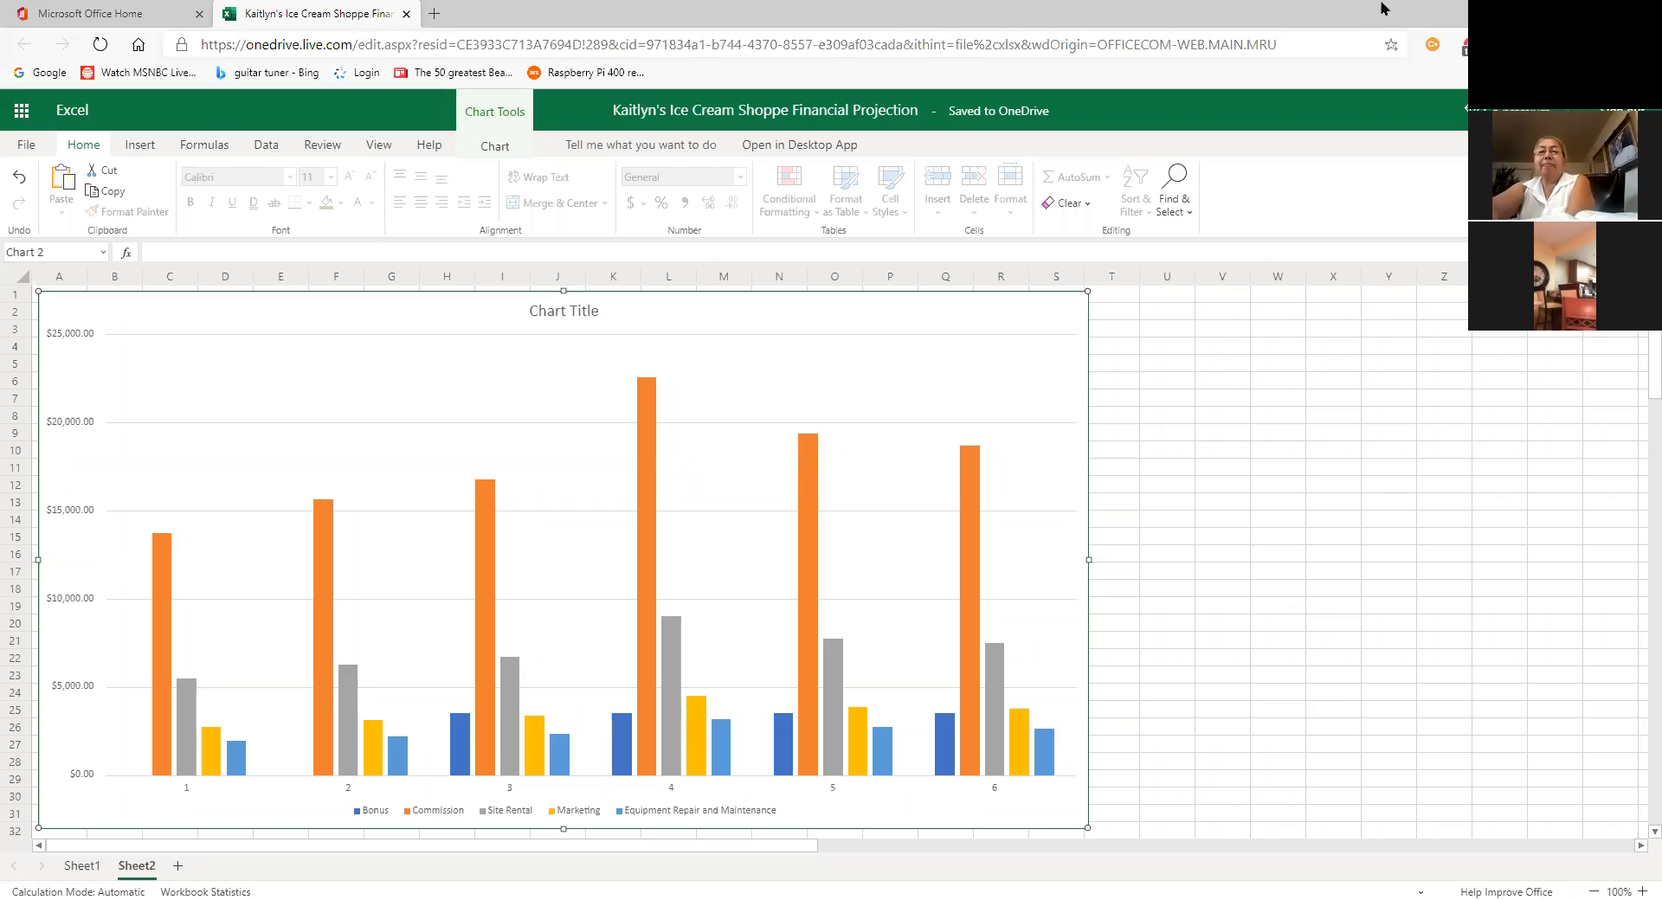
pyautogui.moveTo(283, 778)
pyautogui.mouseDown()
pyautogui.moveTo(185, 808)
pyautogui.moveTo(146, 862)
pyautogui.mouseUp()
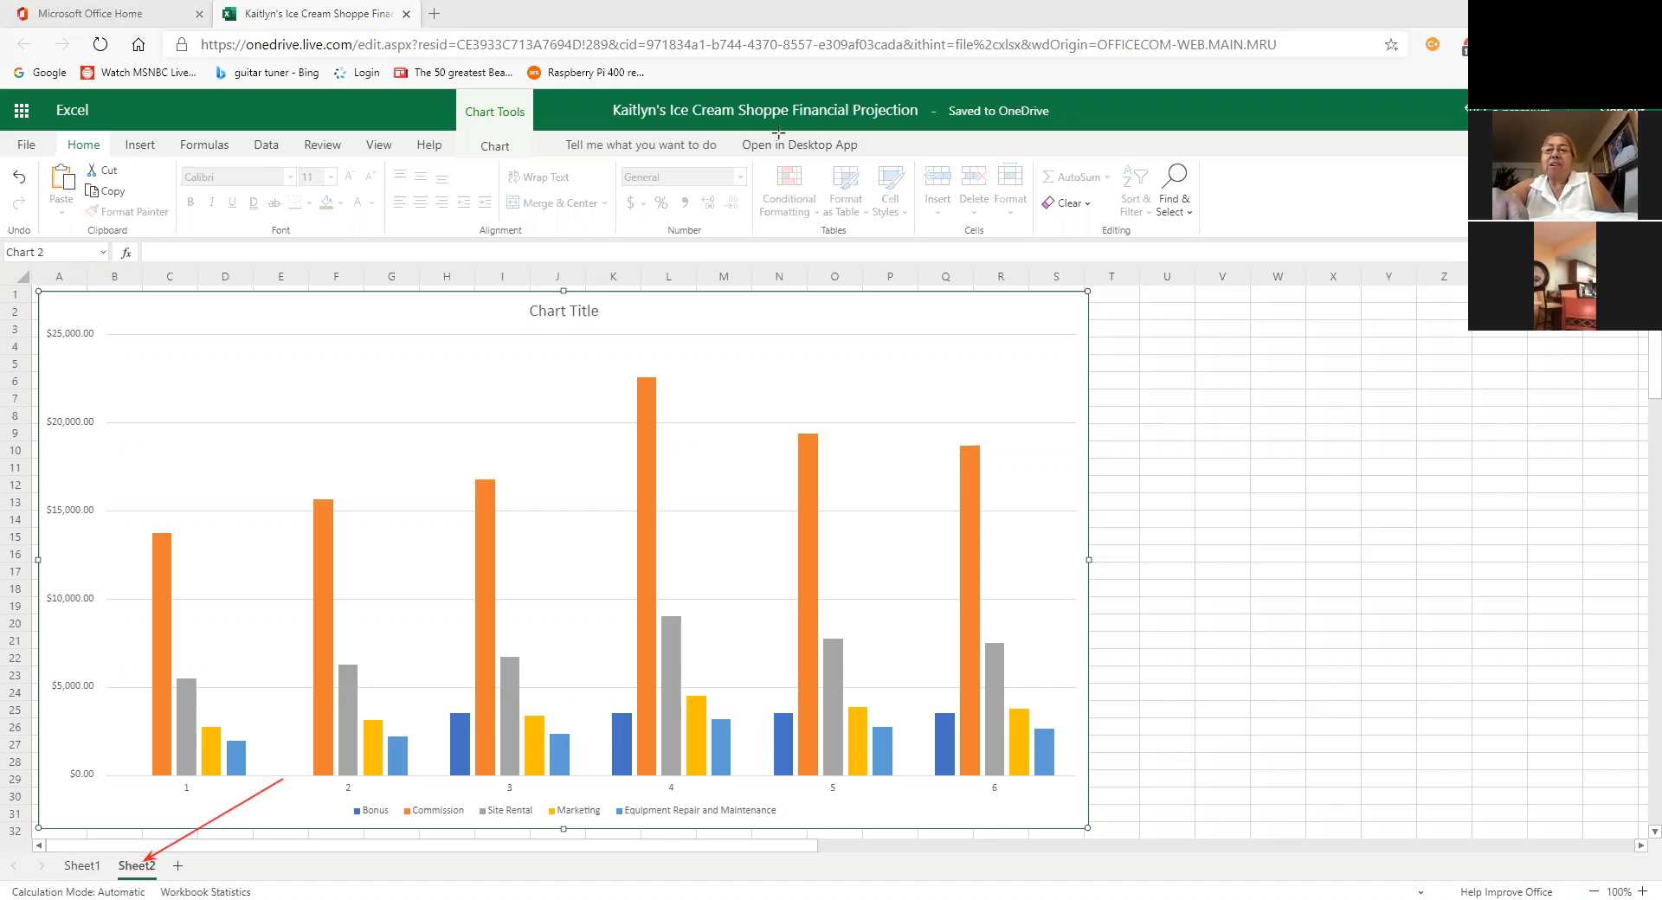
pyautogui.click(82, 866)
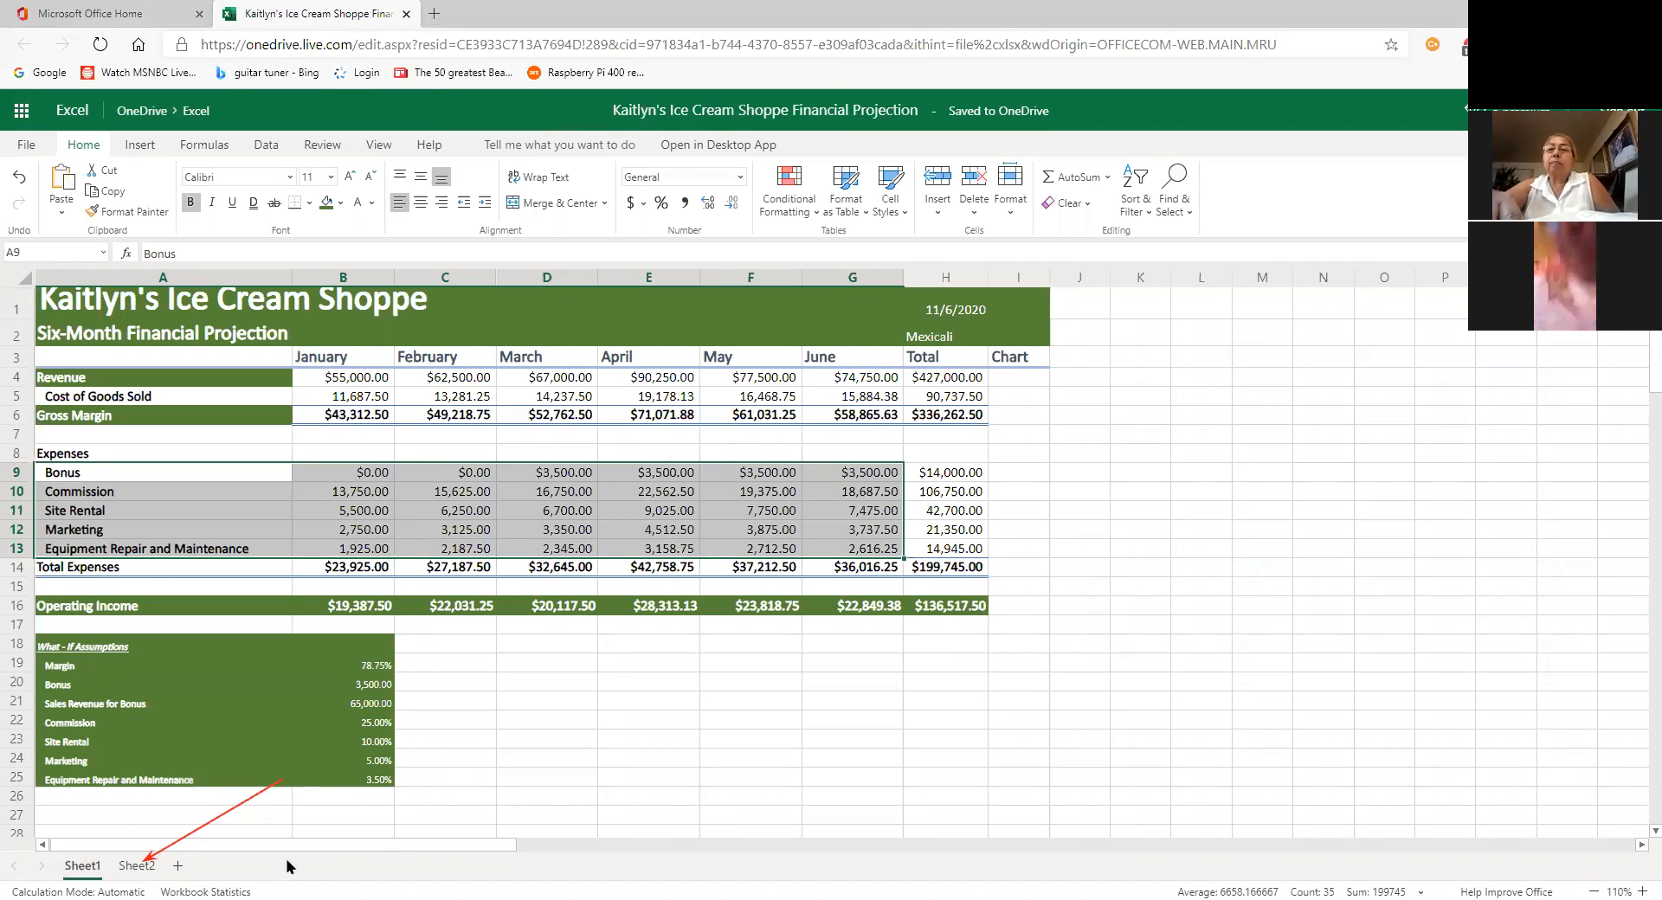
pyautogui.click(135, 867)
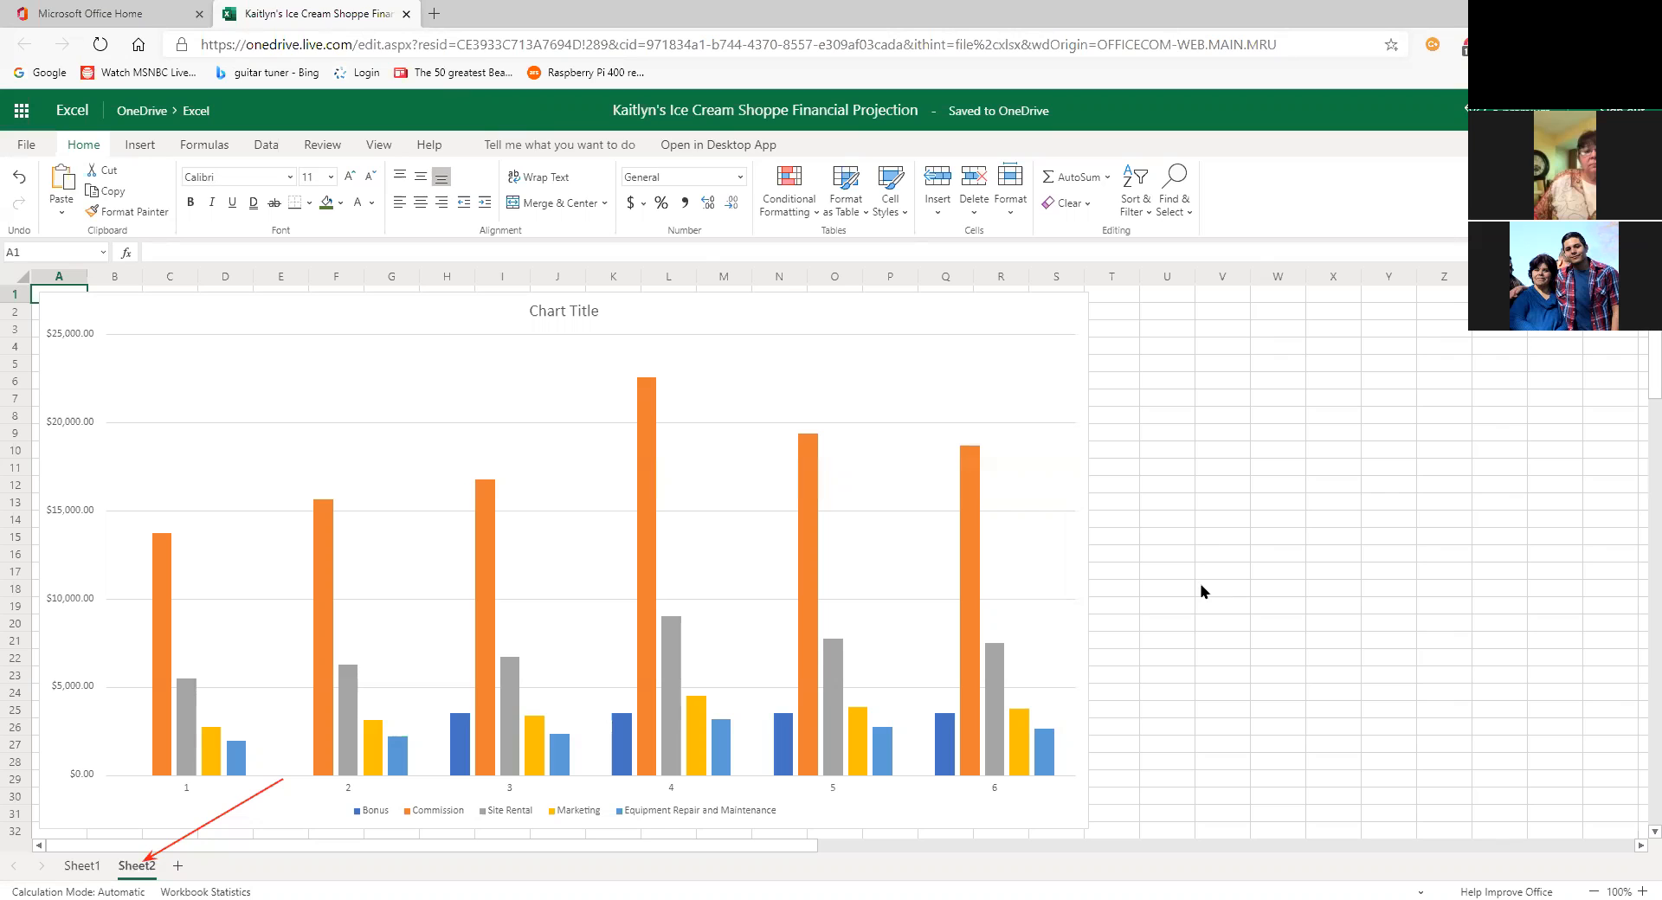
pyautogui.click(997, 479)
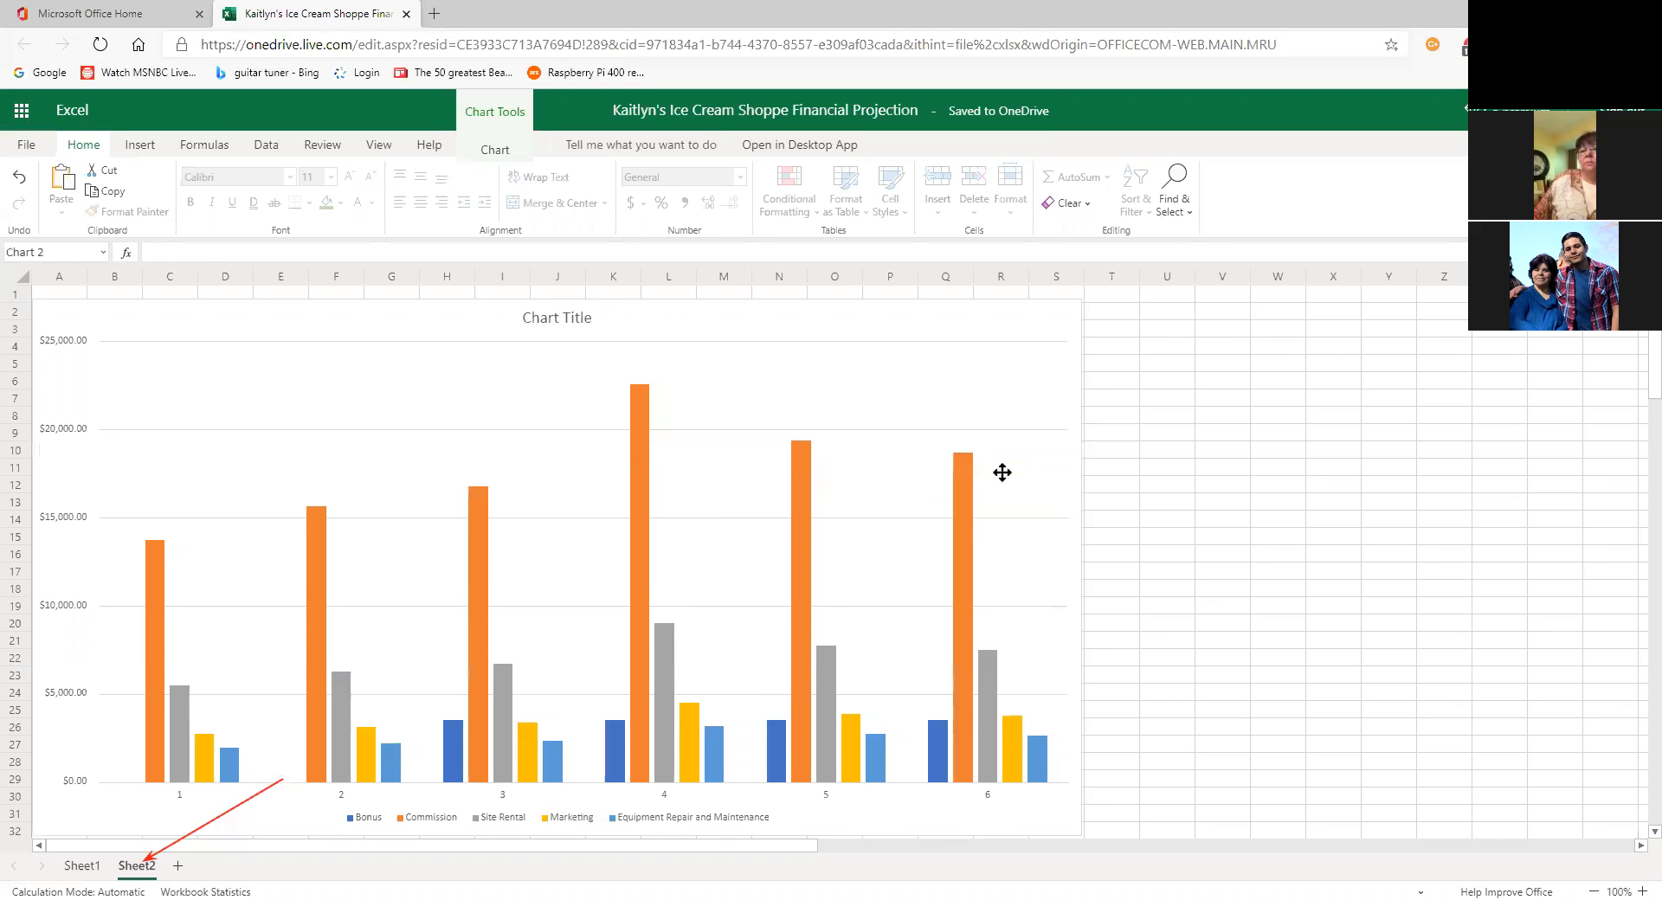
pyautogui.moveTo(997, 480); pyautogui.dragTo(997, 471)
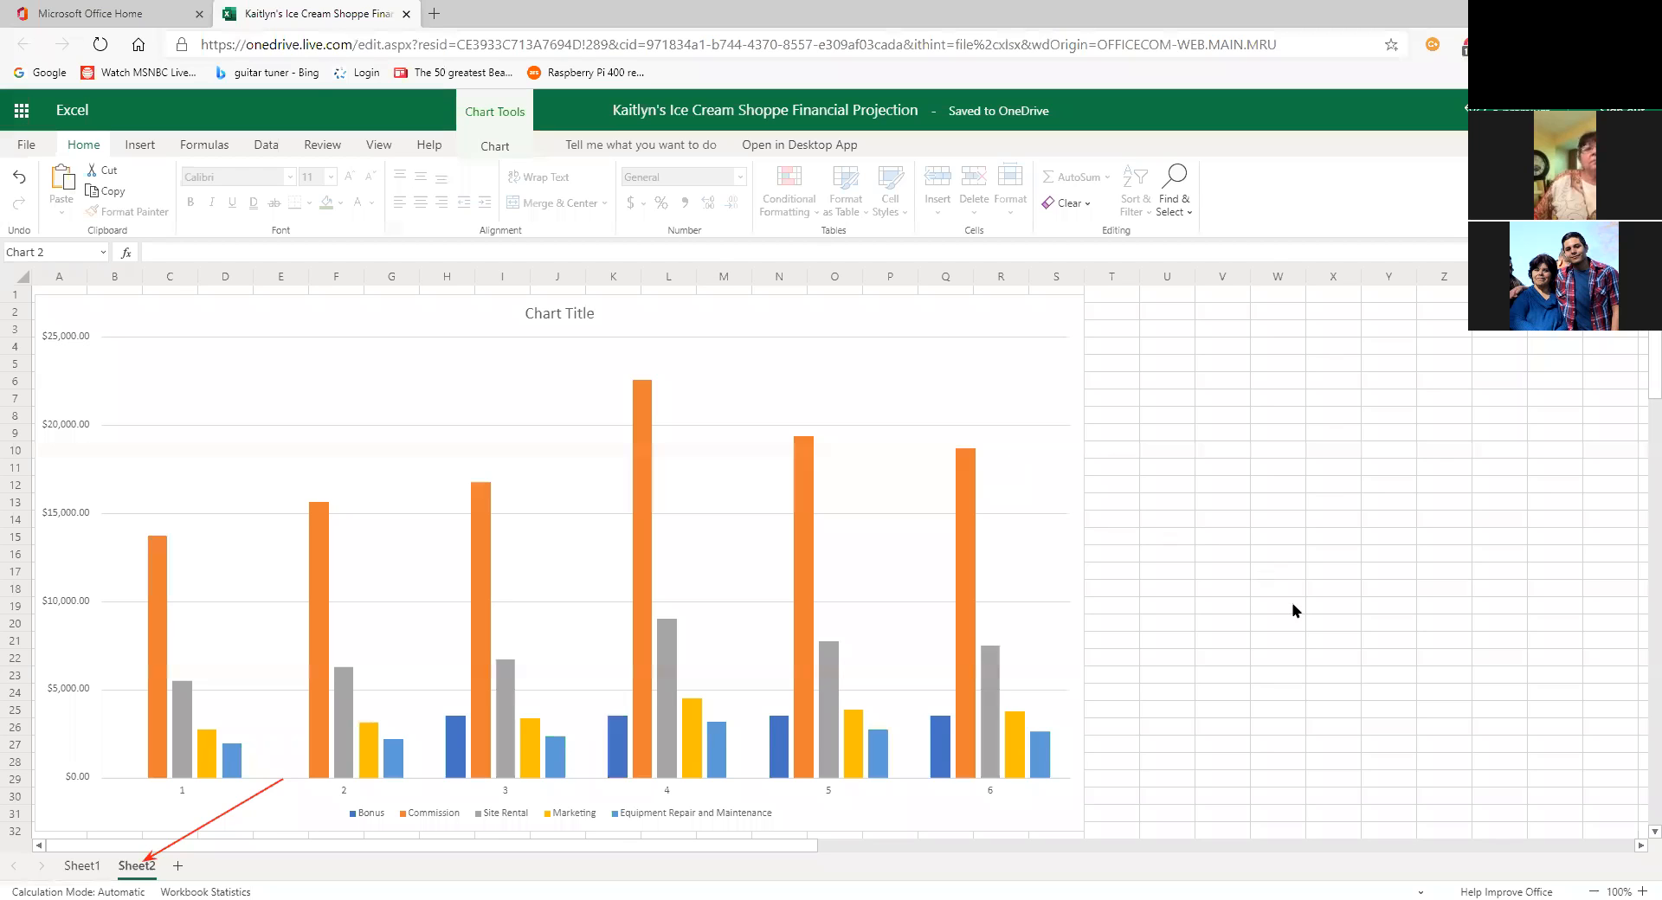
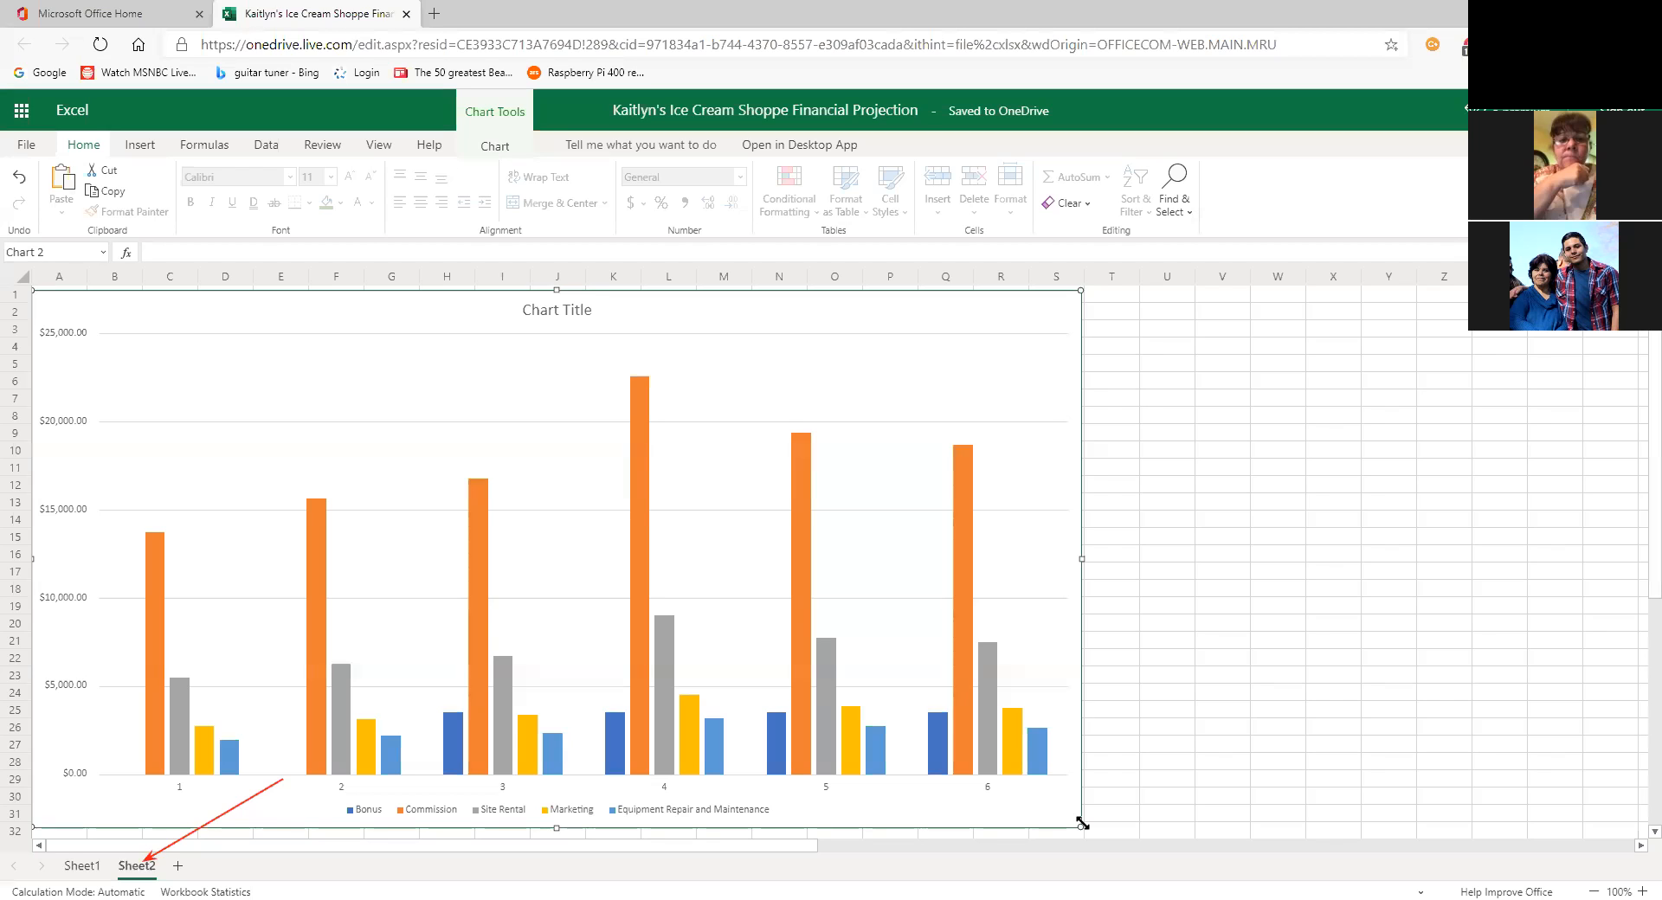
# Step: Adjust the expense chart's size on Sheet2 by dragging its corner until it fits
pyautogui.moveTo(1082, 824); pyautogui.dragTo(1030, 795)
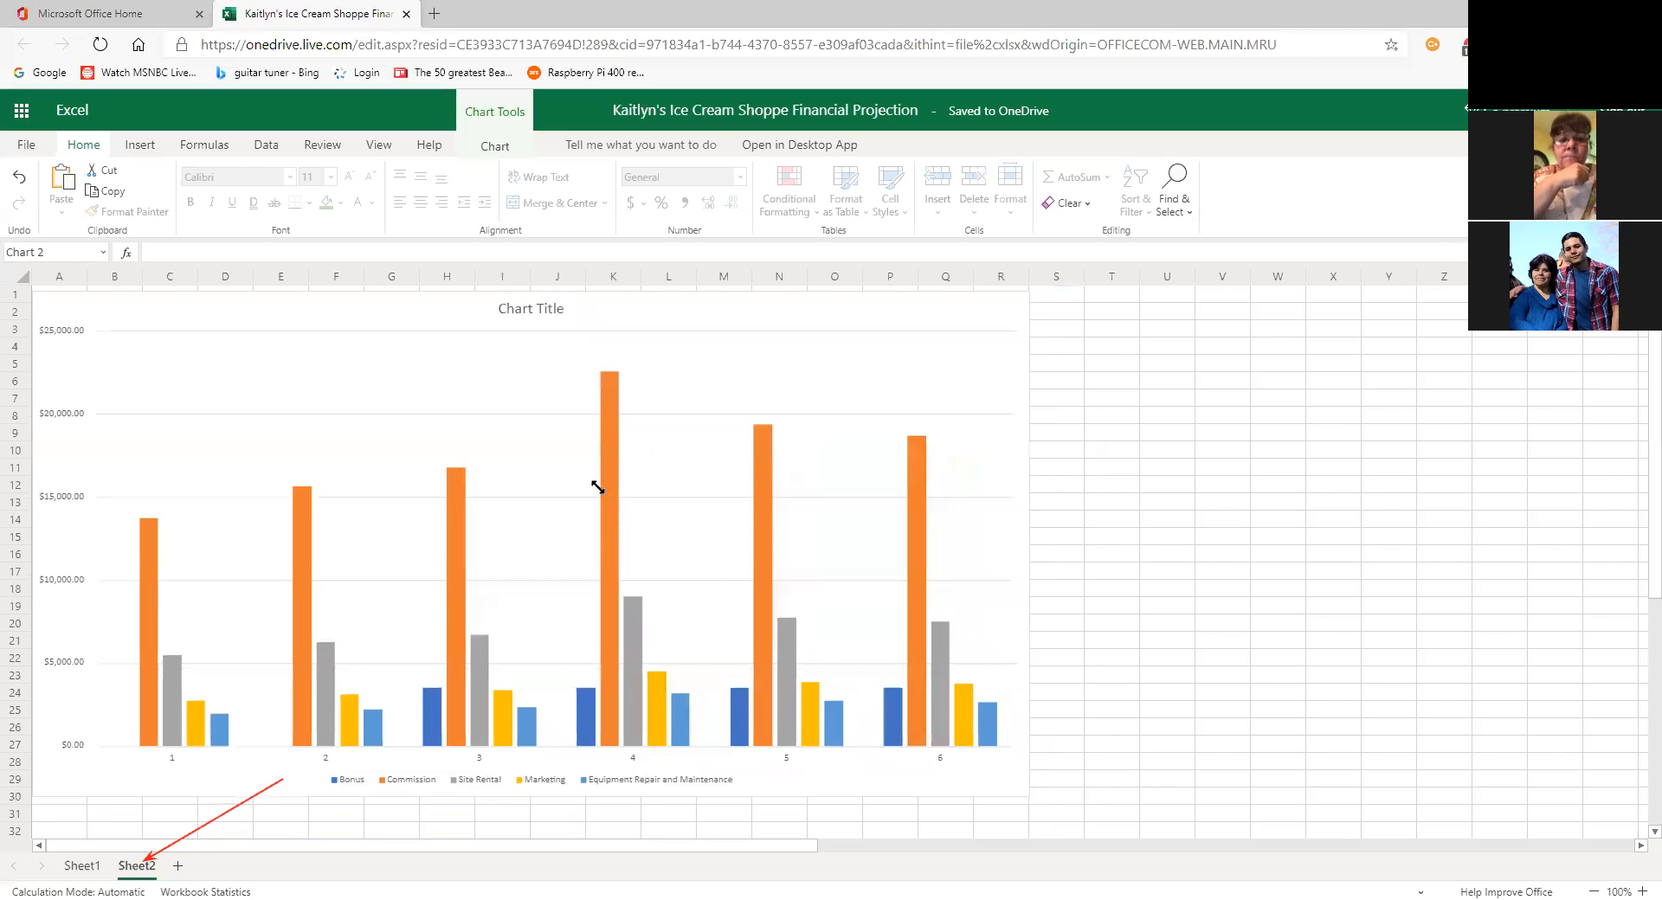
pyautogui.moveTo(548, 441); pyautogui.dragTo(1095, 837)
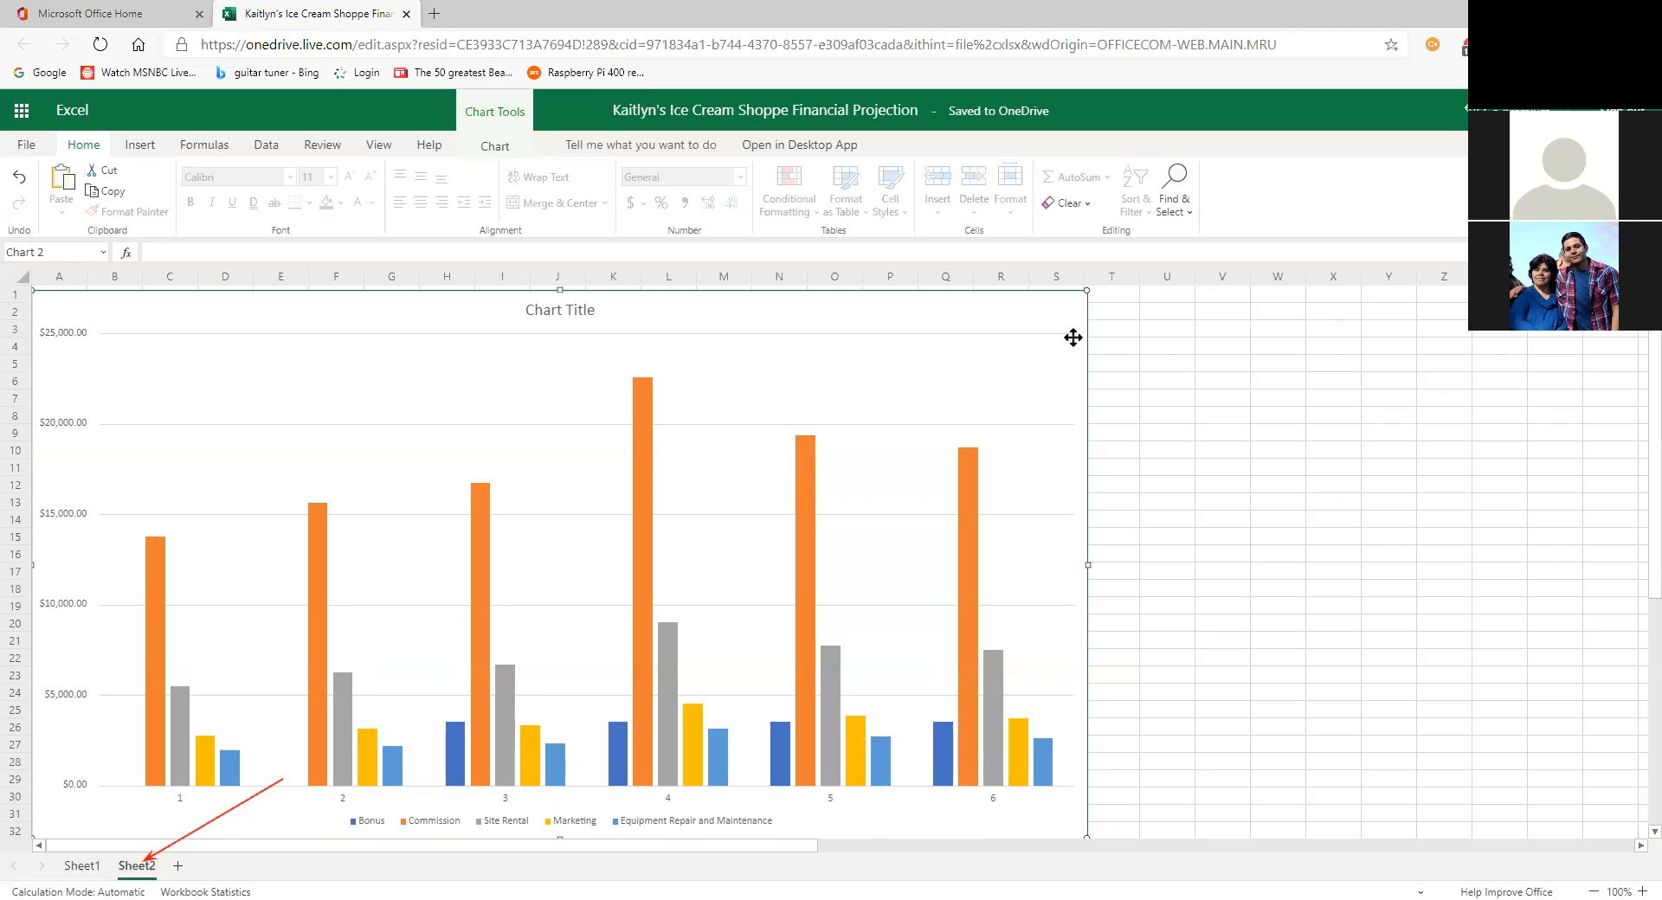
pyautogui.scroll(-1, 1163, 692)
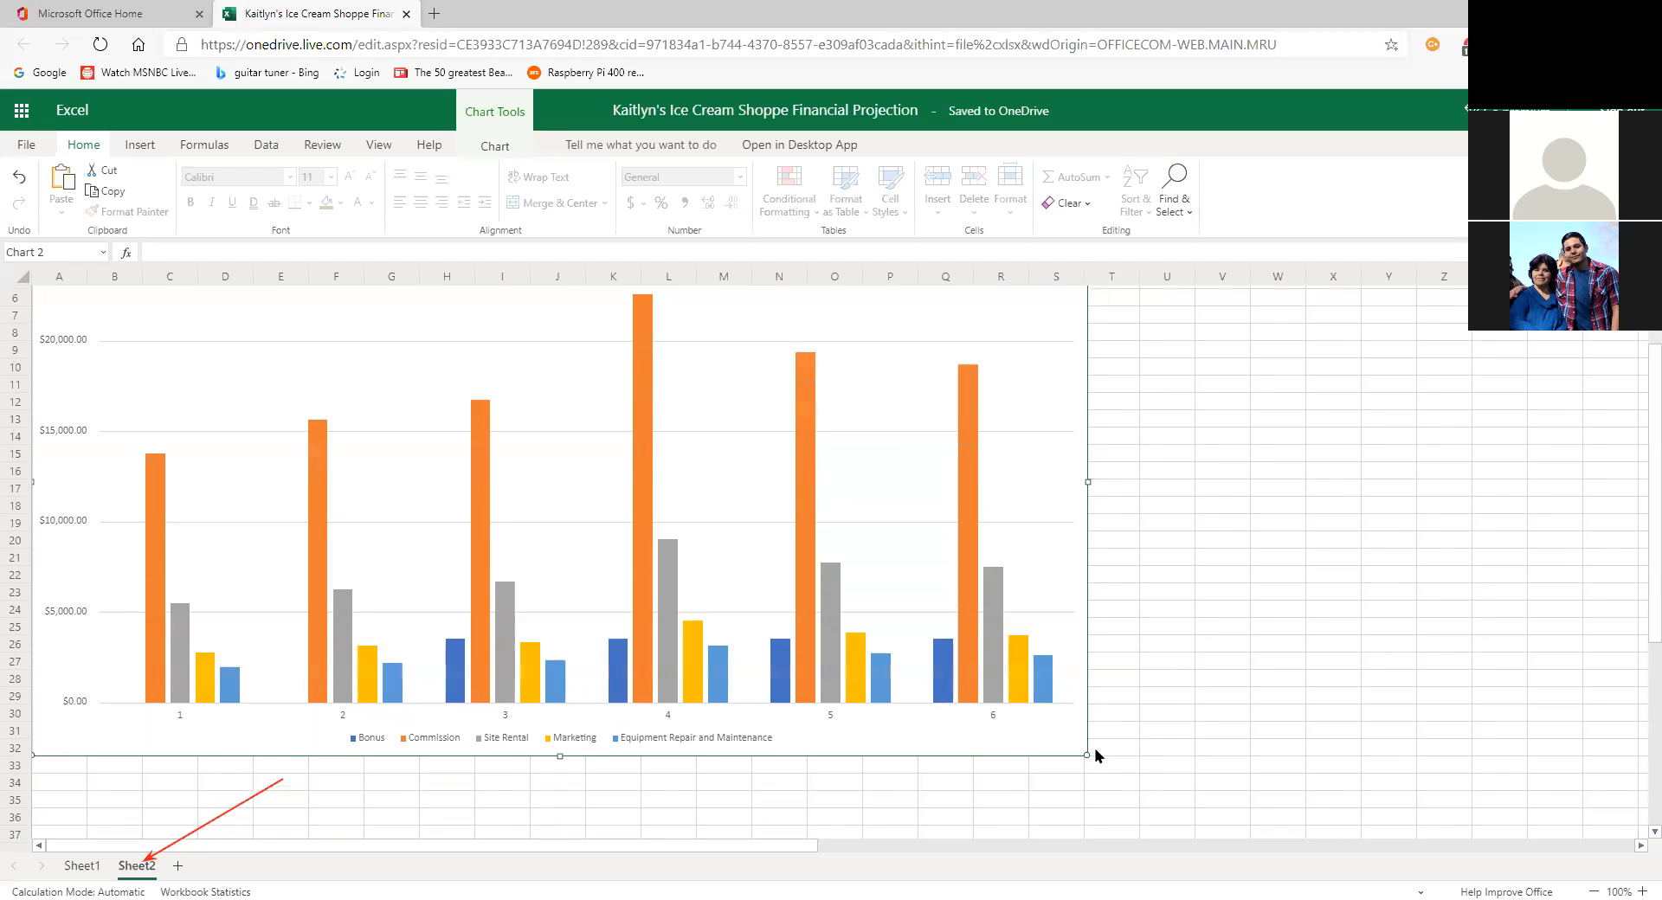
pyautogui.moveTo(1085, 756); pyautogui.dragTo(1143, 785)
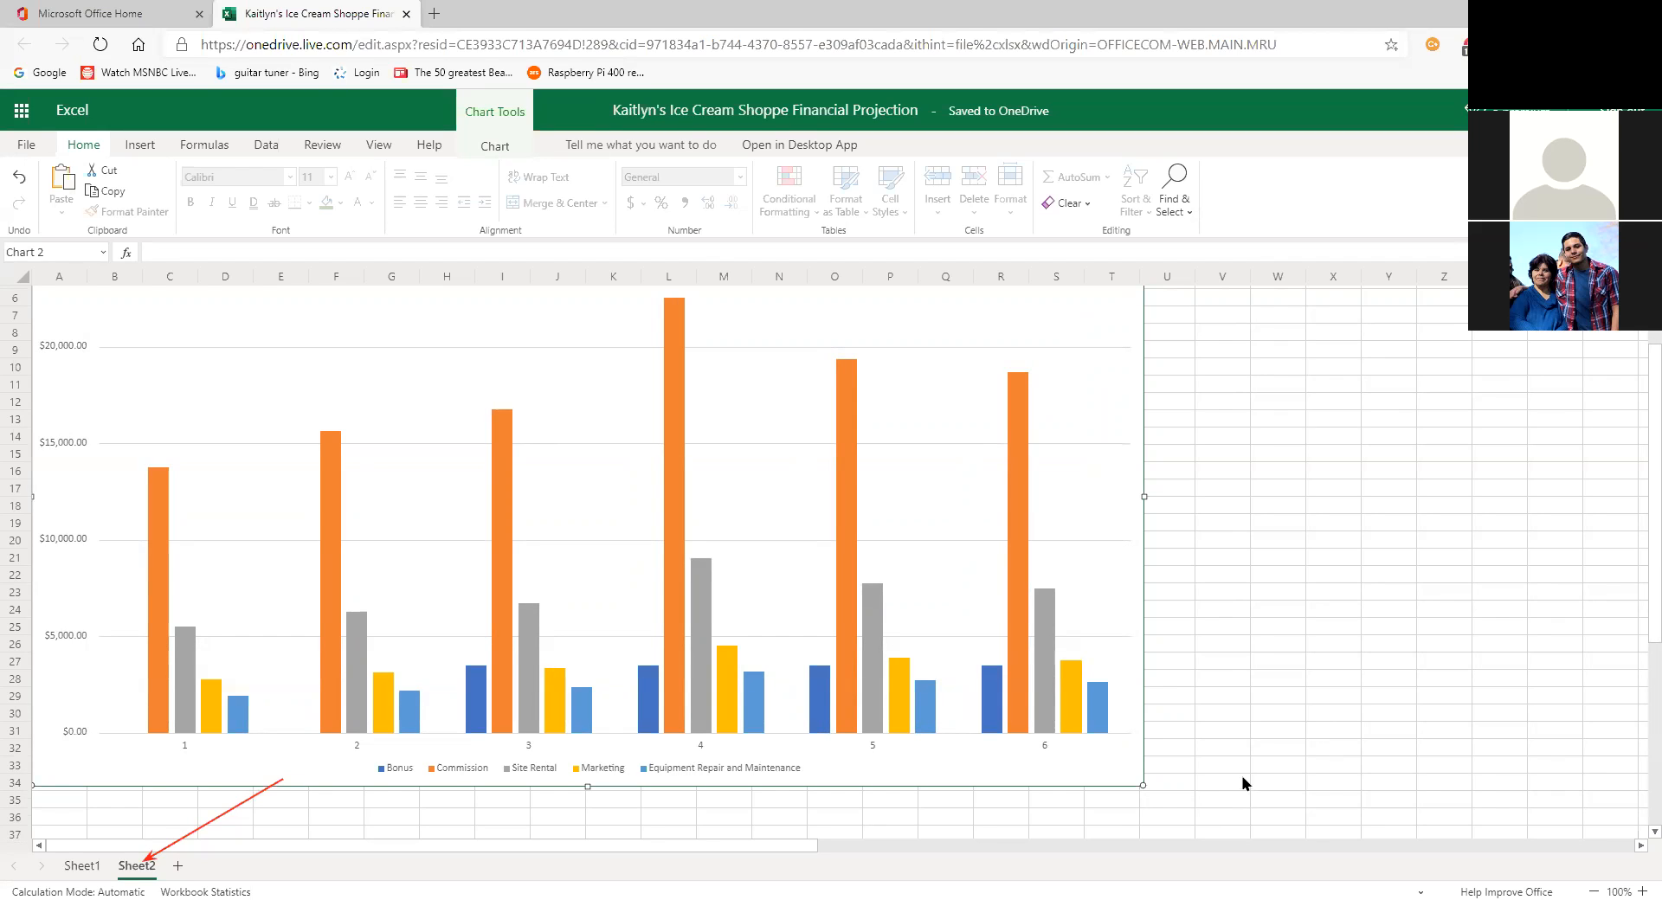
pyautogui.scroll(2, 1242, 783)
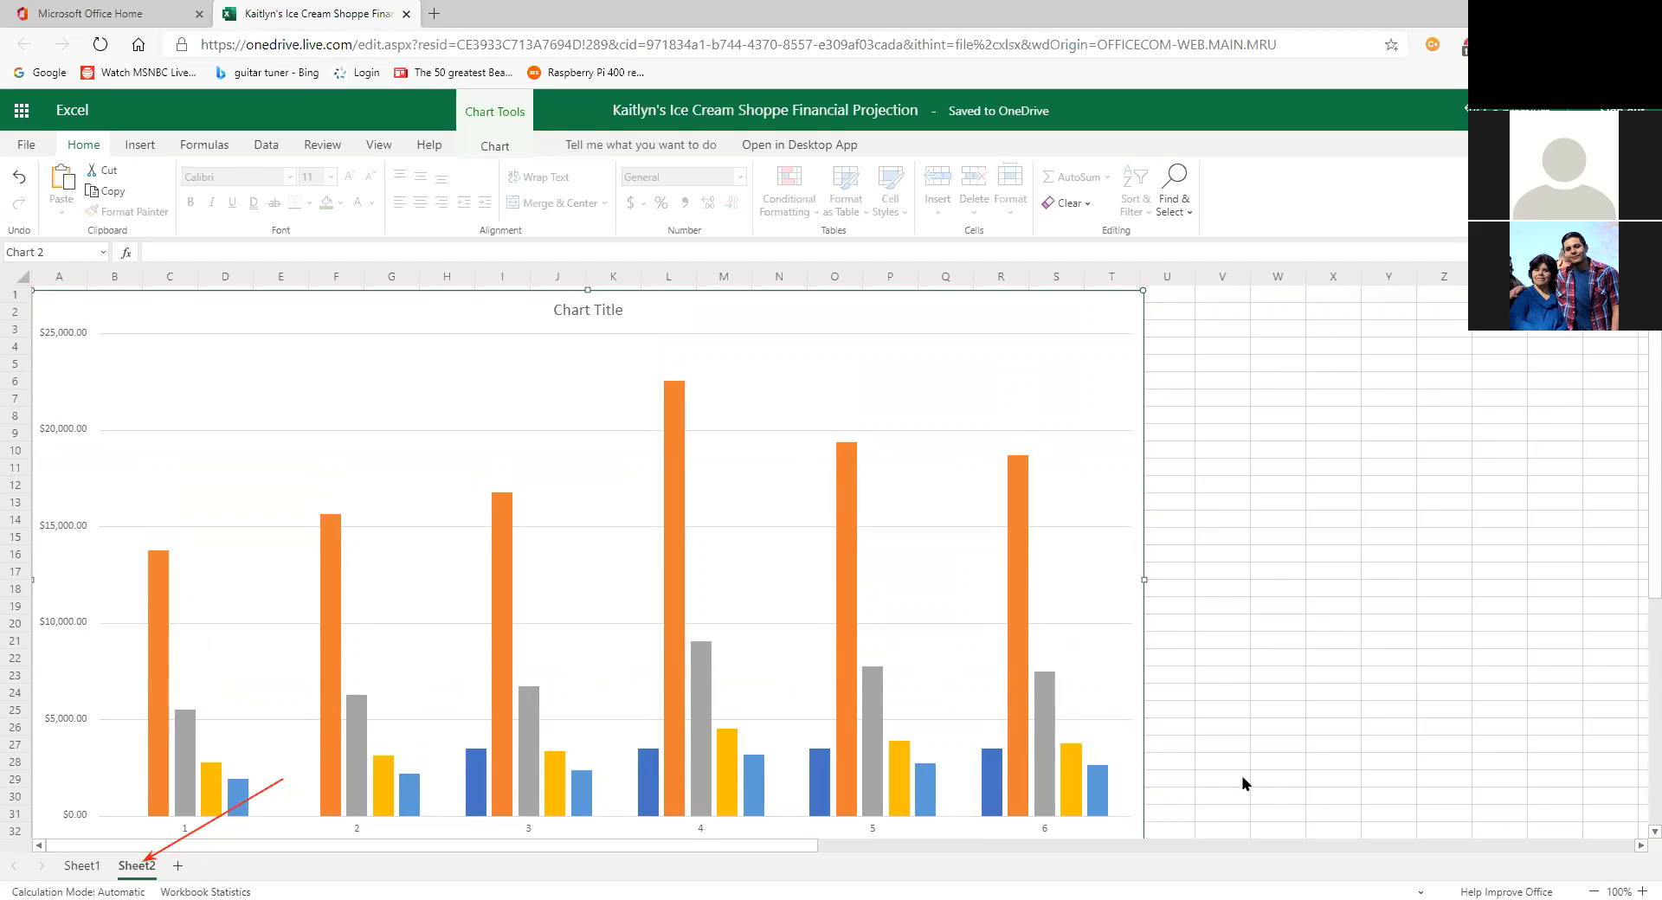
pyautogui.scroll(-2, 1234, 779)
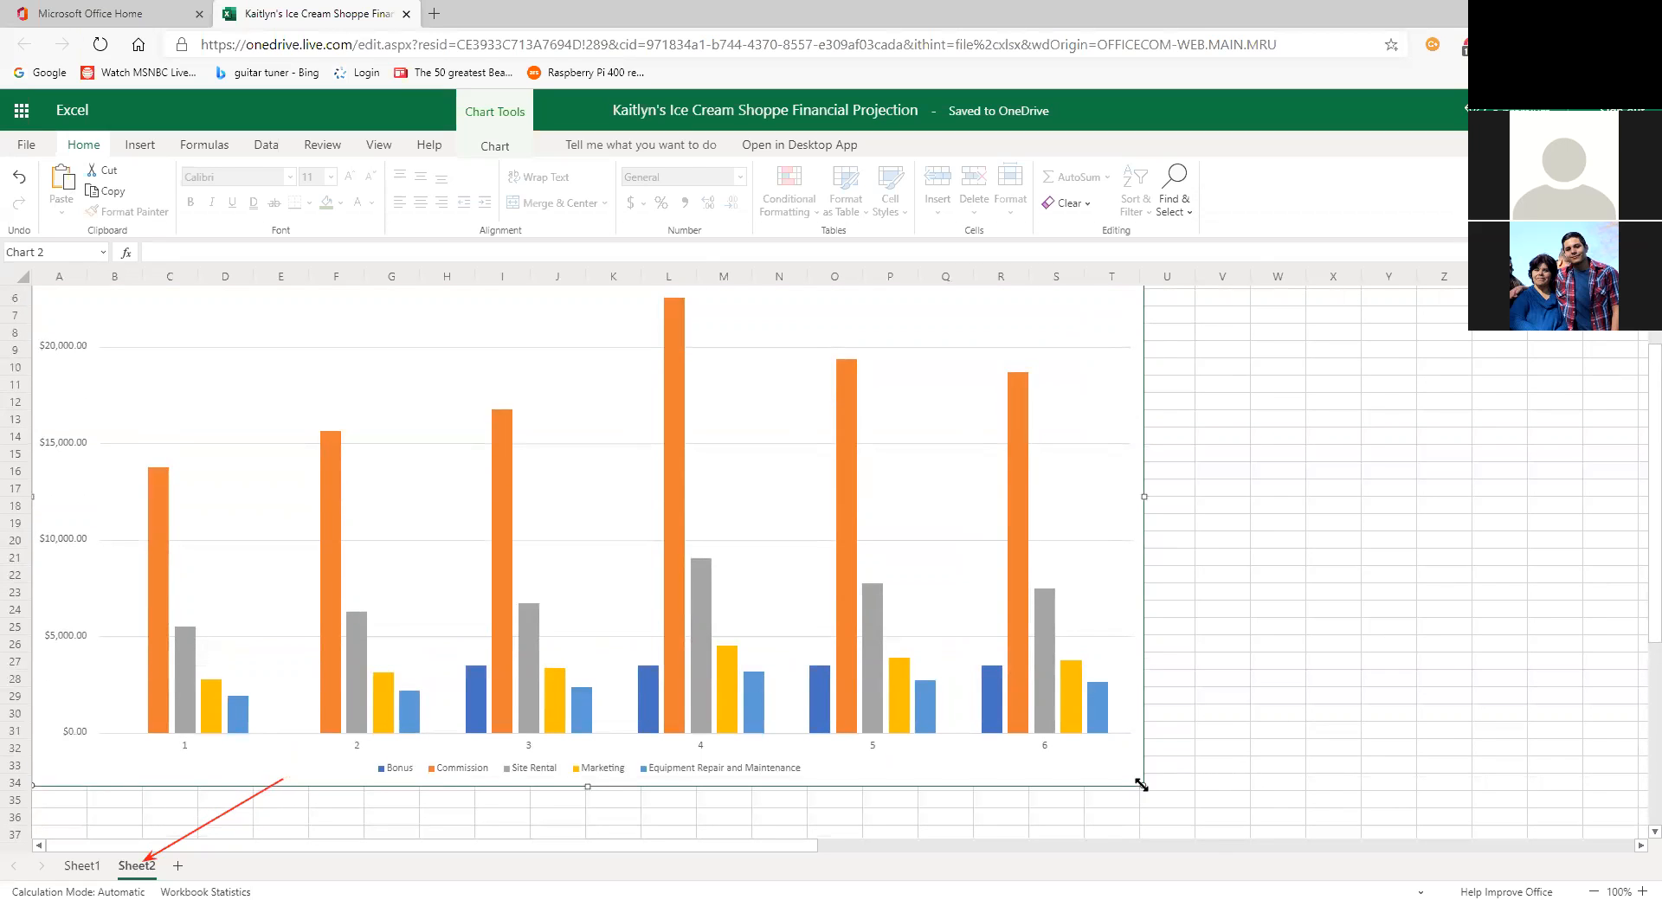
pyautogui.moveTo(1141, 784); pyautogui.dragTo(1098, 772)
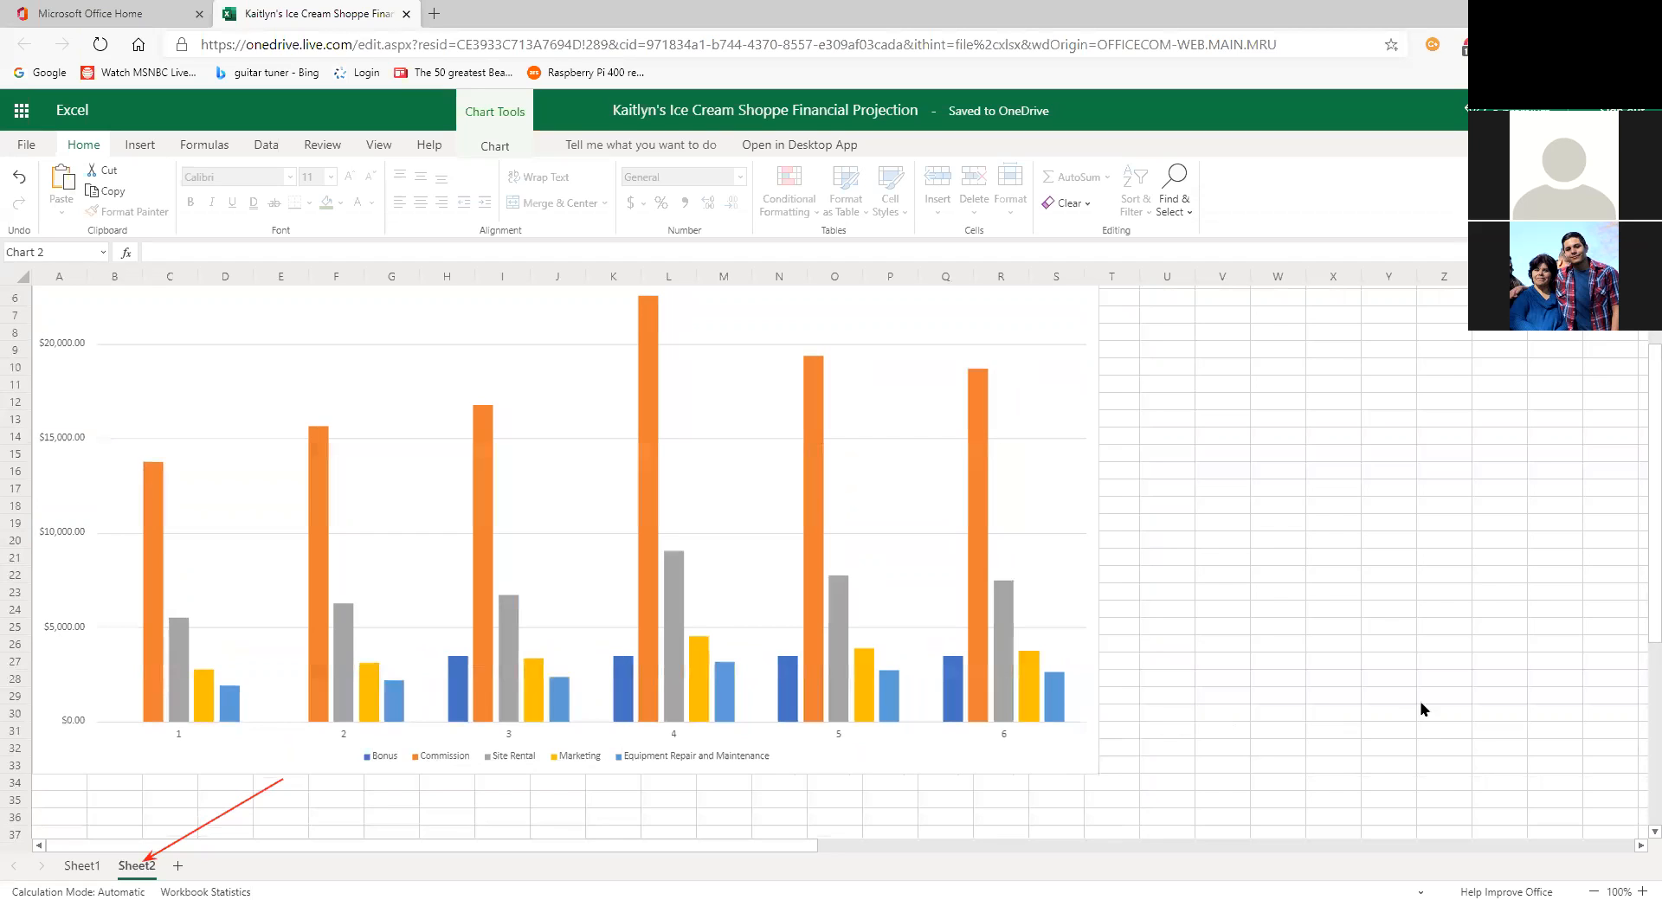
pyautogui.scroll(2, 1420, 708)
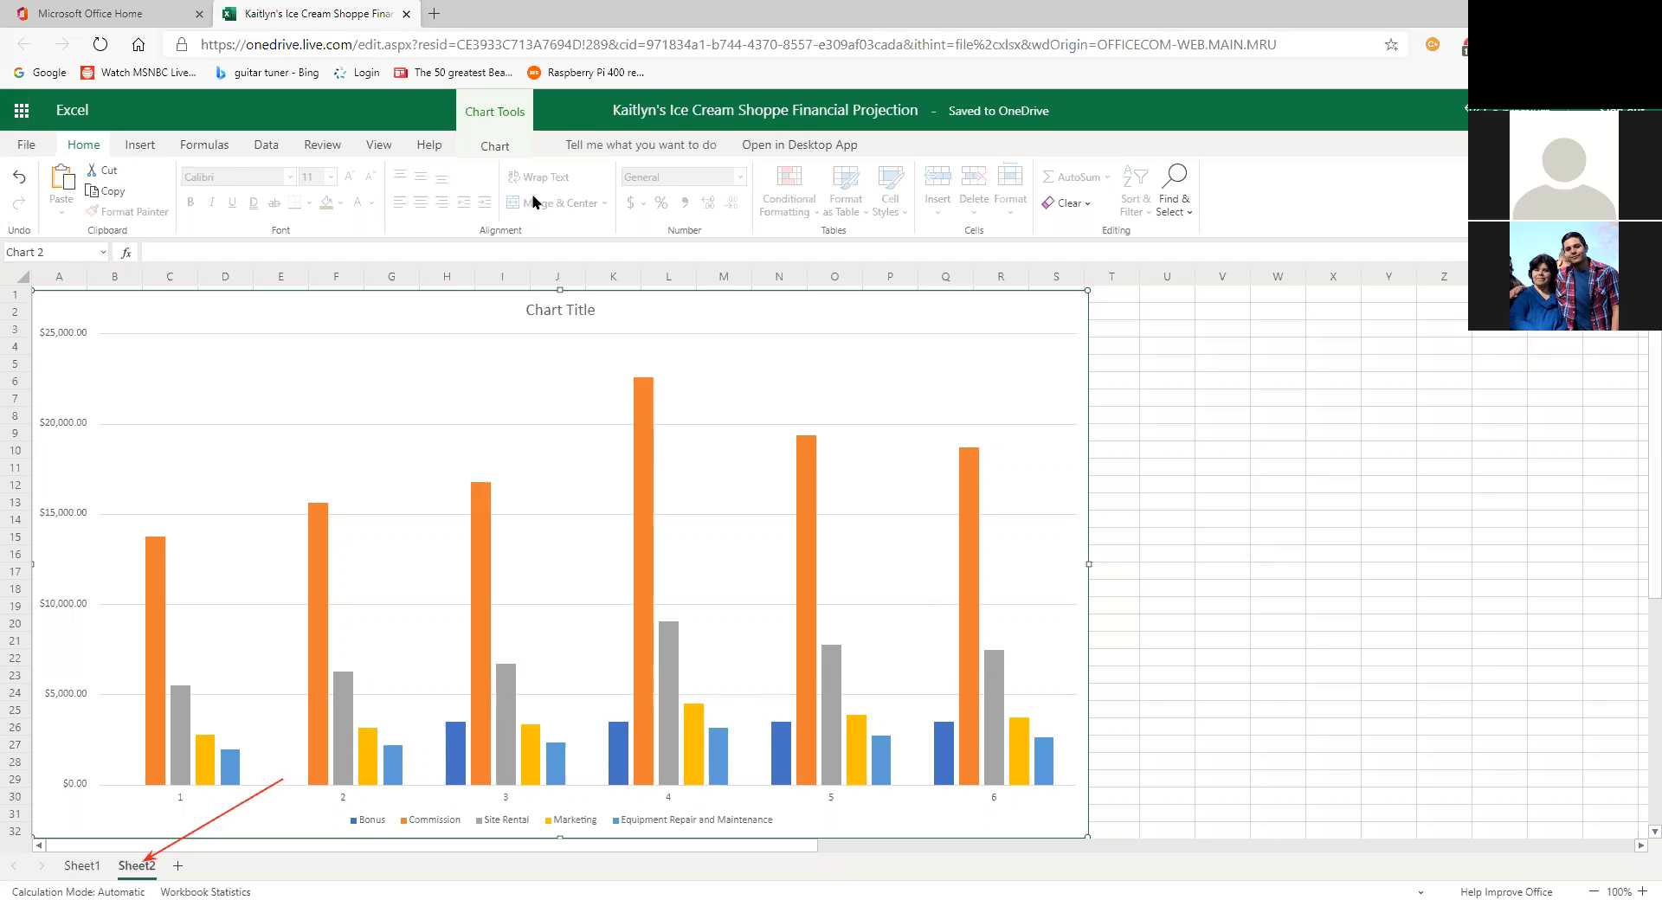
# Step: Check the chart's tools, deselect the chart, and go to Sheet1's projection table
pyautogui.click(1224, 454)
pyautogui.click(841, 421)
pyautogui.click(494, 146)
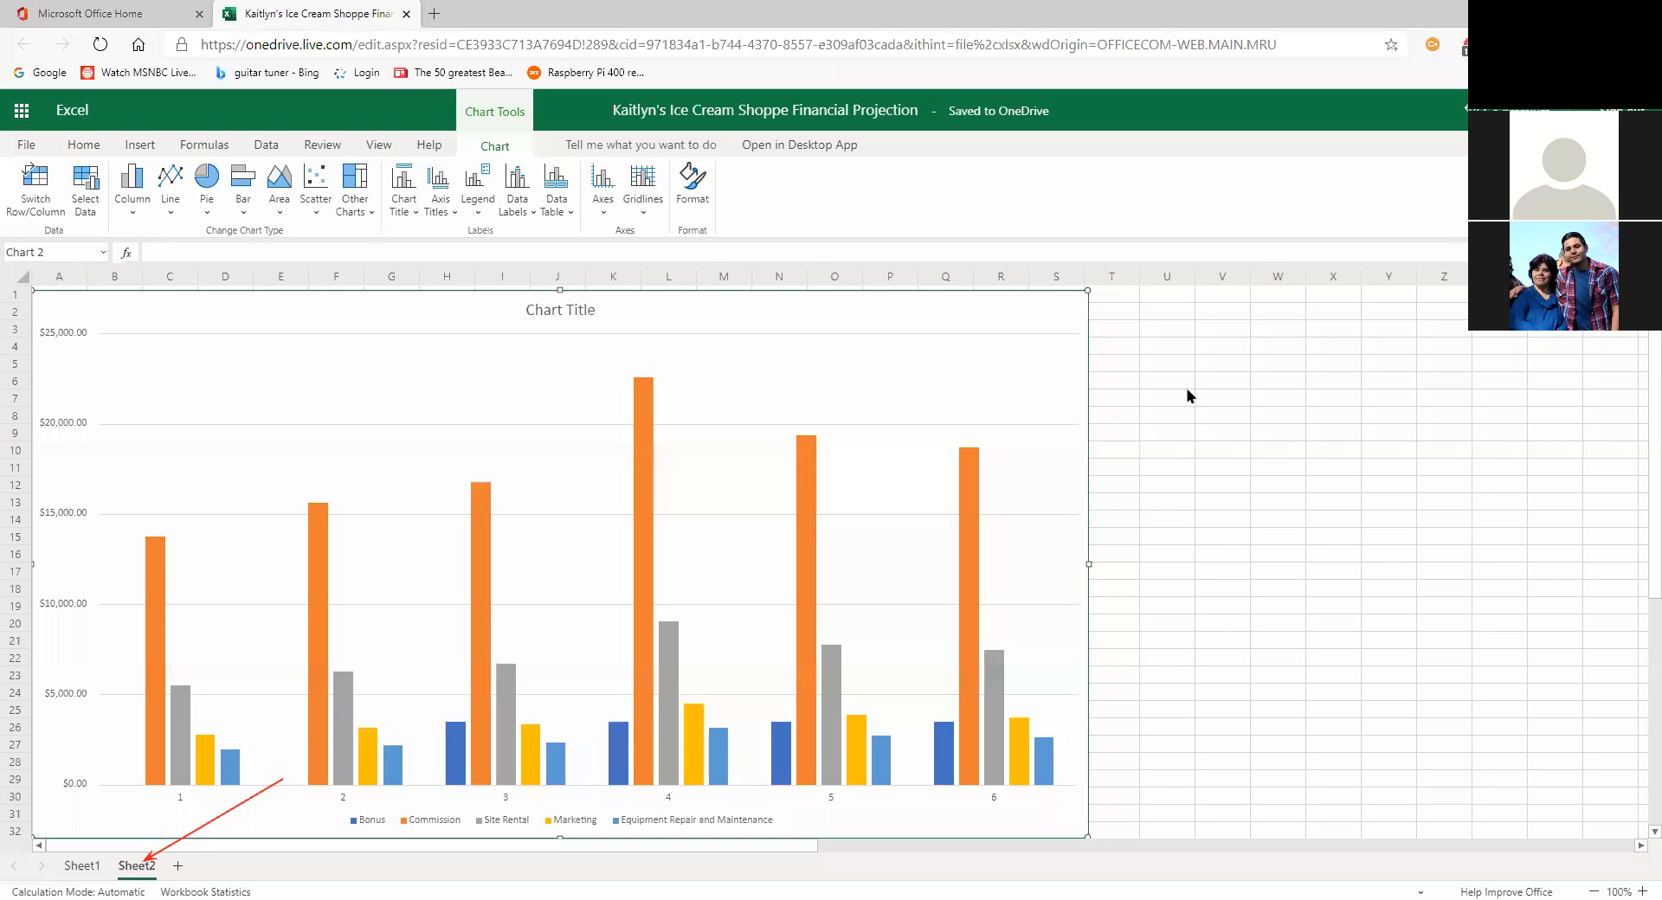
pyautogui.click(1284, 558)
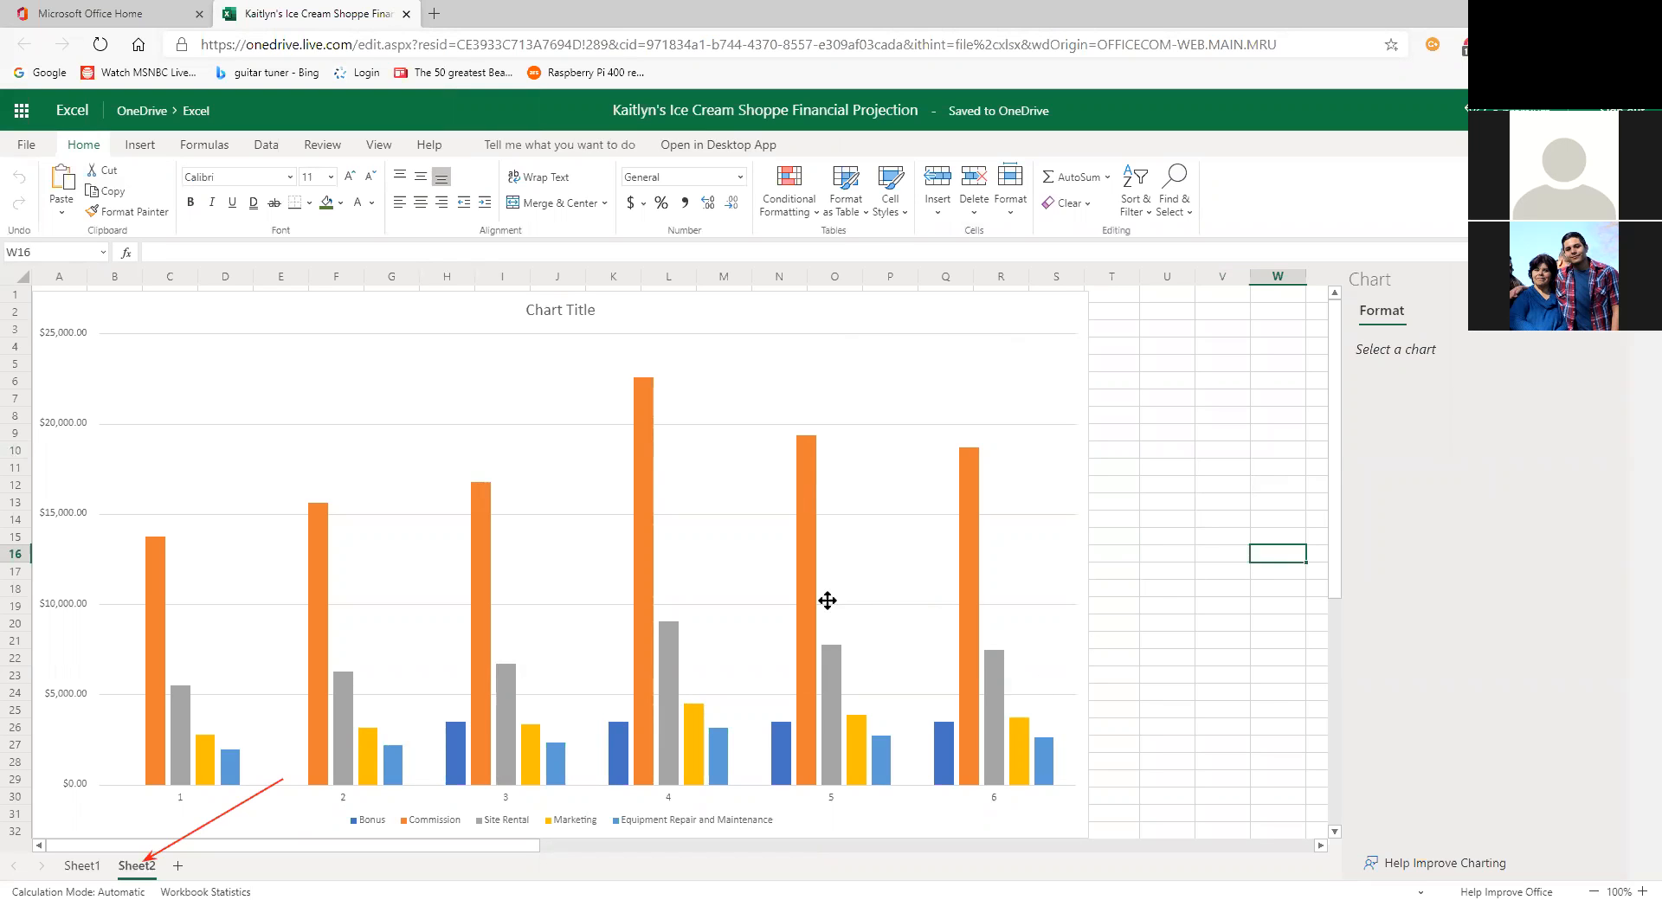
pyautogui.click(83, 865)
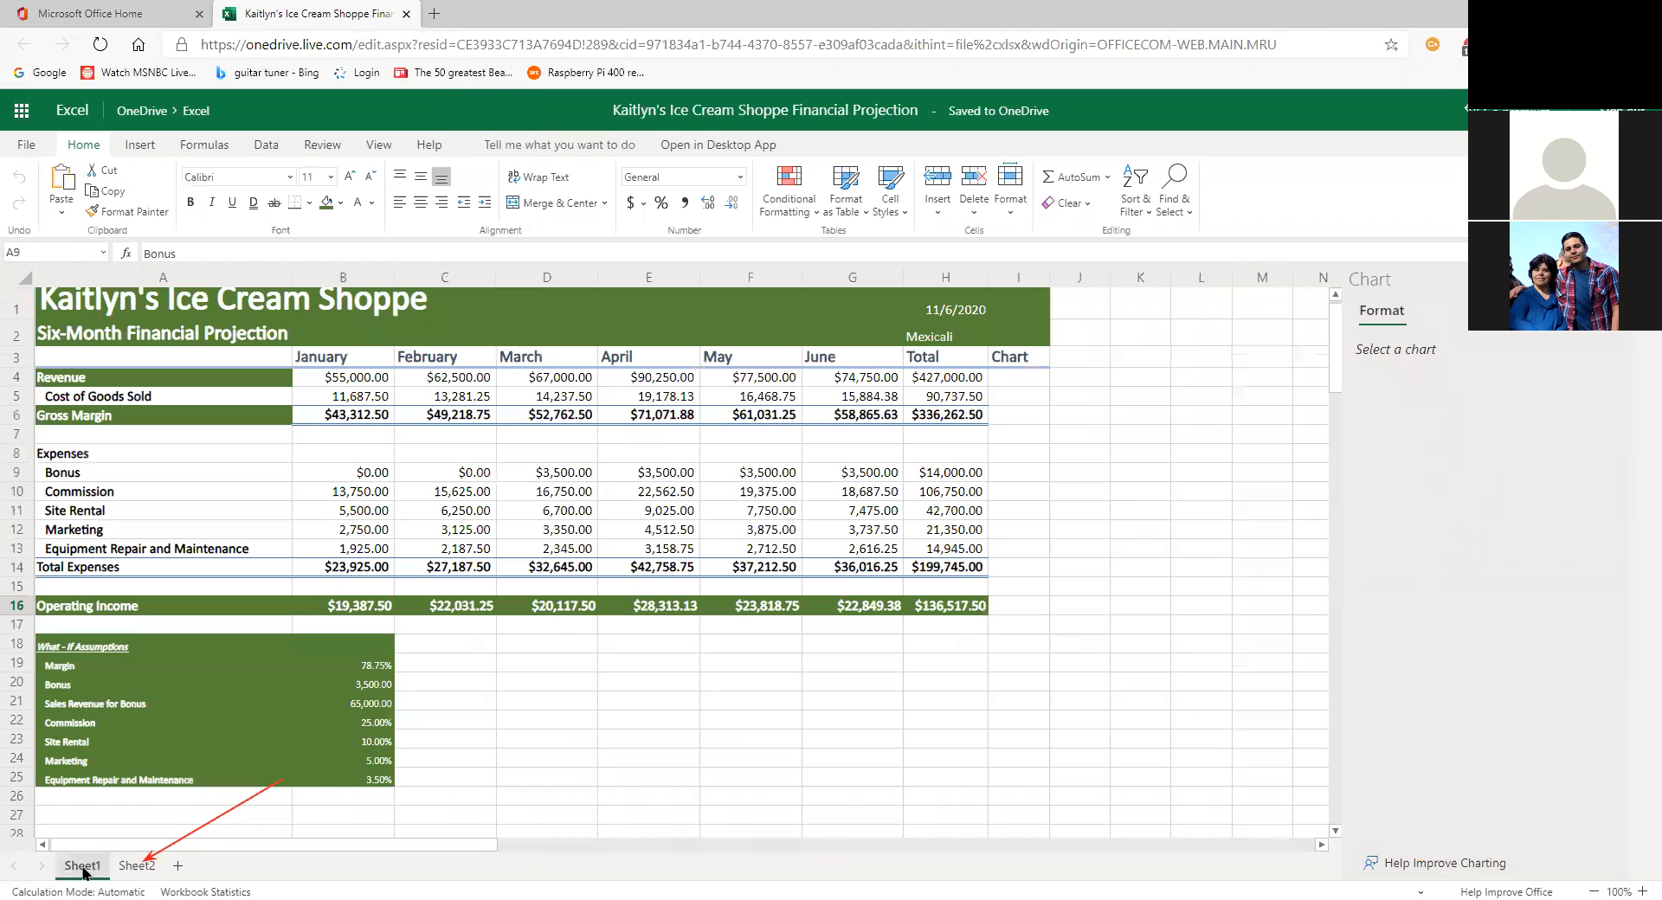
pyautogui.click(715, 686)
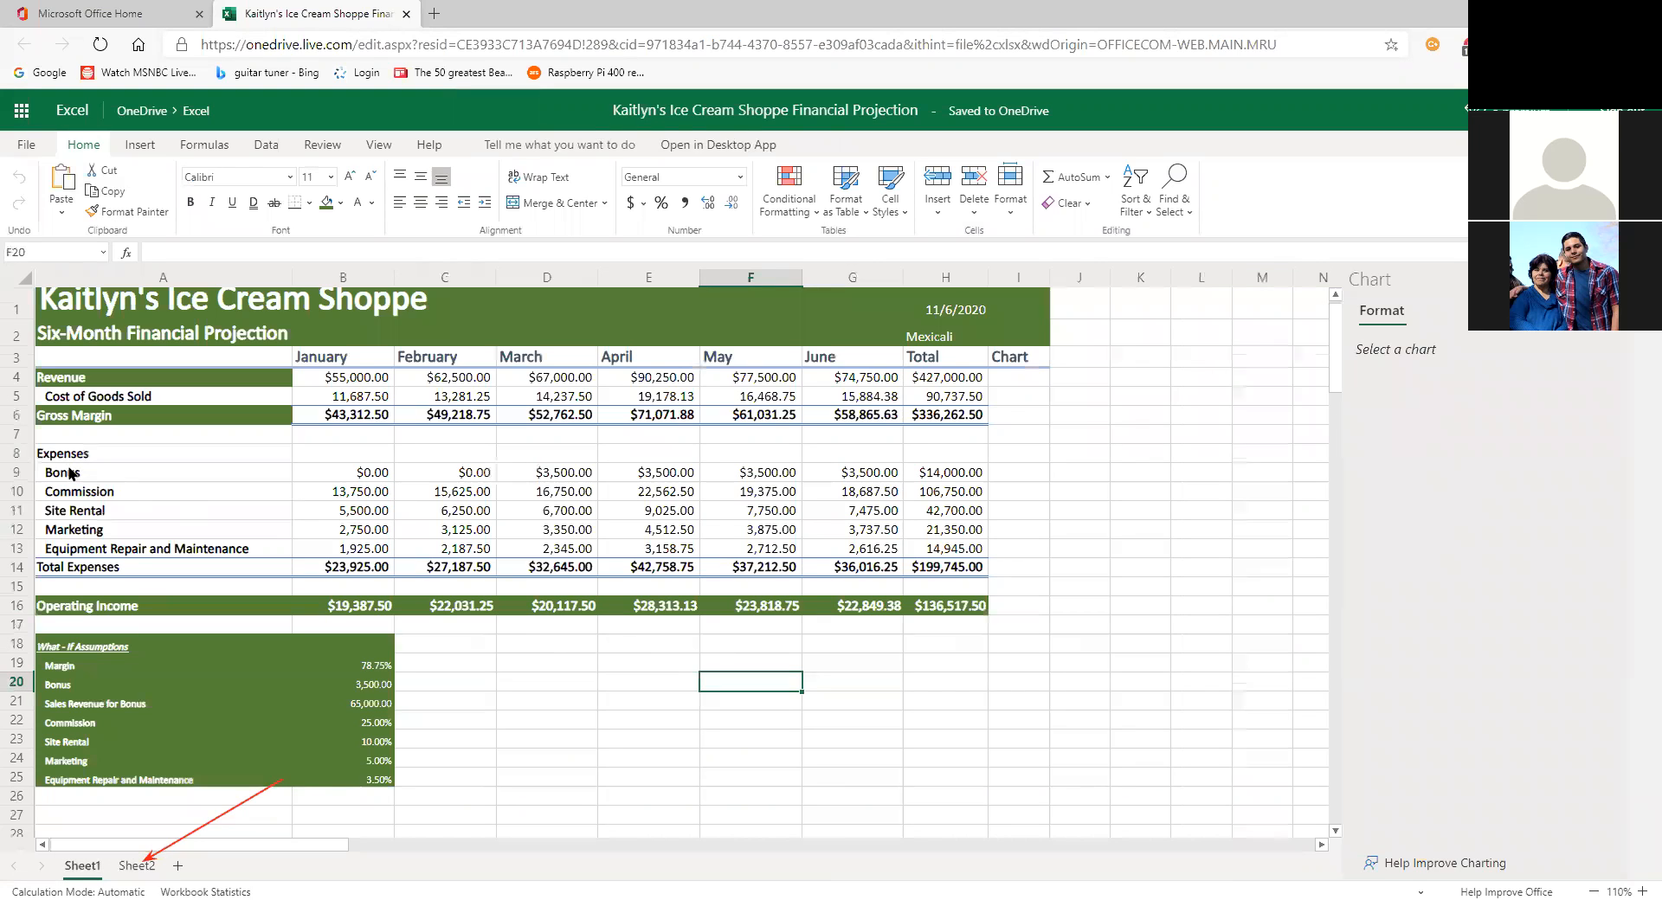
pyautogui.moveTo(70, 474); pyautogui.dragTo(812, 550)
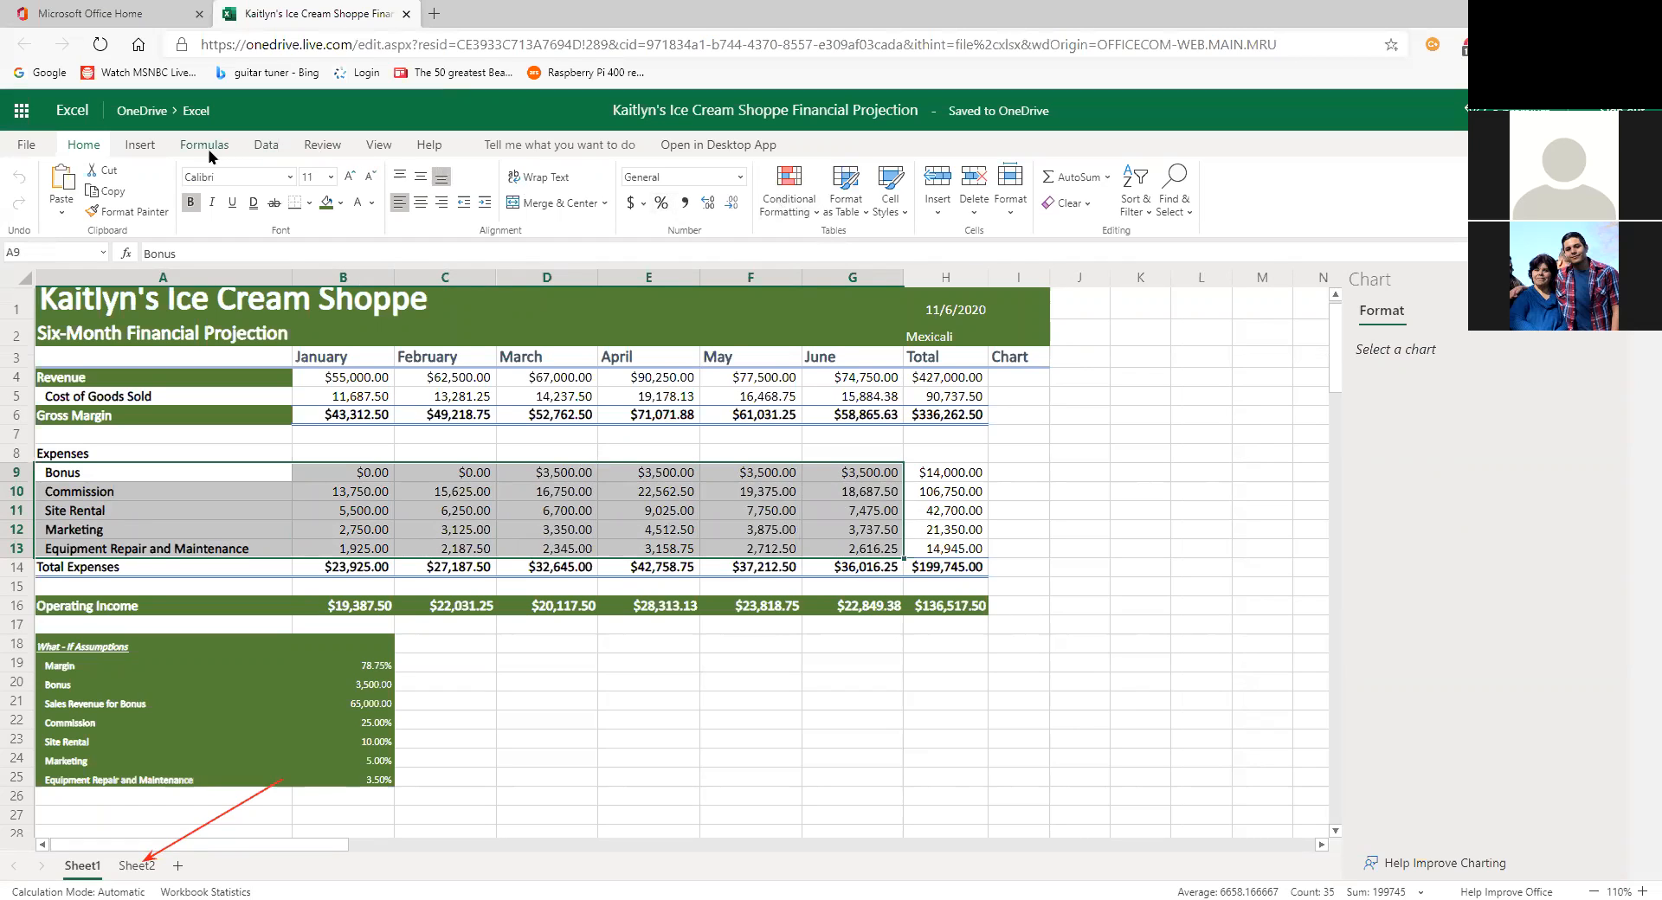
pyautogui.click(141, 145)
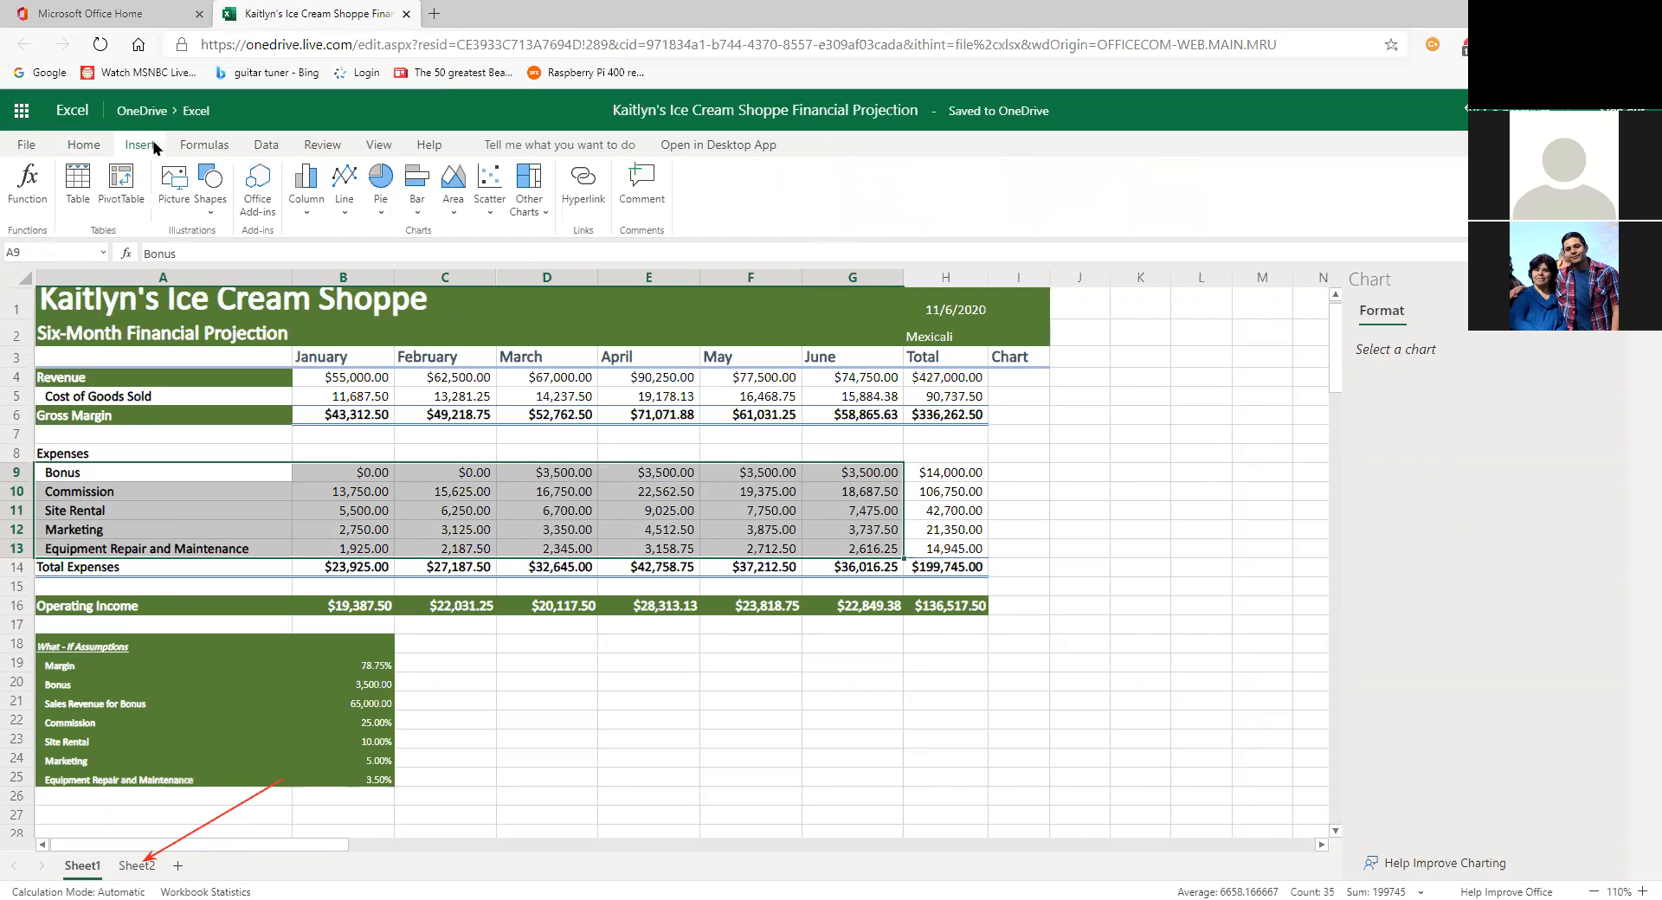
pyautogui.click(313, 208)
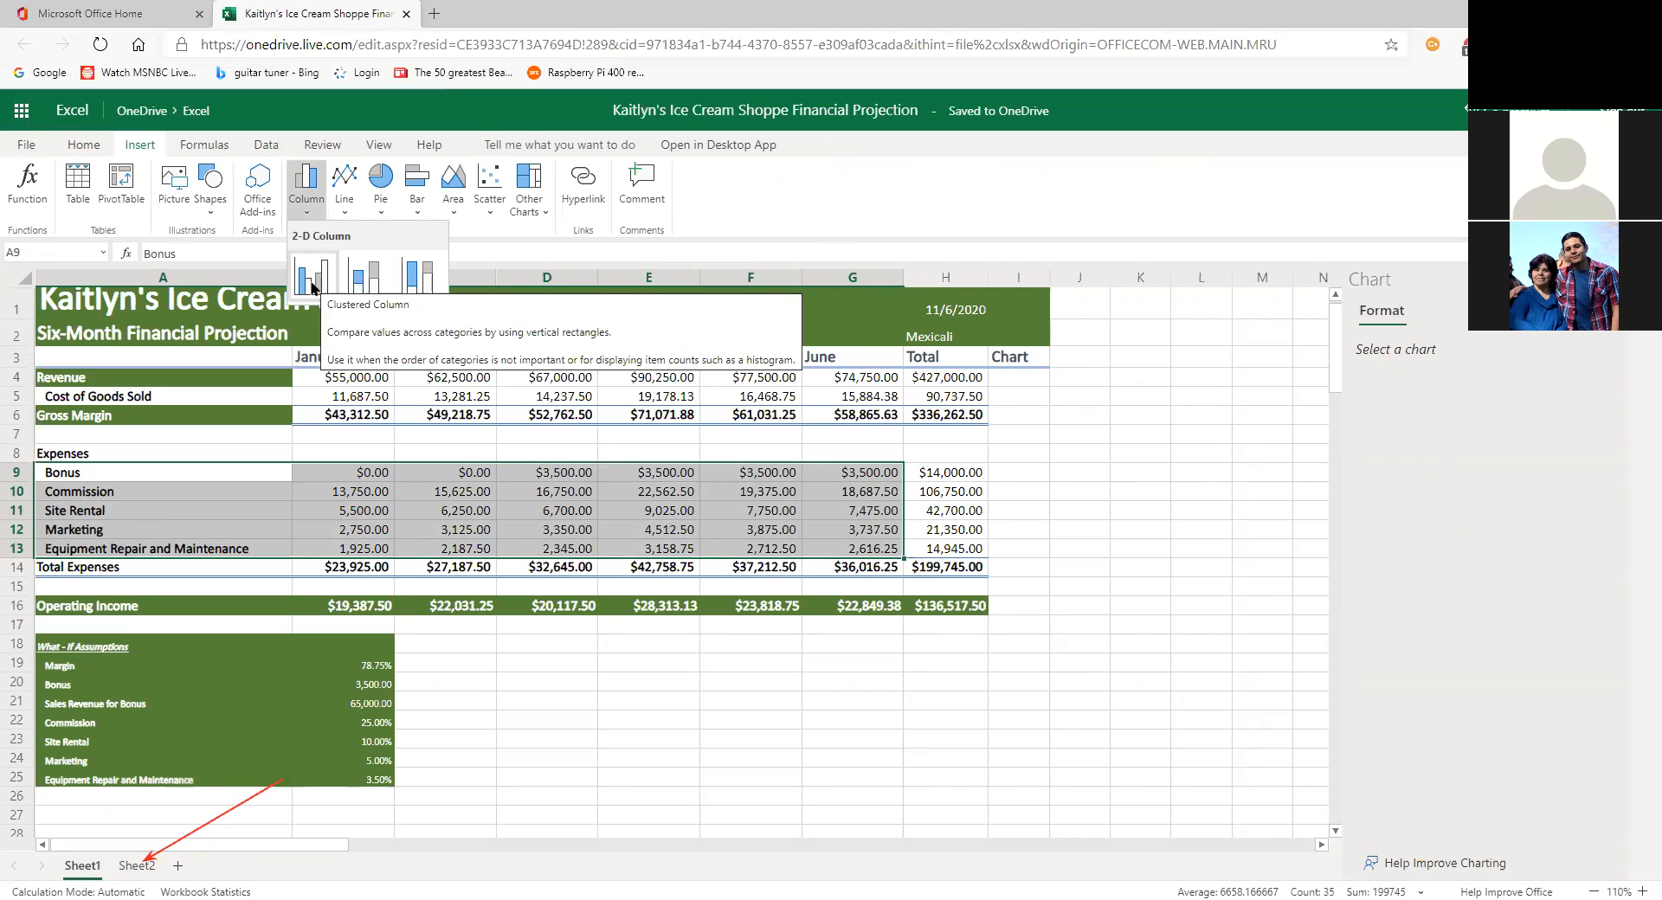
pyautogui.click(420, 277)
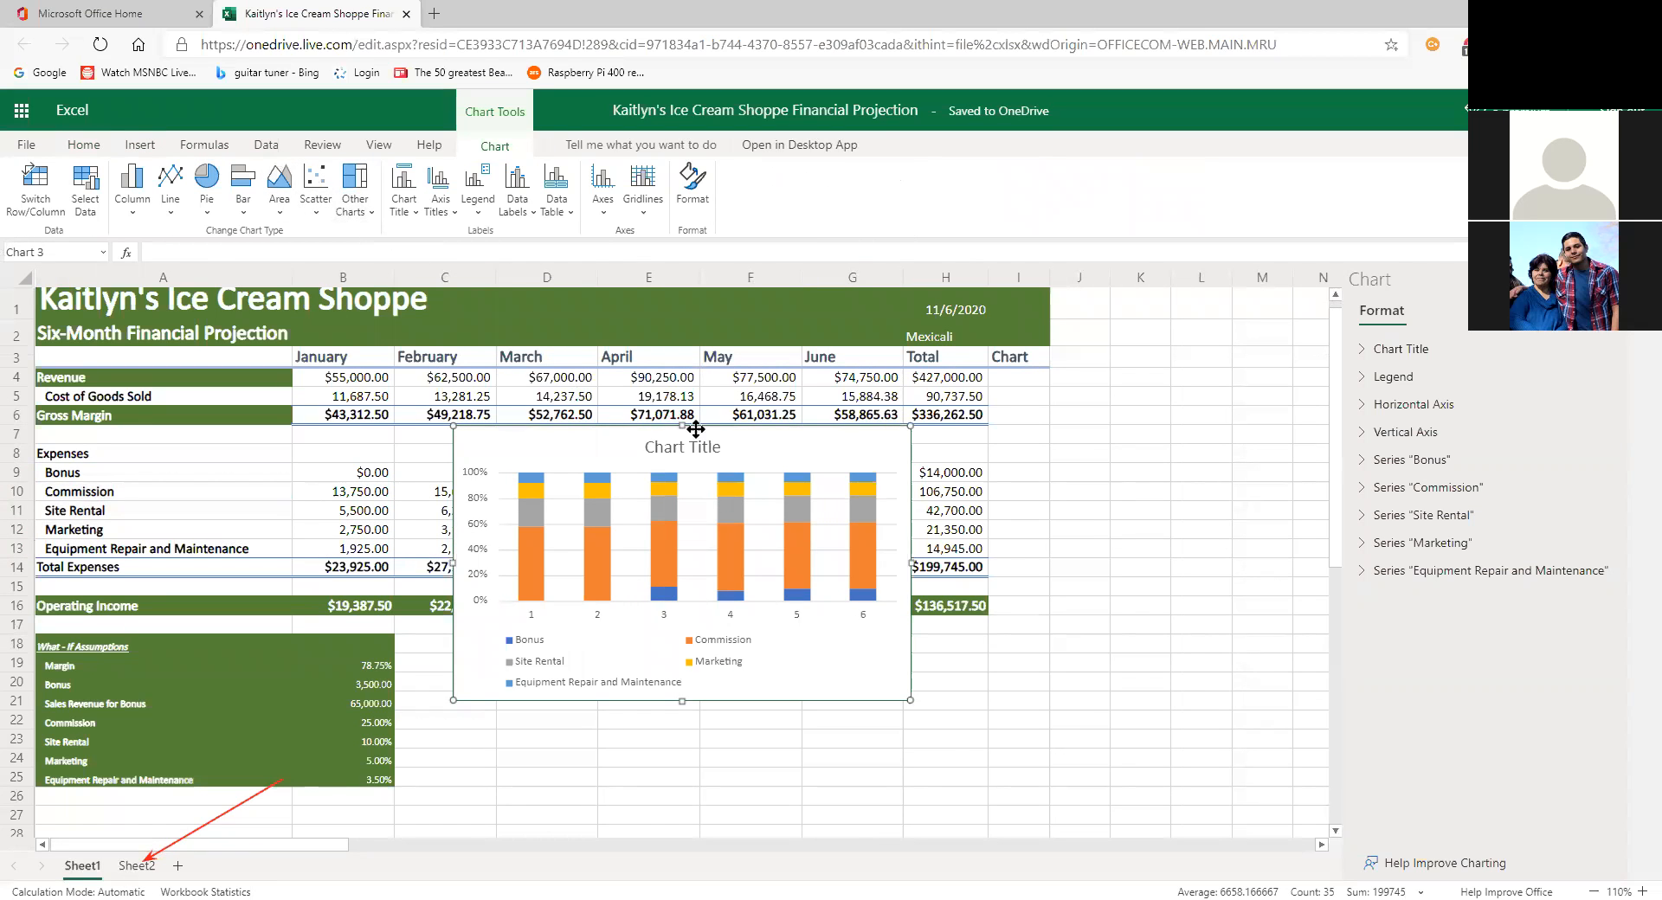
pyautogui.click(412, 215)
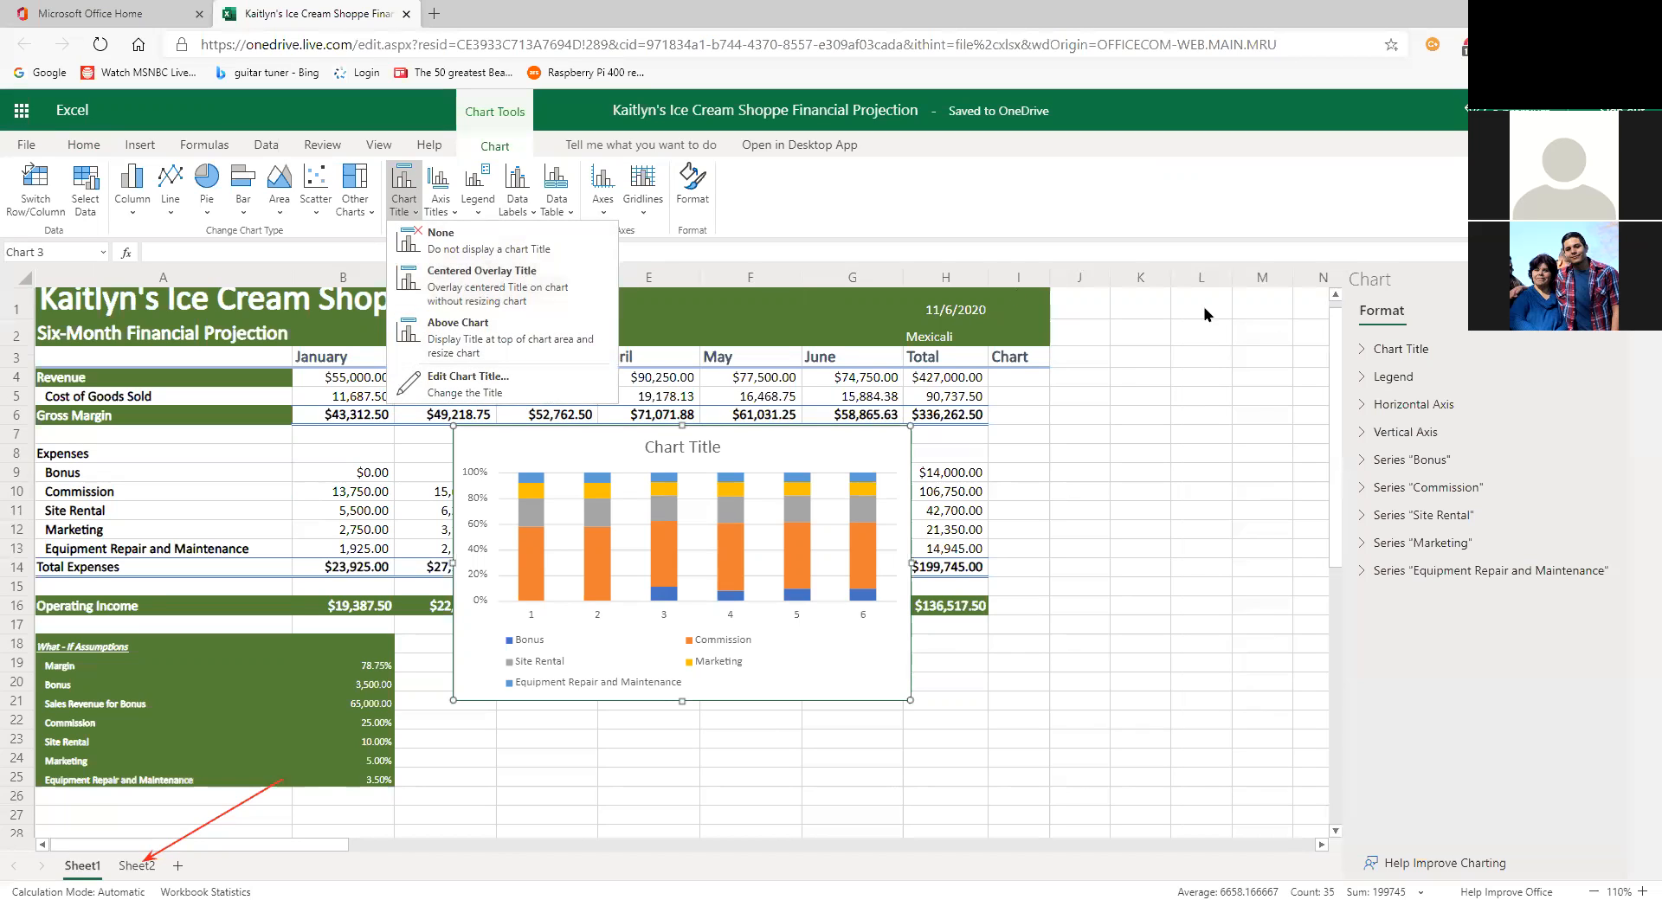
pyautogui.click(1241, 400)
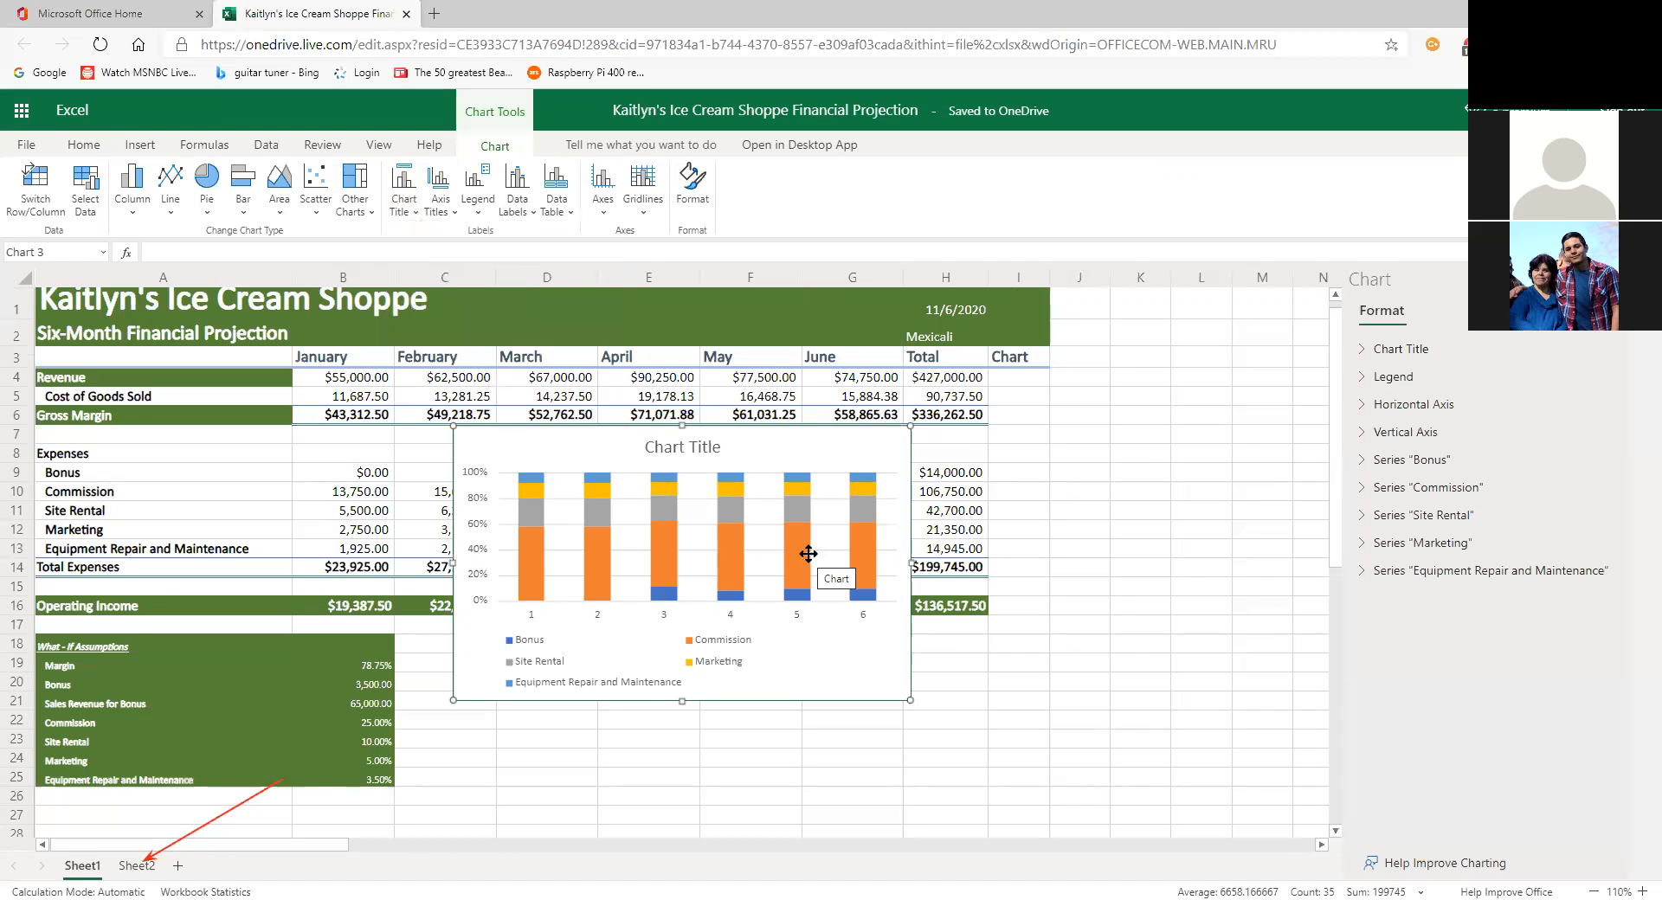
pyautogui.press('Delete')
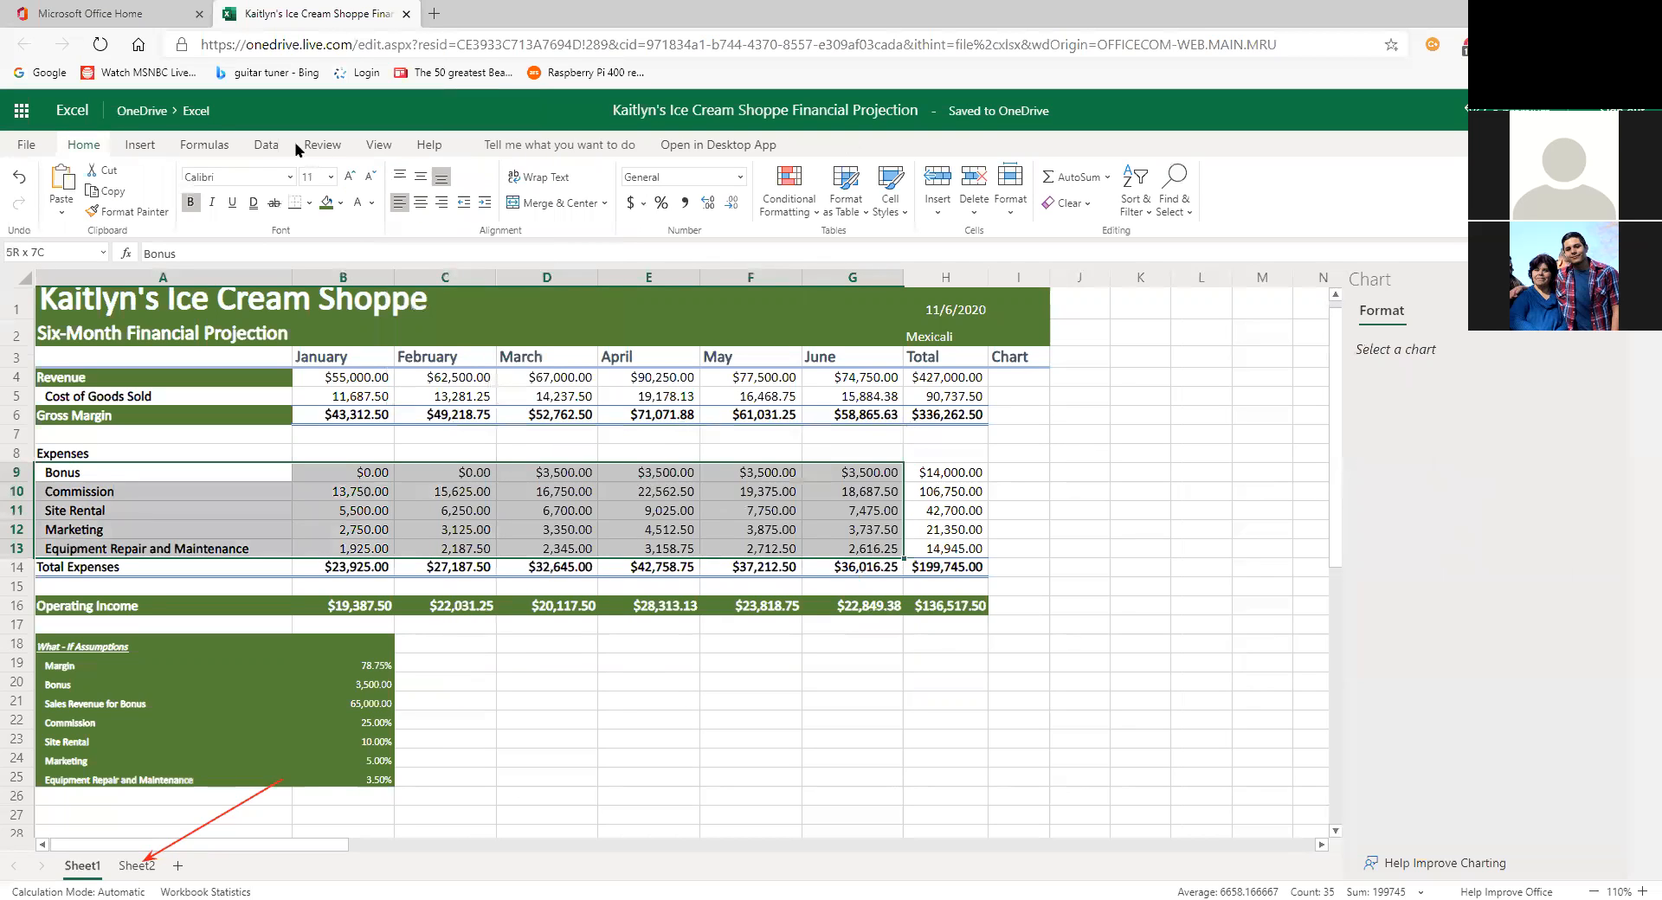
# Step: Insert a trial clustered column chart on Sheet1, enlarge it, then cut it away
pyautogui.click(156, 151)
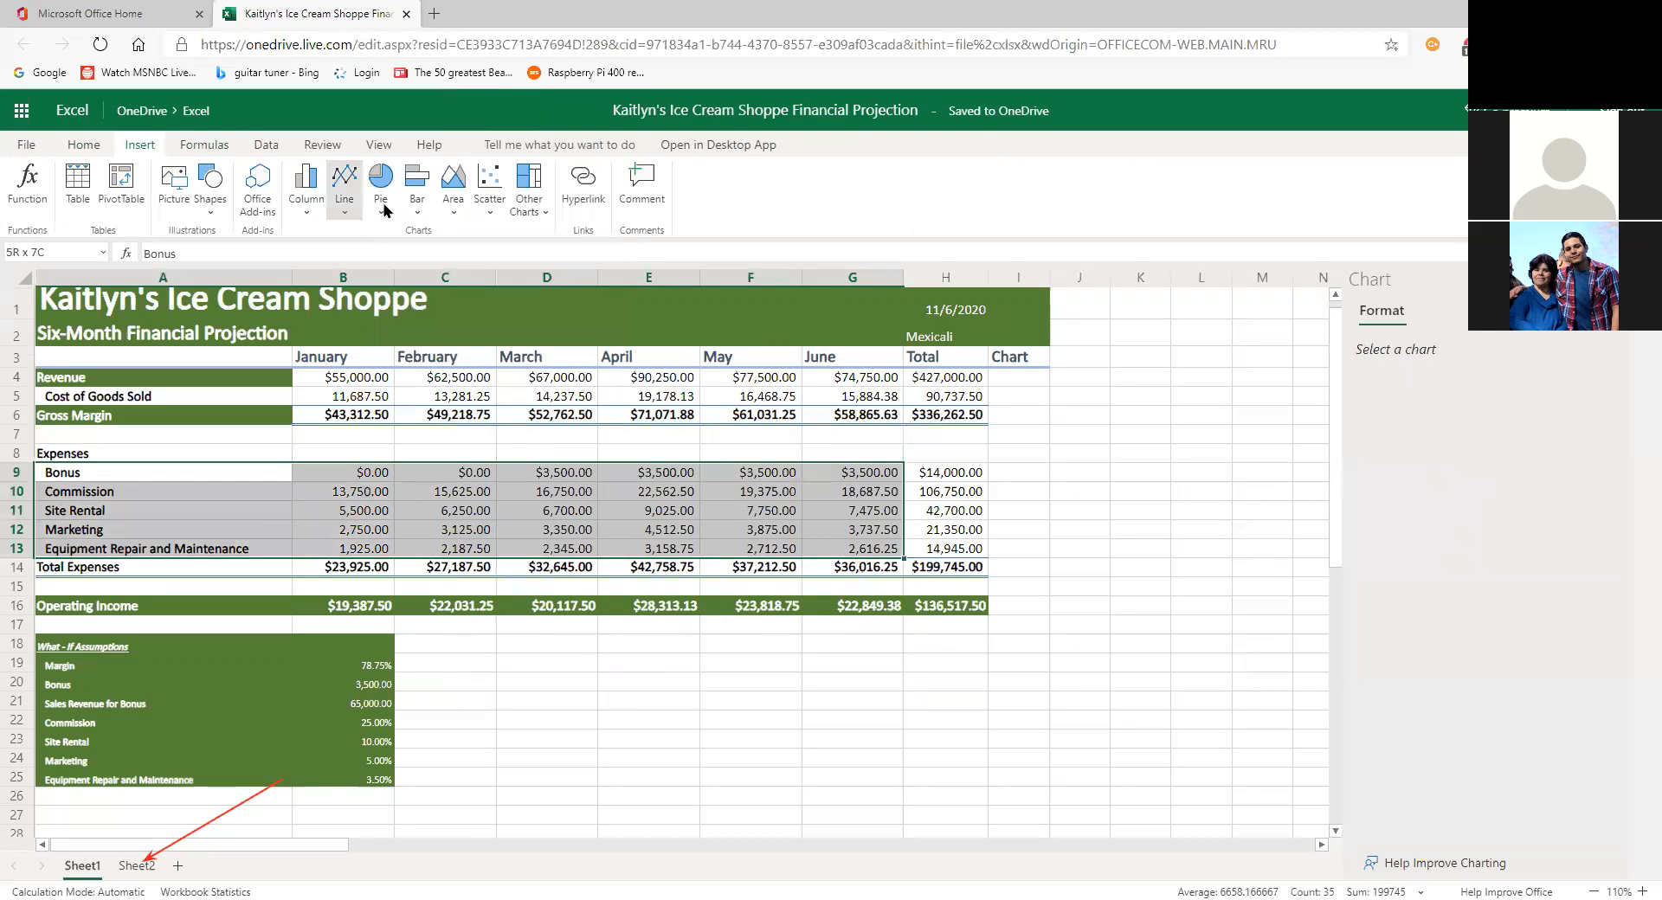
pyautogui.click(306, 186)
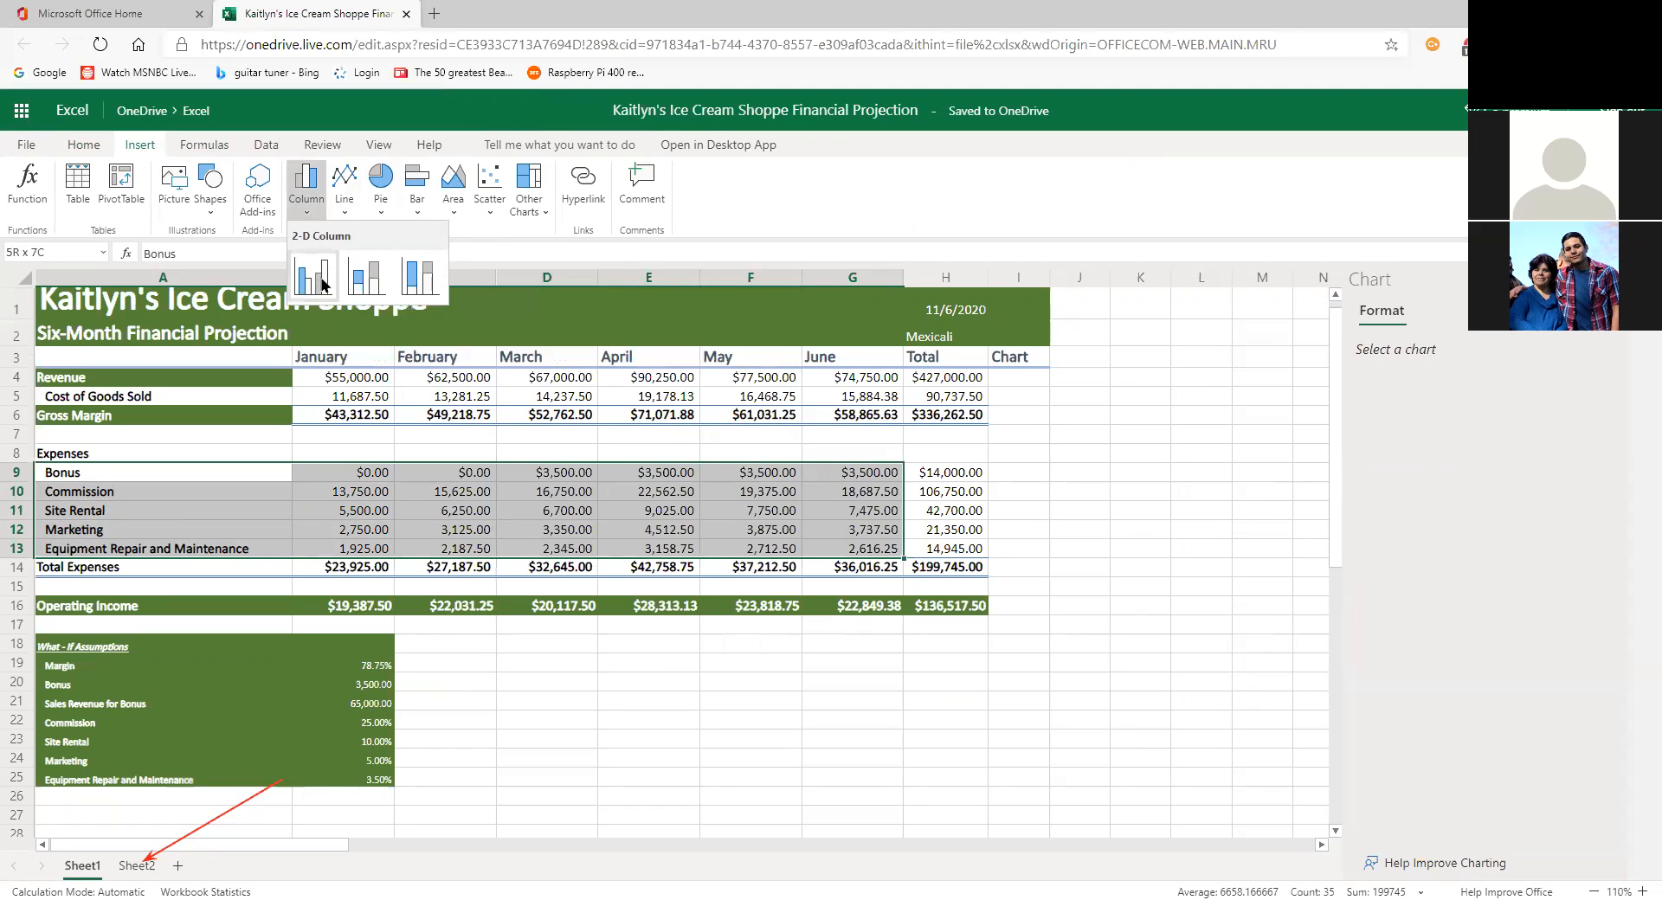
pyautogui.click(322, 281)
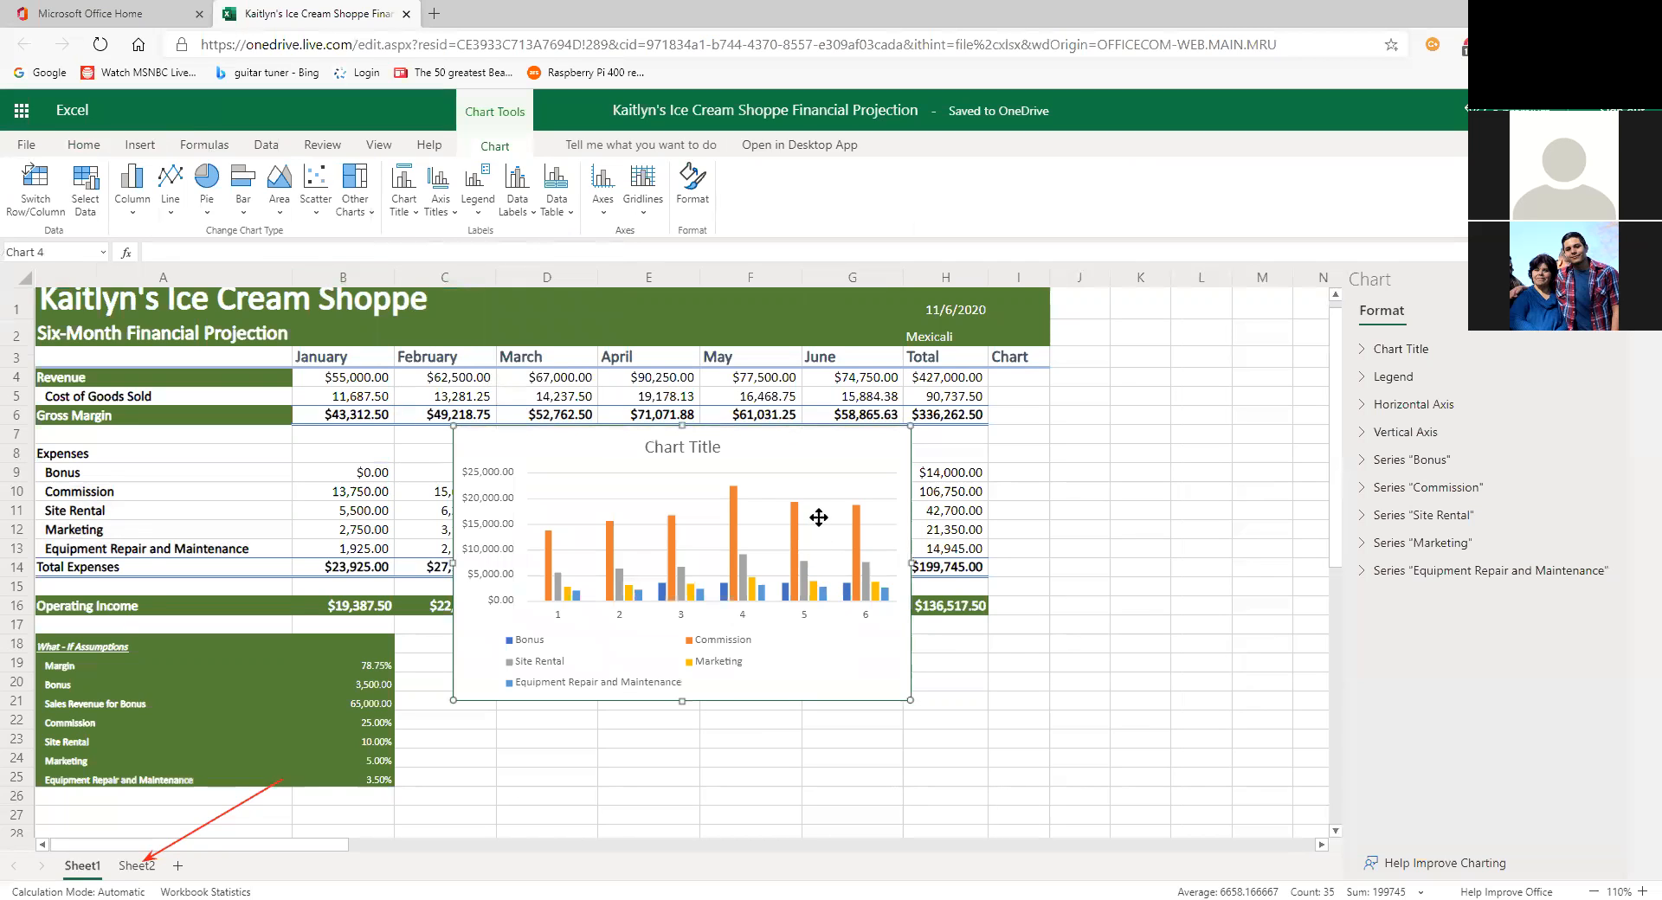
pyautogui.moveTo(911, 699); pyautogui.dragTo(1003, 741)
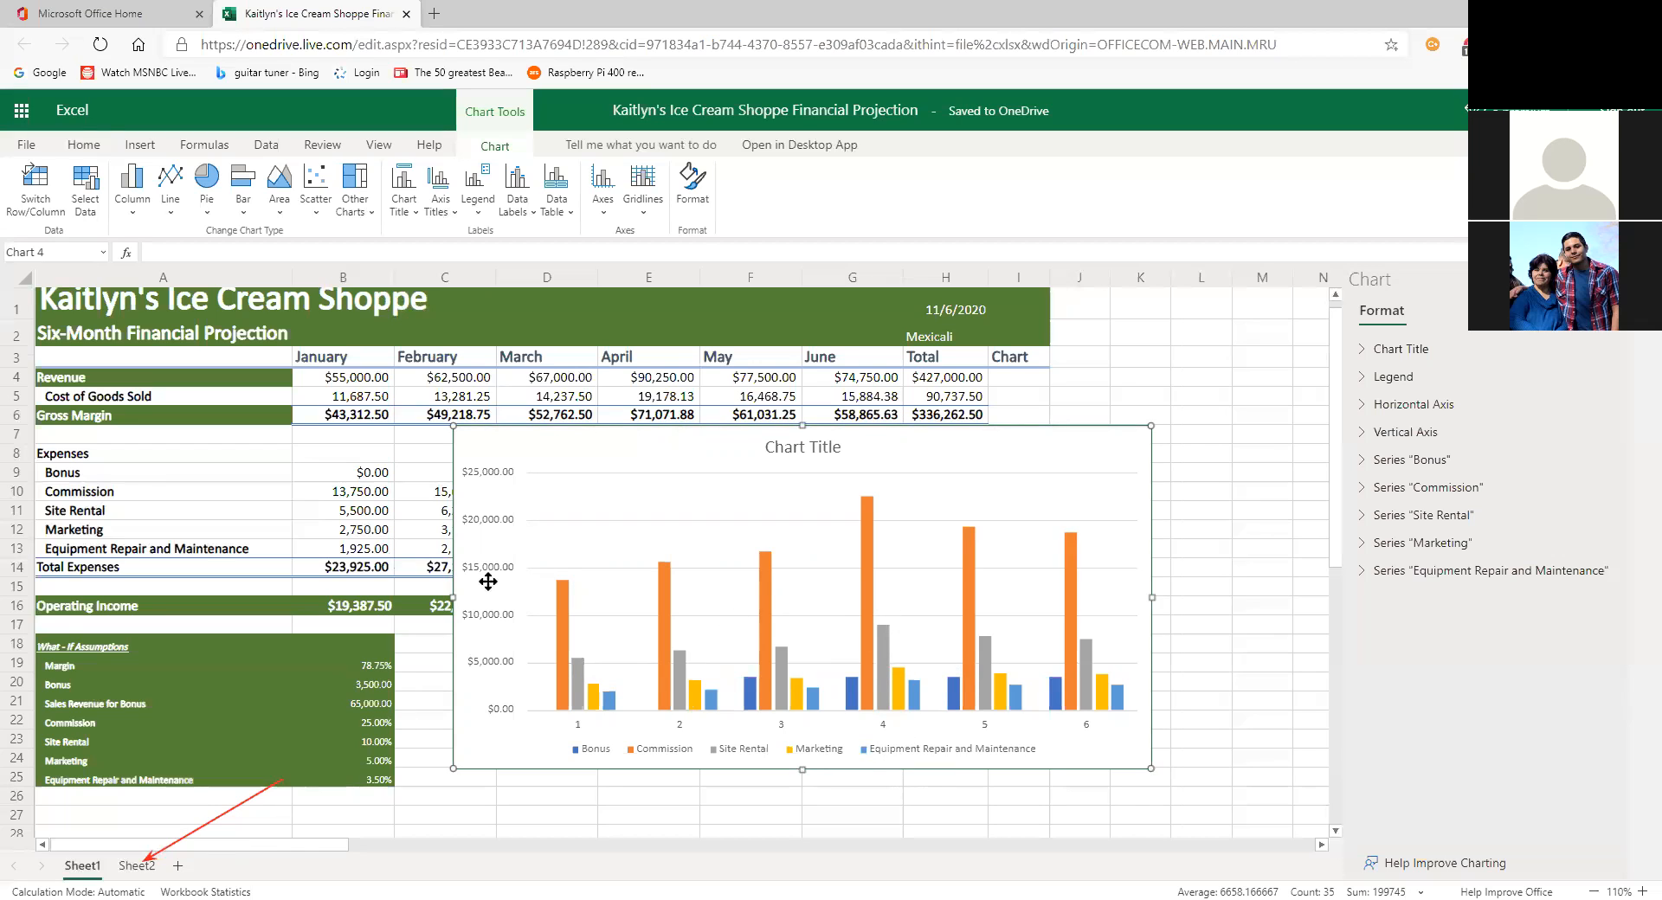
pyautogui.hotkey('ctrl', 'x')
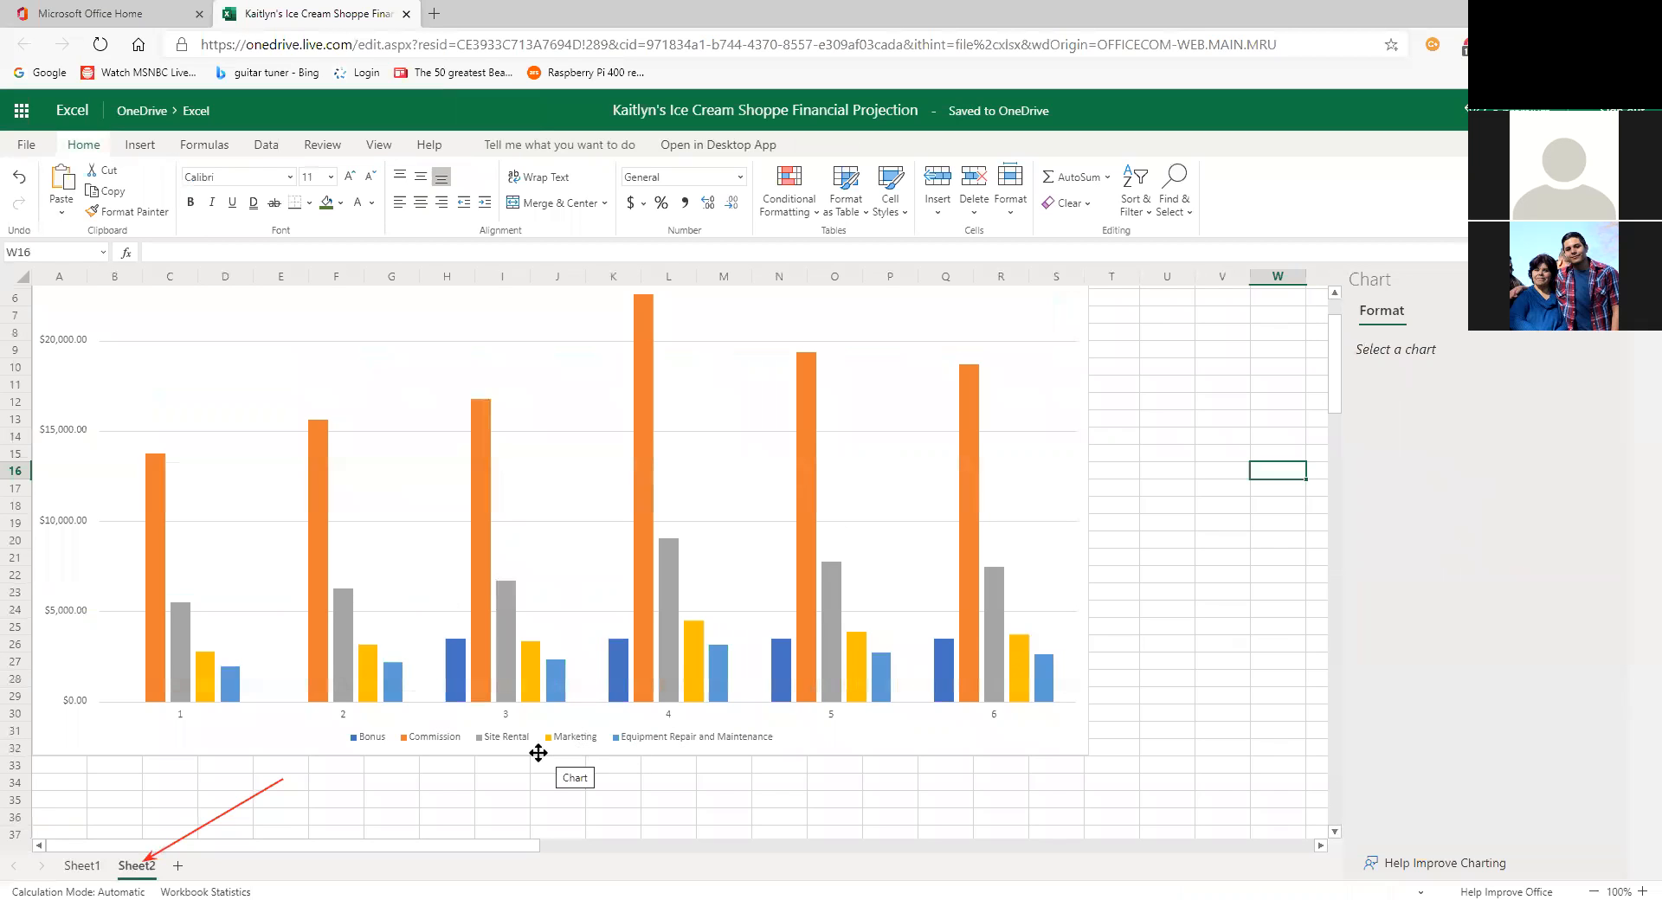
# Step: Resize and reposition Sheet2's expense chart so its Chart Title and $25,000 axis show
pyautogui.click(1013, 718)
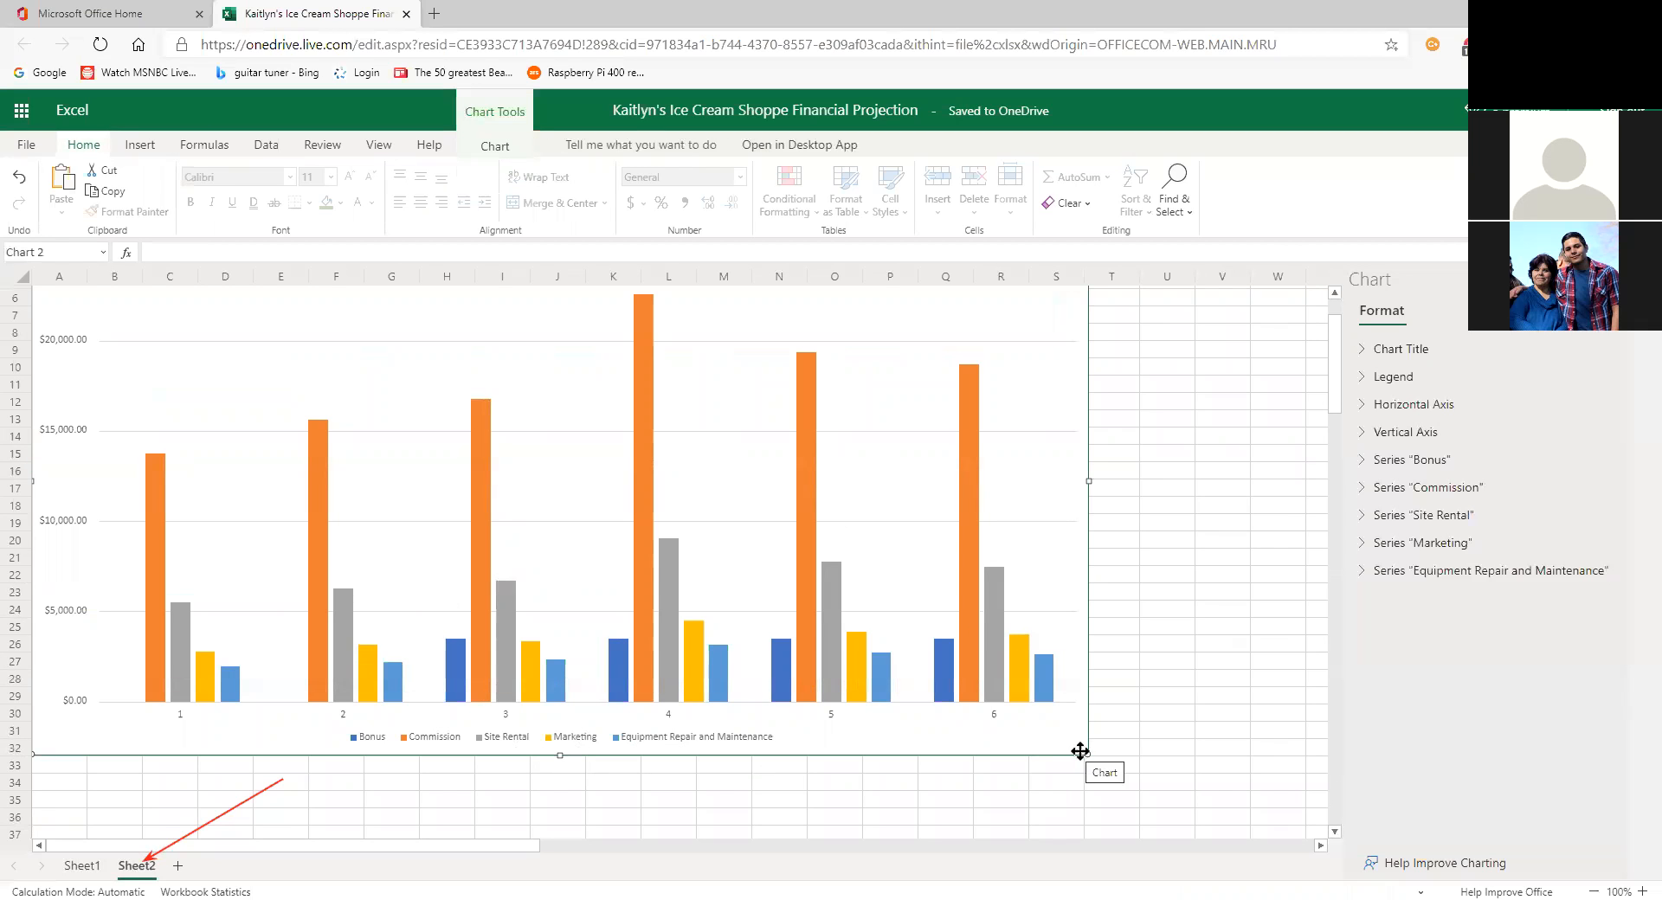
pyautogui.moveTo(1086, 757); pyautogui.dragTo(1128, 816)
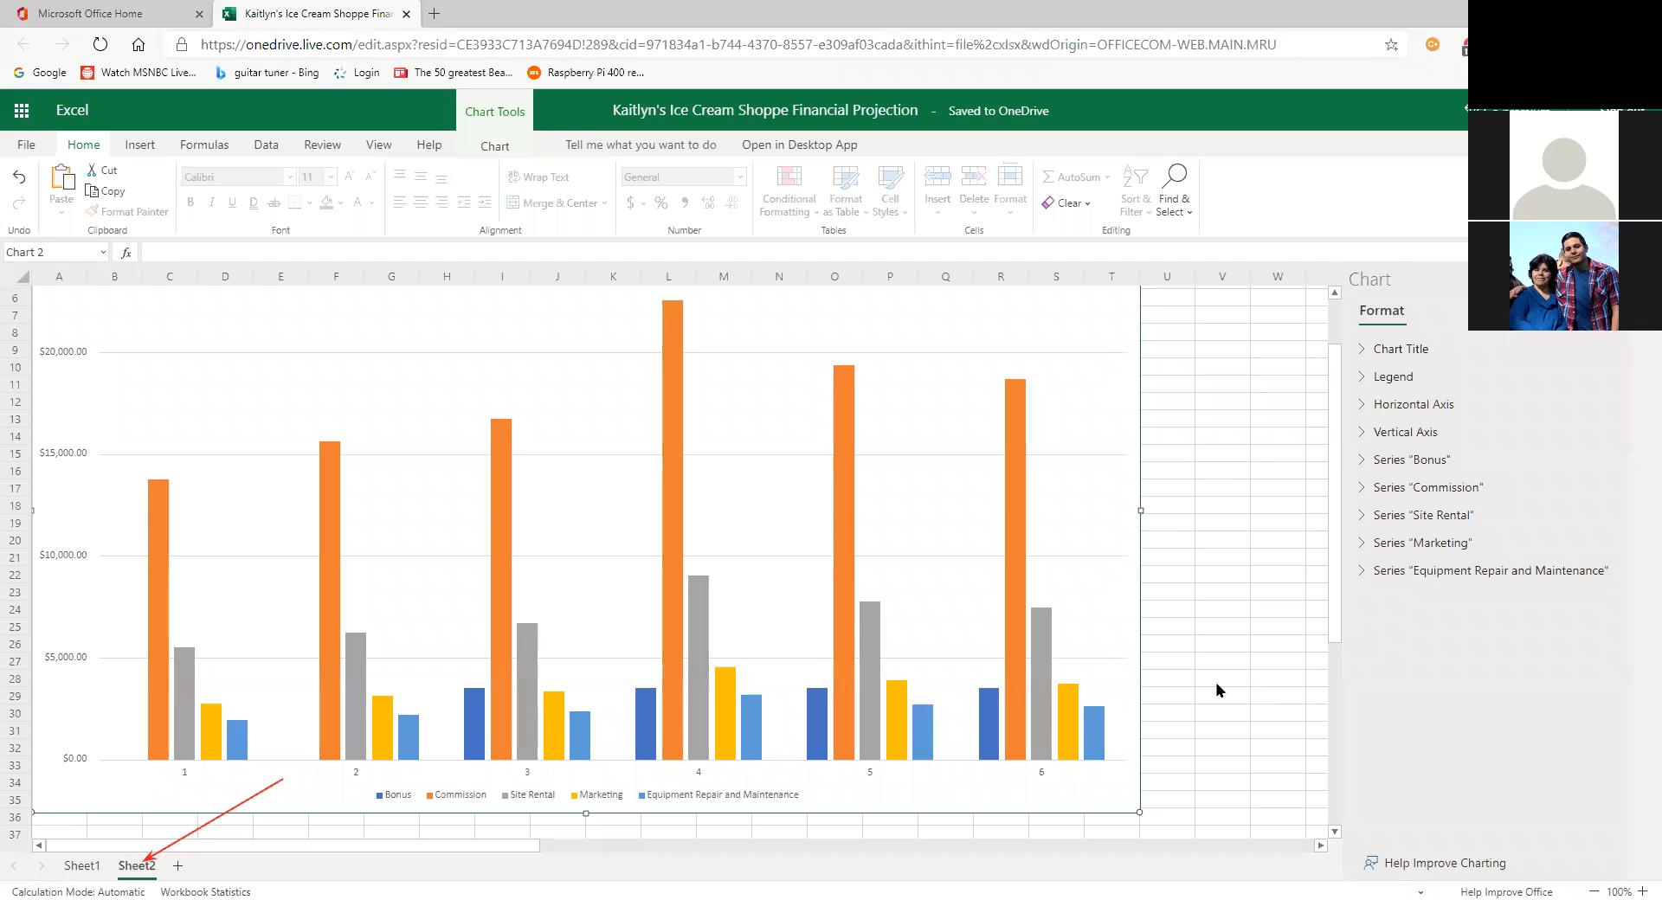
pyautogui.scroll(2, 1216, 689)
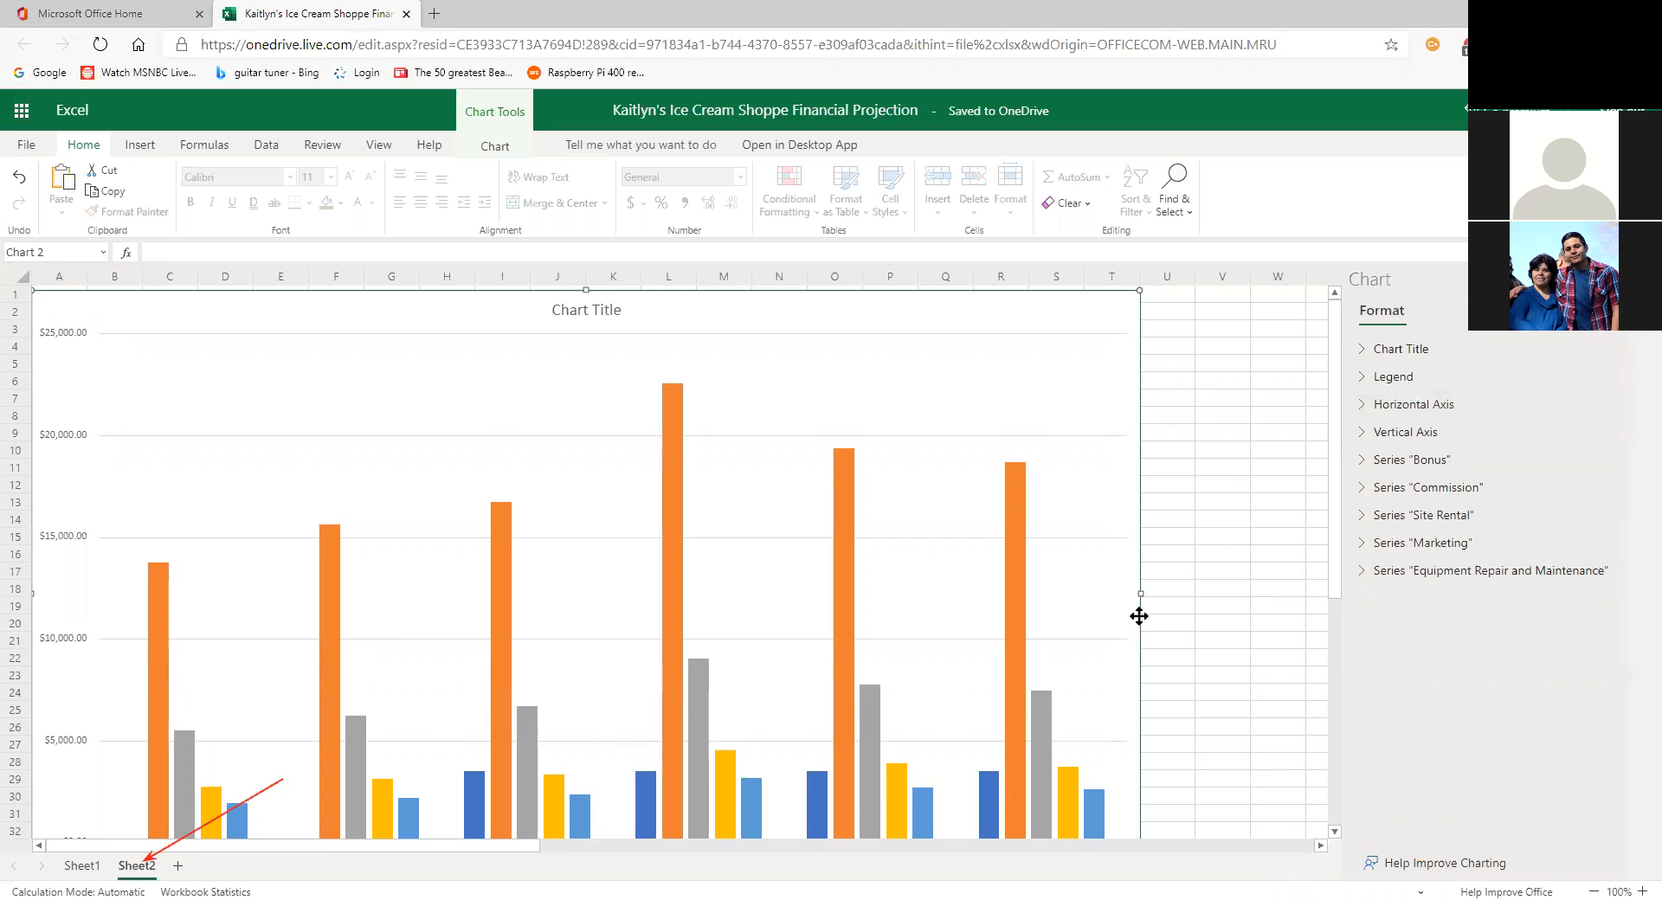
pyautogui.moveTo(1128, 285); pyautogui.dragTo(1057, 318)
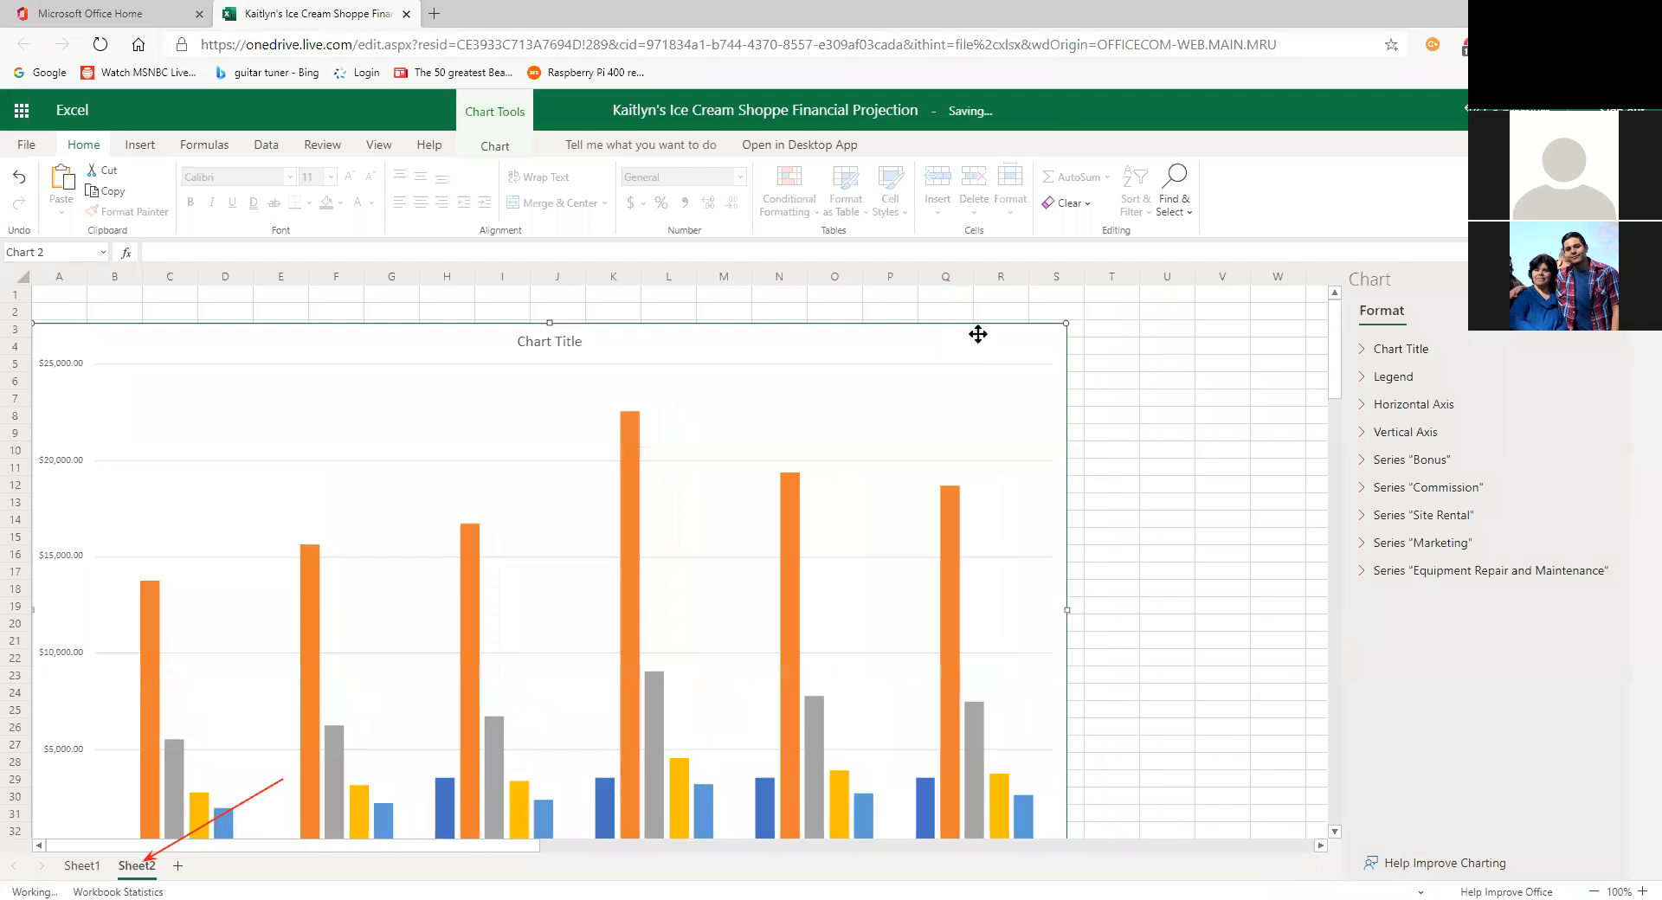
pyautogui.moveTo(957, 318); pyautogui.dragTo(925, 311)
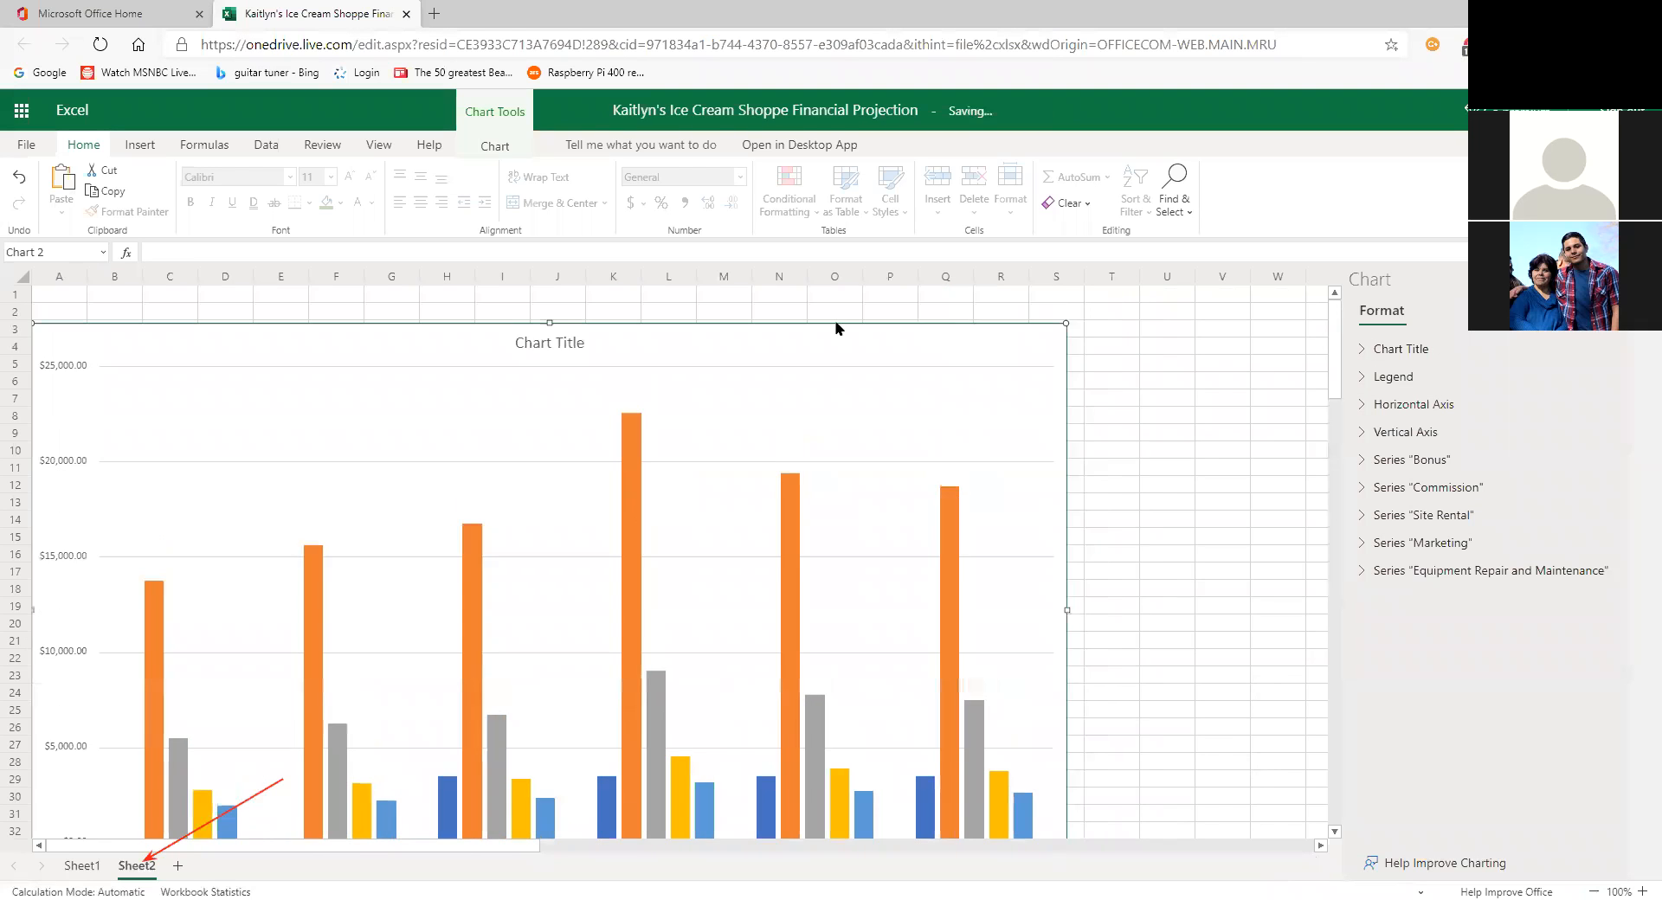
pyautogui.scroll(-2, 1120, 504)
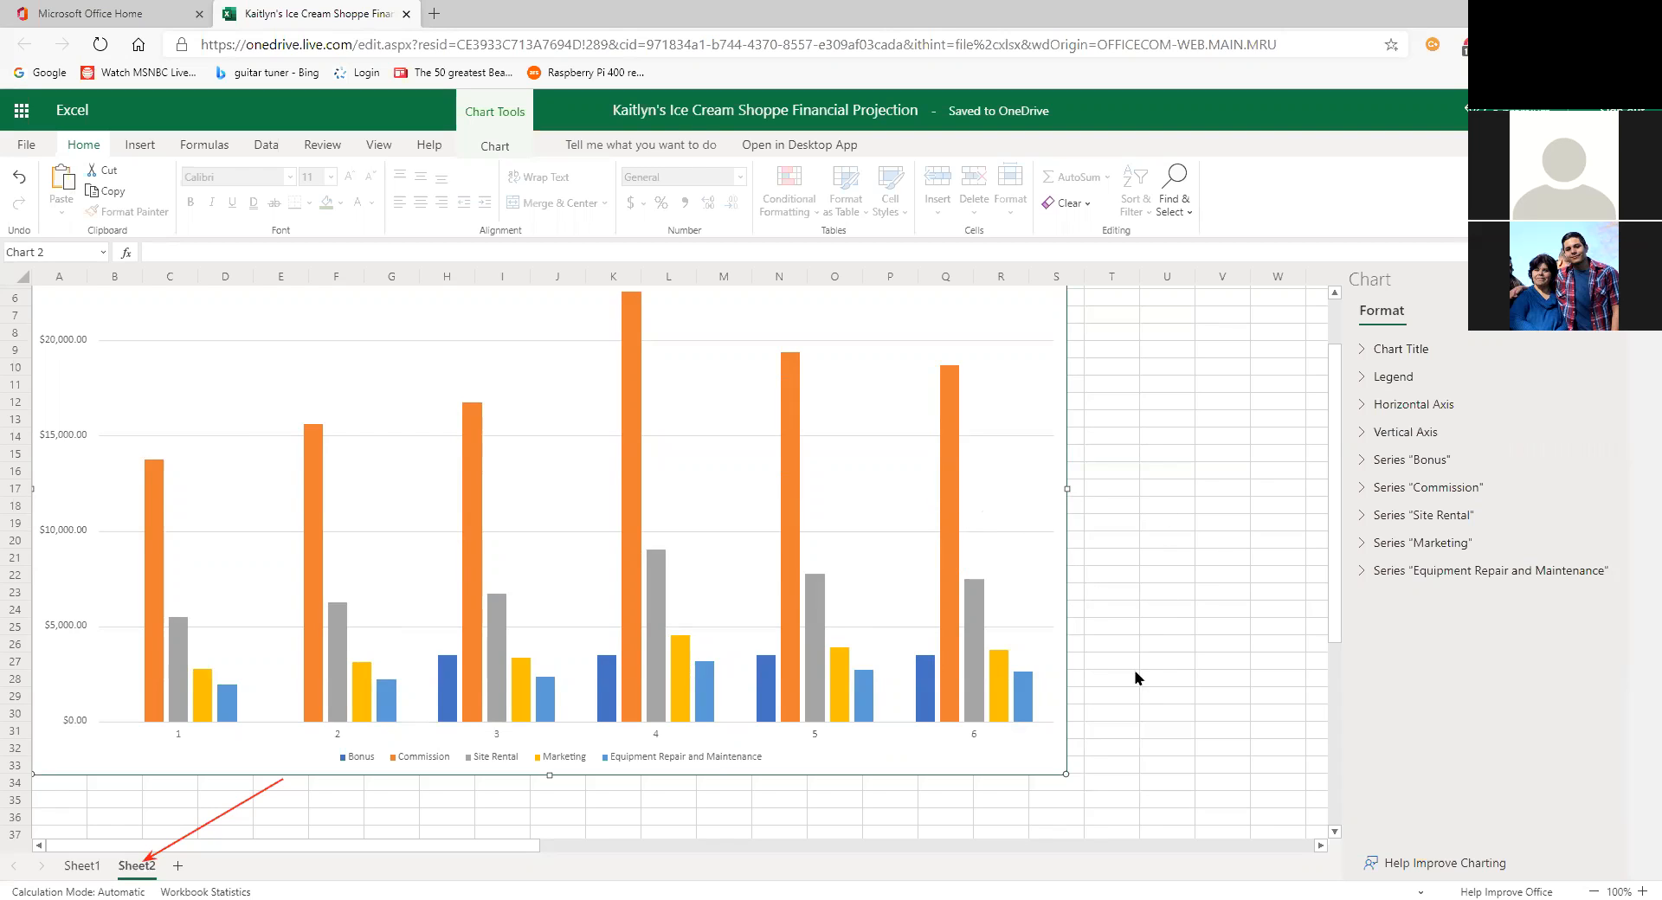
pyautogui.moveTo(1065, 773); pyautogui.dragTo(1036, 753)
pyautogui.moveTo(952, 511); pyautogui.dragTo(956, 612)
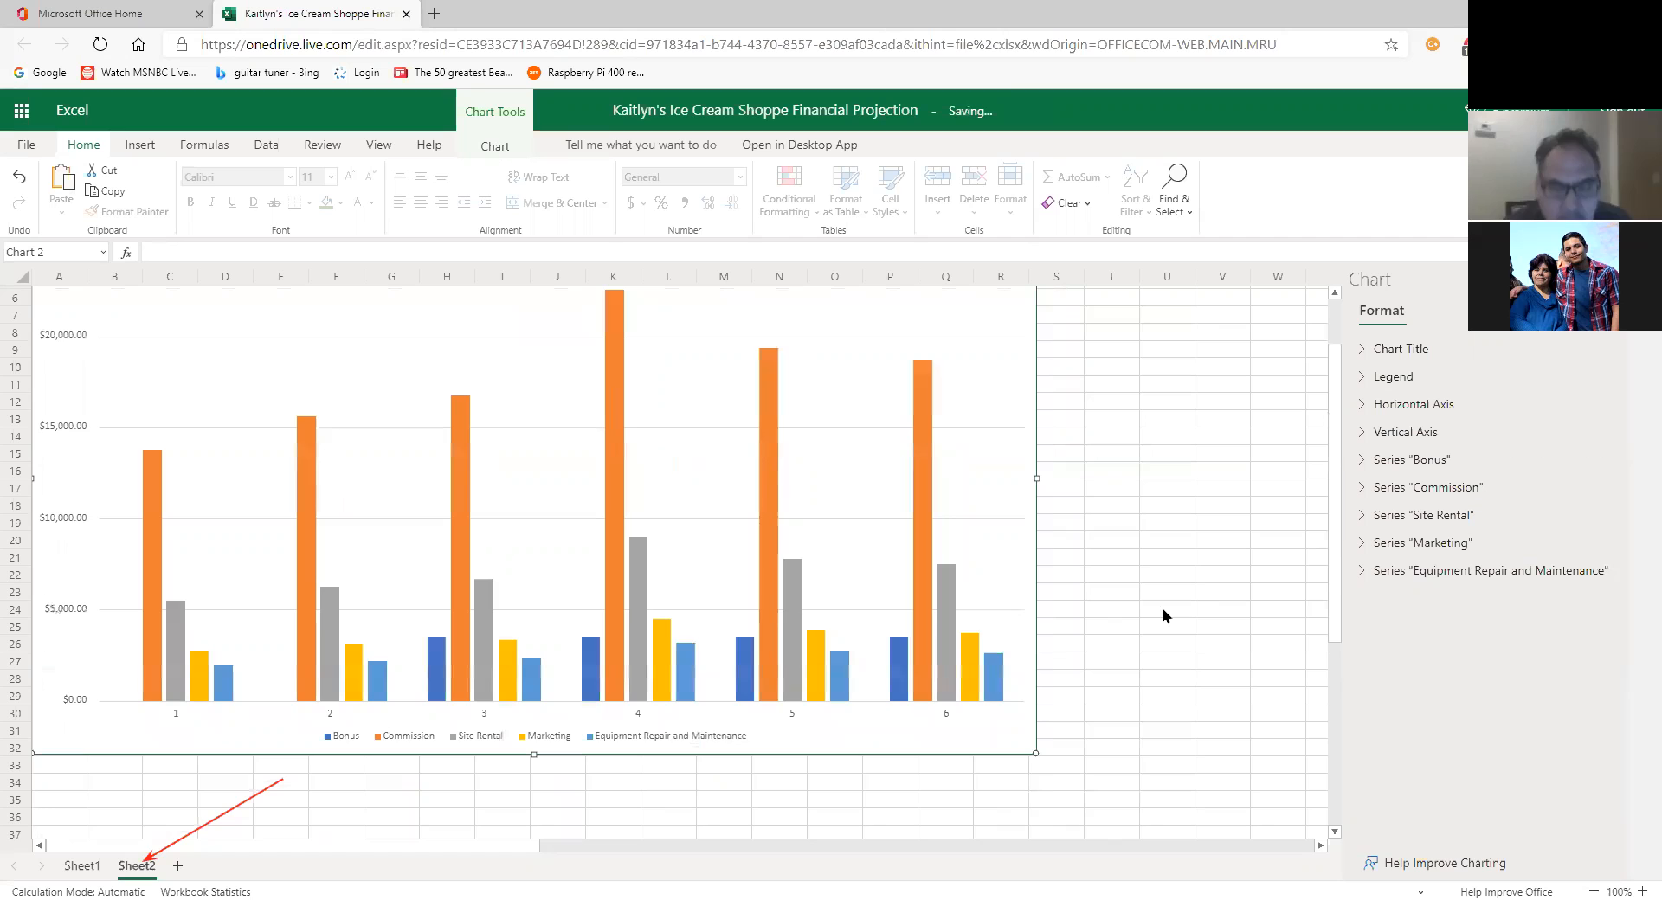
pyautogui.scroll(-1, 1162, 617)
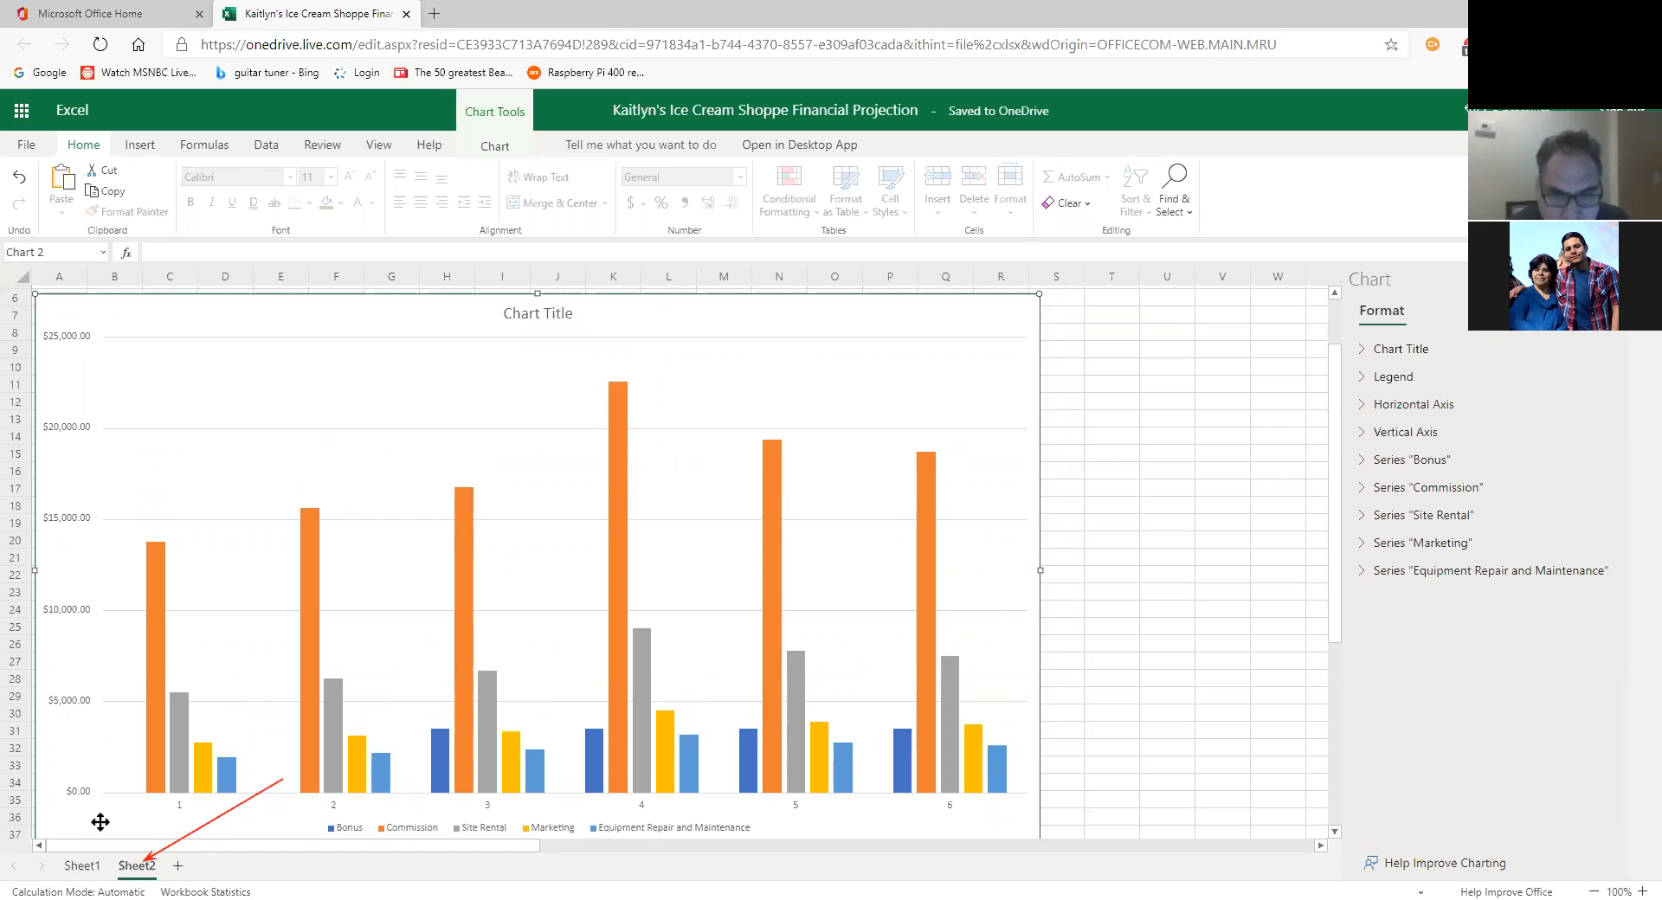
# Step: View Sheet1's projection table, then return to the Sheet2 expenses chart
pyautogui.click(70, 868)
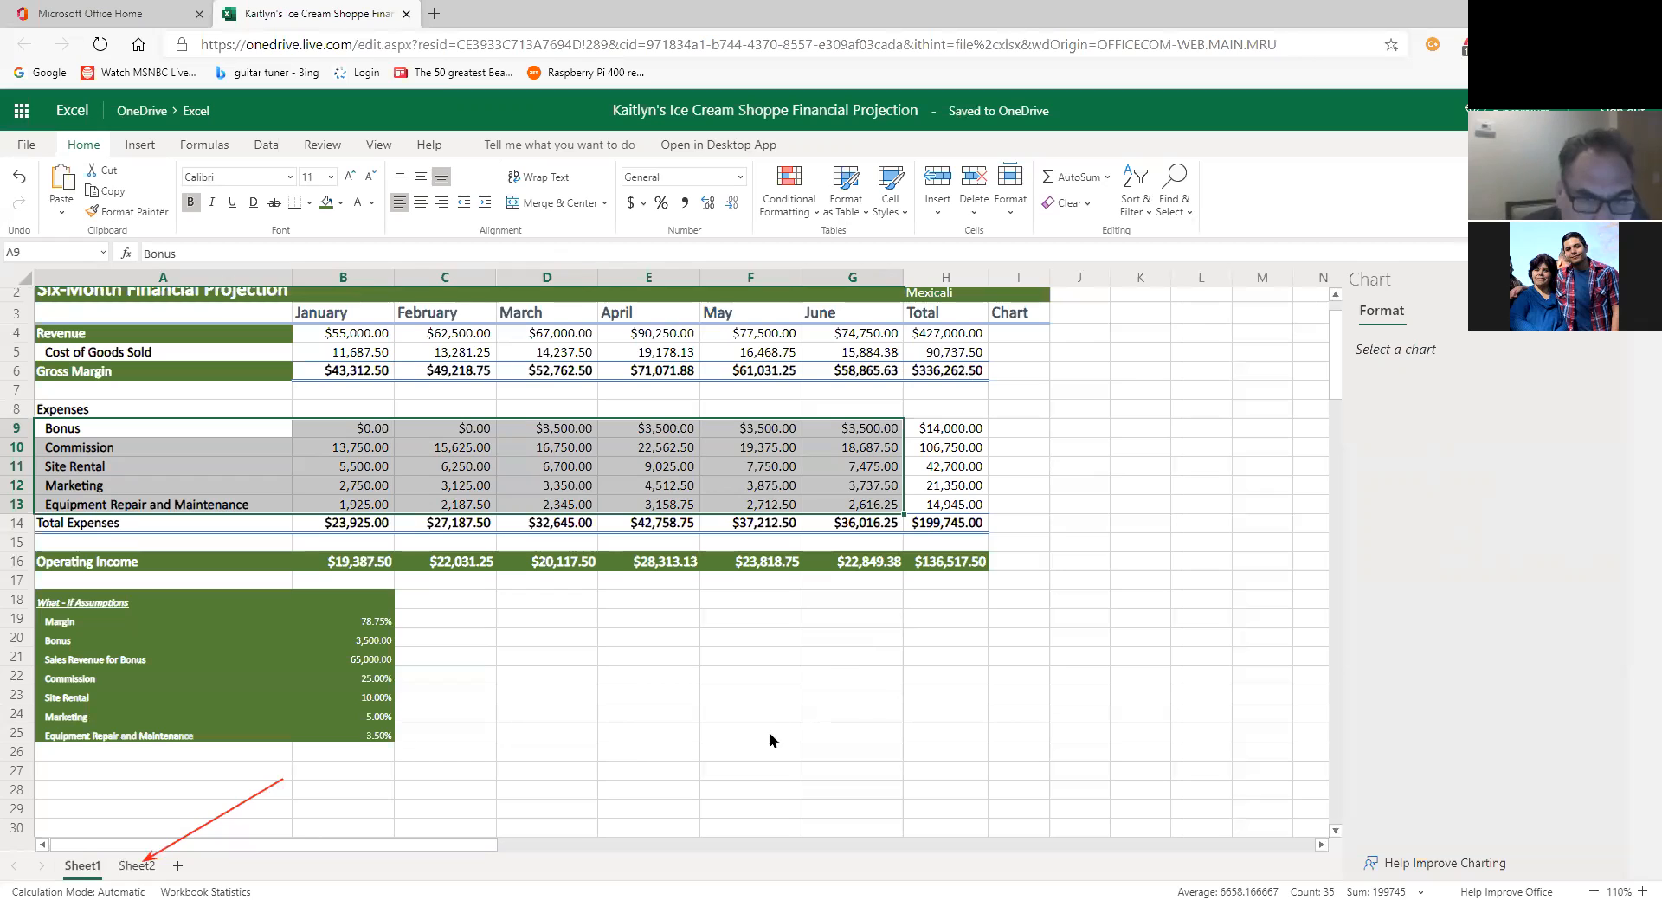
pyautogui.click(149, 864)
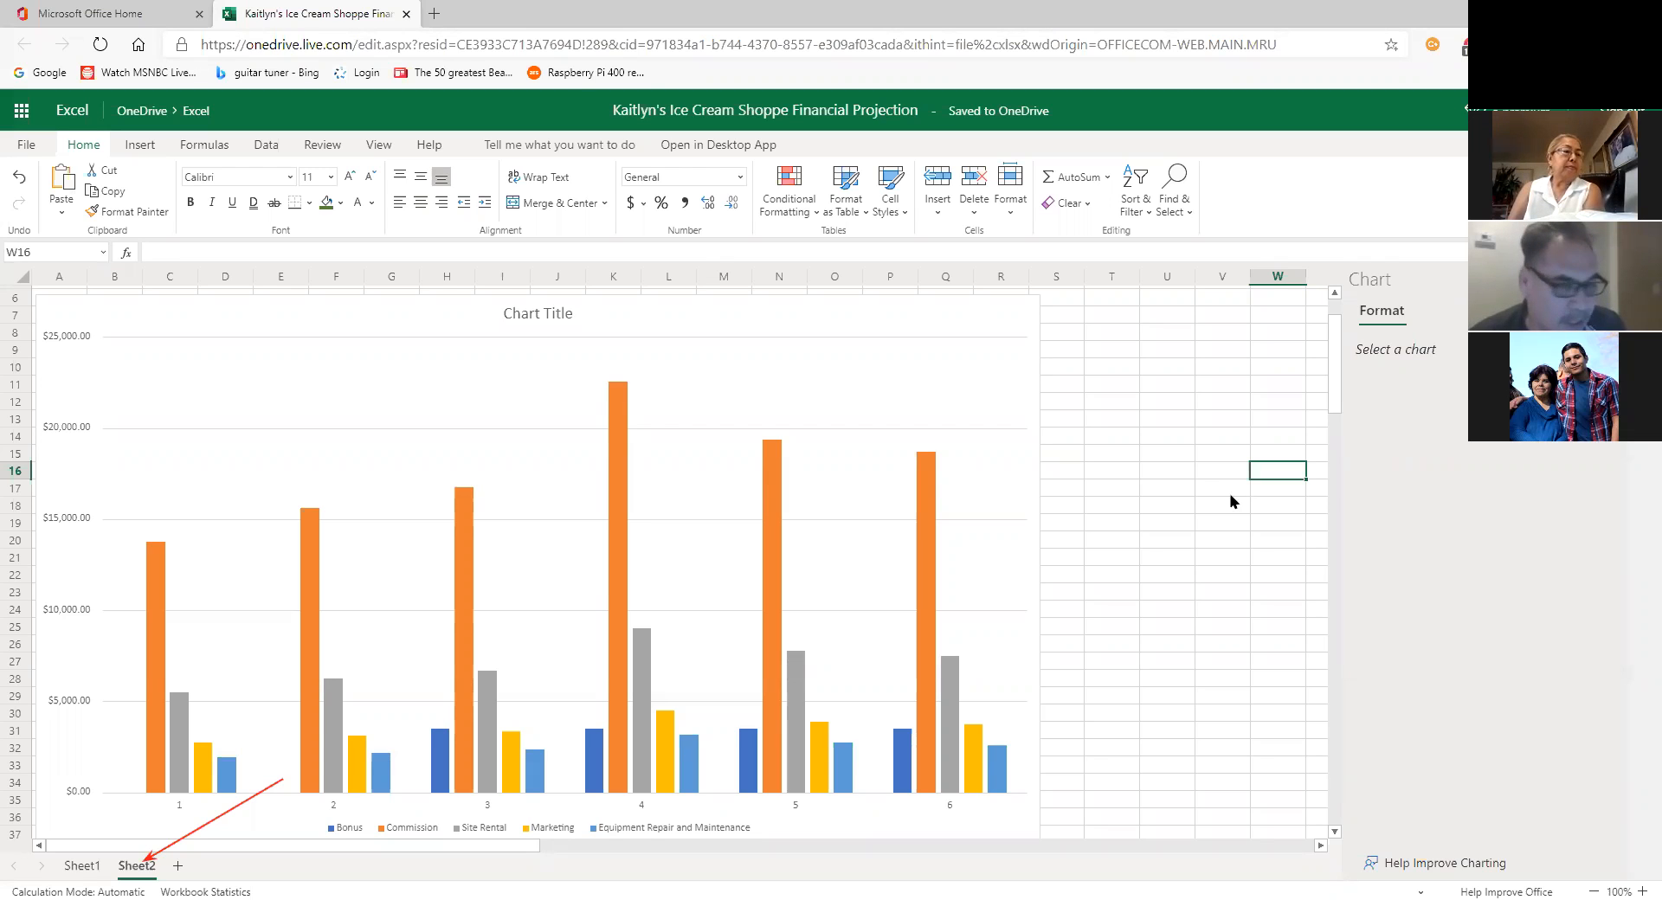
# Step: Return to Sheet1 and browse the 2-D column chart types without inserting one
pyautogui.click(82, 866)
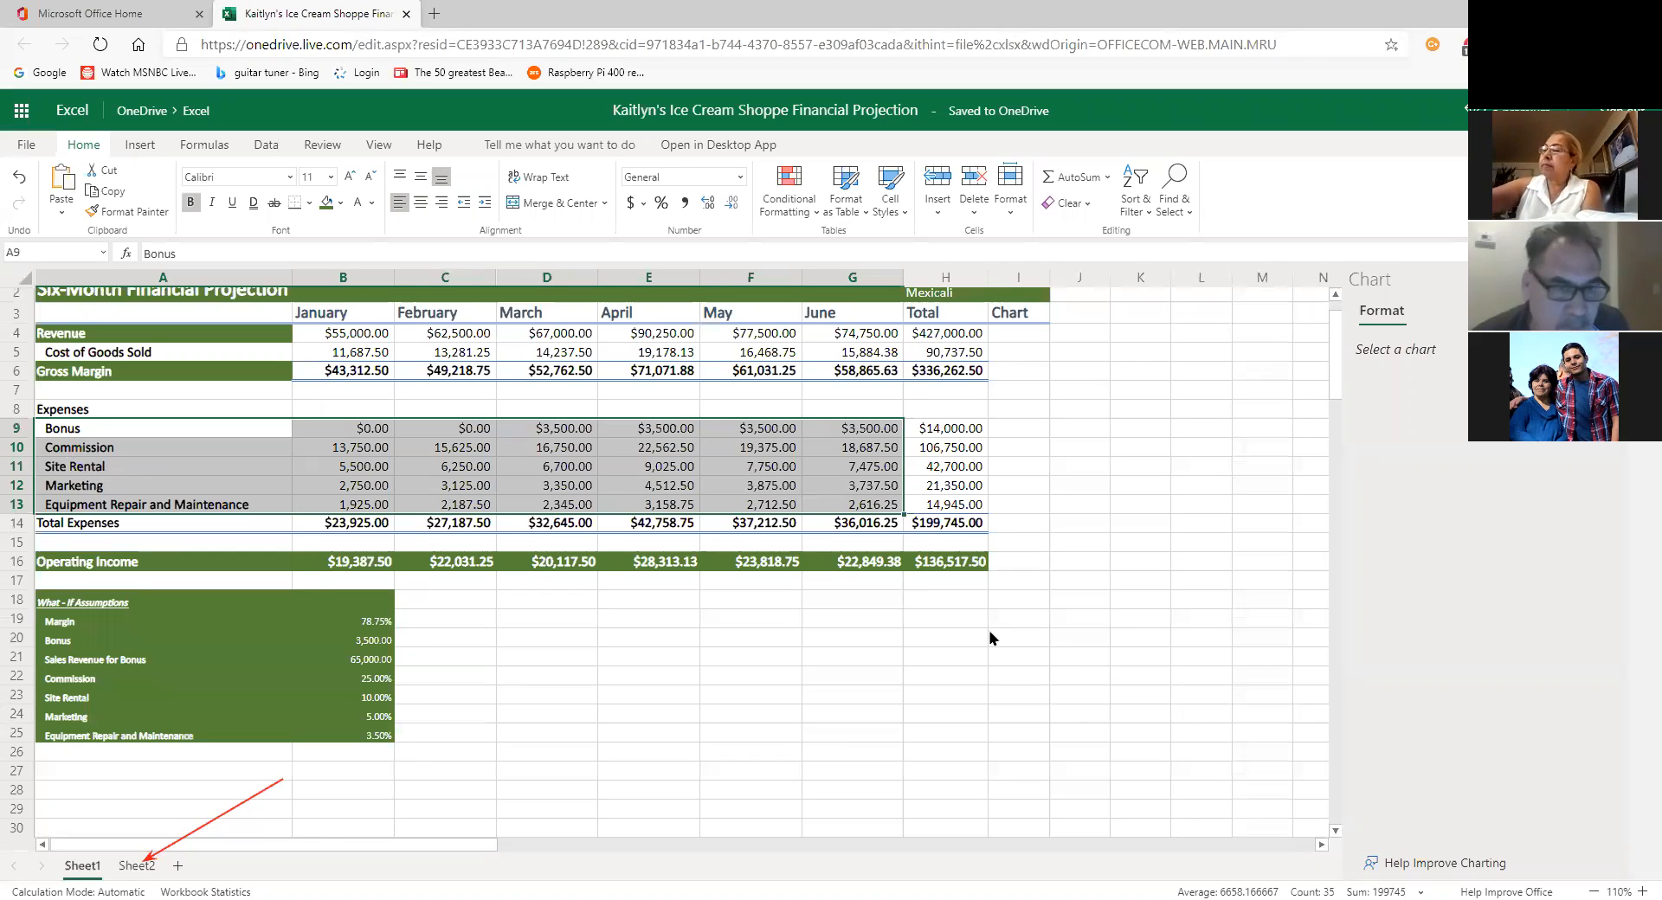
pyautogui.click(140, 146)
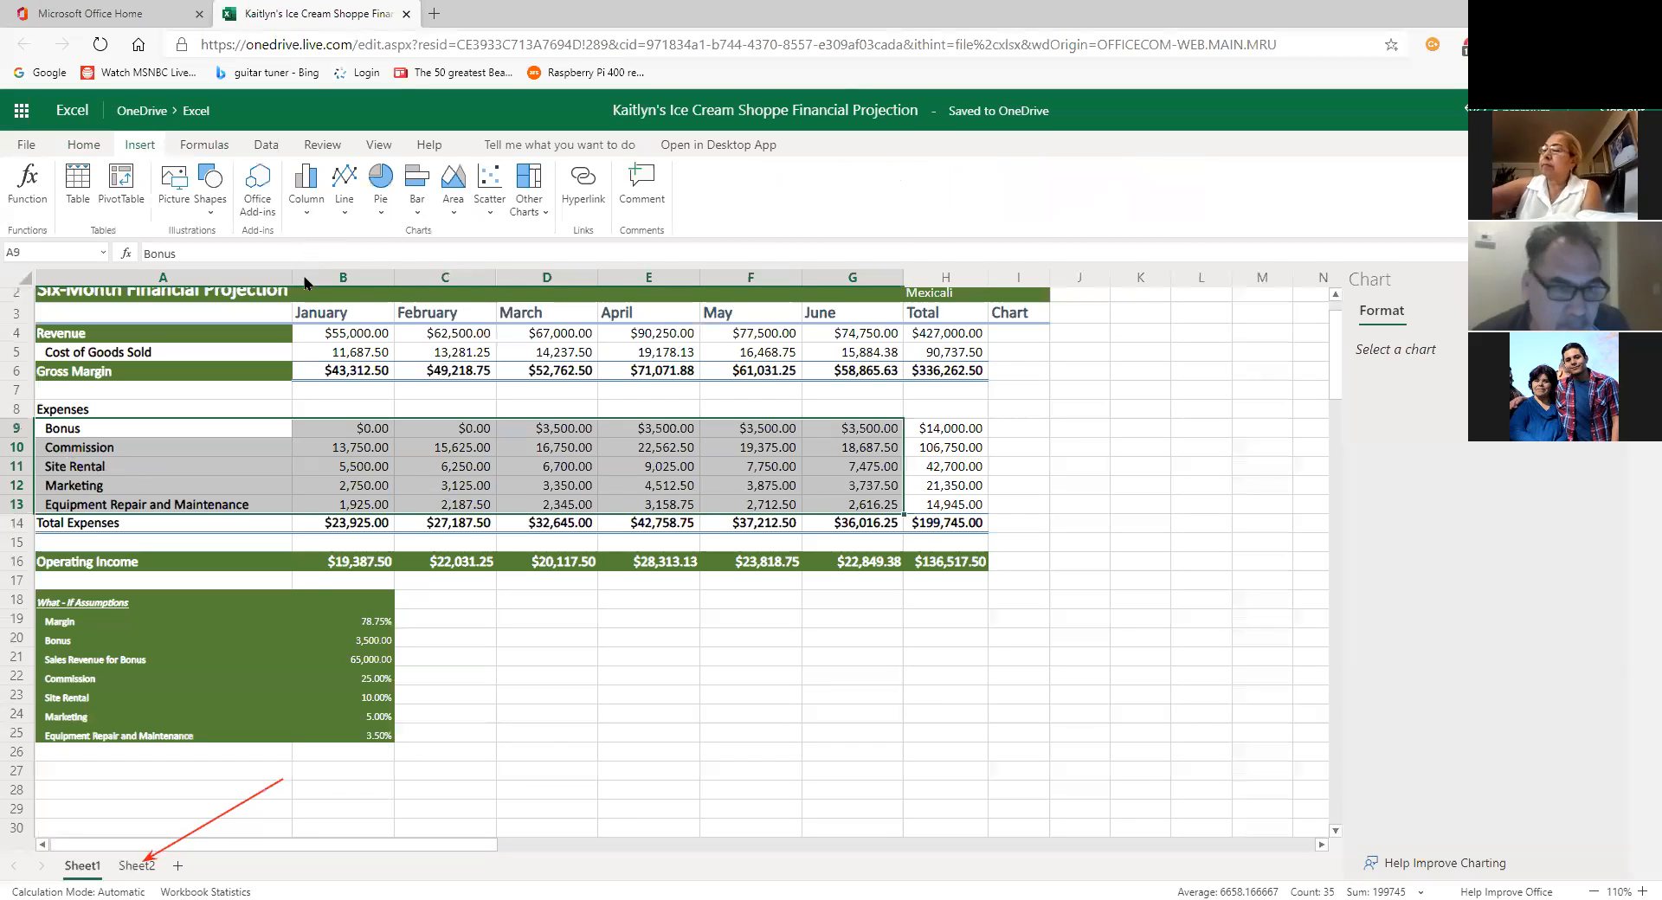
pyautogui.click(306, 186)
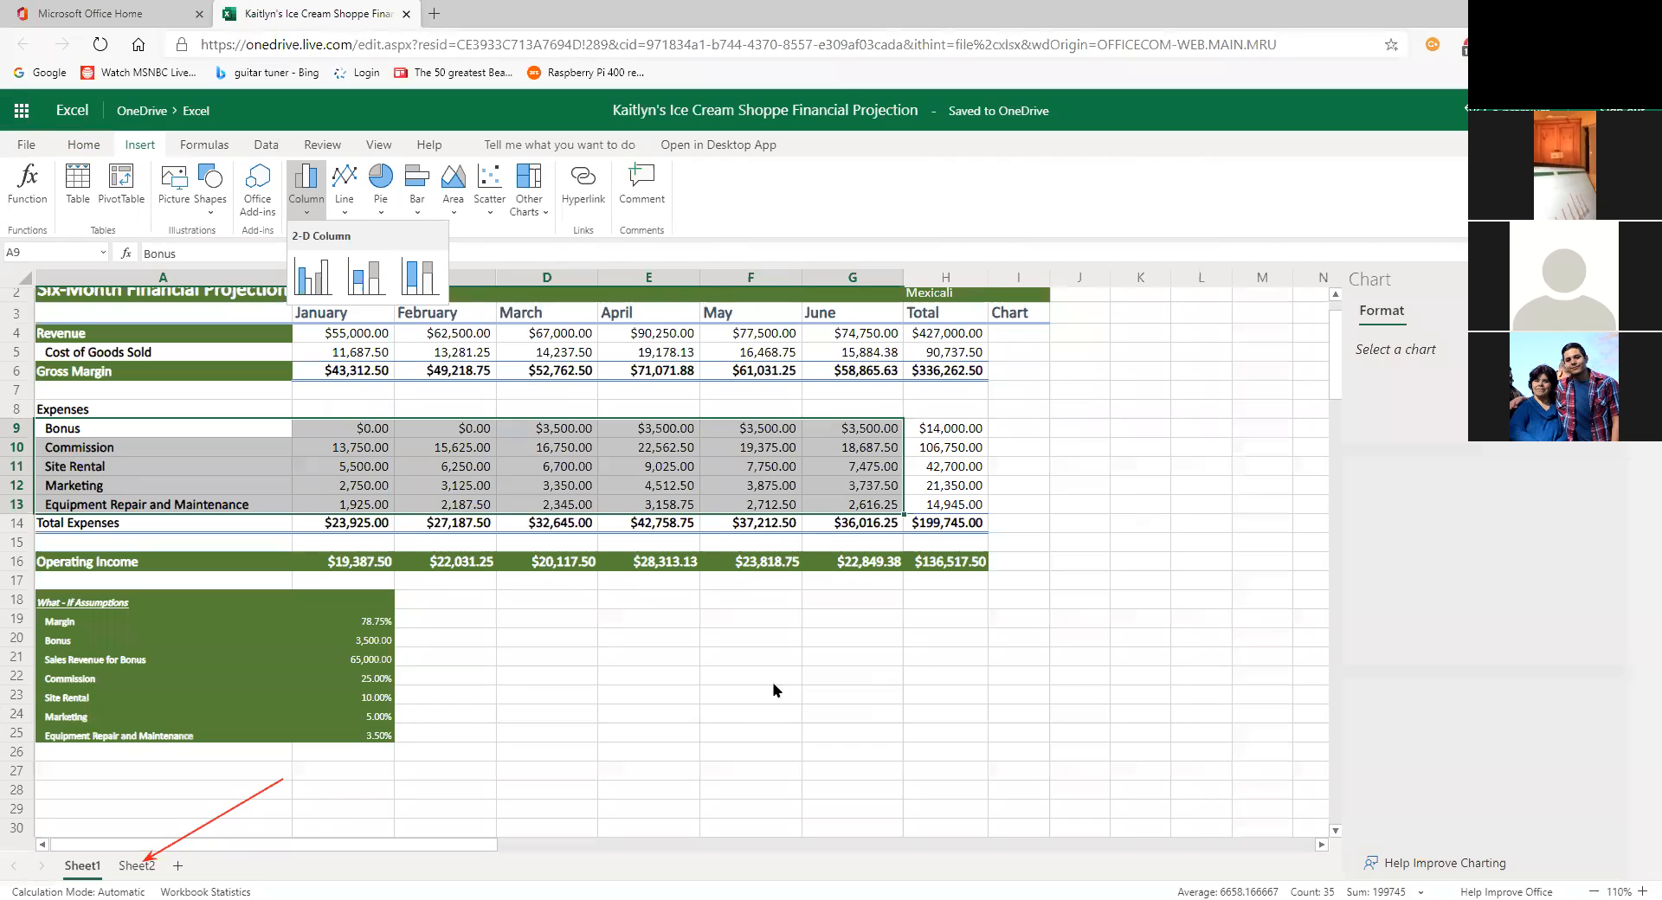
pyautogui.click(80, 147)
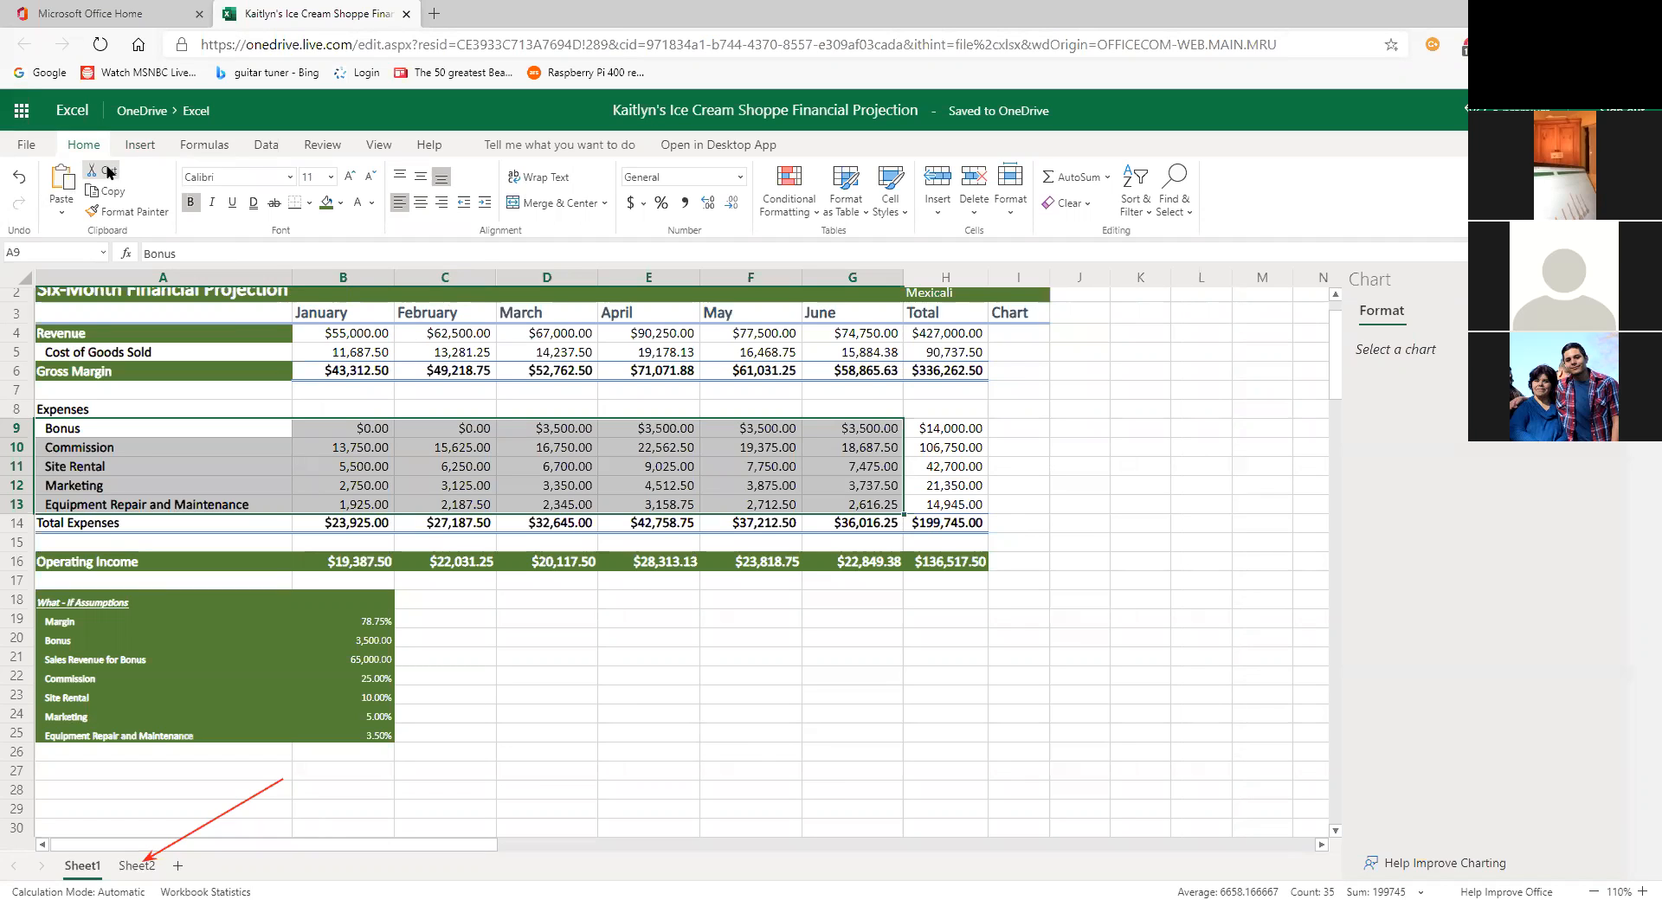
# Step: Go back to Sheet2 and select the expenses chart to bring up its Chart tools
pyautogui.click(143, 866)
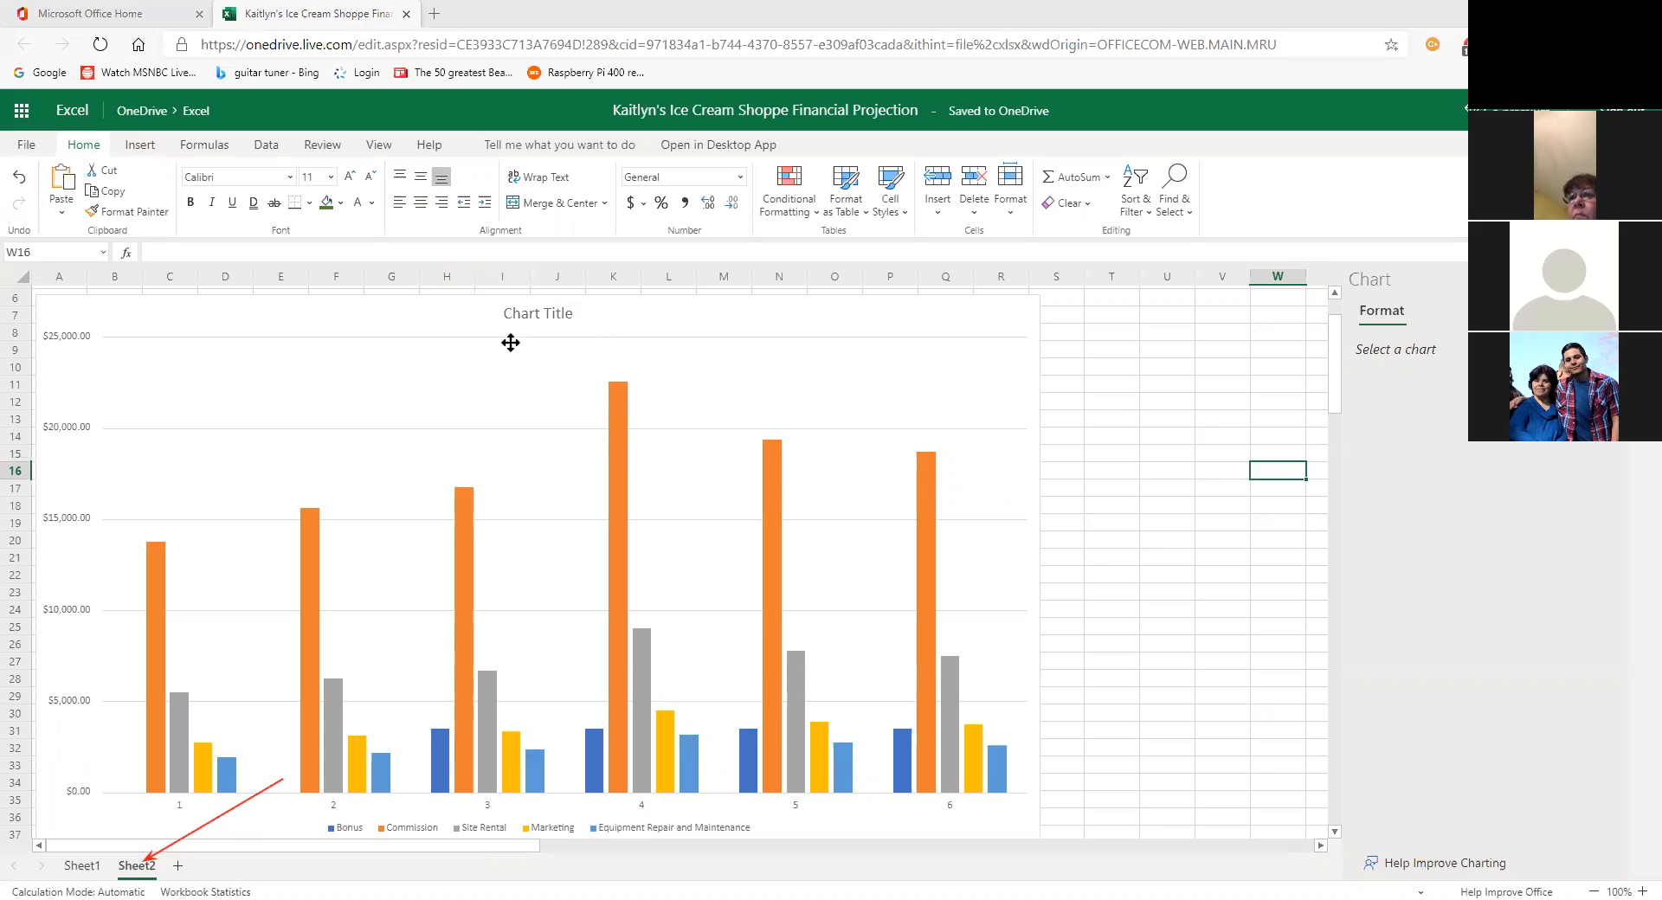
pyautogui.click(916, 398)
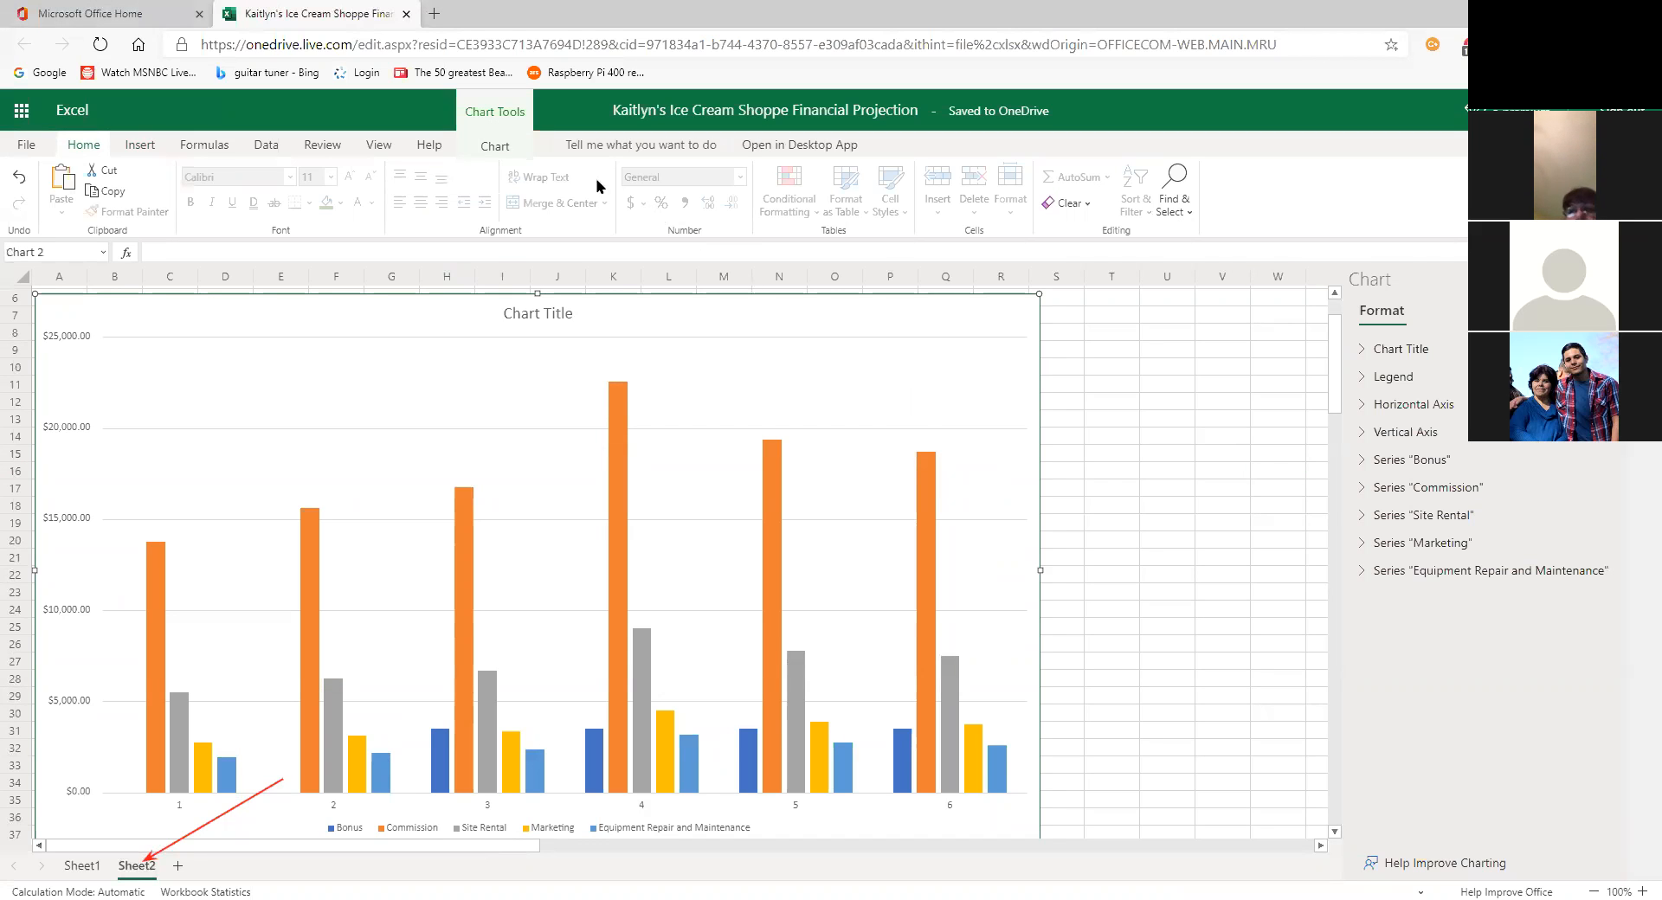
pyautogui.click(495, 147)
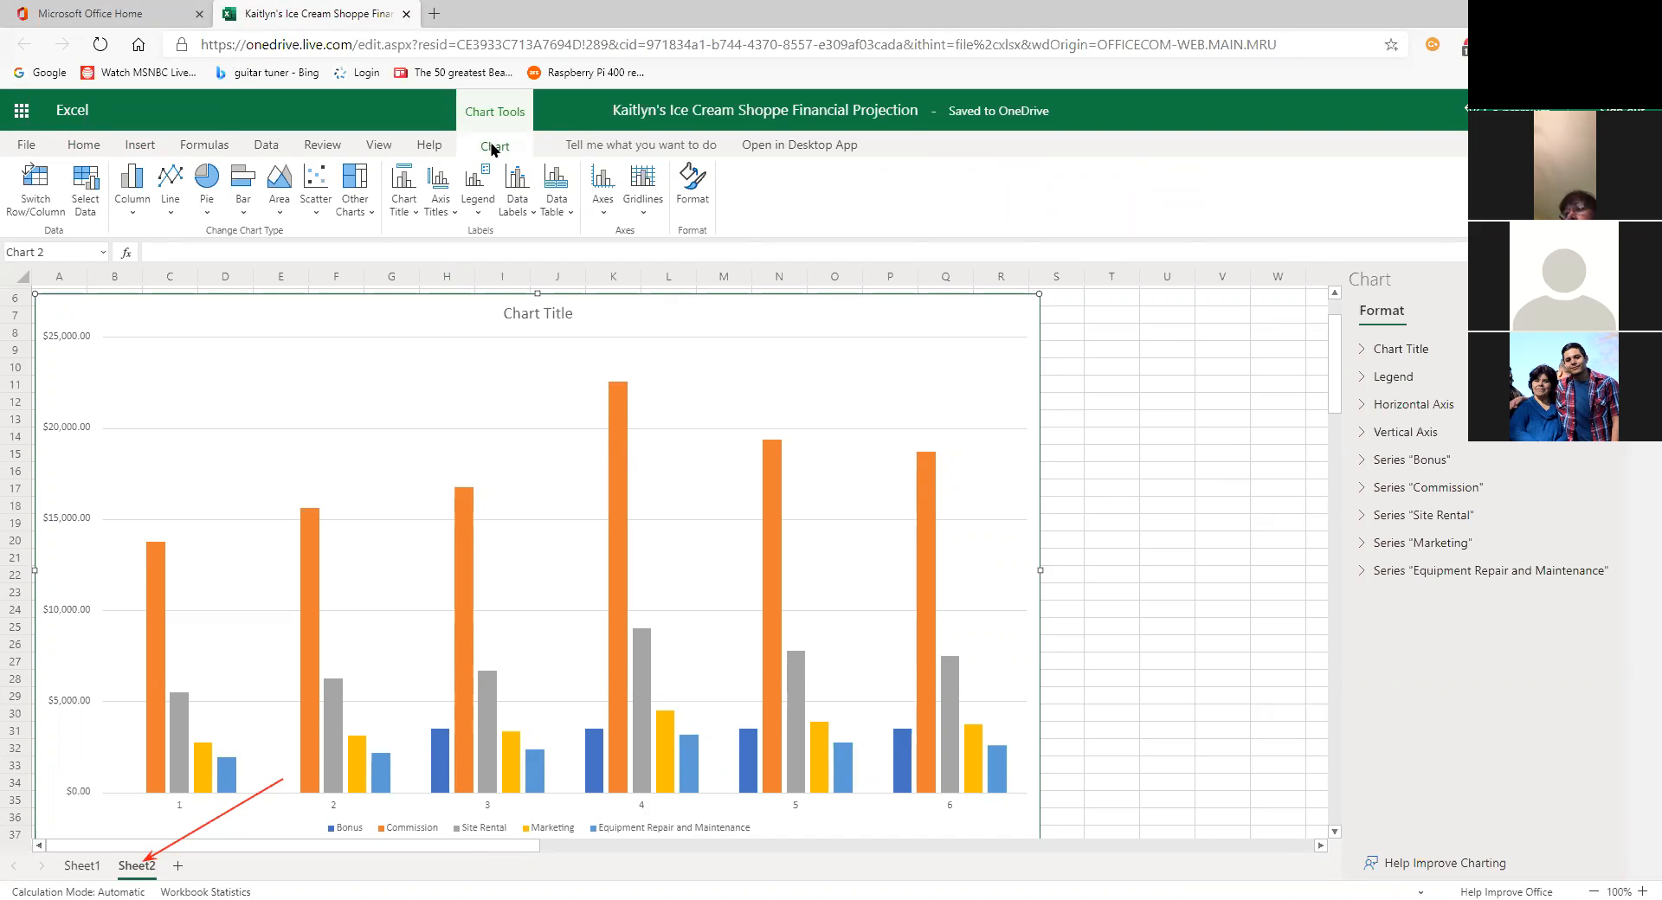
# Step: Open the Edit Title box from the Chart Title options
pyautogui.click(414, 217)
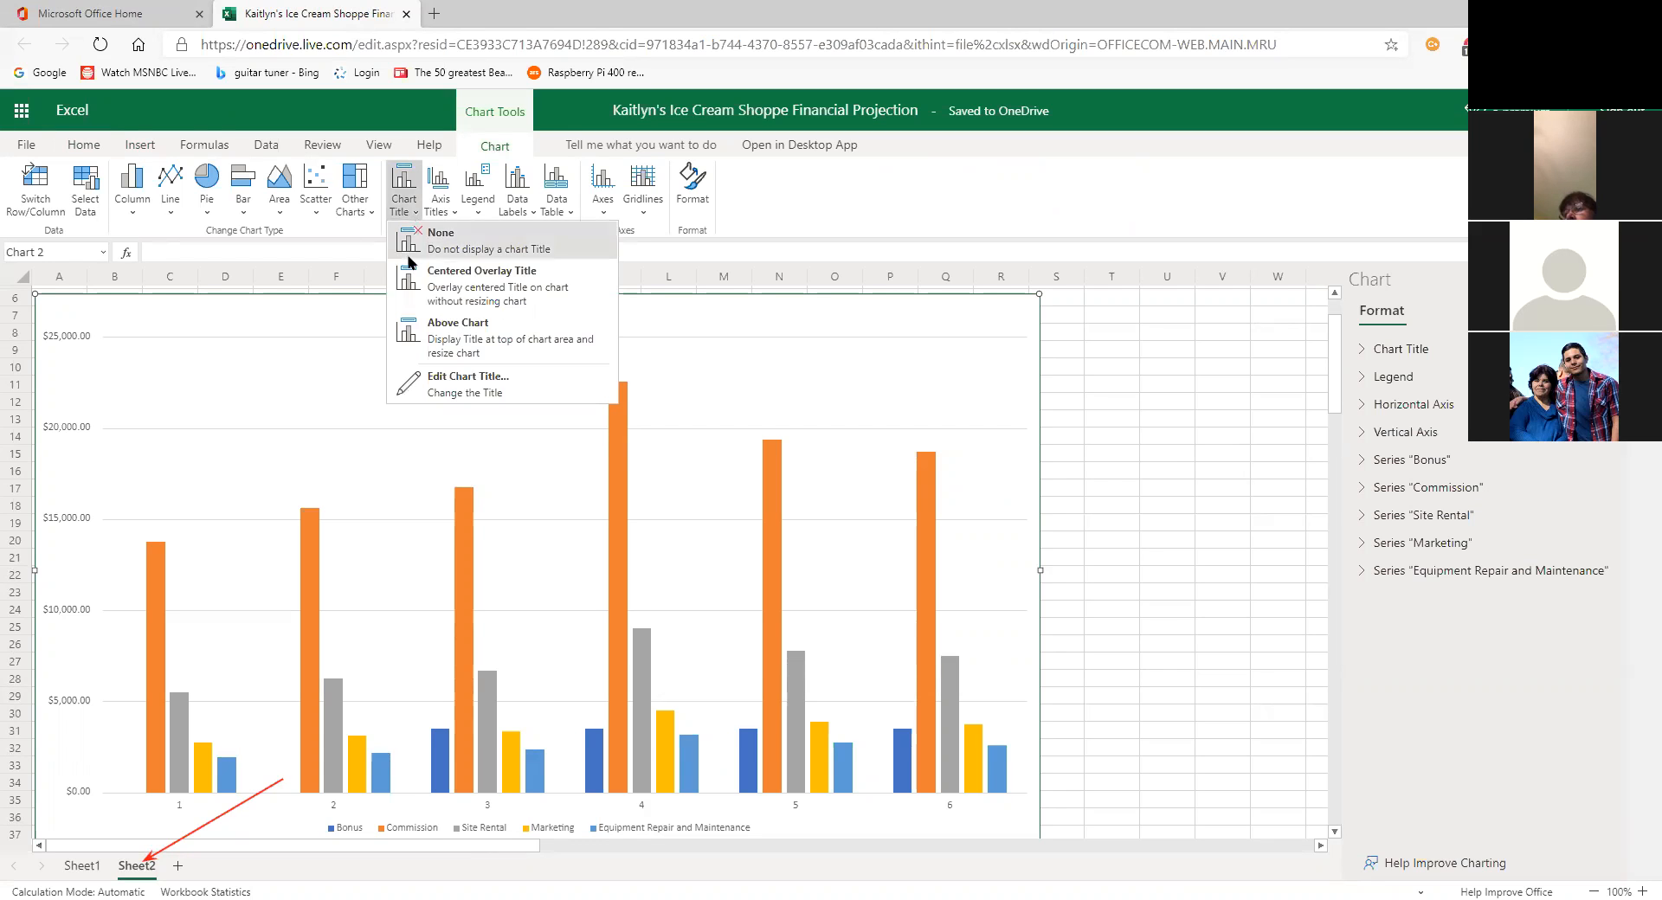
pyautogui.click(451, 385)
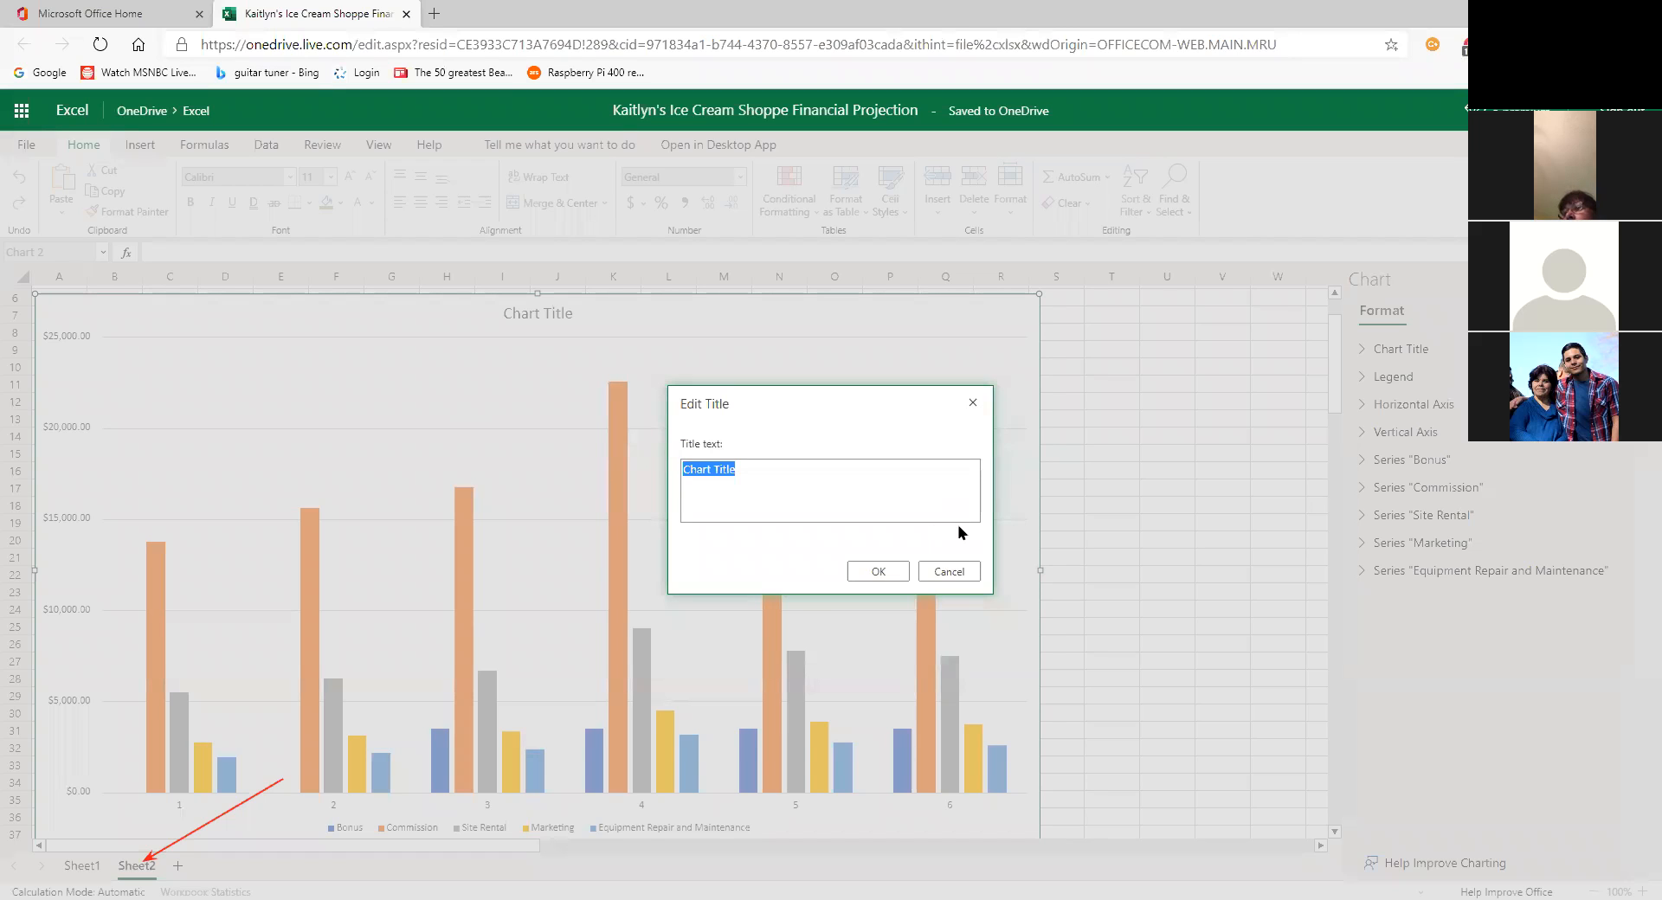
# Step: Retitle the chart 'Six-Month Projected Expenses' and confirm it
pyautogui.write('Sixm')
pyautogui.press('BackSpace')
pyautogui.press('BackSpace')
pyautogui.write('x')
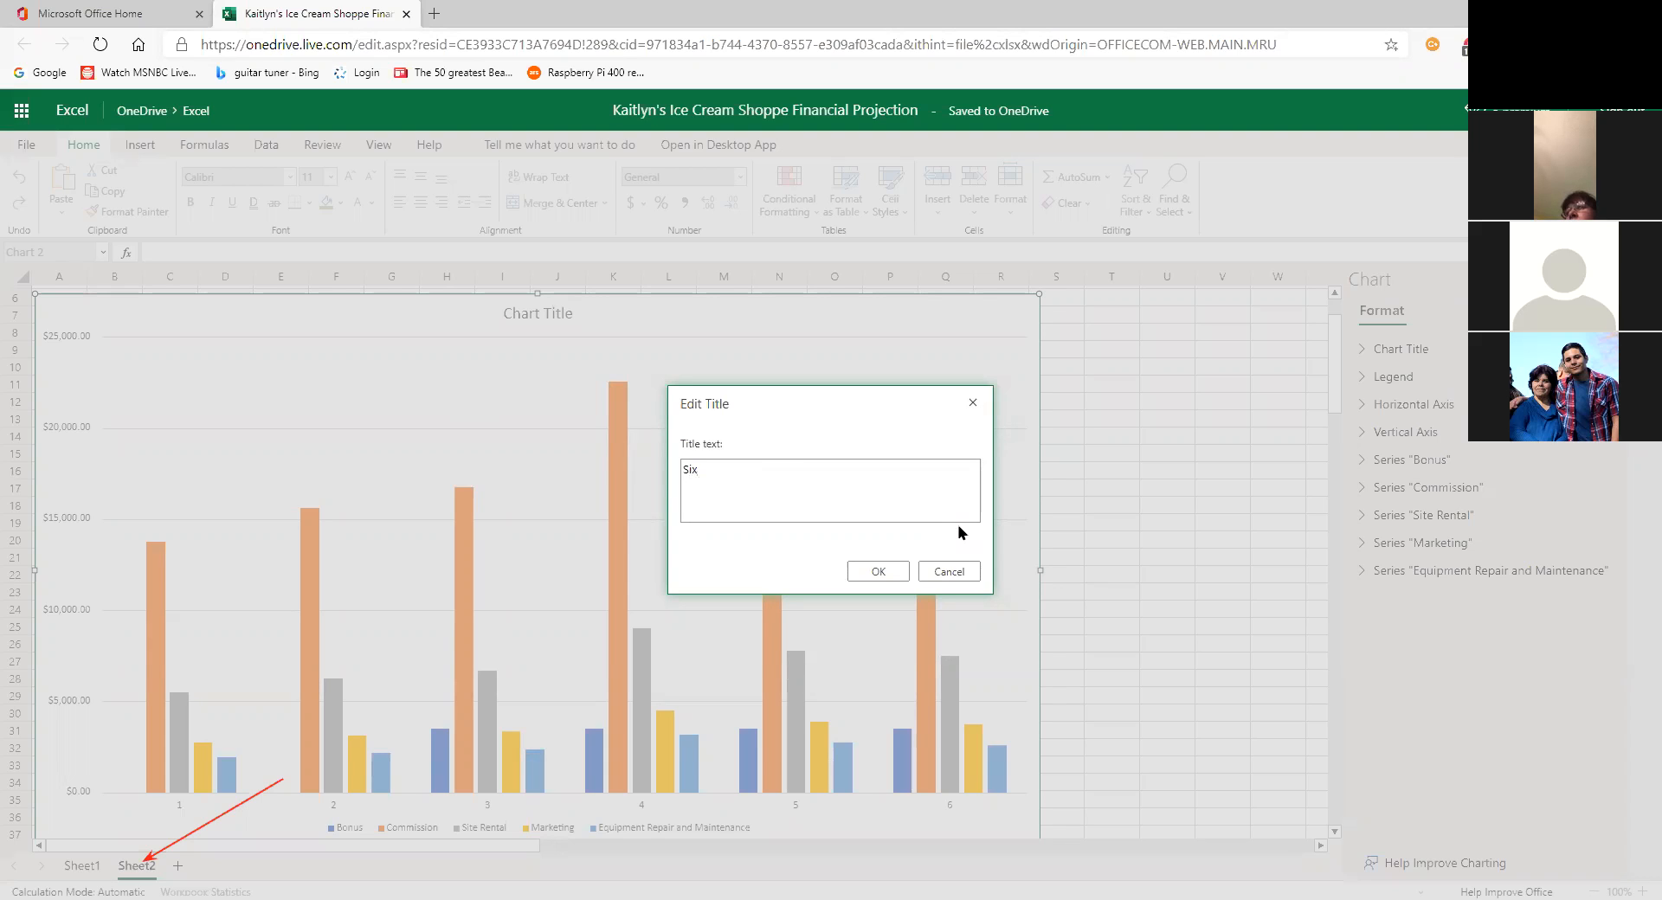
pyautogui.write('-Mon')
pyautogui.press('BackSpace')
pyautogui.press('BackSpace')
pyautogui.write('onth P')
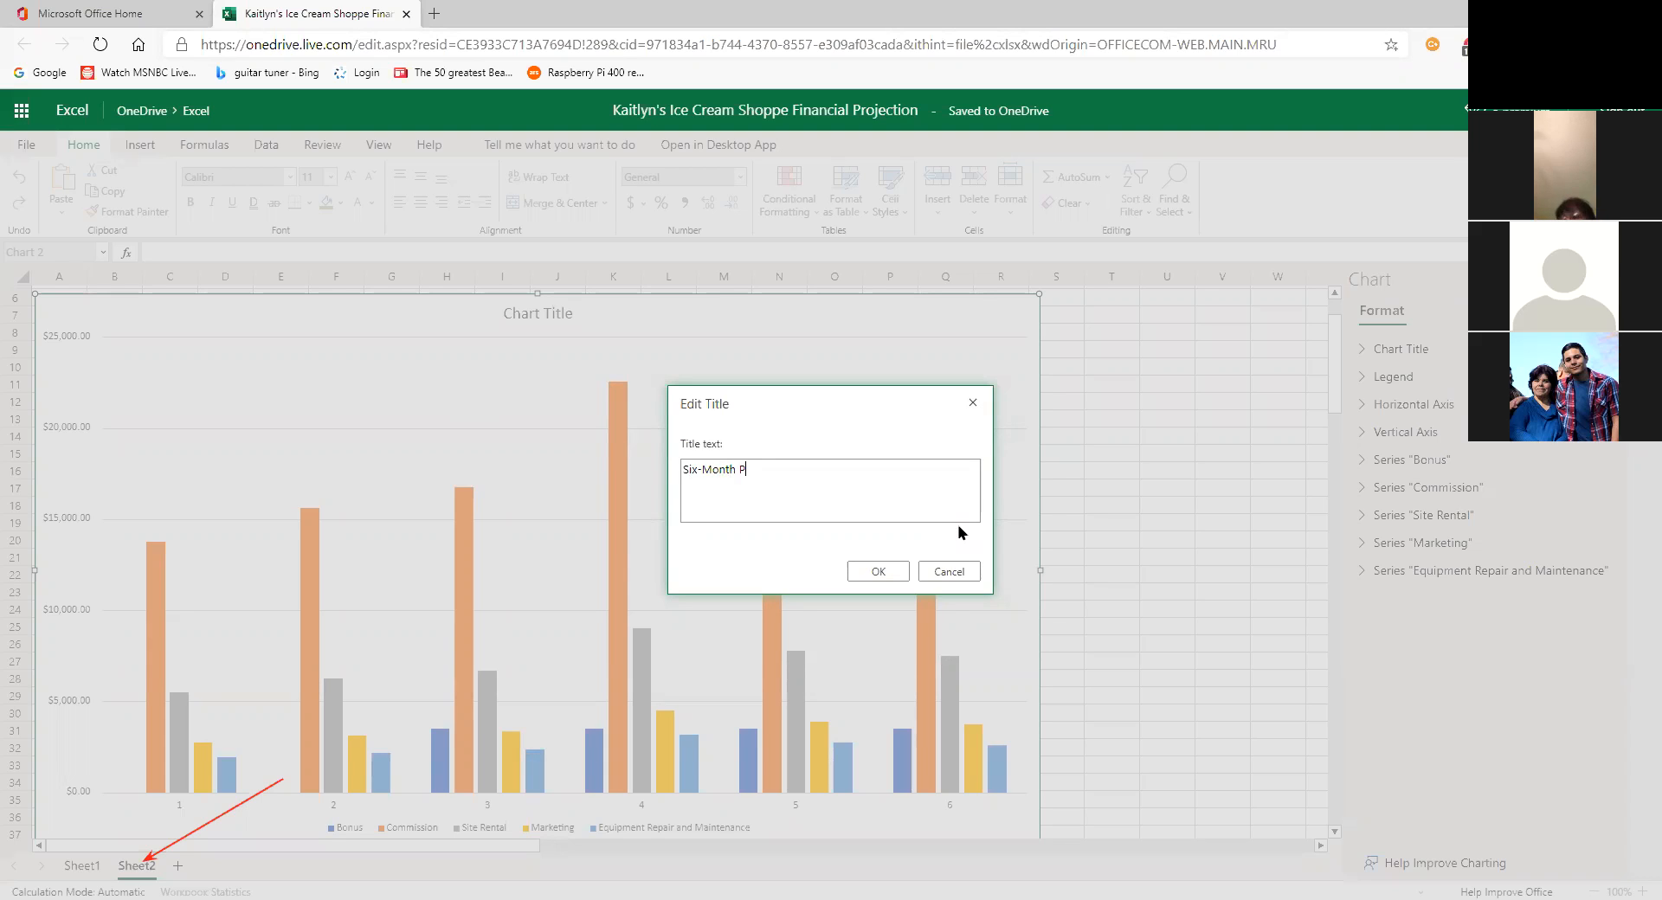
pyautogui.write('rojec')
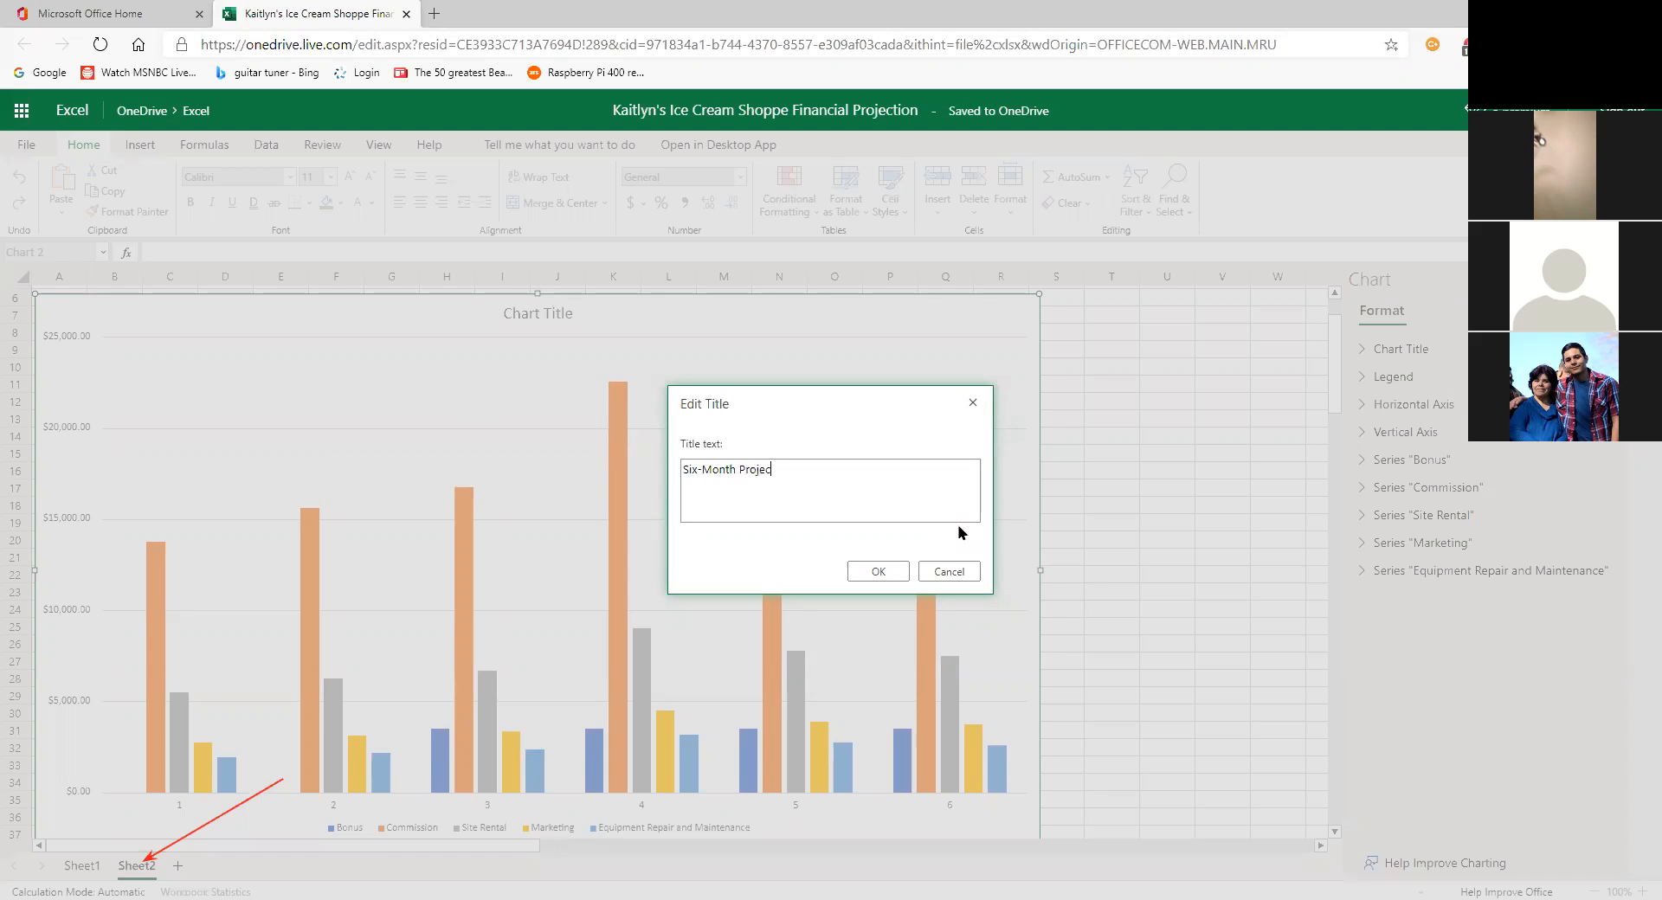
pyautogui.write('ted')
pyautogui.write('E')
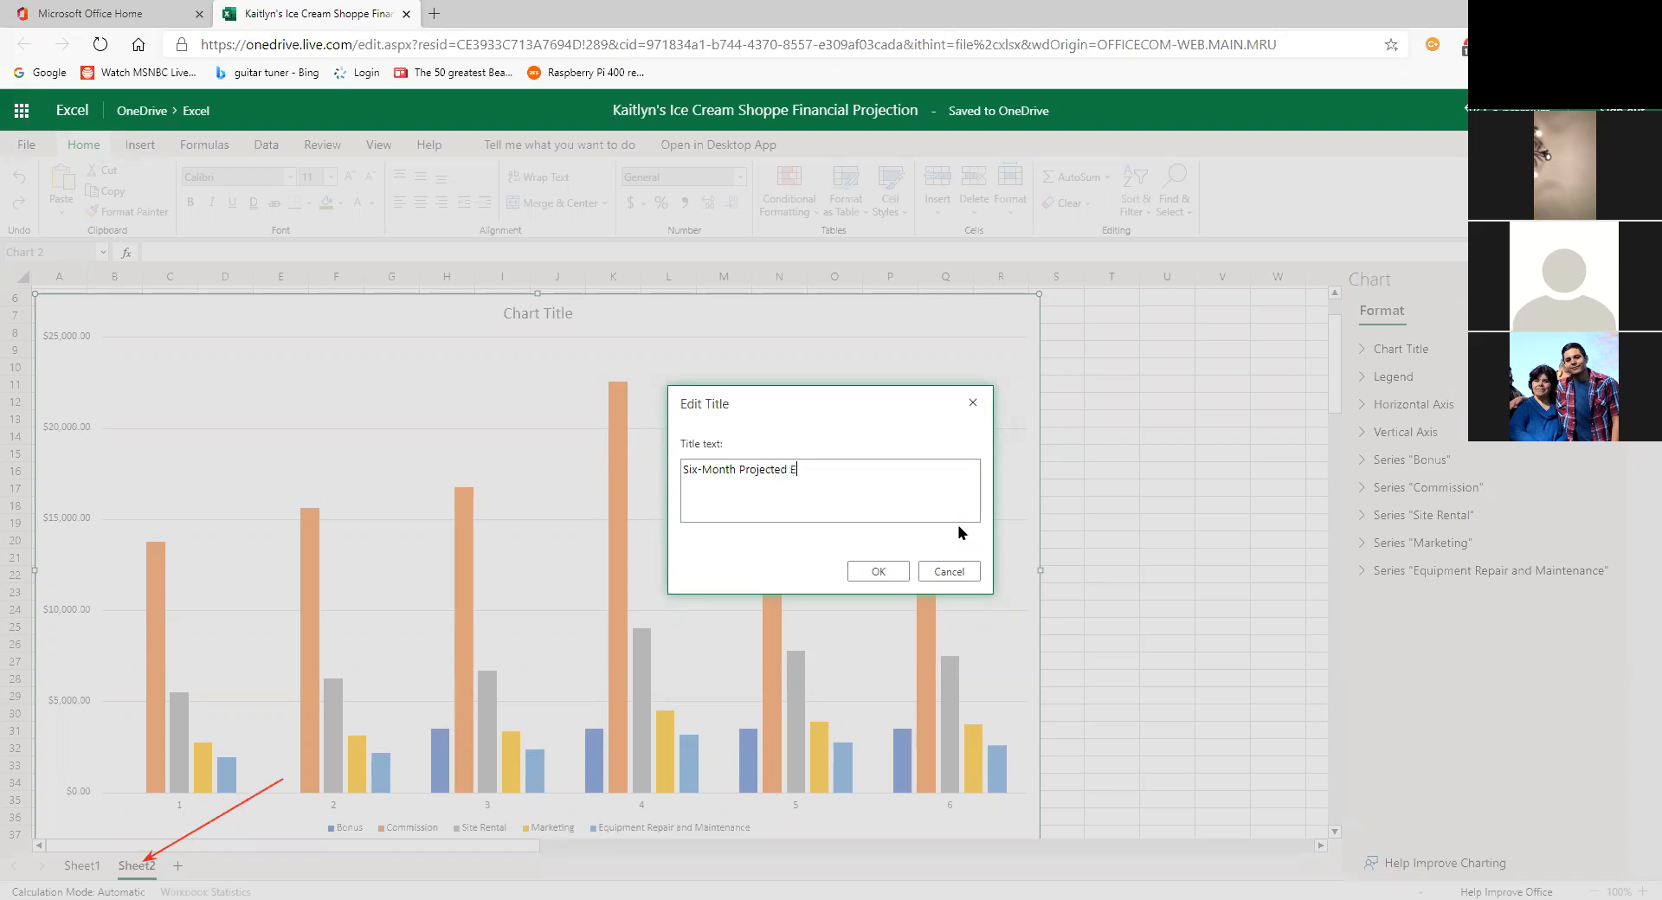
pyautogui.write('xpenses')
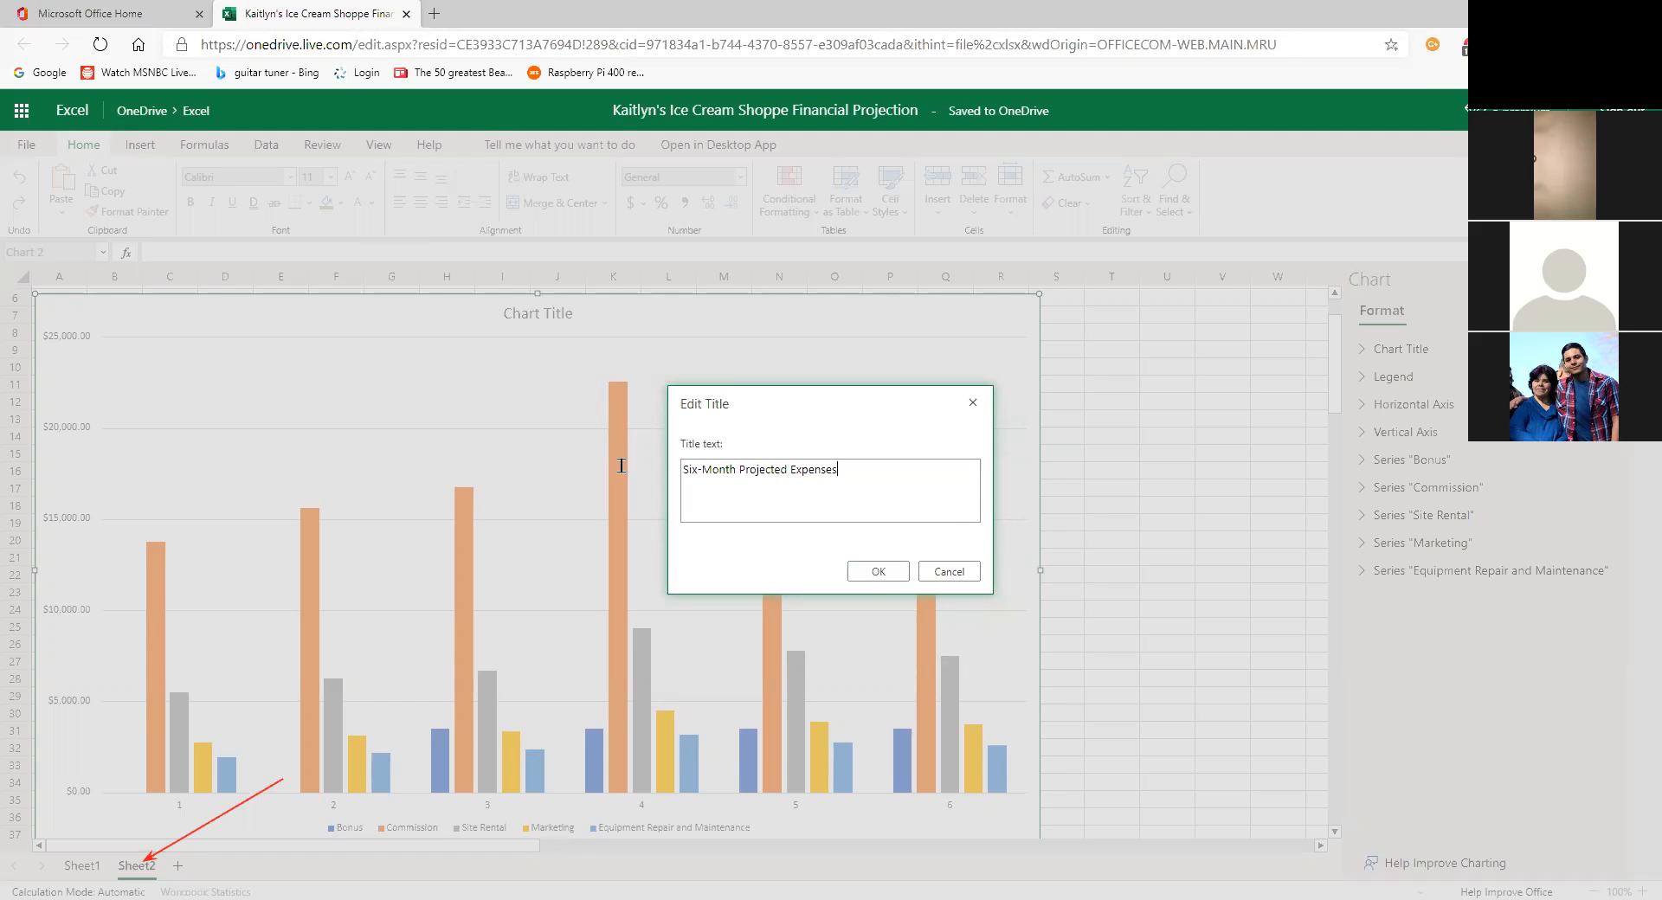
pyautogui.click(876, 573)
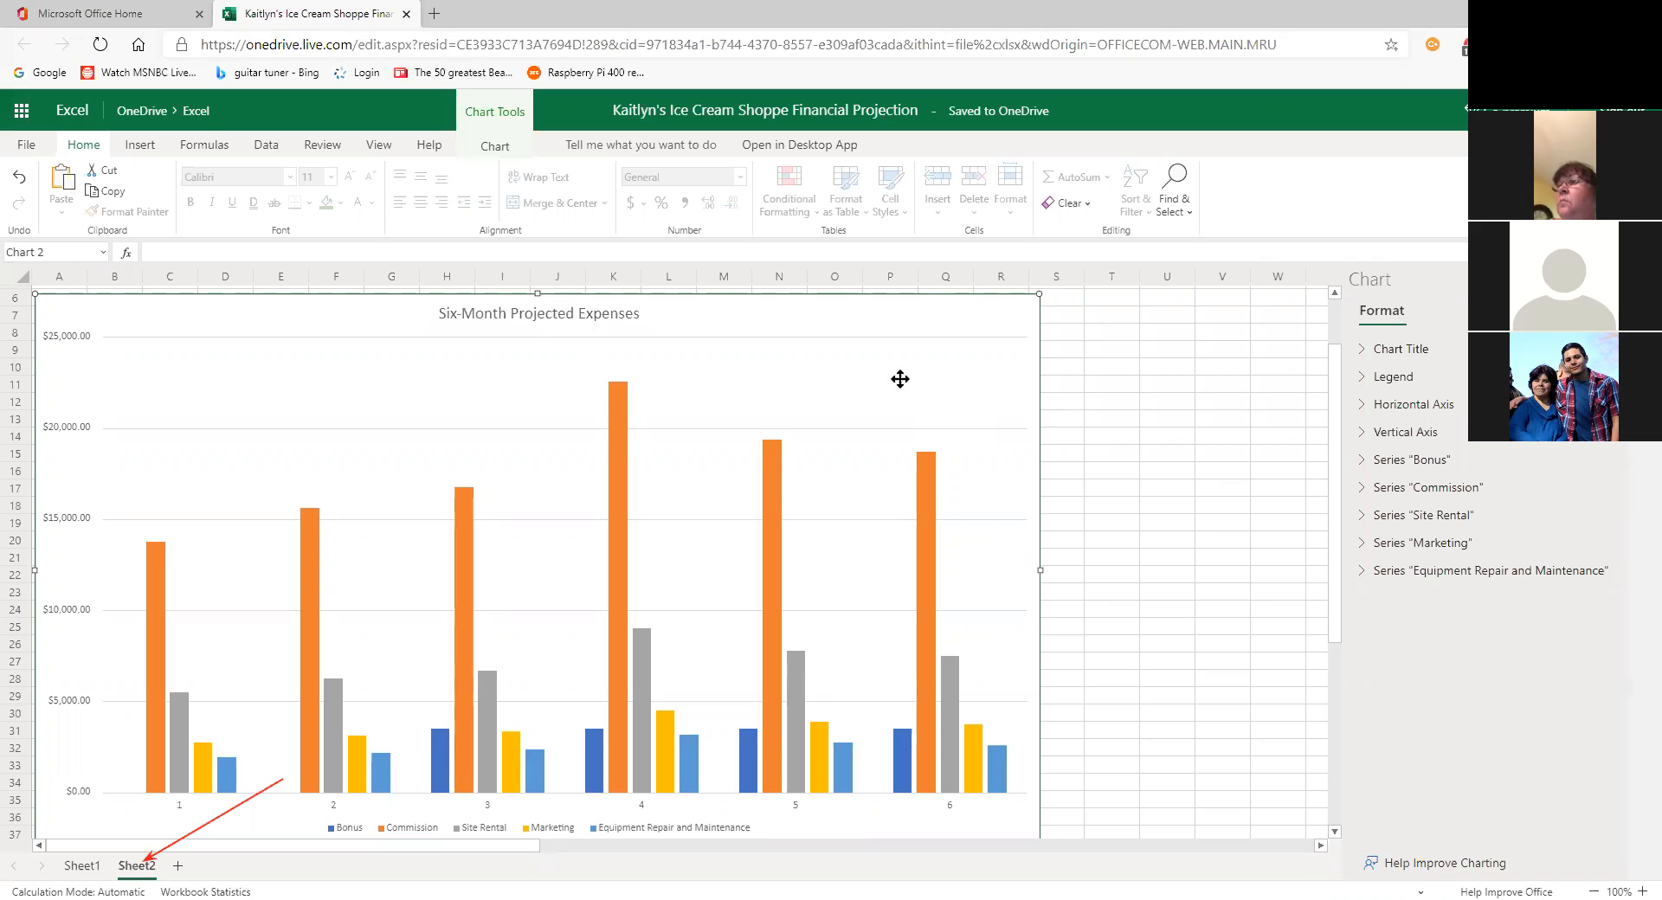
pyautogui.click(496, 149)
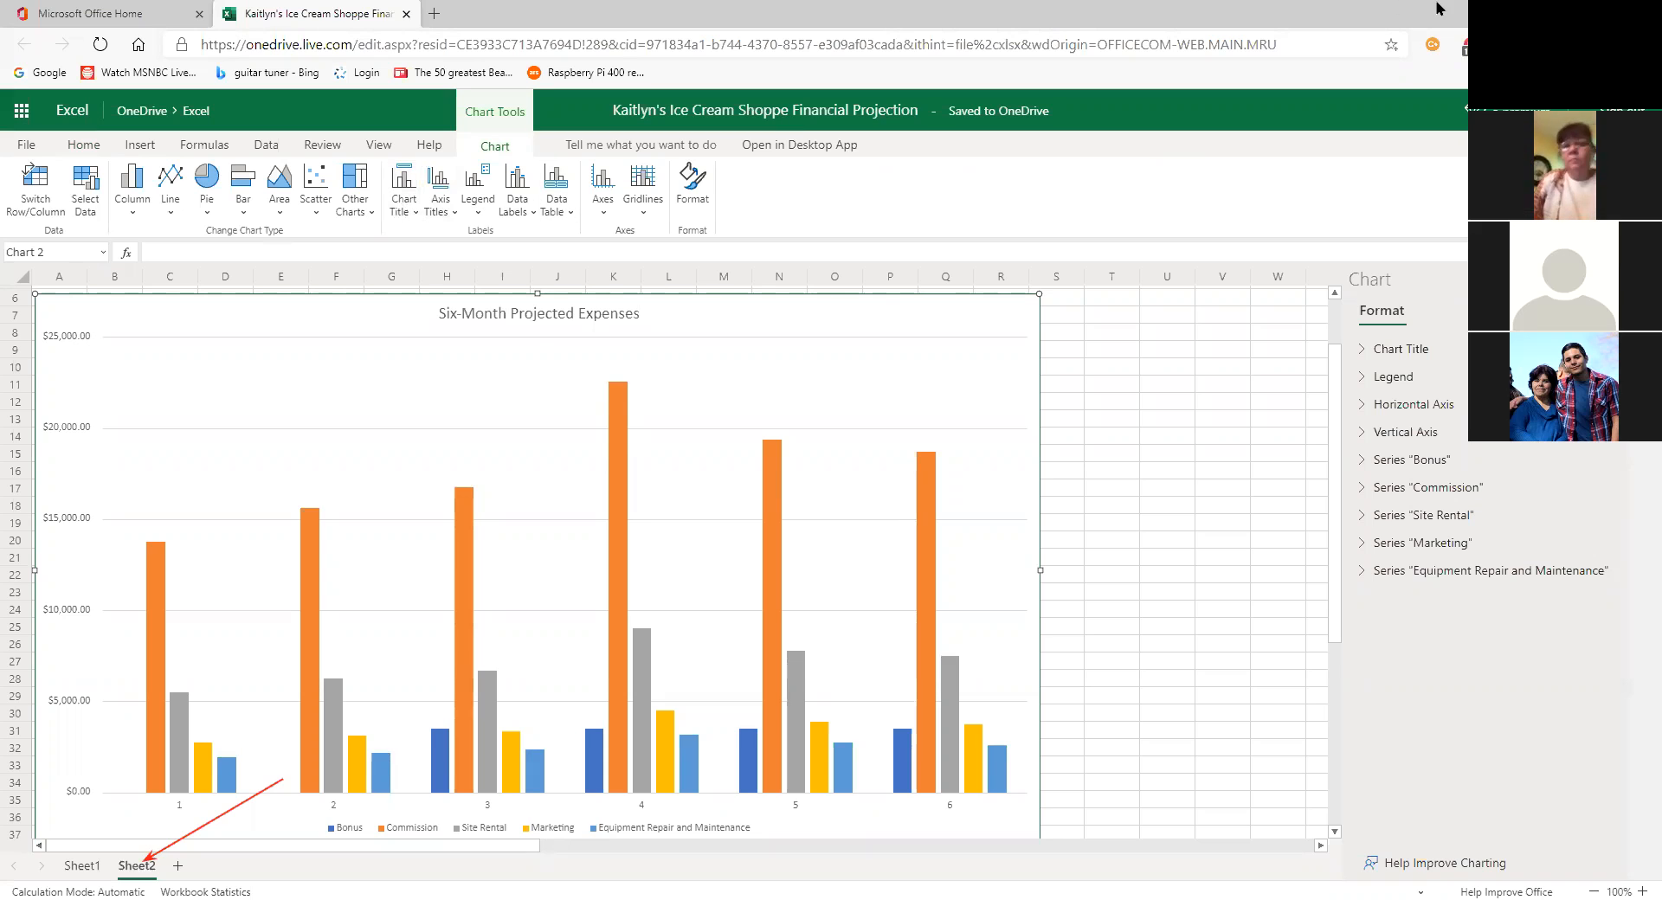
# Step: Reopen and then close the Chart Title options, leaving the title unchanged
pyautogui.click(402, 206)
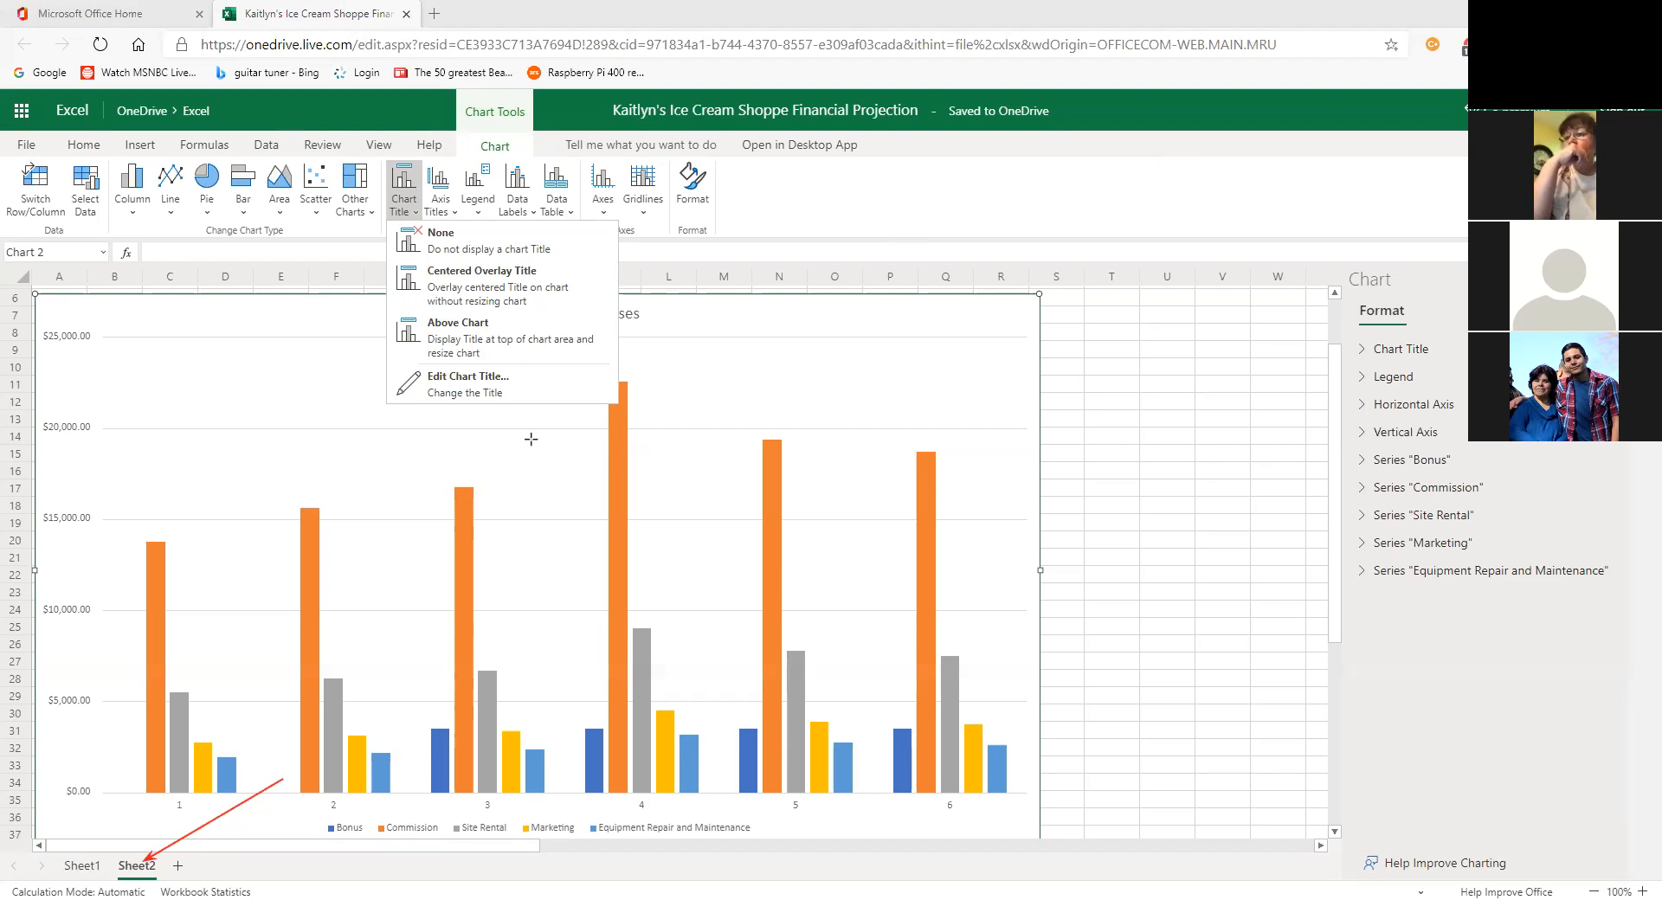
pyautogui.moveTo(531, 439); pyautogui.dragTo(404, 190)
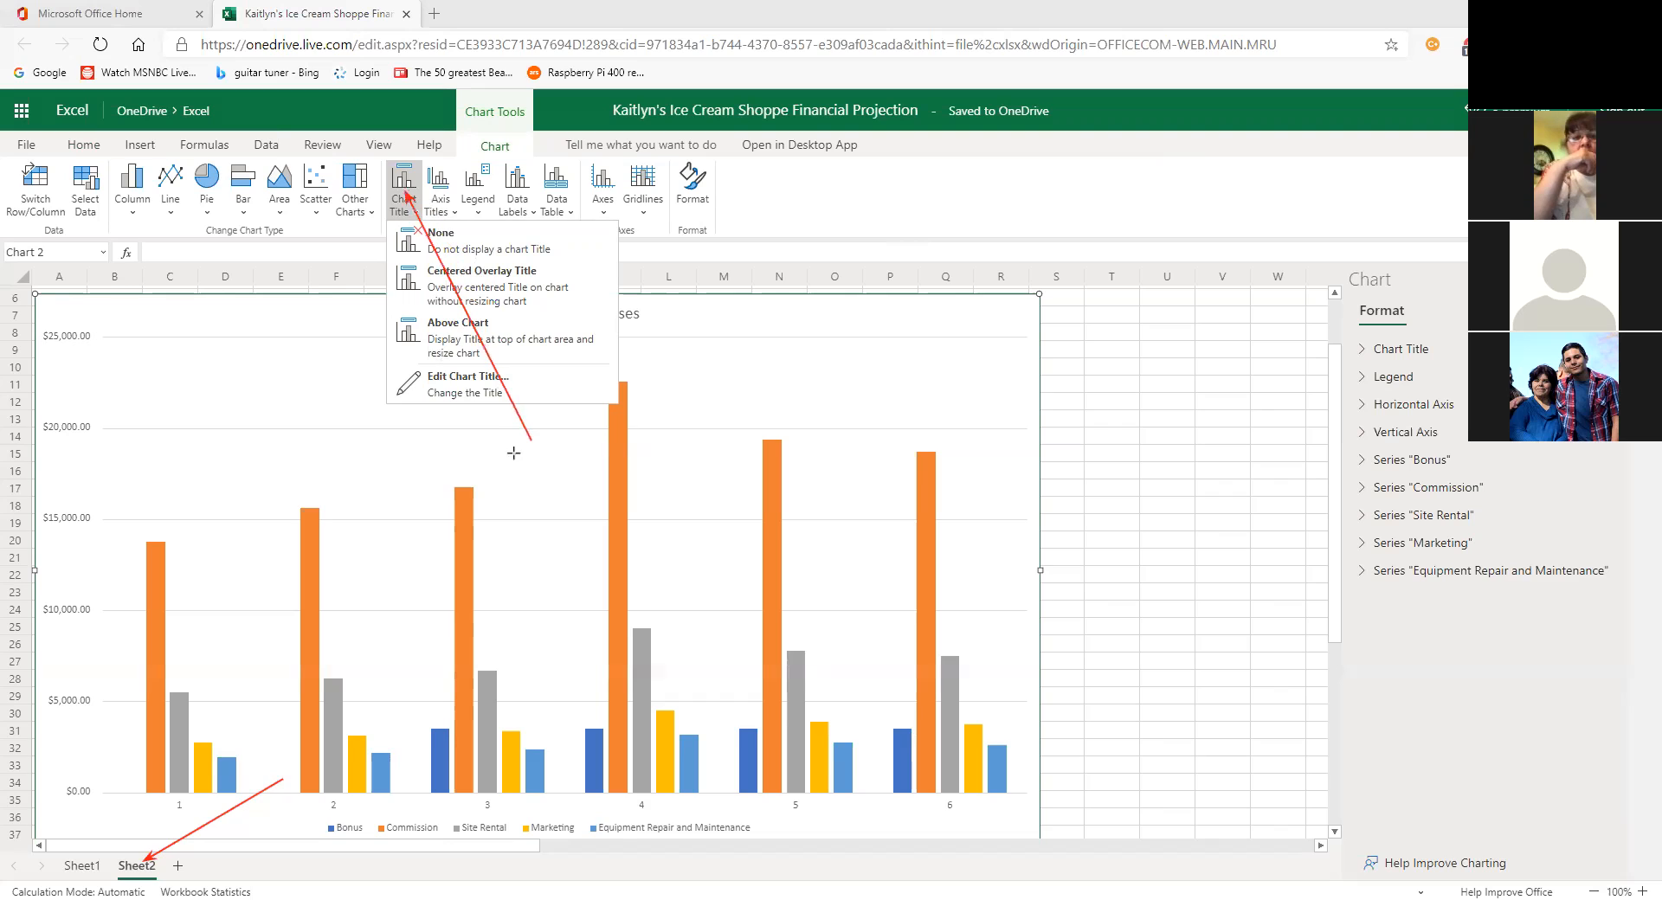
pyautogui.moveTo(399, 435); pyautogui.dragTo(465, 394)
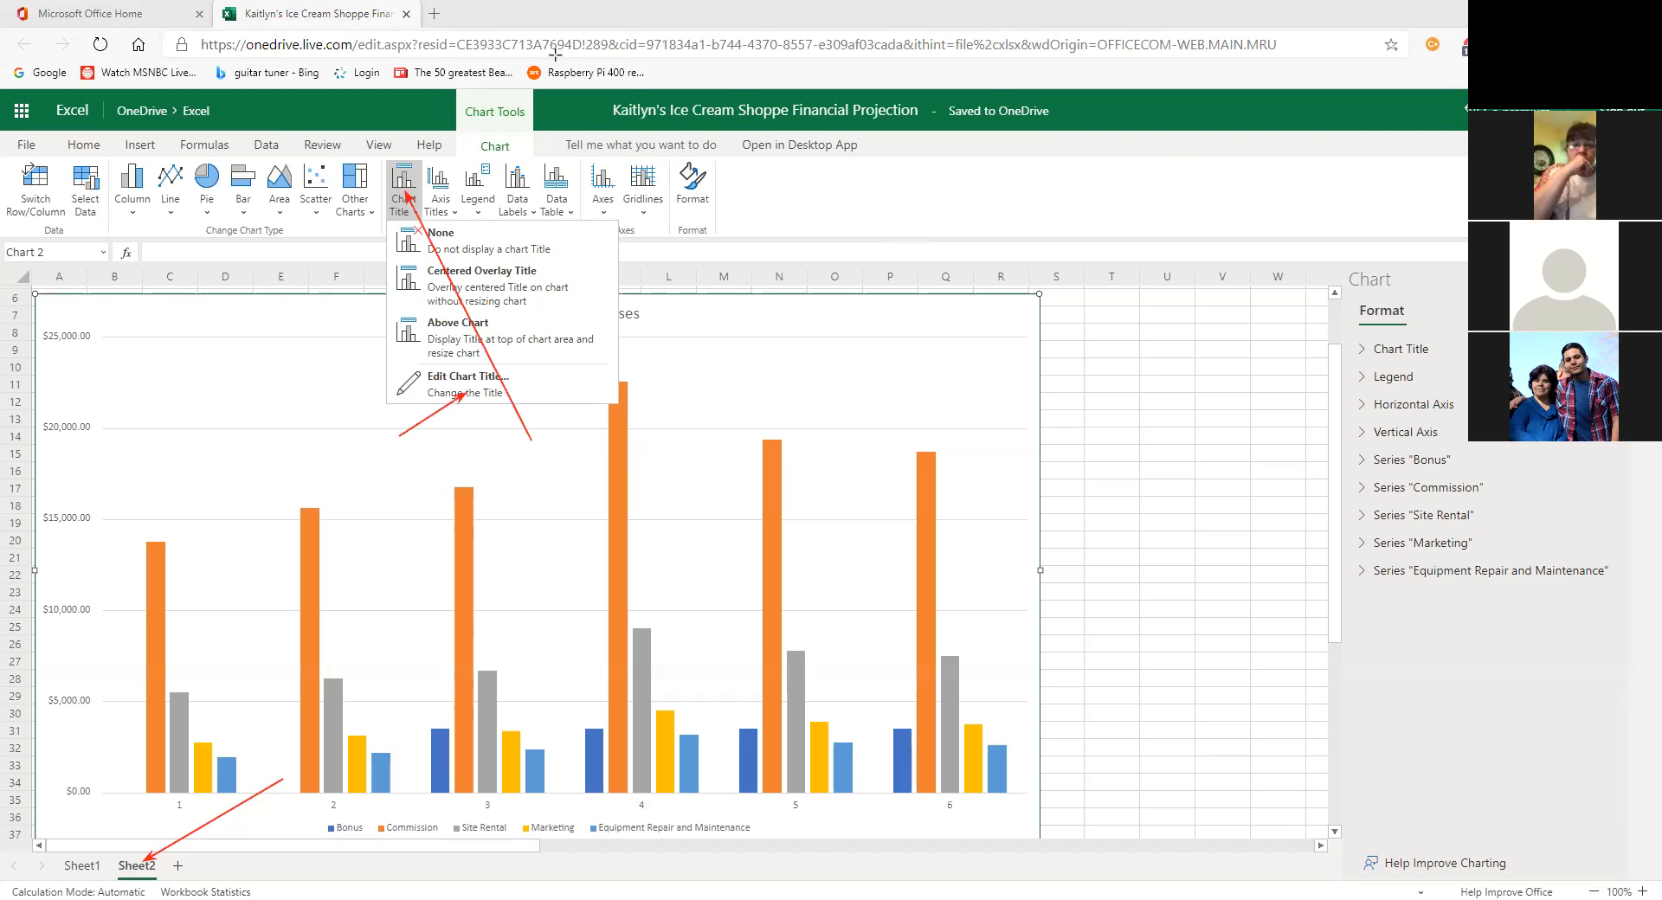
pyautogui.click(1052, 129)
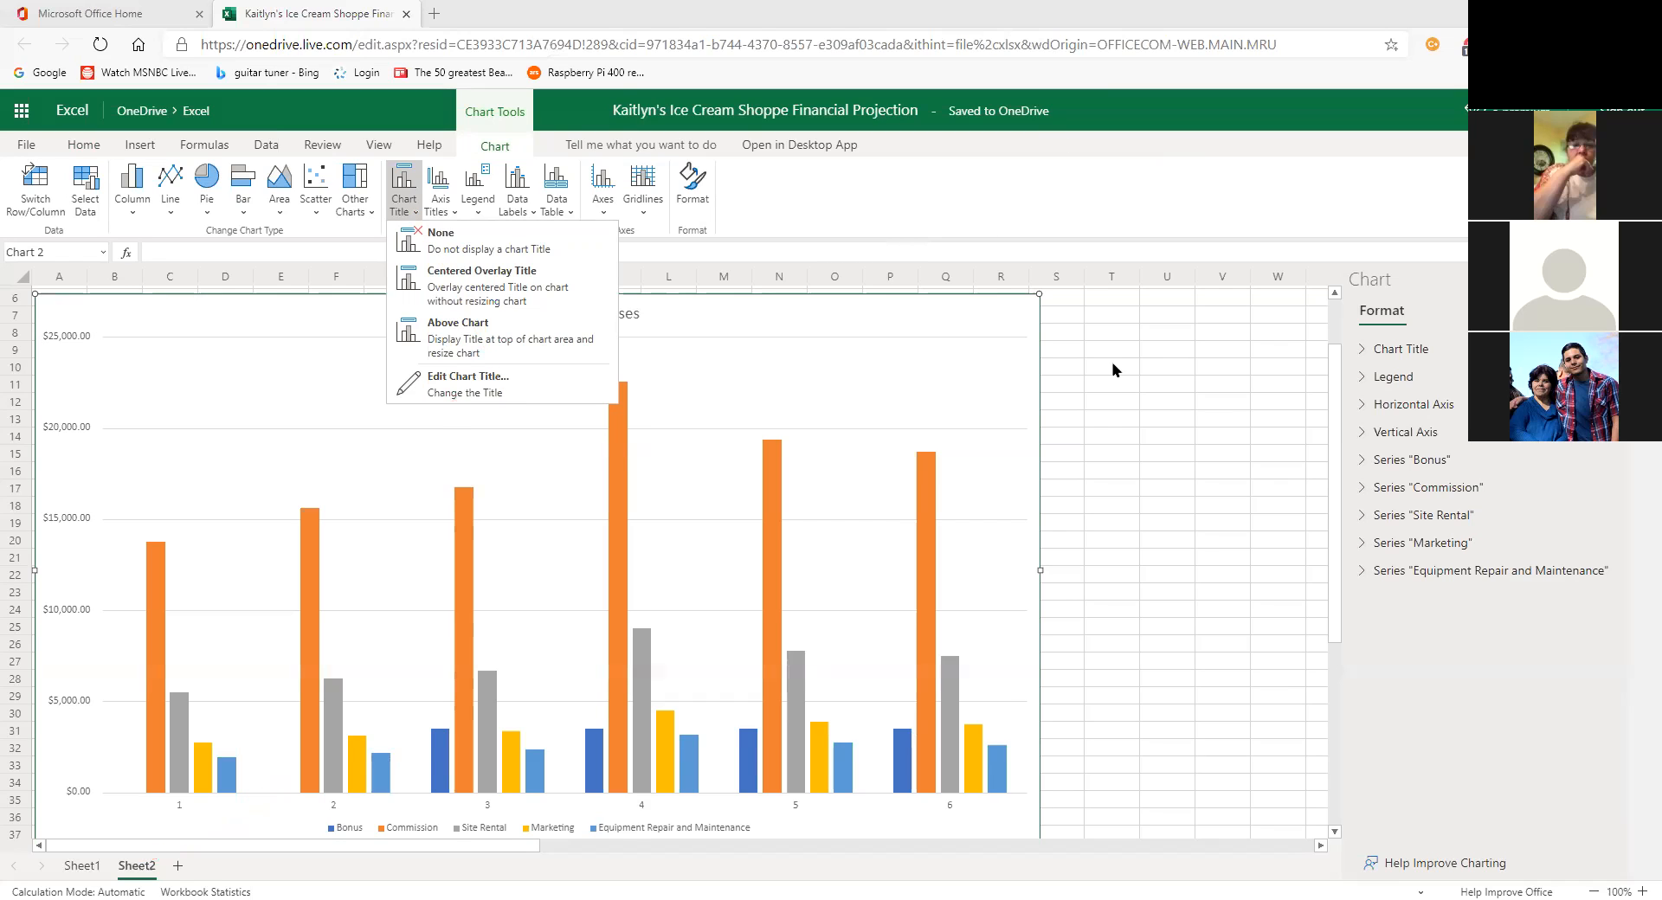
pyautogui.click(704, 341)
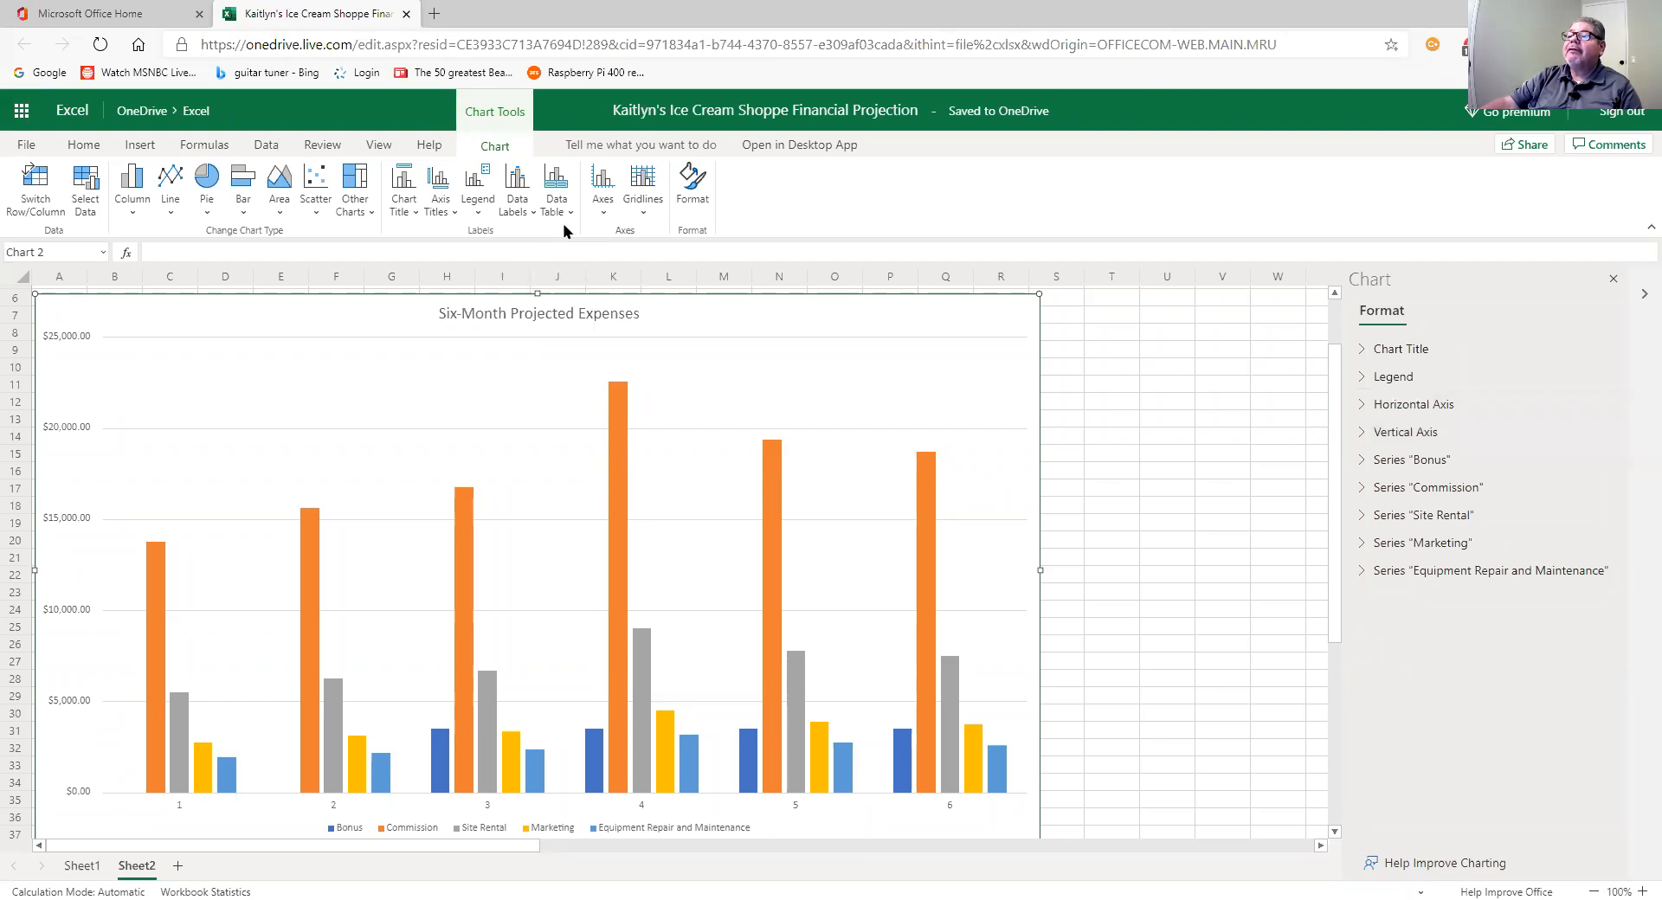
pyautogui.click(524, 218)
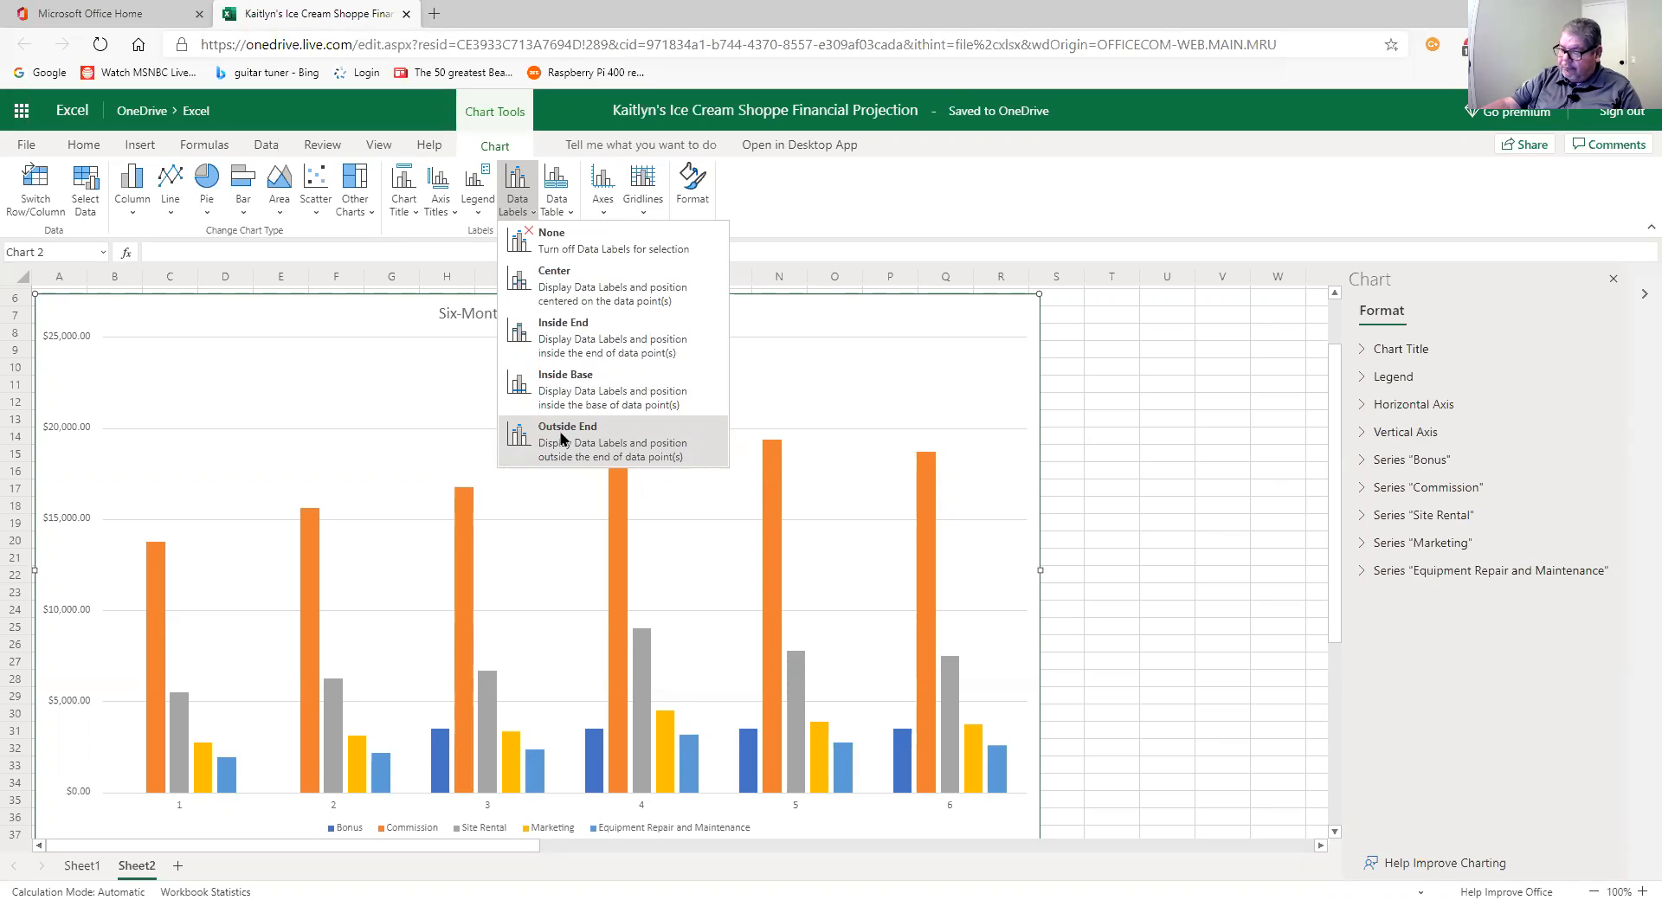
# Step: Add Outside End value labels to every bar, e.g. 22,562.50 on month 4 Commission
pyautogui.click(660, 454)
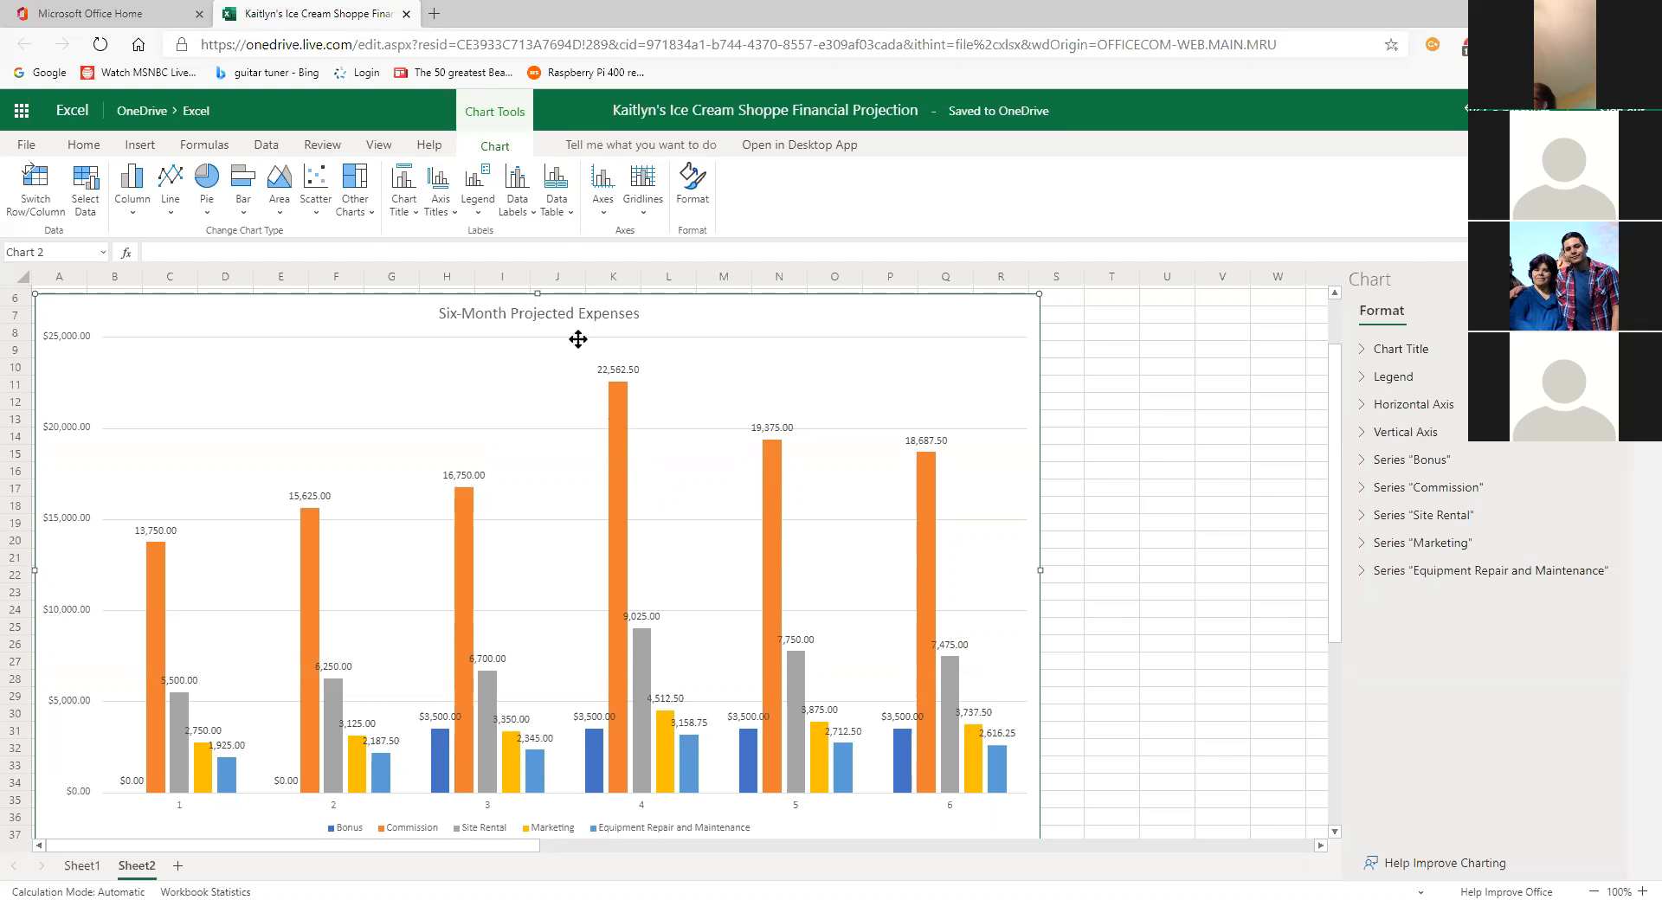
pyautogui.click(531, 213)
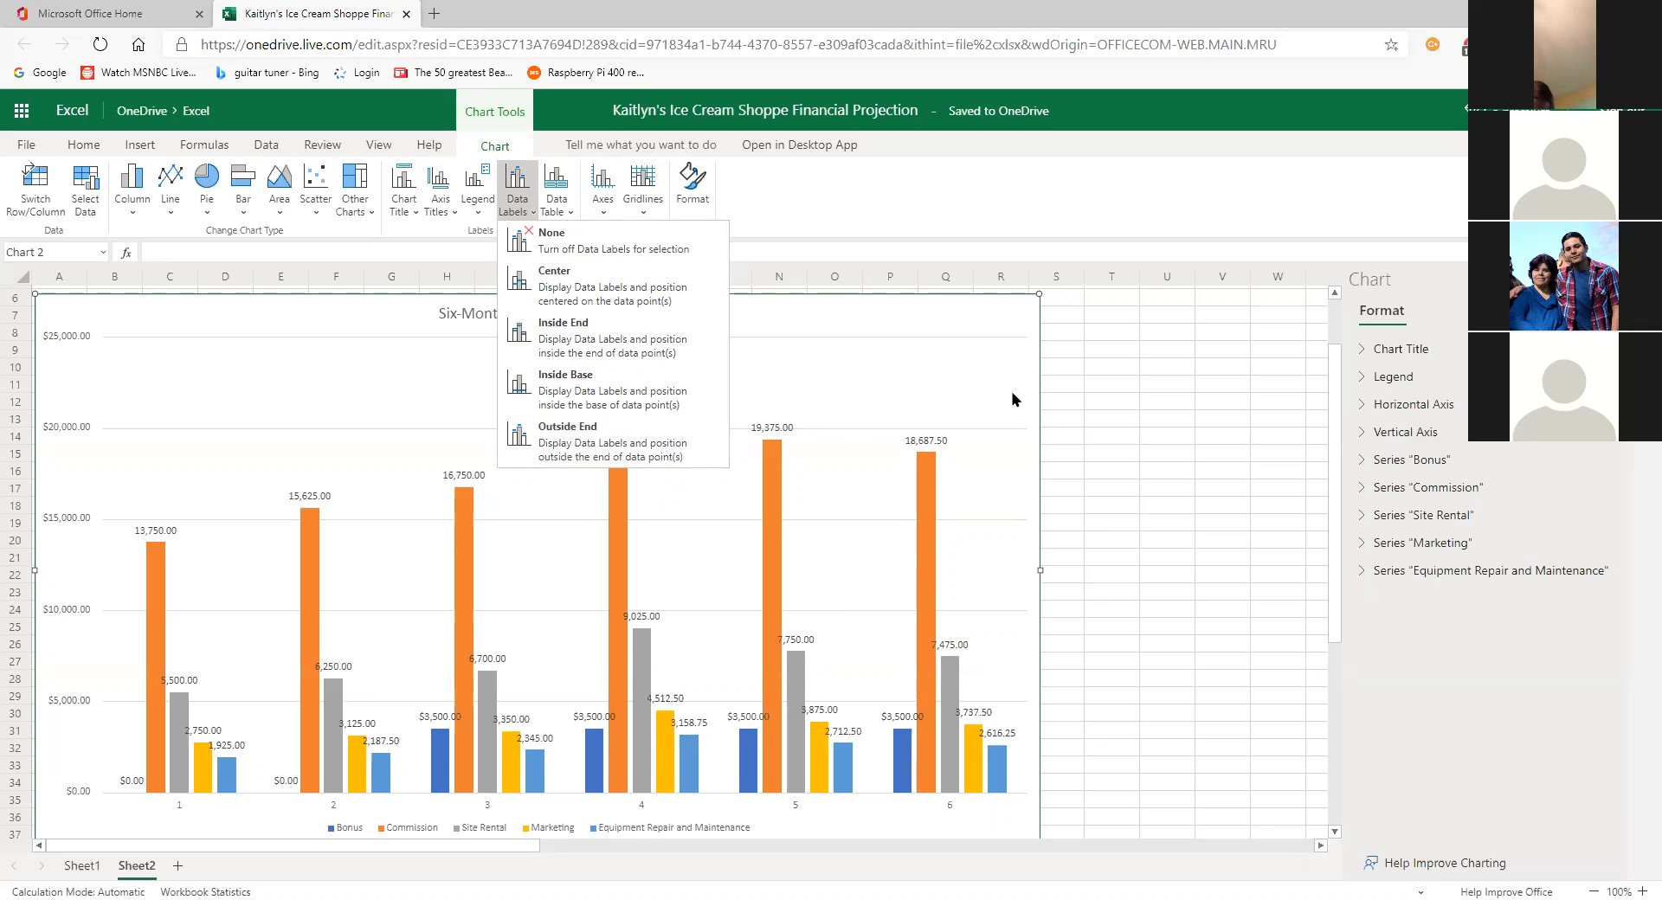
pyautogui.click(975, 391)
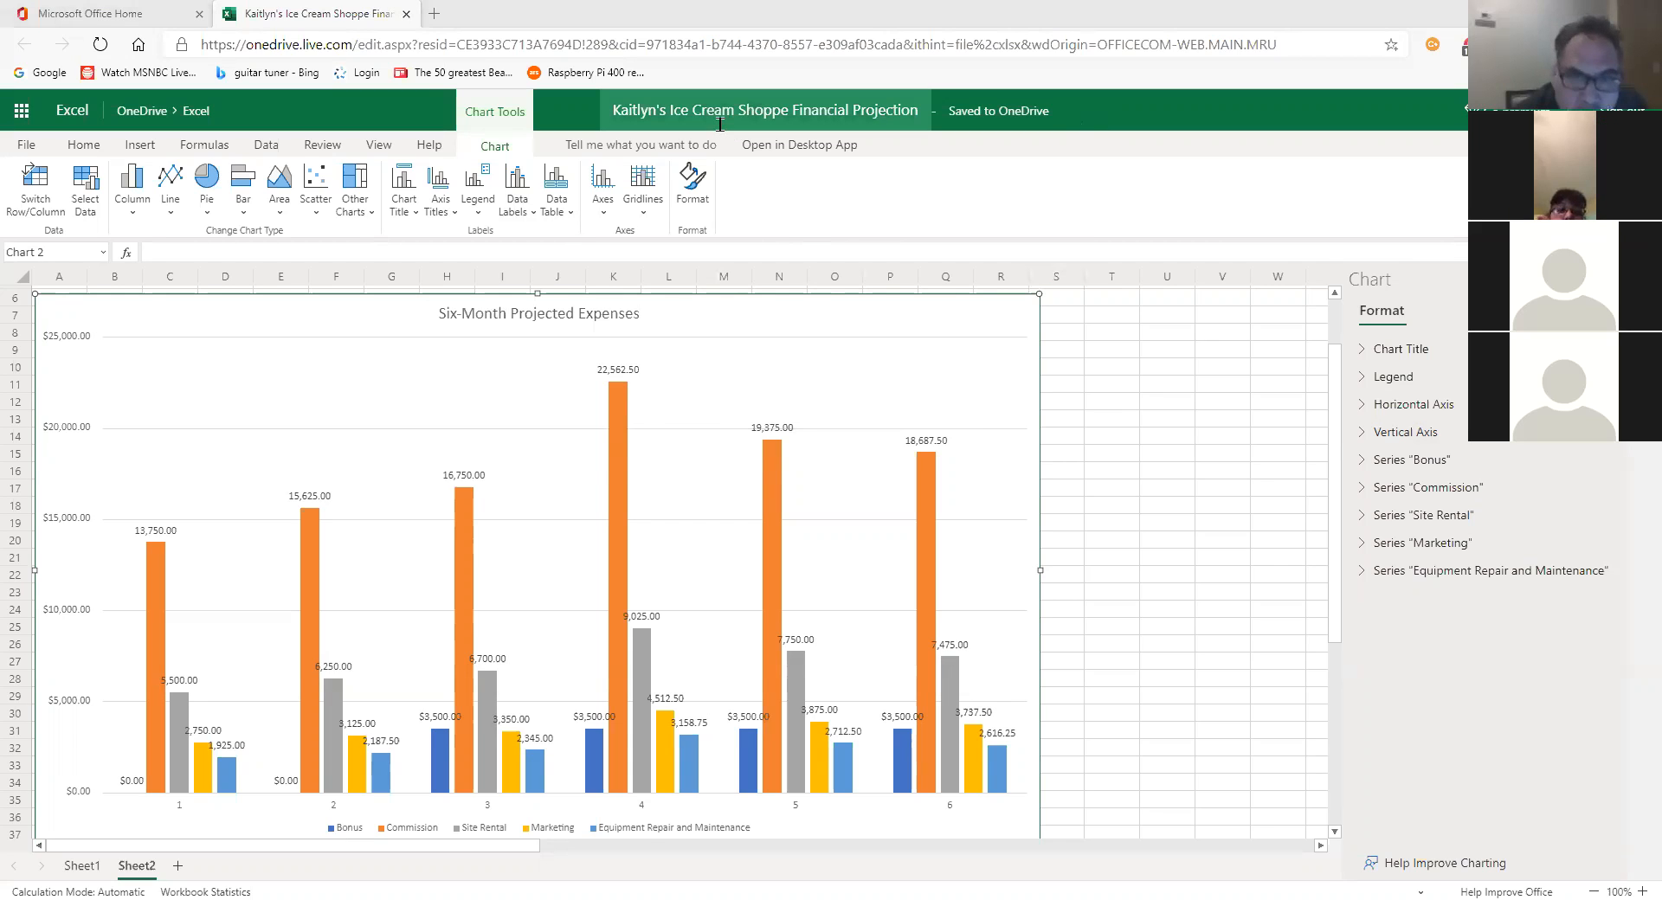
# Step: Open the Data Labels placement choices for the Six-Month Projected Expenses chart
pyautogui.moveTo(1044, 282); pyautogui.dragTo(1025, 290)
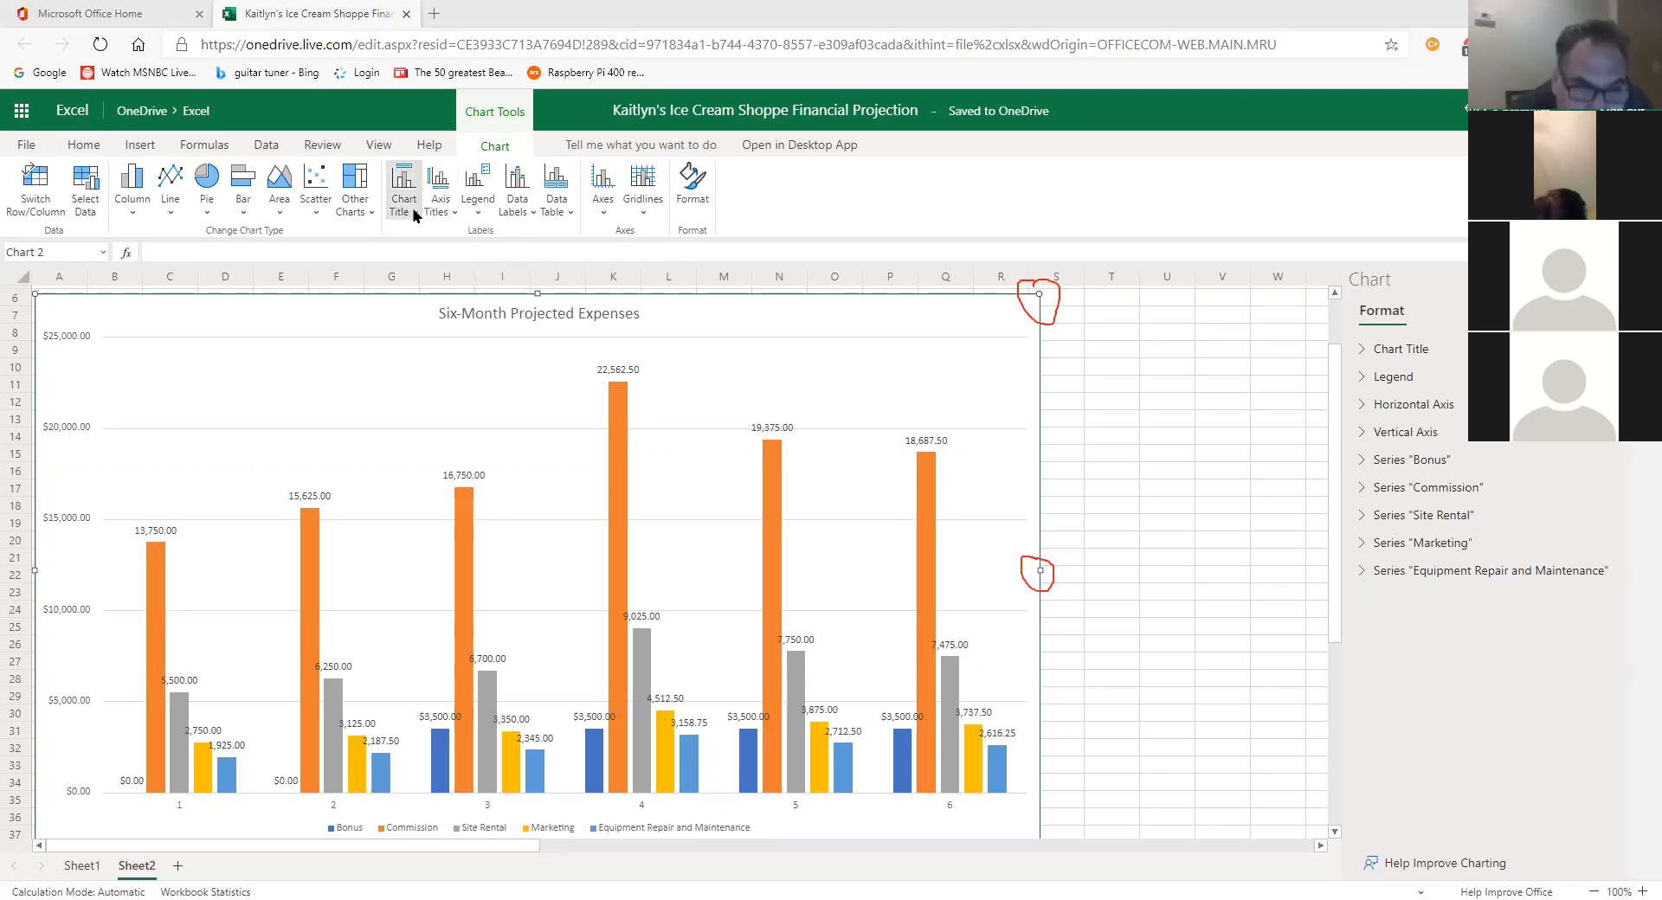
pyautogui.click(528, 209)
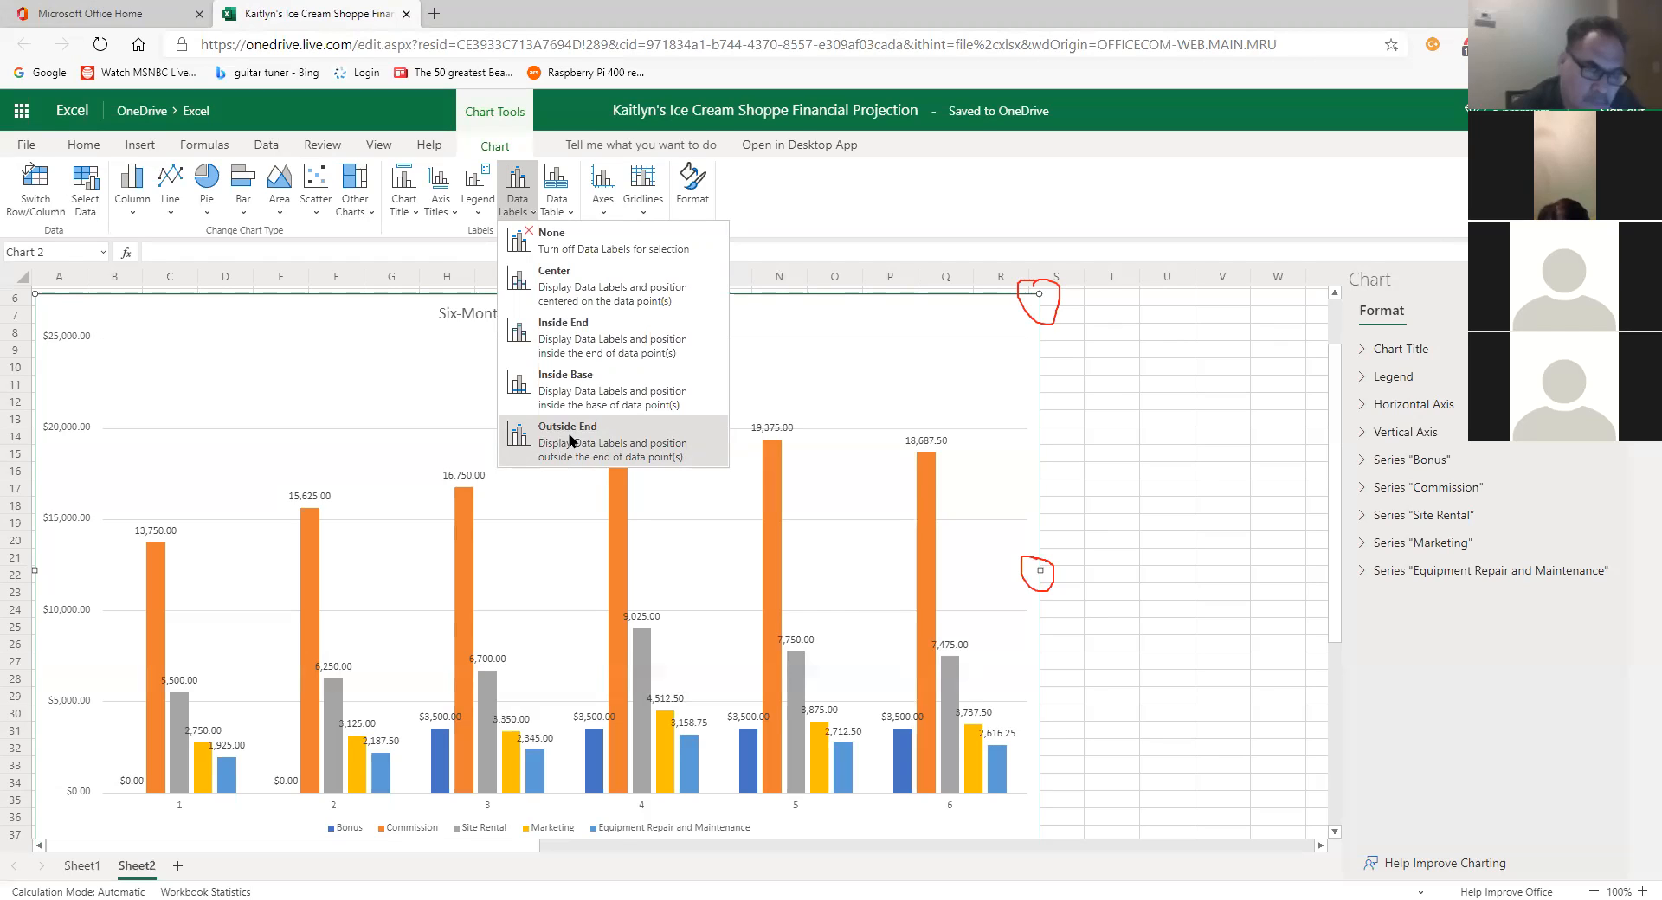
# Step: Dismiss the Data Labels choices without changes and switch to Sheet1's projection table
pyautogui.click(981, 384)
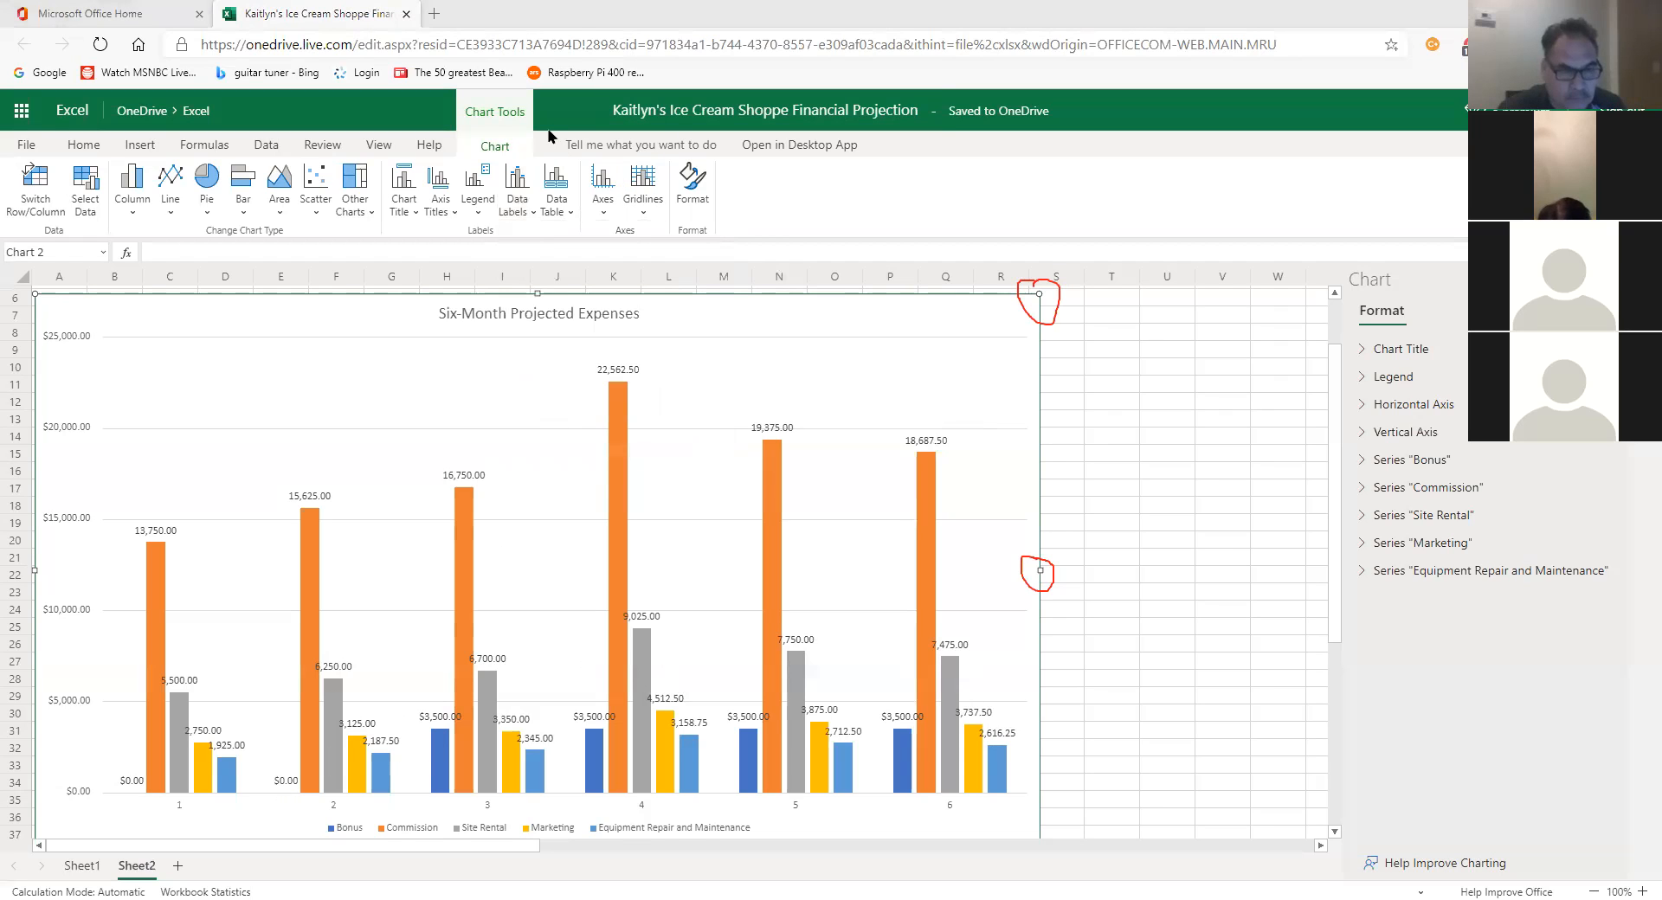
pyautogui.click(1089, 332)
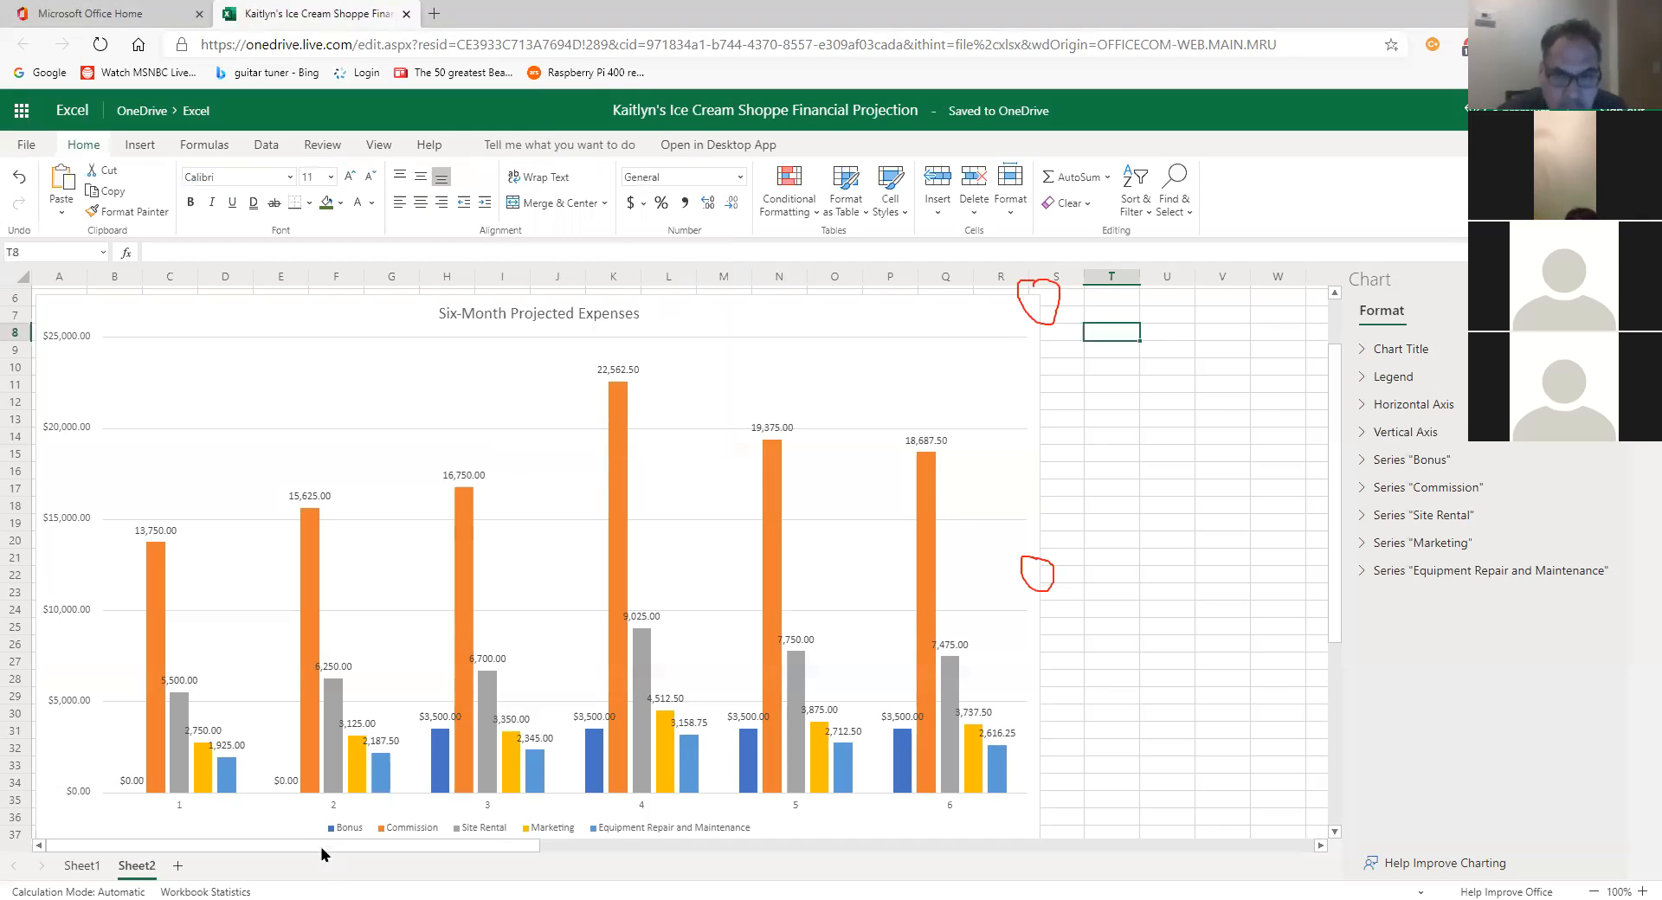
pyautogui.click(341, 798)
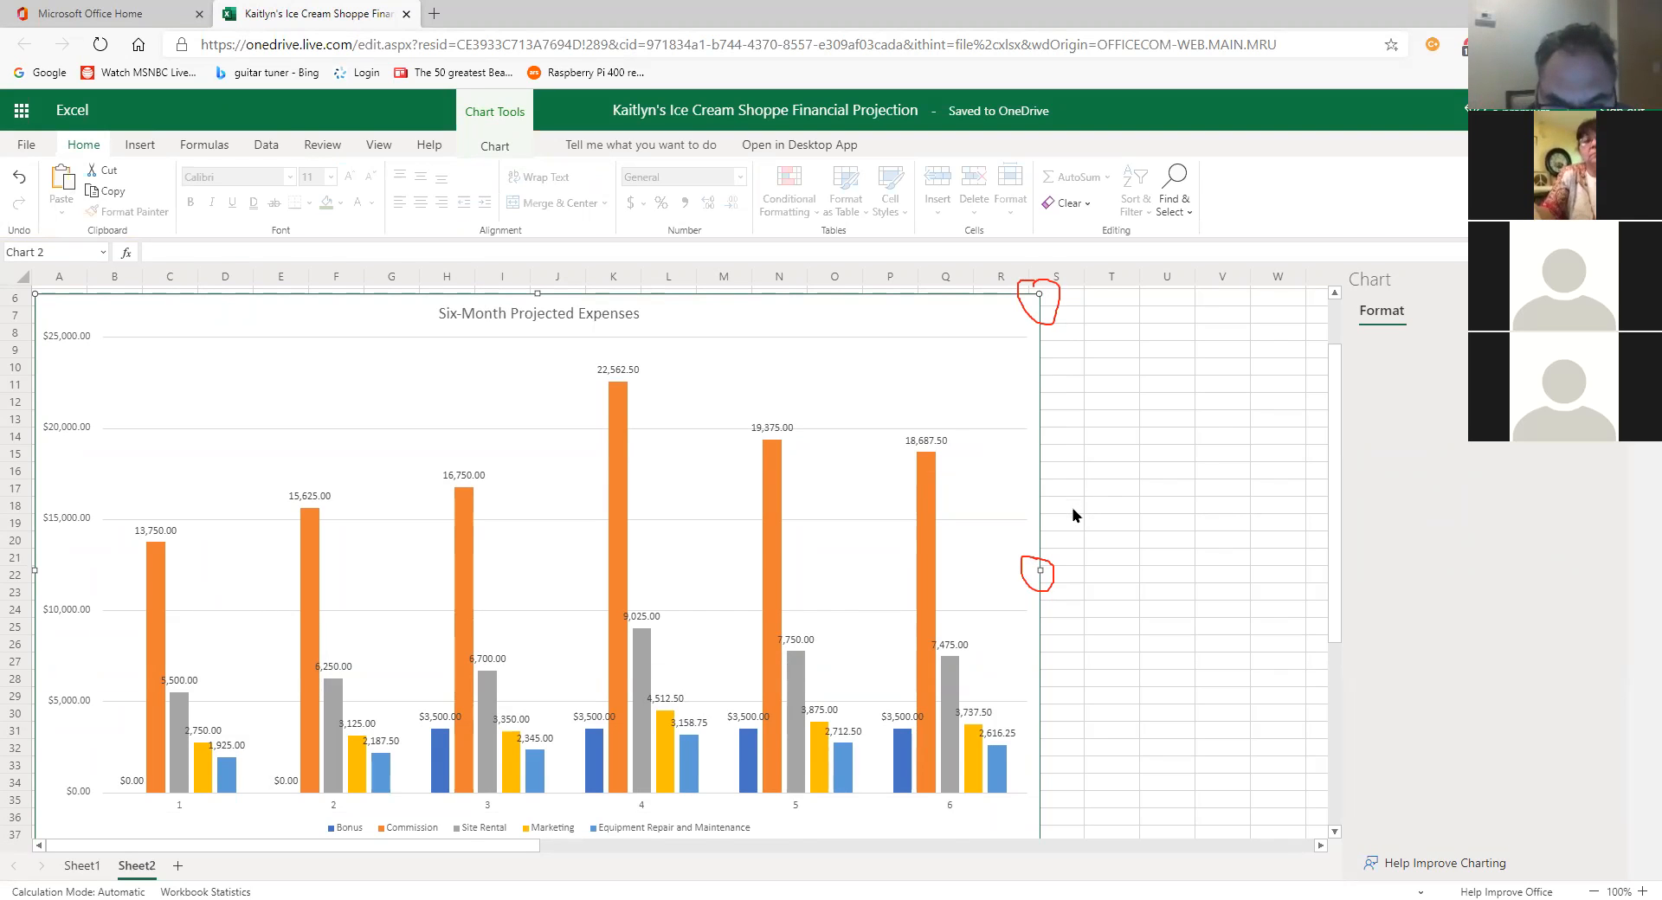
pyautogui.click(77, 866)
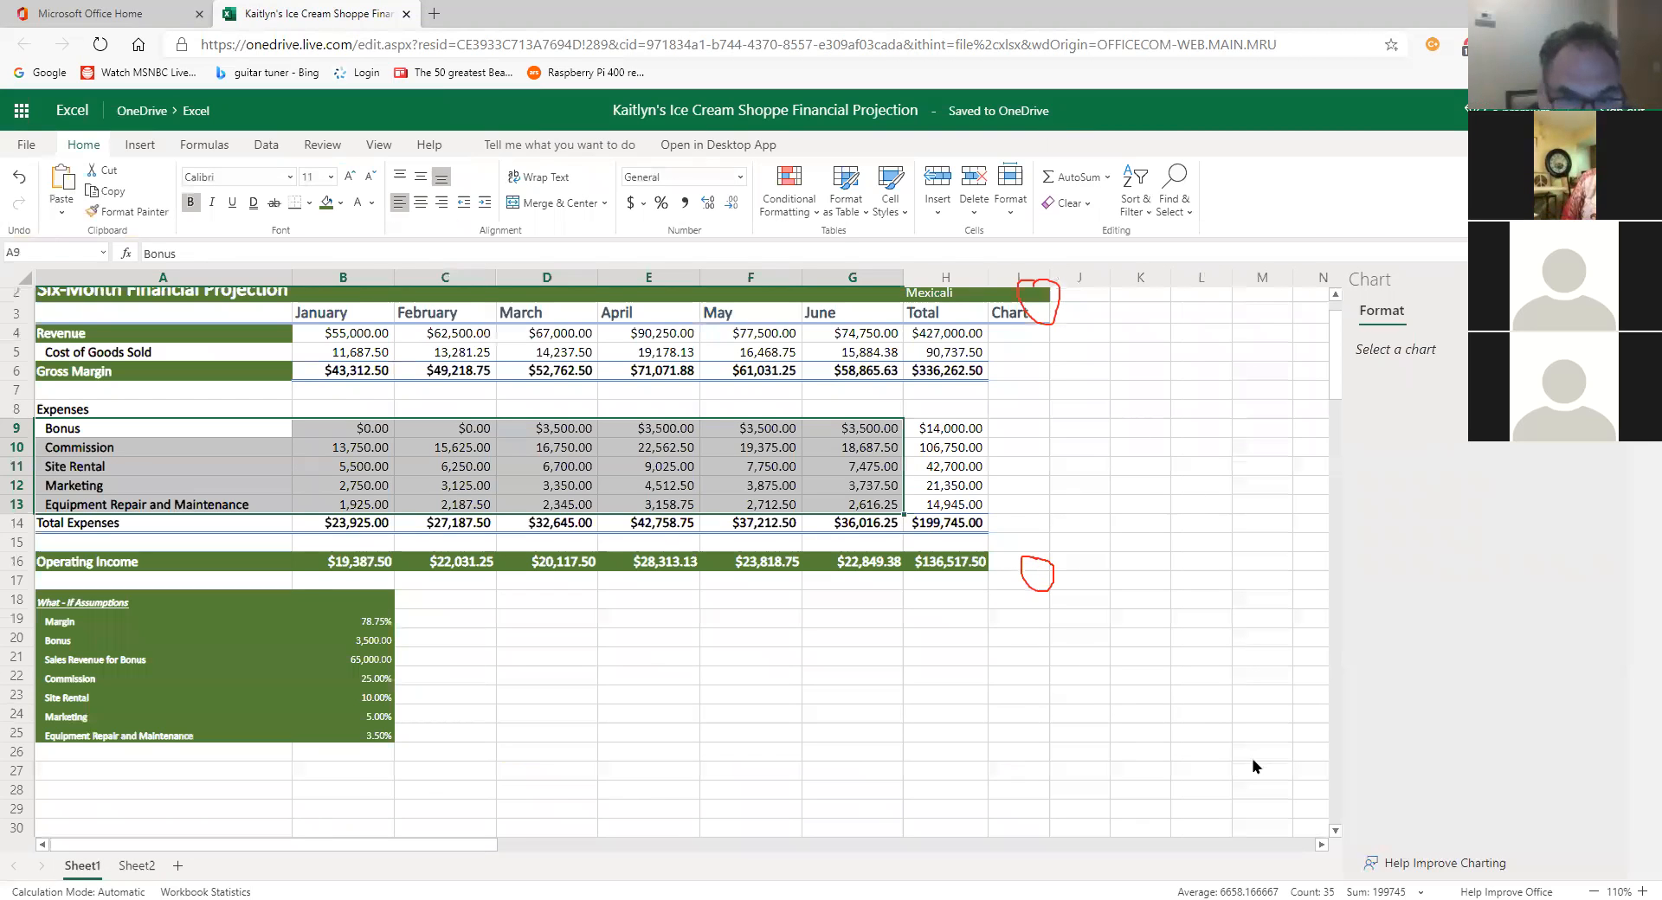
pyautogui.scroll(2, 1268, 718)
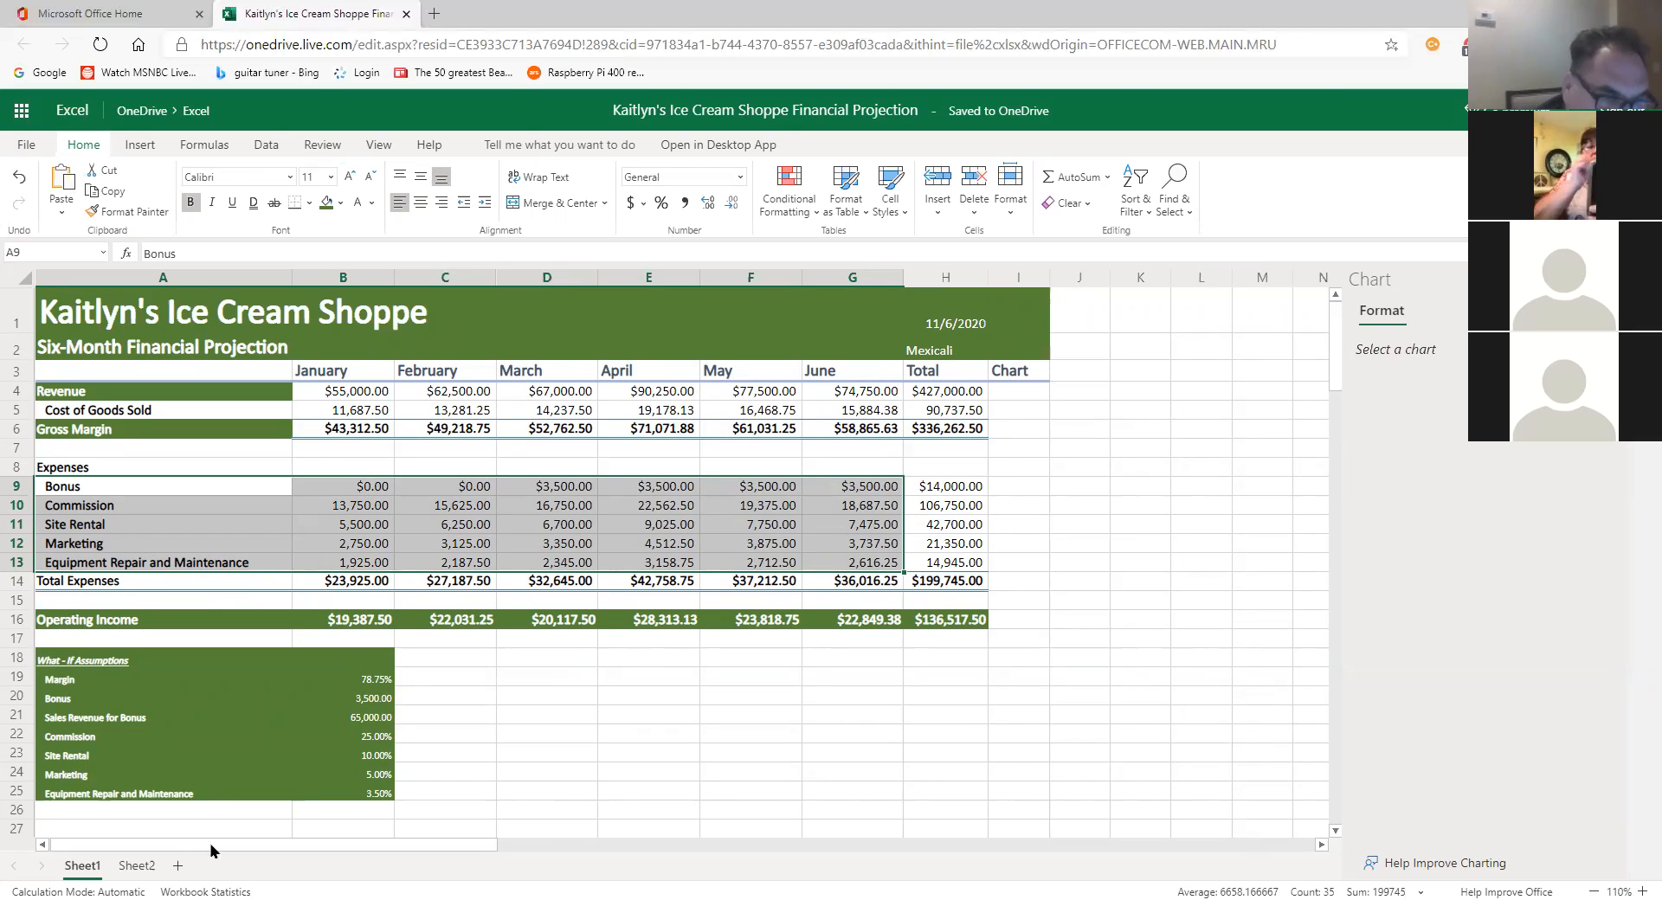
pyautogui.click(136, 866)
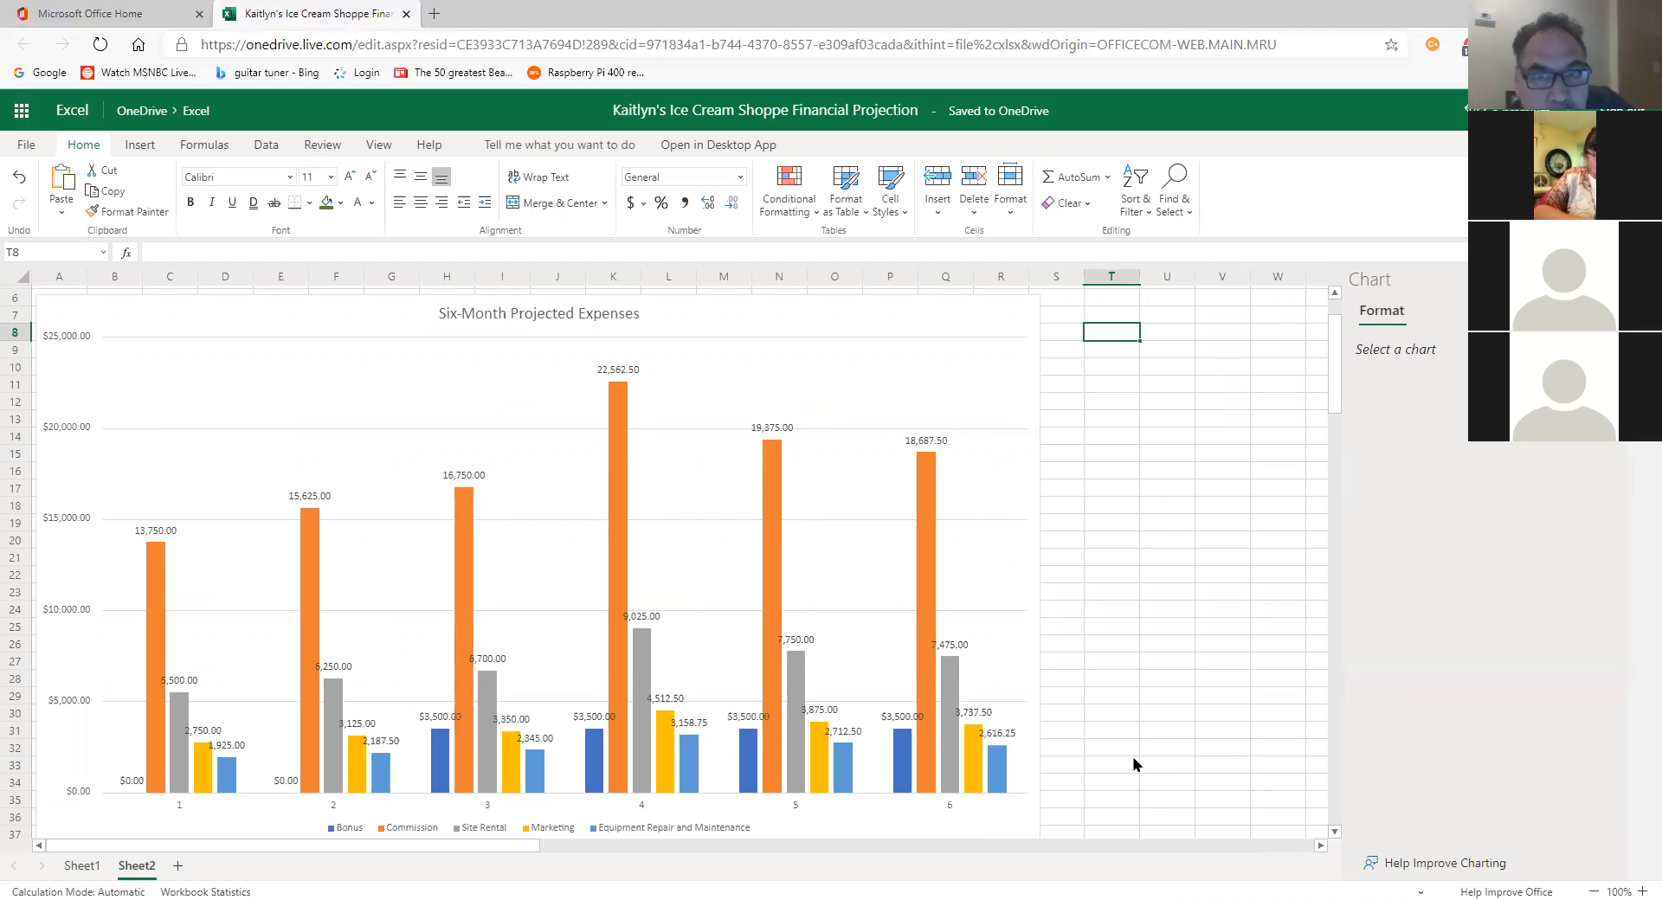
# Step: Review the Bonus series formatting options in the chart Format pane, then close the pane
pyautogui.click(848, 584)
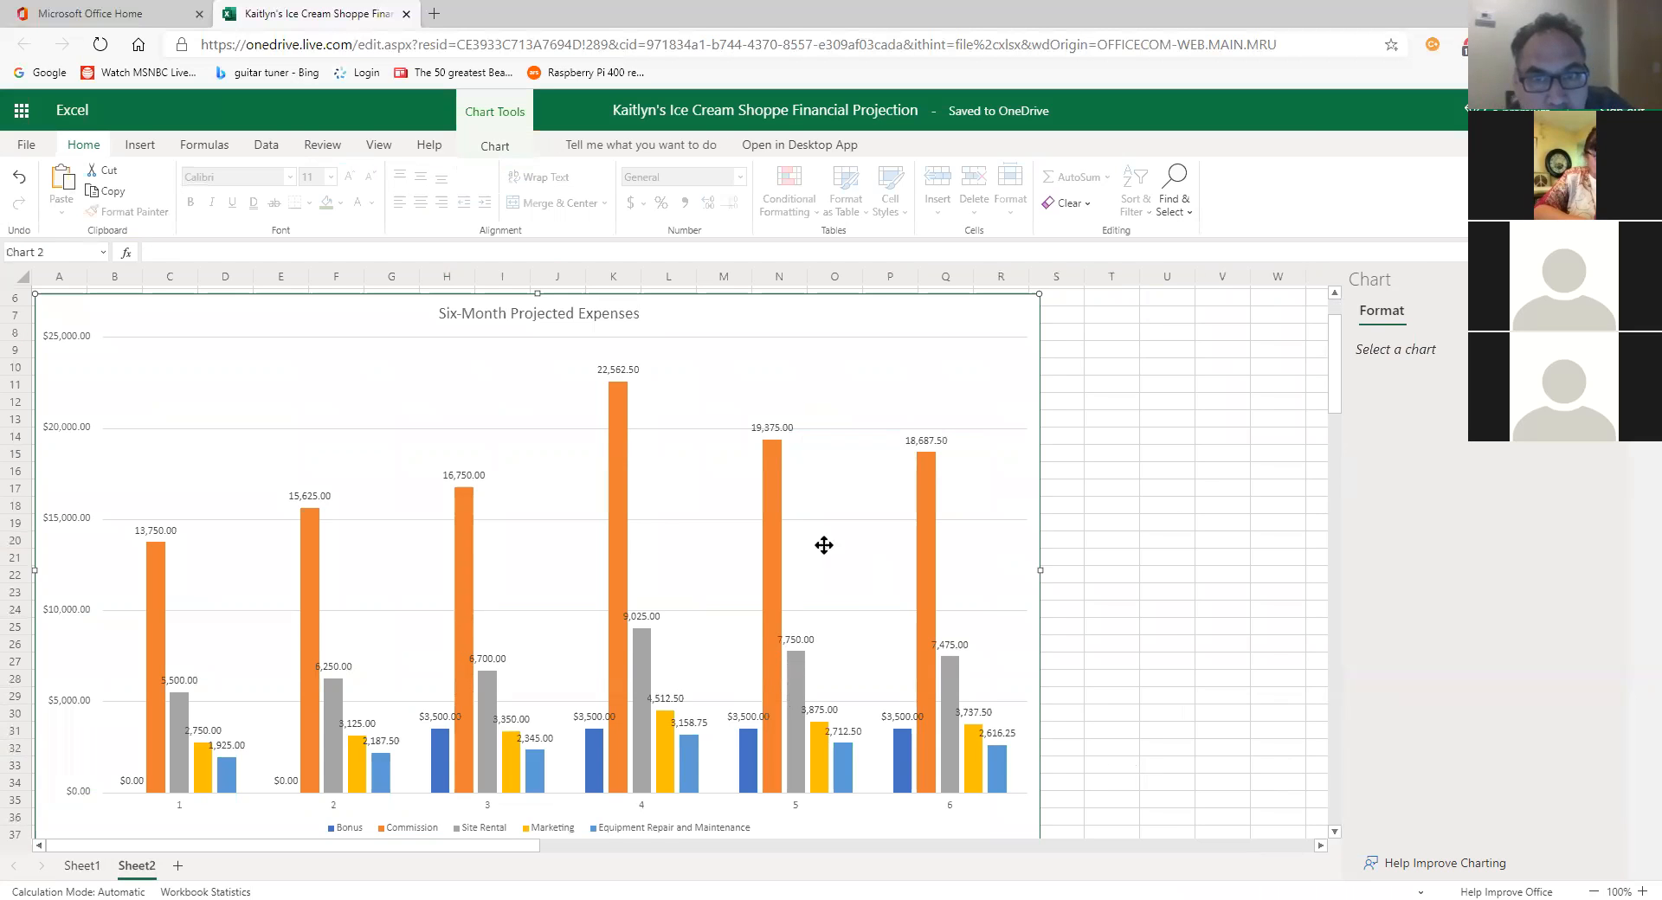
pyautogui.click(495, 146)
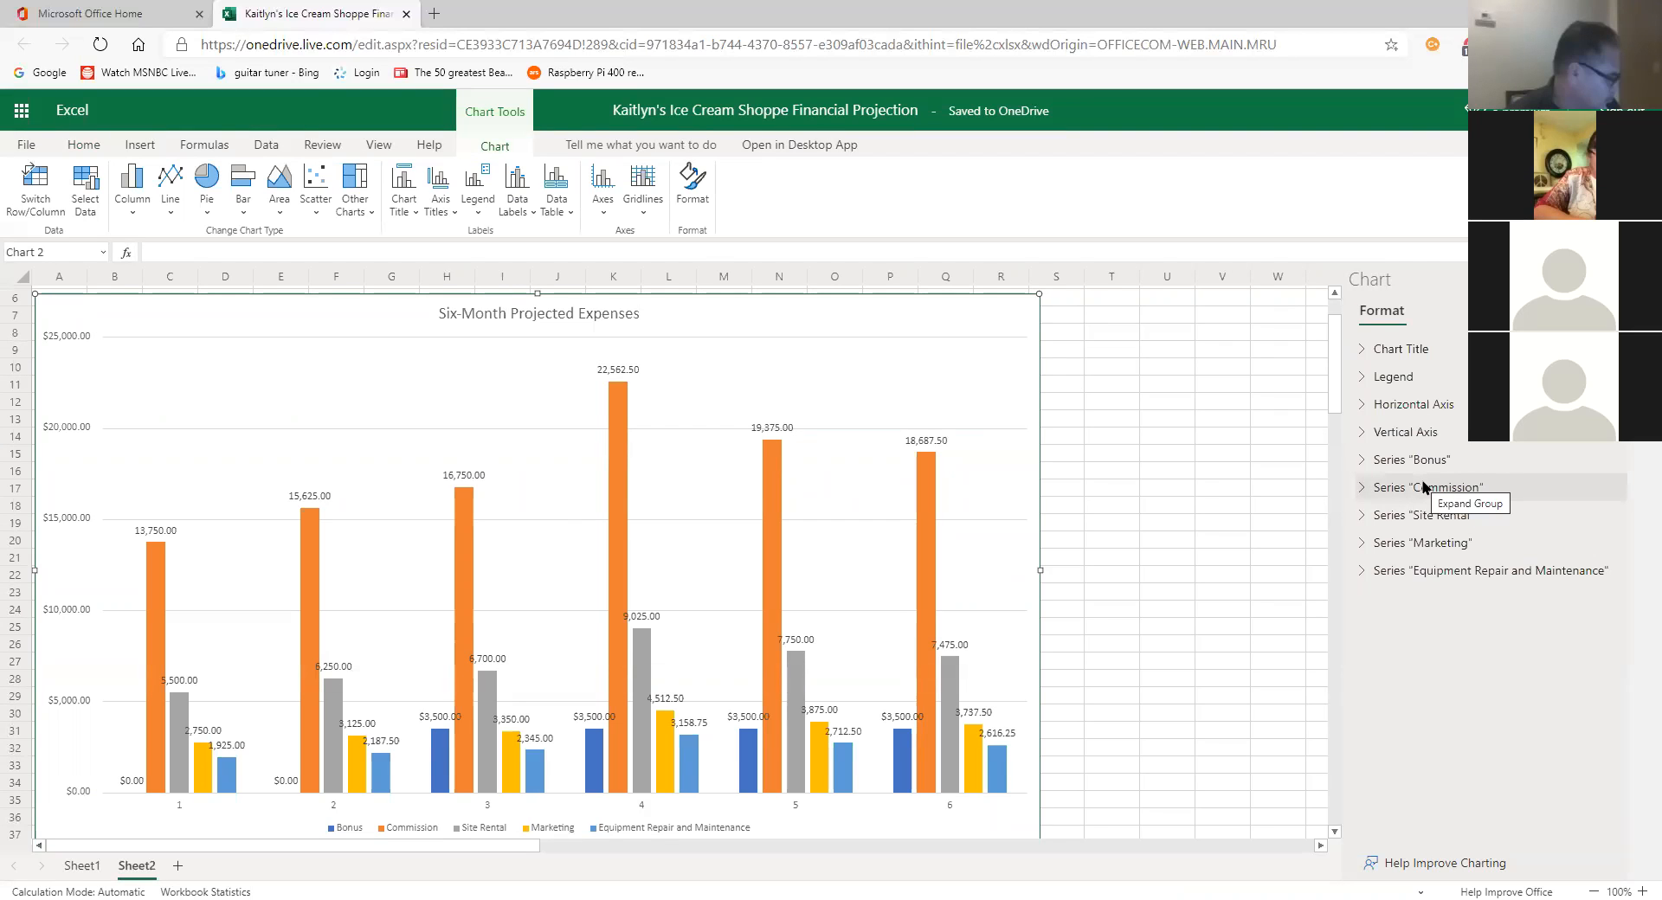
pyautogui.click(1364, 464)
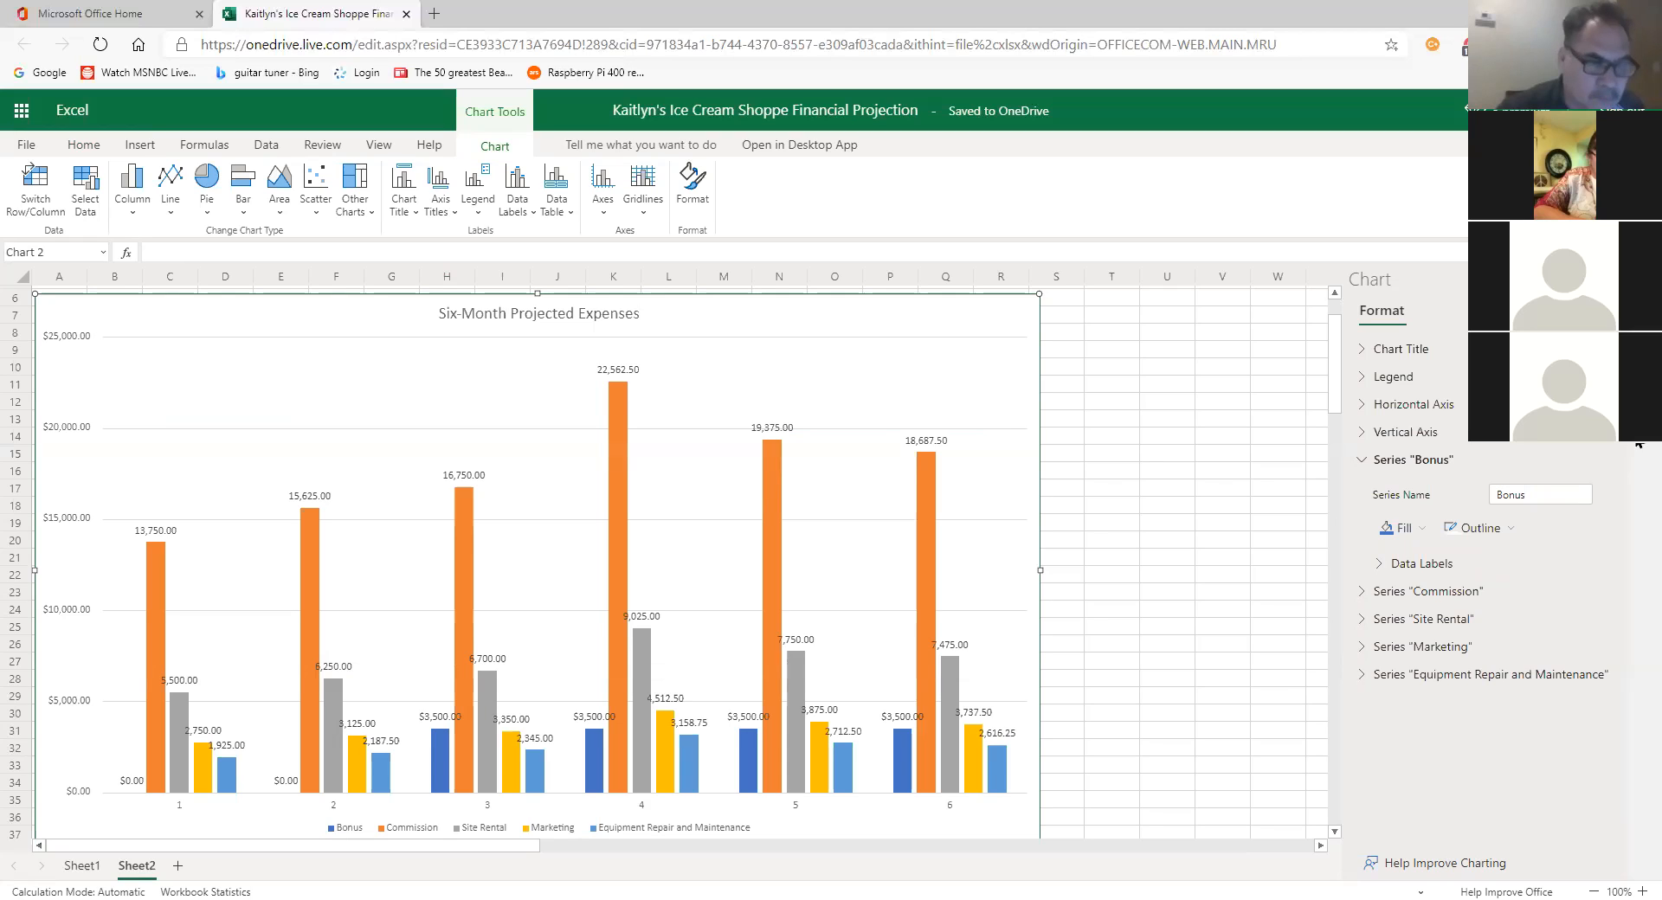
pyautogui.click(1111, 332)
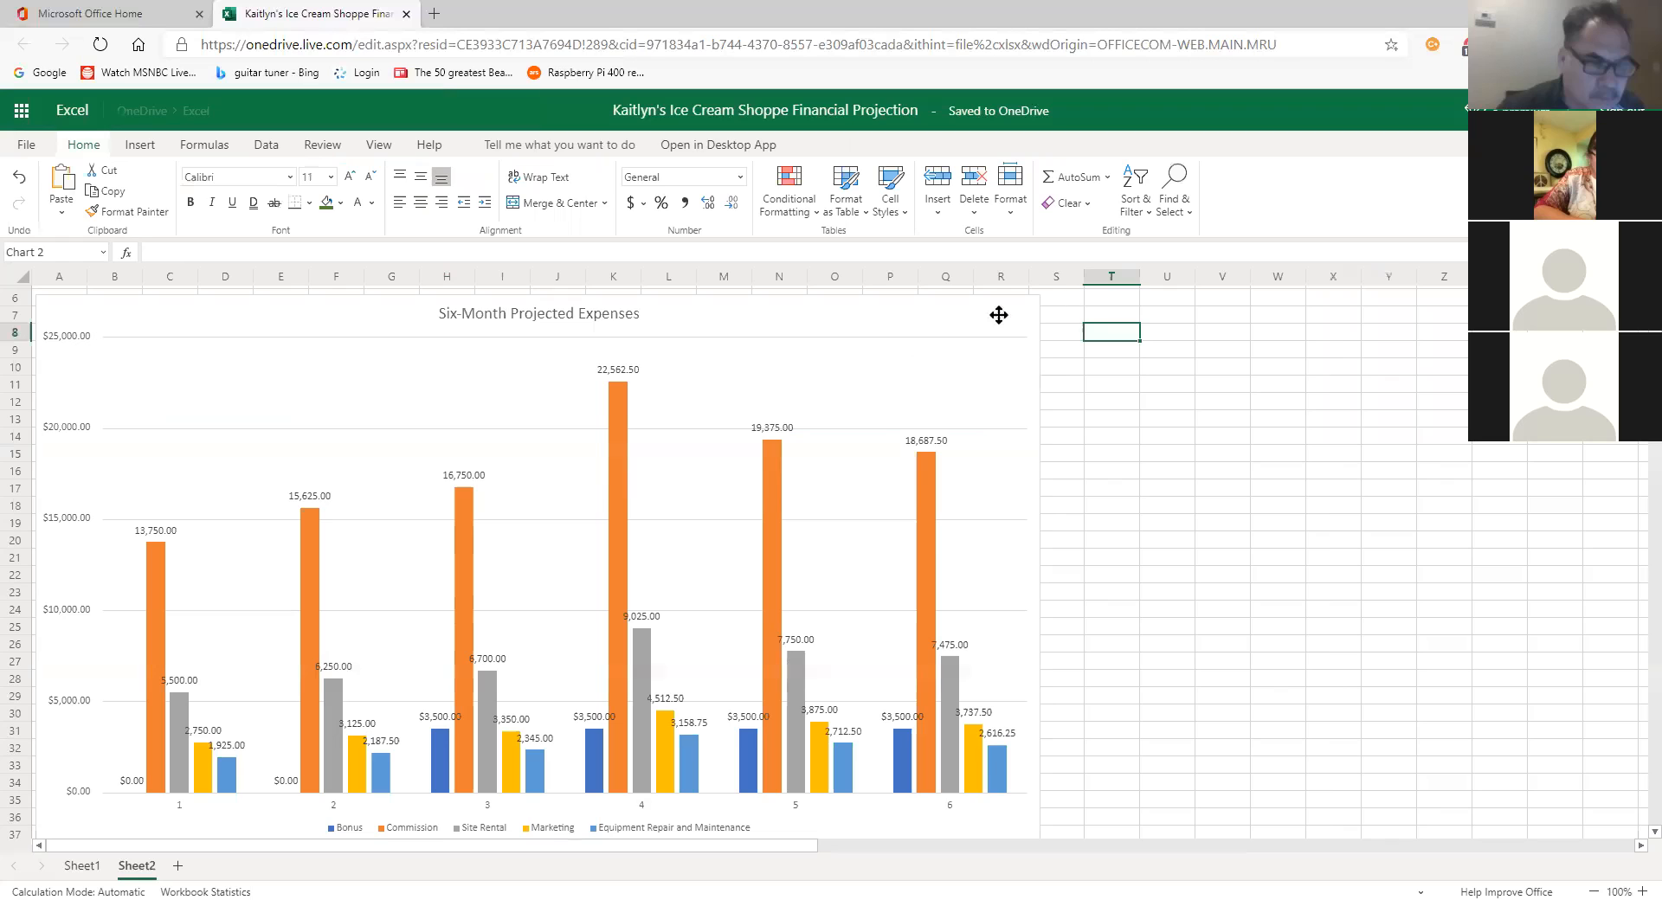
# Step: Reselect the Six-Month Projected Expenses chart so its Chart editing tools appear
pyautogui.click(1040, 364)
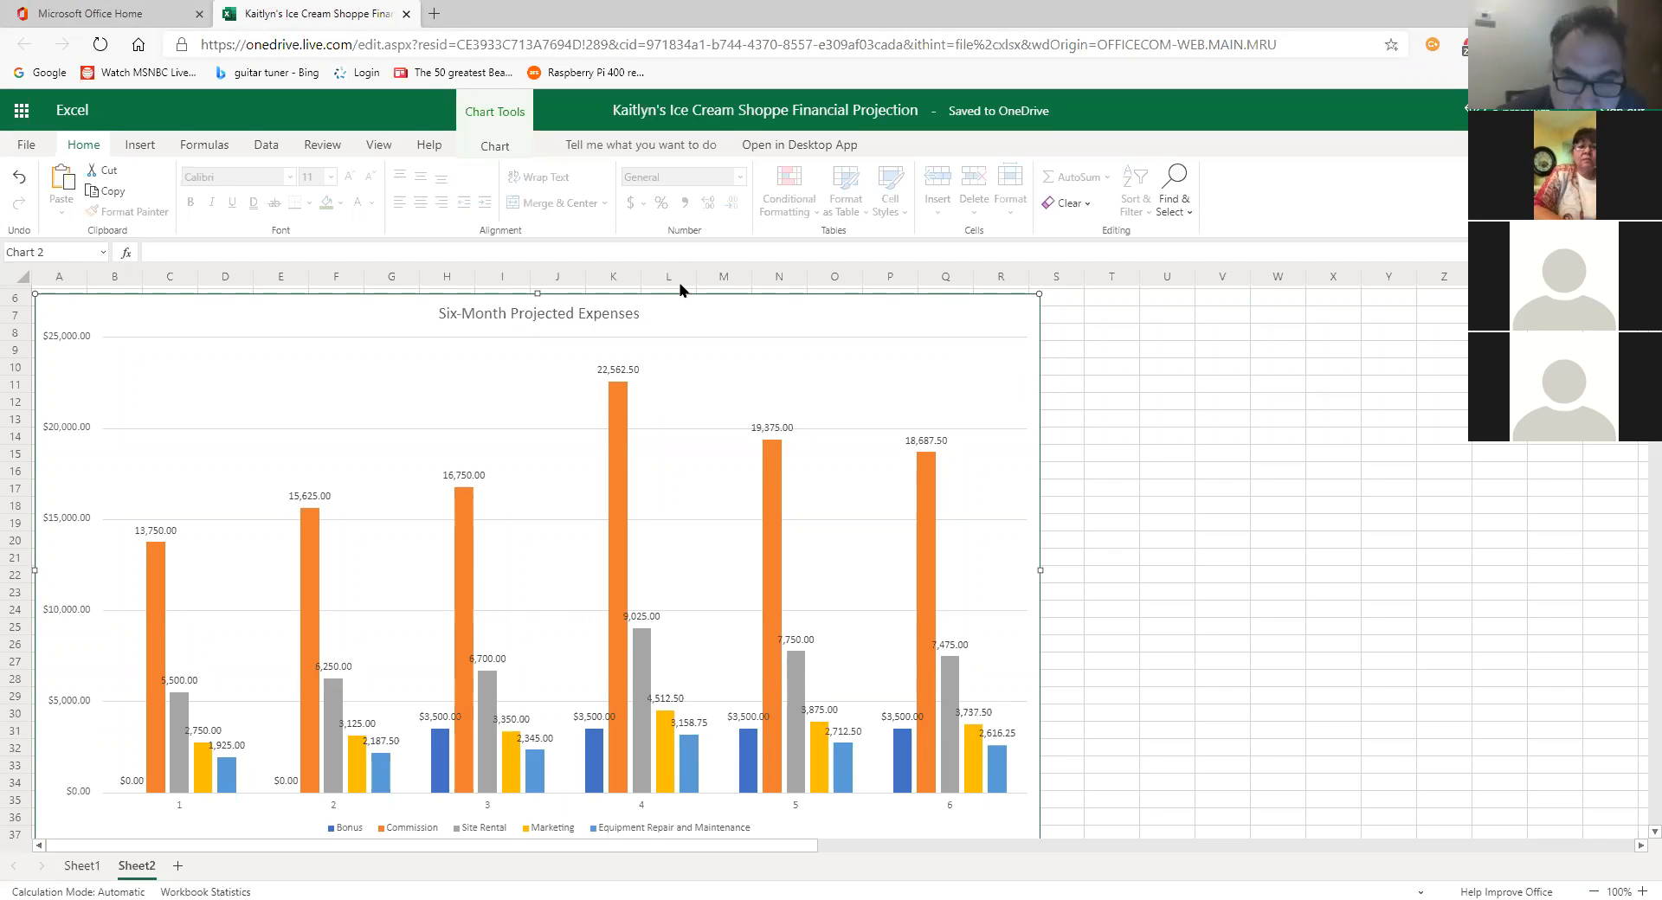
pyautogui.click(499, 147)
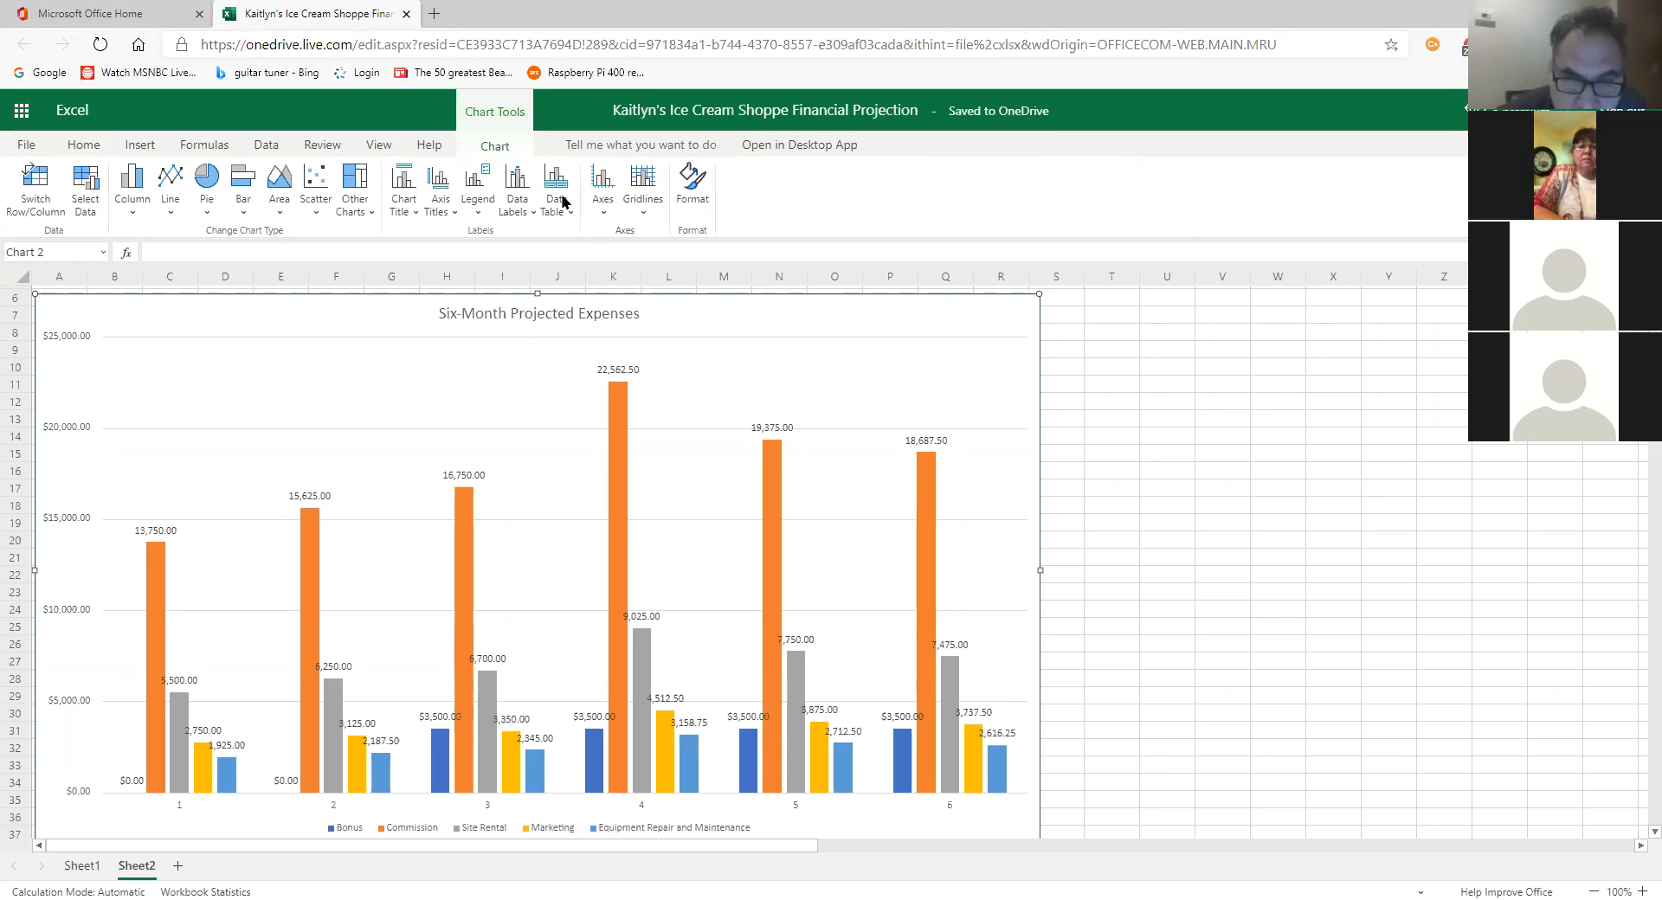
# Step: Choose a Primary Vertical Axis Title from Axis Titles to start titling the vertical axis
pyautogui.click(451, 214)
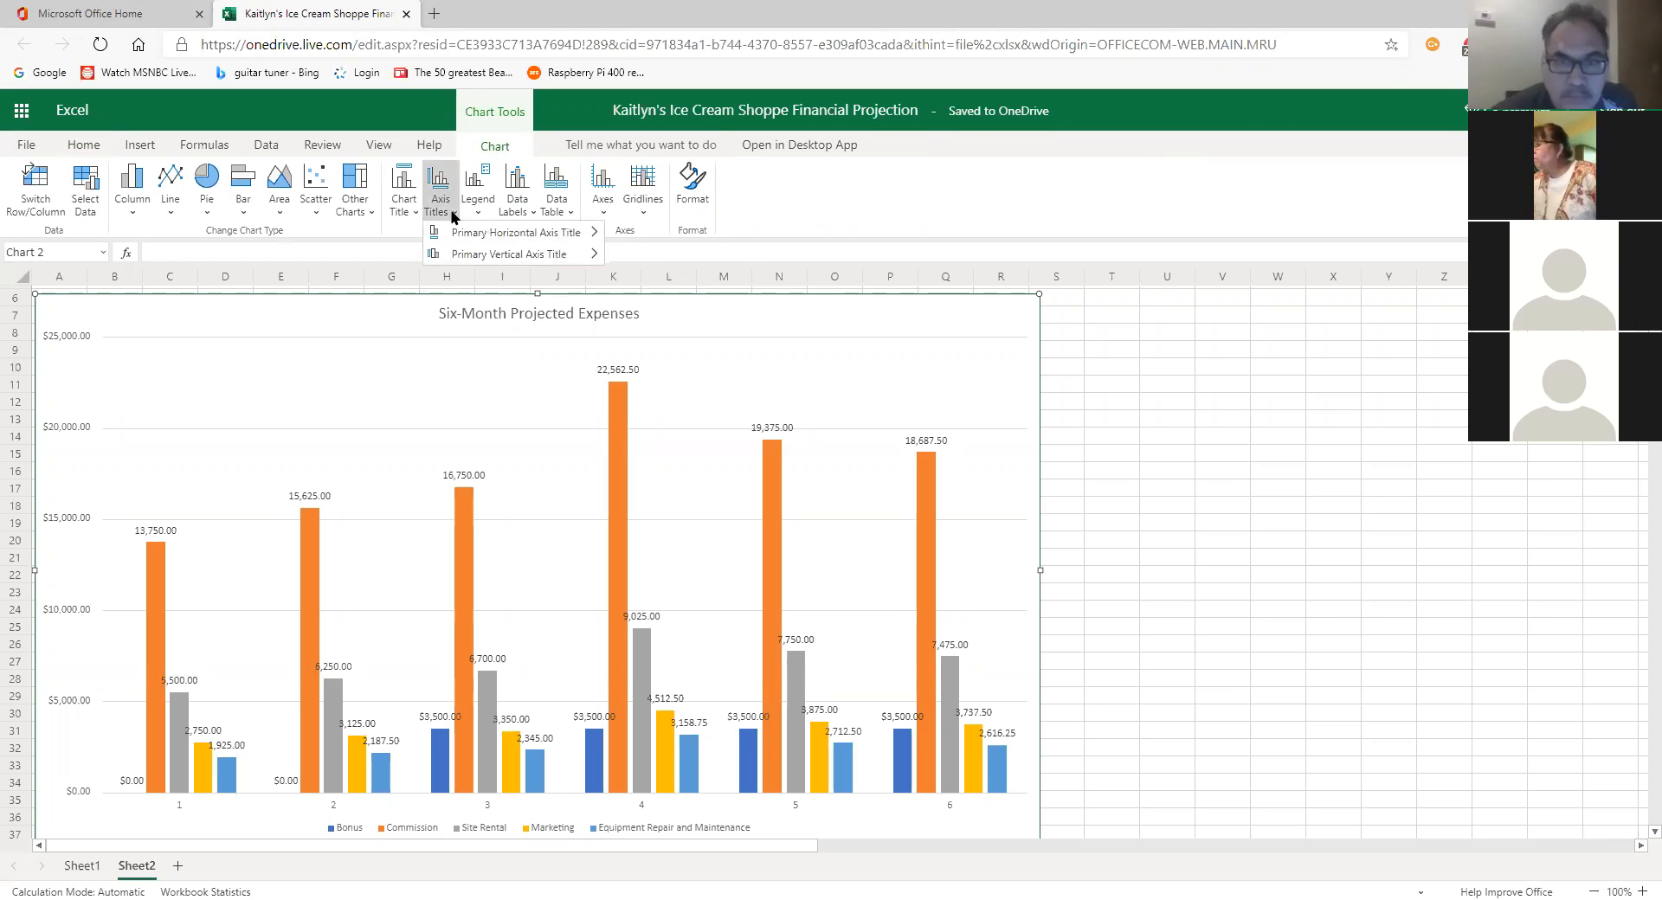
pyautogui.moveTo(519, 234)
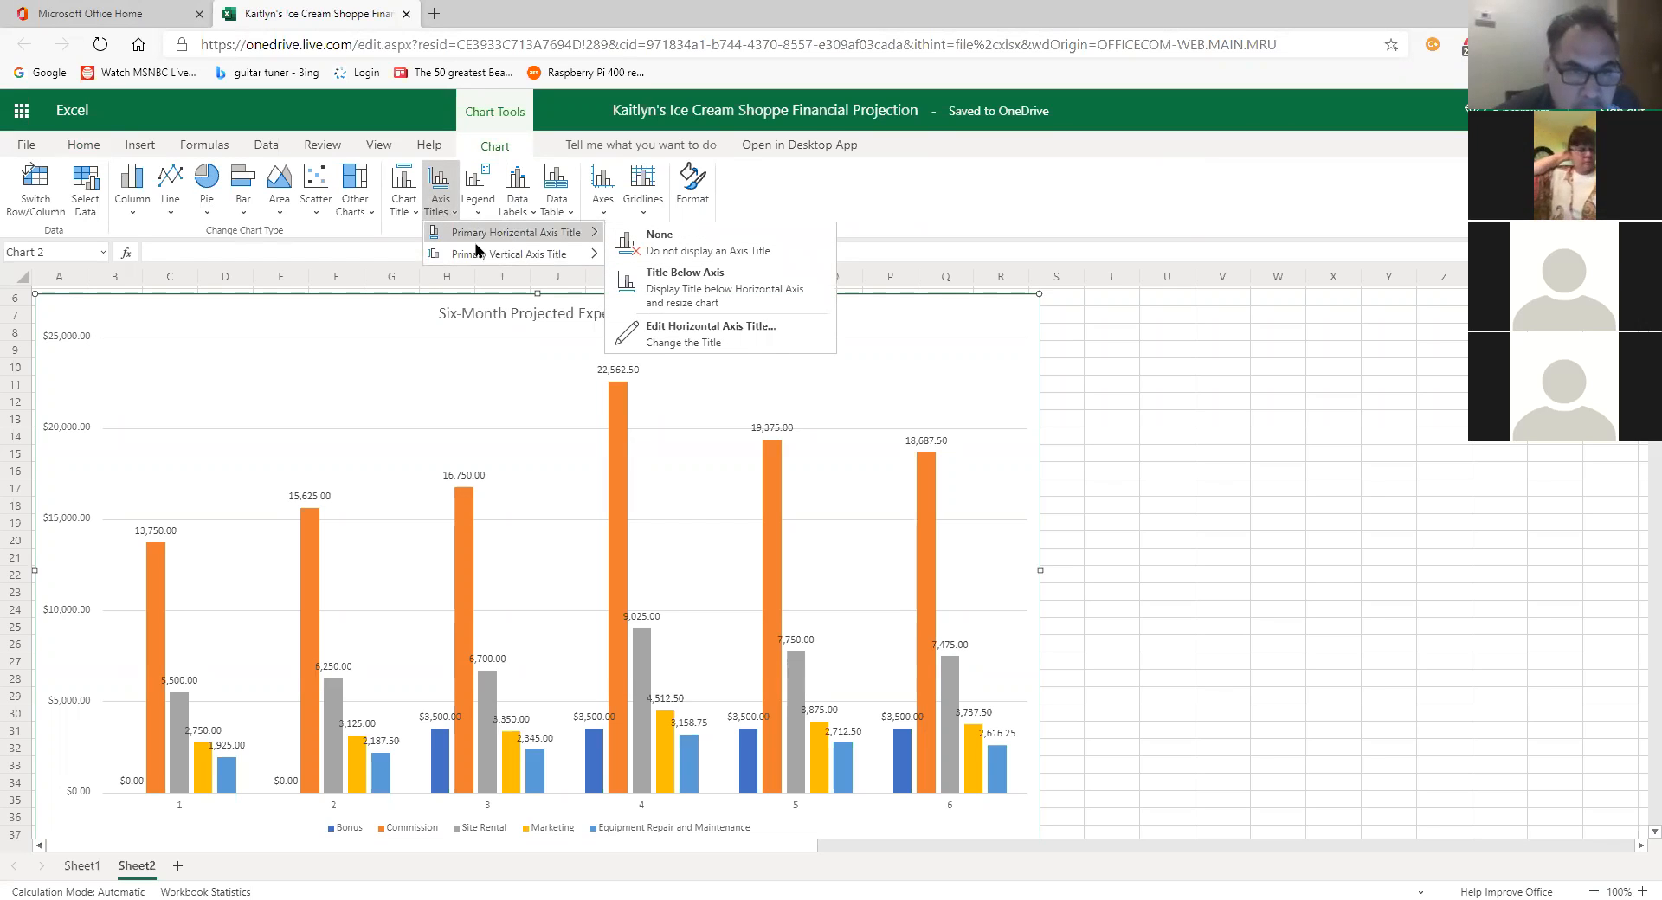
pyautogui.moveTo(475, 252)
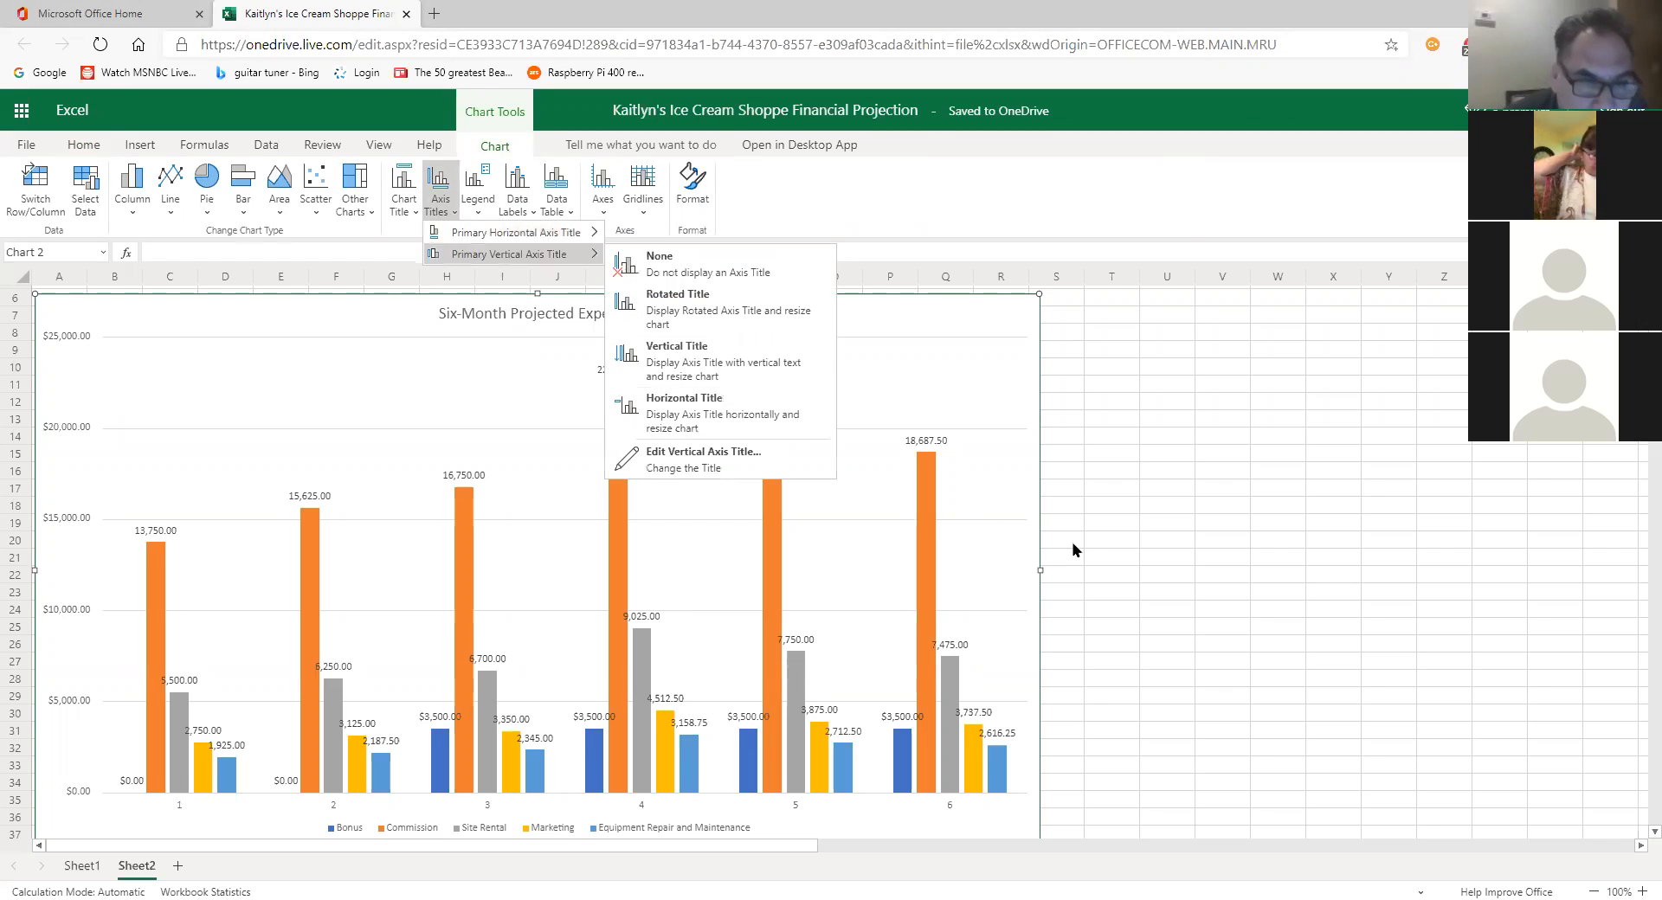
pyautogui.click(994, 448)
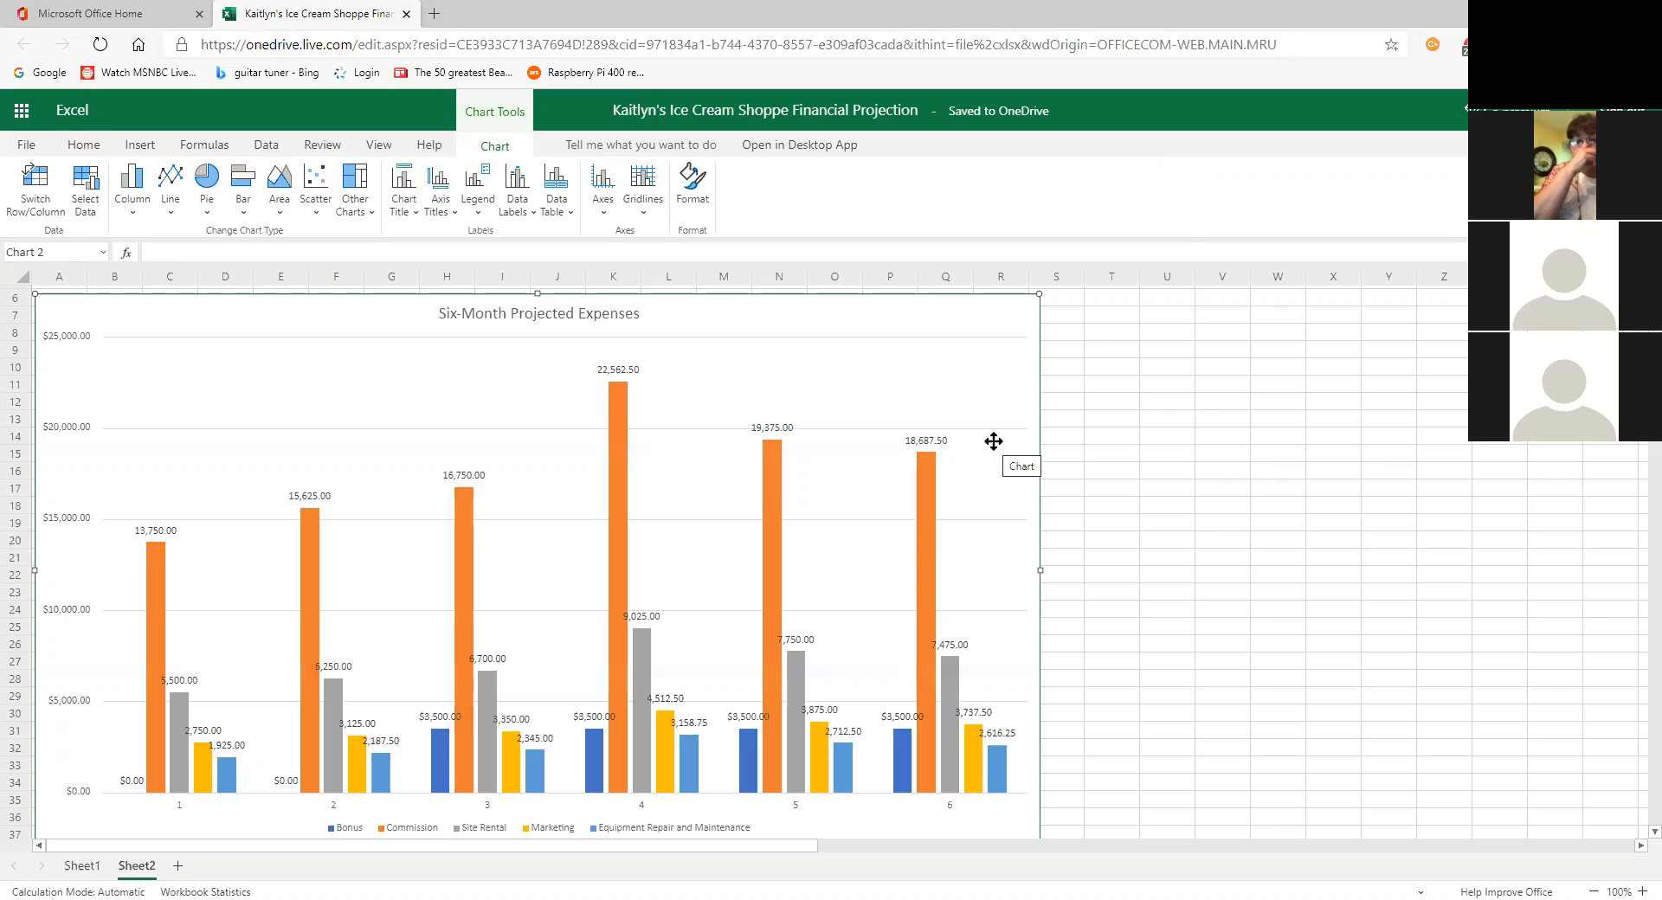
pyautogui.click(441, 214)
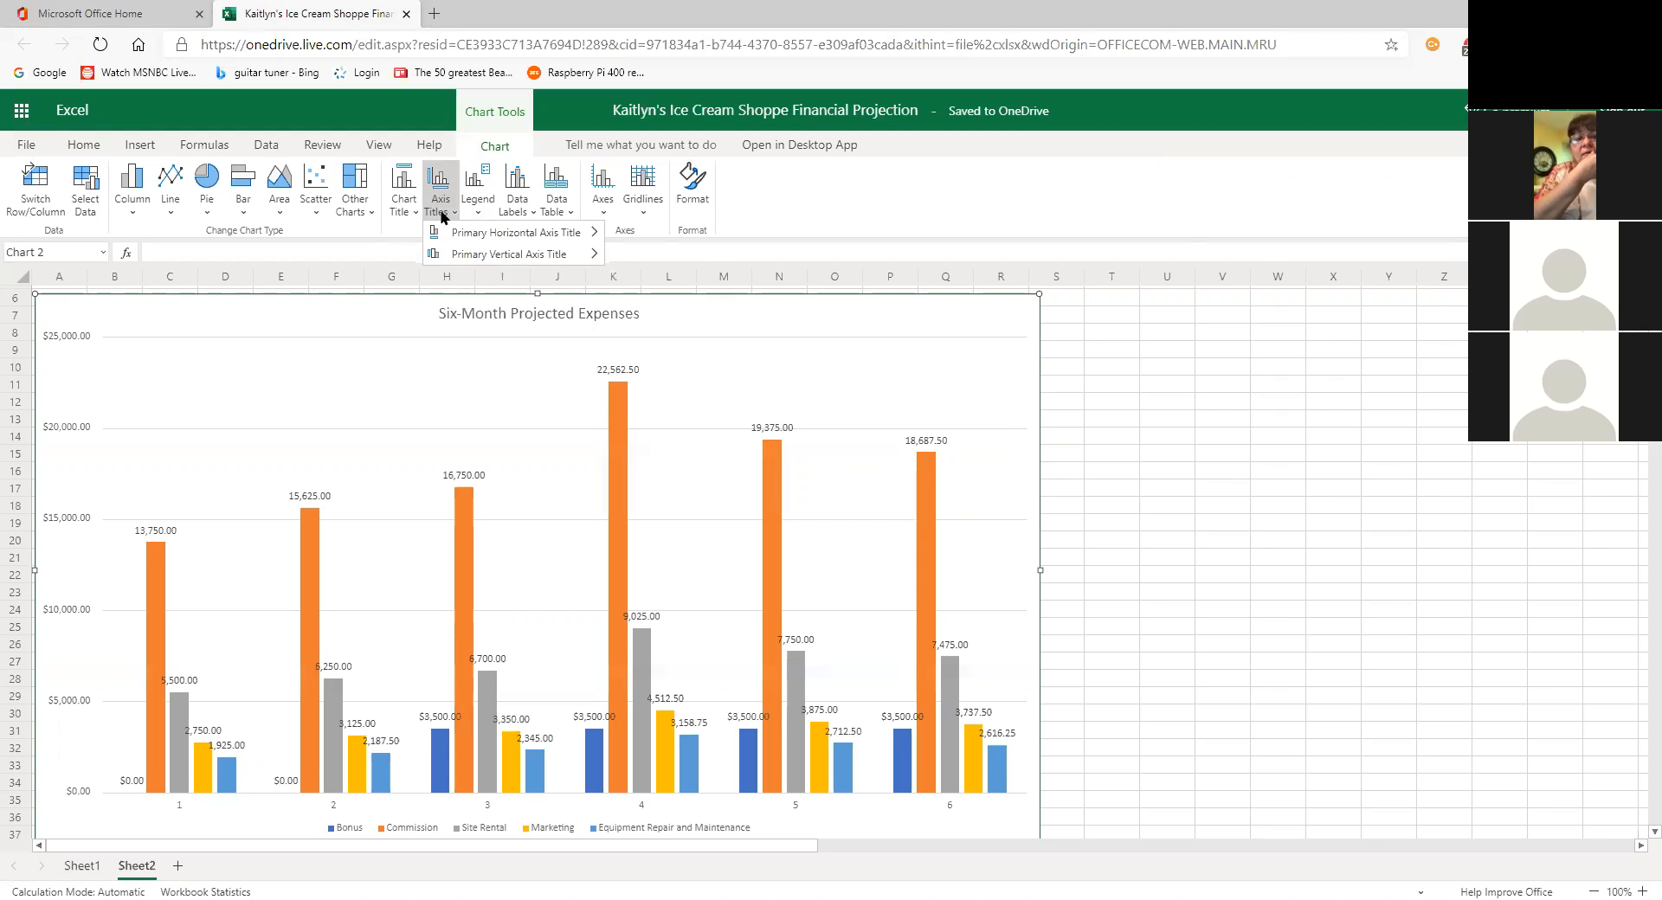
pyautogui.moveTo(449, 234)
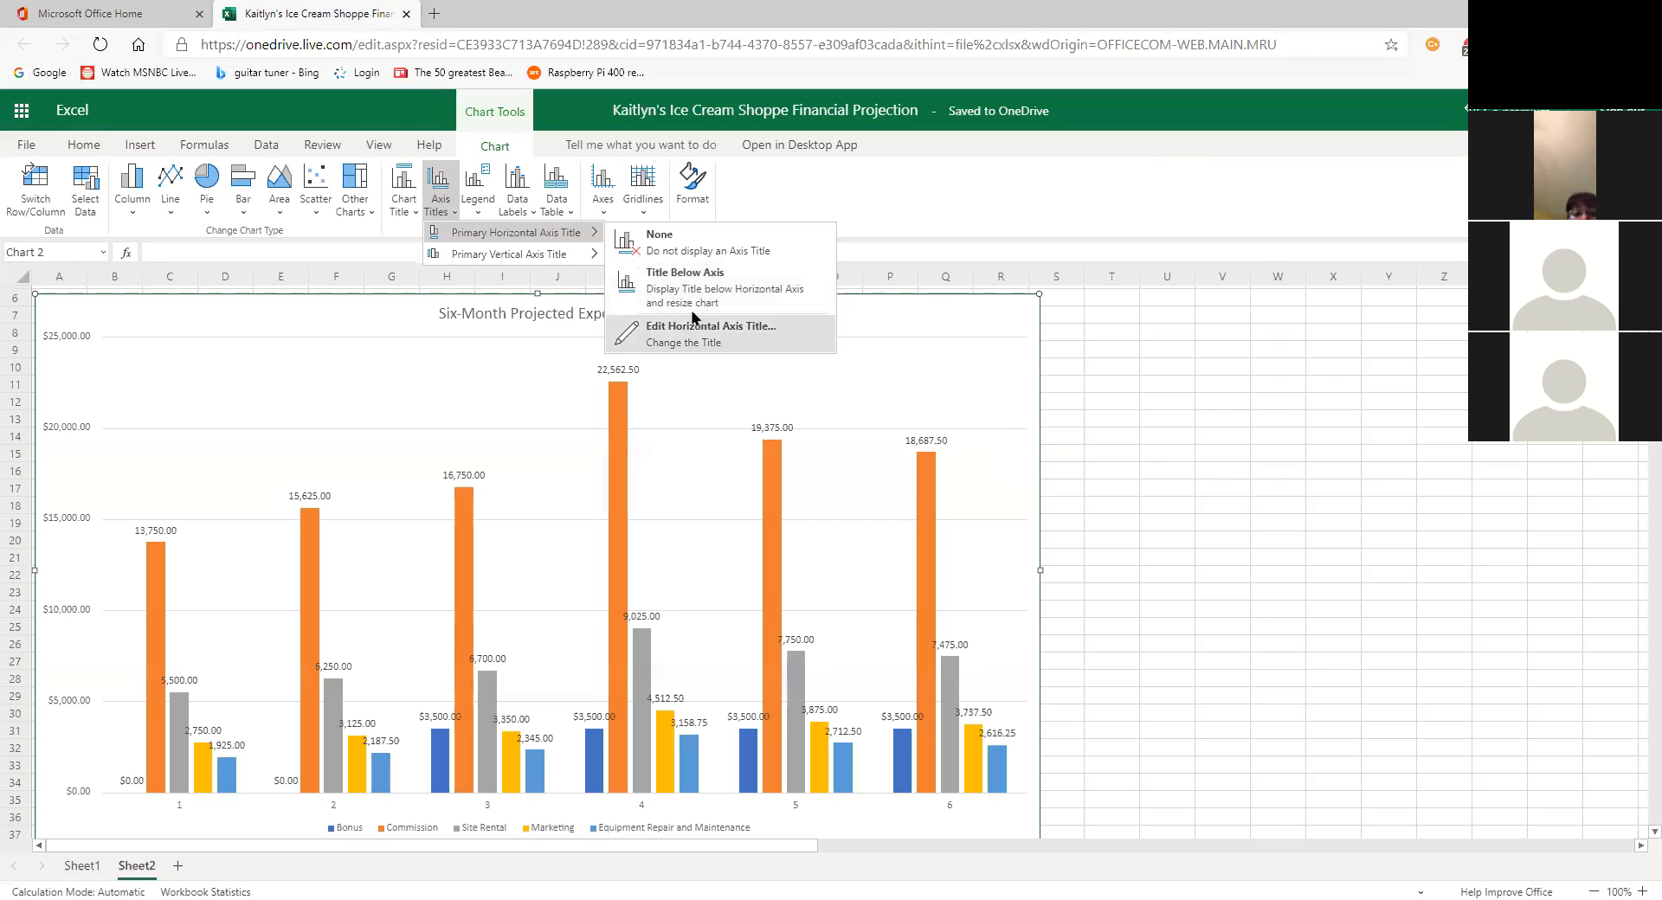
pyautogui.moveTo(549, 253)
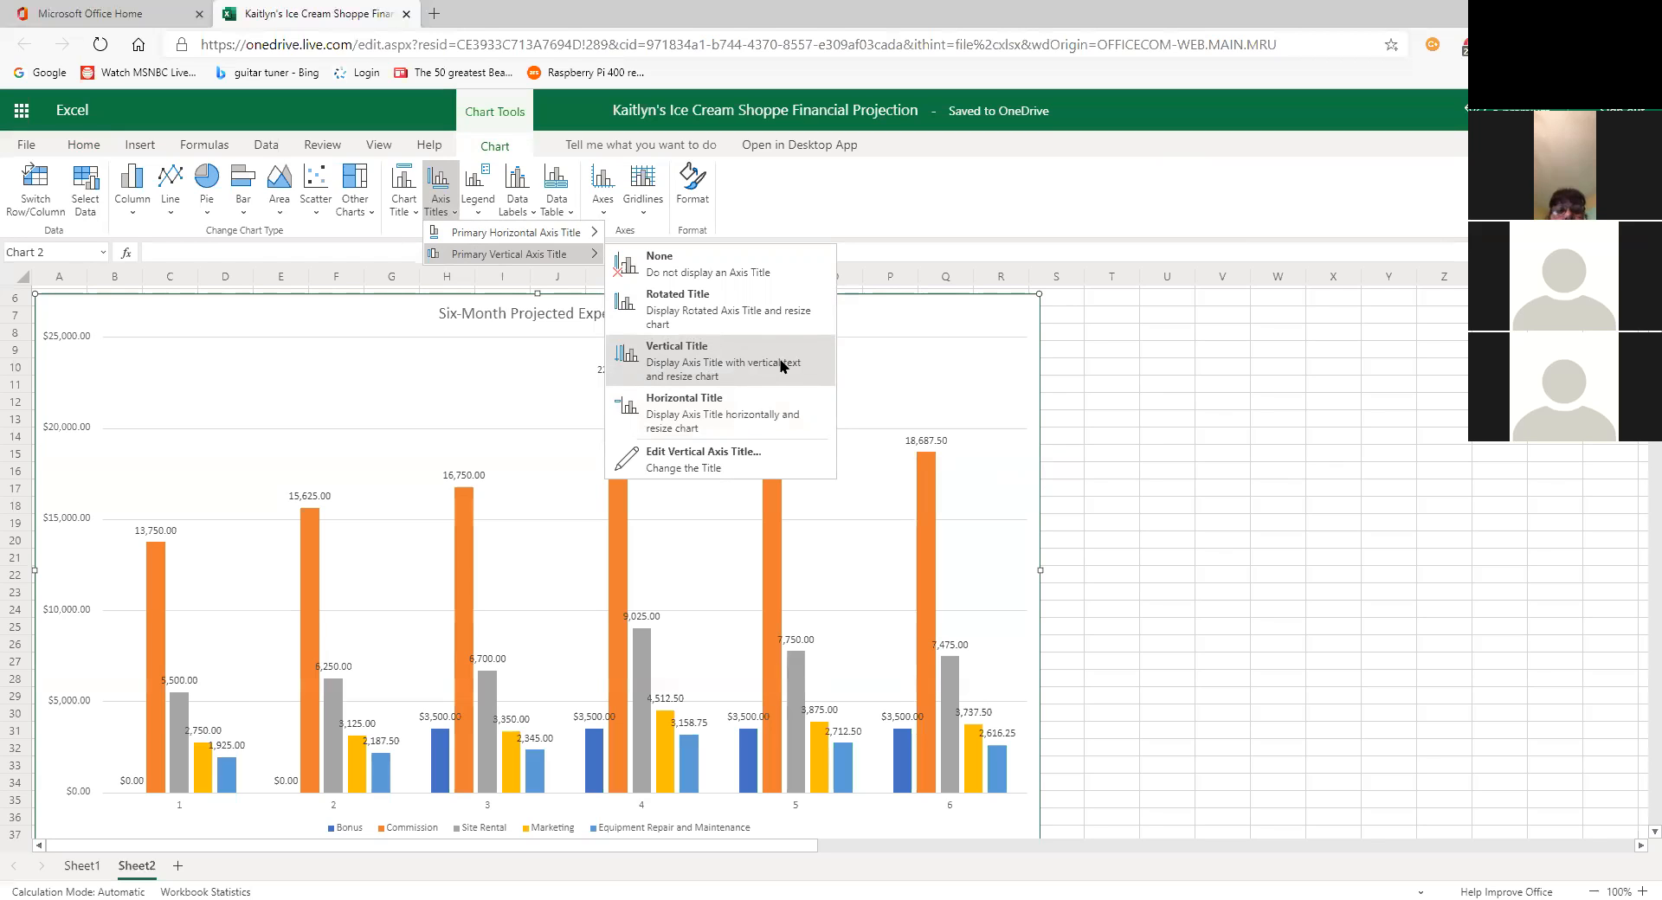
pyautogui.click(781, 366)
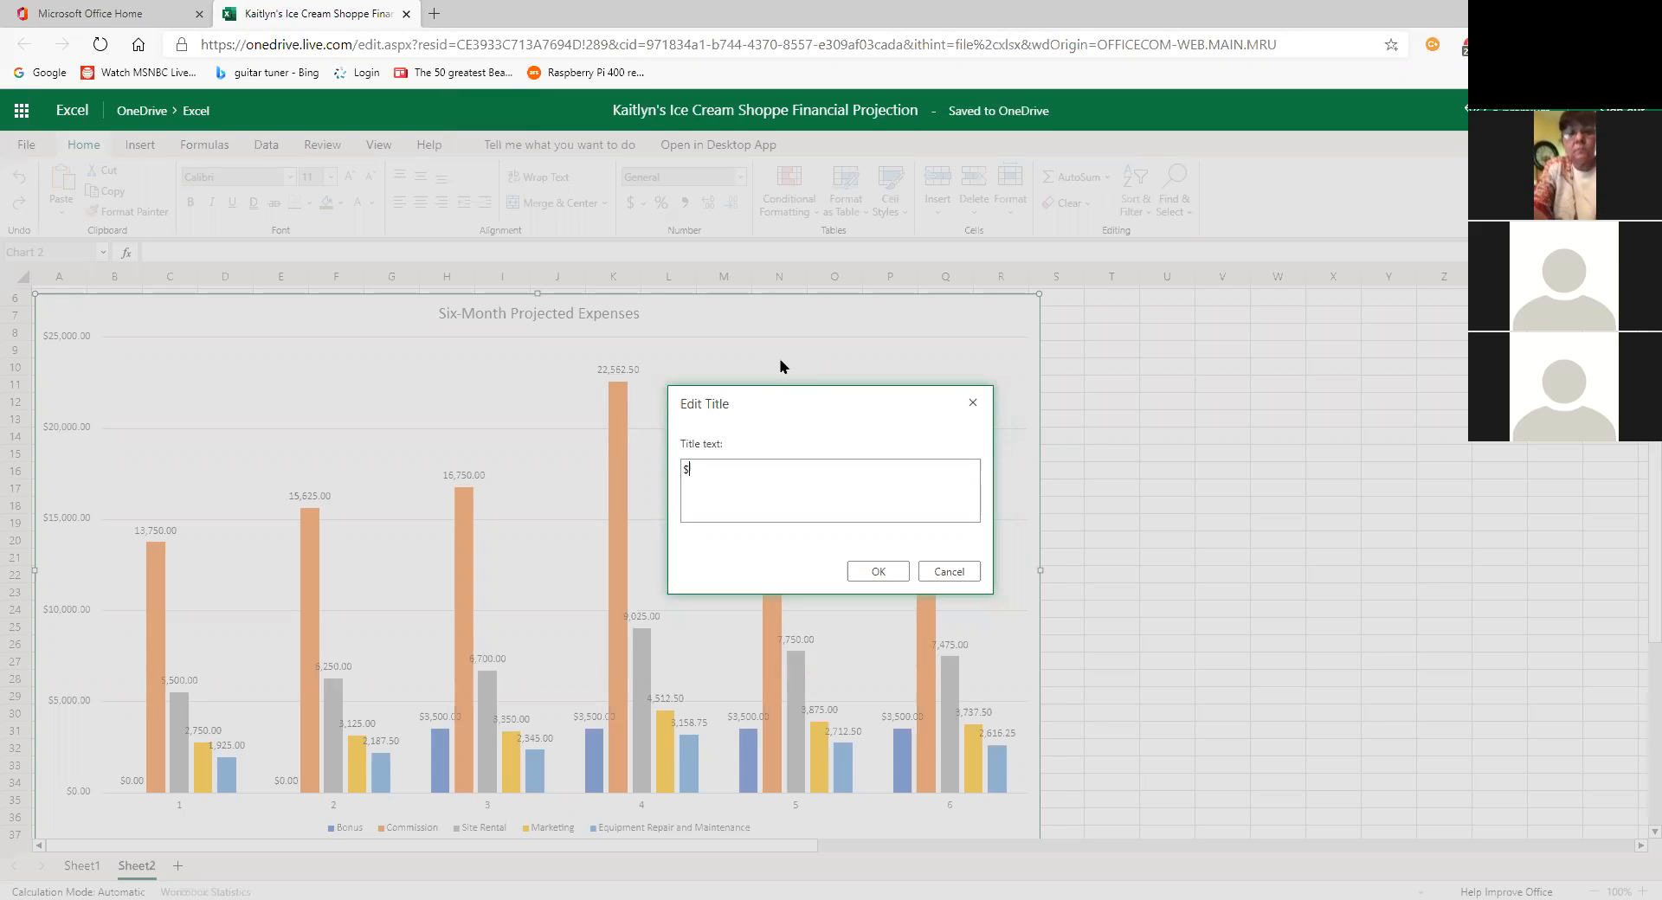
# Step: Apply '$' as the chart's vertical axis title and return to the Axis Titles options
pyautogui.click(884, 572)
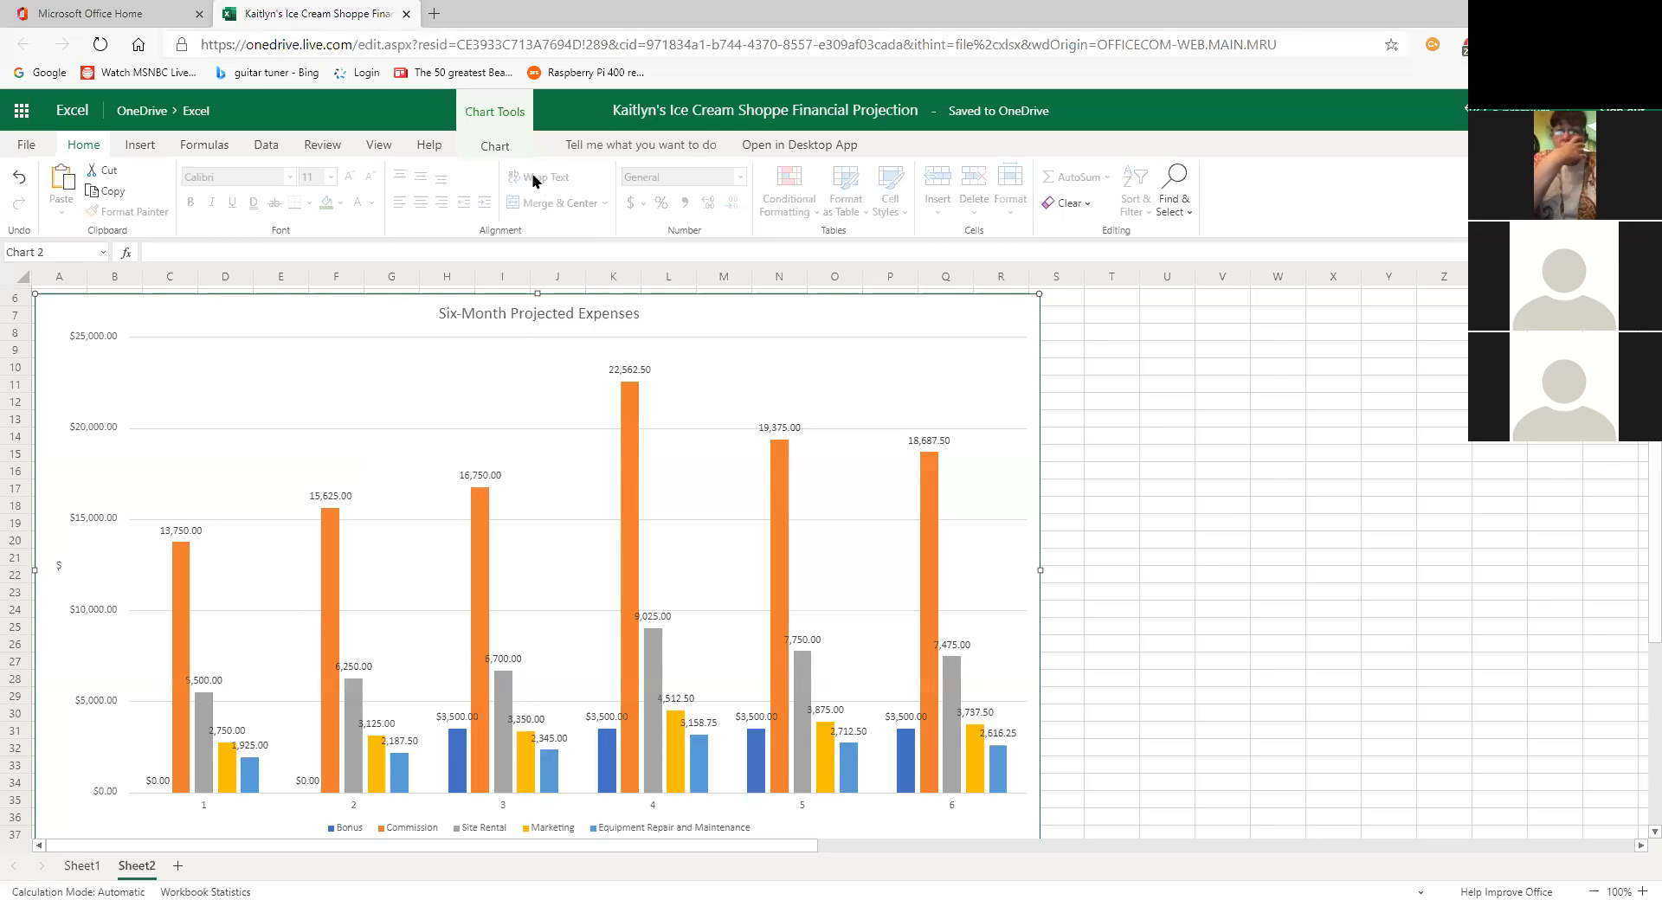
pyautogui.click(497, 146)
pyautogui.click(449, 212)
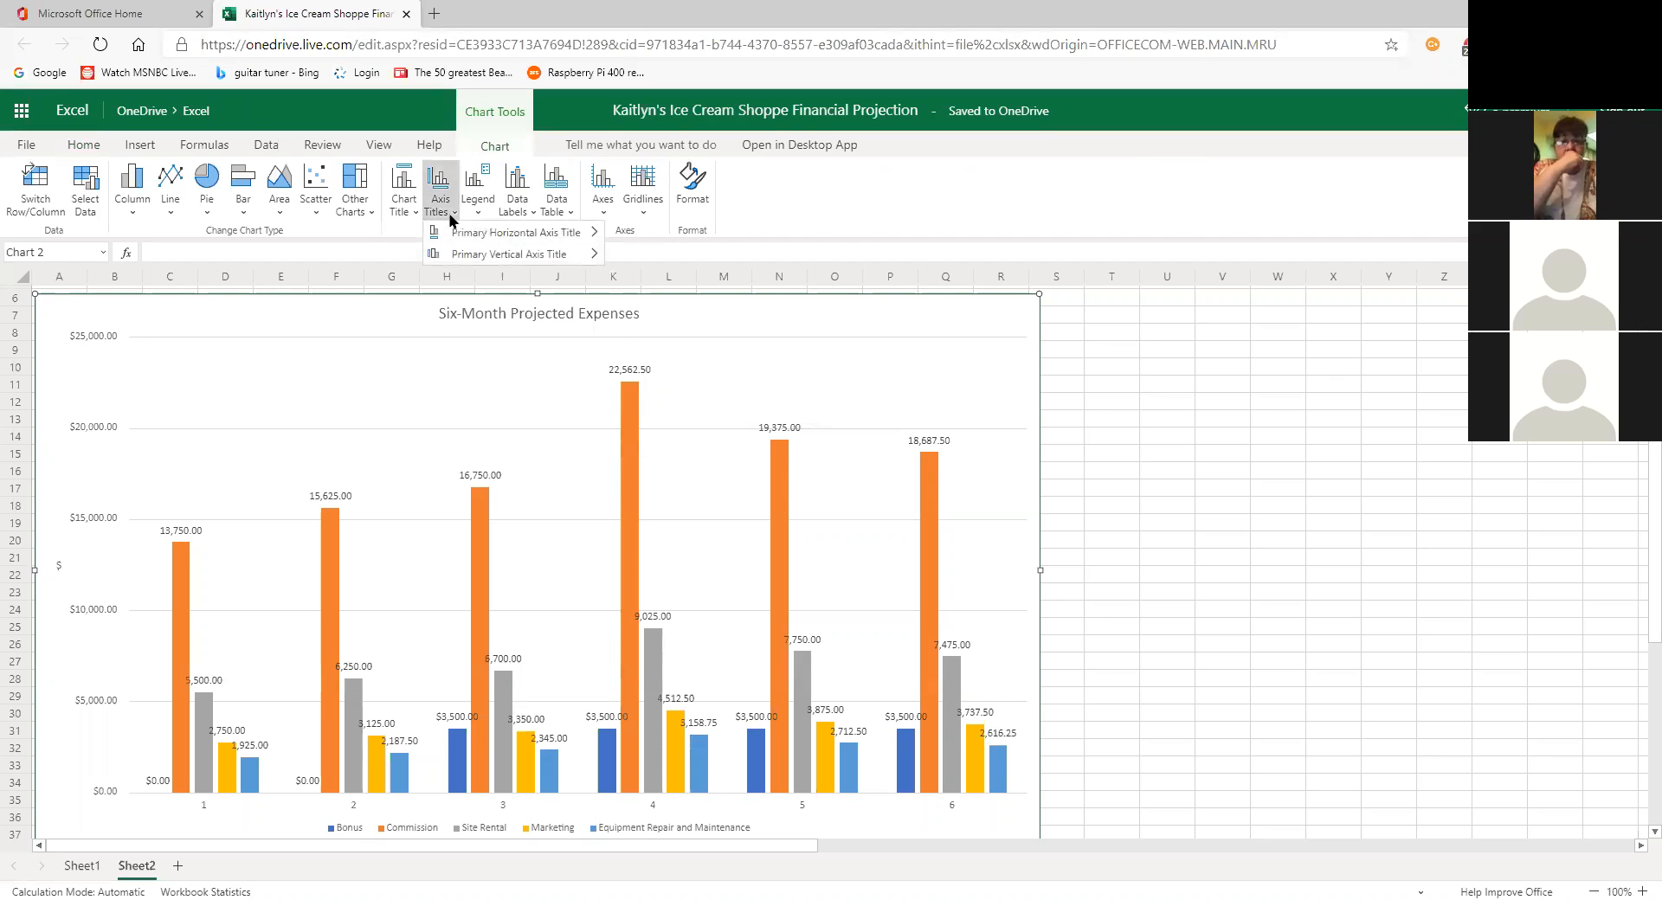
pyautogui.moveTo(467, 255)
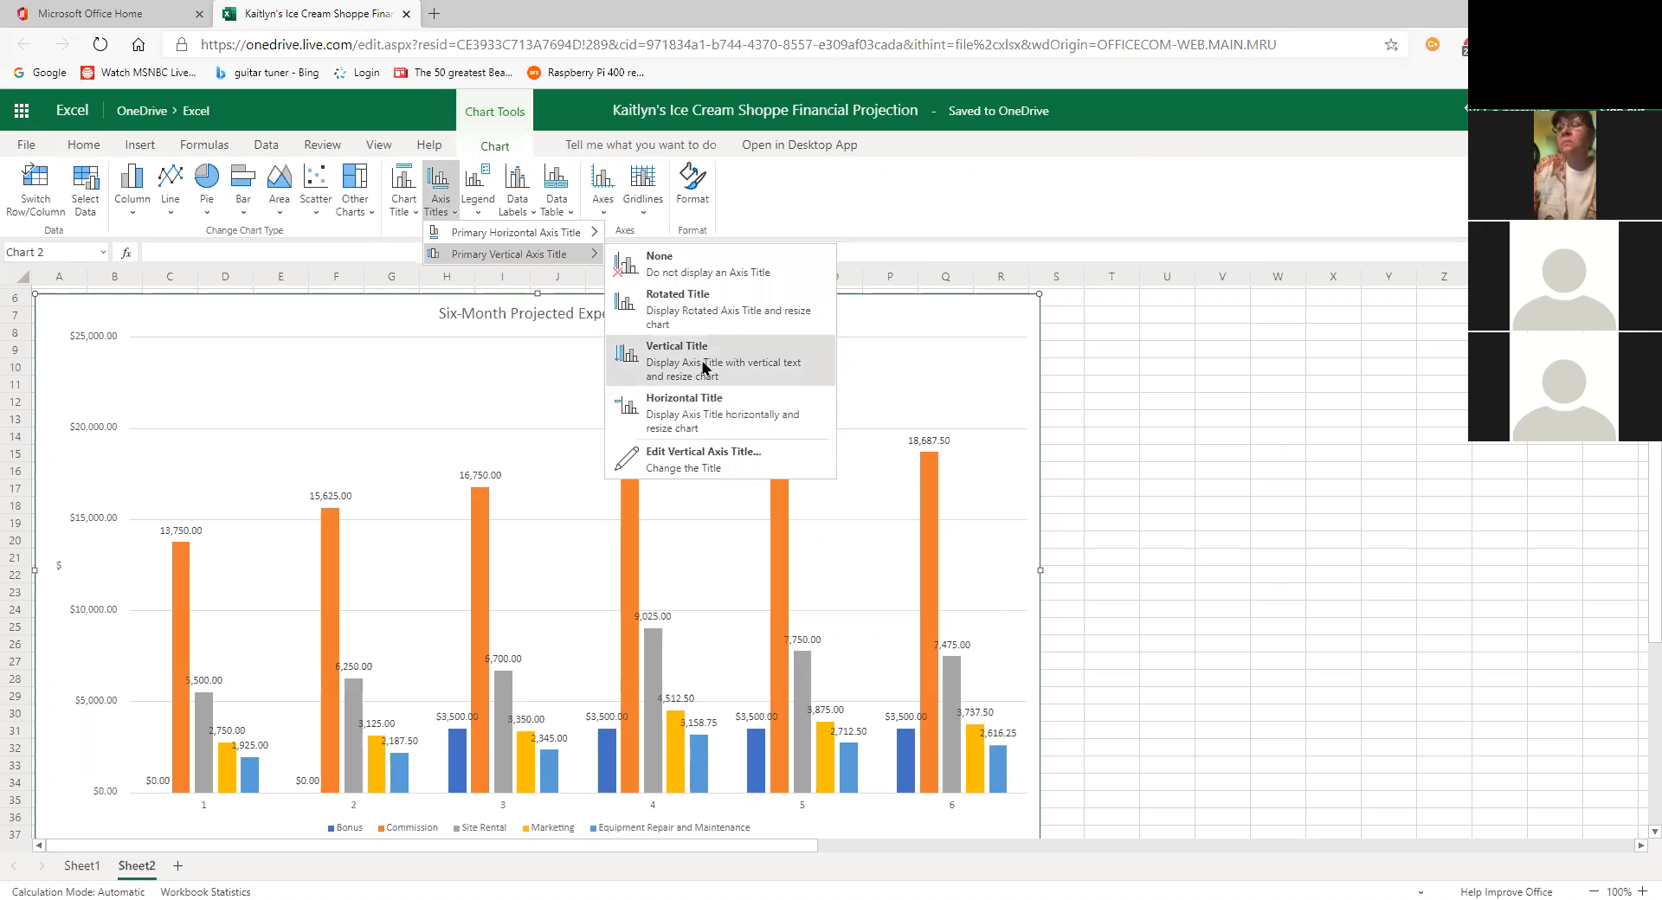
pyautogui.click(703, 459)
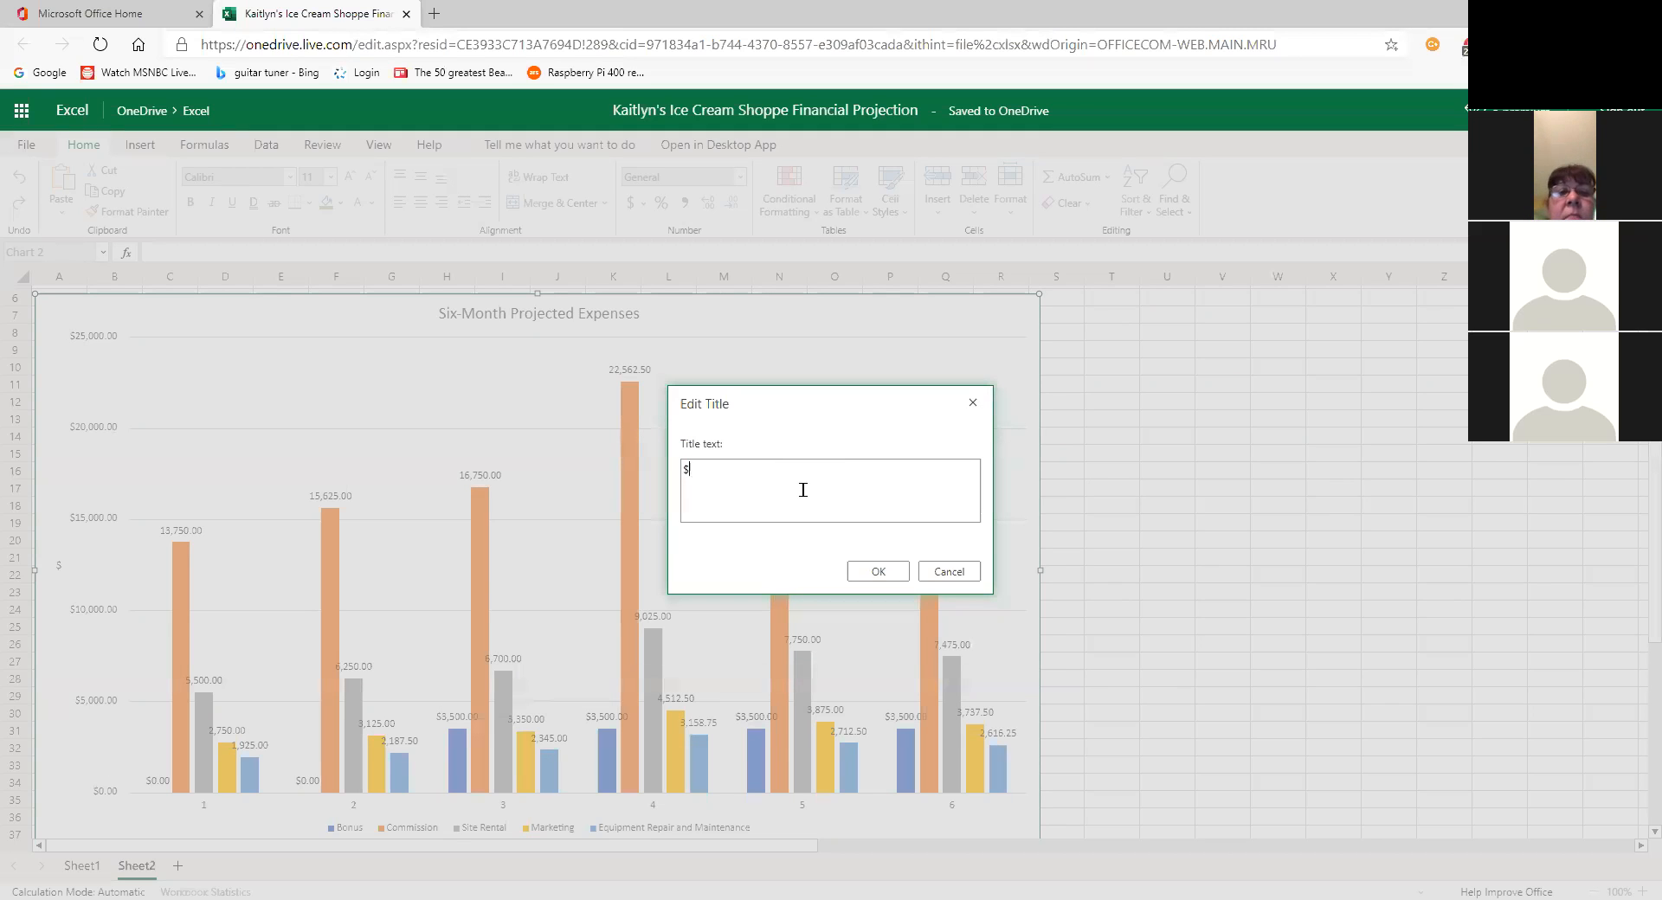
pyautogui.click(952, 575)
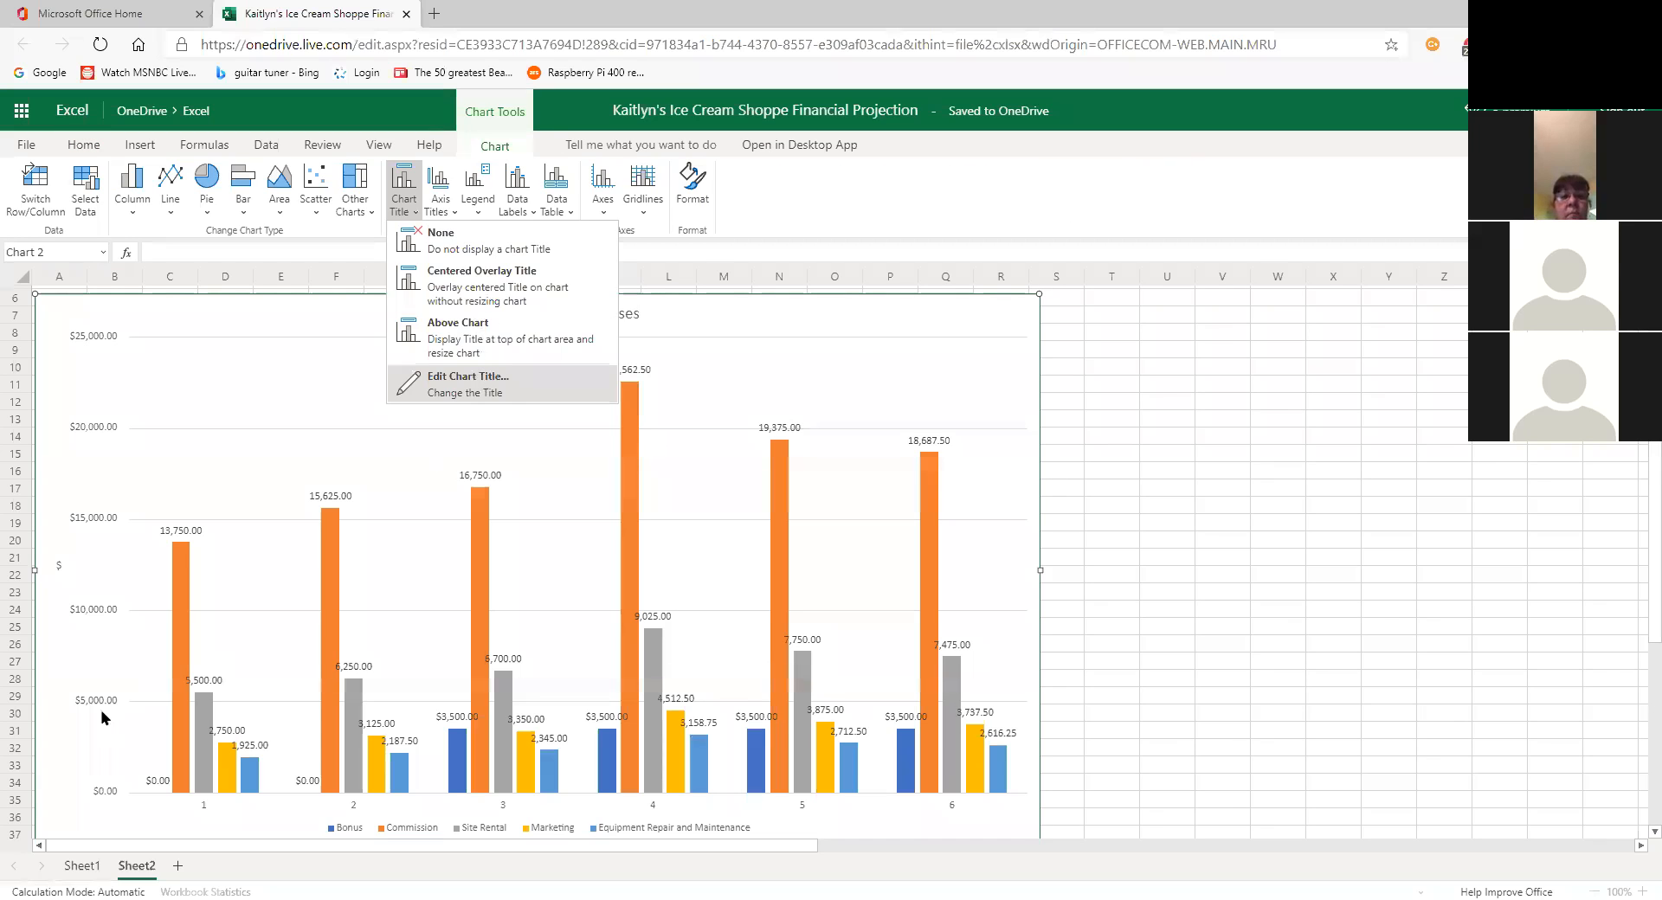
# Step: Switch the '$' vertical axis title to the Horizontal Title layout
pyautogui.click(452, 223)
pyautogui.click(449, 216)
pyautogui.moveTo(467, 260)
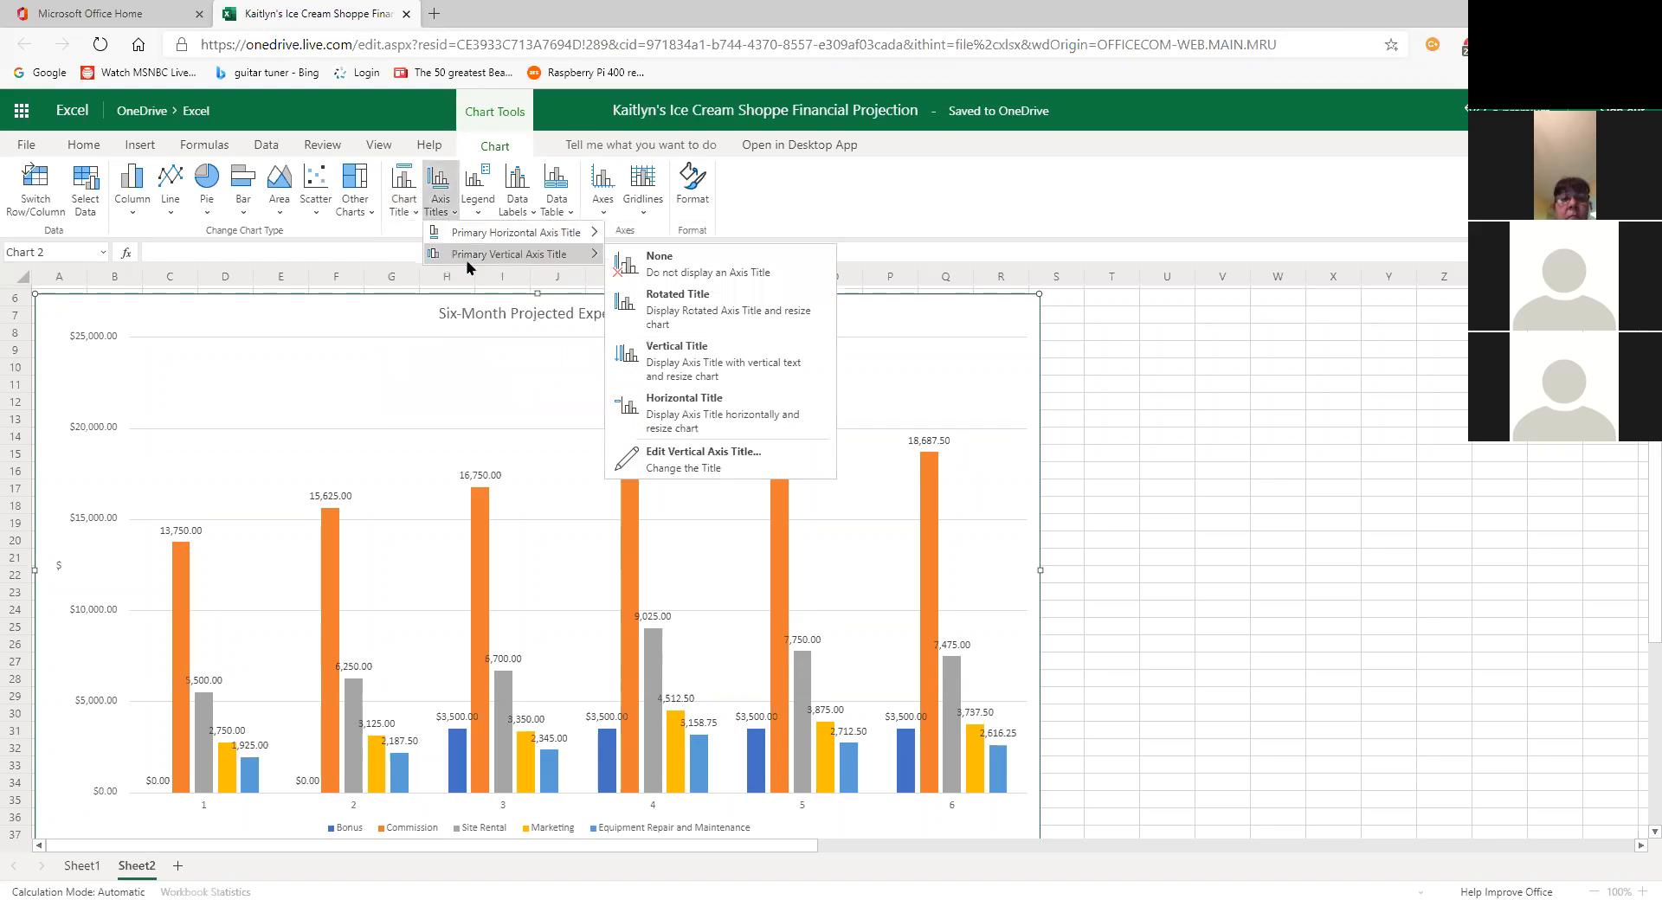
pyautogui.moveTo(530, 234)
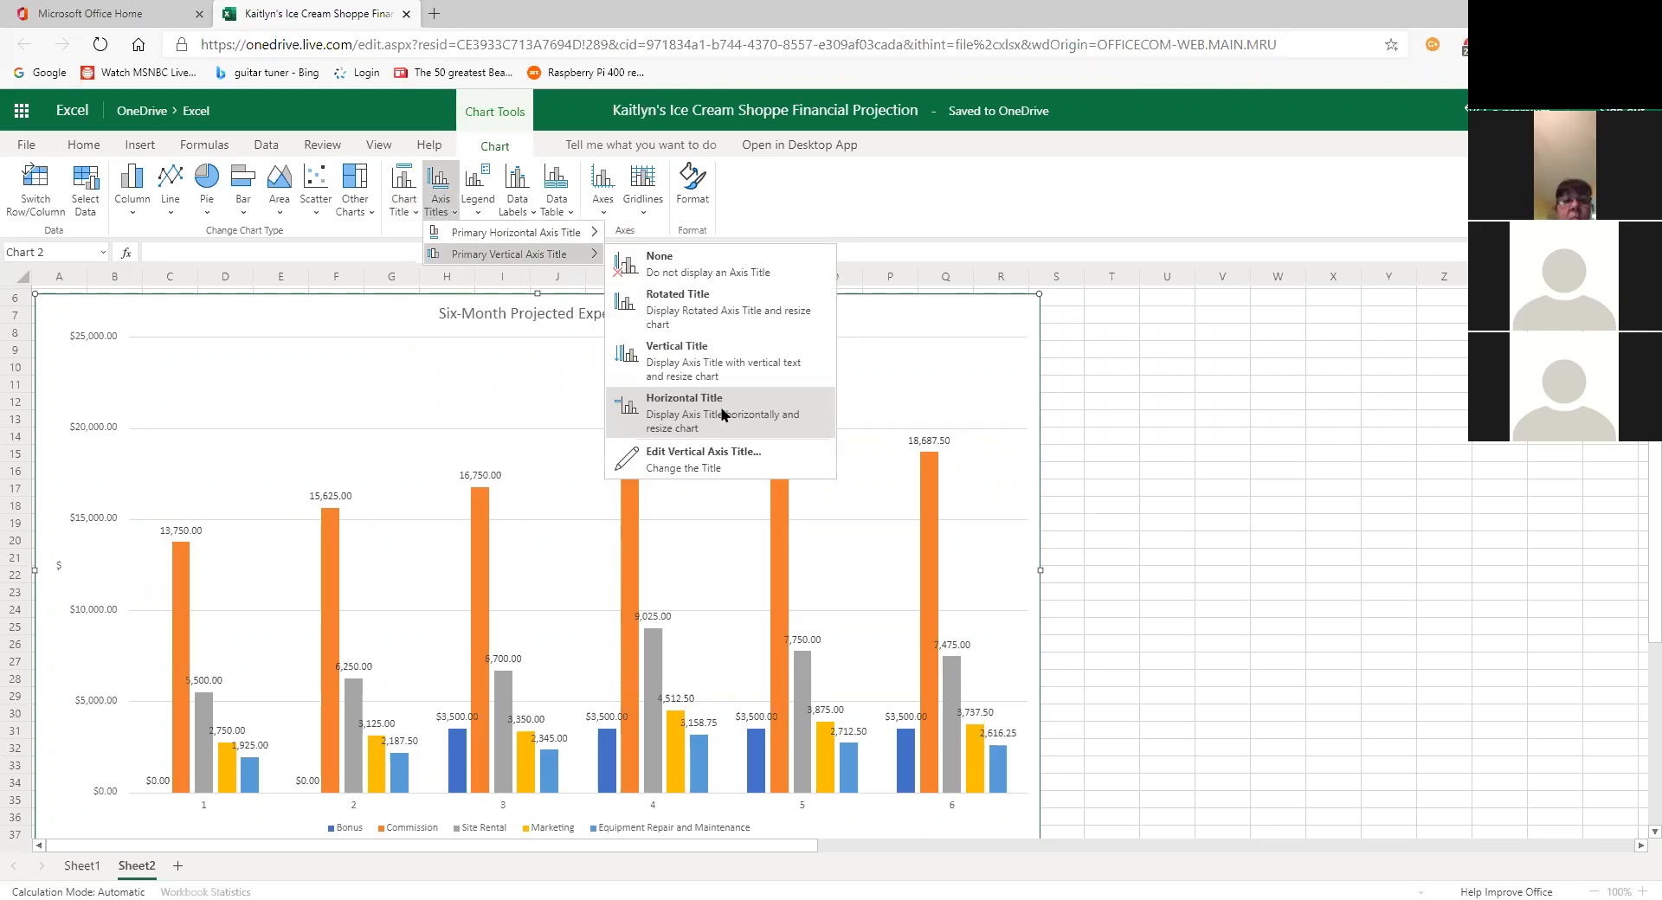
pyautogui.click(722, 416)
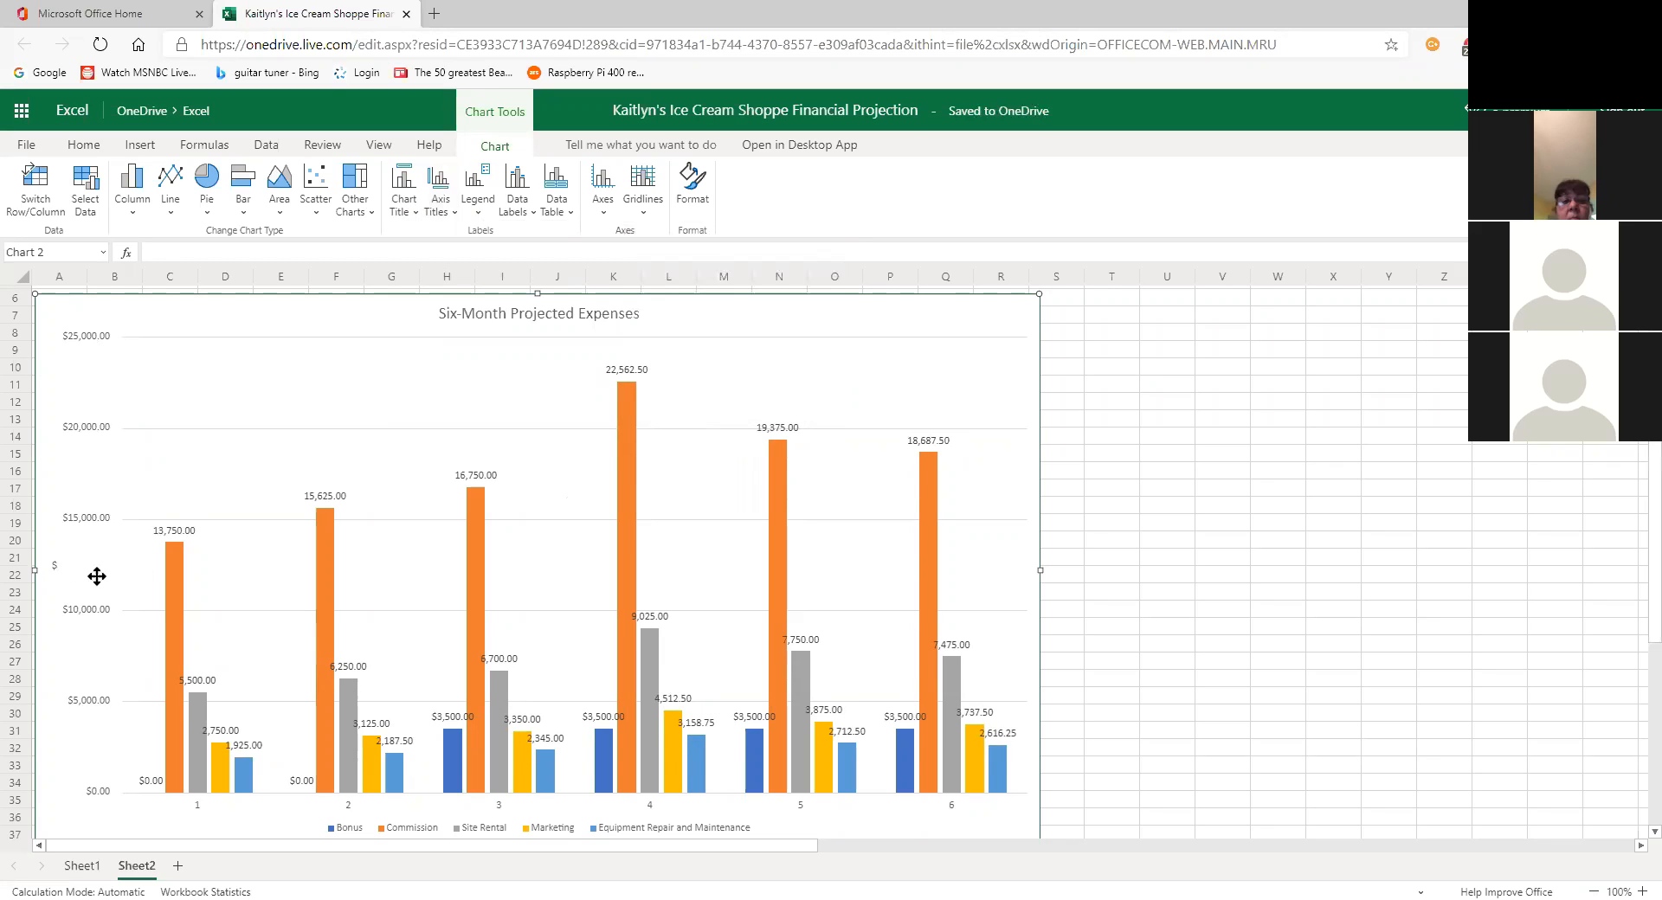
pyautogui.click(523, 210)
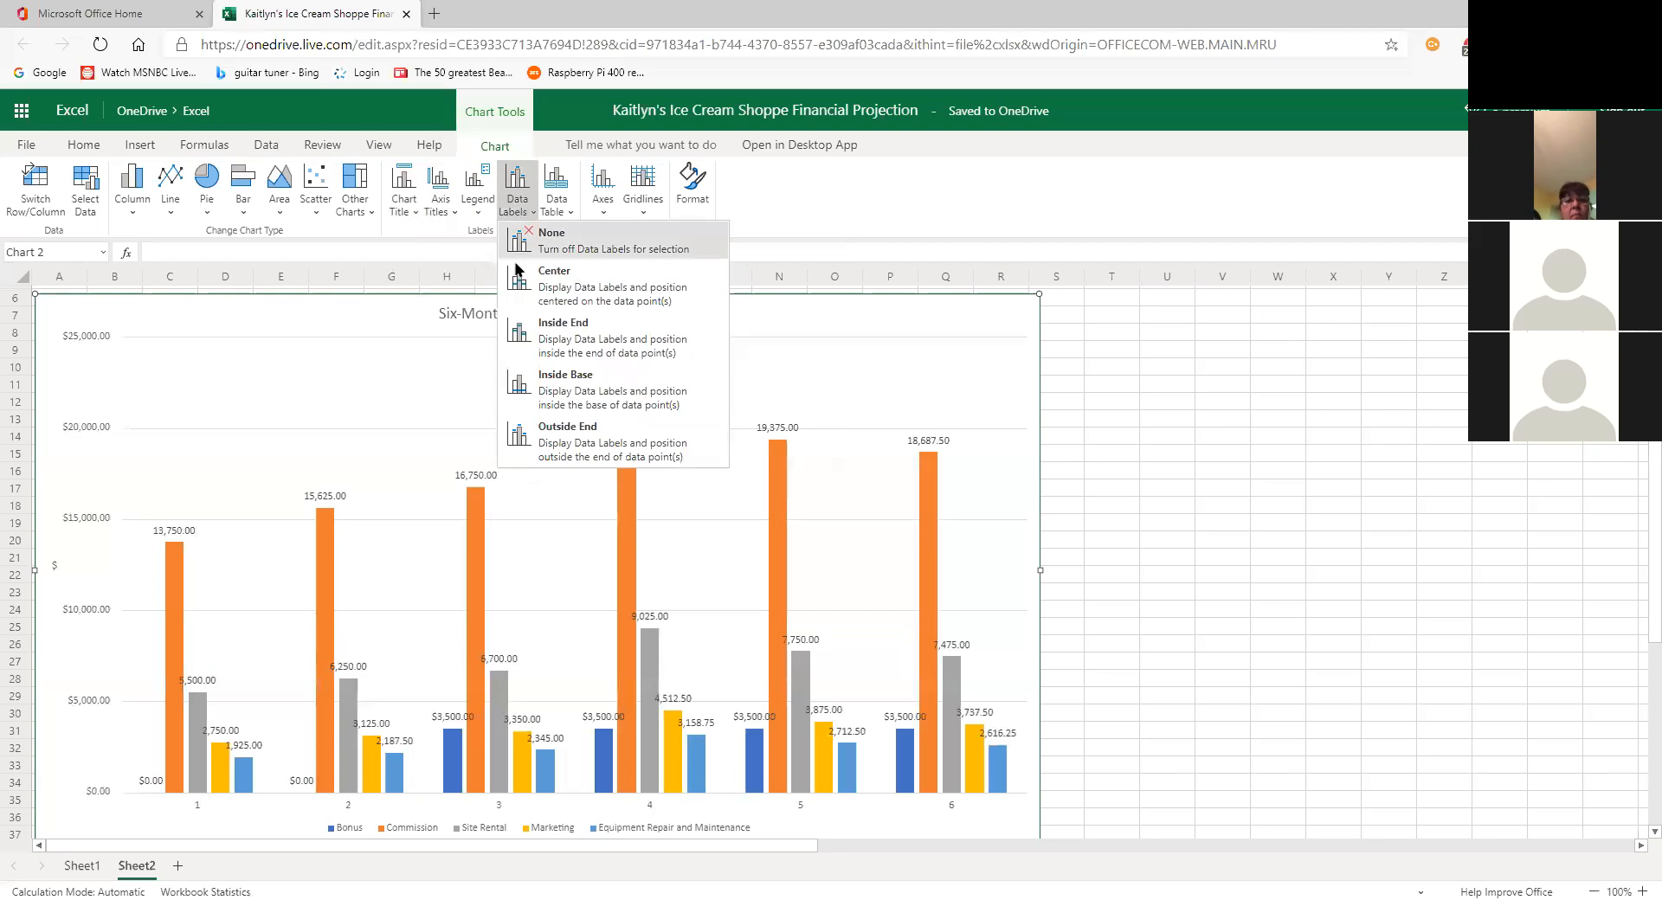
pyautogui.click(444, 215)
pyautogui.click(443, 216)
pyautogui.click(454, 216)
pyautogui.click(454, 216)
pyautogui.moveTo(426, 230)
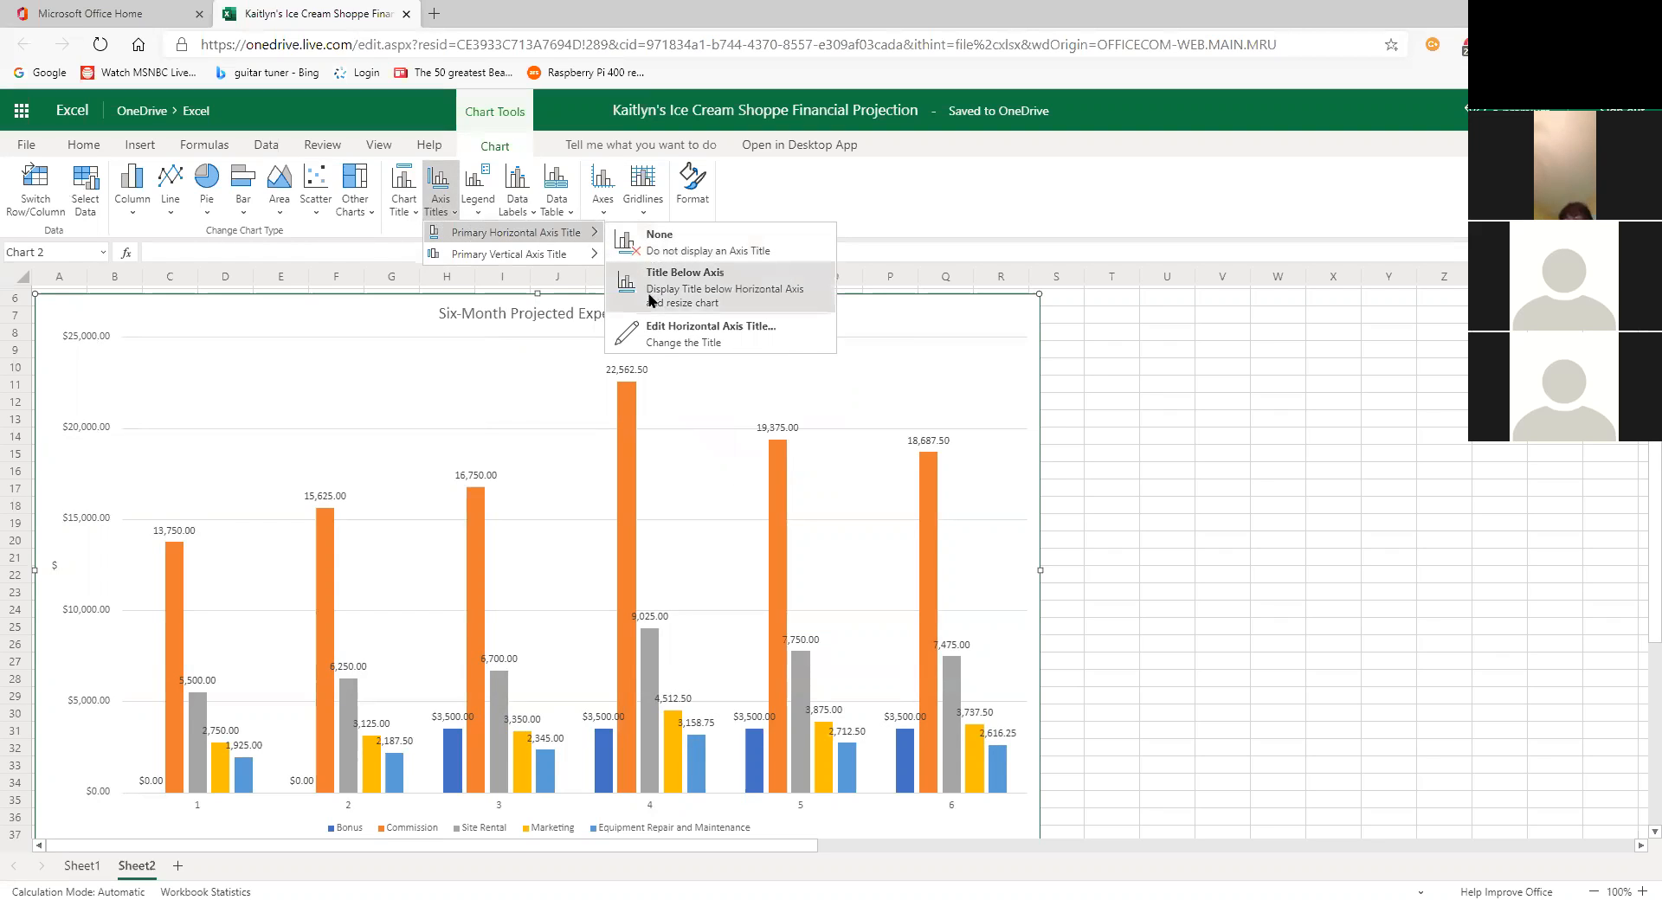
pyautogui.click(656, 251)
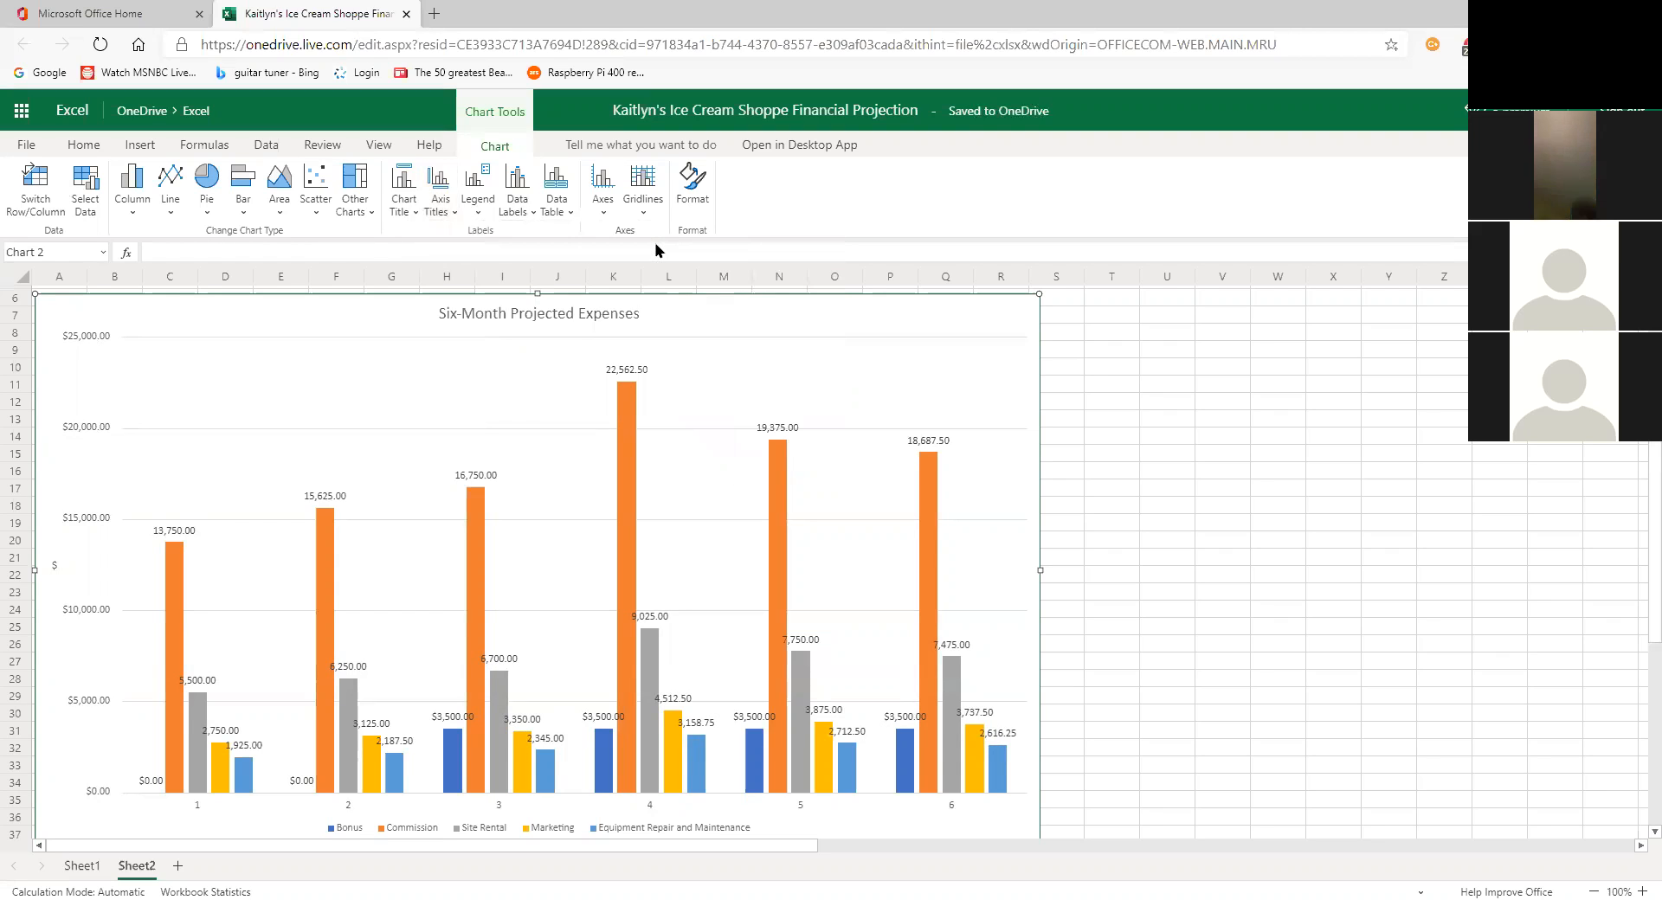
# Step: Try a Vertical Title layout, restore the '$' title to Horizontal, and open the Format pane
pyautogui.click(440, 206)
pyautogui.moveTo(461, 257)
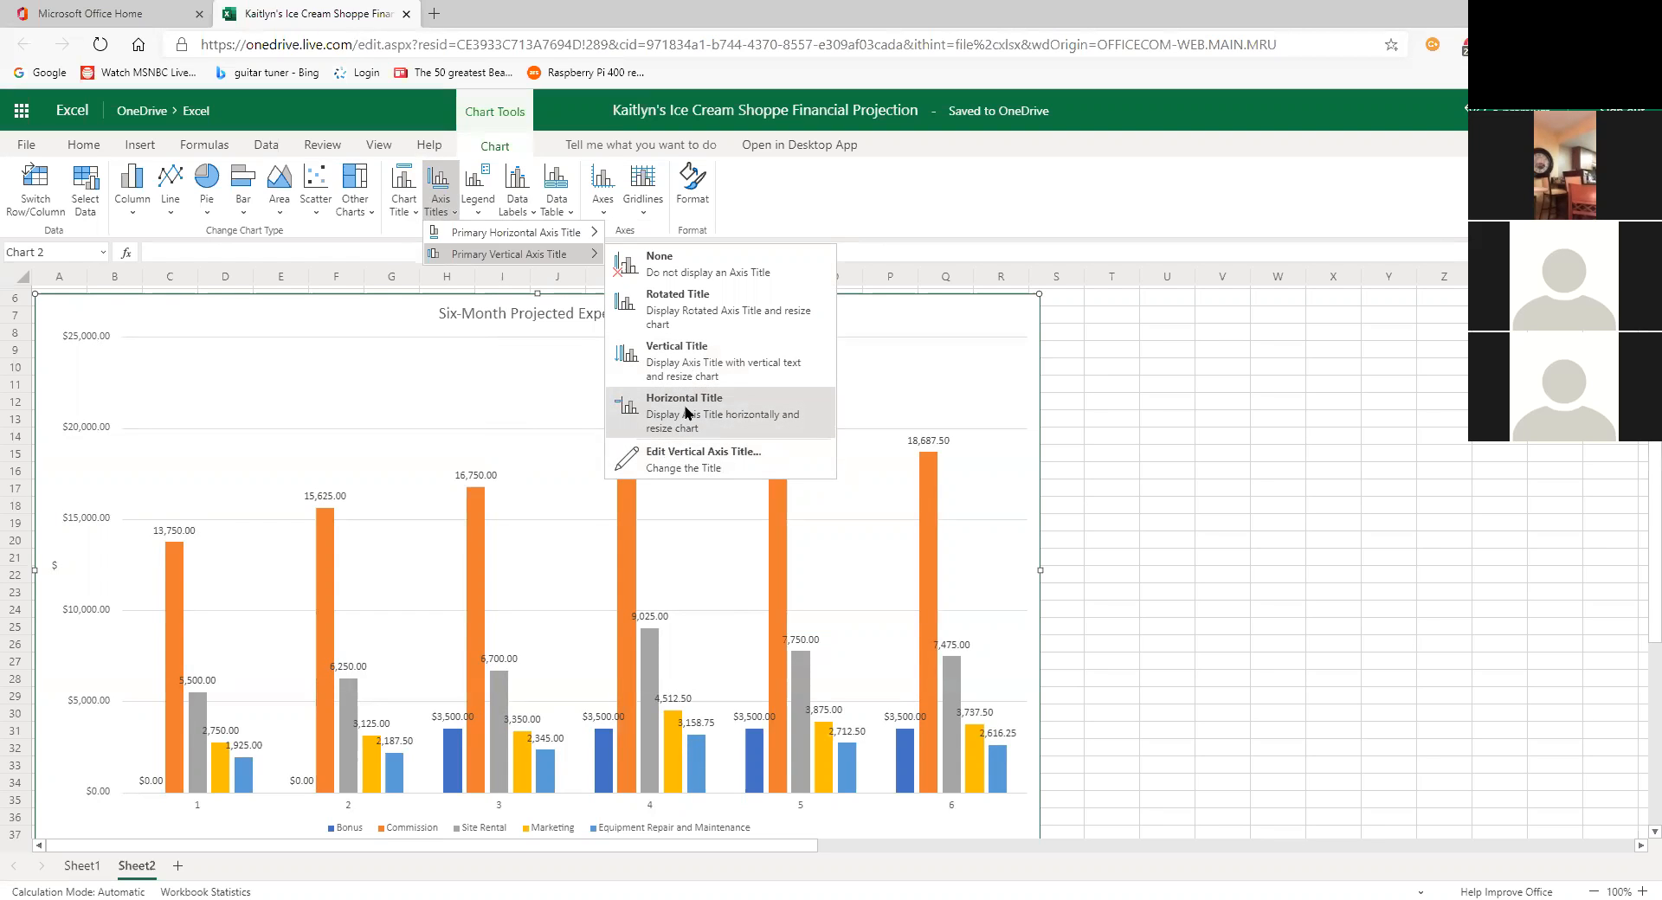
pyautogui.click(689, 365)
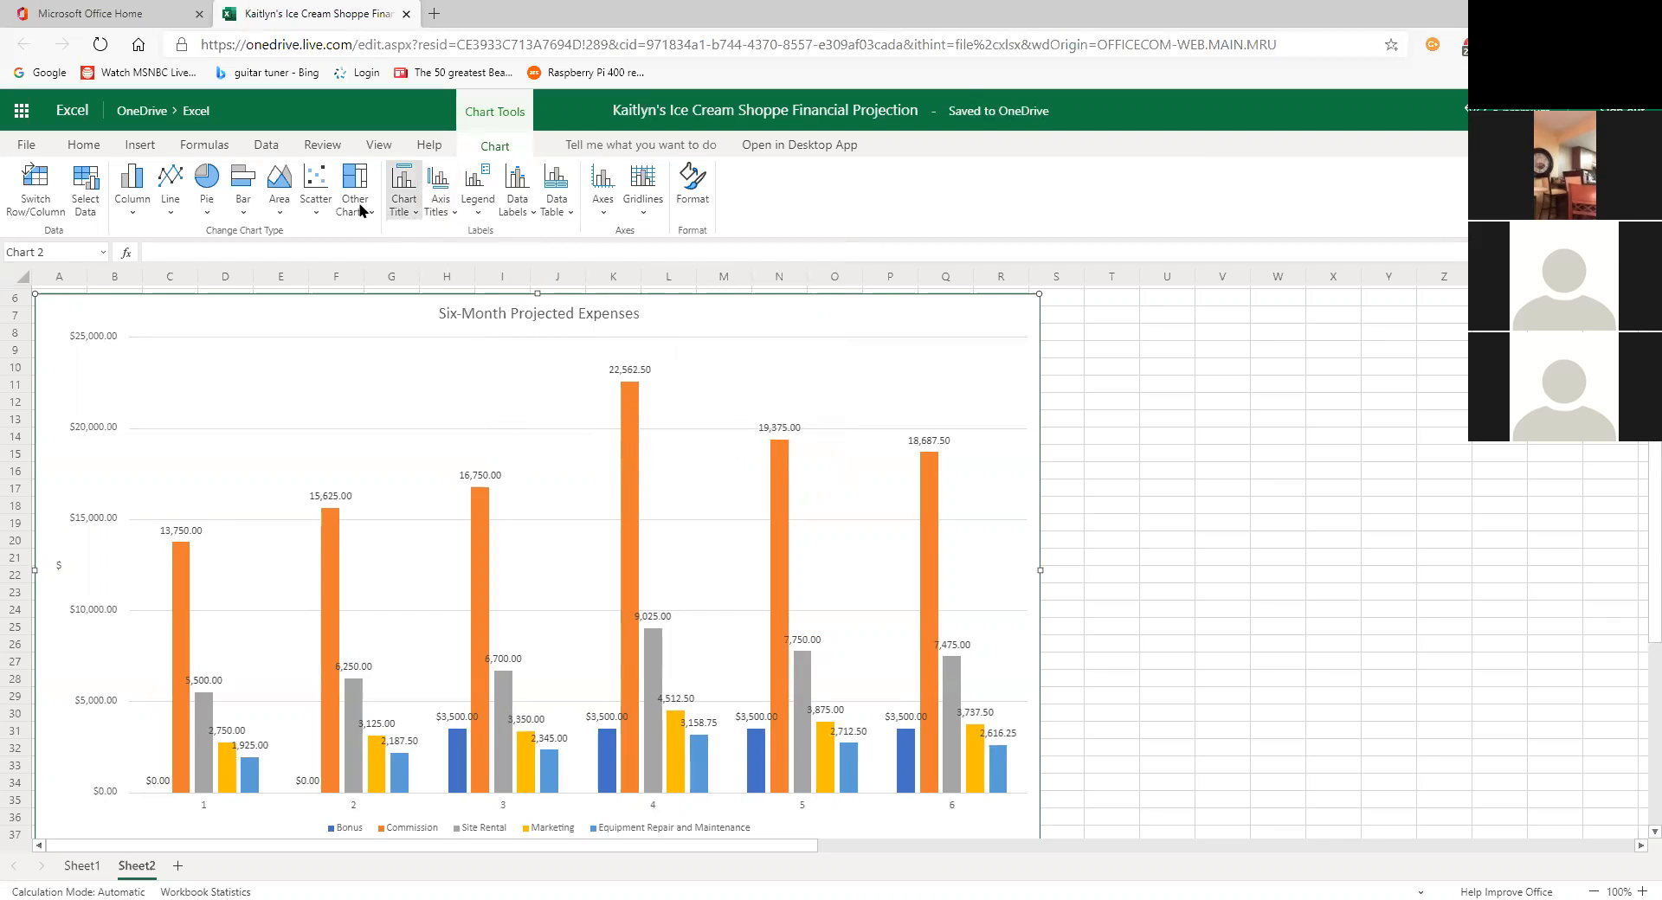
pyautogui.click(441, 204)
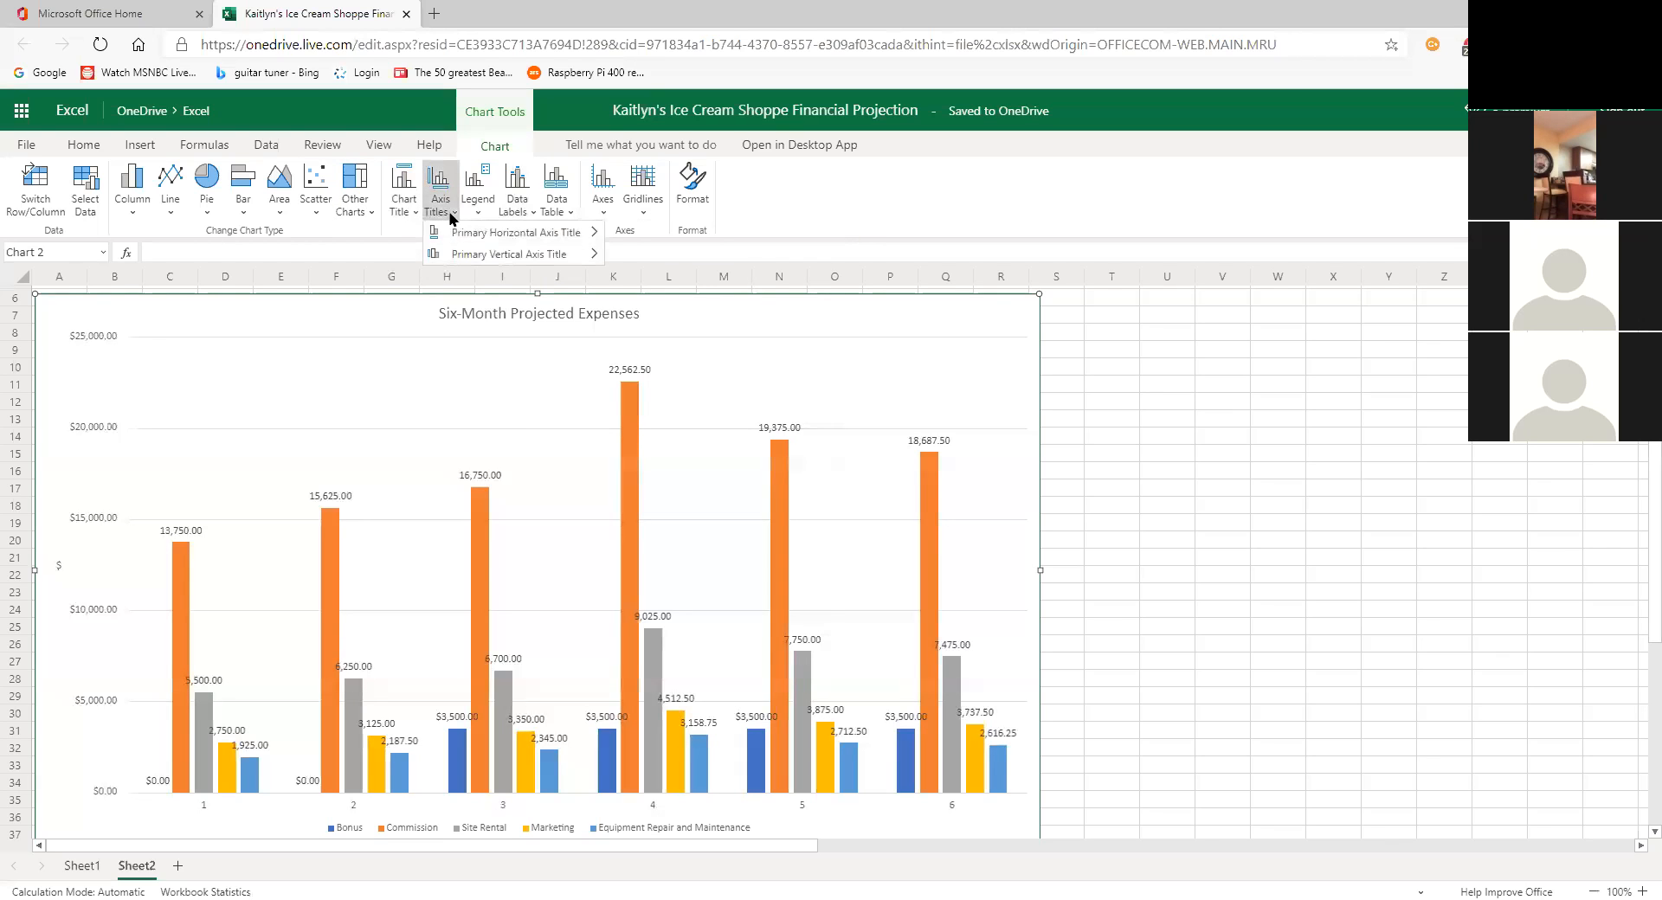
pyautogui.moveTo(526, 256)
pyautogui.click(672, 400)
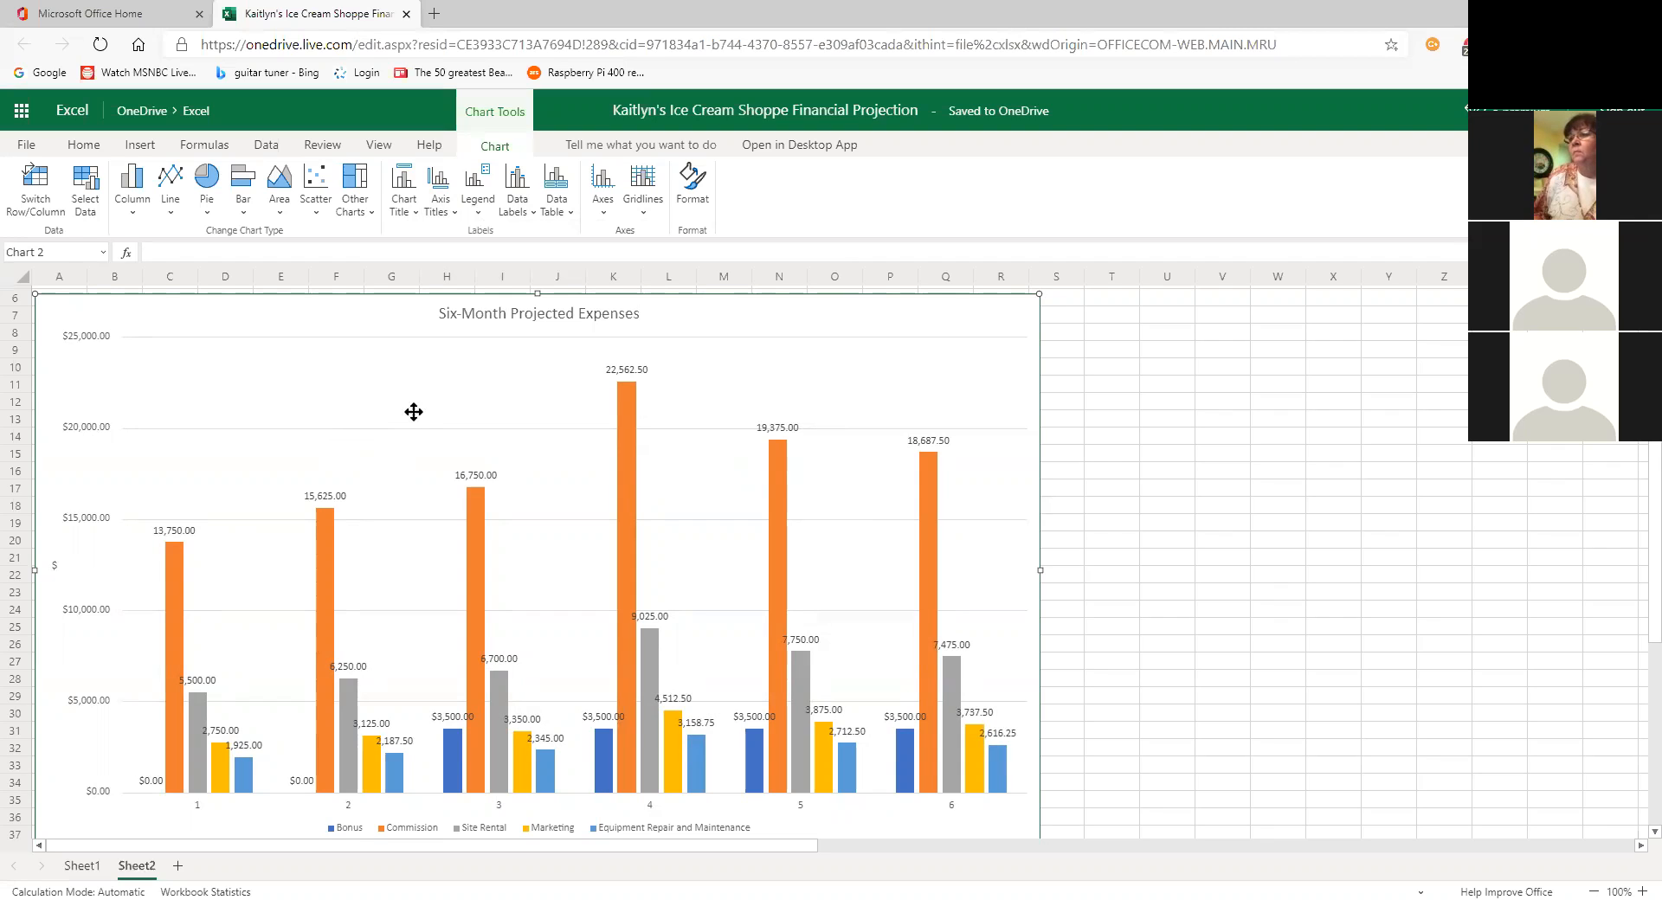
pyautogui.click(682, 204)
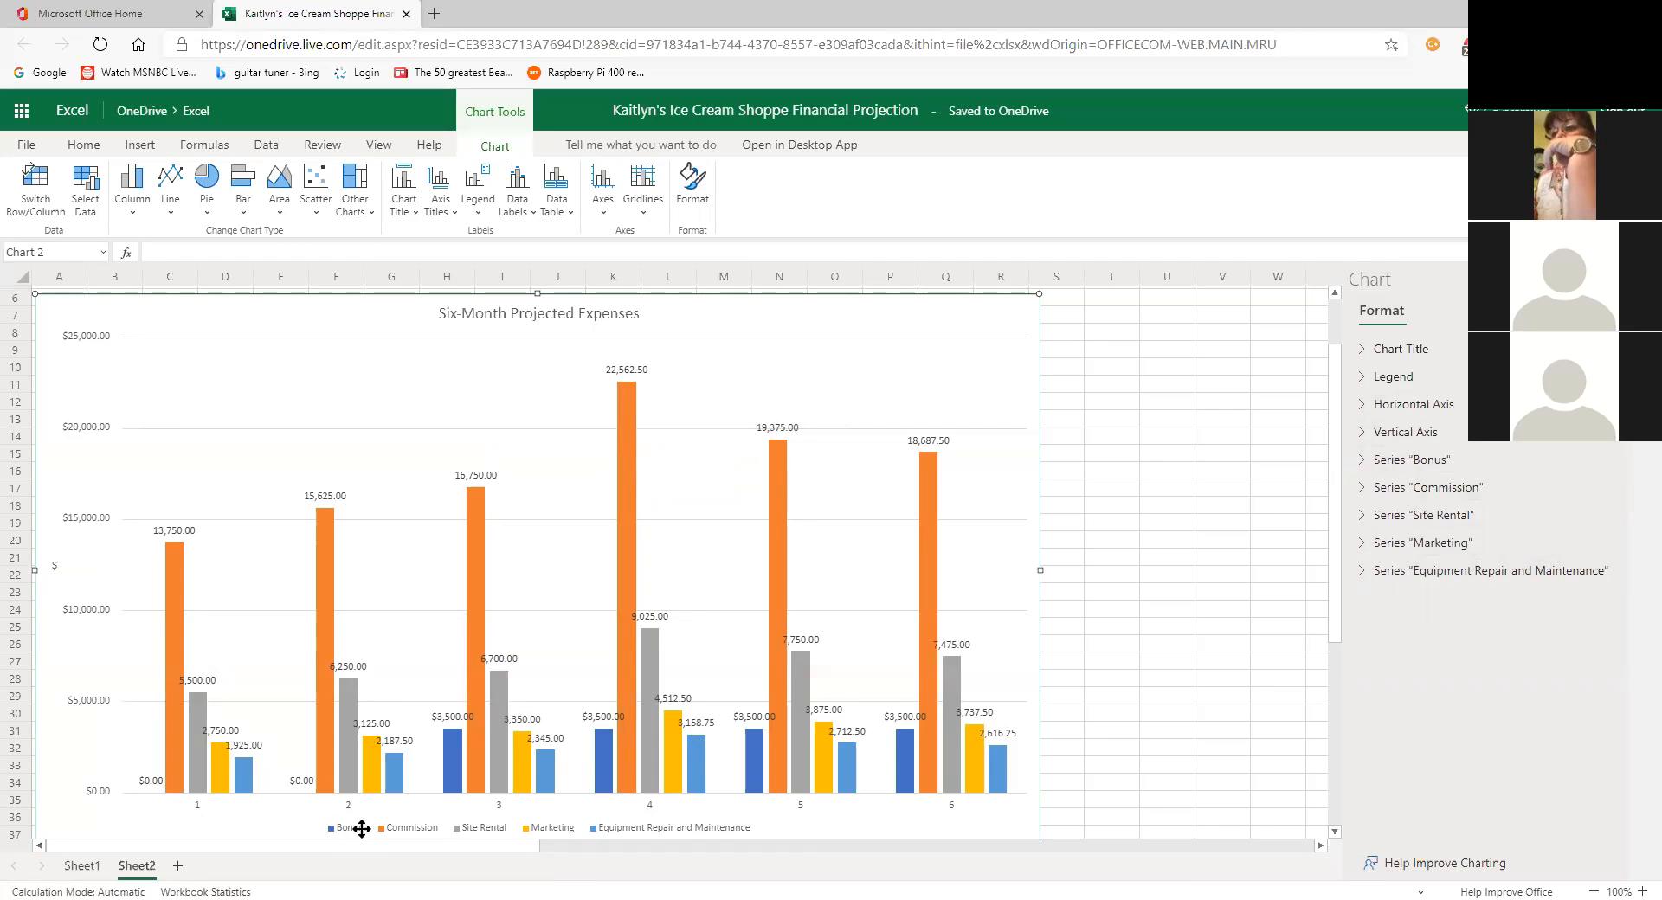
# Step: Fill the Bonus series bars with the green theme colour, after briefly trying blue
pyautogui.click(1370, 461)
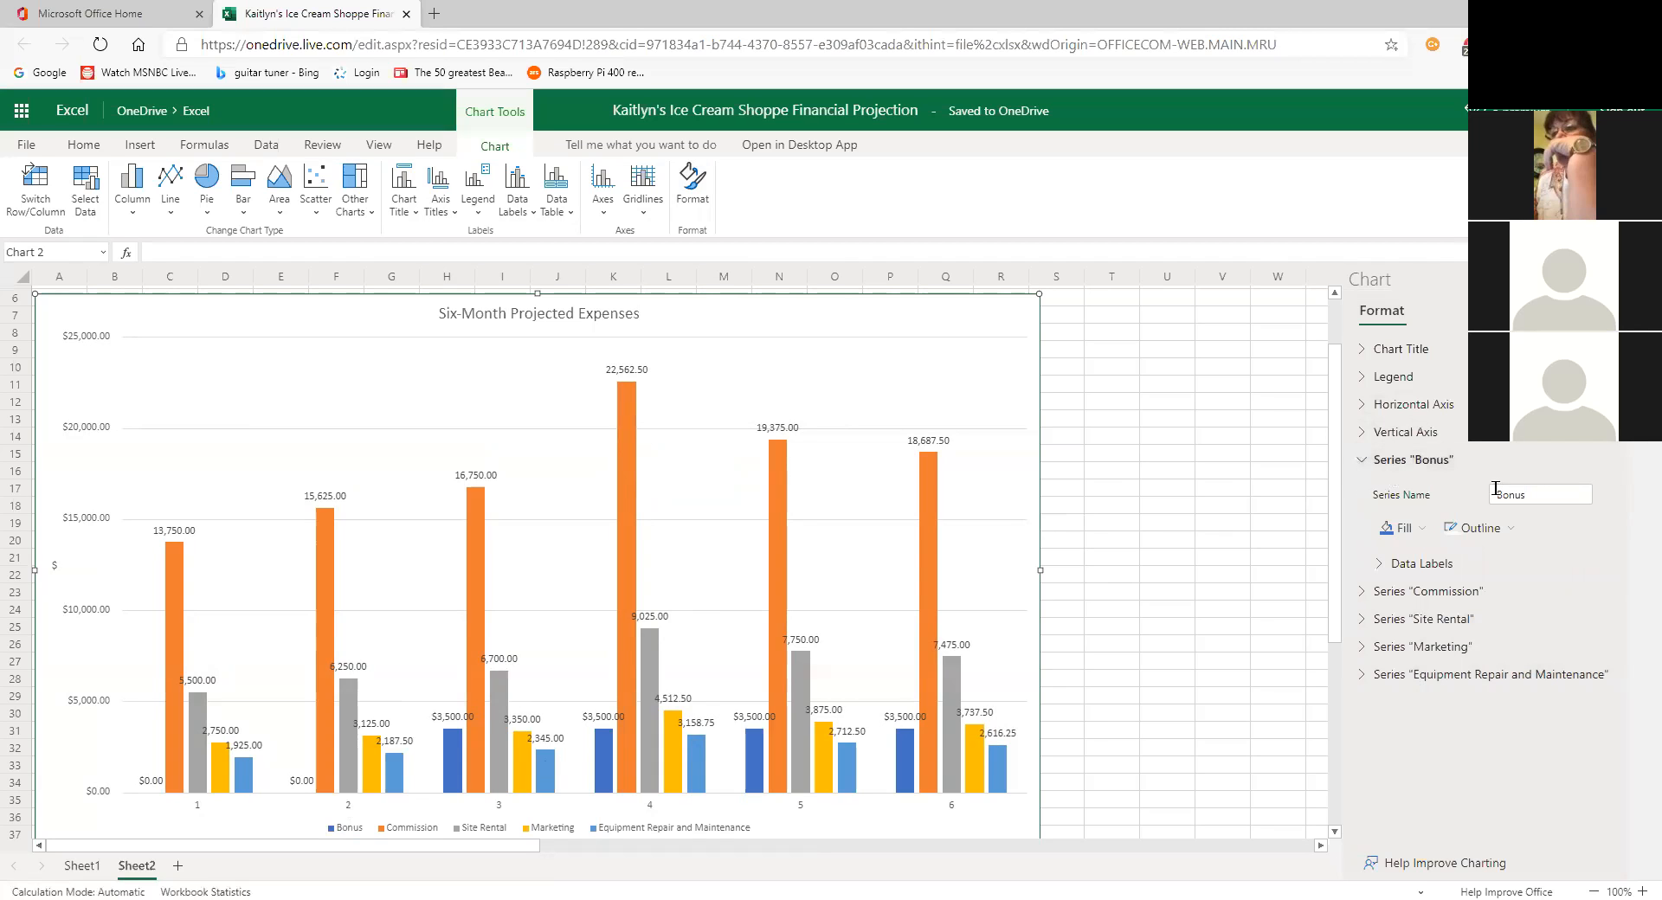
pyautogui.click(1406, 529)
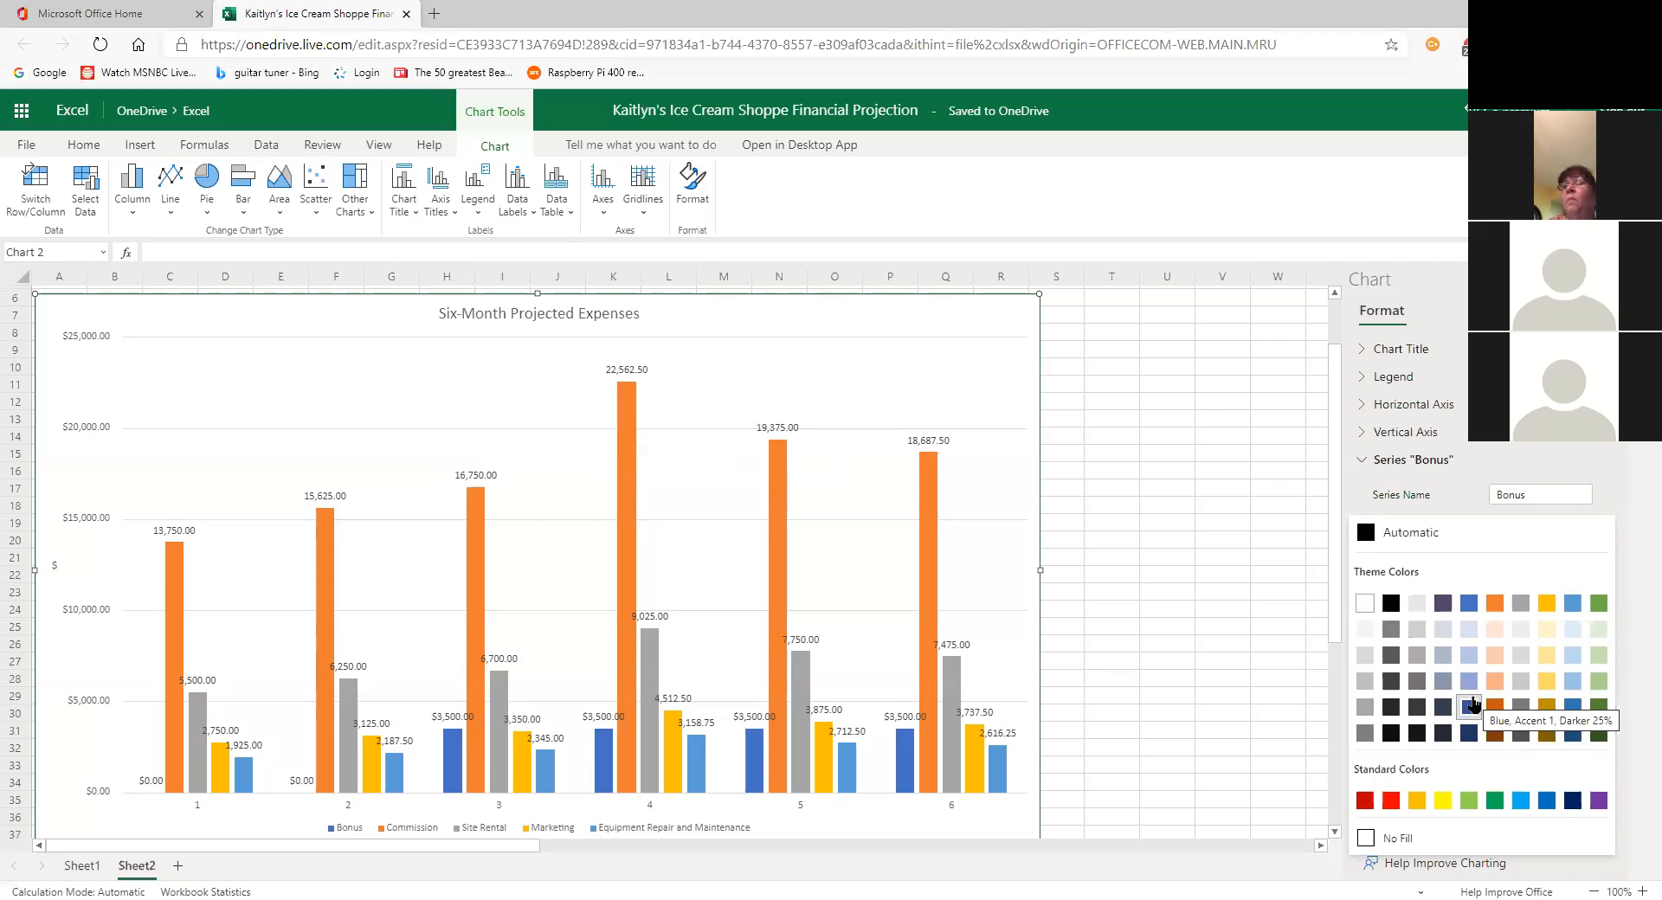
pyautogui.click(1554, 805)
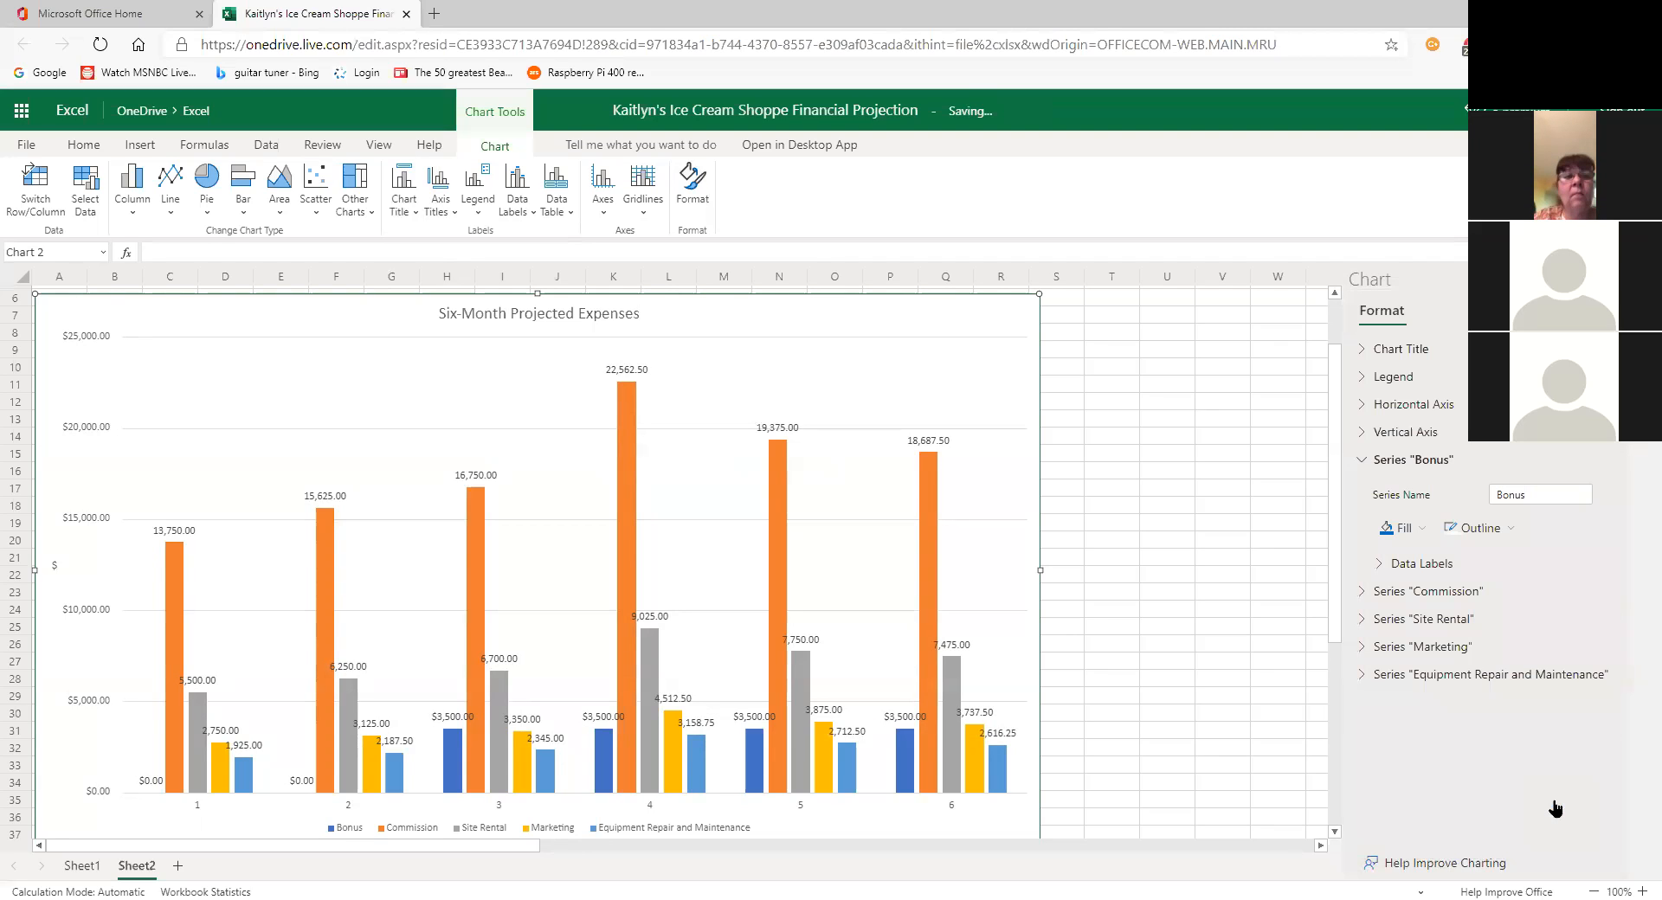
pyautogui.click(1420, 536)
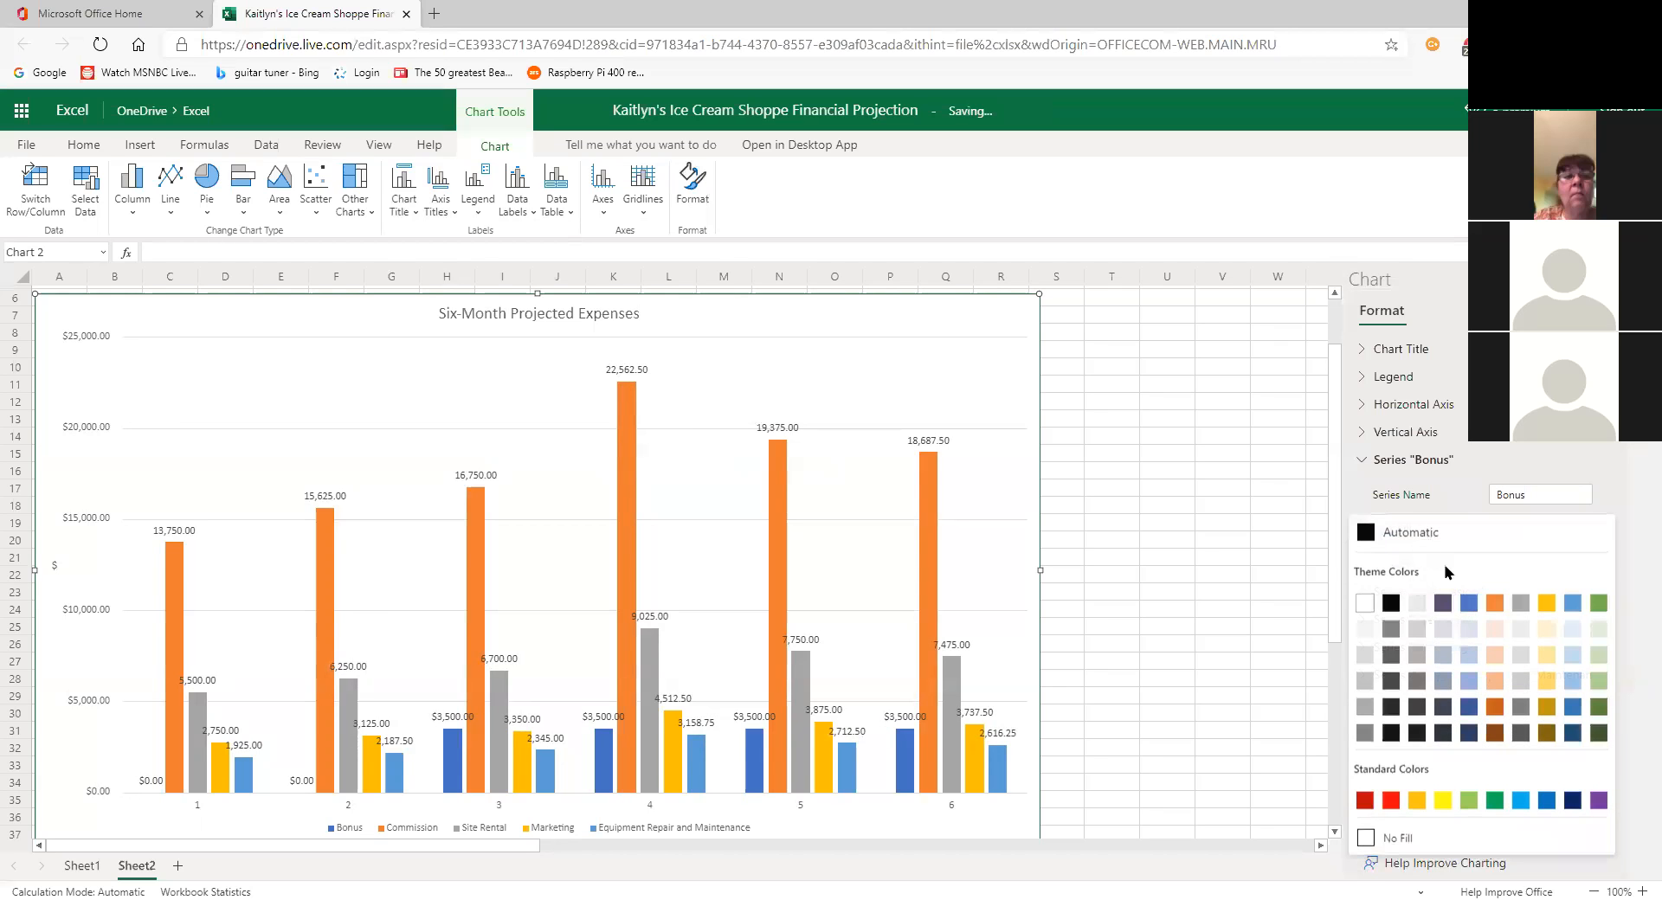
pyautogui.click(1600, 604)
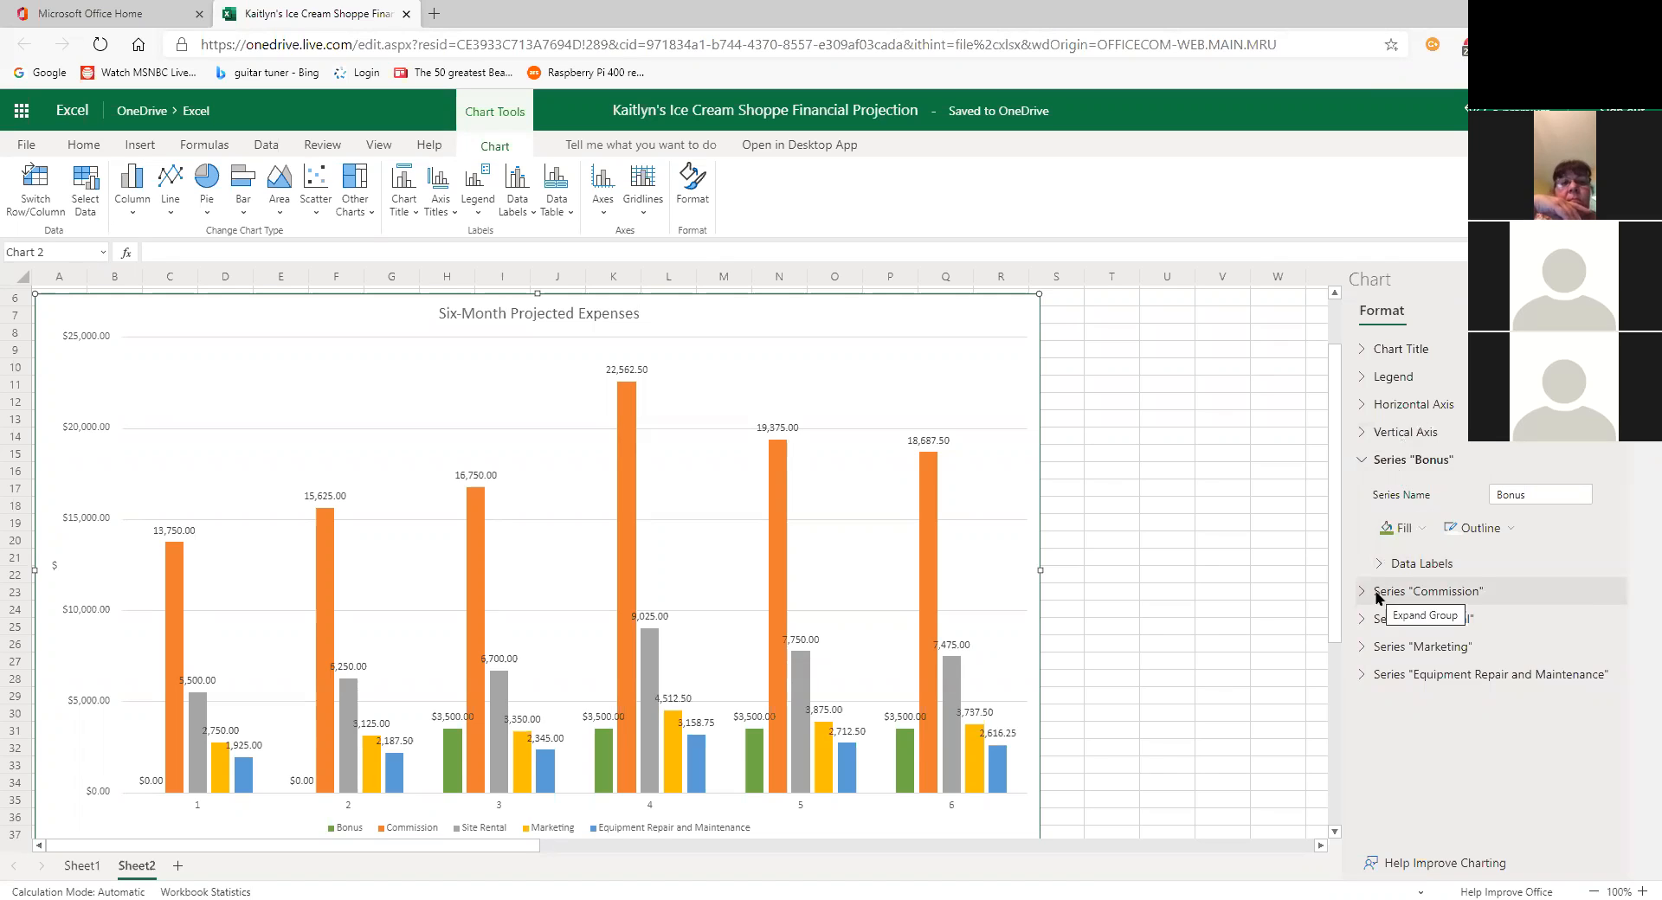
# Step: Fill the Commission series bars with red
pyautogui.click(1364, 464)
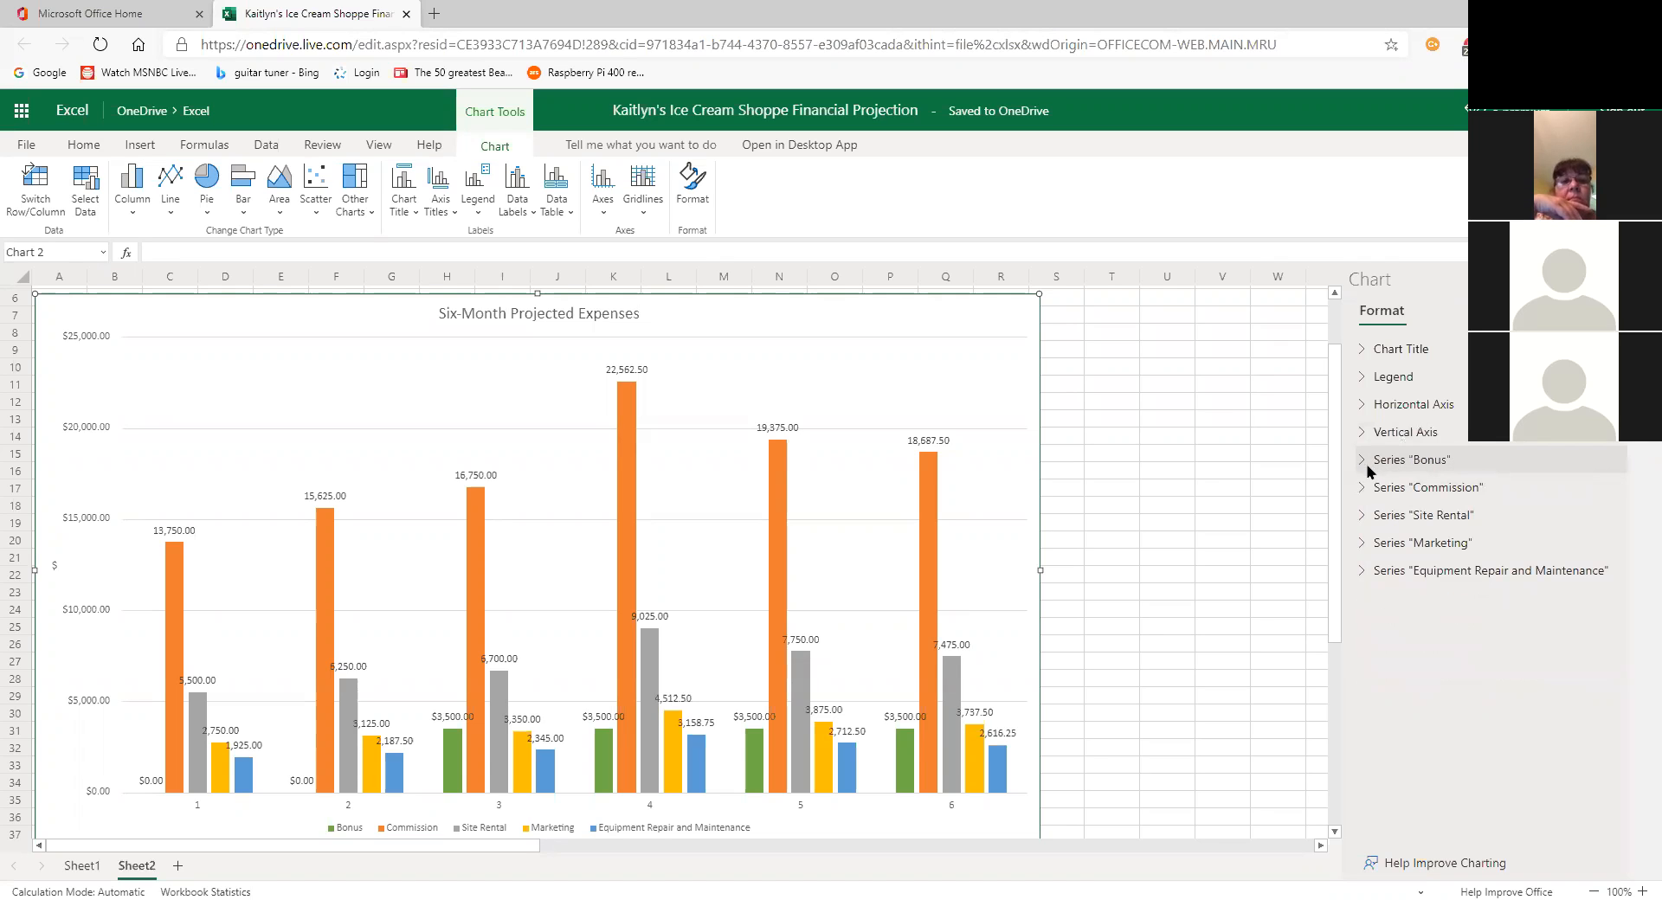
pyautogui.click(1361, 490)
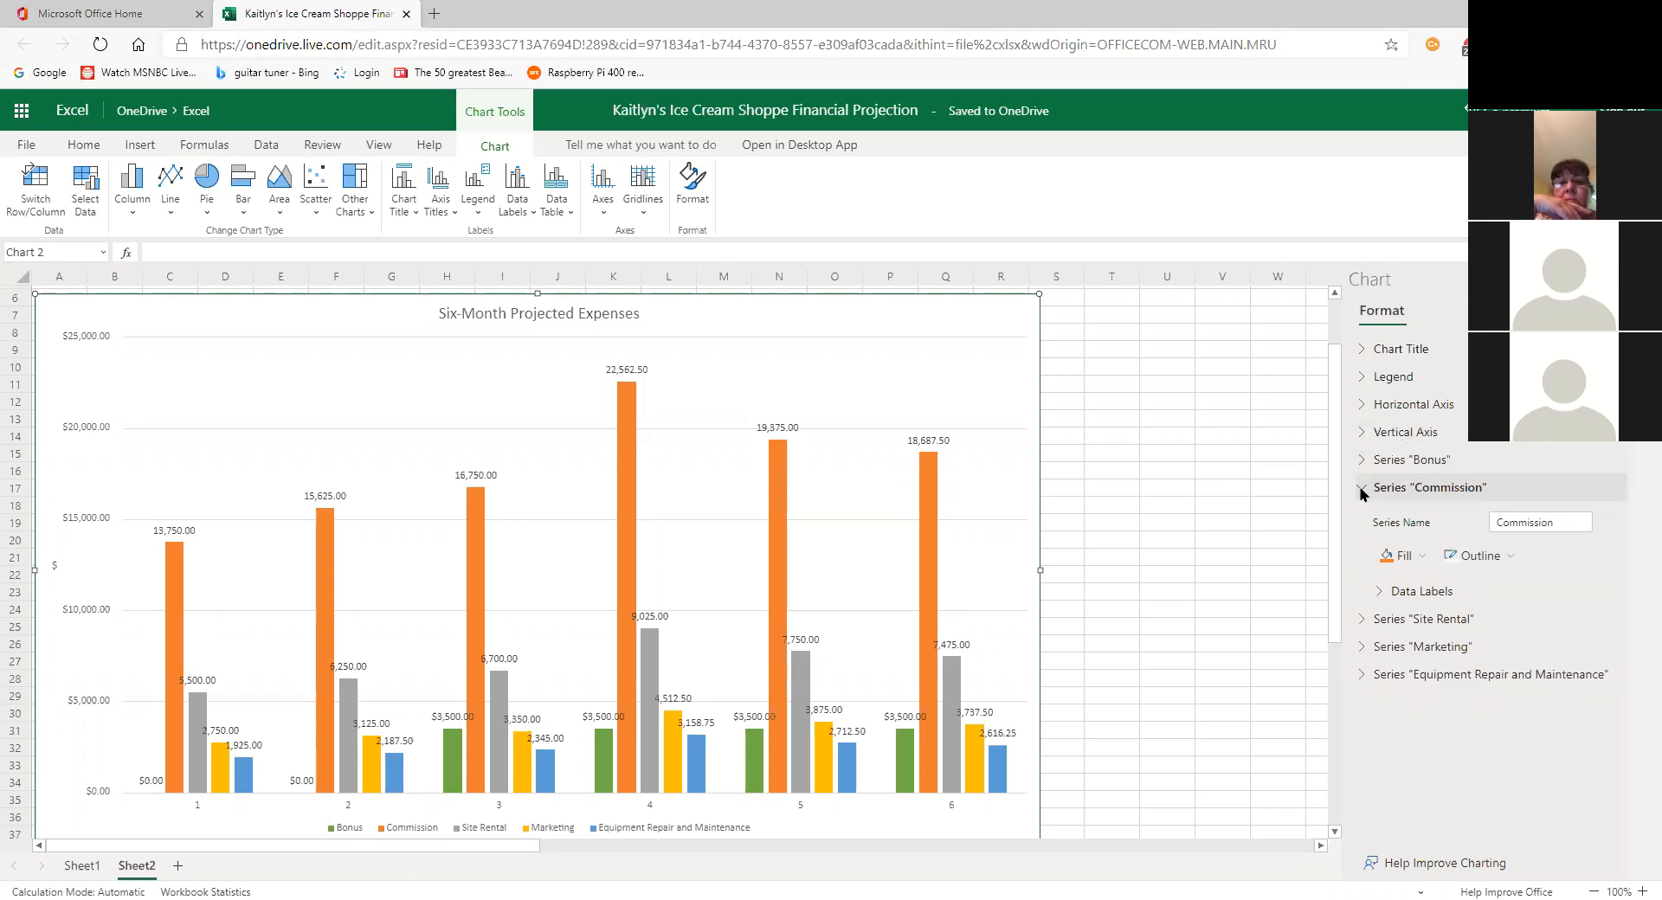
pyautogui.click(1393, 563)
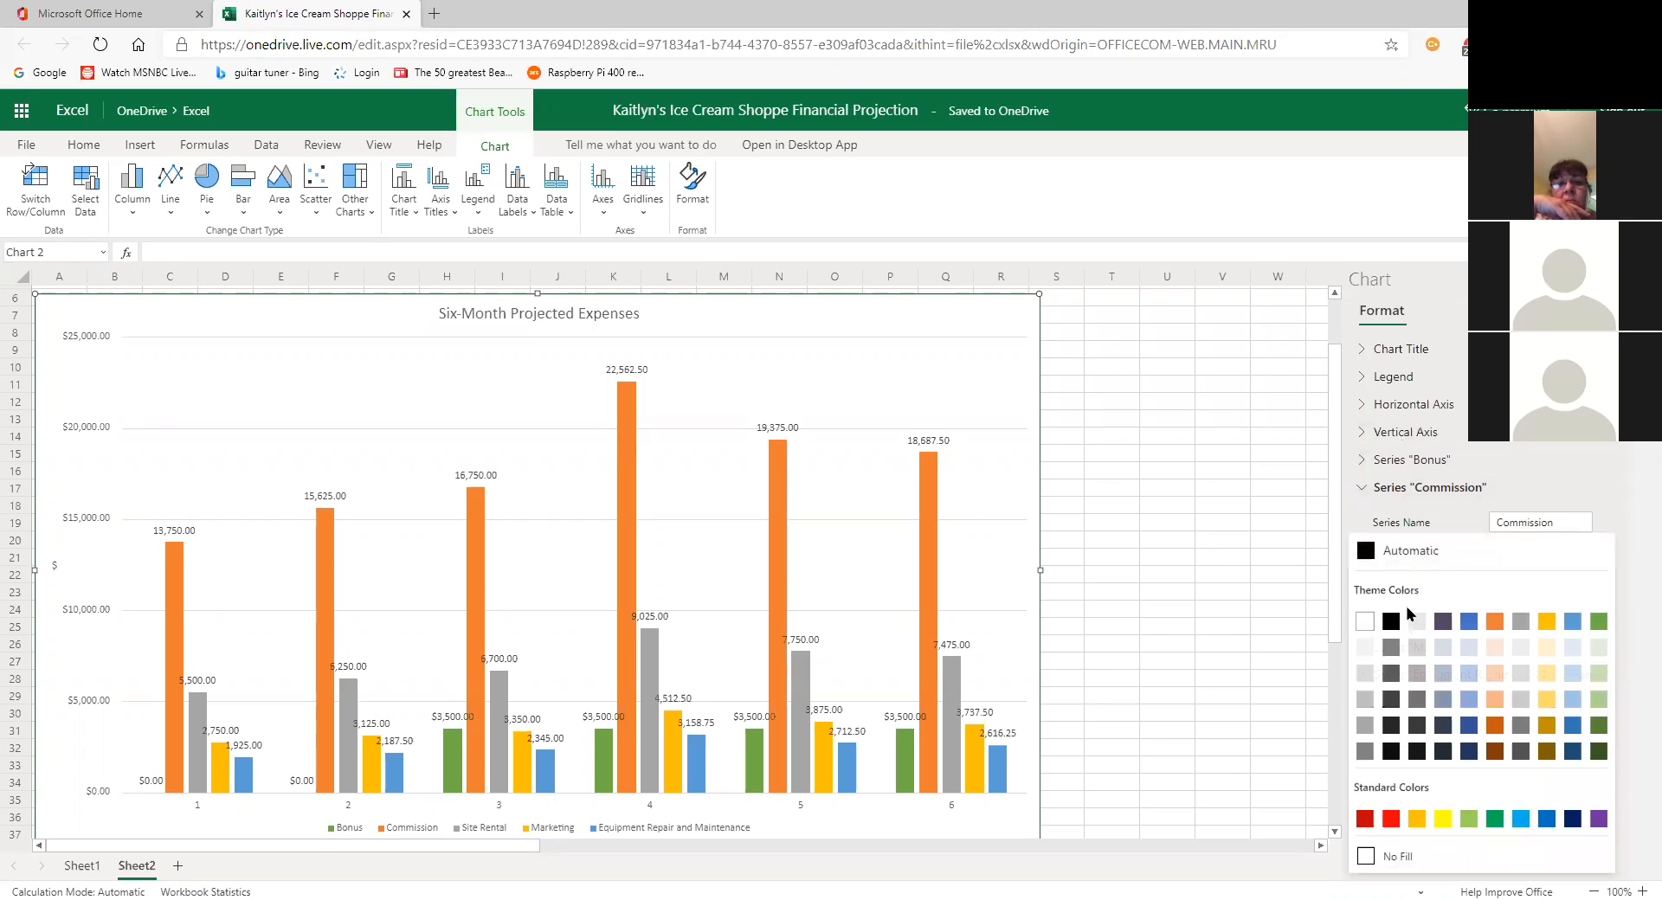
pyautogui.click(1390, 821)
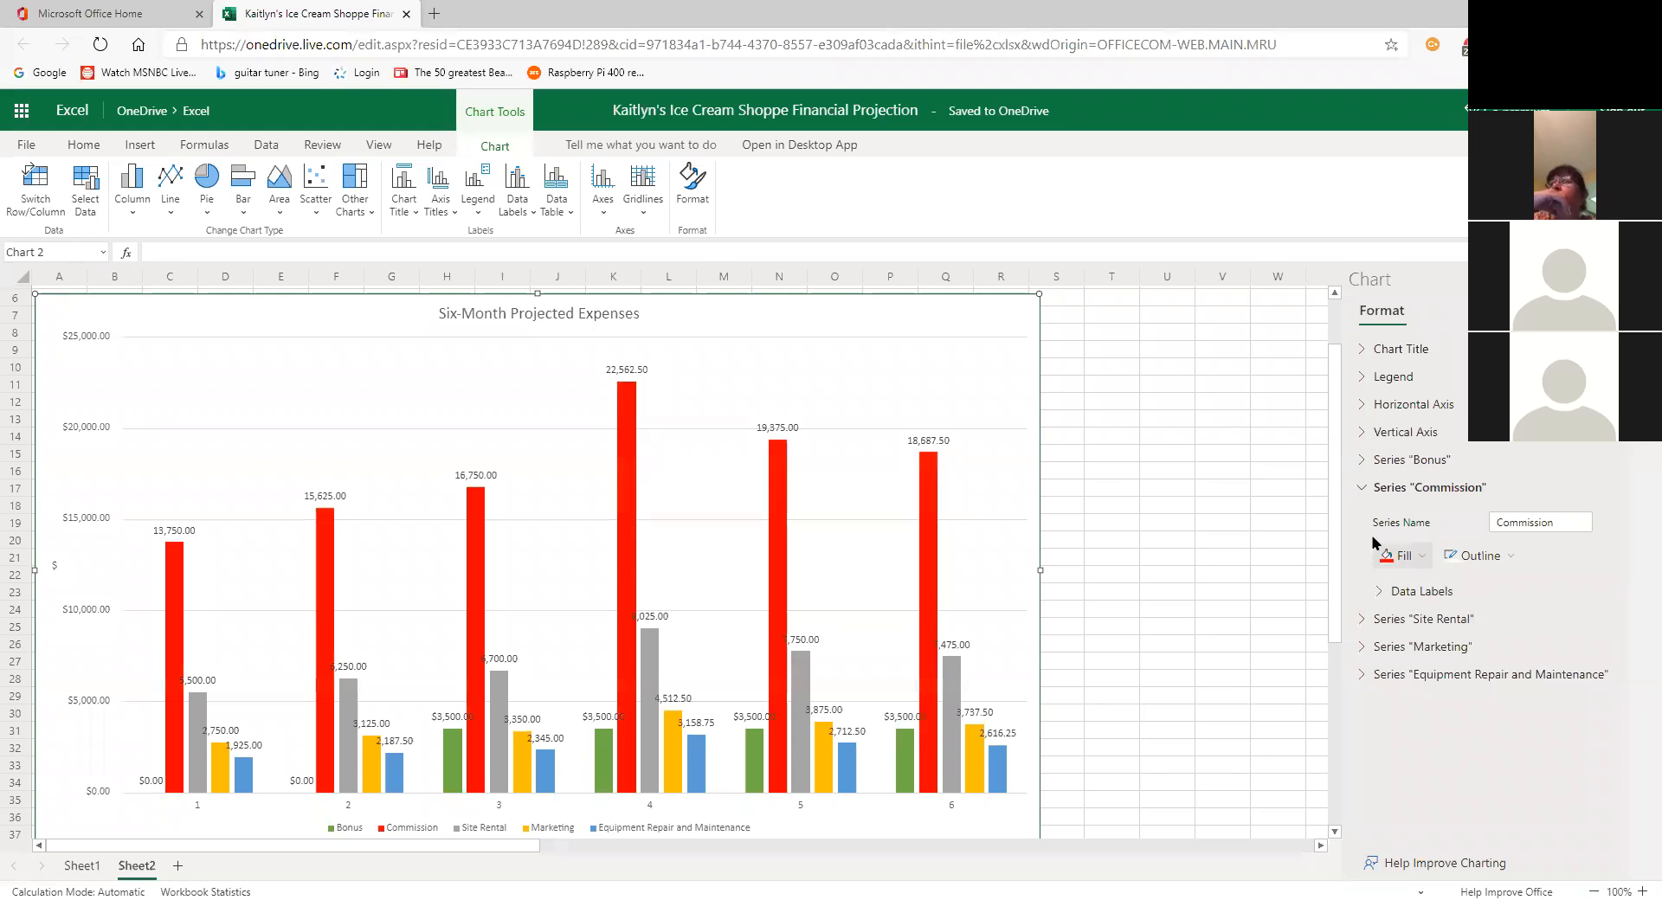
# Step: Fill the Site Rental series bars with black
pyautogui.click(1361, 491)
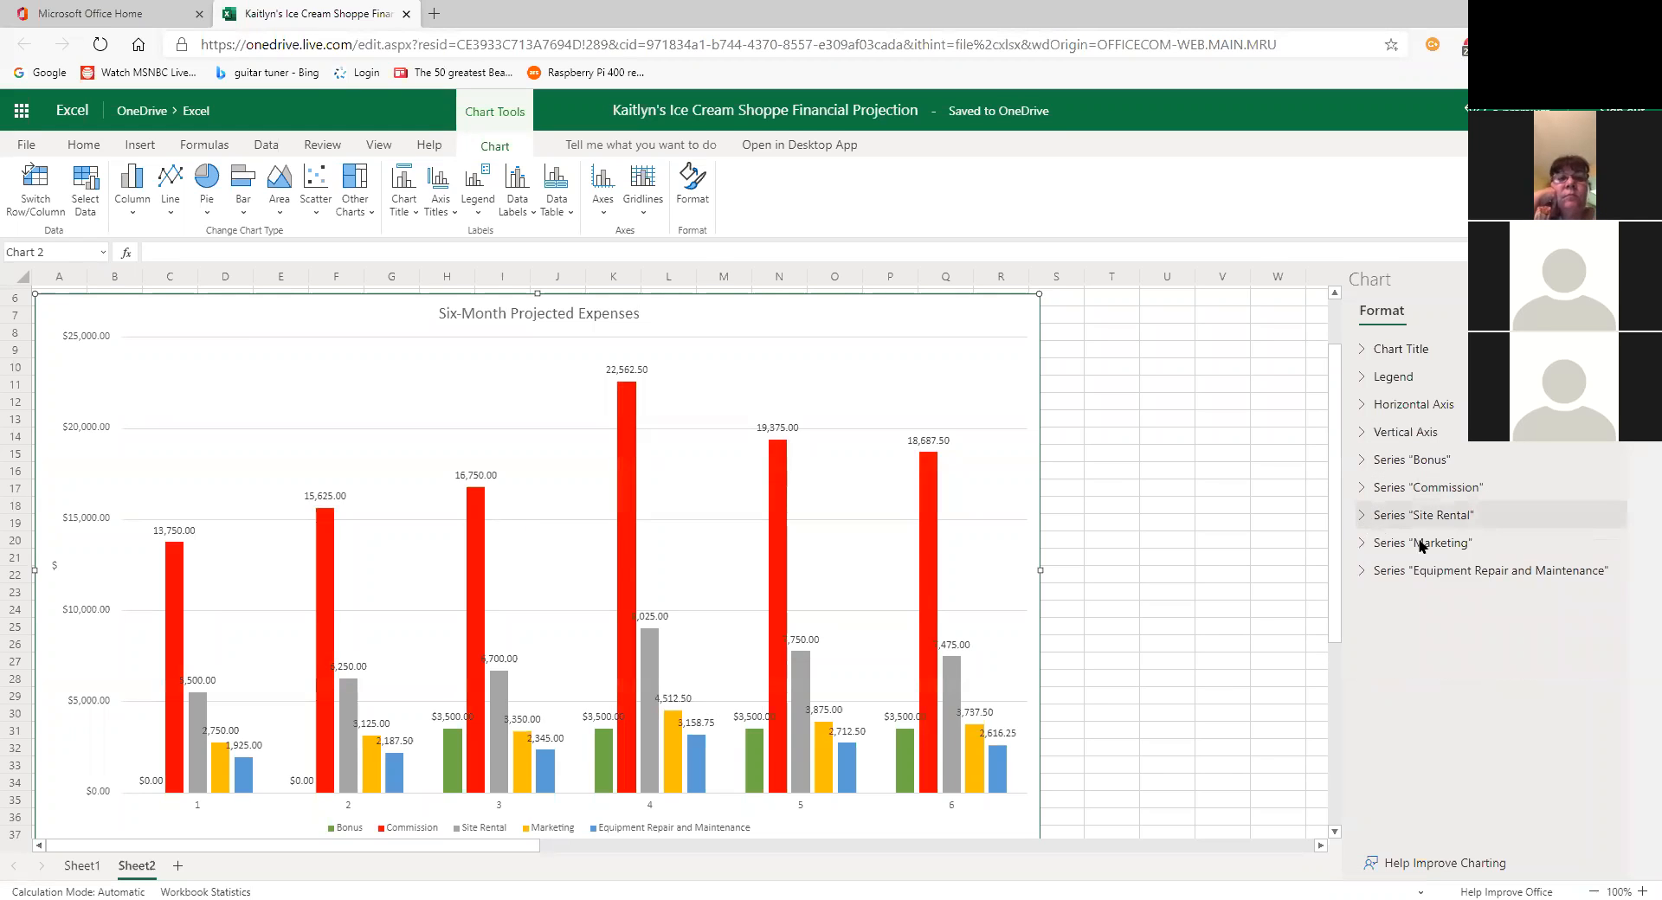
pyautogui.click(1360, 518)
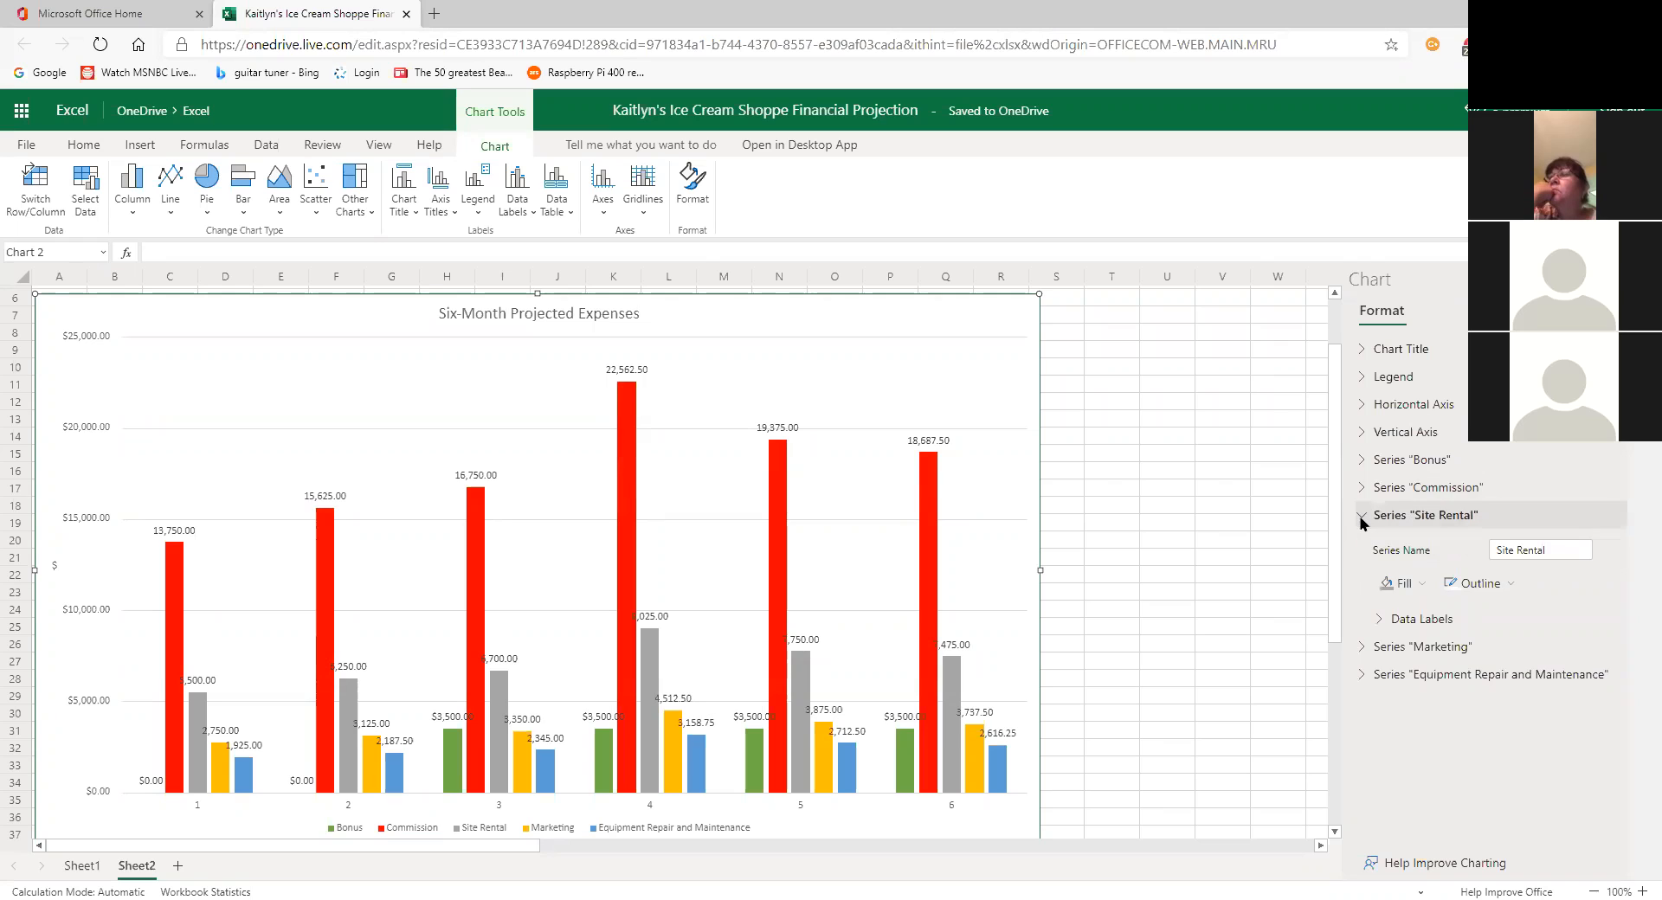
pyautogui.click(1402, 585)
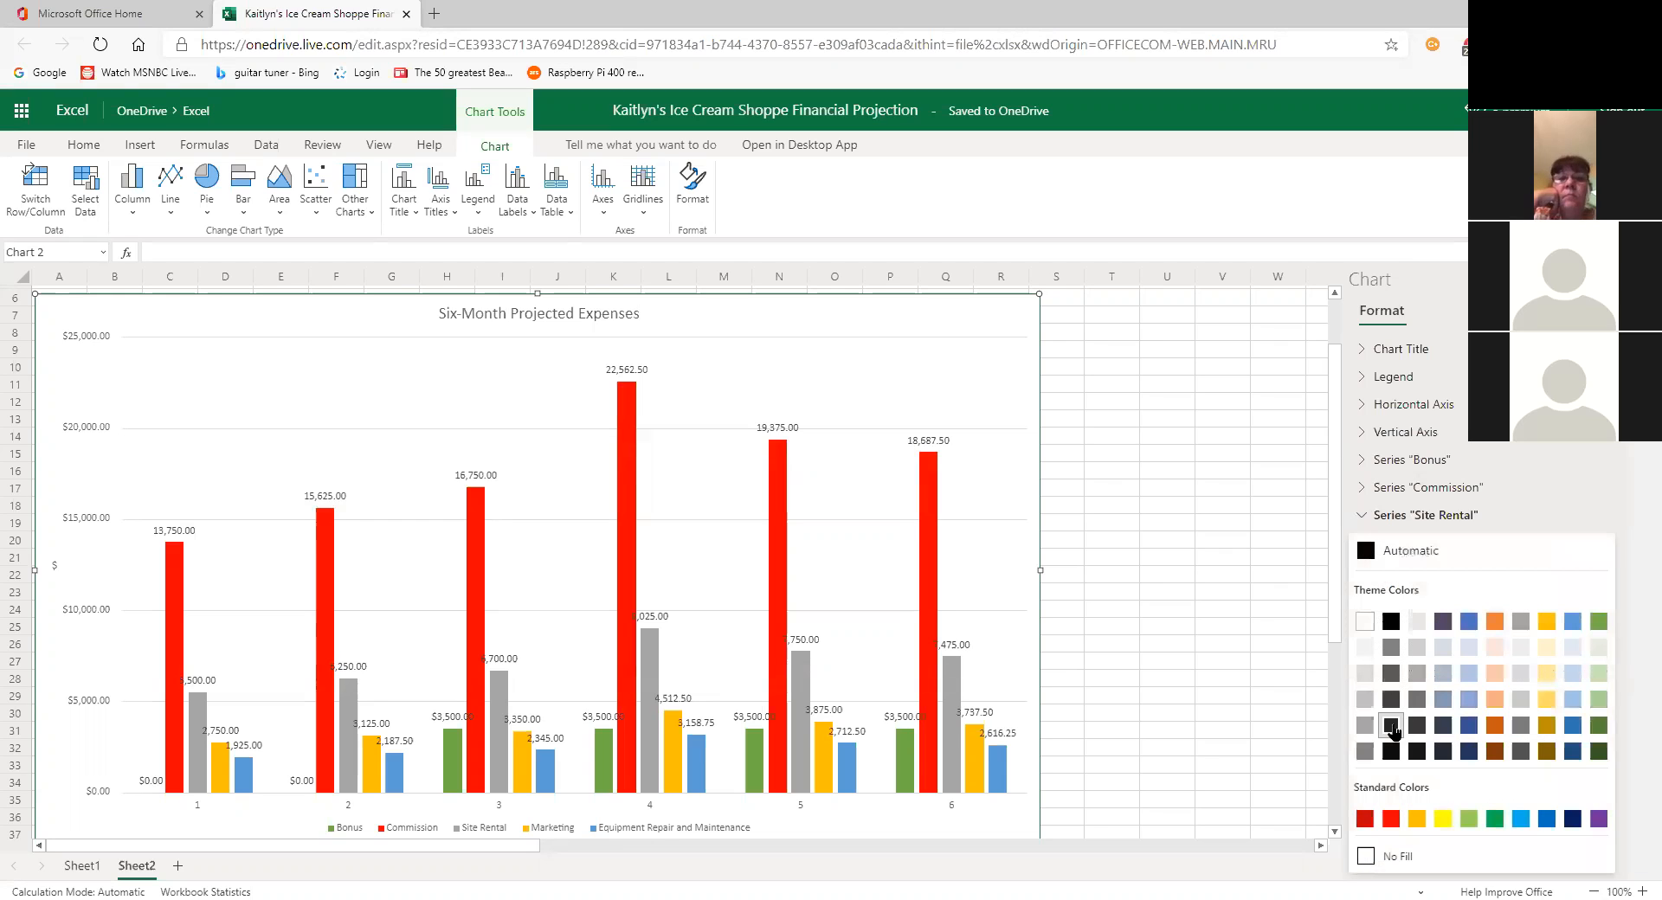
pyautogui.click(1391, 749)
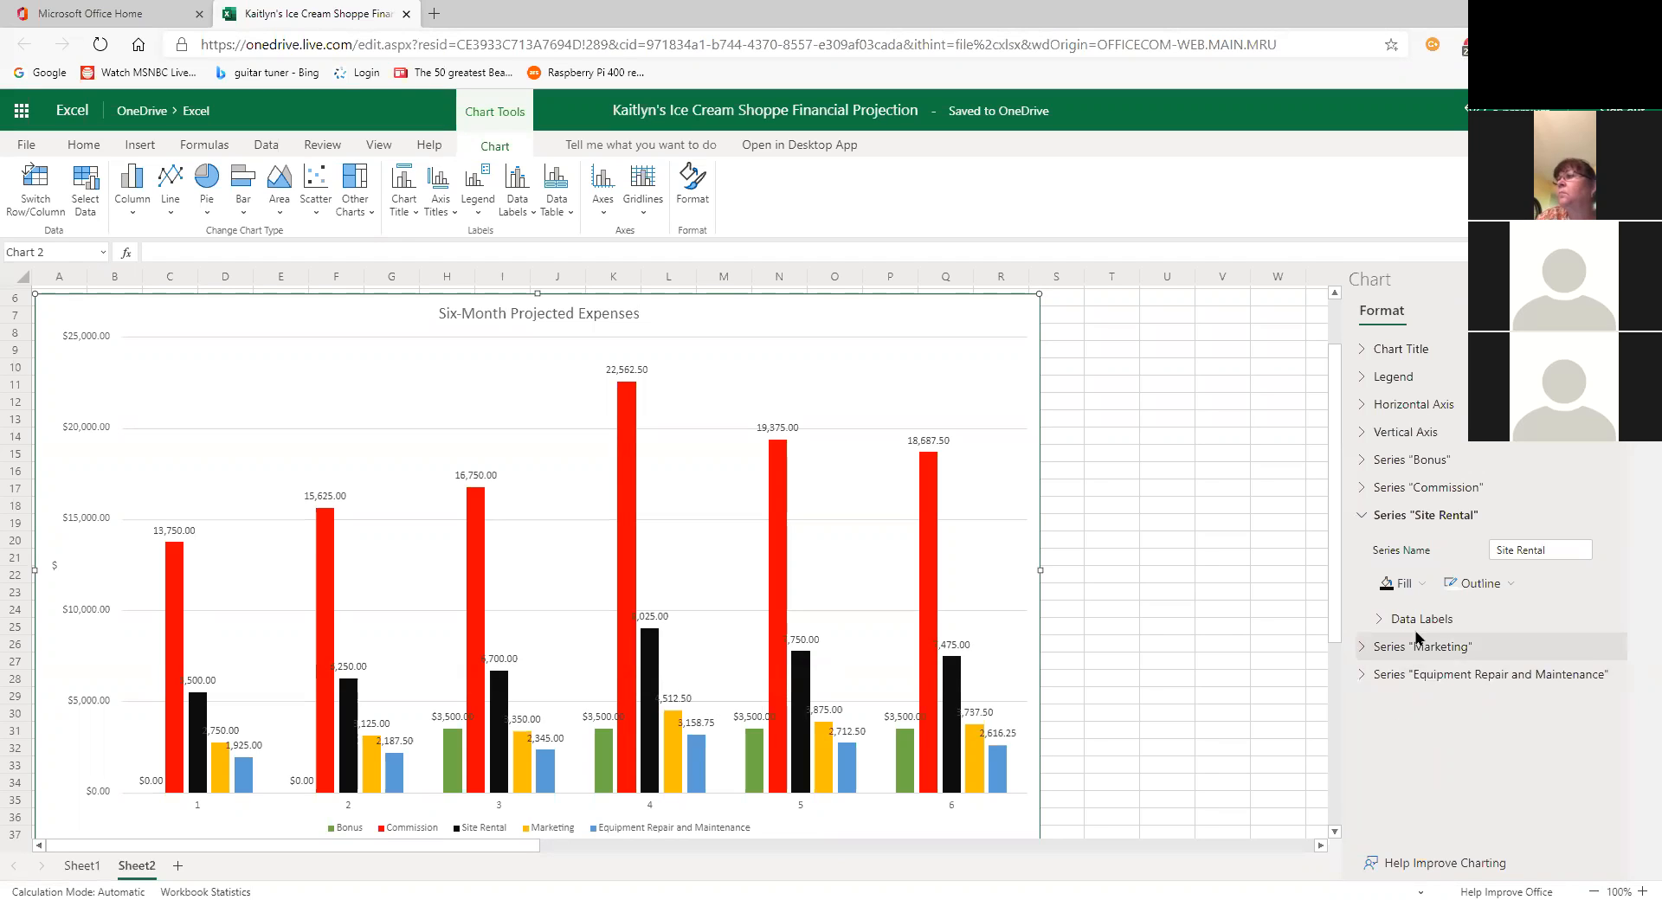
pyautogui.click(1374, 518)
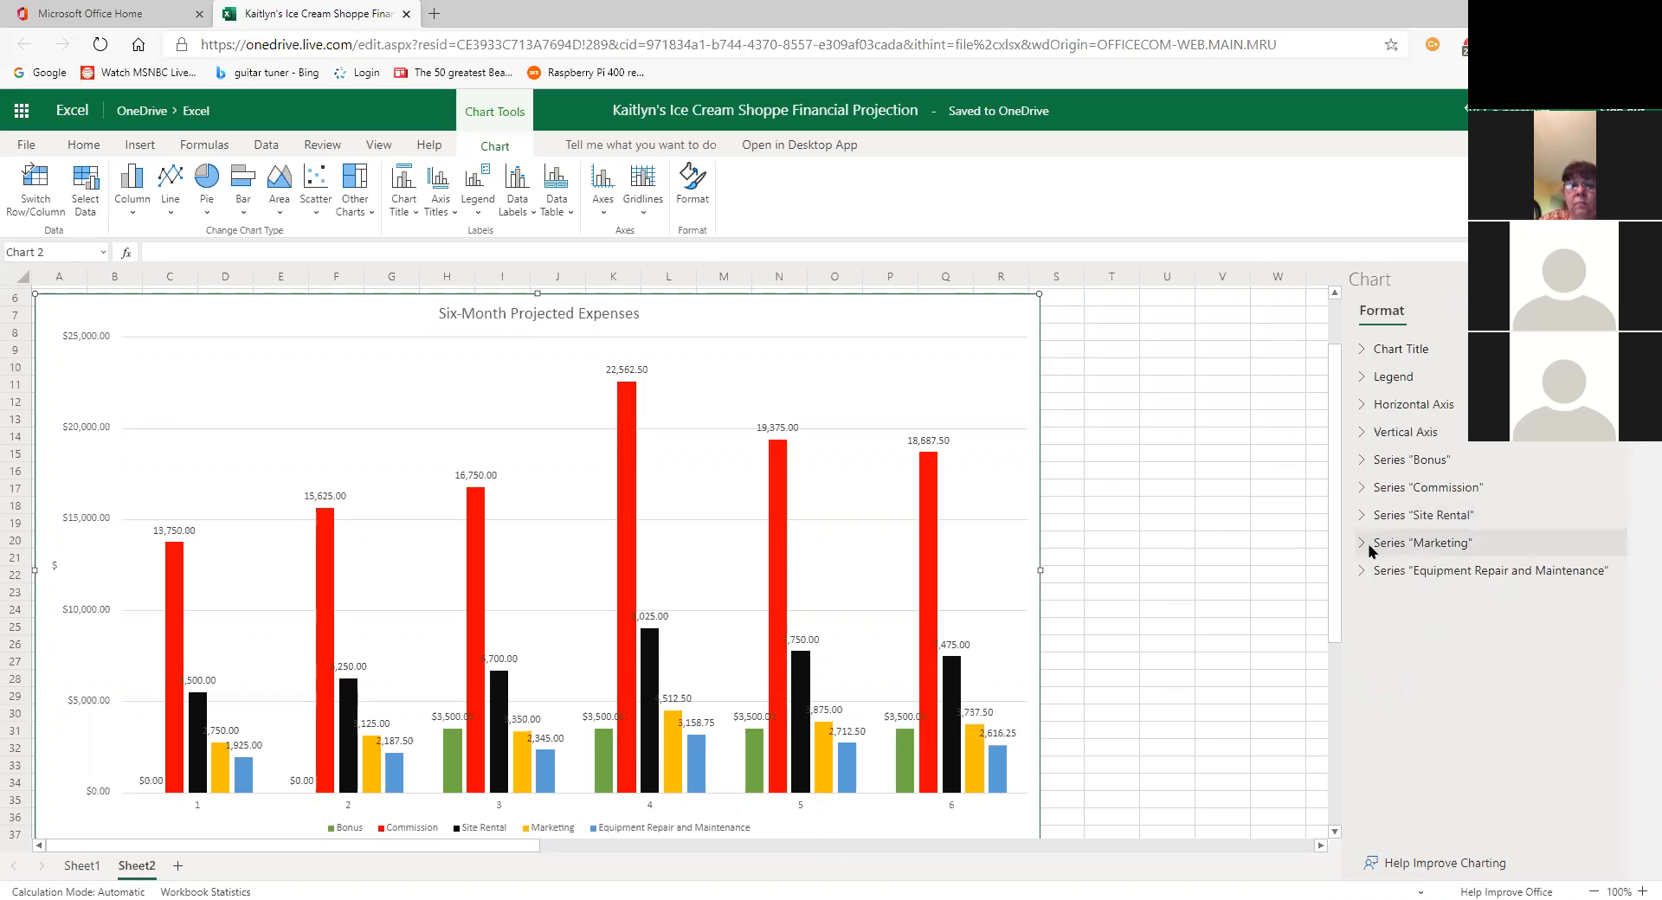
# Step: Fill the Marketing series bars with the standard Yellow colour
pyautogui.click(1361, 547)
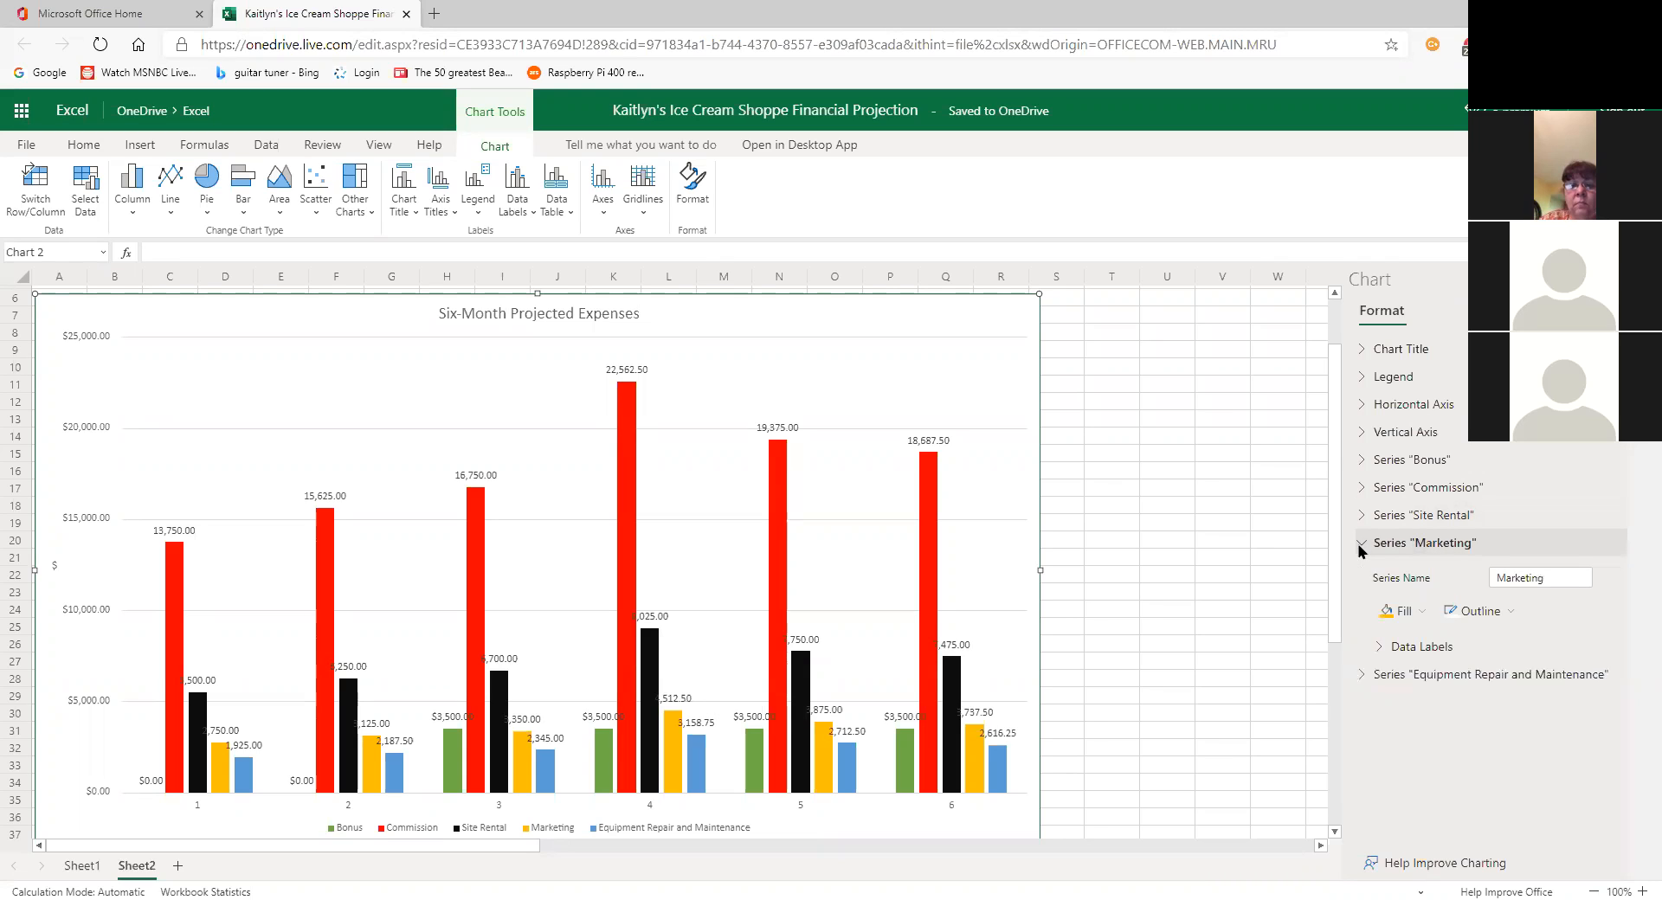
pyautogui.click(1413, 612)
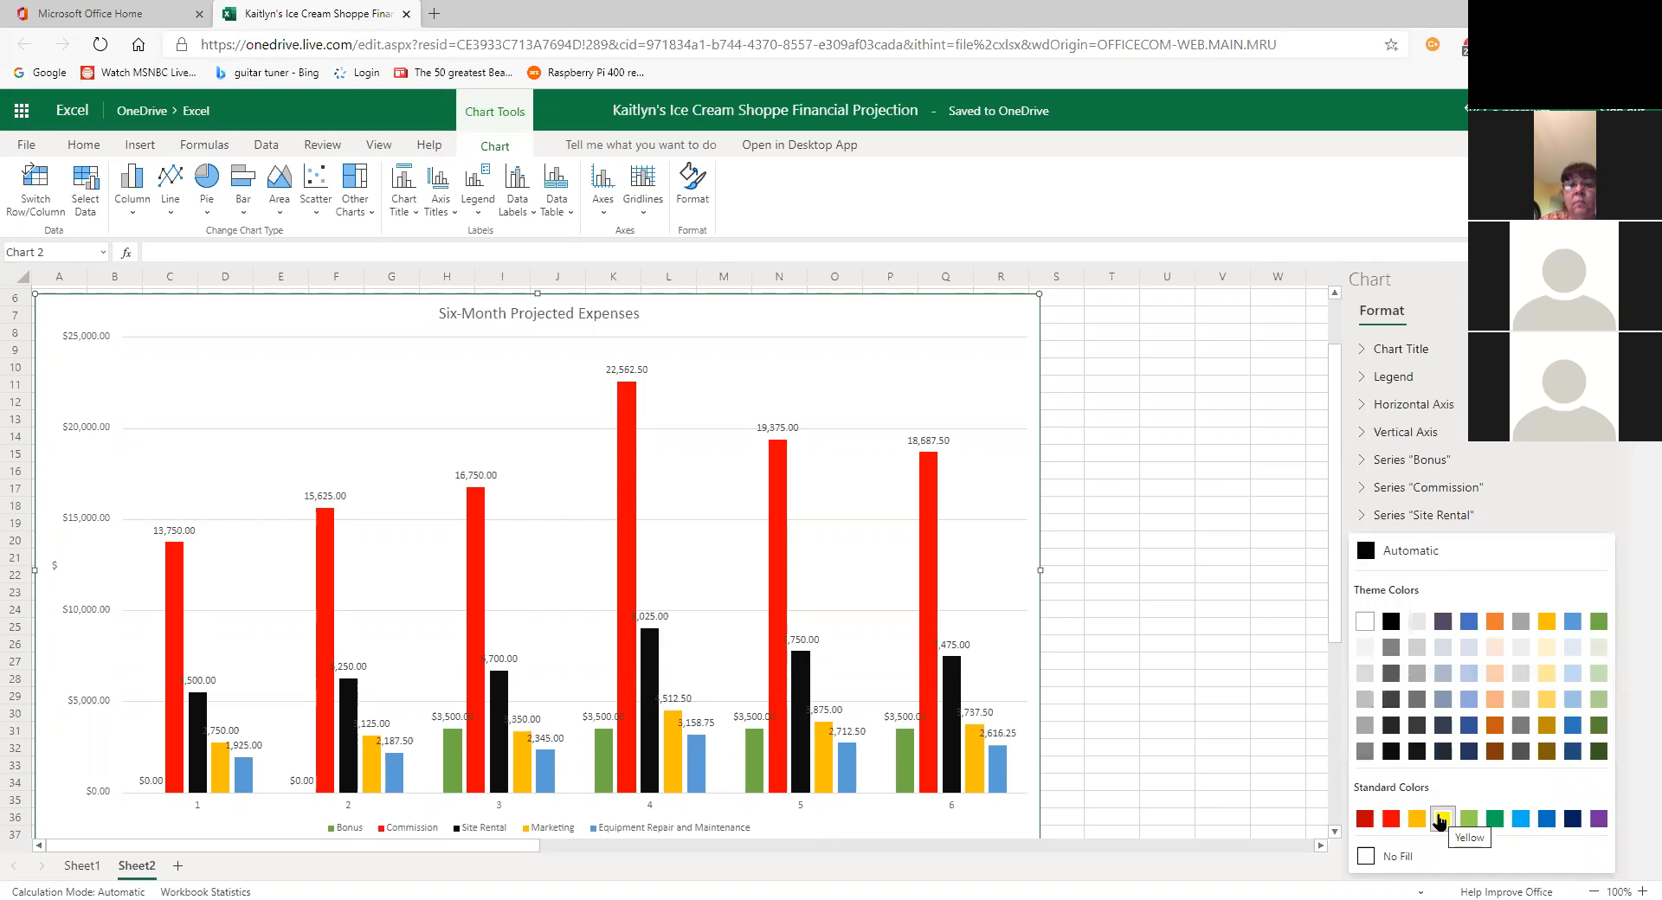
pyautogui.click(1442, 820)
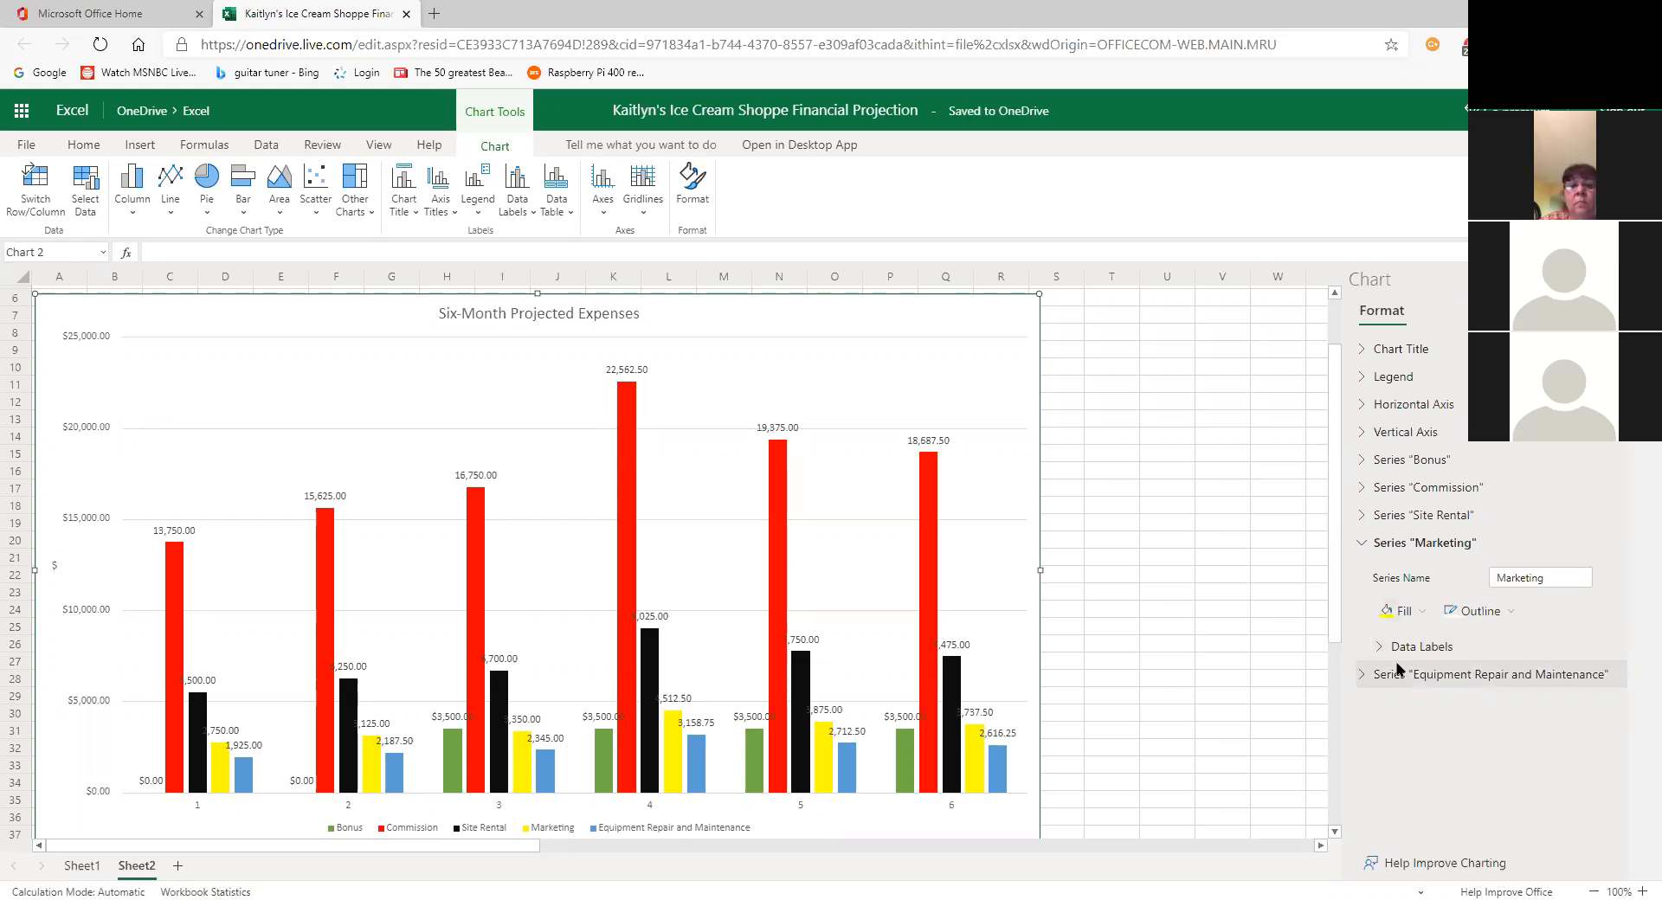
pyautogui.click(1365, 460)
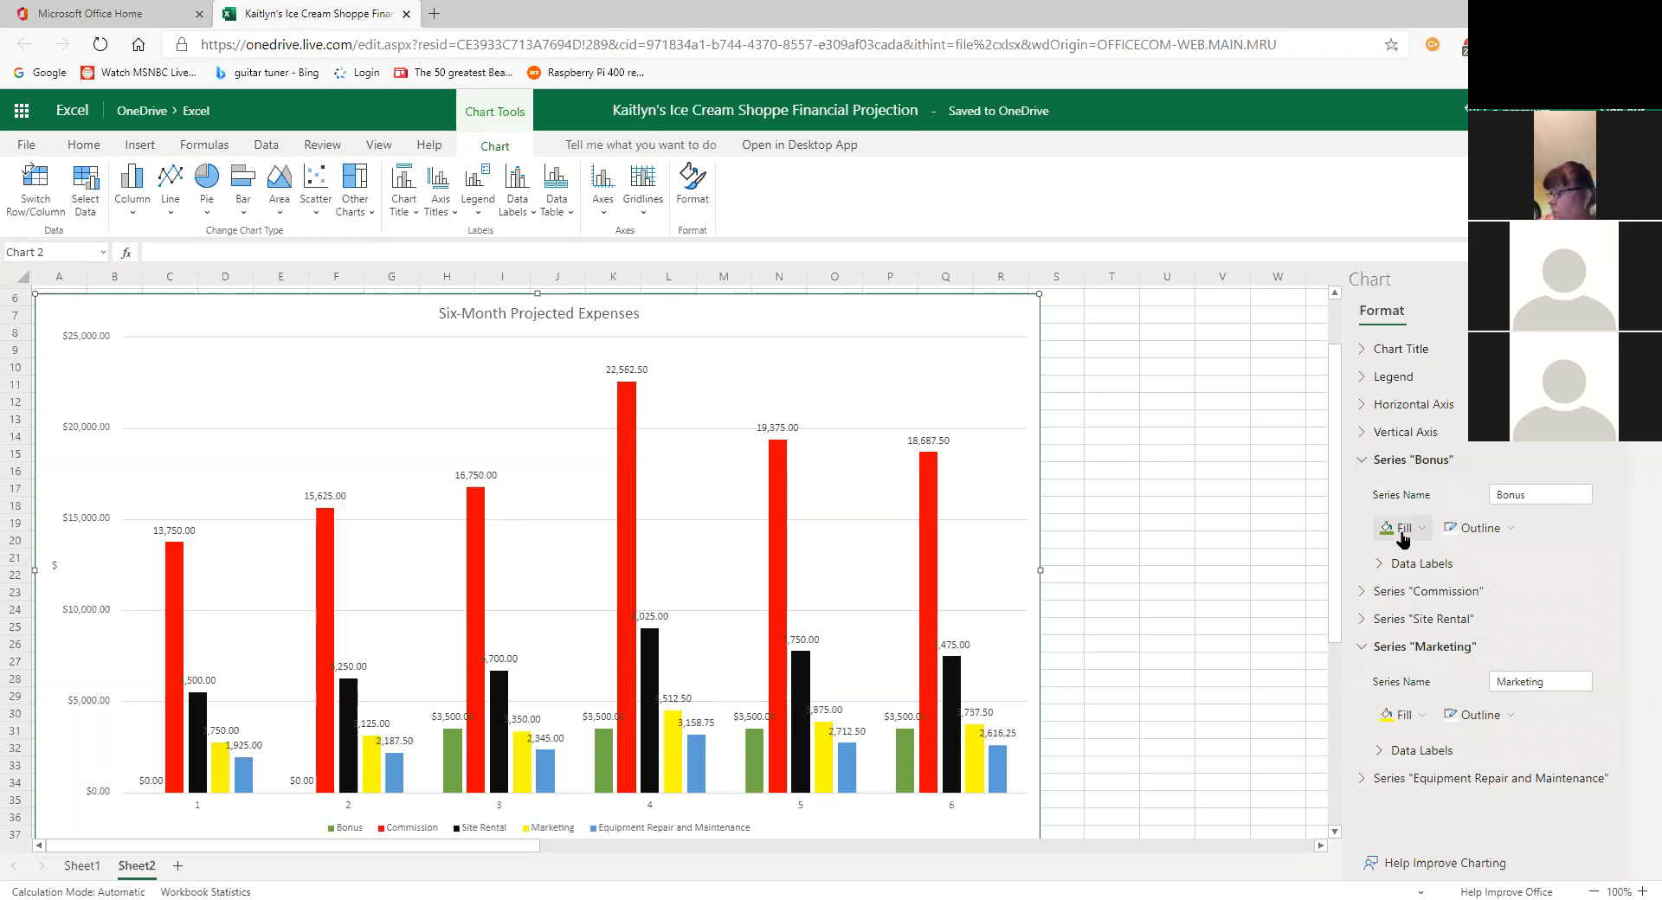
pyautogui.click(1365, 463)
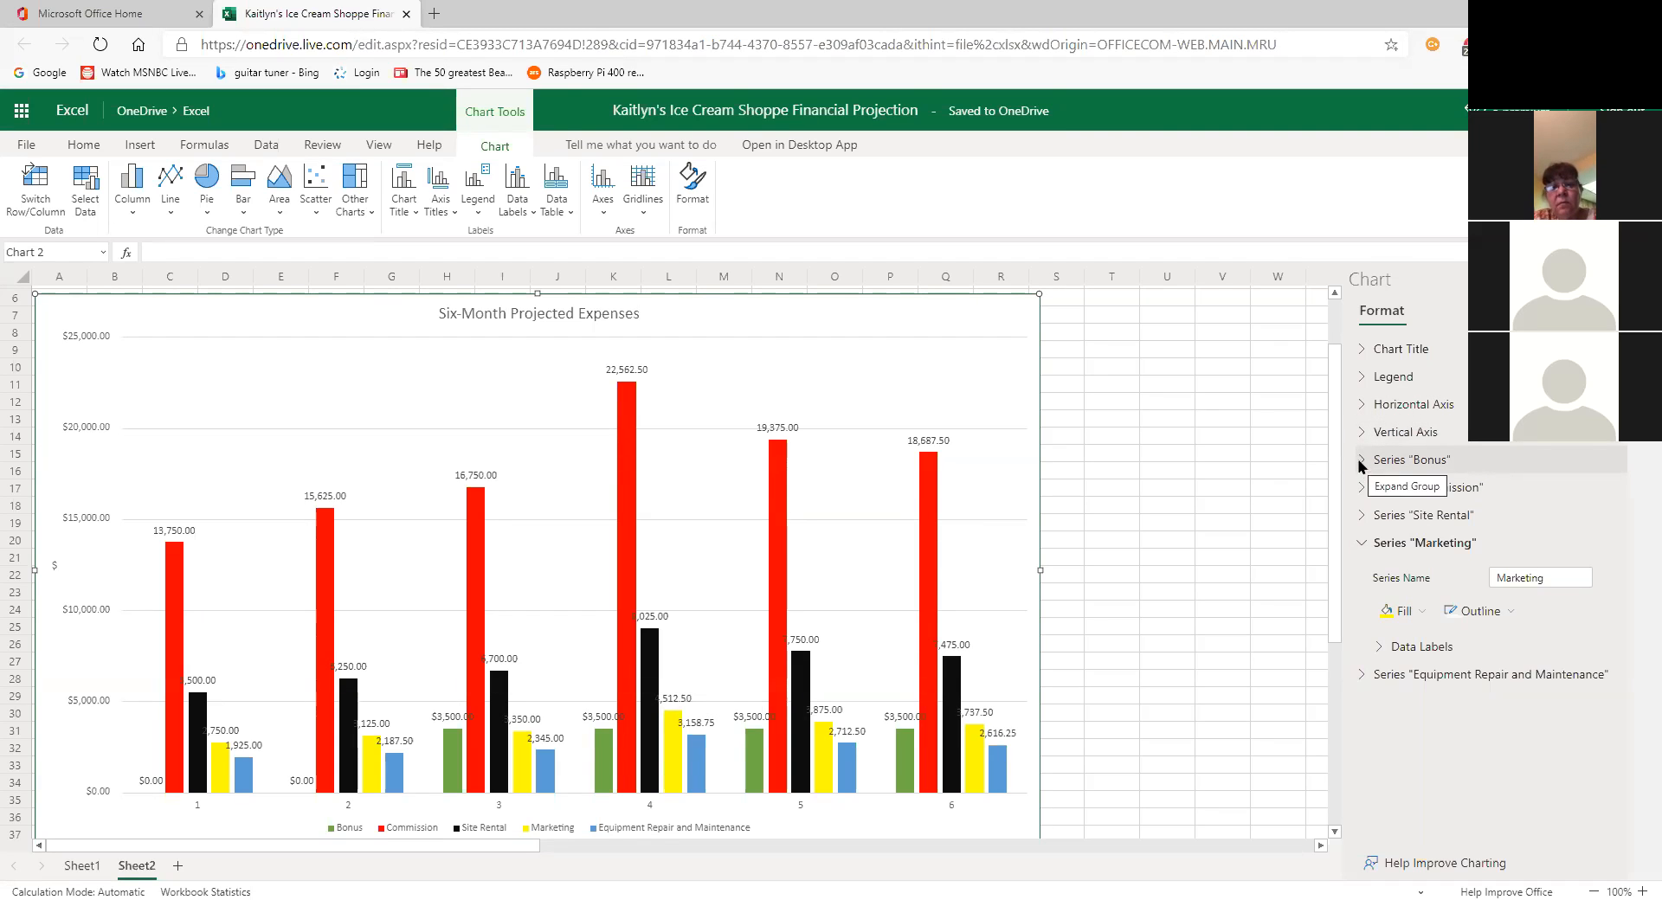
pyautogui.click(1360, 460)
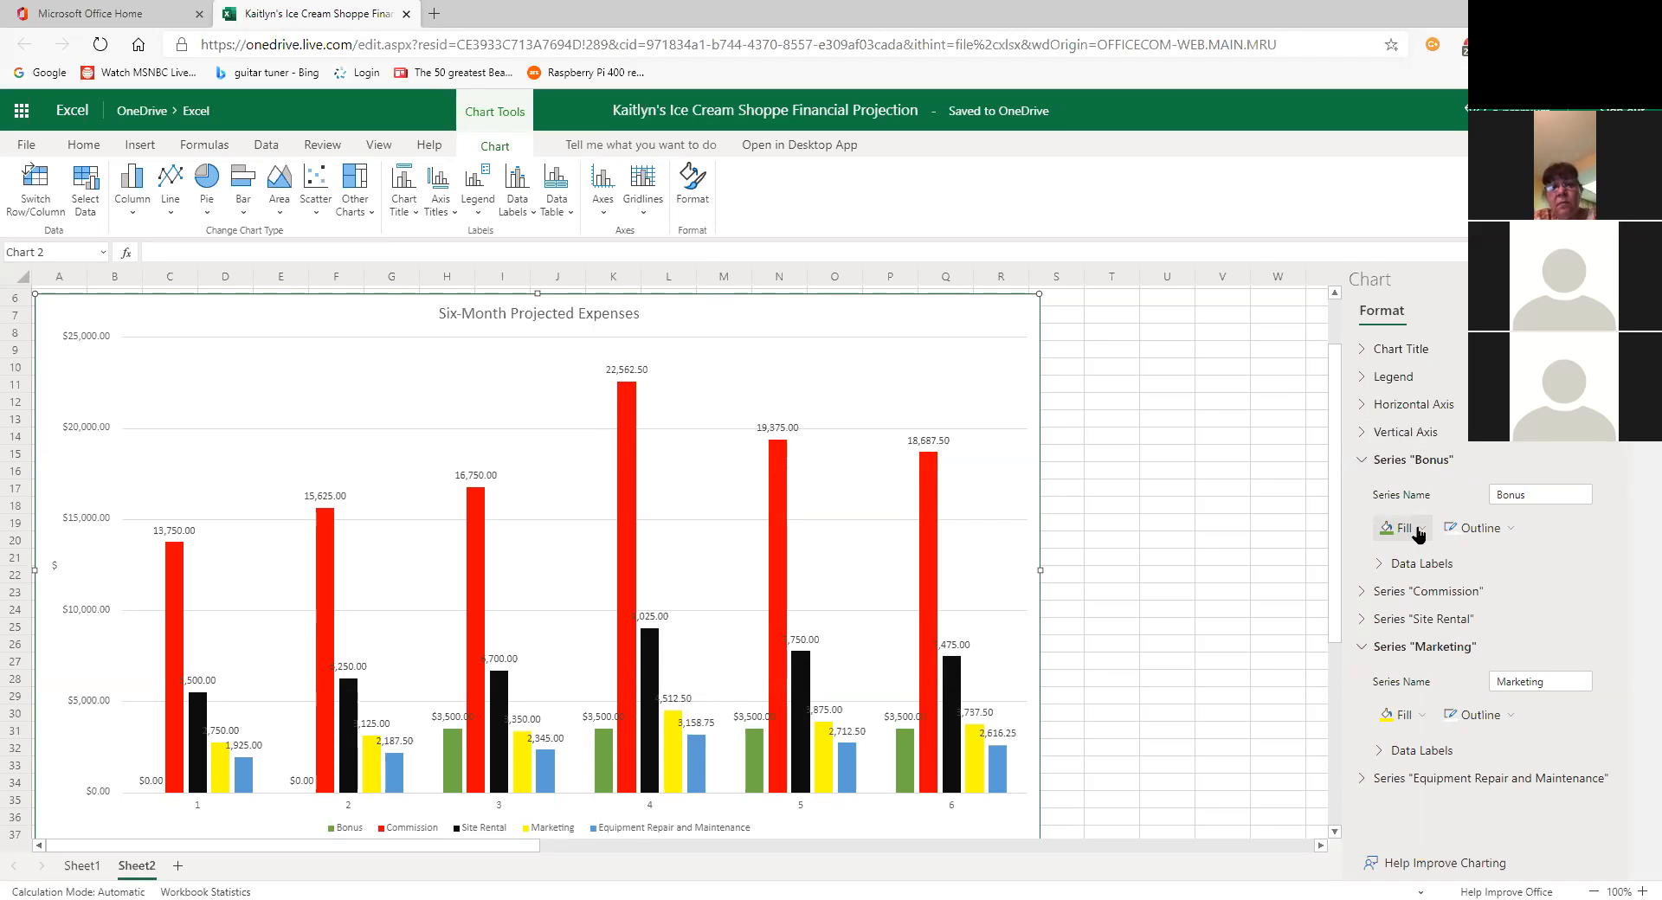
pyautogui.click(1365, 467)
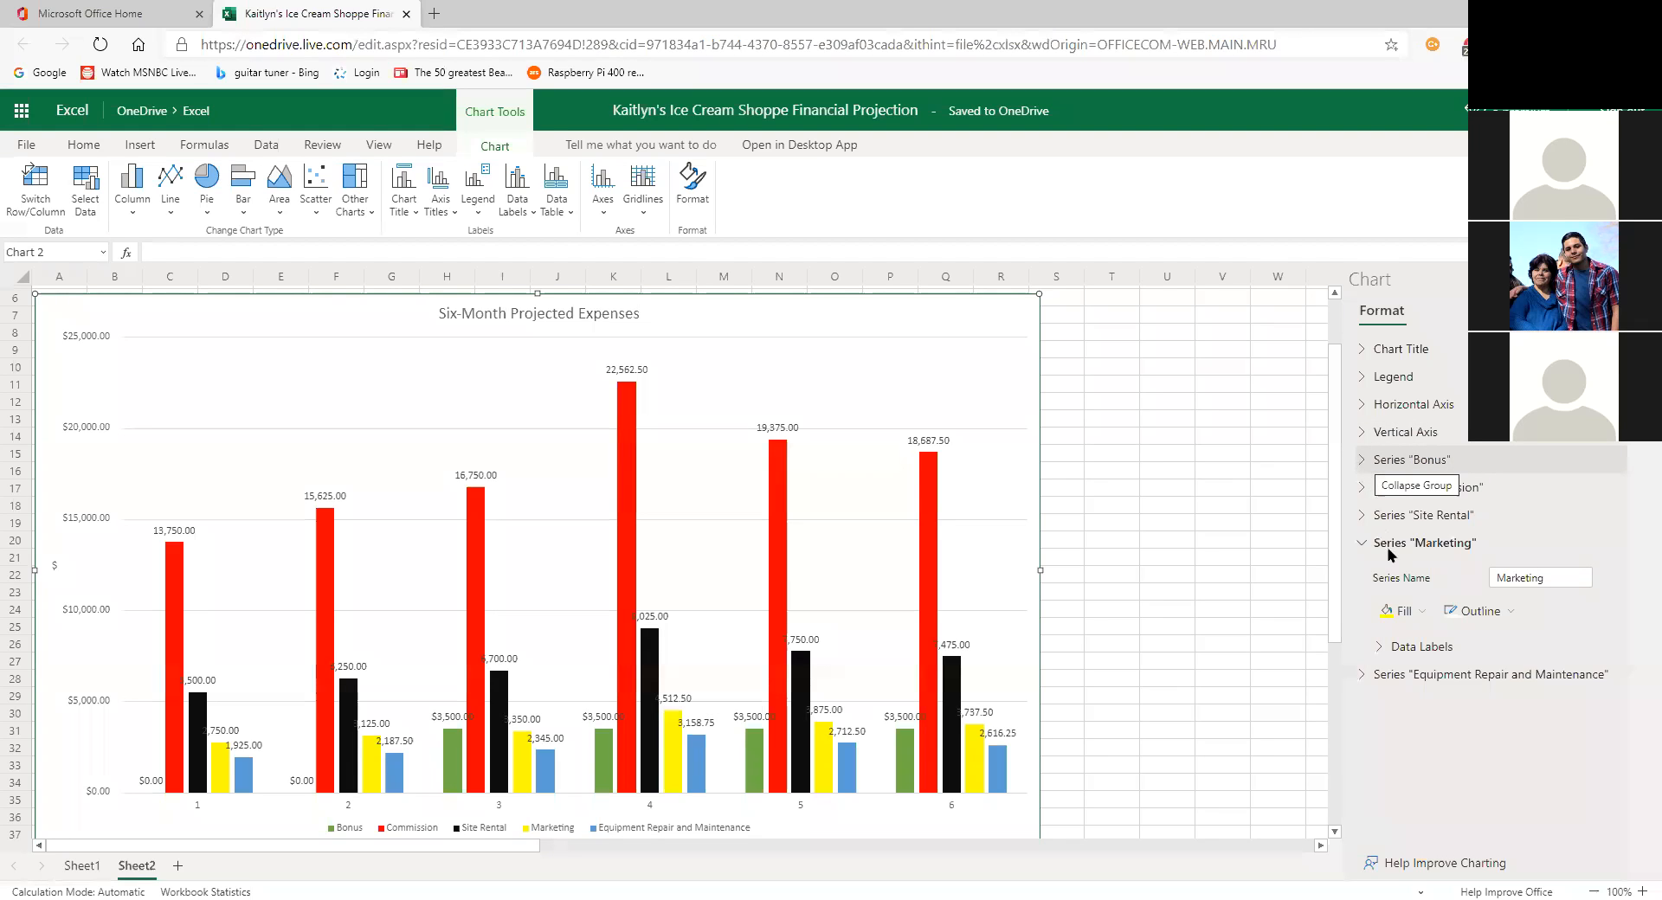
pyautogui.click(1358, 490)
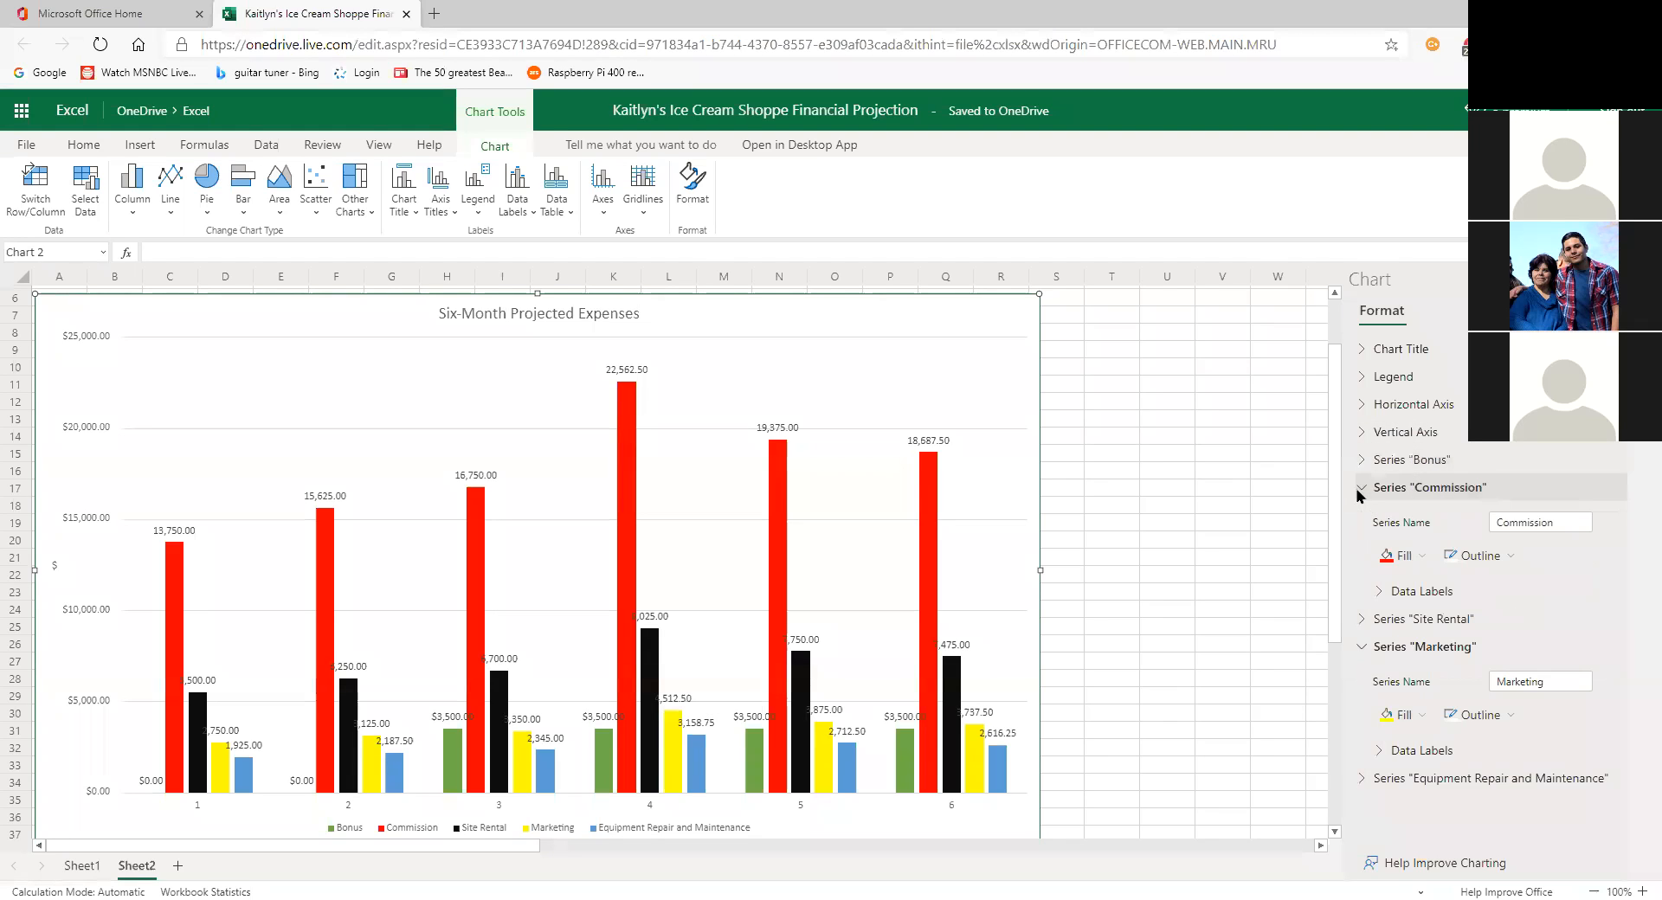
# Step: Recolour the Commission series bars light orange
pyautogui.click(1409, 557)
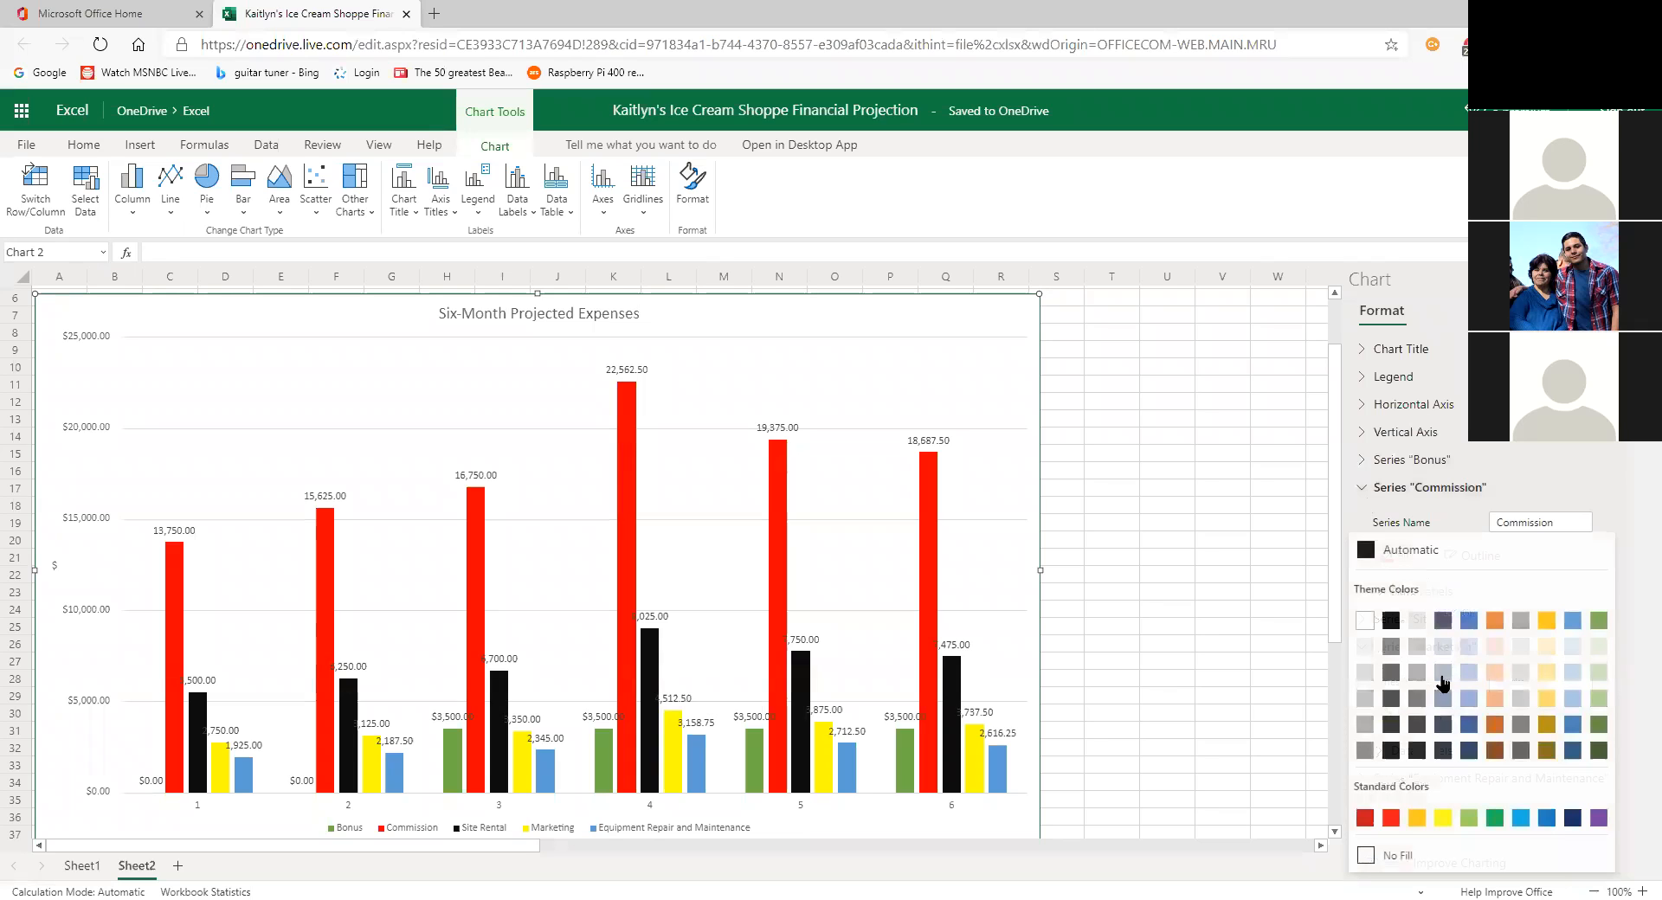
pyautogui.click(1503, 710)
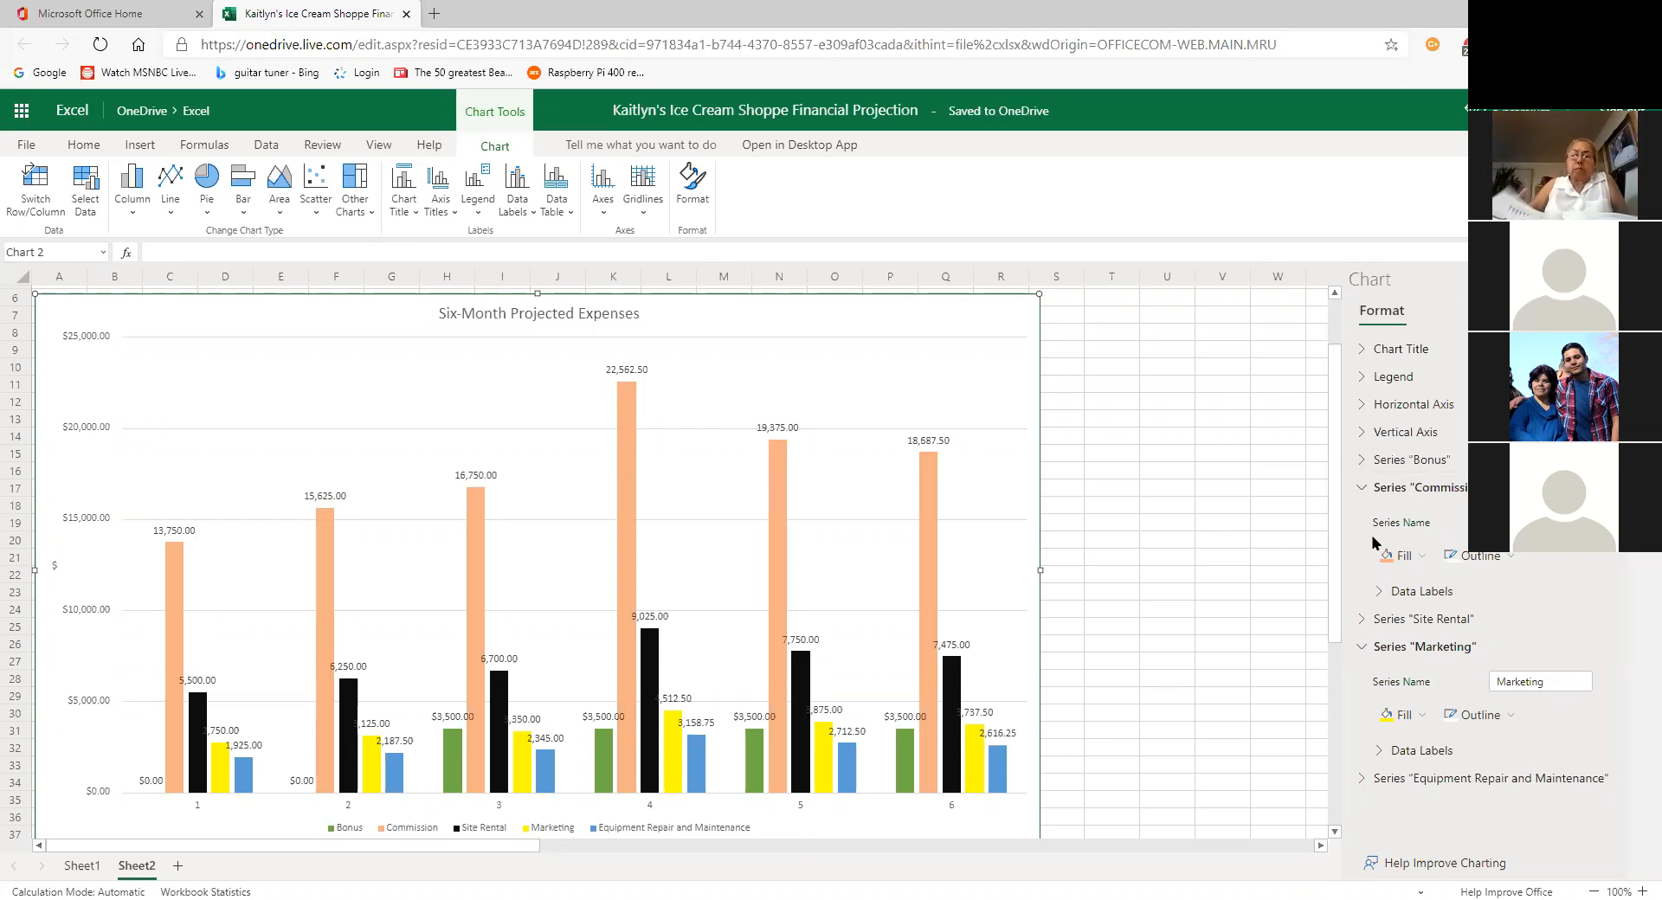
pyautogui.click(1364, 488)
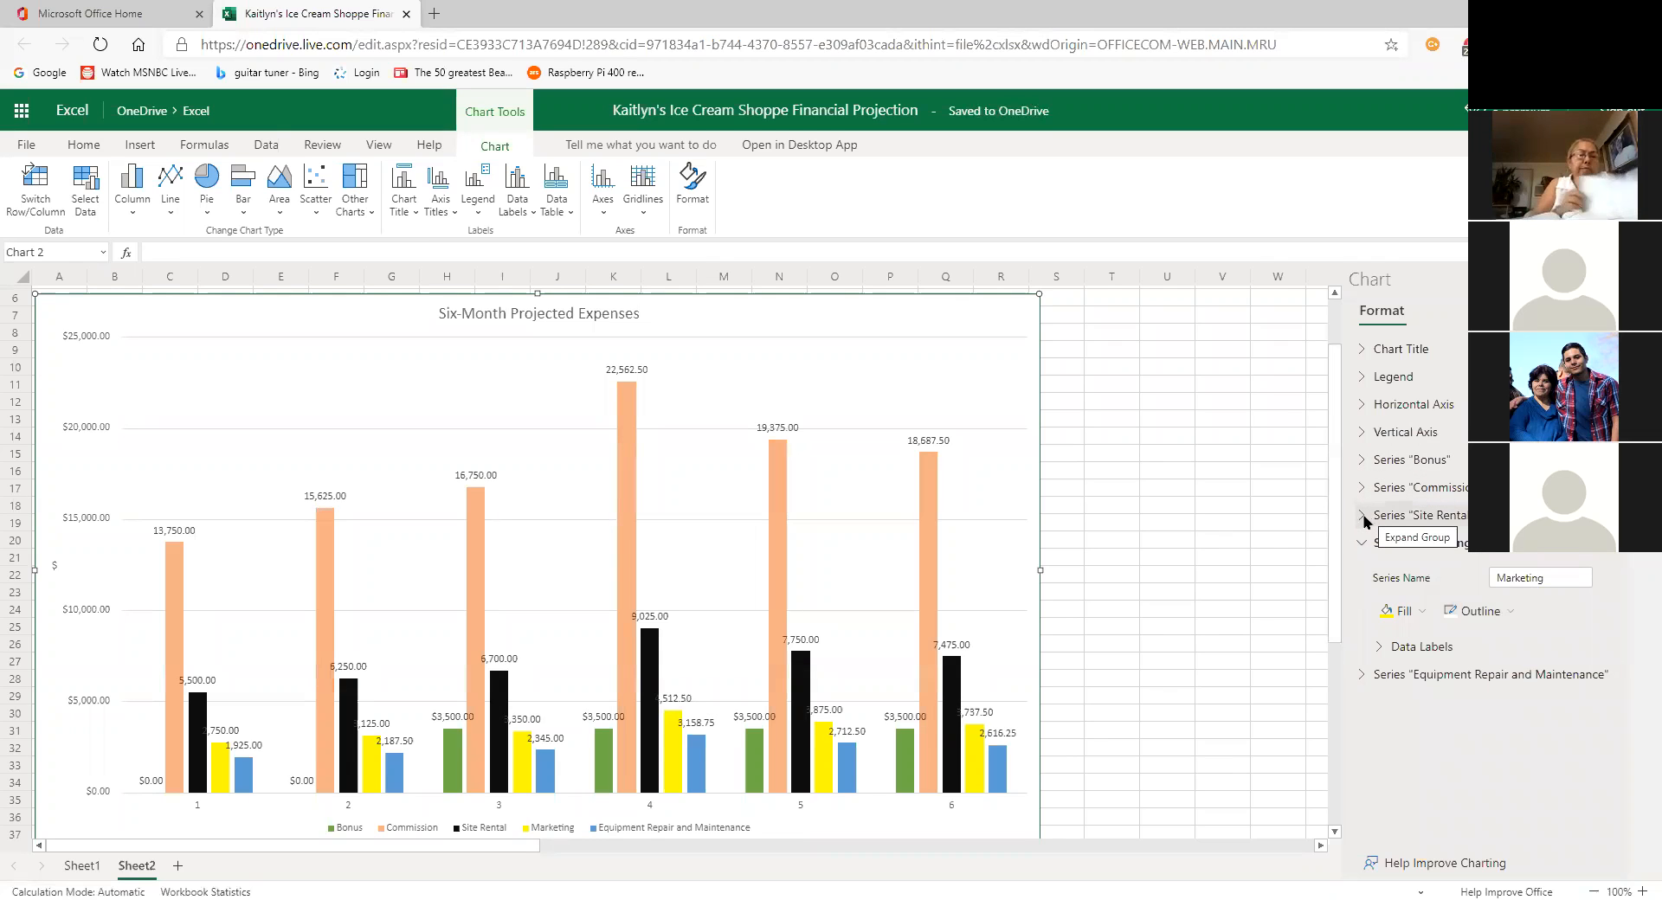
# Step: Change the Site Rental series fill from black to the dark grey theme colour
pyautogui.click(1366, 515)
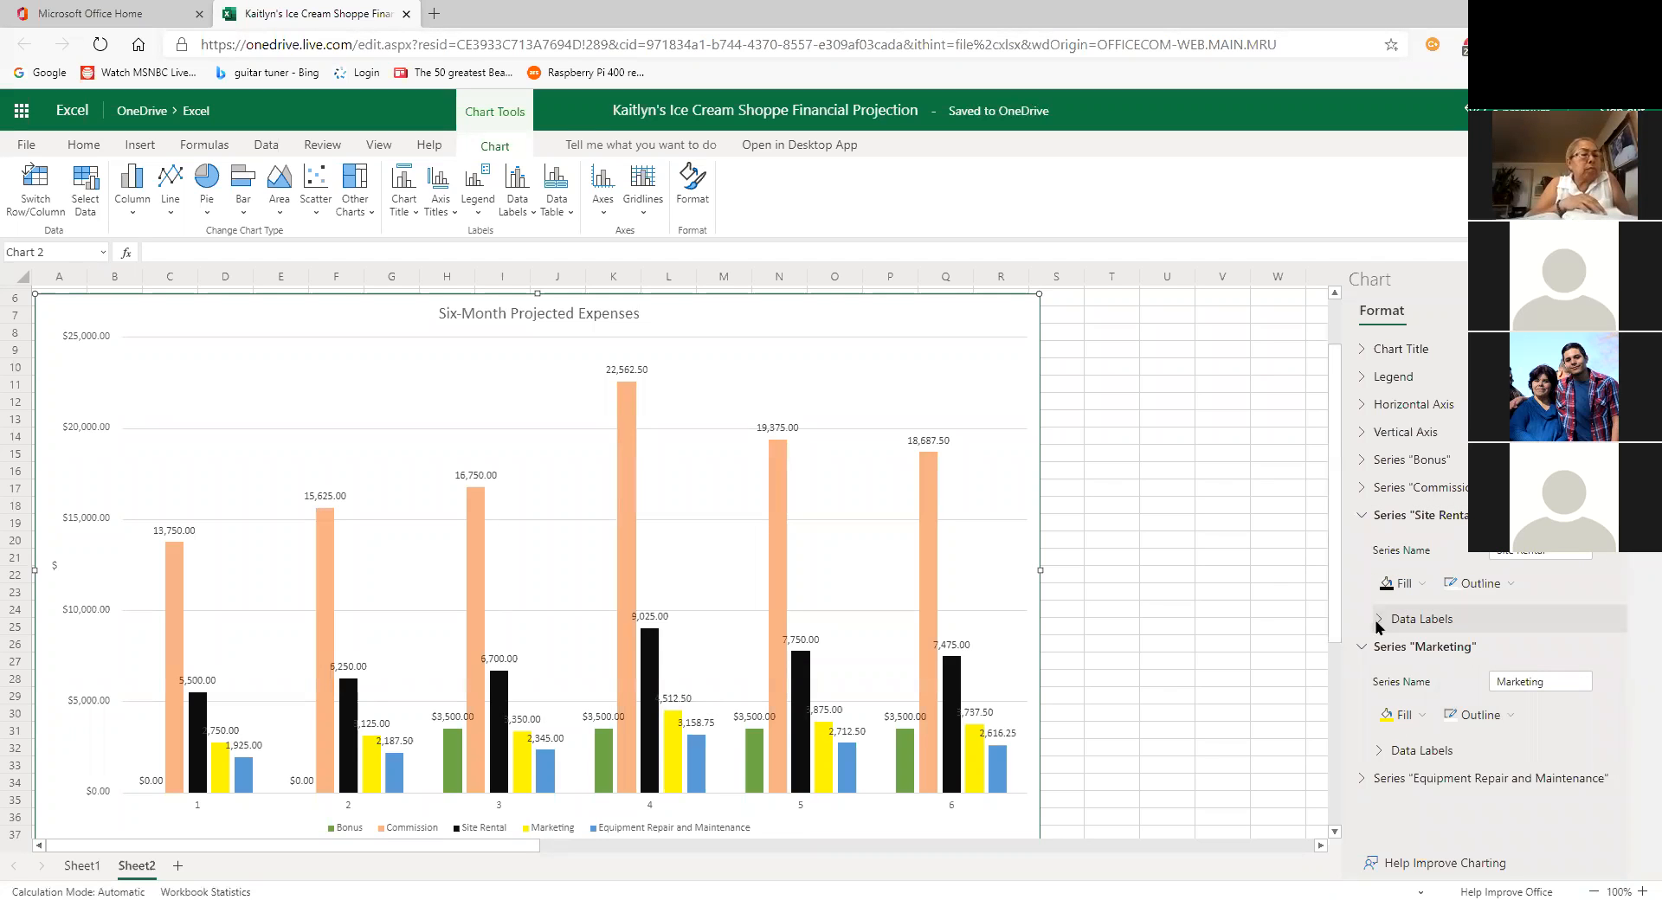
pyautogui.click(1378, 620)
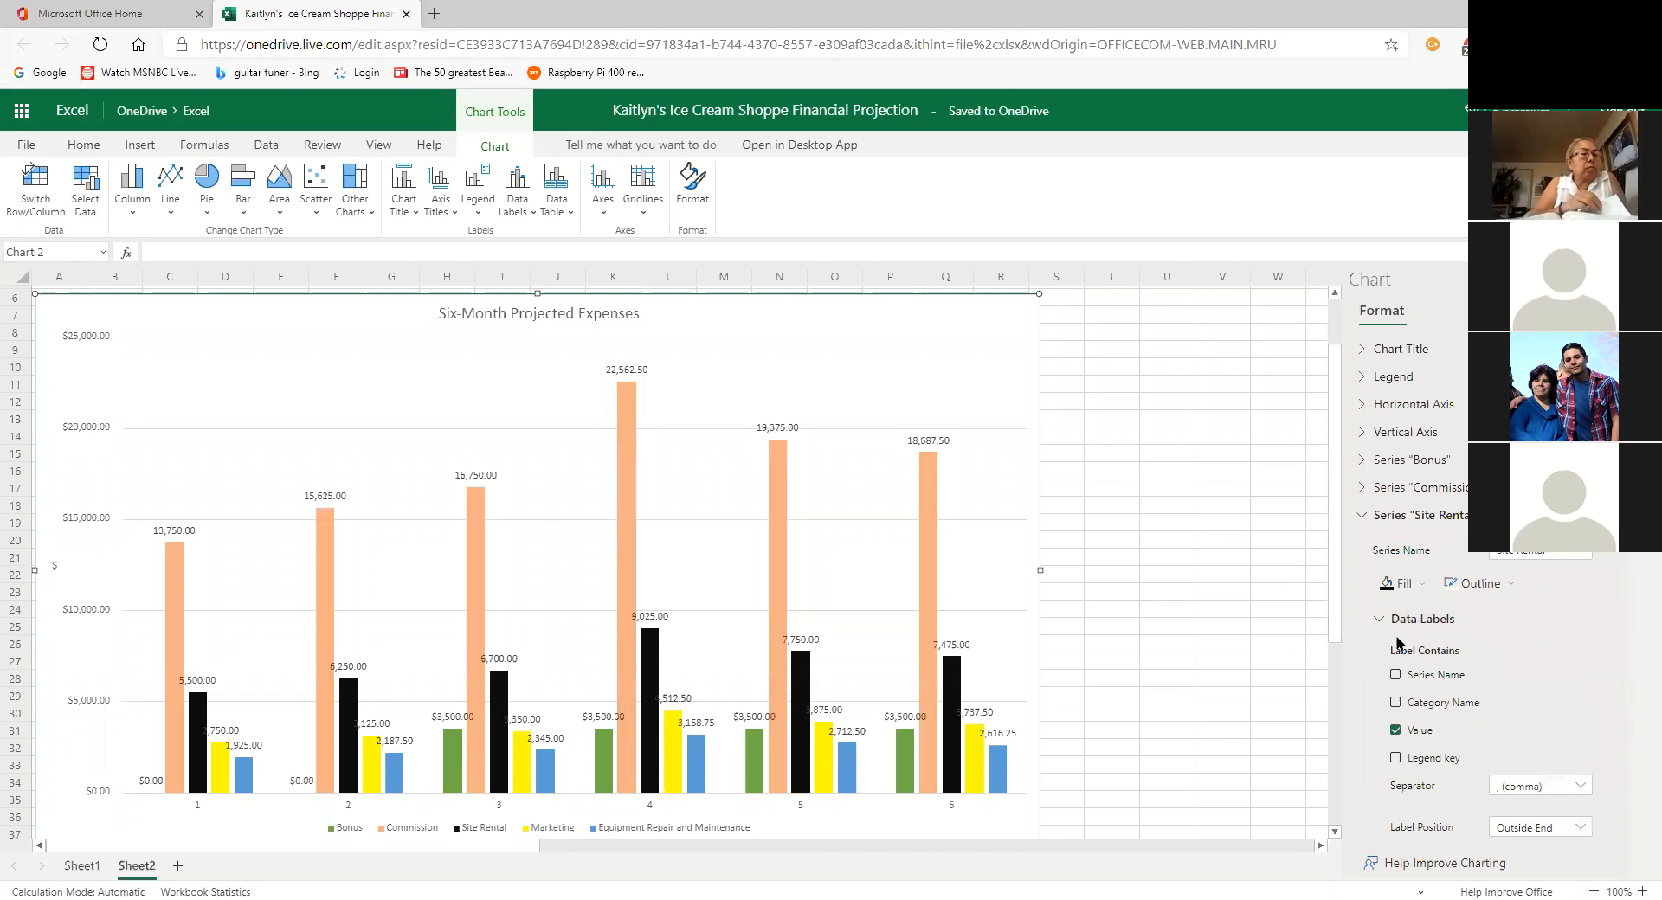
pyautogui.click(1380, 619)
pyautogui.click(1407, 587)
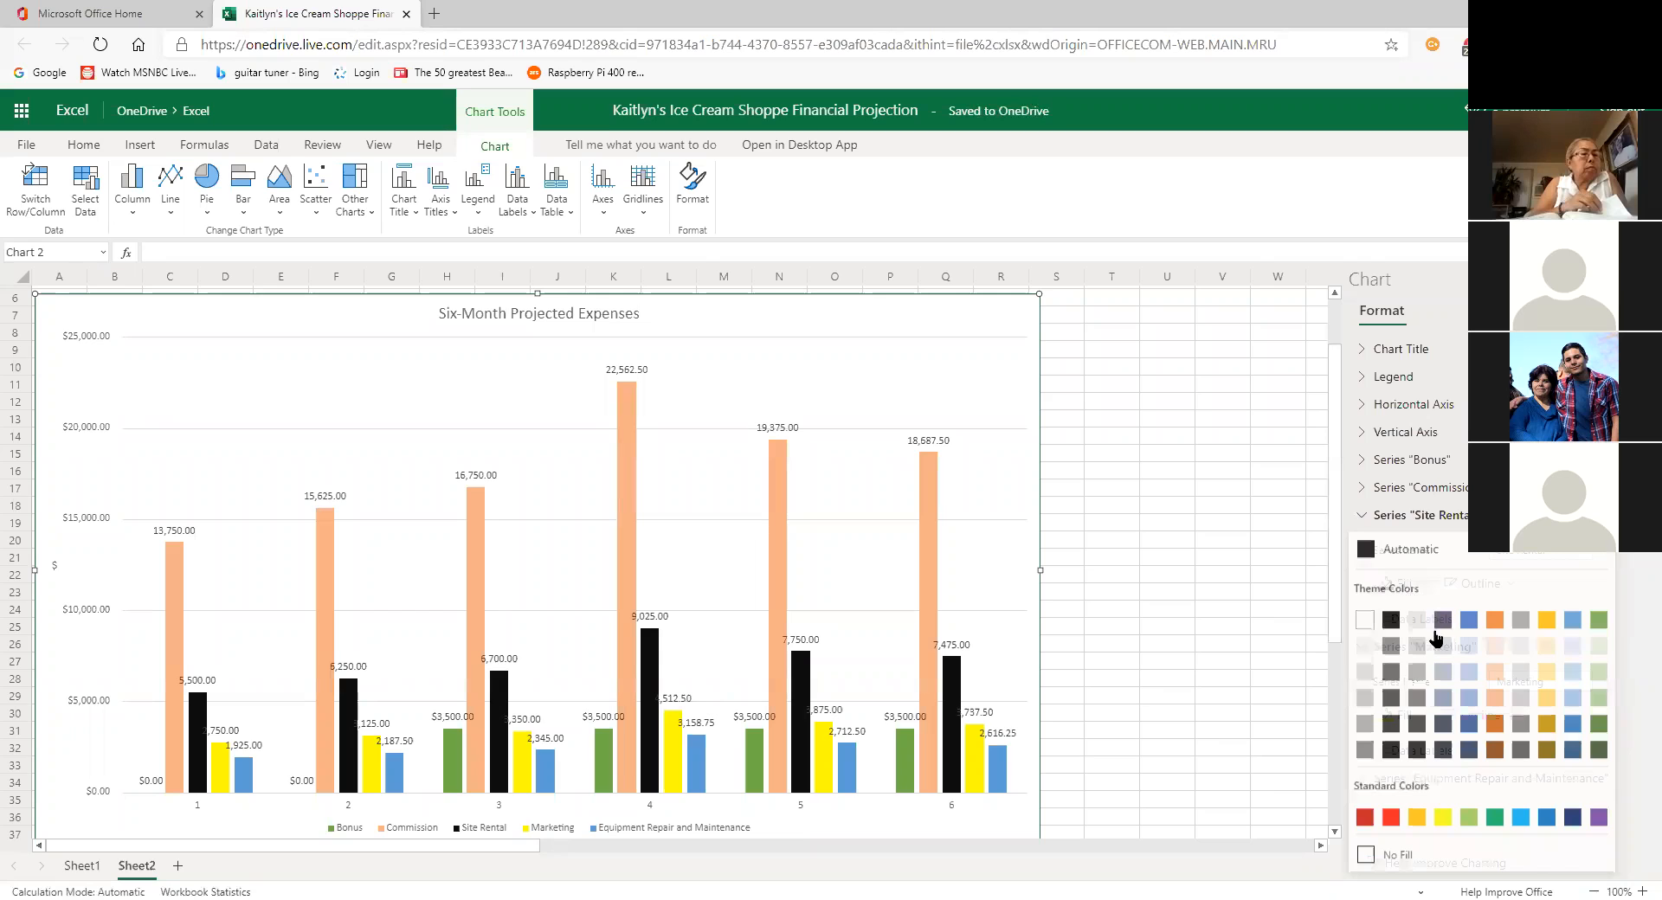
pyautogui.click(1417, 699)
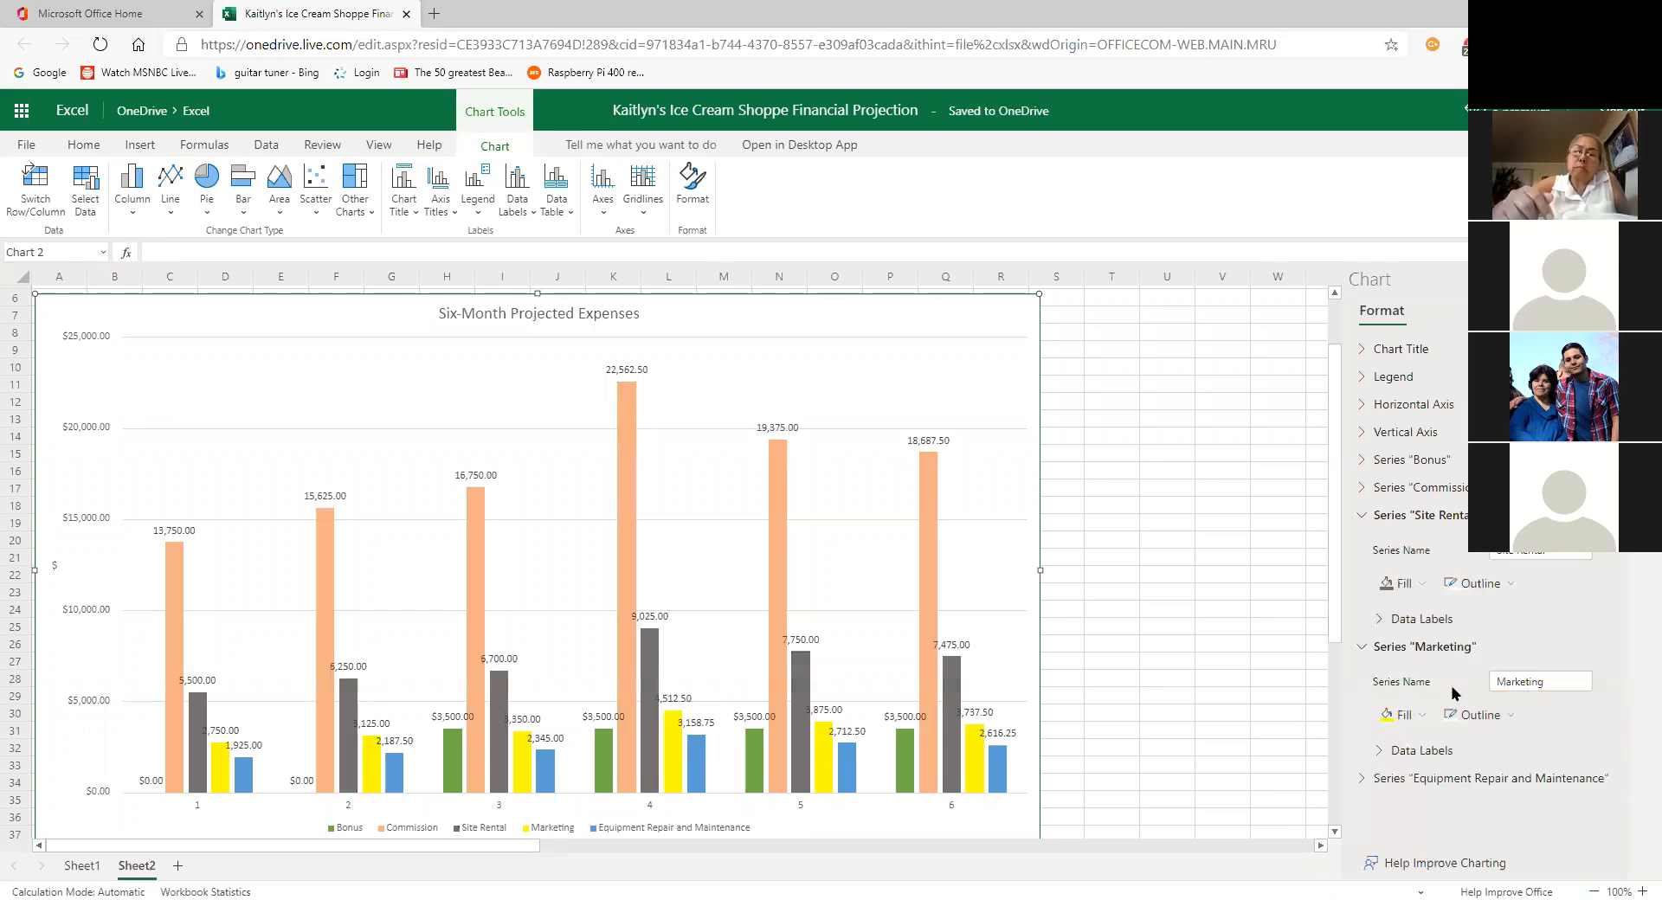
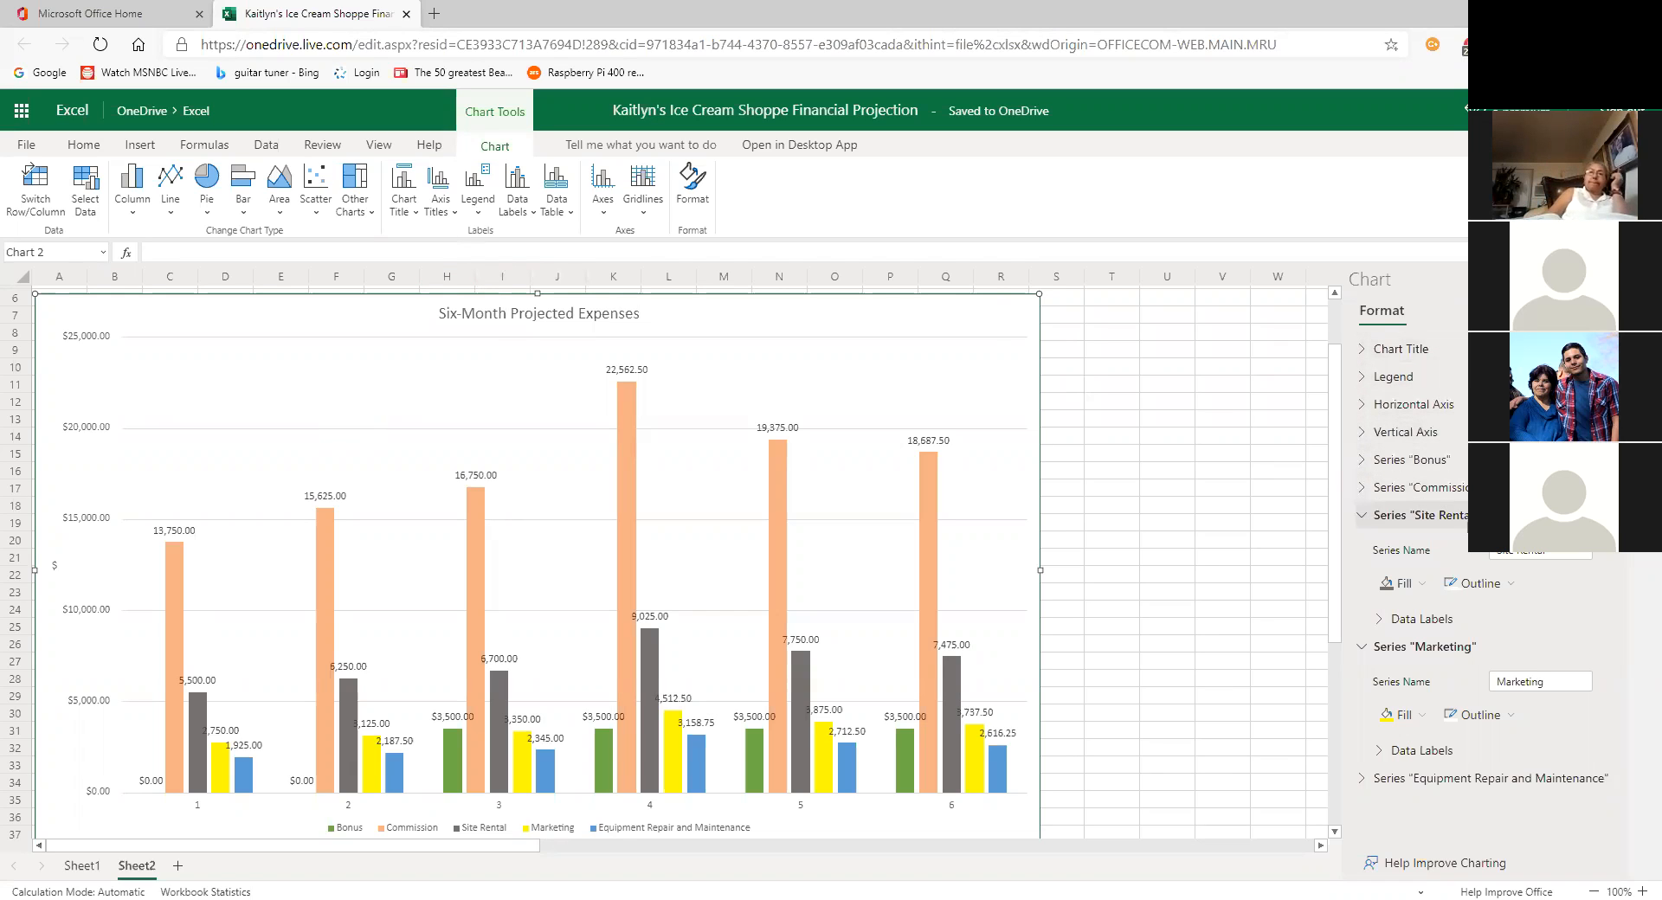
# Step: Change the Marketing series fill from yellow to a light blue theme colour
pyautogui.click(1362, 519)
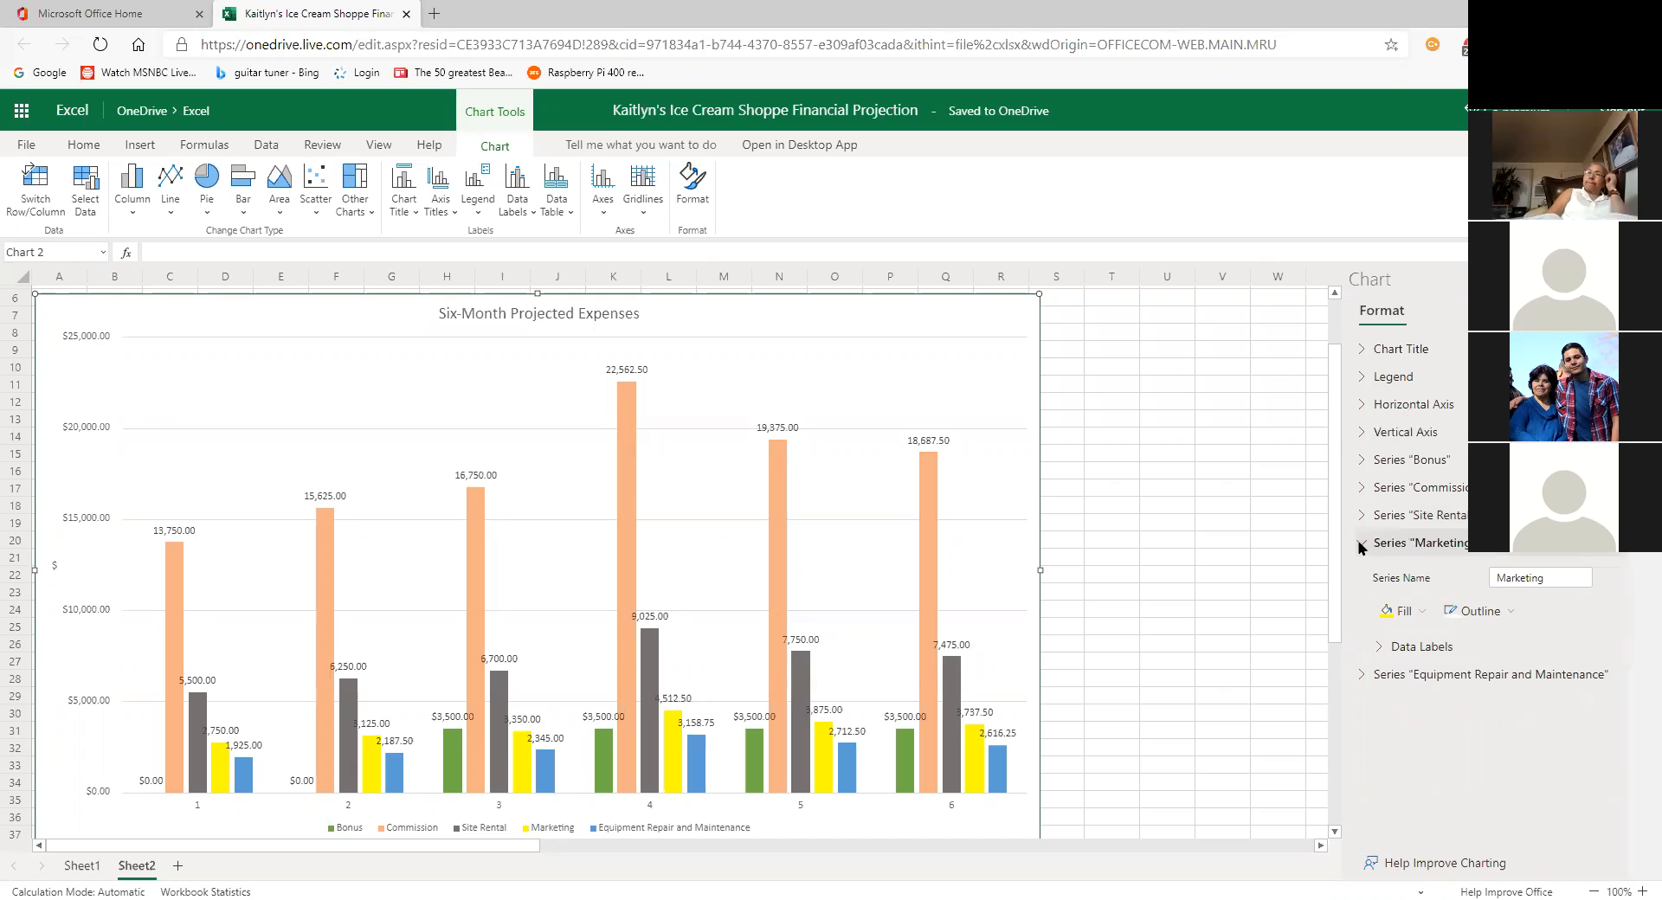
pyautogui.click(1400, 617)
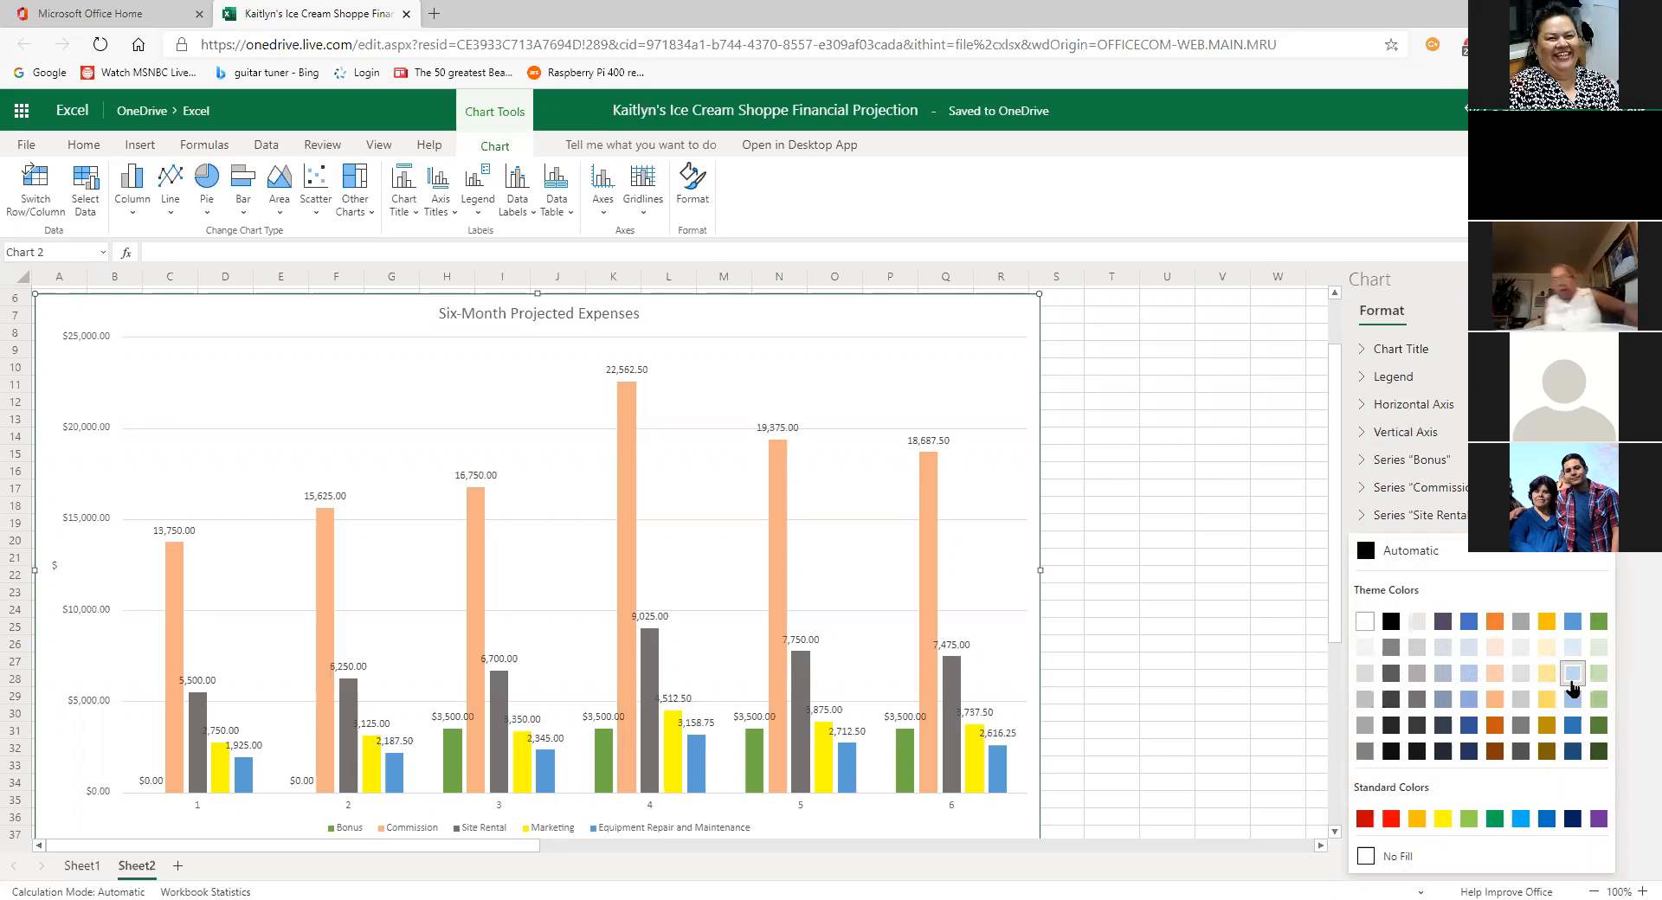
pyautogui.click(1573, 720)
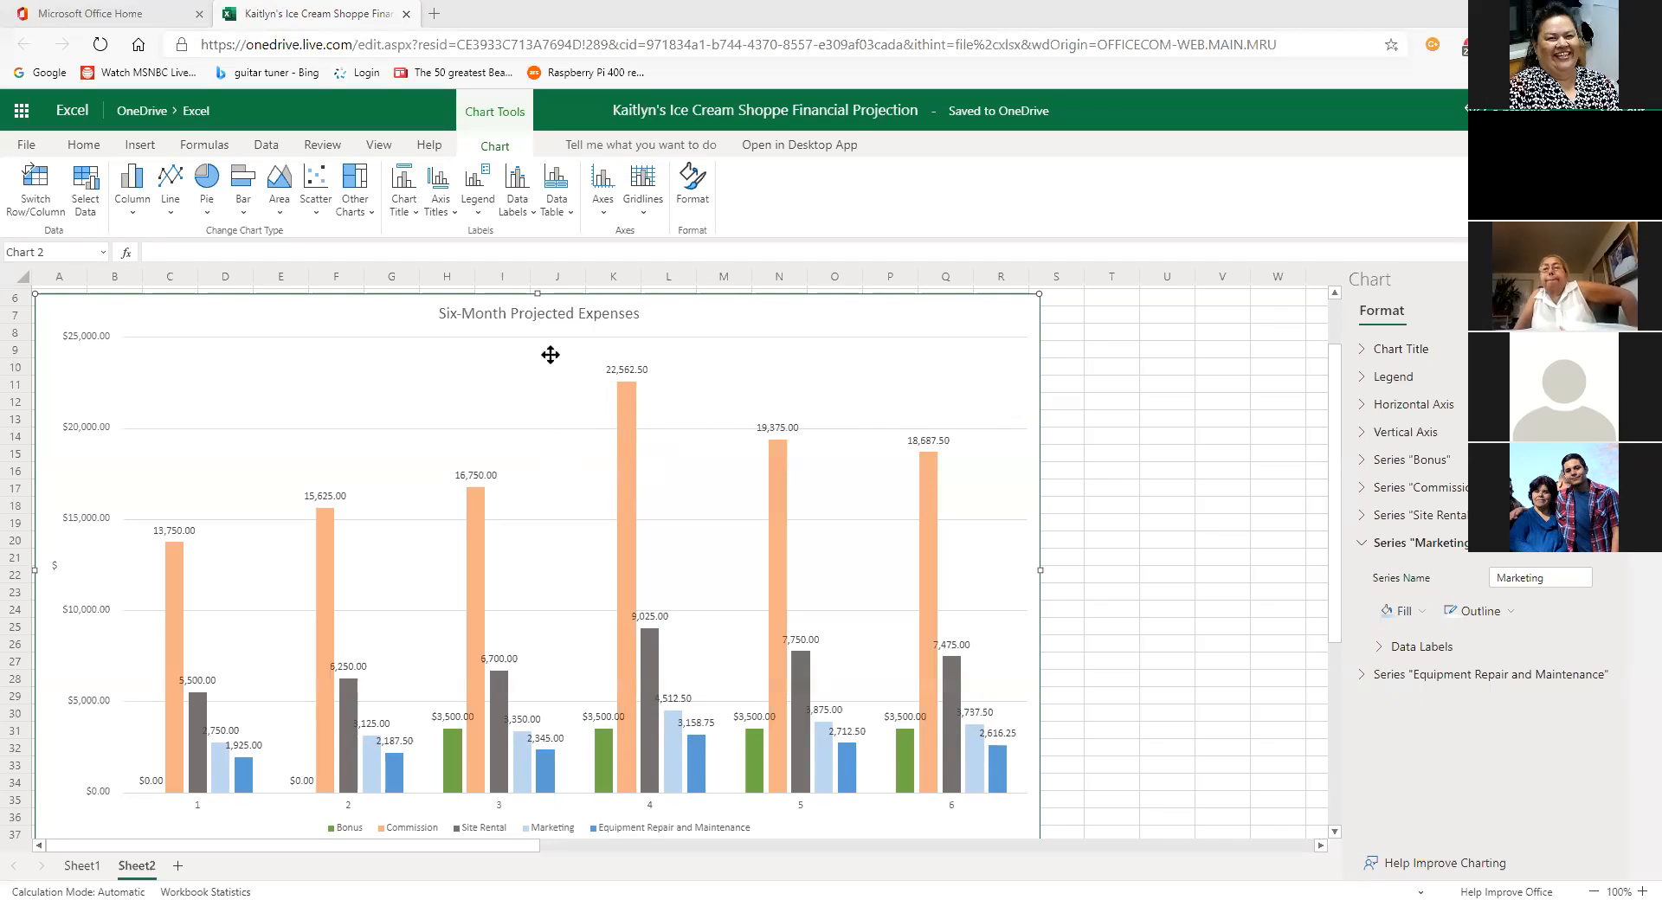
pyautogui.click(530, 213)
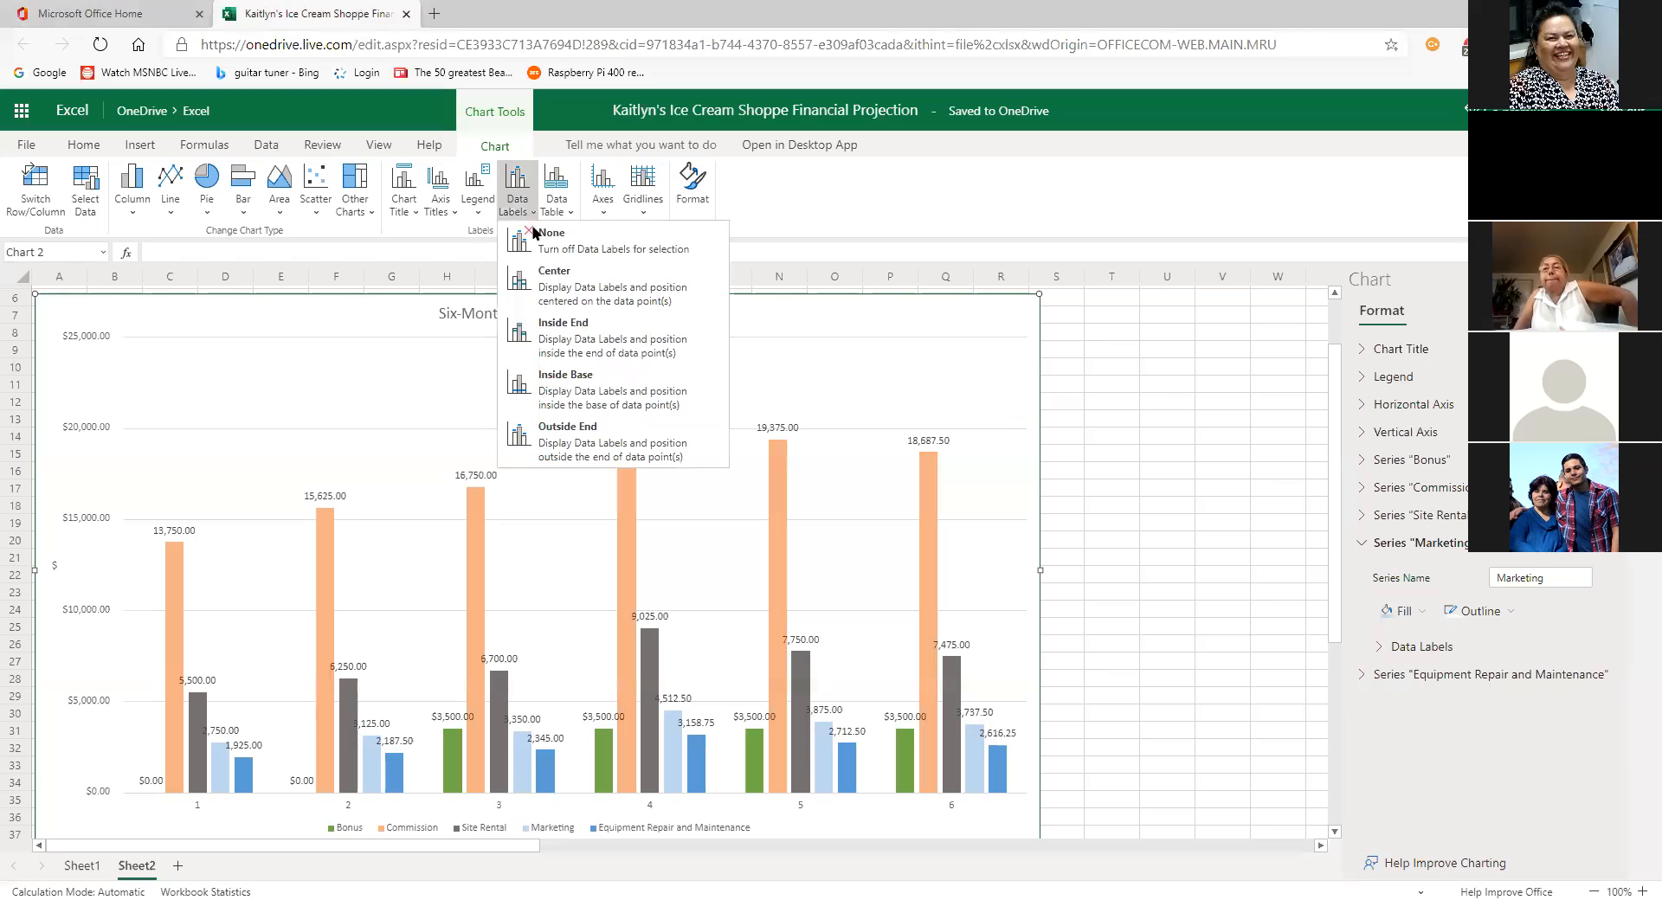
# Step: Set the chart's Data Labels to None so no bar shows its value
pyautogui.click(573, 250)
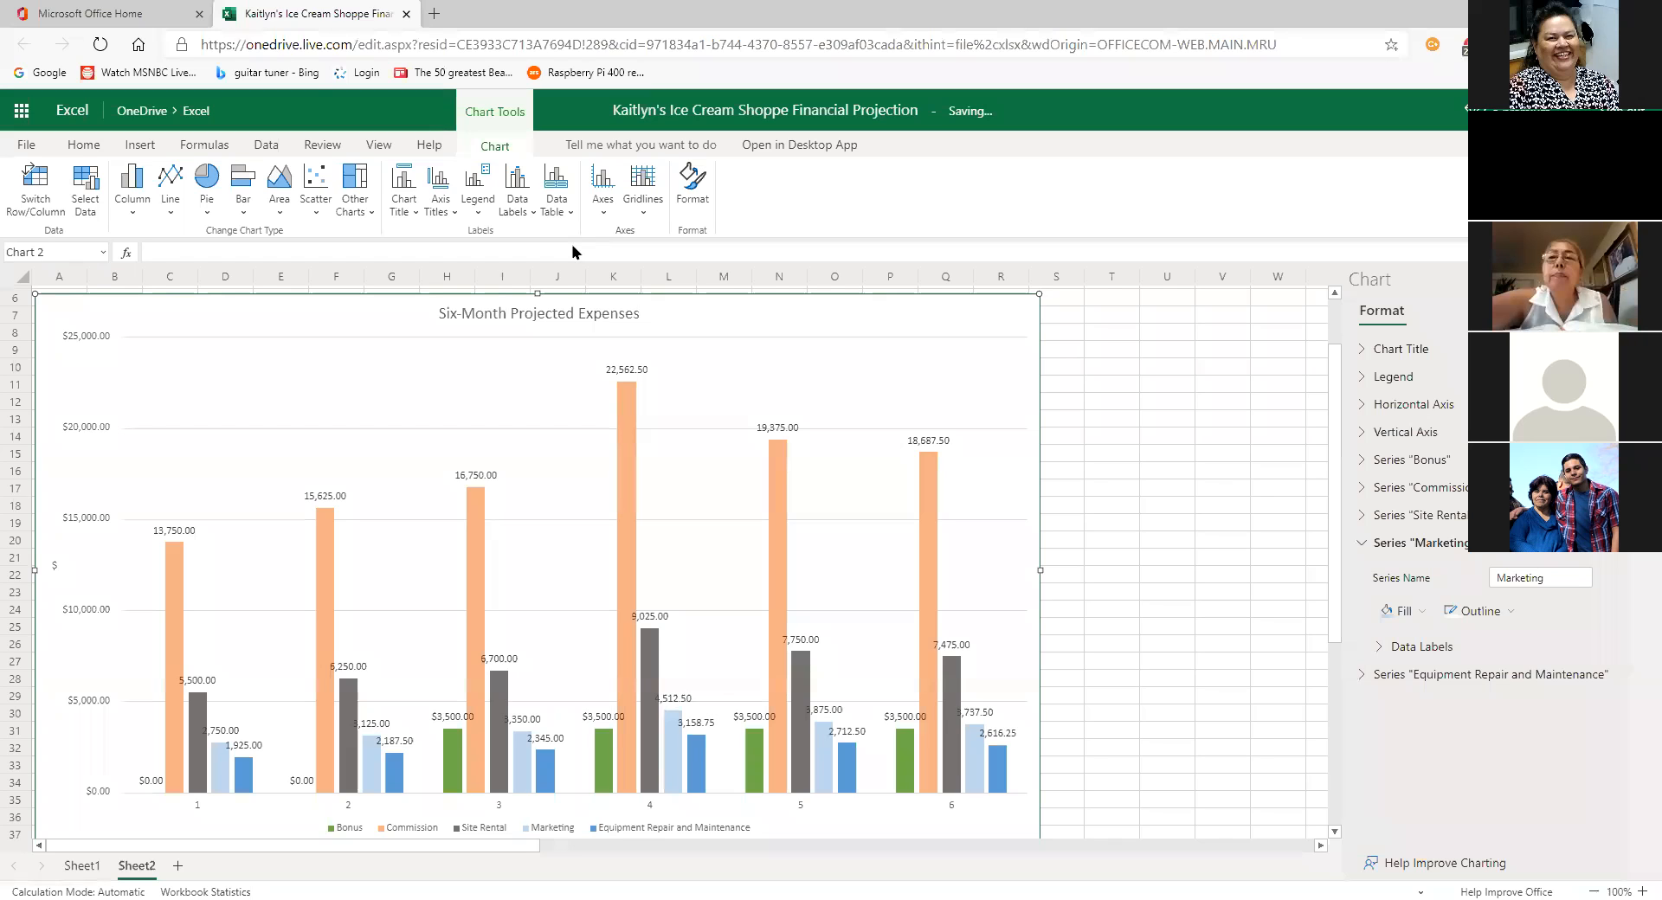
pyautogui.click(529, 212)
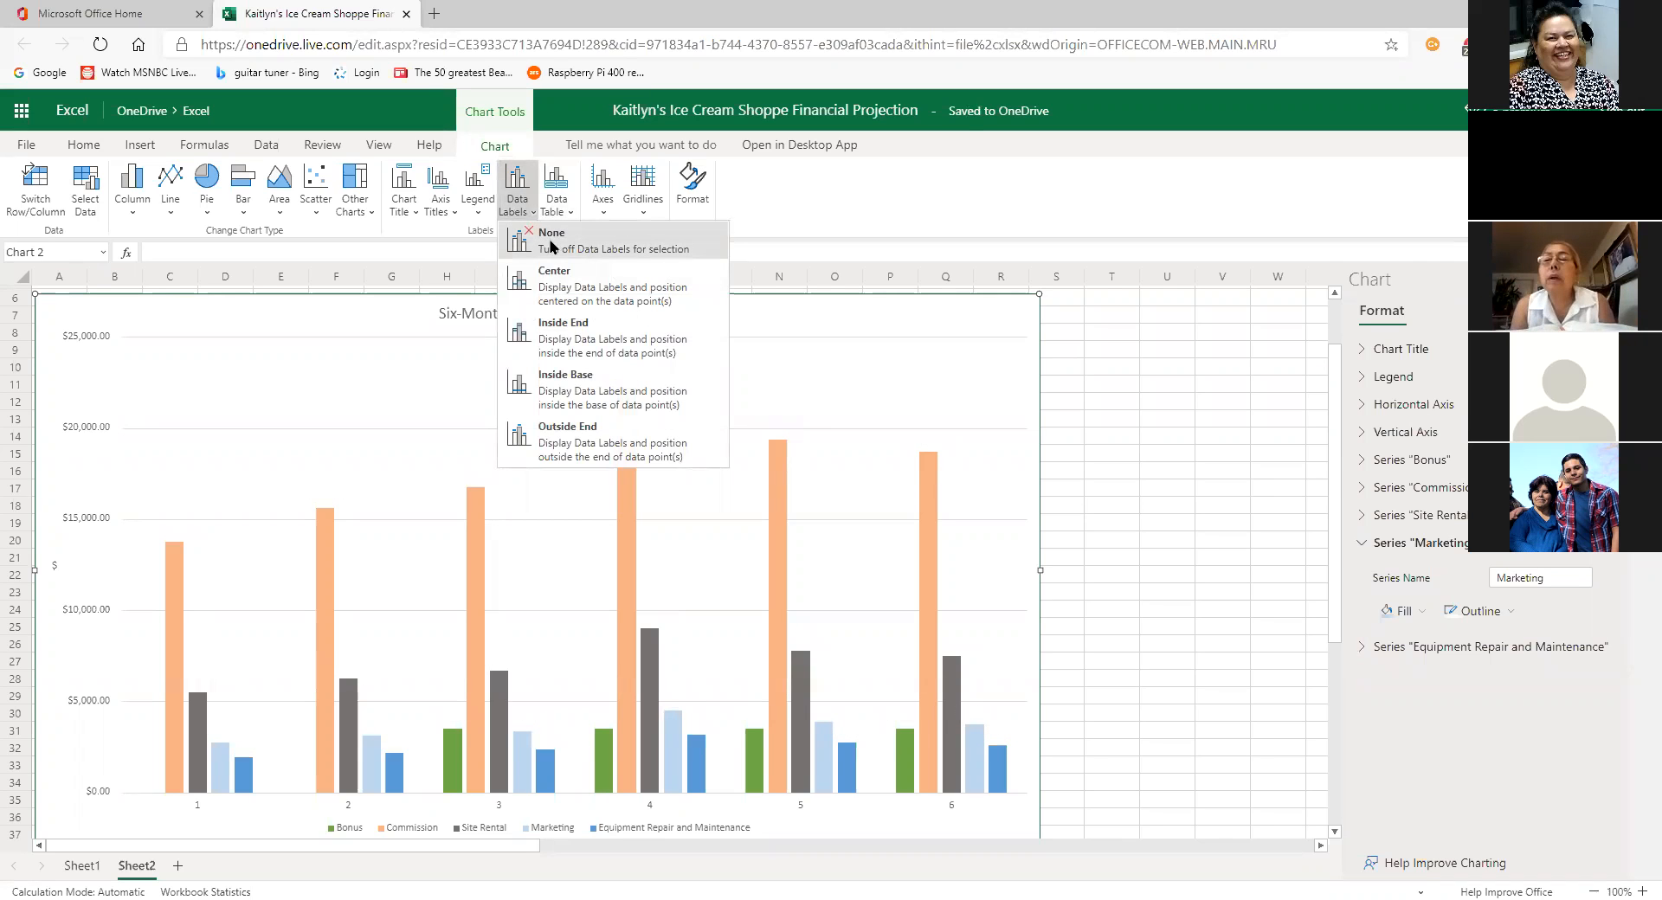
pyautogui.click(414, 329)
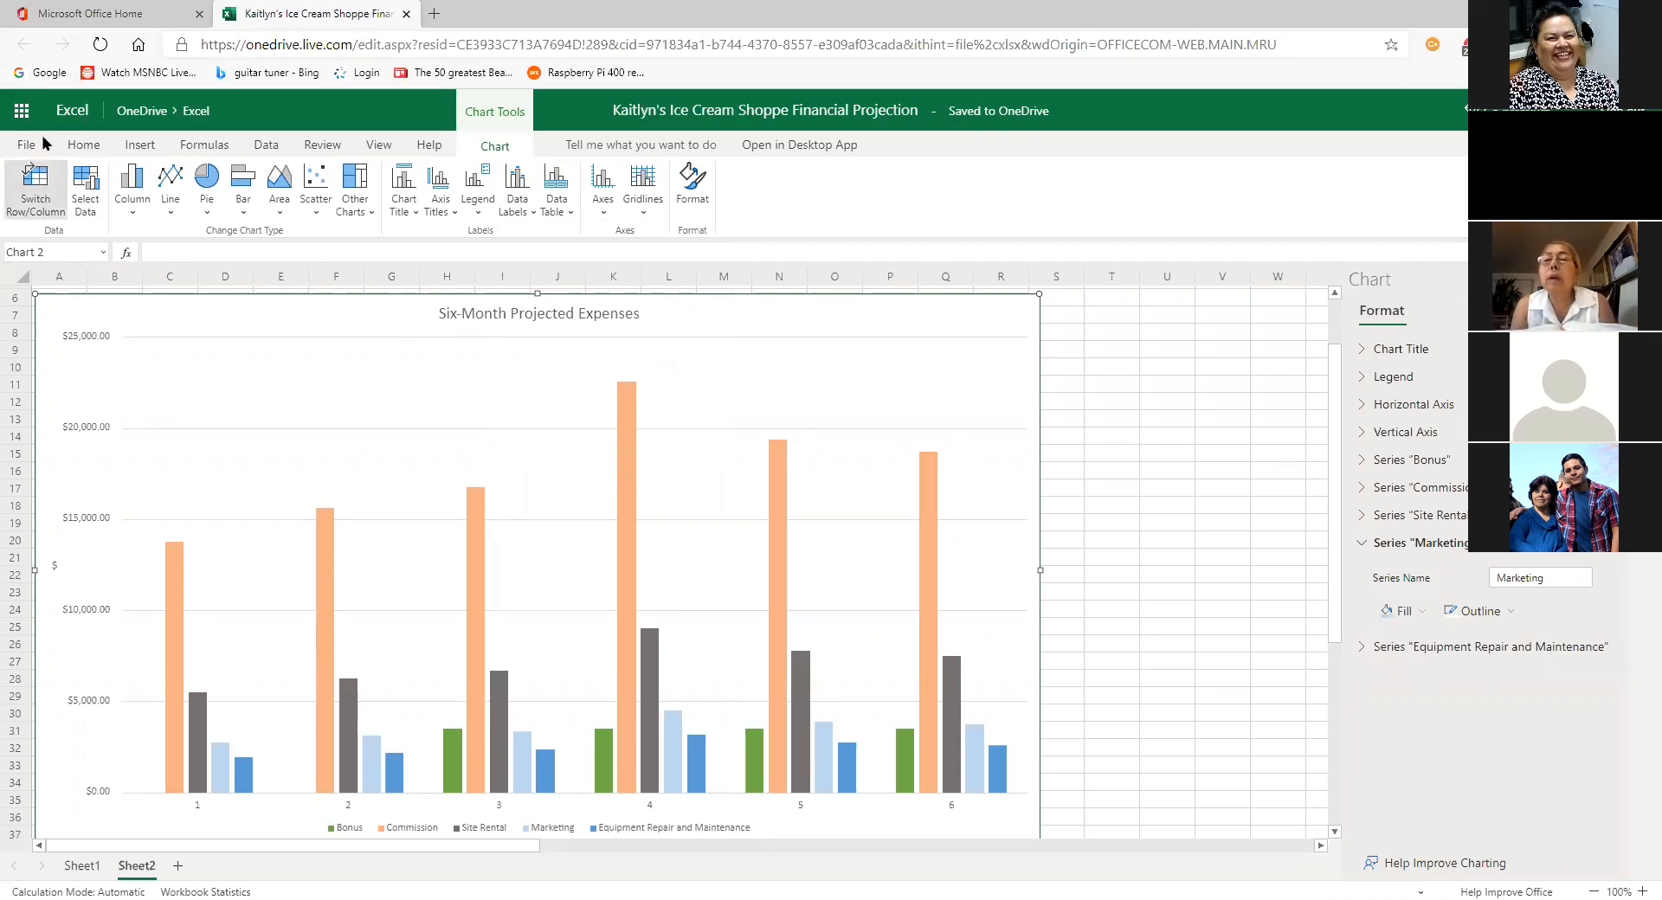
pyautogui.click(81, 145)
pyautogui.click(18, 177)
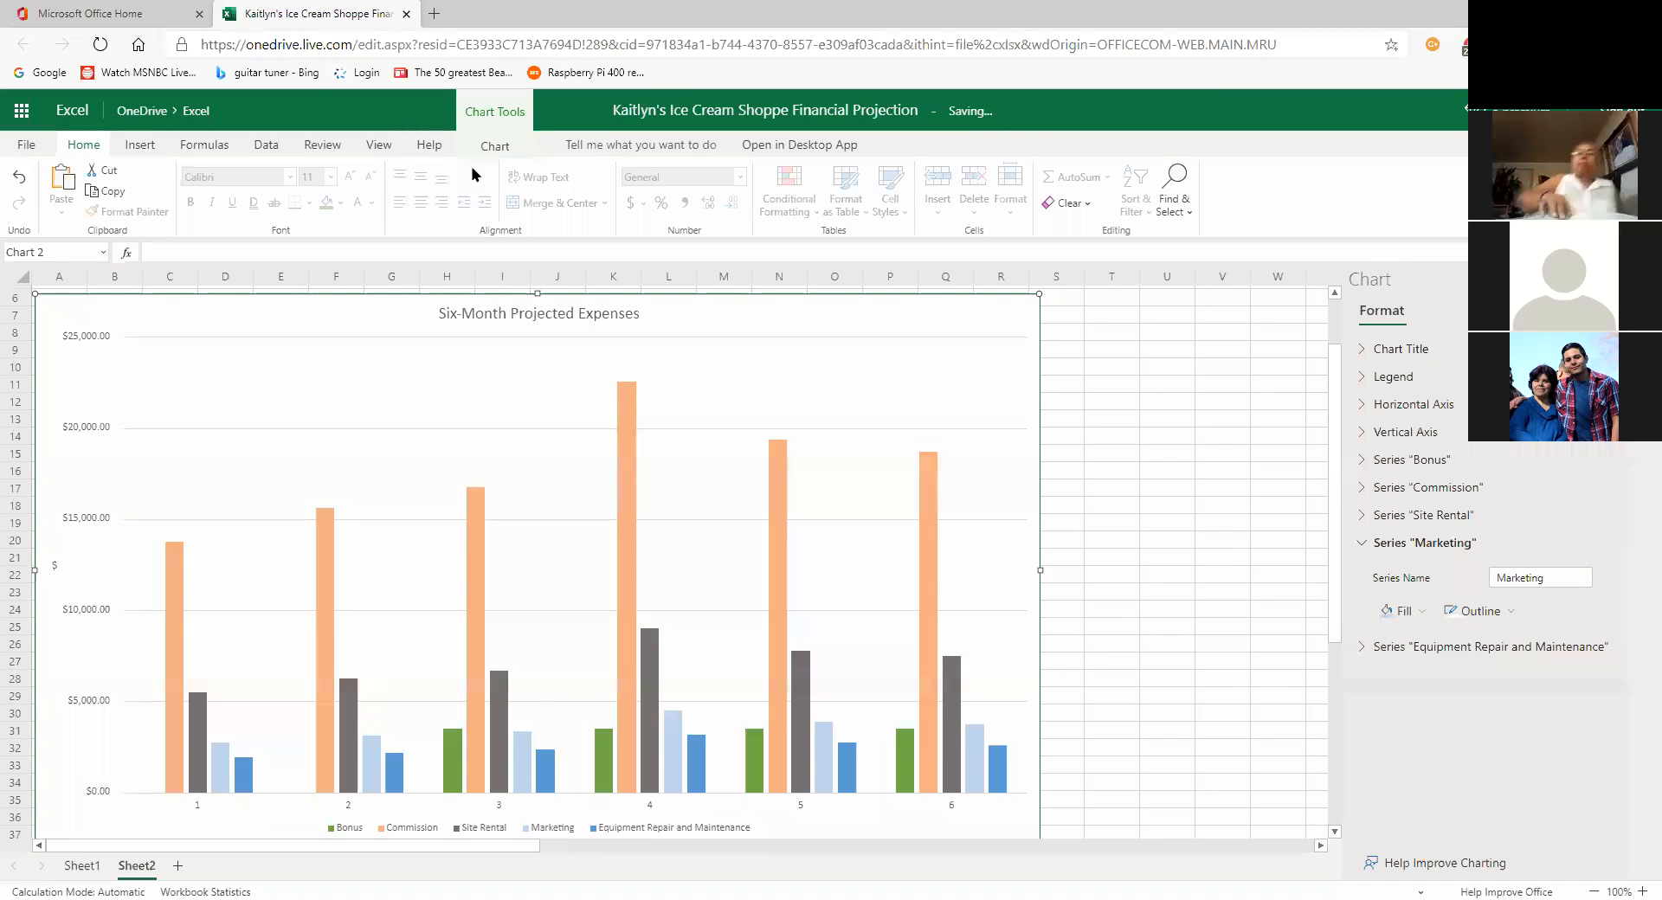
pyautogui.click(494, 146)
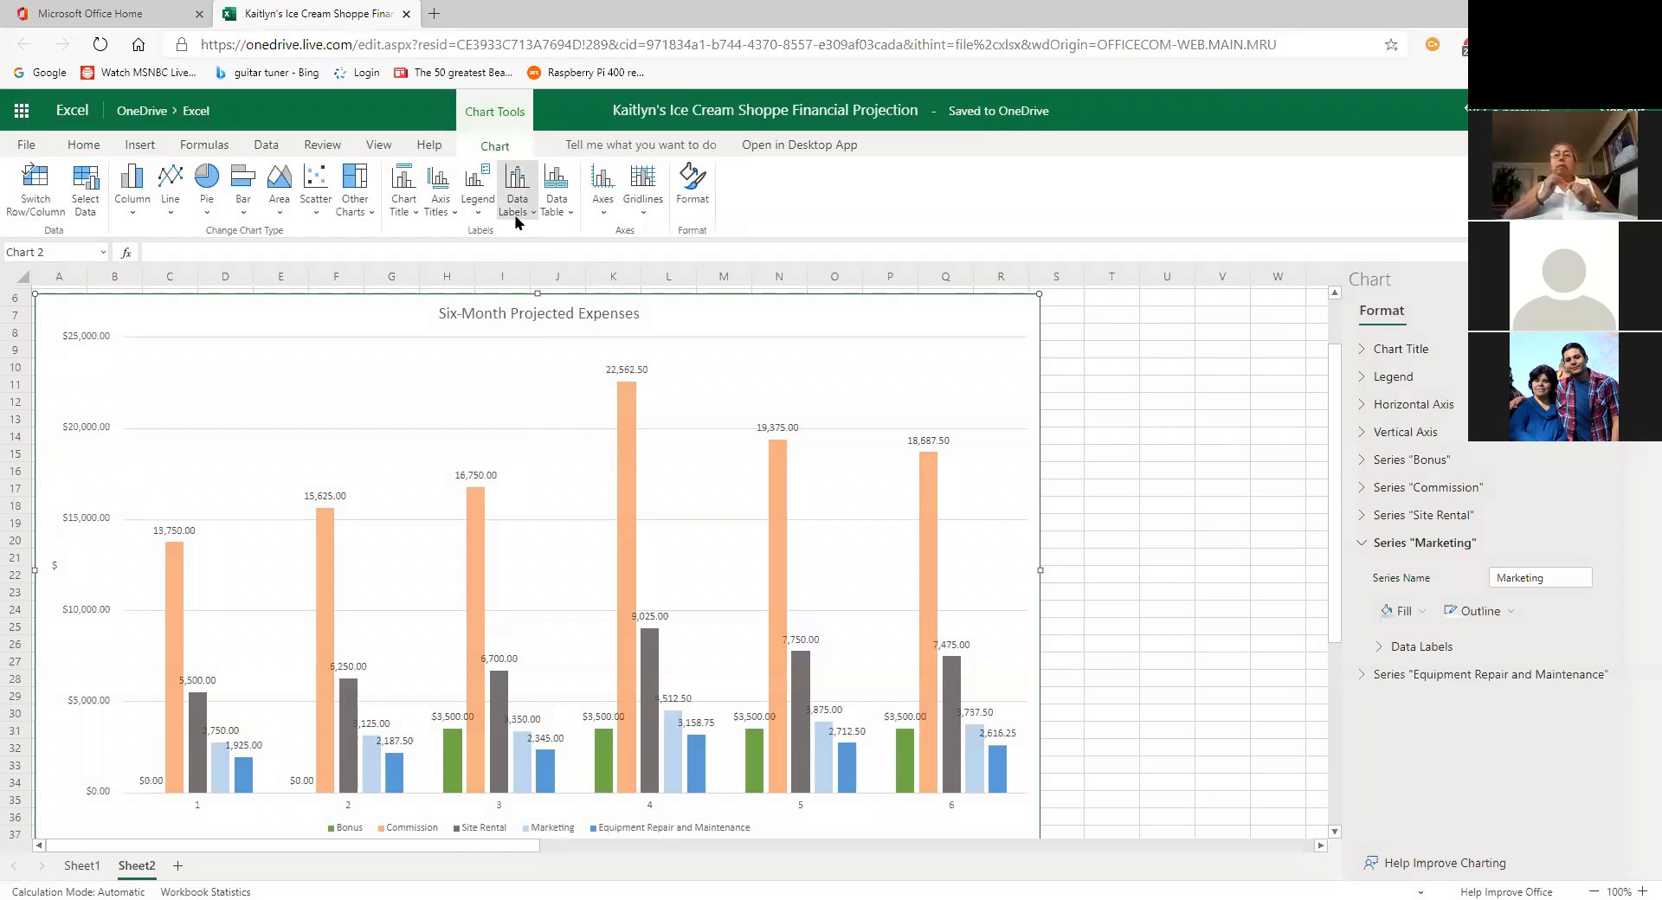
pyautogui.click(517, 204)
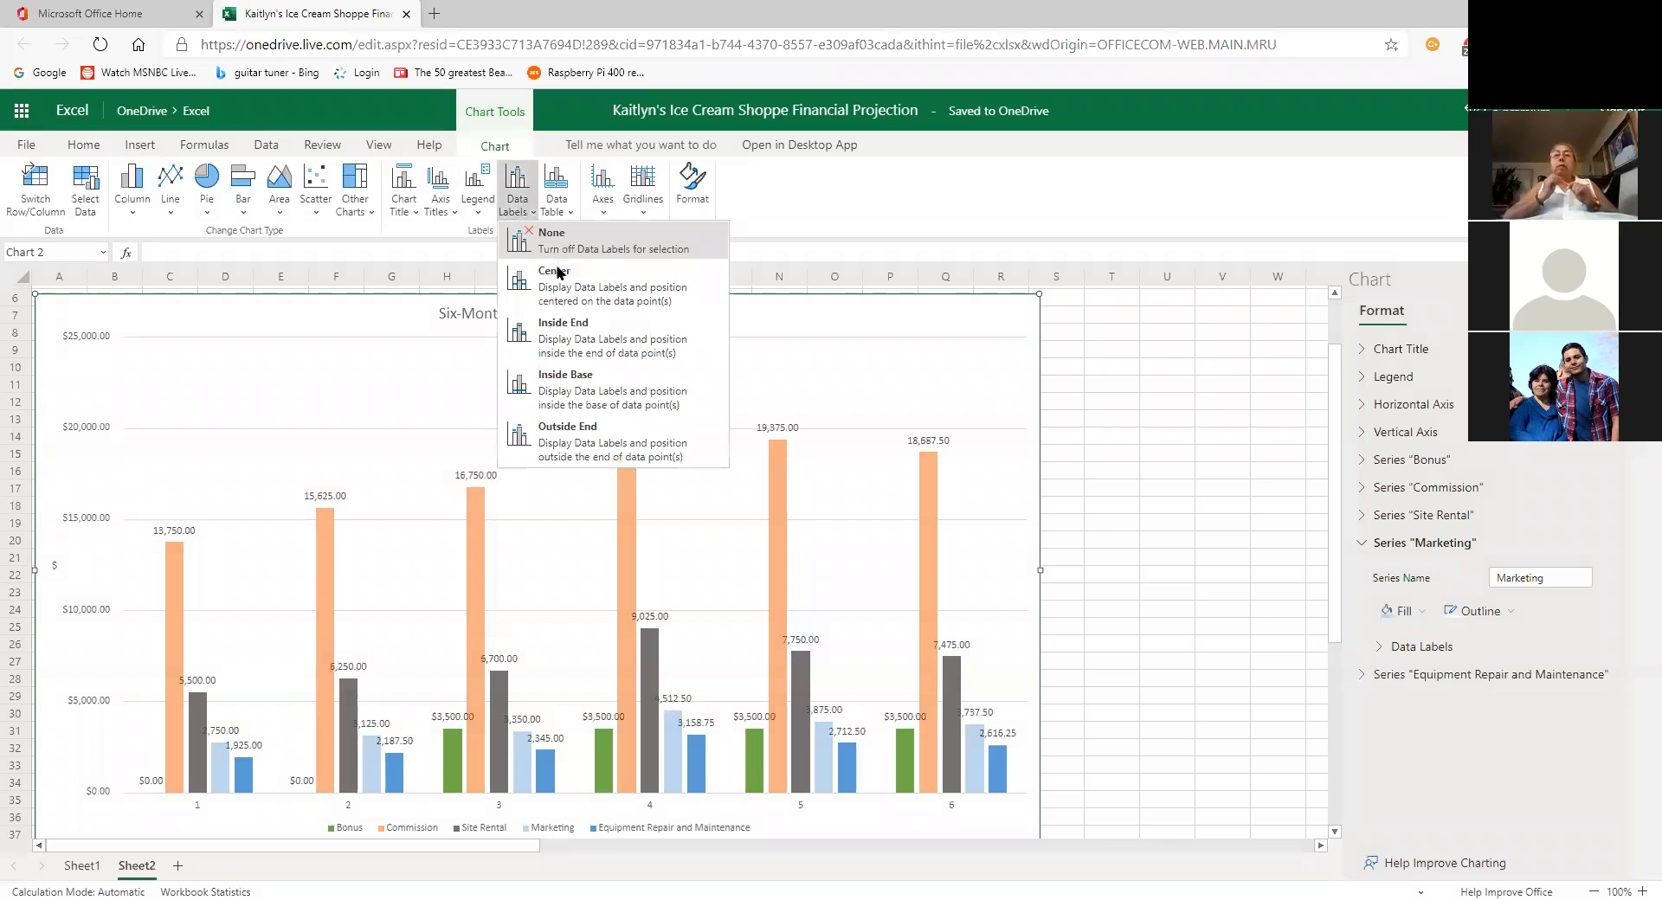
pyautogui.click(556, 262)
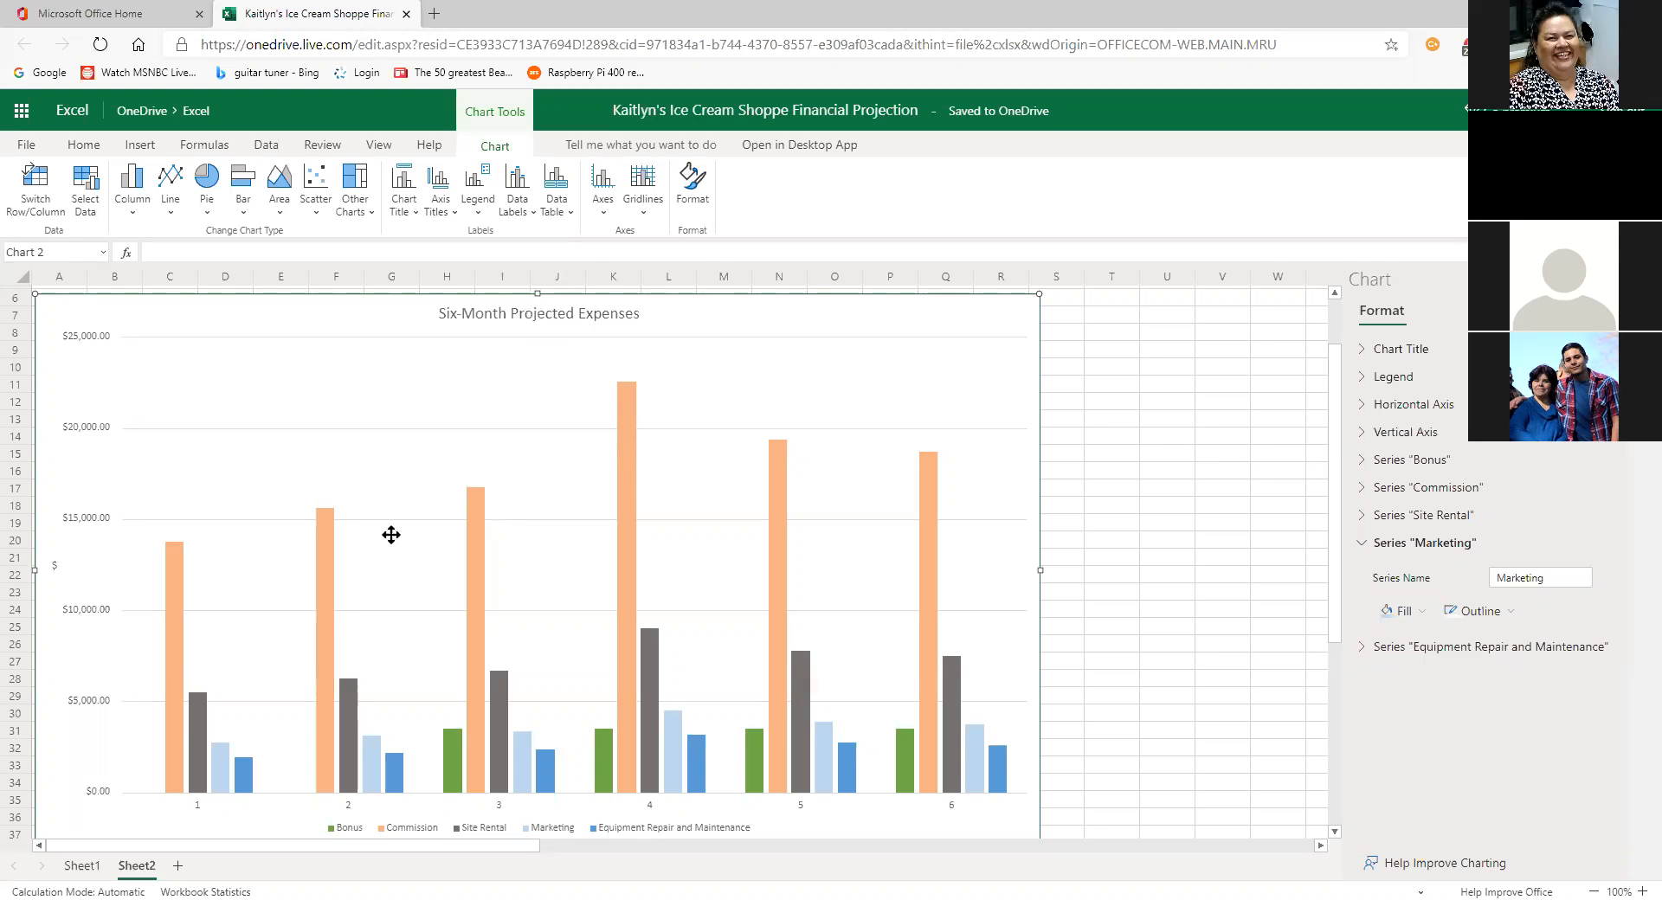
pyautogui.click(84, 868)
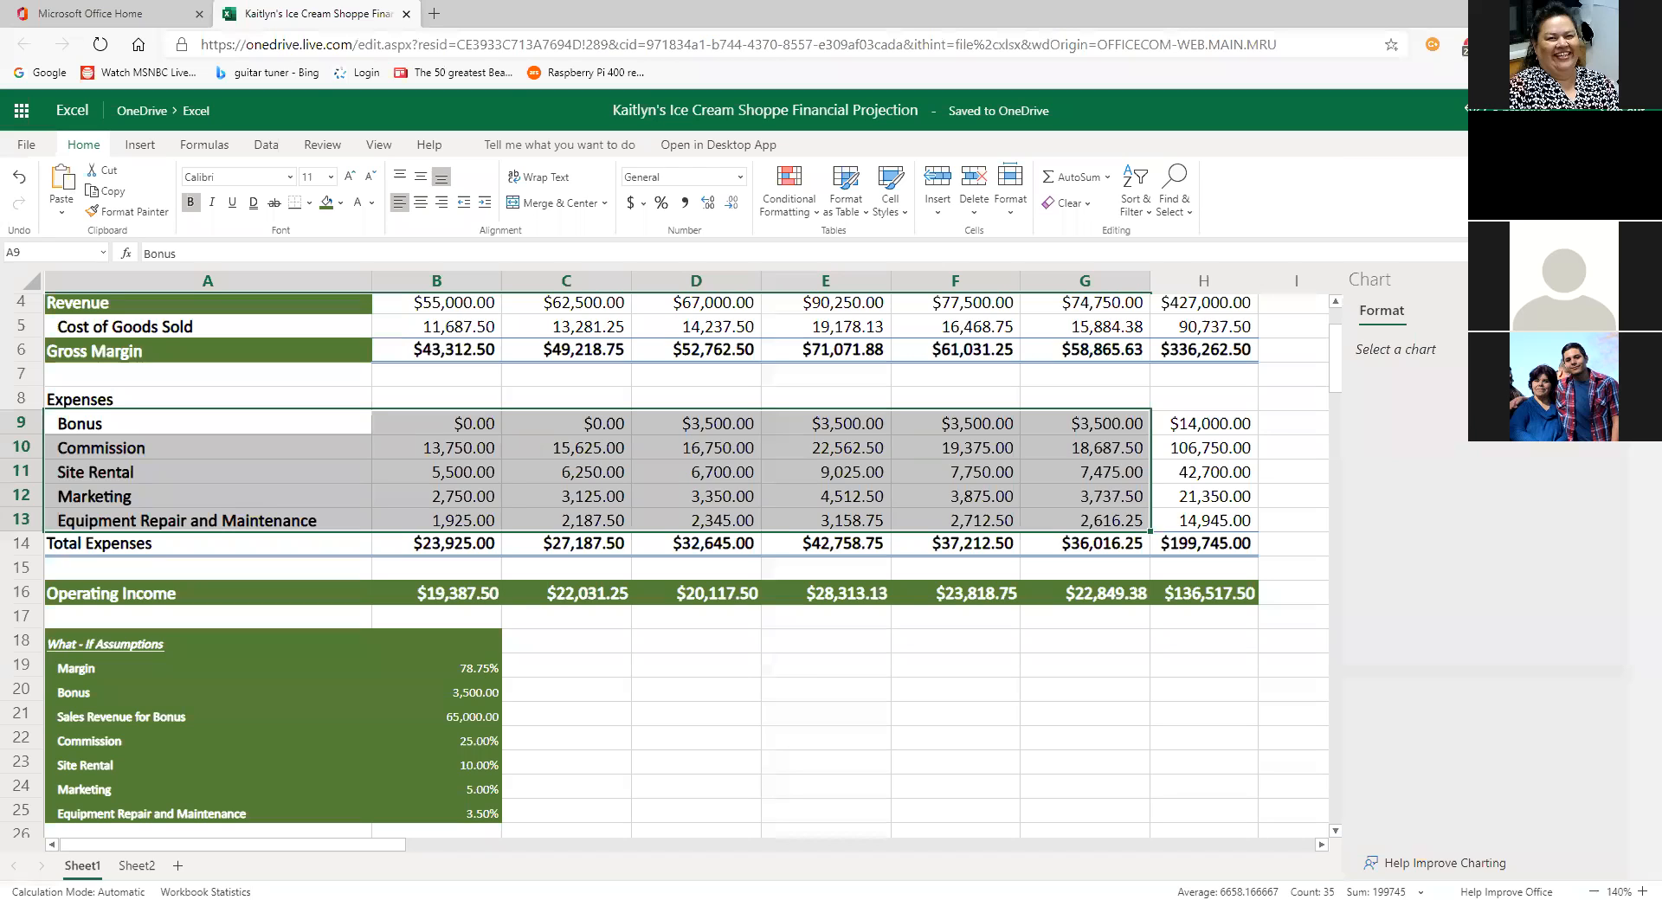
# Step: On Sheet1, clear the expense range selection and scroll up to the table's title rows
pyautogui.click(701, 670)
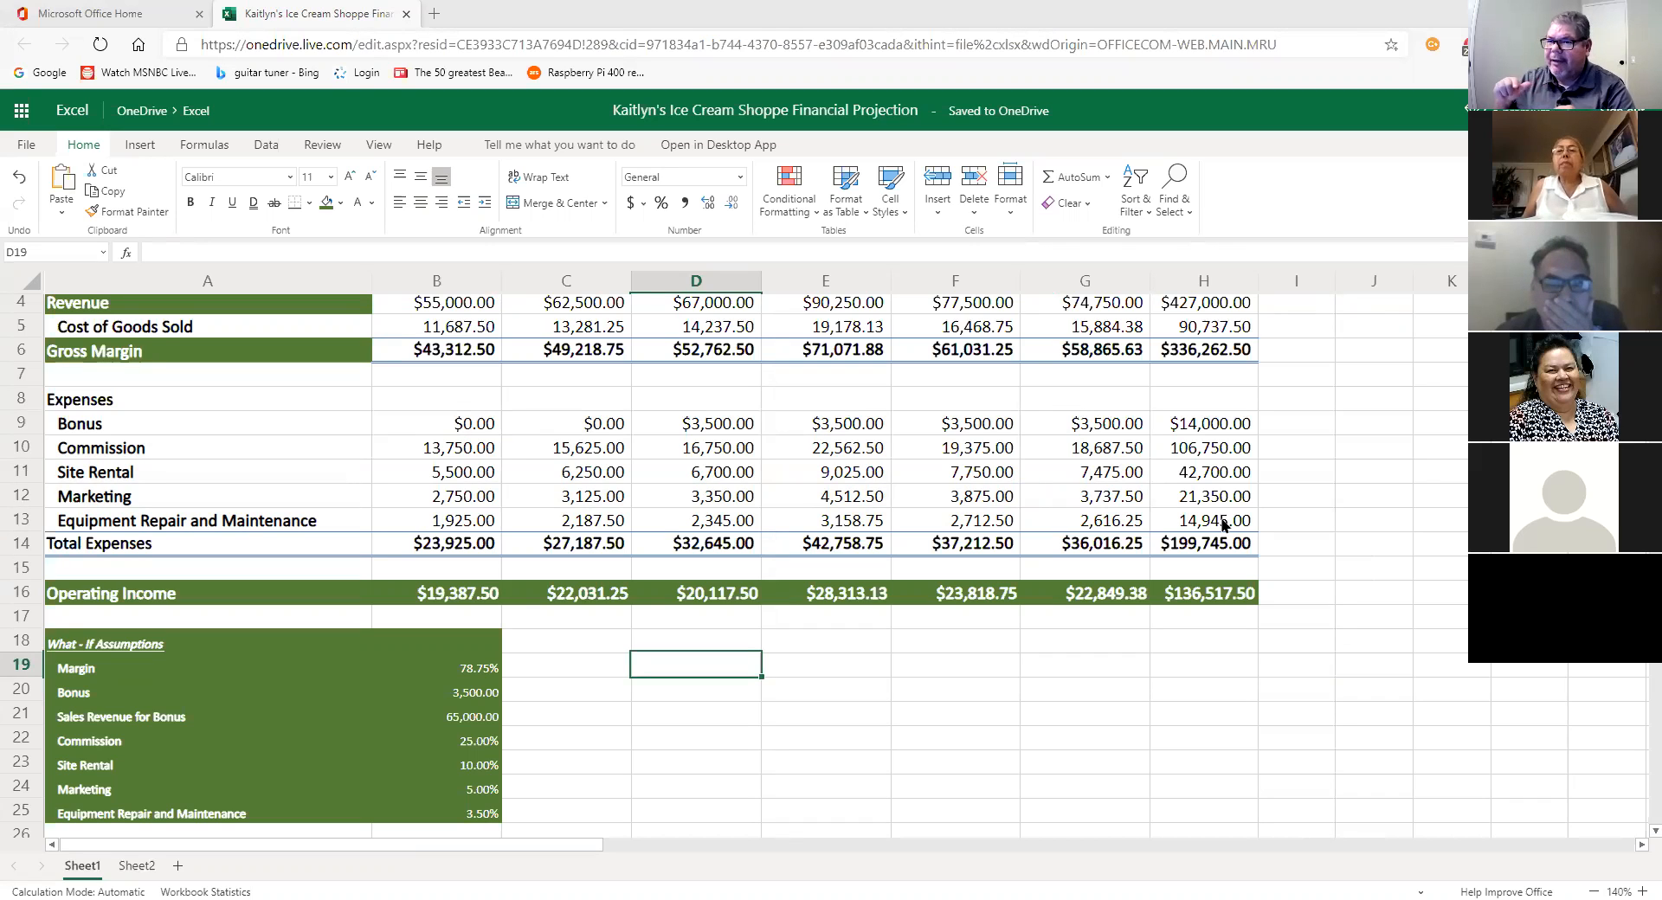
pyautogui.scroll(1, 1129, 522)
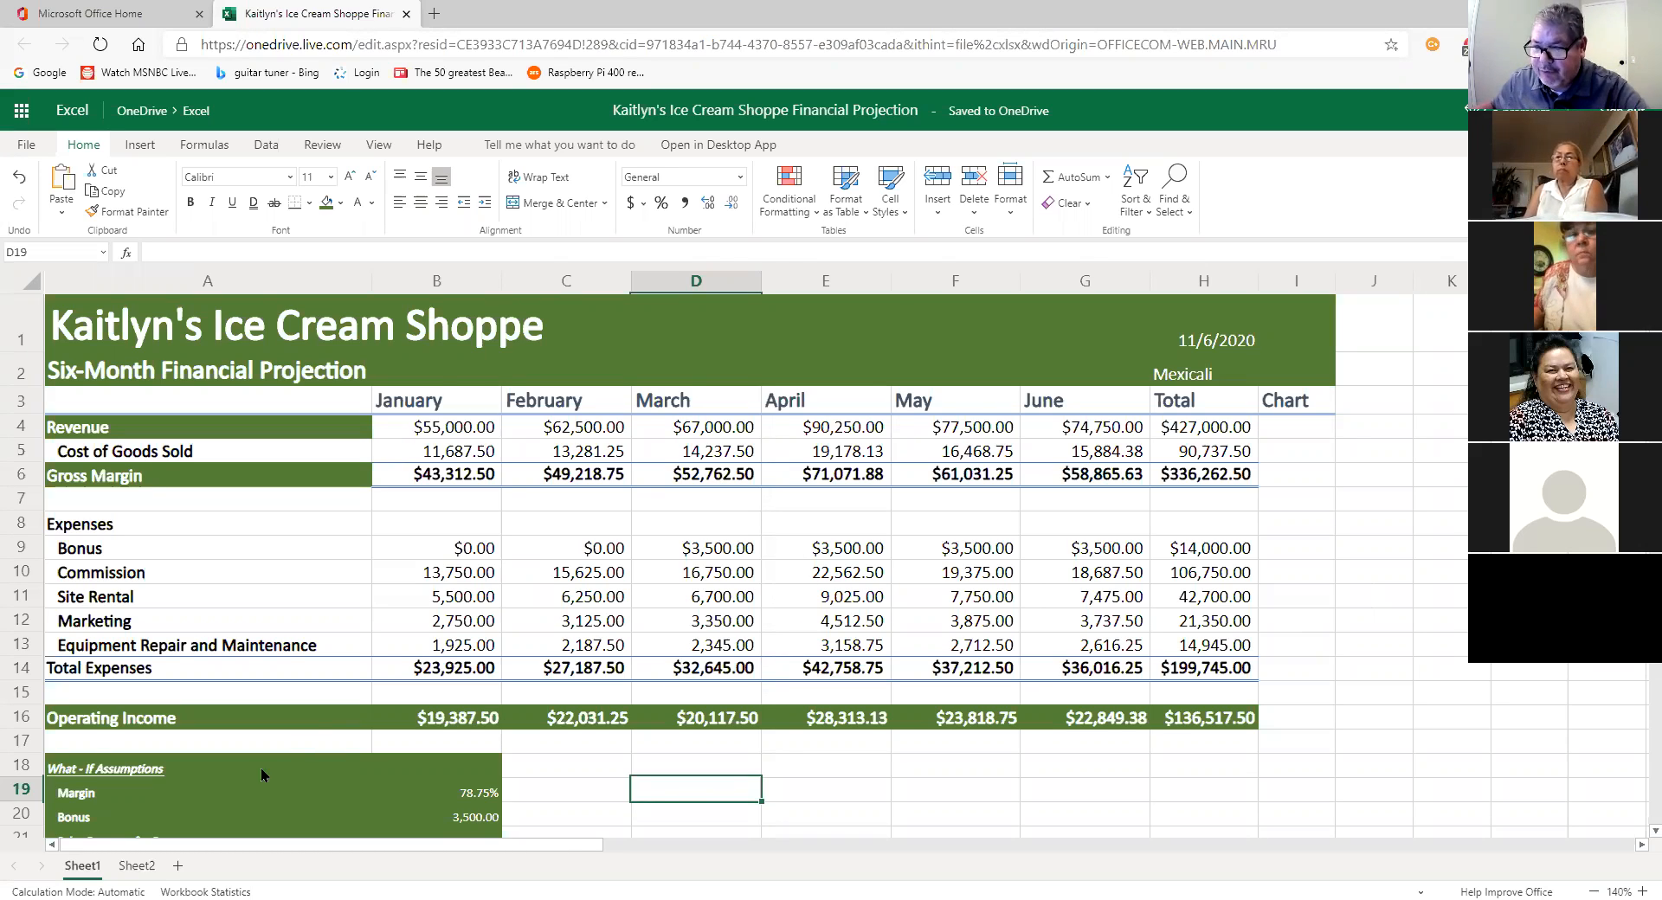
pyautogui.doubleClick(83, 865)
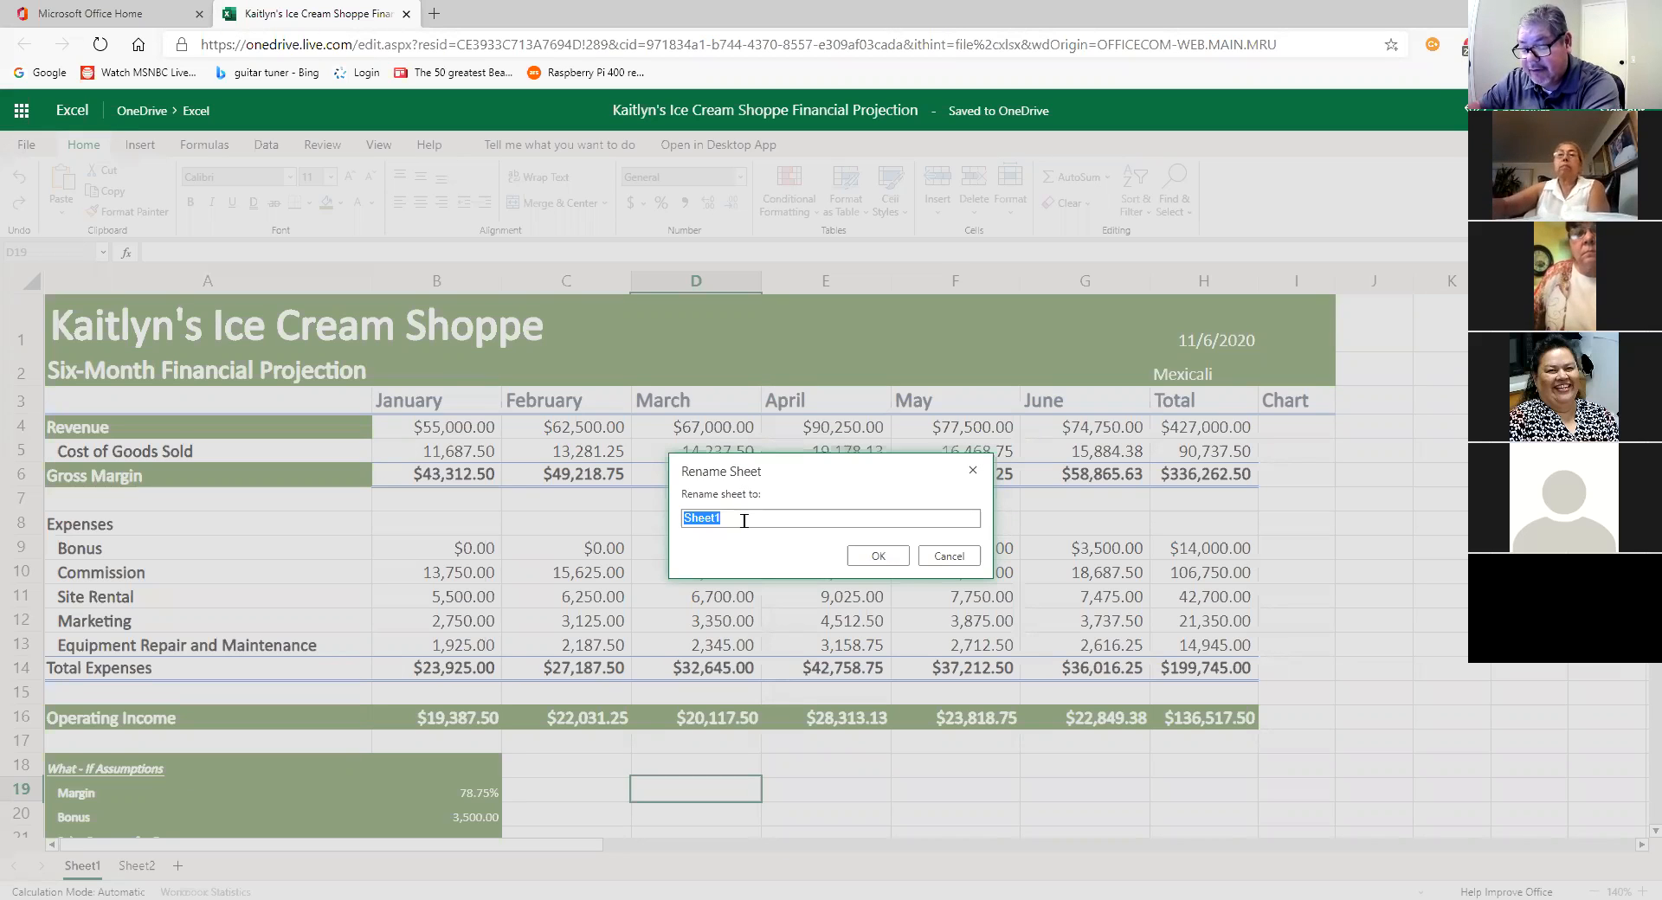
# Step: Rename Sheet1 to 'Six-Month Financial Projection'
pyautogui.write('D')
pyautogui.press('BackSpace')
pyautogui.write('Six')
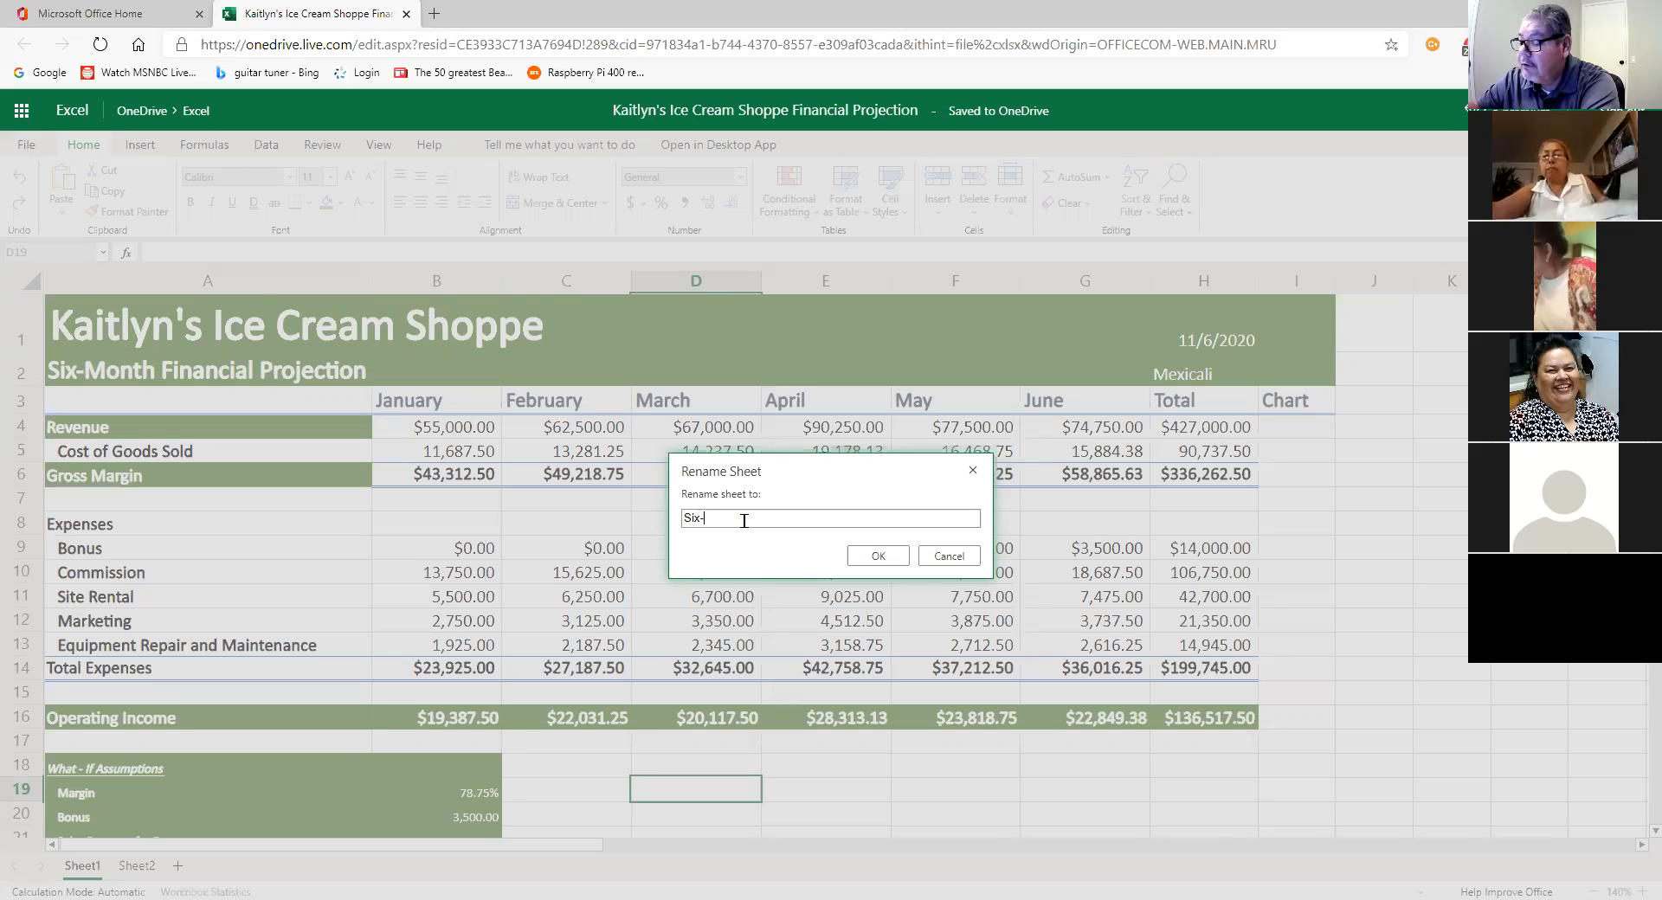
pyautogui.write('-M')
pyautogui.press('BackSpace')
pyautogui.write('Molnth')
pyautogui.press('BackSpace')
pyautogui.press('BackSpace')
pyautogui.press('BackSpace')
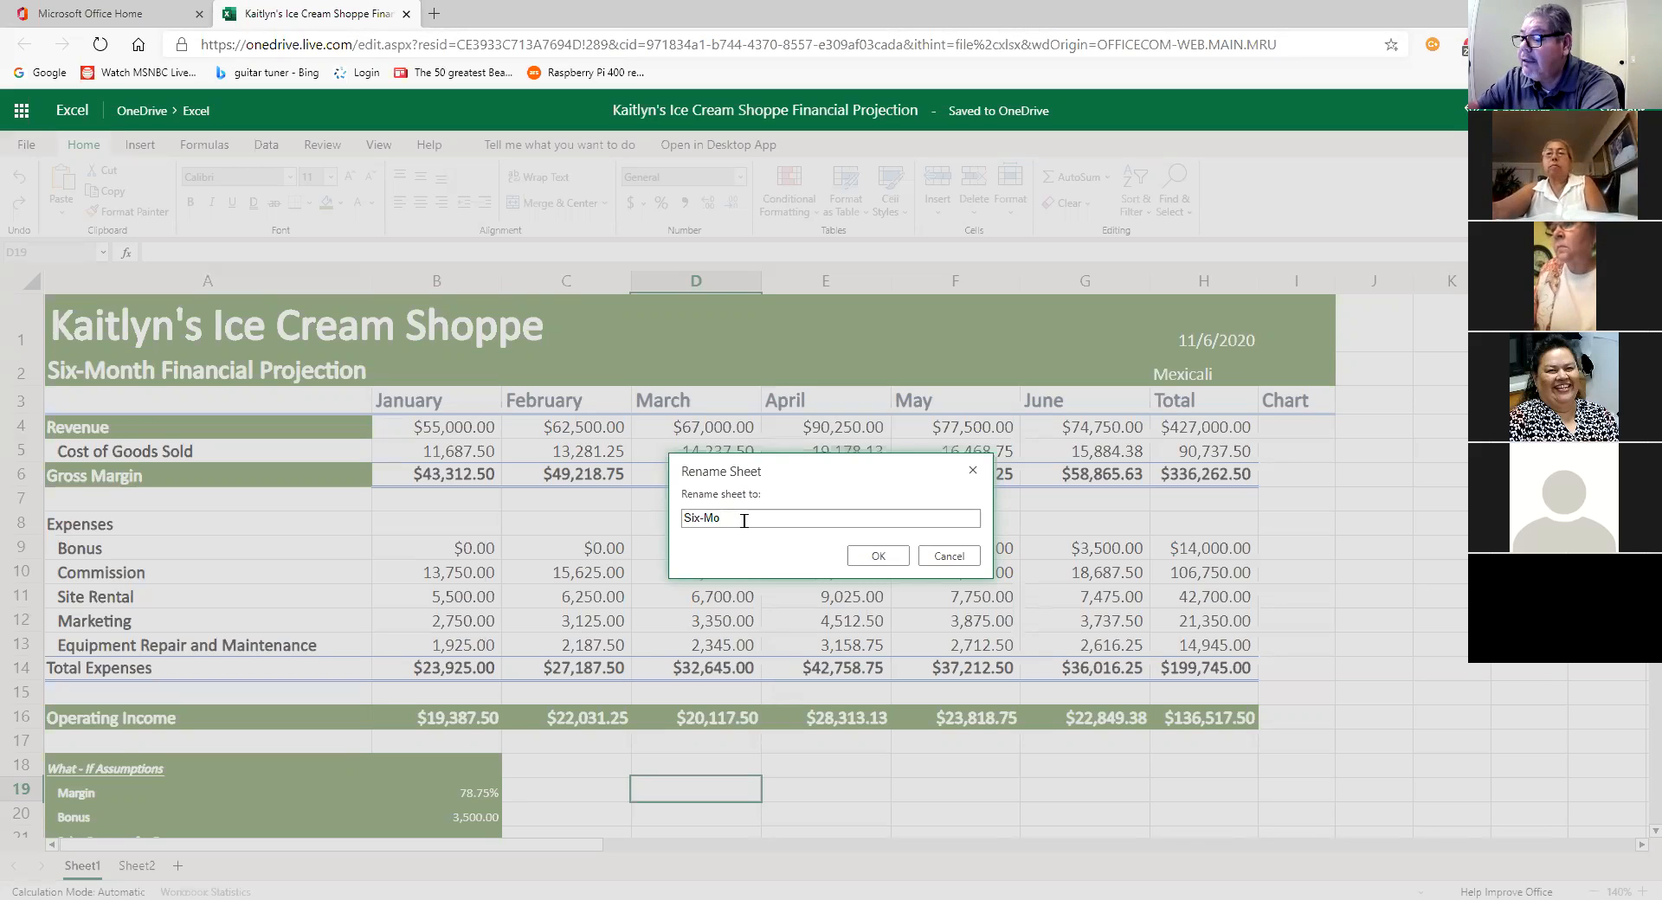
pyautogui.write('nth')
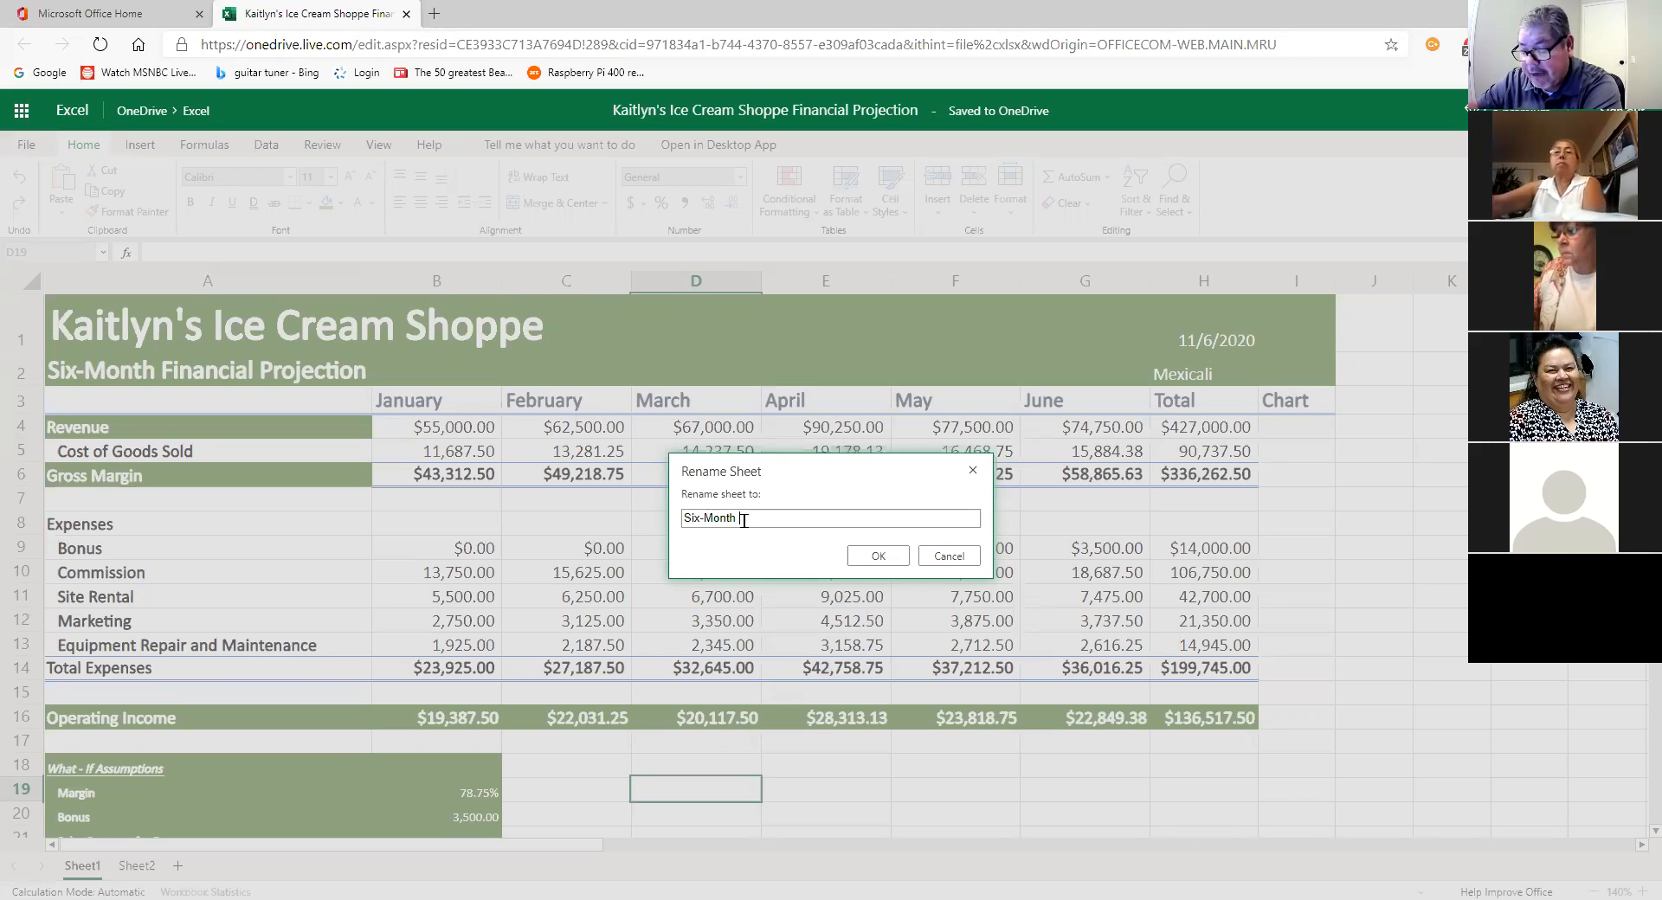
pyautogui.write('Financ')
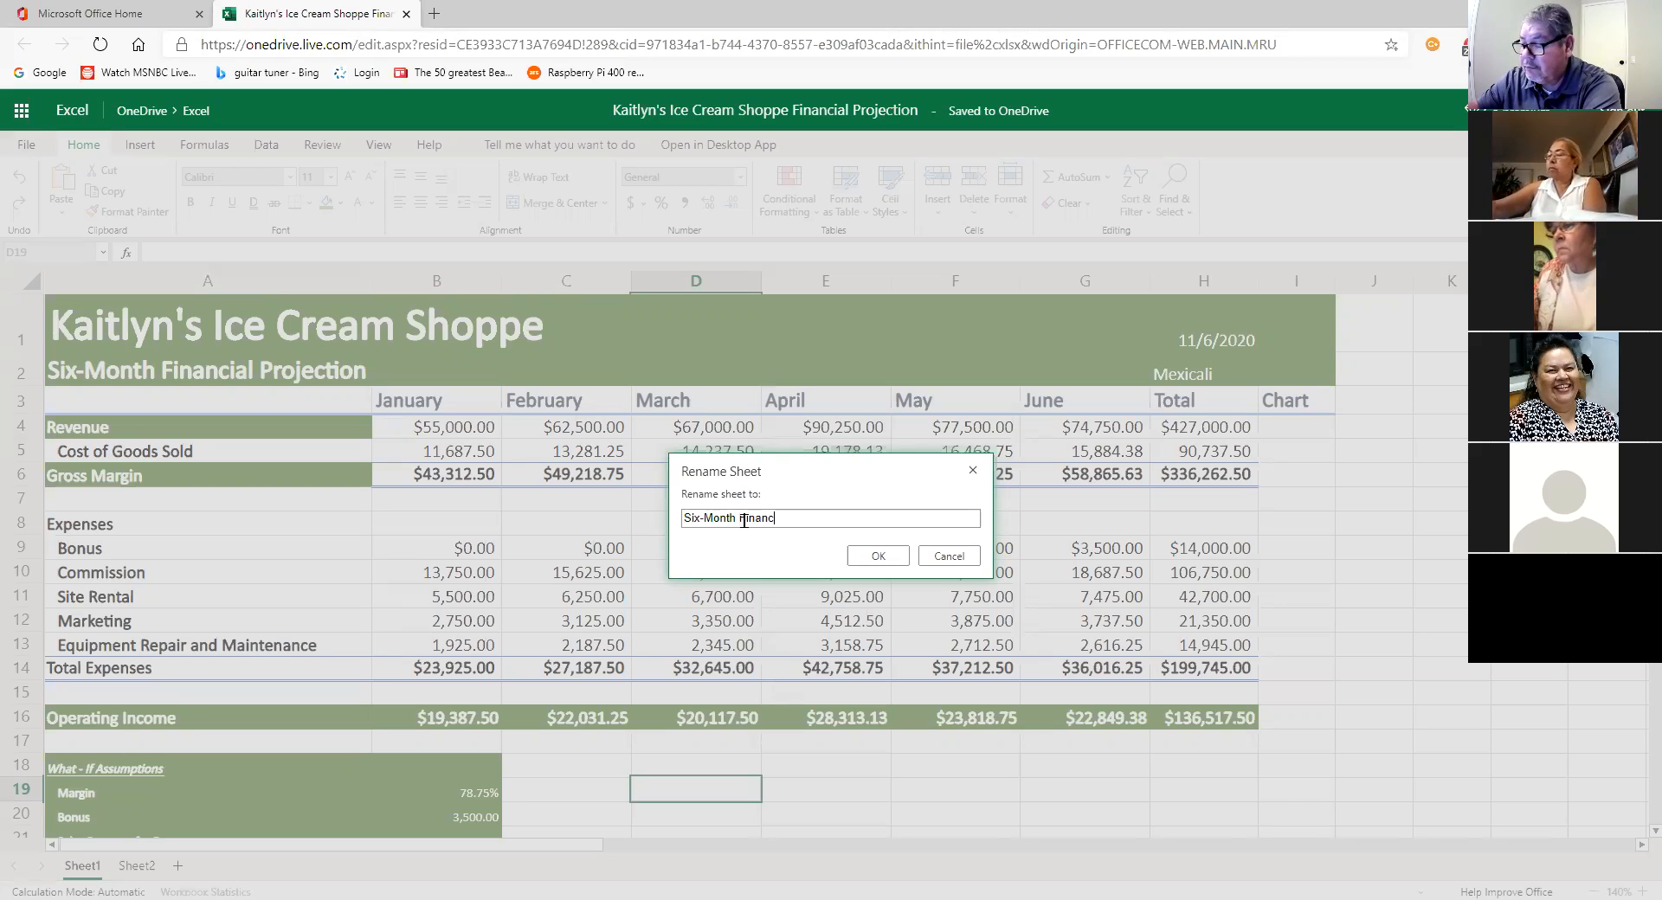
pyautogui.write('ial')
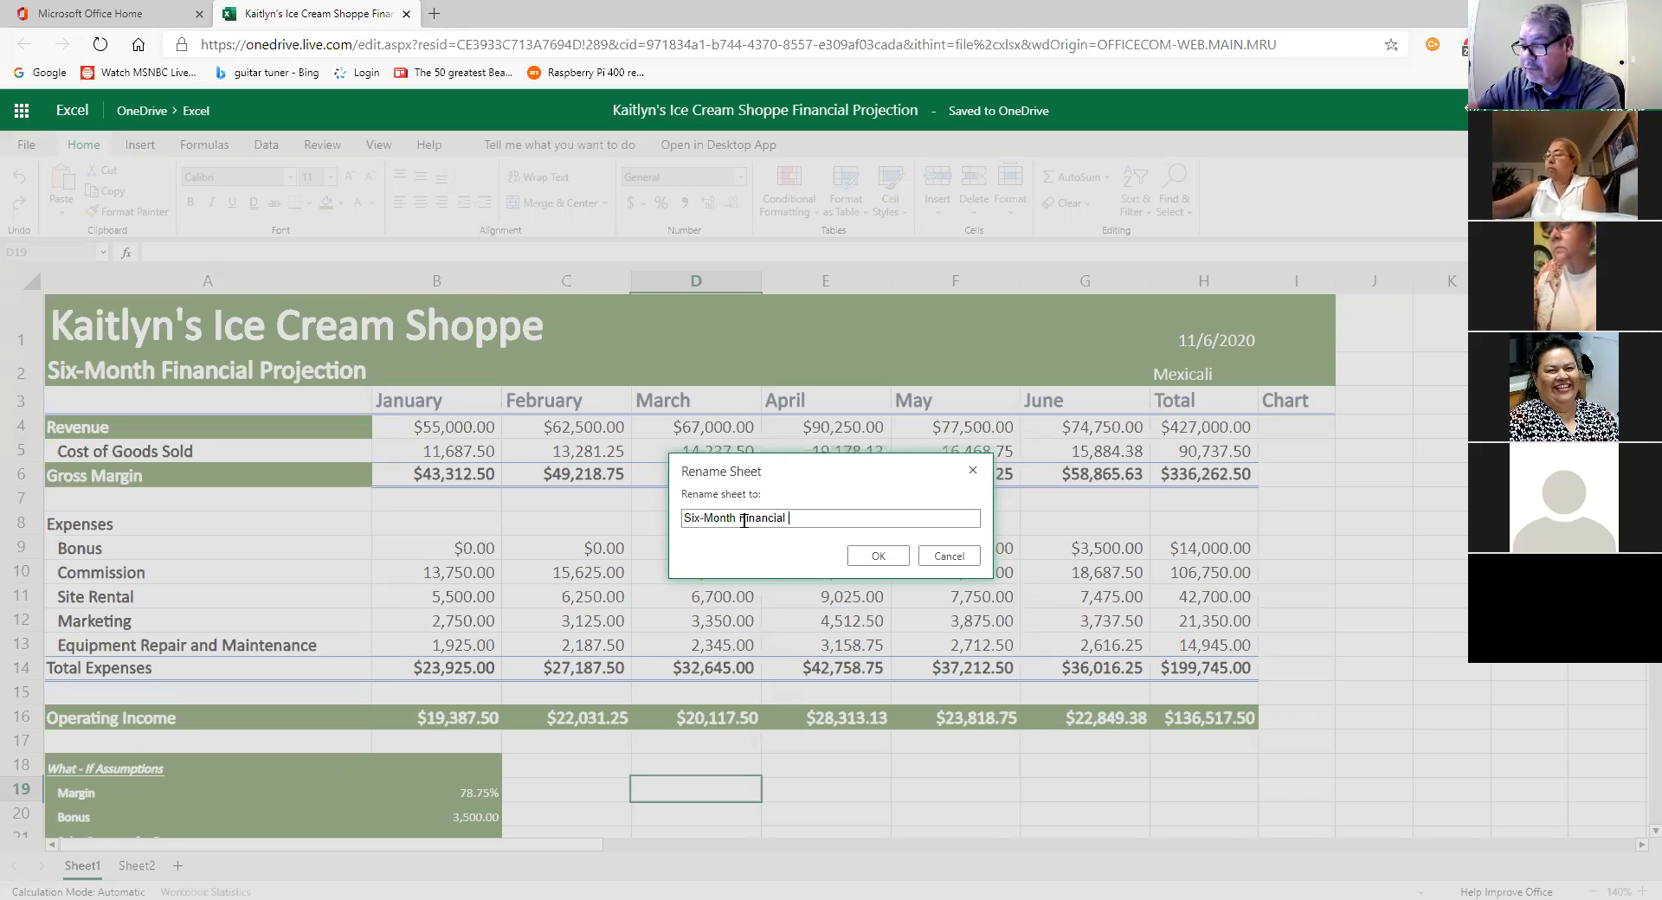
pyautogui.write(' Pro')
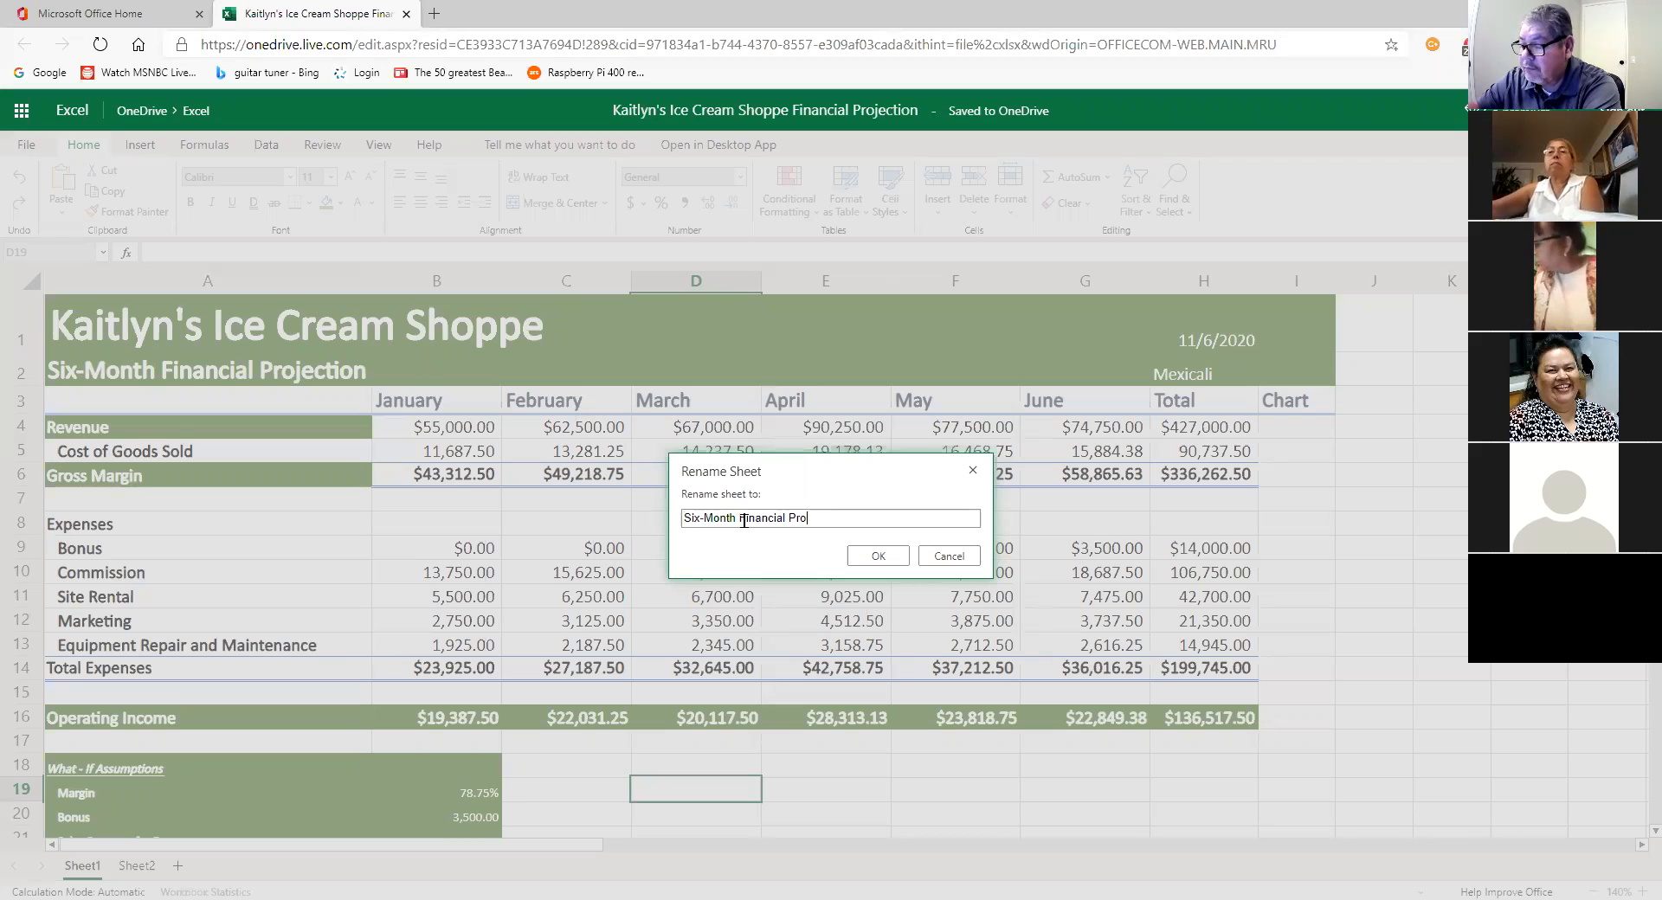
pyautogui.write('jection')
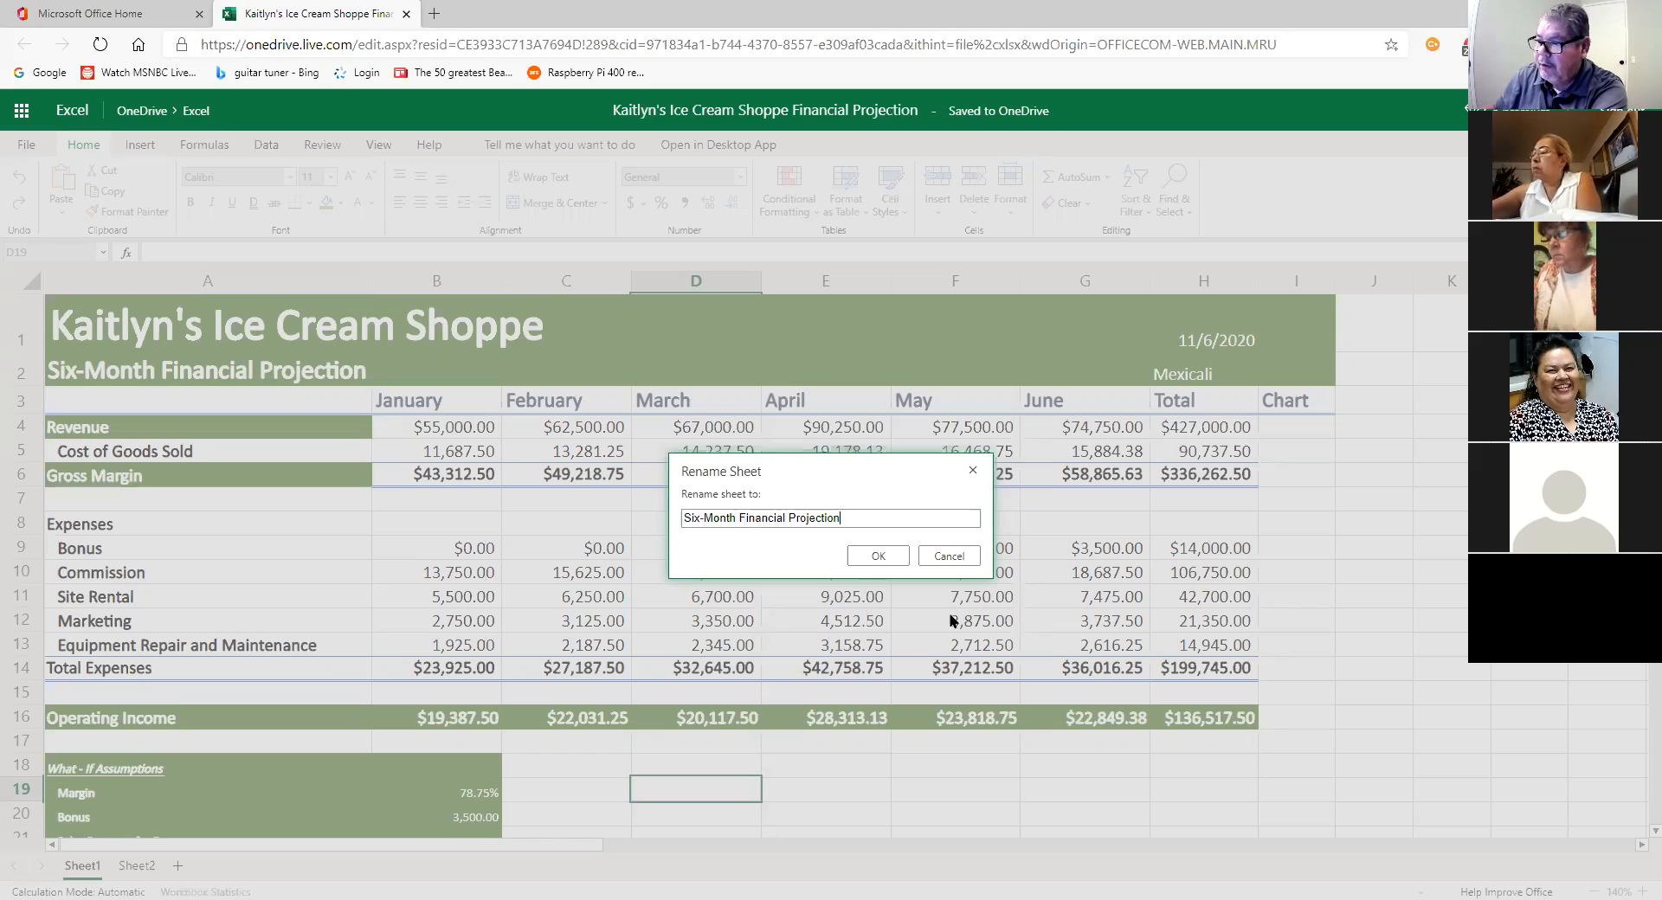
pyautogui.click(892, 558)
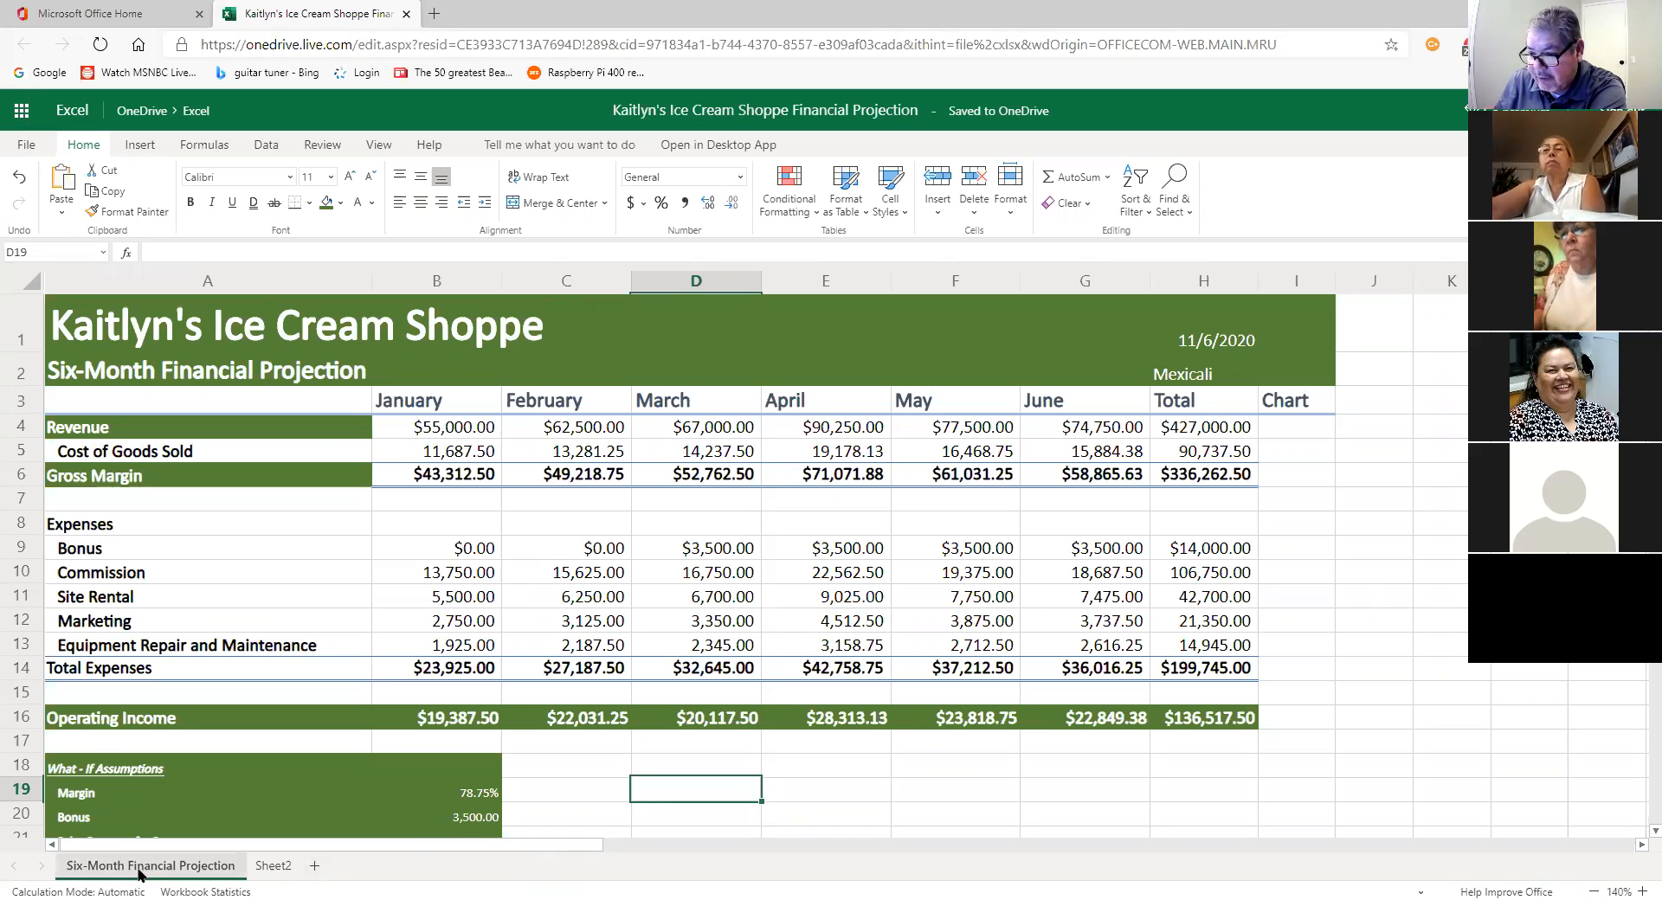
# Step: Colour the Six-Month Financial Projection tab Blue, Accent 1, Darker 25%
pyautogui.rightClick(110, 870)
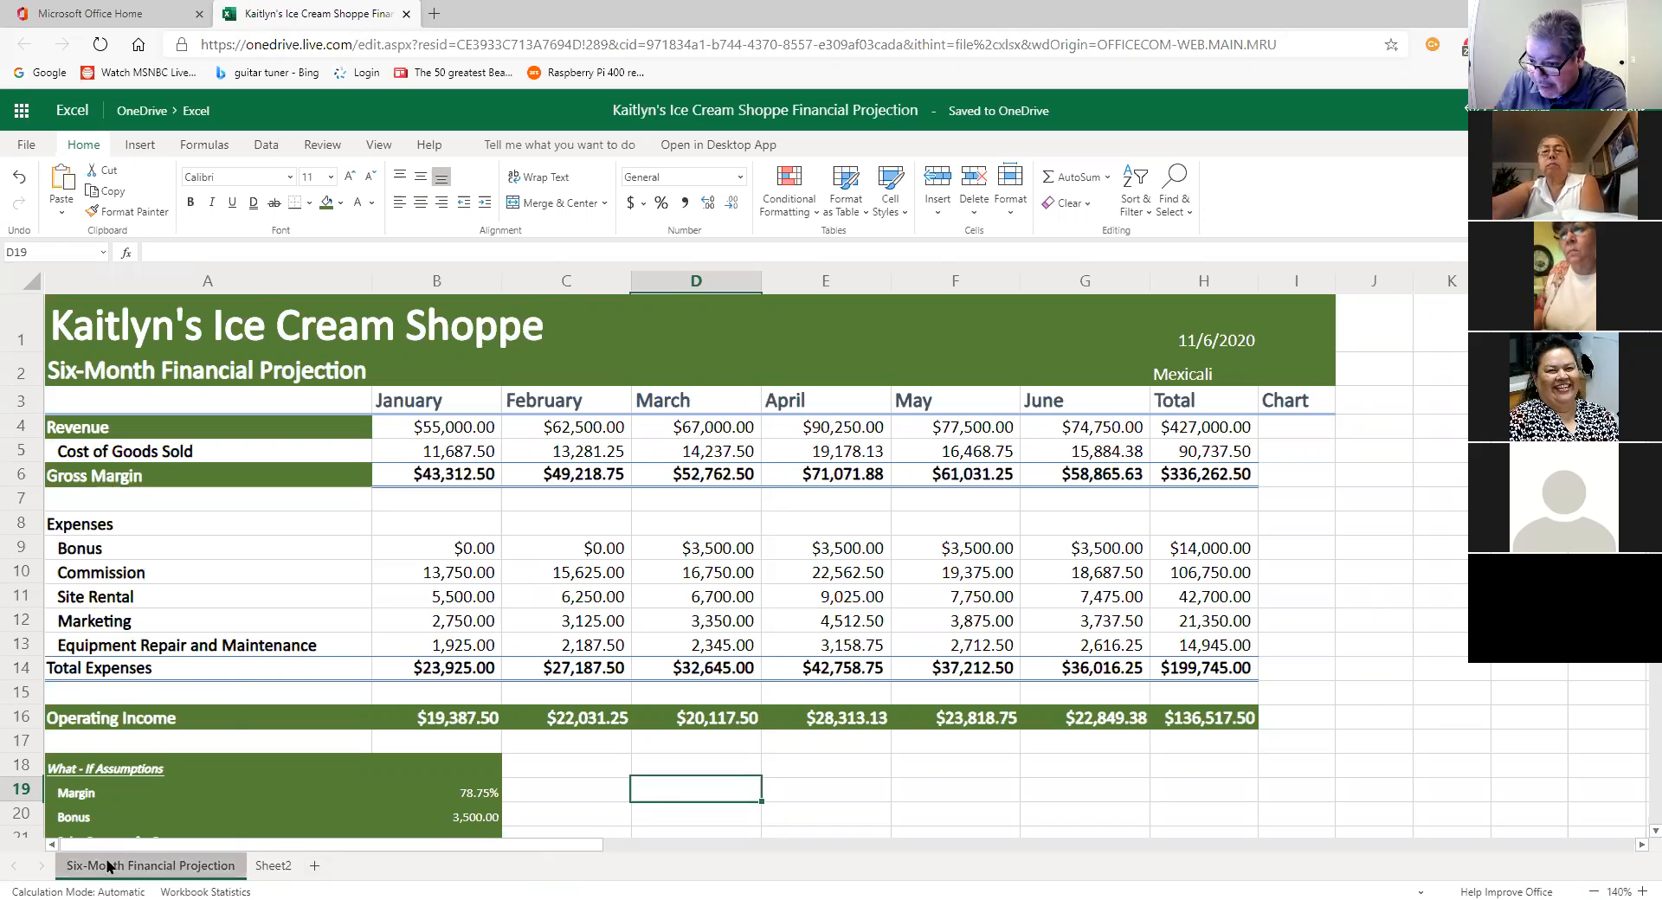
pyautogui.moveTo(180, 784)
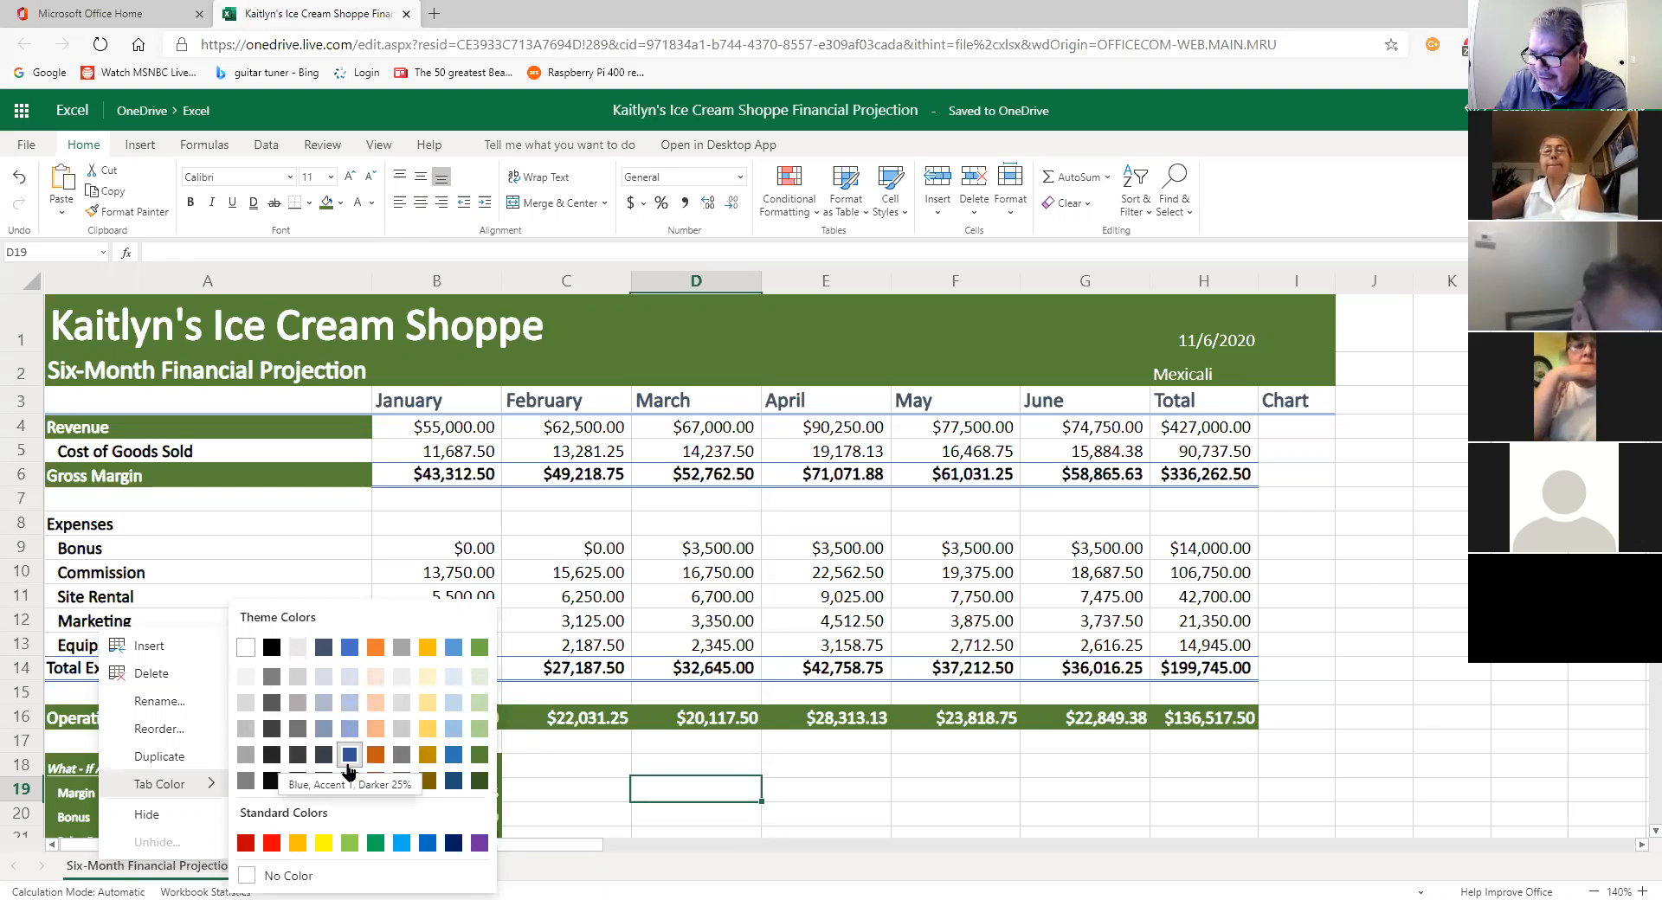
pyautogui.click(350, 651)
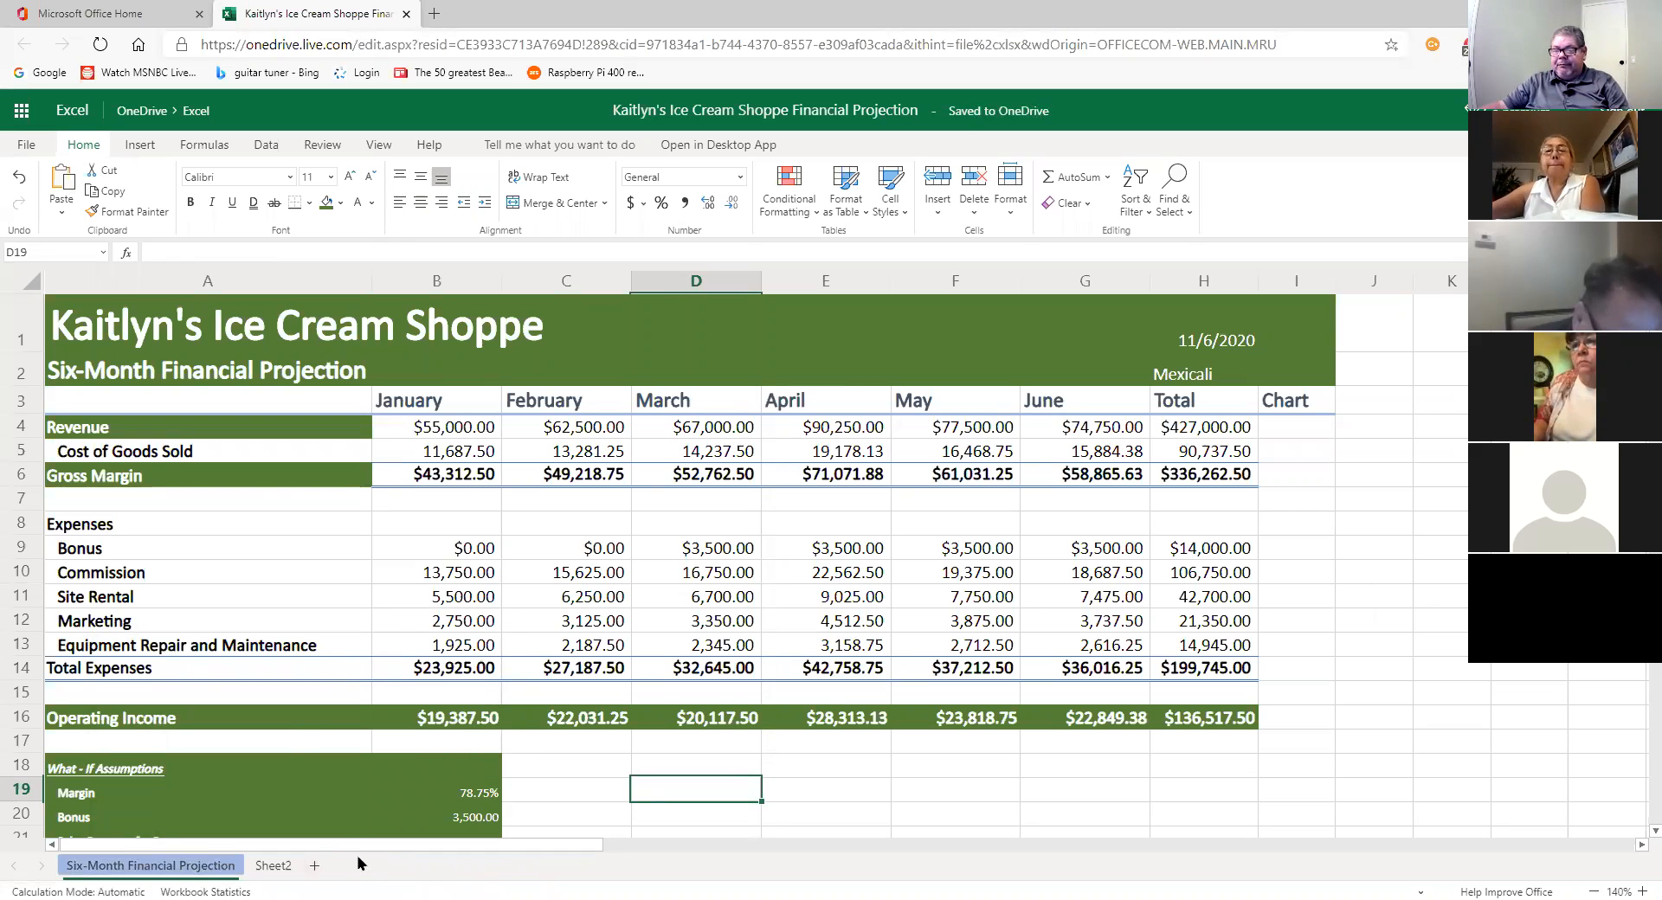
pyautogui.doubleClick(183, 865)
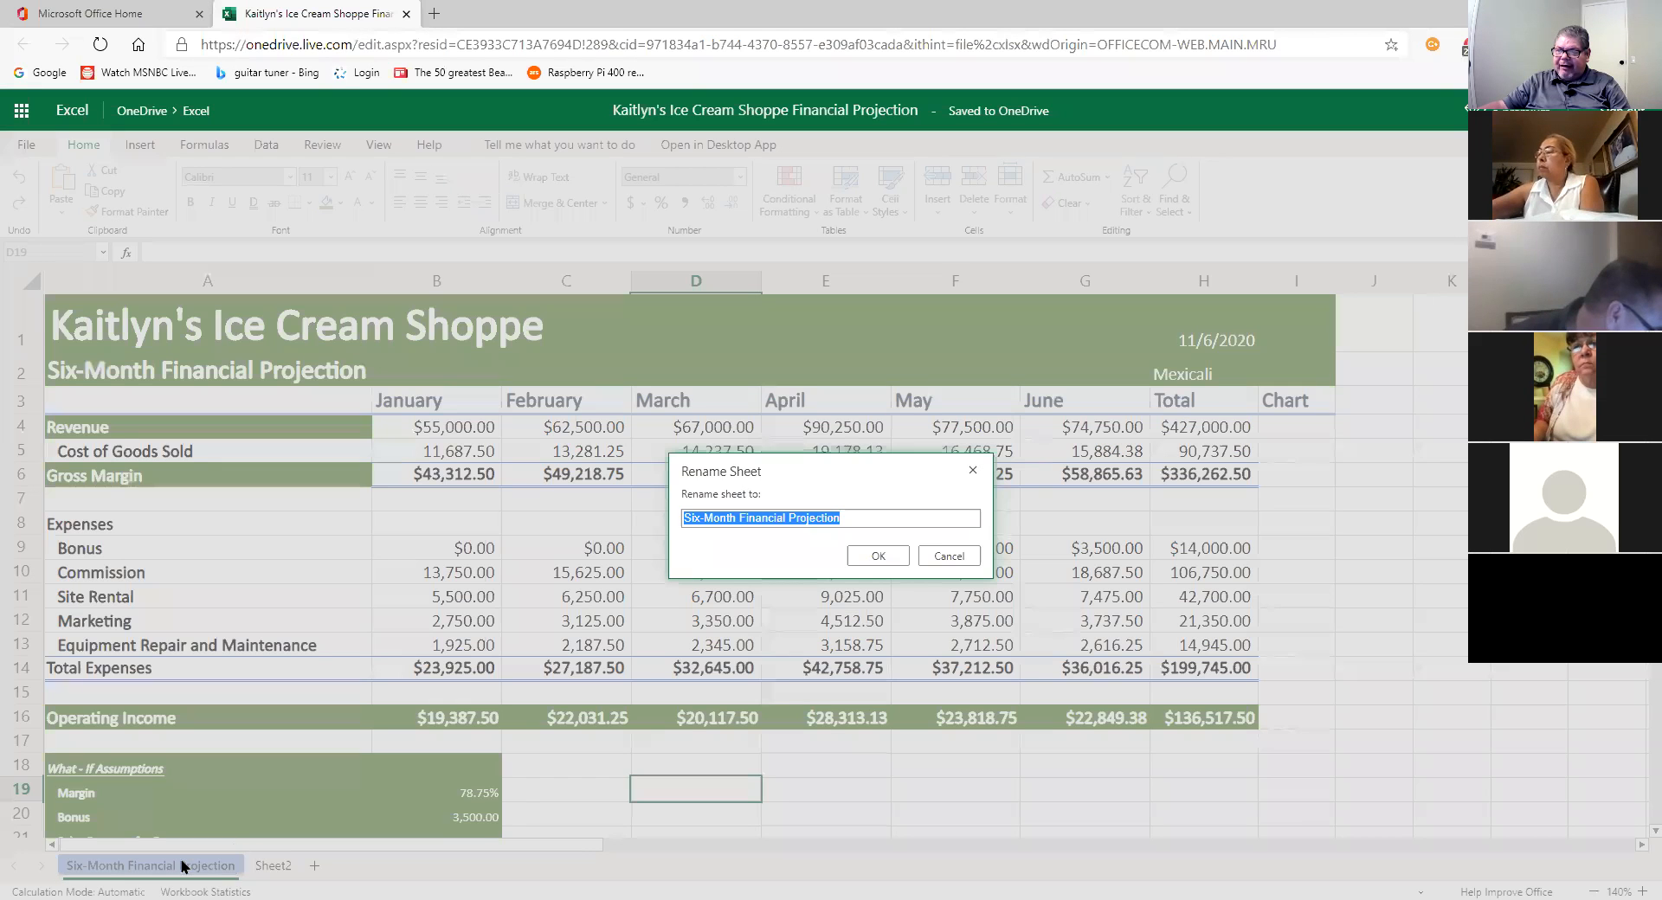
pyautogui.click(865, 516)
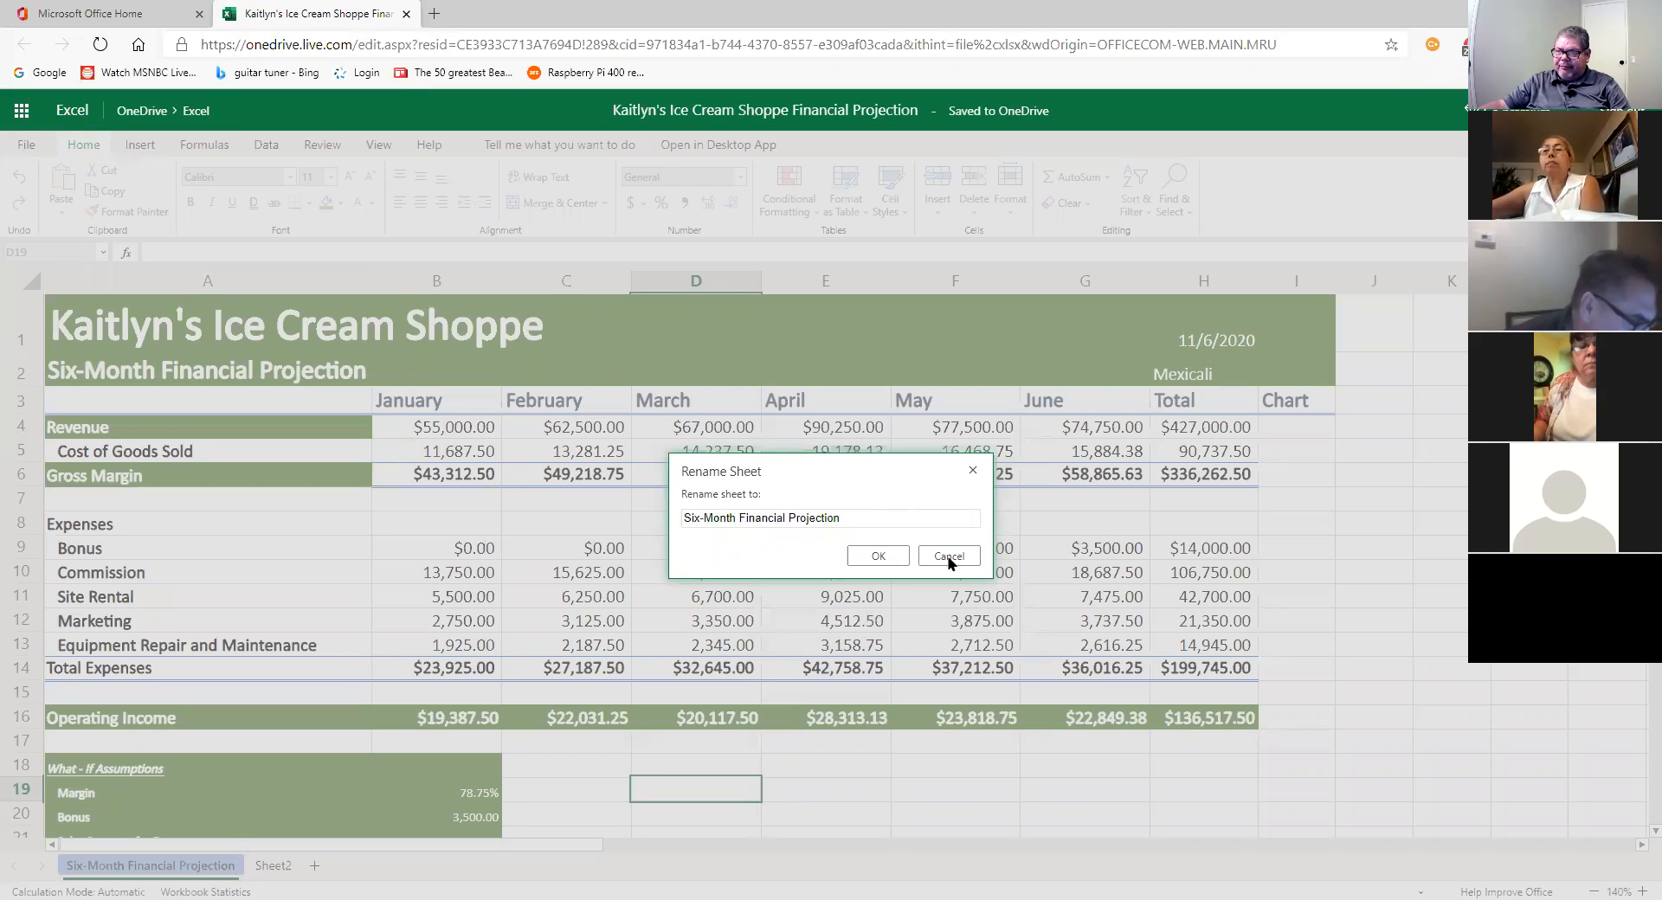
pyautogui.click(946, 556)
pyautogui.rightClick(110, 870)
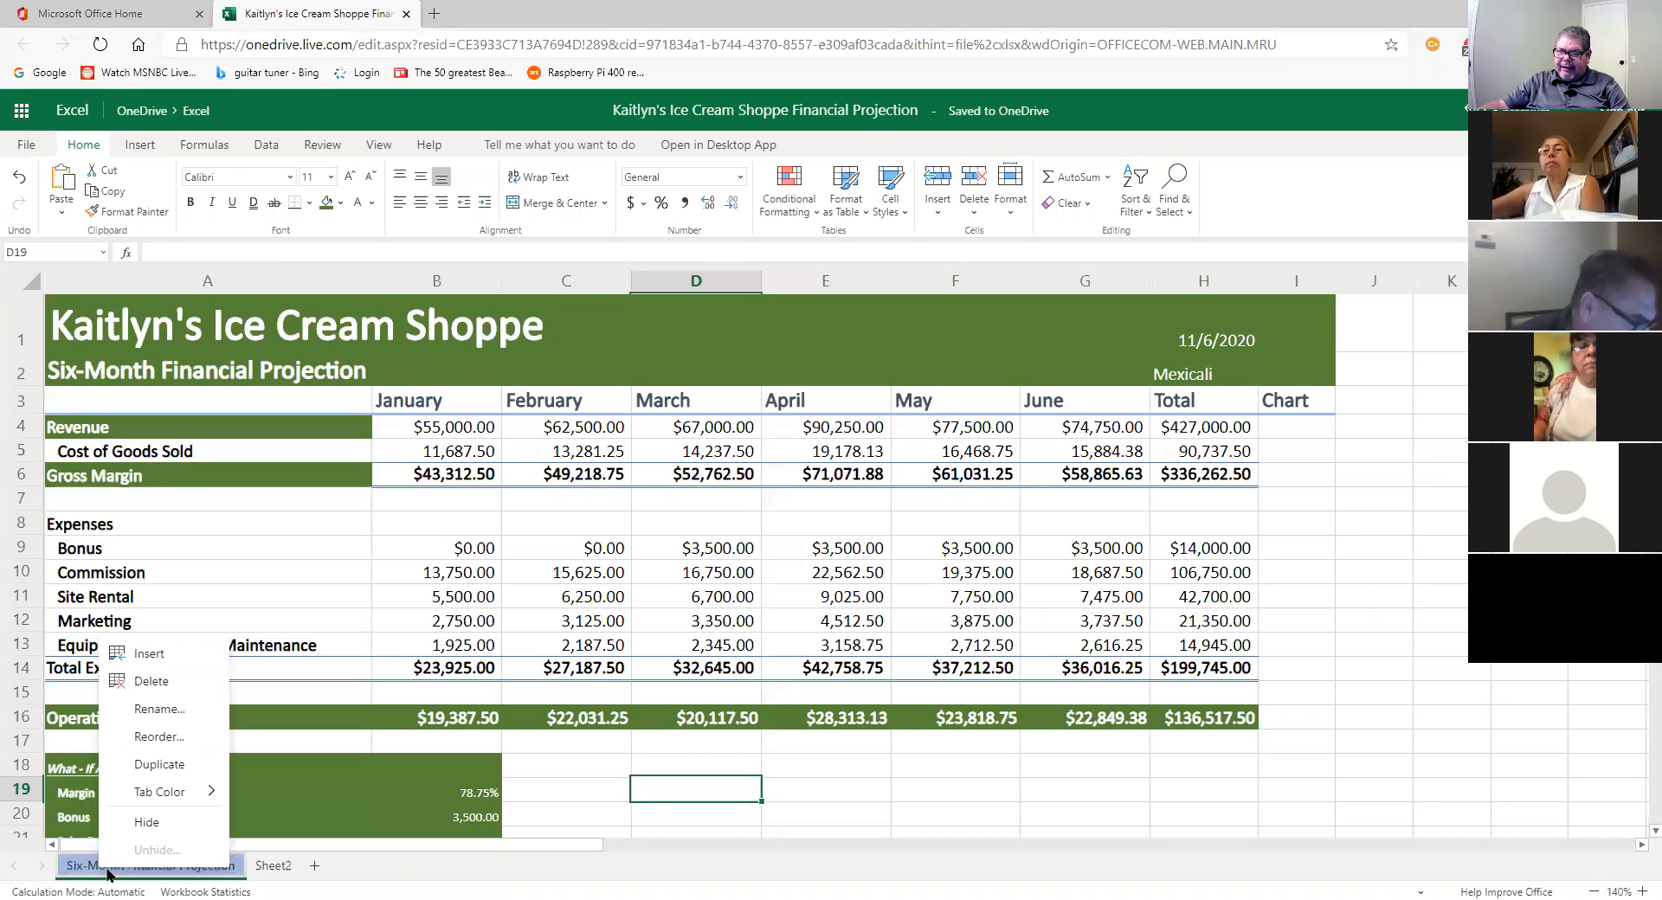
pyautogui.click(161, 710)
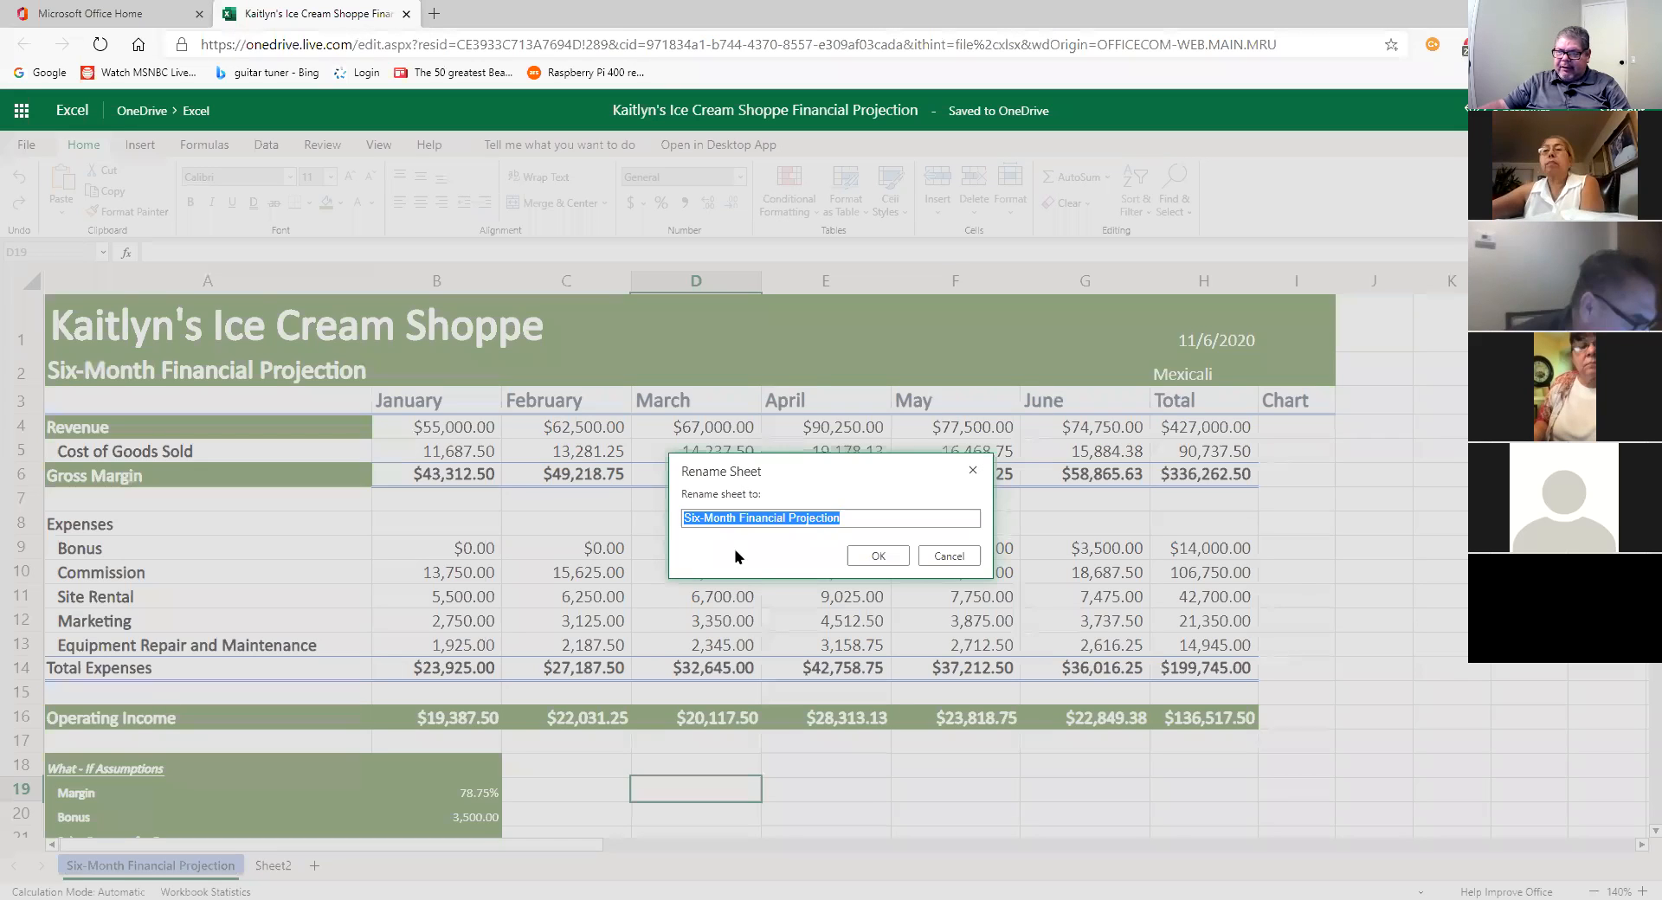
pyautogui.click(952, 556)
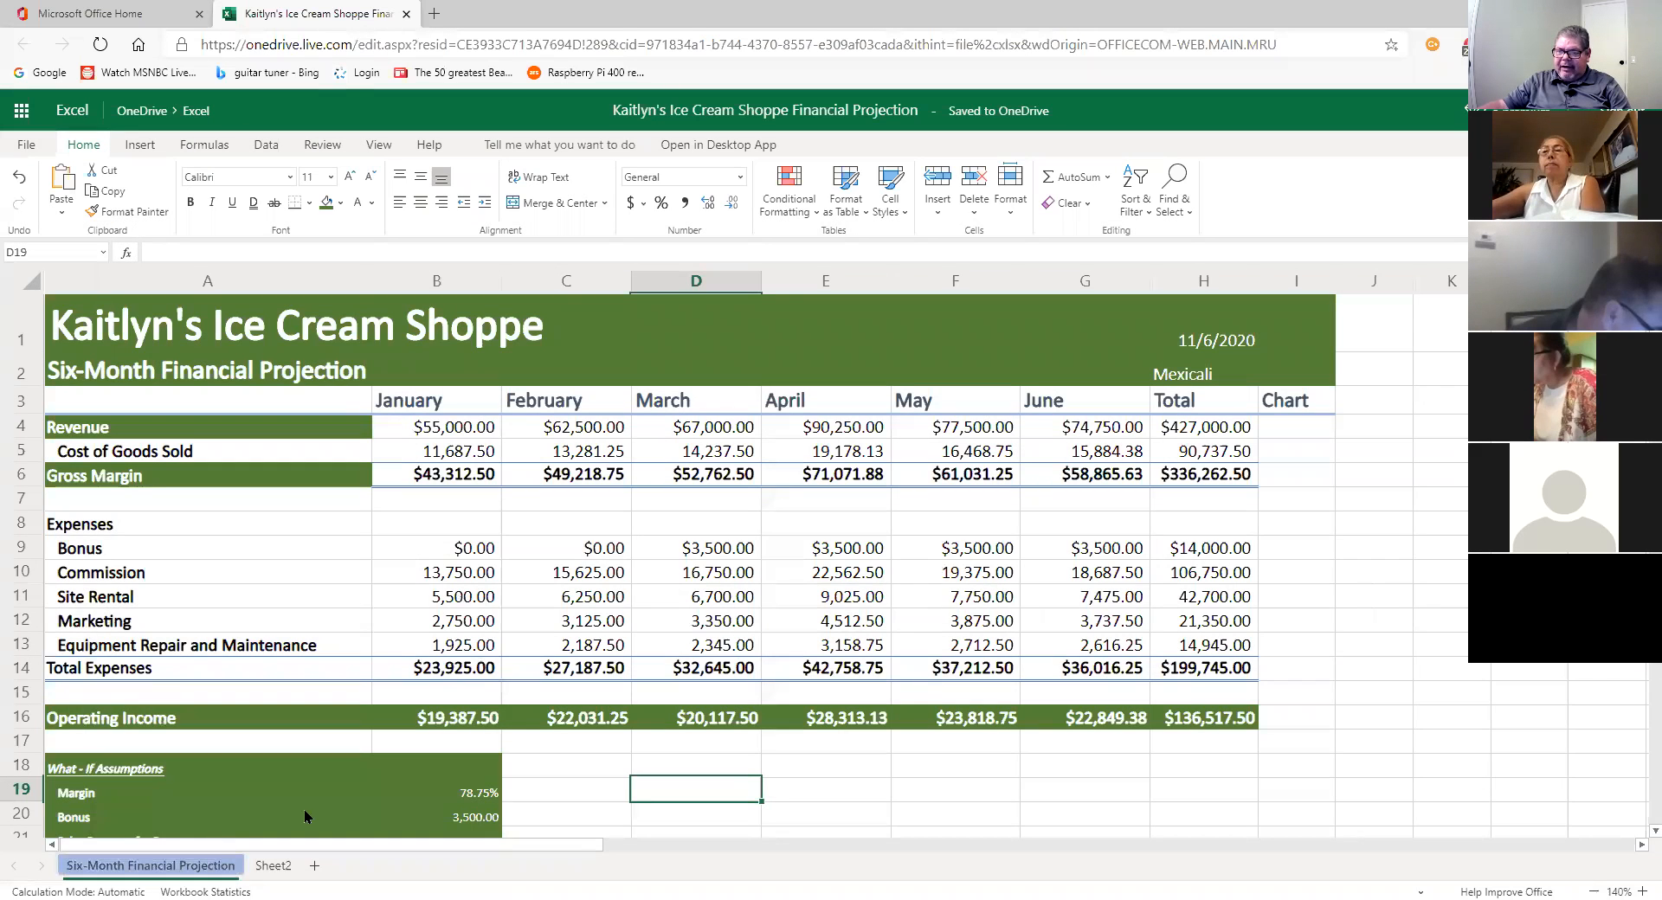
pyautogui.rightClick(113, 867)
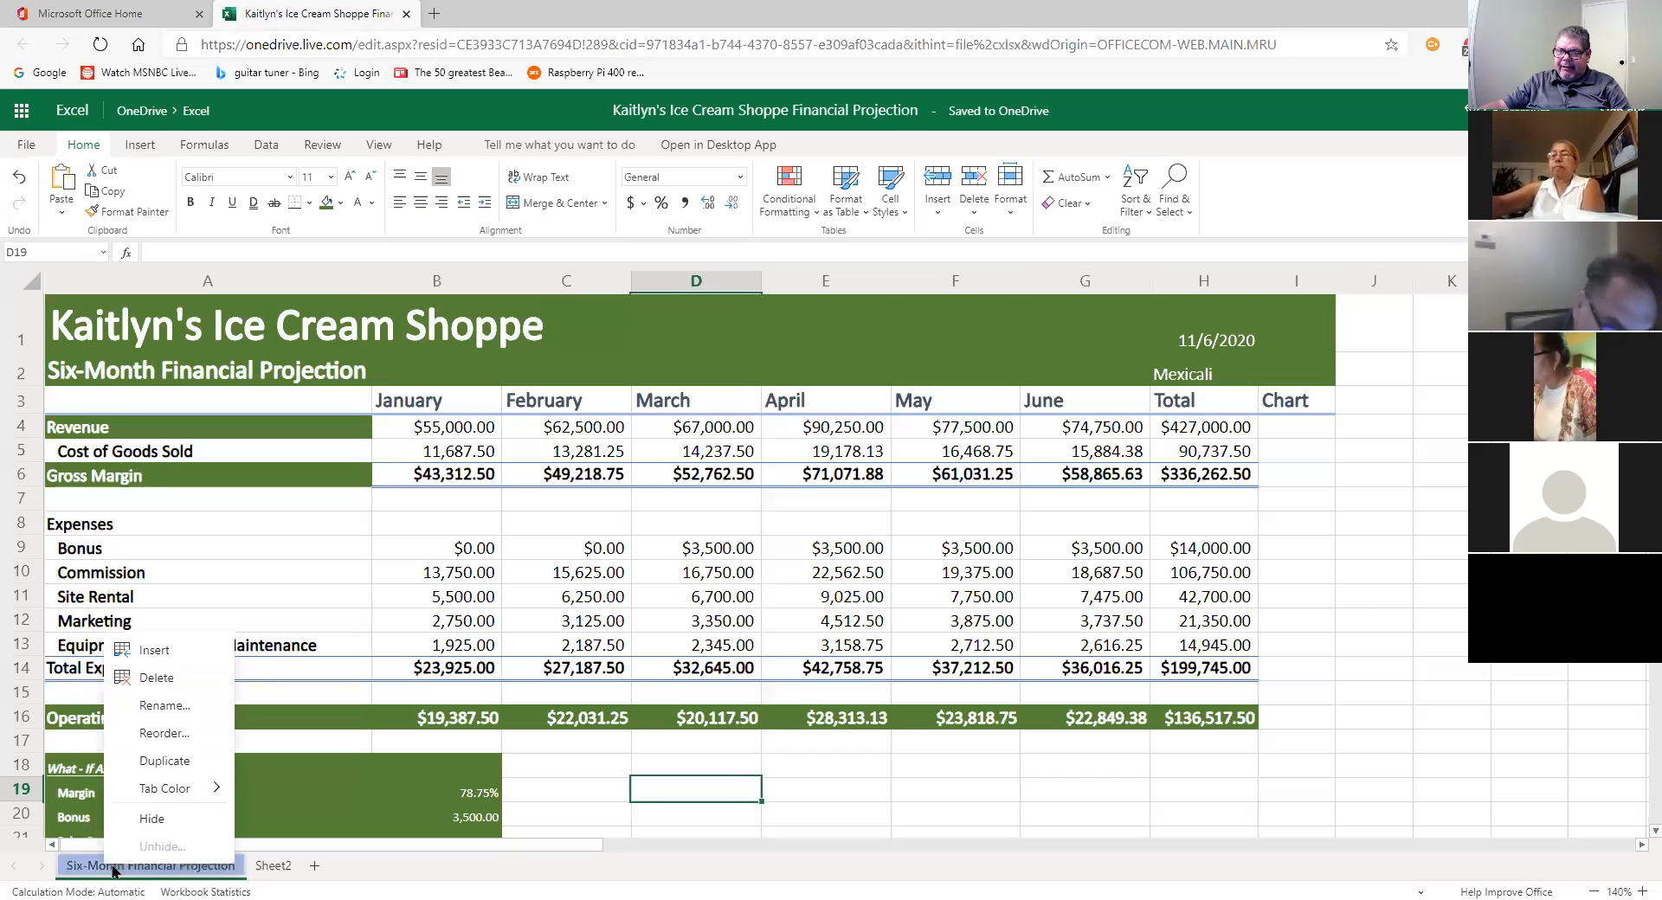
pyautogui.click(161, 708)
pyautogui.click(950, 555)
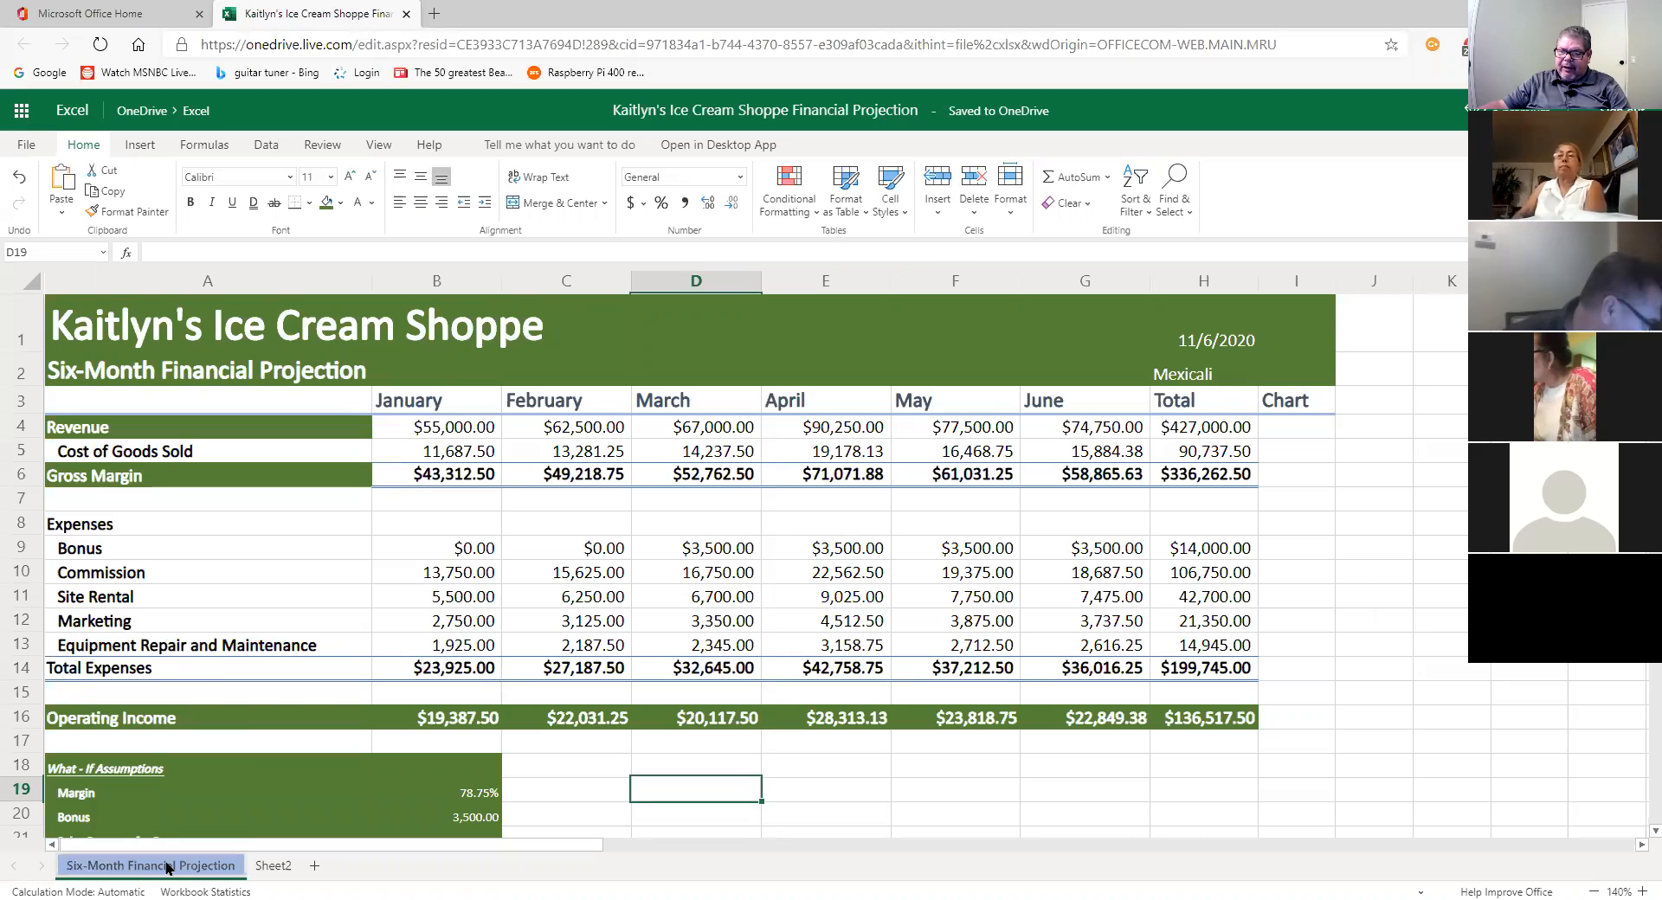
pyautogui.doubleClick(167, 865)
pyautogui.click(872, 518)
pyautogui.click(947, 555)
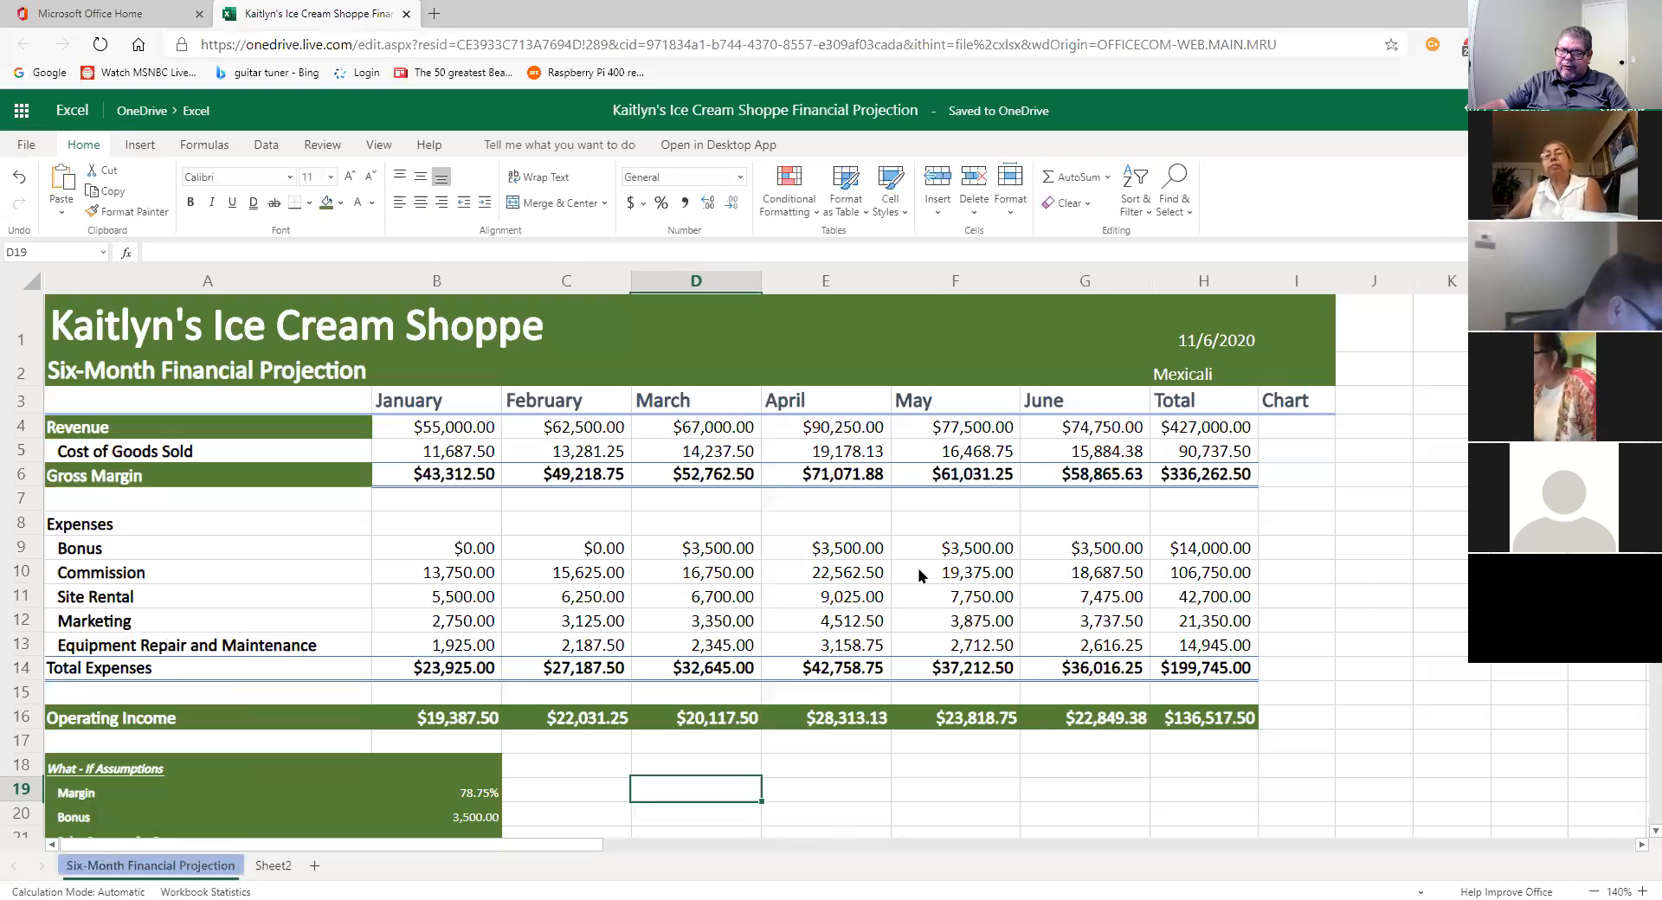
pyautogui.rightClick(218, 866)
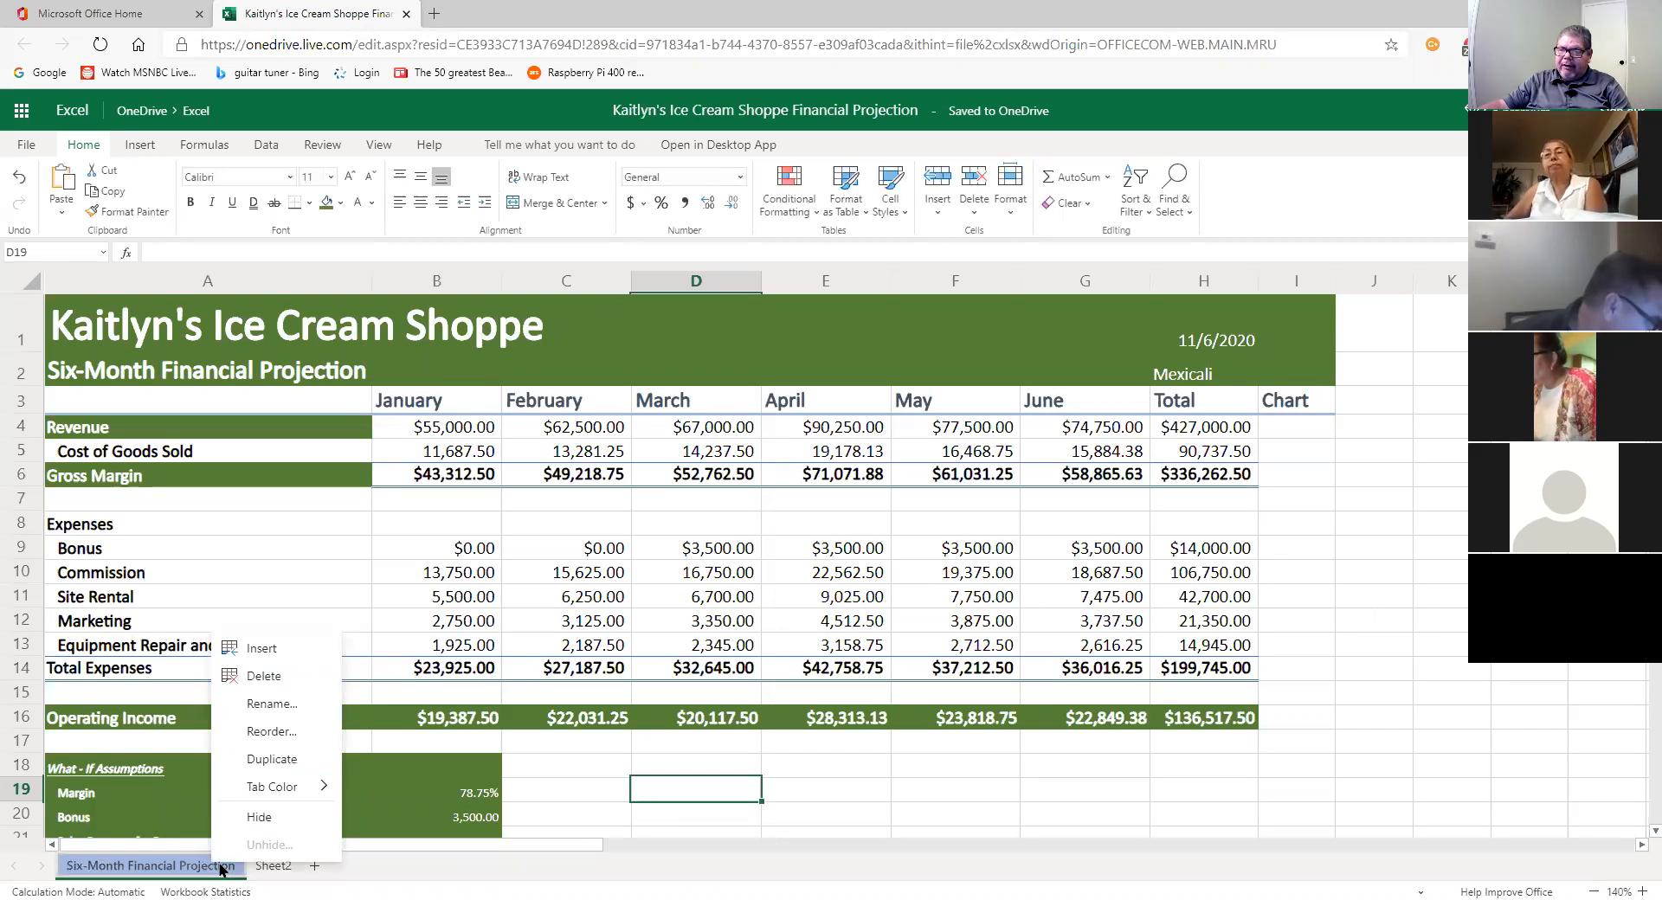
# Step: Change the Six-Month Financial Projection tab colour to Blue, Accent 1
pyautogui.moveTo(274, 786)
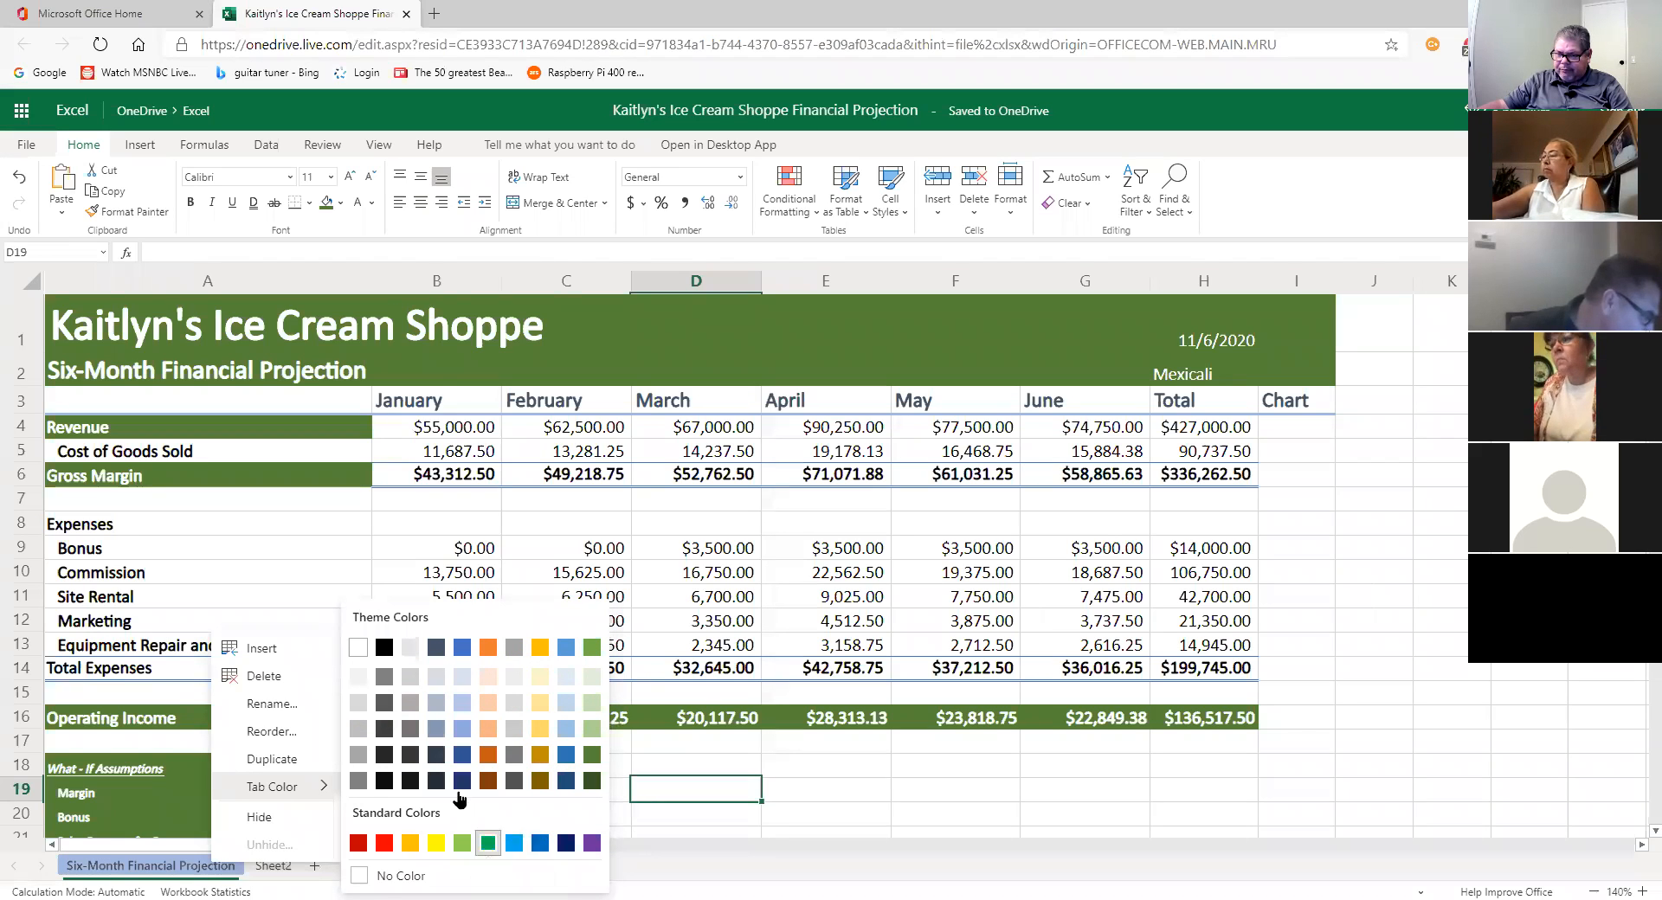
pyautogui.click(464, 654)
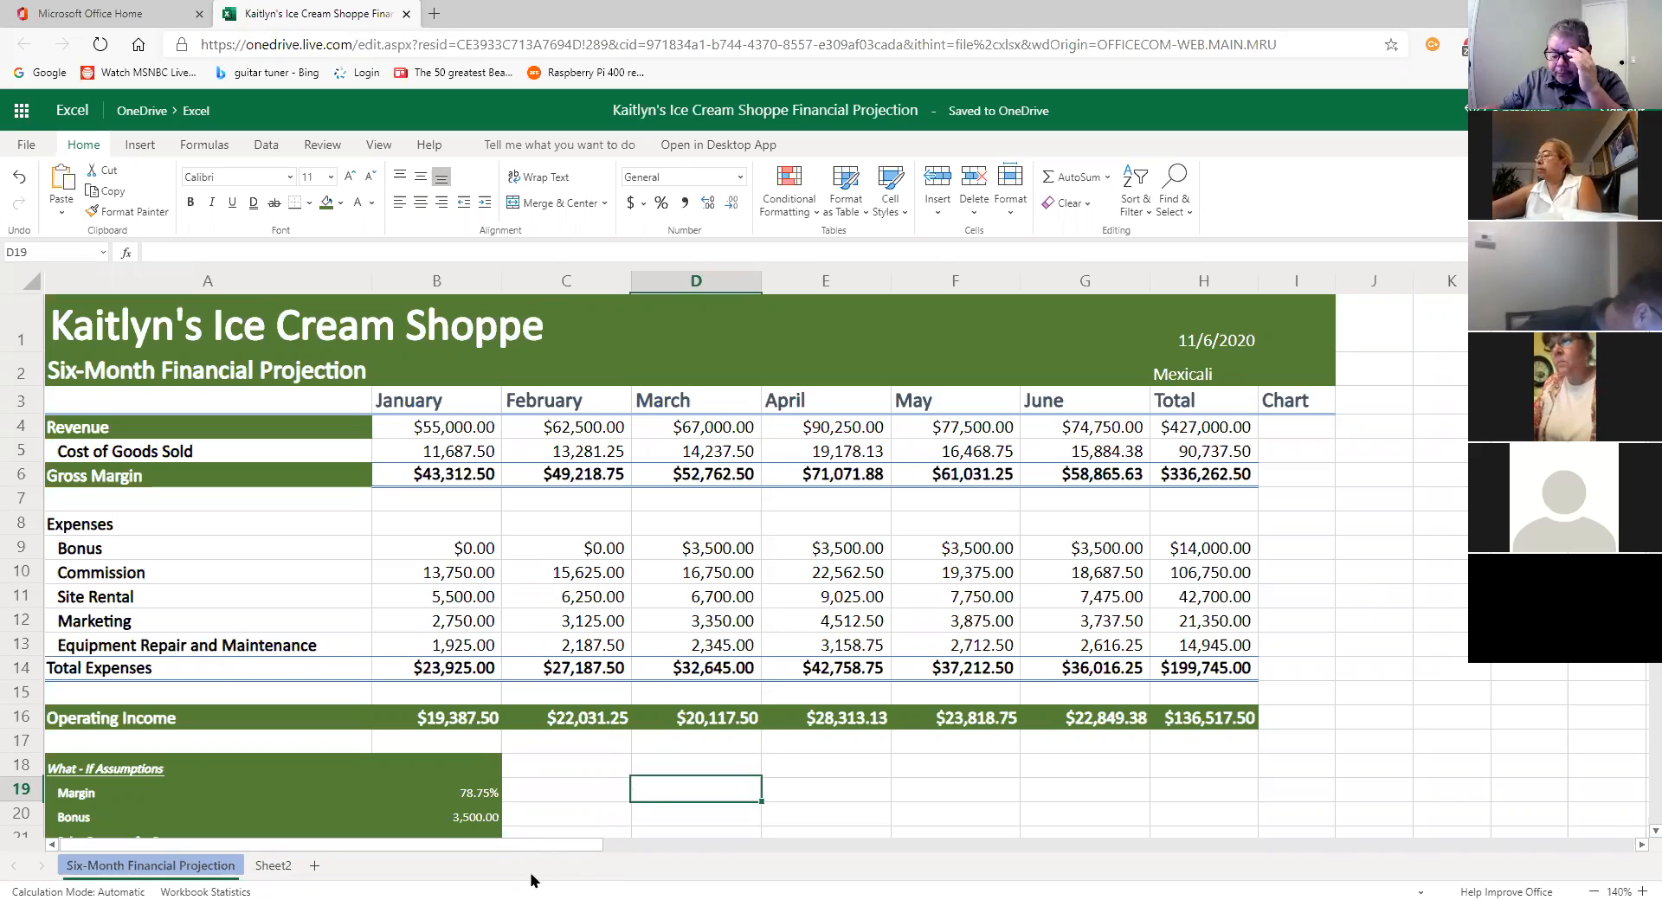
pyautogui.click(264, 867)
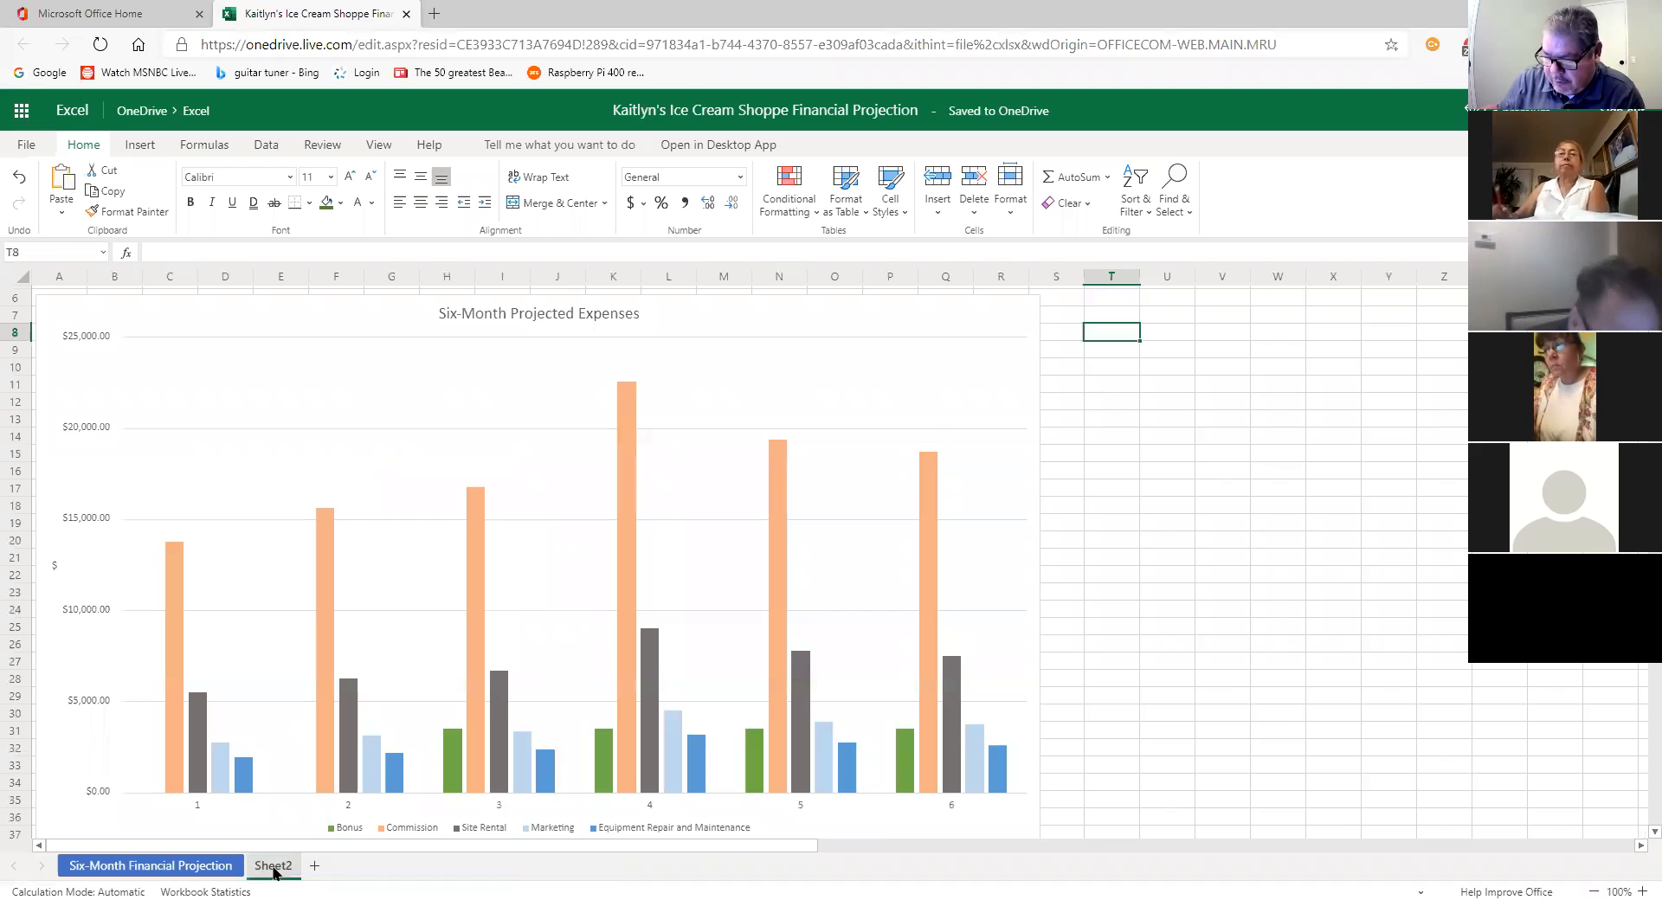
pyautogui.click(209, 869)
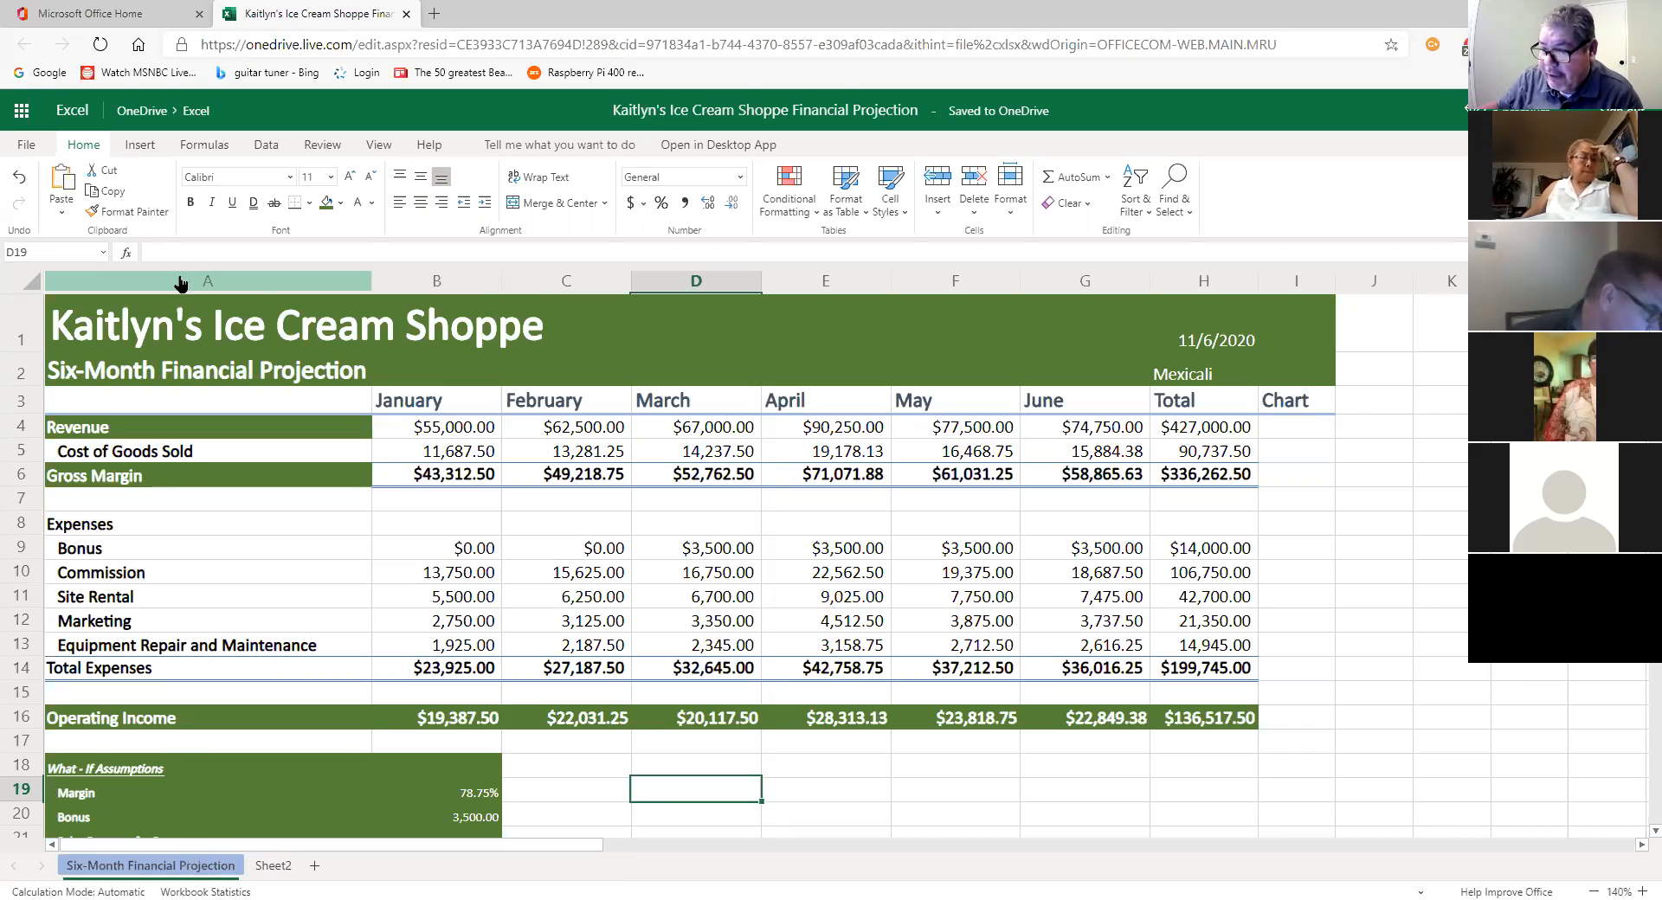
# Step: Rename Sheet2 to 'Expense Chart'
pyautogui.doubleClick(278, 866)
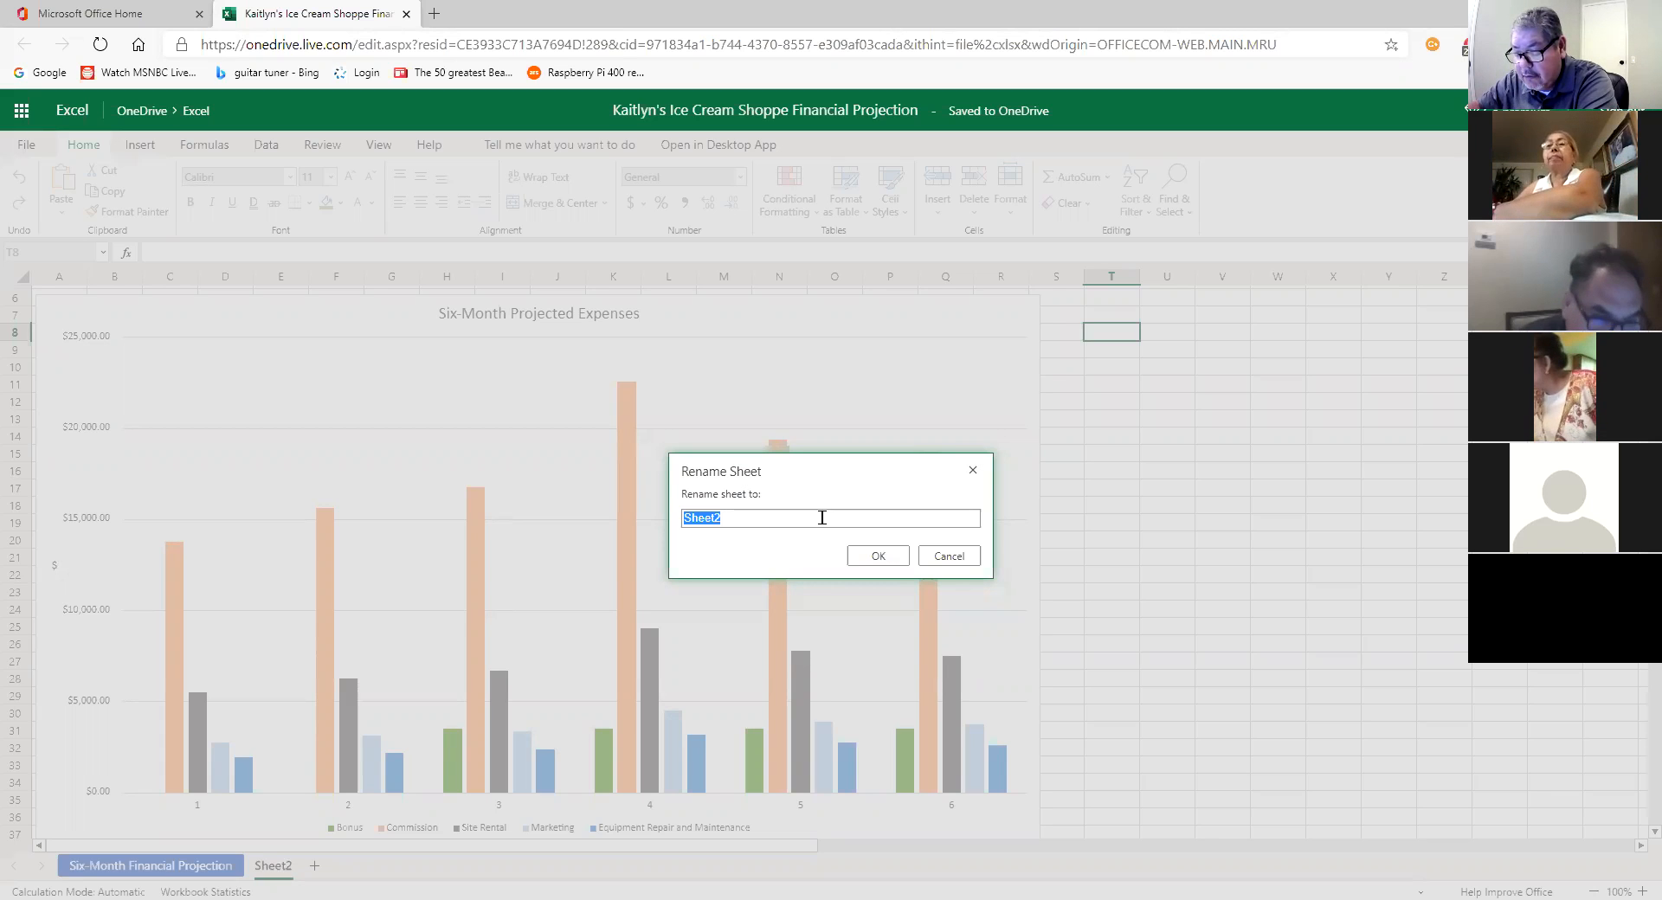
pyautogui.write('Expense Chart')
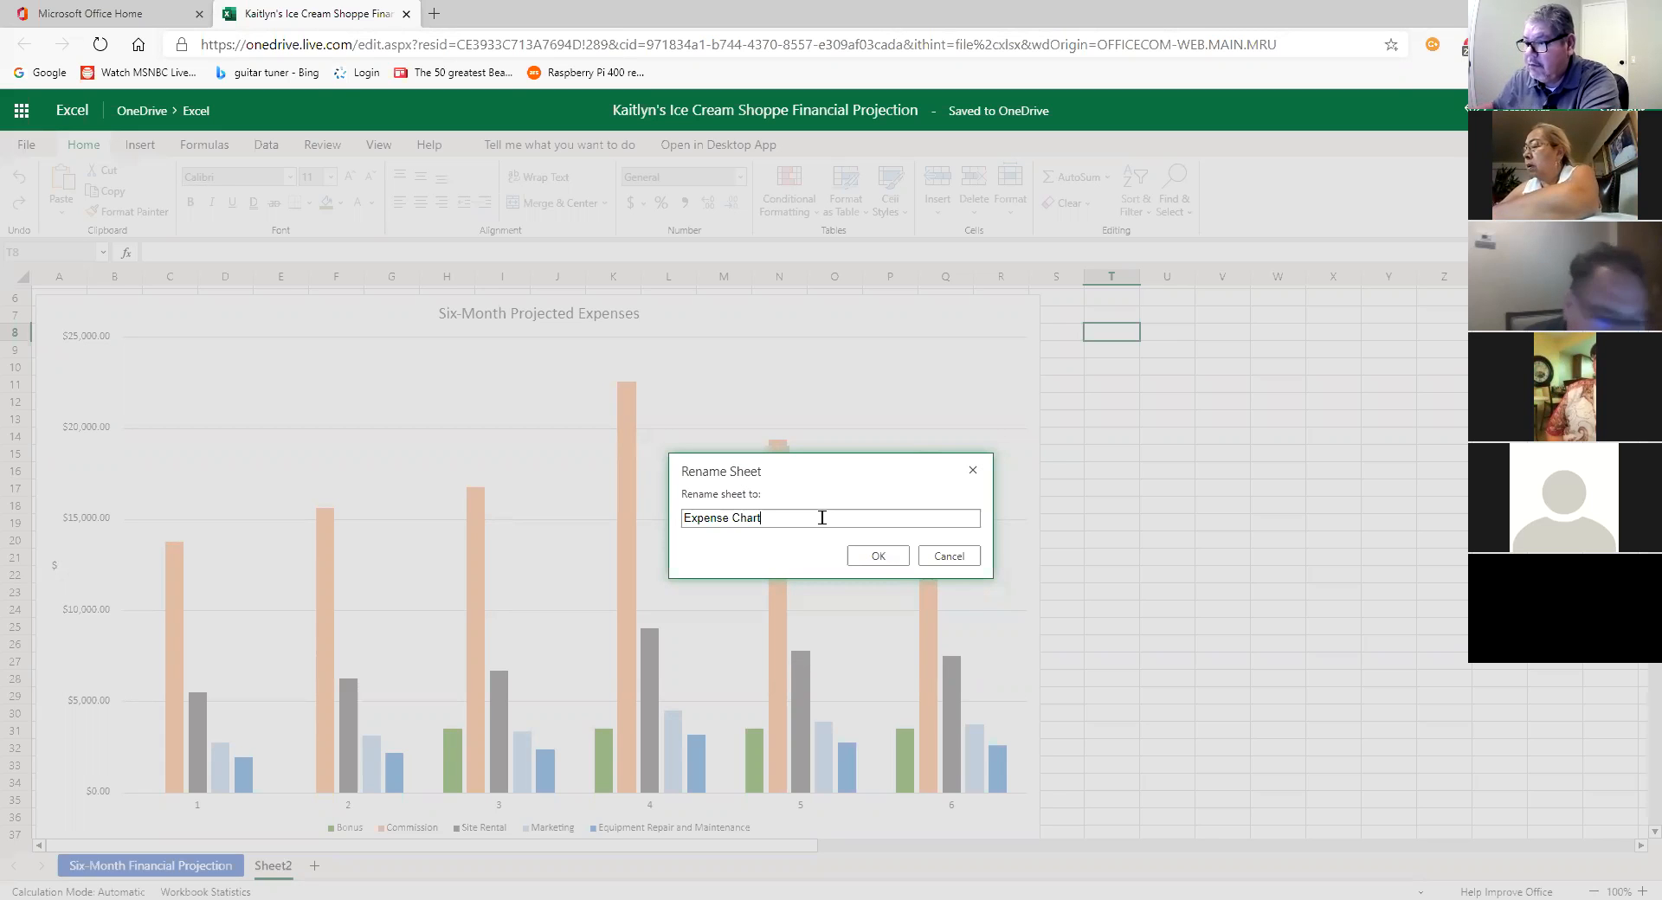
pyautogui.click(881, 556)
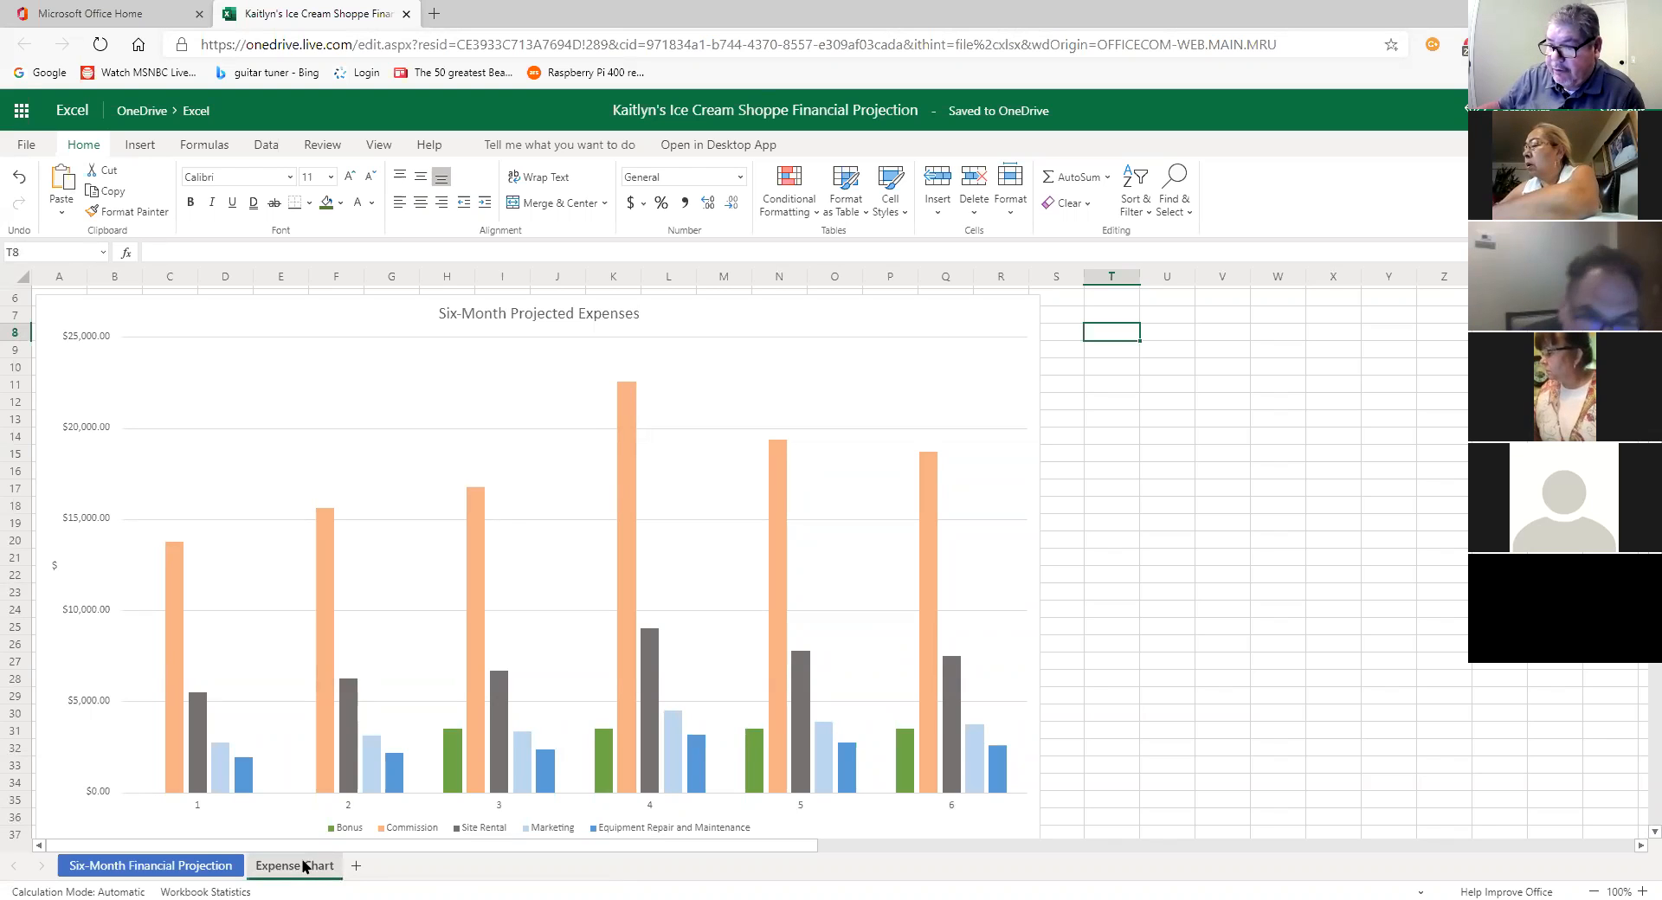
pyautogui.rightClick(303, 865)
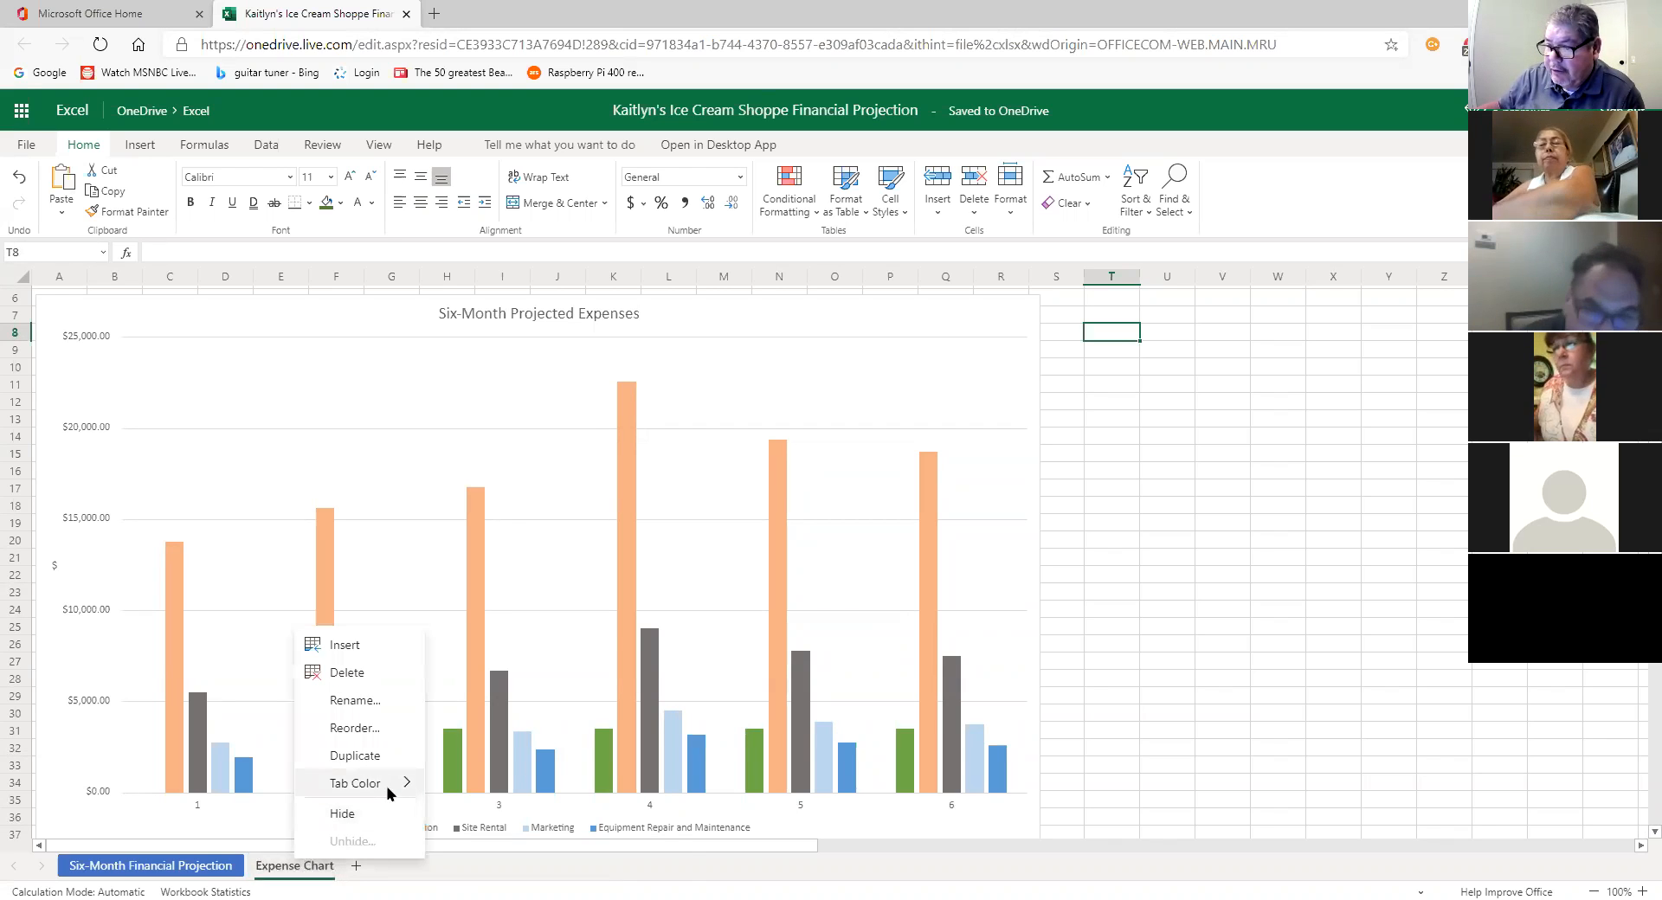
pyautogui.moveTo(391, 784)
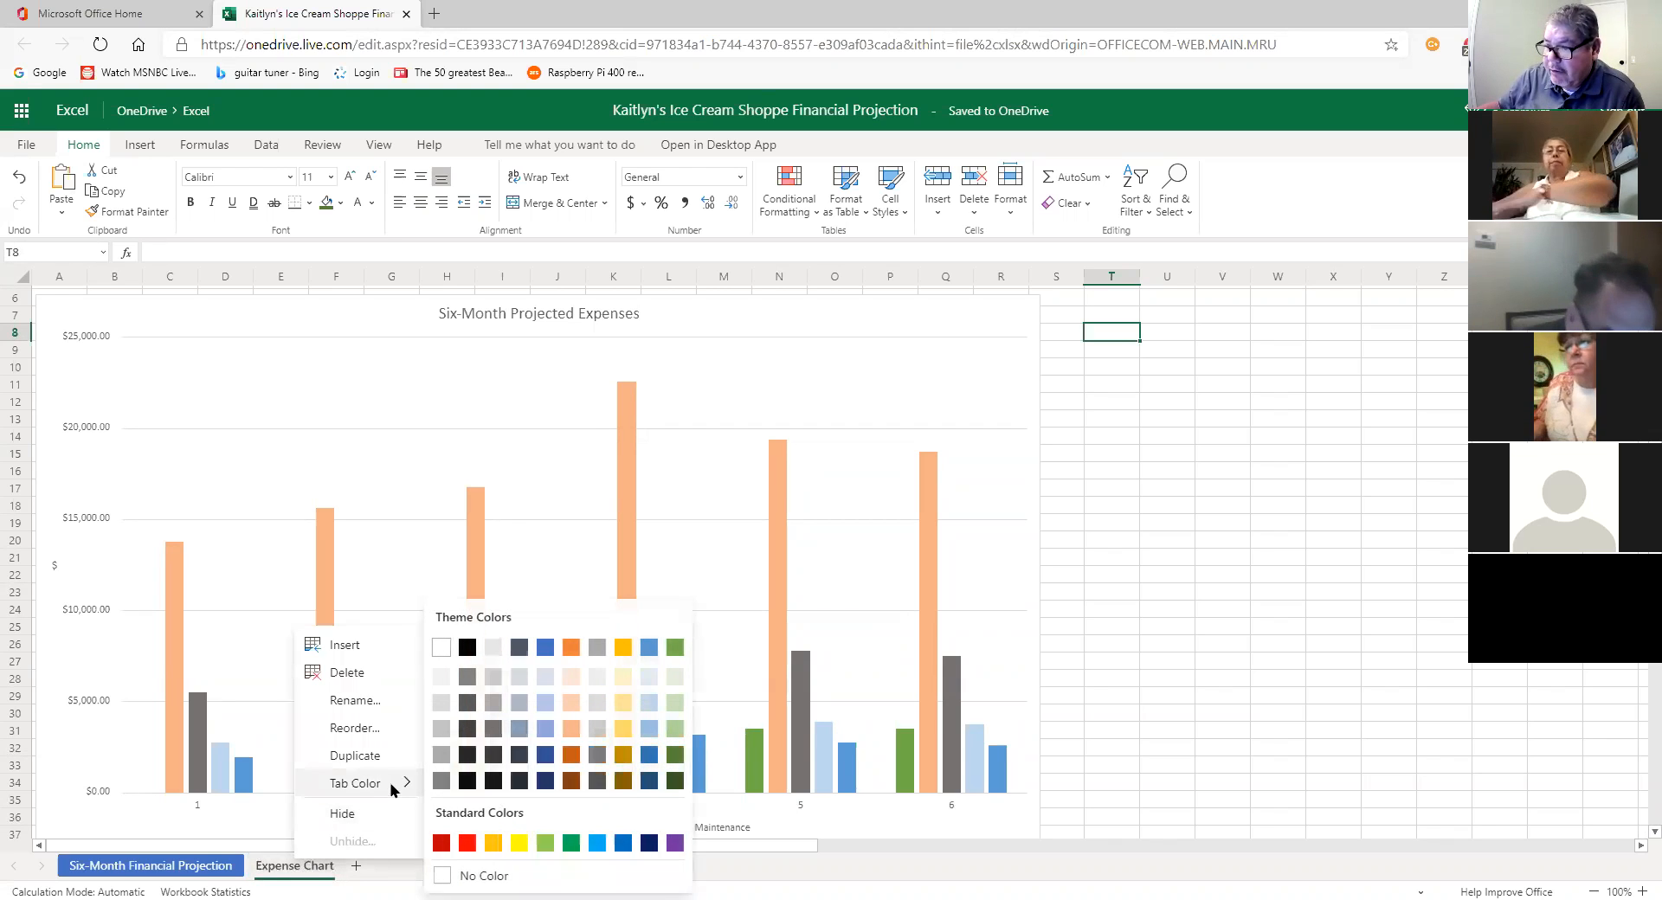
# Step: Colour the Expense Chart tab Green, Accent 6 and flip between sheets to check it
pyautogui.click(675, 648)
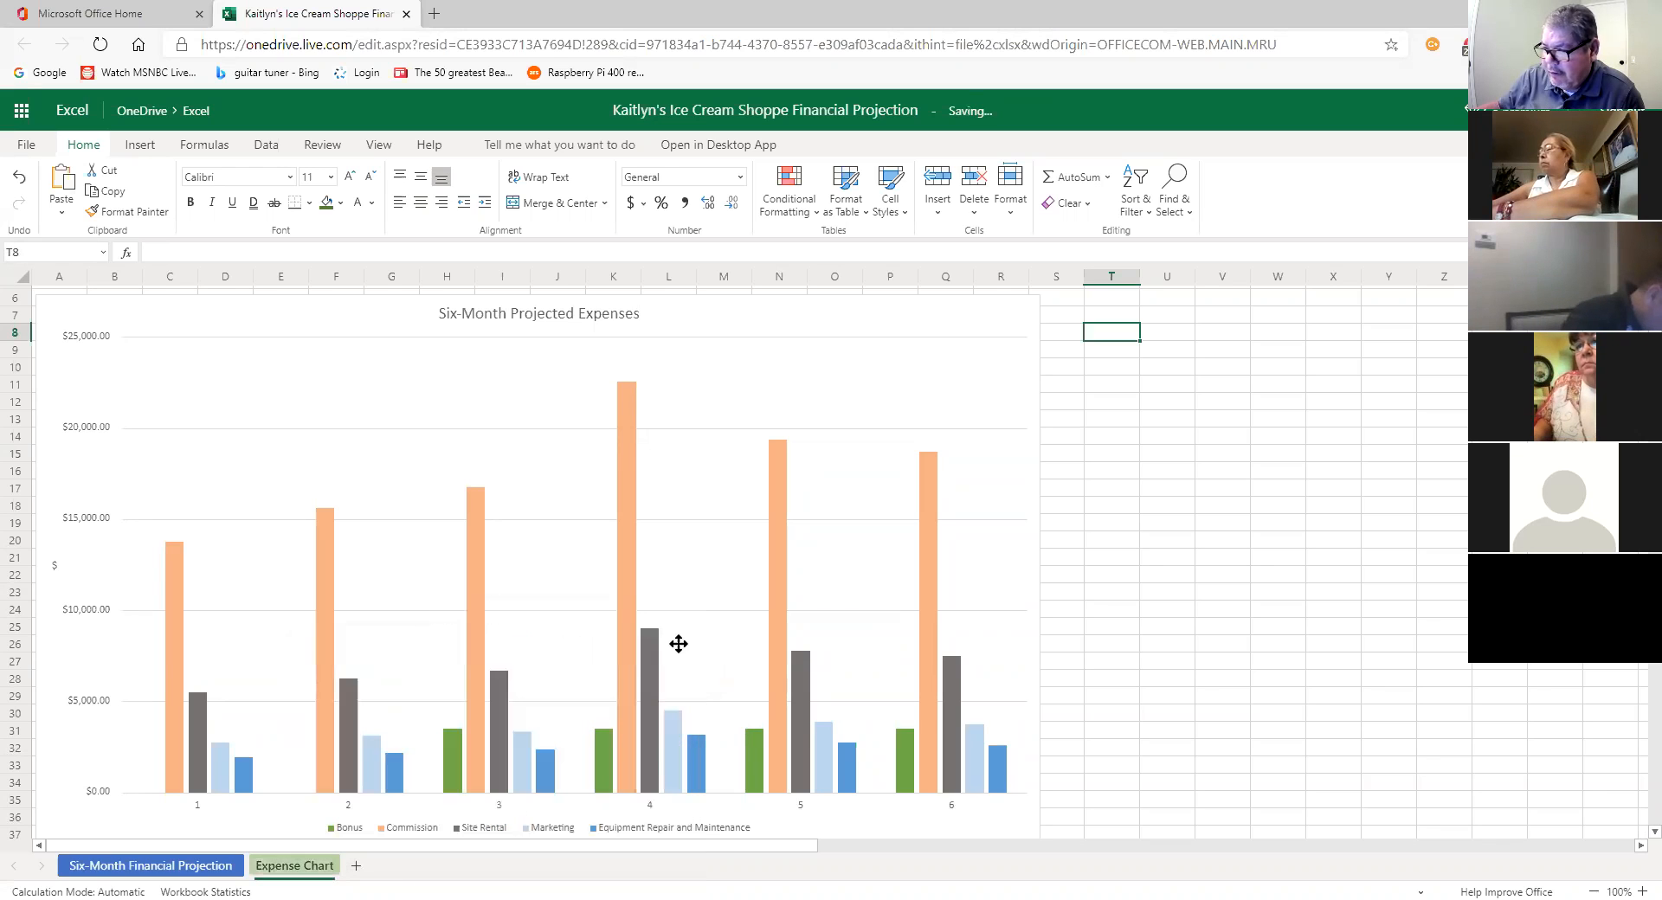
pyautogui.click(152, 865)
pyautogui.click(292, 865)
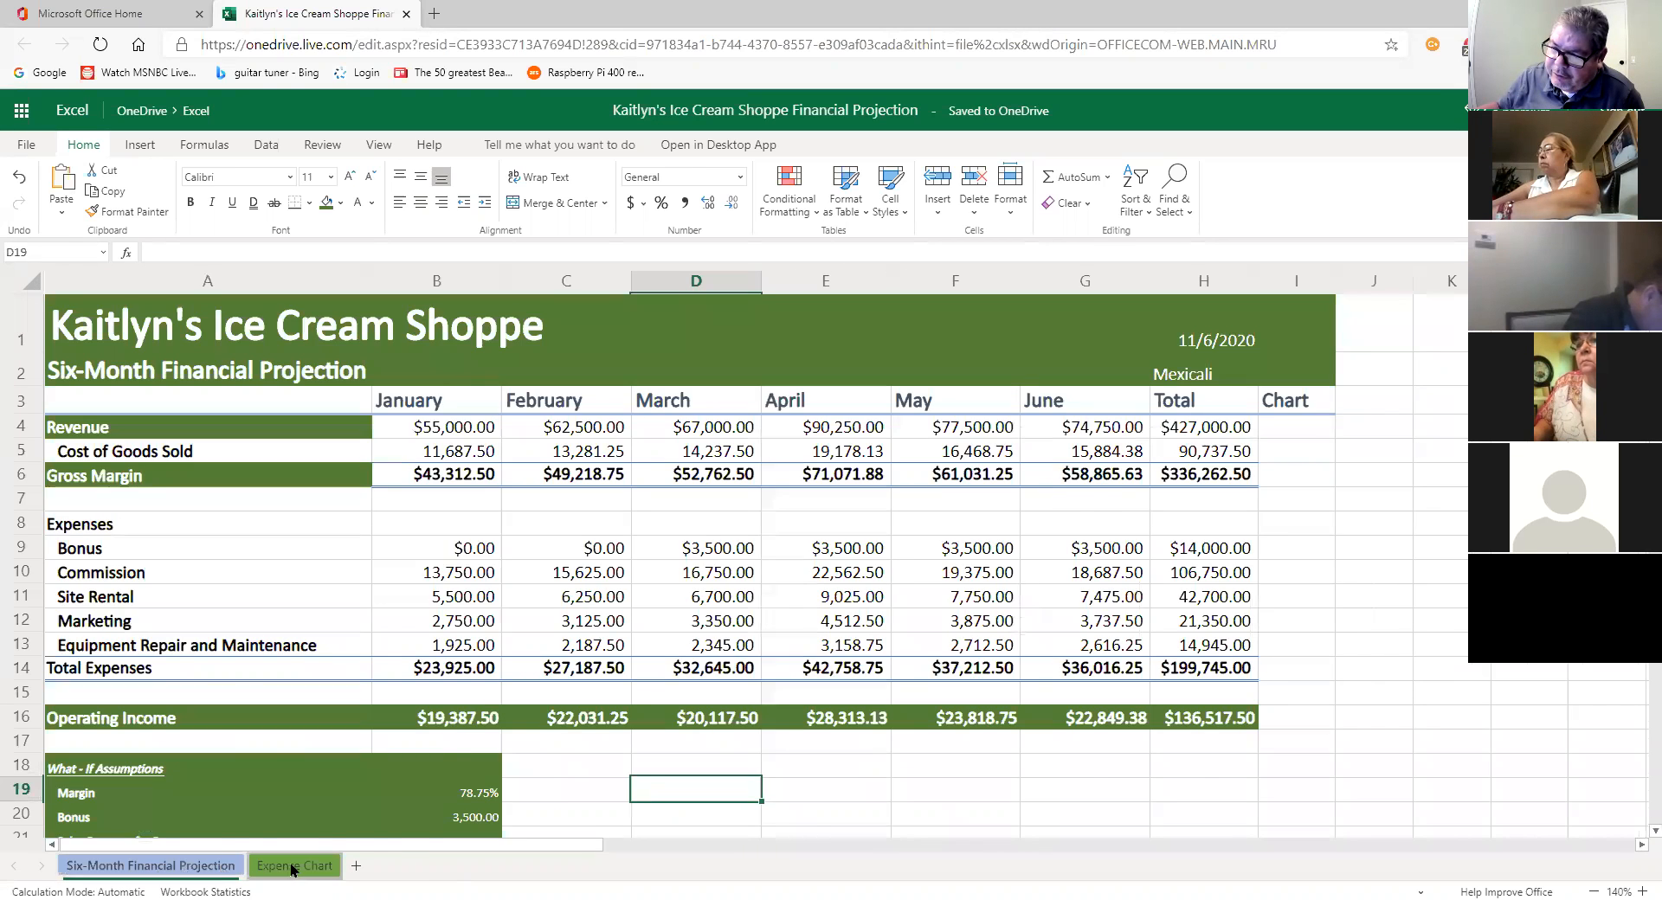
pyautogui.click(181, 867)
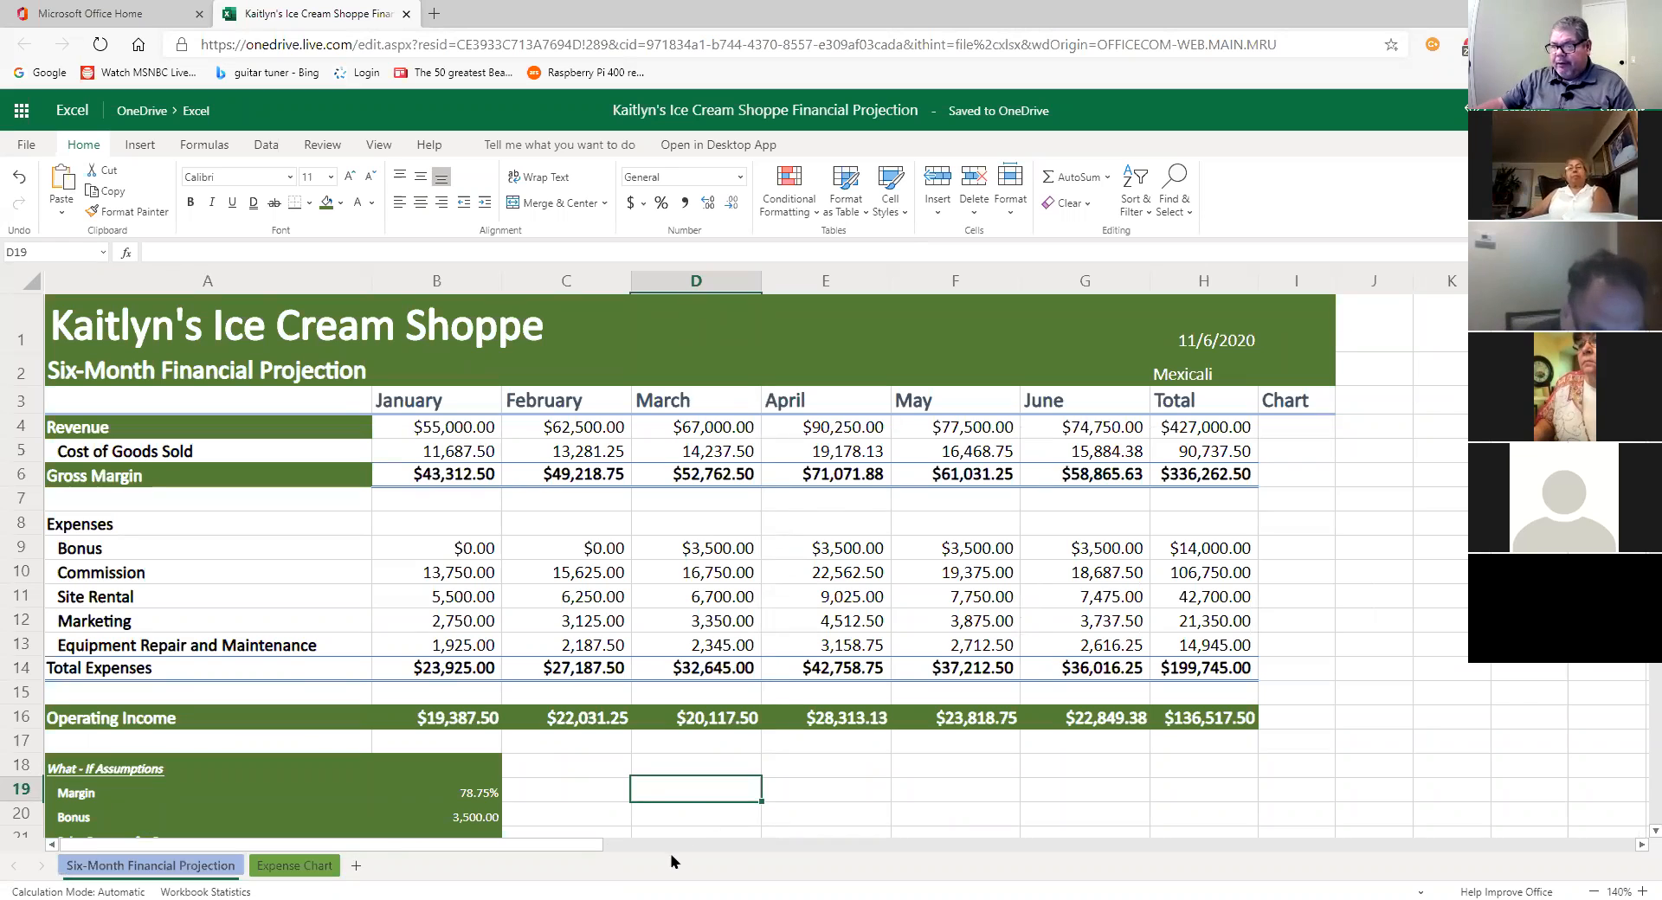
pyautogui.click(312, 865)
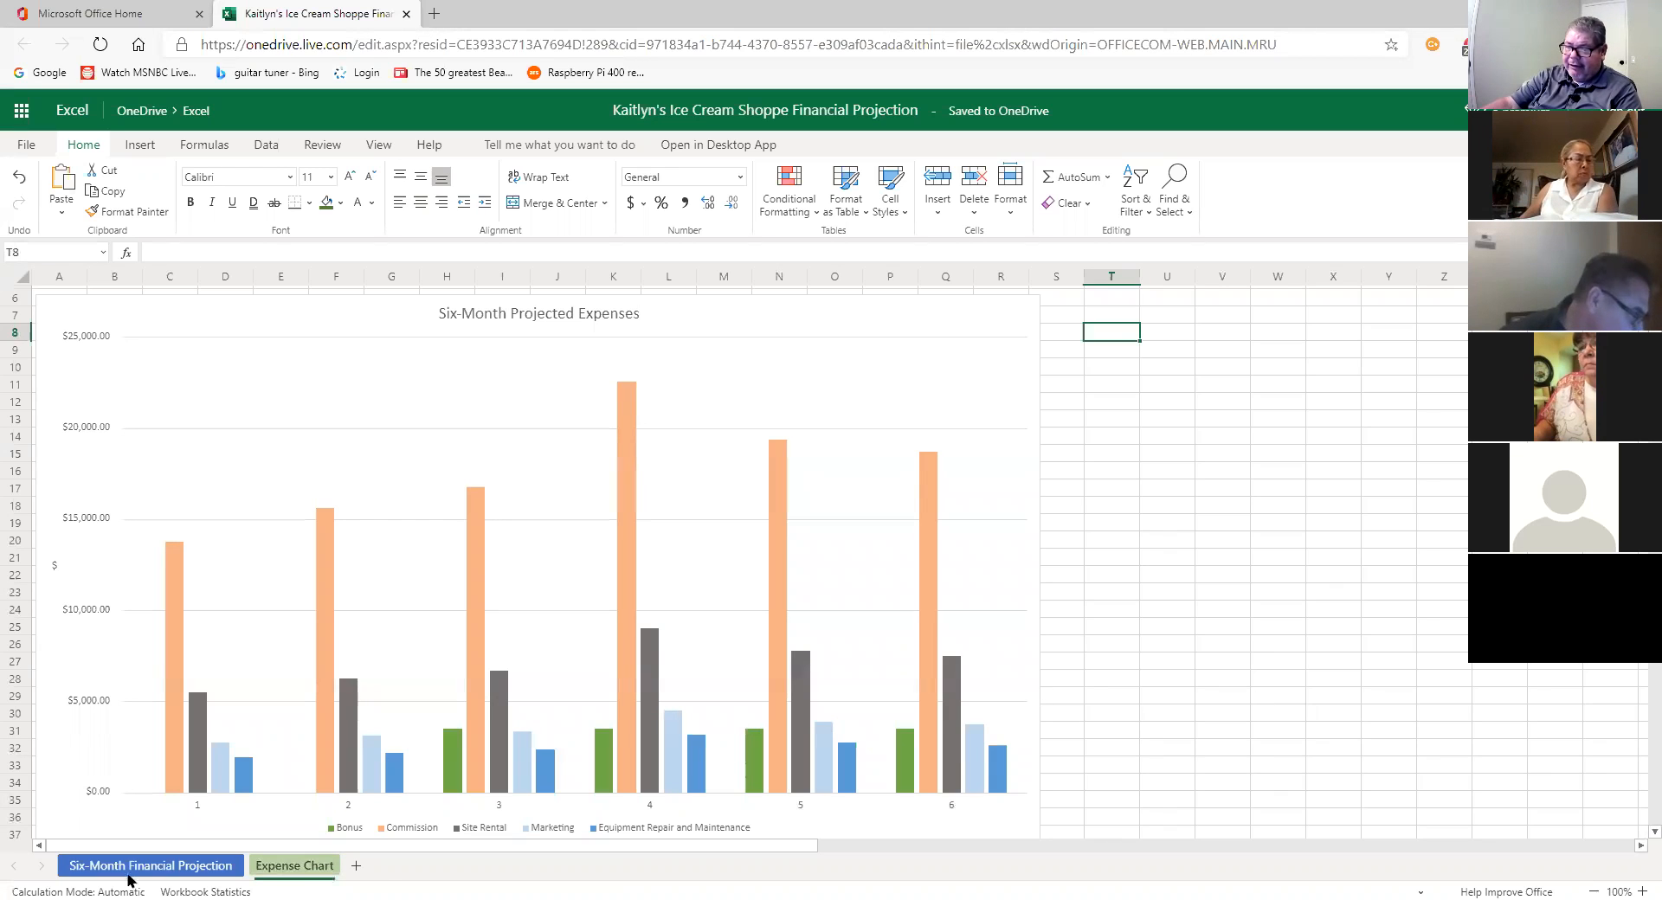
# Step: Reapply a green tab colour to Expense Chart, comparing it against the projection sheet's tab
pyautogui.rightClick(320, 865)
pyautogui.moveTo(394, 790)
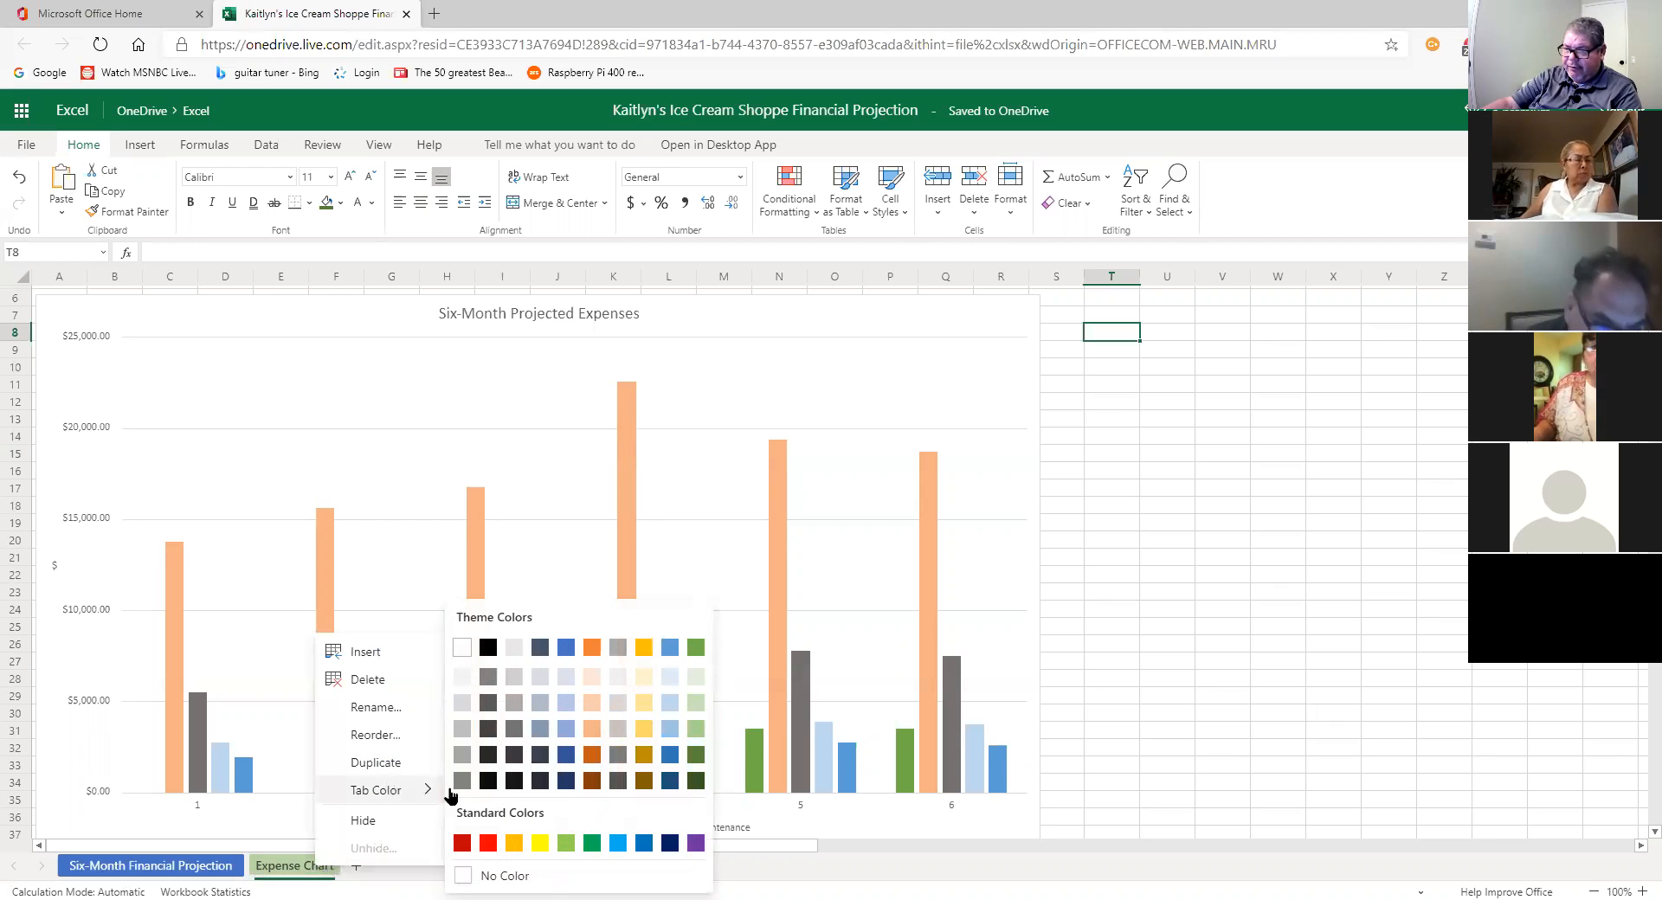
pyautogui.click(696, 781)
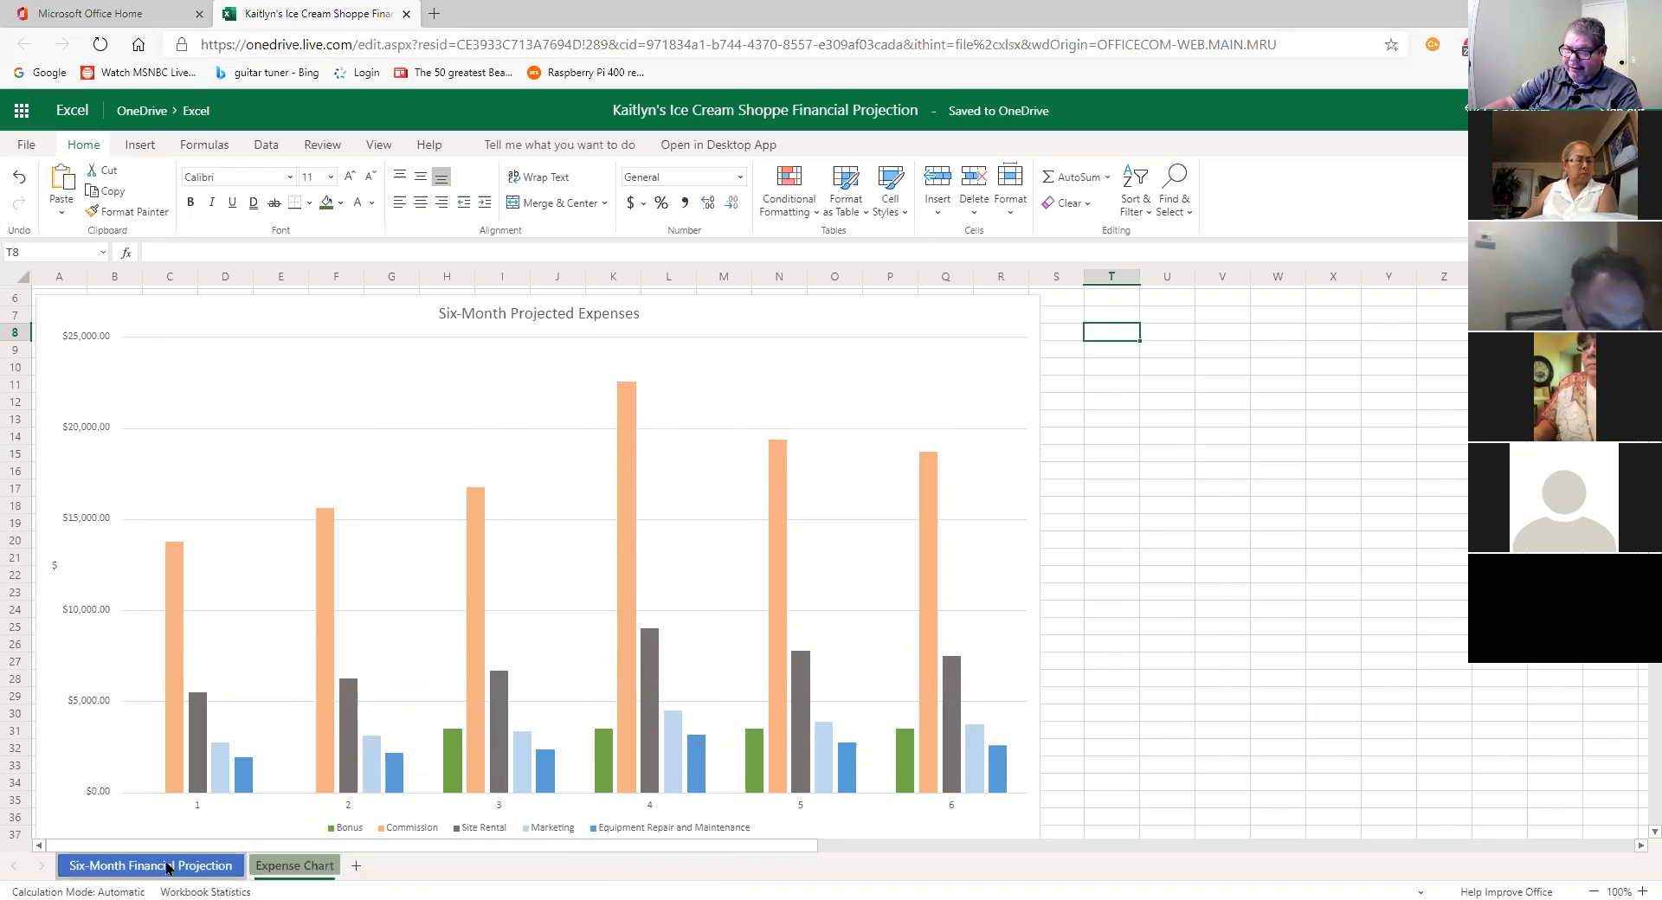
pyautogui.click(217, 866)
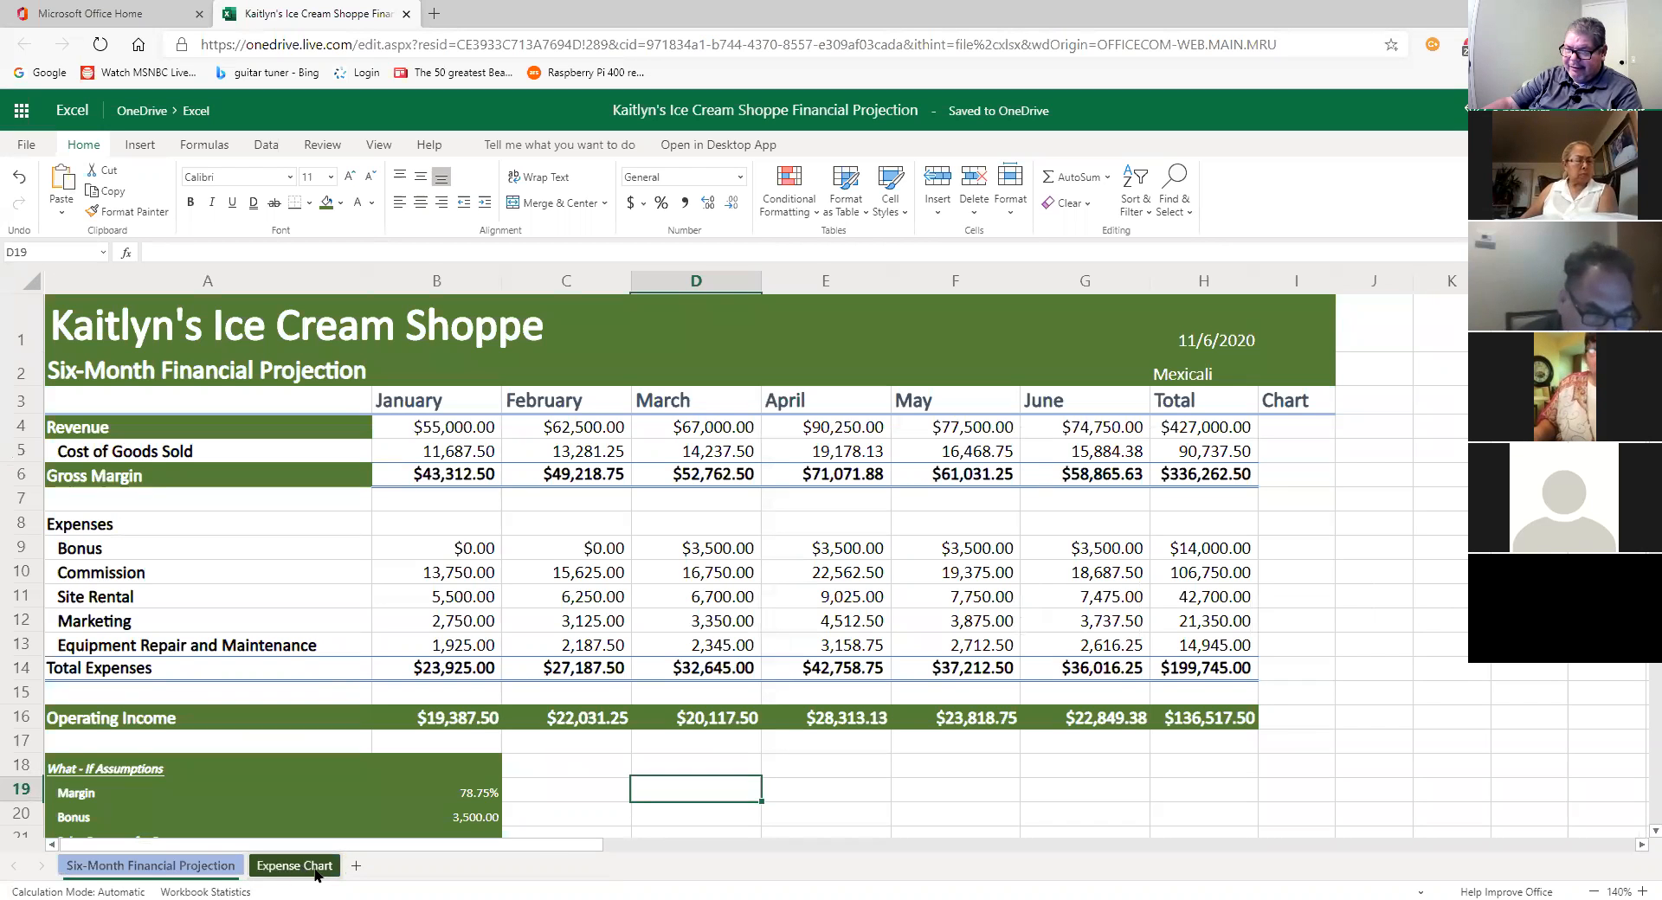
pyautogui.click(294, 868)
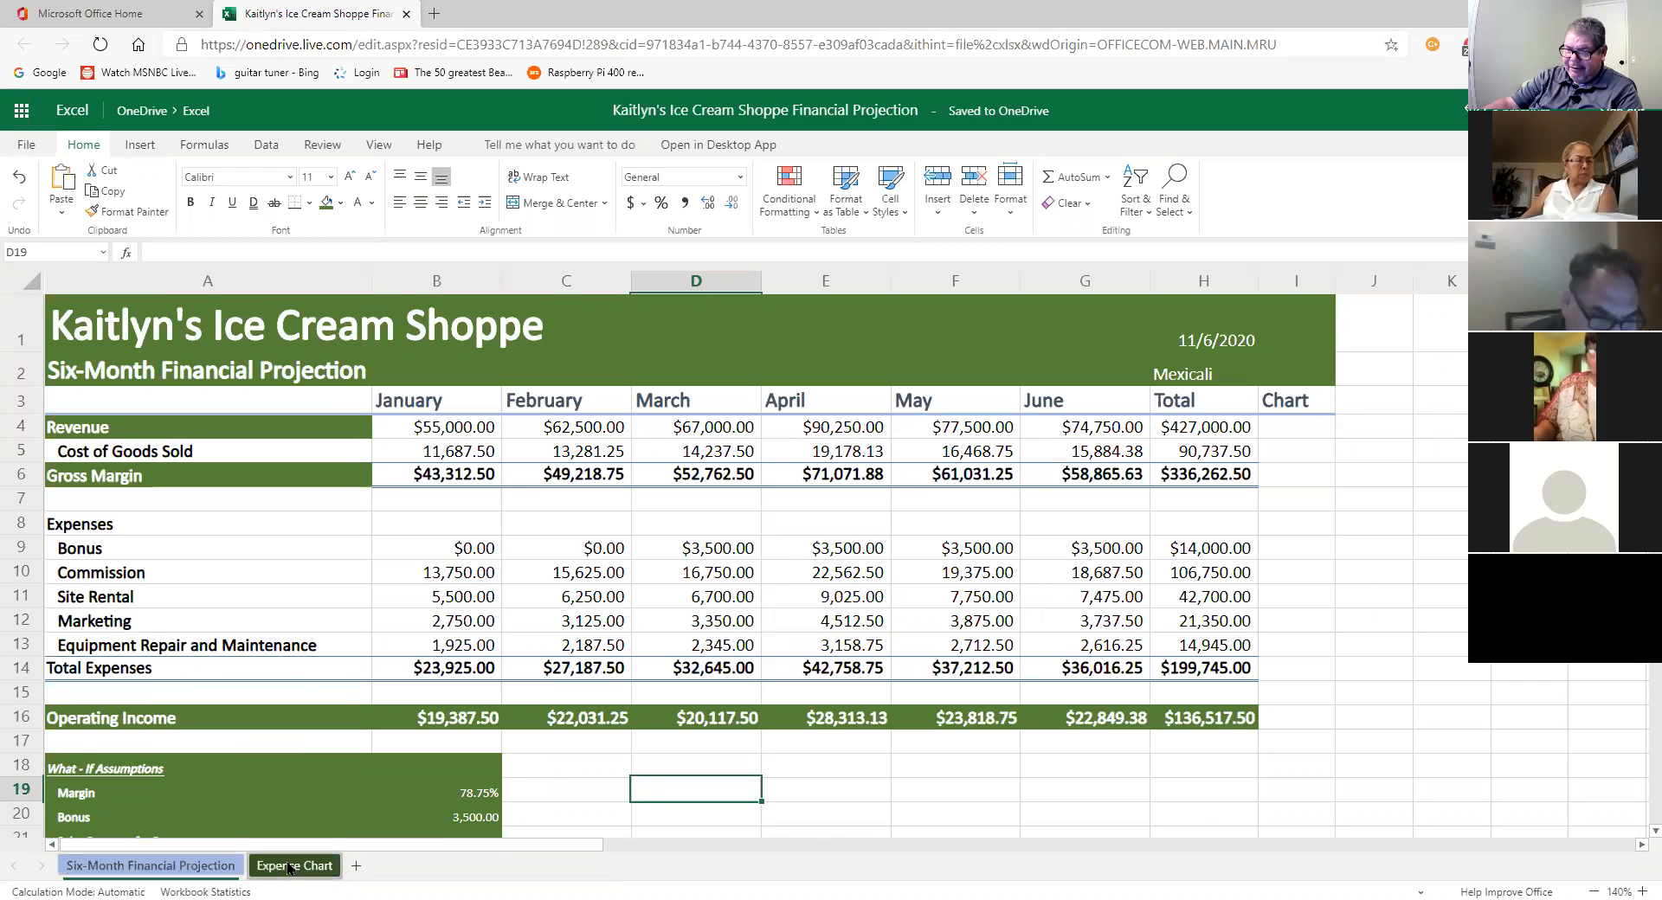
pyautogui.click(195, 868)
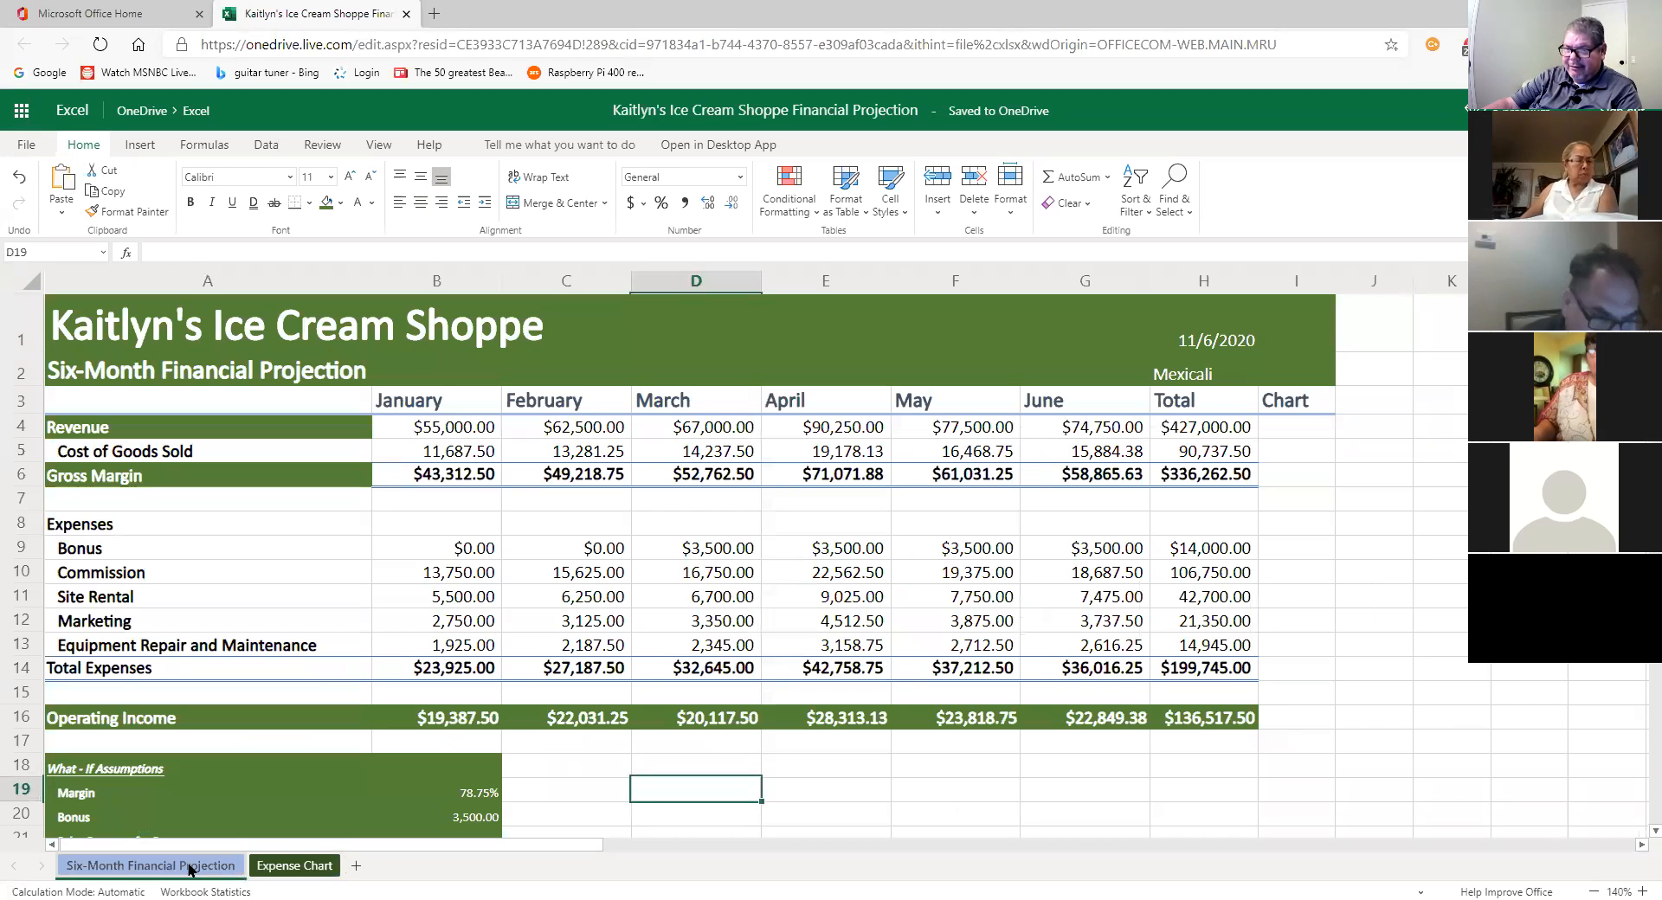
pyautogui.click(311, 869)
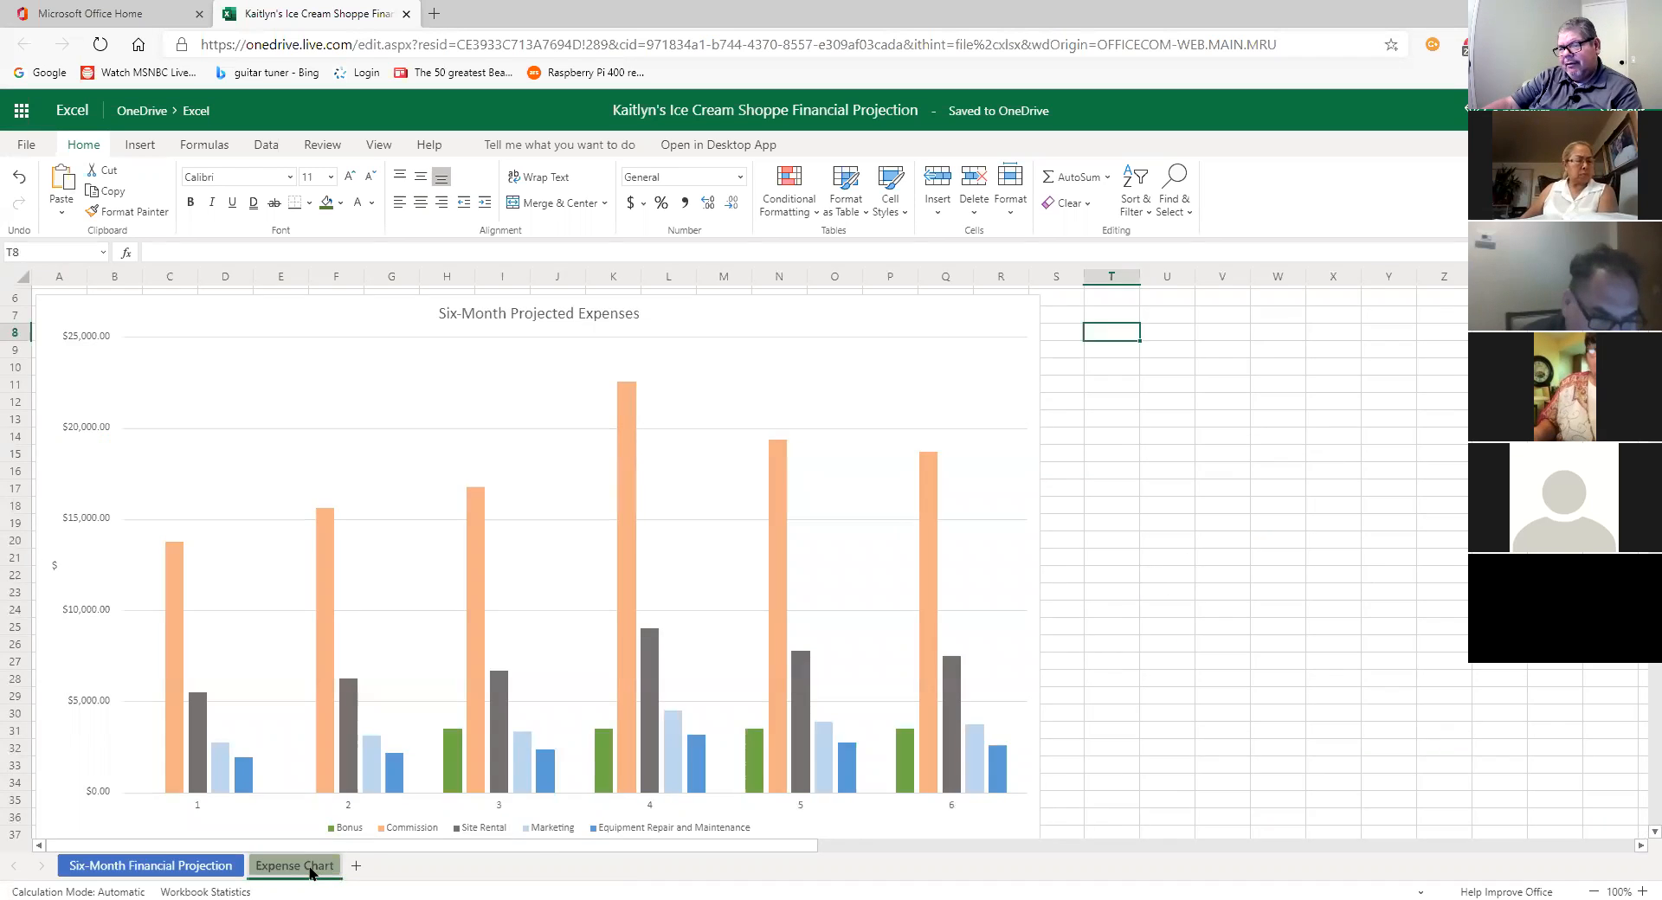
pyautogui.rightClick(315, 874)
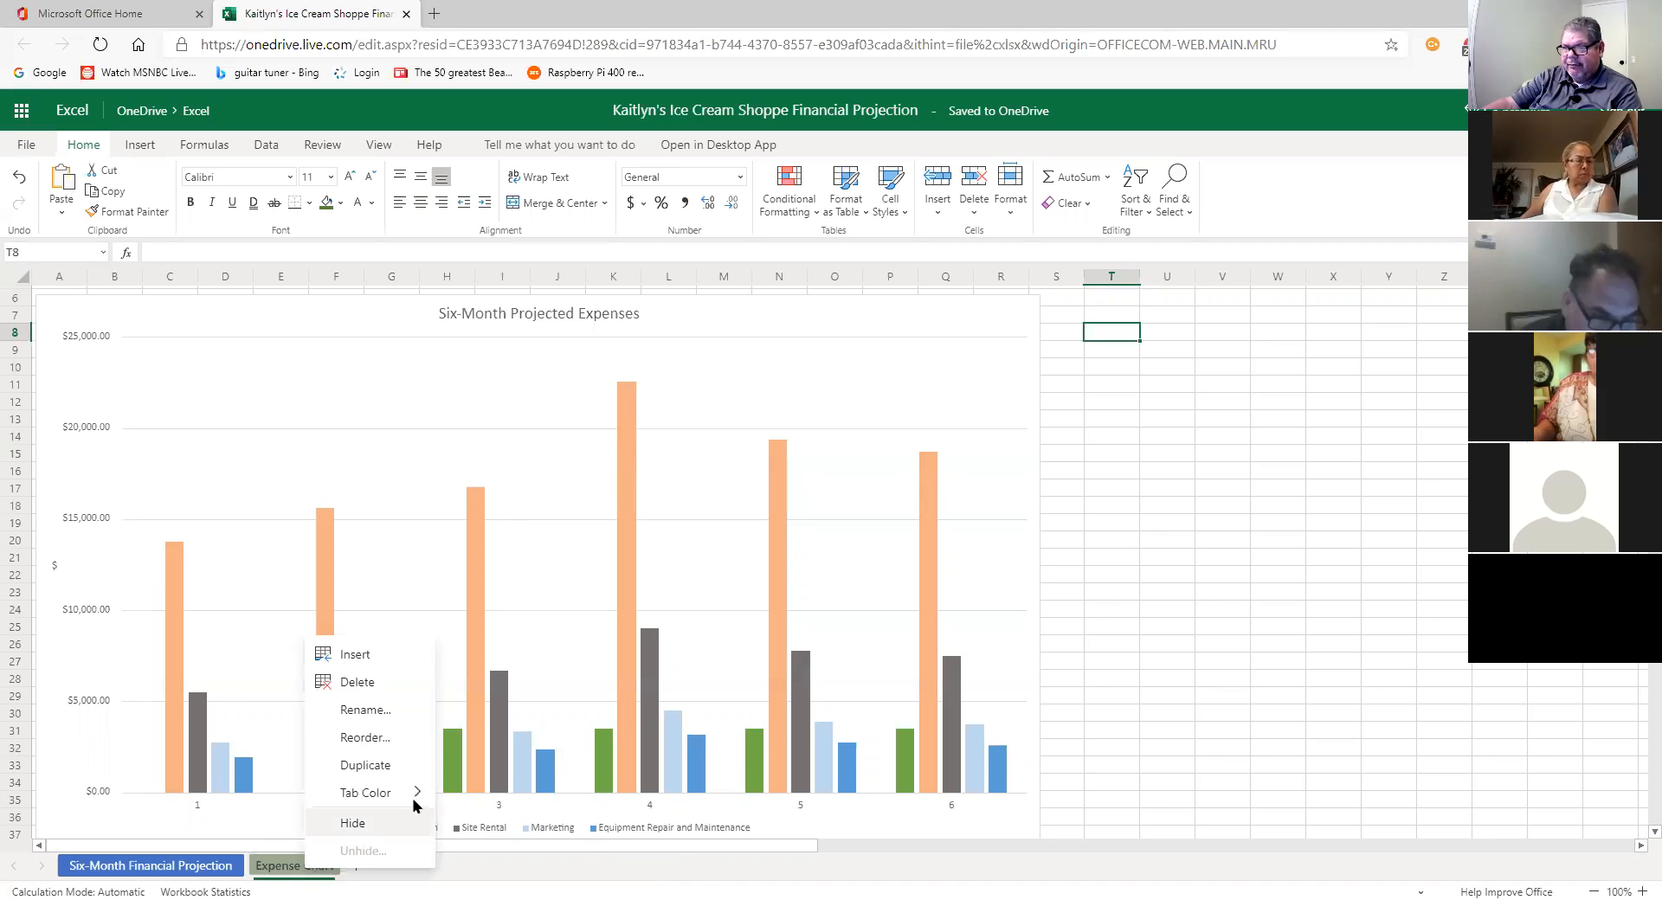
pyautogui.moveTo(397, 795)
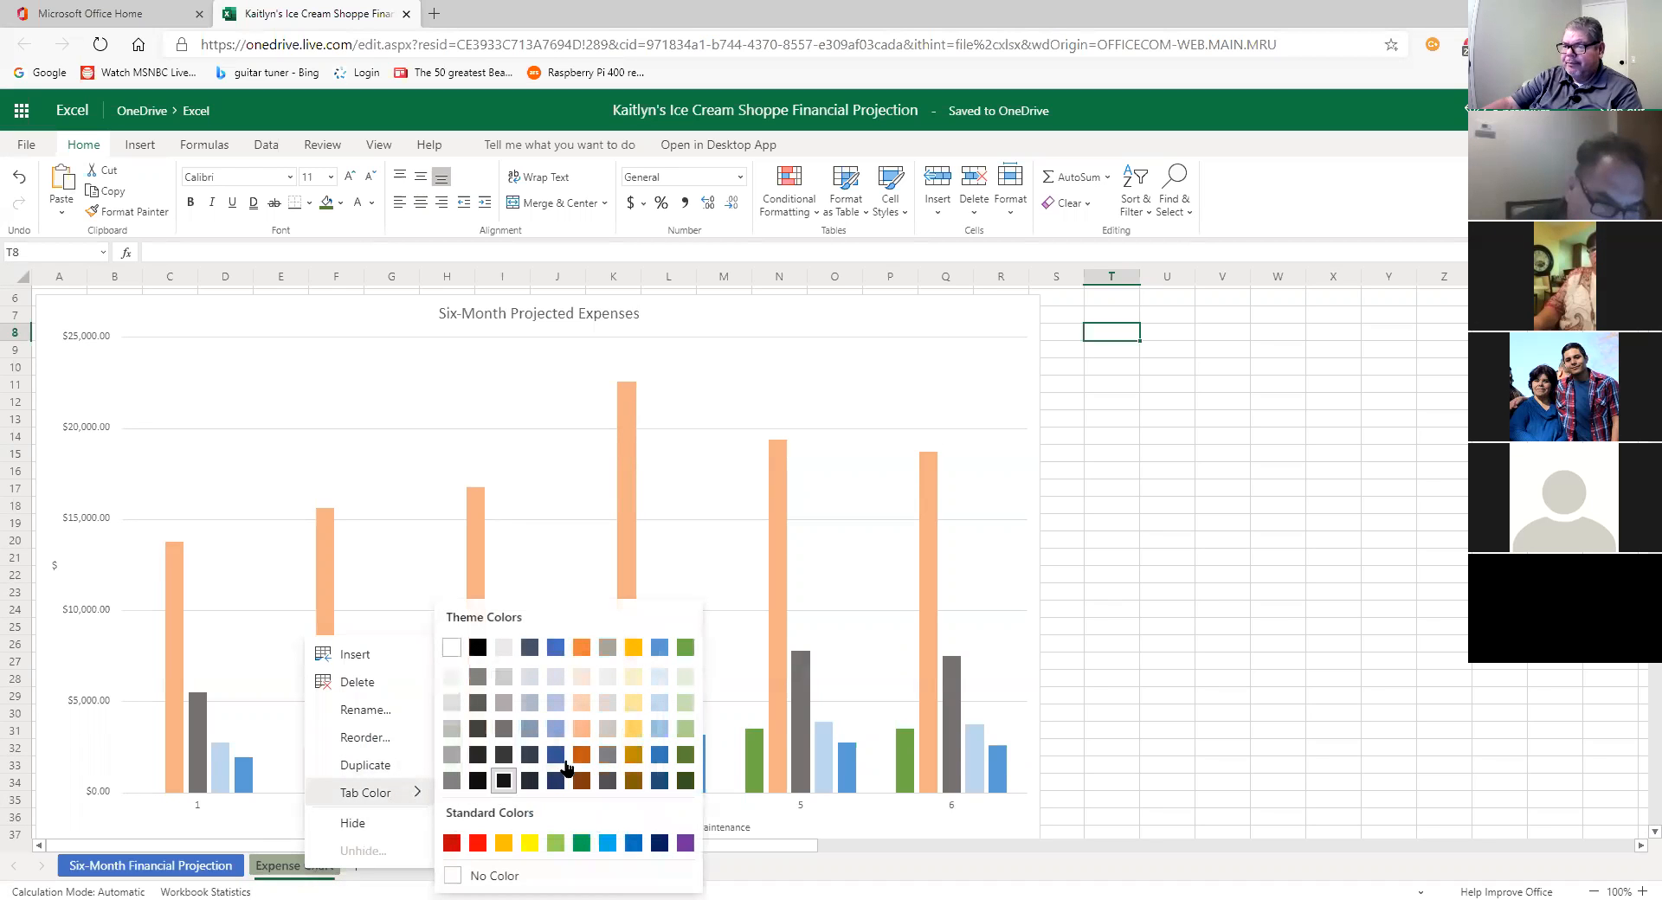
pyautogui.click(684, 756)
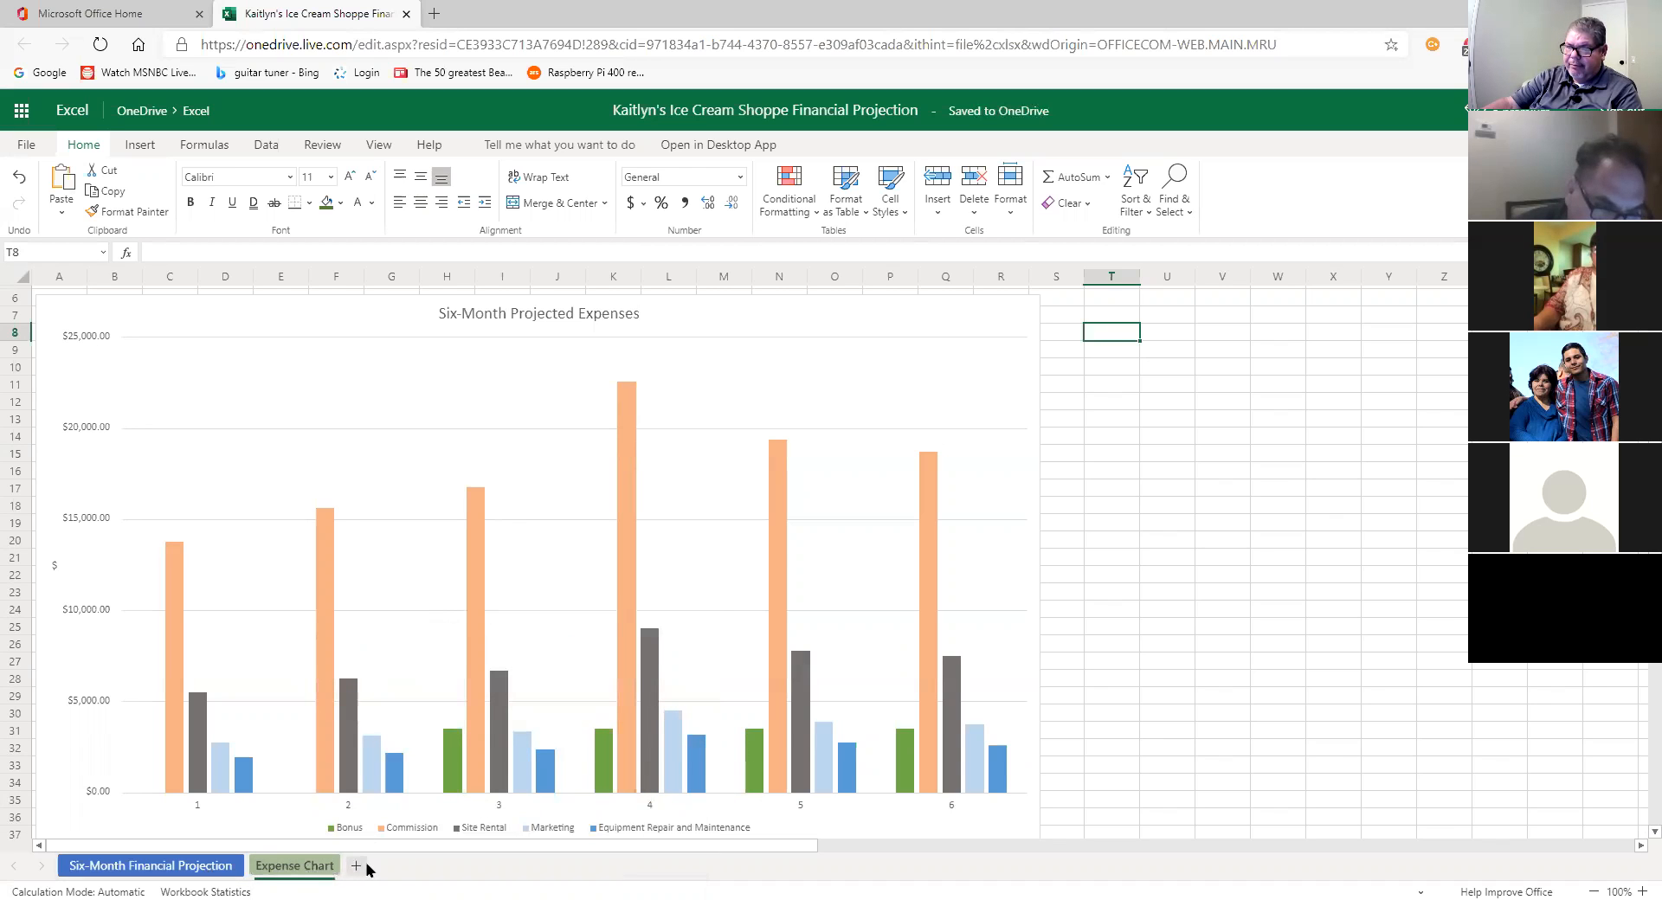
# Step: Go back to the Six-Month Financial Projection sheet to view its expense table
pyautogui.click(206, 868)
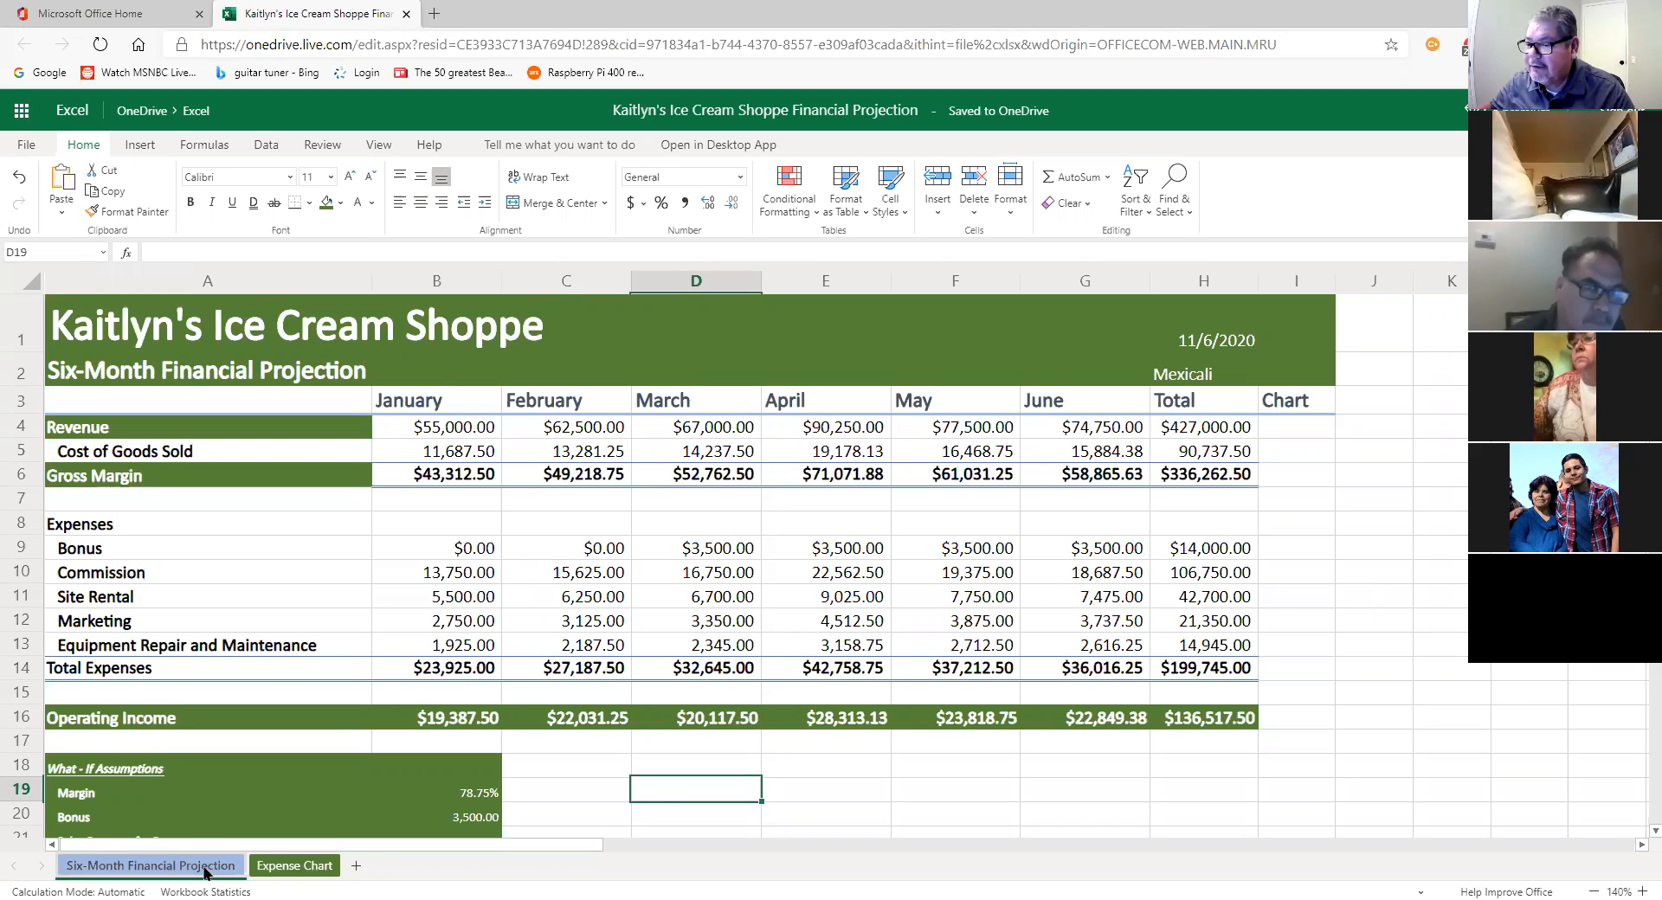
# Step: Begin renaming the Six-Month Financial Projection sheet, then cancel and keep its name
pyautogui.doubleClick(205, 866)
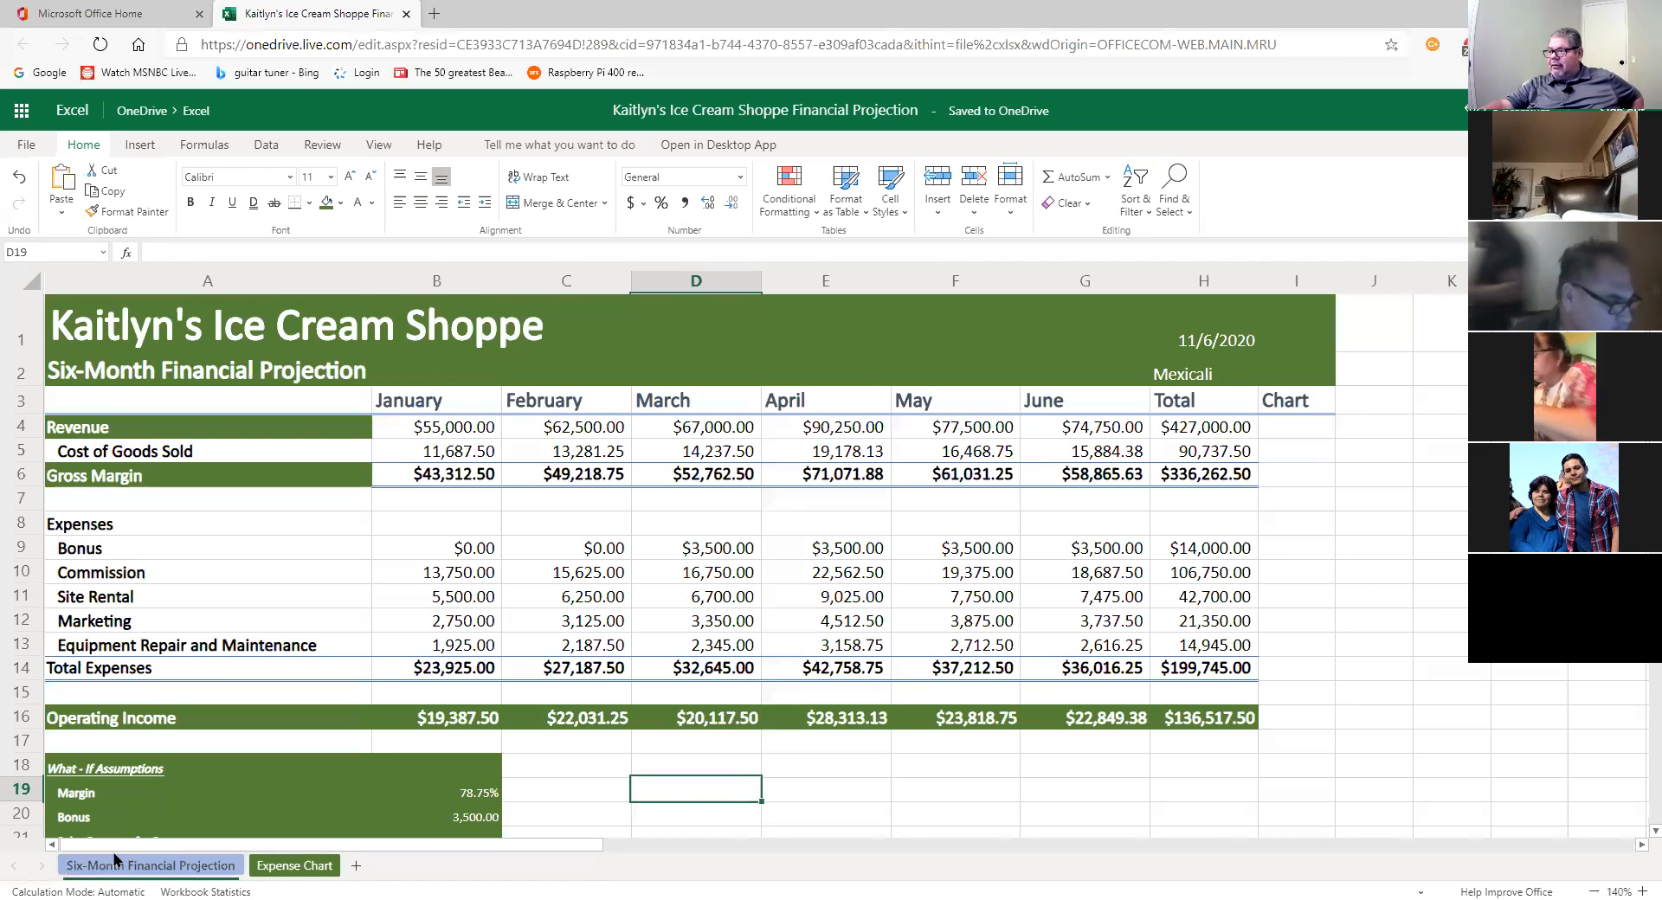
pyautogui.doubleClick(97, 864)
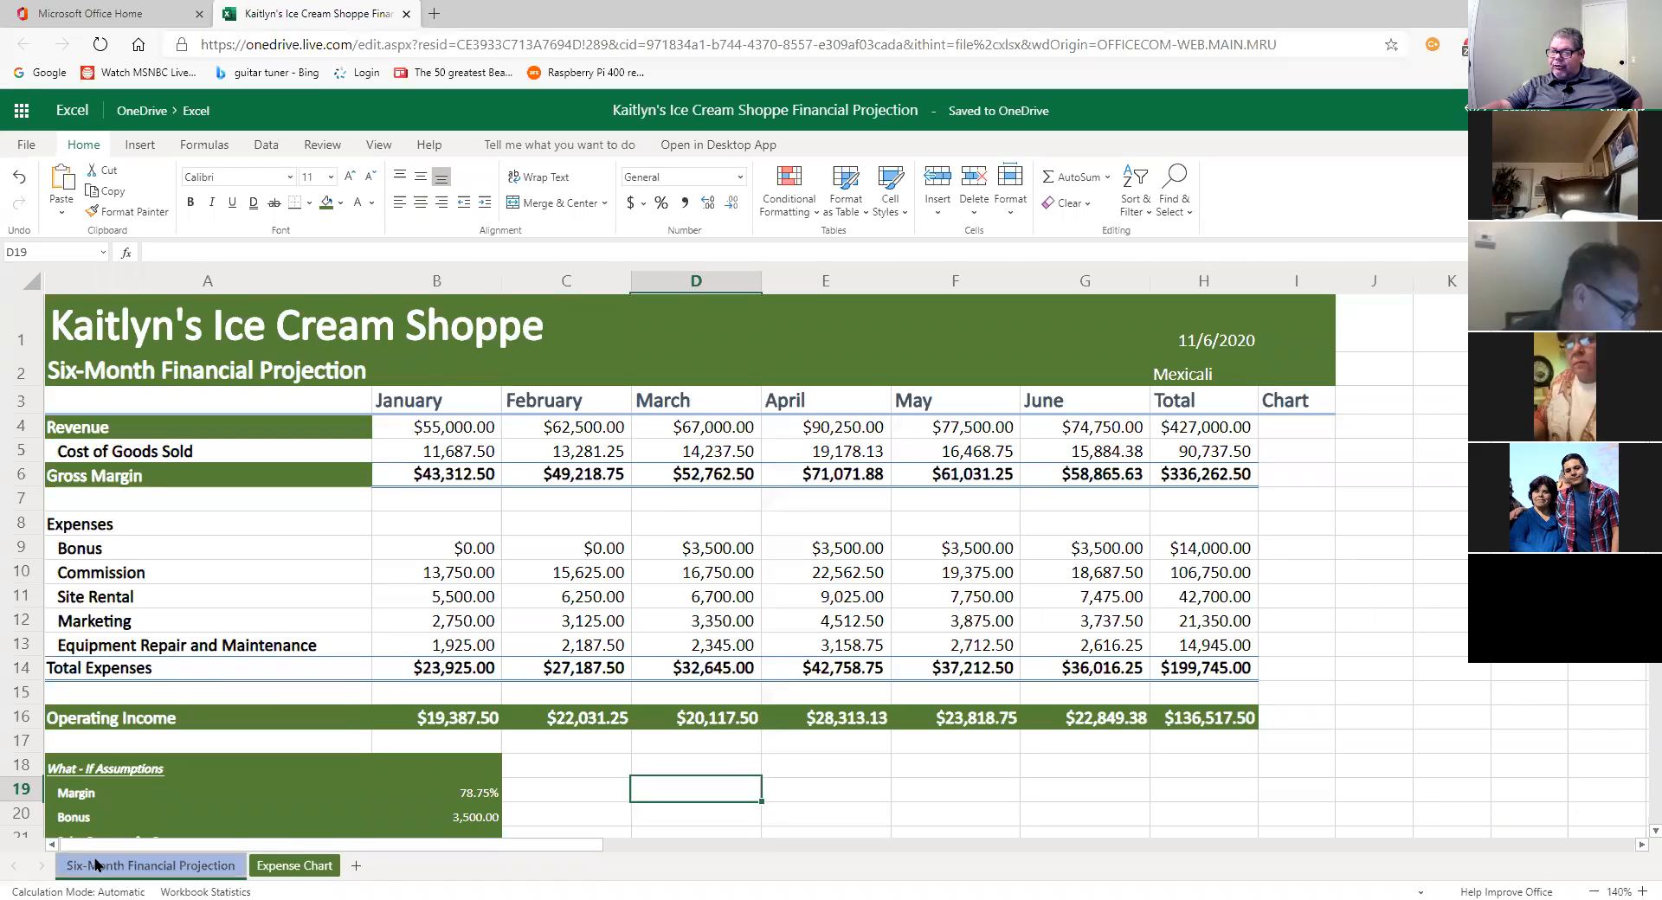
pyautogui.click(949, 556)
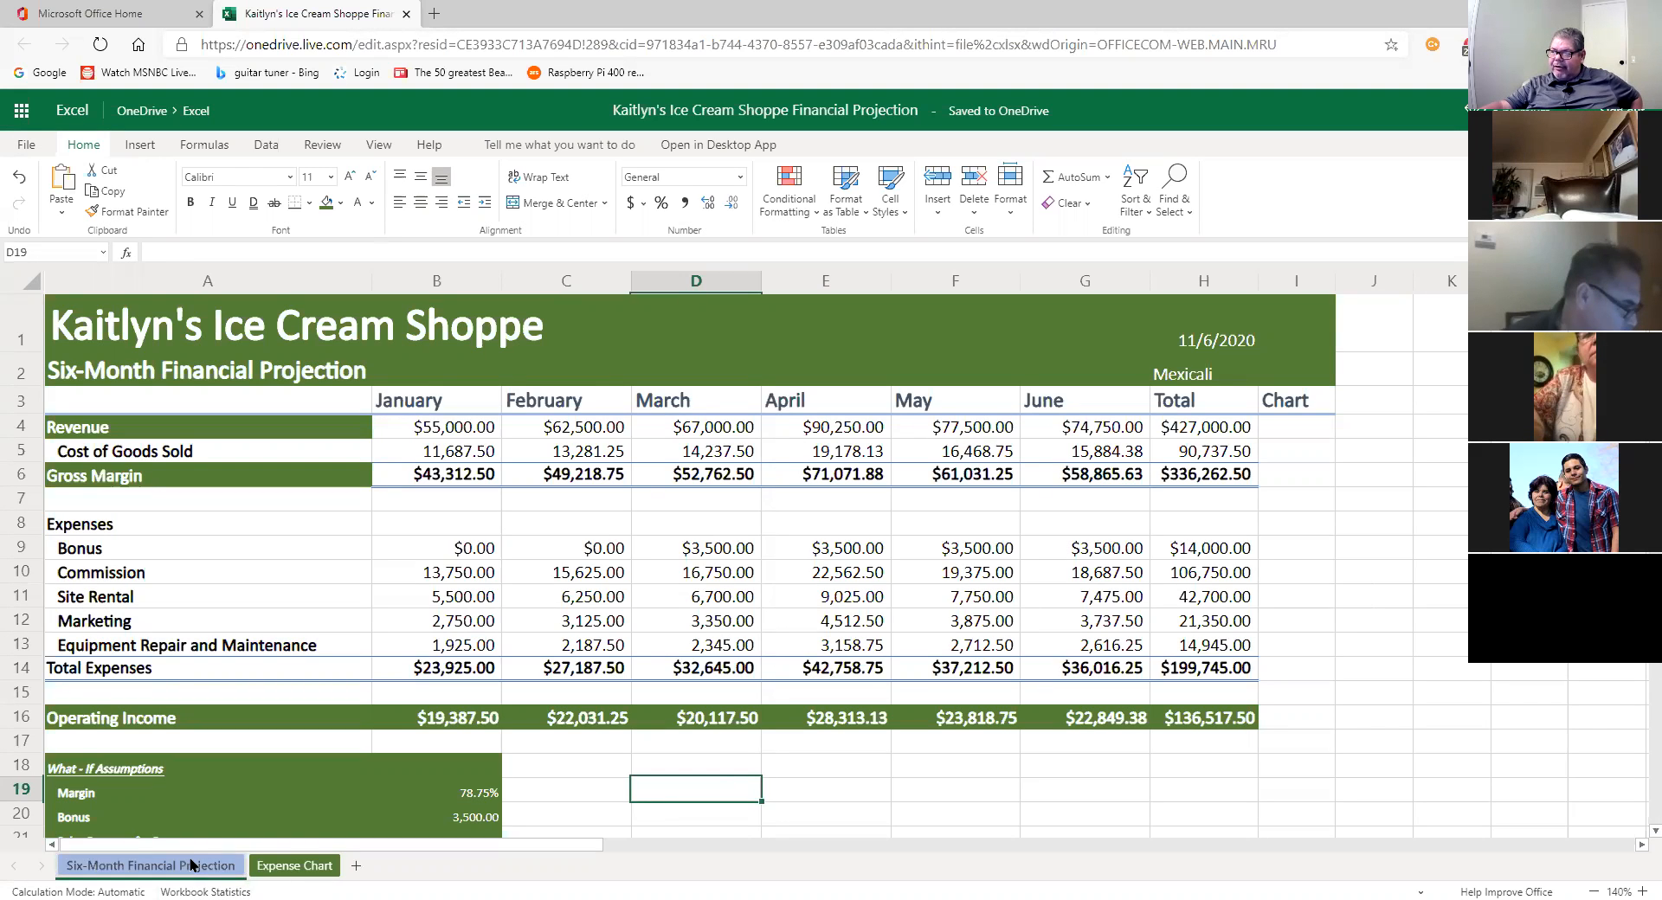
# Step: Color the Six-Month Financial Projection sheet tab dark blue
pyautogui.rightClick(192, 865)
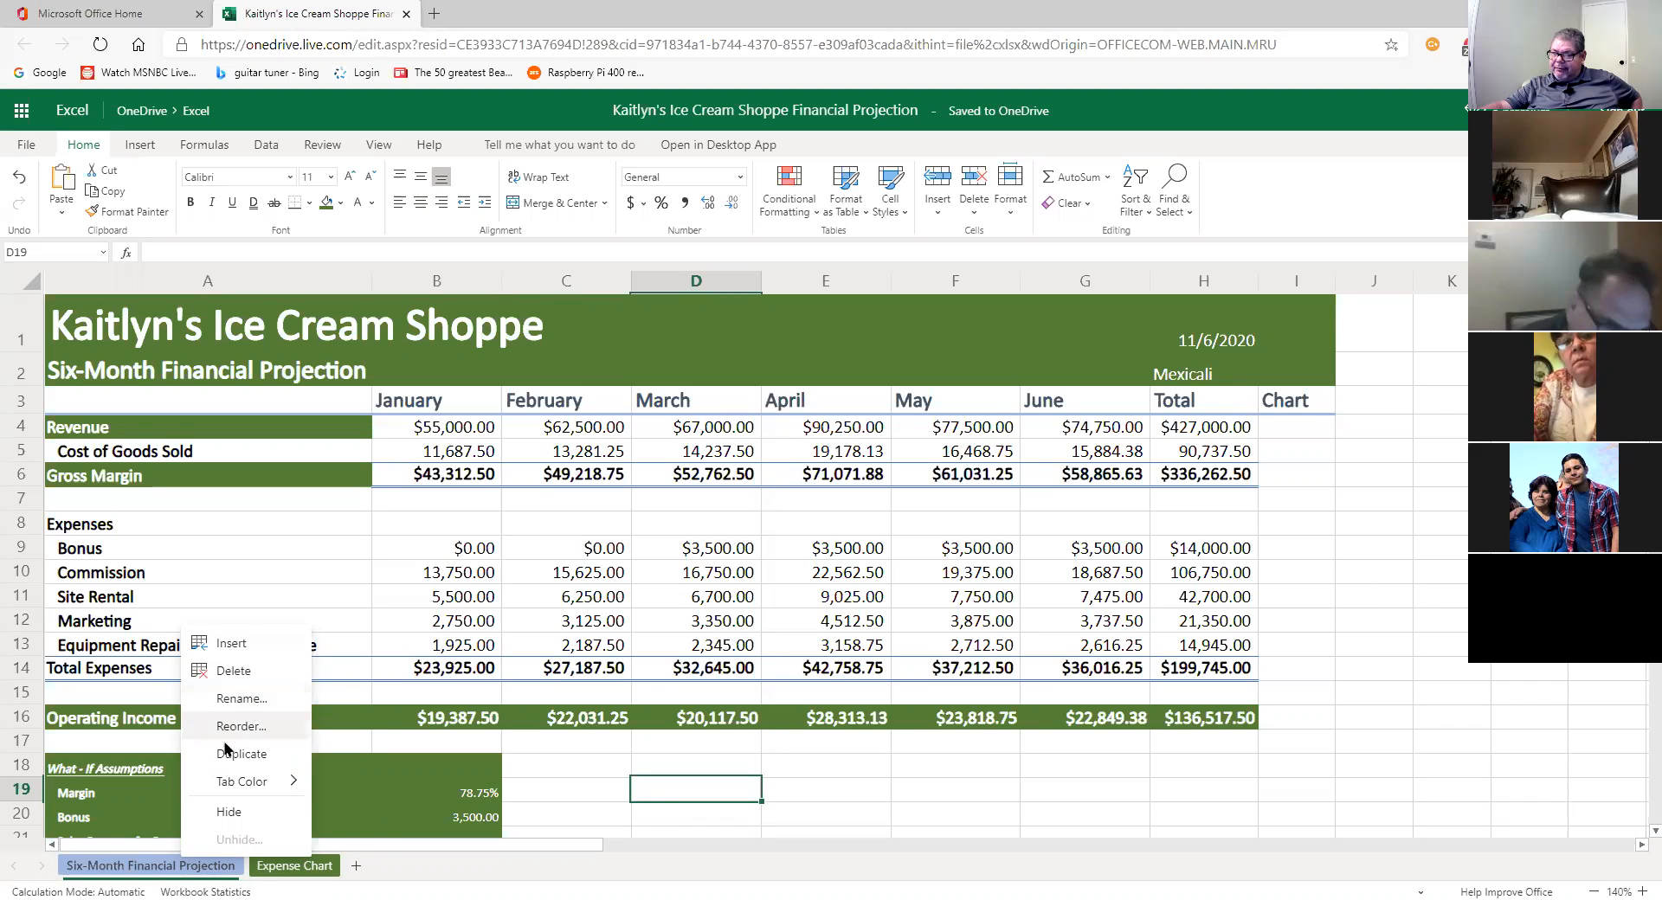
pyautogui.click(153, 872)
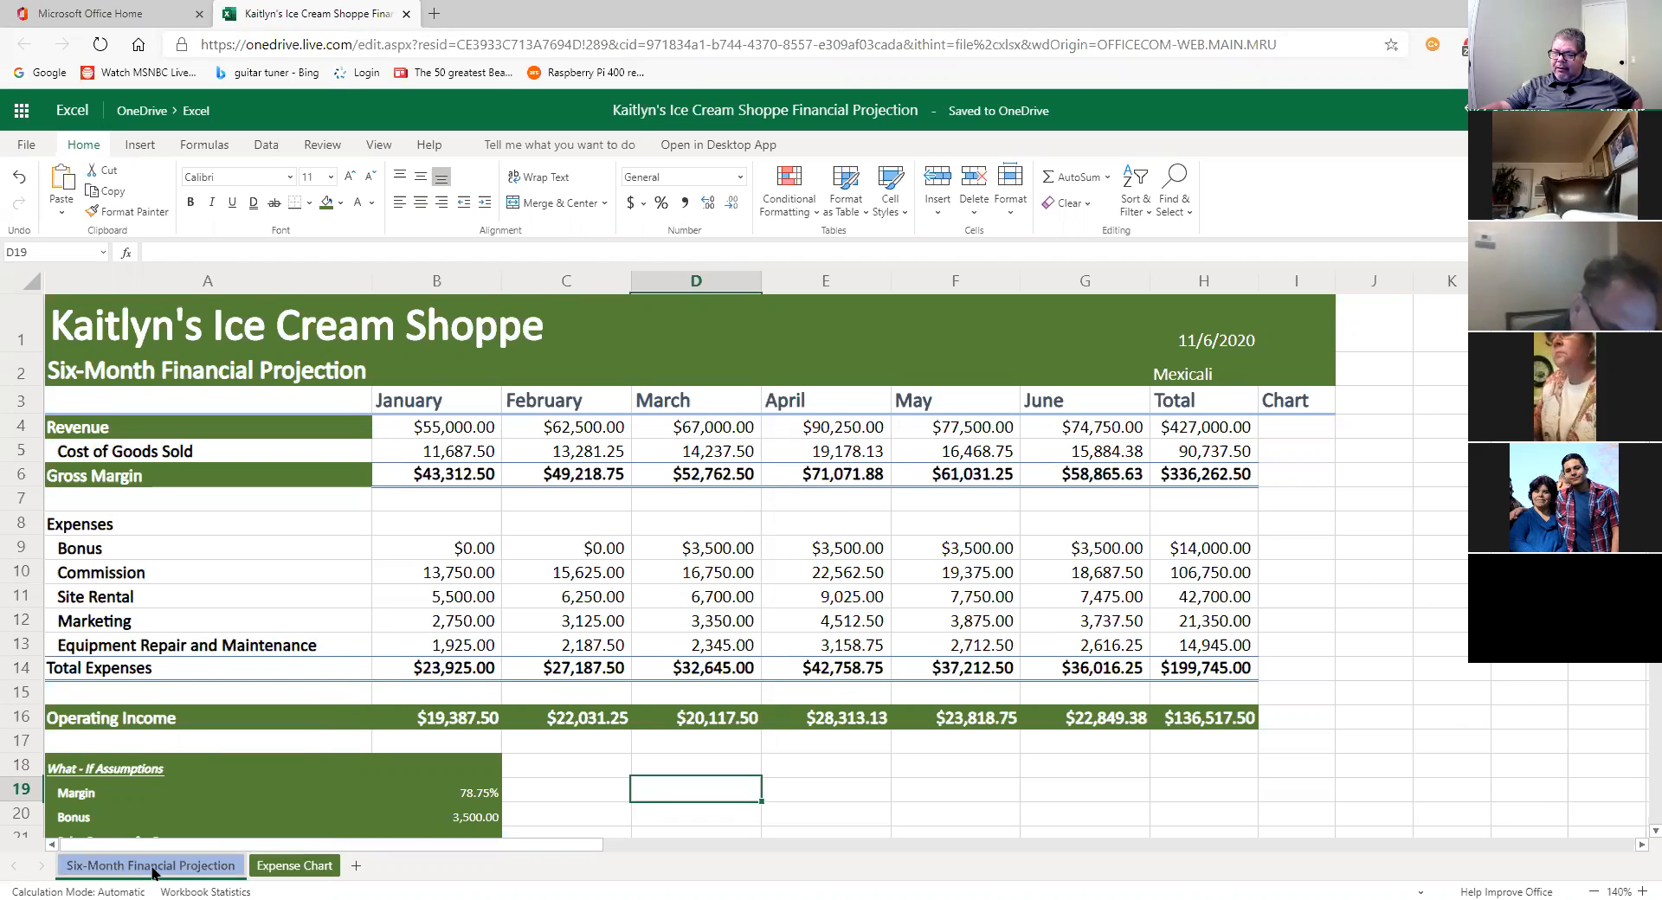
pyautogui.rightClick(170, 867)
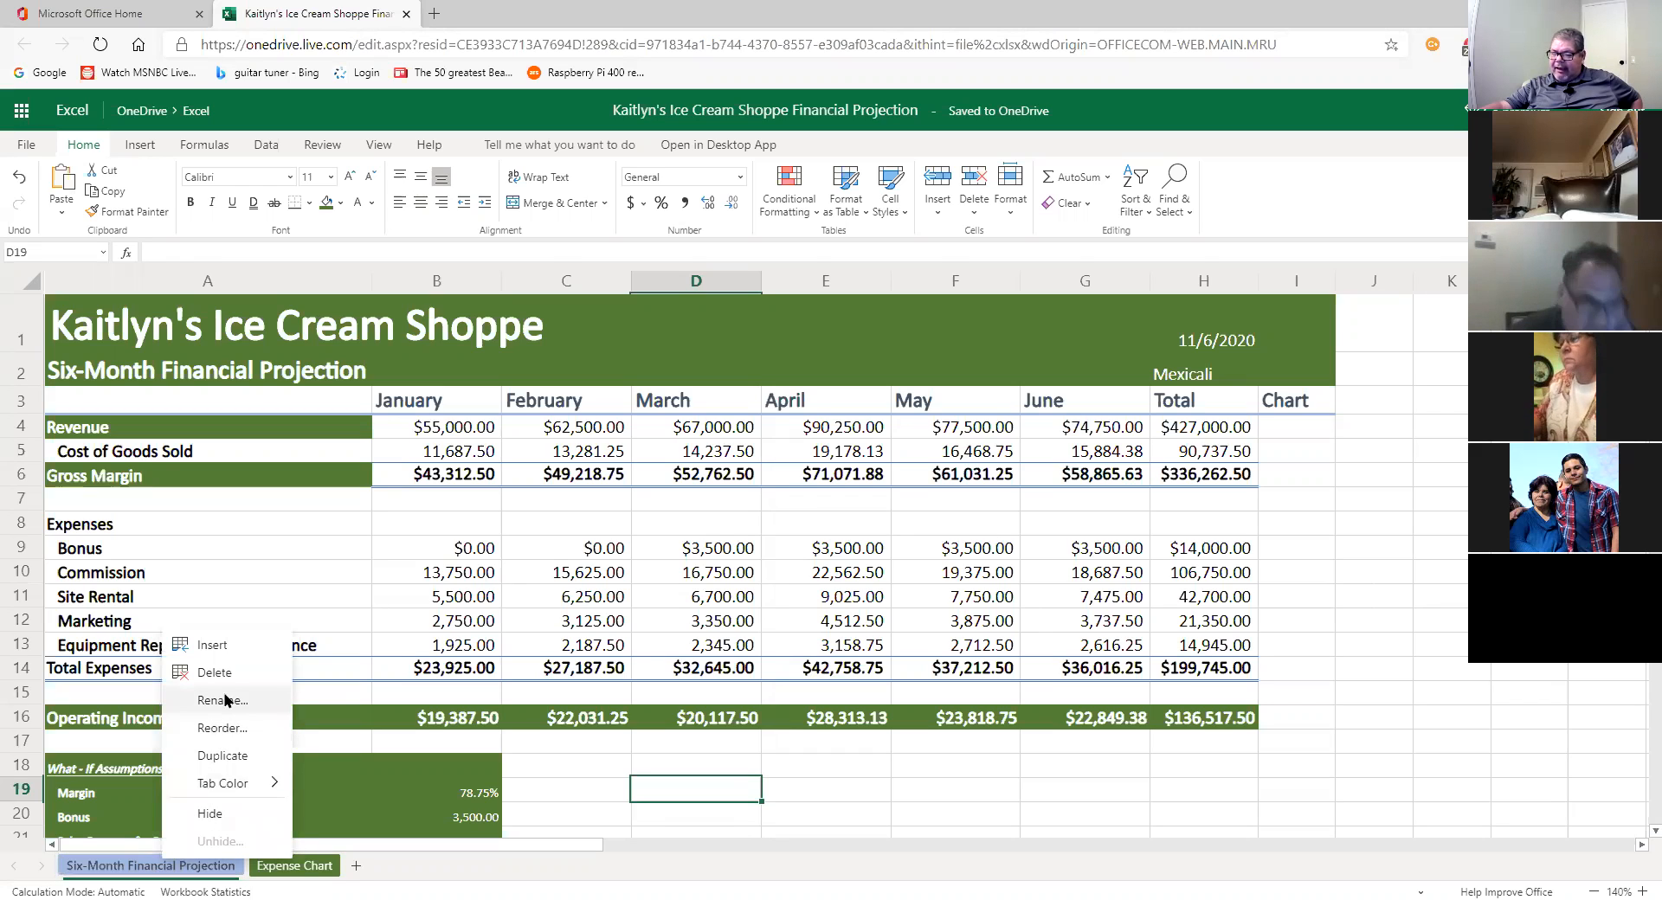
pyautogui.click(144, 865)
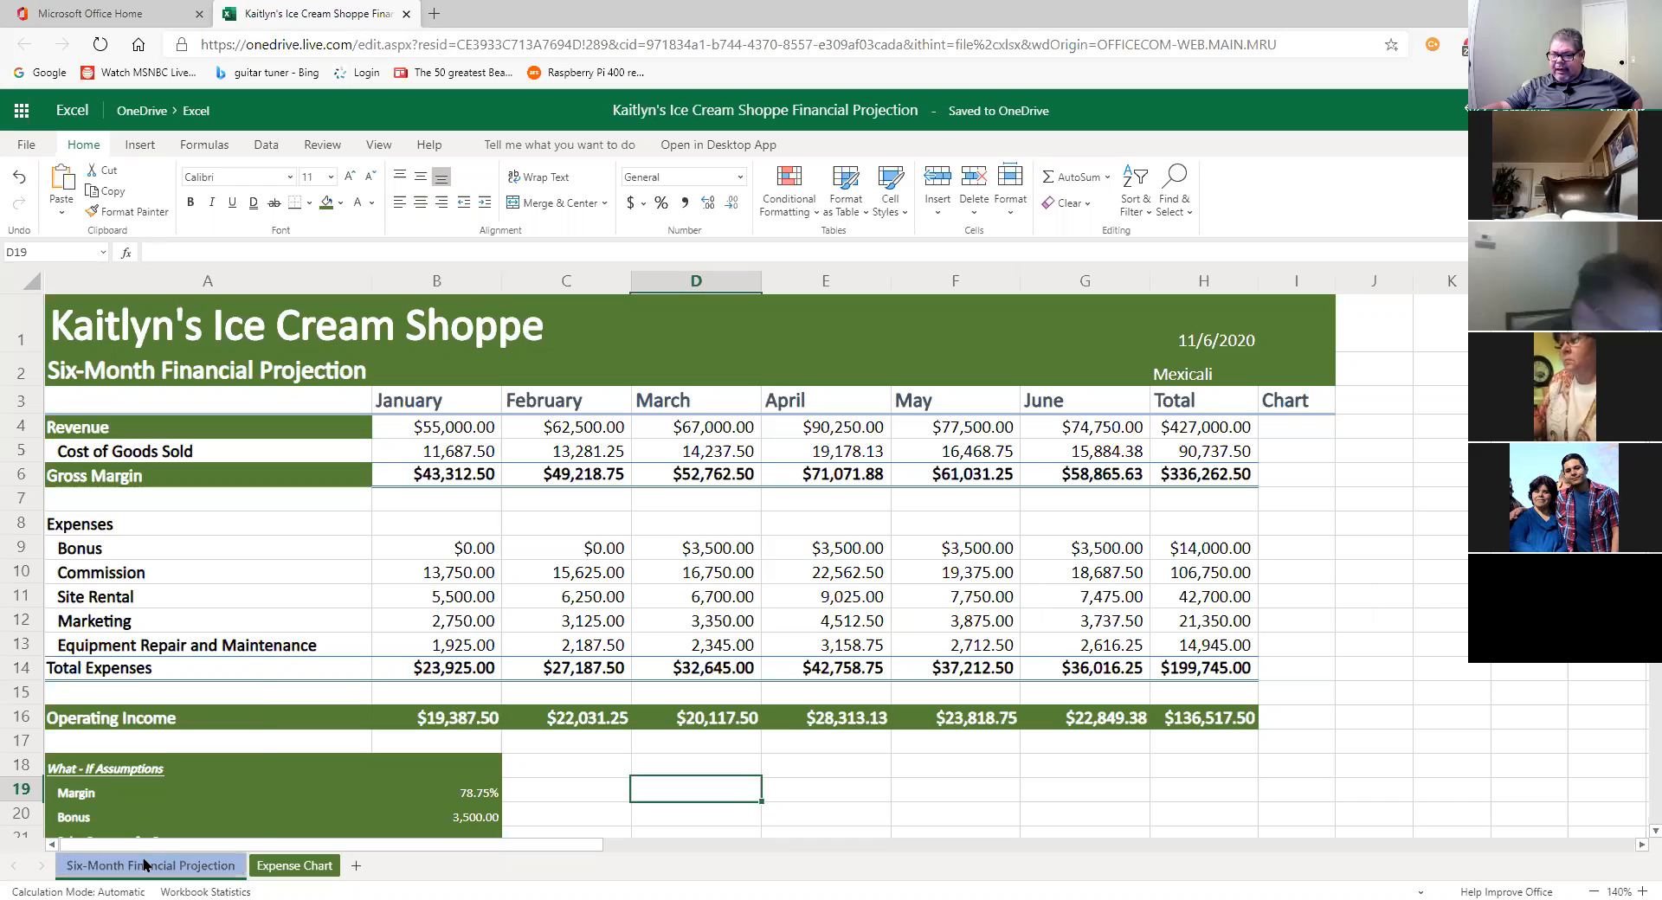
pyautogui.rightClick(144, 865)
pyautogui.moveTo(217, 786)
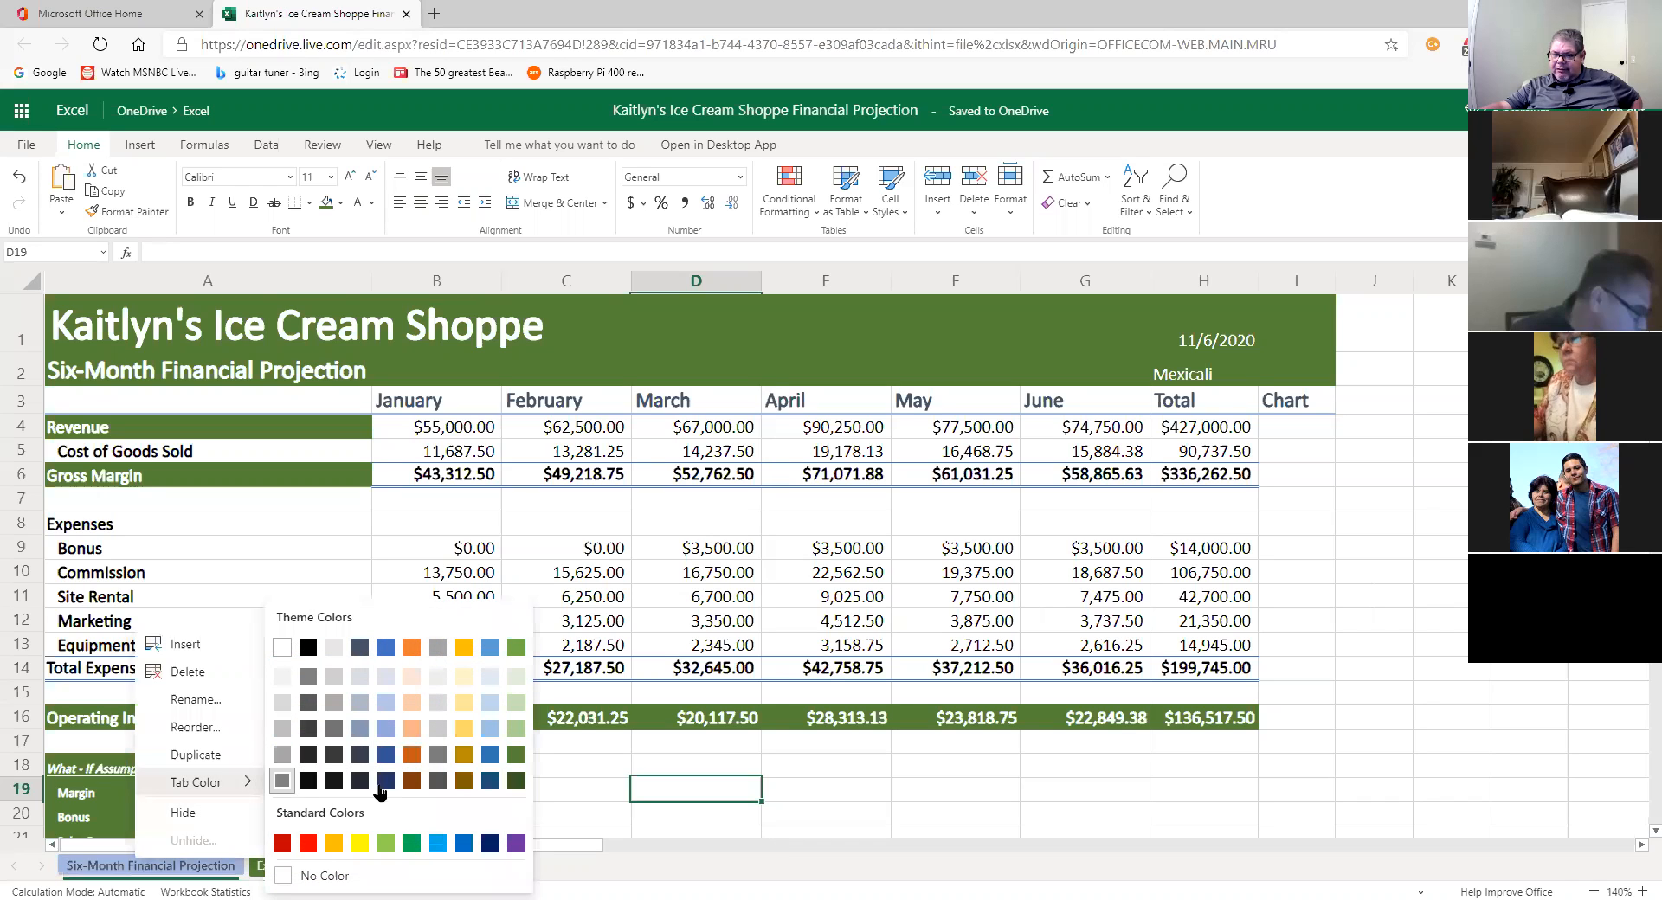
pyautogui.click(399, 784)
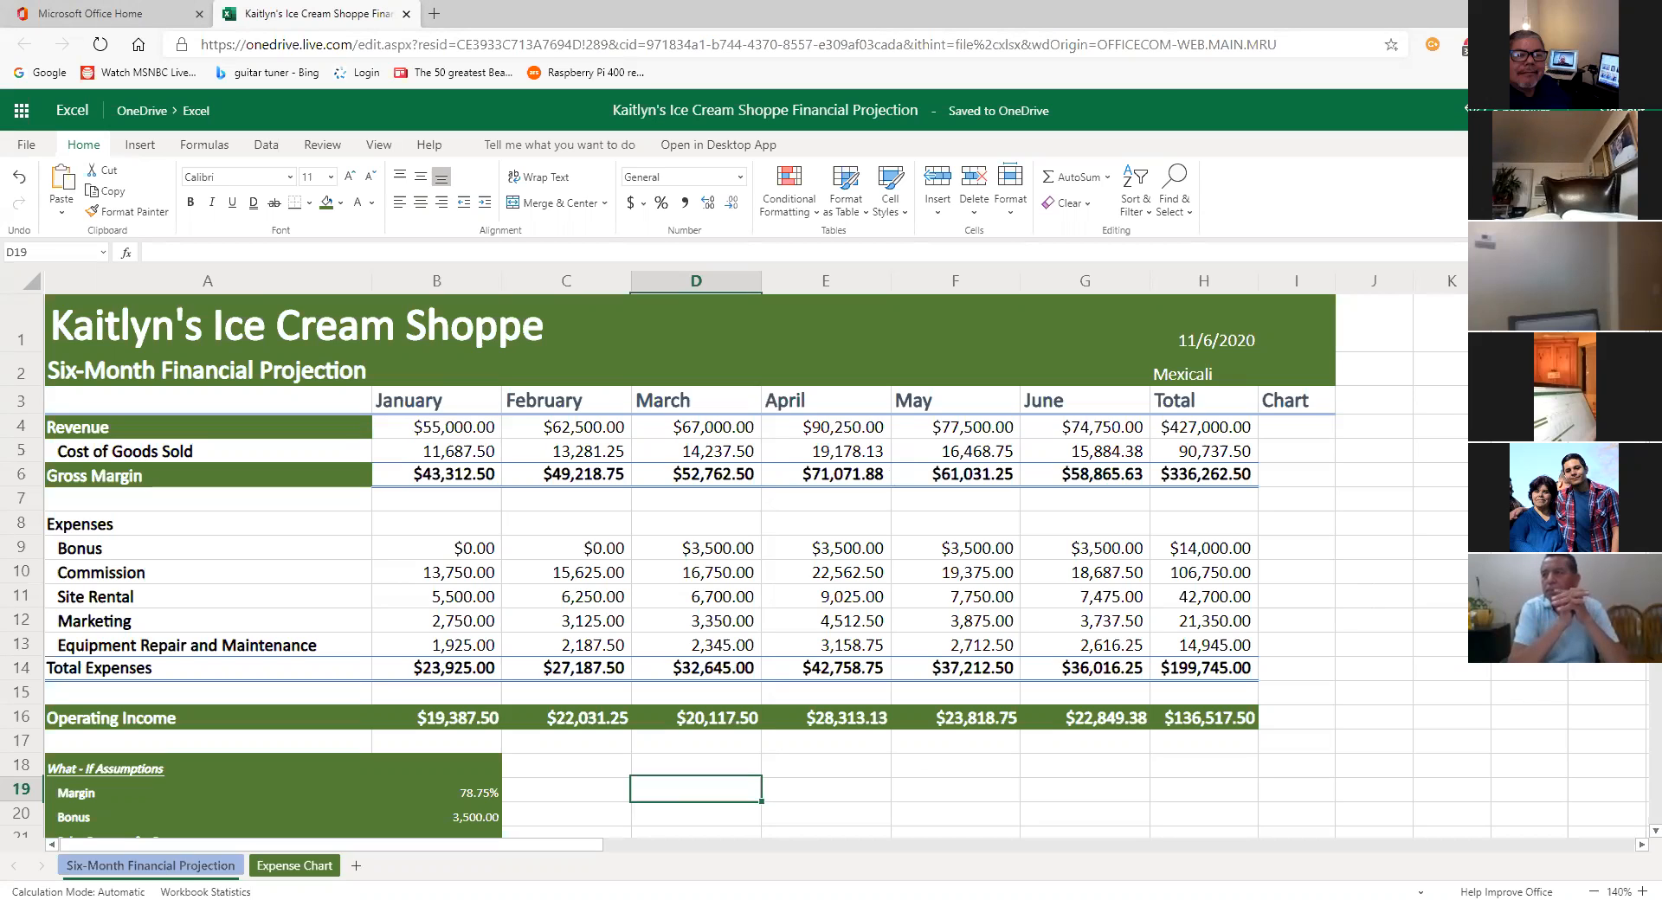
pyautogui.click(431, 13)
pyautogui.hotkey('ctrl', 'w')
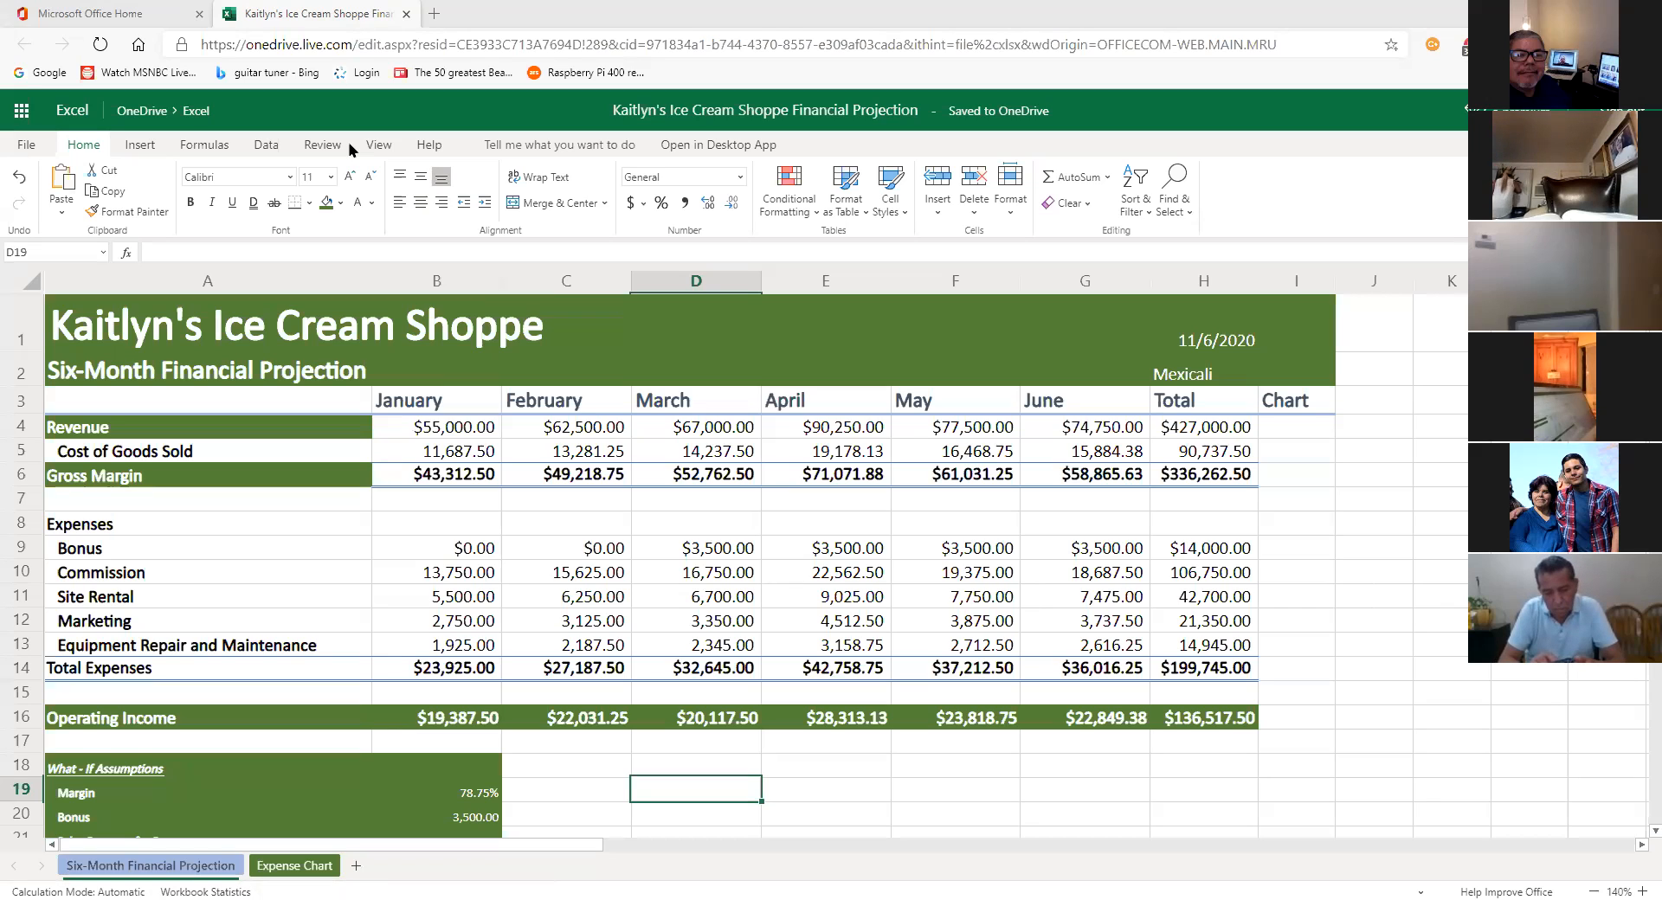
pyautogui.rightClick(666, 375)
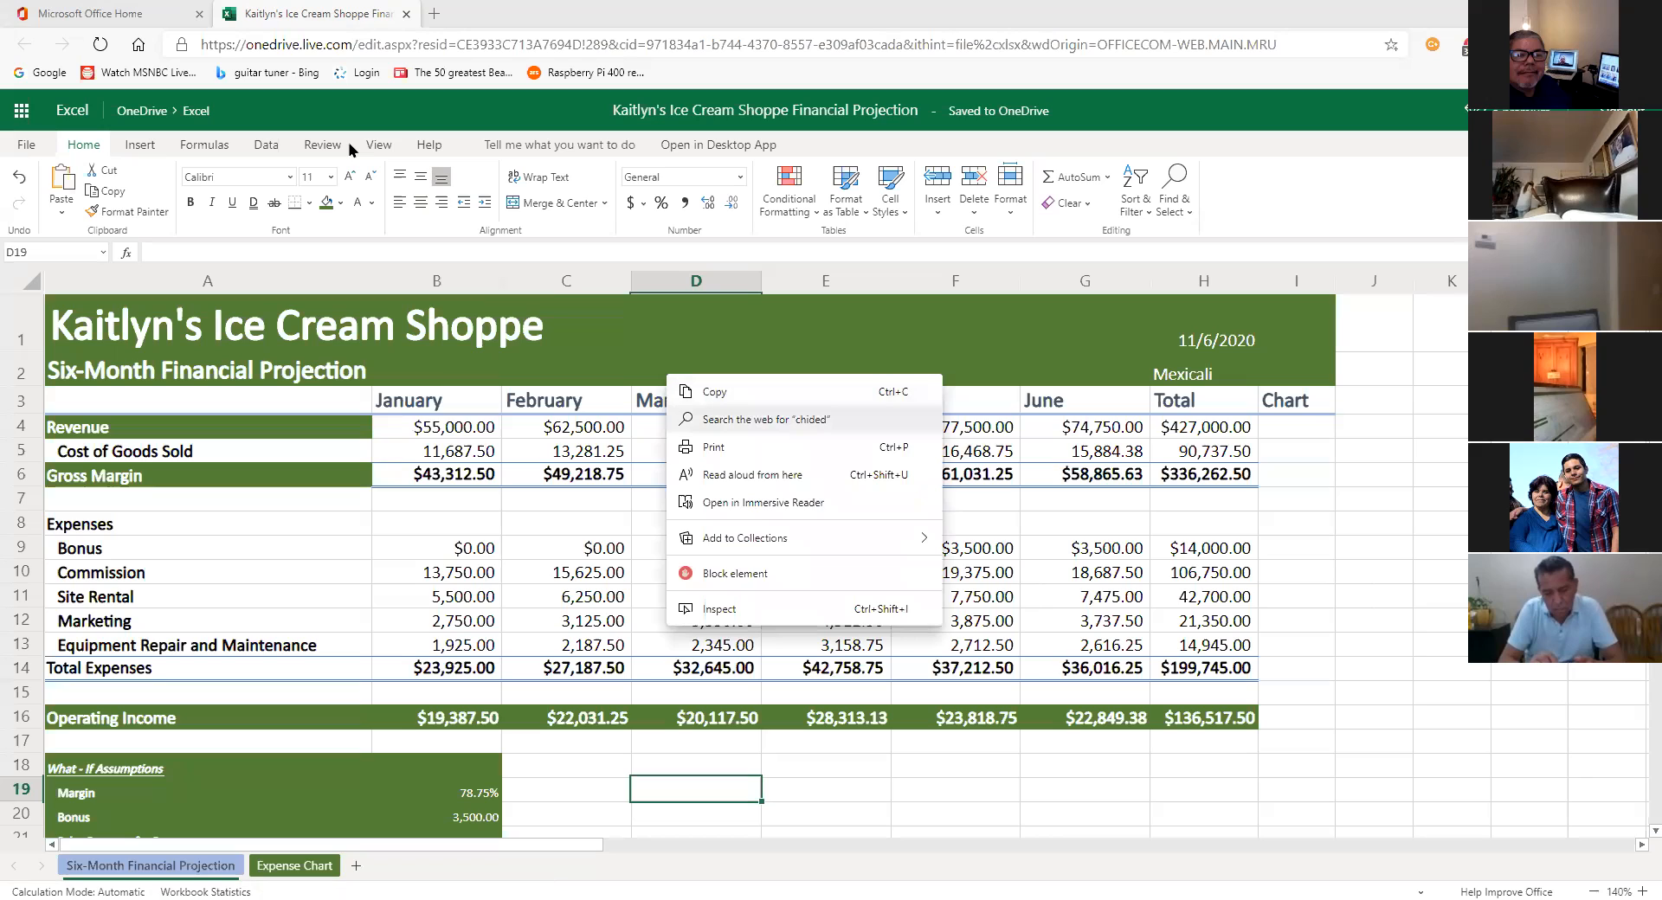
pyautogui.click(766, 419)
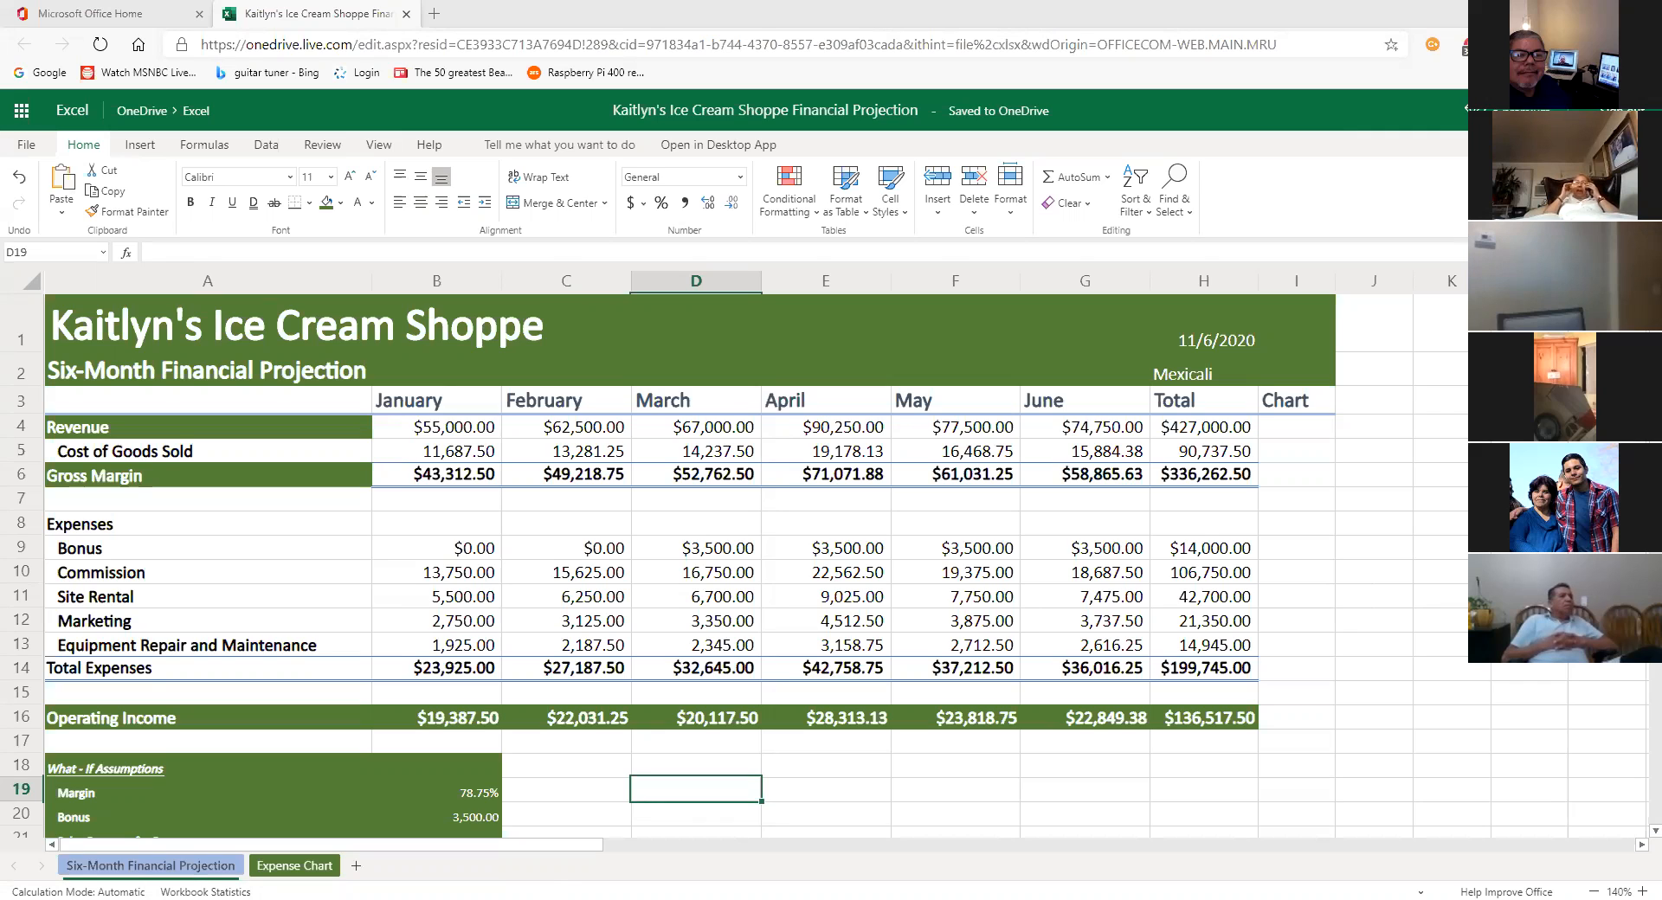
pyautogui.click(920, 850)
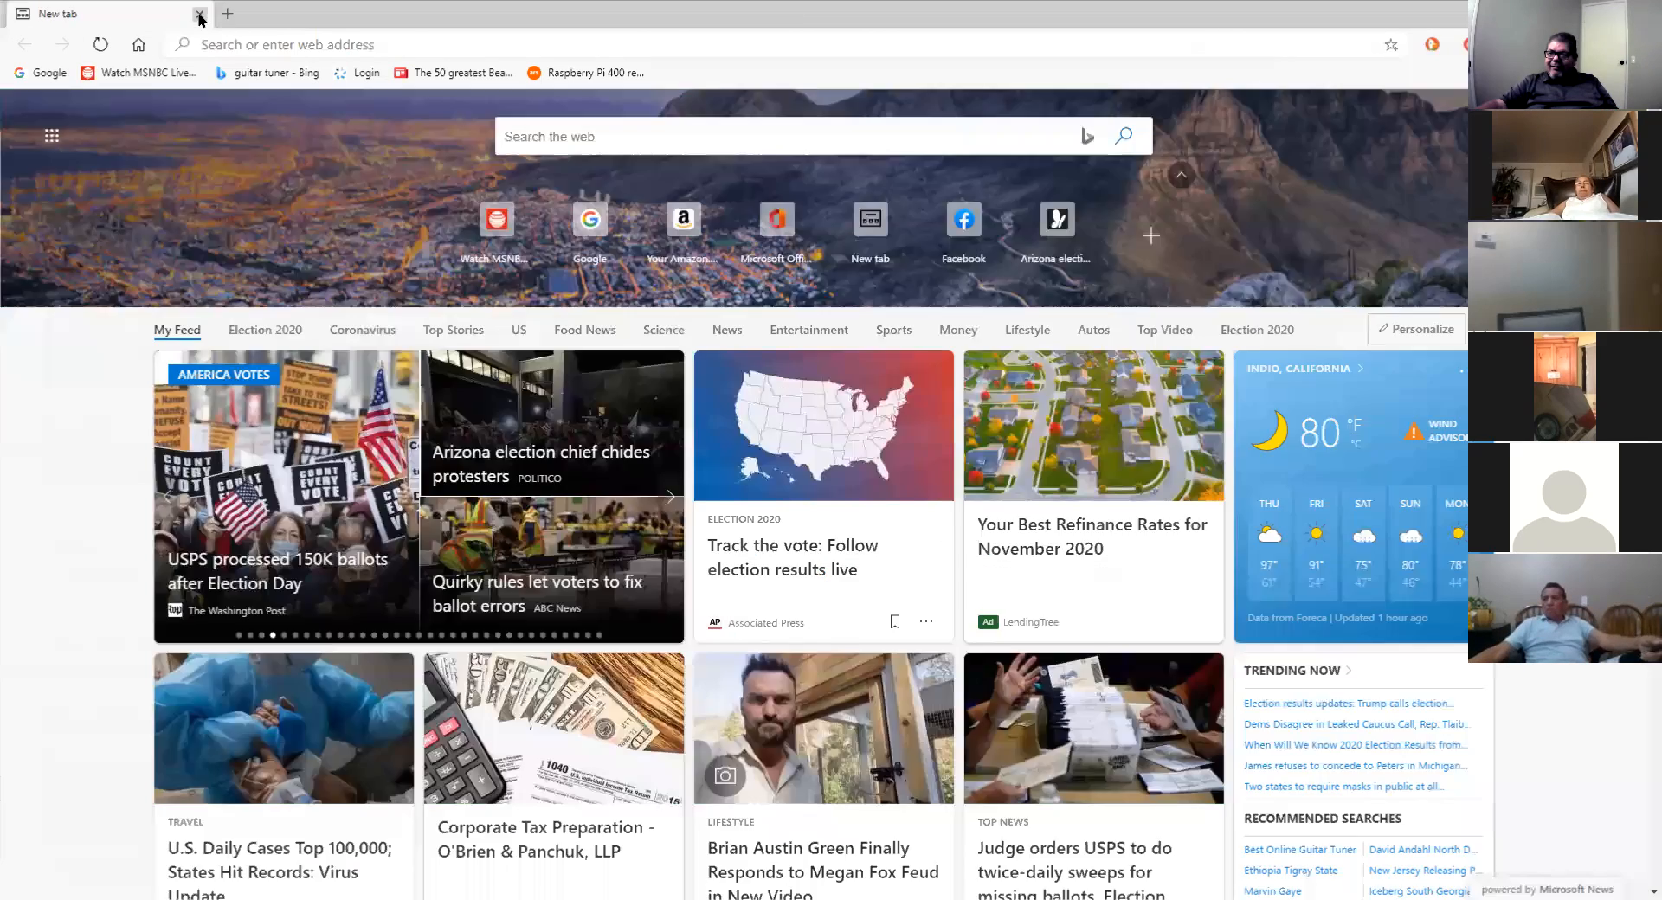
pyautogui.click(200, 14)
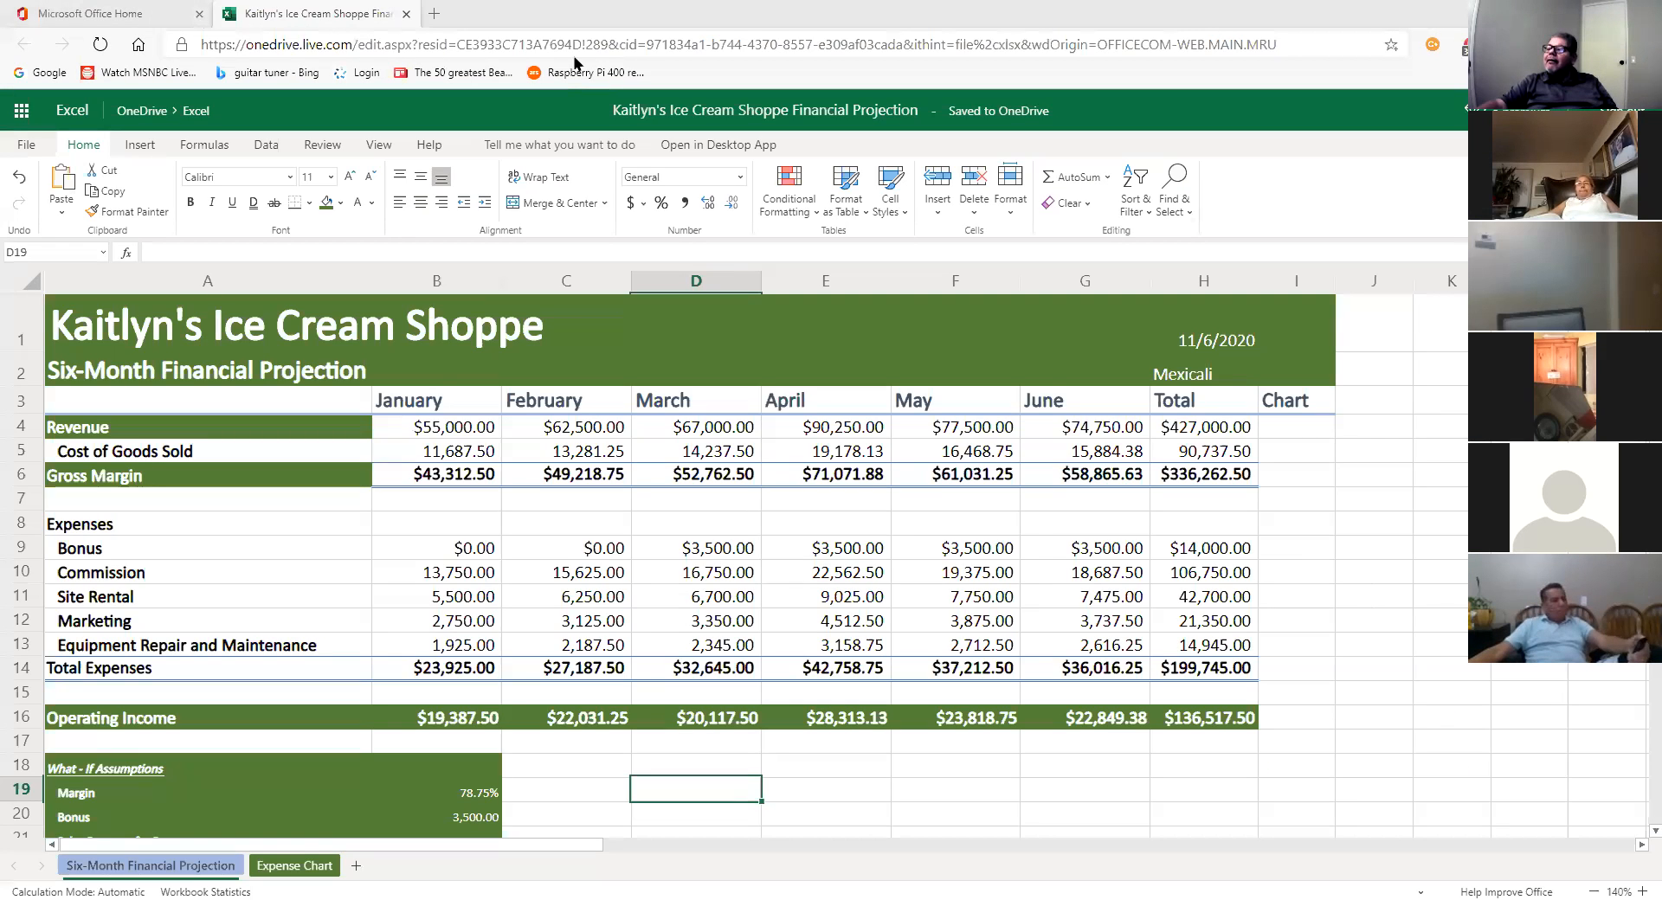
pyautogui.click(961, 572)
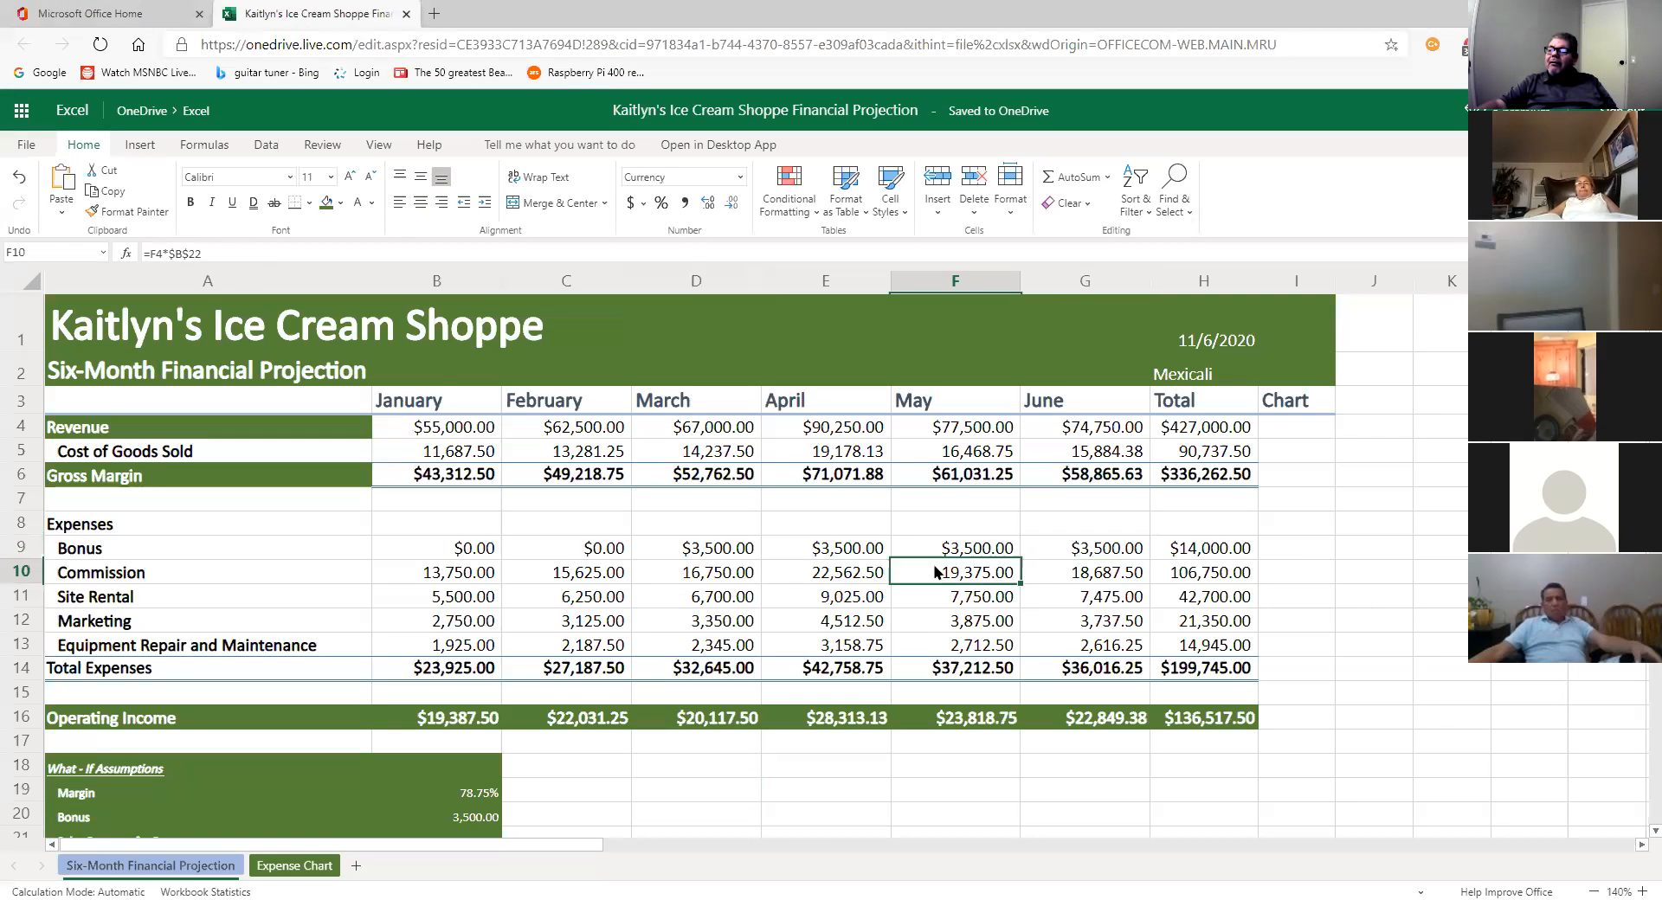
# Step: Select A9:G13, the five expense categories with their January–June amounts
pyautogui.moveTo(70, 559); pyautogui.dragTo(88, 641)
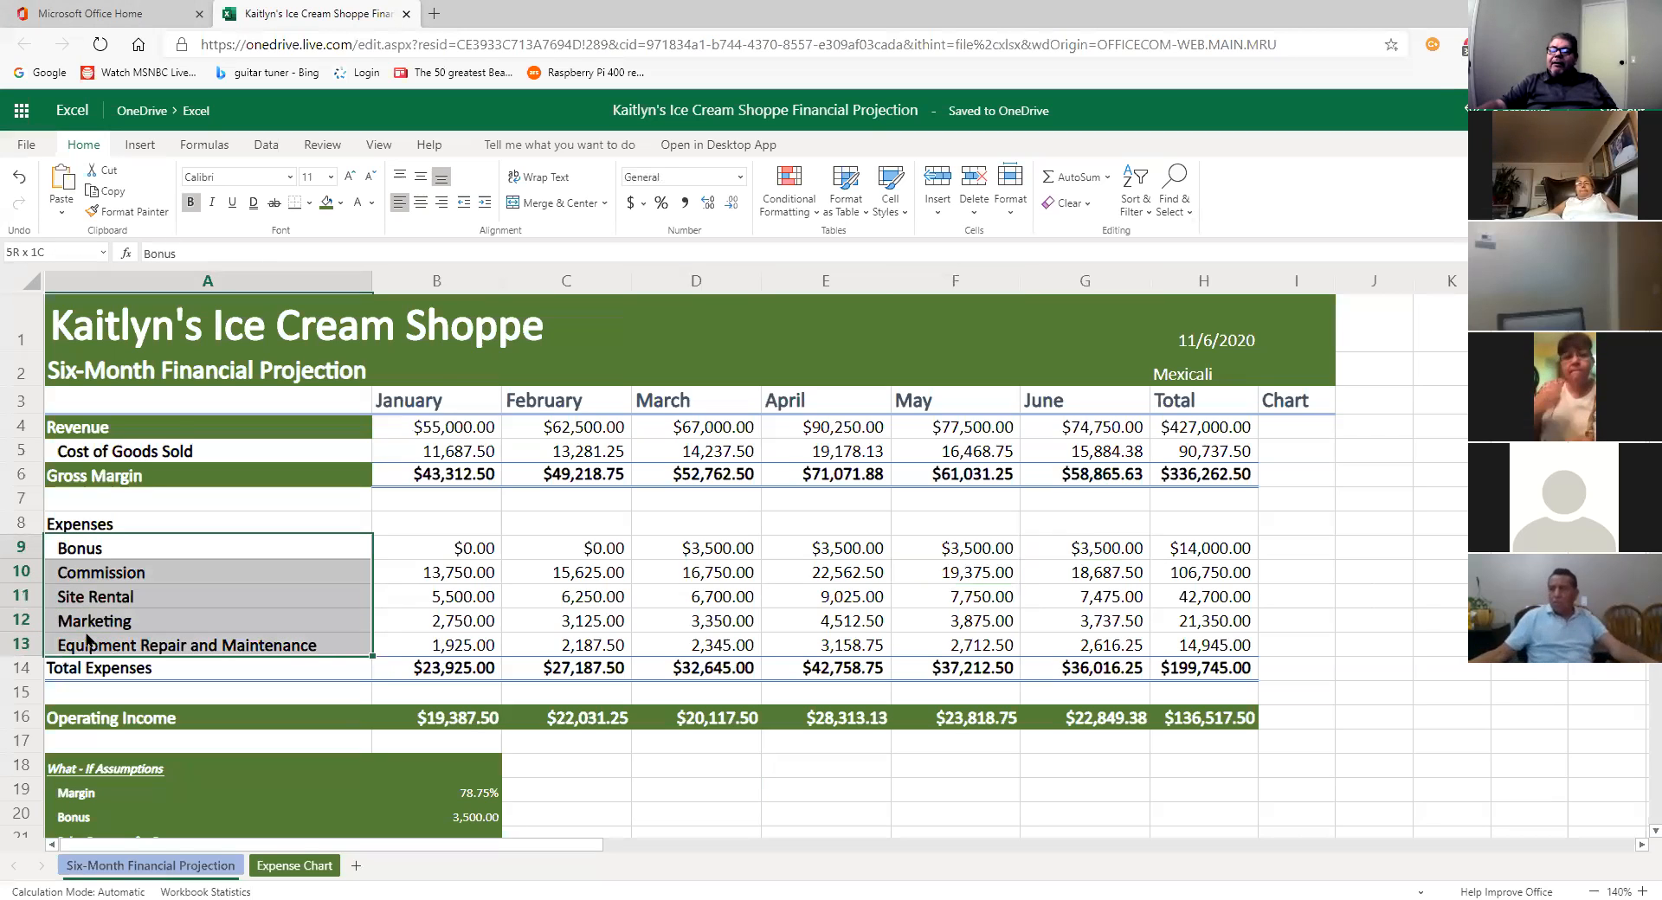
pyautogui.moveTo(355, 656); pyautogui.dragTo(1101, 647)
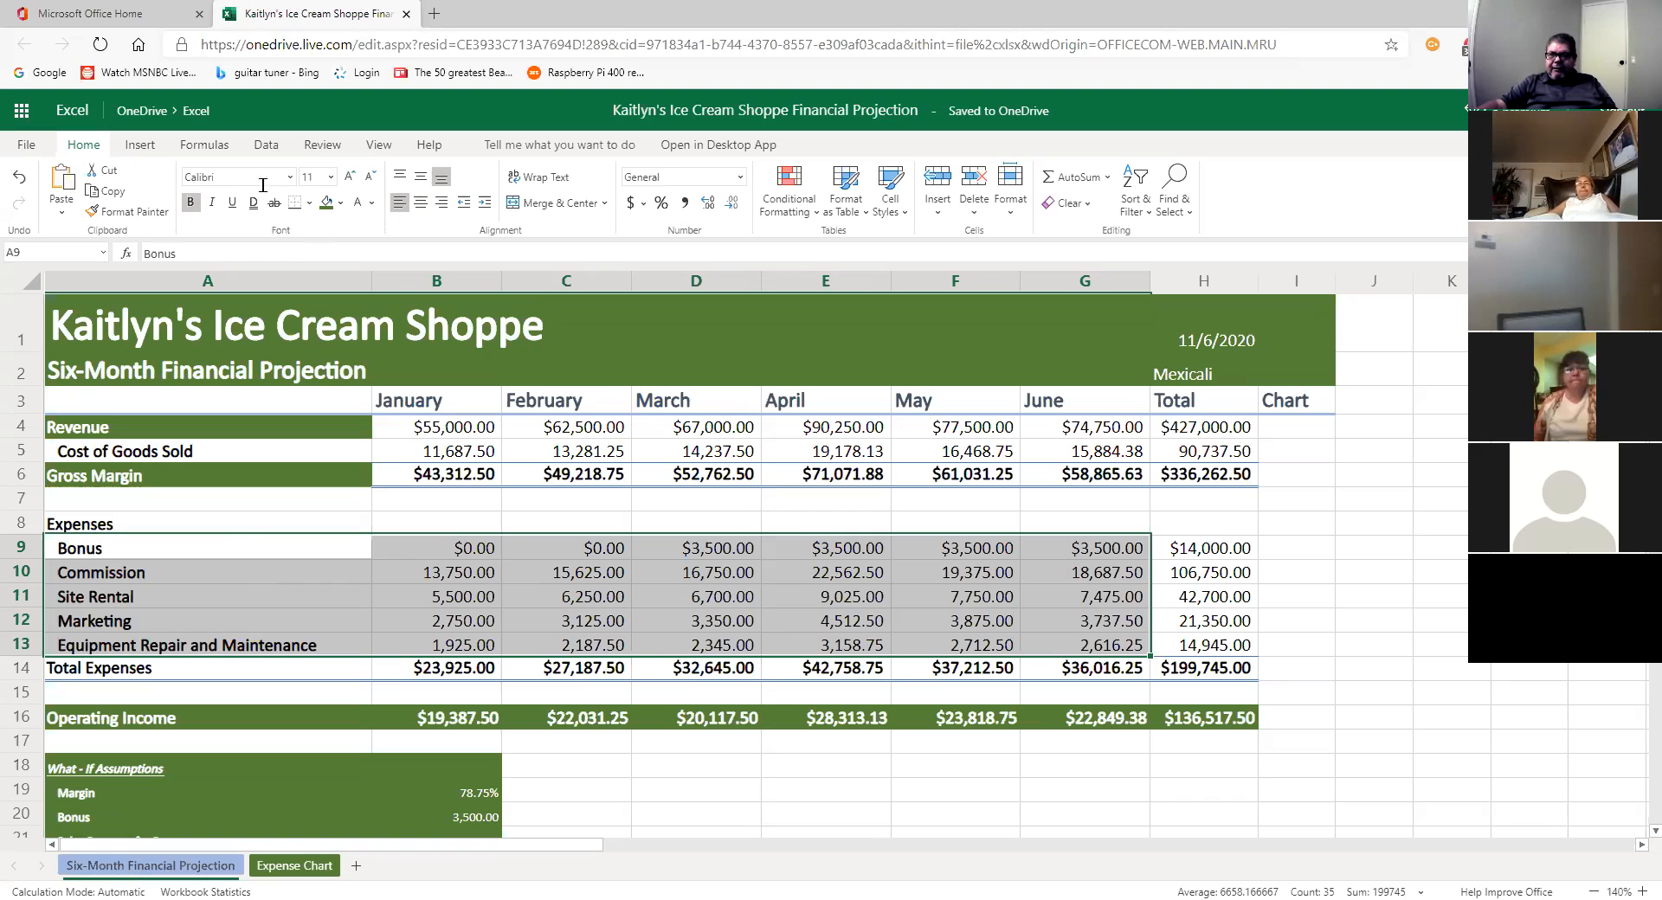
# Step: Insert a 2-D clustered column chart of the selected monthly expenses
pyautogui.click(135, 148)
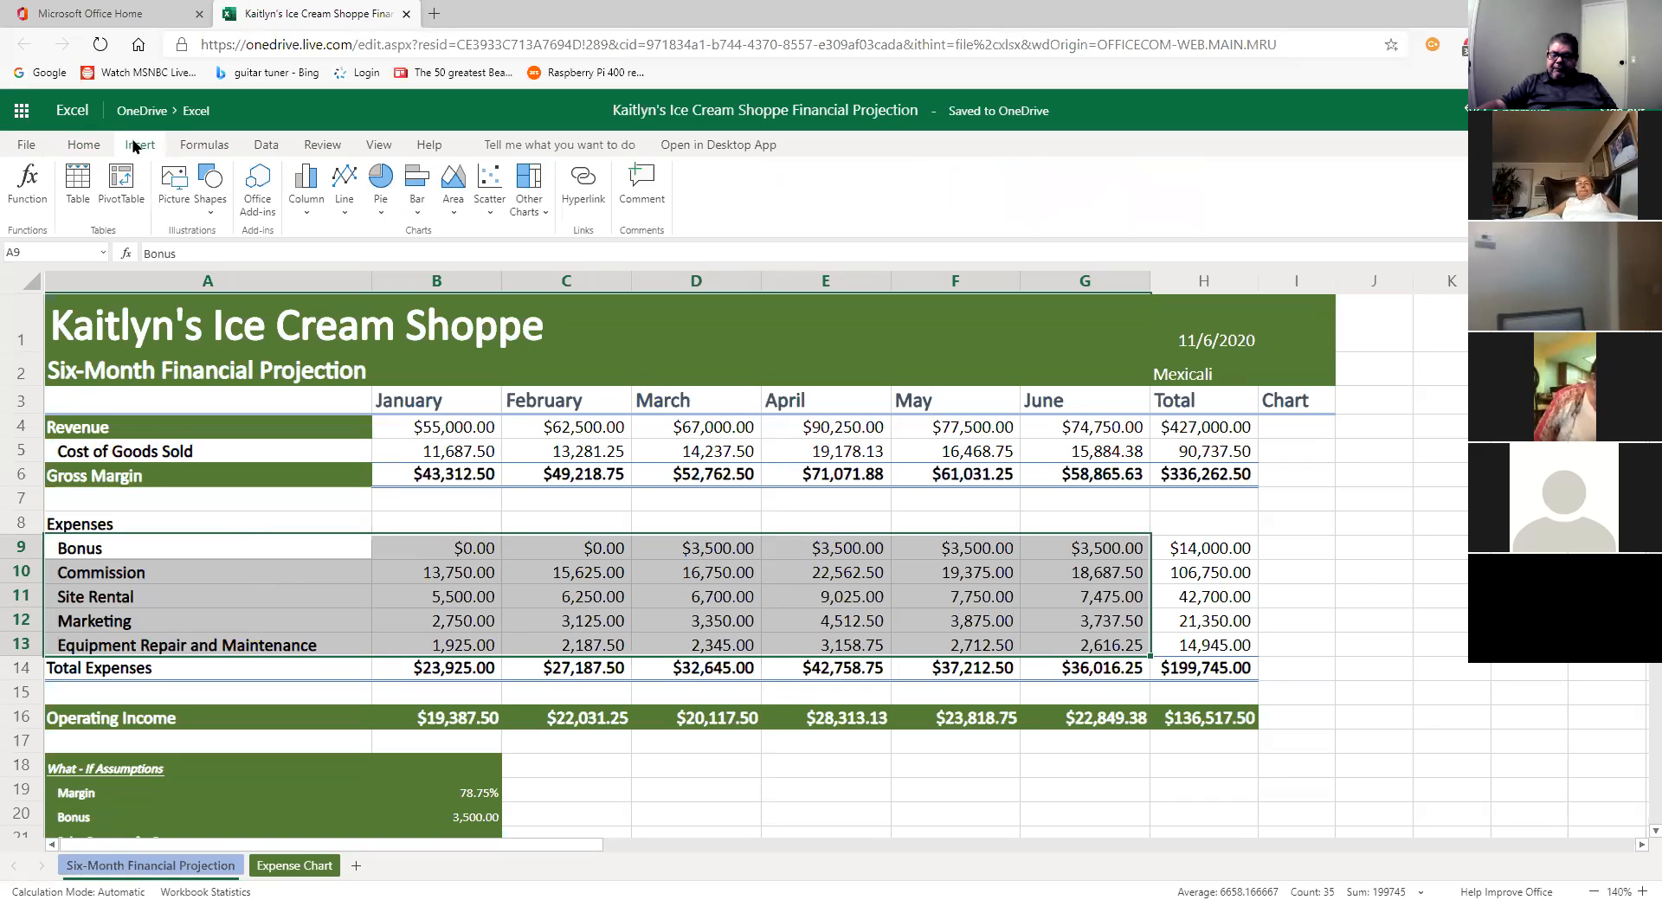
pyautogui.click(304, 211)
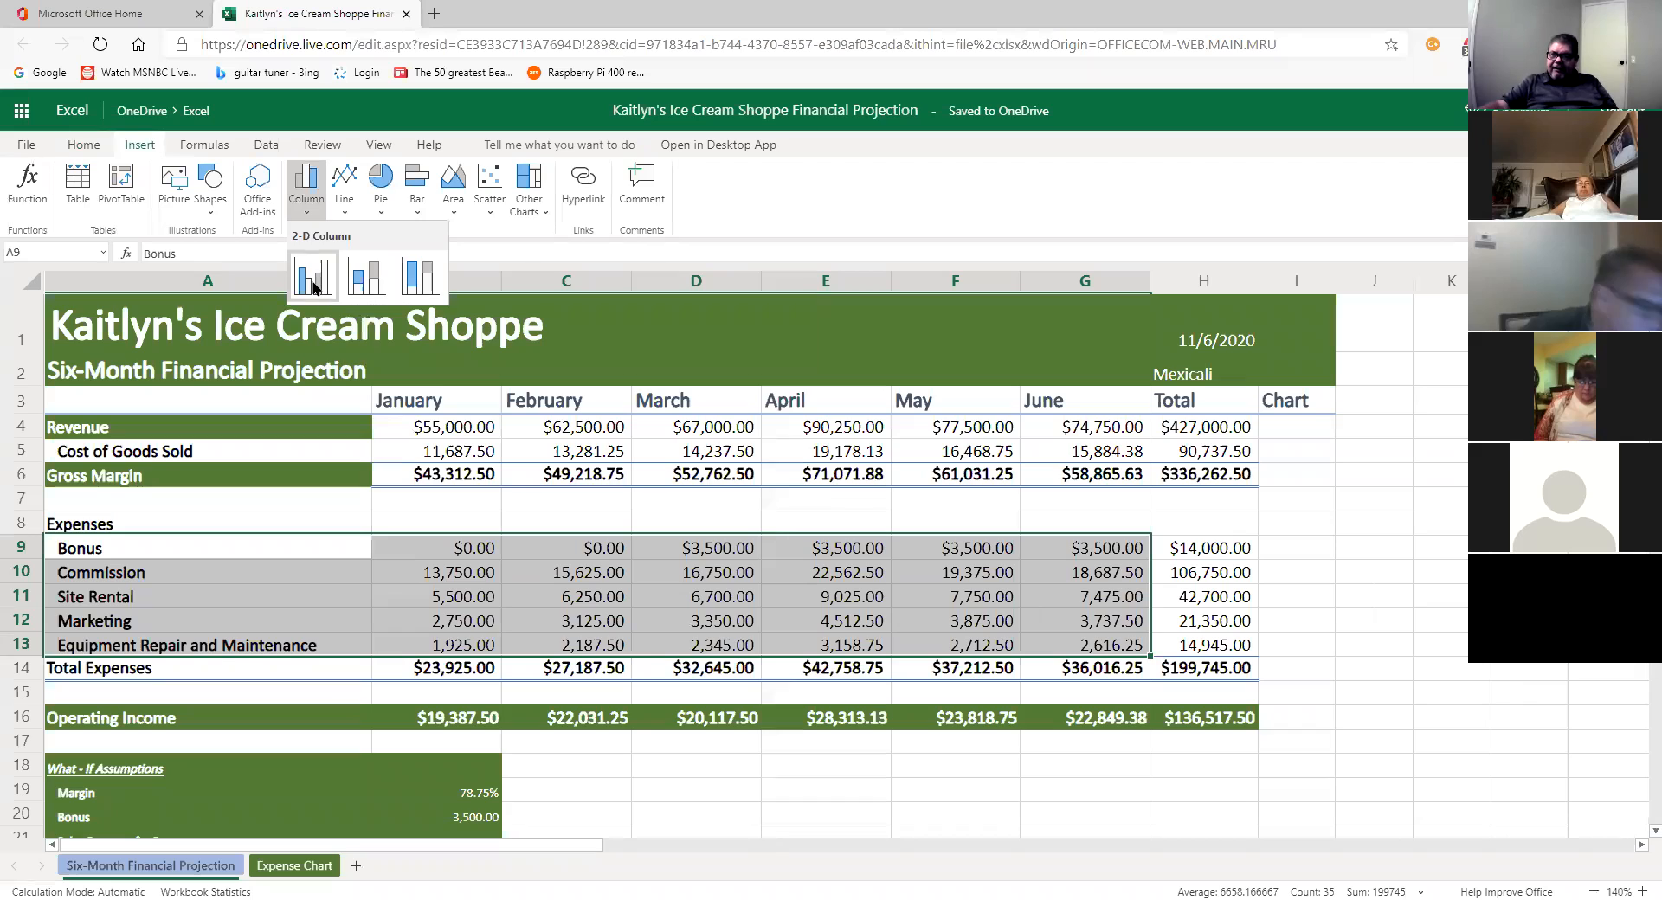
pyautogui.click(314, 288)
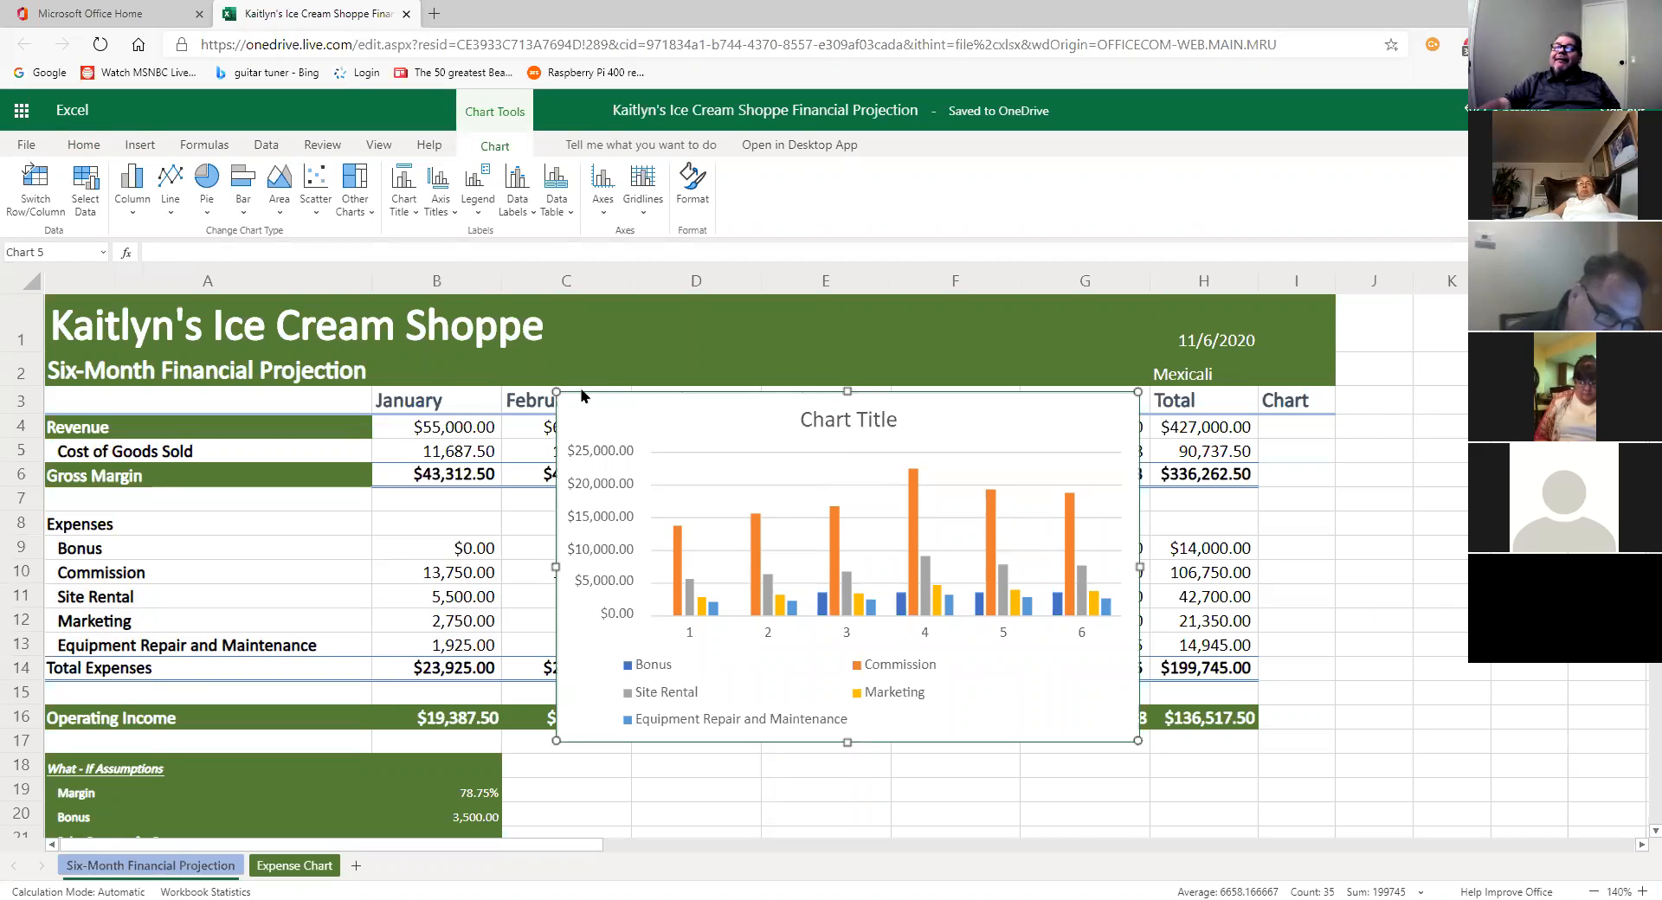
# Step: Return to the Home ribbon and switch to the Expense Chart sheet
pyautogui.click(83, 145)
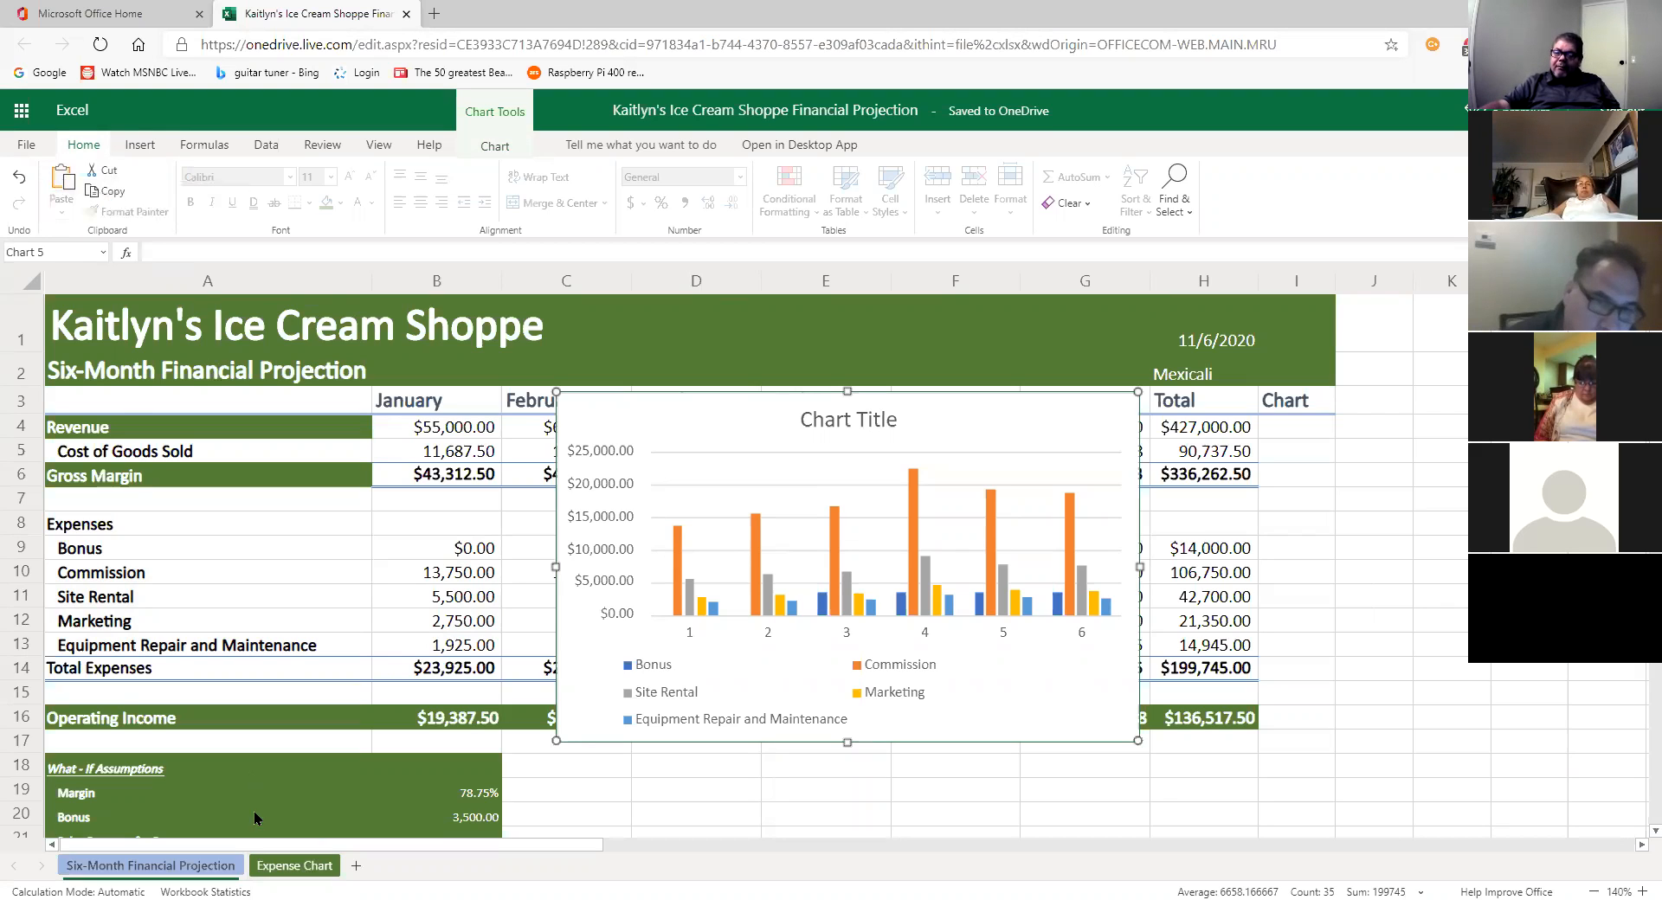
pyautogui.click(294, 865)
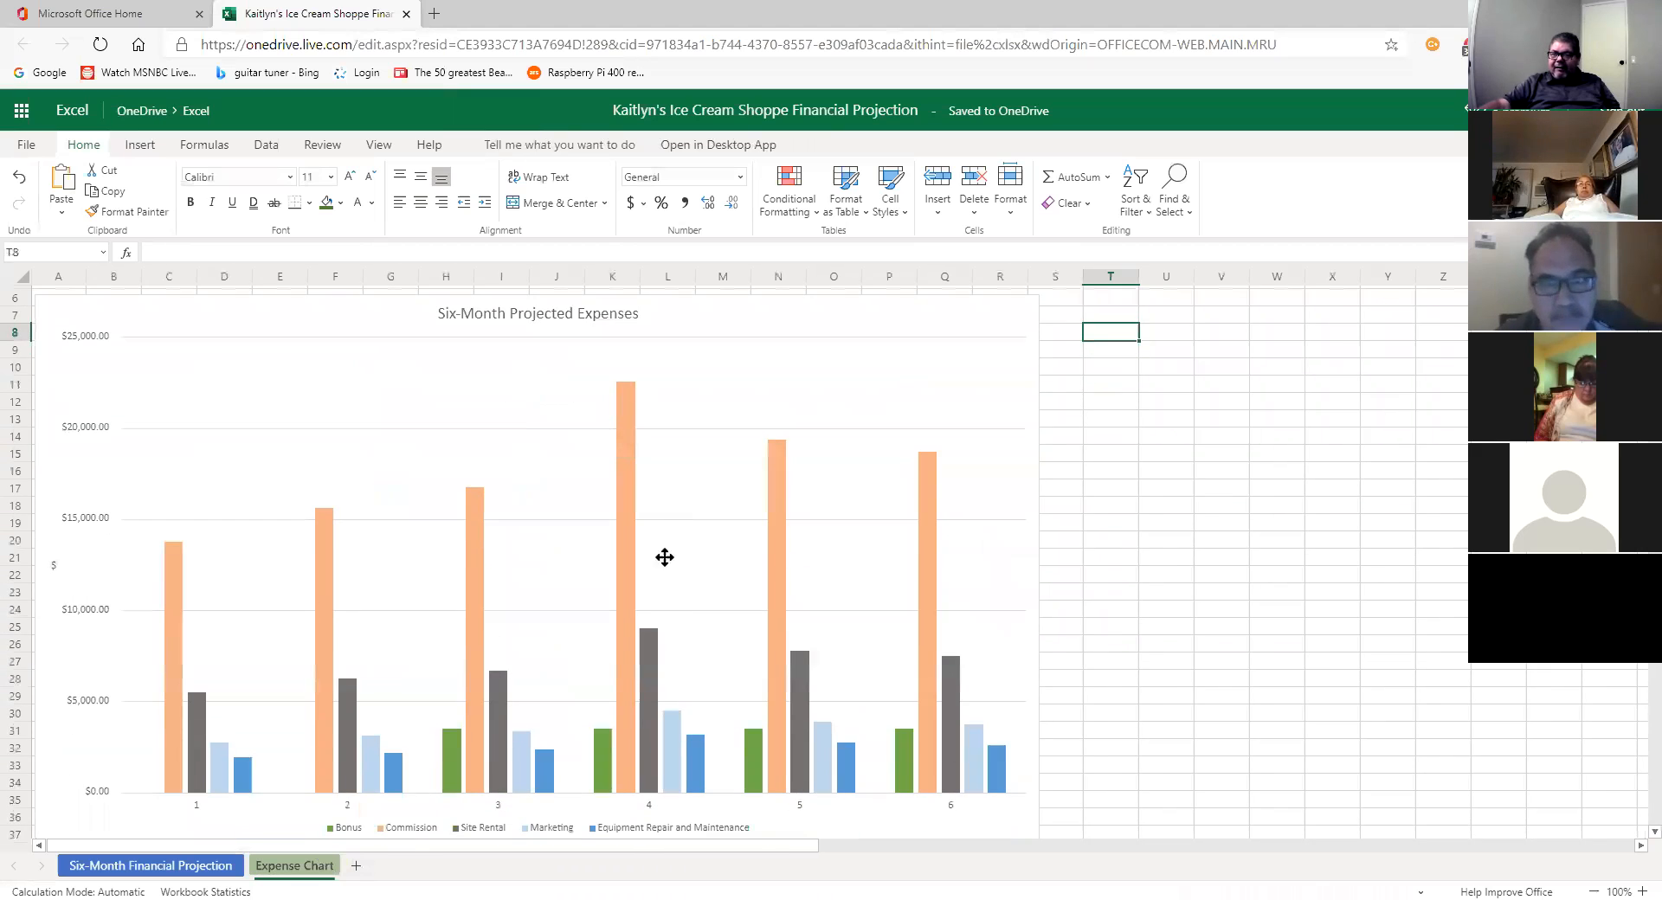
# Step: Move the Six-Month Projected Expenses chart up to row 1 and shrink it slightly
pyautogui.moveTo(672, 608); pyautogui.dragTo(579, 475)
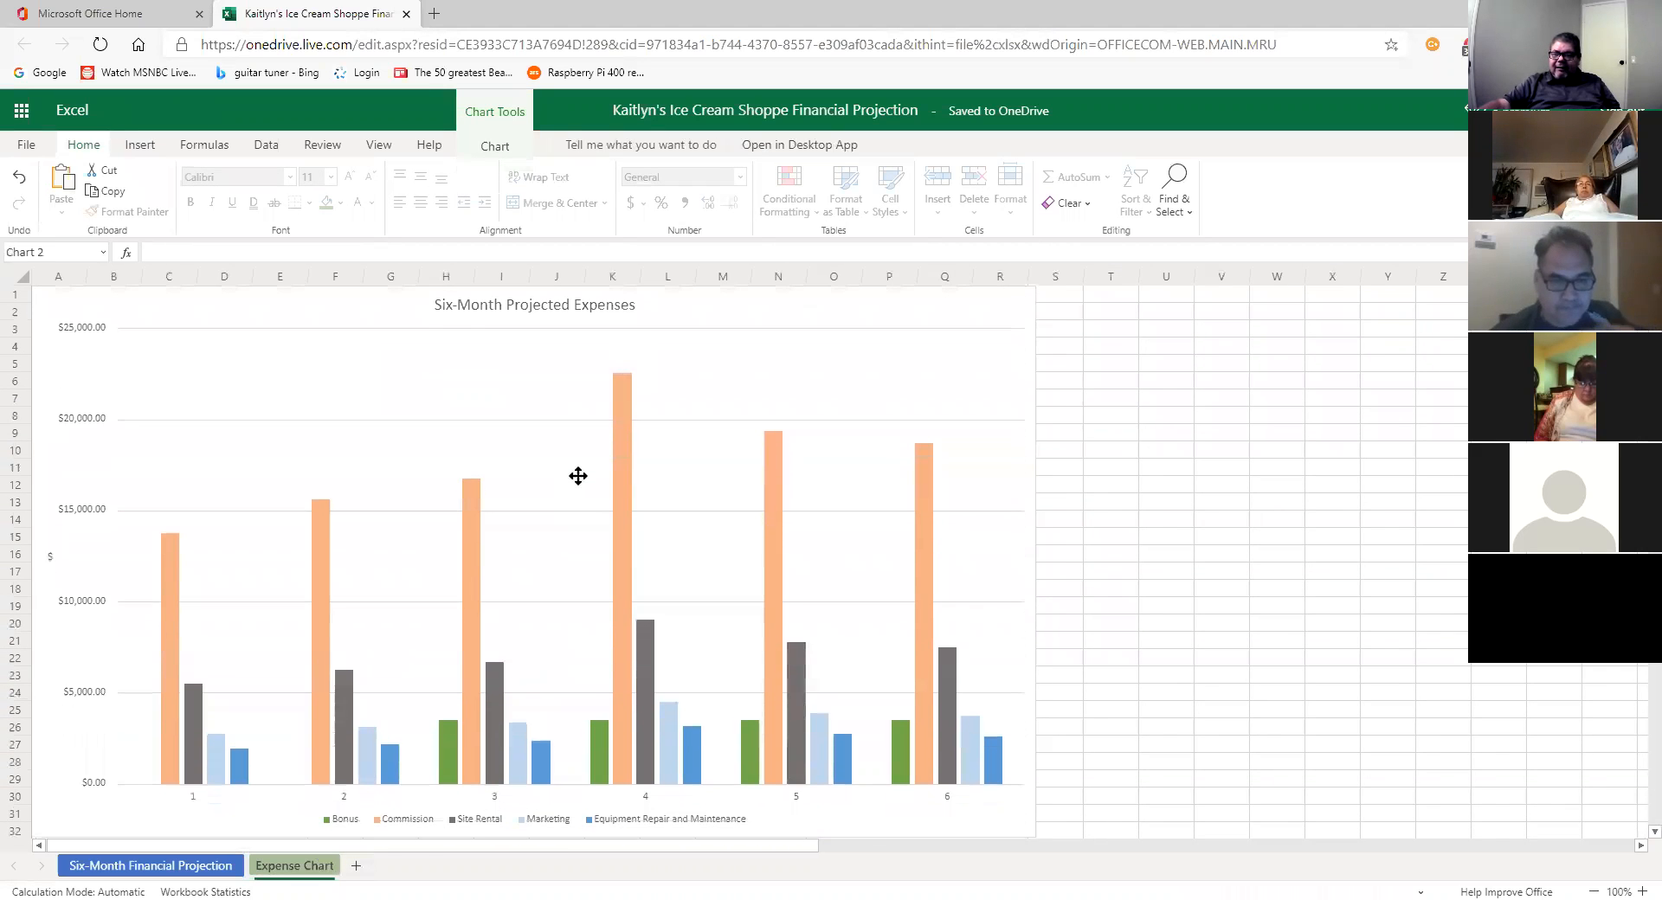
pyautogui.moveTo(1023, 831); pyautogui.dragTo(938, 817)
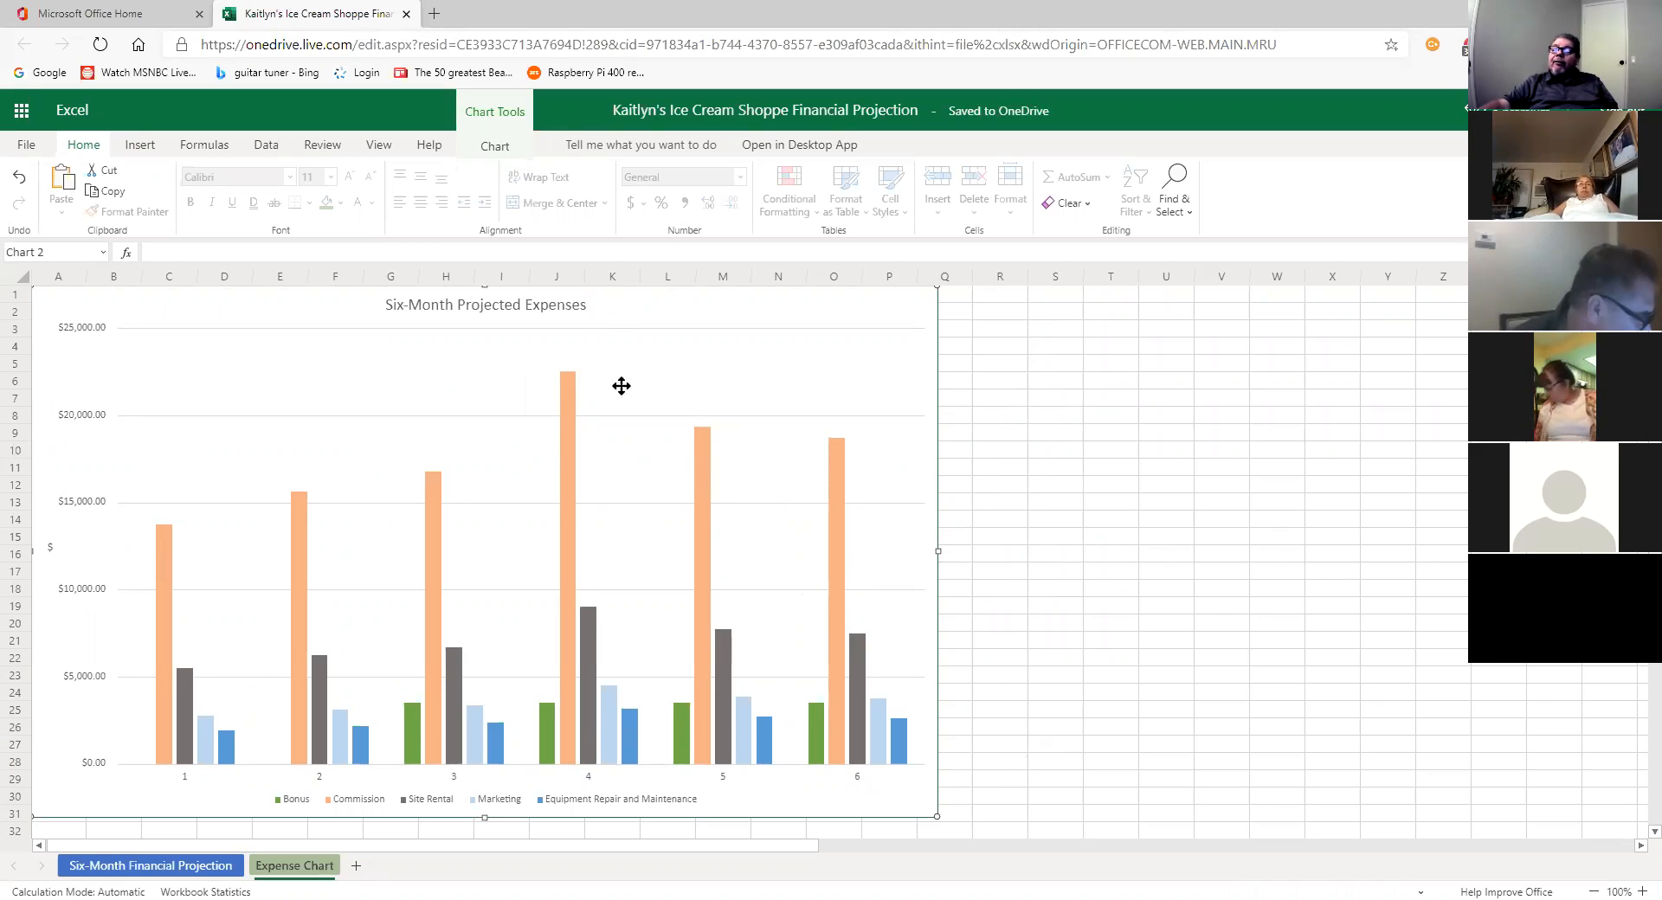
pyautogui.click(499, 151)
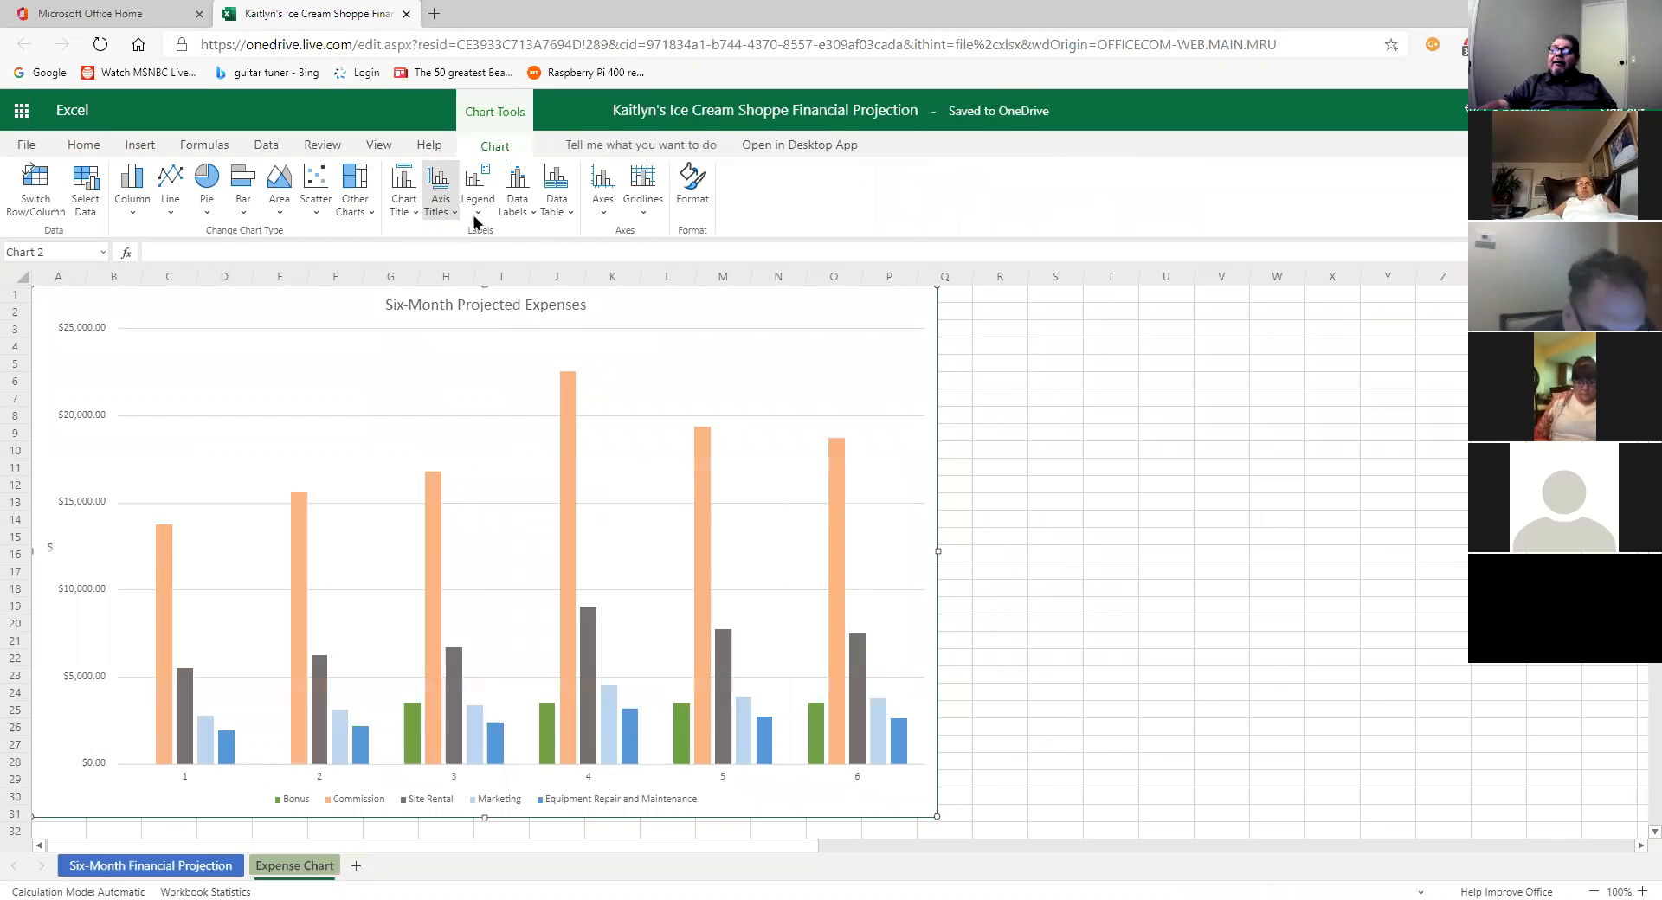
pyautogui.click(413, 217)
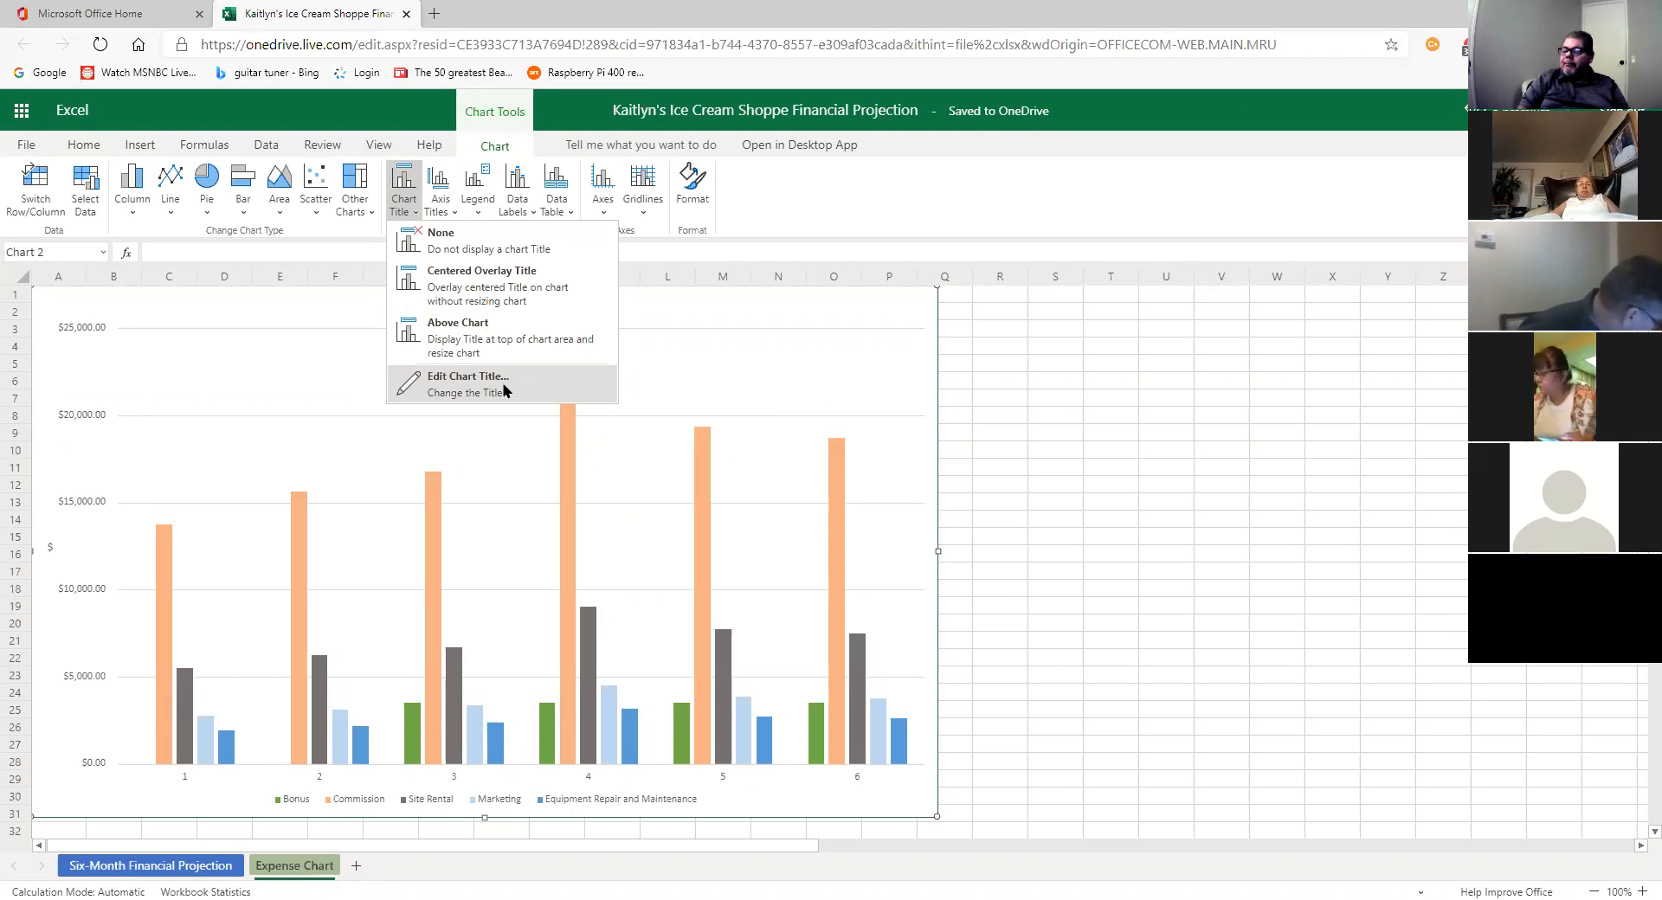
pyautogui.click(726, 390)
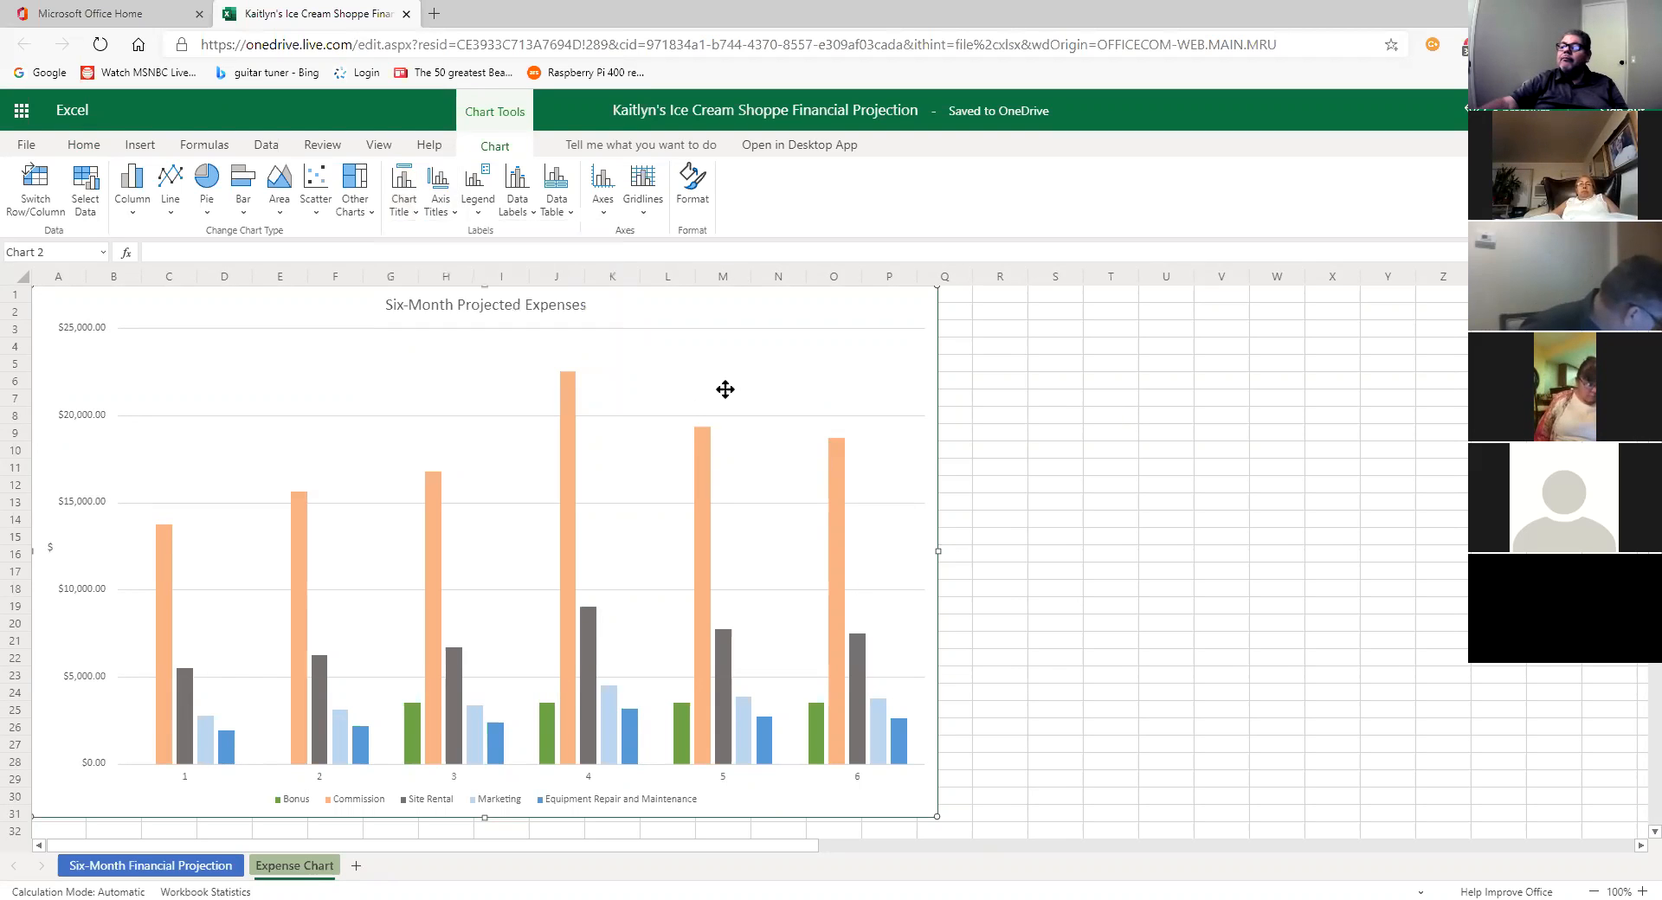
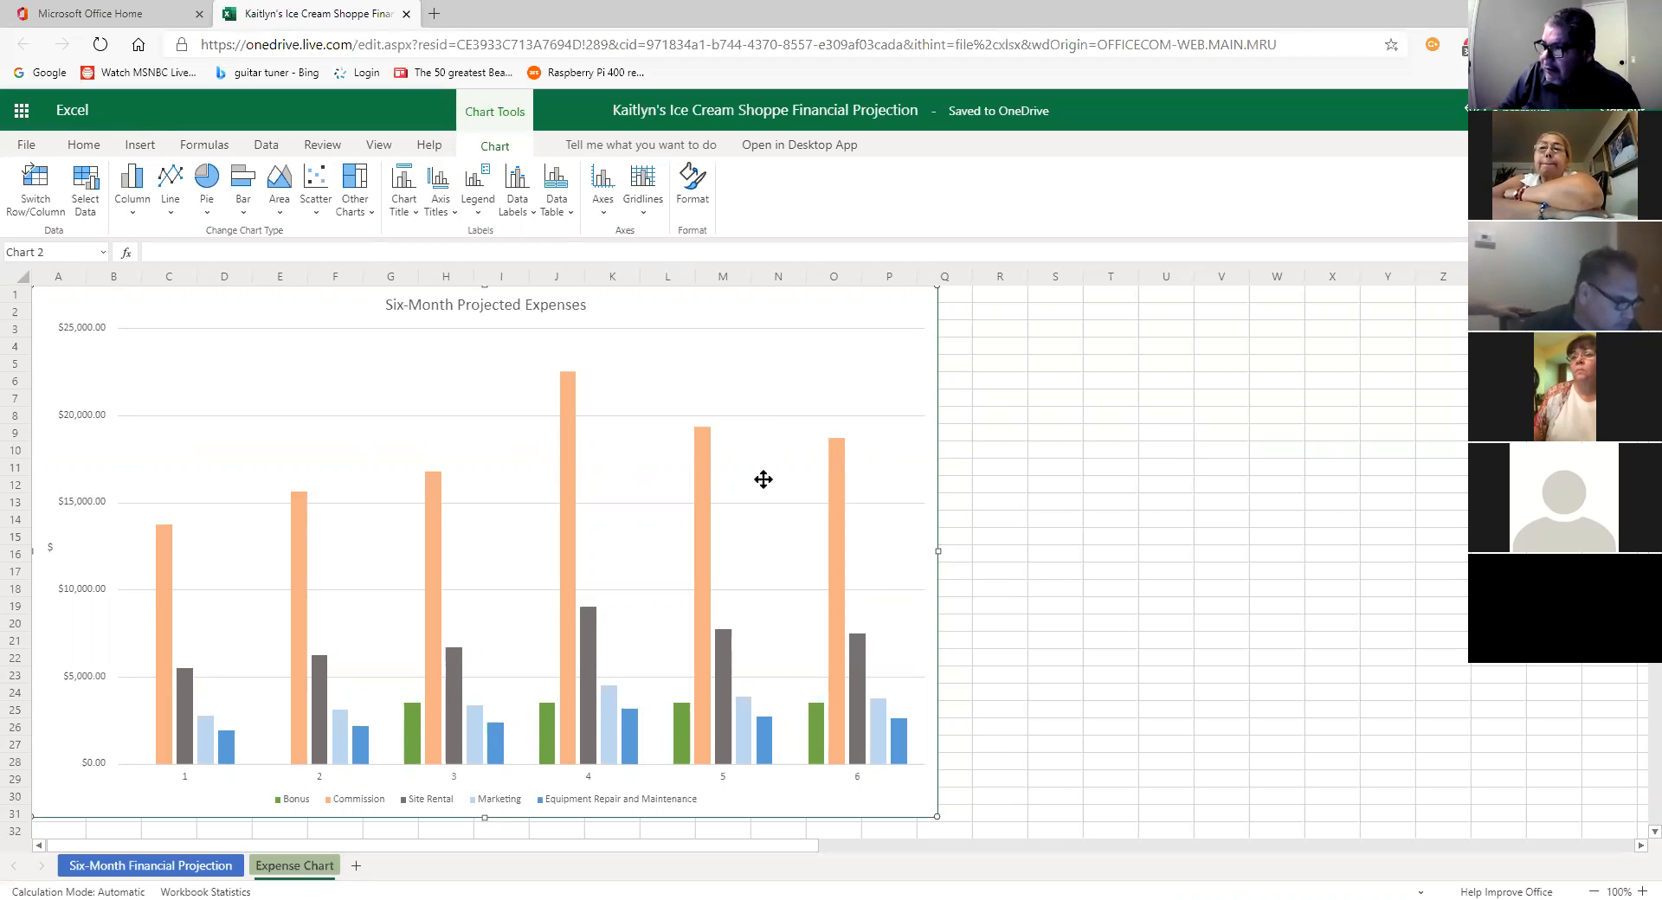
# Step: Look through the chart's Legend and Data Table options, leaving both unchanged
pyautogui.click(478, 214)
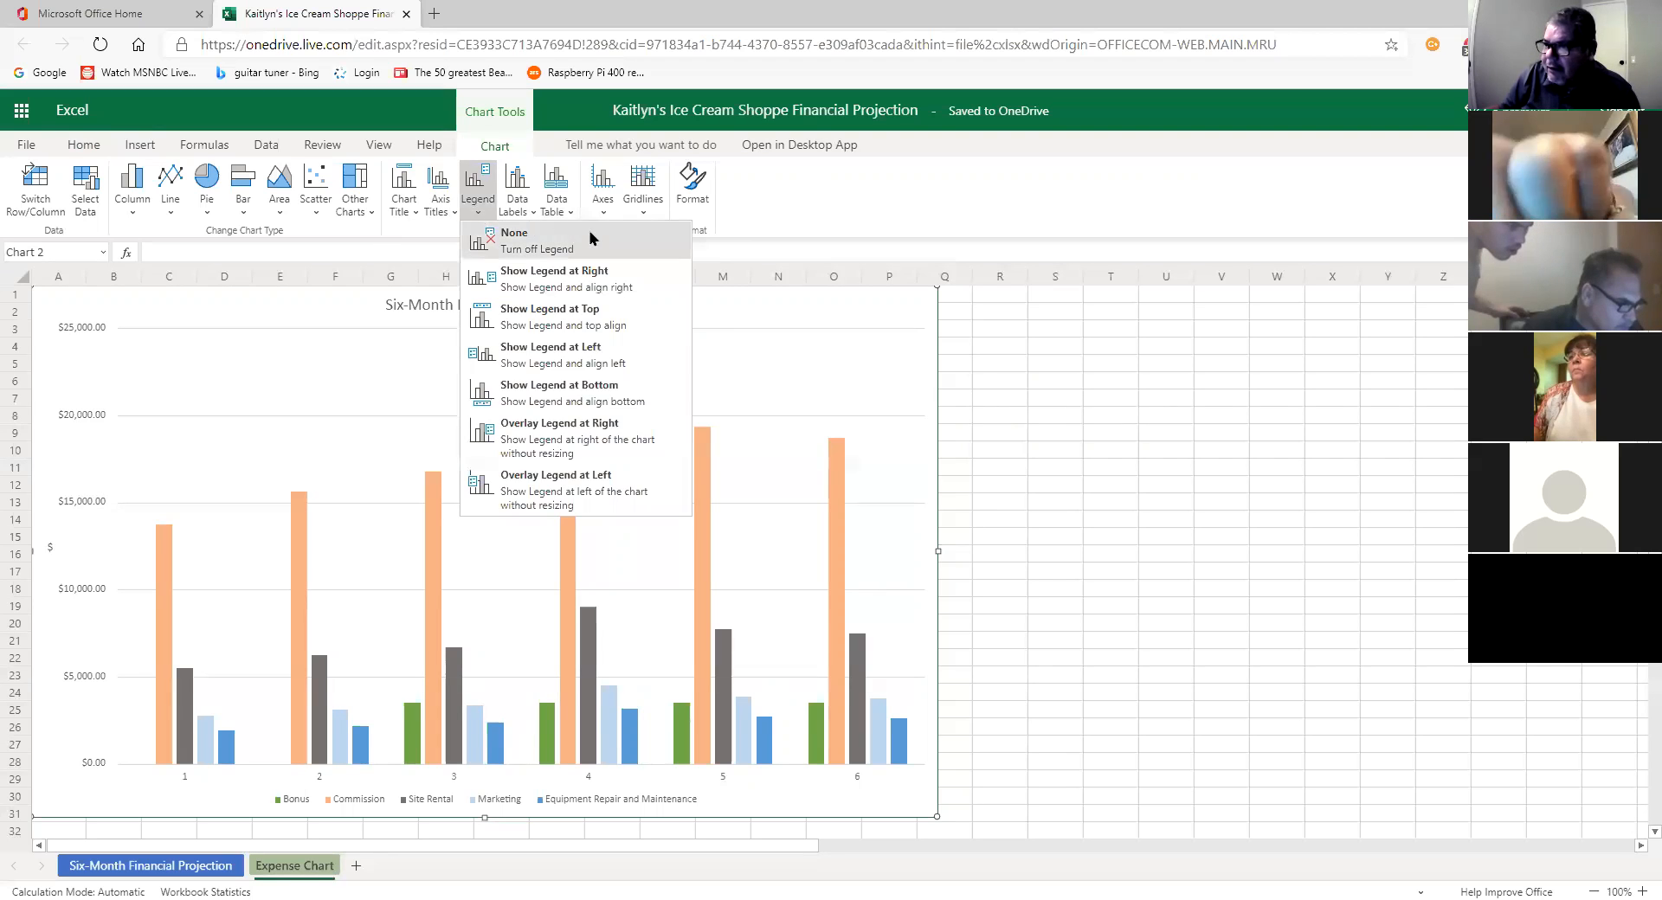
pyautogui.click(363, 387)
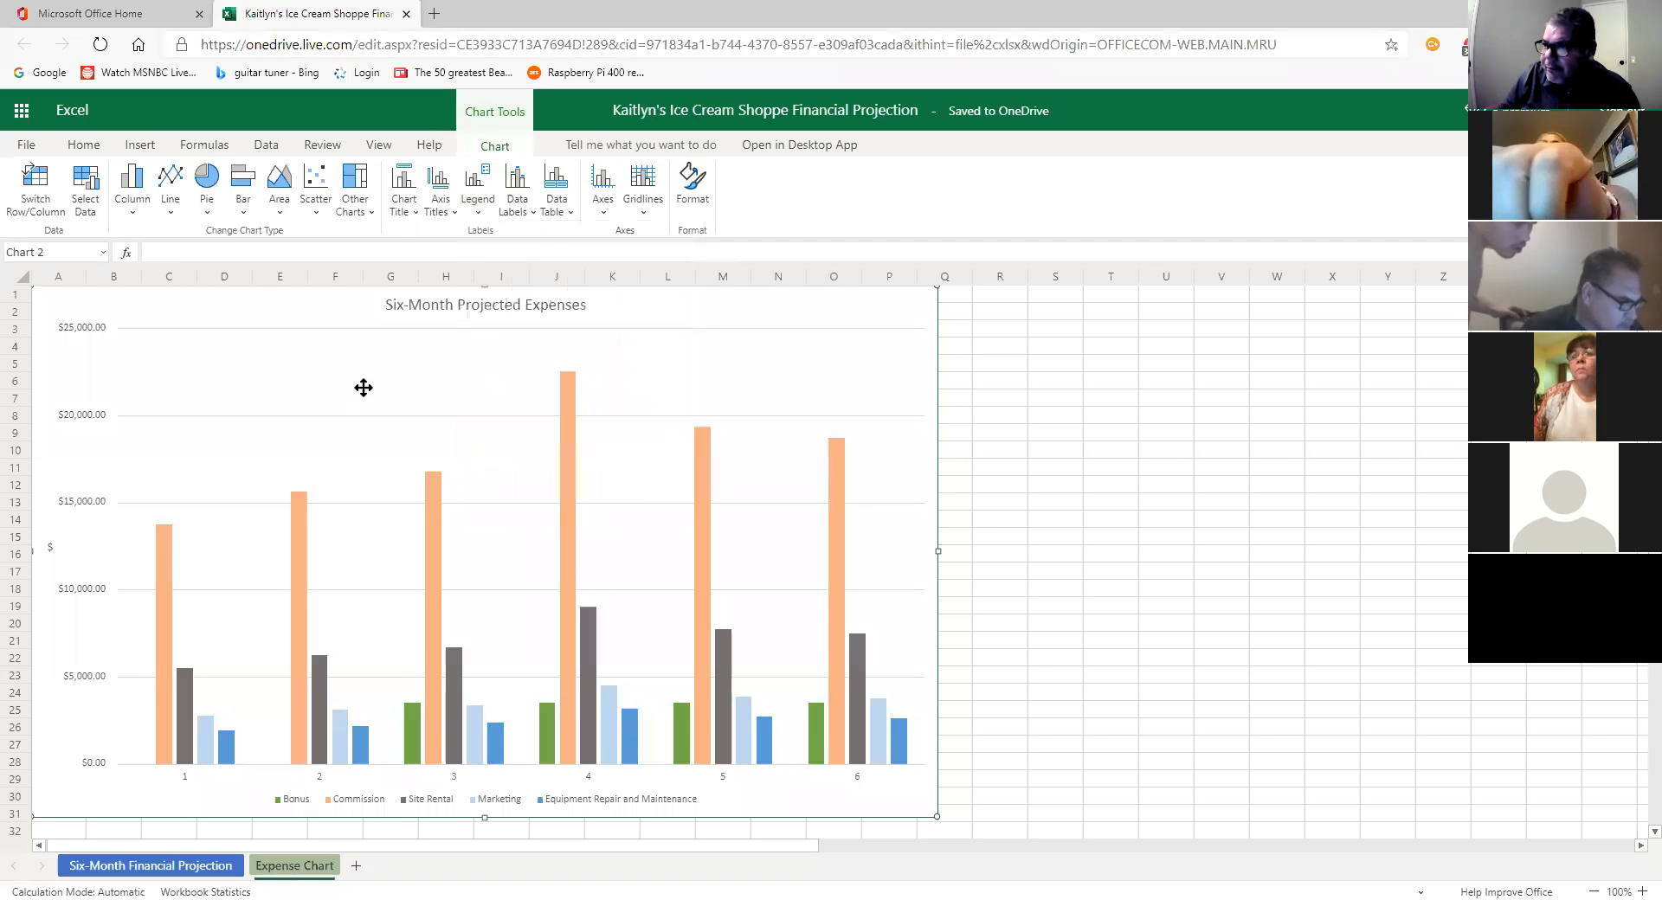
pyautogui.click(563, 214)
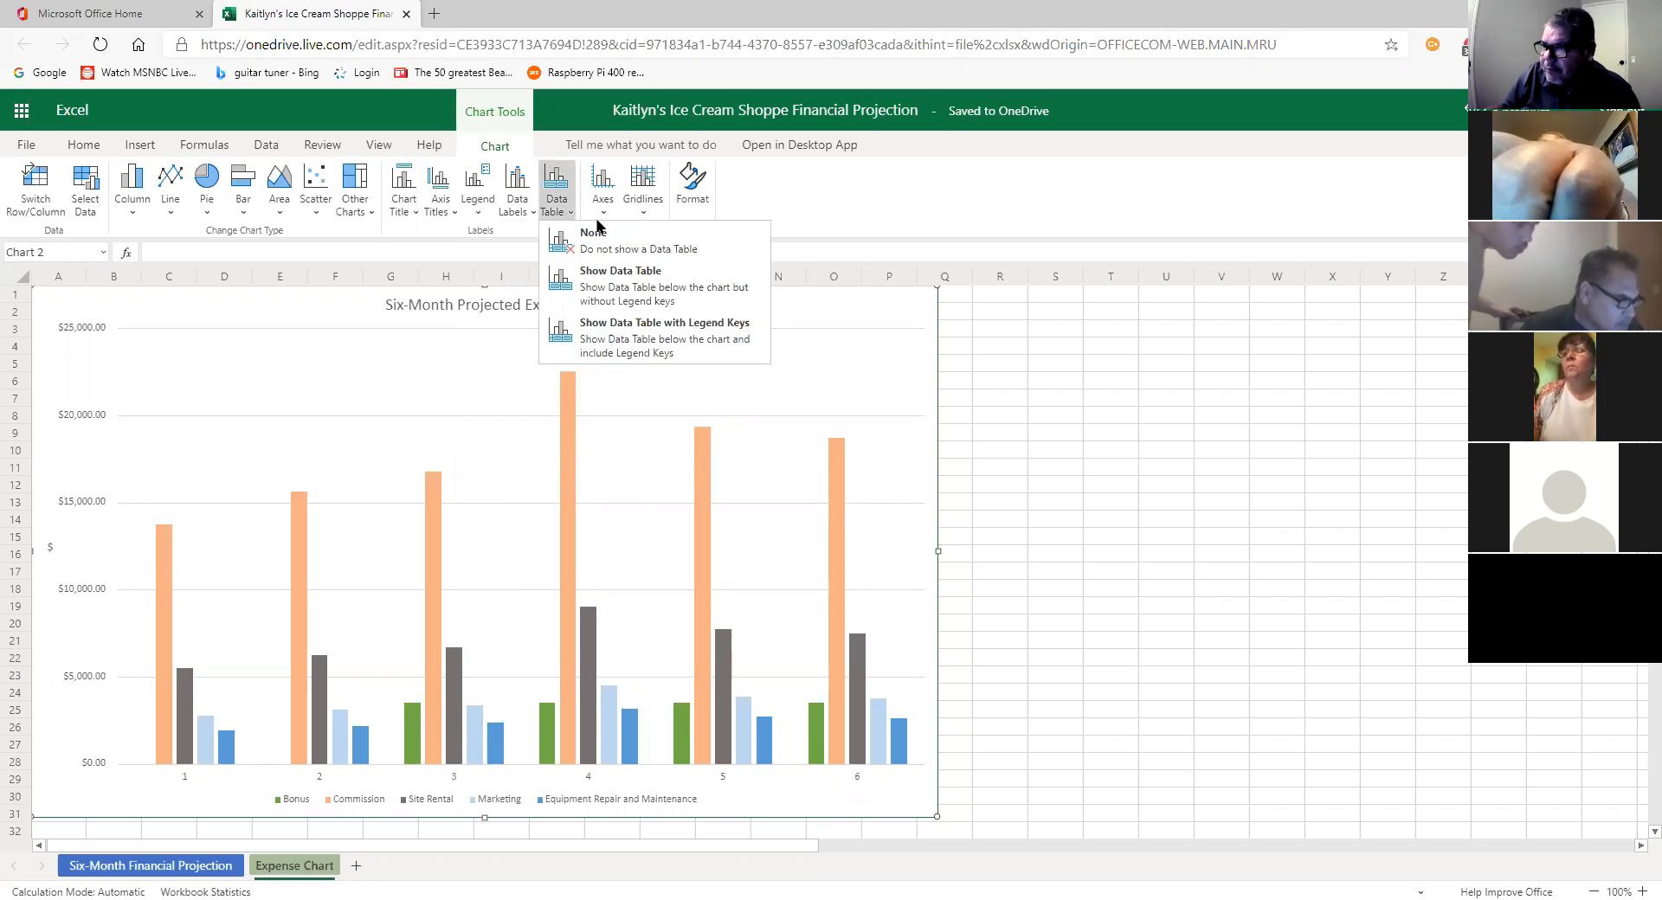
pyautogui.click(866, 367)
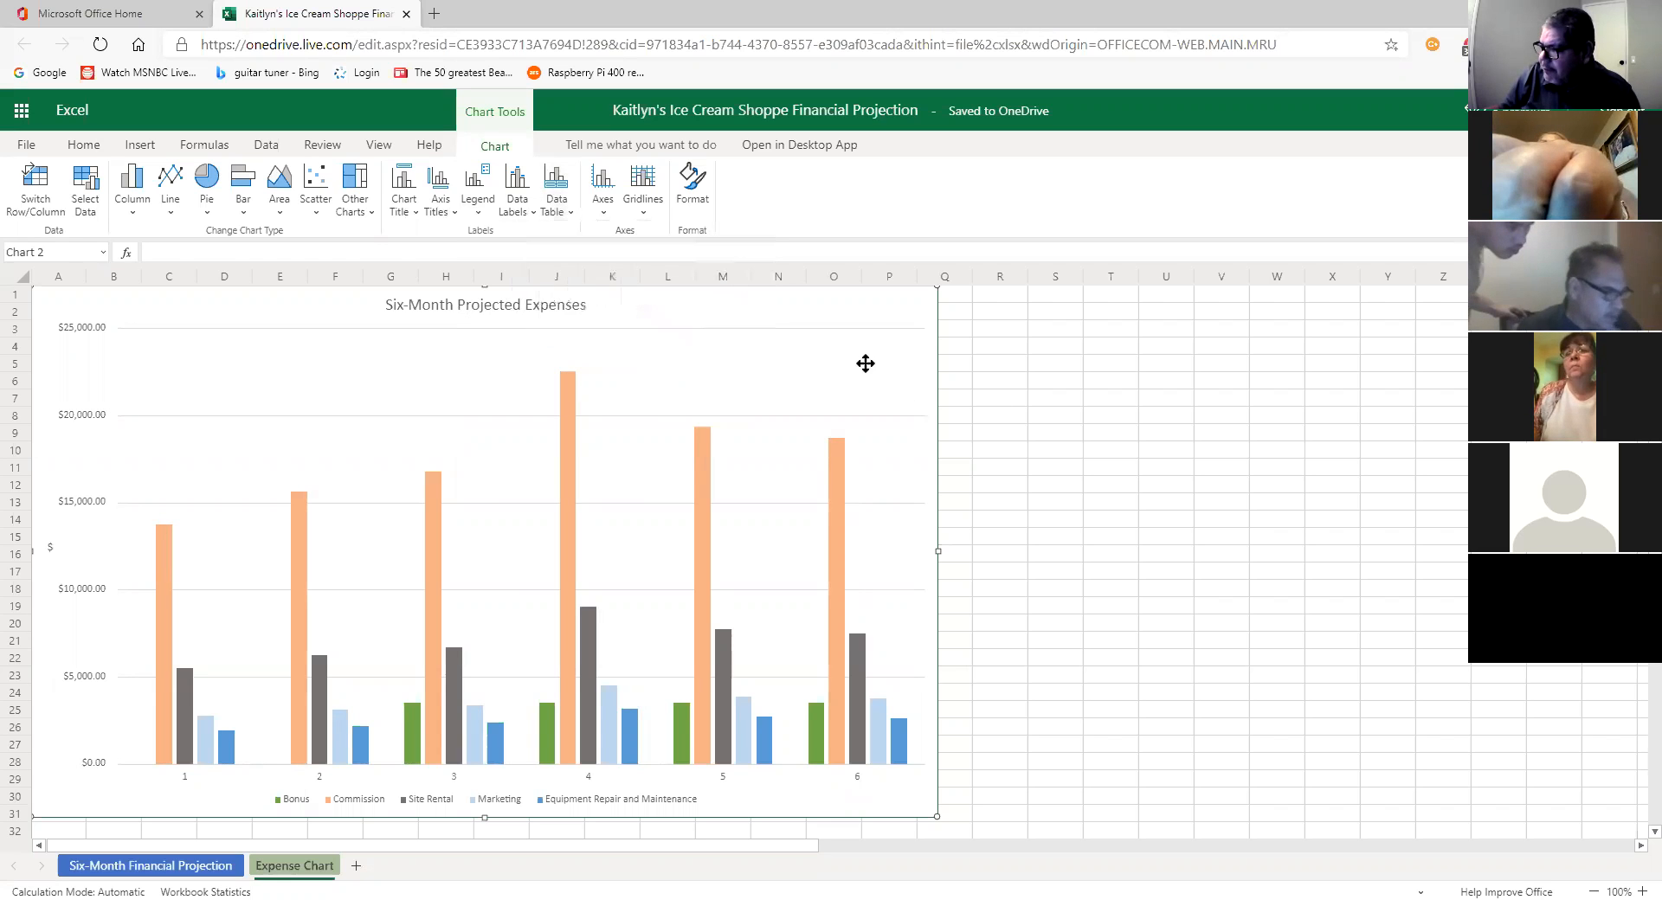
# Step: Open and close the chart's Format pane, then go to the Six-Month Financial Projection sheet
pyautogui.rightClick(857, 363)
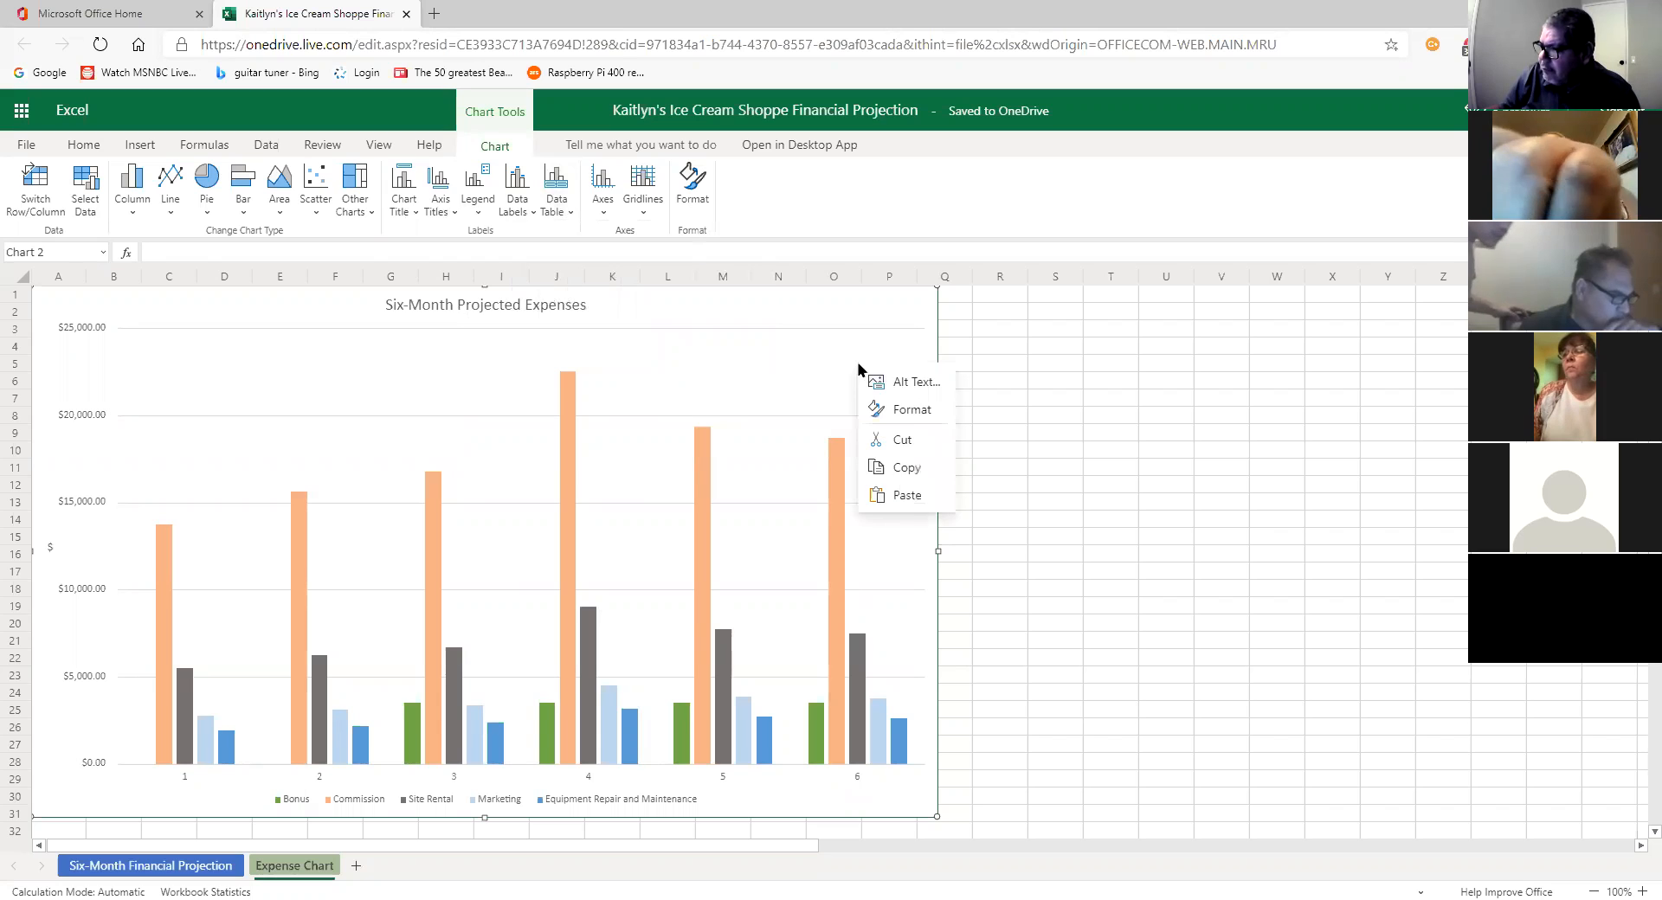
pyautogui.click(911, 407)
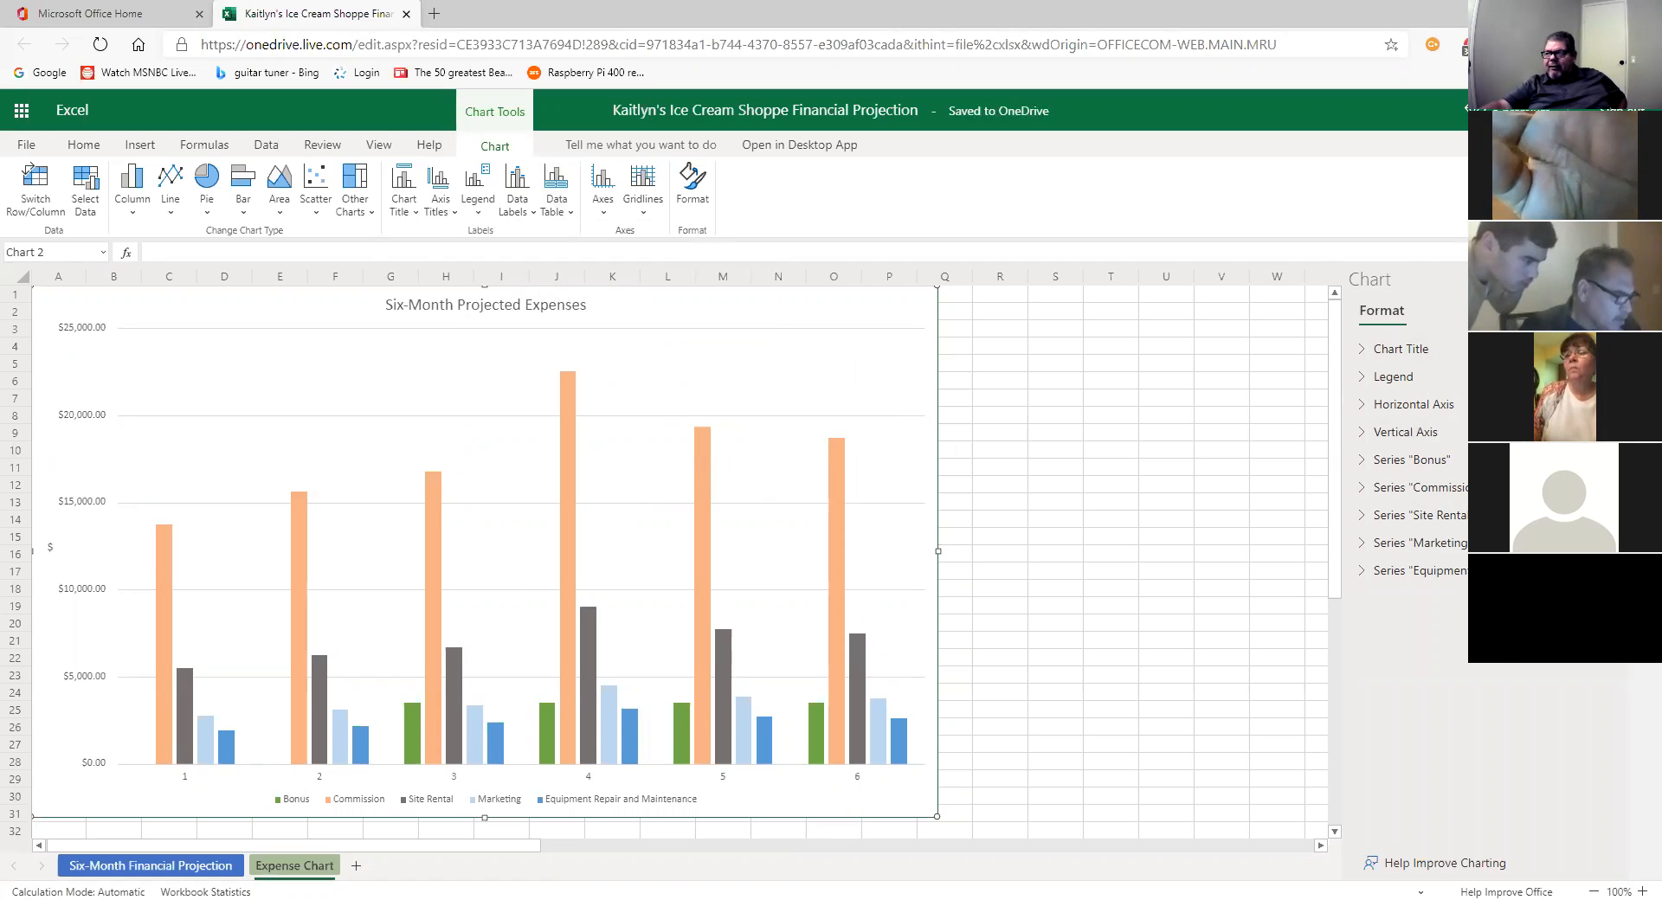
pyautogui.click(1611, 280)
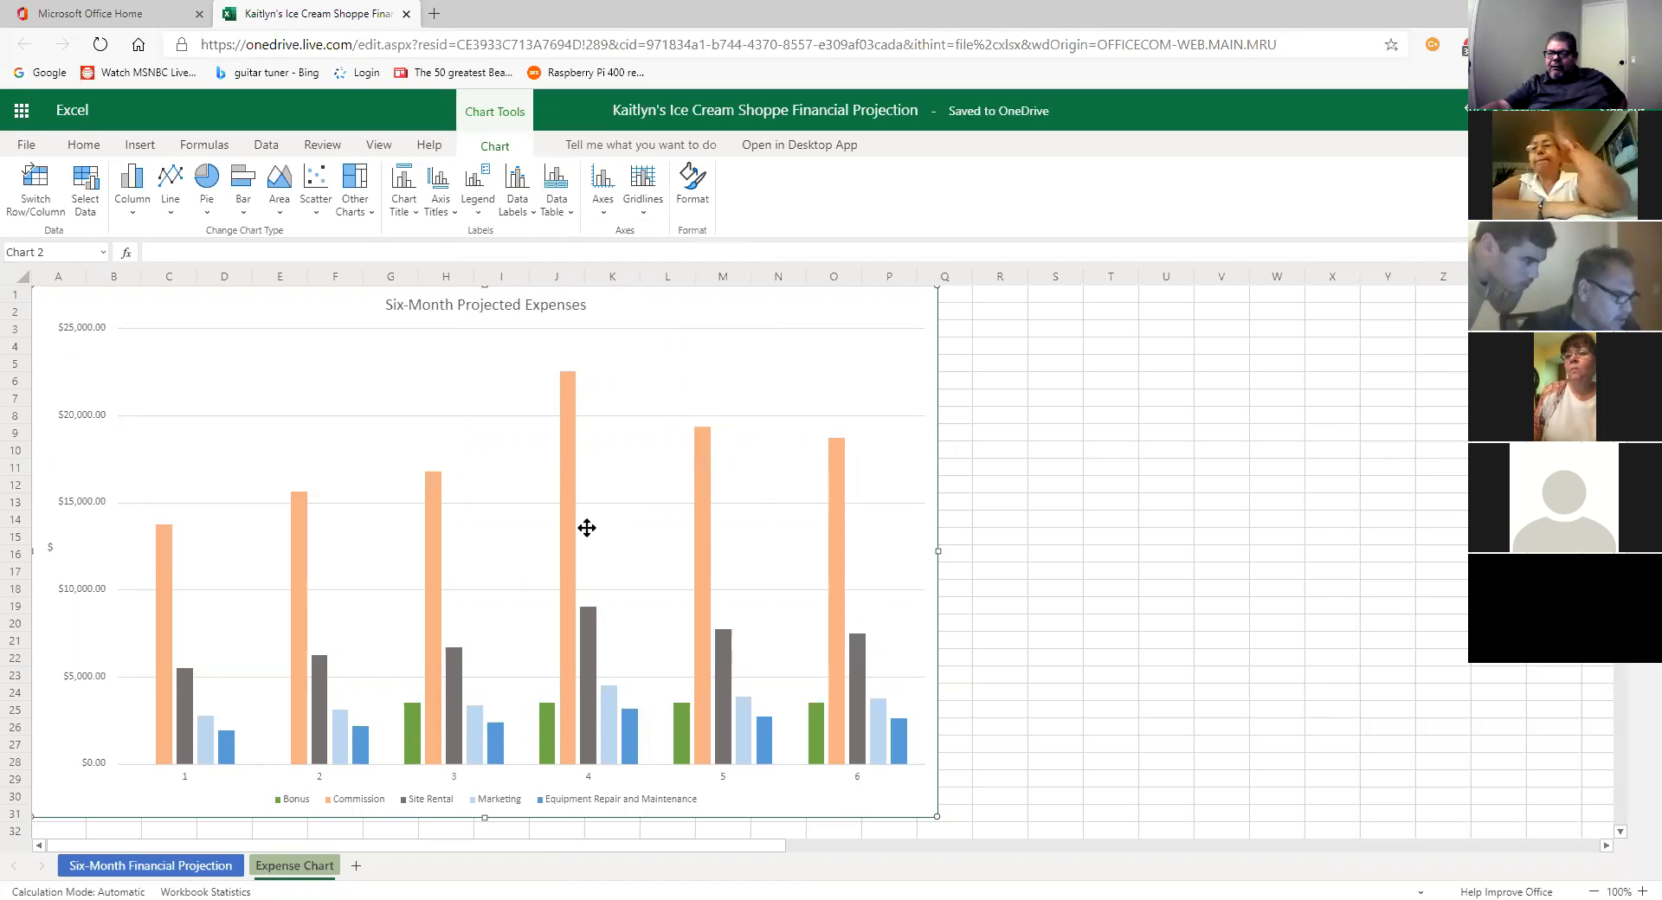
pyautogui.click(231, 872)
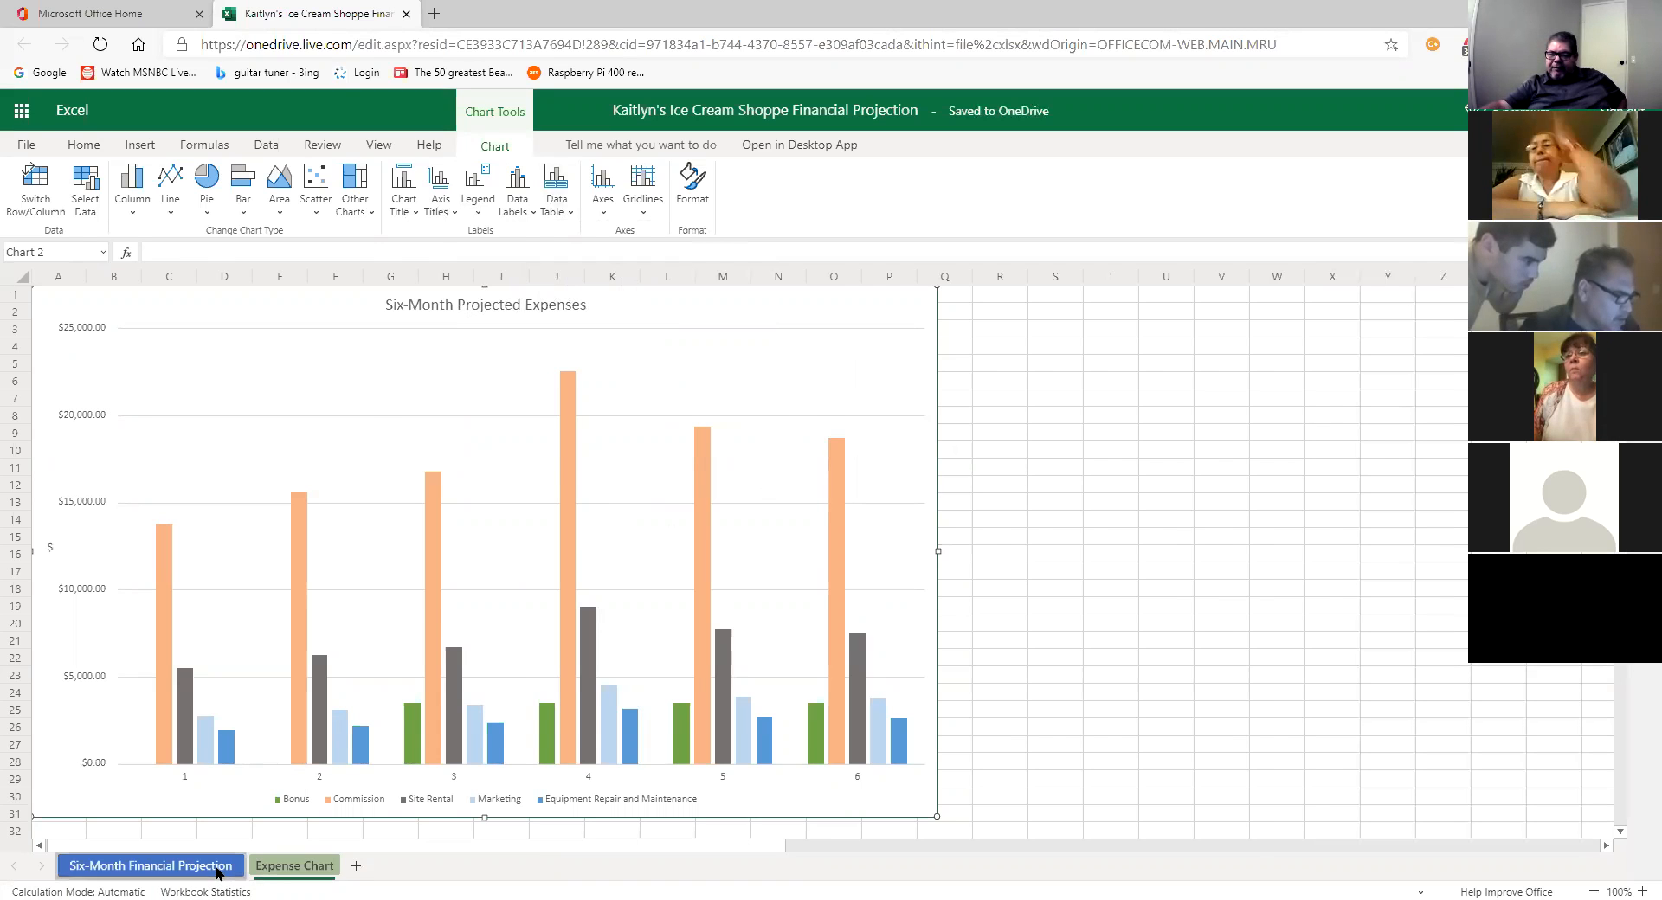
pyautogui.click(894, 538)
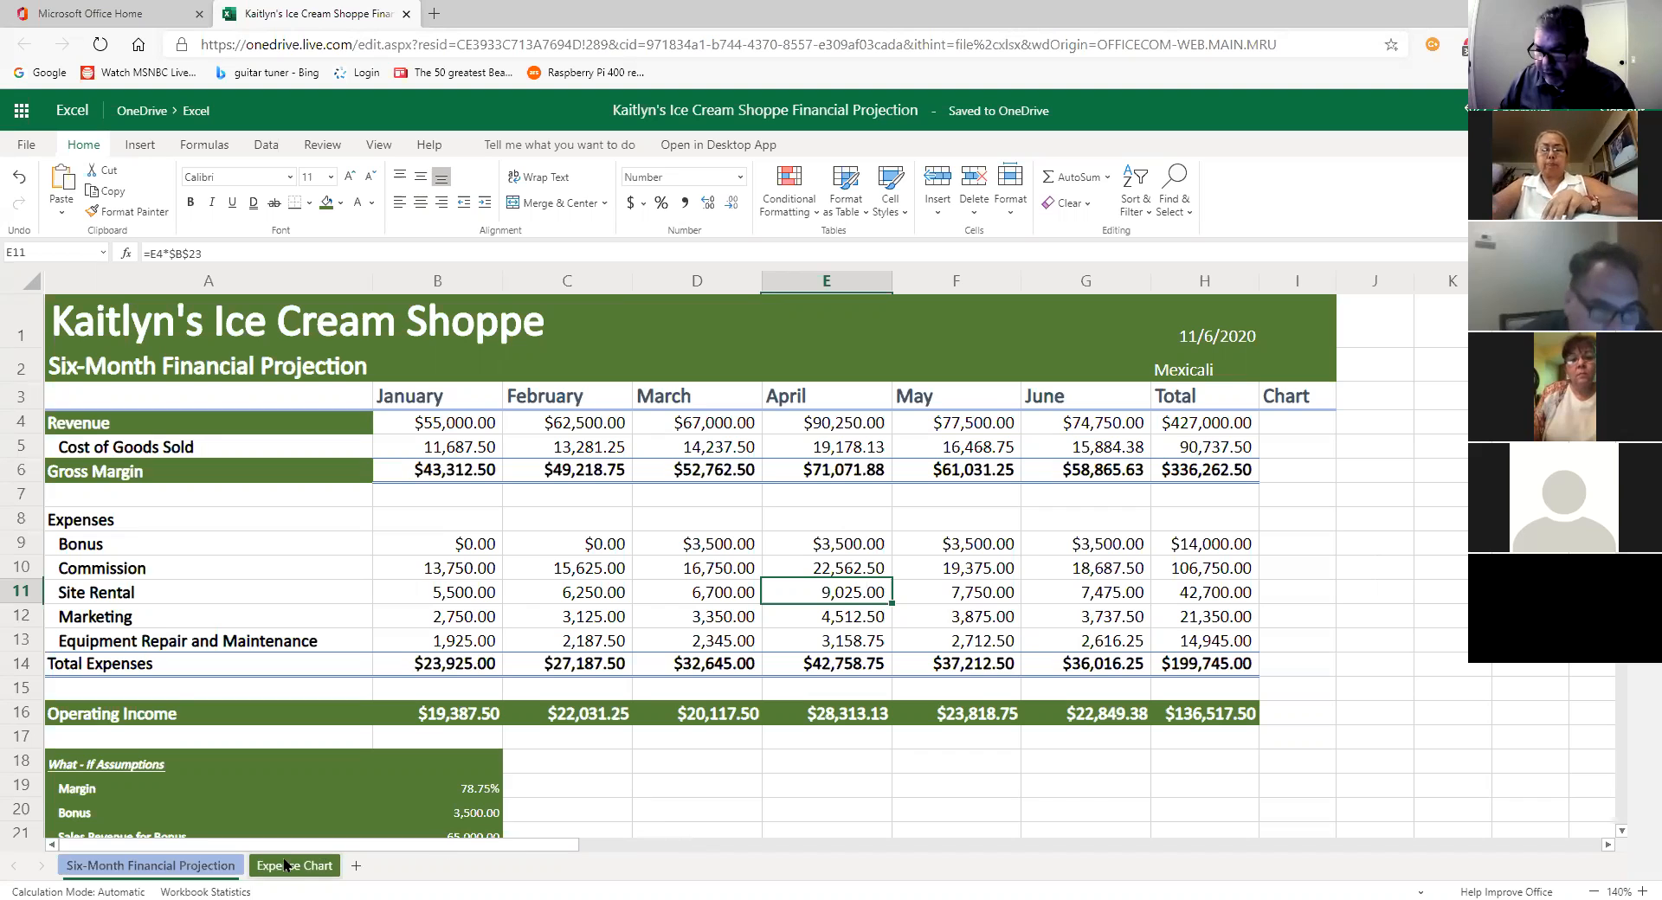
pyautogui.moveTo(290, 868); pyautogui.dragTo(164, 867)
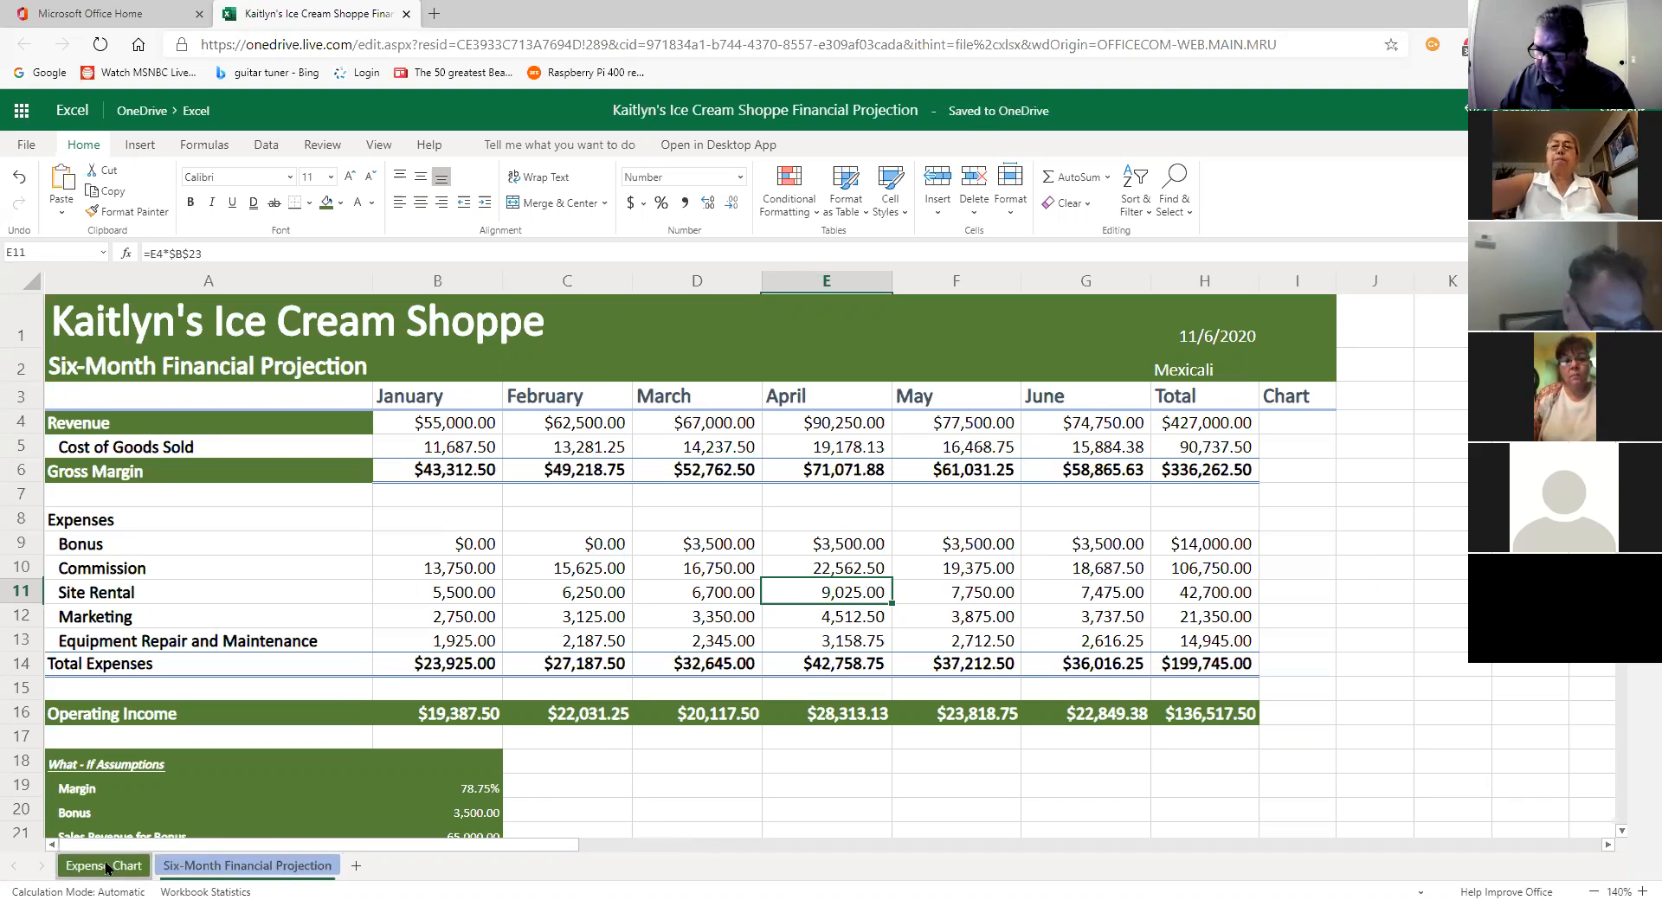
pyautogui.click(109, 865)
pyautogui.click(223, 872)
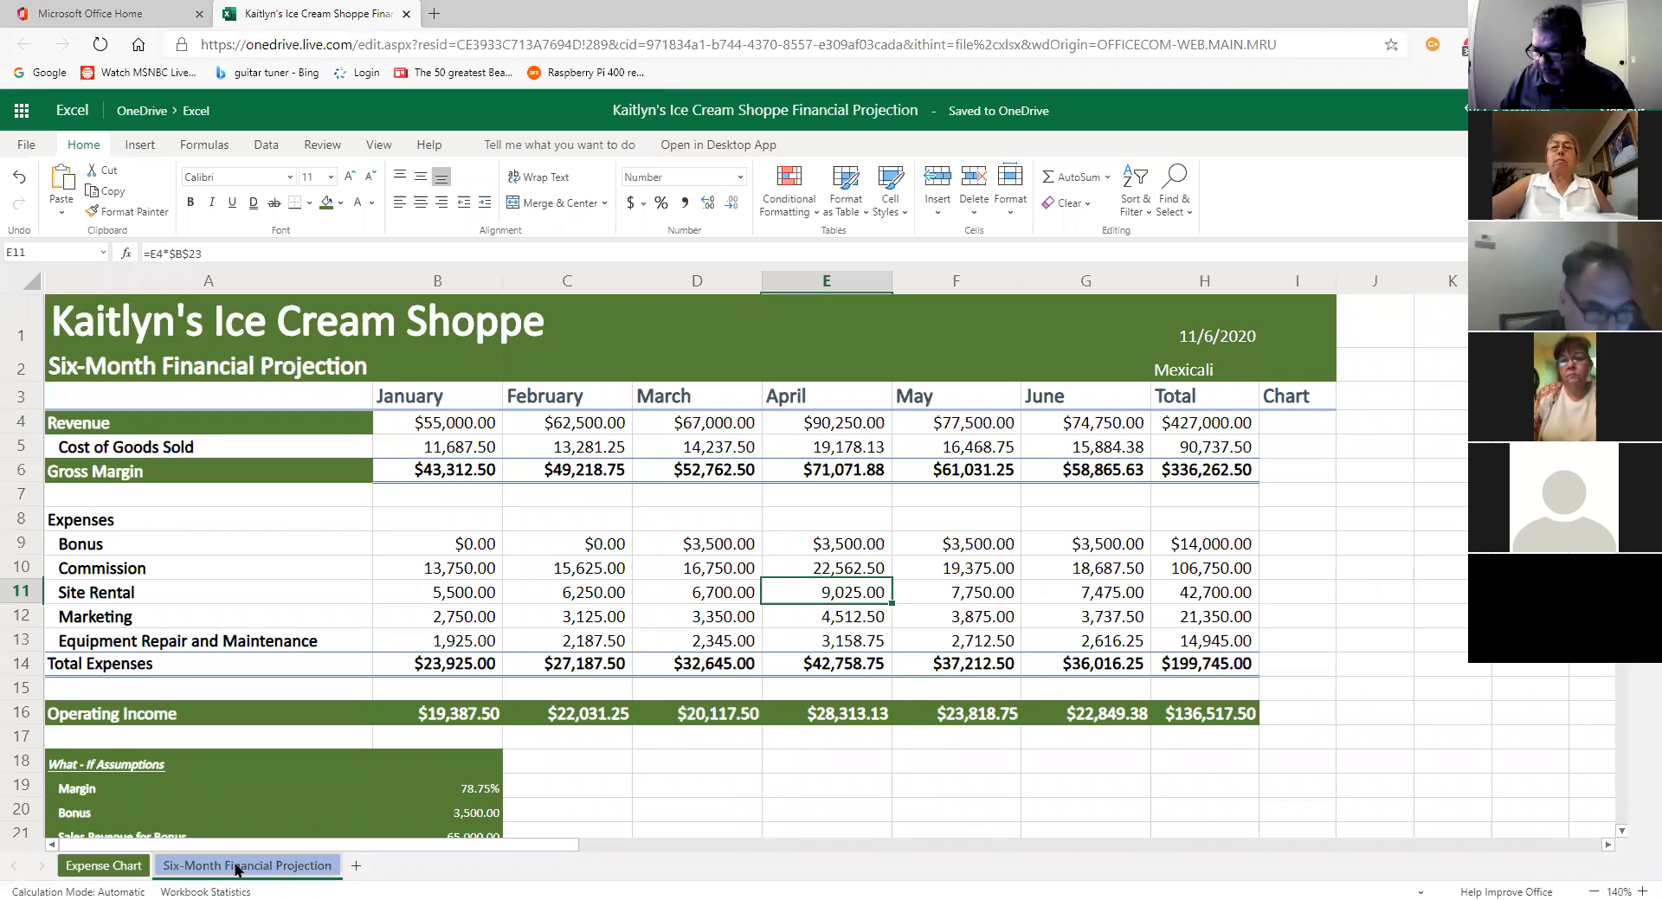
pyautogui.moveTo(127, 868); pyautogui.dragTo(290, 865)
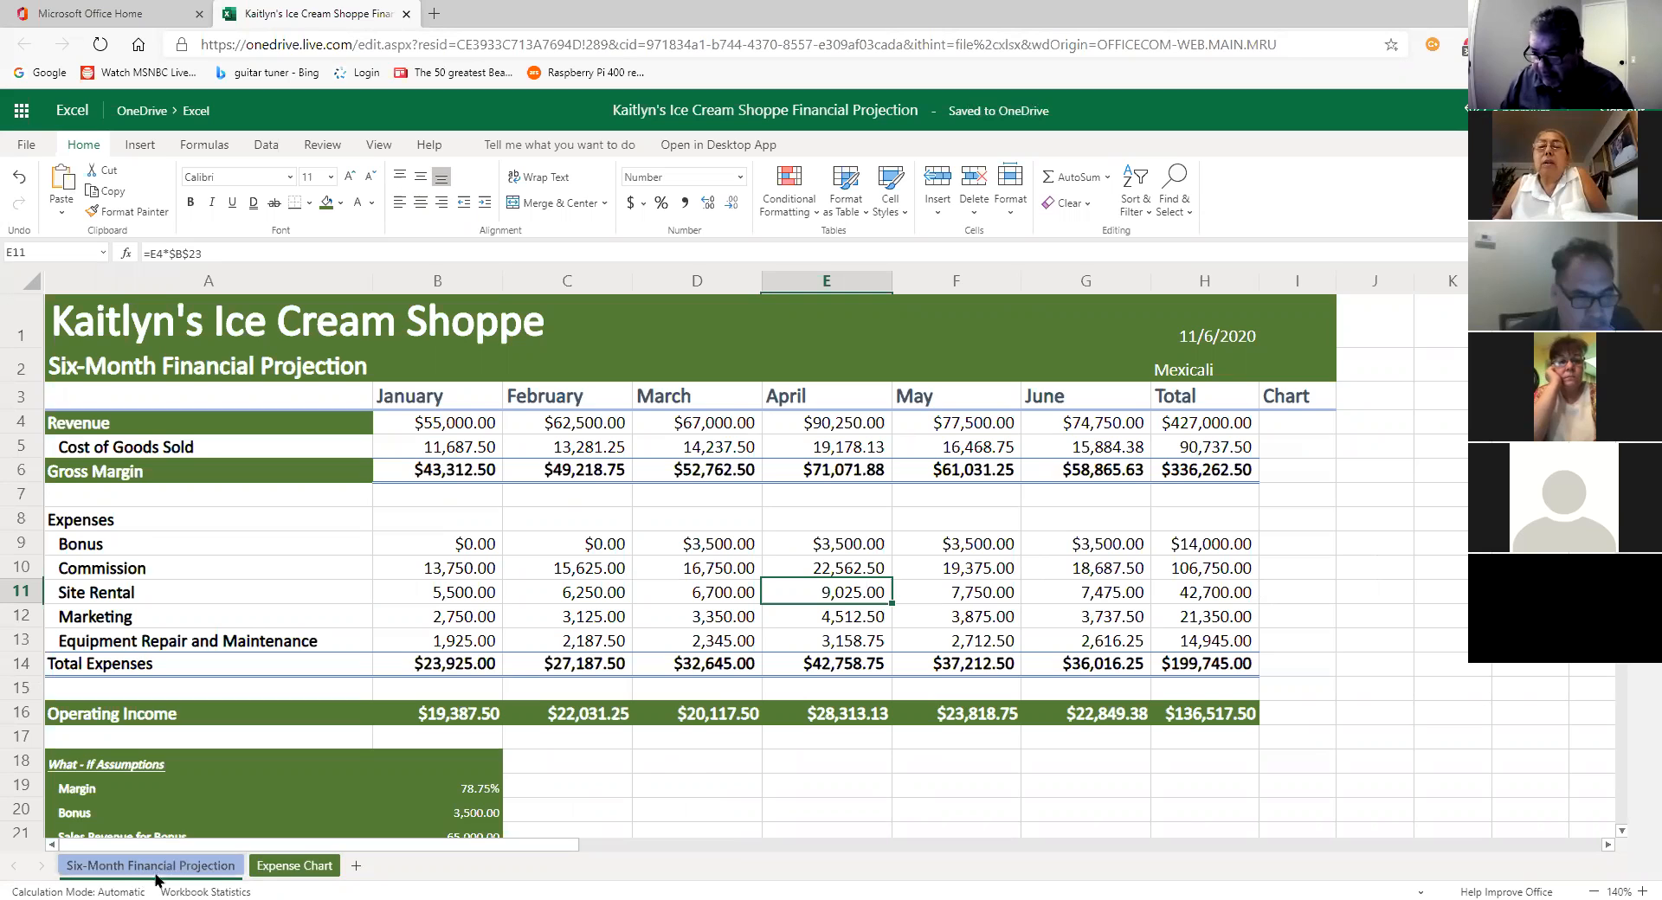
pyautogui.moveTo(294, 868); pyautogui.dragTo(136, 879)
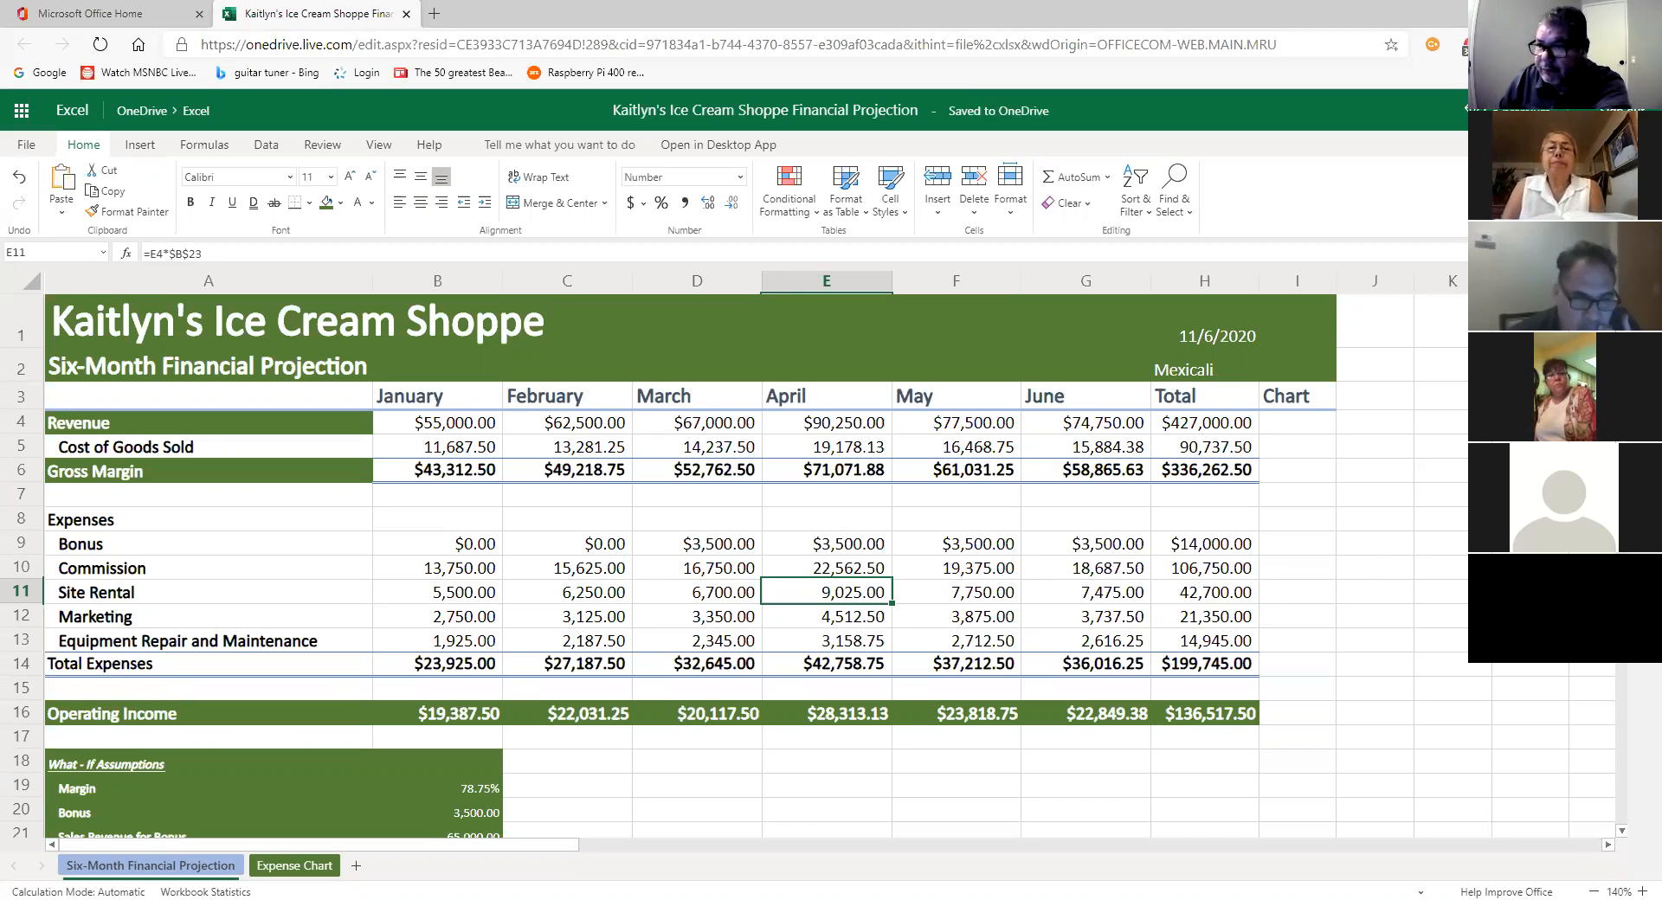
pyautogui.scroll(1, 326, 445)
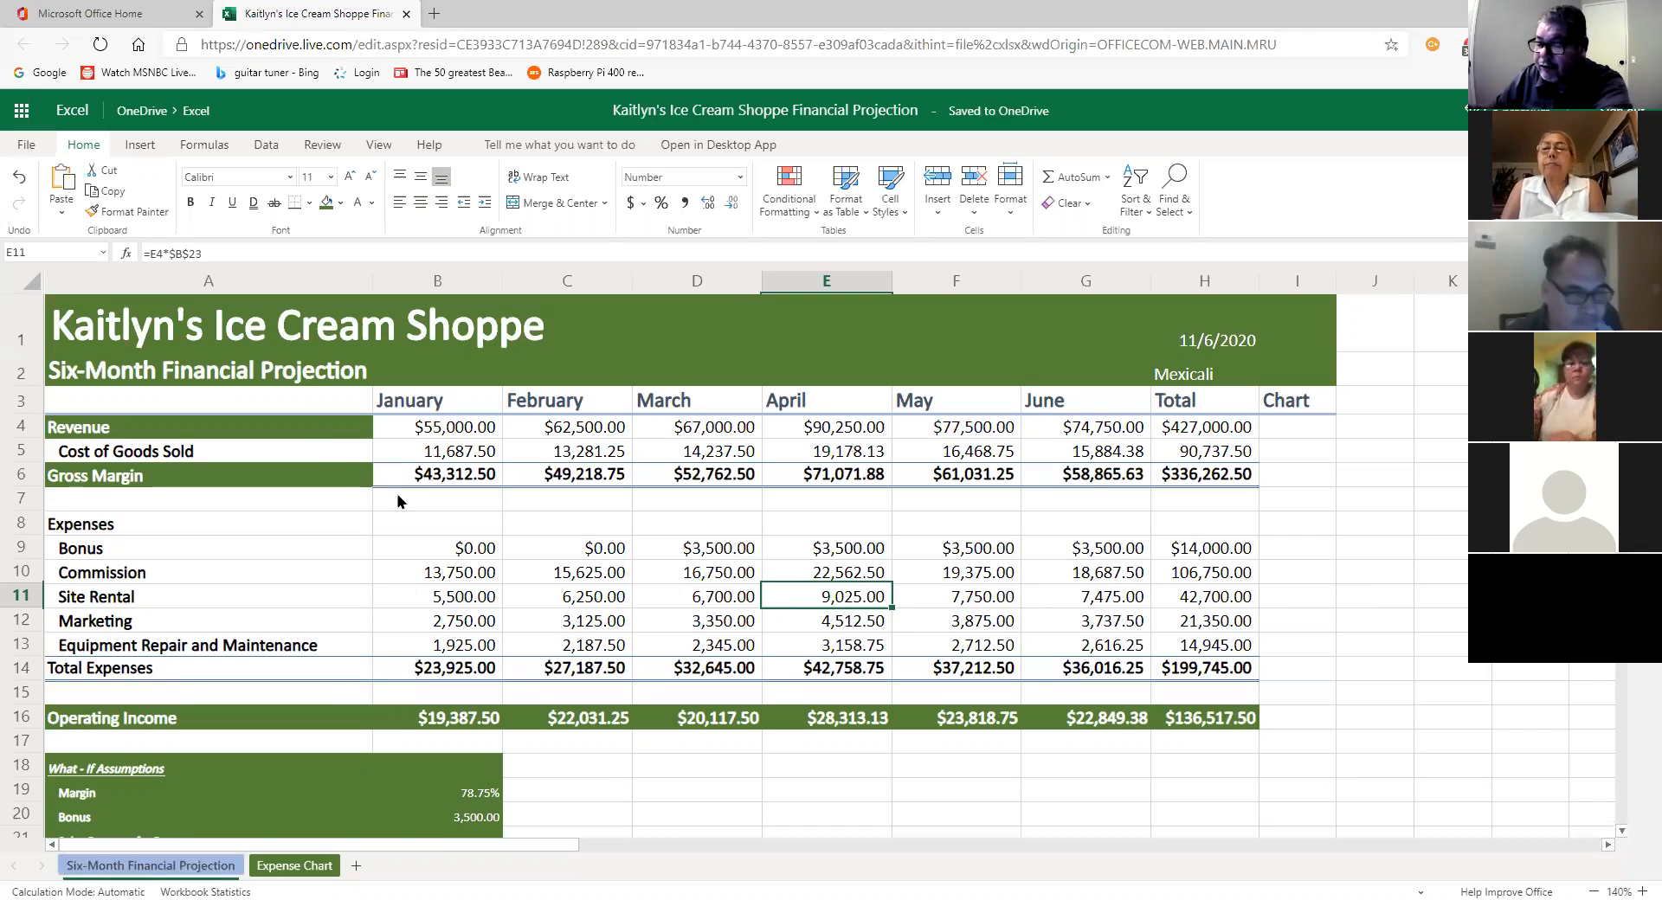
# Step: From cell A1, spell check the projection sheet and continue onto the next sheet
pyautogui.hotkey('ctrl', 'Home')
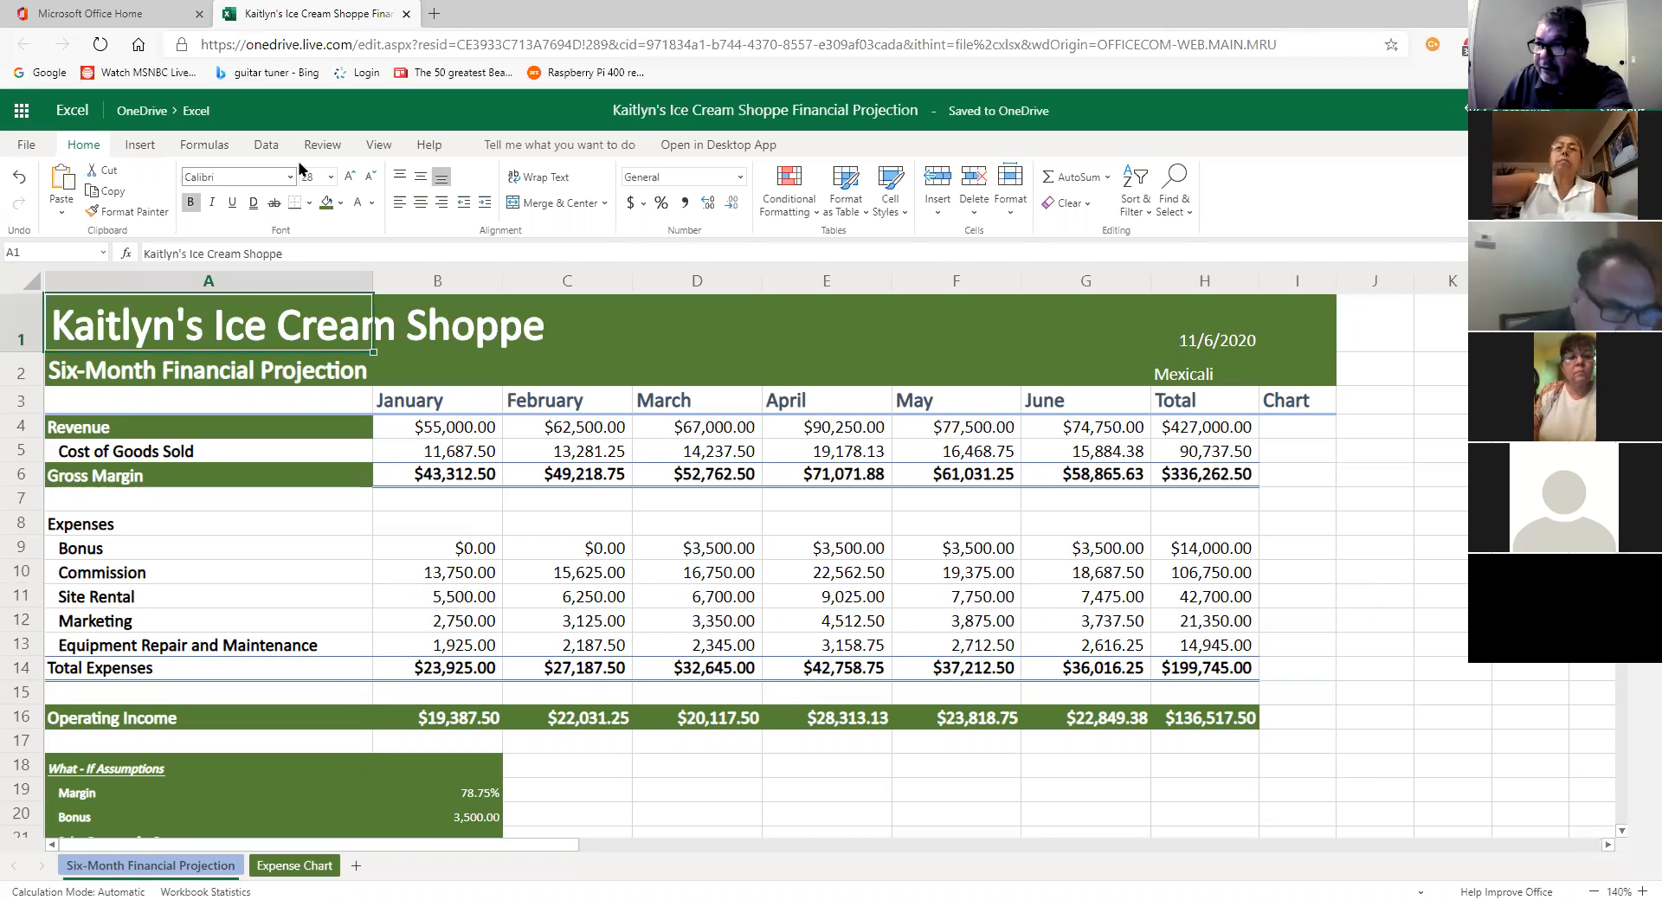
pyautogui.click(323, 146)
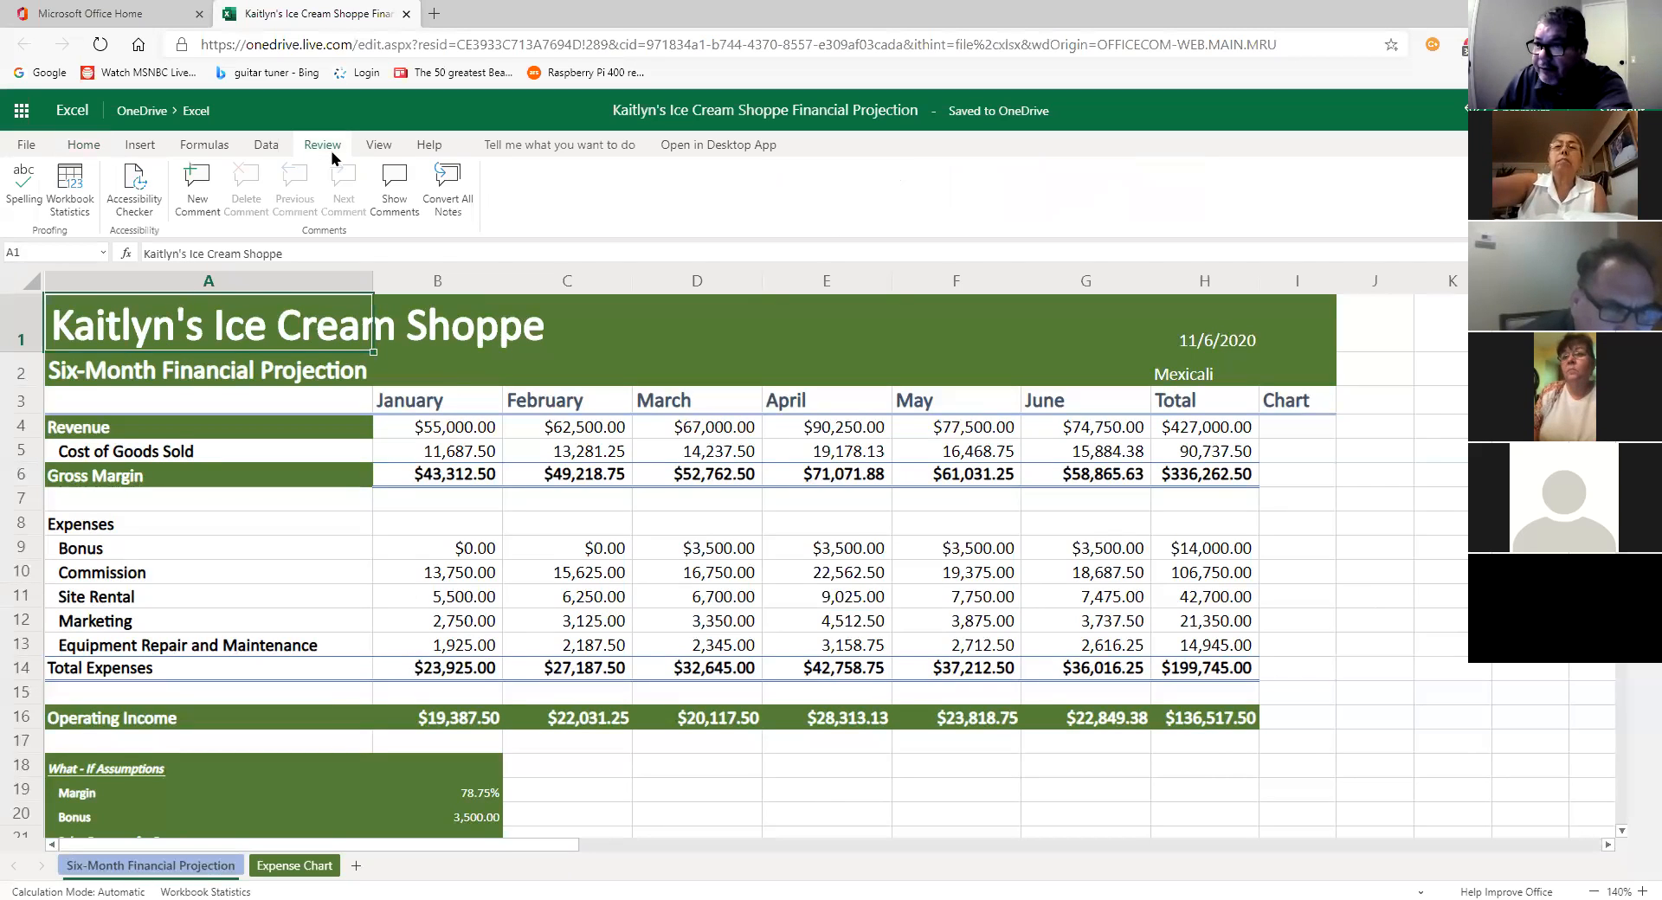
pyautogui.click(17, 188)
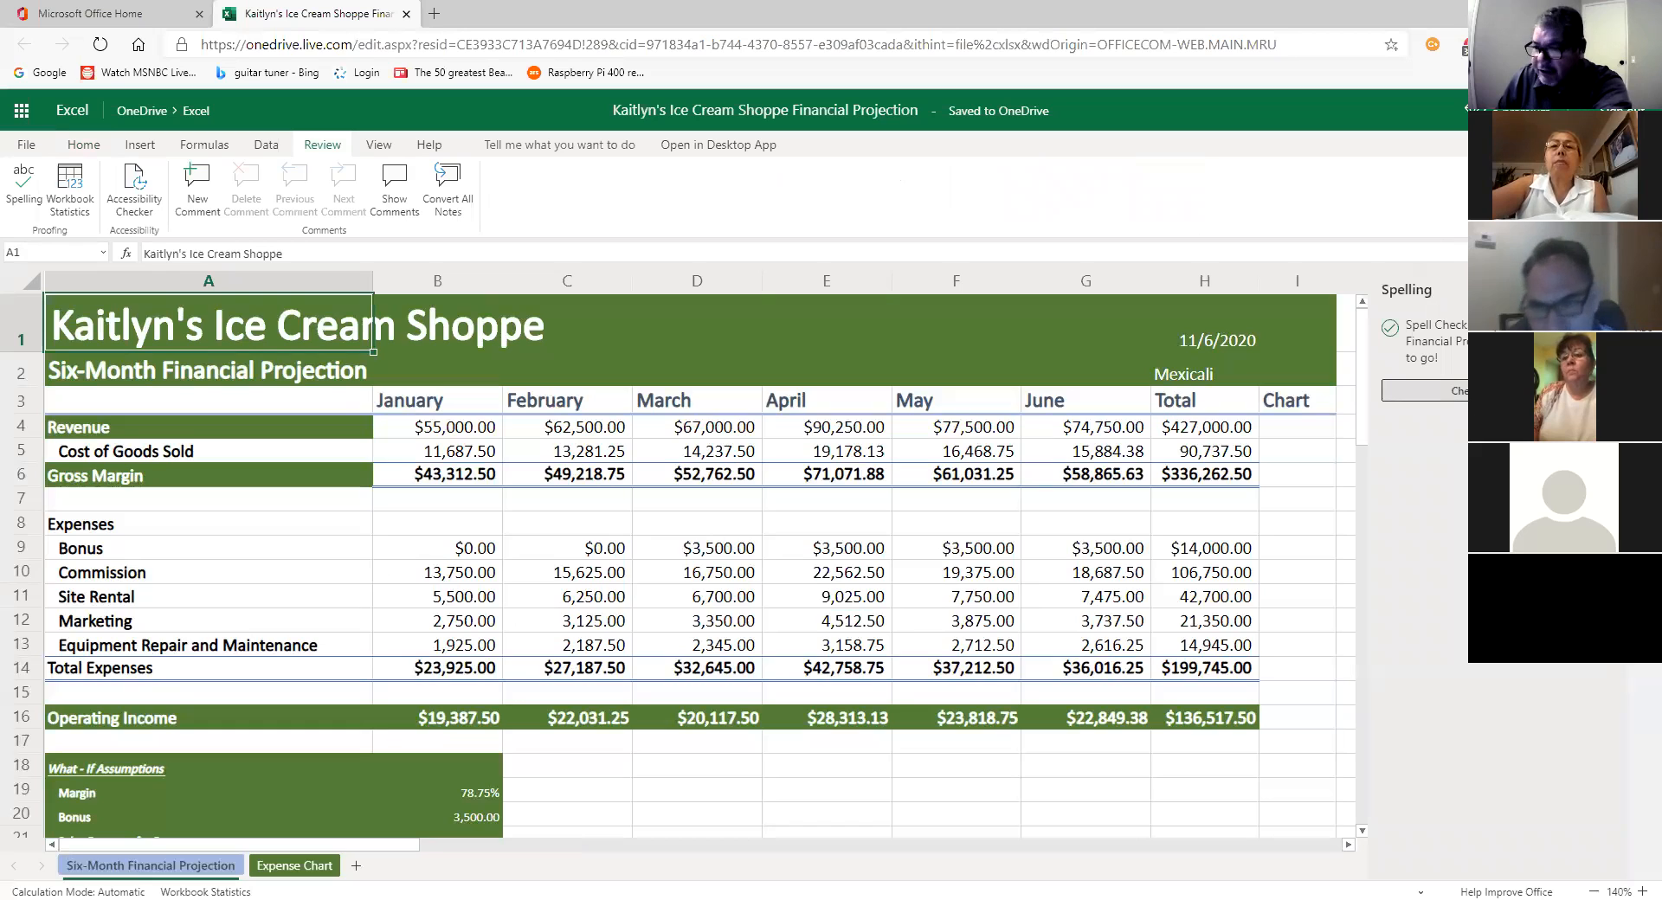
pyautogui.click(1495, 391)
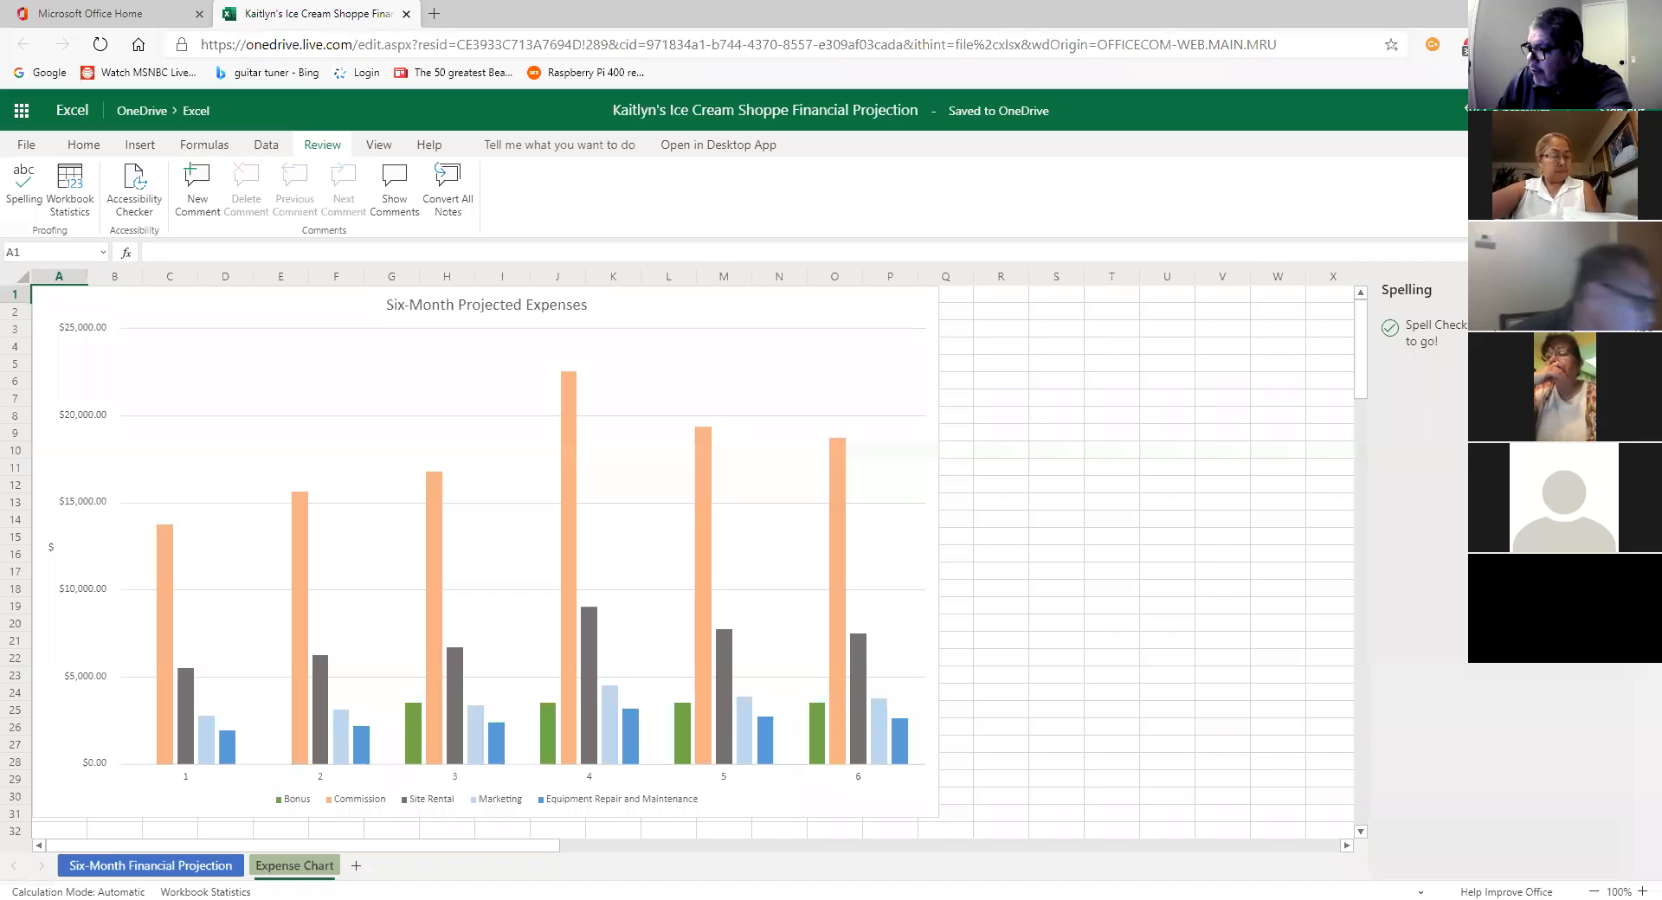
pyautogui.click(1638, 290)
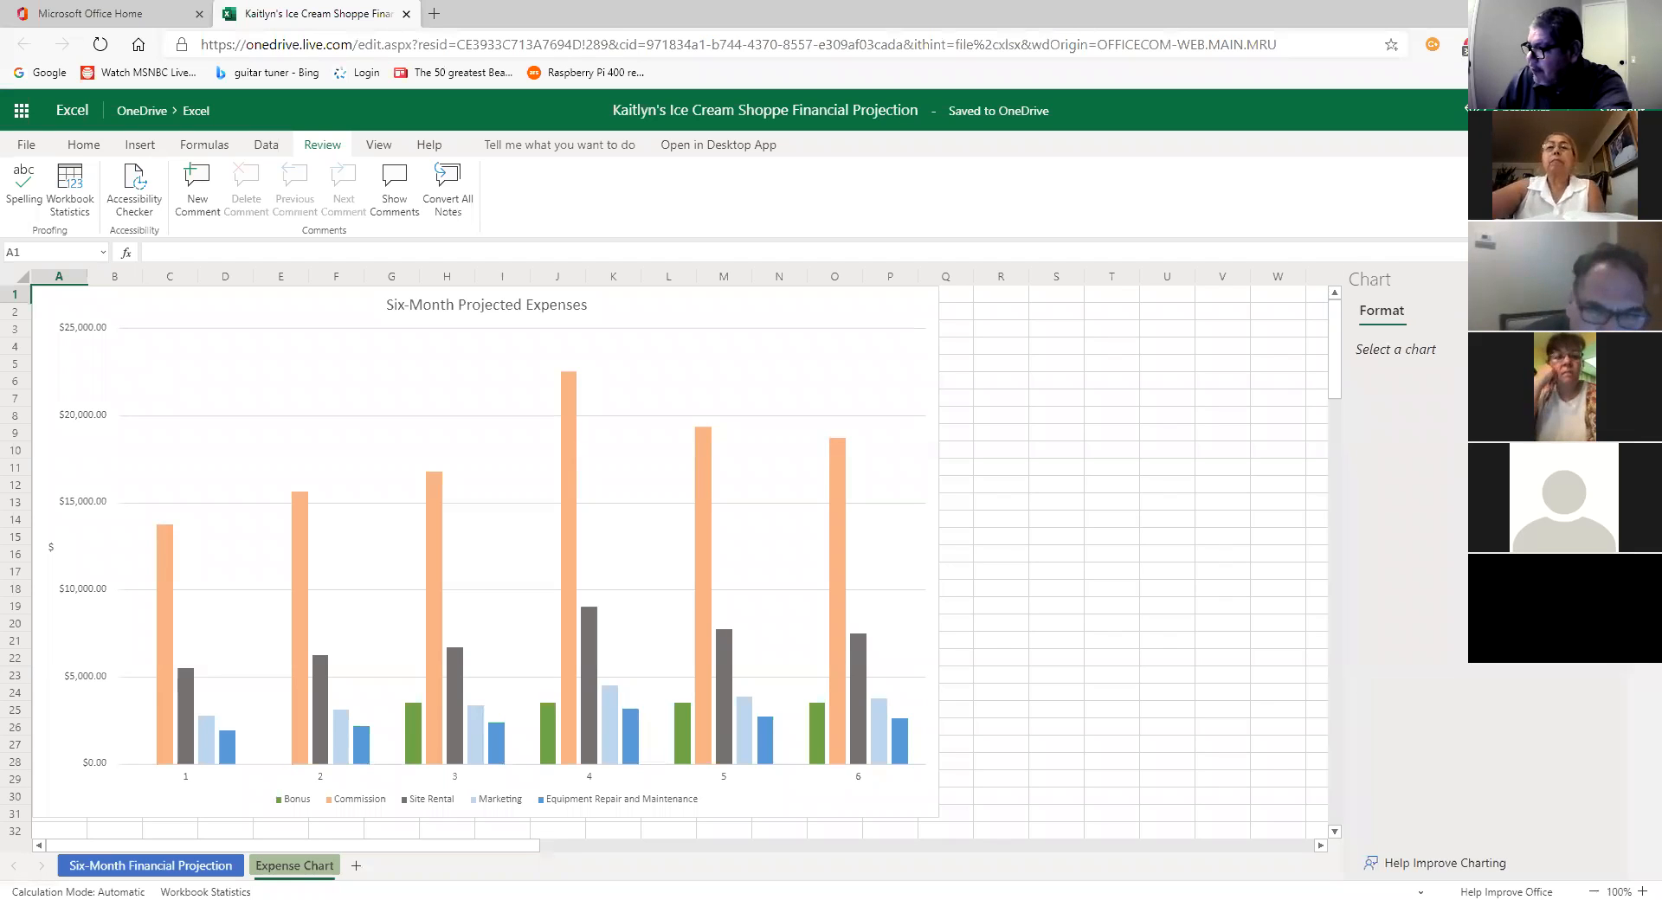
pyautogui.click(1638, 283)
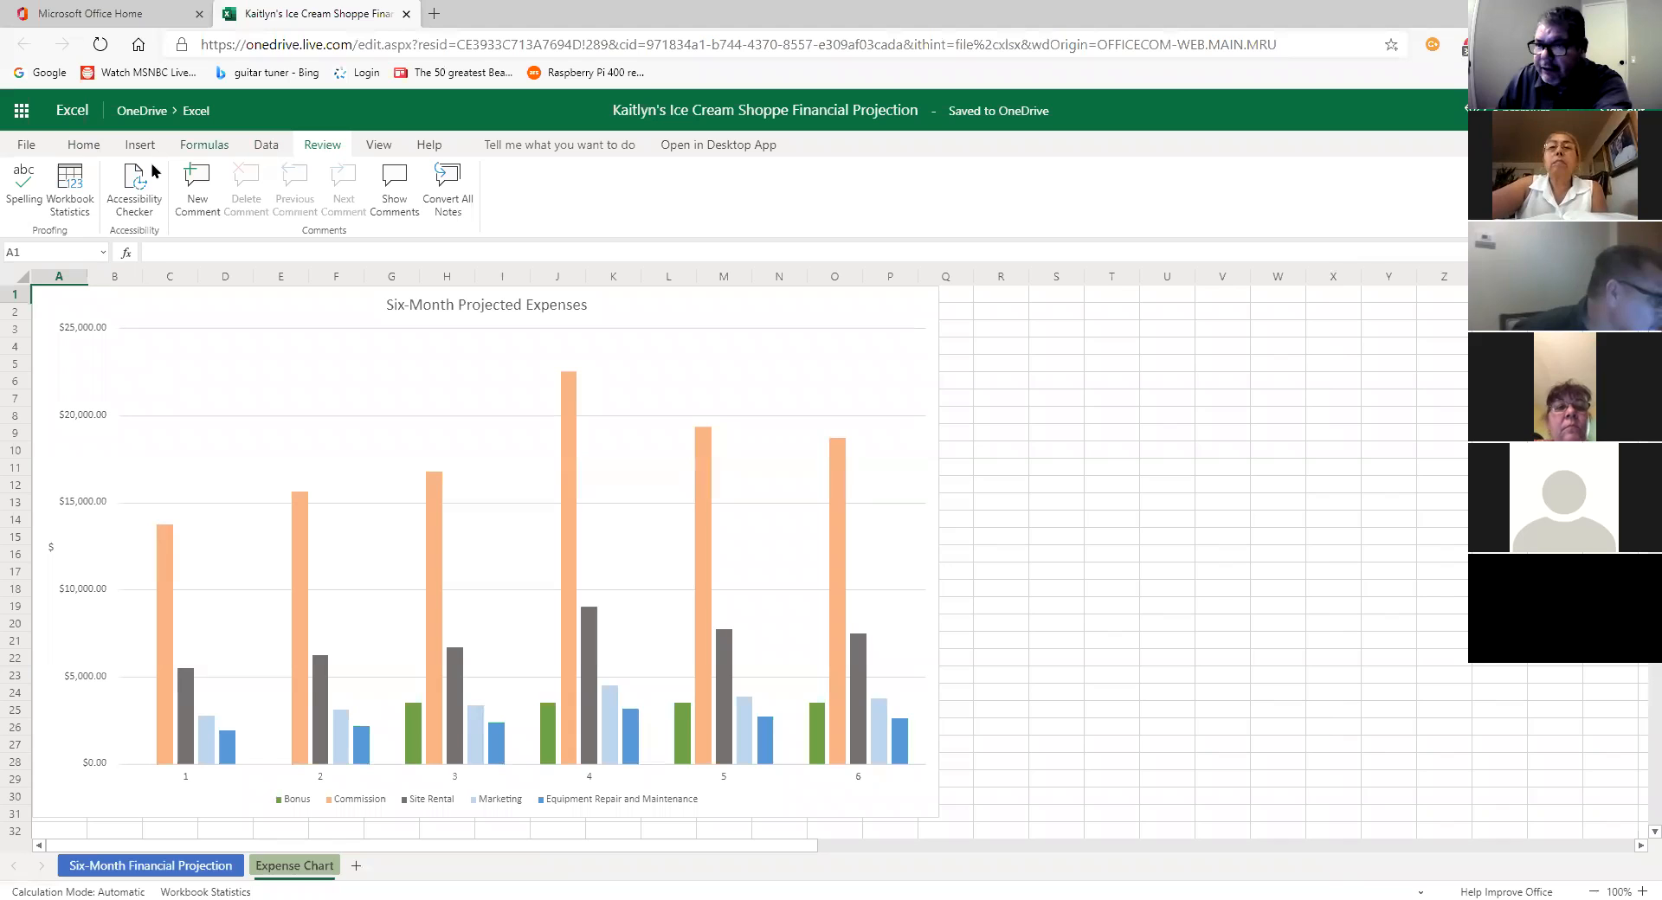
# Step: Rerun the spell check from the projection sheet through the chart sheet, then close the Spelling pane
pyautogui.click(121, 865)
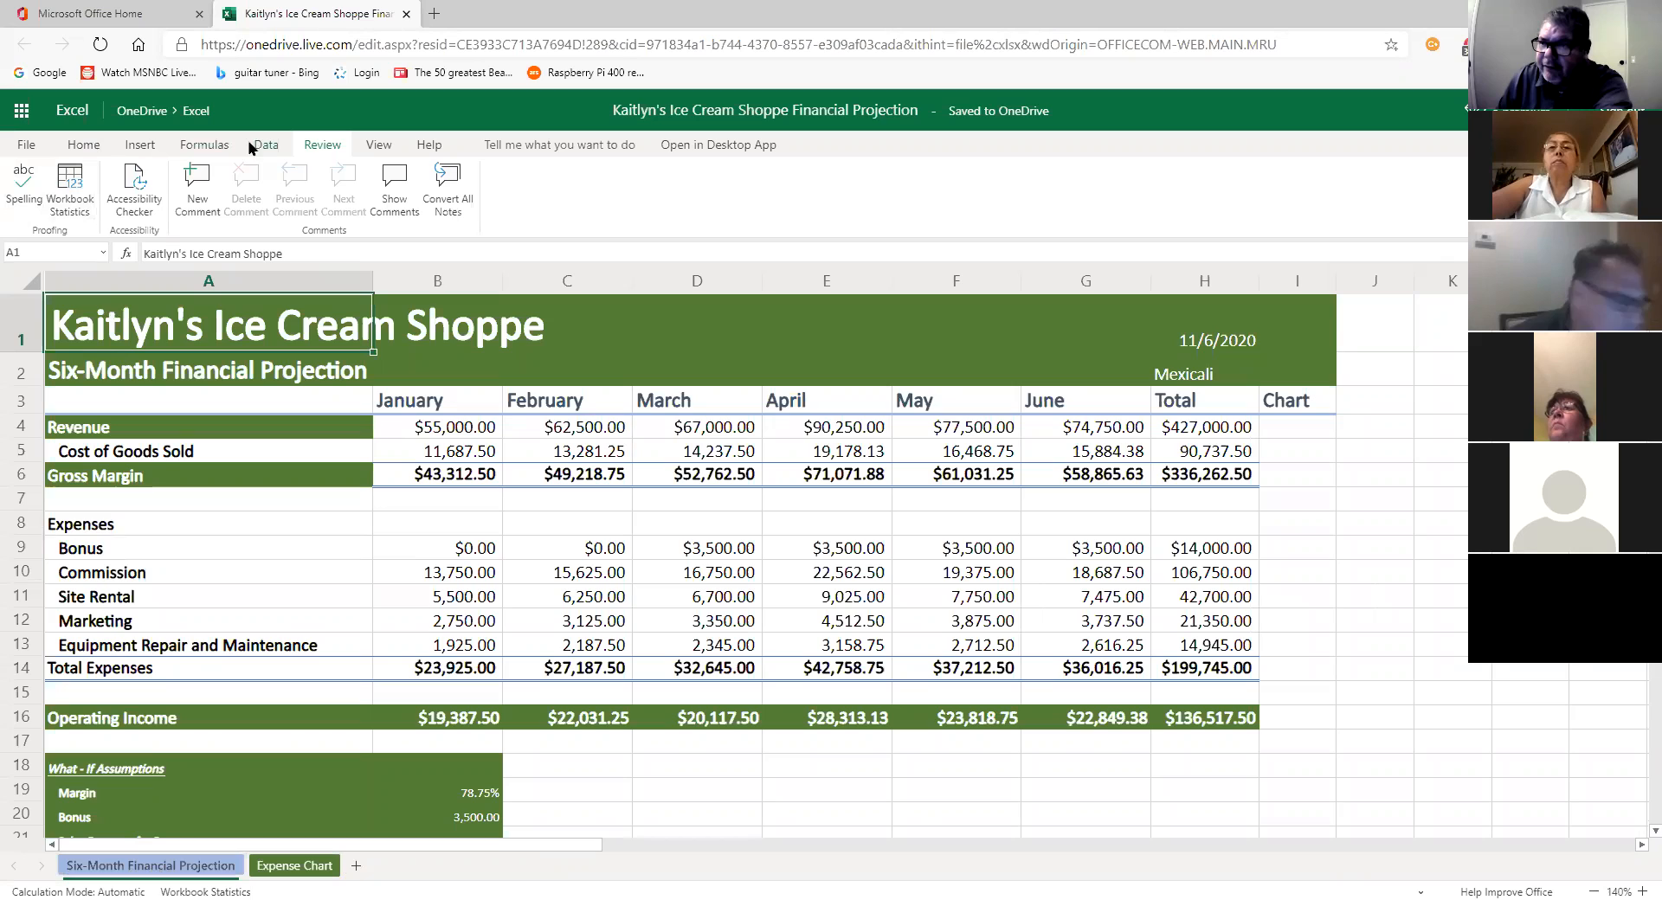
pyautogui.click(23, 189)
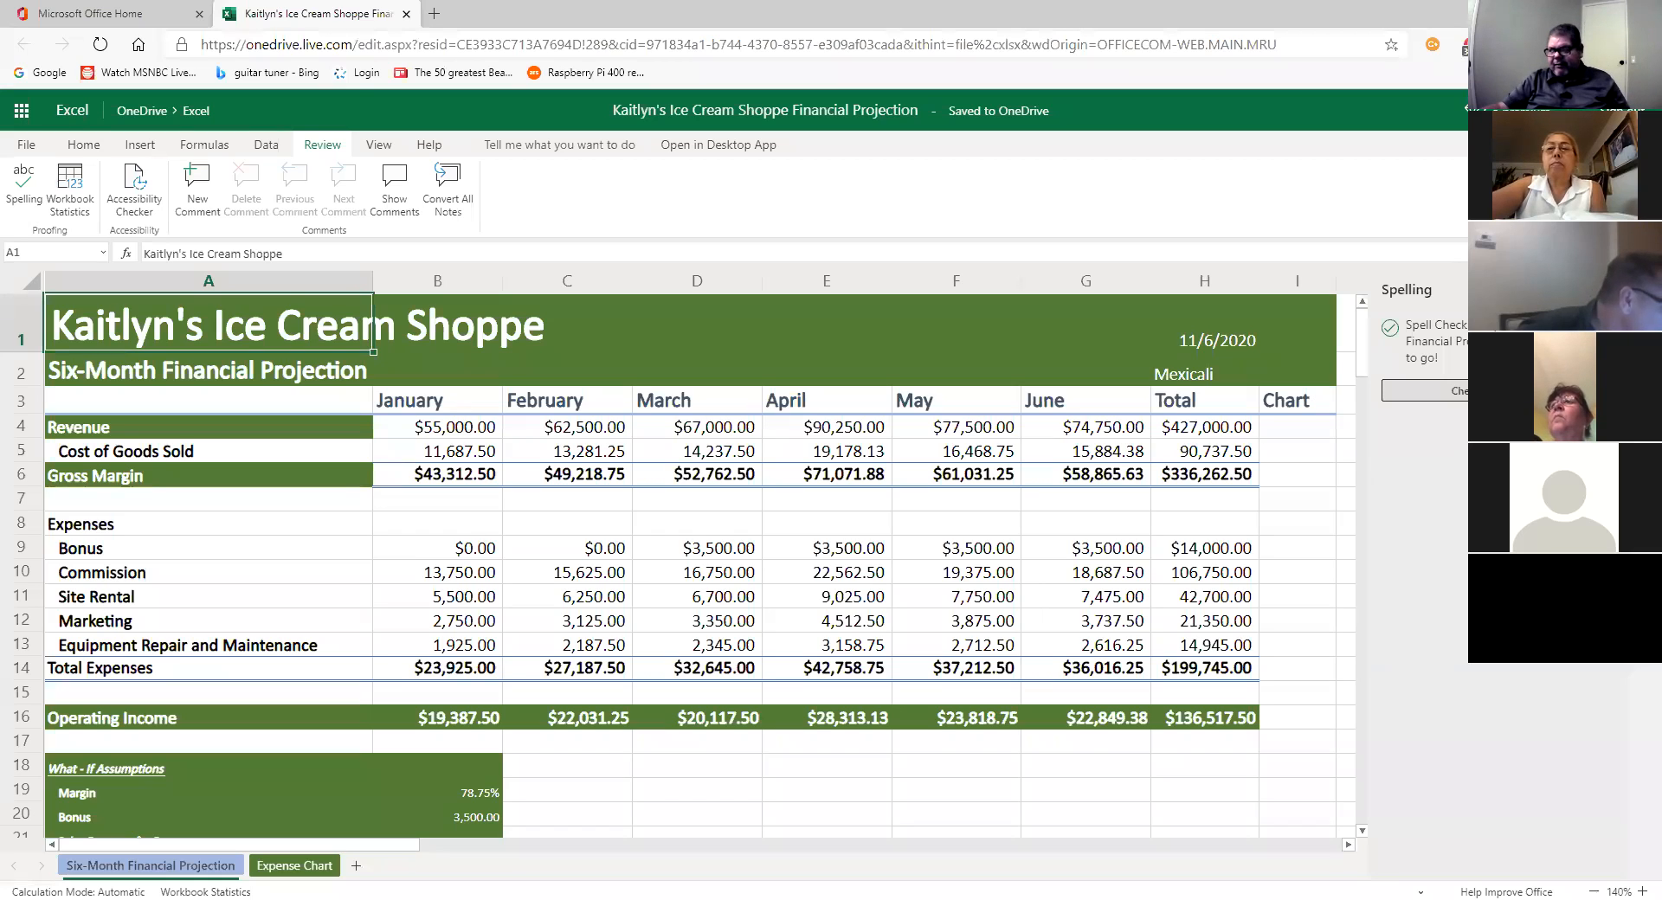
pyautogui.click(1495, 390)
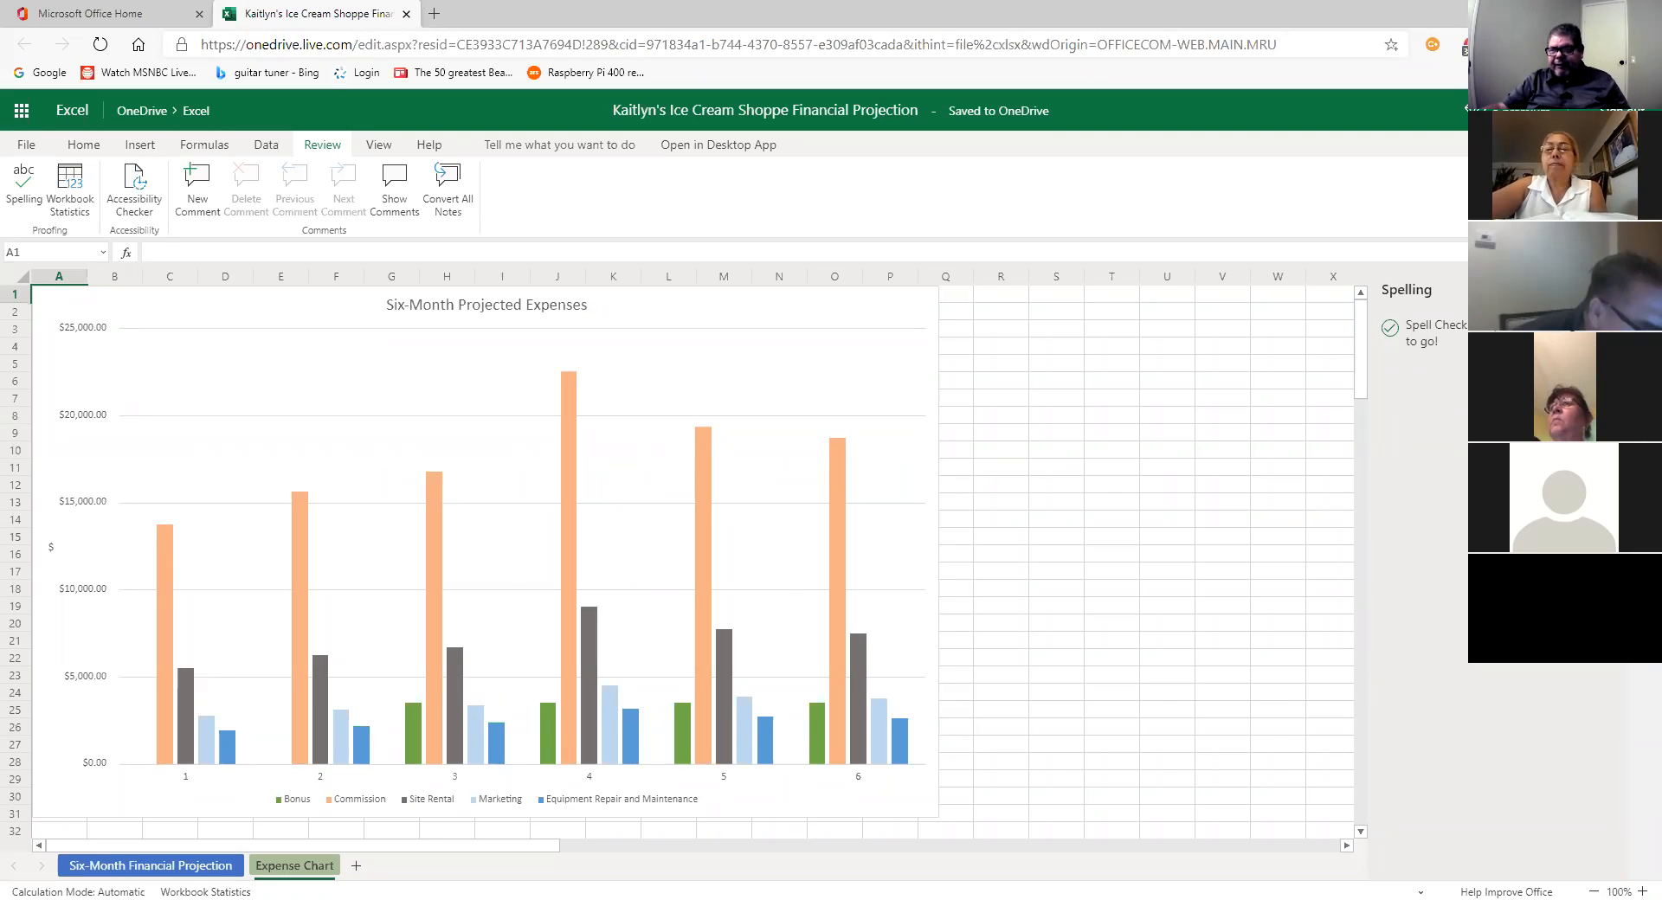
pyautogui.click(1639, 290)
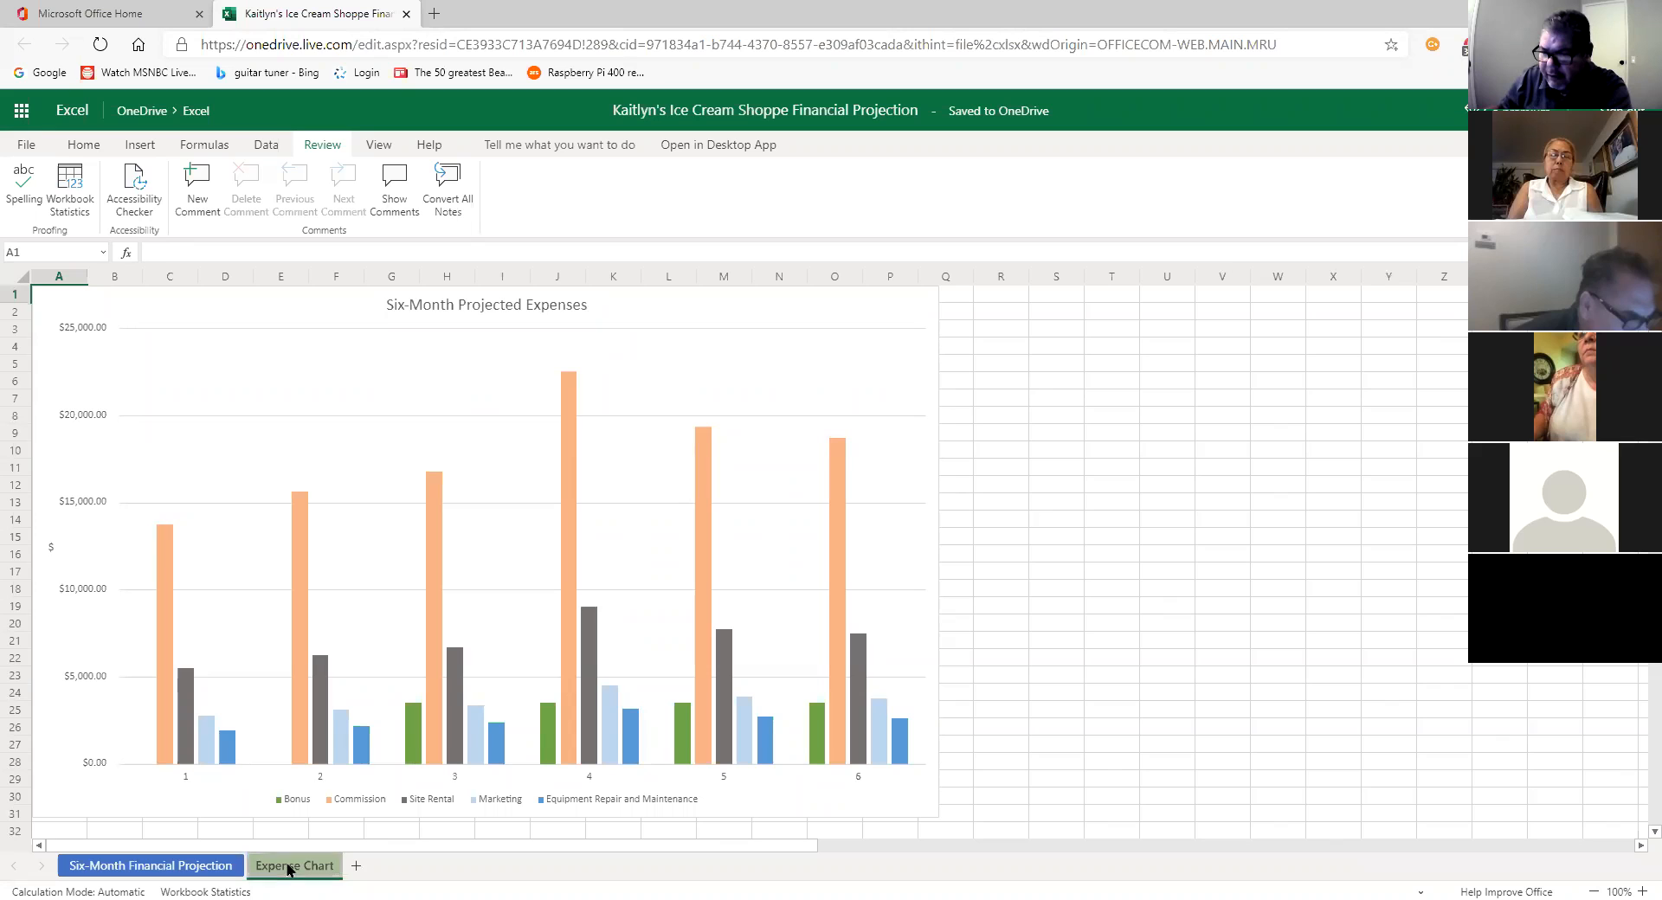
pyautogui.click(198, 872)
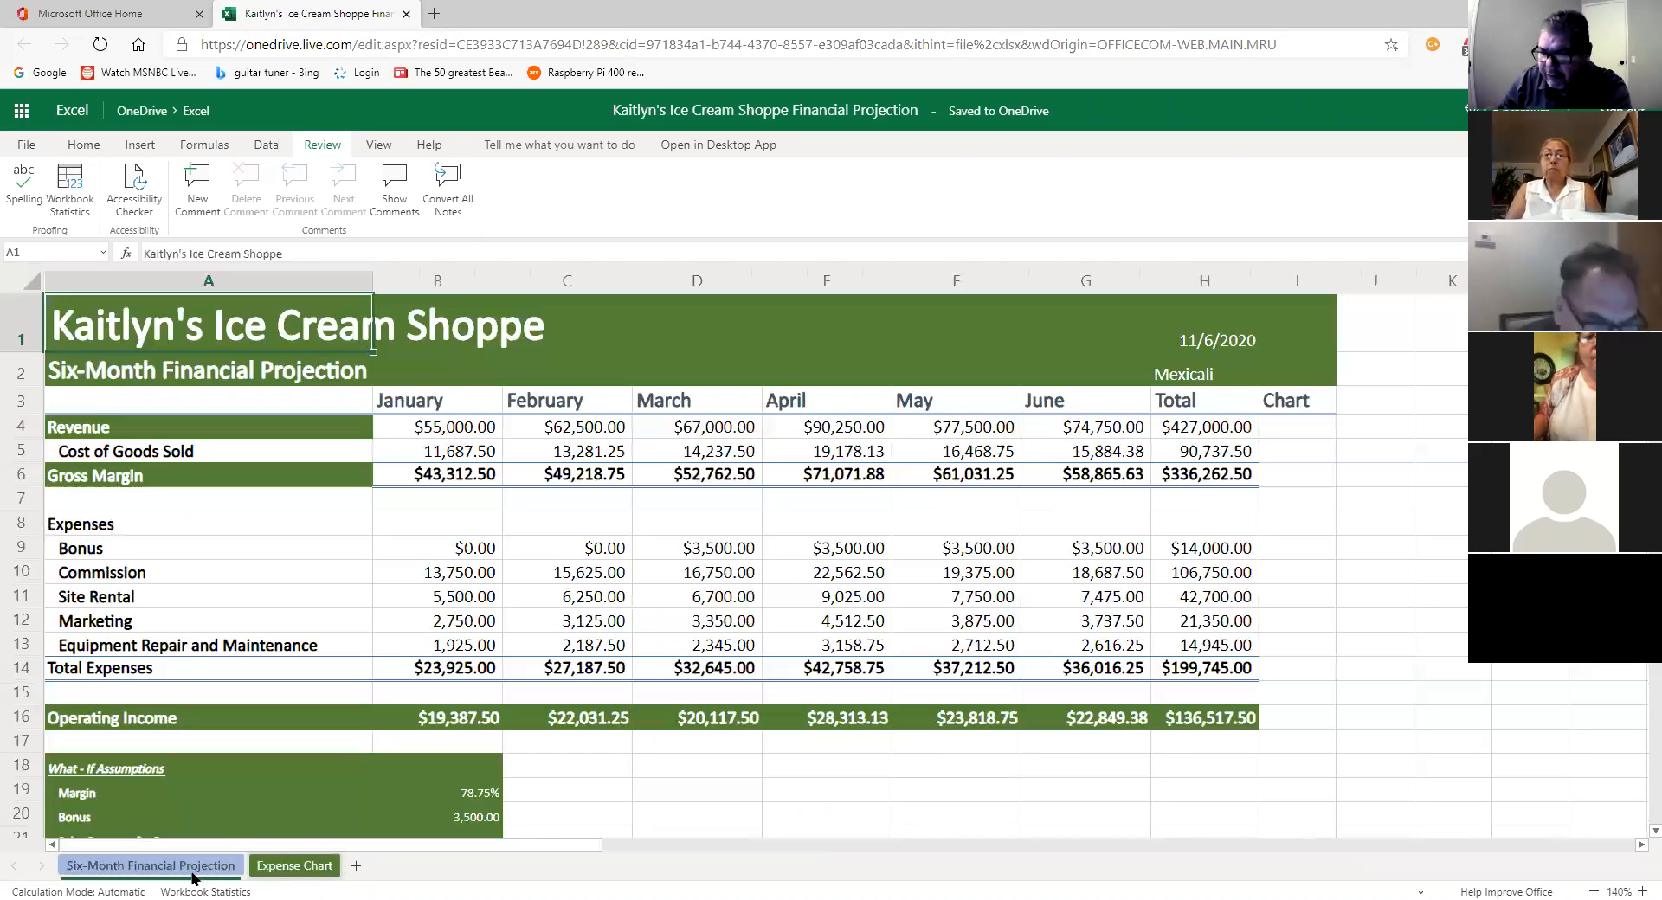
# Step: From the projection sheet, print with Entire Workbook selected and continue
pyautogui.click(293, 869)
pyautogui.click(150, 865)
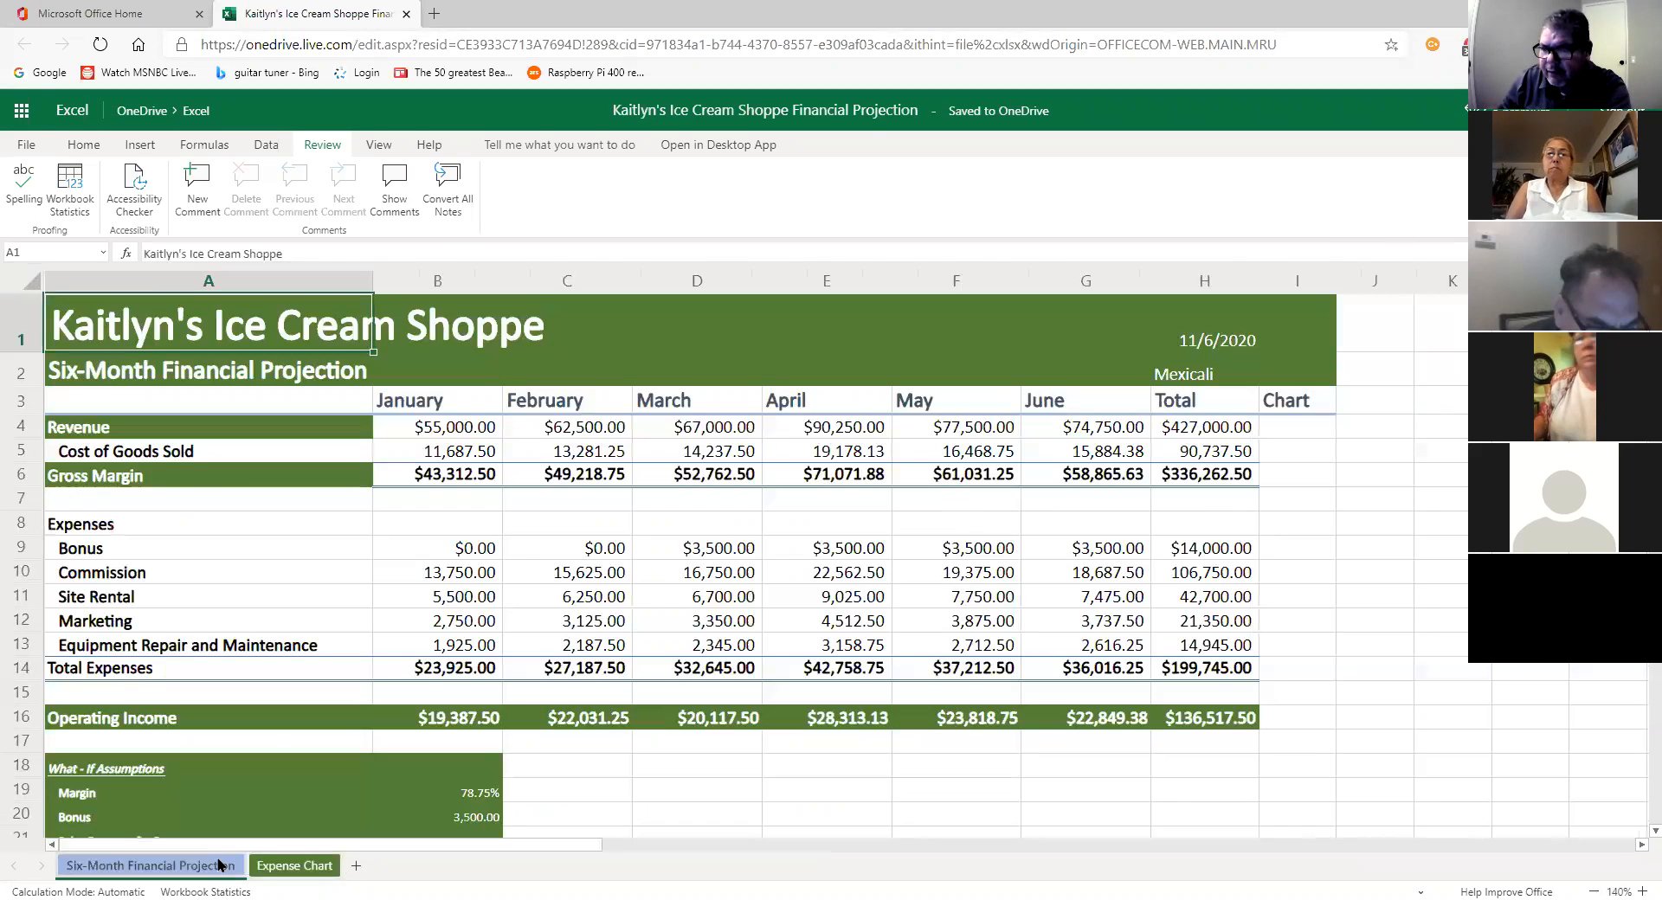
pyautogui.click(26, 144)
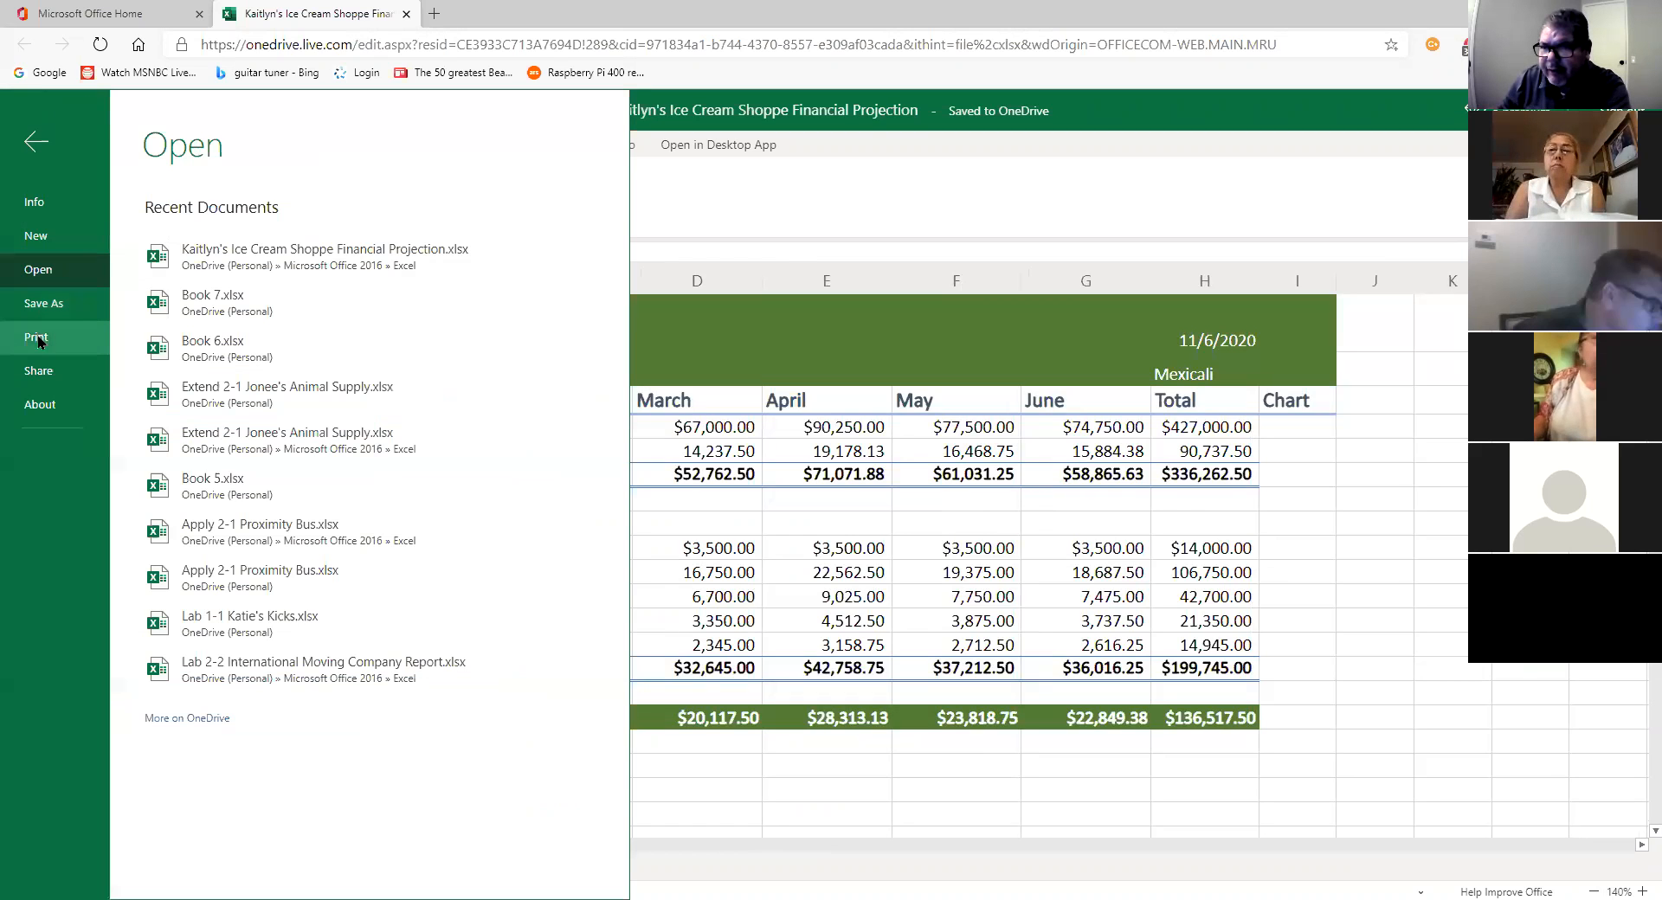
pyautogui.click(37, 337)
pyautogui.click(221, 235)
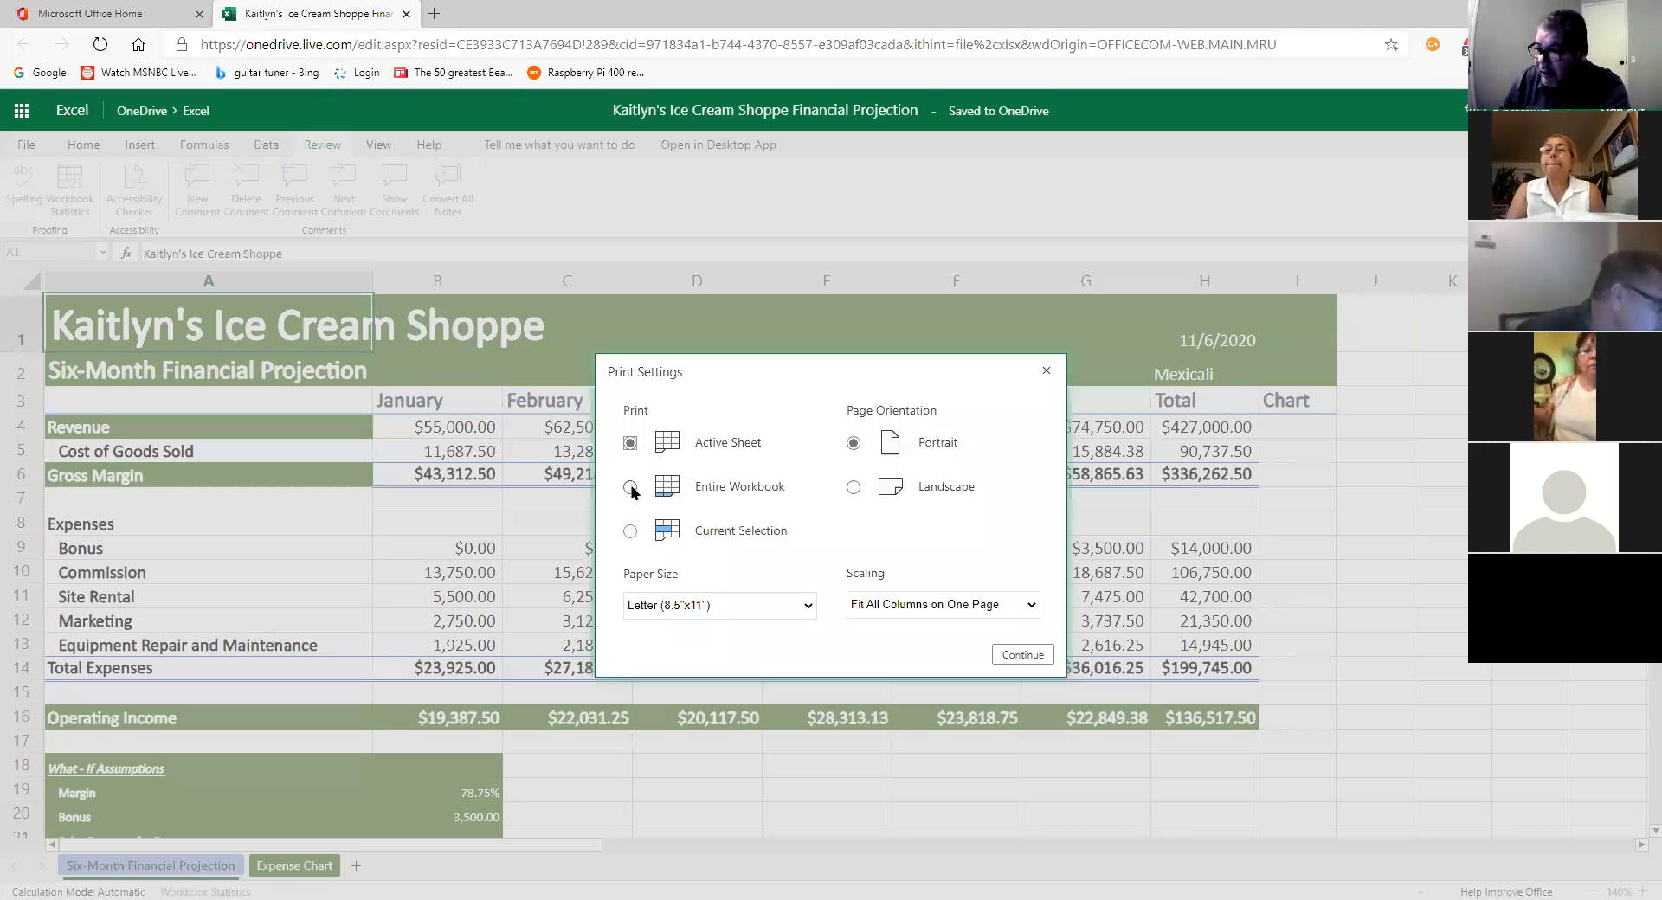
pyautogui.click(696, 494)
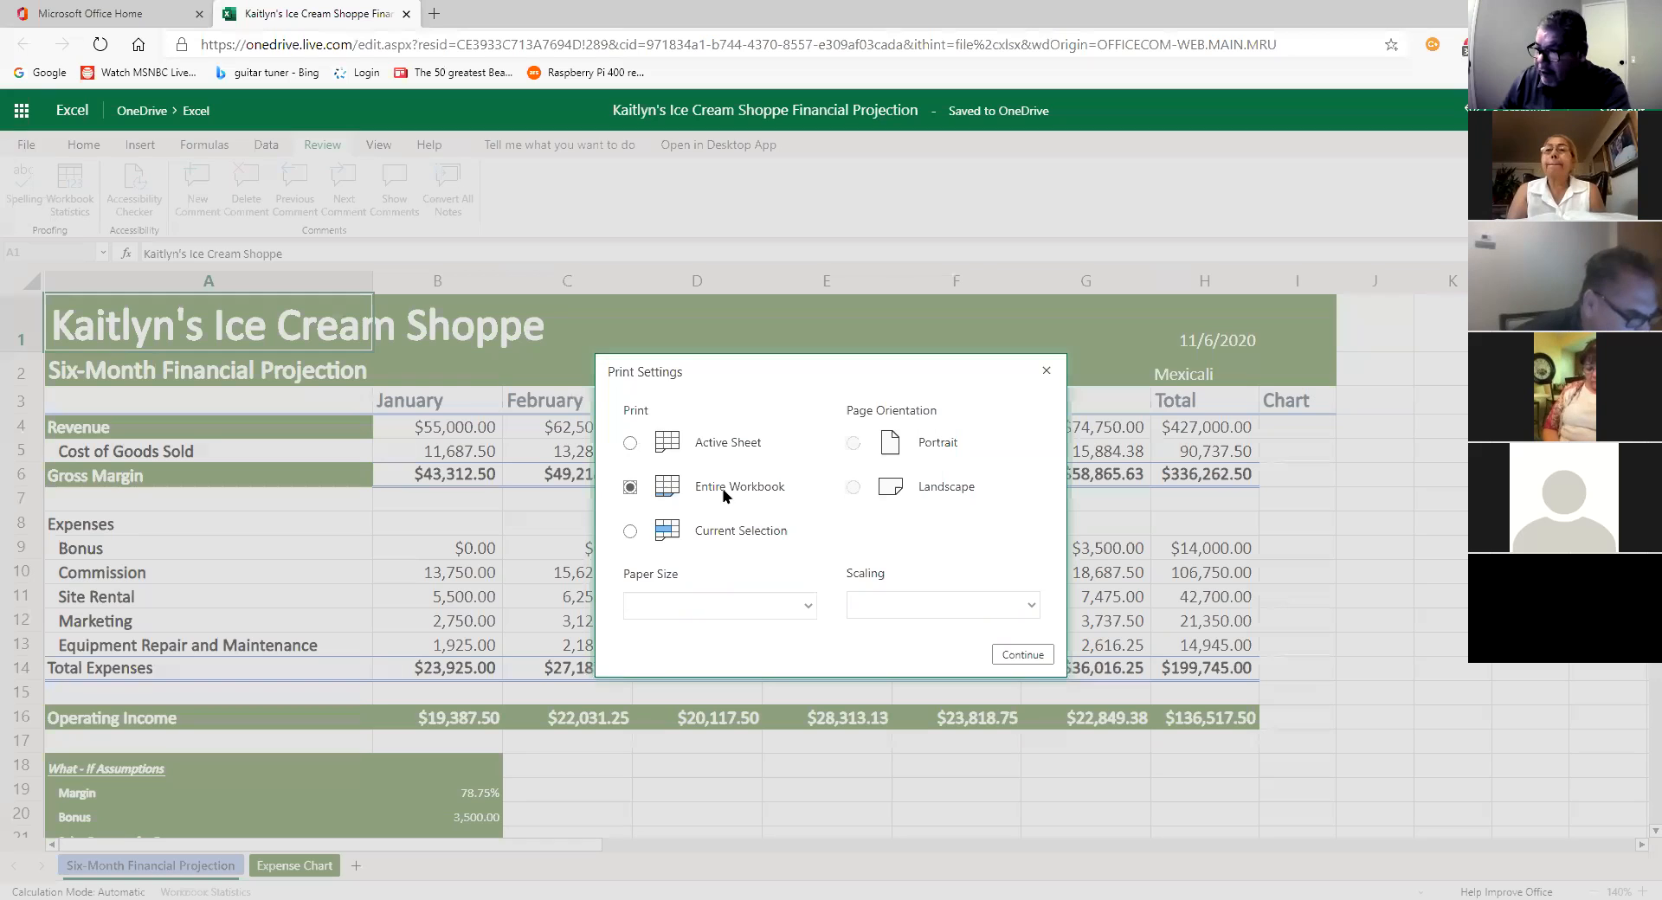
pyautogui.click(1023, 655)
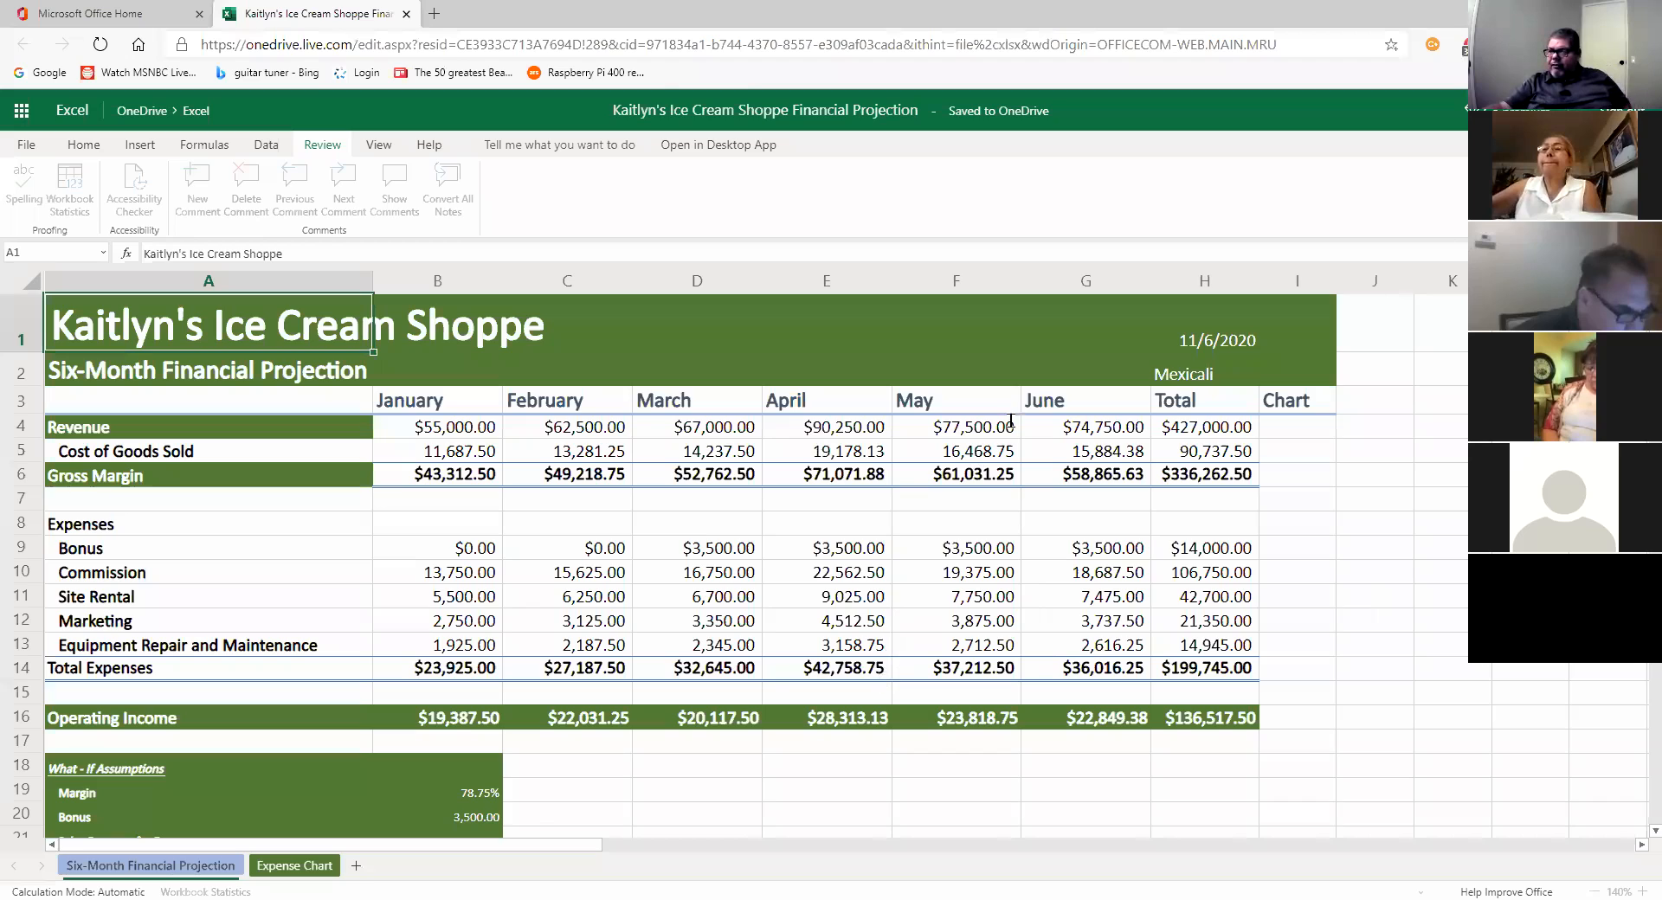
pyautogui.hotkey('ctrl', 'p')
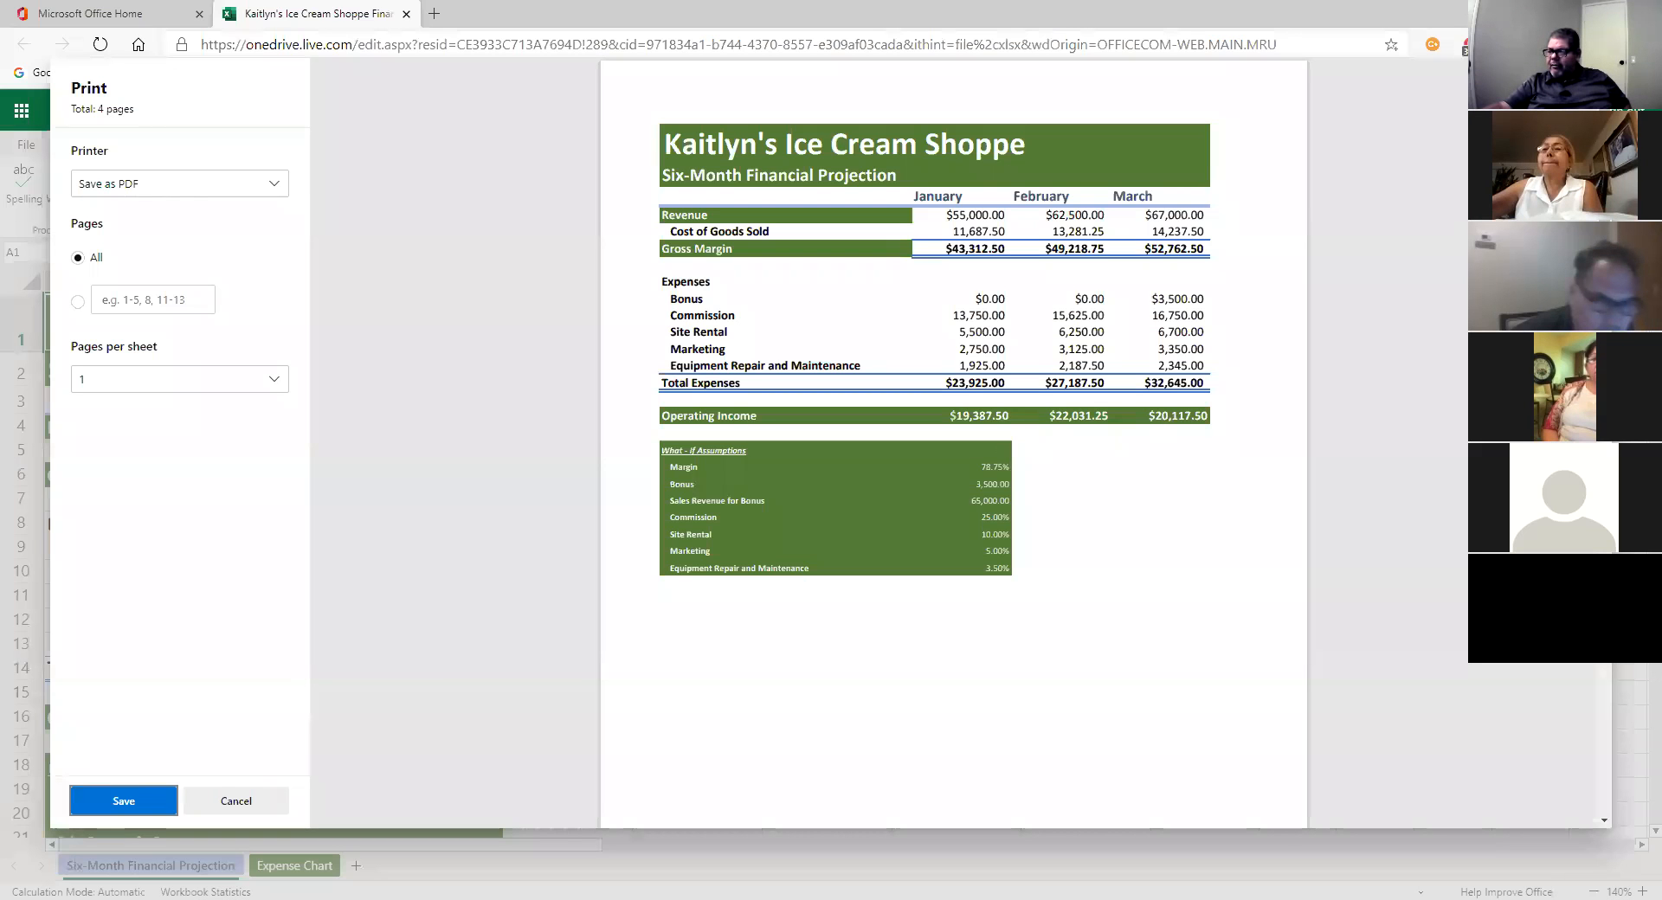
pyautogui.moveTo(1604, 212); pyautogui.dragTo(1618, 712)
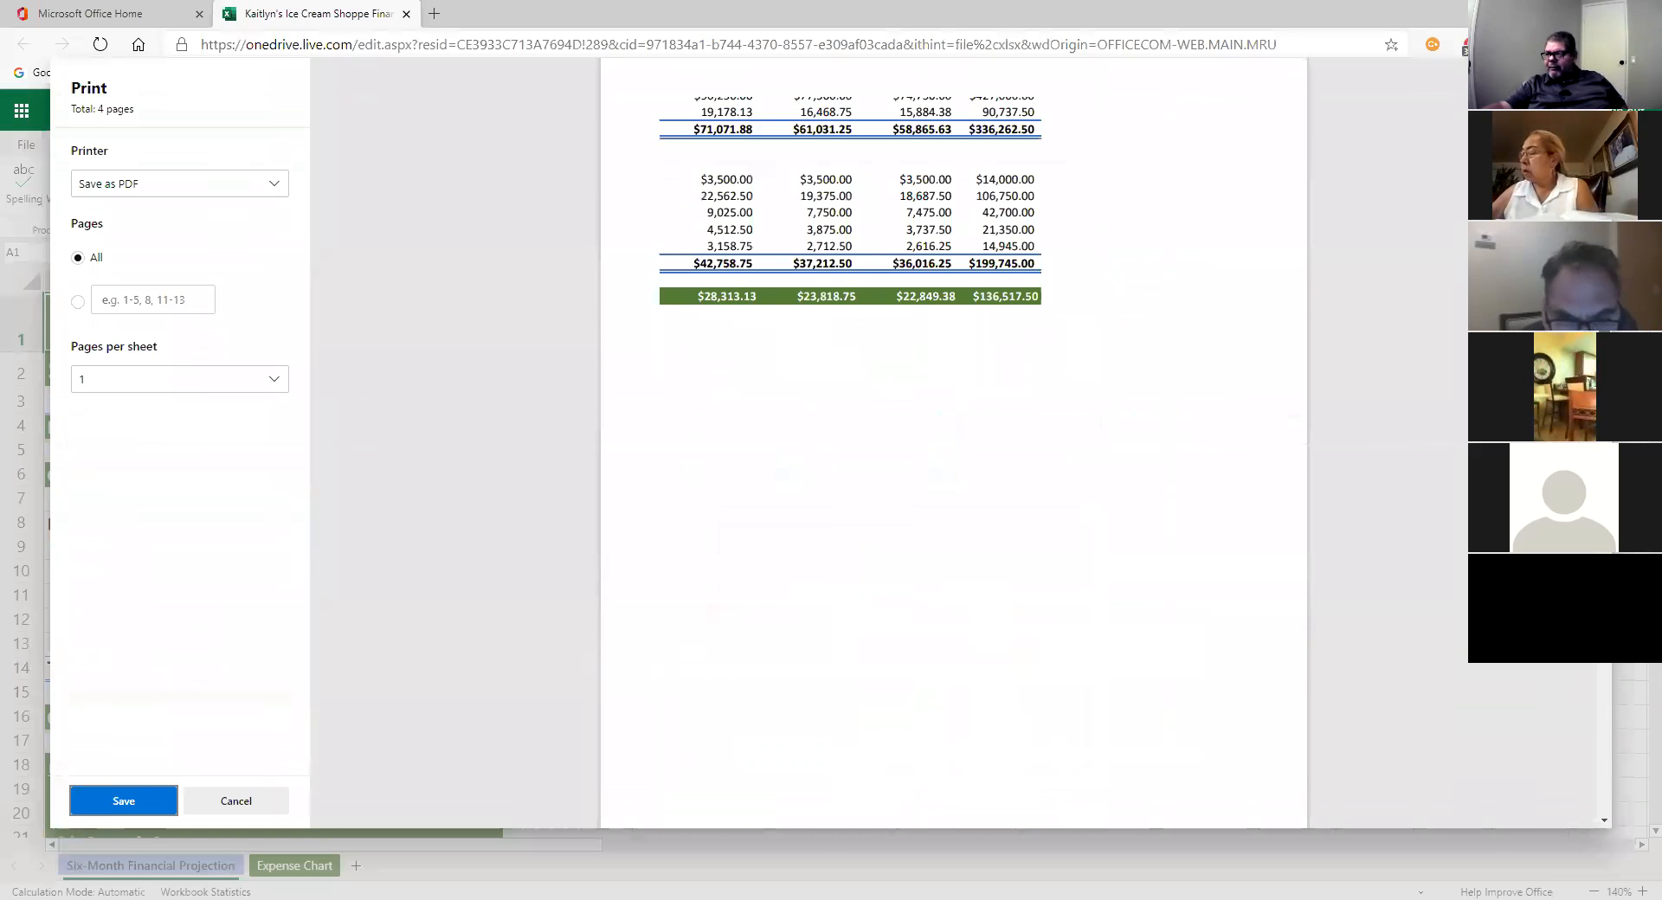
pyautogui.scroll(10, 953, 444)
pyautogui.scroll(1, 954, 443)
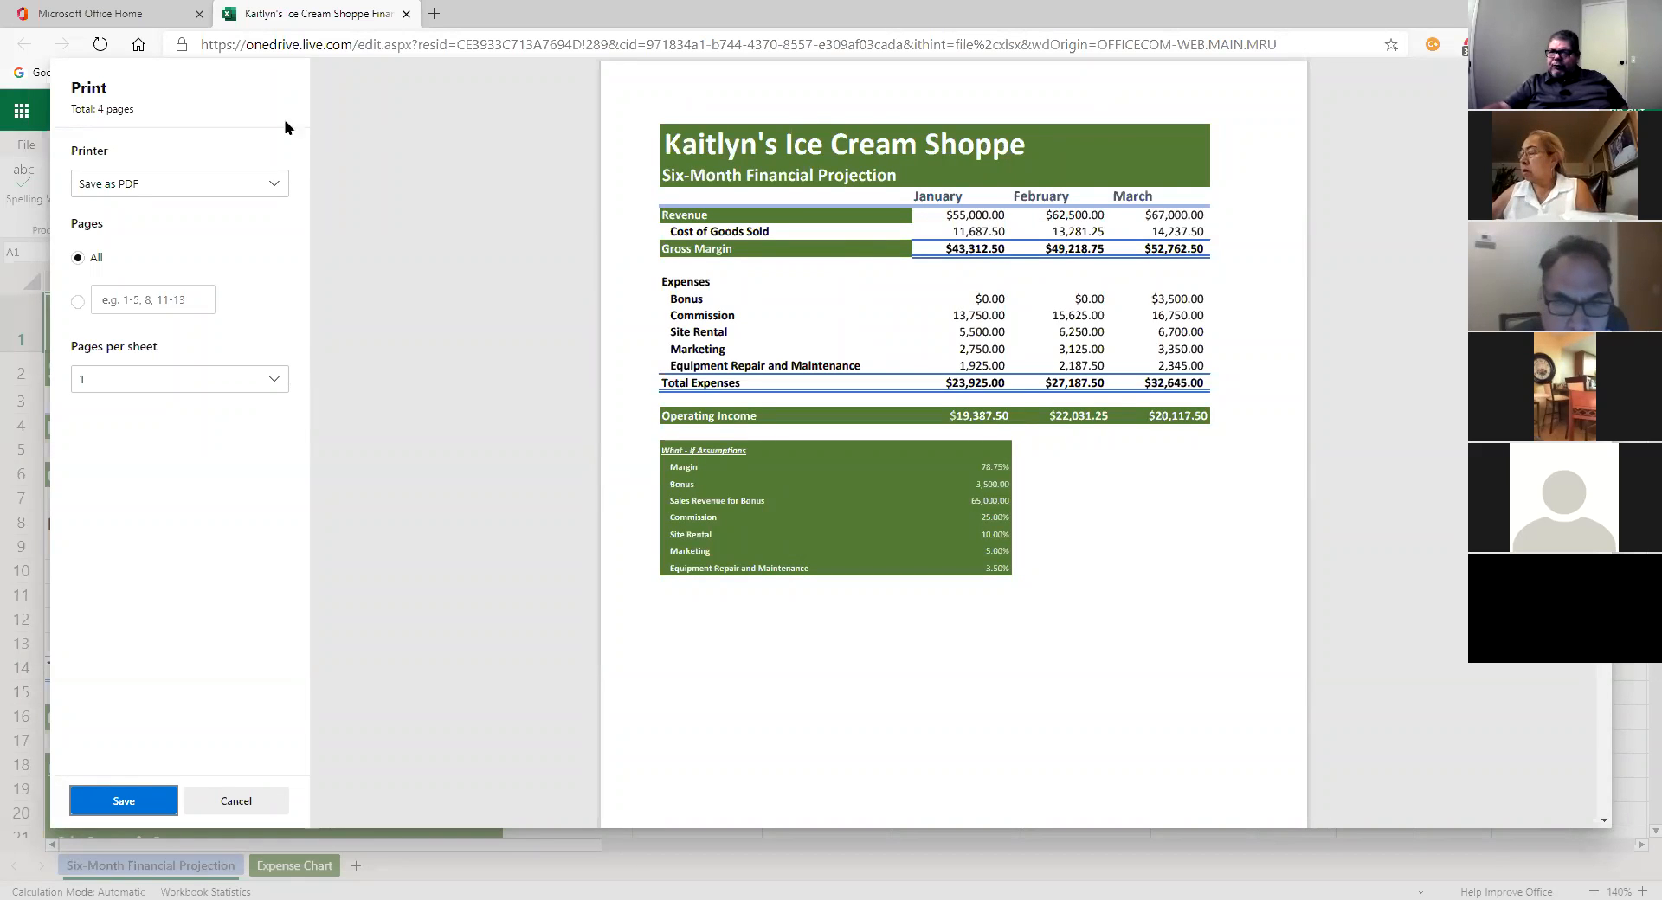
pyautogui.click(235, 798)
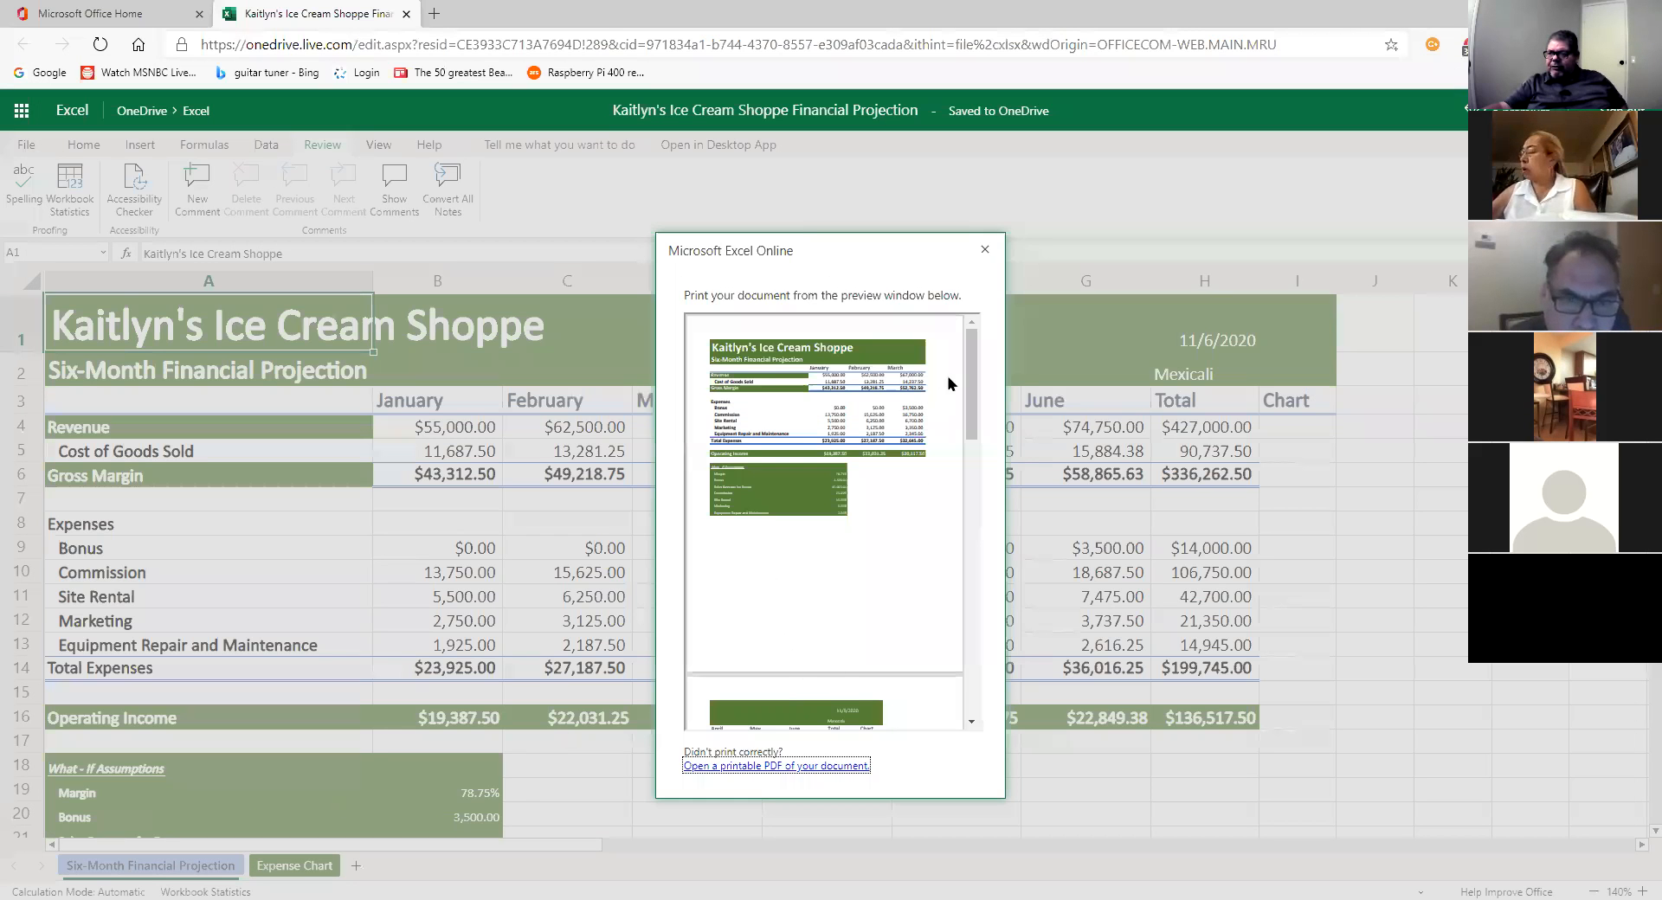
pyautogui.click(984, 251)
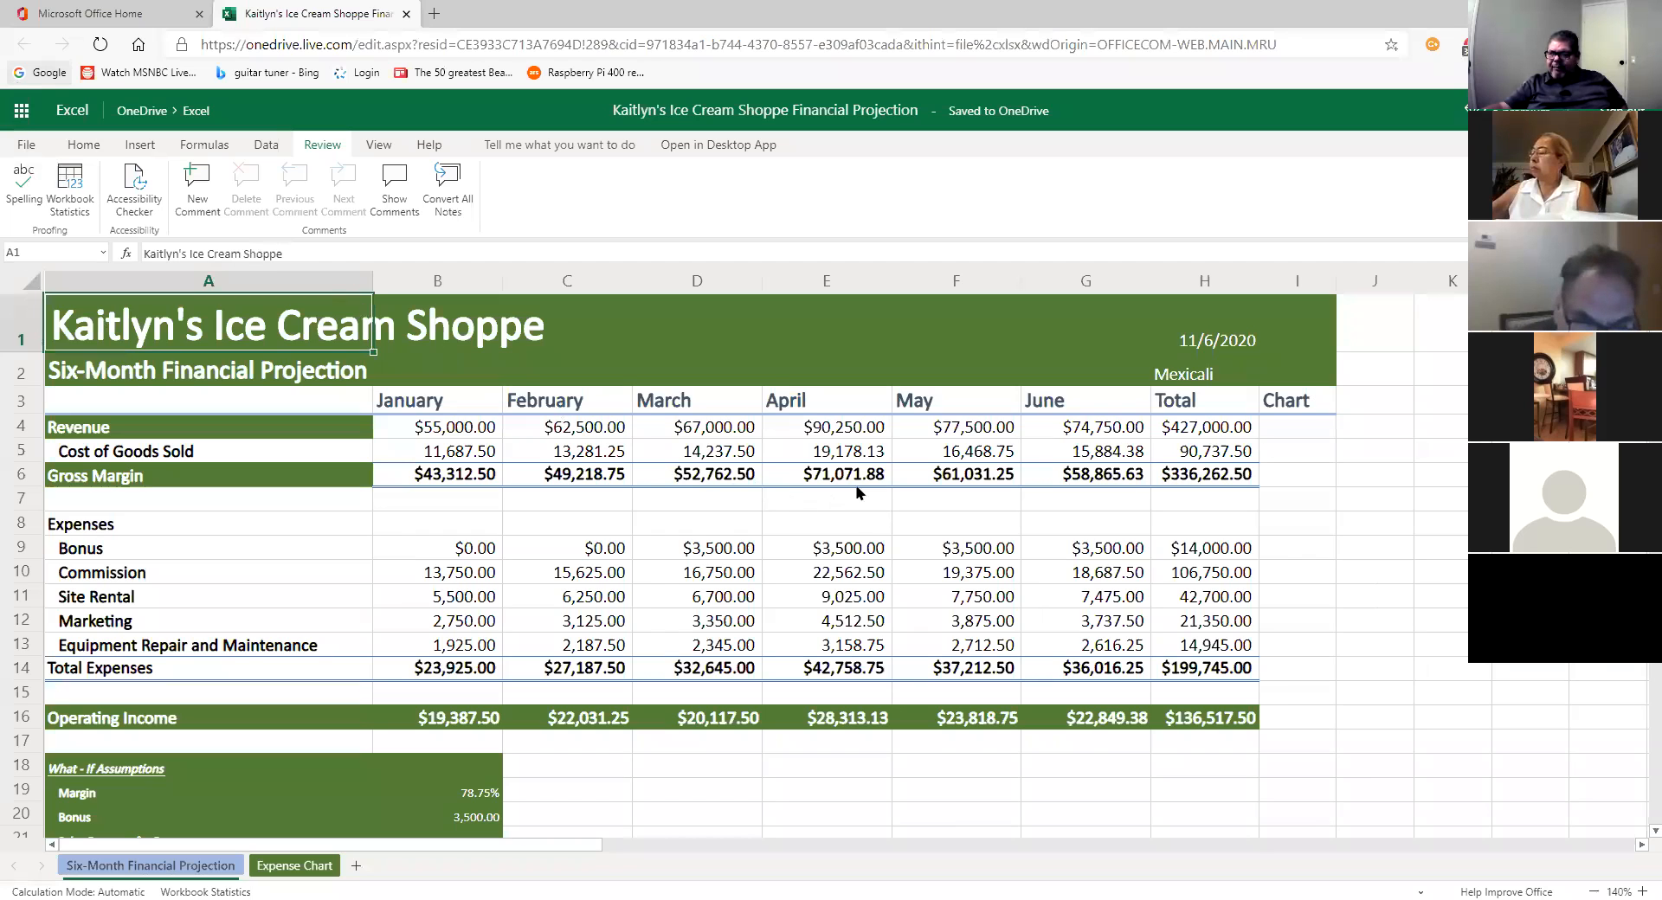
pyautogui.hotkey('ctrl', 'p')
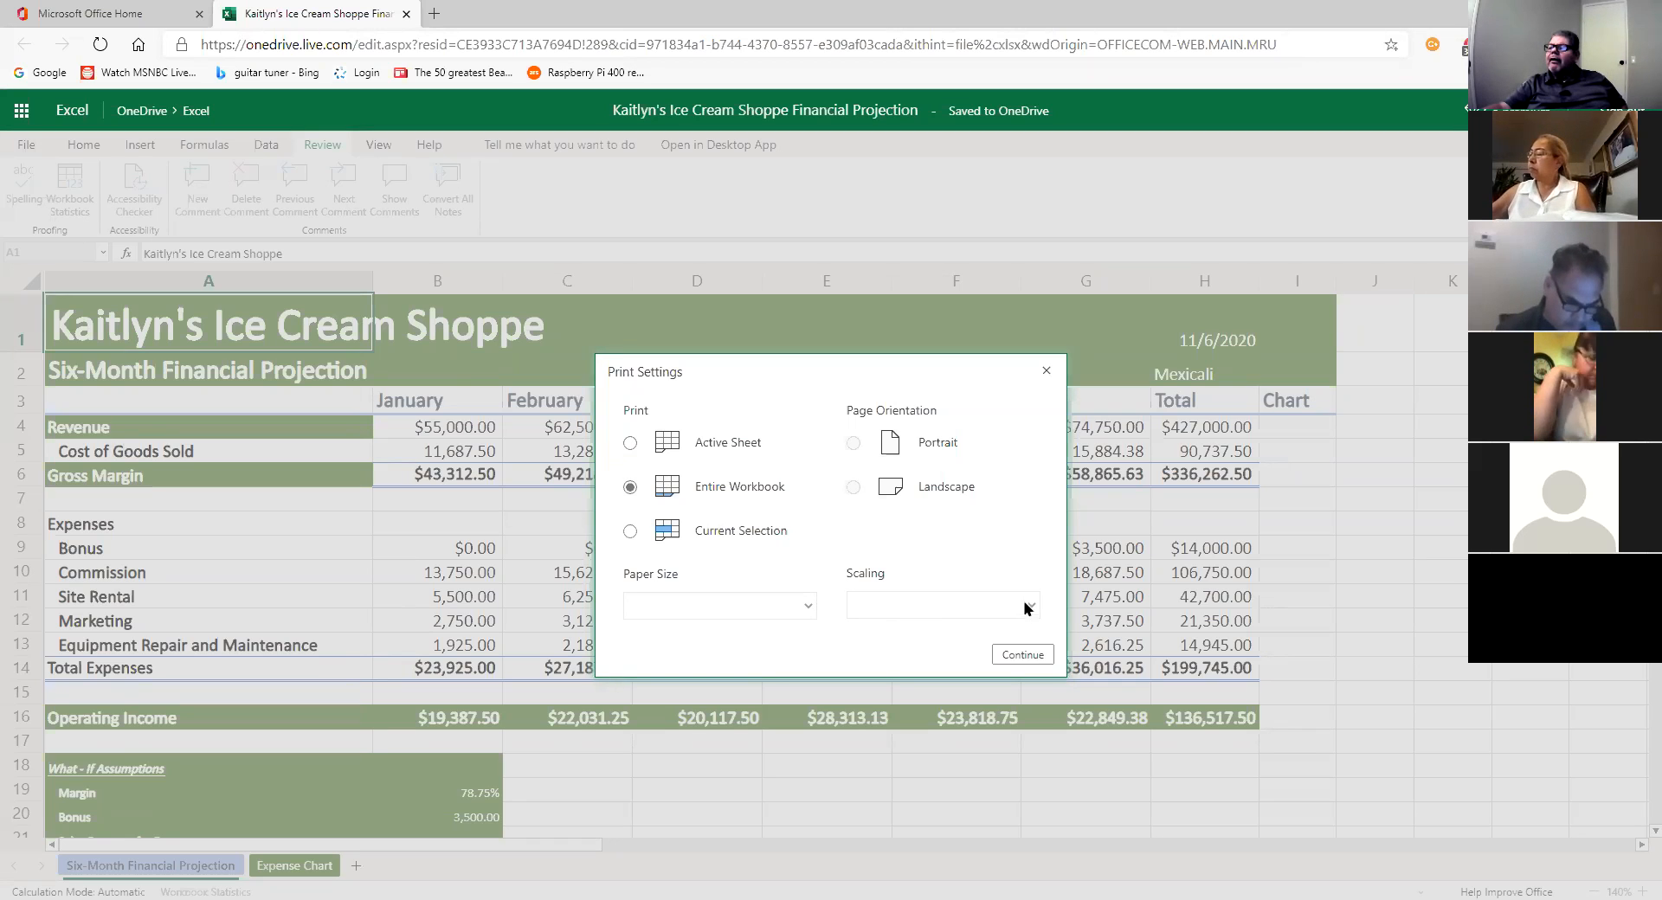
pyautogui.click(1012, 654)
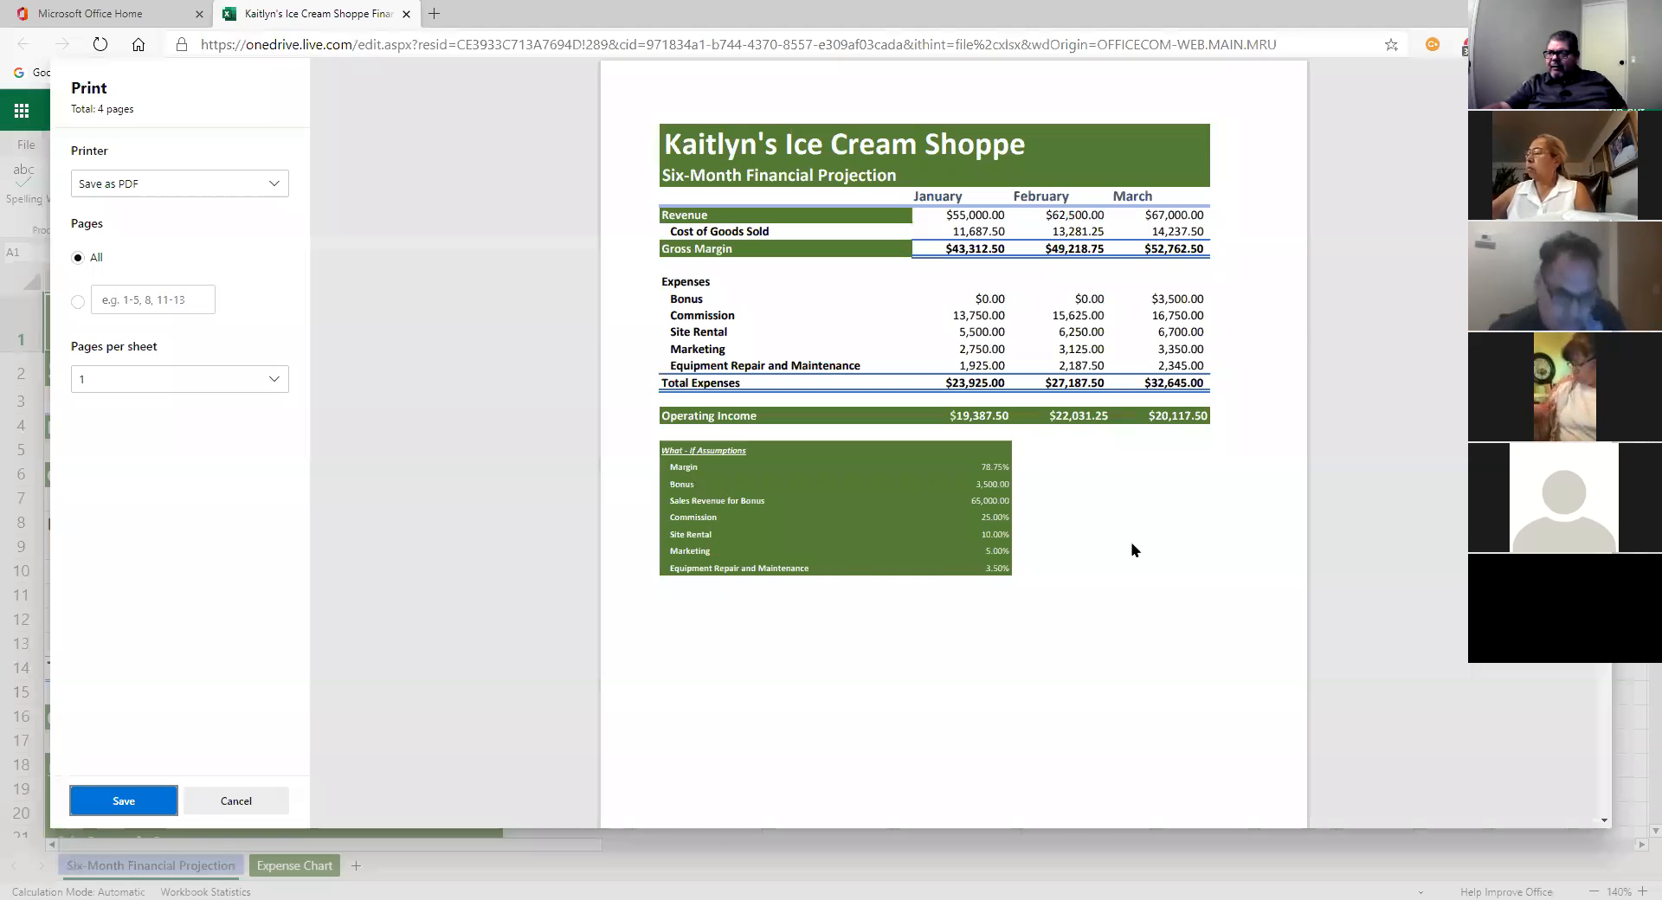
pyautogui.scroll(-15, 1131, 550)
pyautogui.scroll(-2, 1127, 552)
pyautogui.scroll(5, 1129, 550)
pyautogui.scroll(-5, 1132, 549)
pyautogui.scroll(15, 1129, 543)
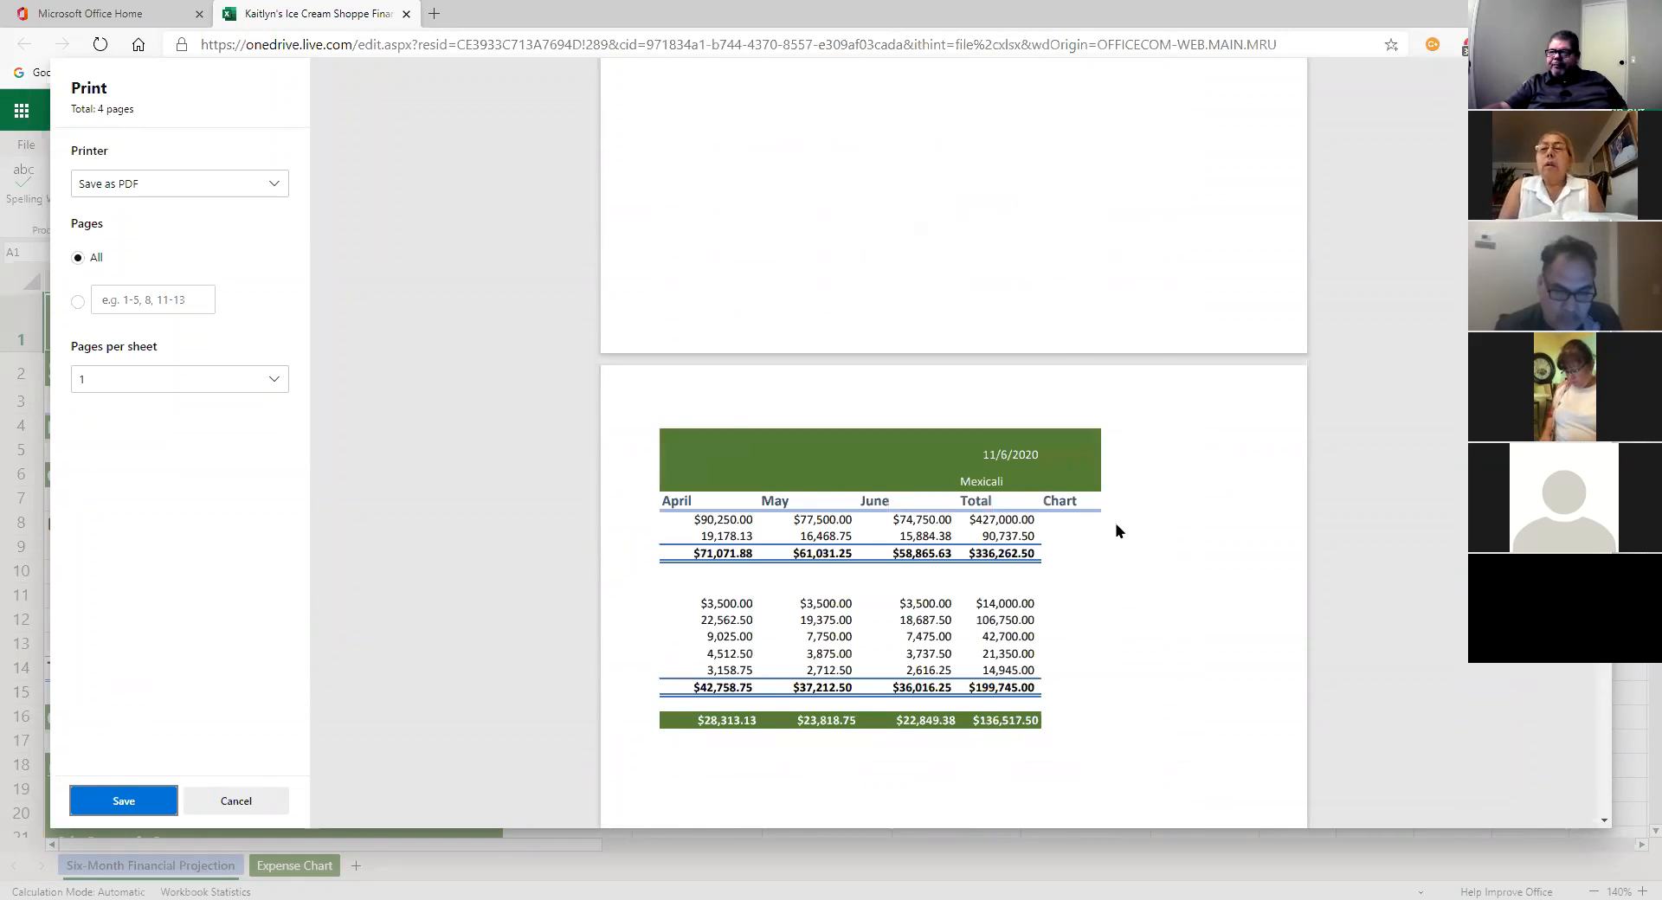
pyautogui.scroll(5, 1116, 530)
pyautogui.click(277, 185)
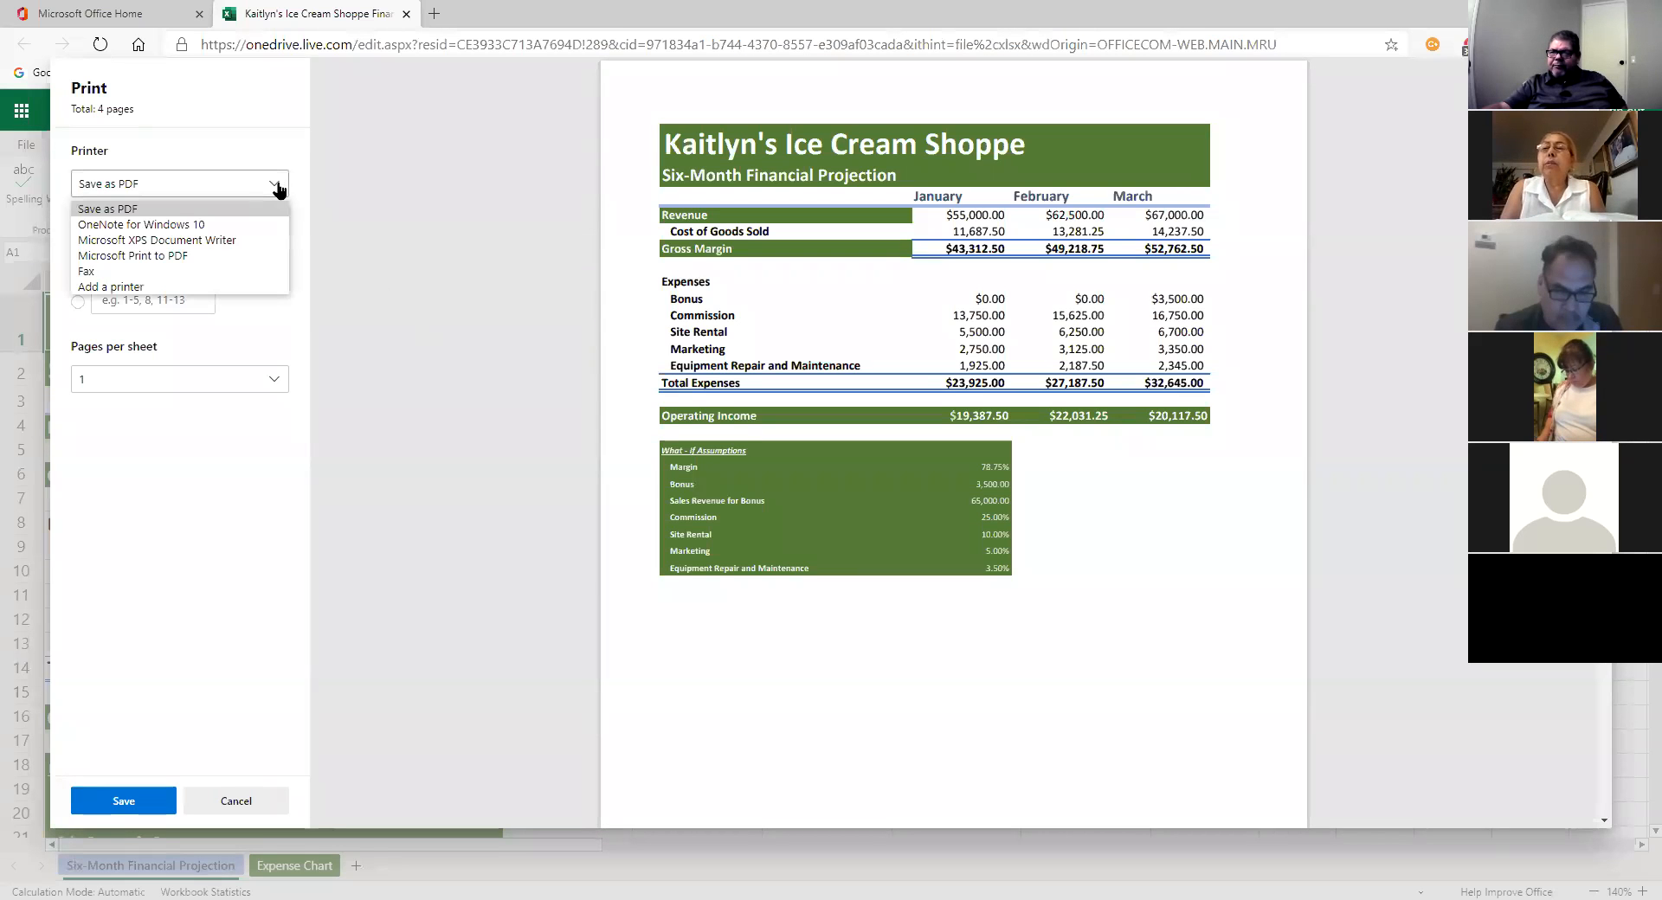
pyautogui.click(339, 253)
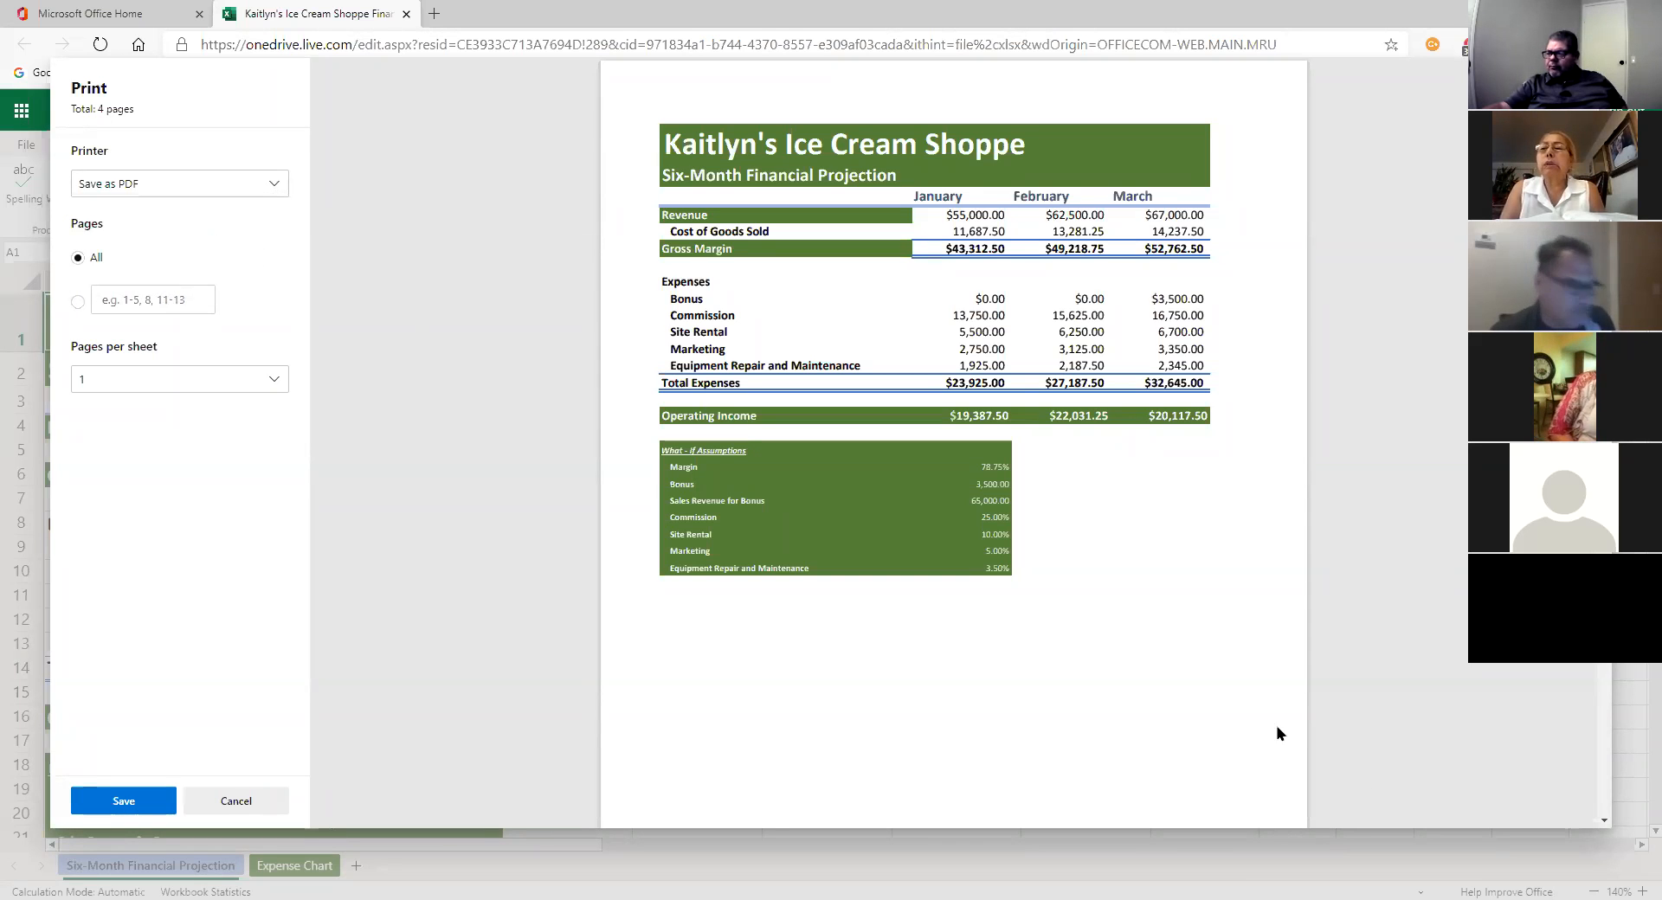
pyautogui.click(249, 800)
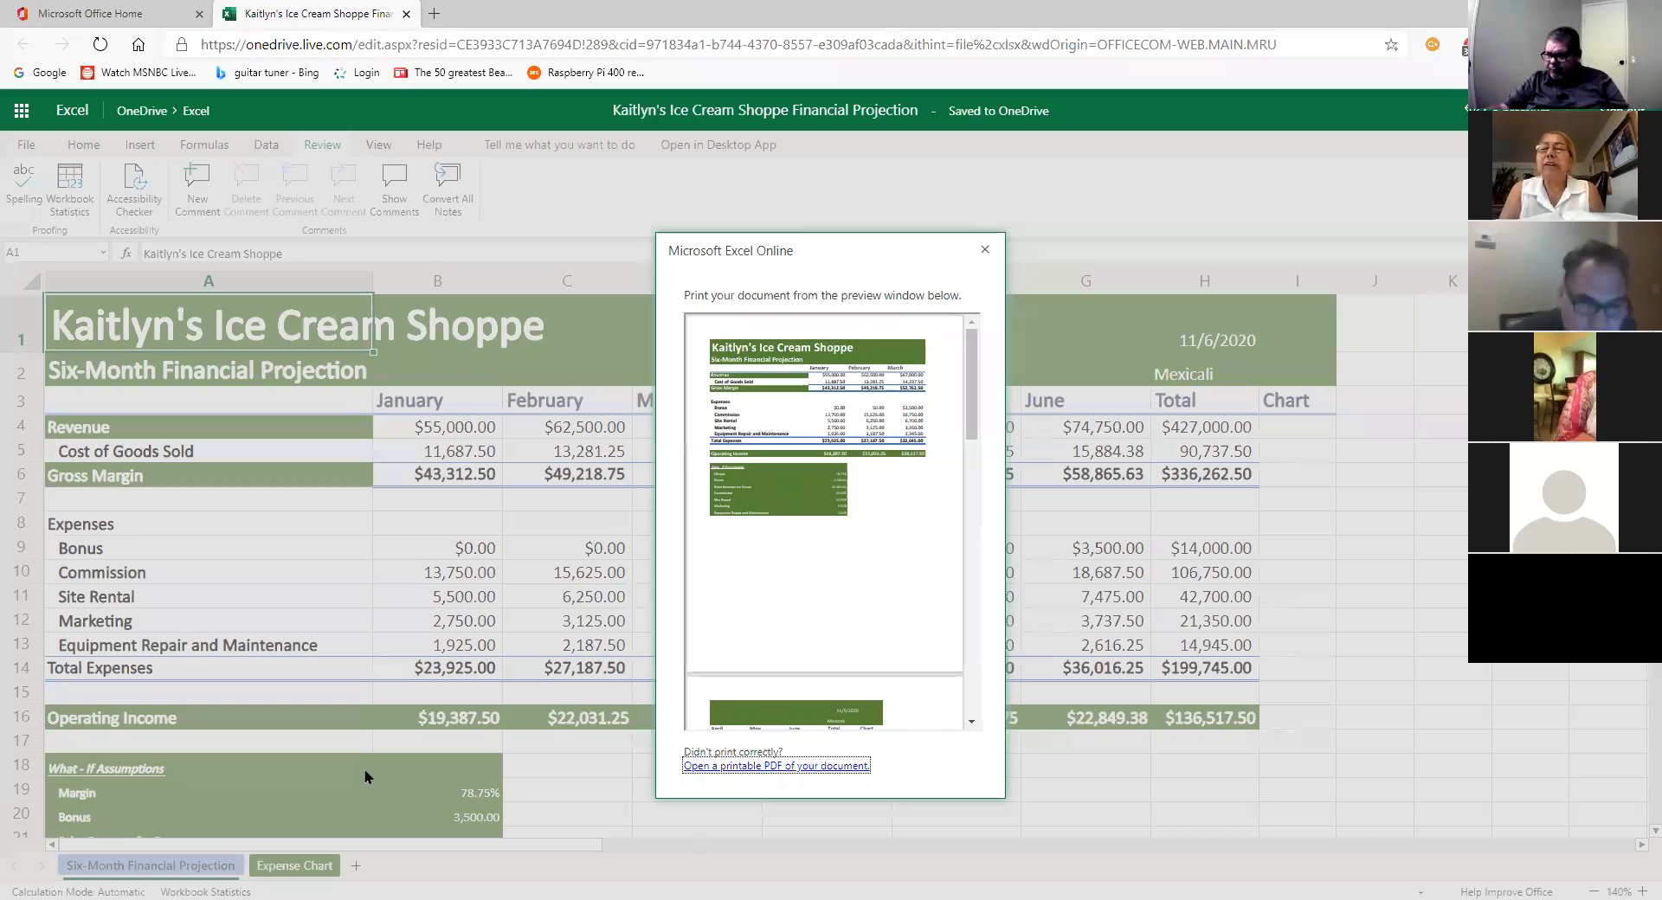
pyautogui.press('Escape')
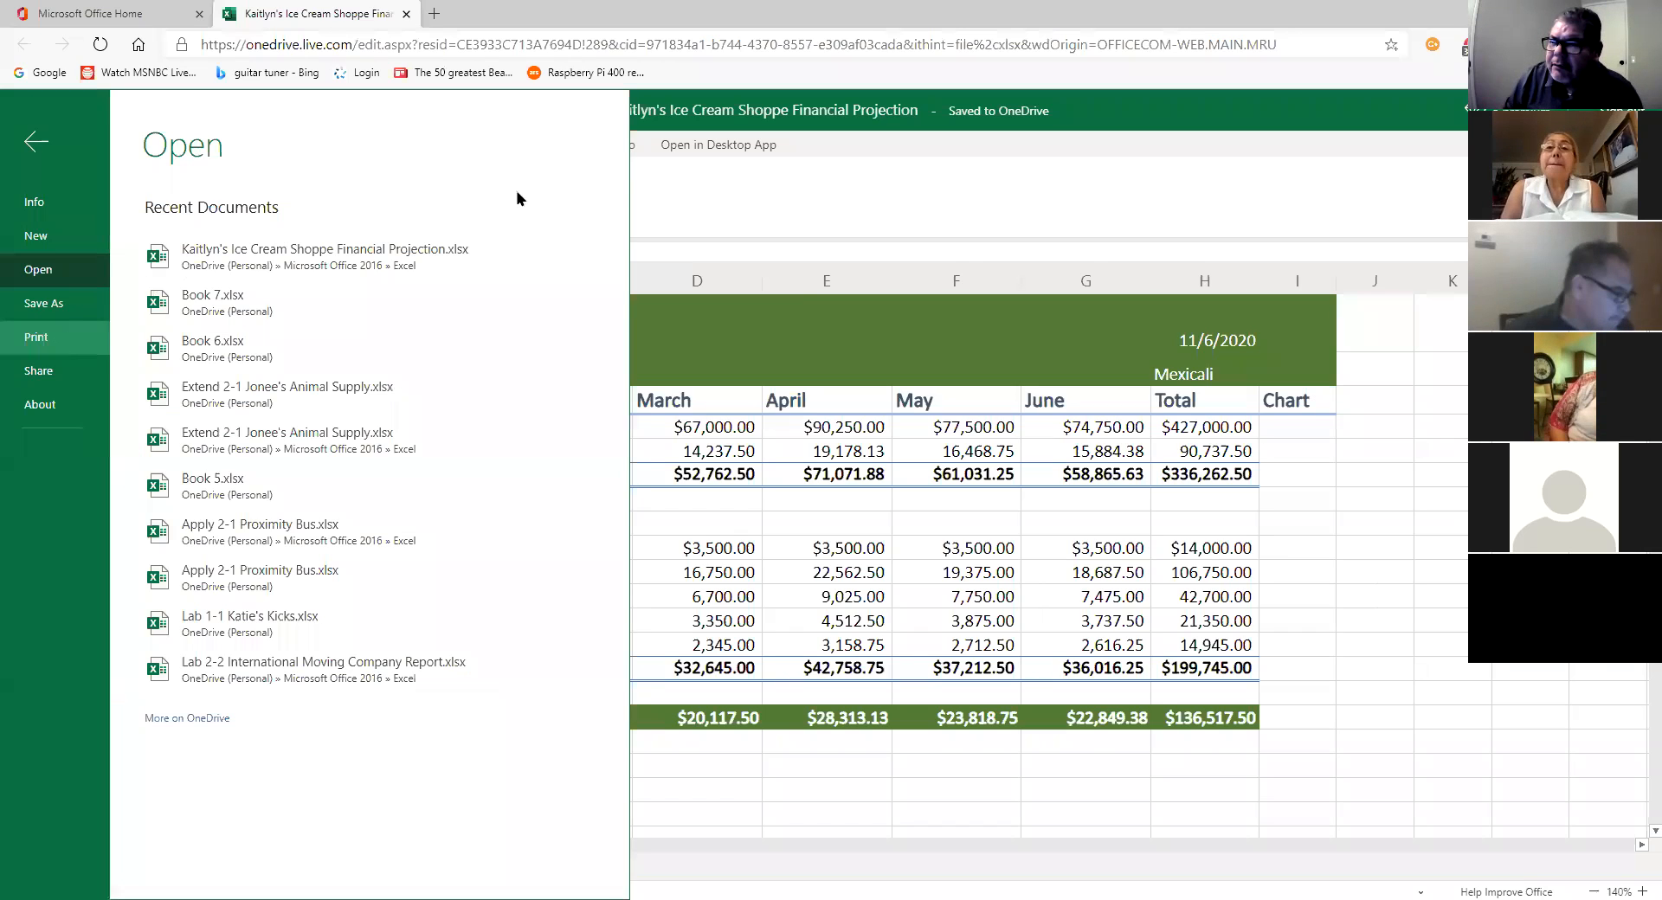
# Step: Print the active sheet landscape with all columns fitting on one page, cancelling the PDF save
pyautogui.click(857, 318)
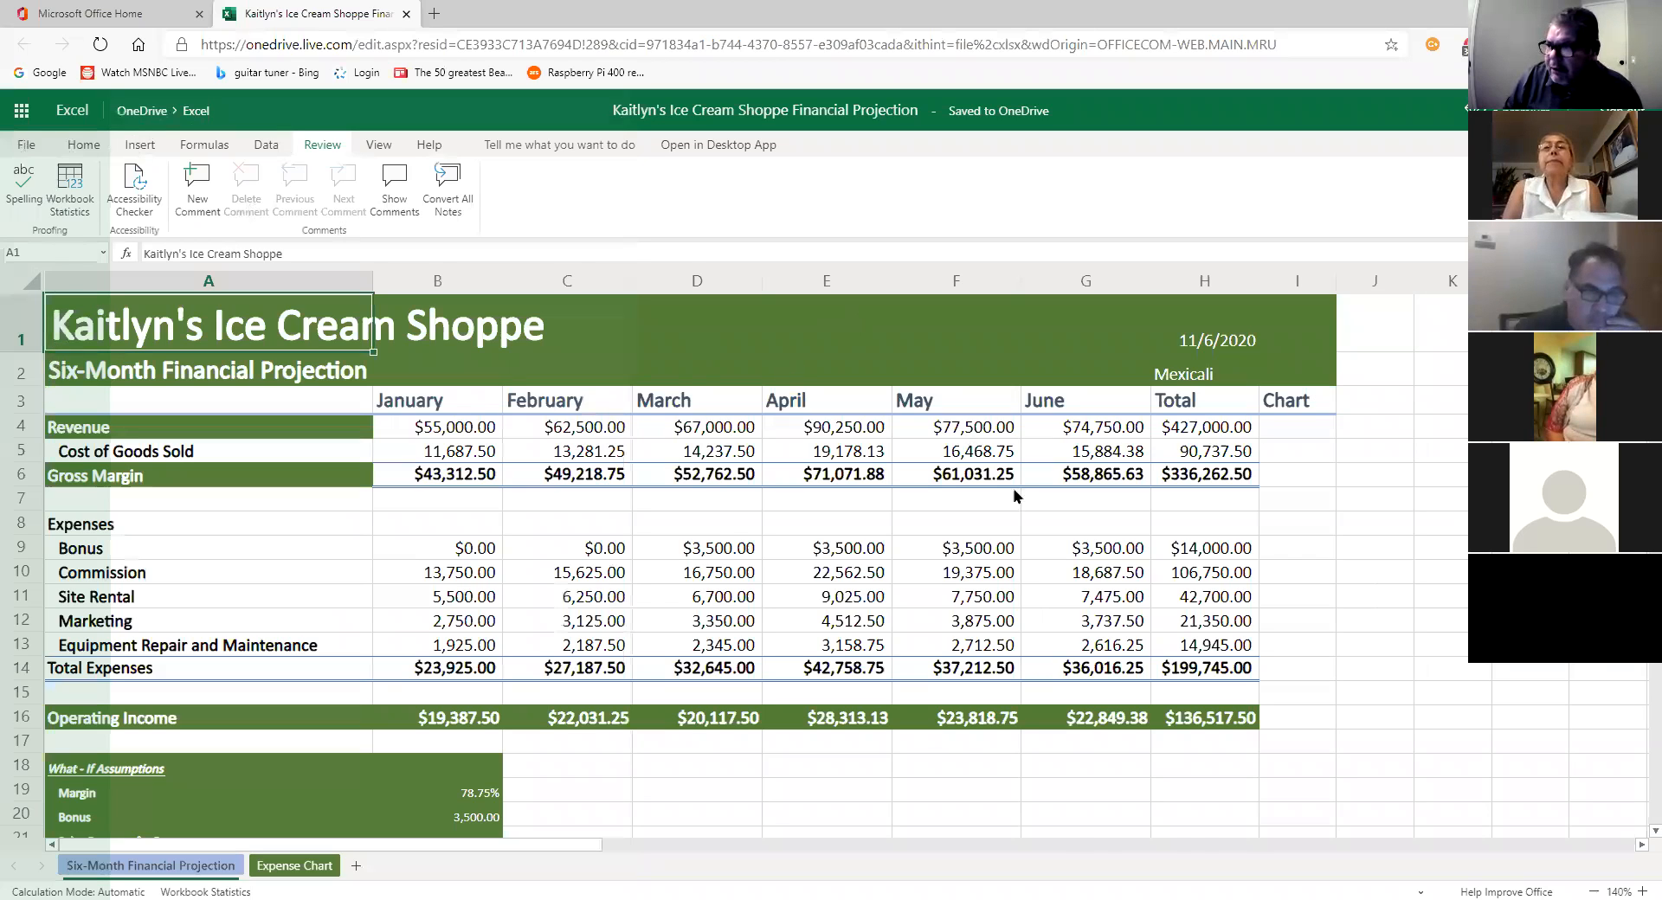
pyautogui.hotkey('ctrl', 'p')
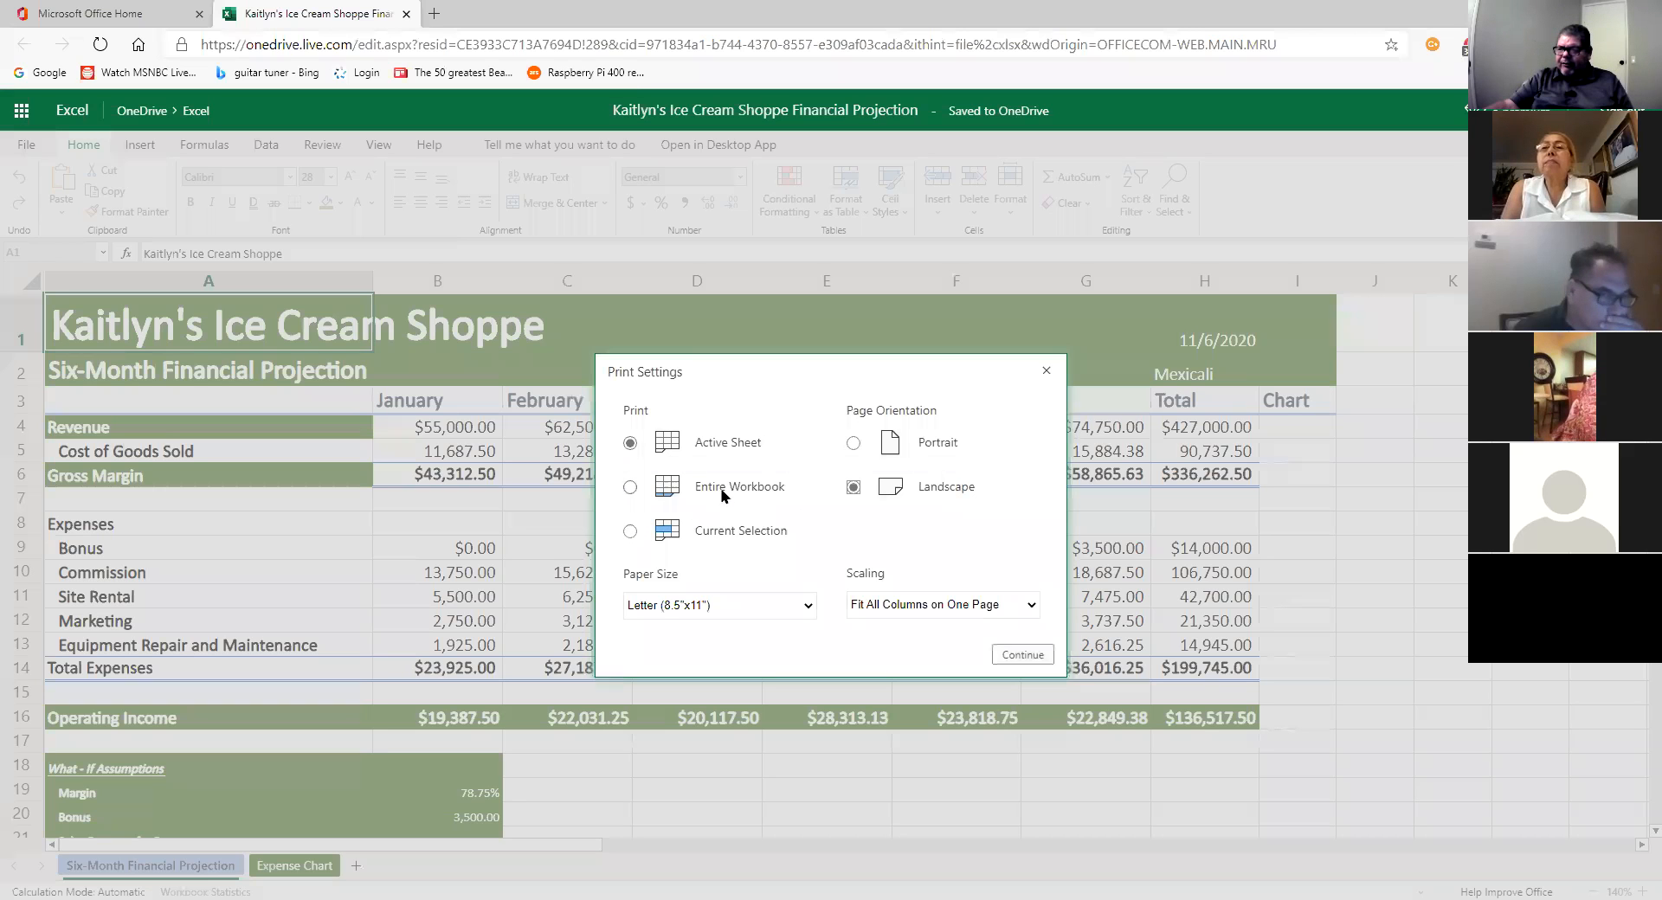
pyautogui.click(1021, 655)
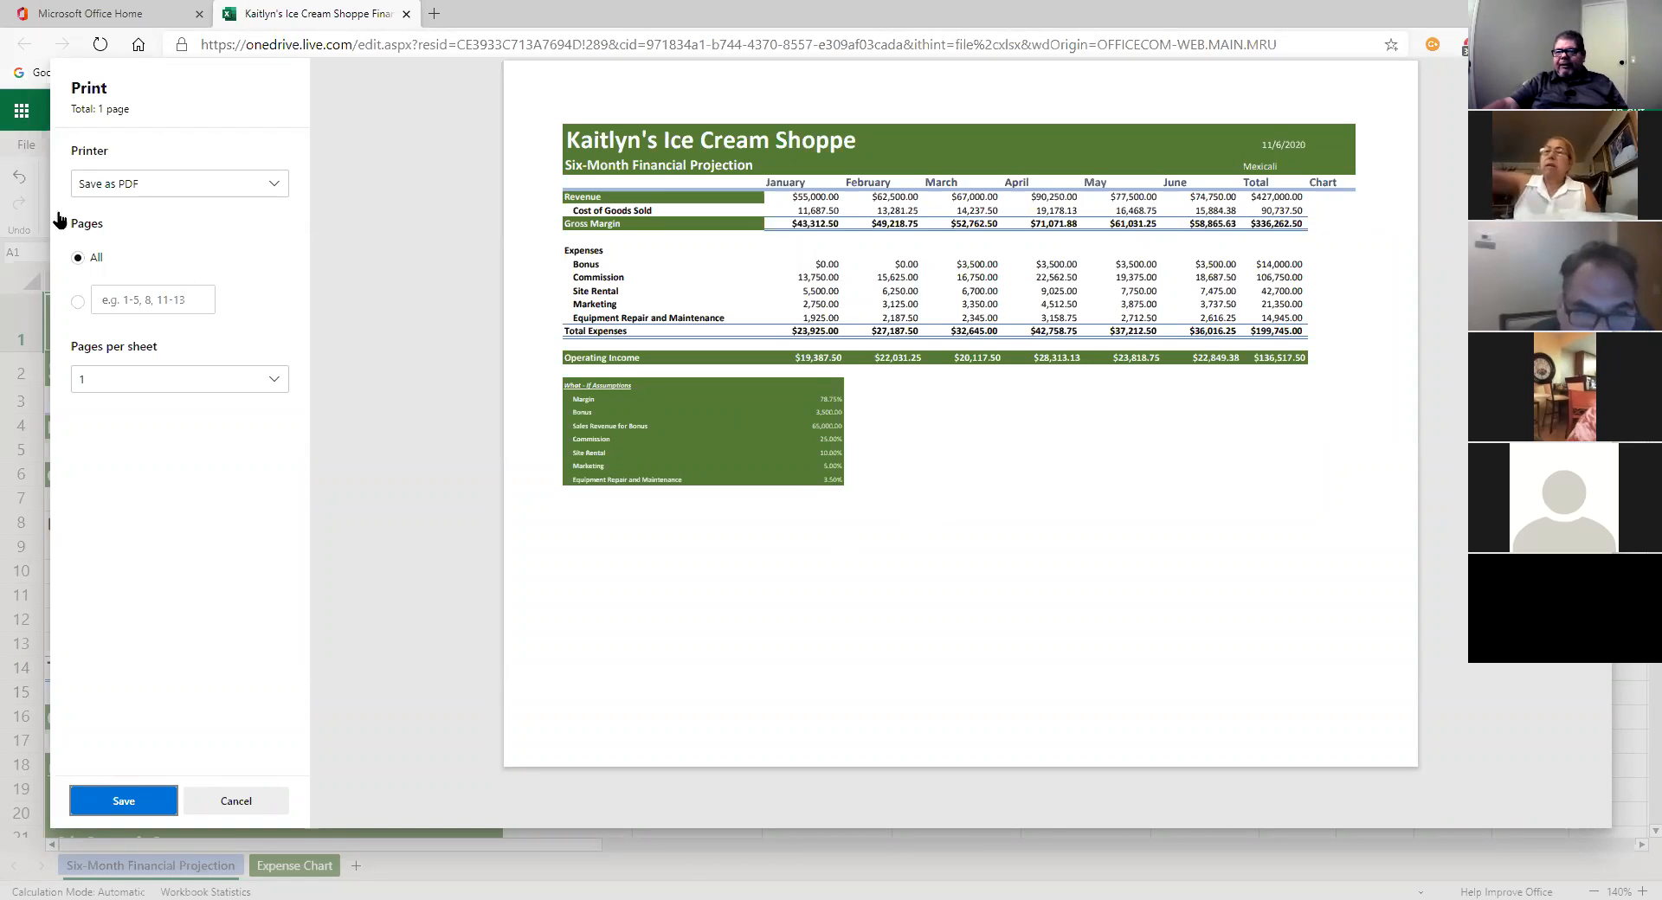
pyautogui.click(236, 800)
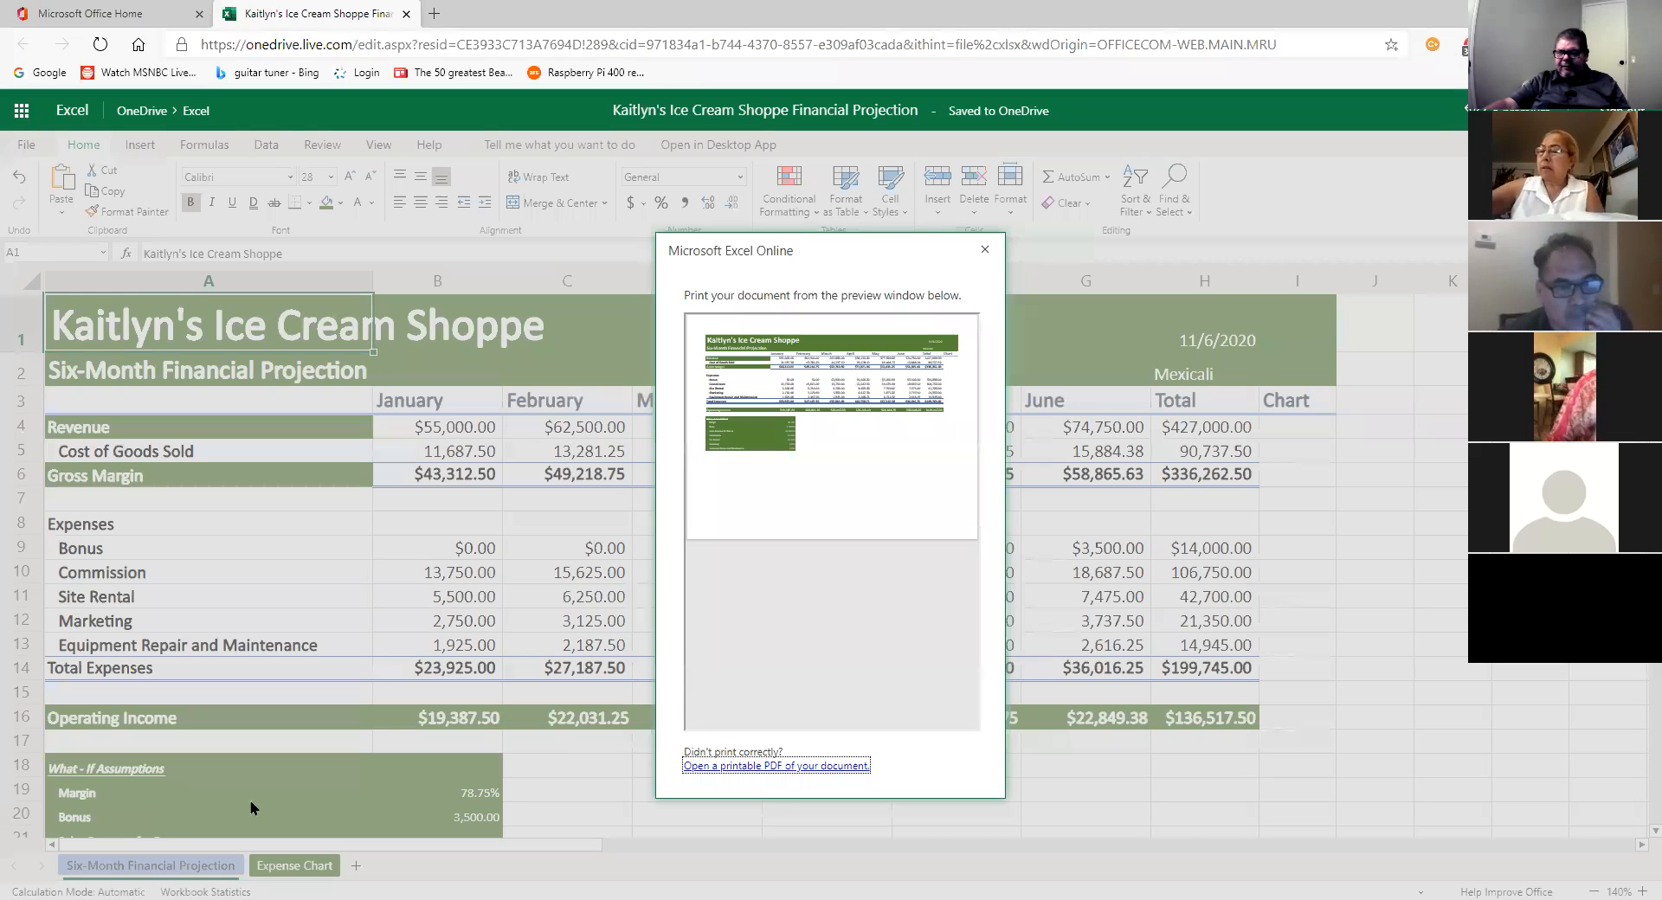
# Step: Print the Expense Chart sheet in landscape orientation, then cancel the PDF save and close the preview
pyautogui.click(984, 251)
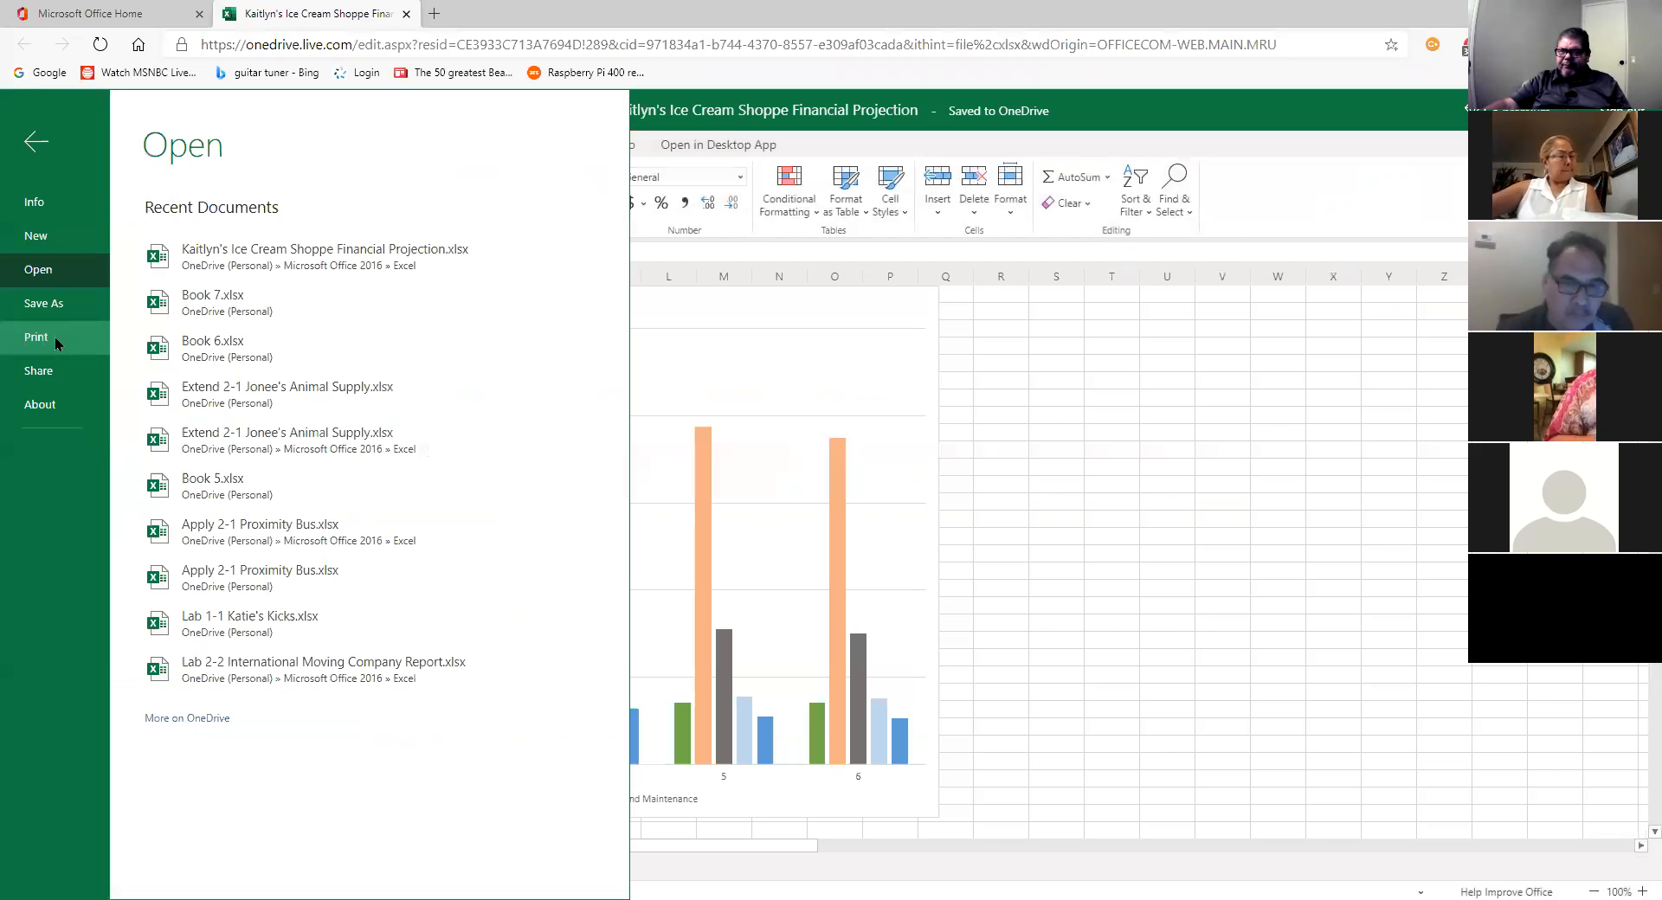
pyautogui.click(55, 336)
pyautogui.click(277, 227)
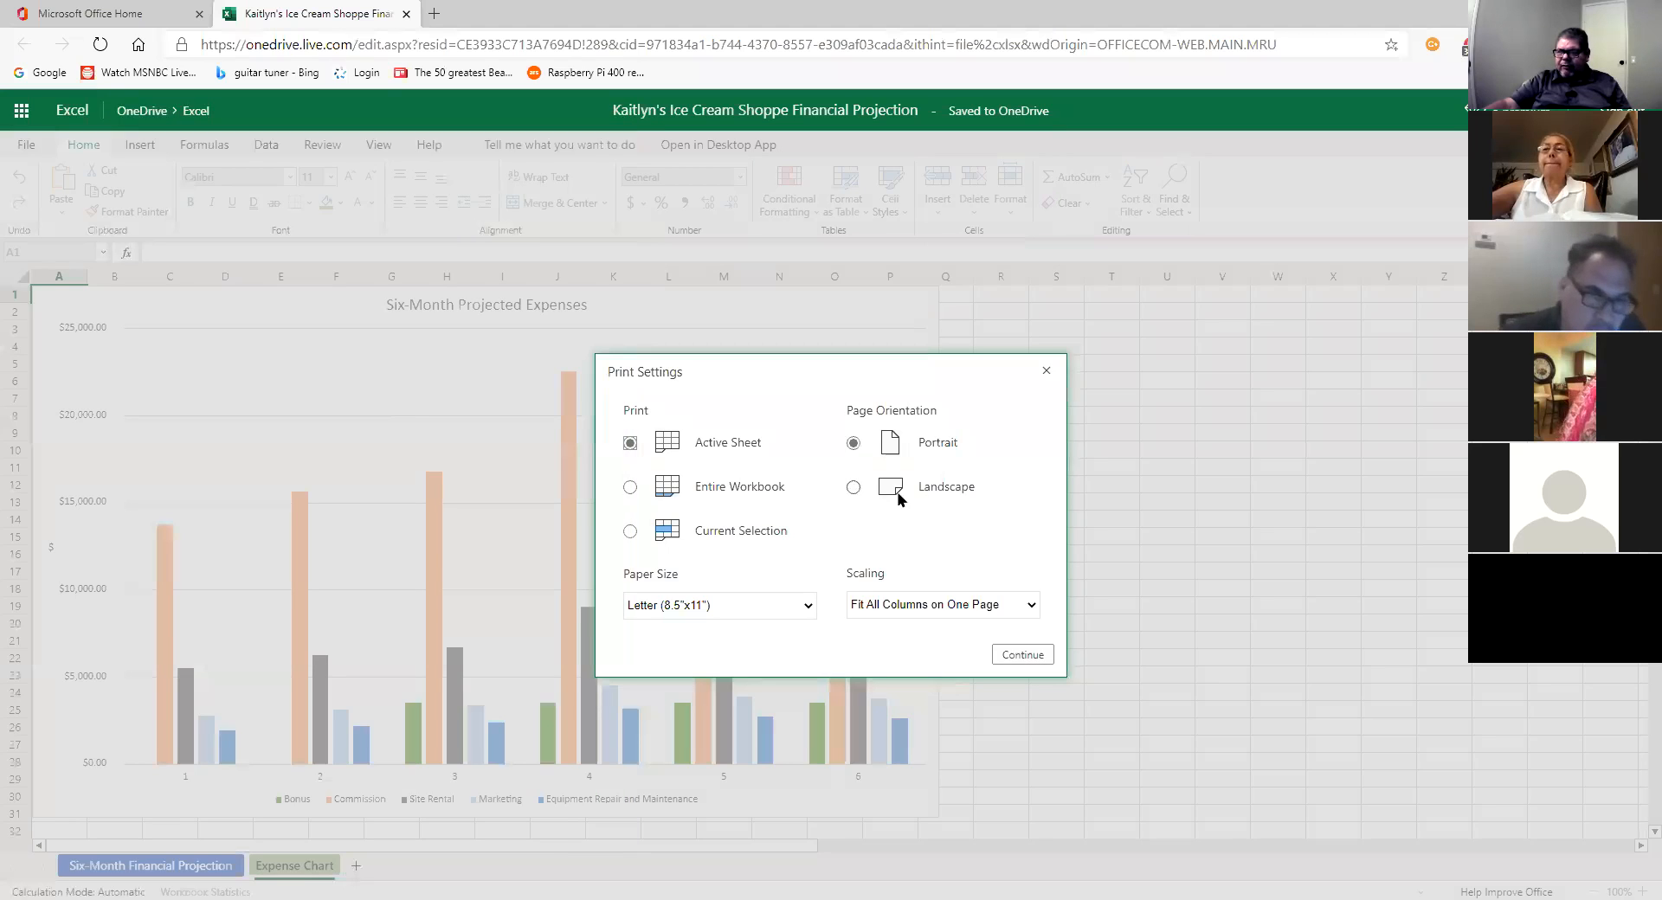
pyautogui.click(898, 493)
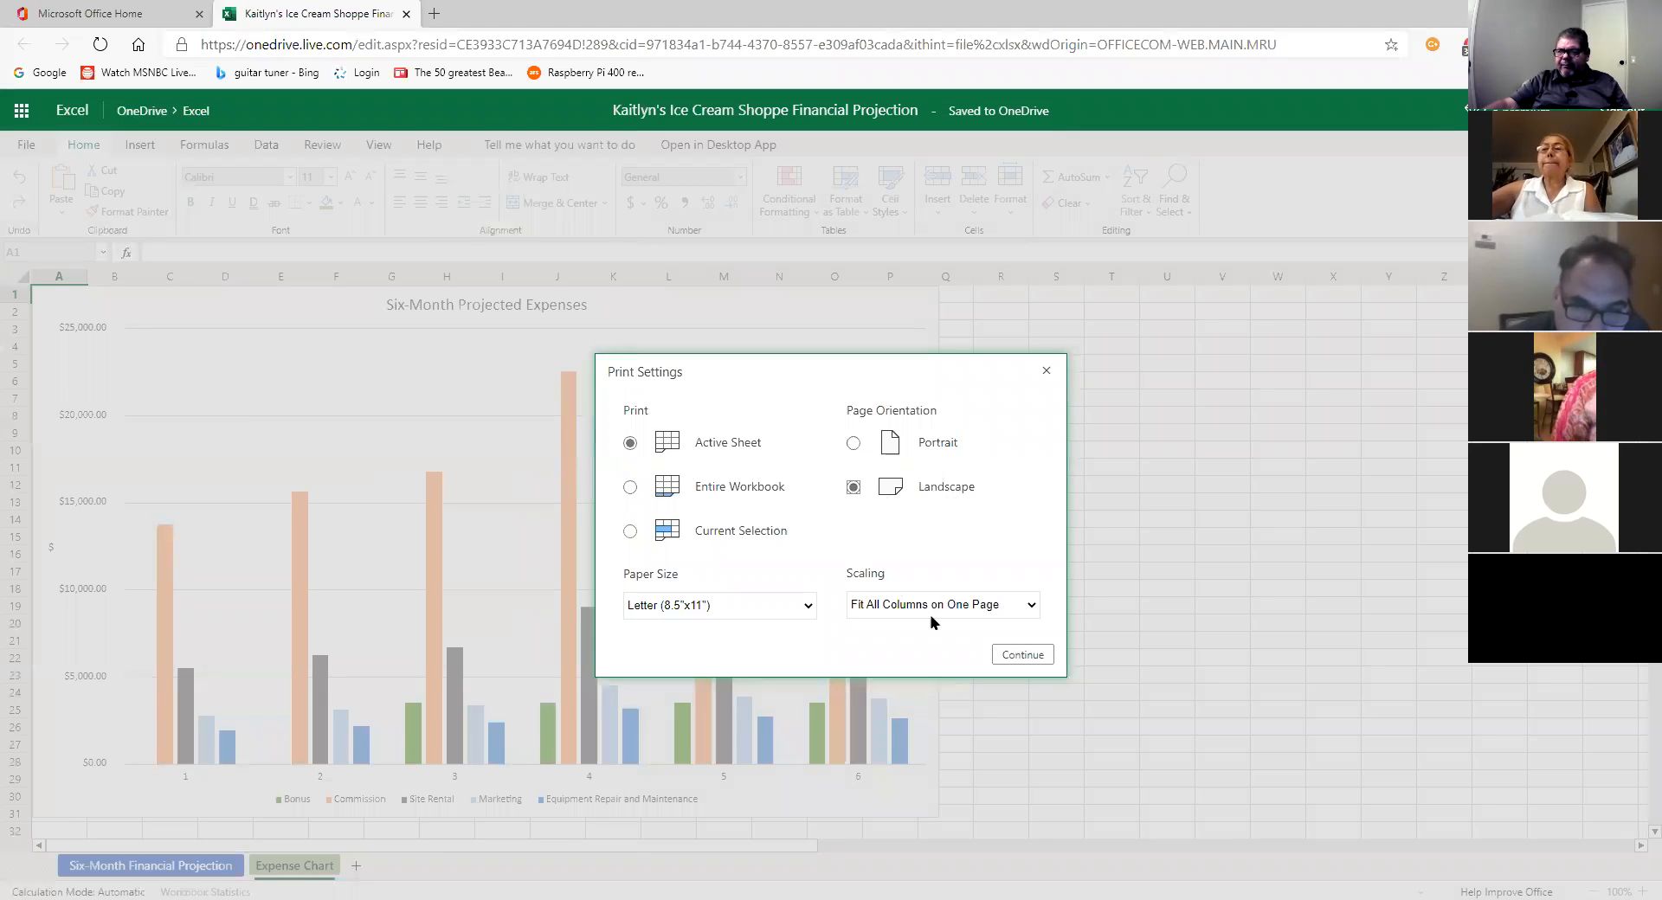
pyautogui.click(1020, 656)
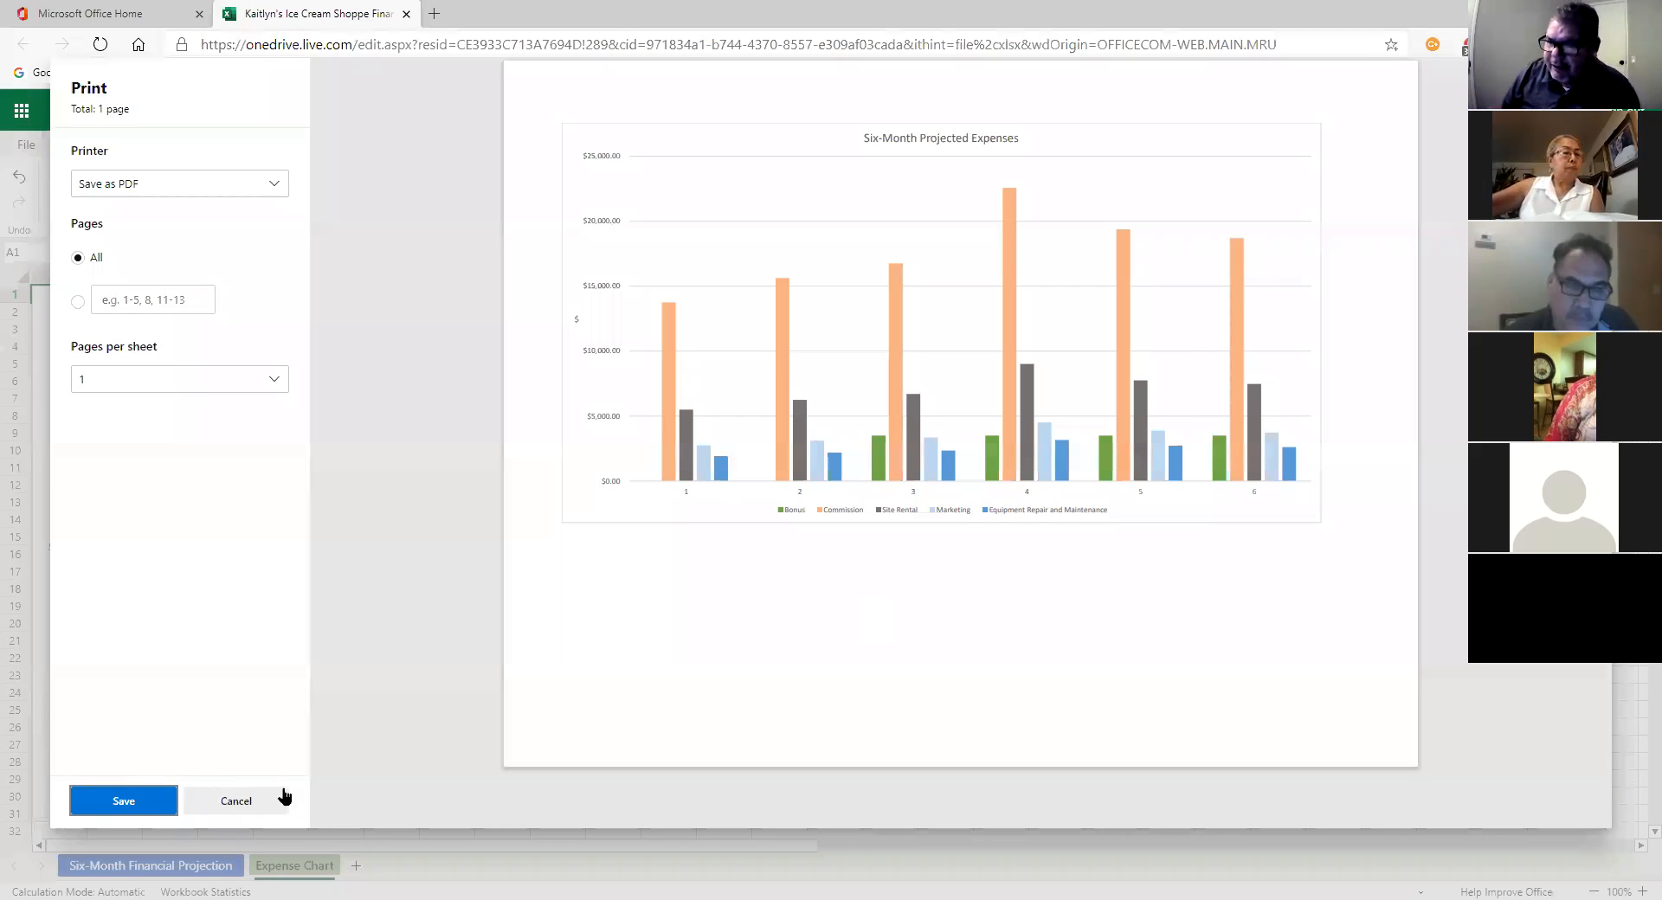
pyautogui.click(230, 805)
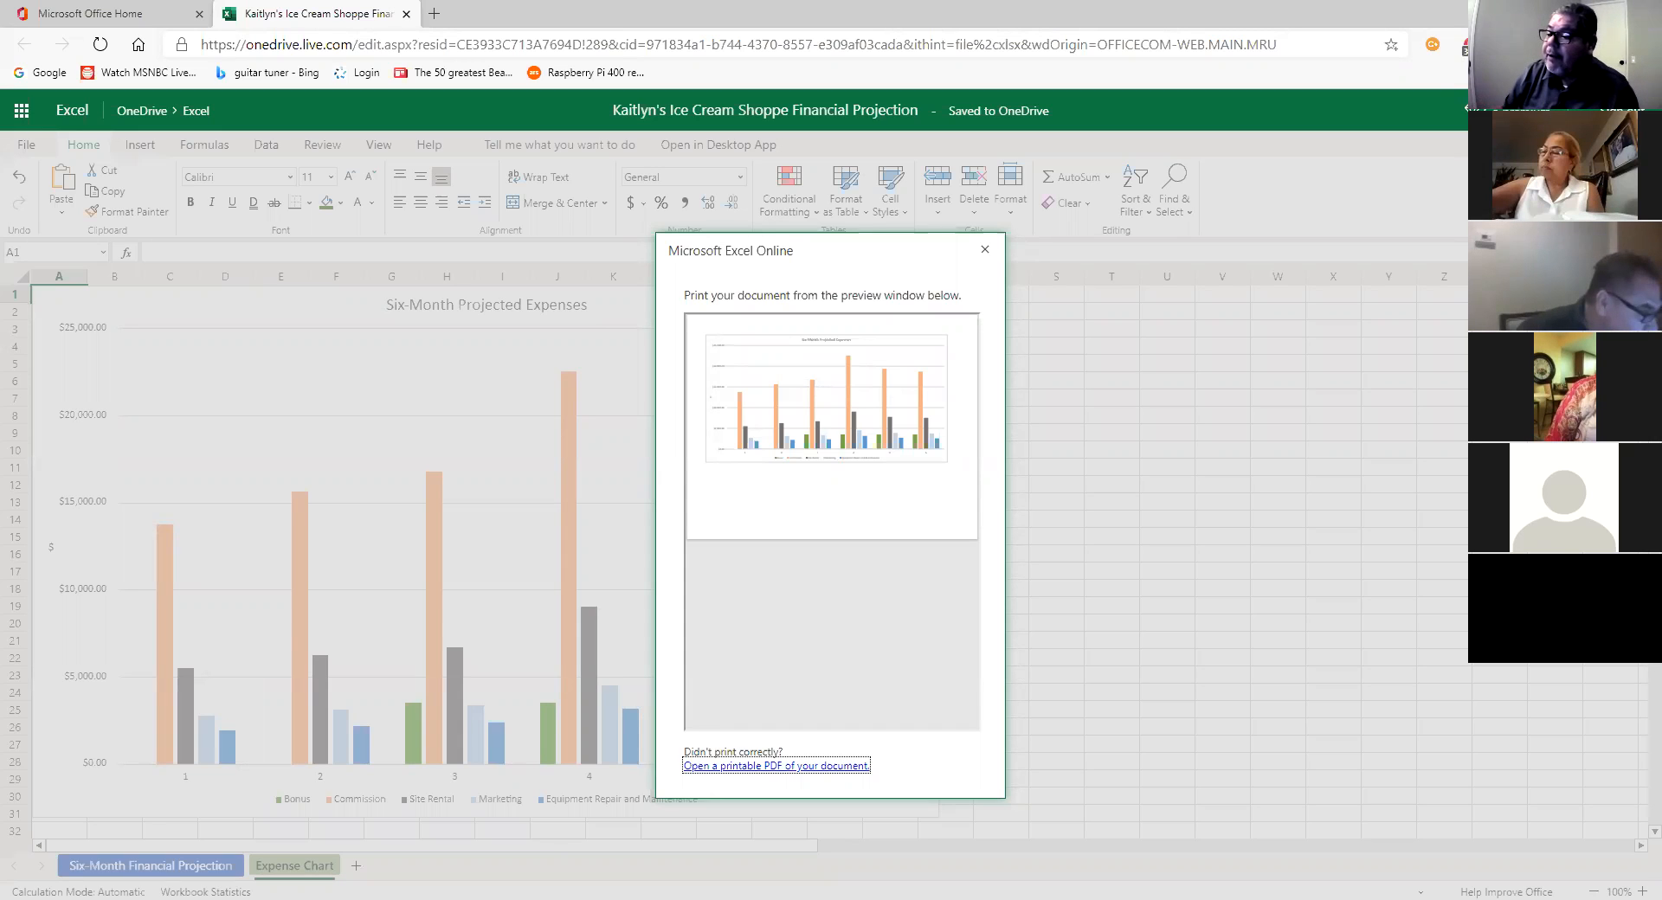
pyautogui.click(846, 420)
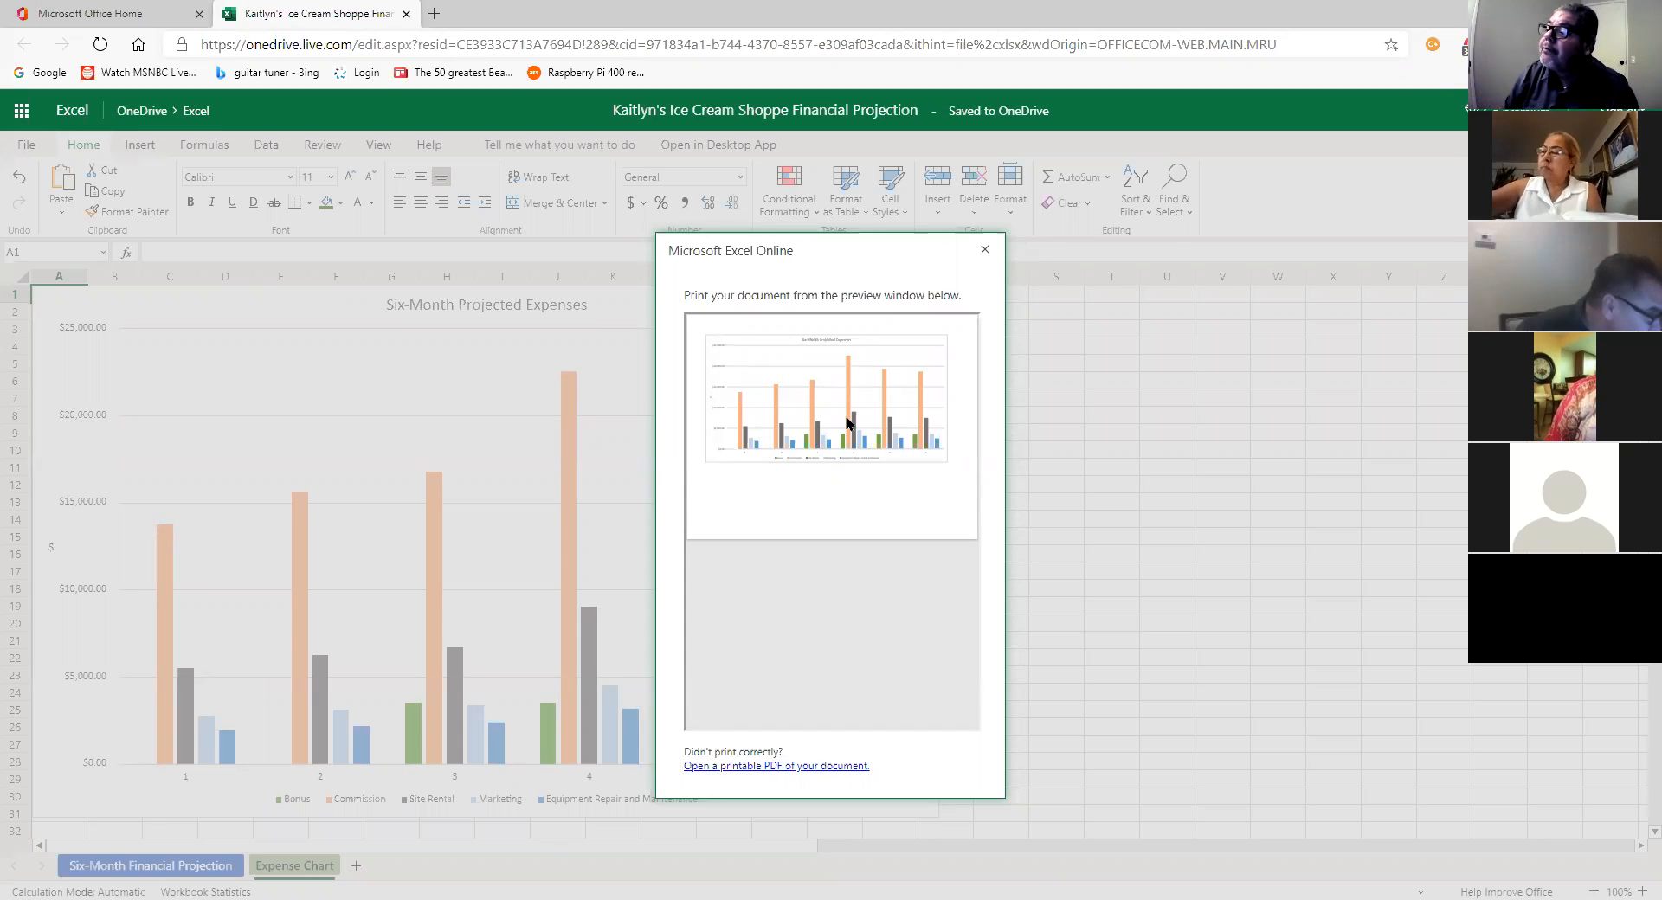
pyautogui.click(984, 250)
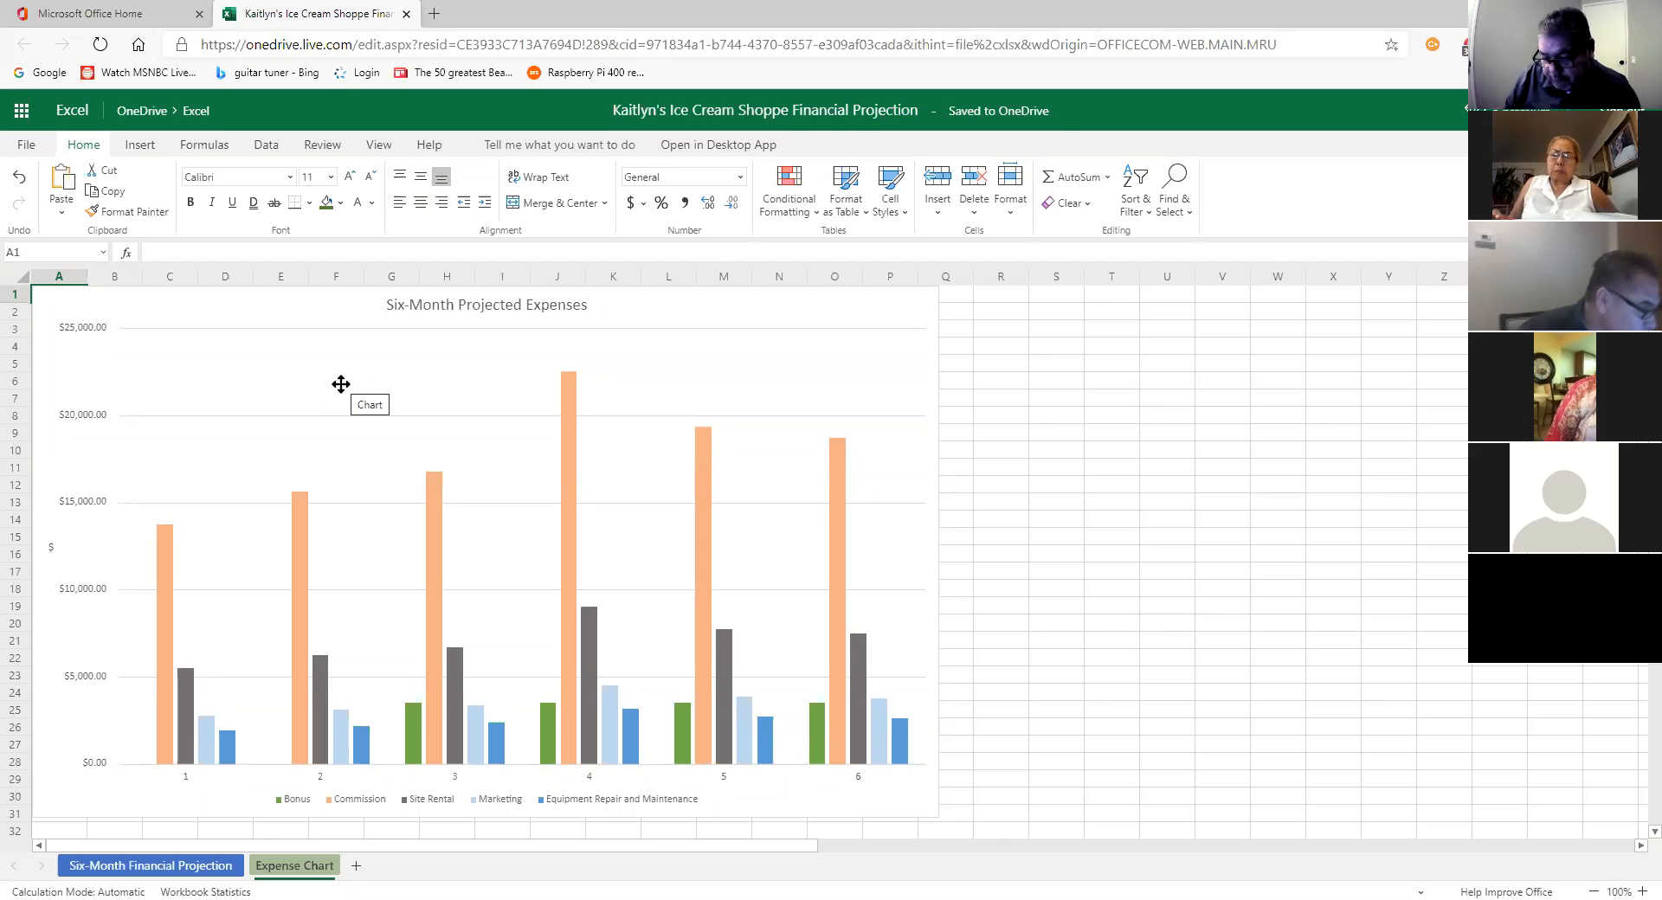
# Step: Nudge the expense chart slightly lower and preview it on one portrait page, then cancel printing
pyautogui.click(340, 384)
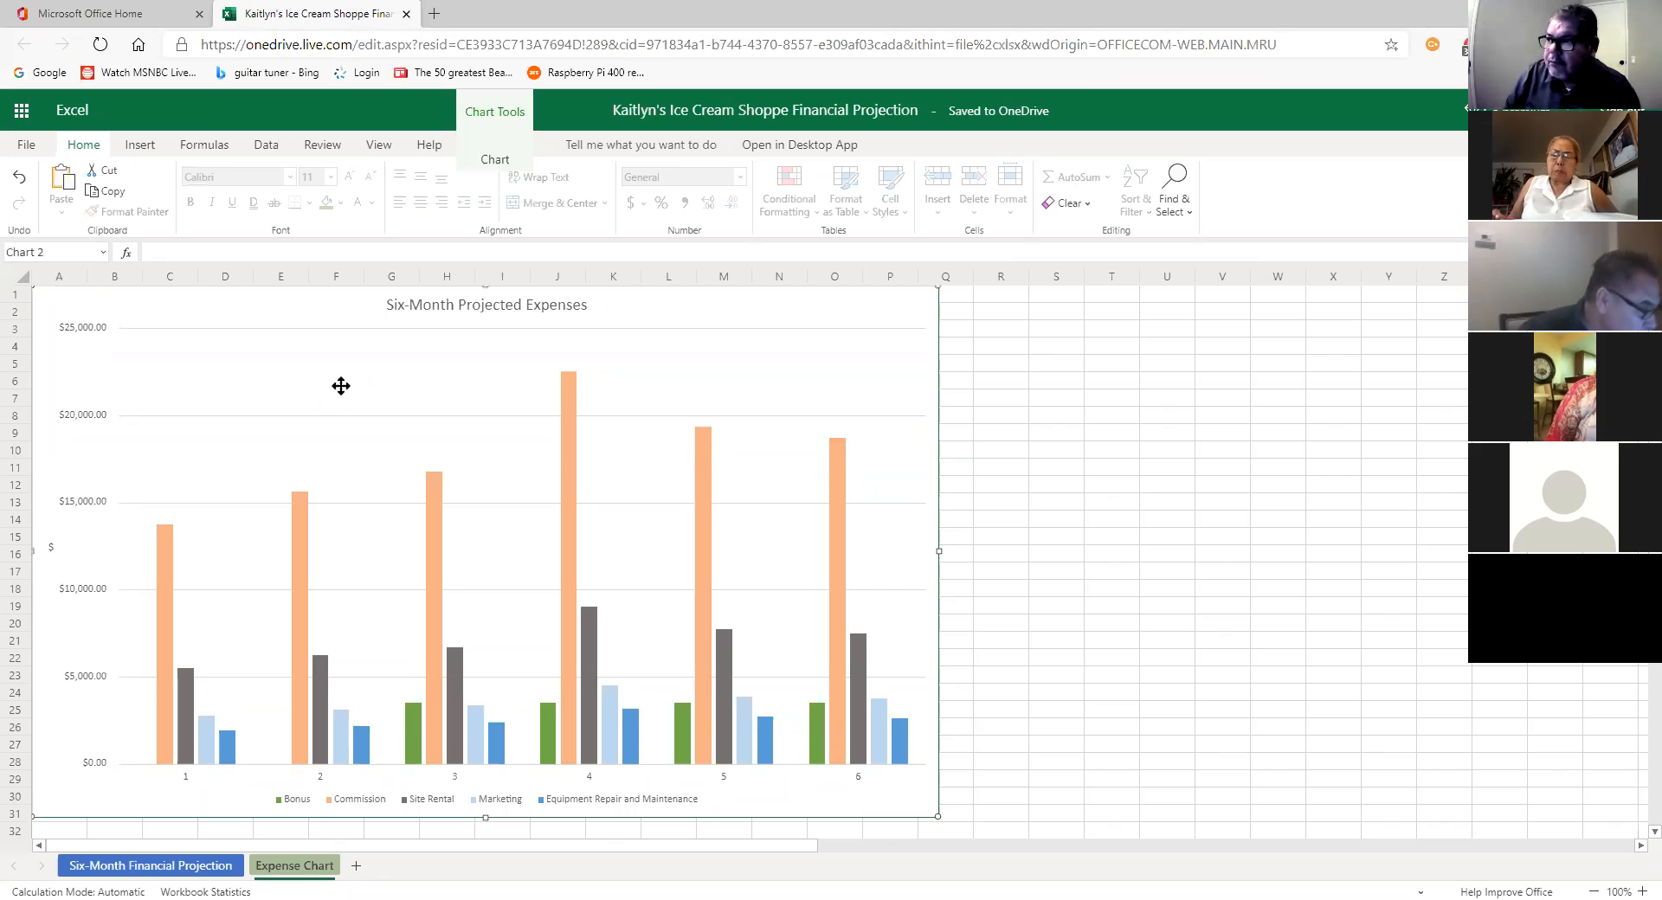
pyautogui.moveTo(302, 402); pyautogui.dragTo(304, 407)
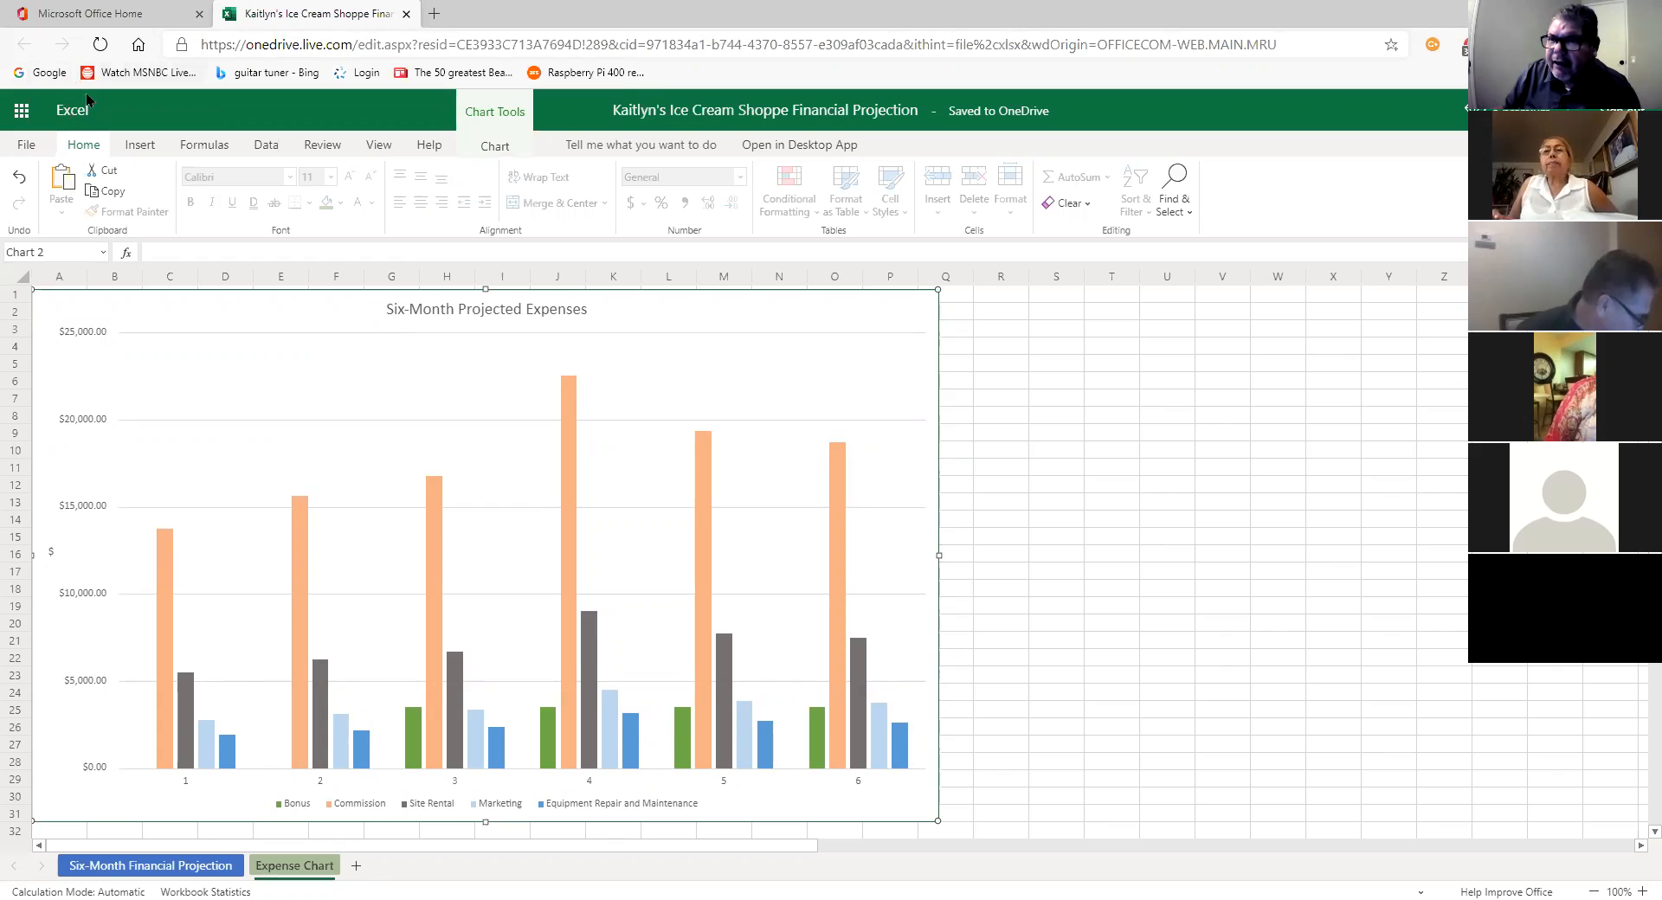
pyautogui.click(27, 144)
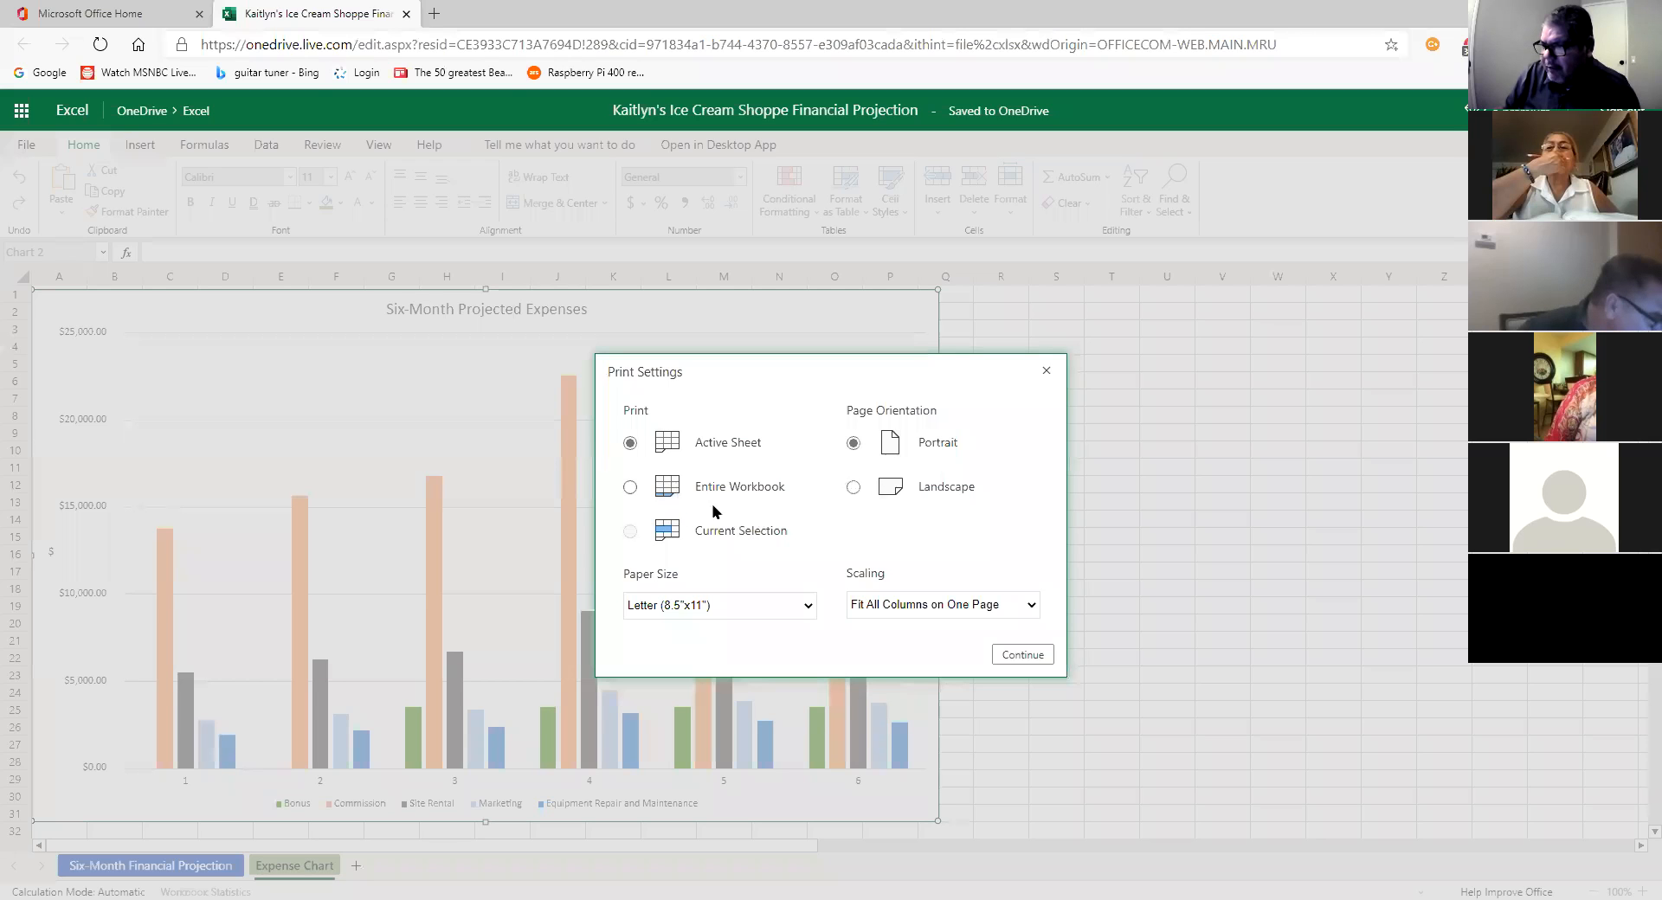
pyautogui.click(1022, 656)
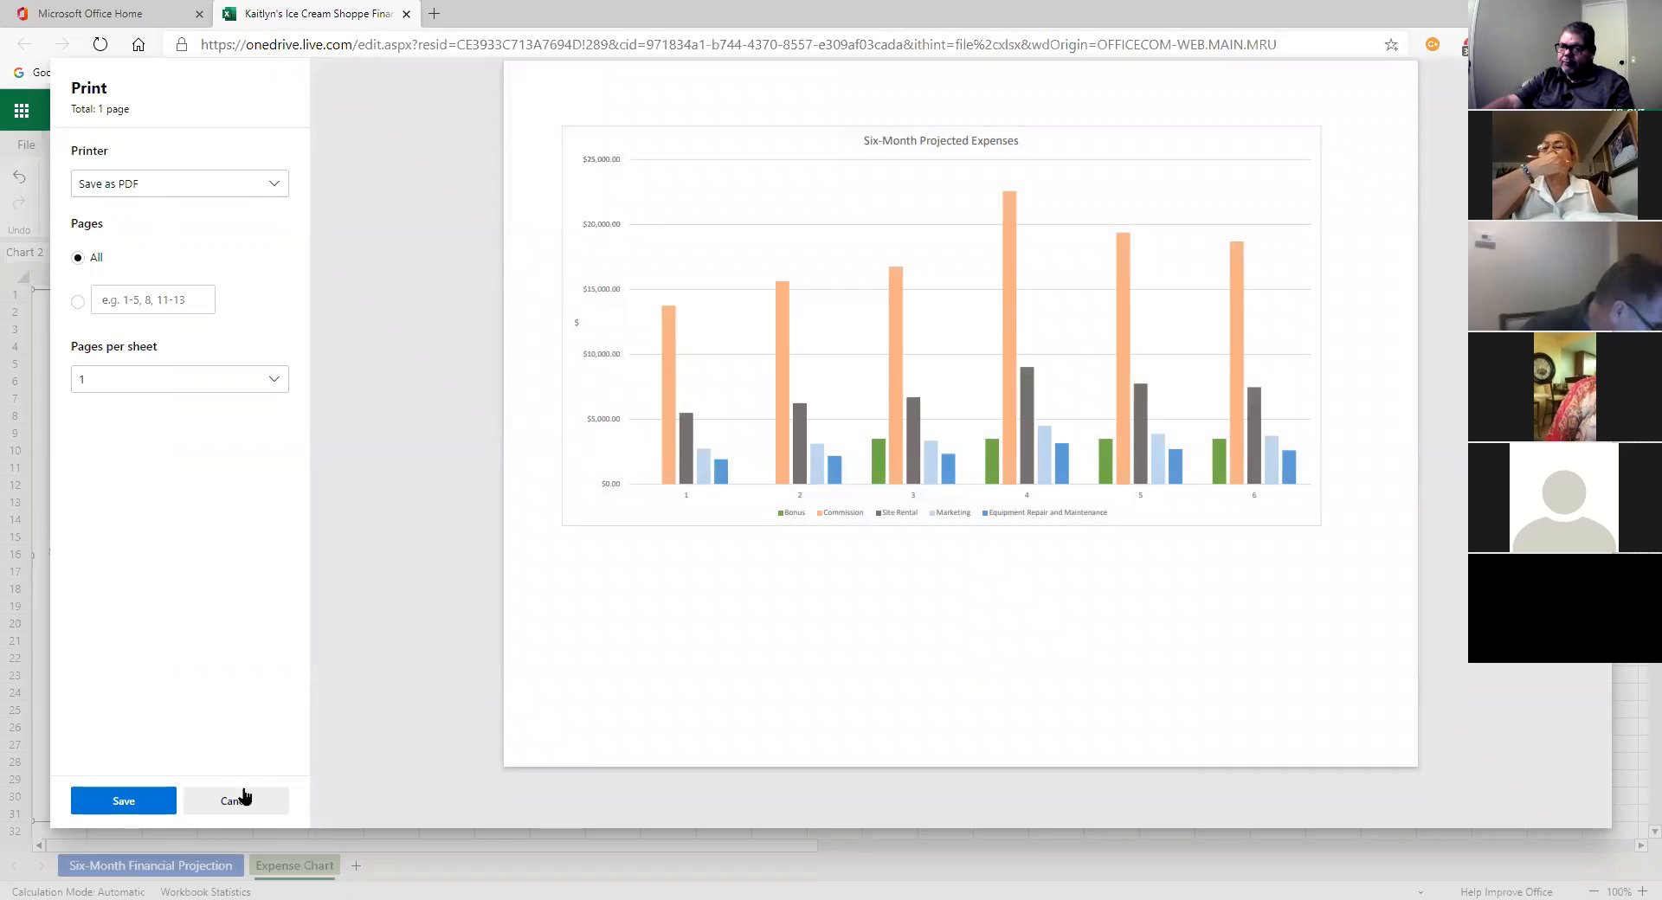
pyautogui.press('Escape')
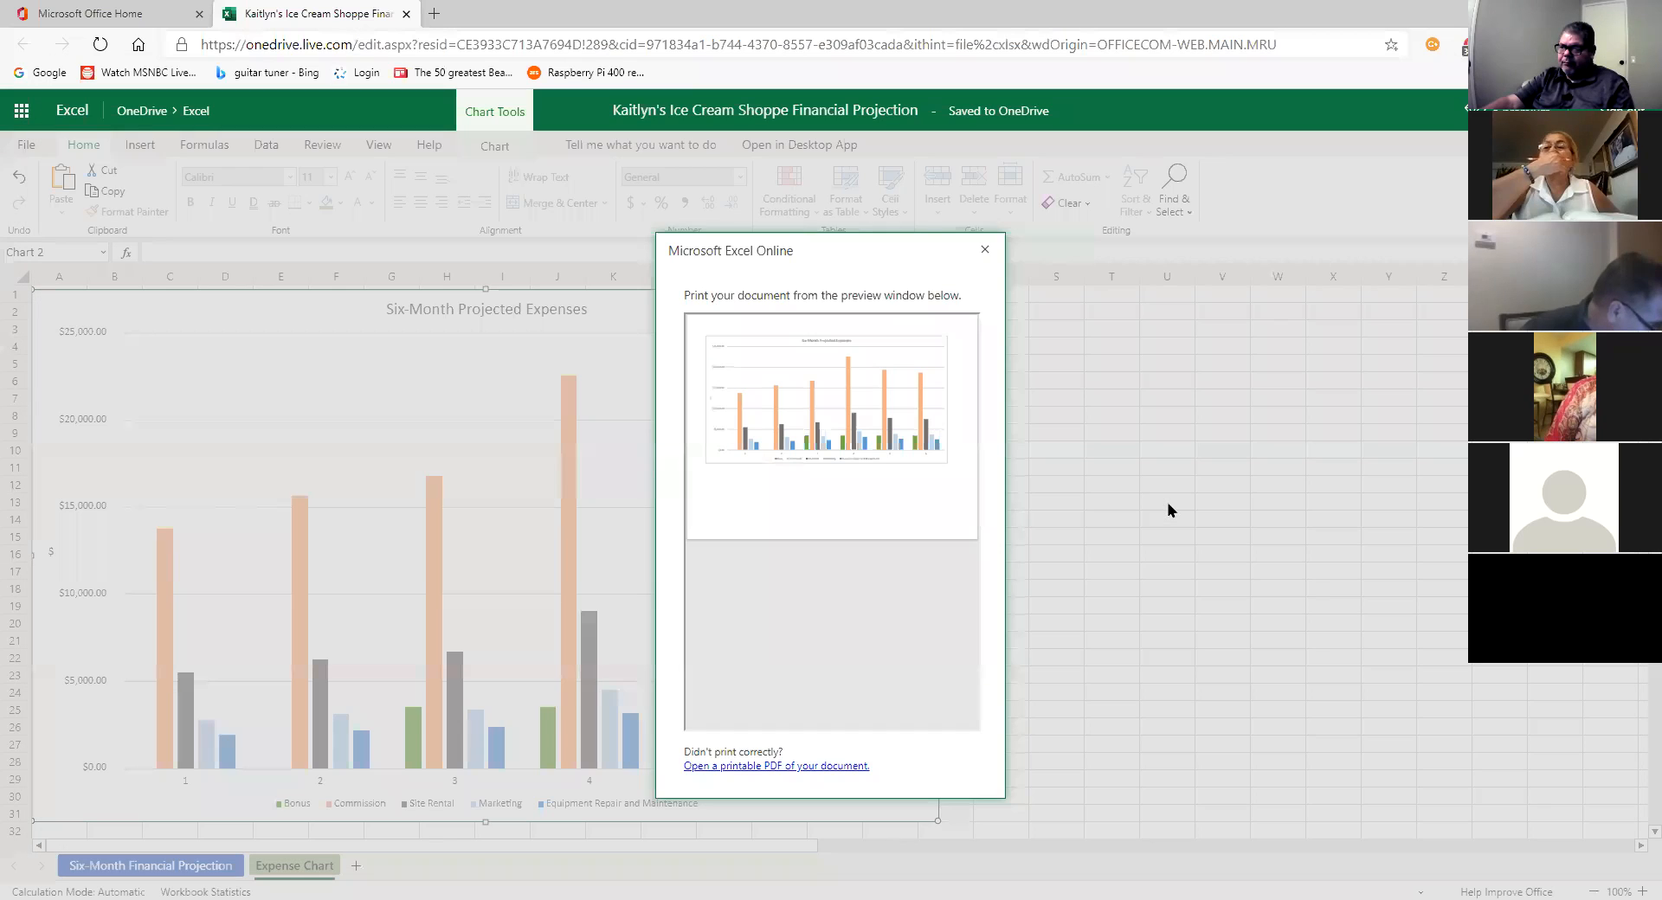
pyautogui.click(986, 252)
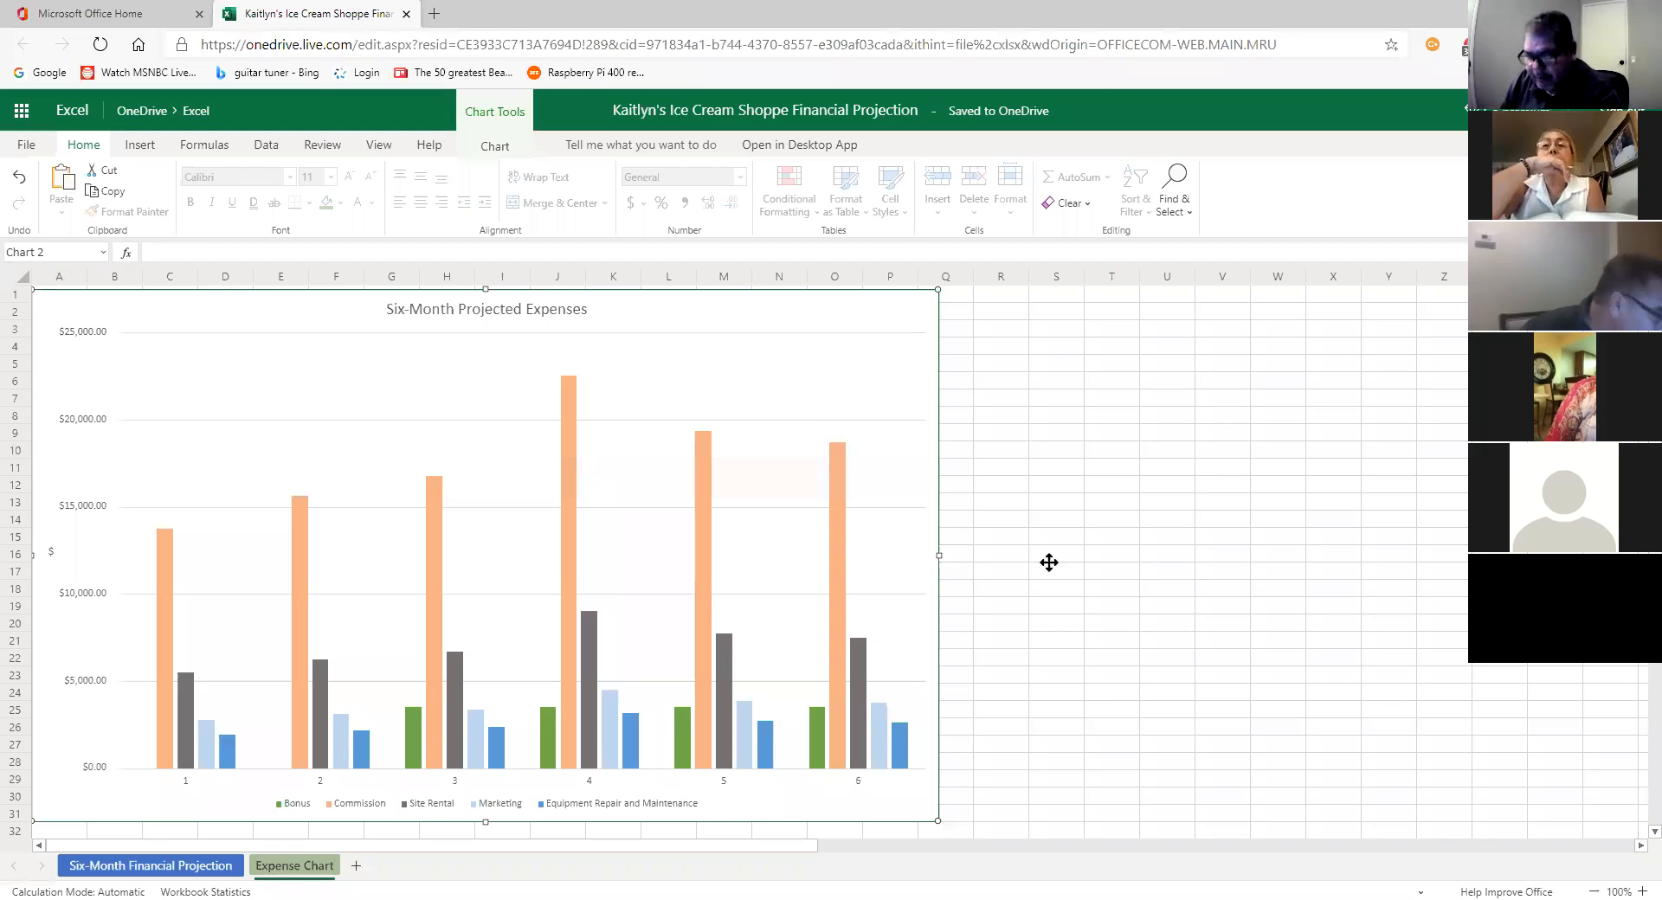
# Step: Go to the Six-Month Financial Projection sheet and adjust the zoom with the status-bar buttons
pyautogui.click(1049, 562)
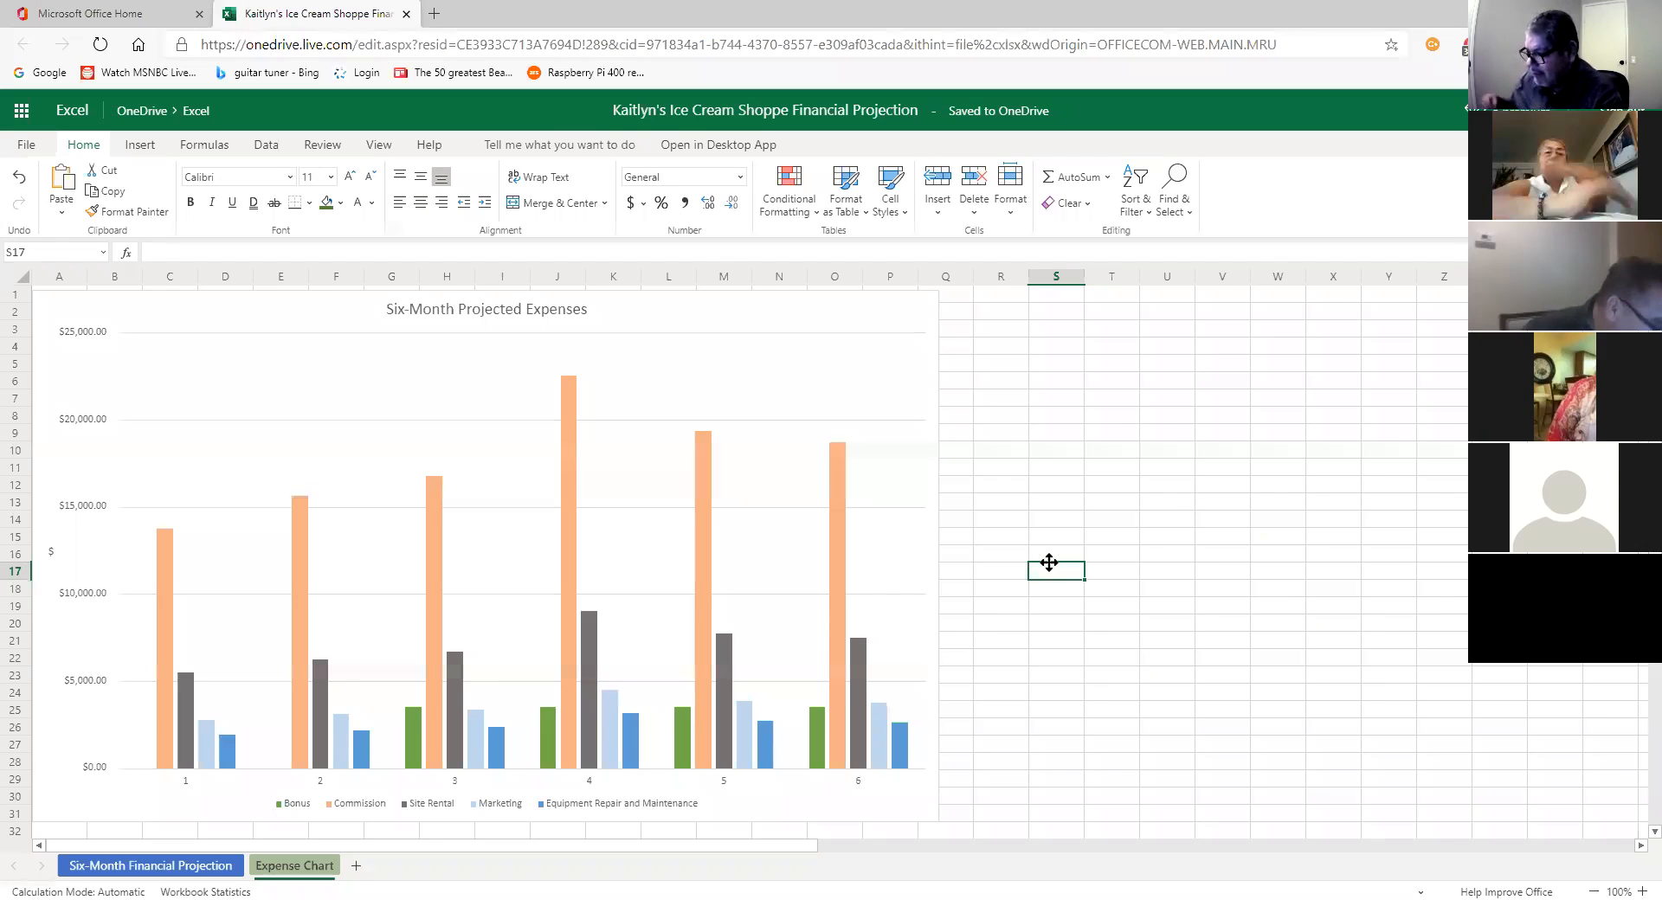
pyautogui.click(132, 866)
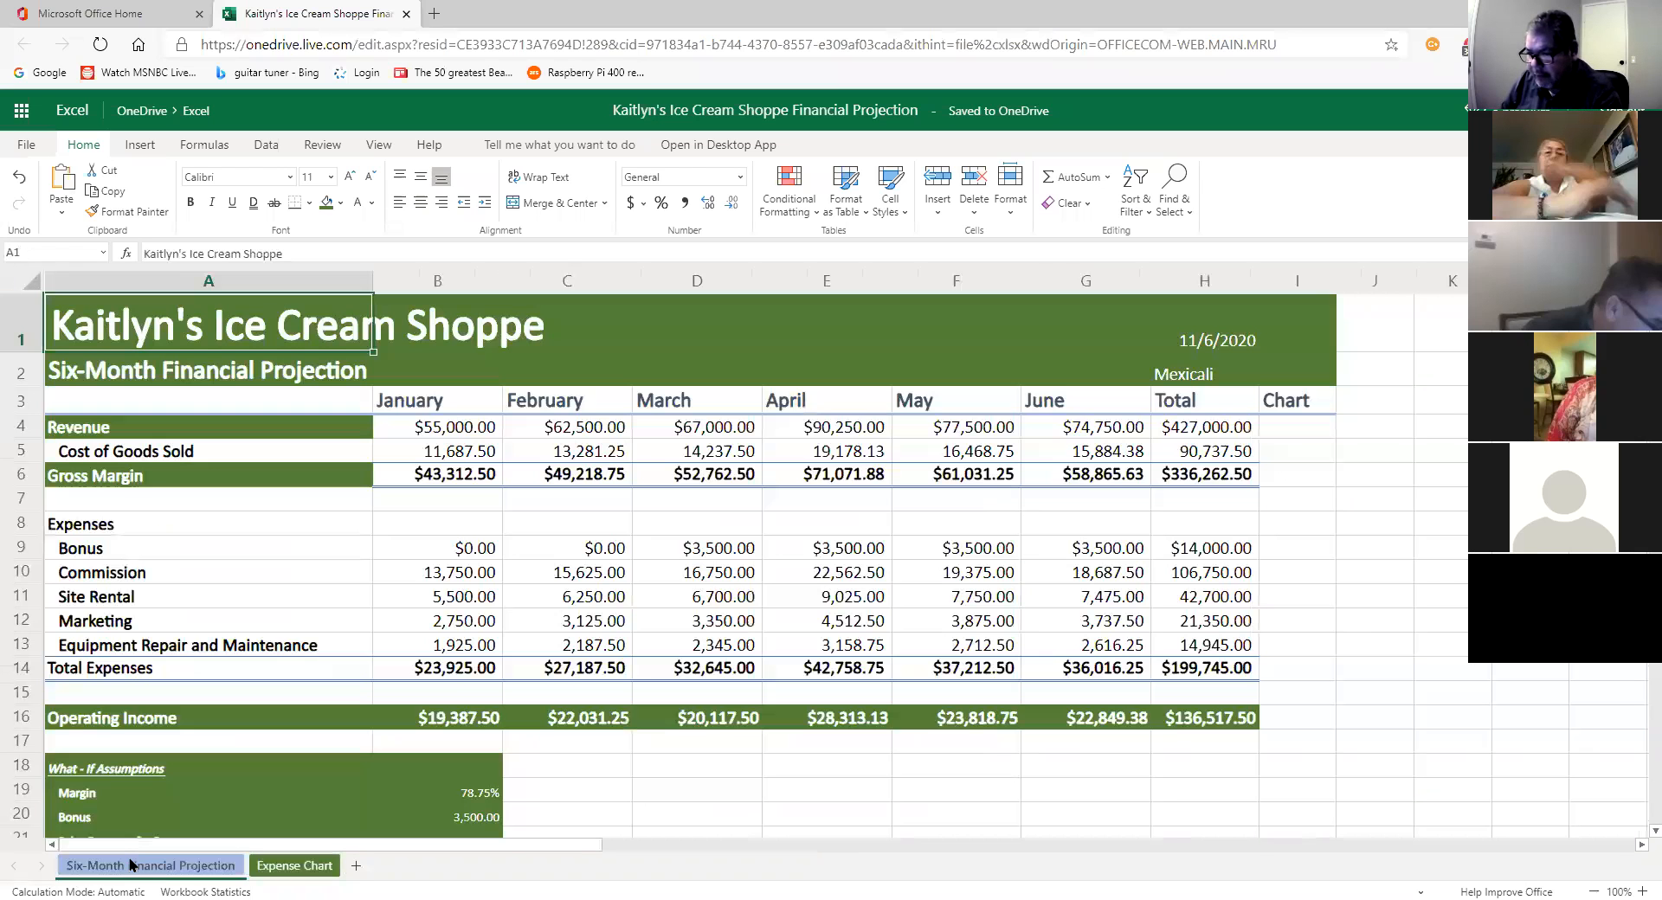
pyautogui.click(1594, 890)
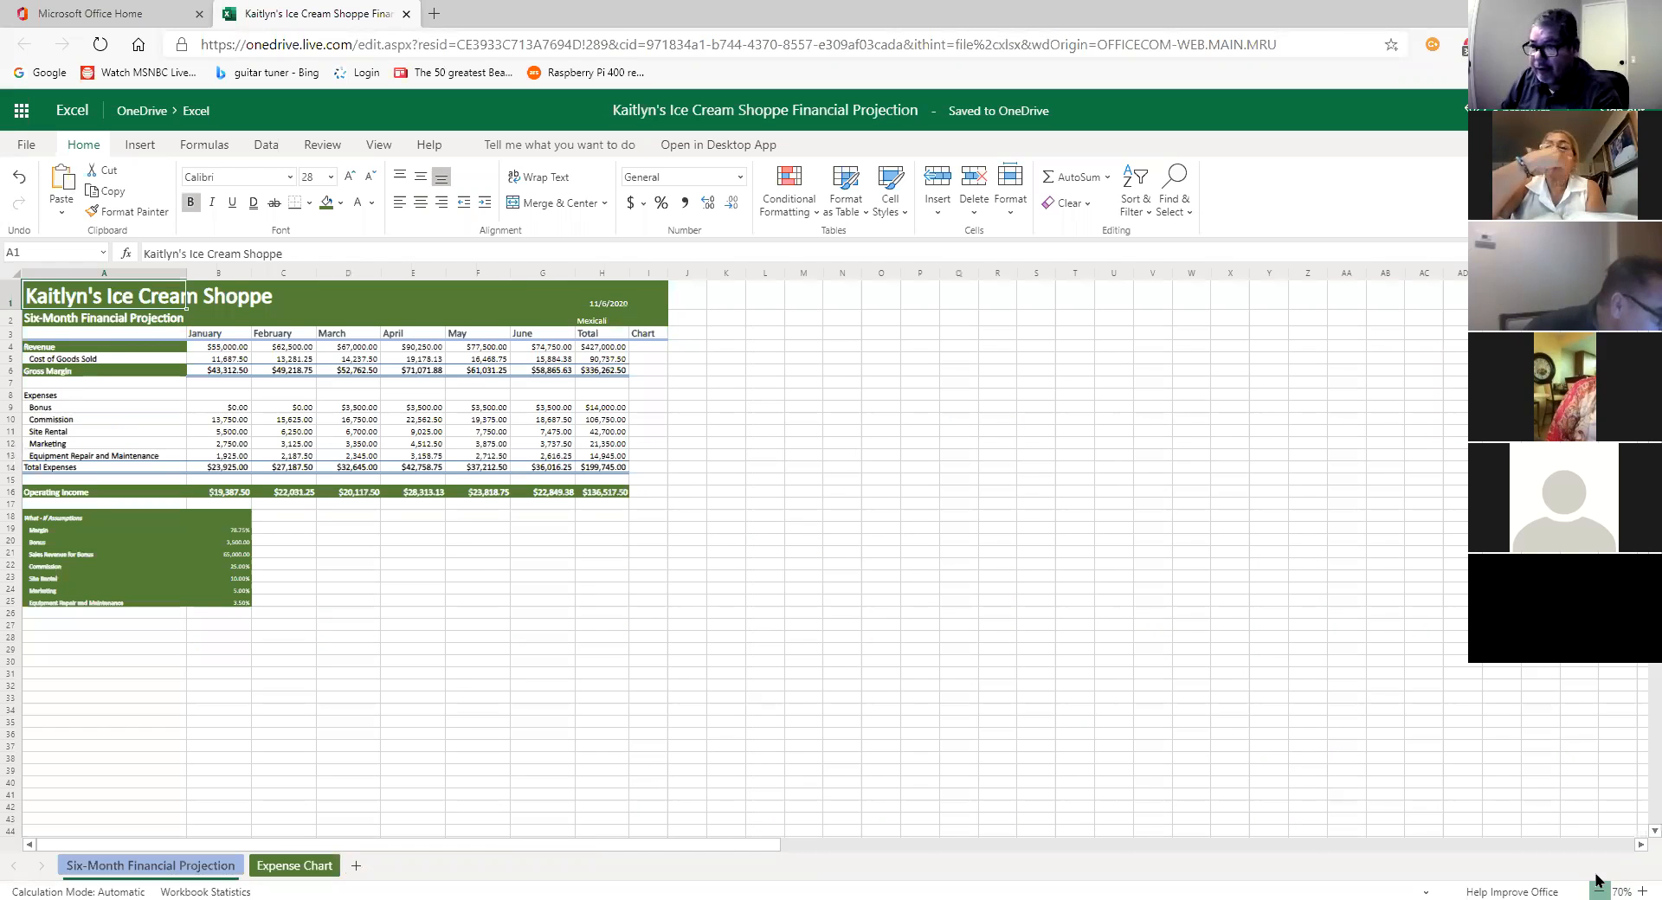
pyautogui.click(1598, 891)
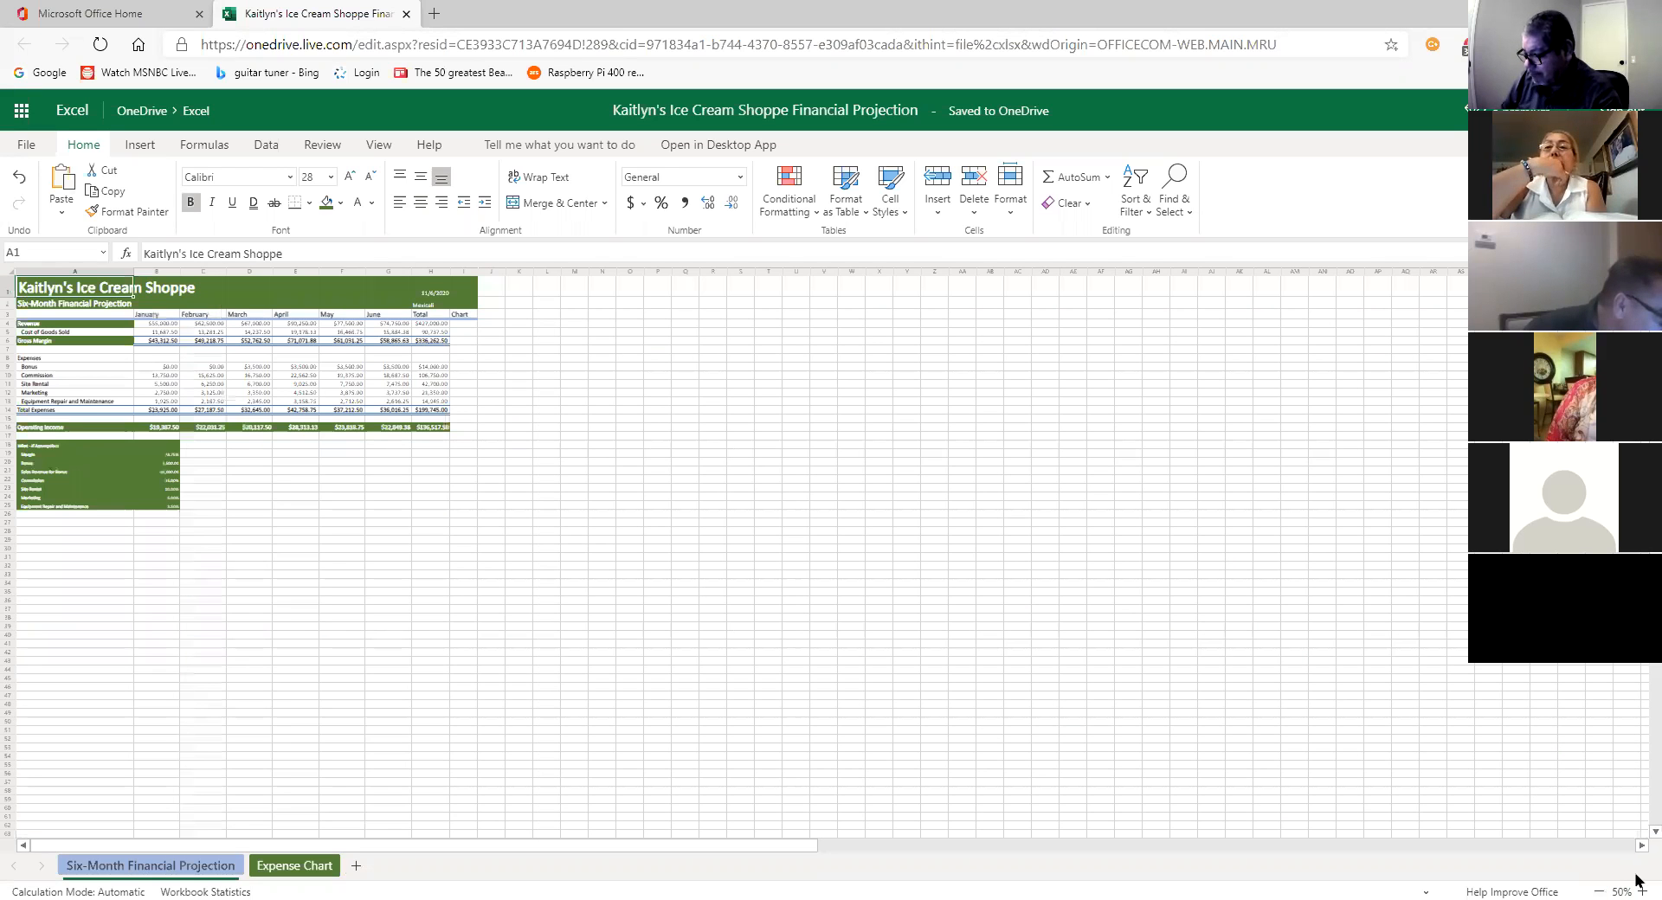
pyautogui.click(1636, 877)
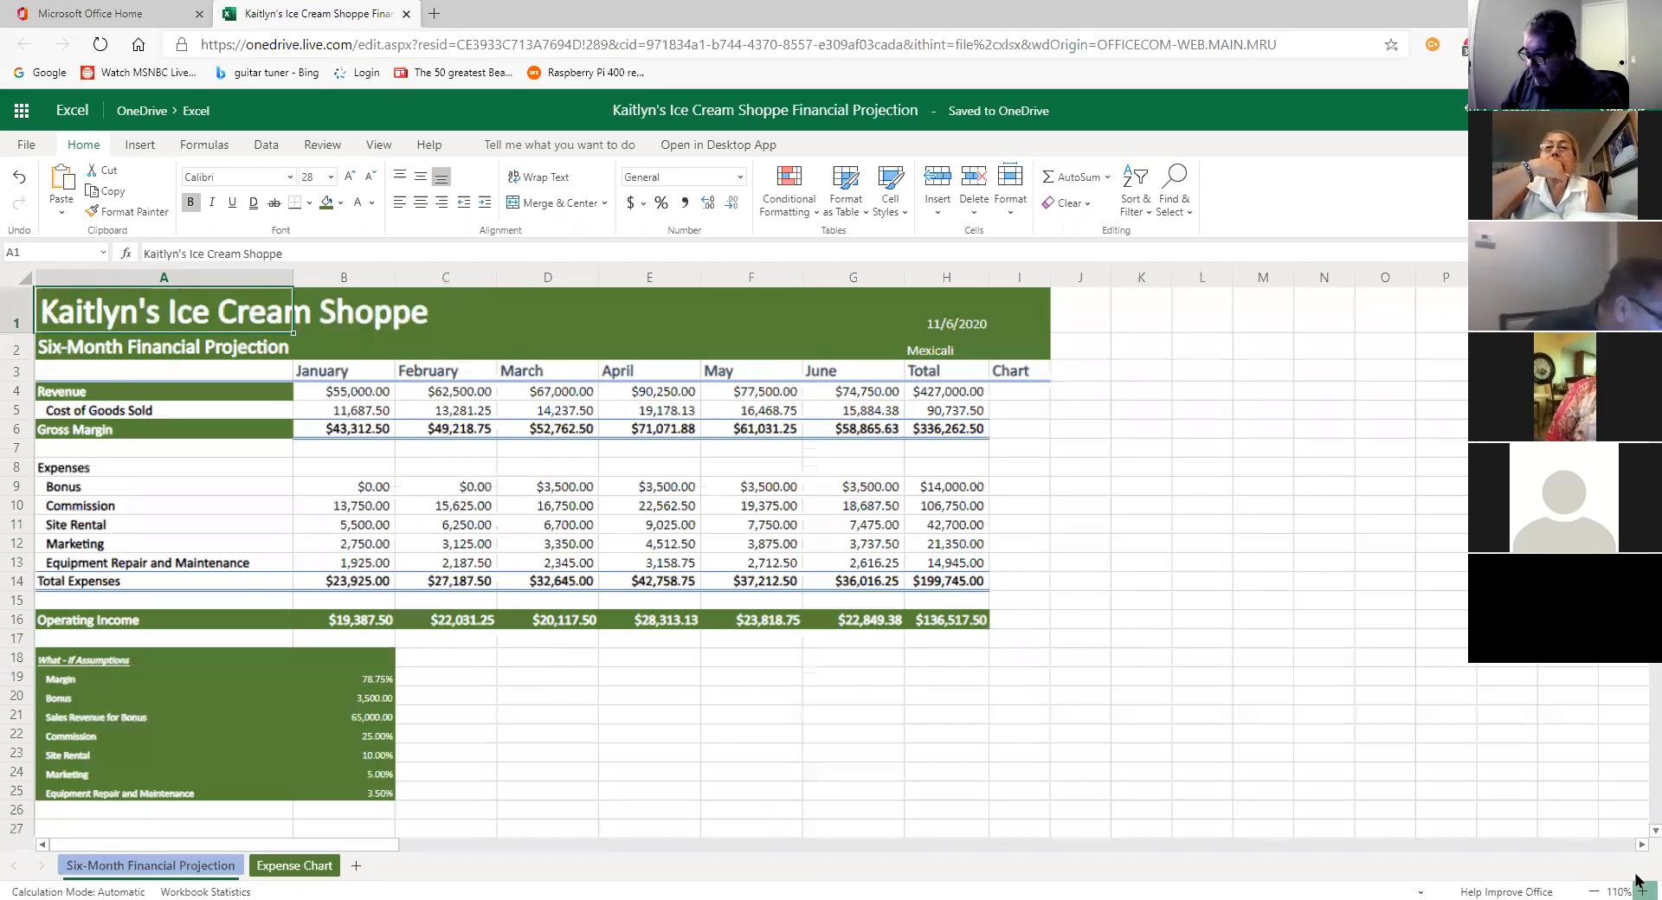
pyautogui.click(1636, 879)
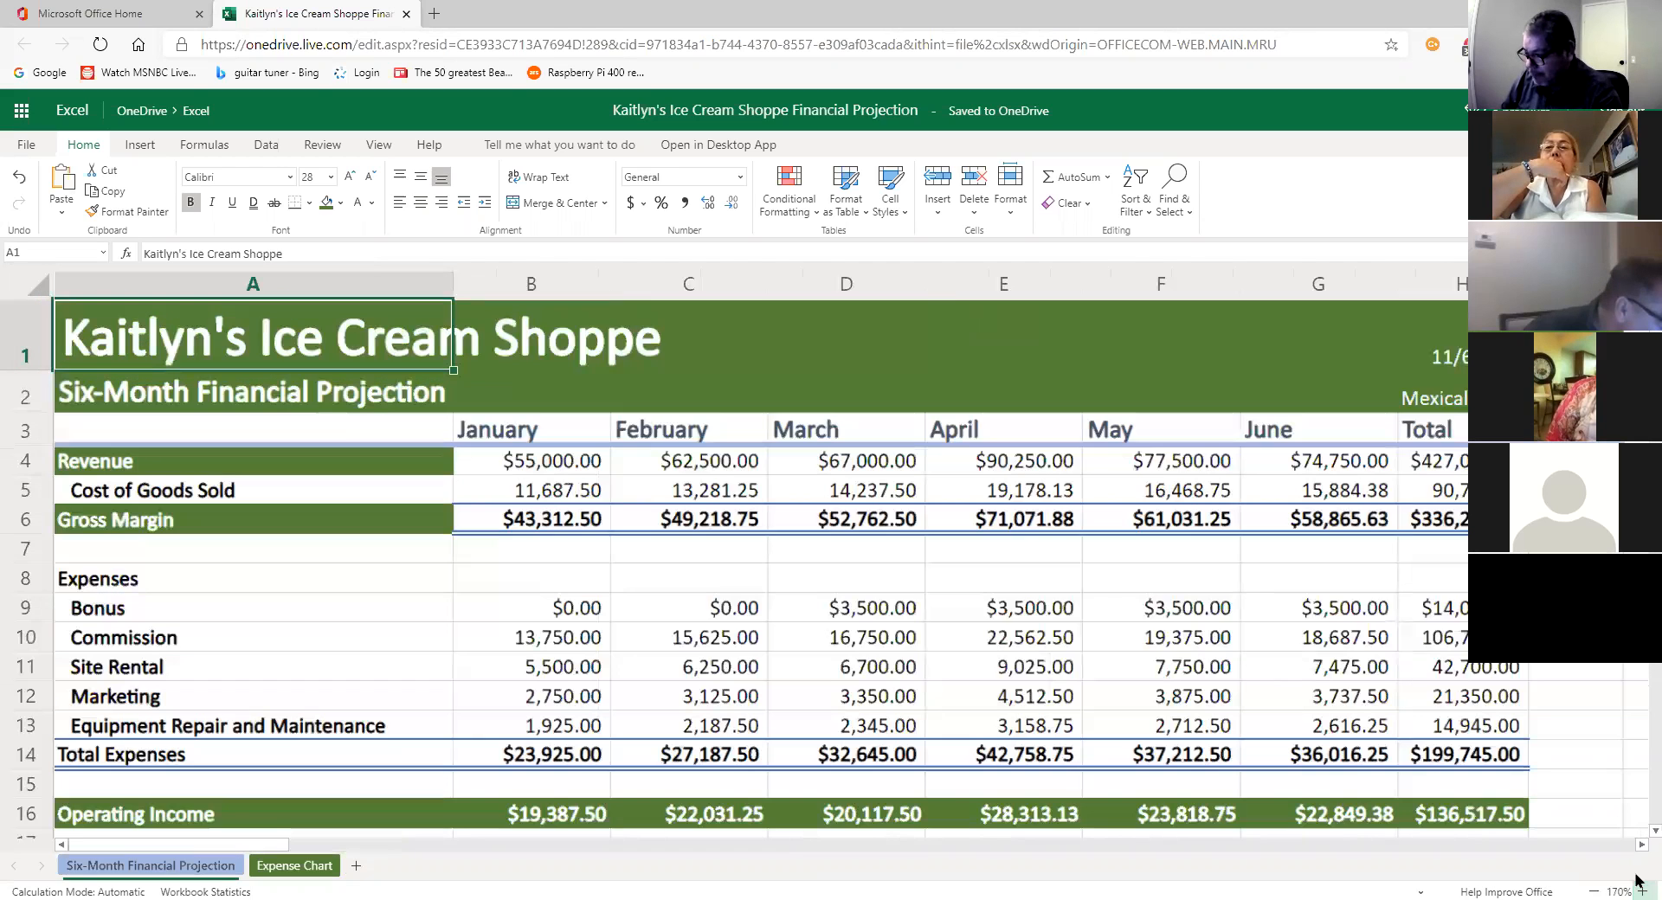
pyautogui.click(1591, 880)
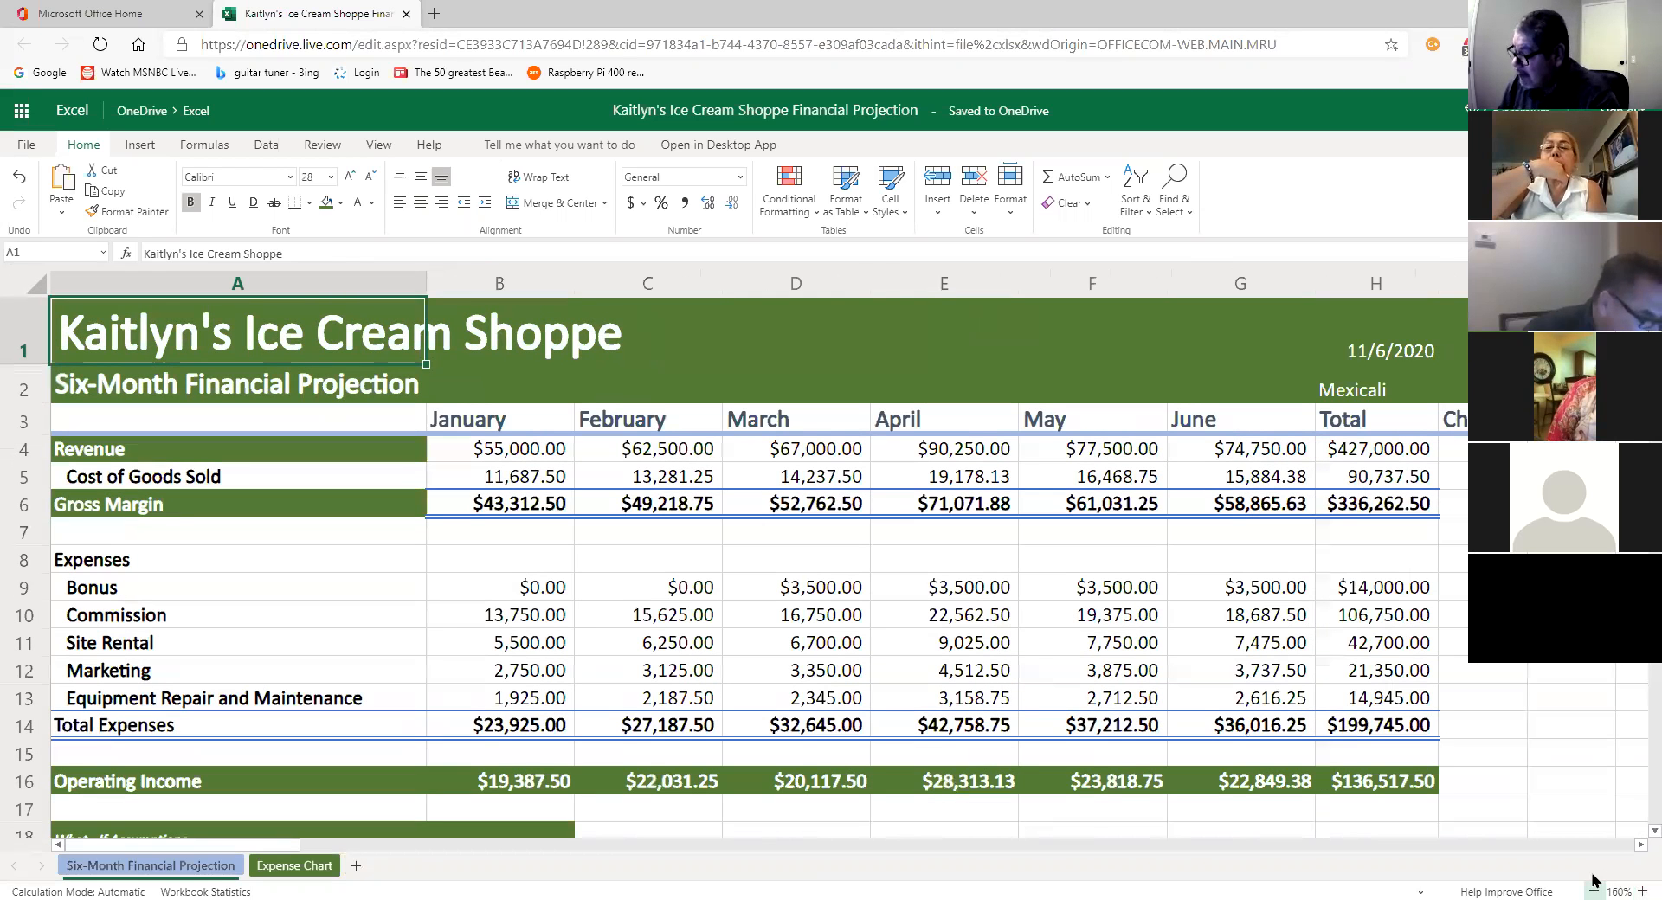
pyautogui.click(1592, 880)
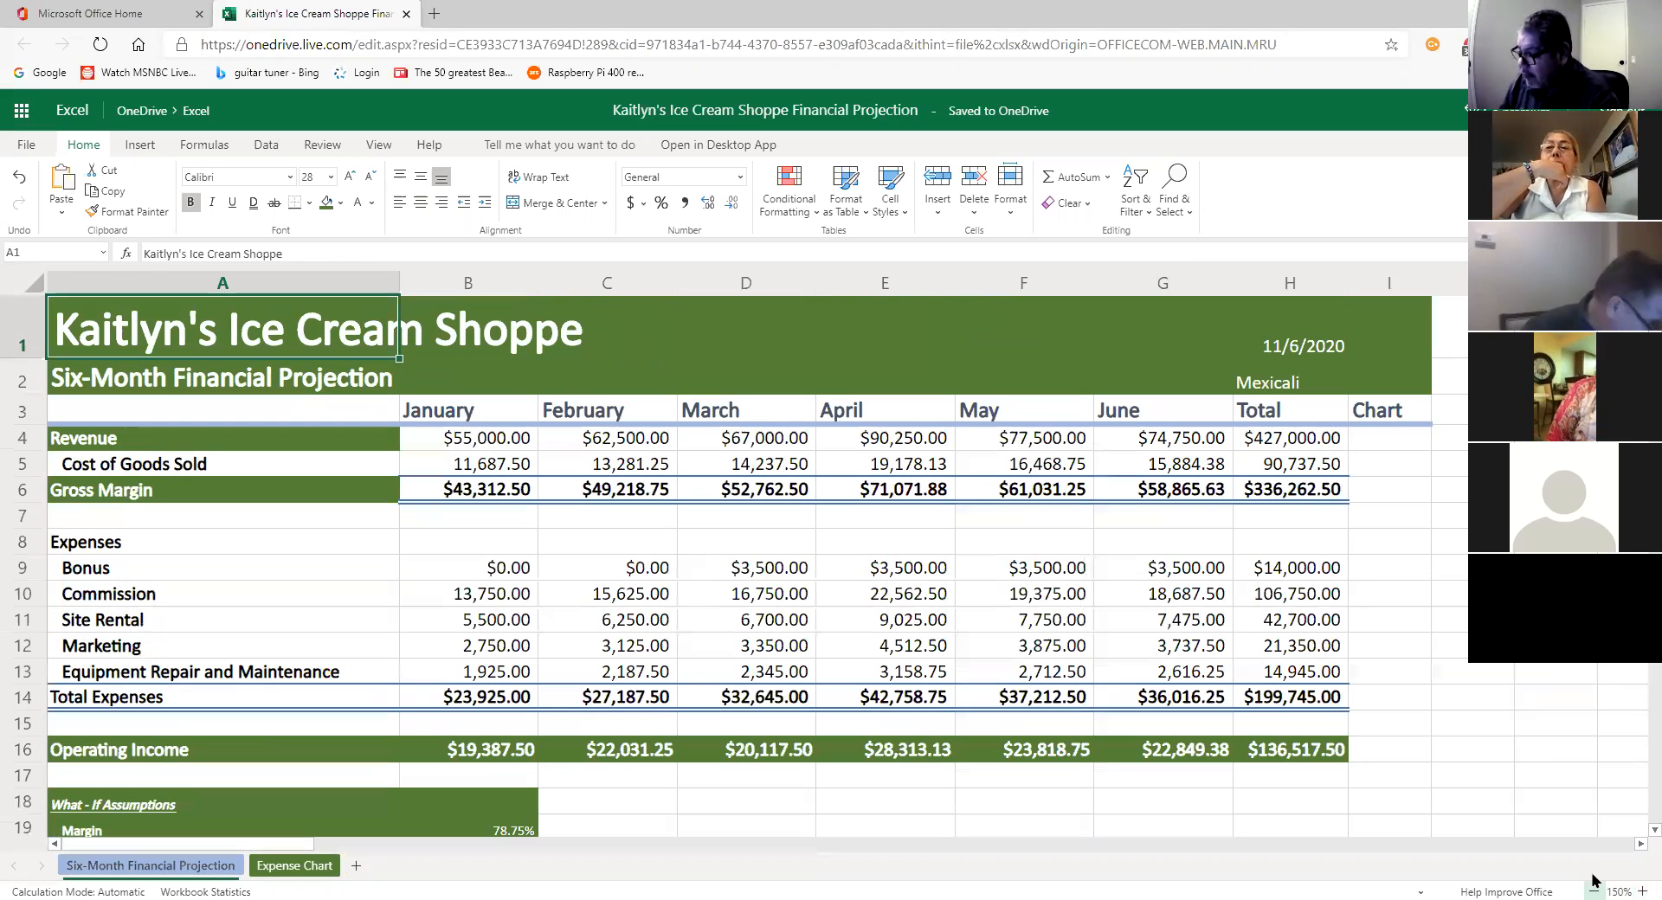
pyautogui.click(1591, 880)
pyautogui.click(1592, 880)
pyautogui.click(1592, 880)
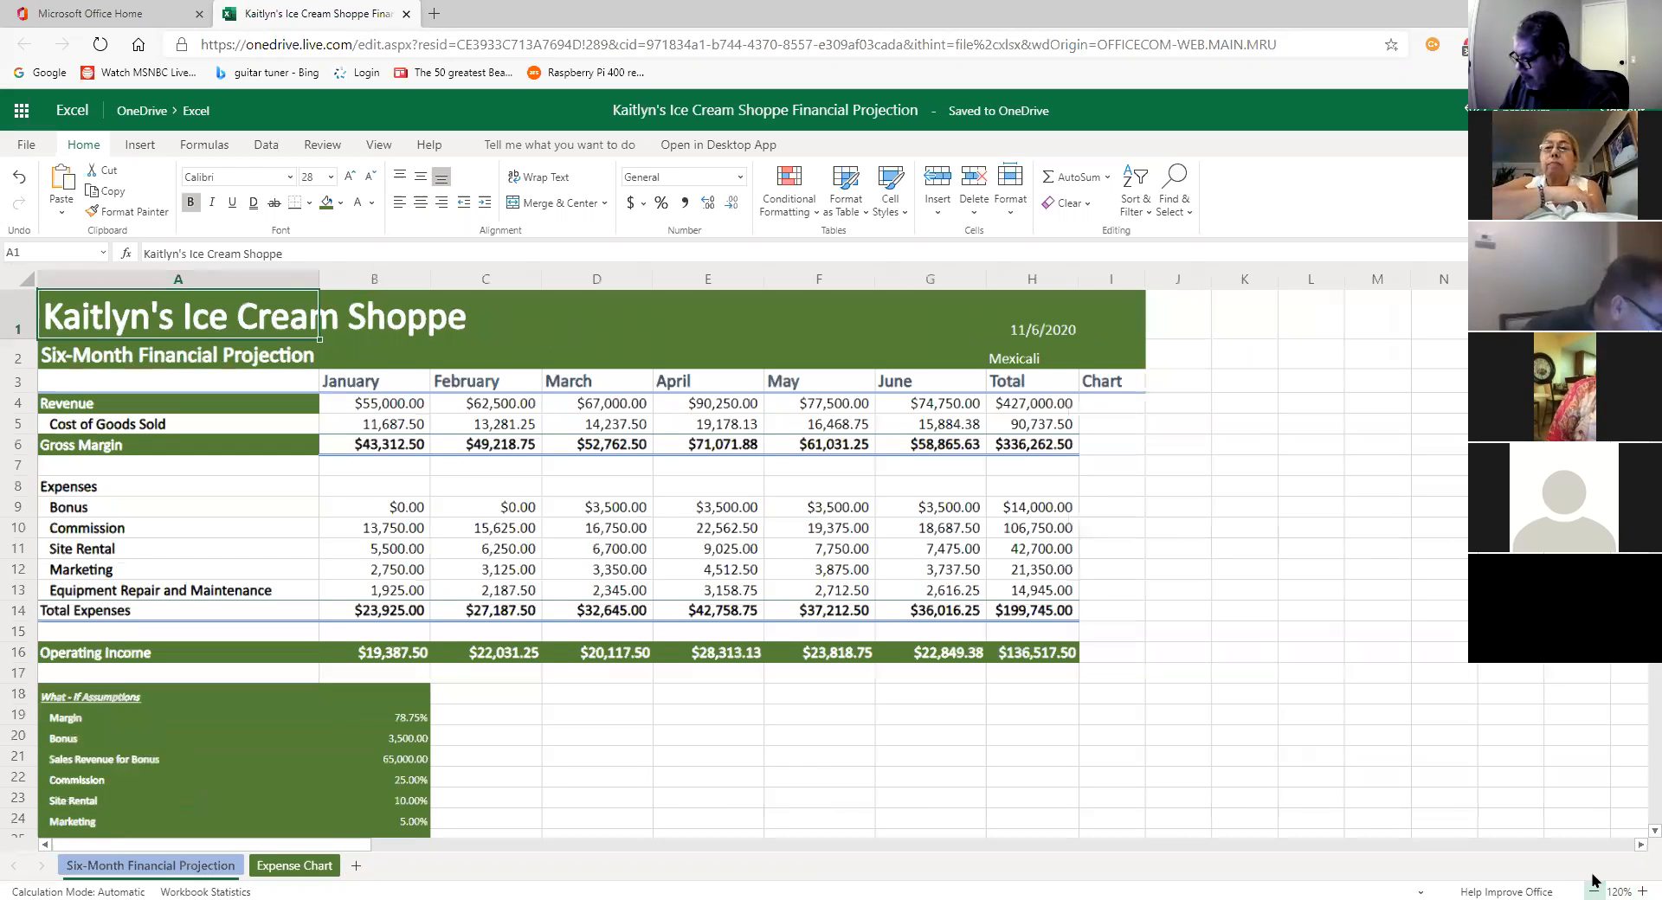
pyautogui.click(1592, 880)
pyautogui.click(1592, 880)
pyautogui.click(1591, 880)
pyautogui.click(1592, 880)
pyautogui.click(1592, 881)
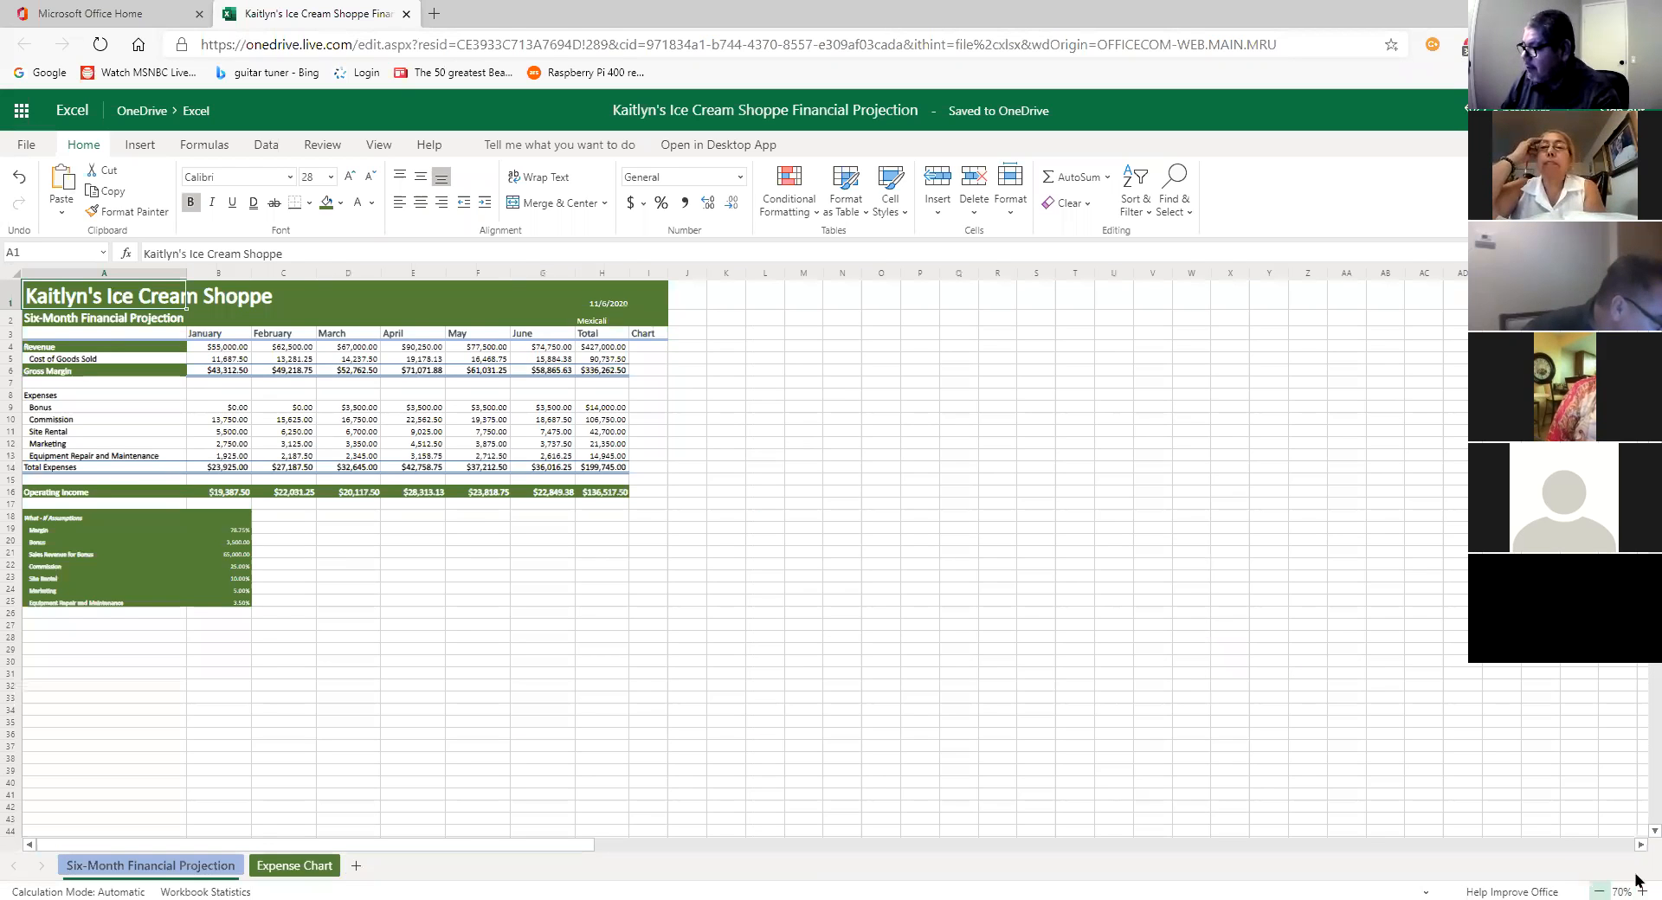
pyautogui.click(1599, 890)
# Step: Set the zoom to 75% from the preset list, then zoom in a few steps
pyautogui.click(1620, 891)
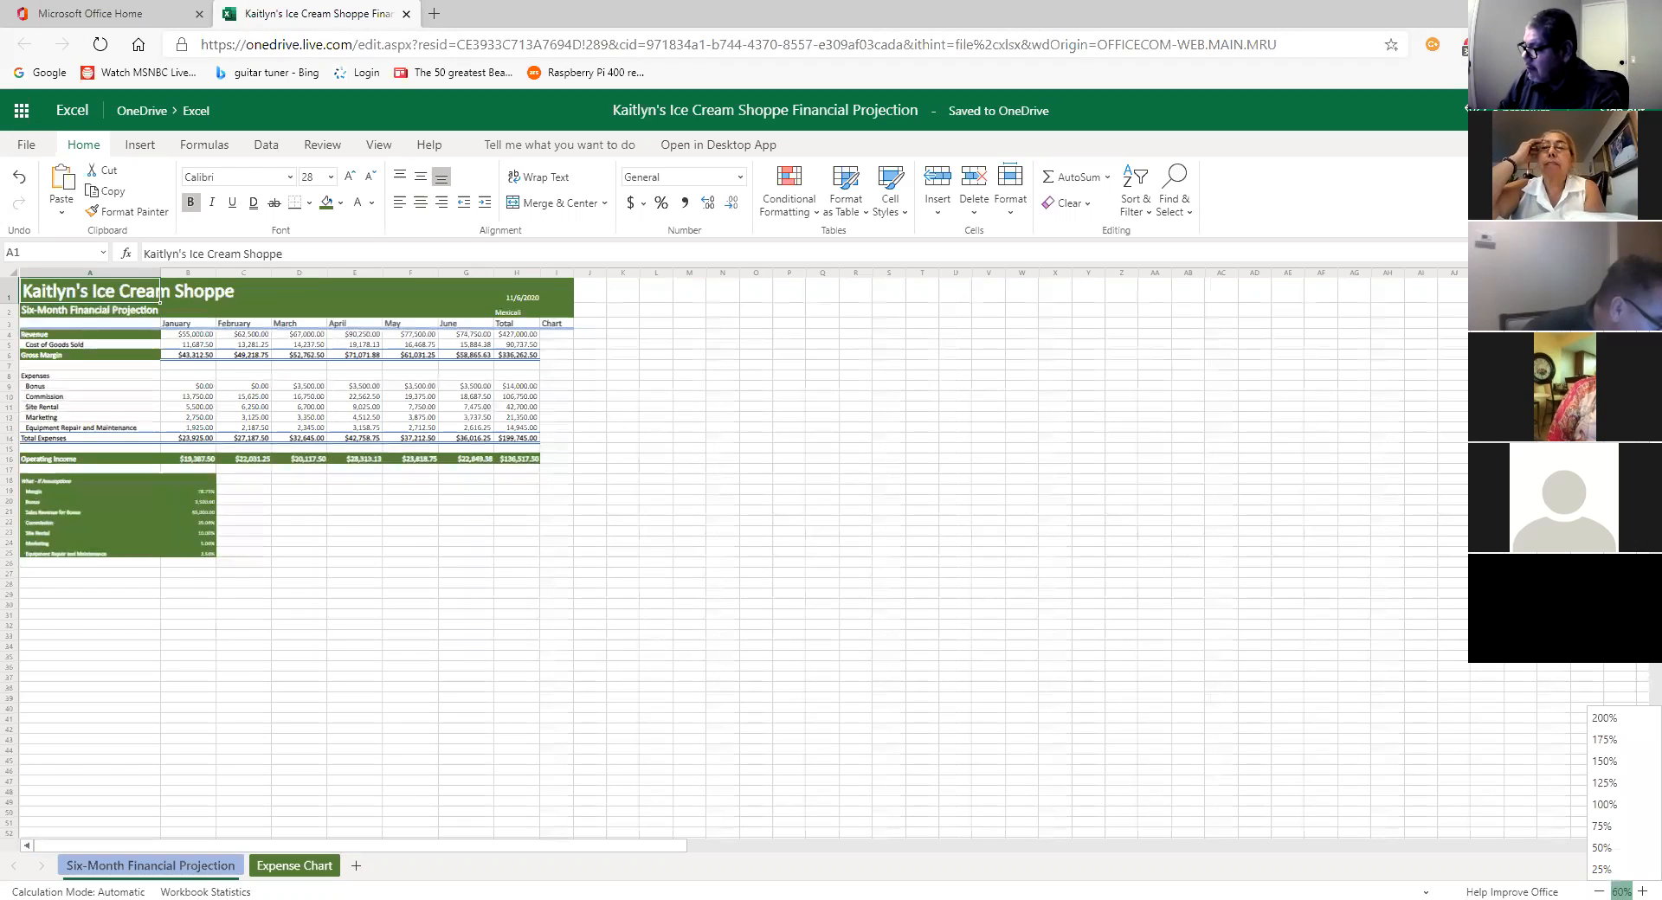
pyautogui.click(1601, 826)
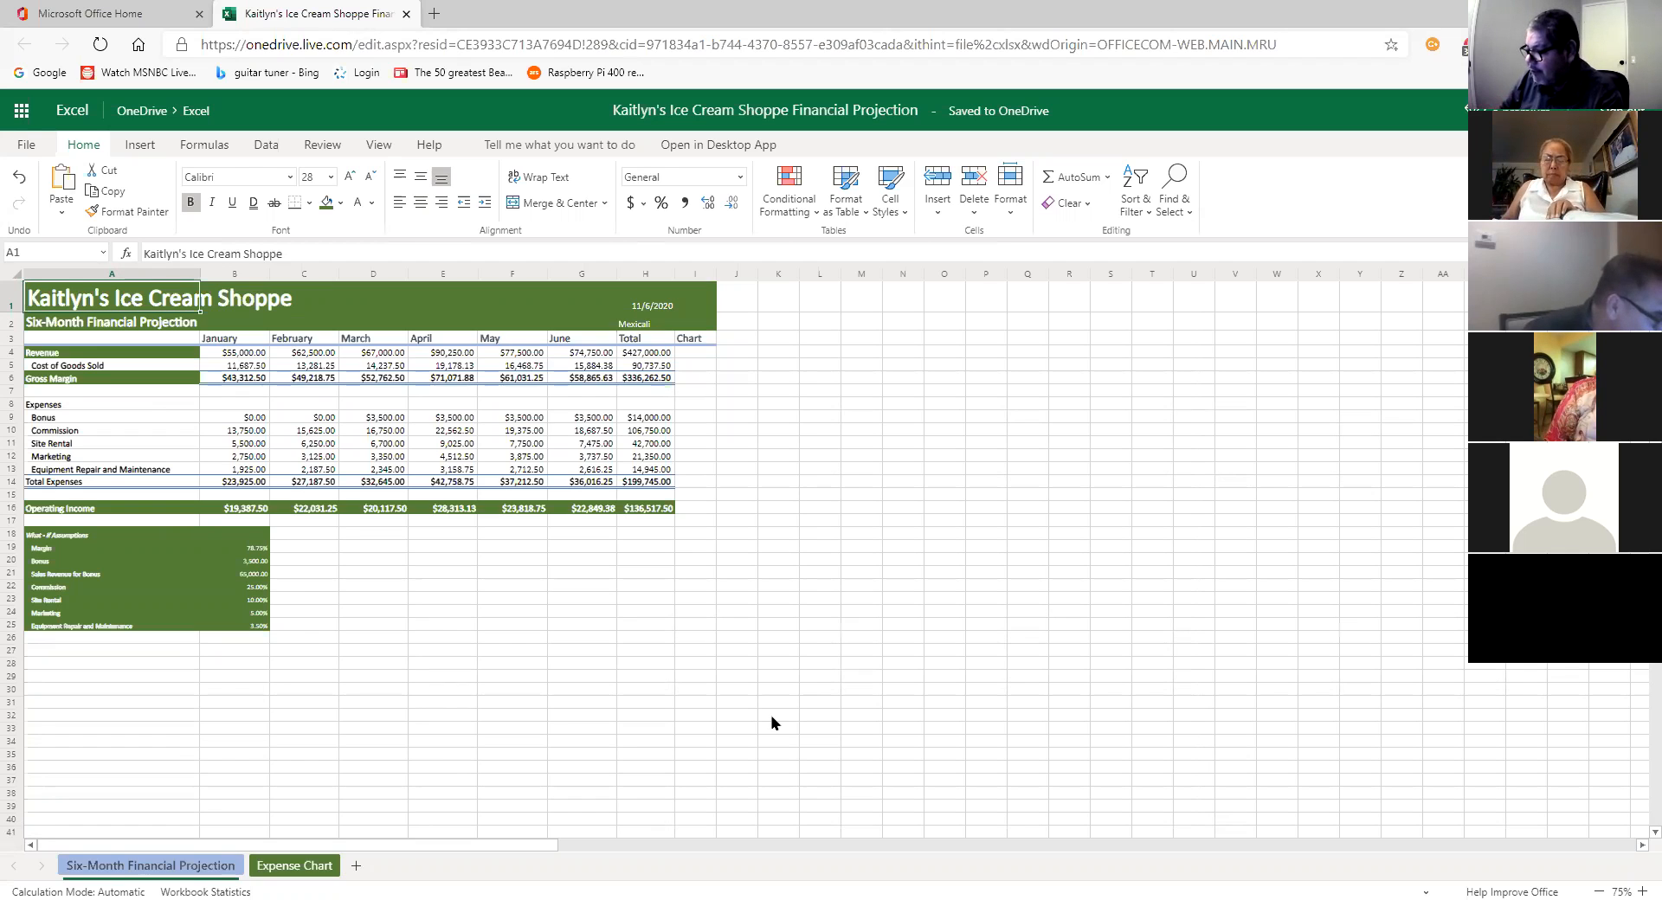
pyautogui.click(1637, 883)
pyautogui.click(1637, 883)
pyautogui.click(1637, 883)
pyautogui.click(1637, 882)
pyautogui.click(1637, 882)
pyautogui.click(1638, 883)
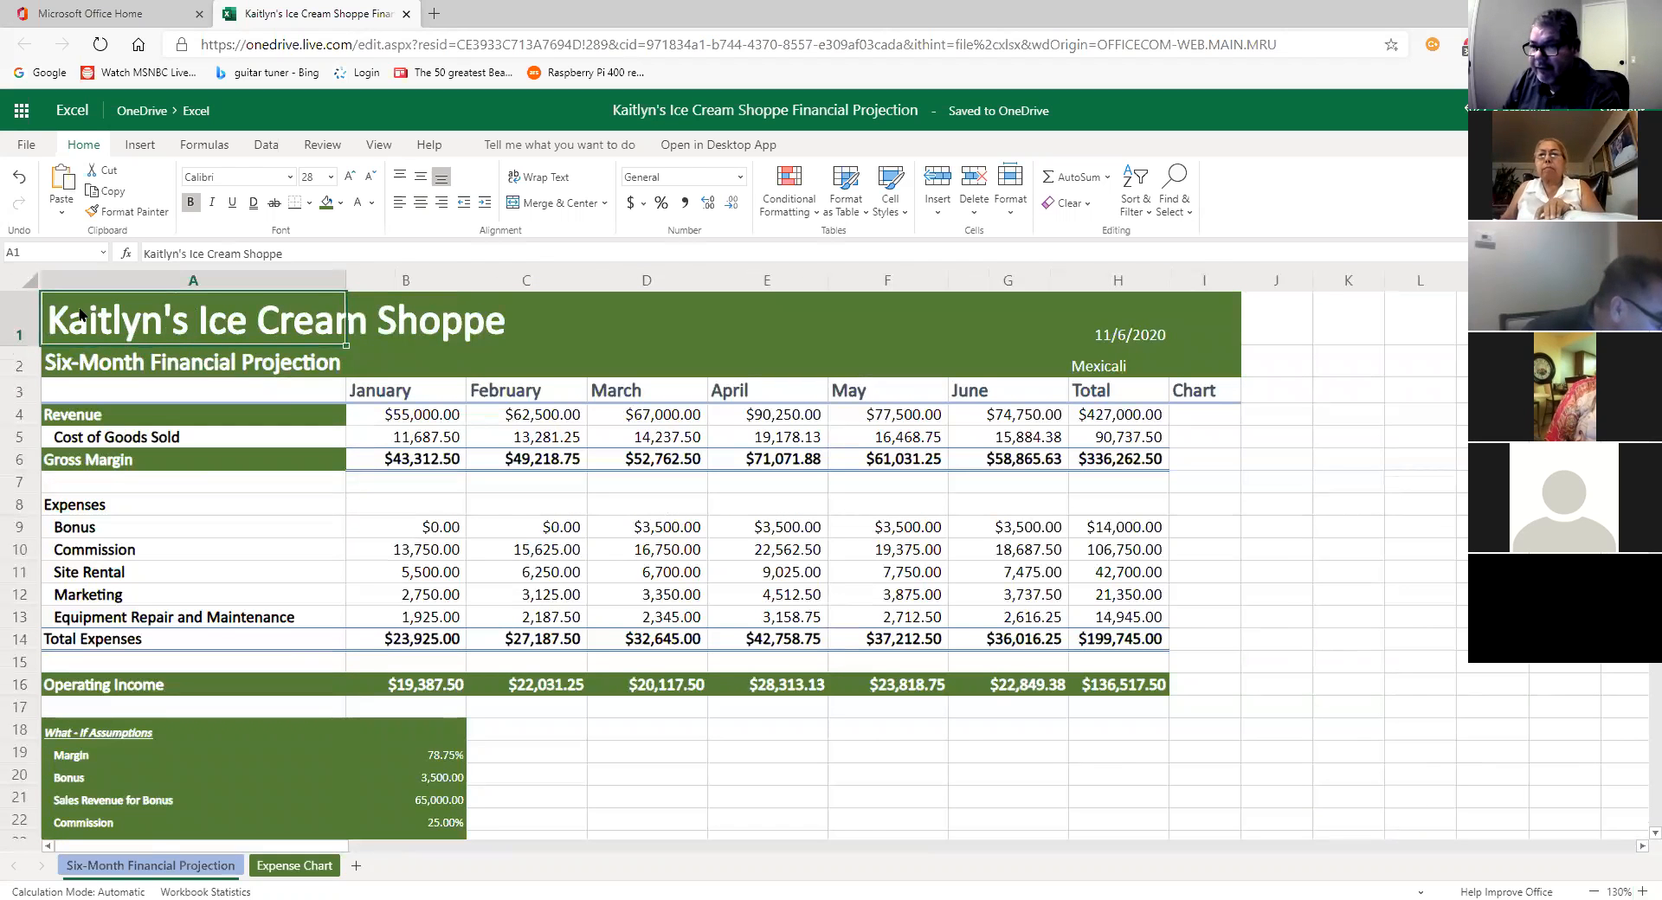
# Step: Select row 4 and apply View > Freeze Panes to lock the title and month header rows
pyautogui.moveTo(82, 344); pyautogui.dragTo(1203, 370)
pyautogui.click(1030, 412)
pyautogui.click(113, 416)
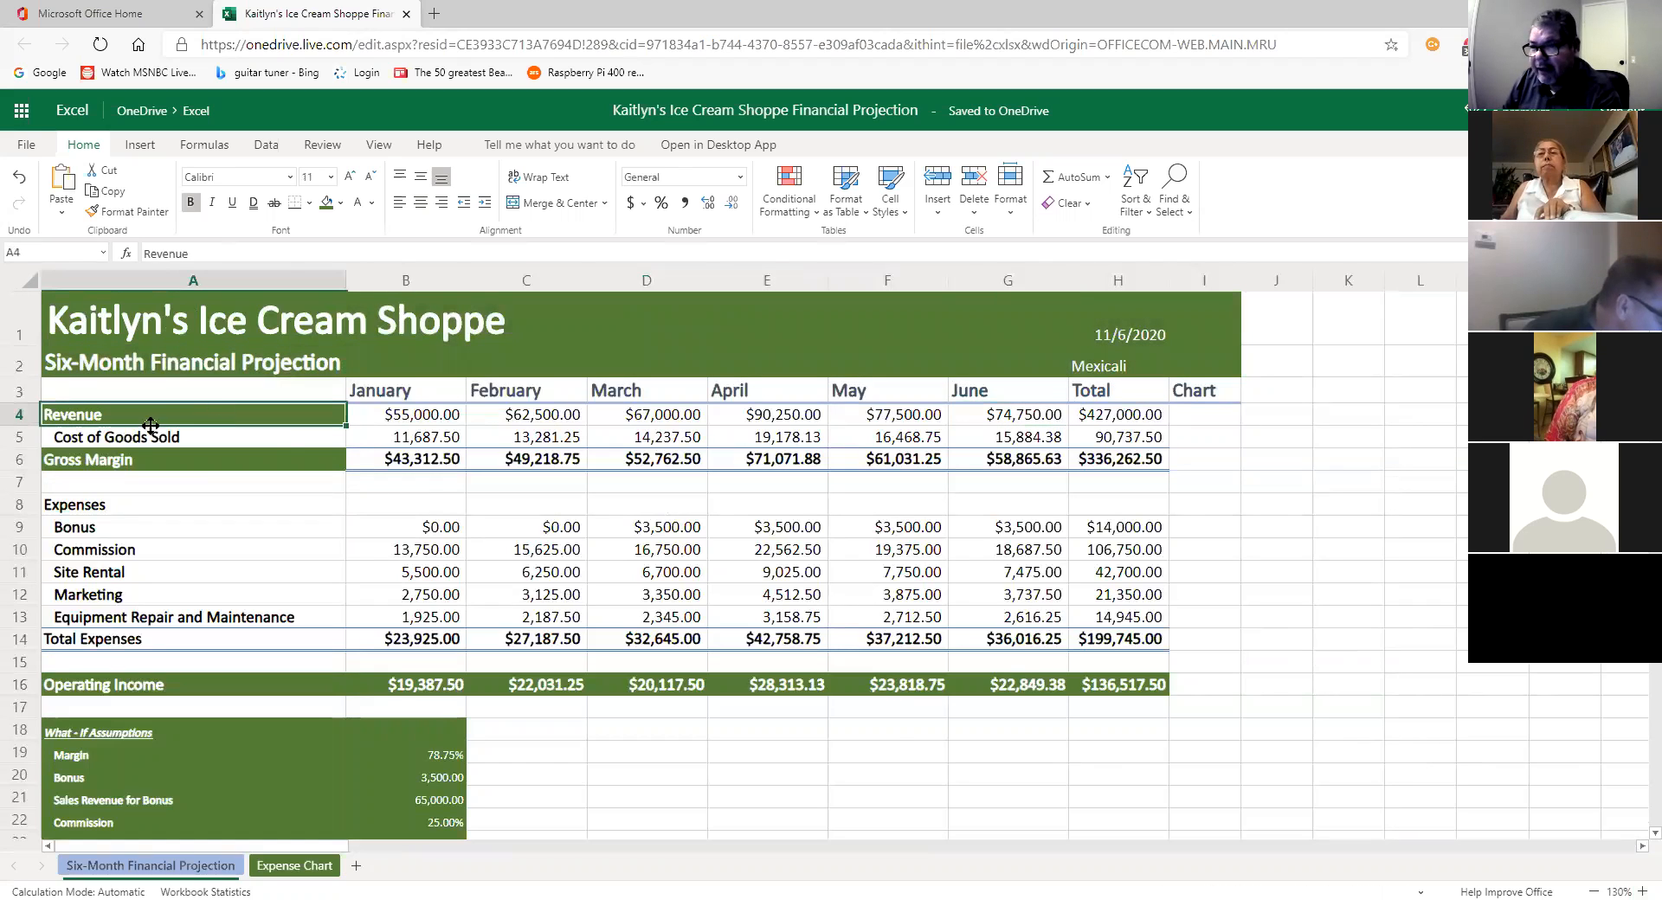
pyautogui.moveTo(220, 417); pyautogui.dragTo(407, 416)
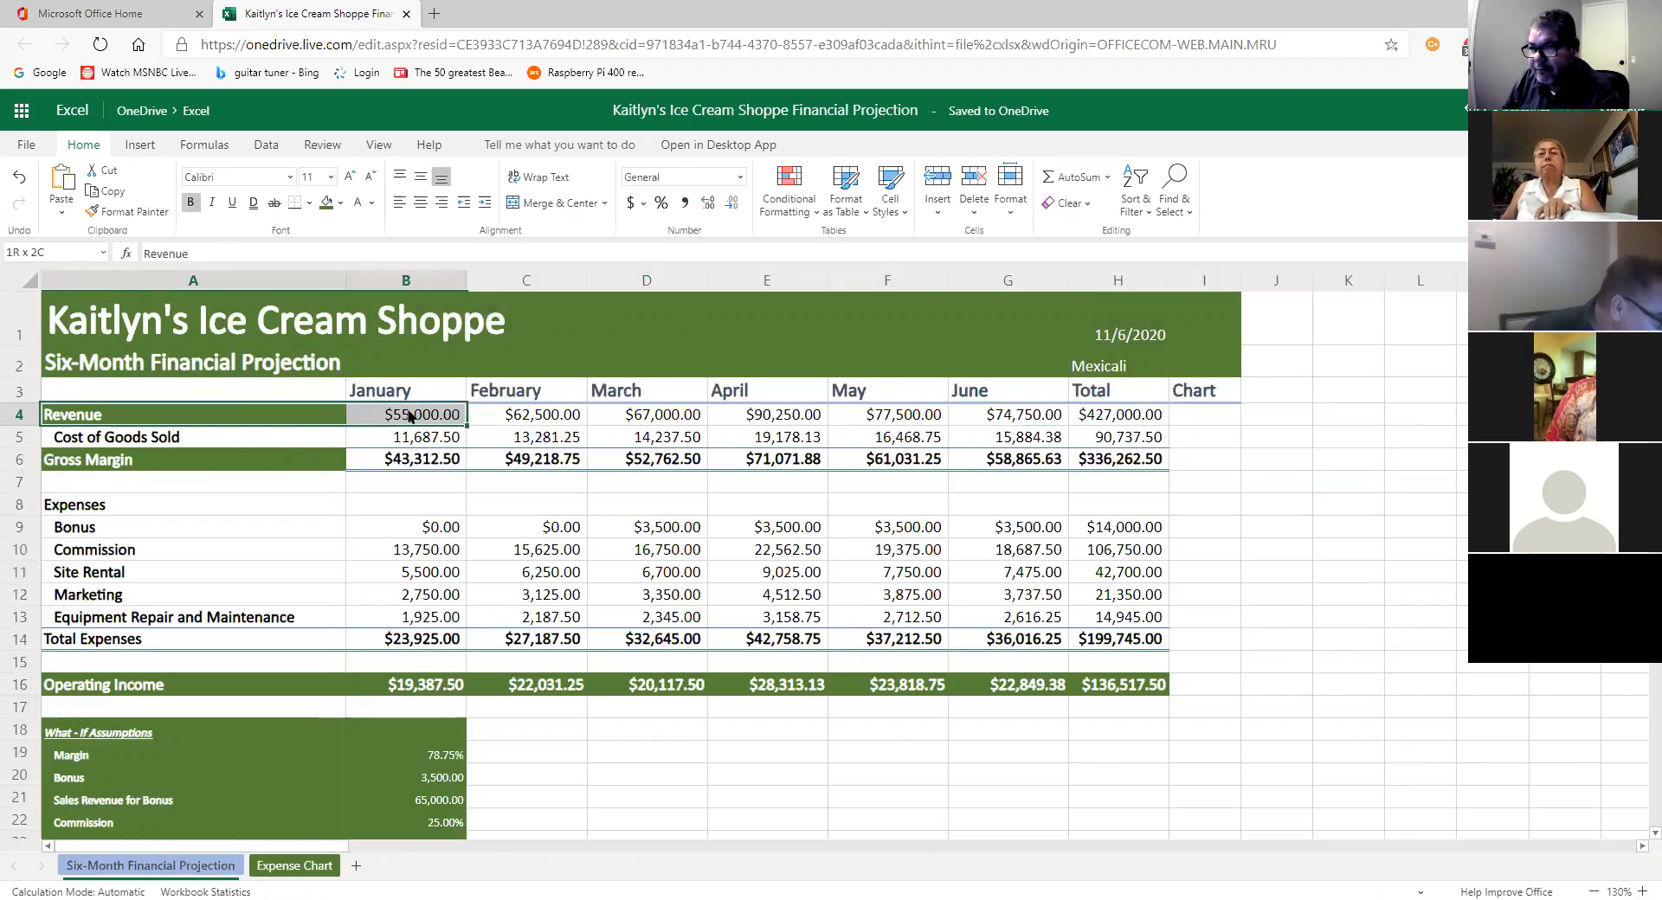
pyautogui.click(47, 420)
pyautogui.click(15, 416)
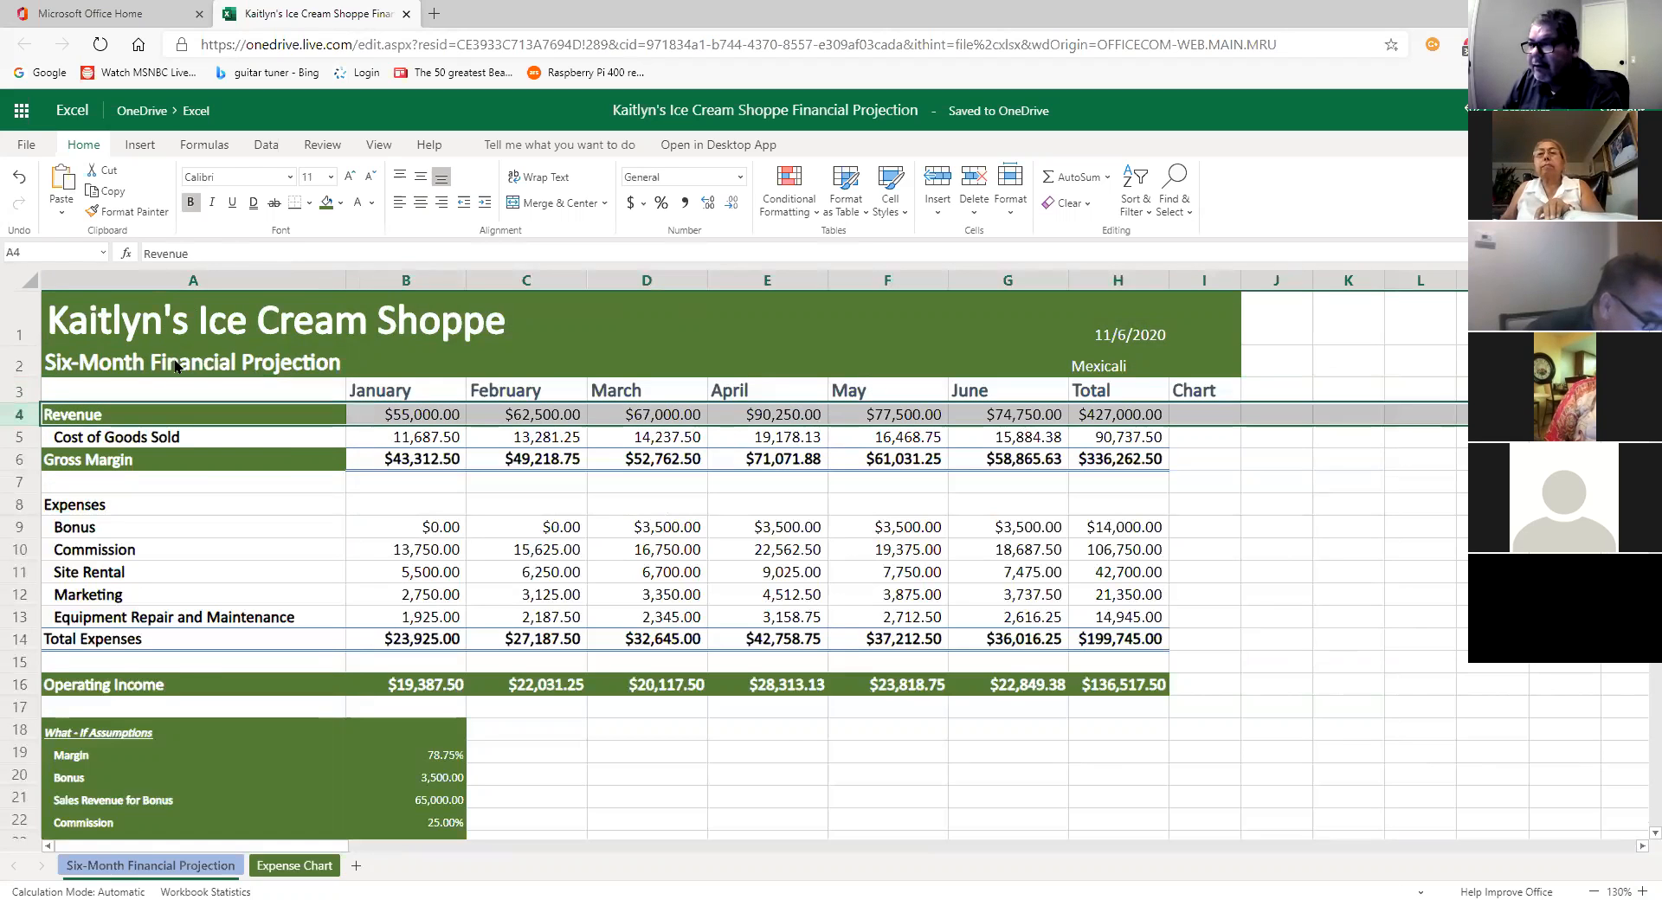
pyautogui.click(381, 146)
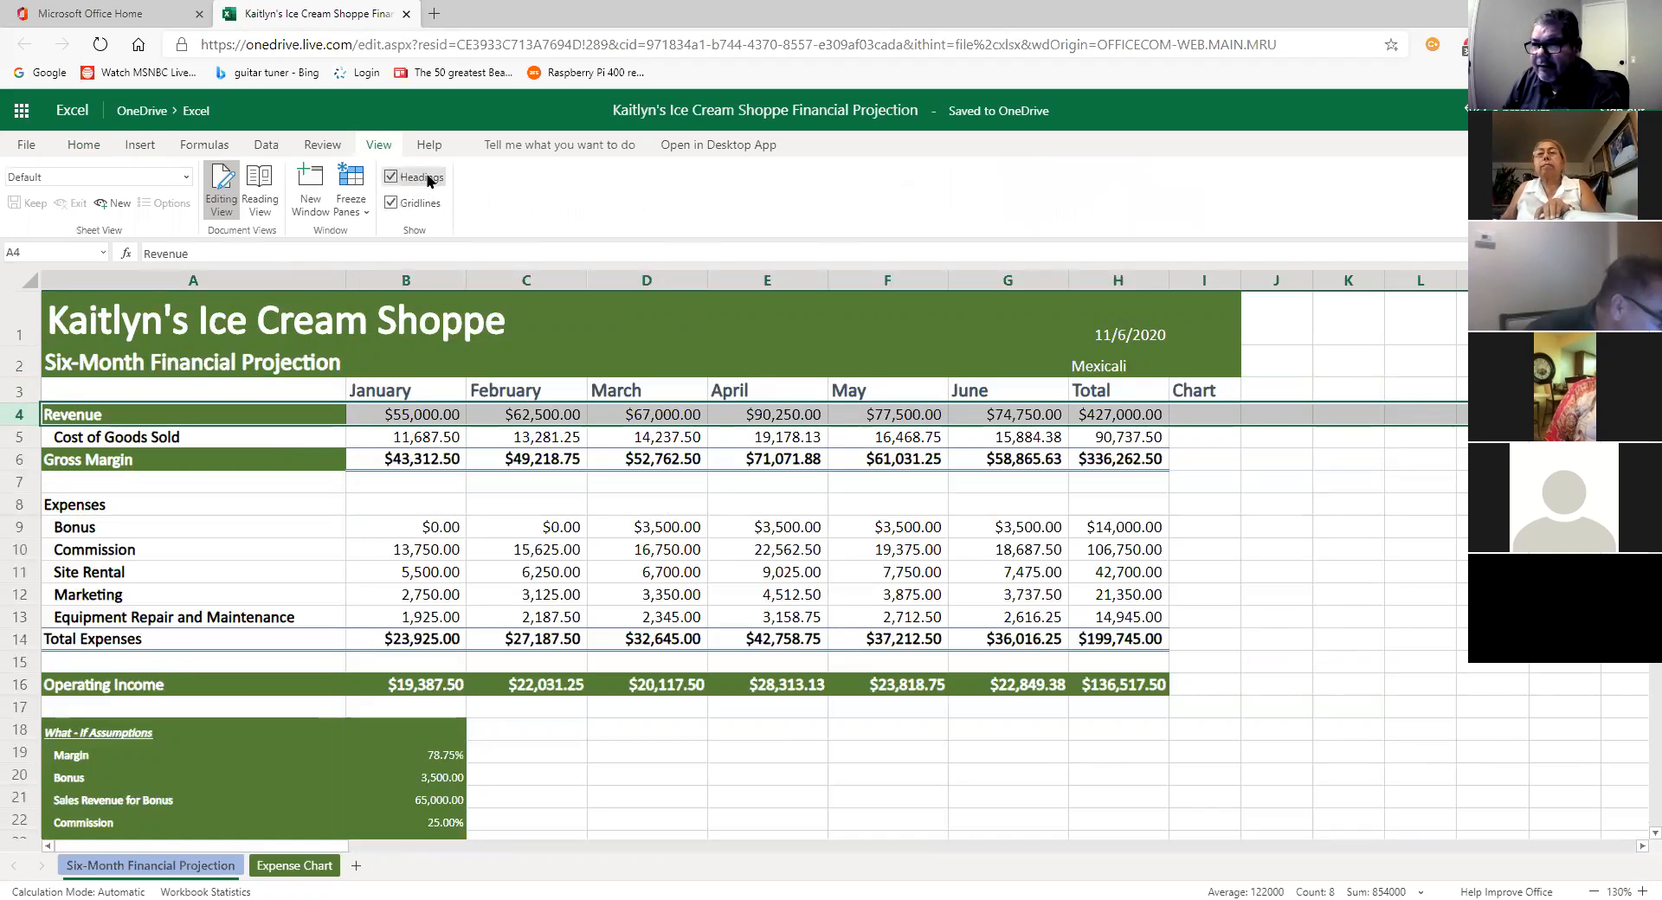
pyautogui.click(357, 191)
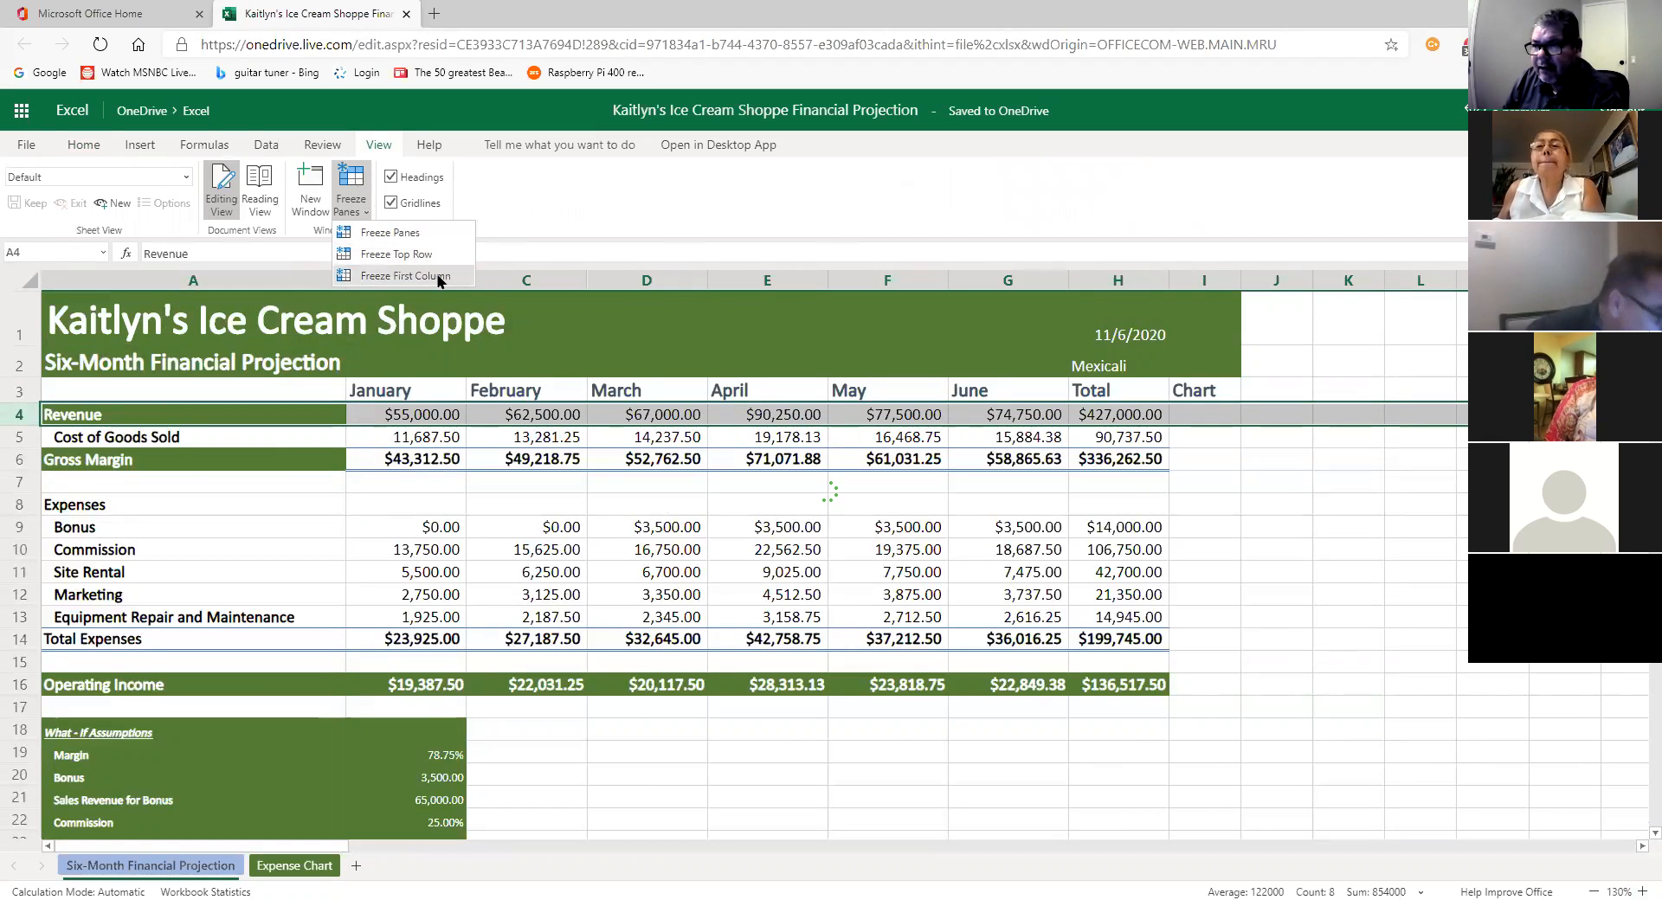
pyautogui.click(415, 233)
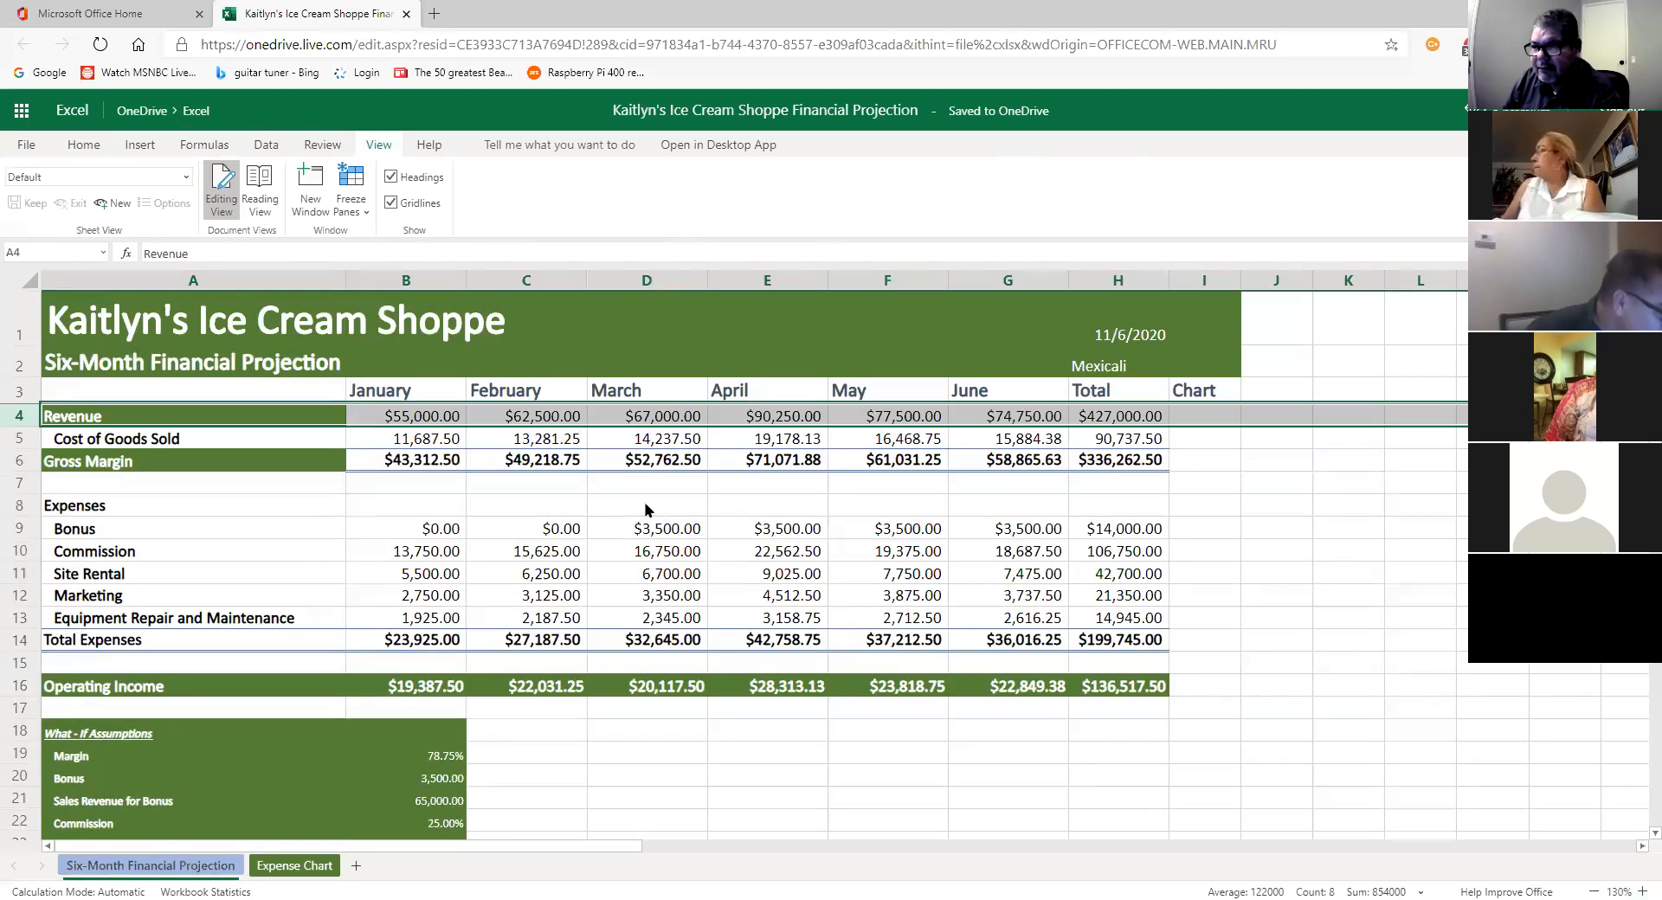
pyautogui.scroll(-4, 660, 533)
pyautogui.scroll(1, 661, 534)
pyautogui.scroll(-3, 661, 533)
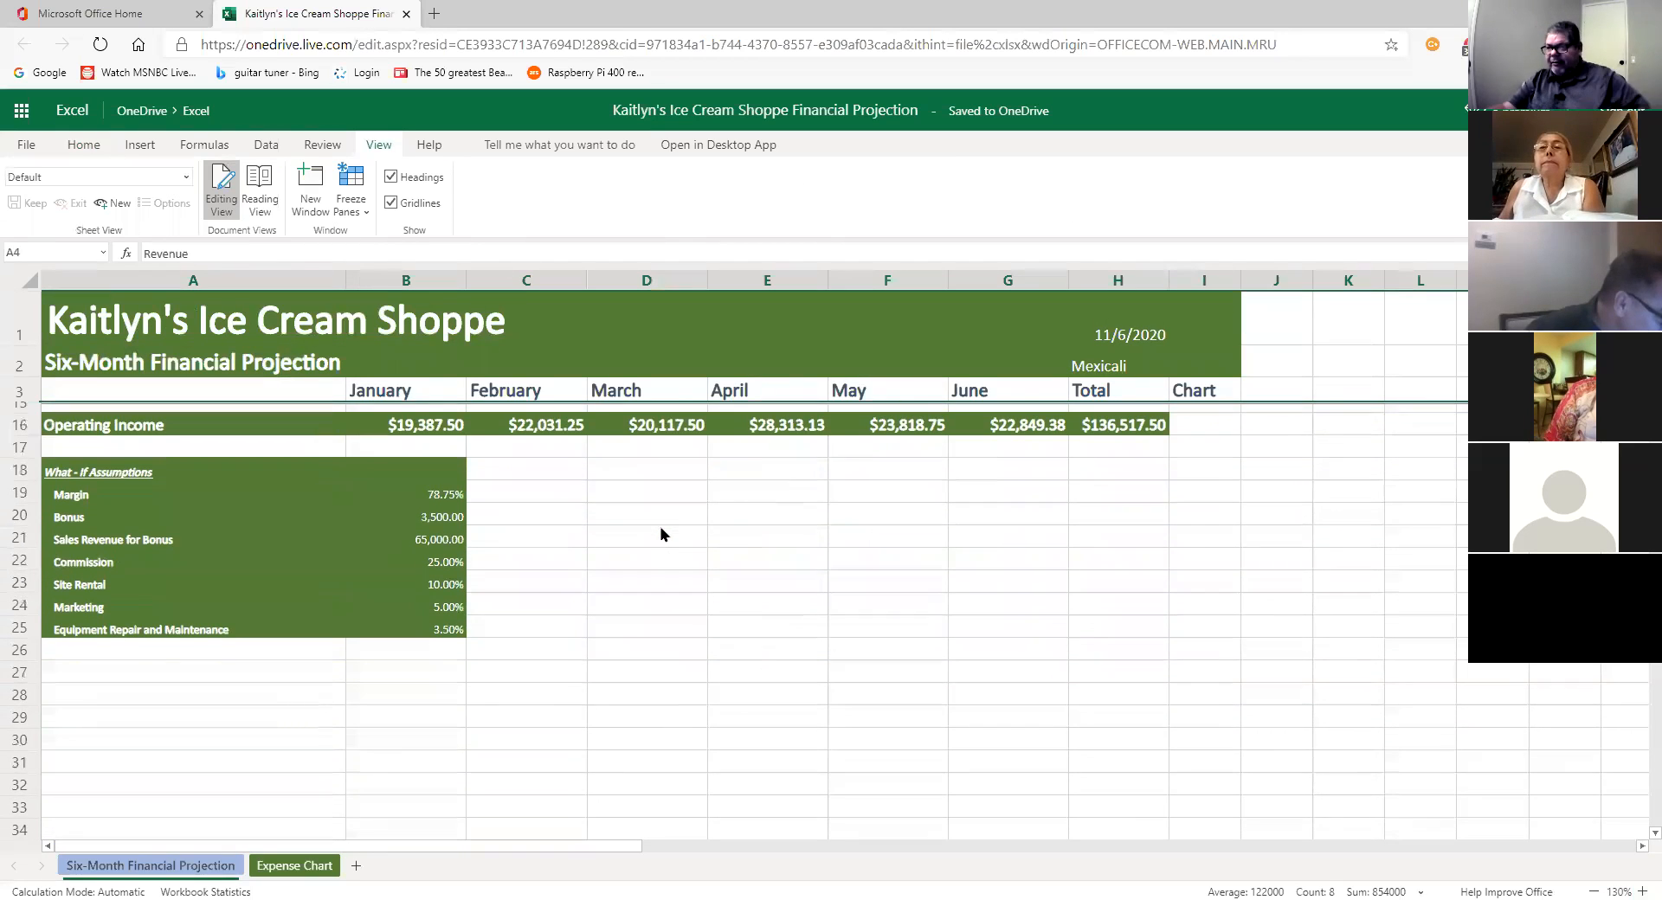
pyautogui.scroll(3, 663, 537)
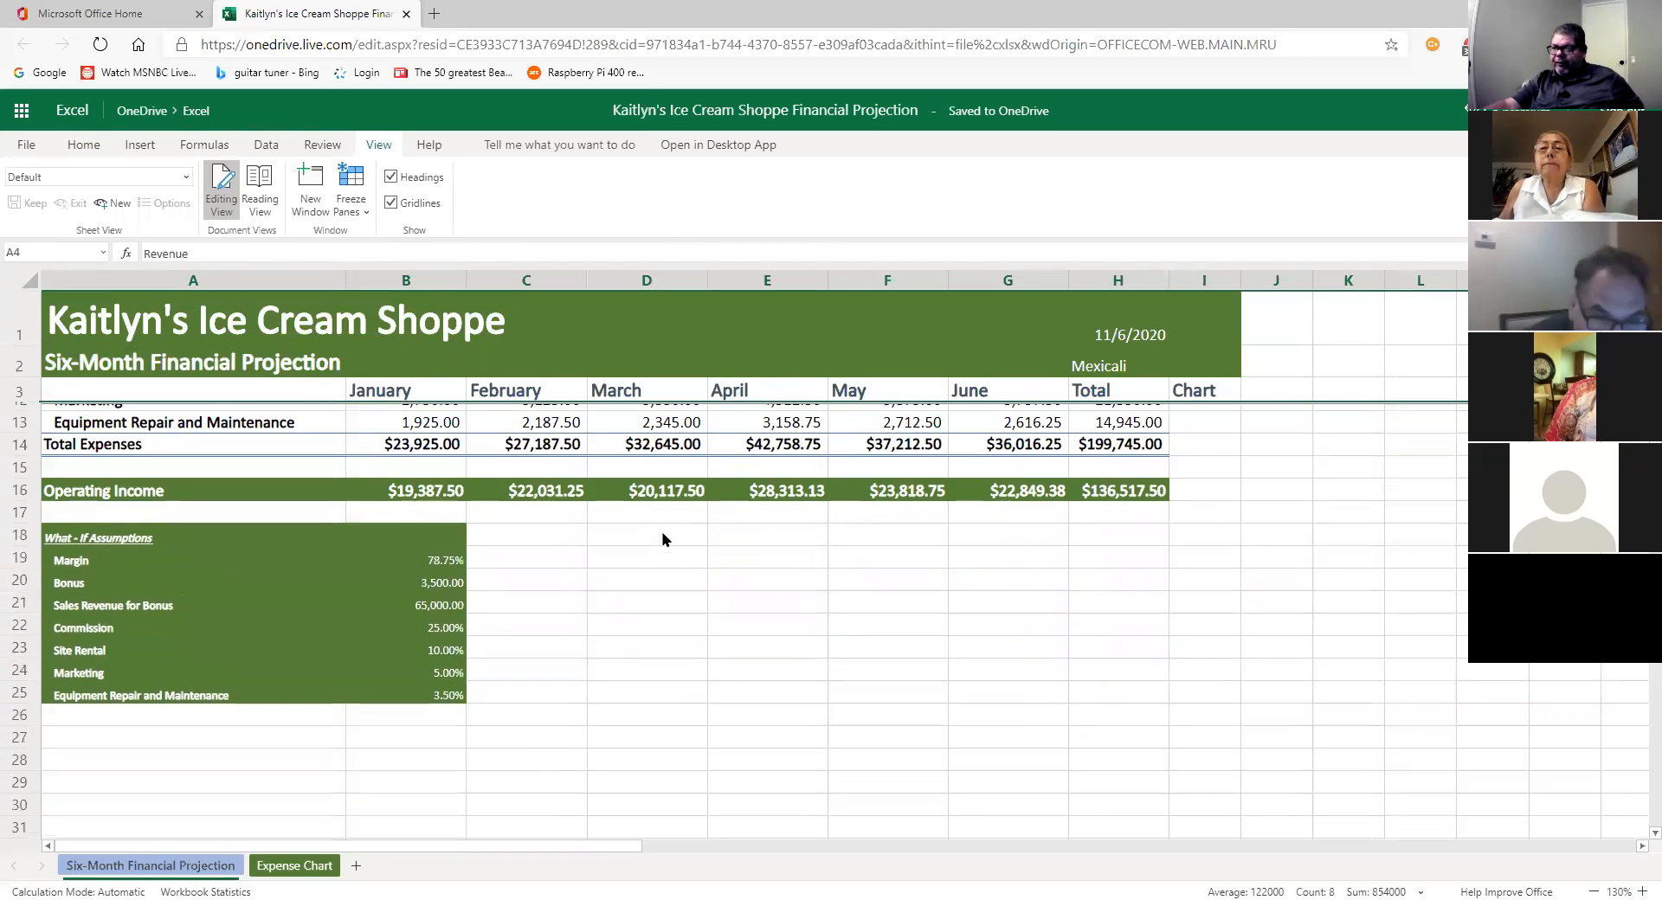
pyautogui.scroll(3, 663, 539)
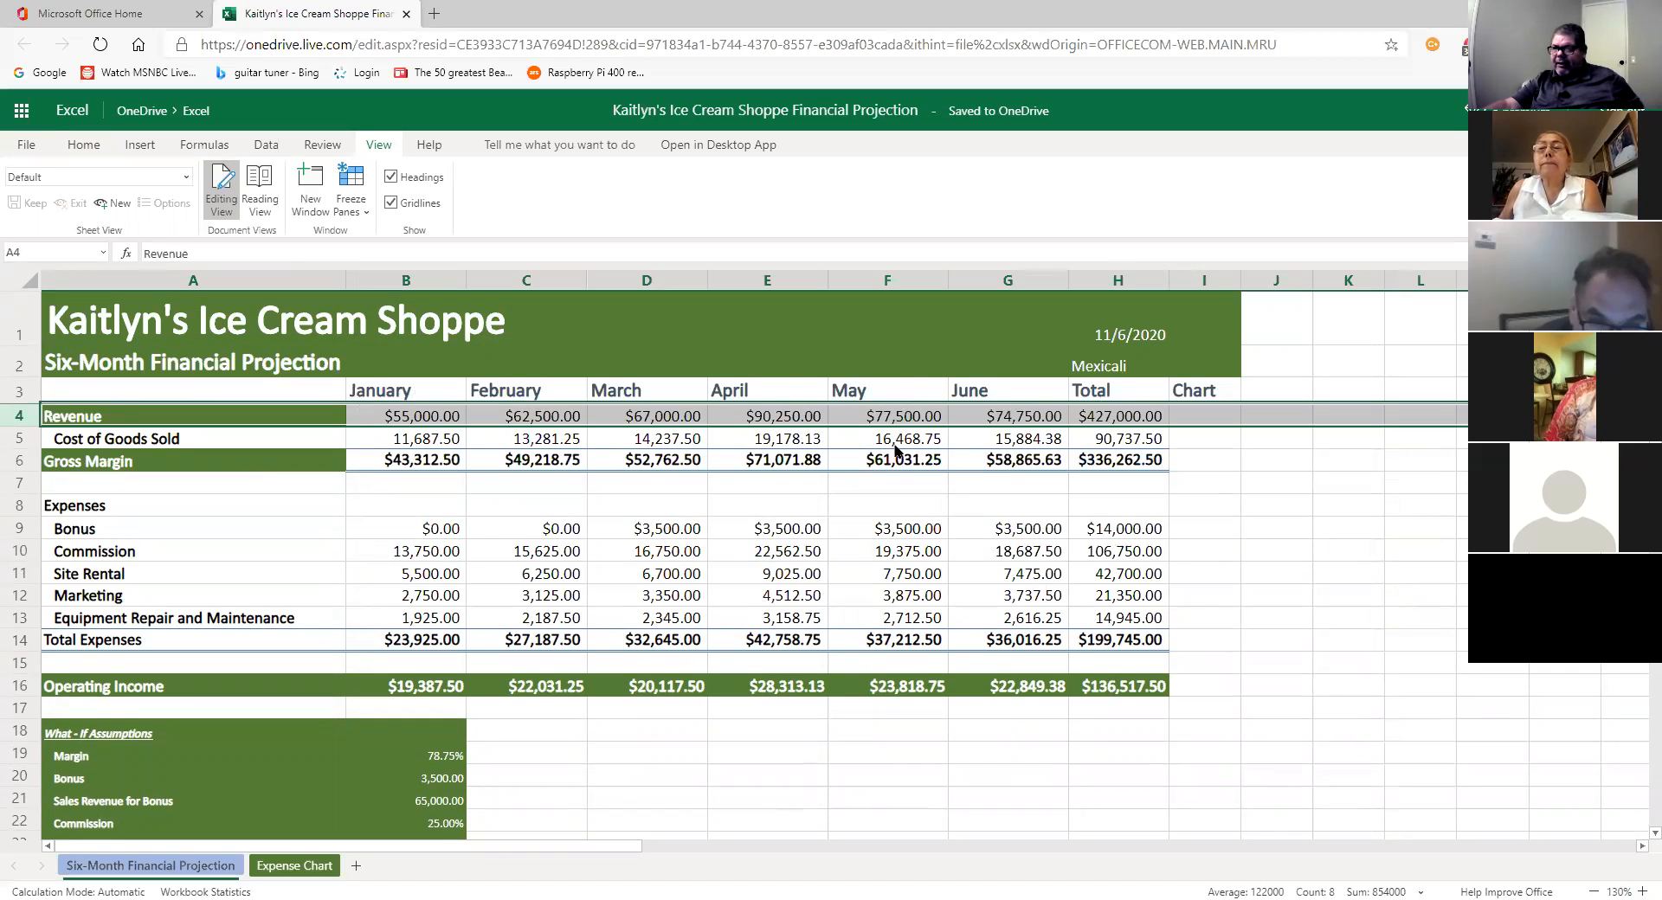
pyautogui.scroll(-5, 896, 449)
pyautogui.scroll(3, 890, 471)
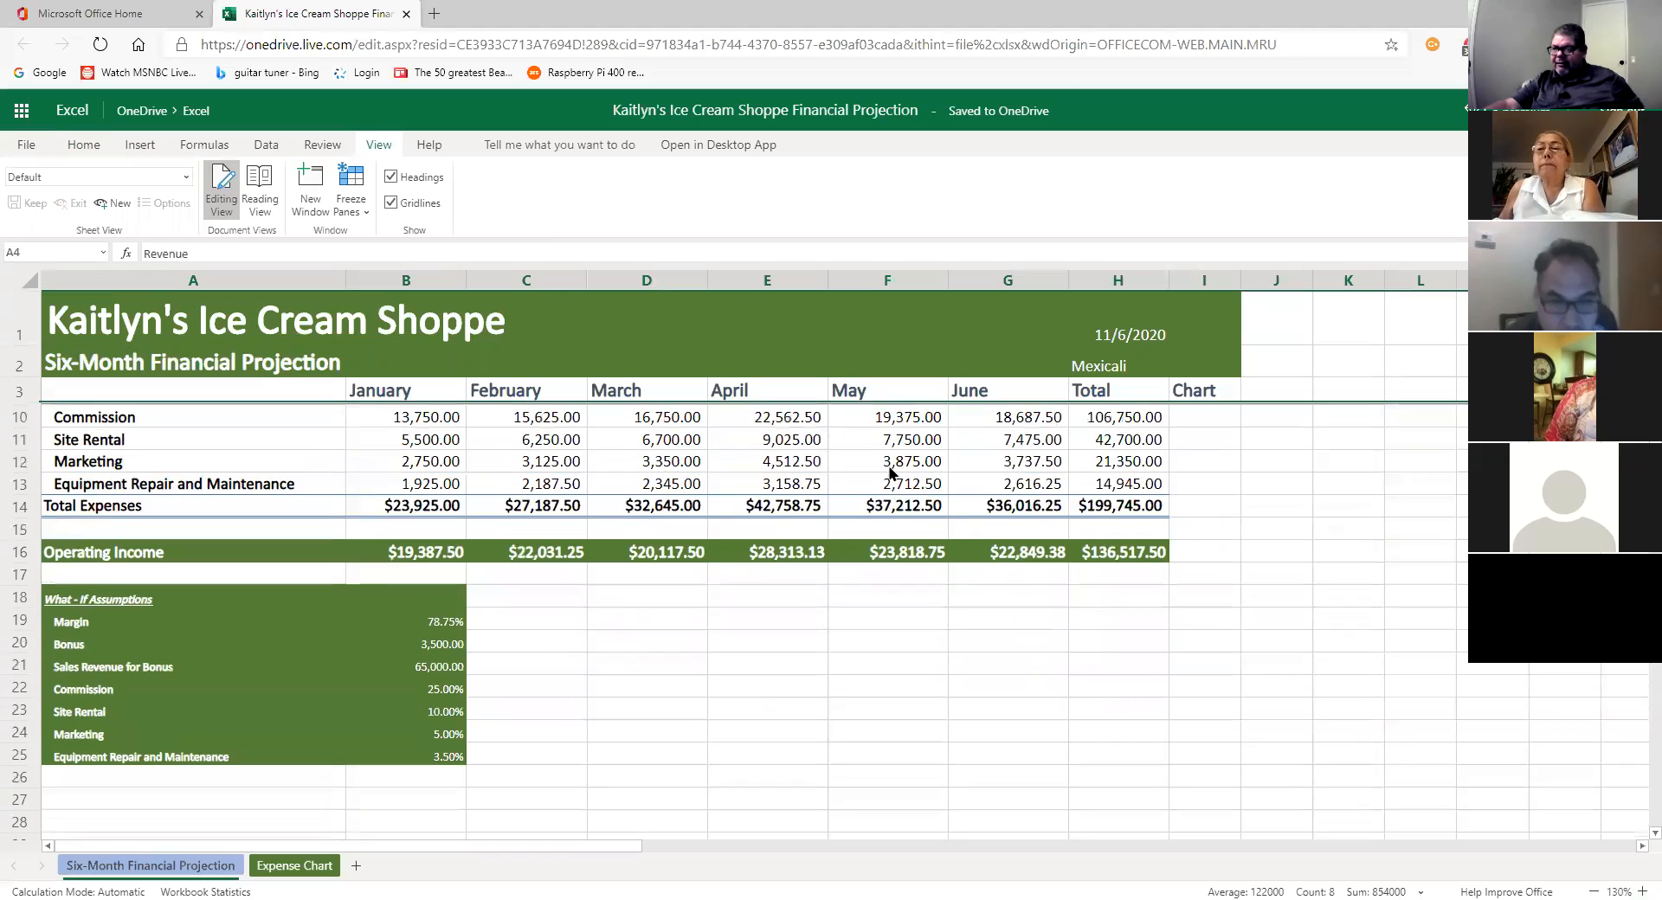
pyautogui.scroll(2, 890, 472)
pyautogui.scroll(-1, 890, 472)
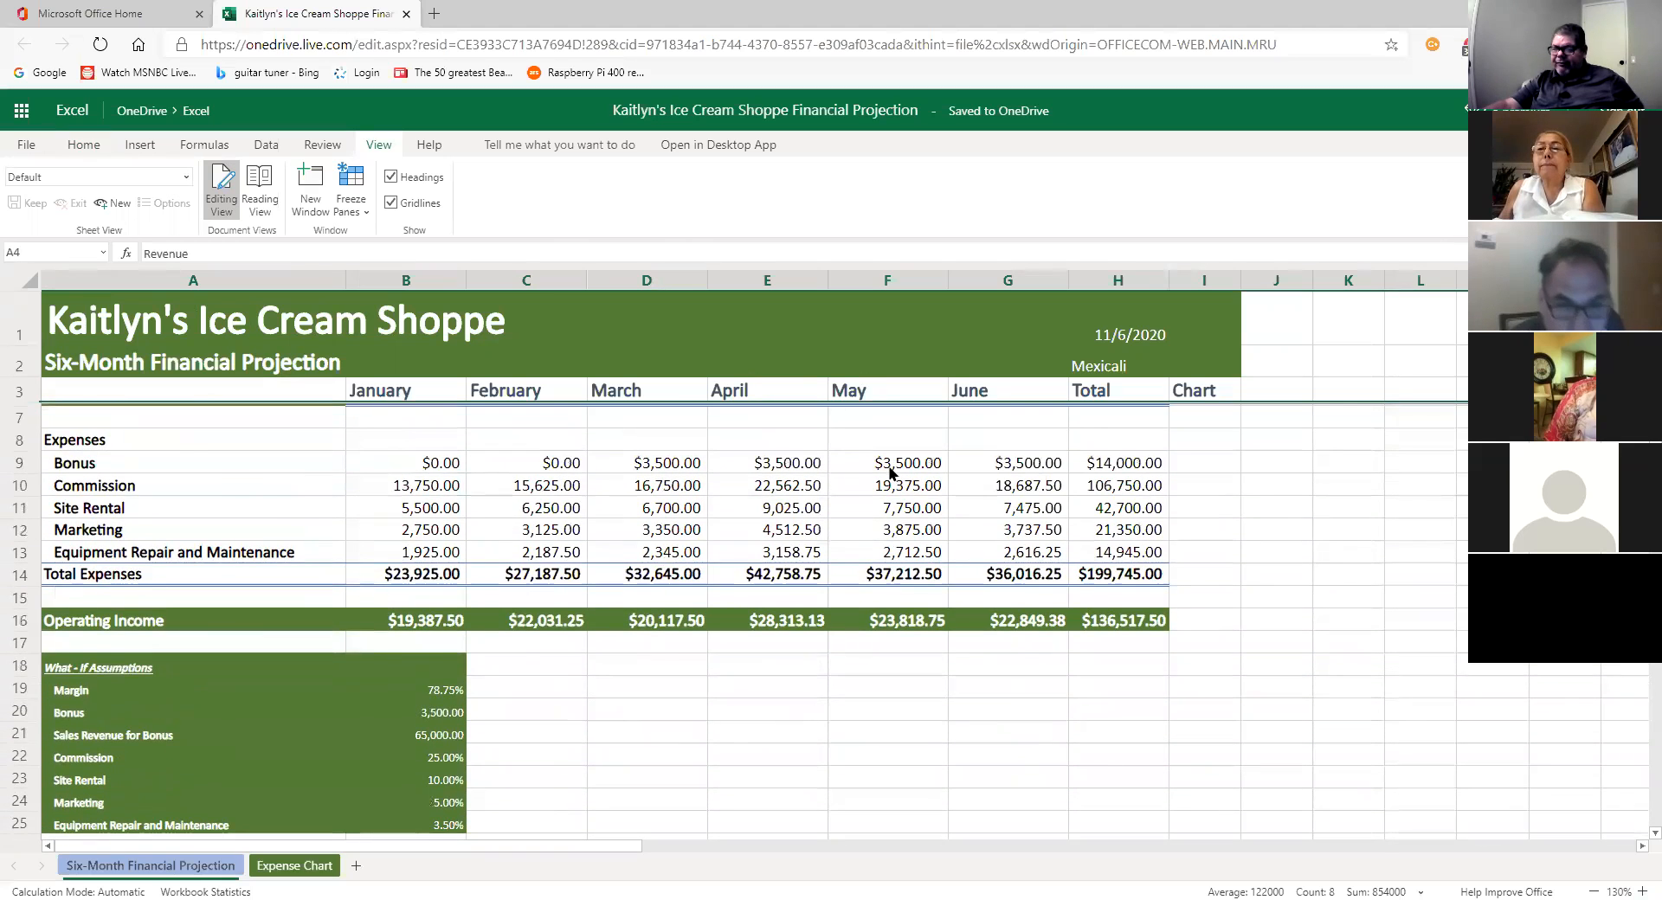
pyautogui.scroll(1, 890, 471)
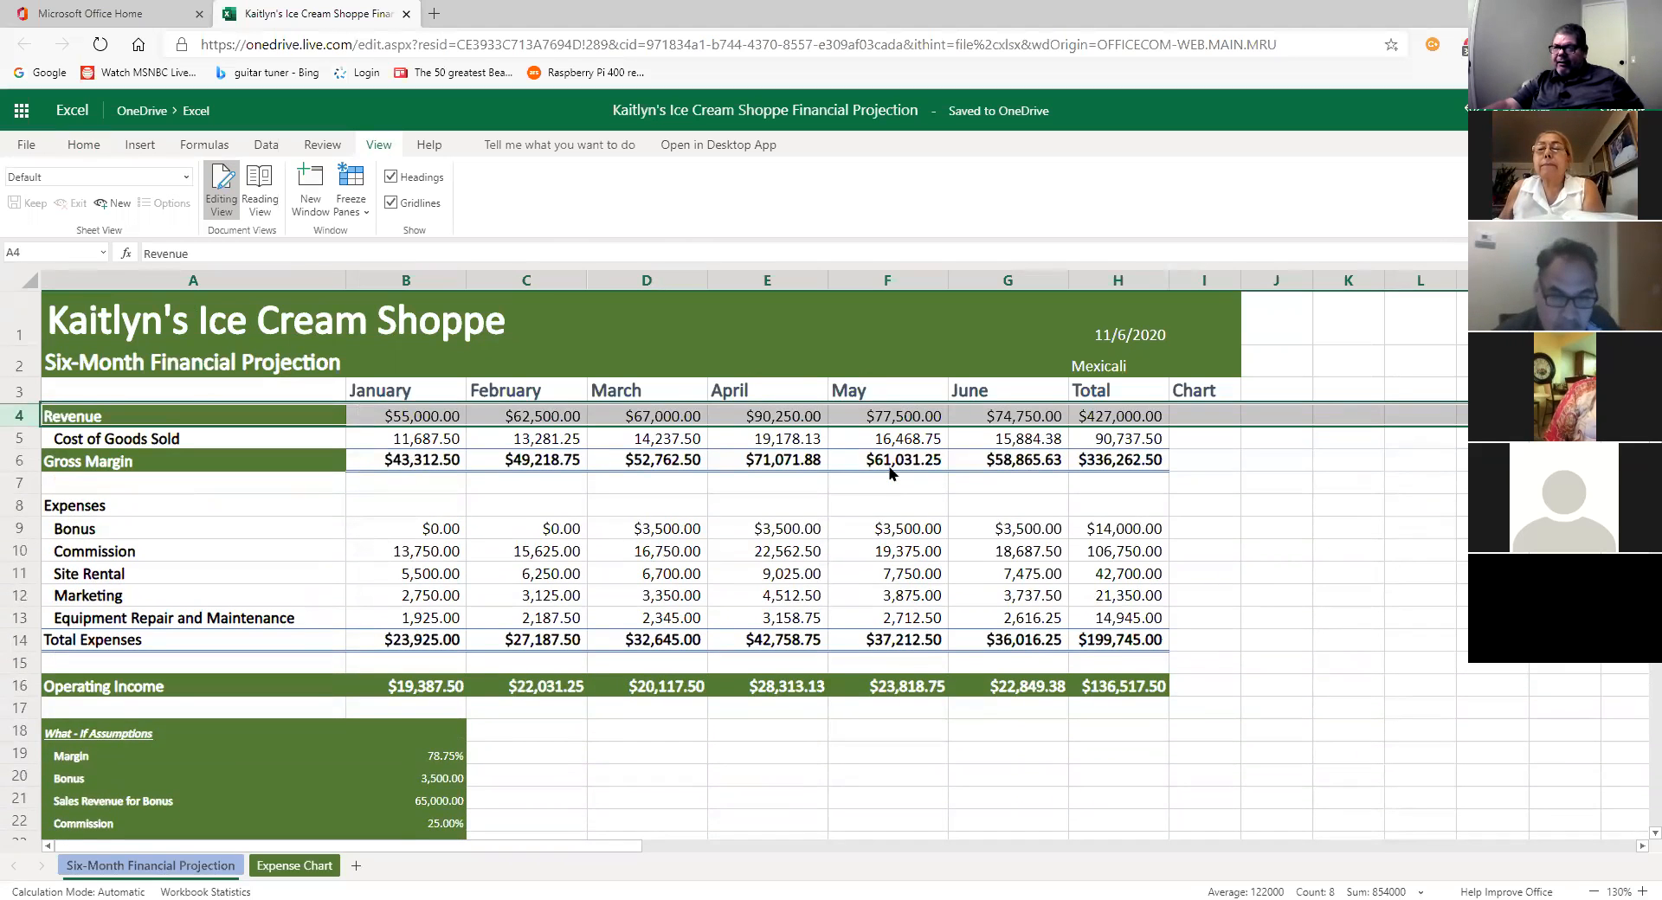
pyautogui.scroll(-1, 890, 472)
pyautogui.scroll(-1, 889, 472)
pyautogui.scroll(1, 890, 471)
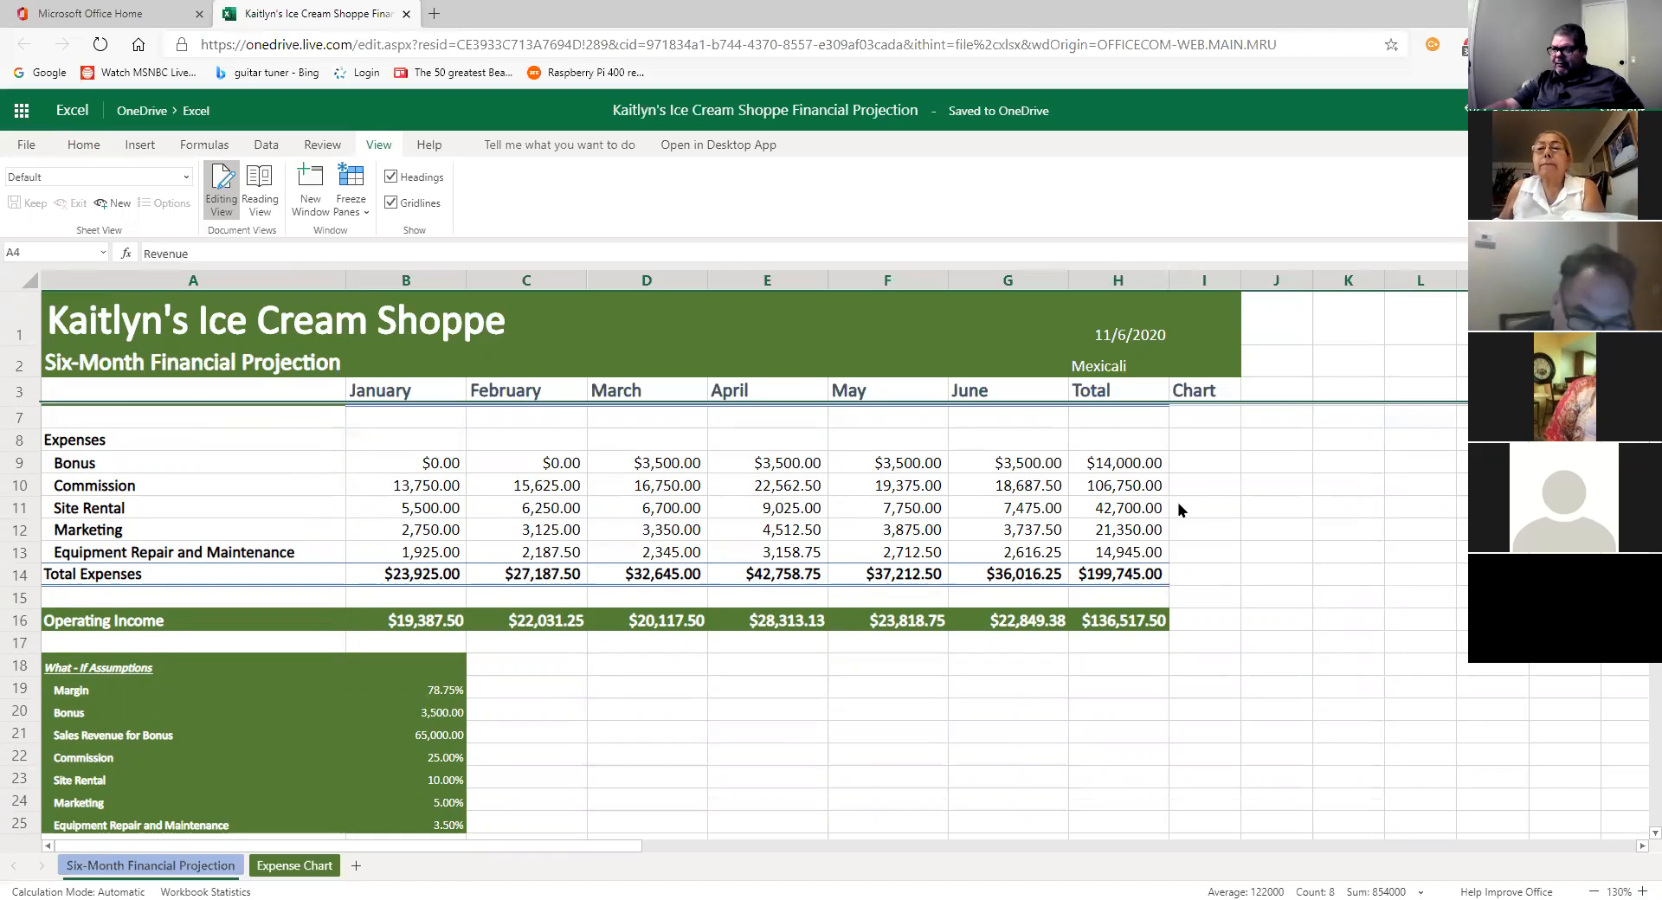
pyautogui.scroll(-3, 1179, 511)
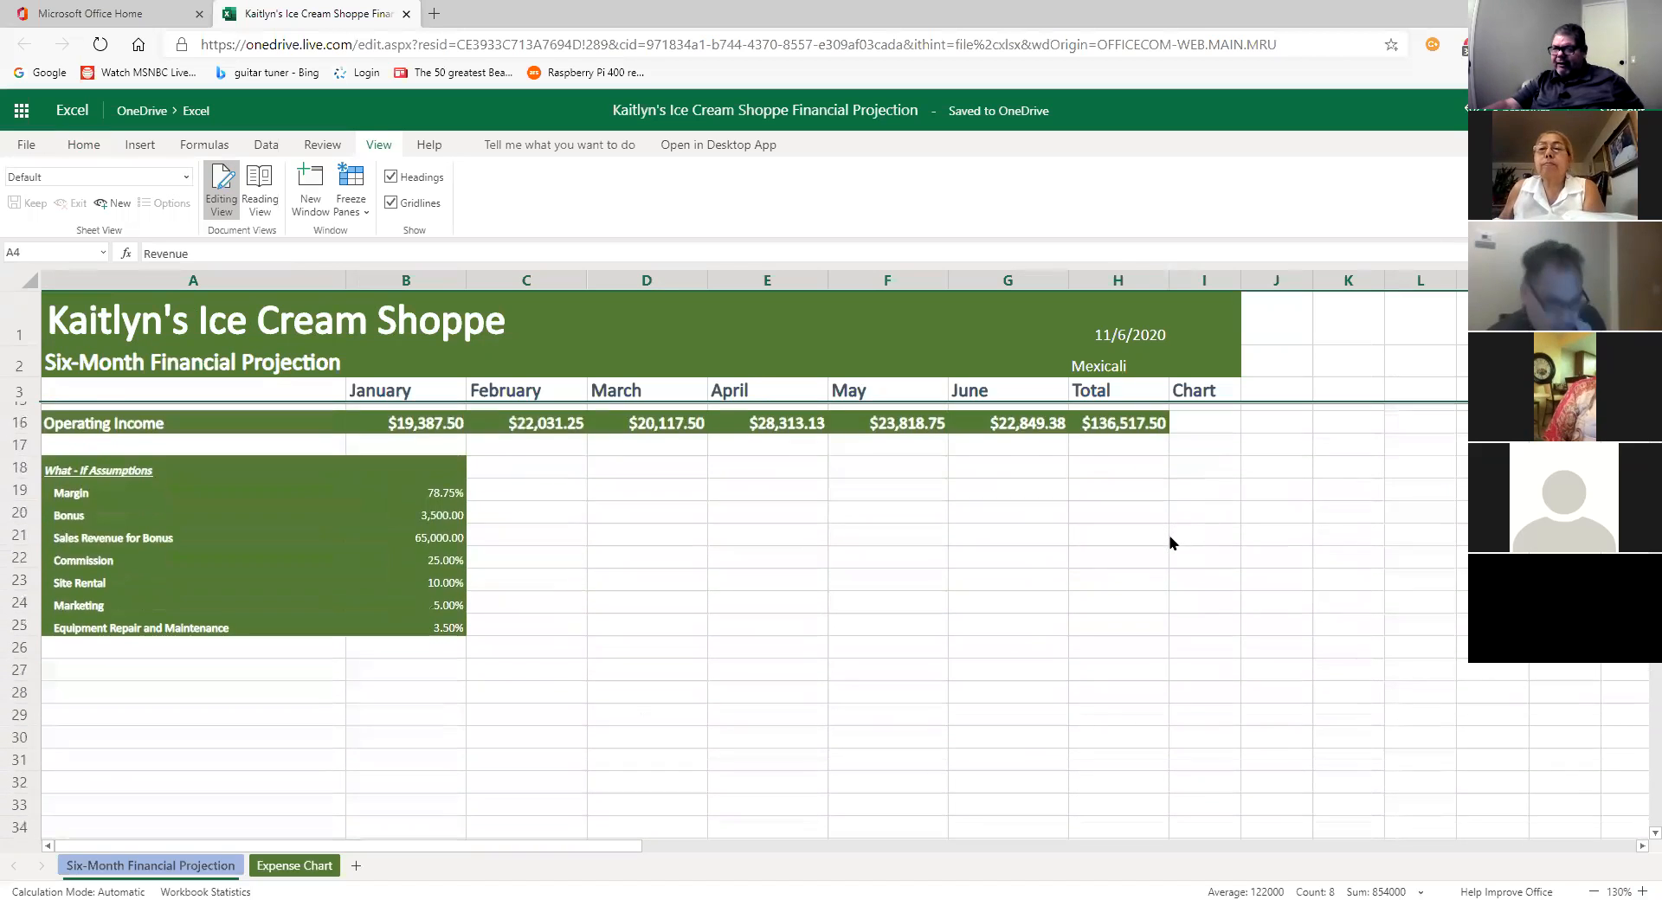
pyautogui.scroll(-1, 1170, 542)
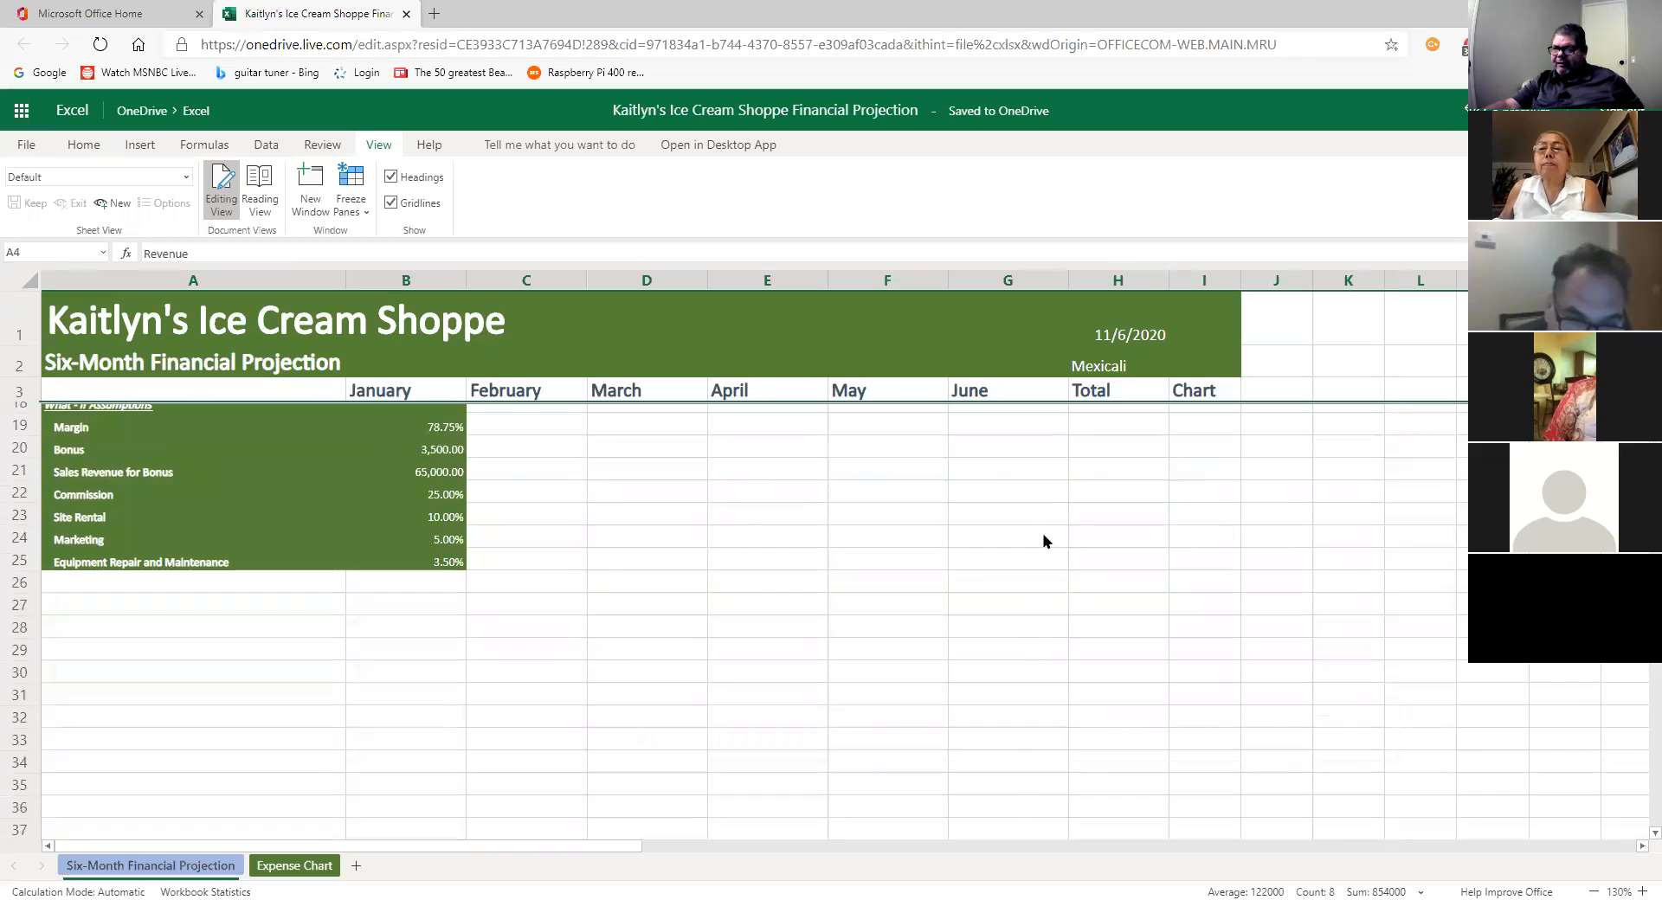
pyautogui.scroll(1, 1043, 542)
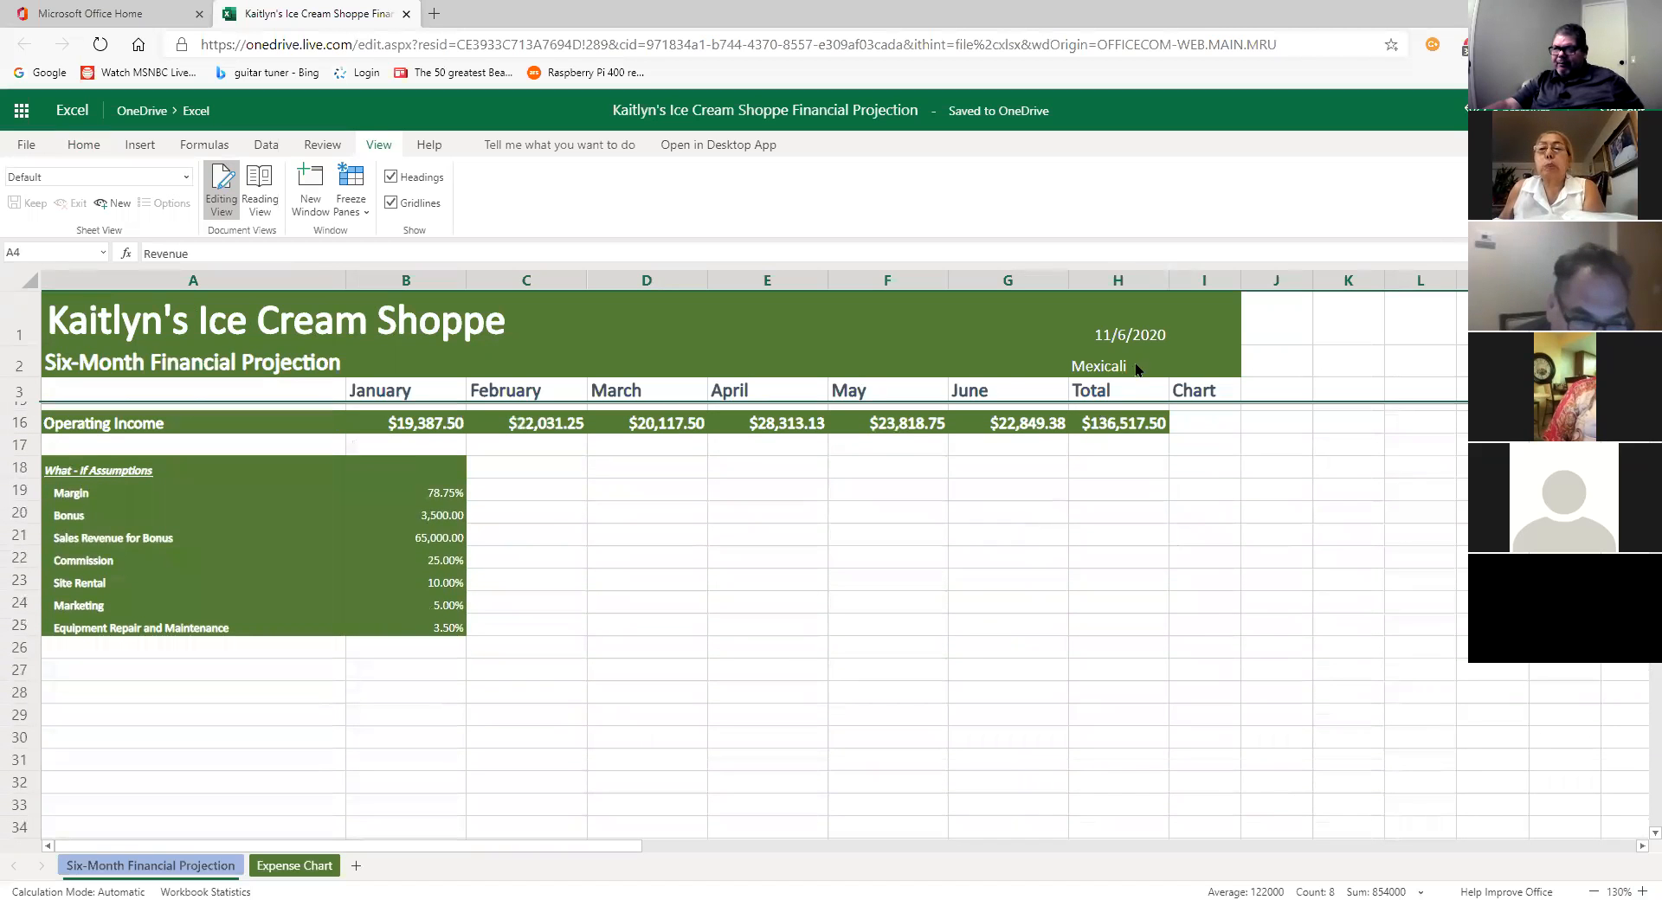
pyautogui.scroll(3, 788, 518)
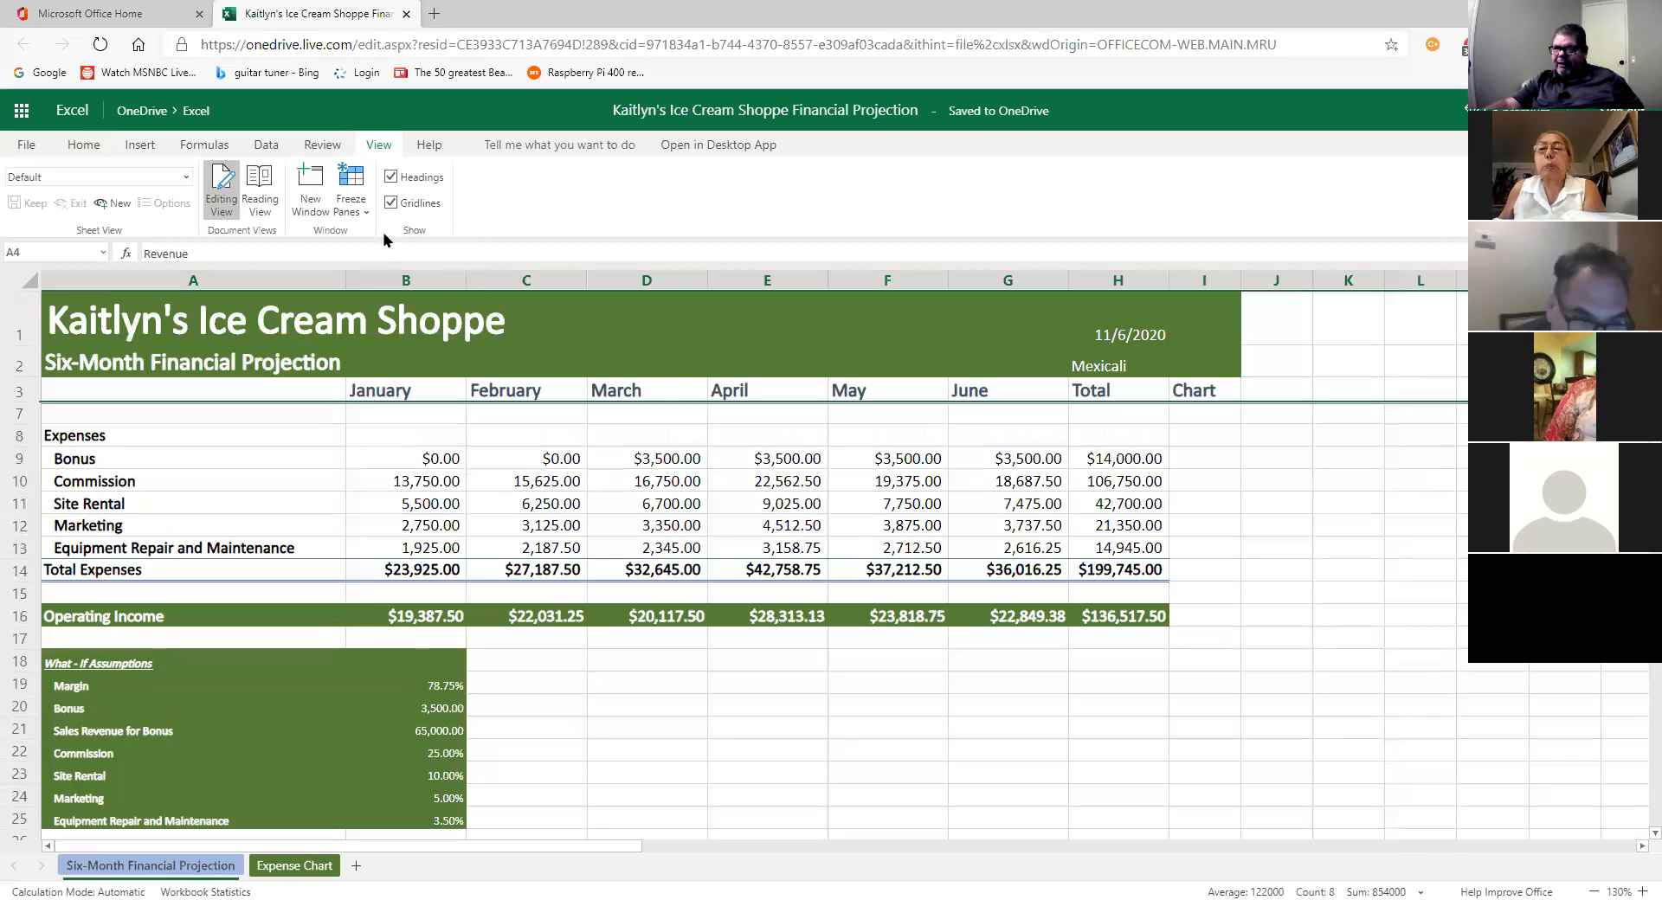
# Step: Unfreeze the panes and check the formula behind April's Site Rental
pyautogui.click(364, 211)
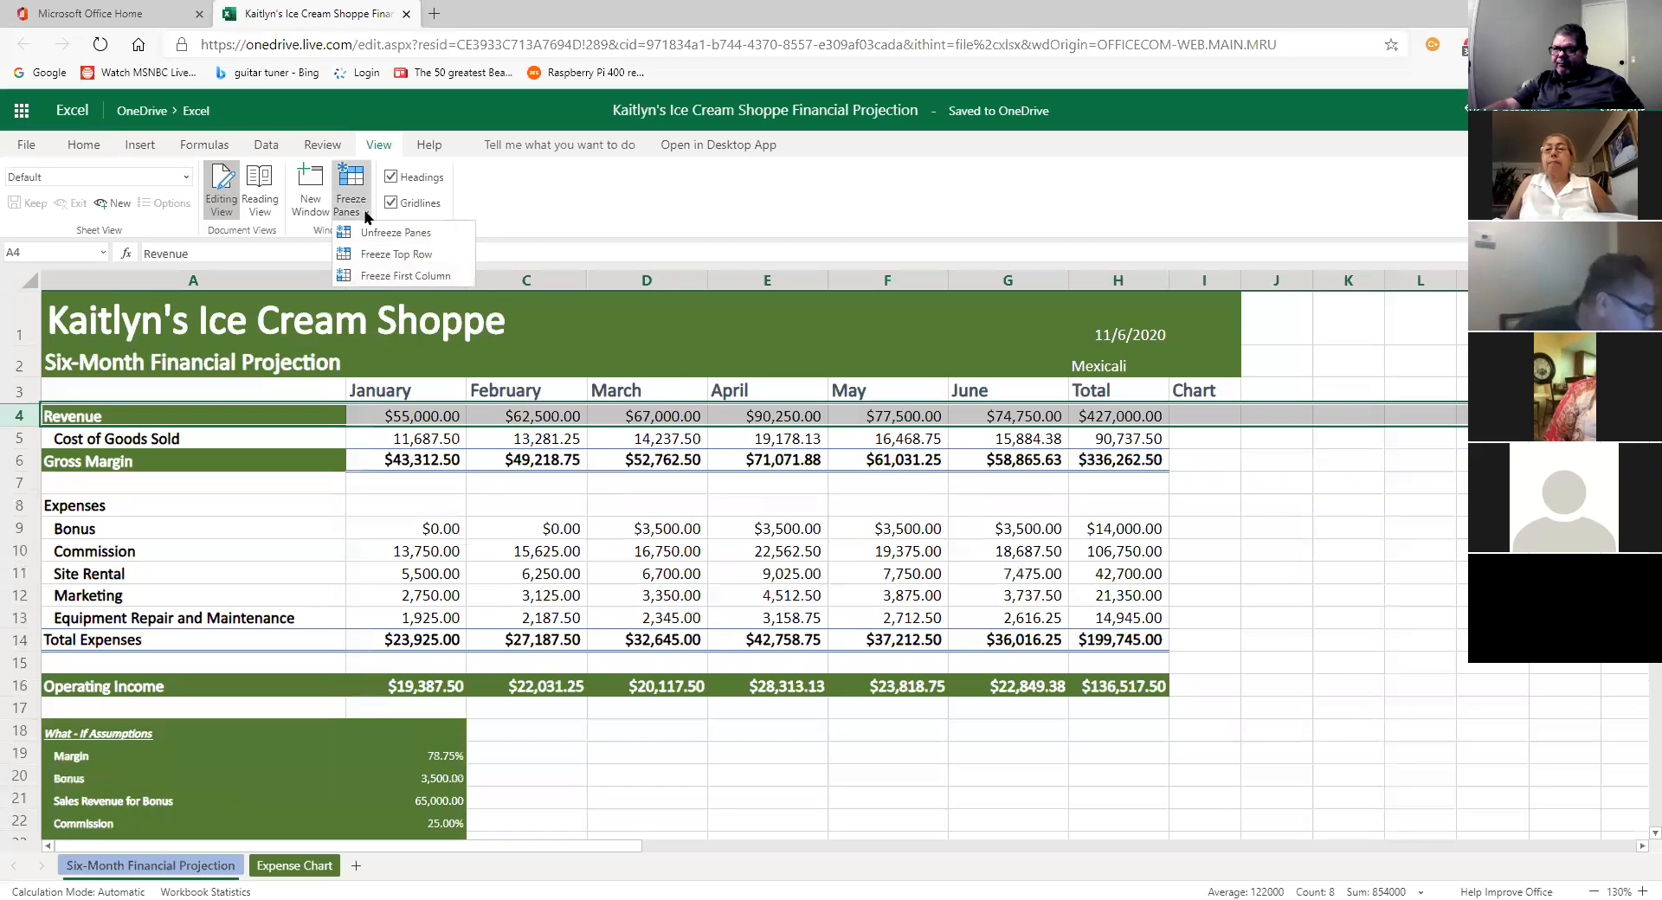
pyautogui.click(380, 232)
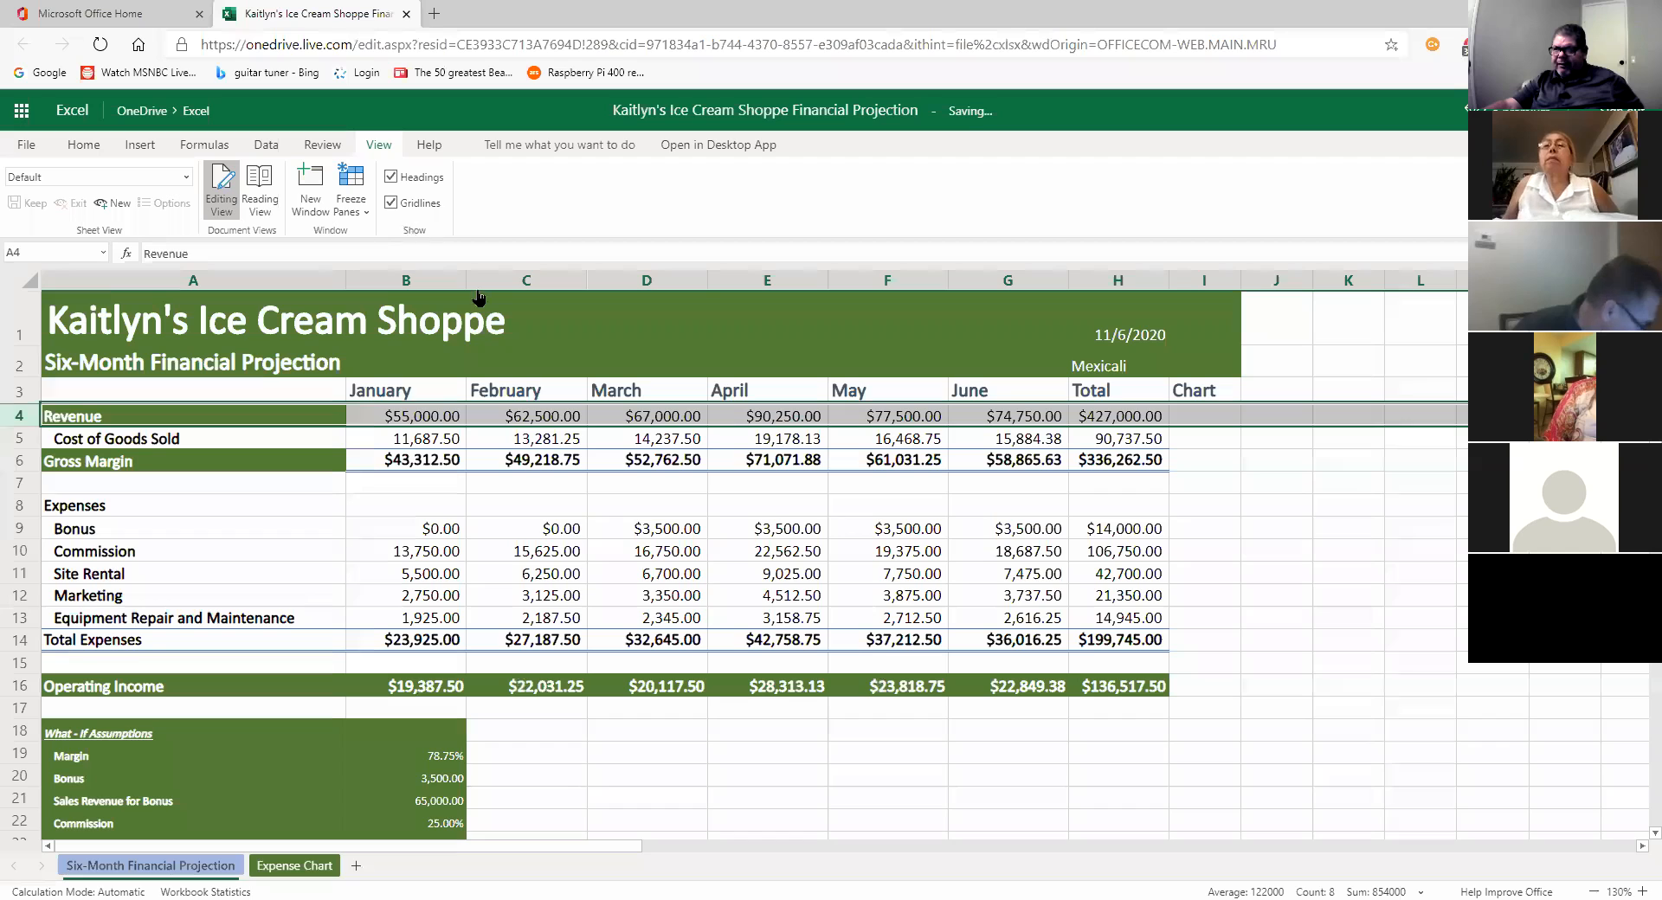
pyautogui.click(788, 573)
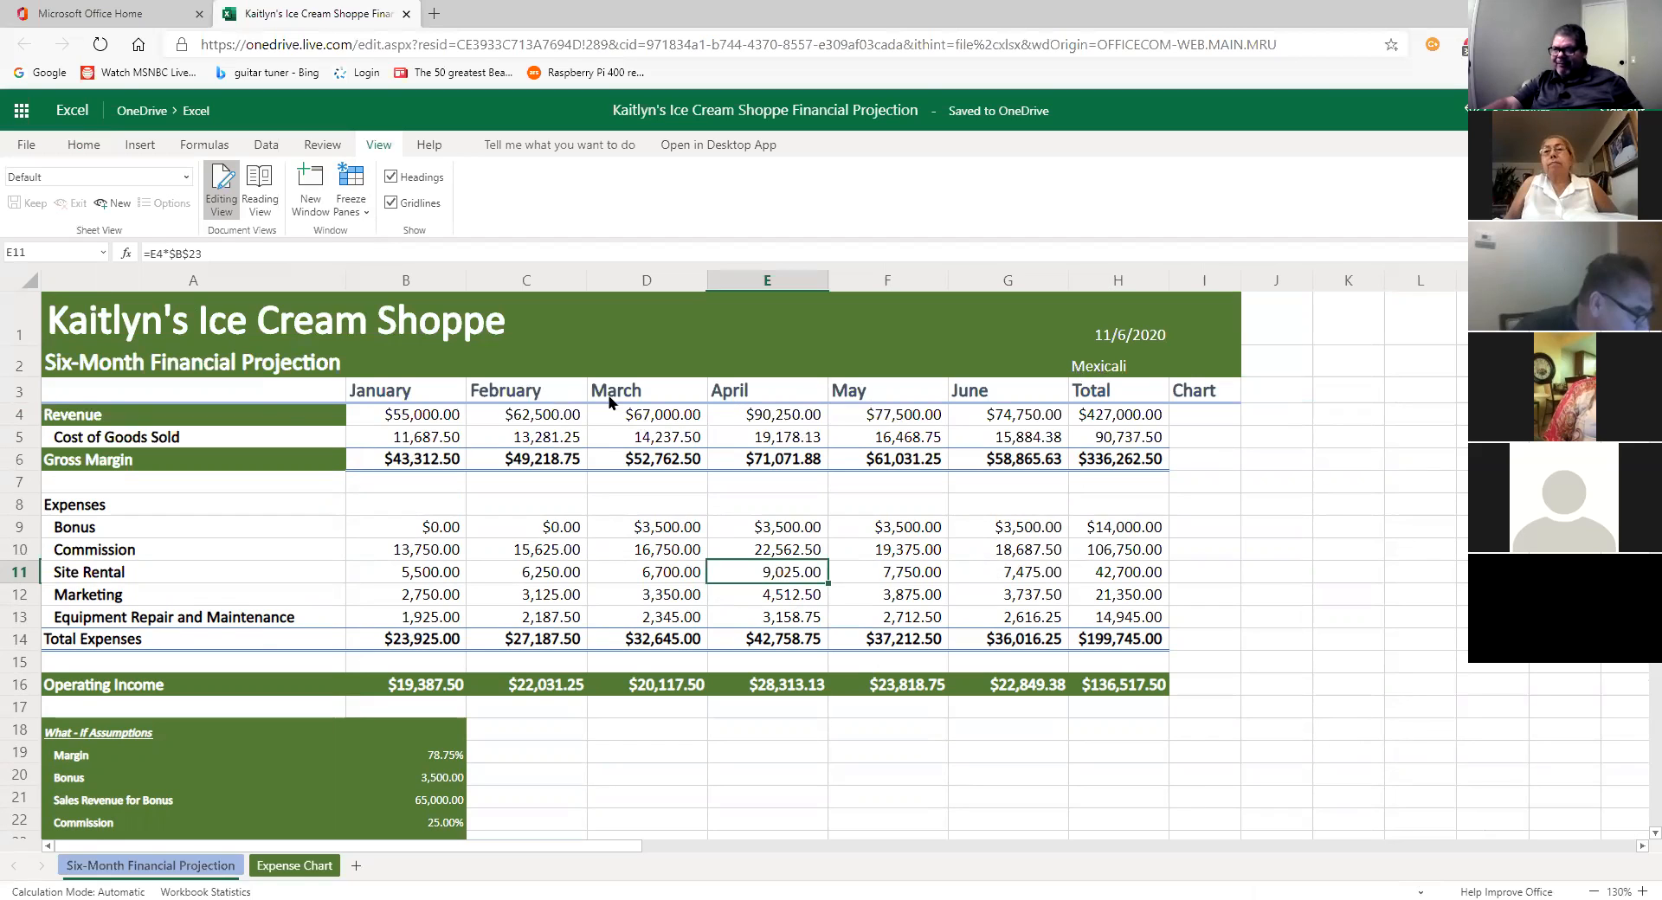
# Step: Select row 4 and freeze panes again so everything above Revenue stays fixed
pyautogui.click(13, 417)
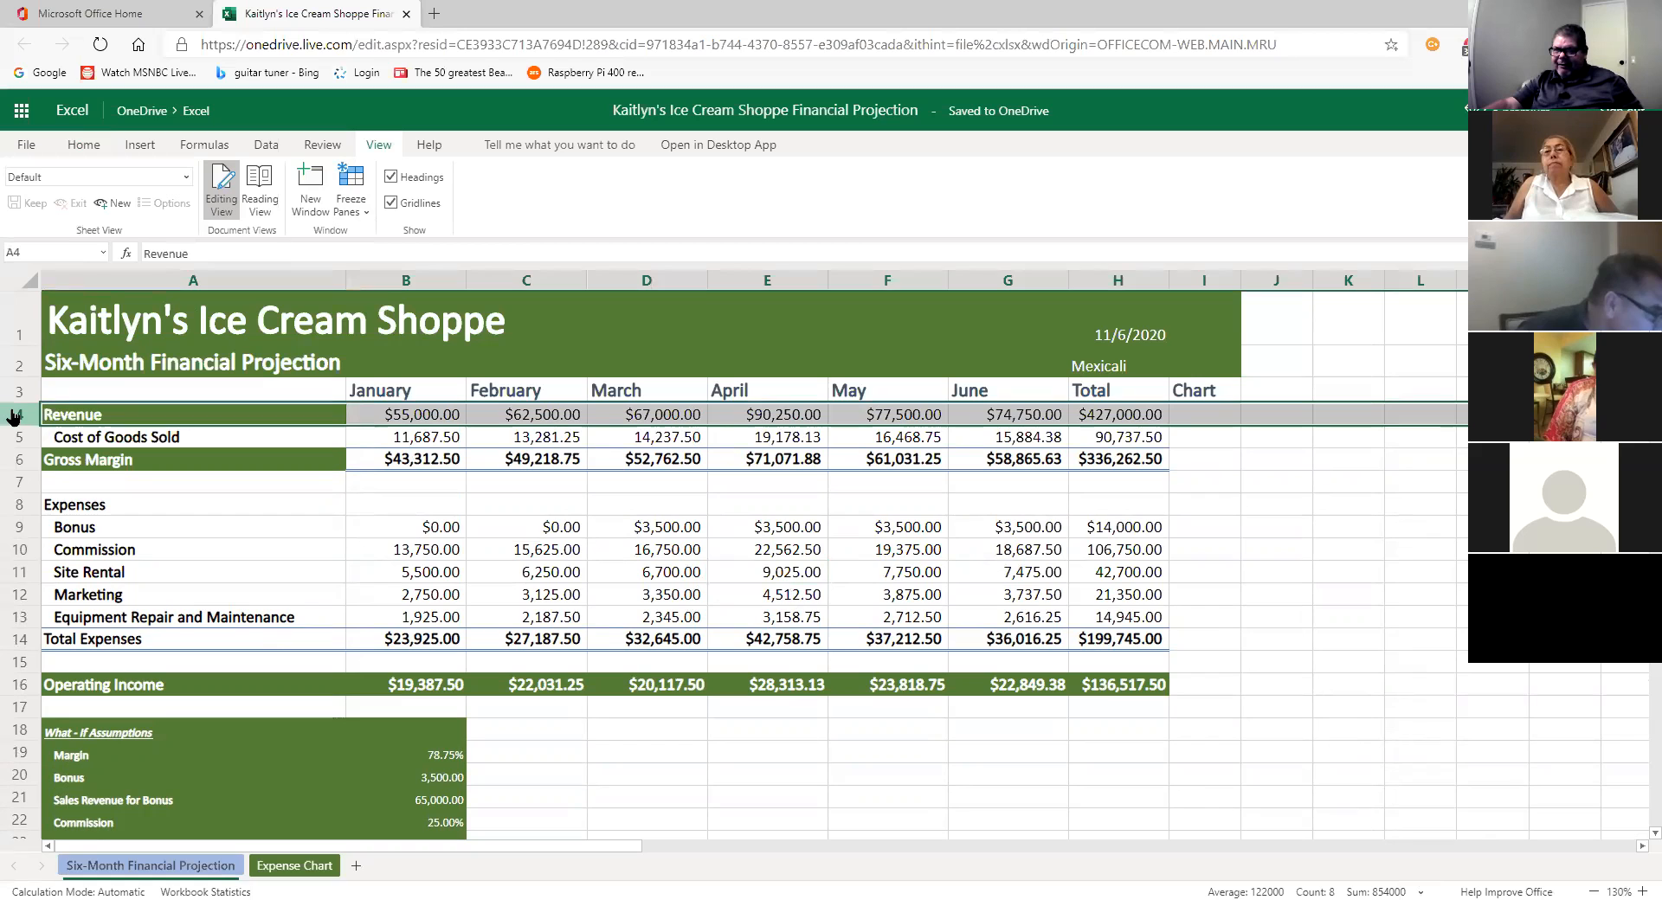
pyautogui.click(362, 208)
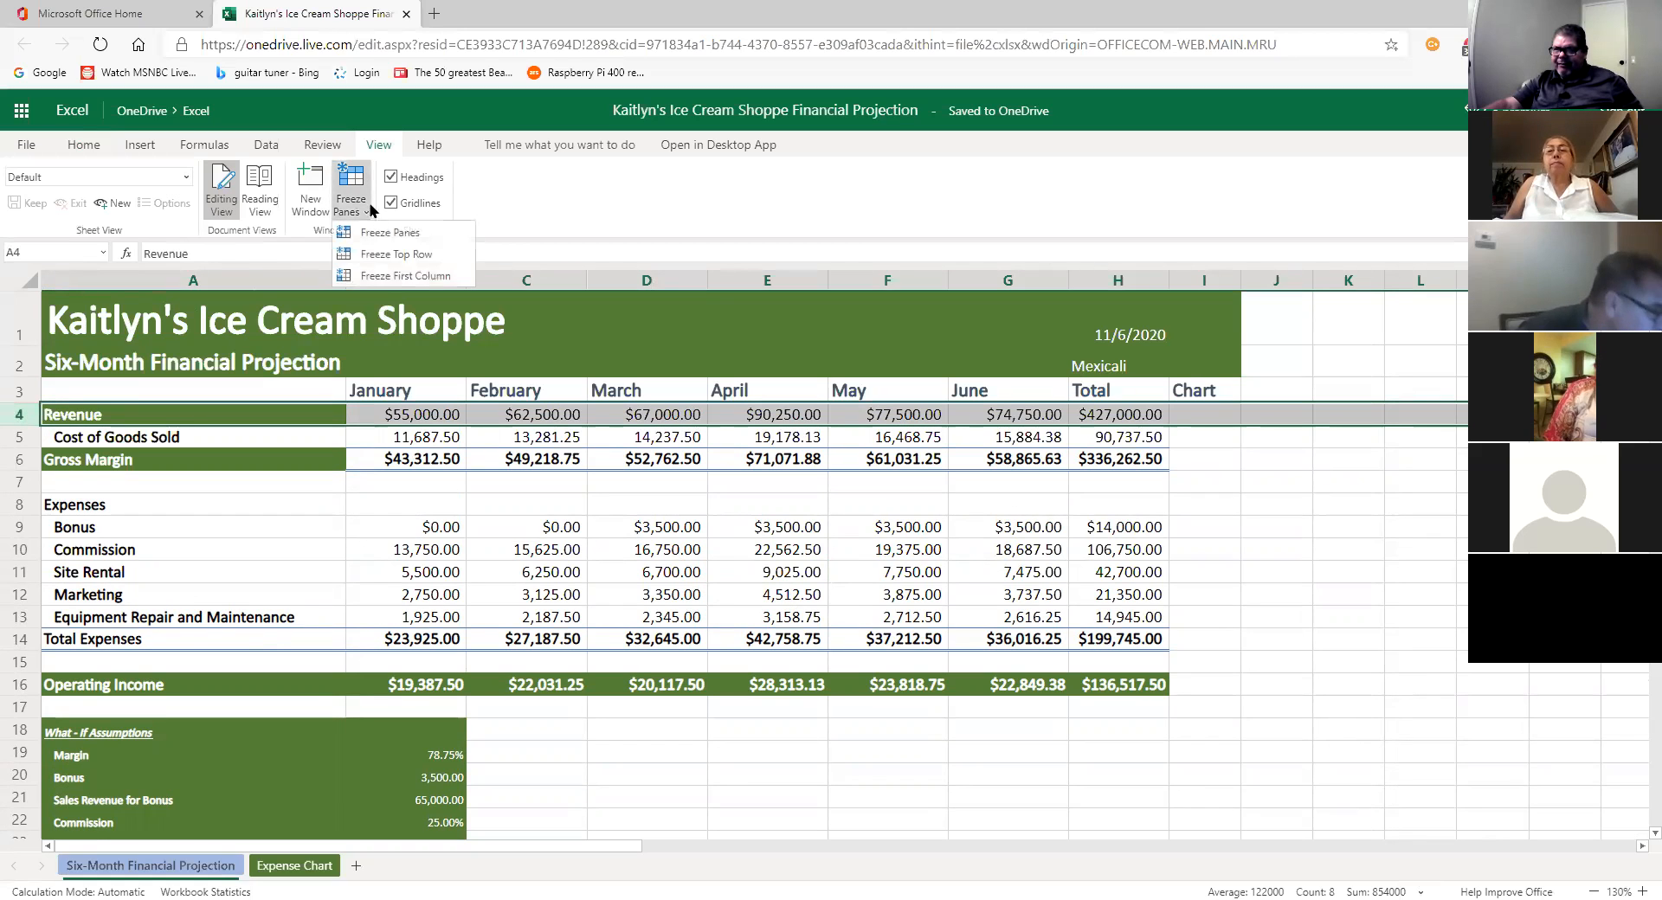
pyautogui.click(374, 230)
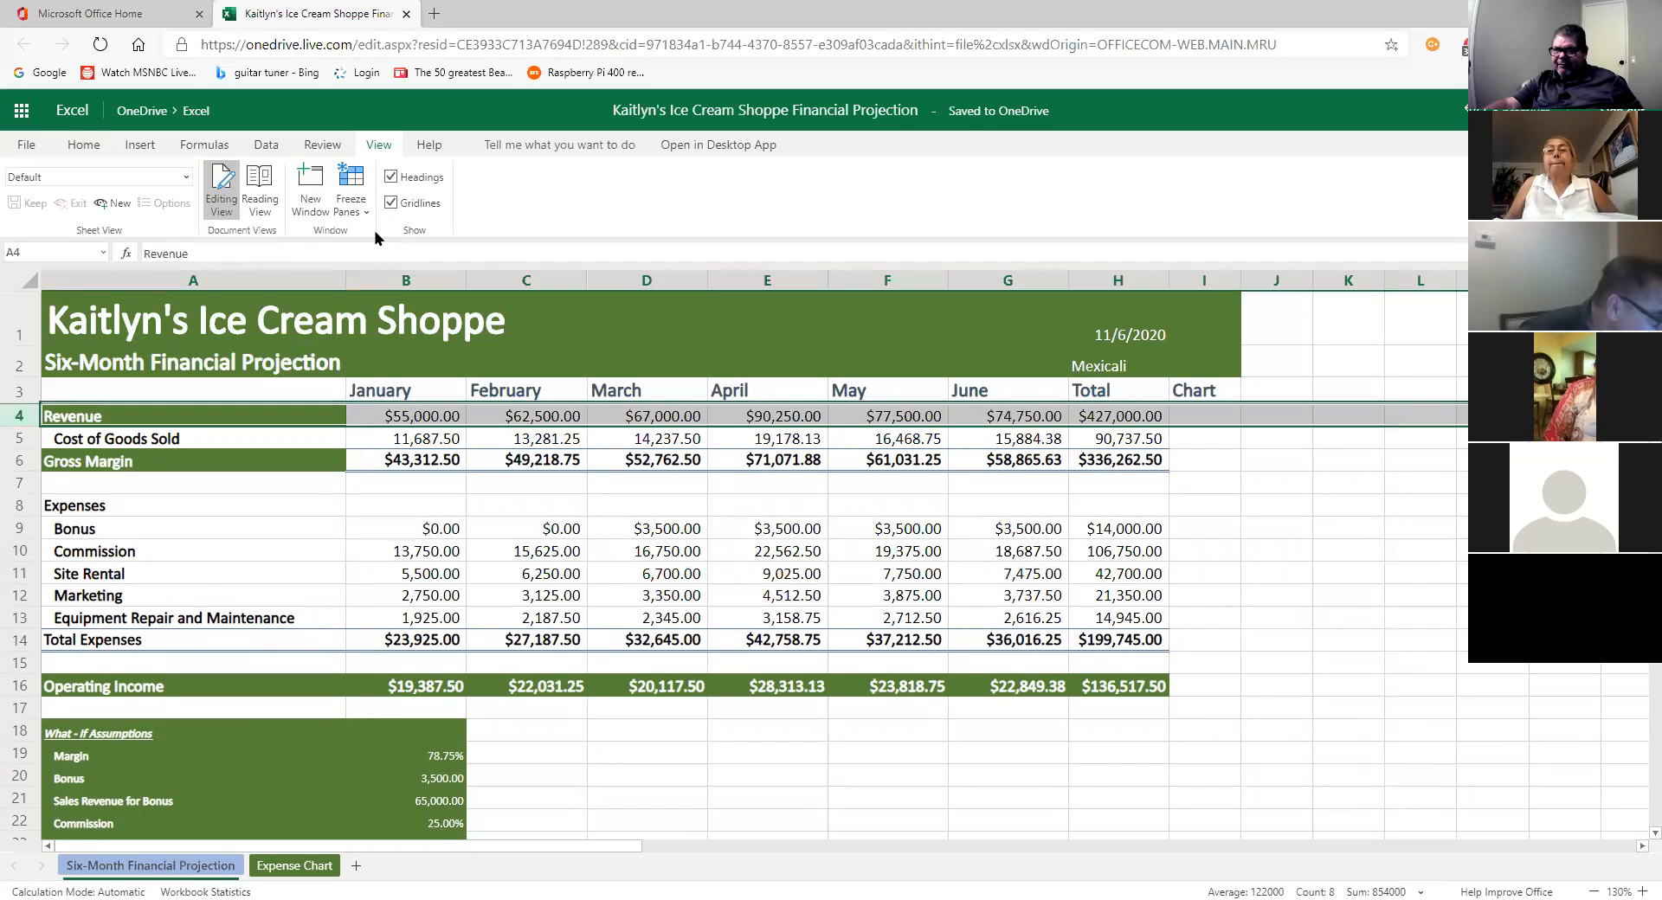
pyautogui.scroll(-1, 536, 532)
pyautogui.scroll(-1, 540, 534)
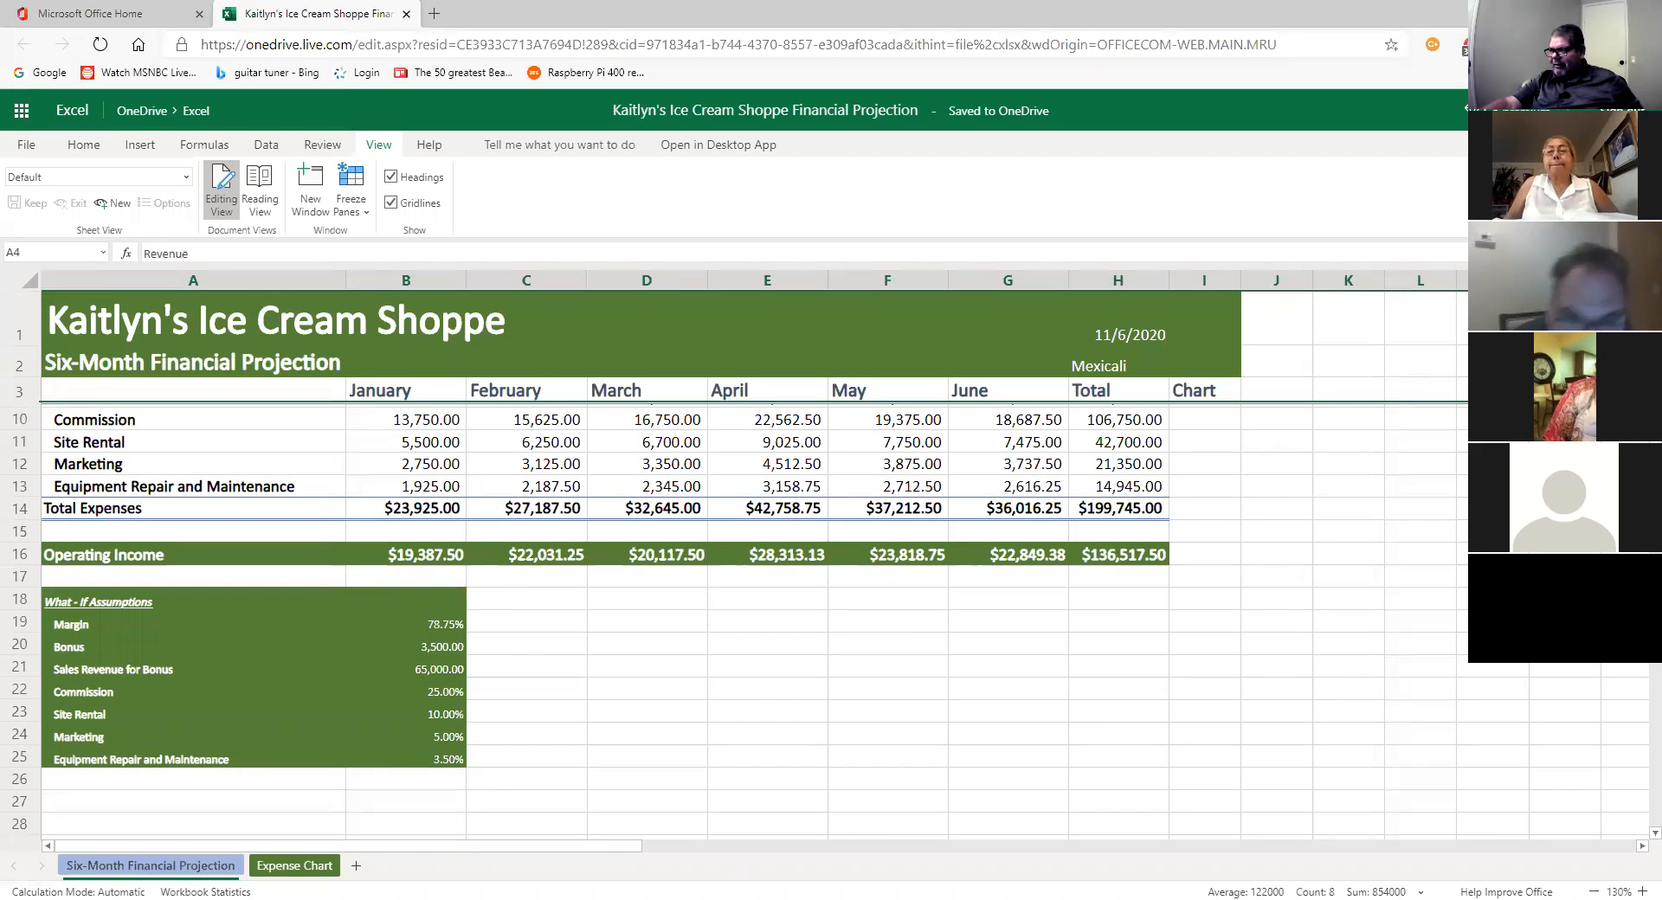
pyautogui.scroll(1, 830, 619)
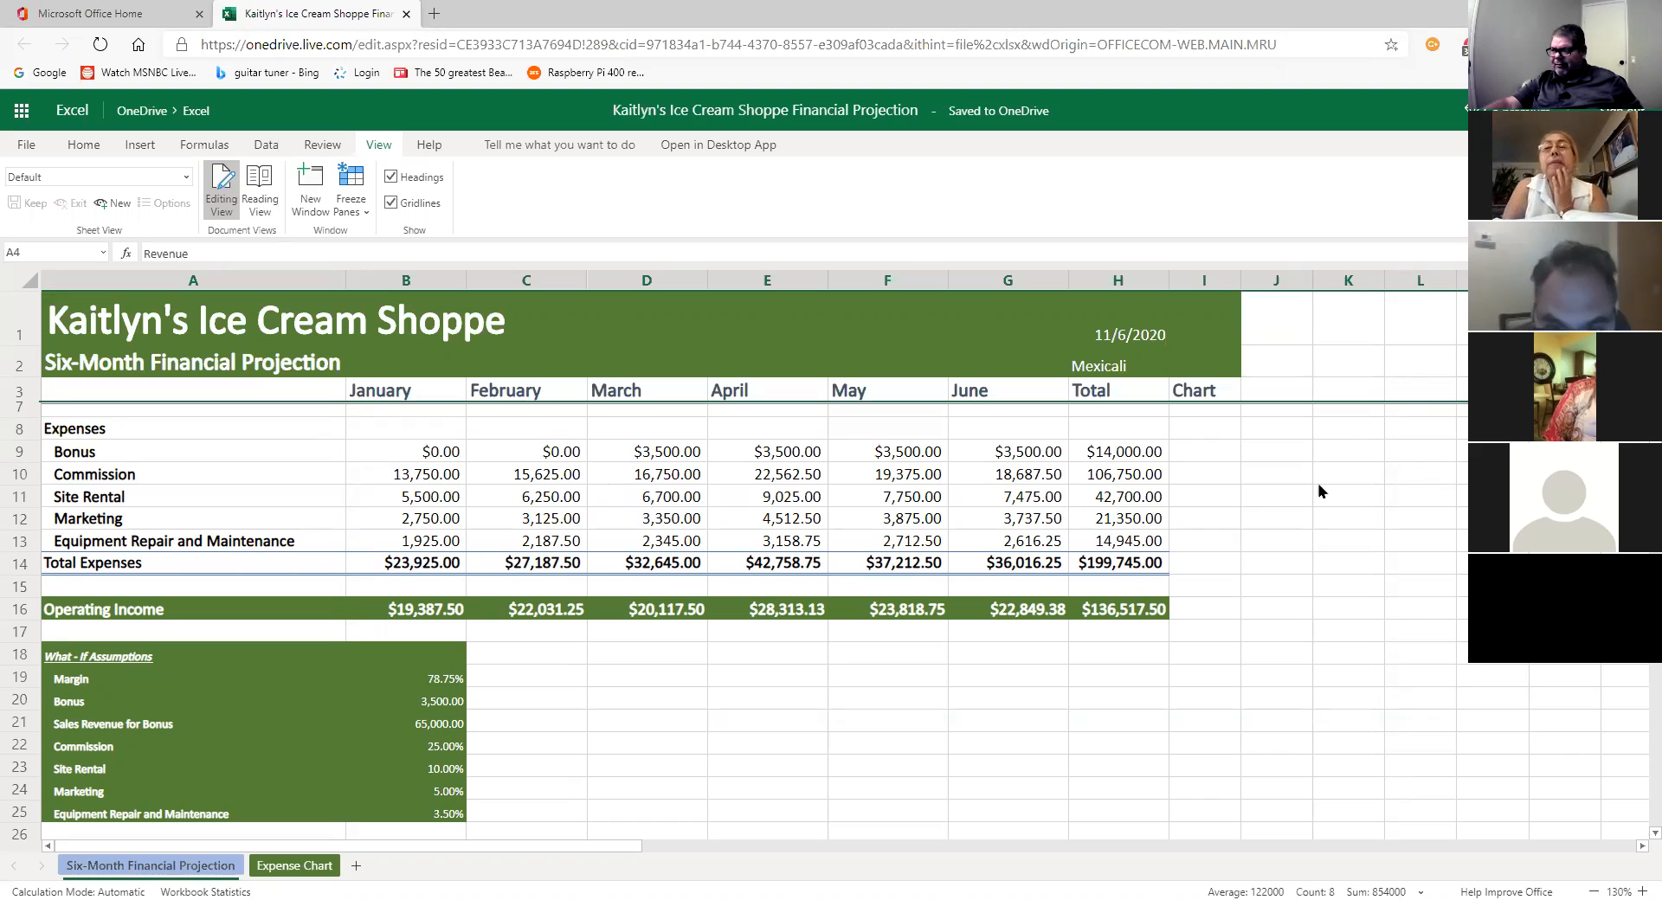
pyautogui.scroll(-1, 1636, 838)
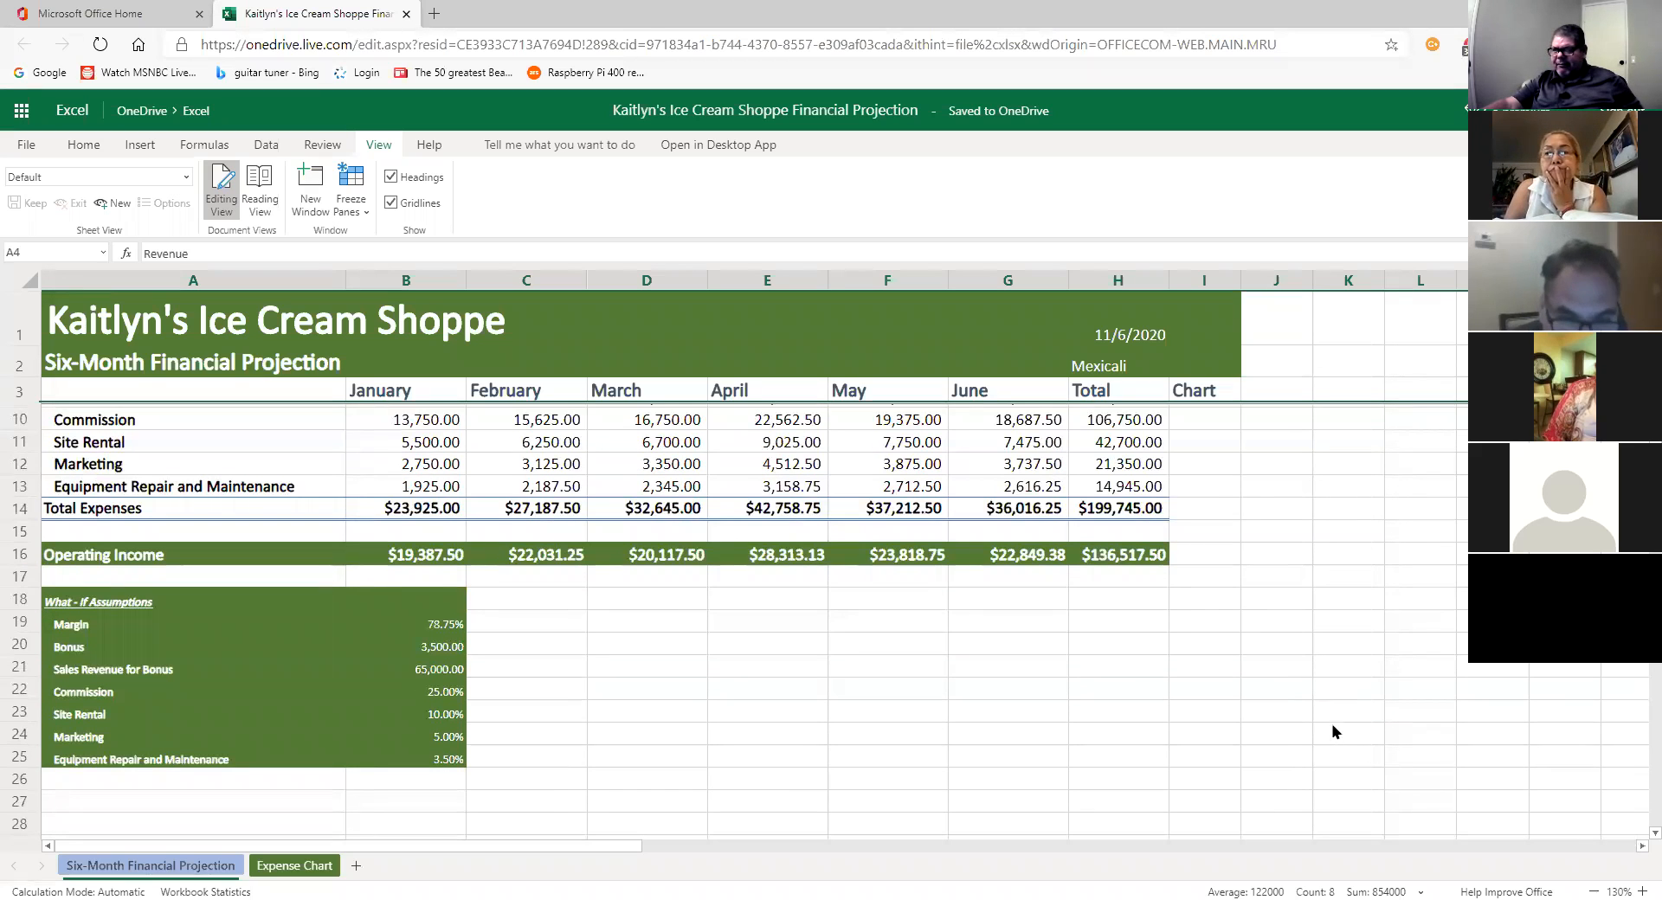
pyautogui.scroll(1, 1334, 729)
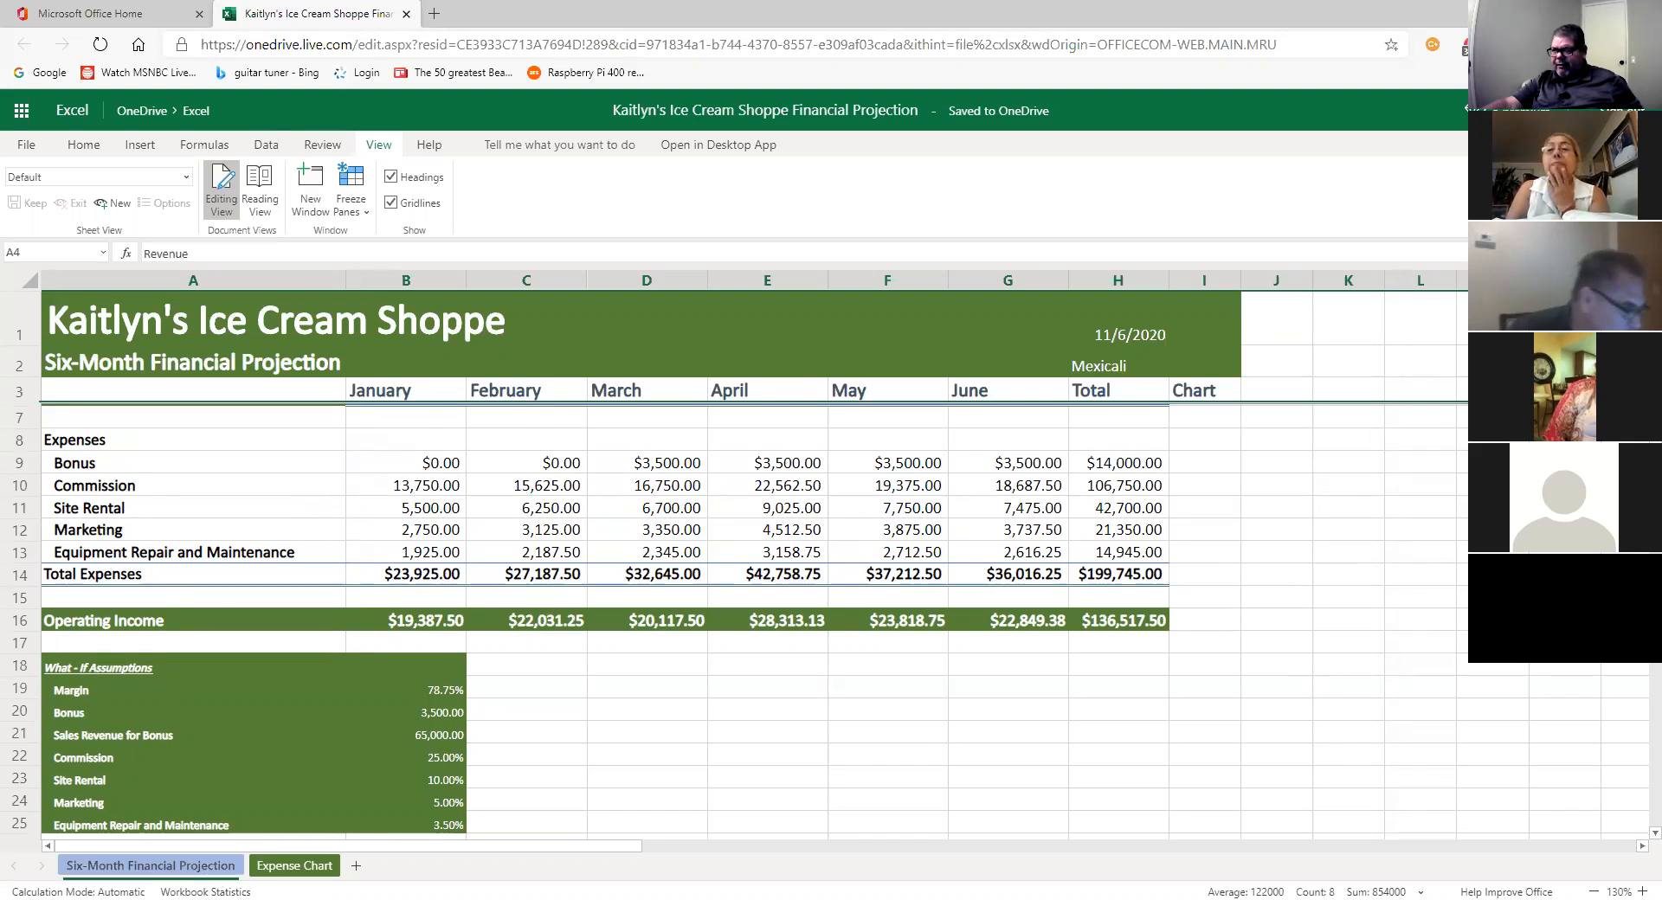
pyautogui.scroll(-1, 753, 563)
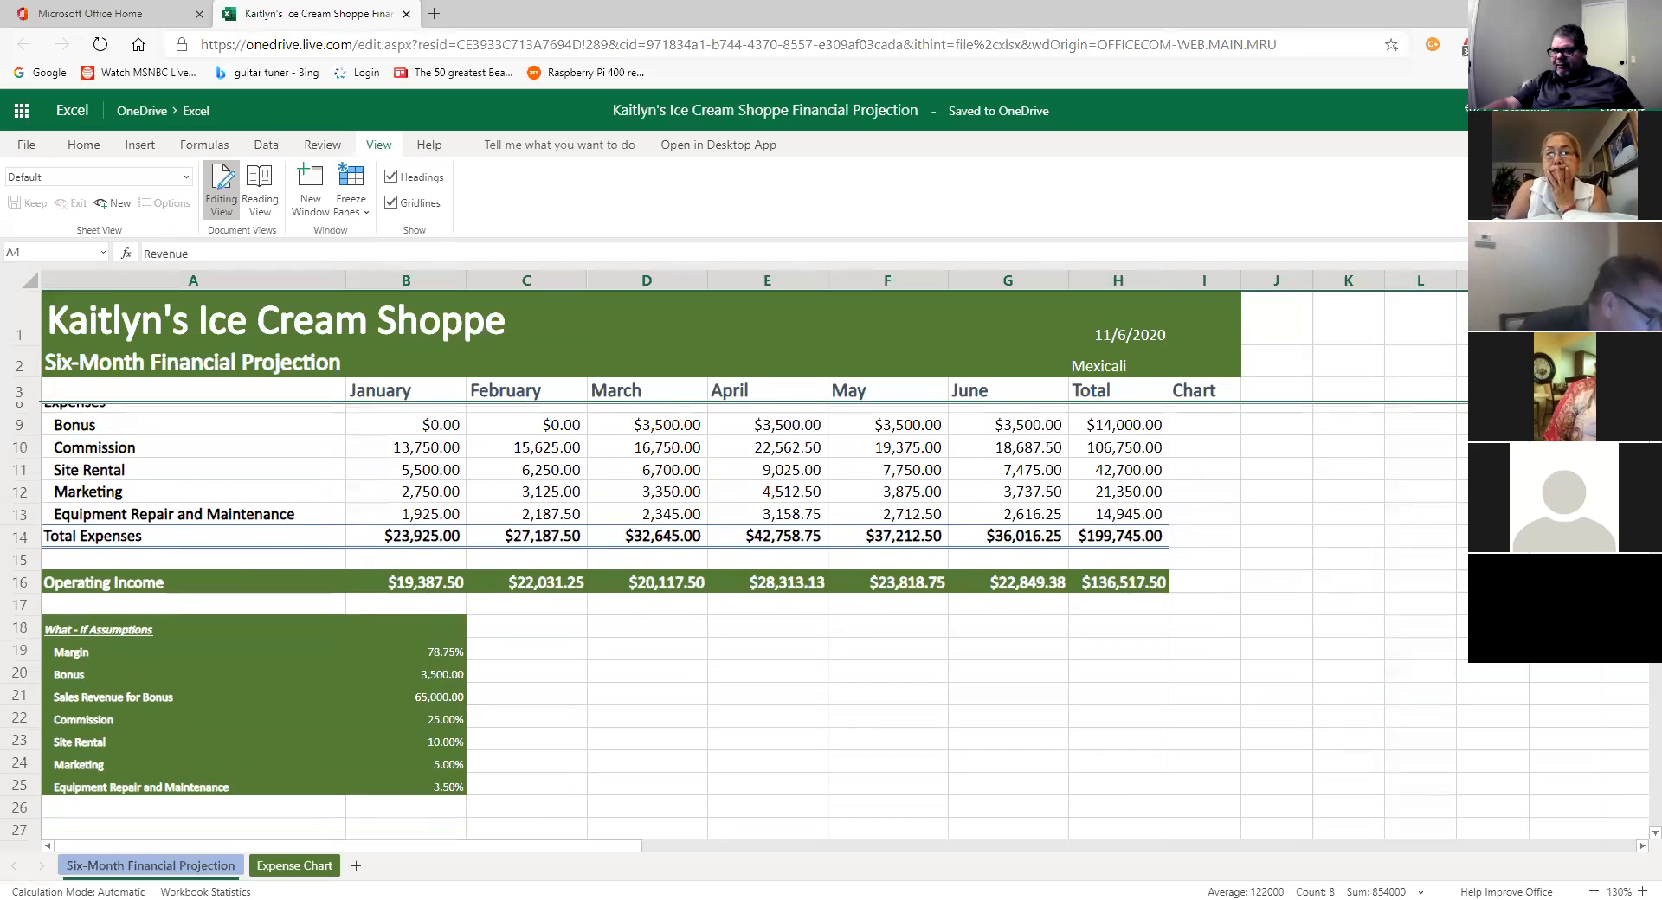
pyautogui.scroll(1, 753, 562)
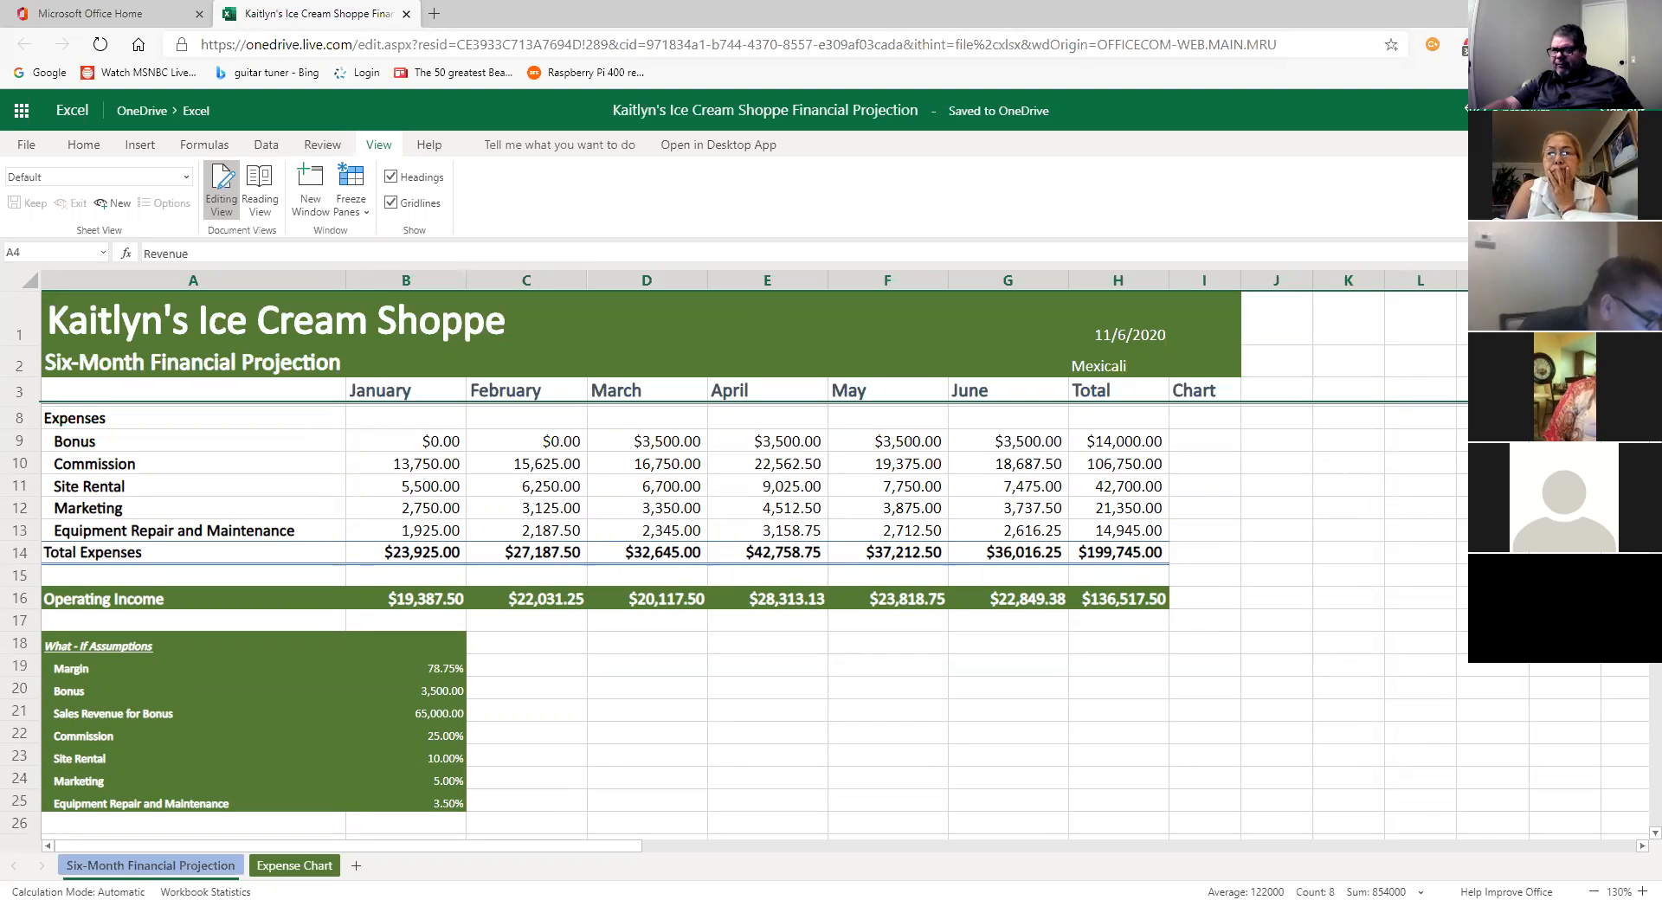
pyautogui.scroll(-1, 753, 562)
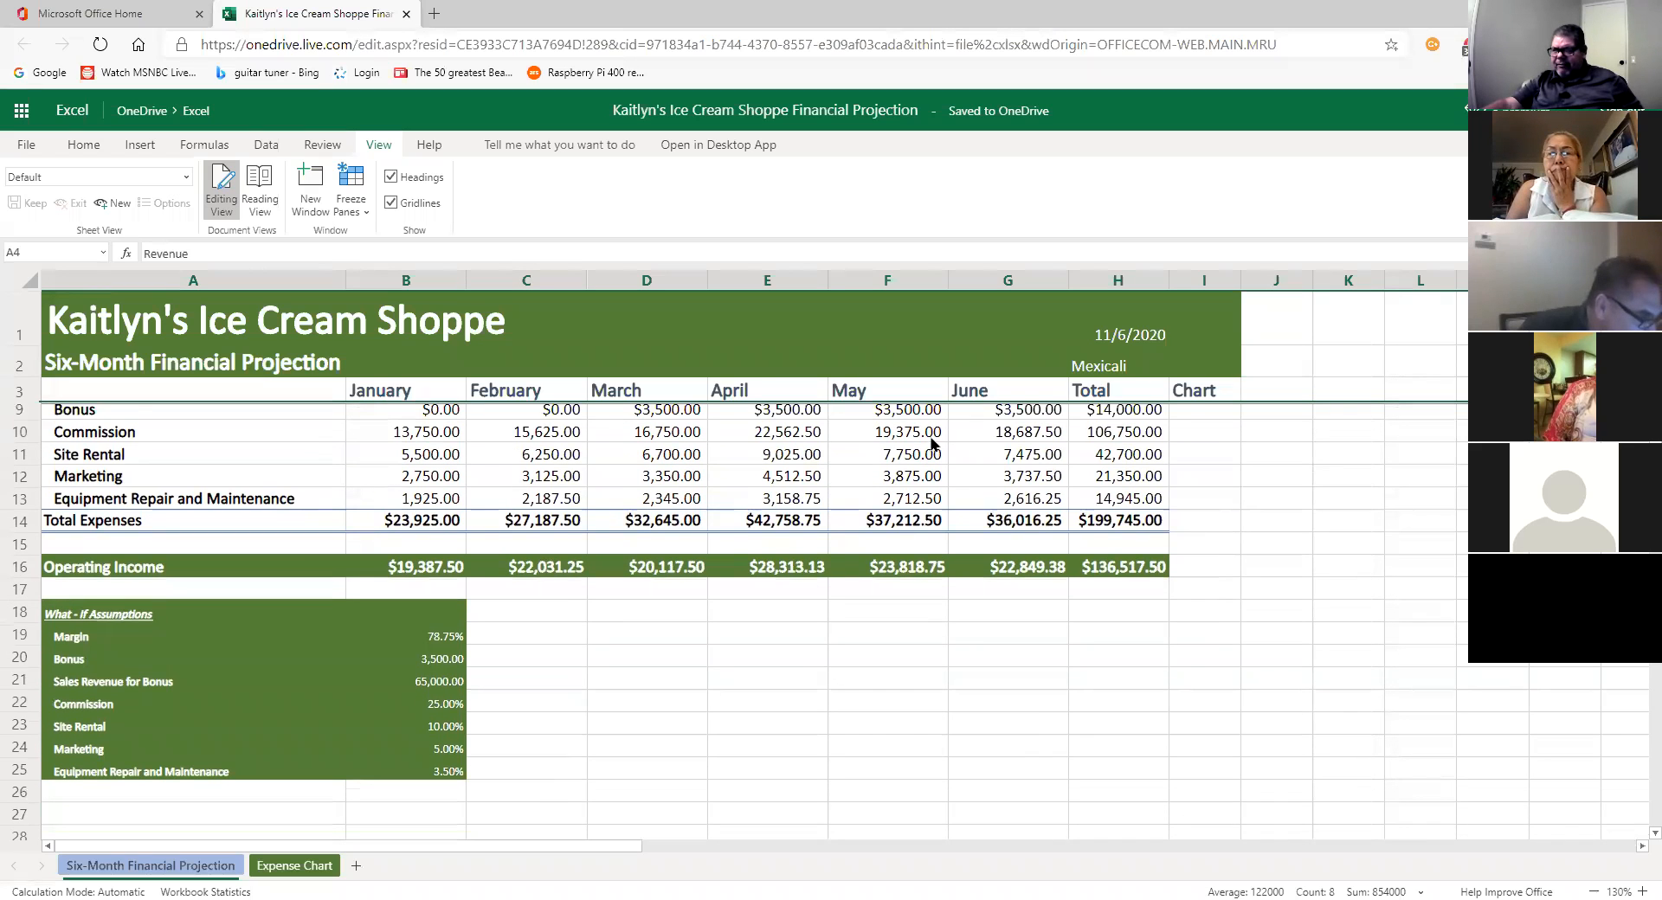
pyautogui.moveTo(139, 403); pyautogui.dragTo(545, 441)
pyautogui.click(1247, 487)
pyautogui.scroll(-2, 920, 568)
pyautogui.scroll(2, 920, 568)
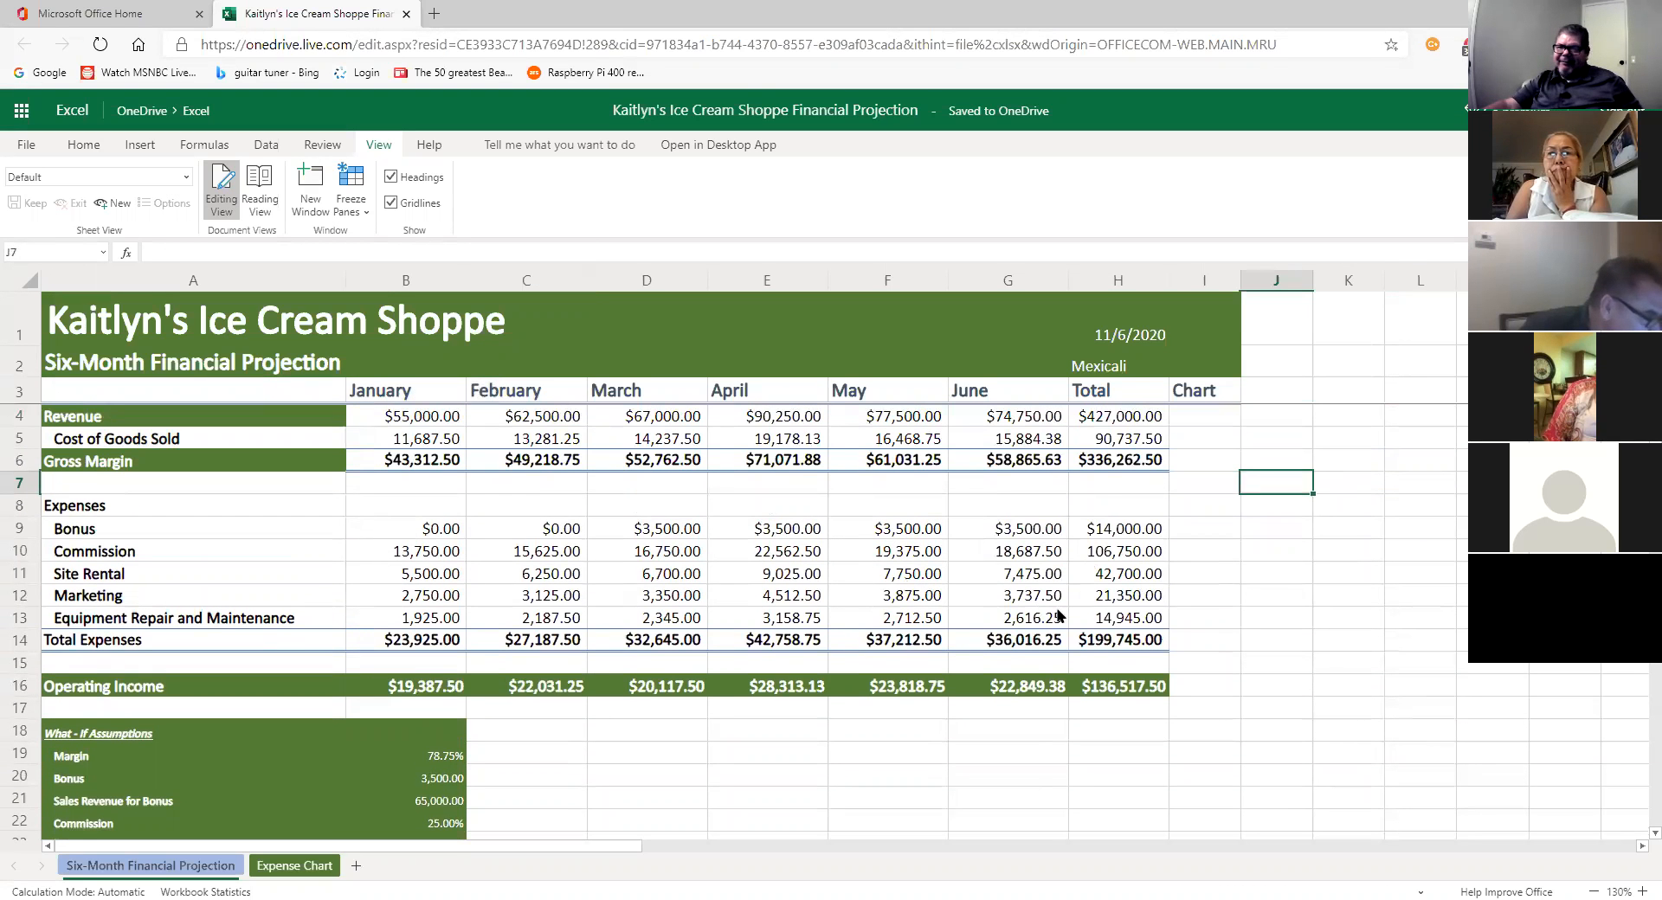
pyautogui.click(1214, 666)
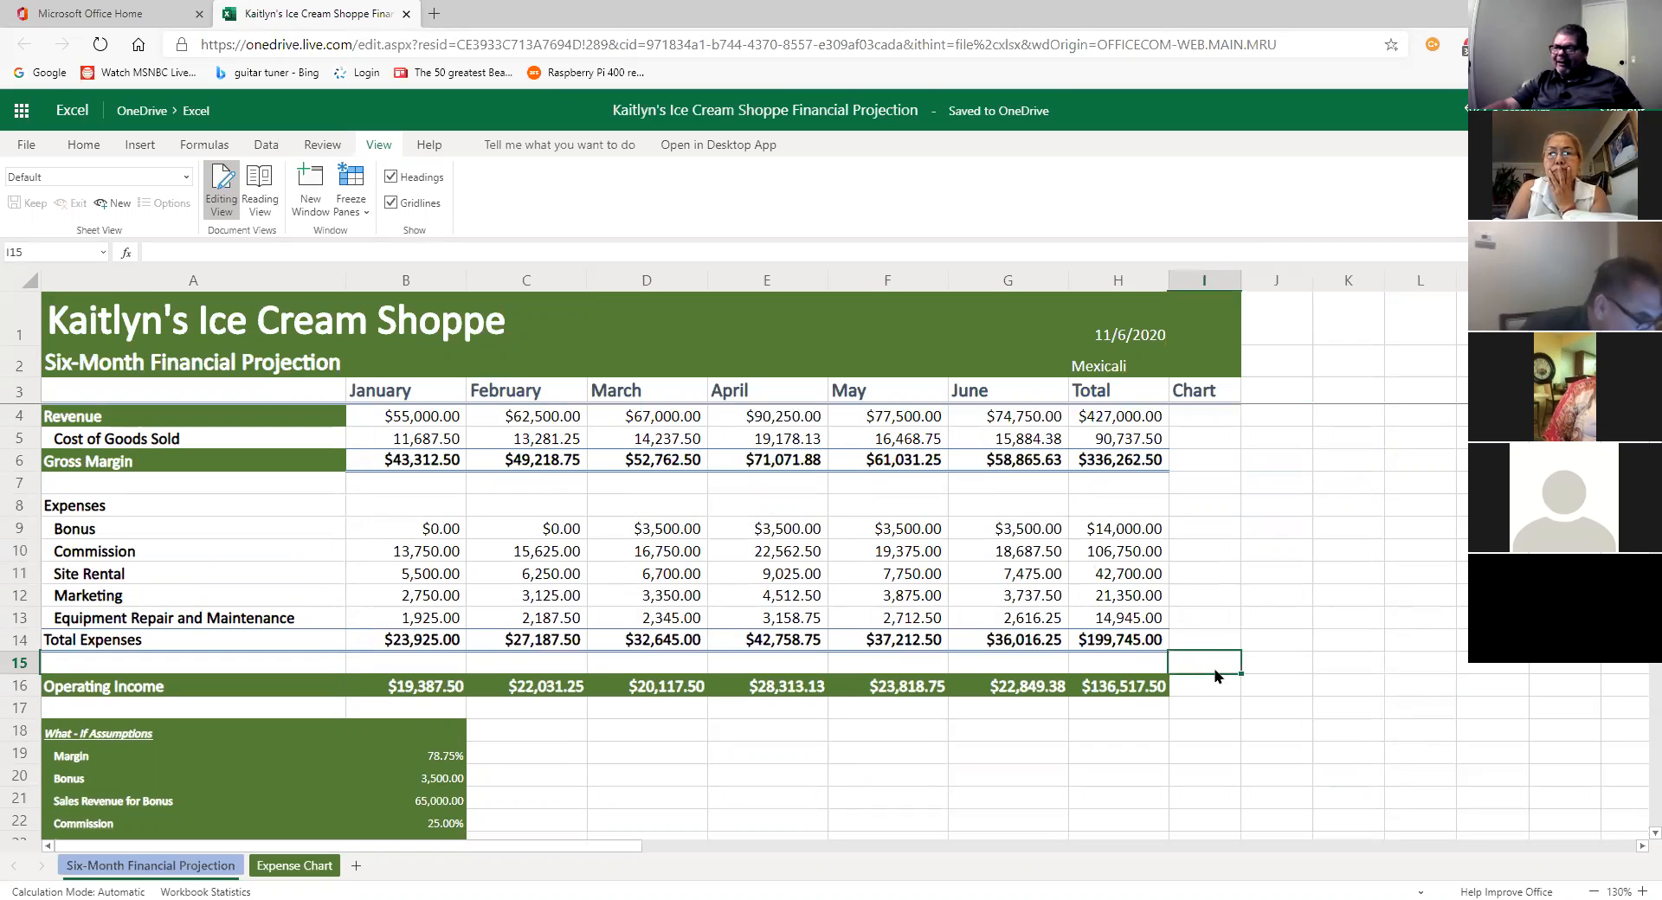
# Step: Remove the freeze on the title and heading rows, then select cell A4
pyautogui.scroll(-1, 727, 543)
pyautogui.scroll(-2, 725, 543)
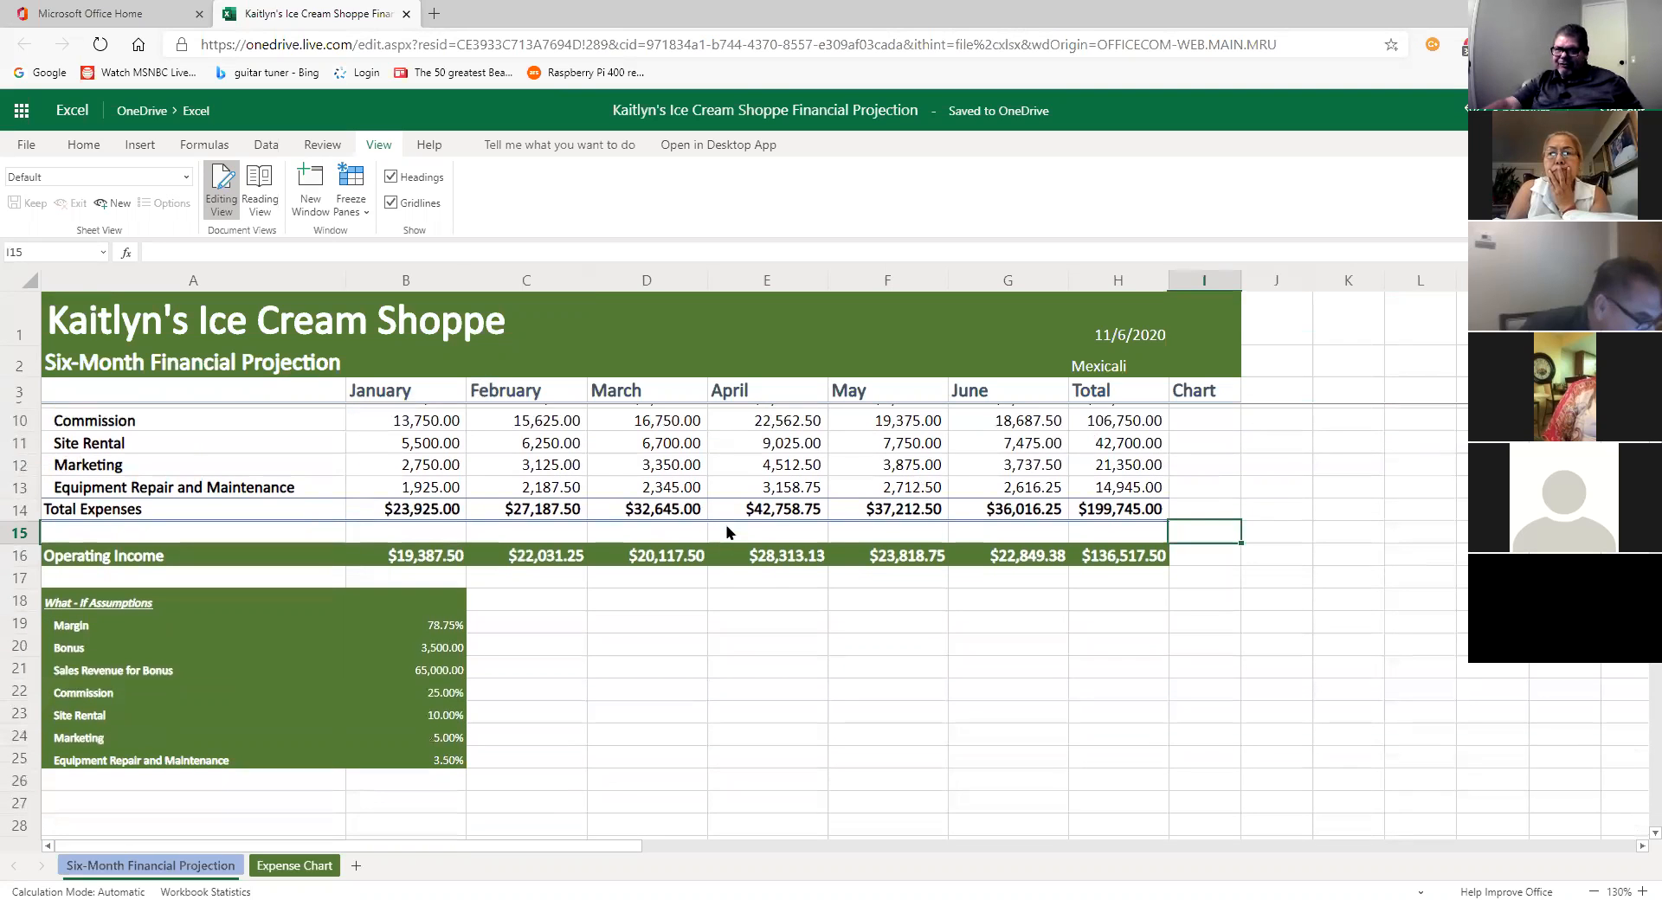
pyautogui.scroll(3, 727, 526)
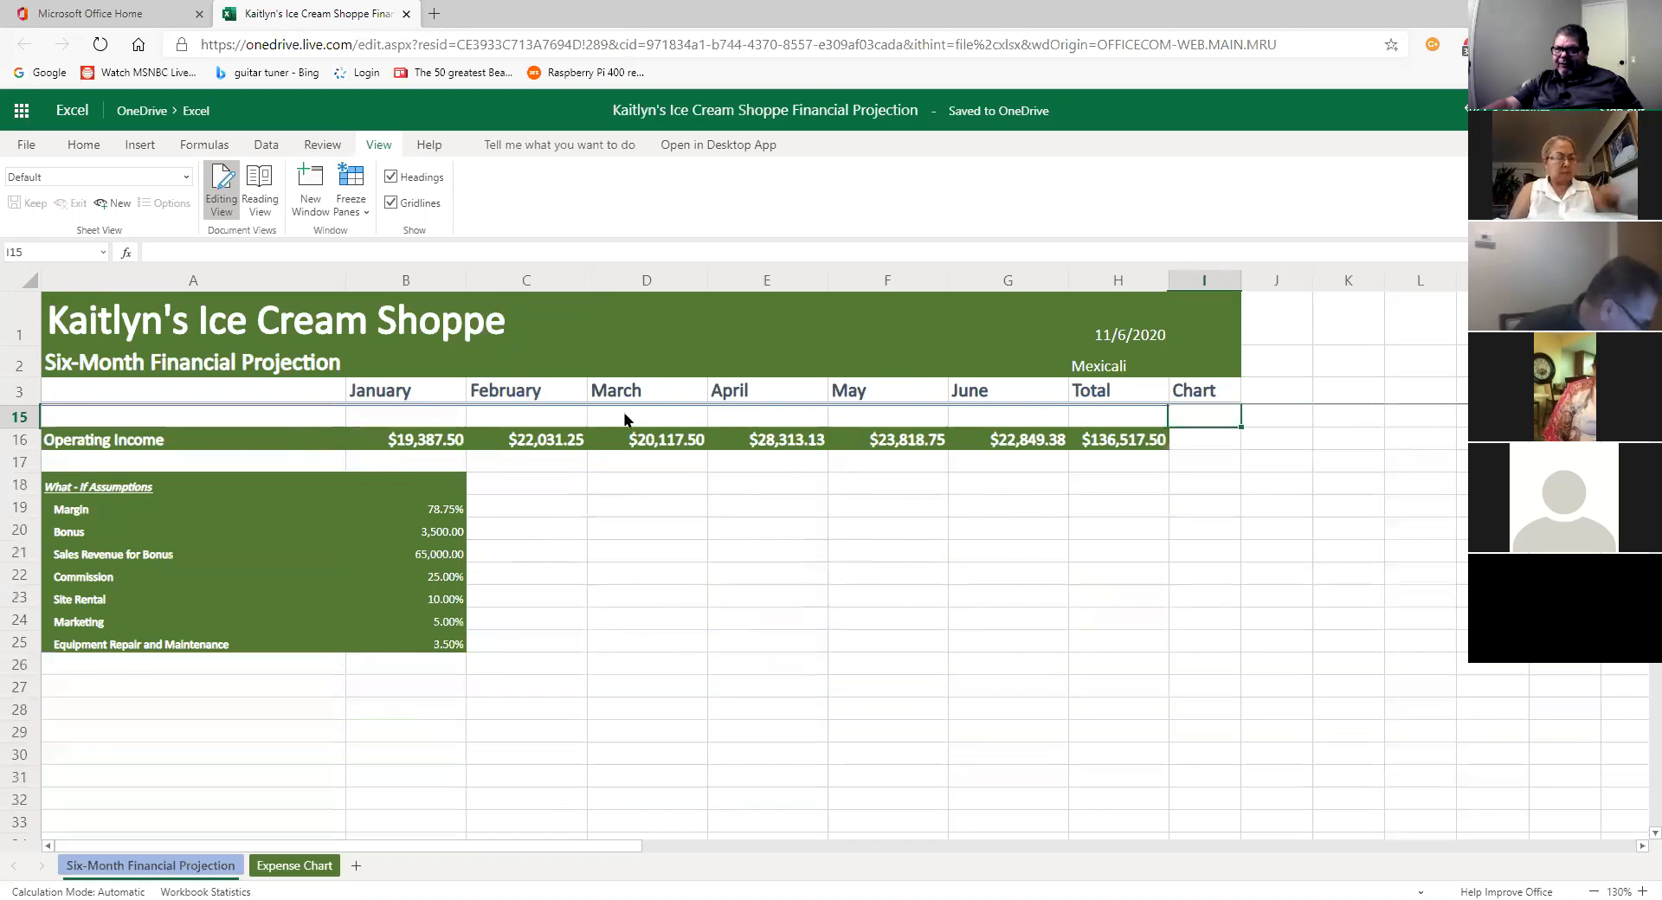
pyautogui.click(367, 214)
pyautogui.click(395, 232)
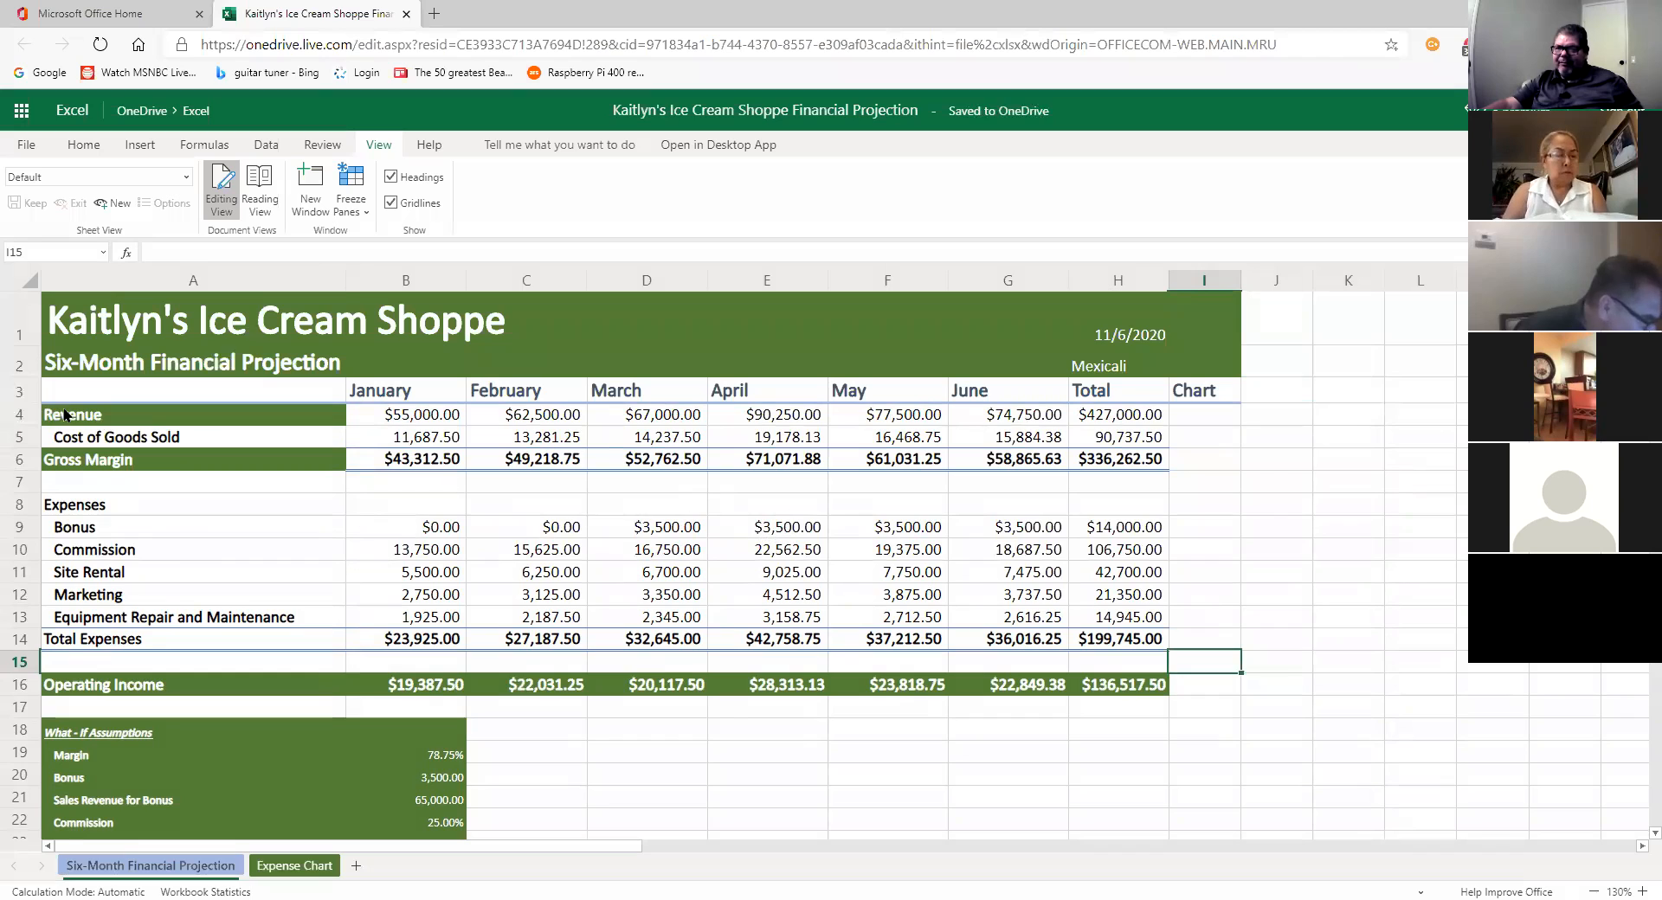
pyautogui.click(64, 414)
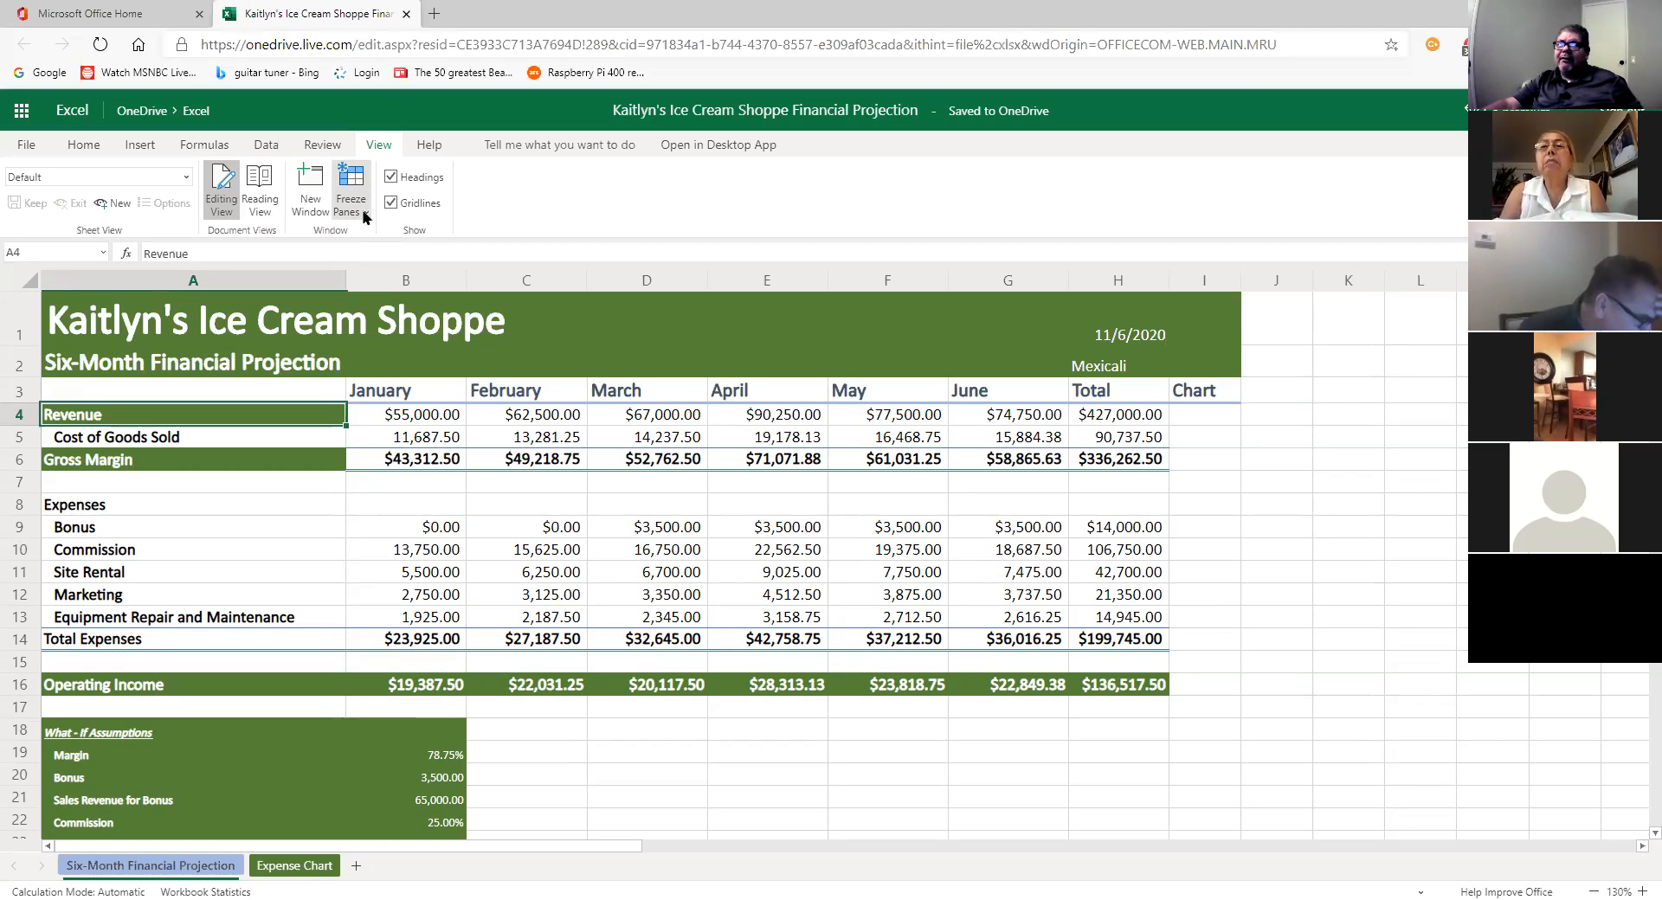
# Step: Freeze rows 1–3 above Revenue, scroll to confirm they stay visible, then select D8
pyautogui.click(364, 217)
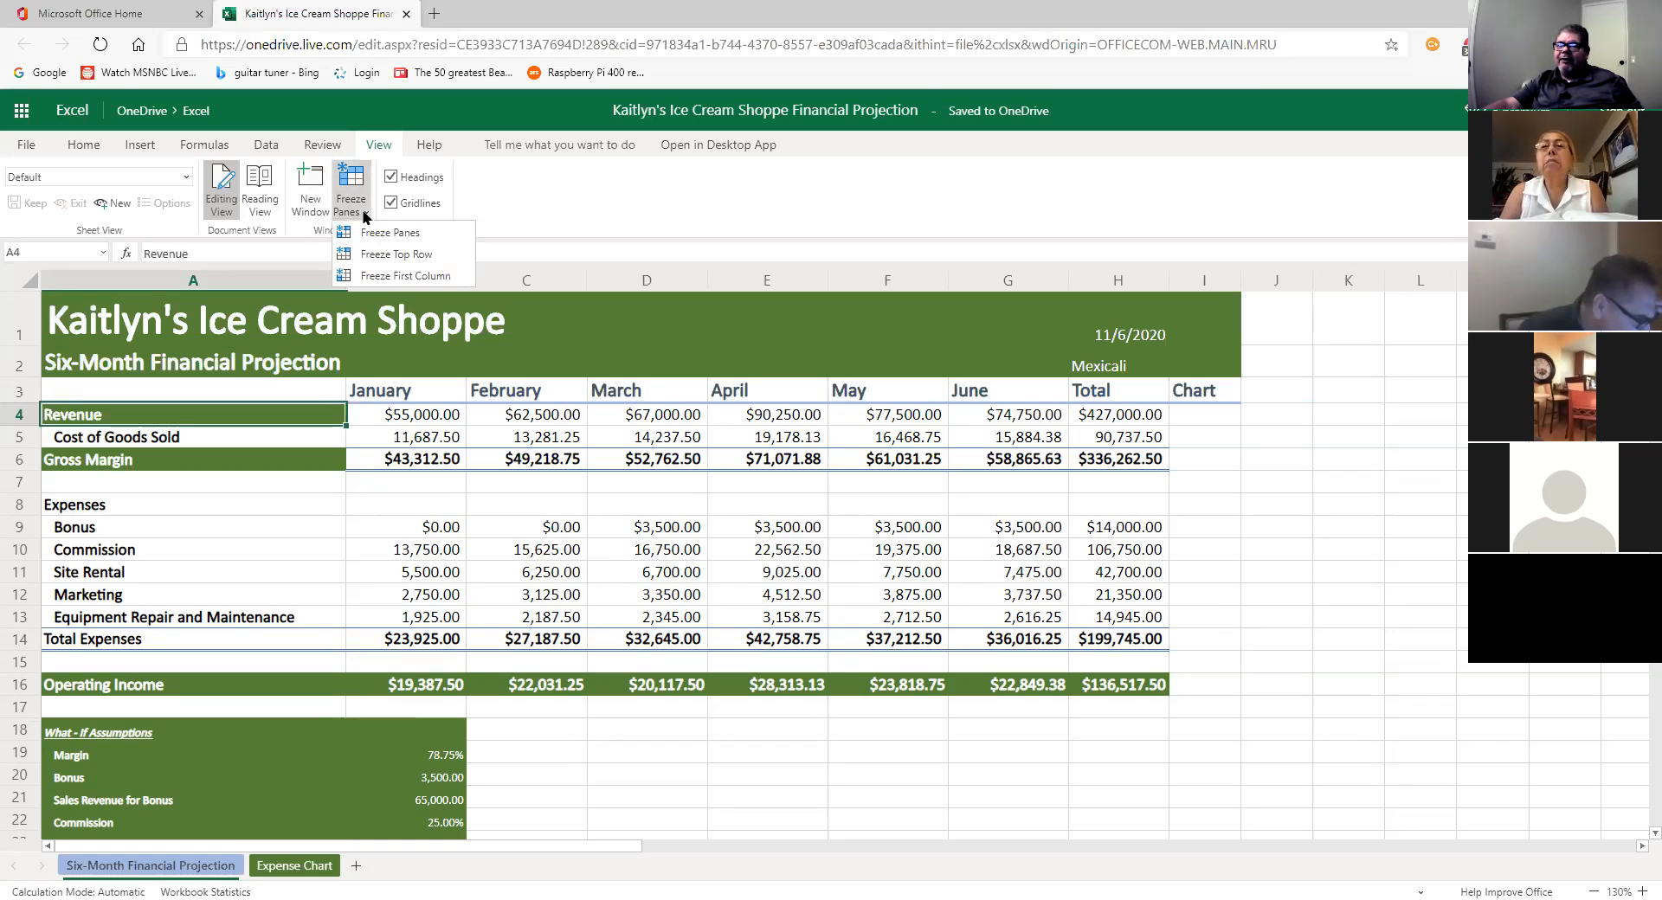
pyautogui.click(365, 227)
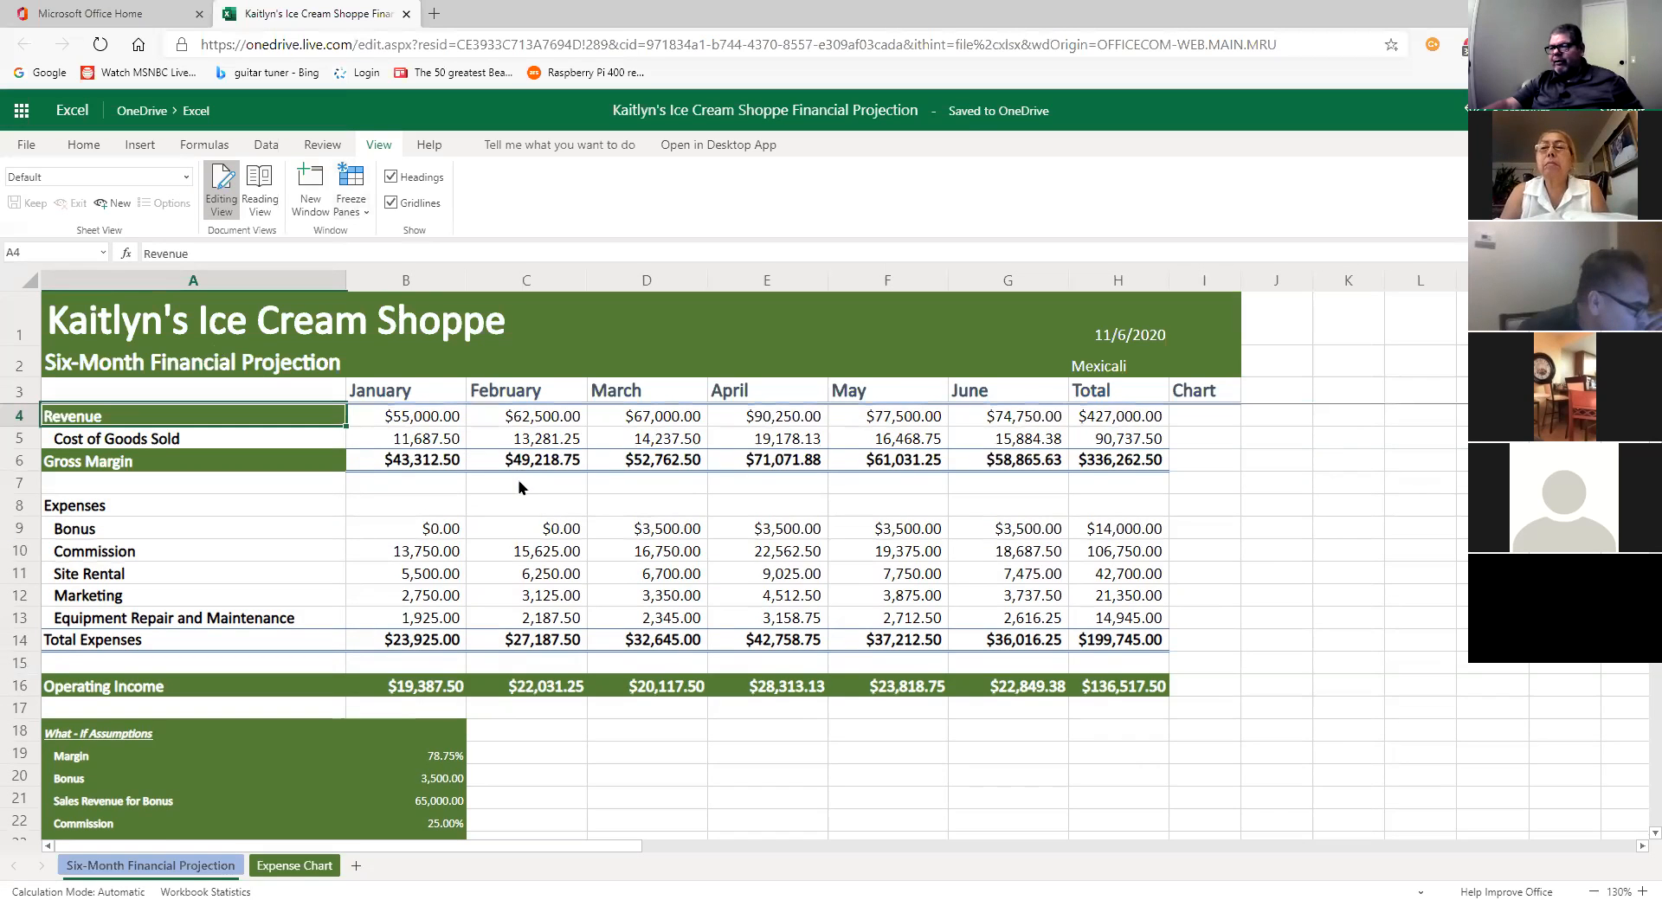
pyautogui.scroll(-3, 521, 476)
pyautogui.scroll(-5, 518, 485)
pyautogui.scroll(4, 509, 463)
pyautogui.scroll(4, 509, 463)
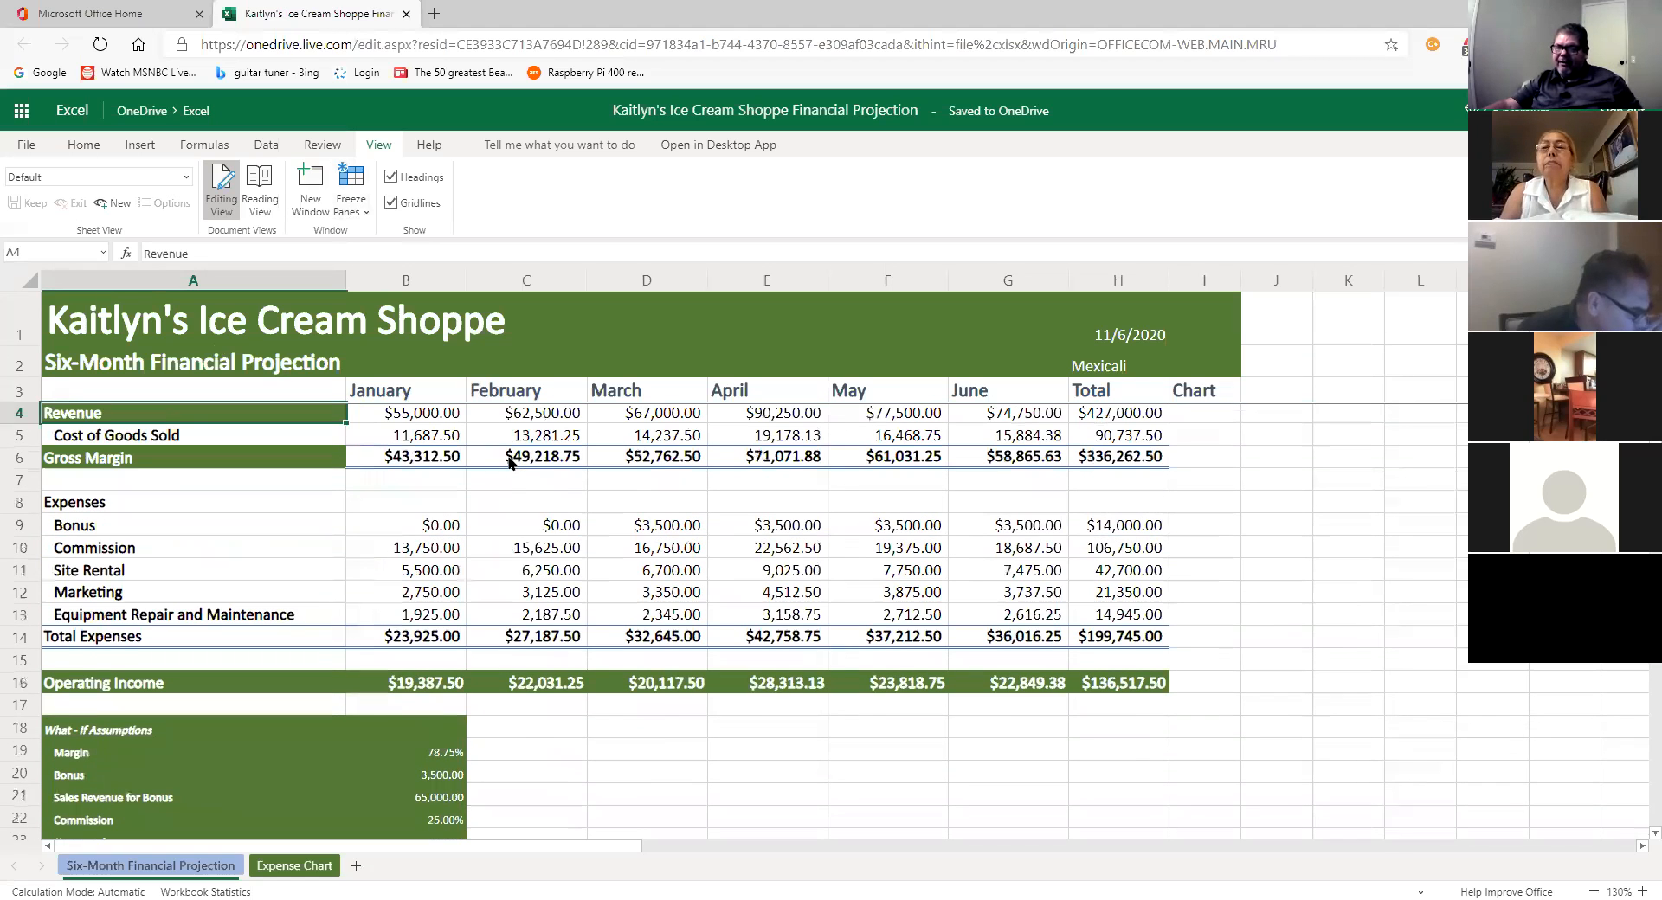
pyautogui.scroll(1, 580, 491)
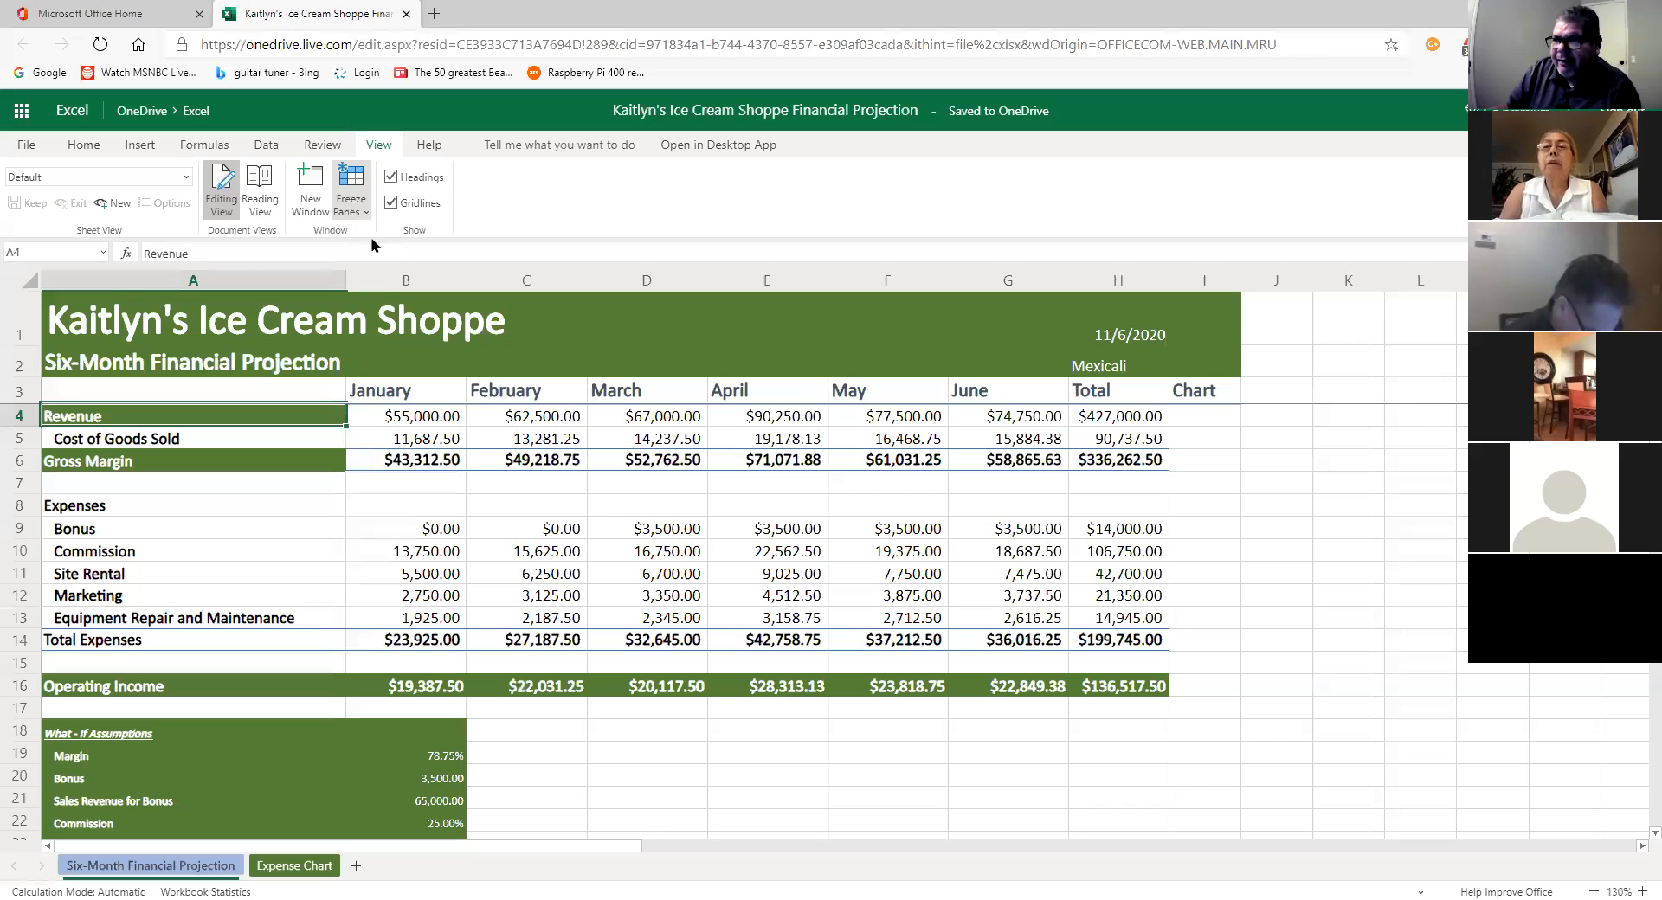
pyautogui.click(641, 509)
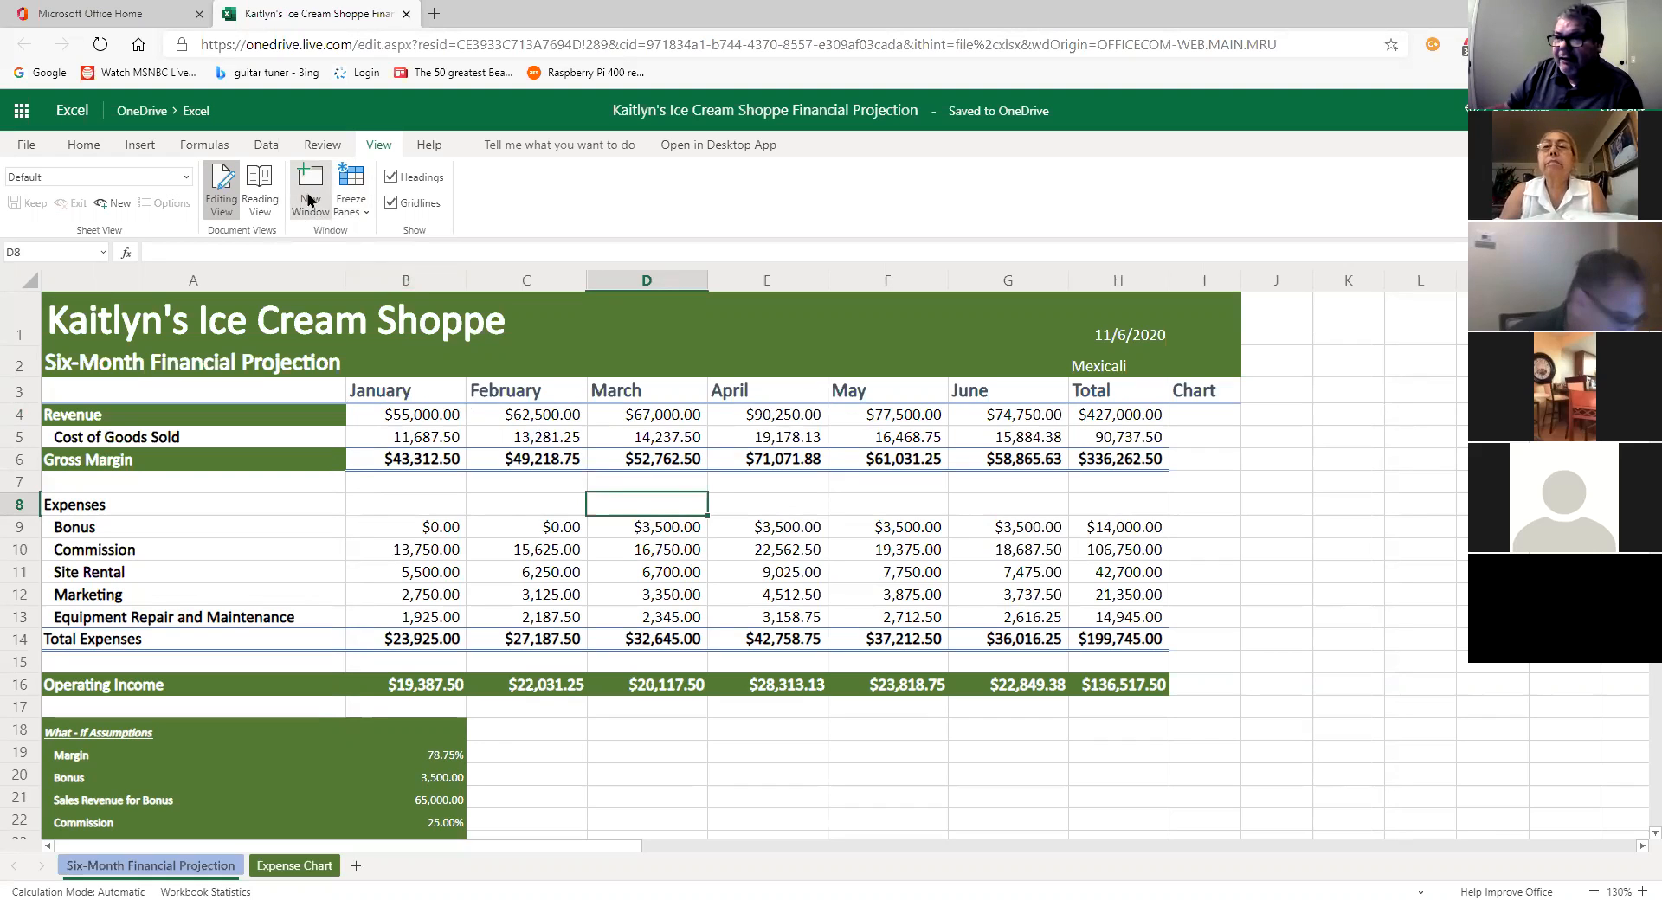
pyautogui.click(325, 174)
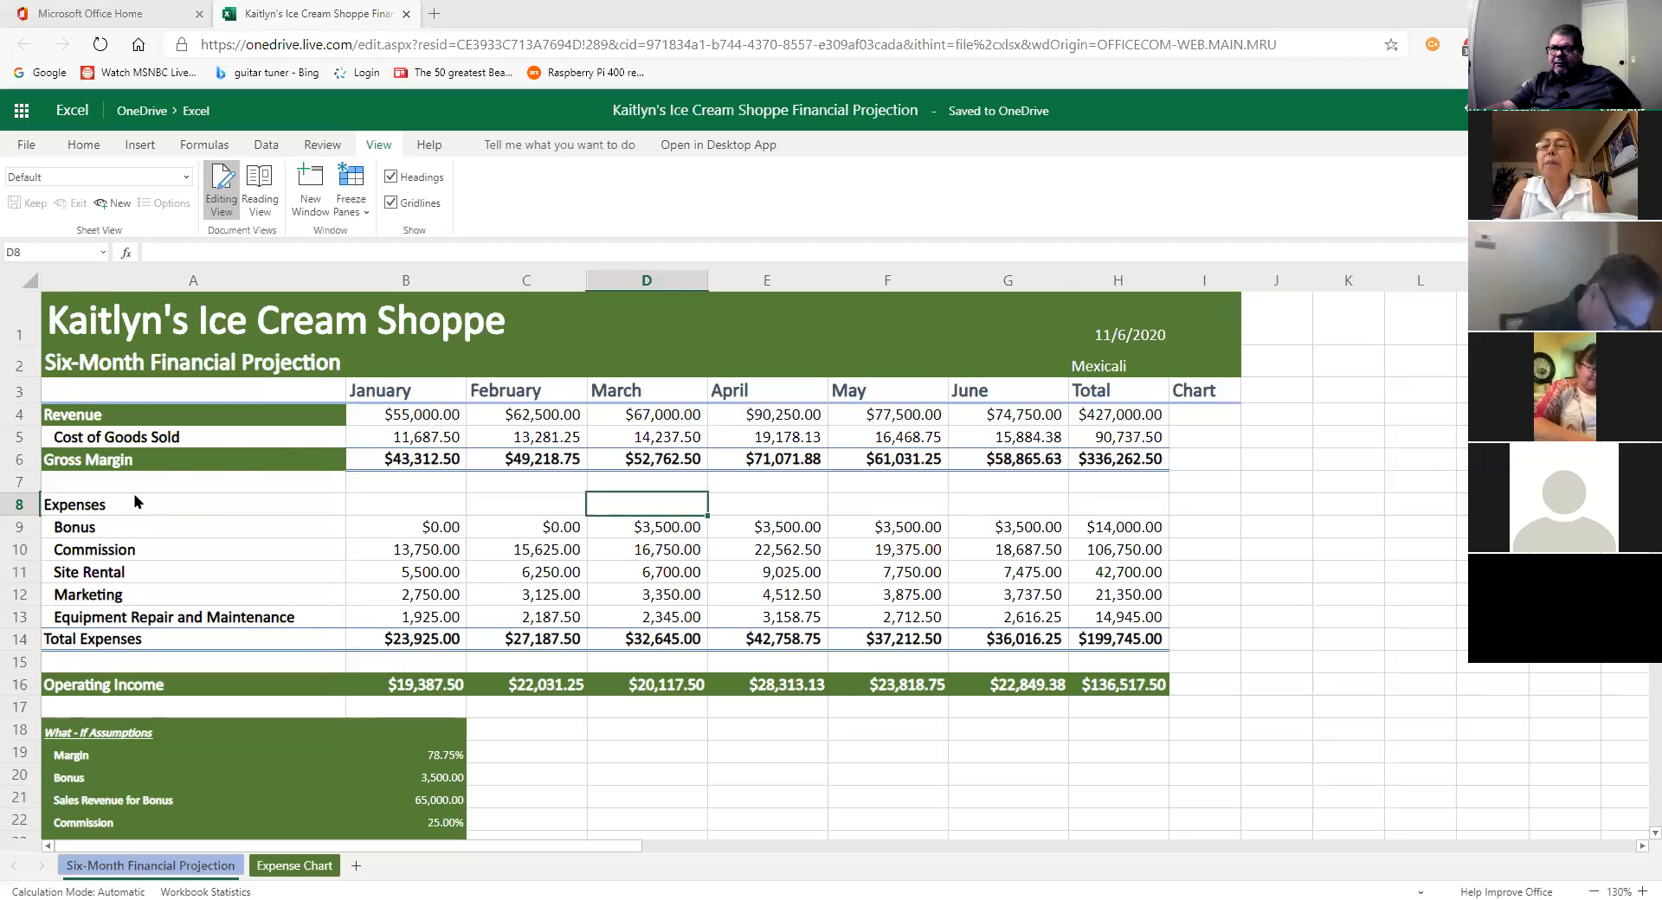
pyautogui.click(381, 401)
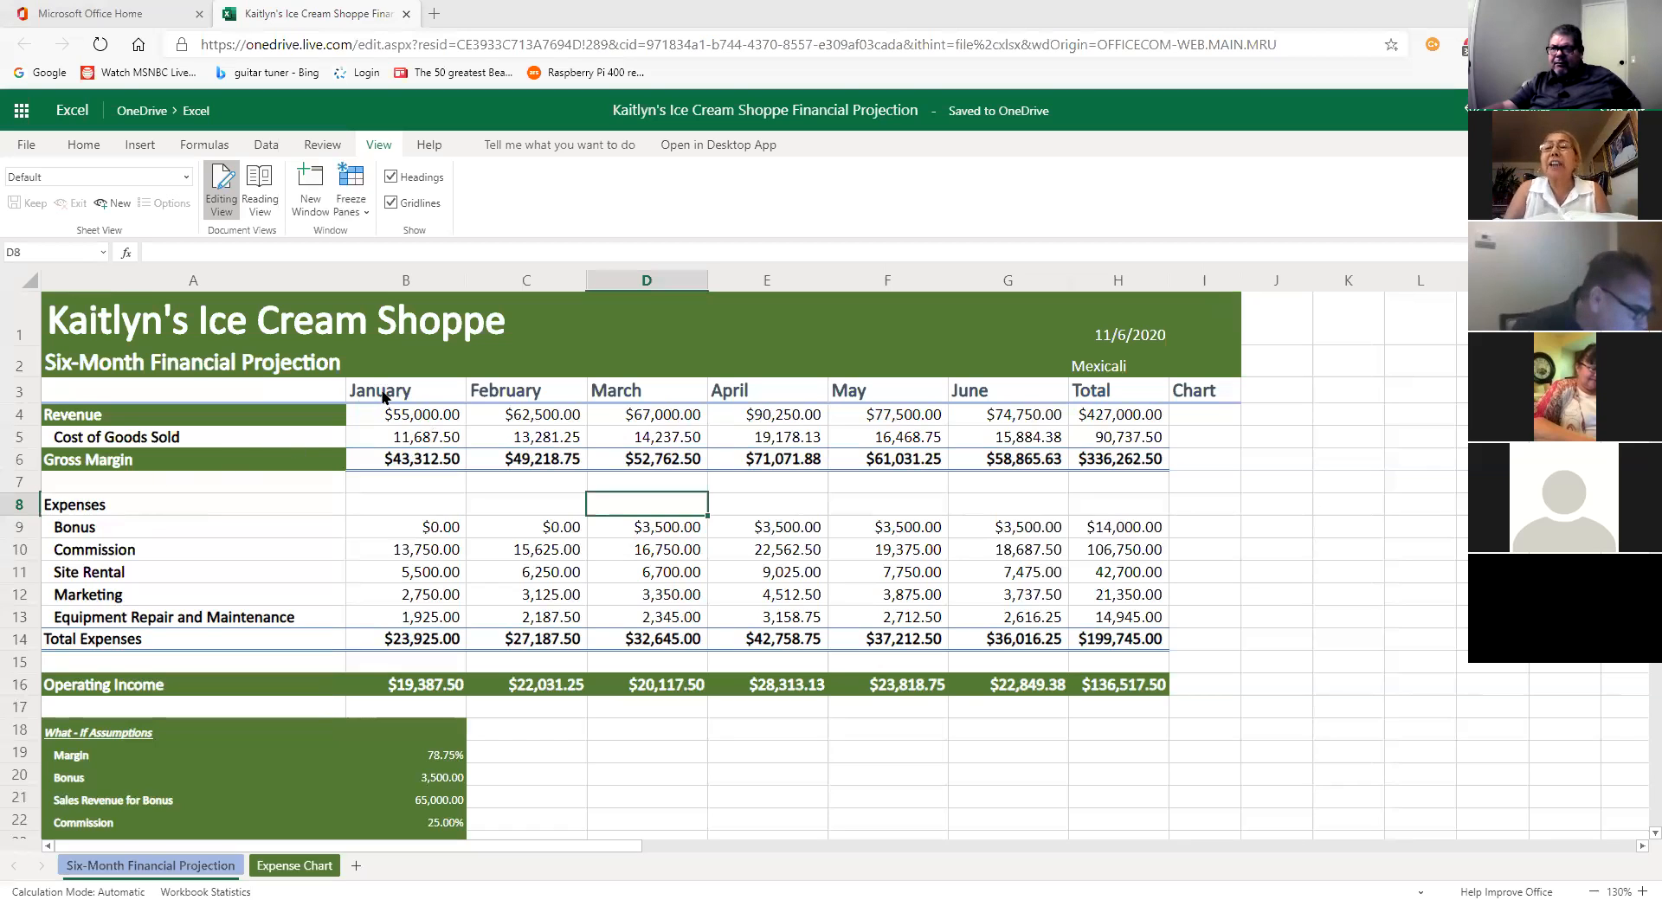
pyautogui.click(509, 398)
pyautogui.click(643, 394)
pyautogui.click(742, 396)
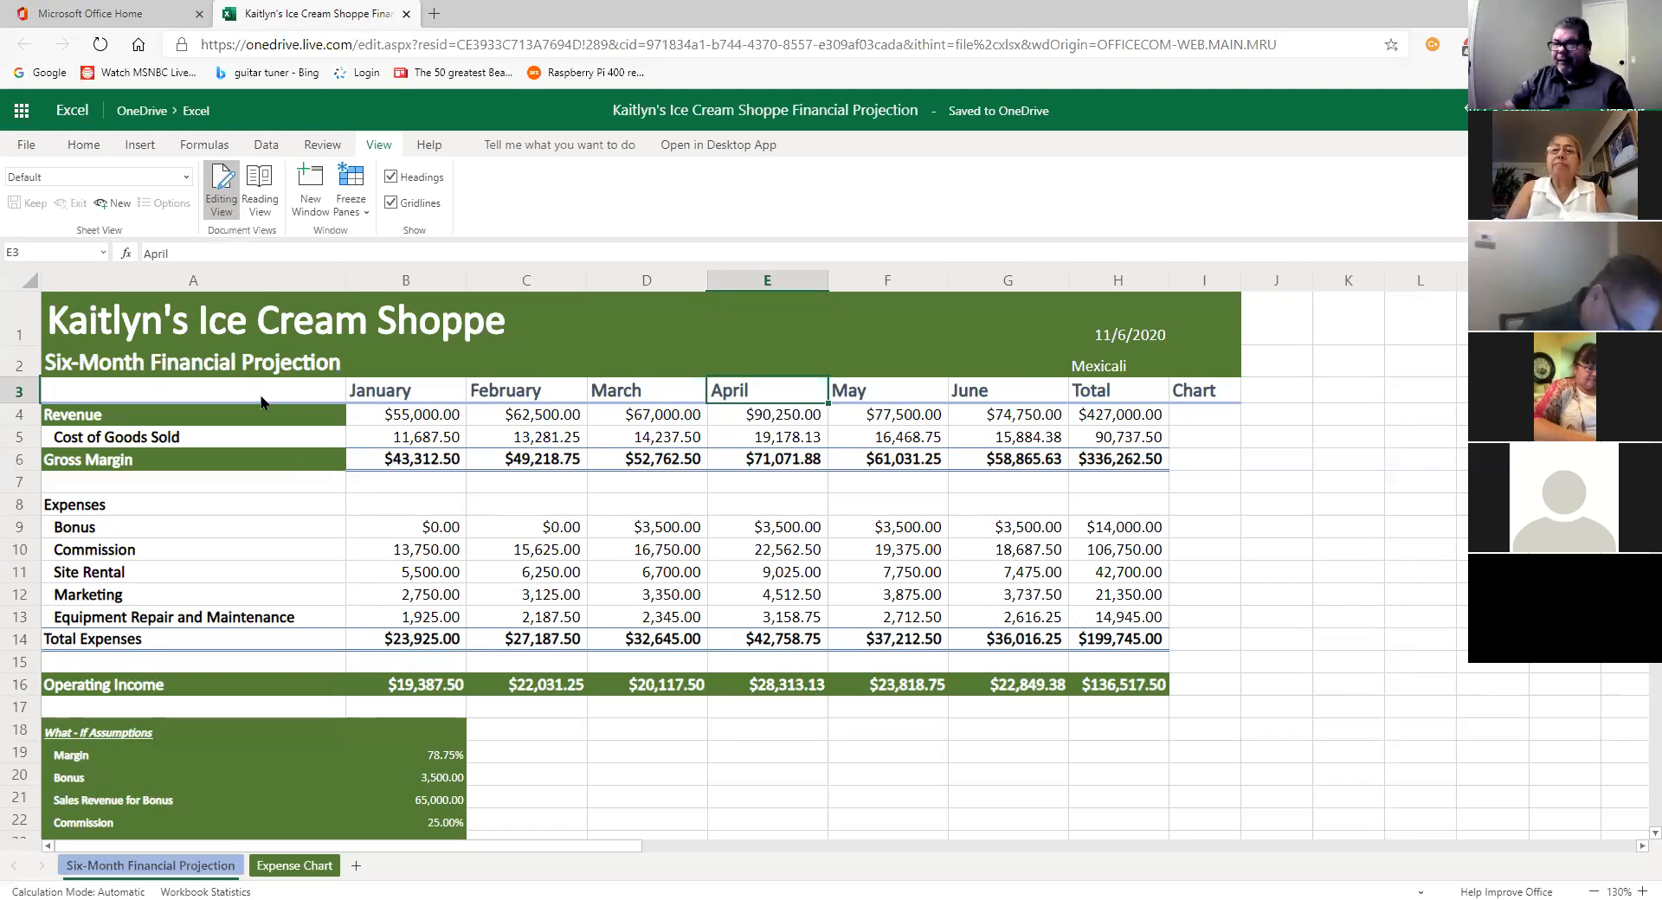
pyautogui.click(242, 279)
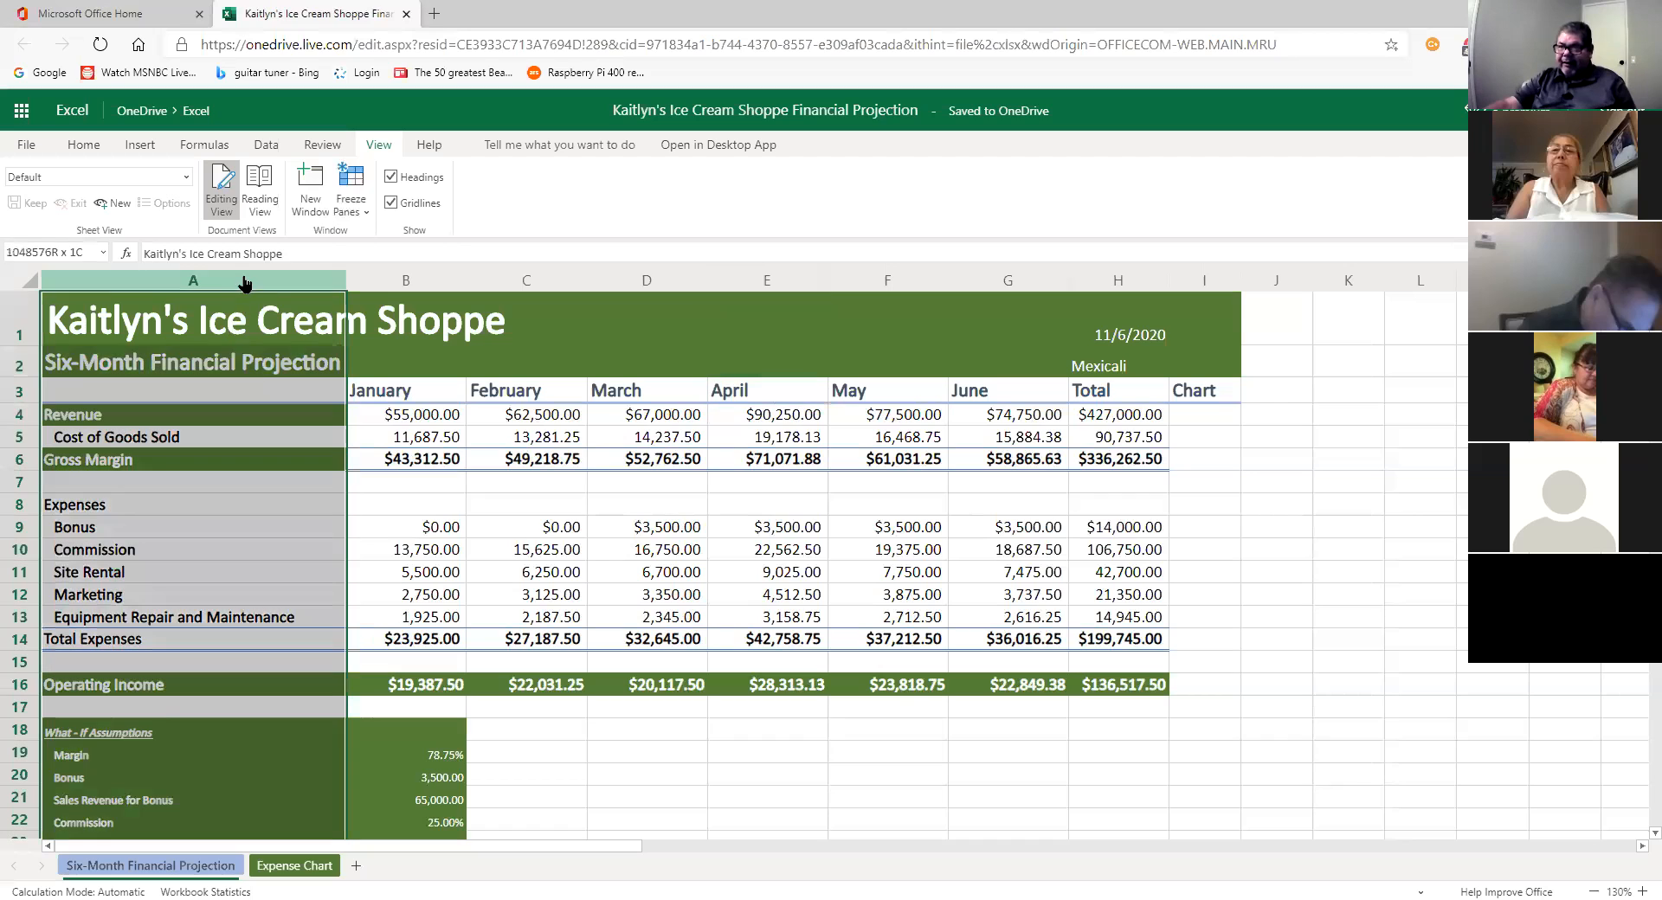
pyautogui.click(350, 191)
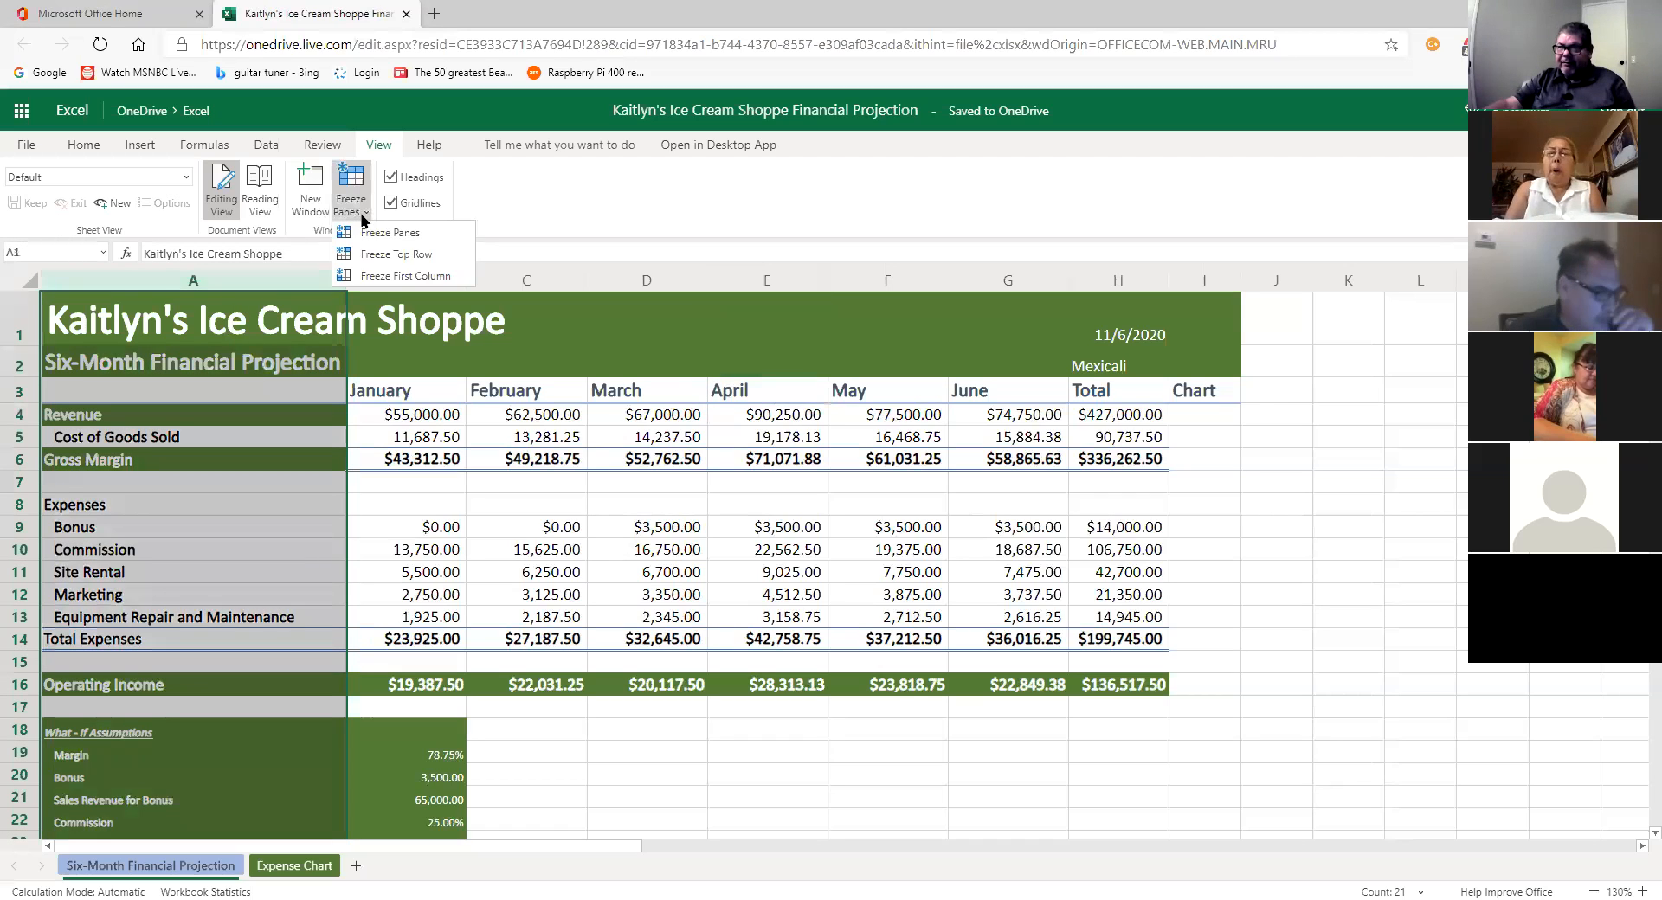
pyautogui.click(401, 274)
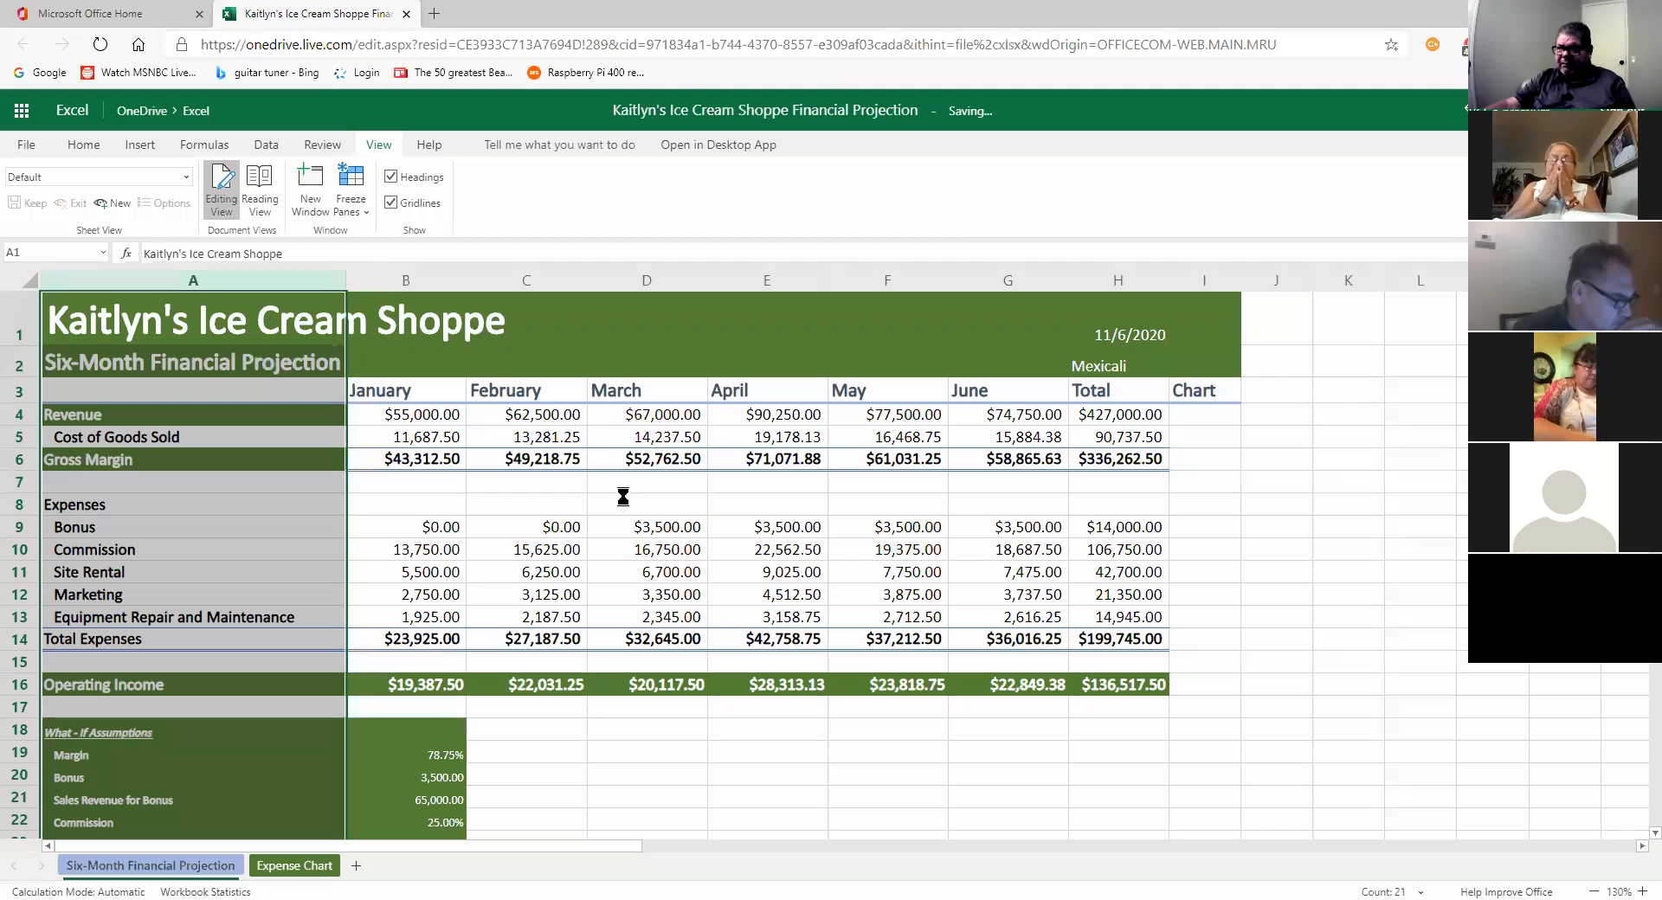
pyautogui.click(729, 520)
pyautogui.scroll(-2, 879, 536)
pyautogui.scroll(2, 880, 540)
pyautogui.moveTo(712, 847)
pyautogui.mouseDown()
pyautogui.moveTo(1028, 865)
pyautogui.moveTo(697, 861)
pyautogui.mouseUp()
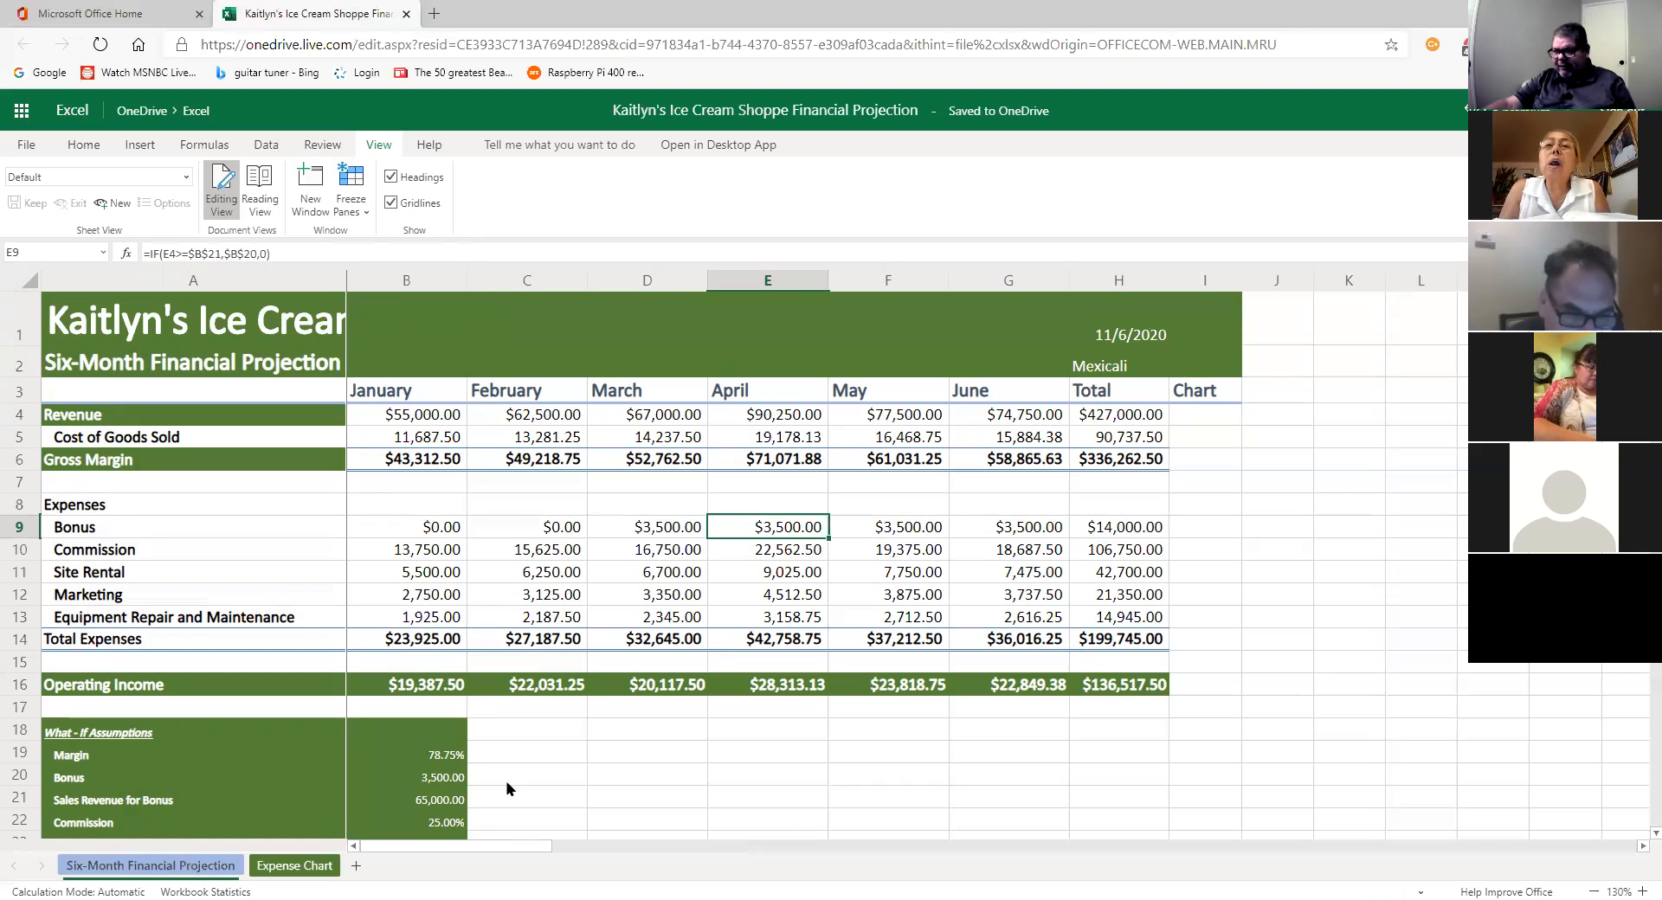
pyautogui.moveTo(496, 855); pyautogui.dragTo(432, 857)
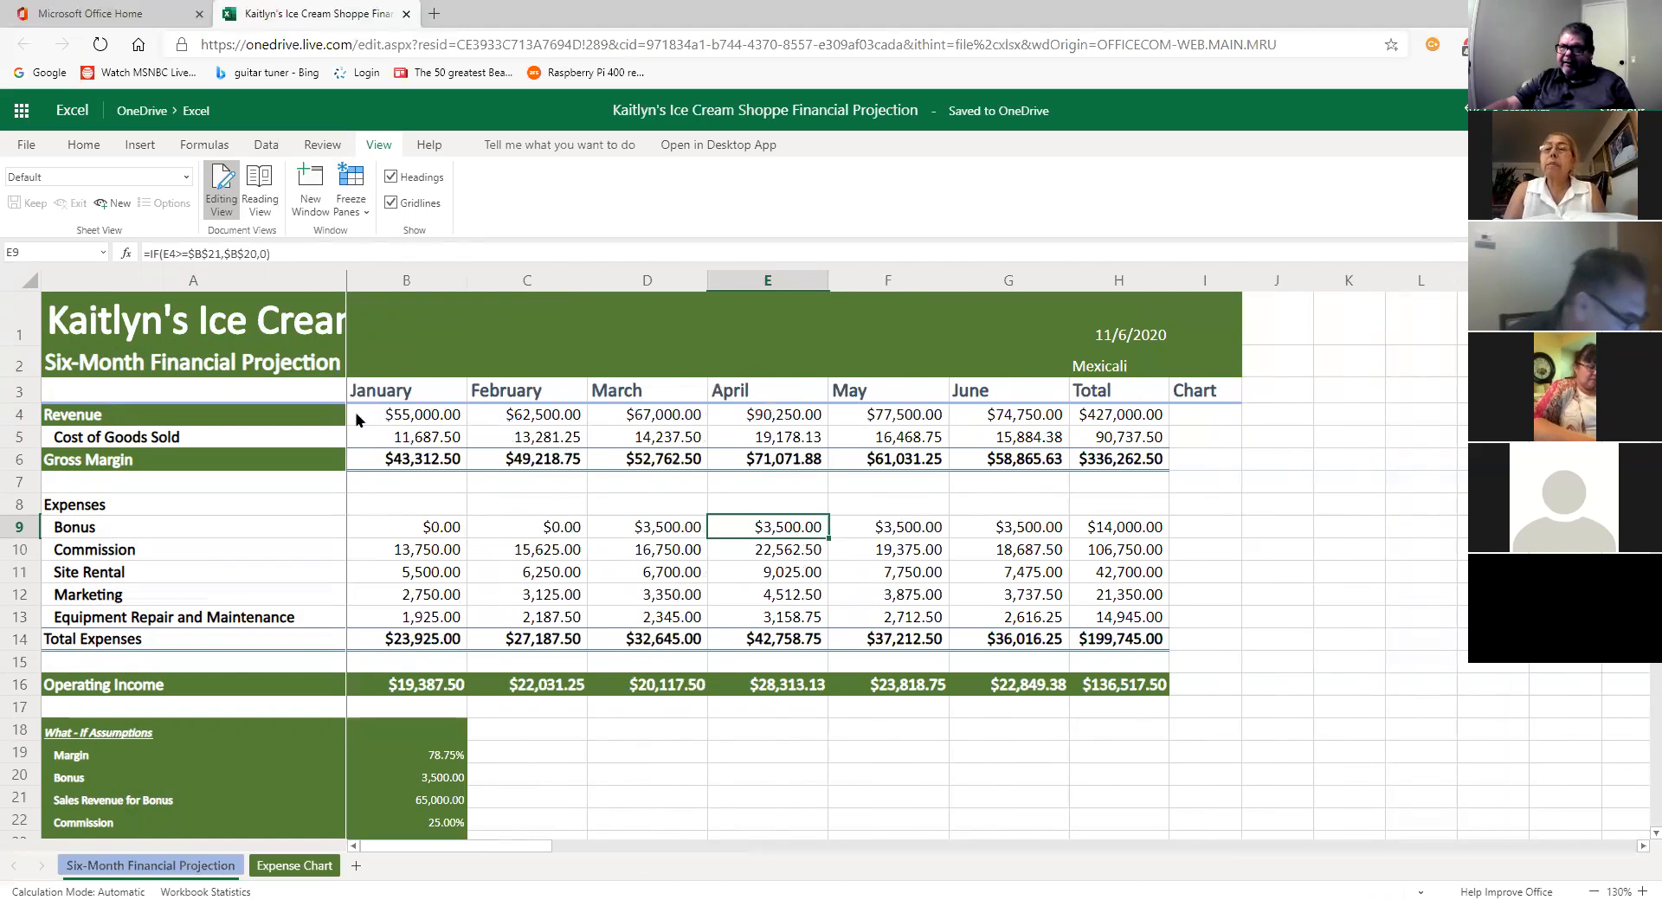
pyautogui.click(279, 280)
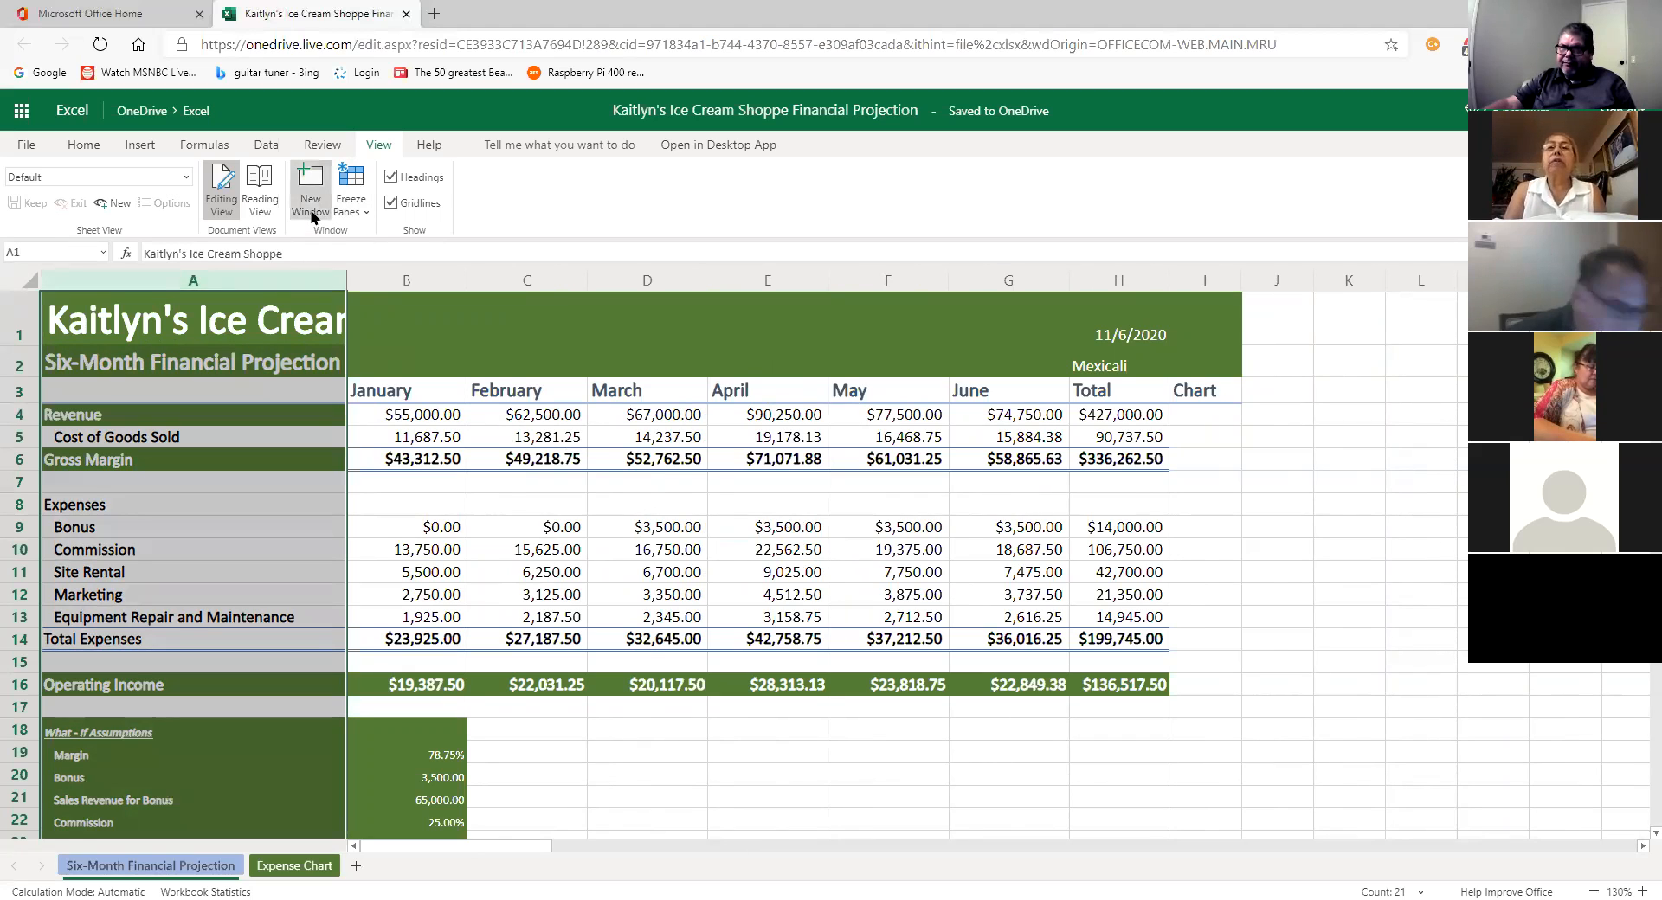
pyautogui.click(362, 208)
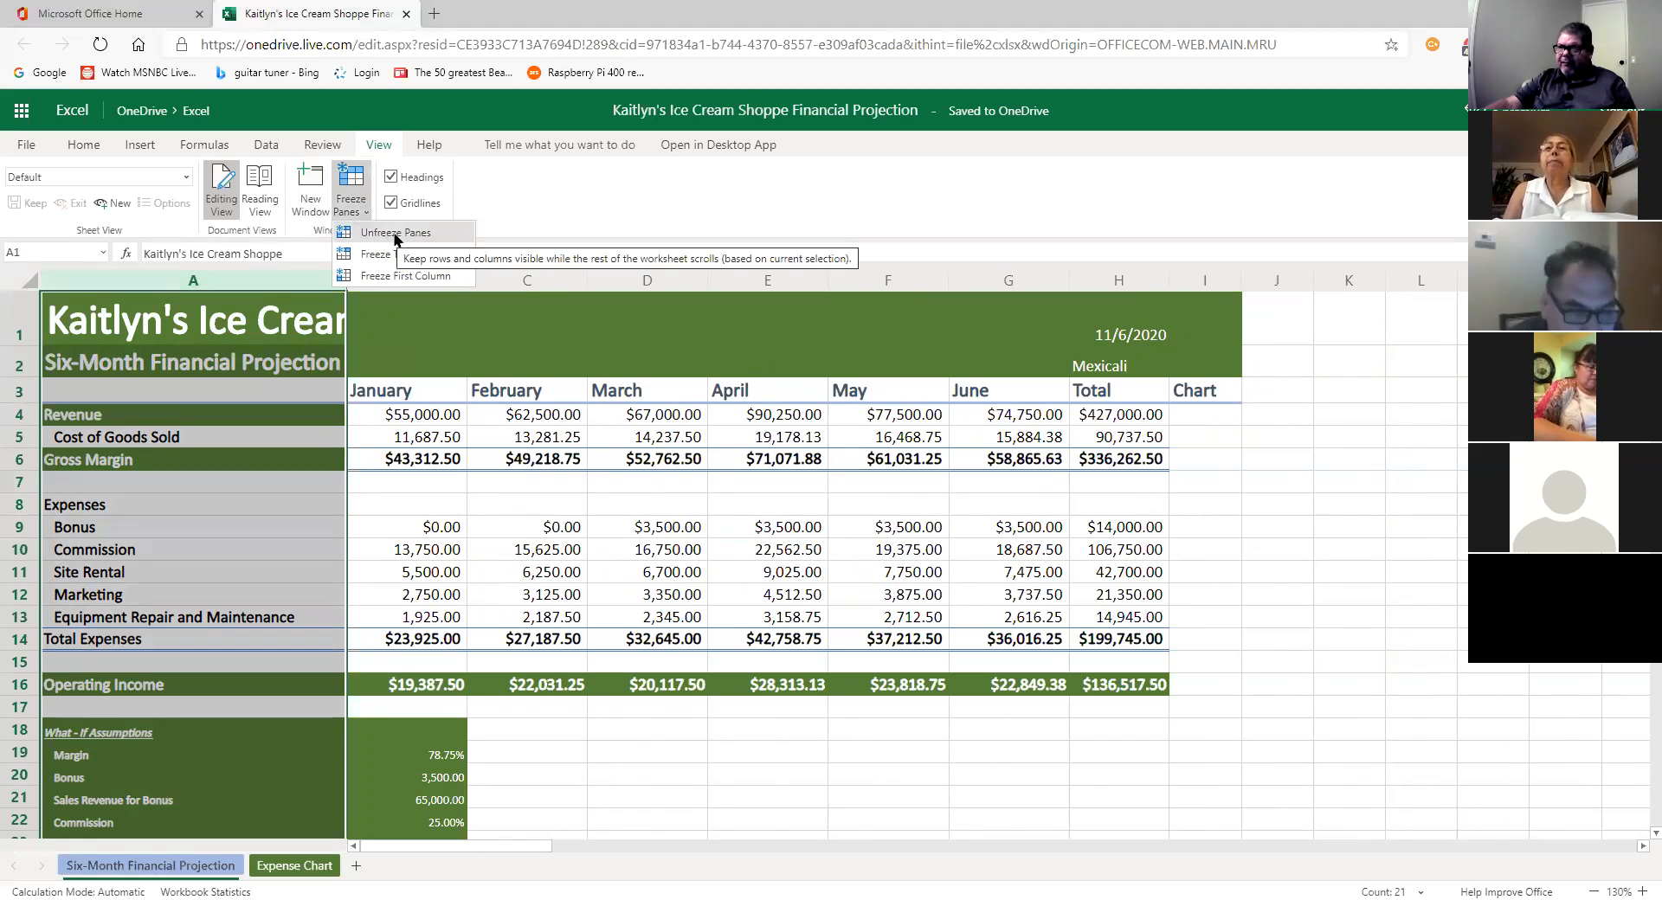
# Step: Unfreeze the panes, check the March Commission and January Bonus formulas, then select the Revenue row
pyautogui.click(392, 232)
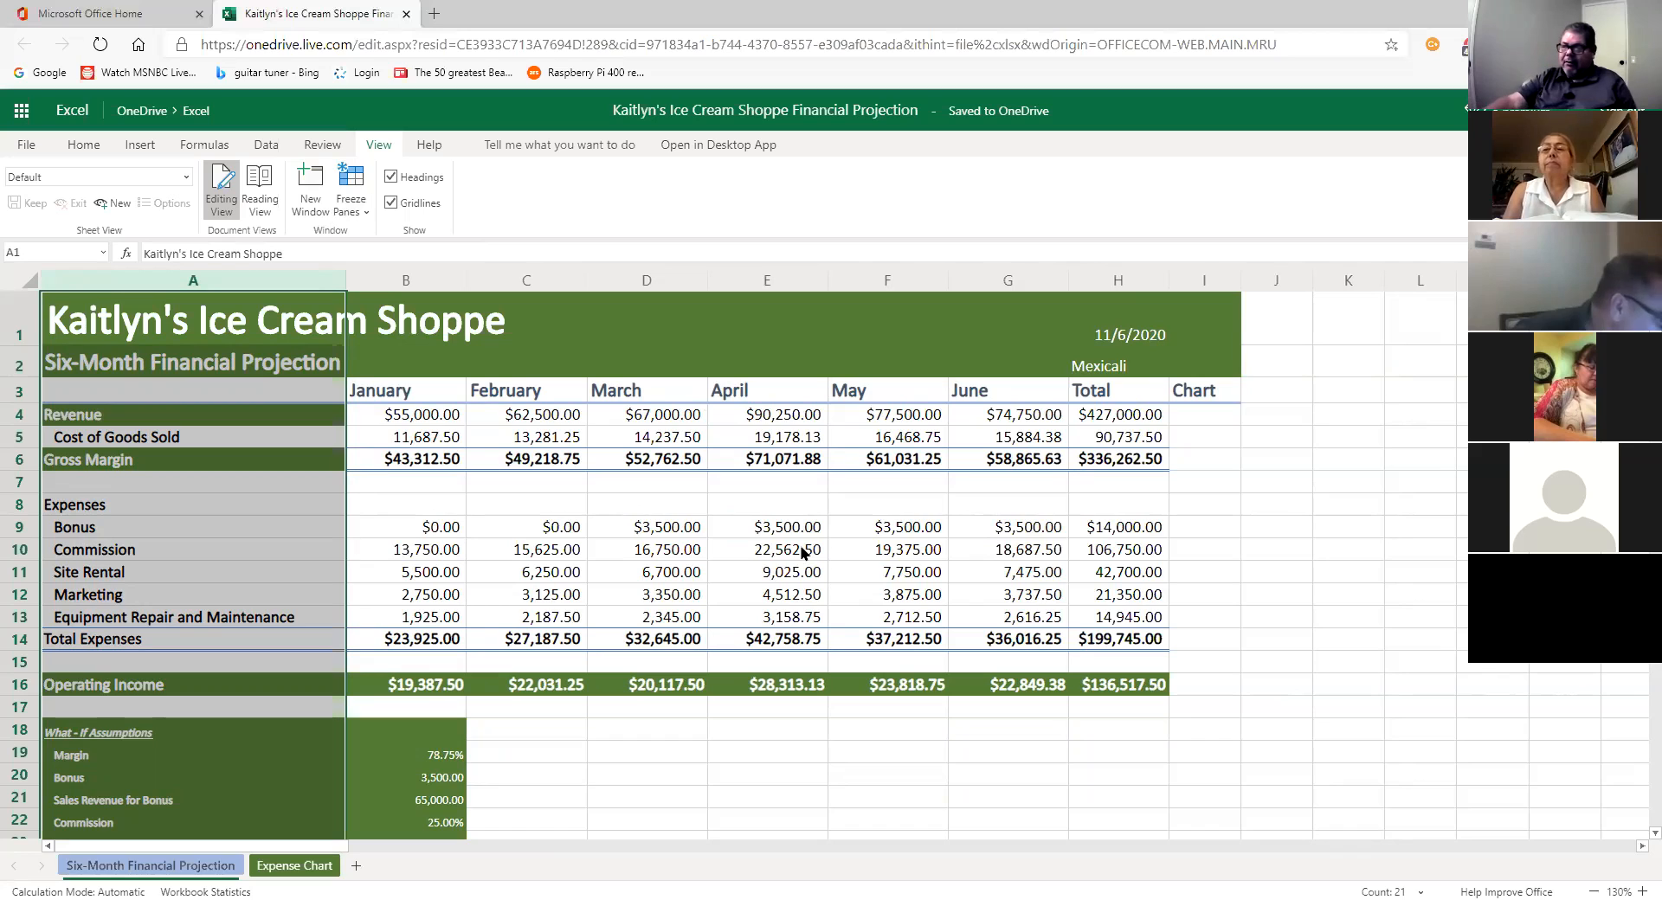
pyautogui.click(593, 558)
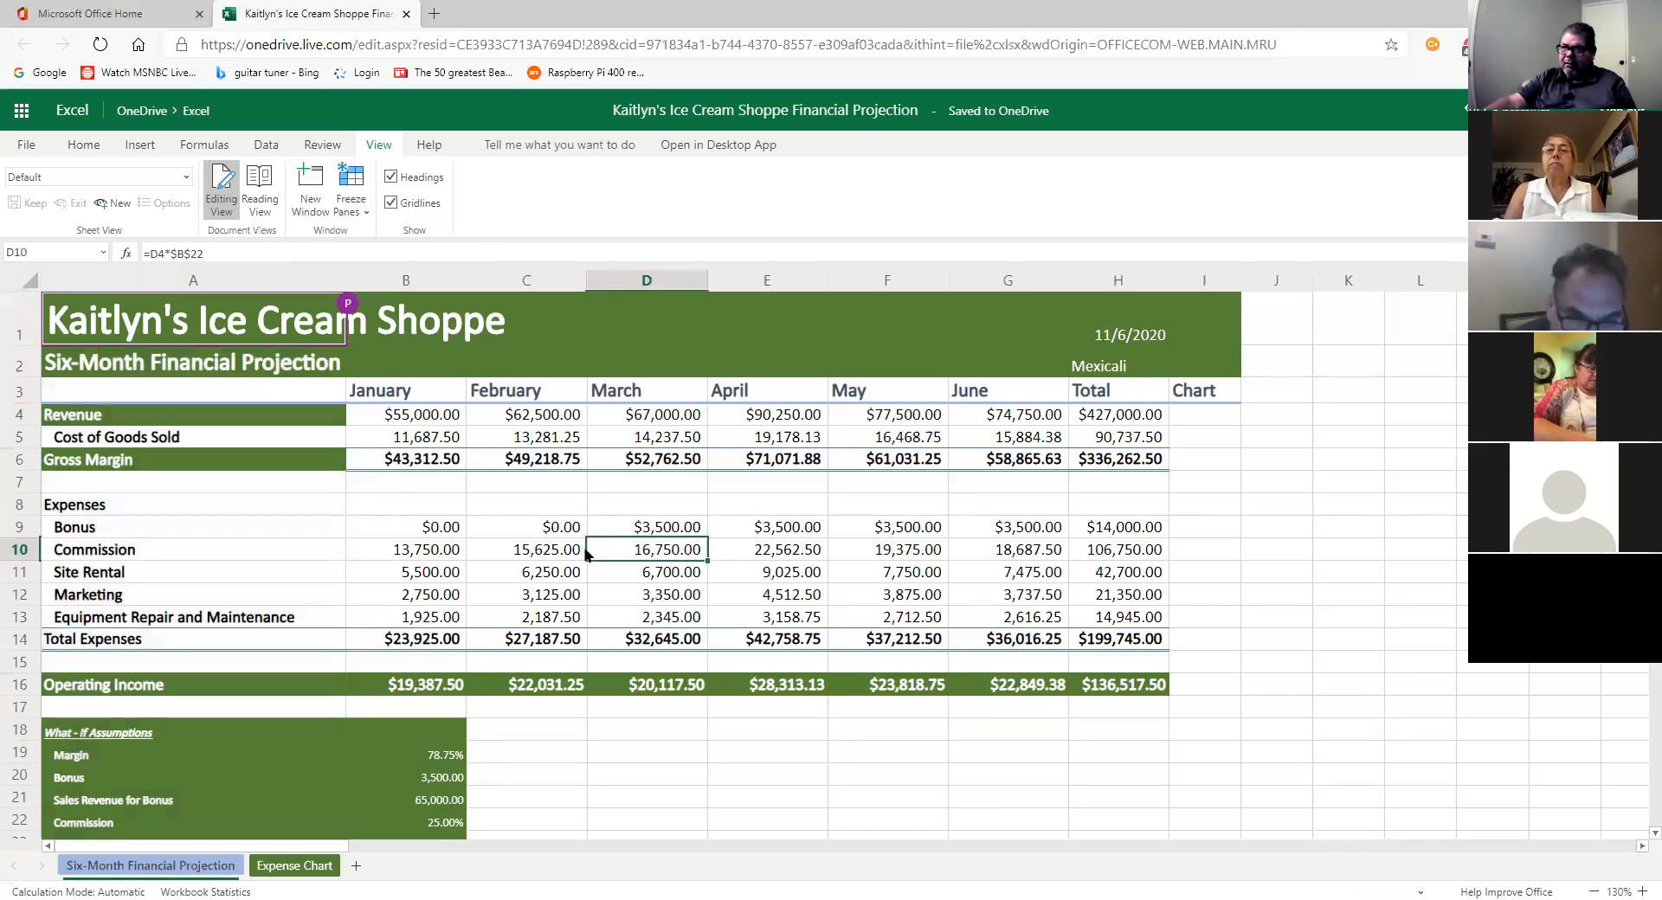
pyautogui.moveTo(344, 305)
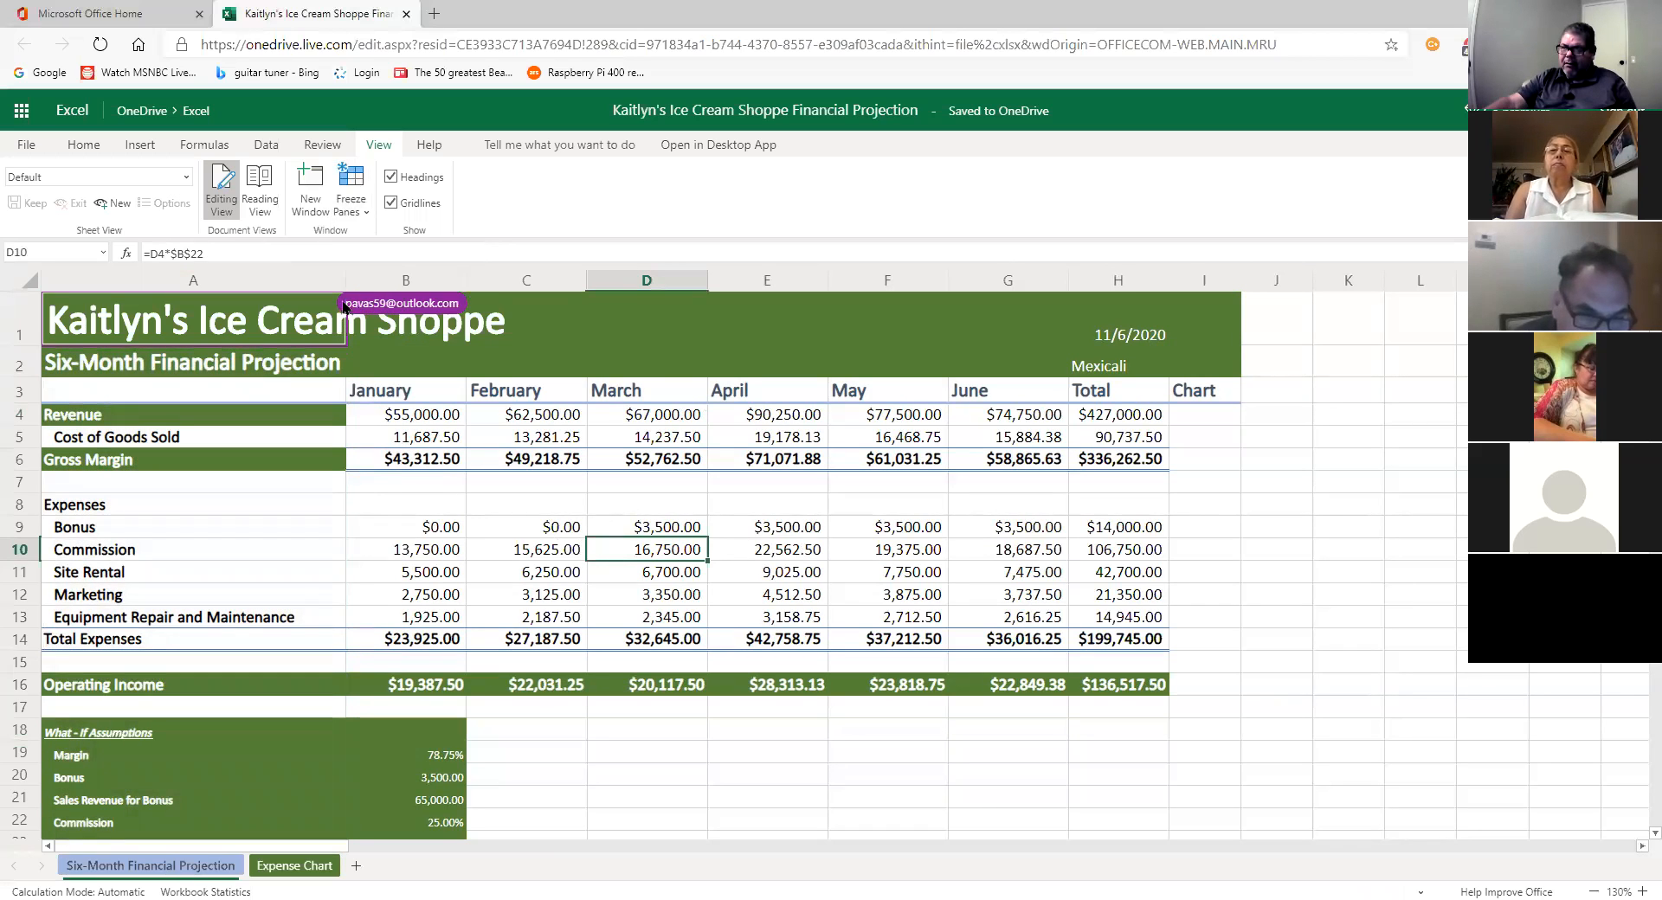
pyautogui.click(459, 525)
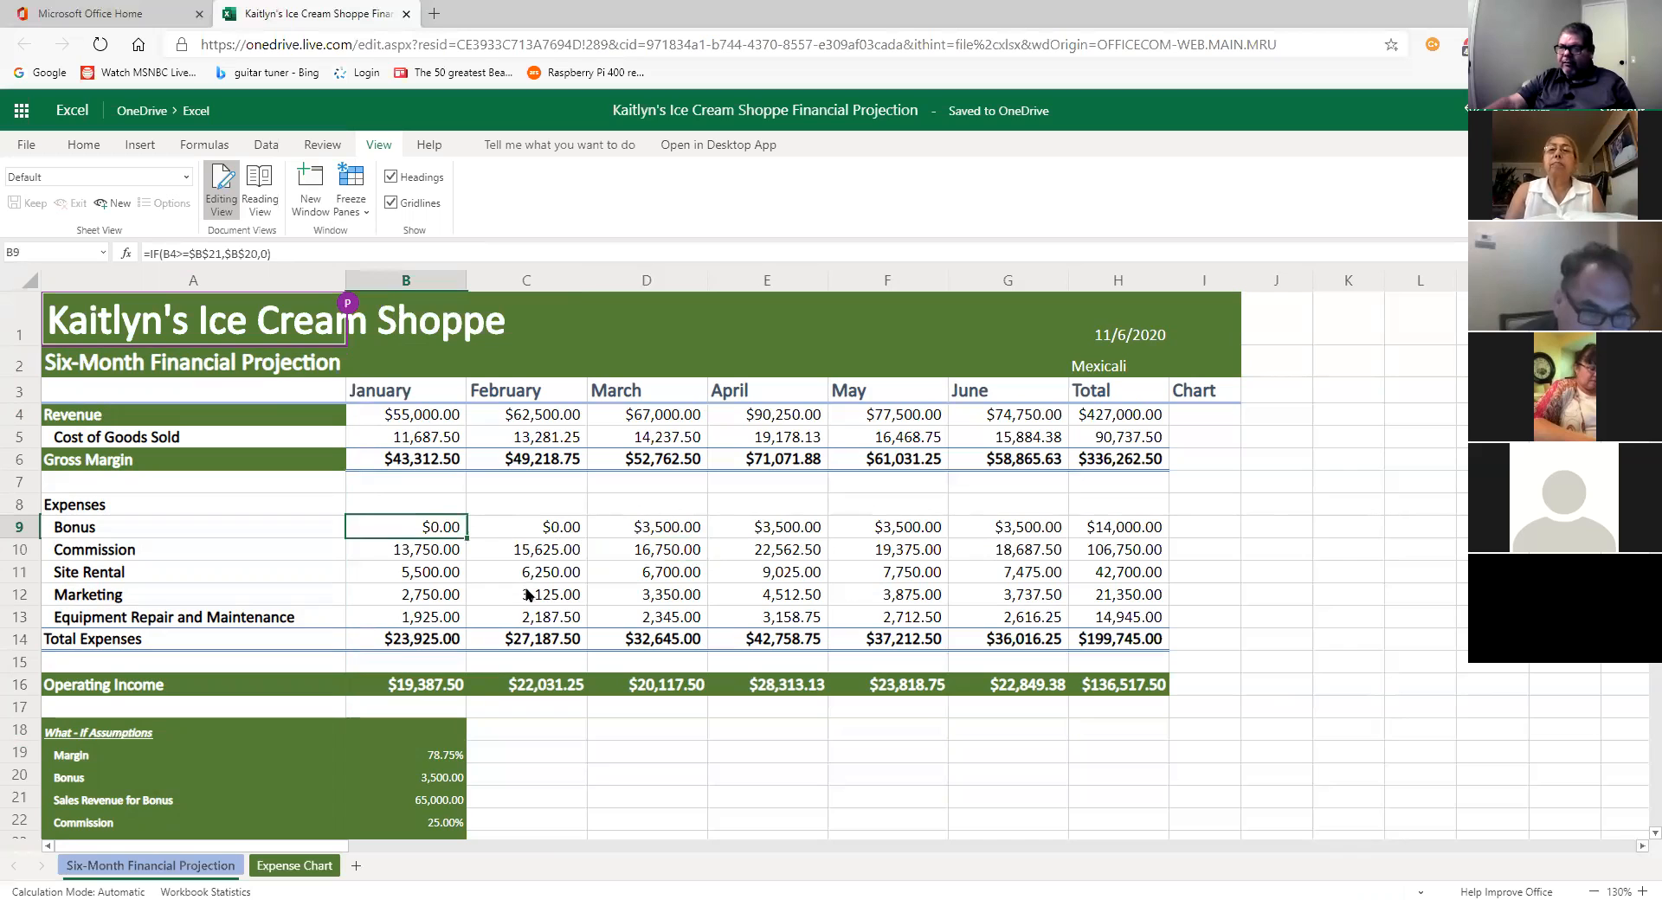
pyautogui.click(632, 765)
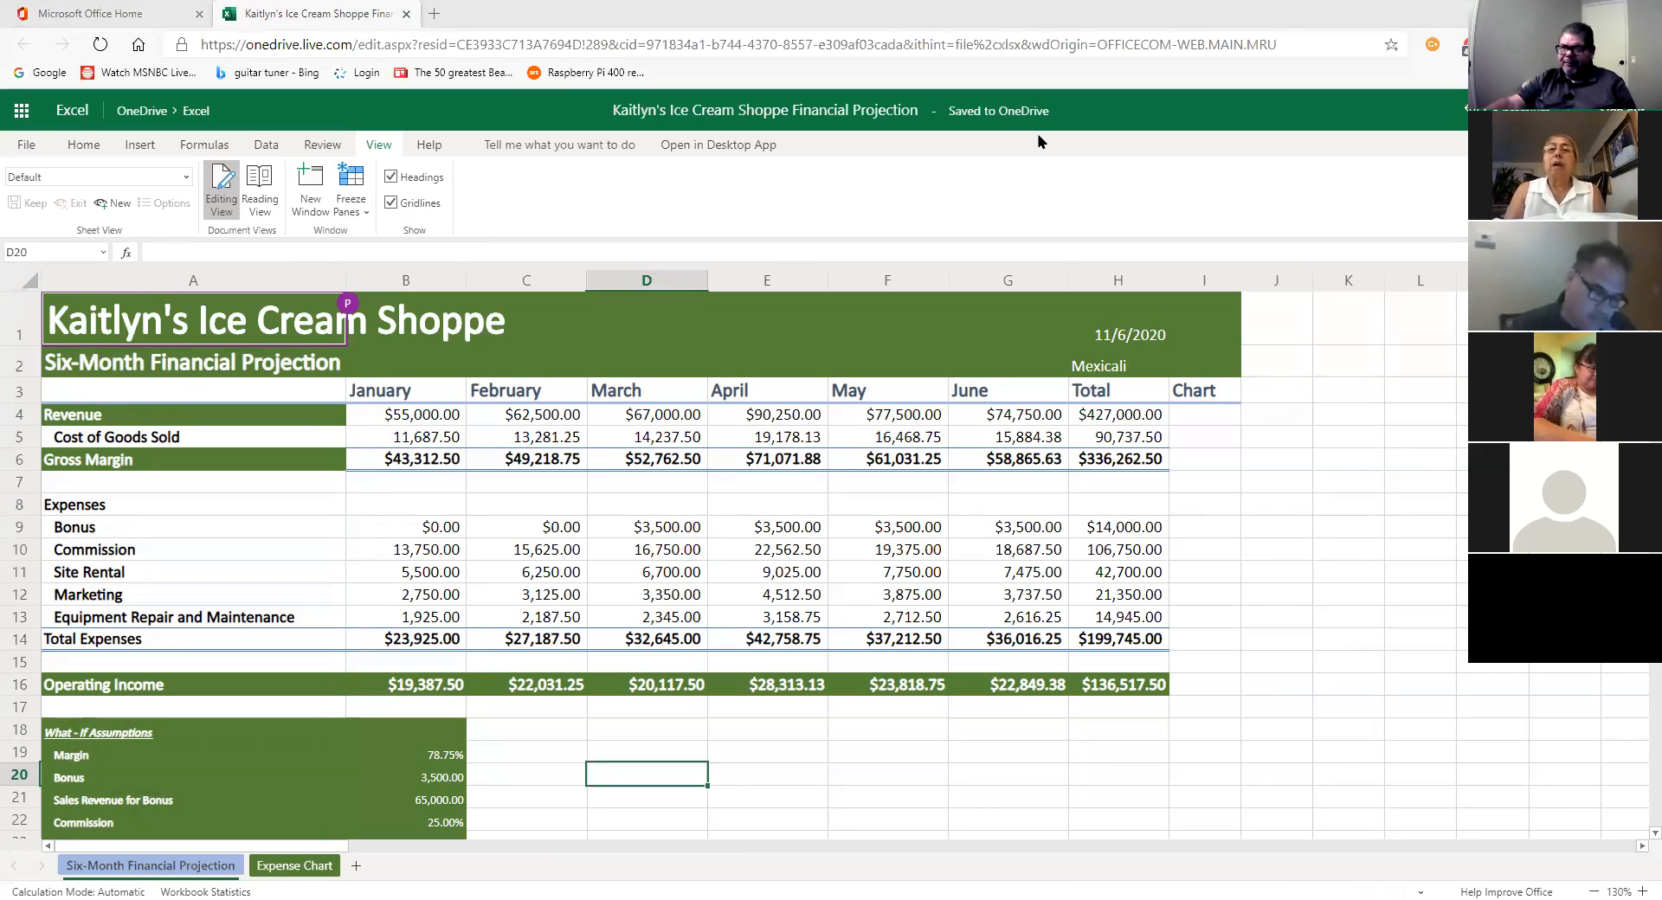
pyautogui.click(608, 486)
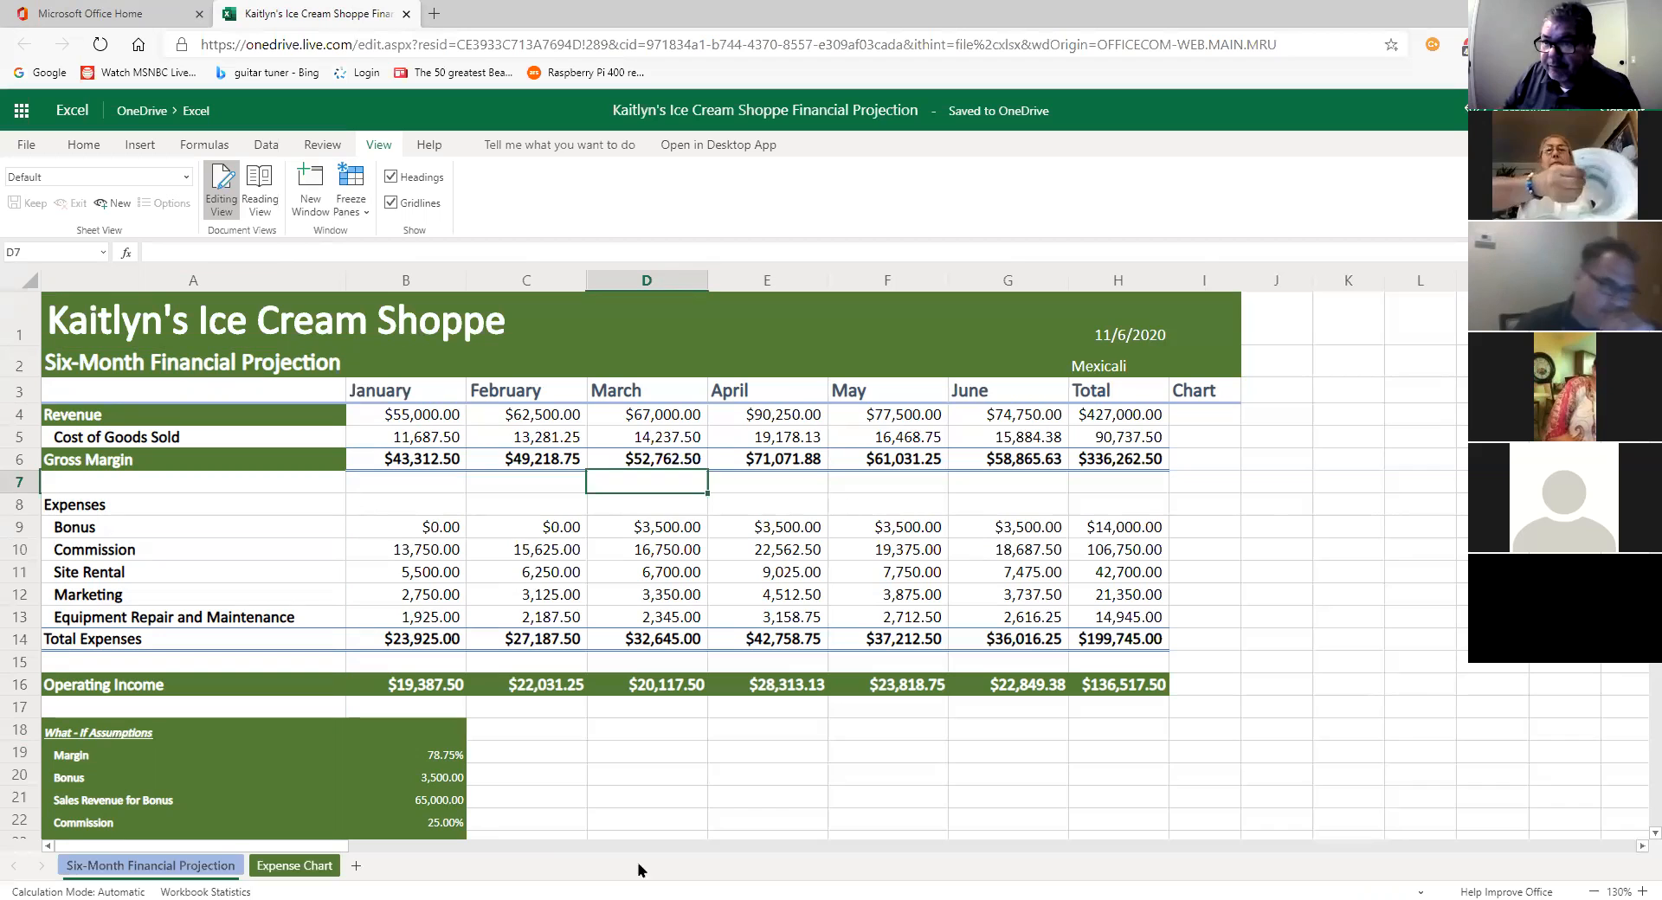
pyautogui.click(19, 415)
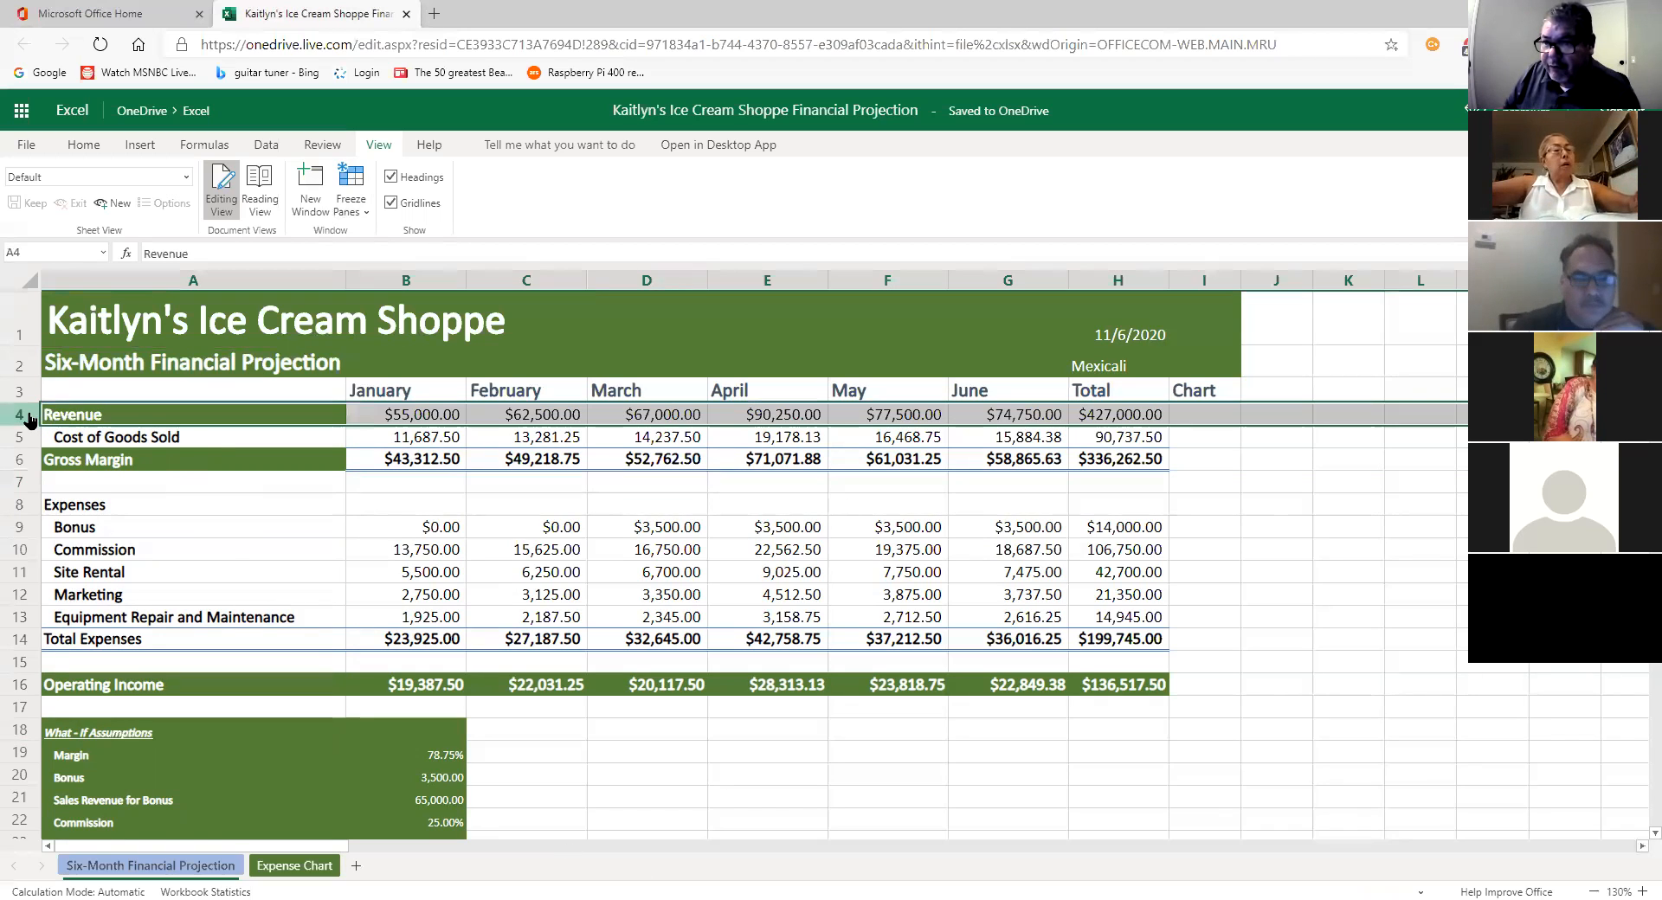
pyautogui.scroll(-1, 212, 448)
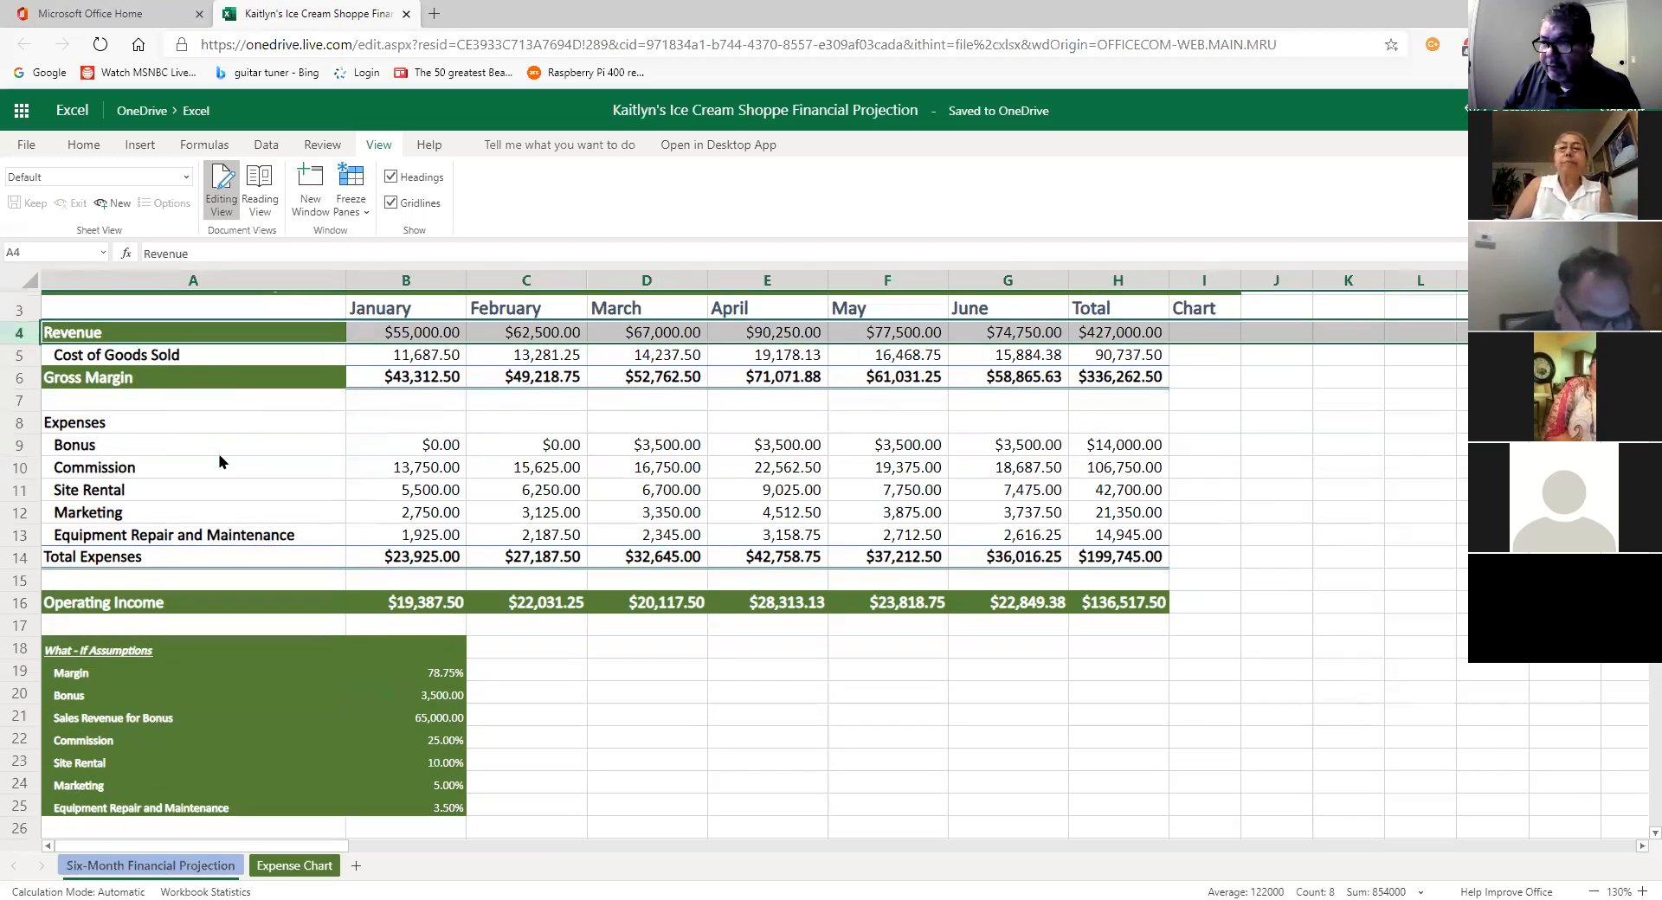
pyautogui.scroll(-2, 219, 461)
pyautogui.scroll(2, 219, 461)
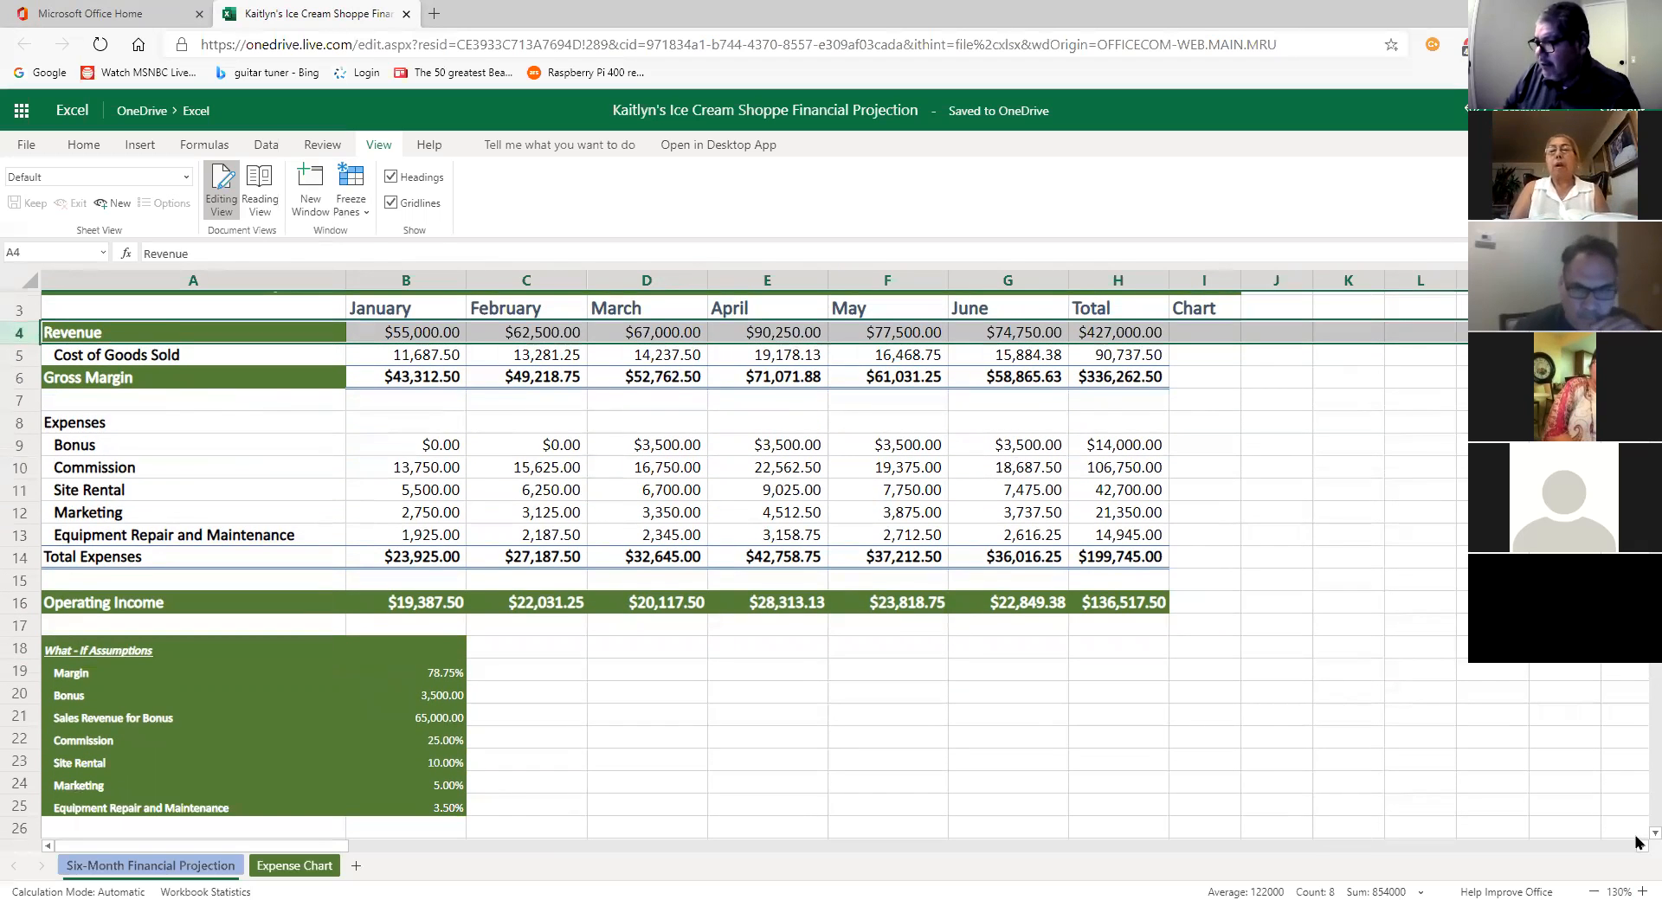
pyautogui.scroll(-1, 1638, 841)
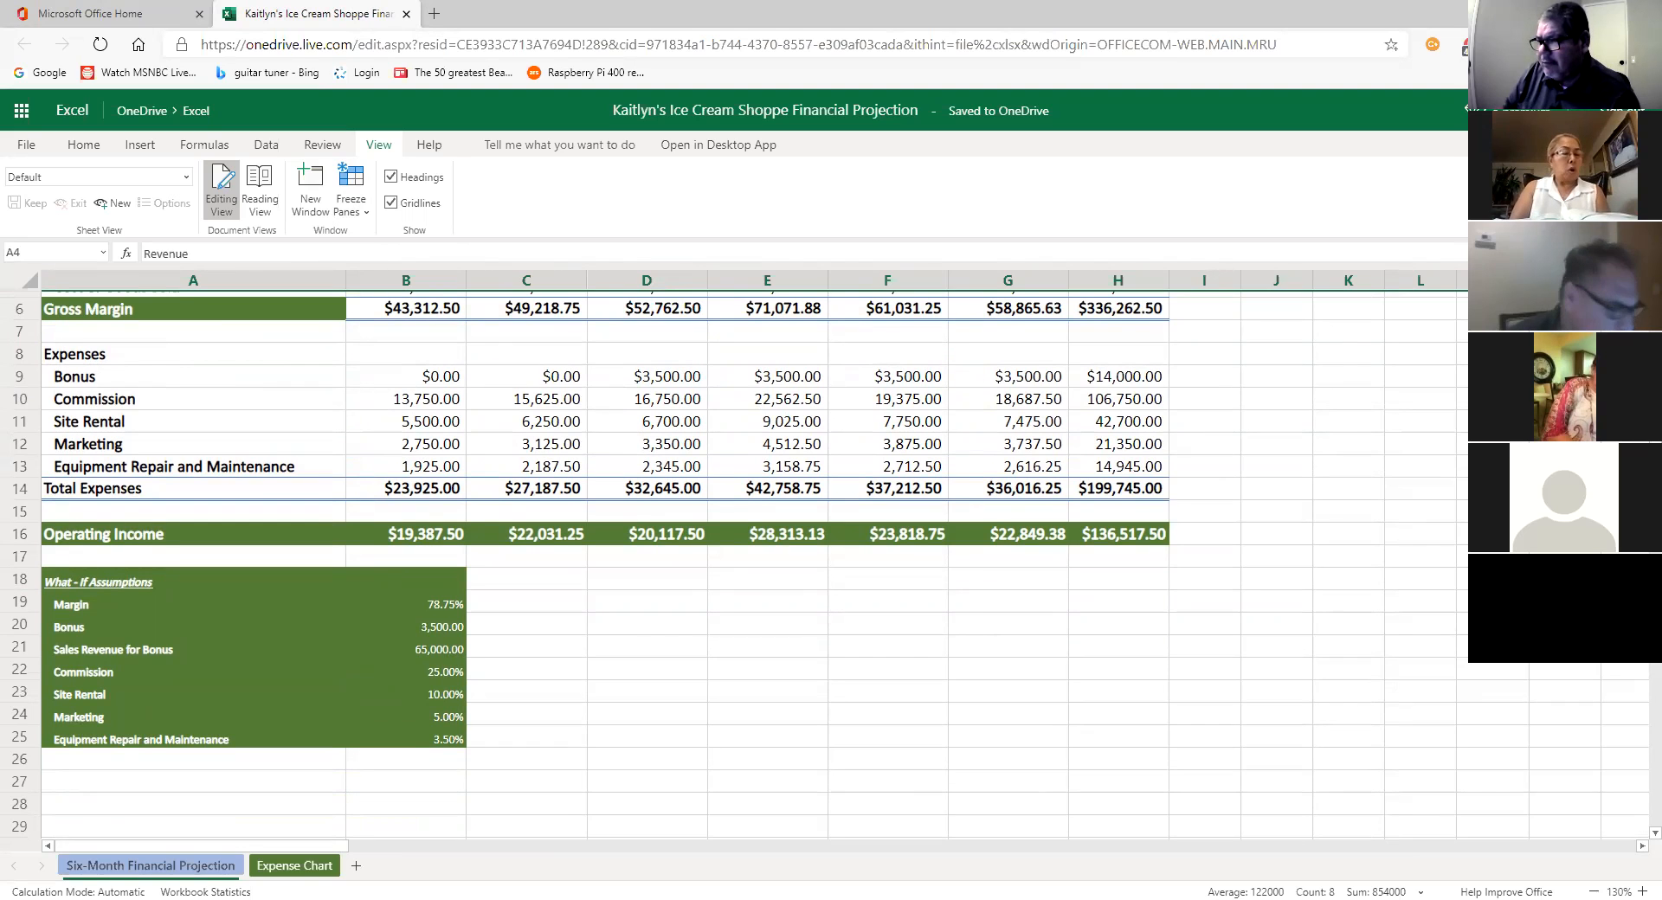
pyautogui.scroll(1, 831, 563)
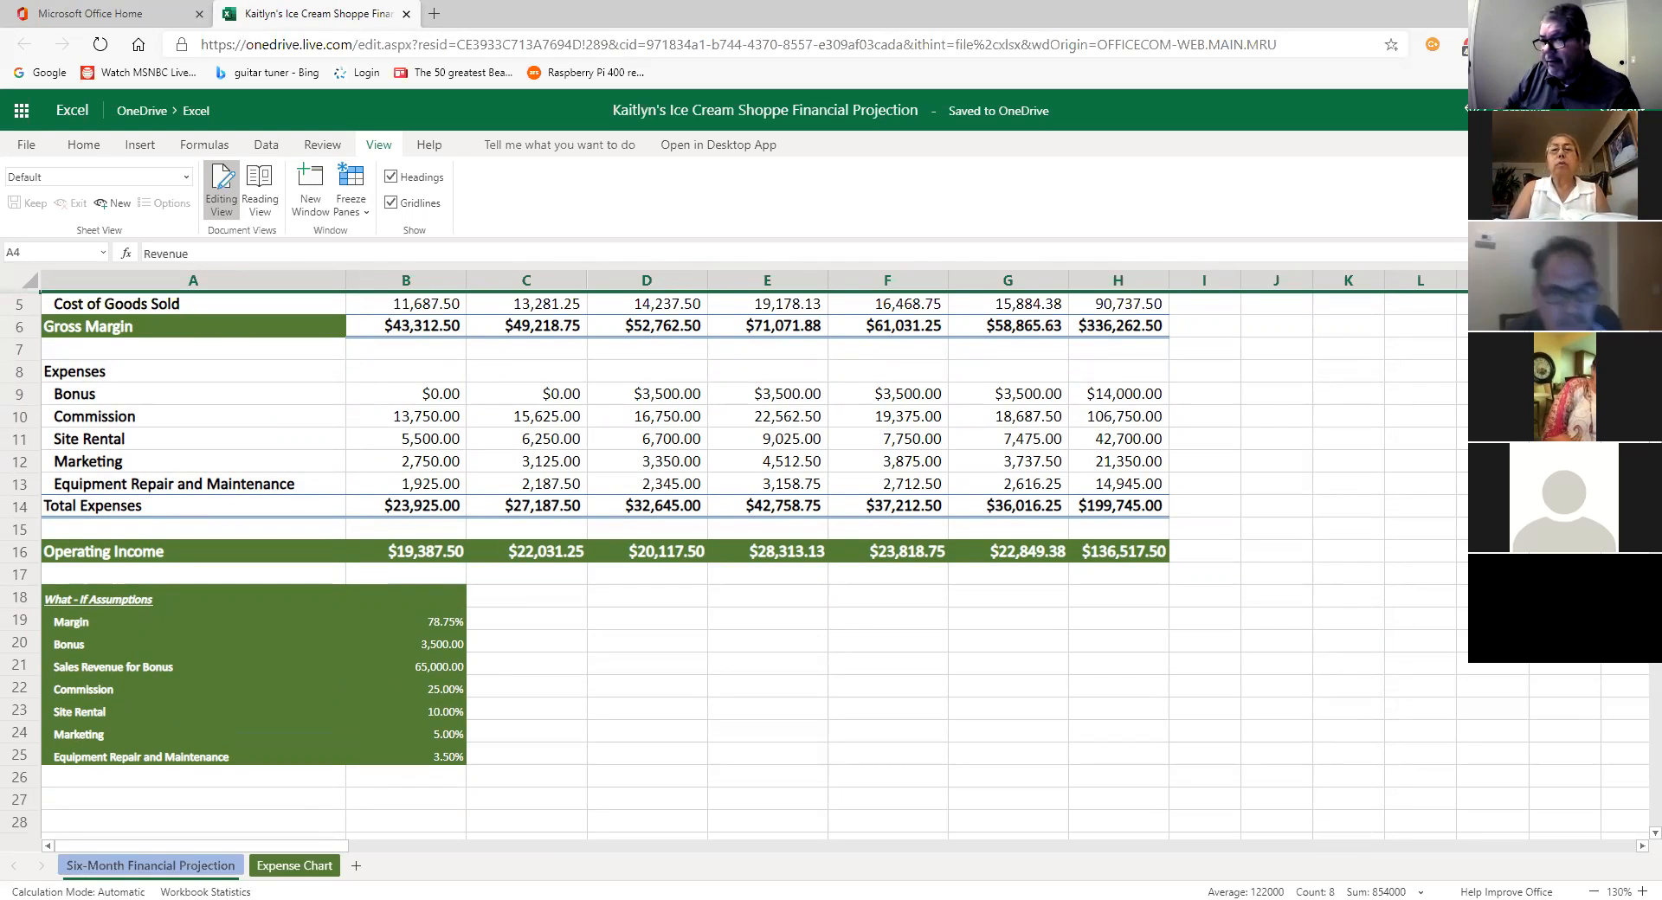
pyautogui.scroll(1, 753, 562)
pyautogui.scroll(-1, 753, 562)
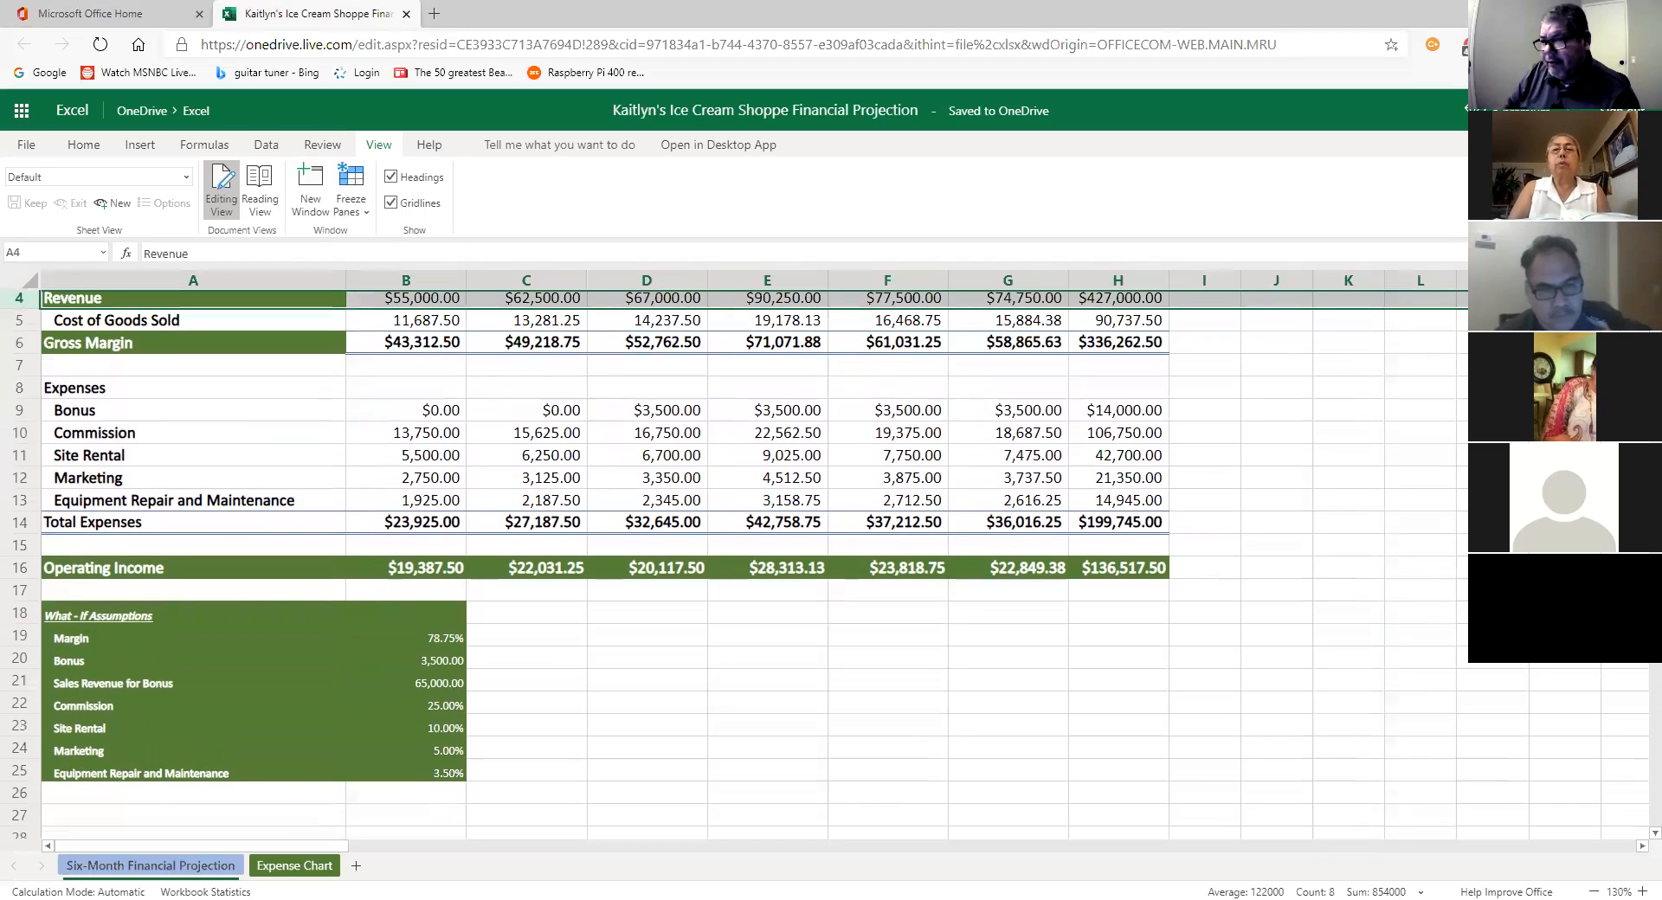
pyautogui.scroll(-1, 753, 562)
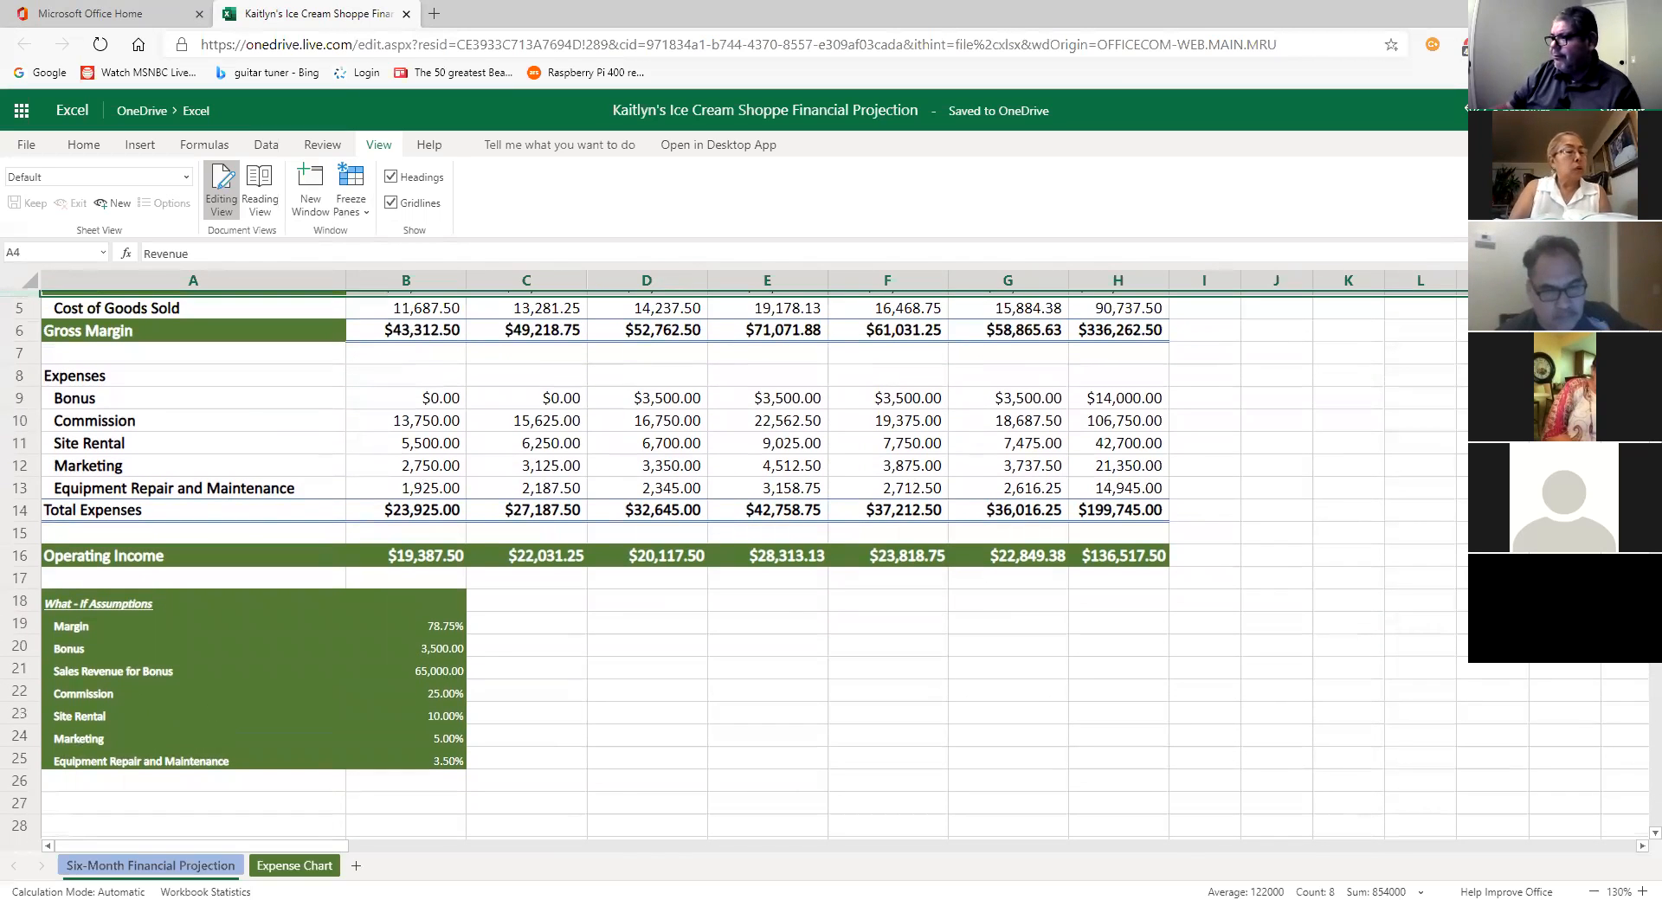
pyautogui.scroll(2, 753, 563)
pyautogui.scroll(-1, 753, 562)
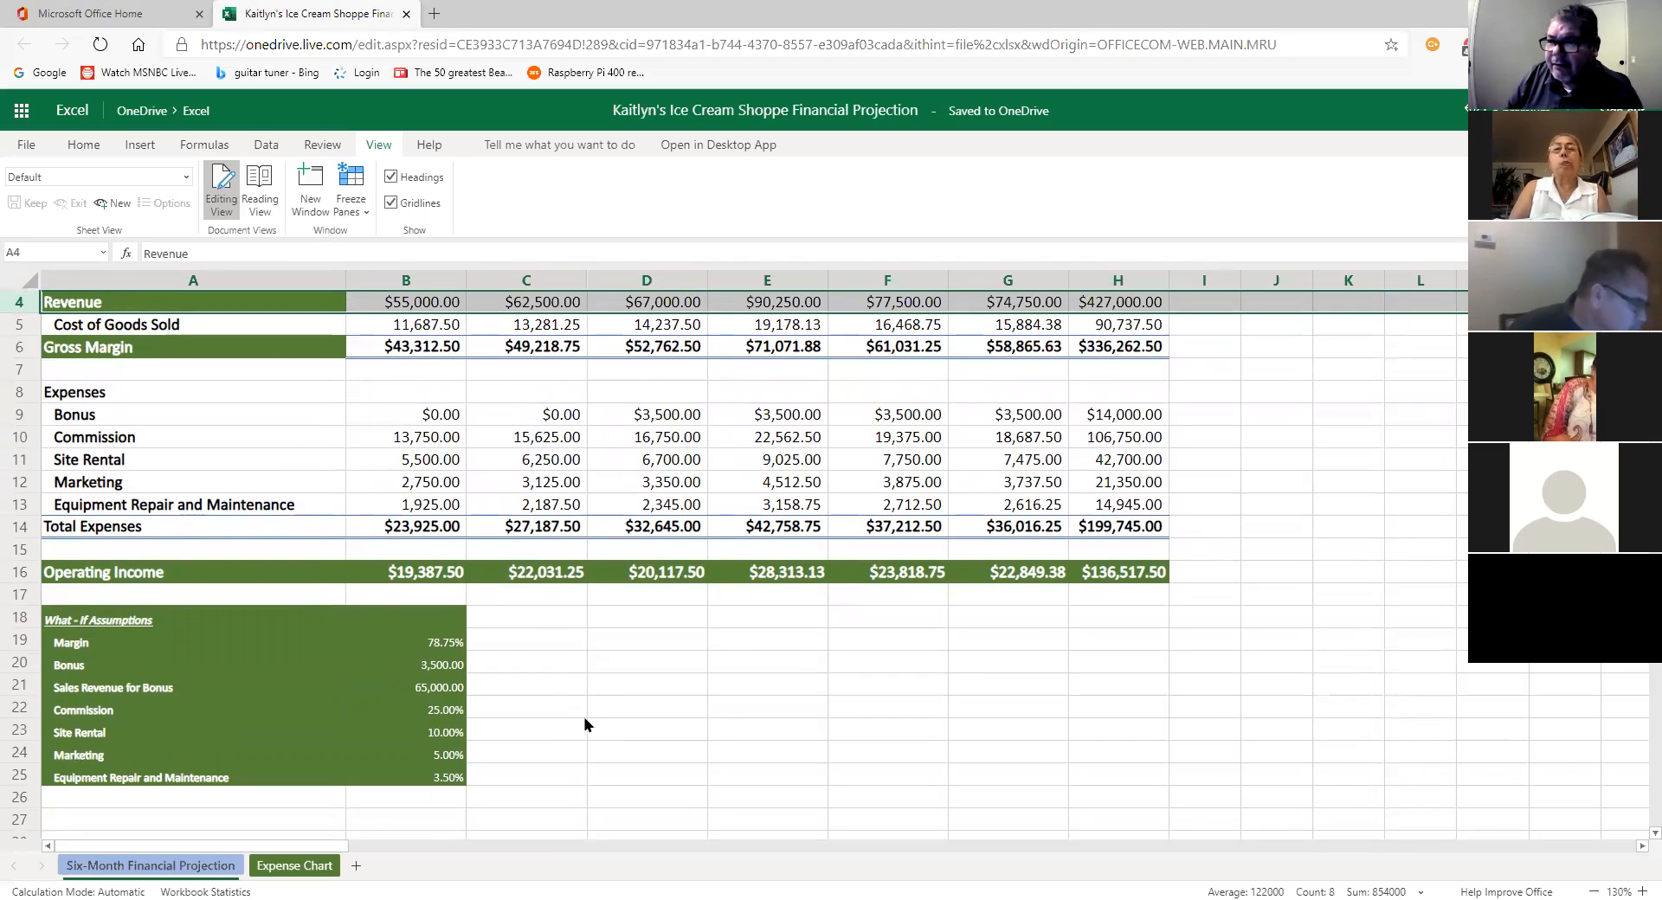
pyautogui.click(583, 713)
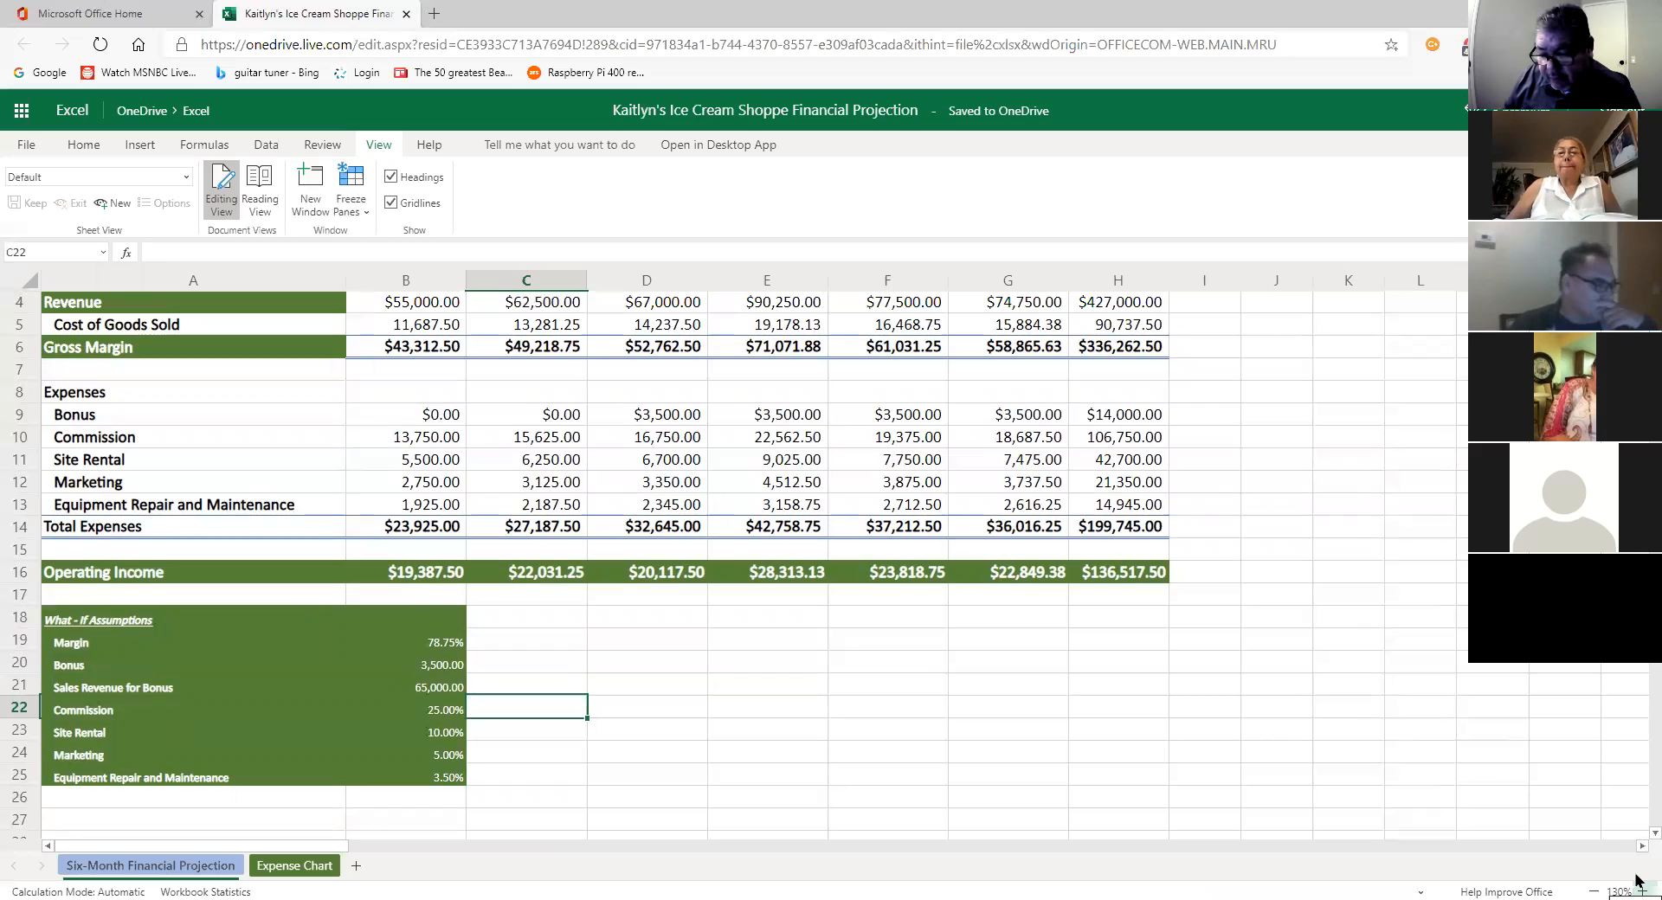
pyautogui.click(1639, 887)
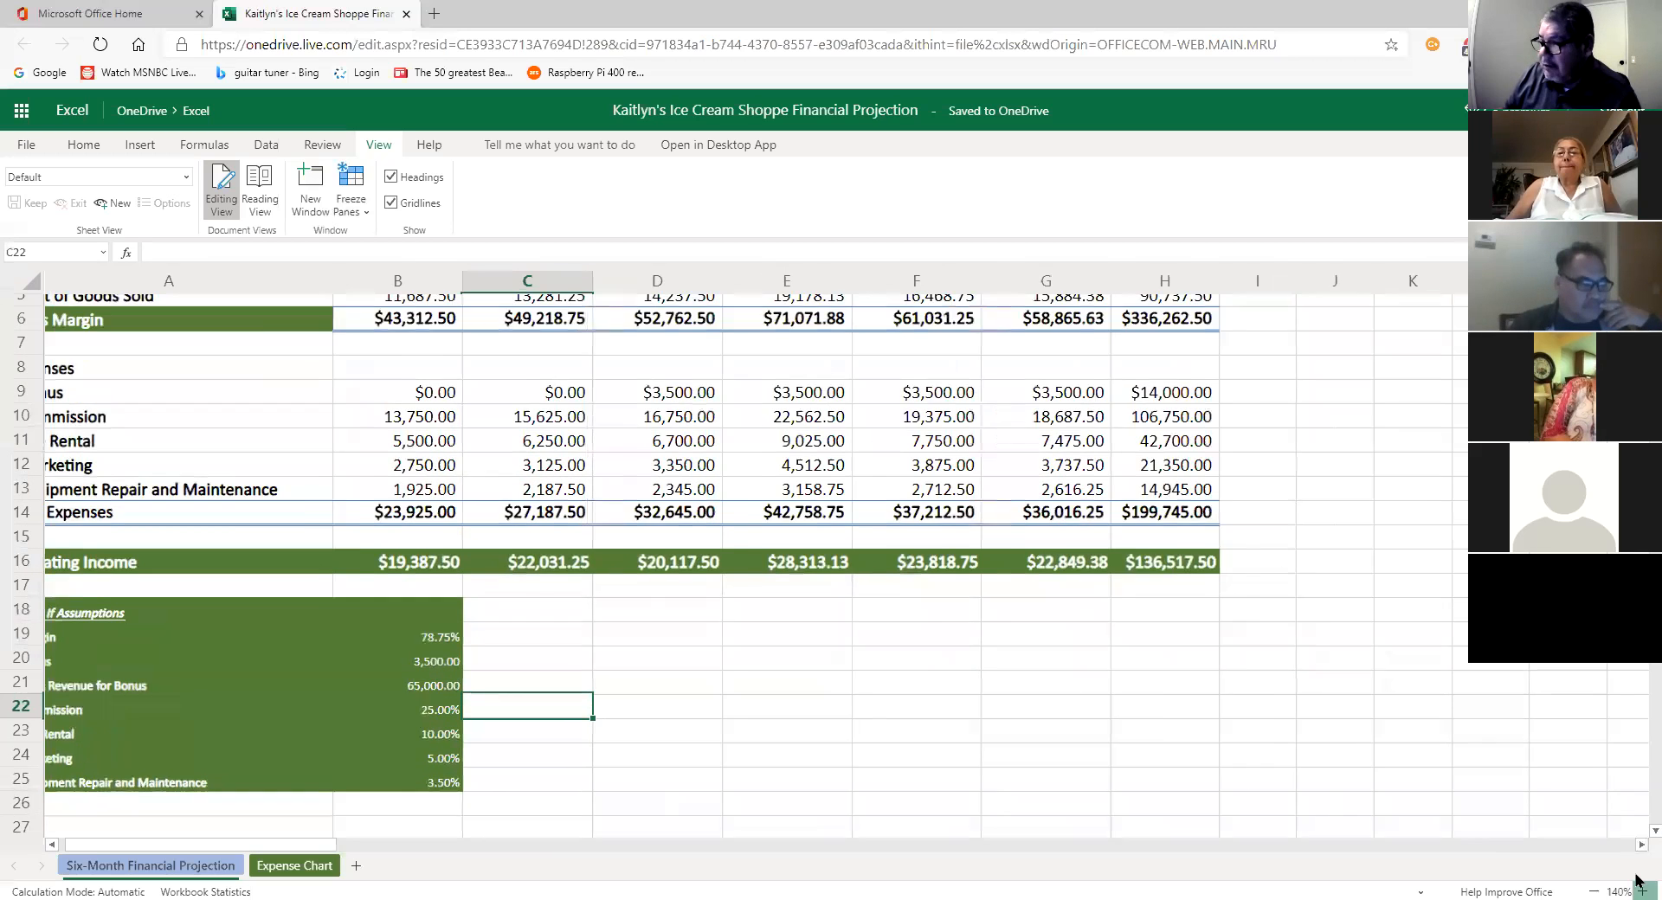
# Step: Zoom the sheet to 150%, select the 3,500 Bonus assumption, and show the Home commands
pyautogui.click(1639, 886)
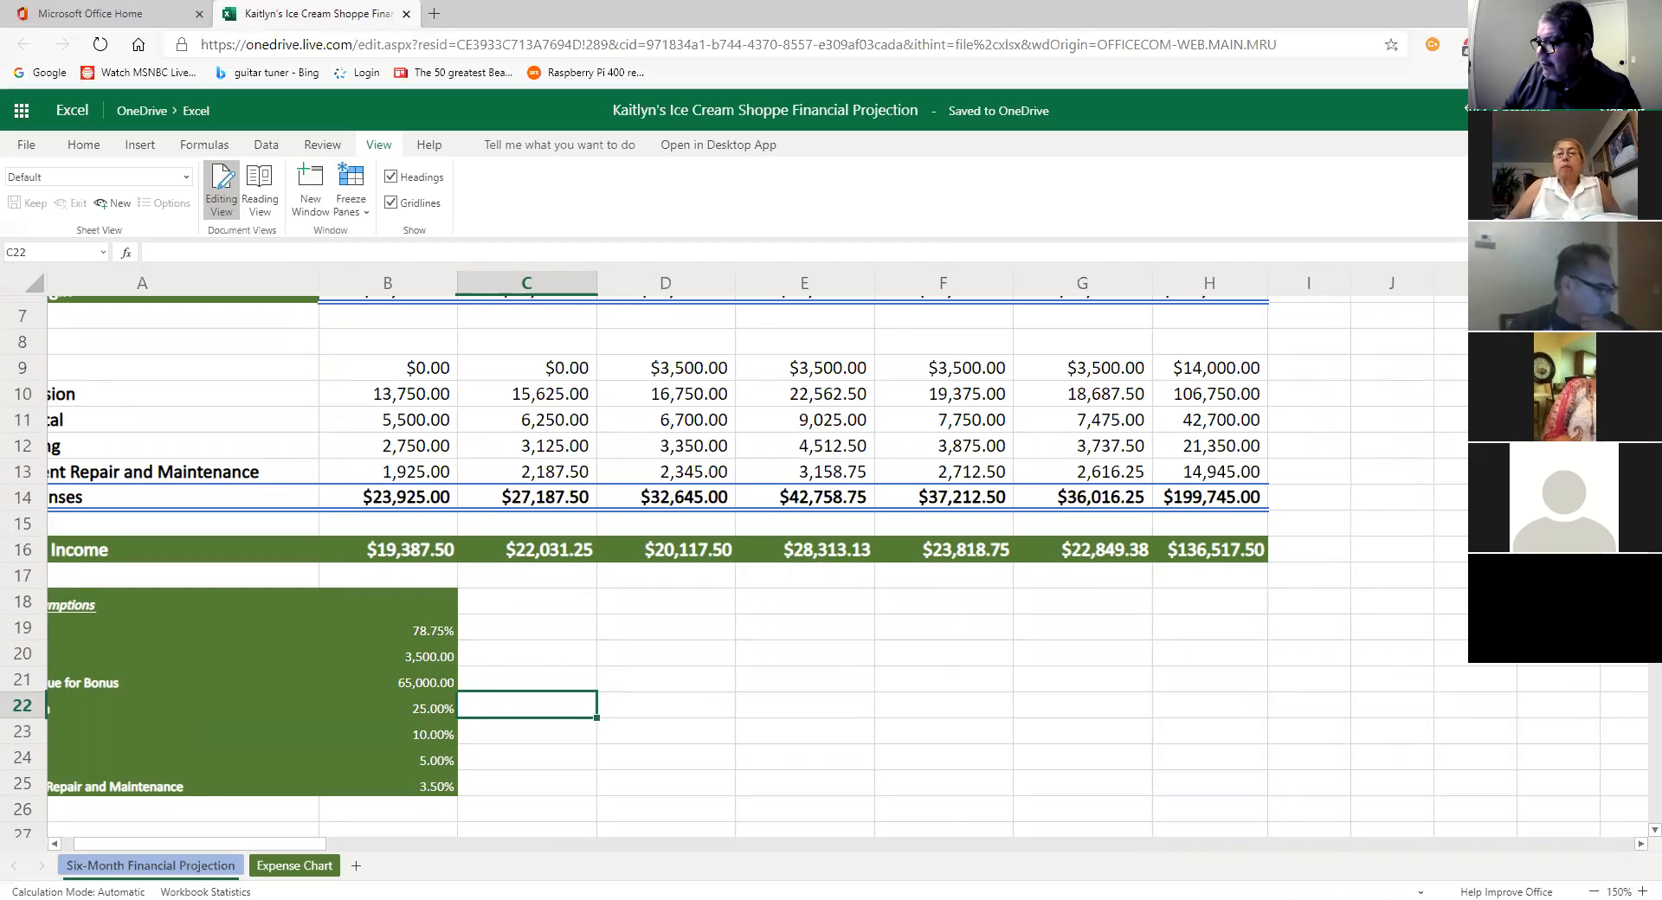
pyautogui.scroll(3, 822, 567)
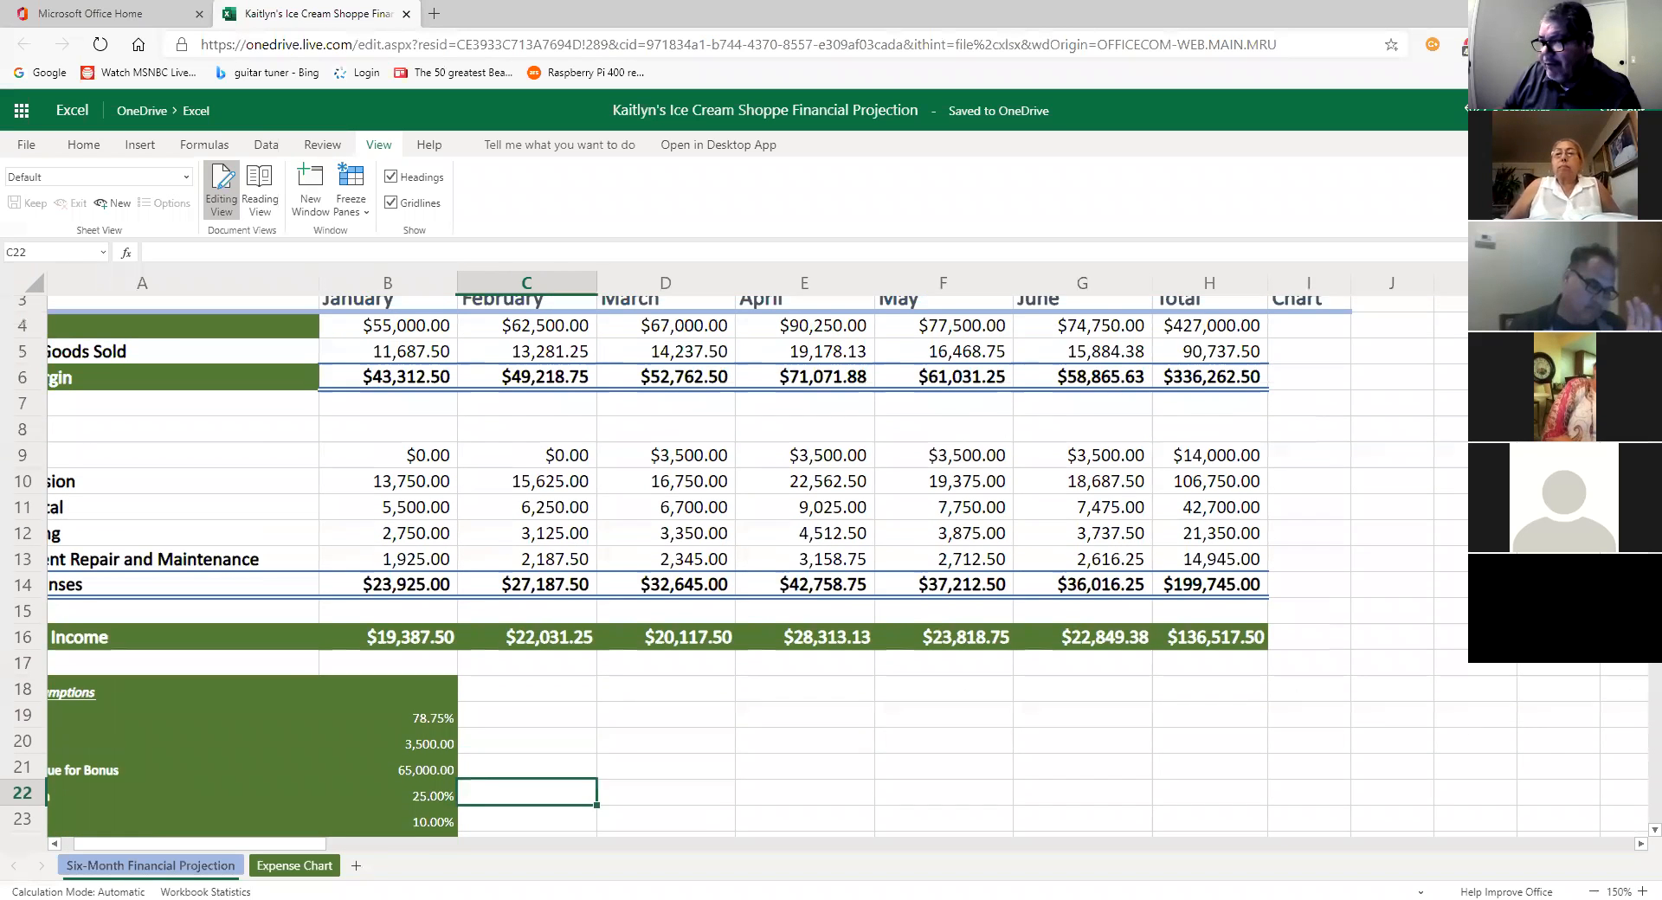
pyautogui.scroll(-1, 822, 567)
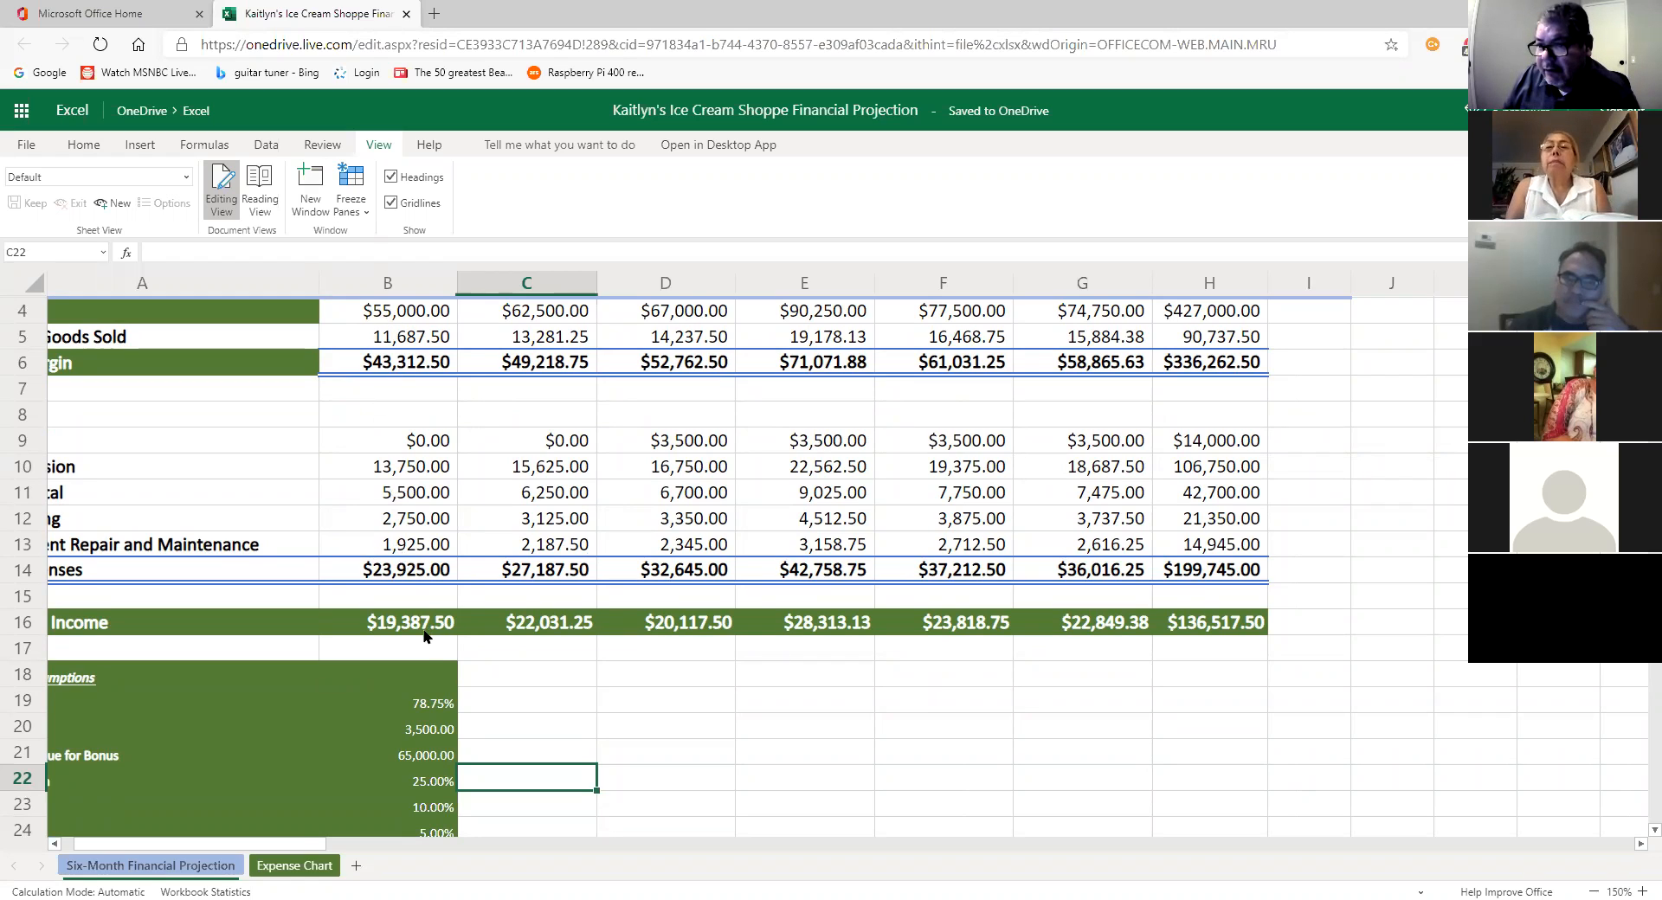
pyautogui.click(434, 728)
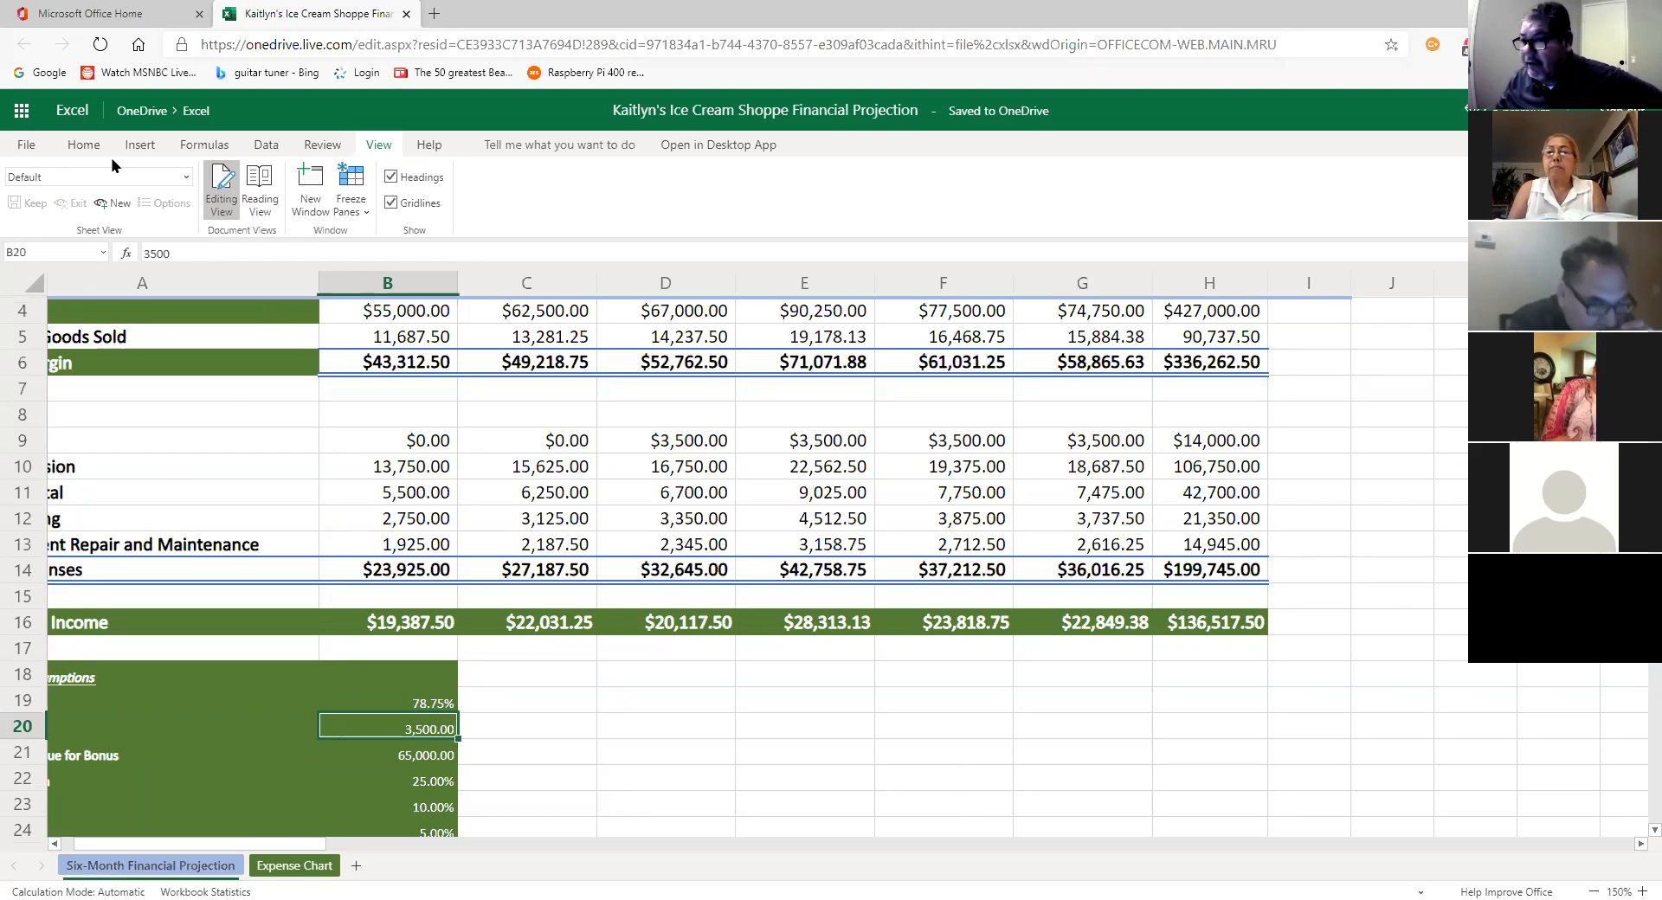
pyautogui.click(84, 144)
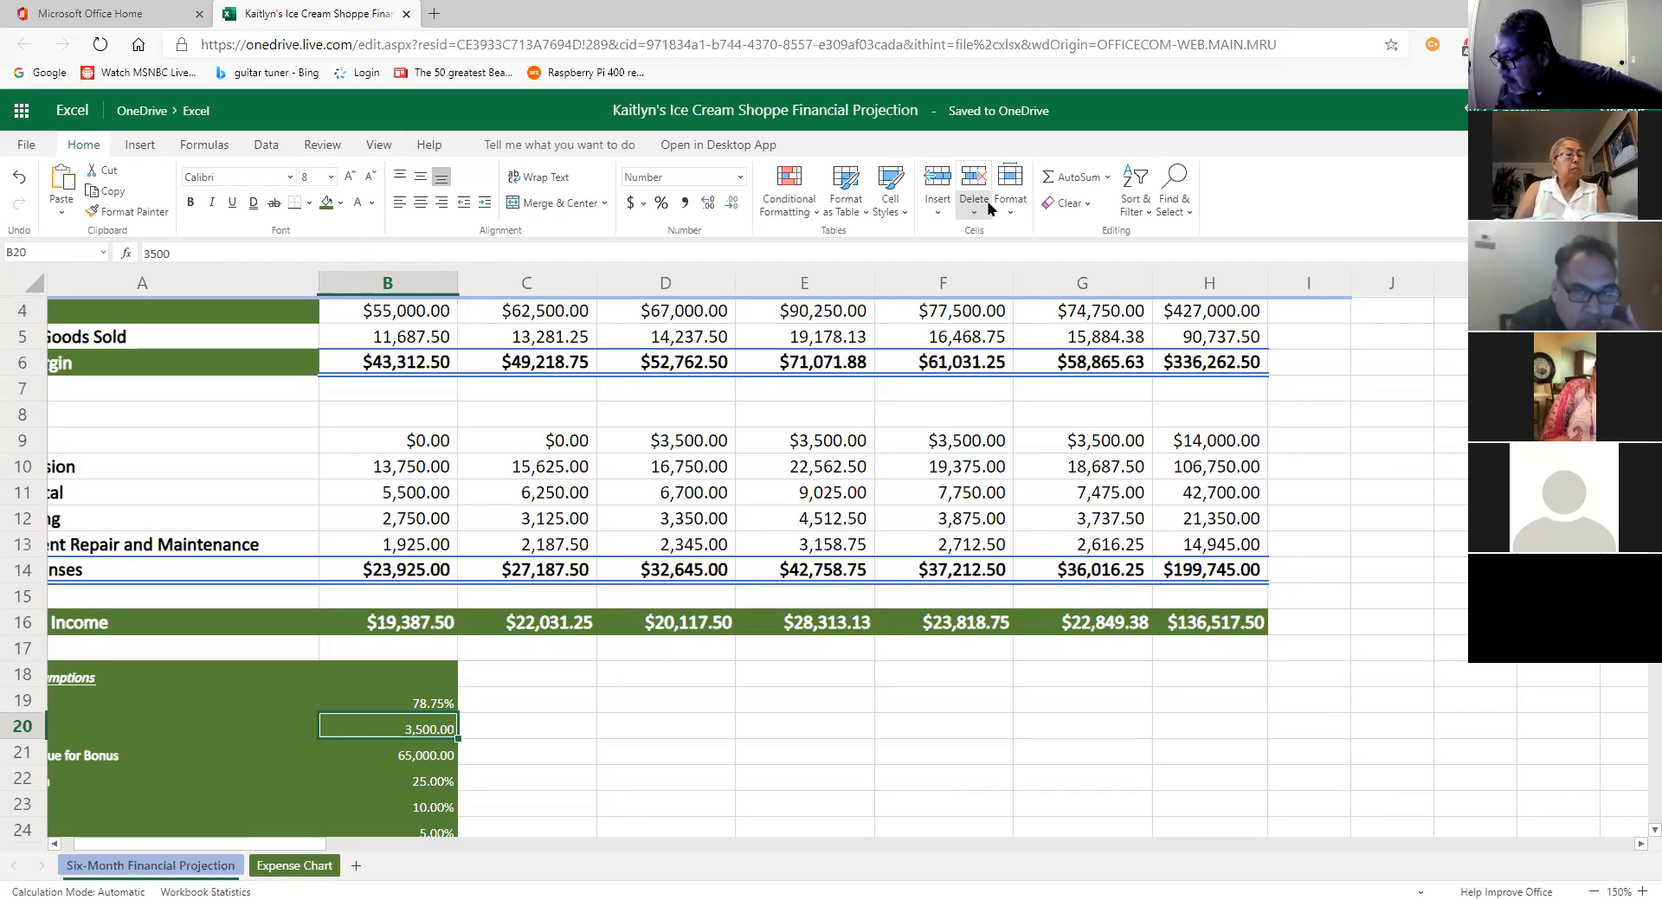
# Step: Show the Data tab's sorting, filtering and validation commands
pyautogui.click(265, 145)
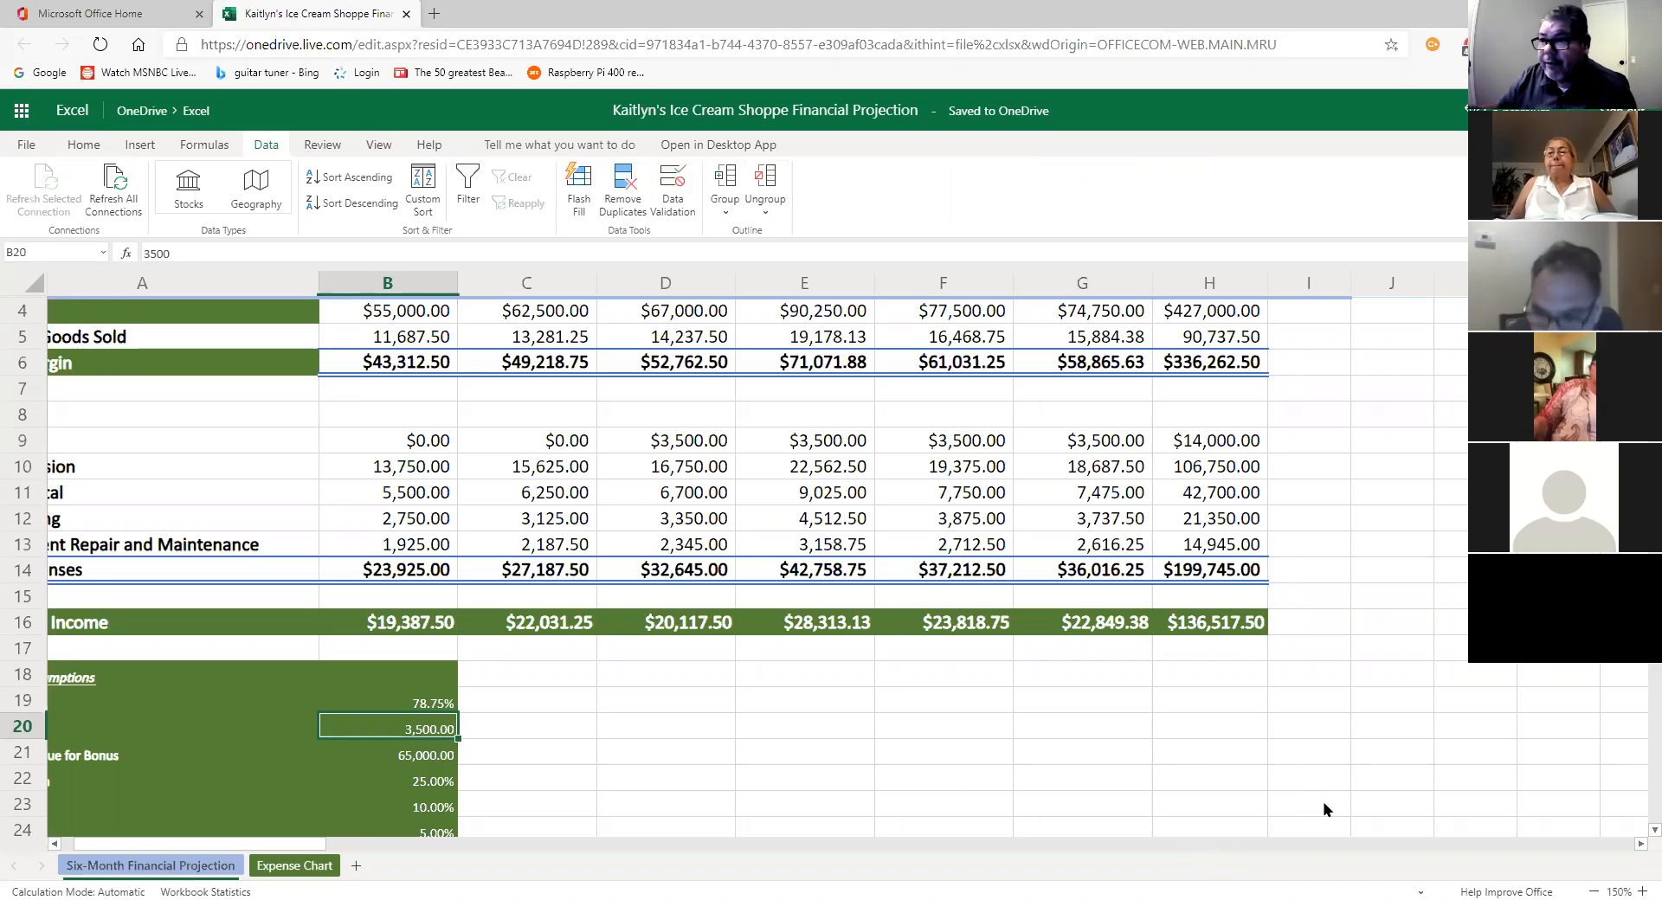
# Step: Show the Review commands and move to an empty cell in row 18
pyautogui.click(323, 146)
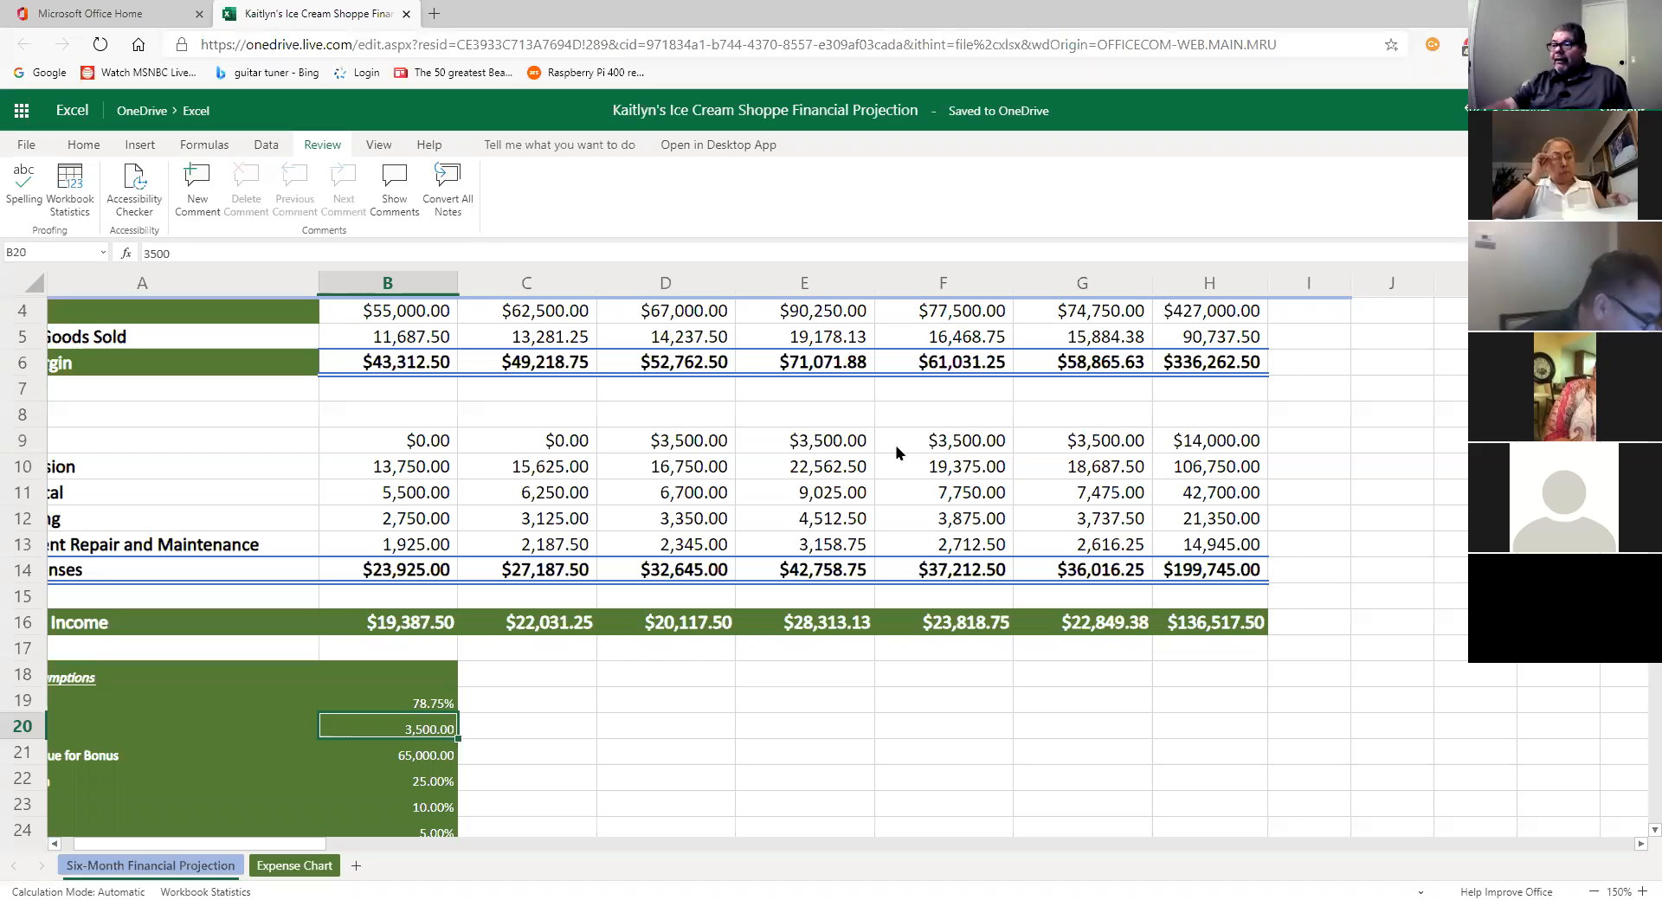
pyautogui.click(849, 666)
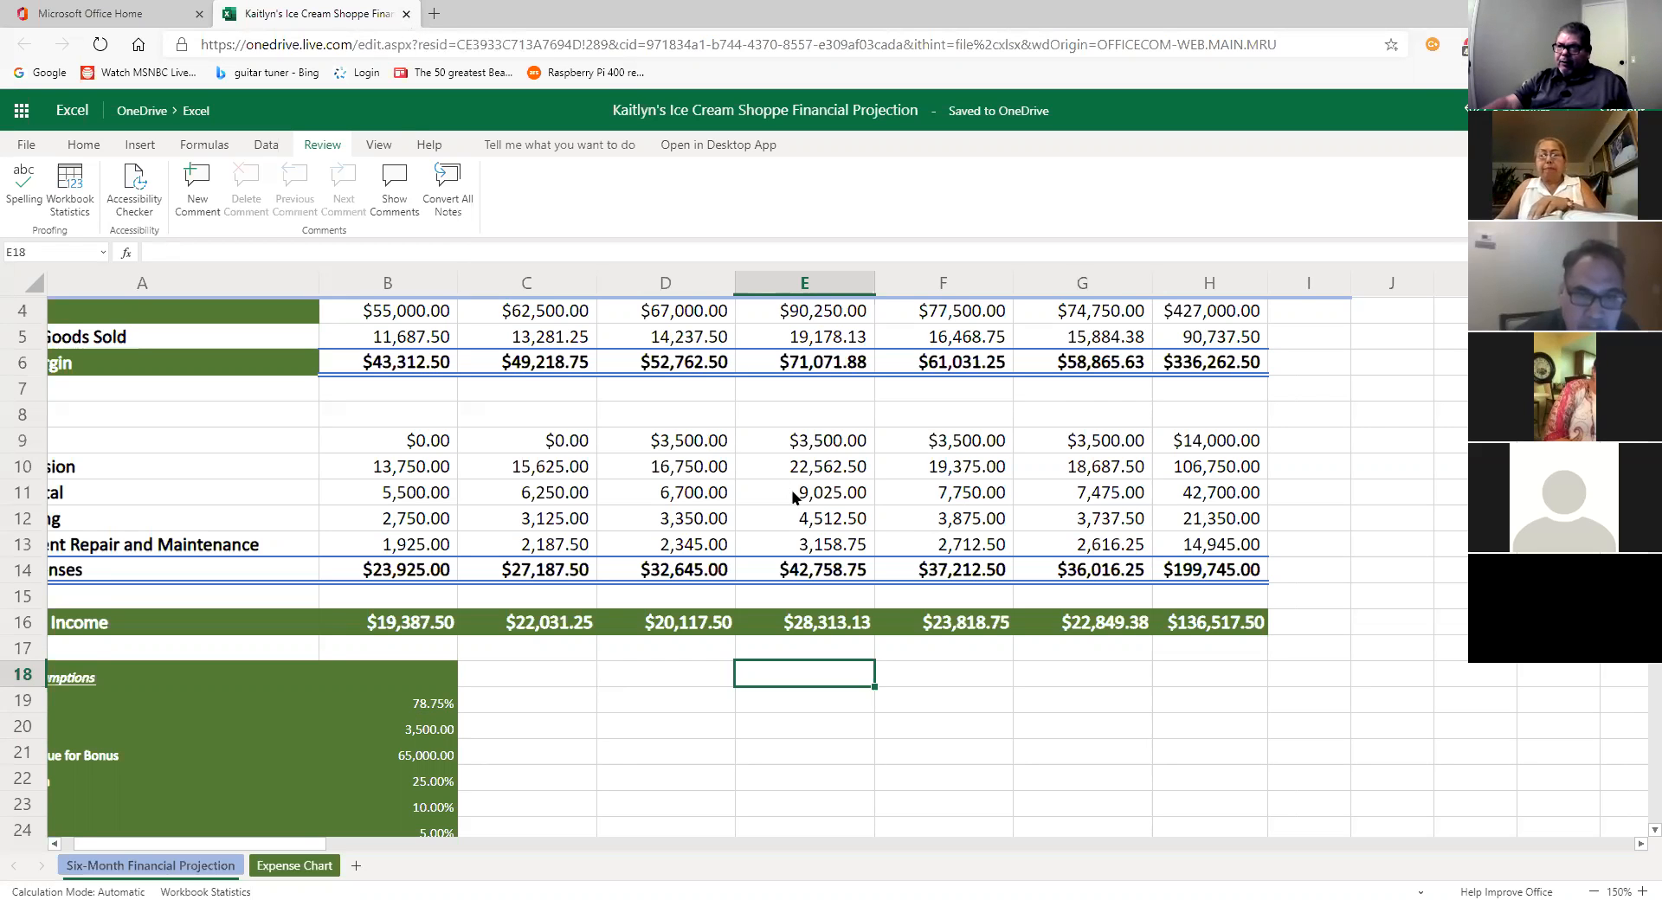
# Step: Switch between the projection and Expense Chart sheets, ending on Expense Chart, and start sharing the workbook
pyautogui.scroll(1, 793, 495)
pyautogui.scroll(-1, 793, 495)
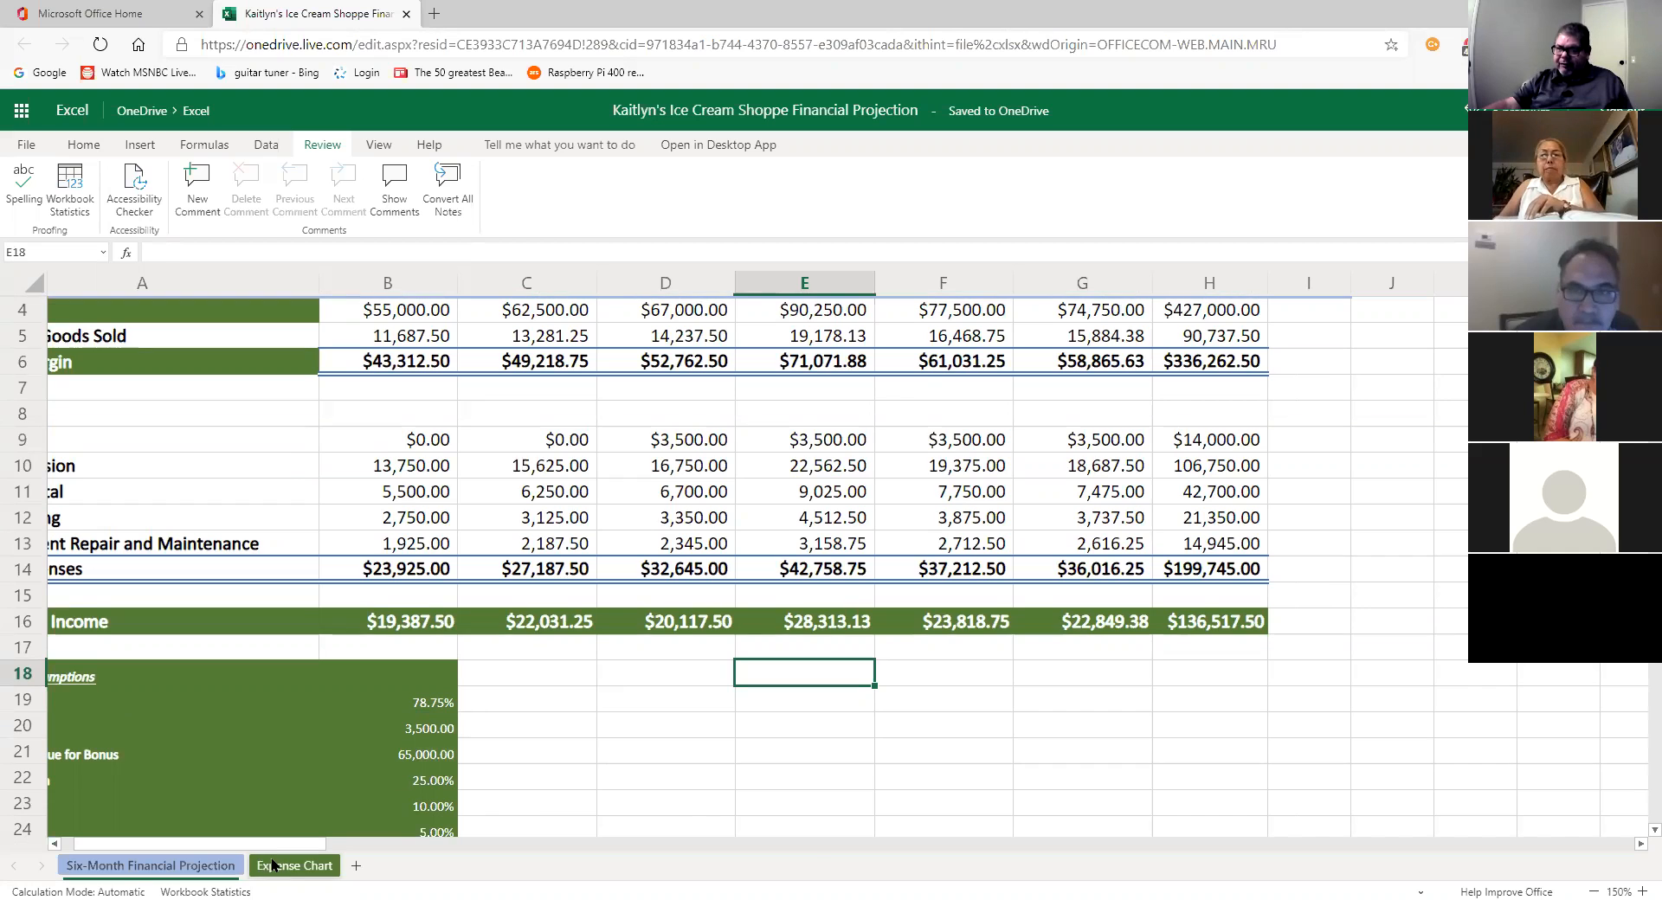
pyautogui.click(274, 866)
pyautogui.click(209, 867)
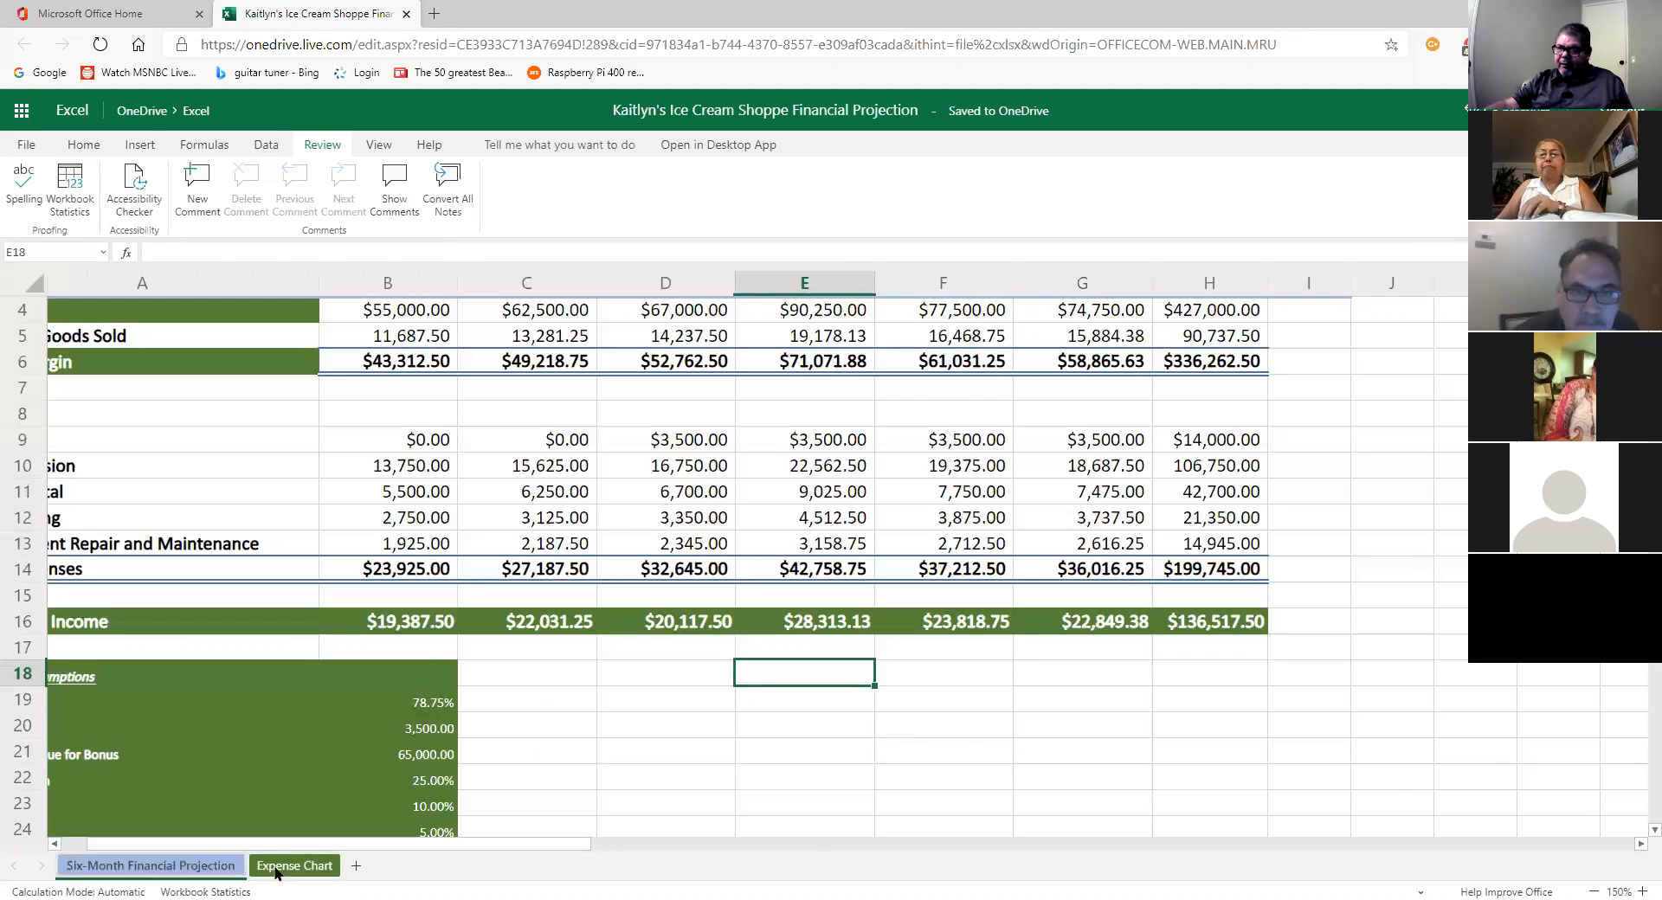
pyautogui.click(275, 868)
pyautogui.click(239, 868)
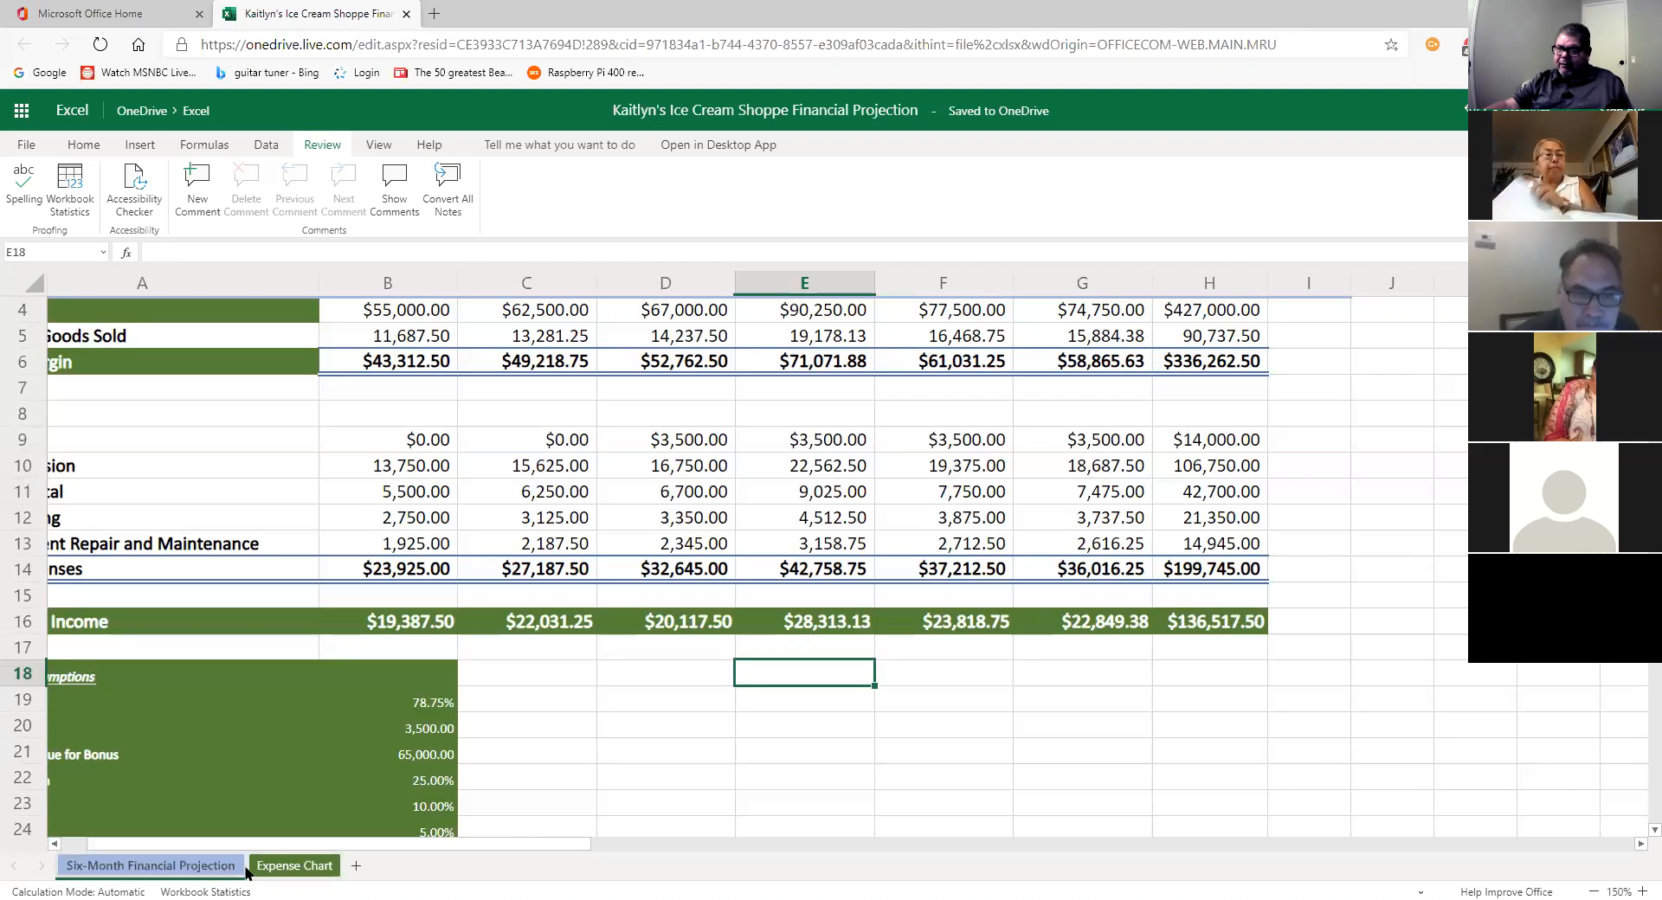
pyautogui.click(256, 868)
pyautogui.click(217, 869)
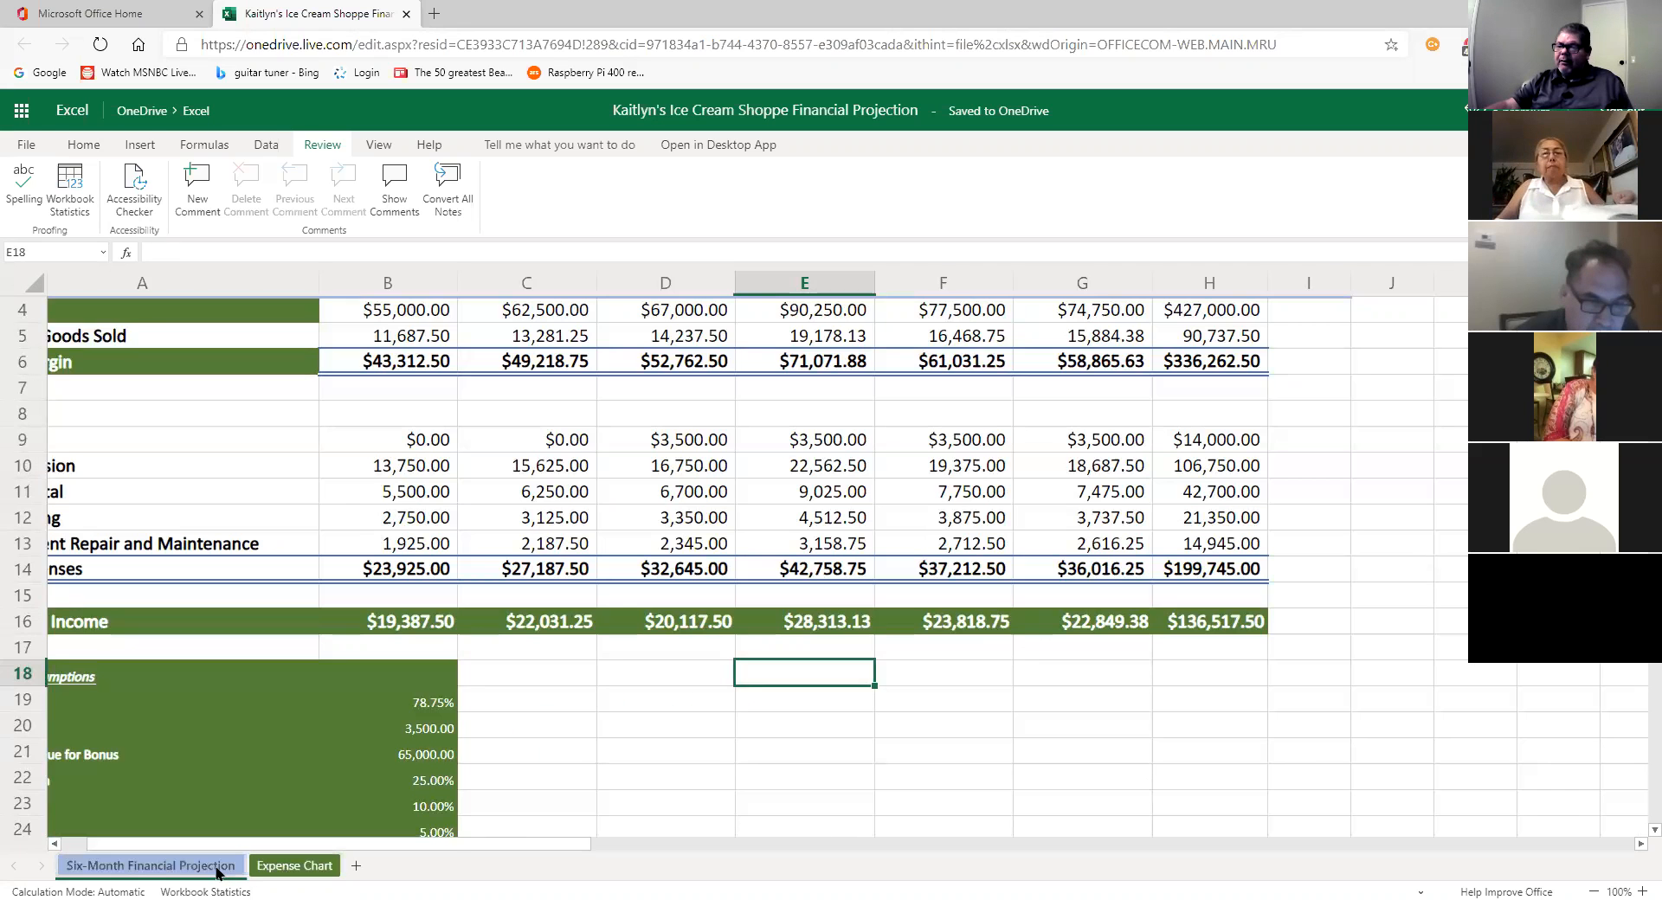
pyautogui.click(286, 868)
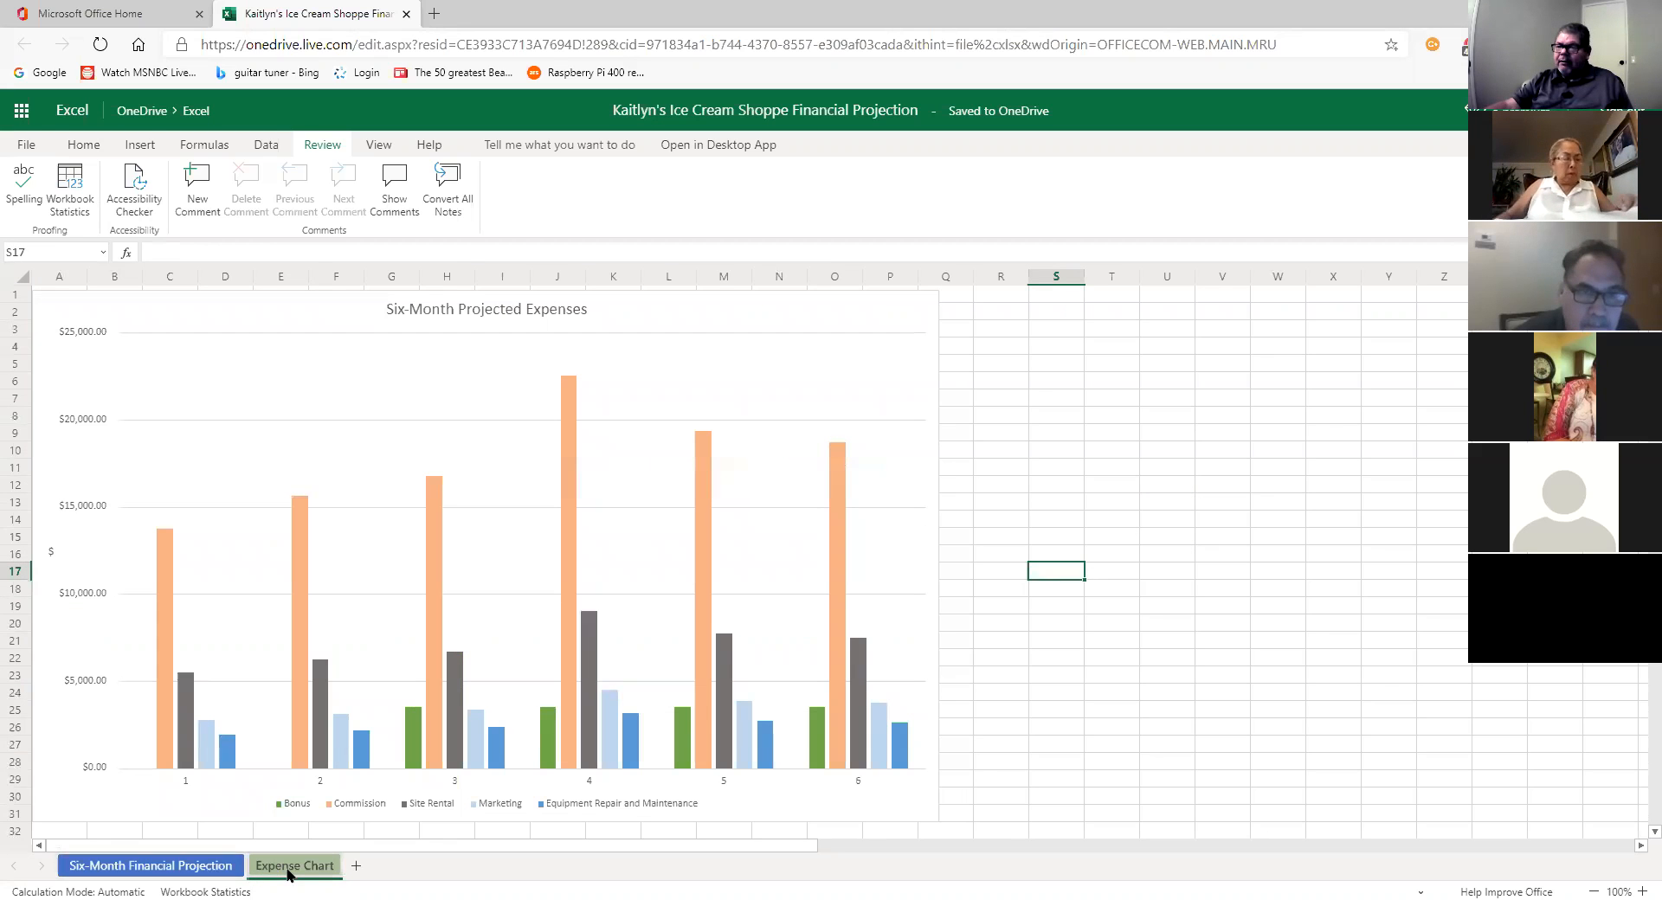
pyautogui.click(232, 869)
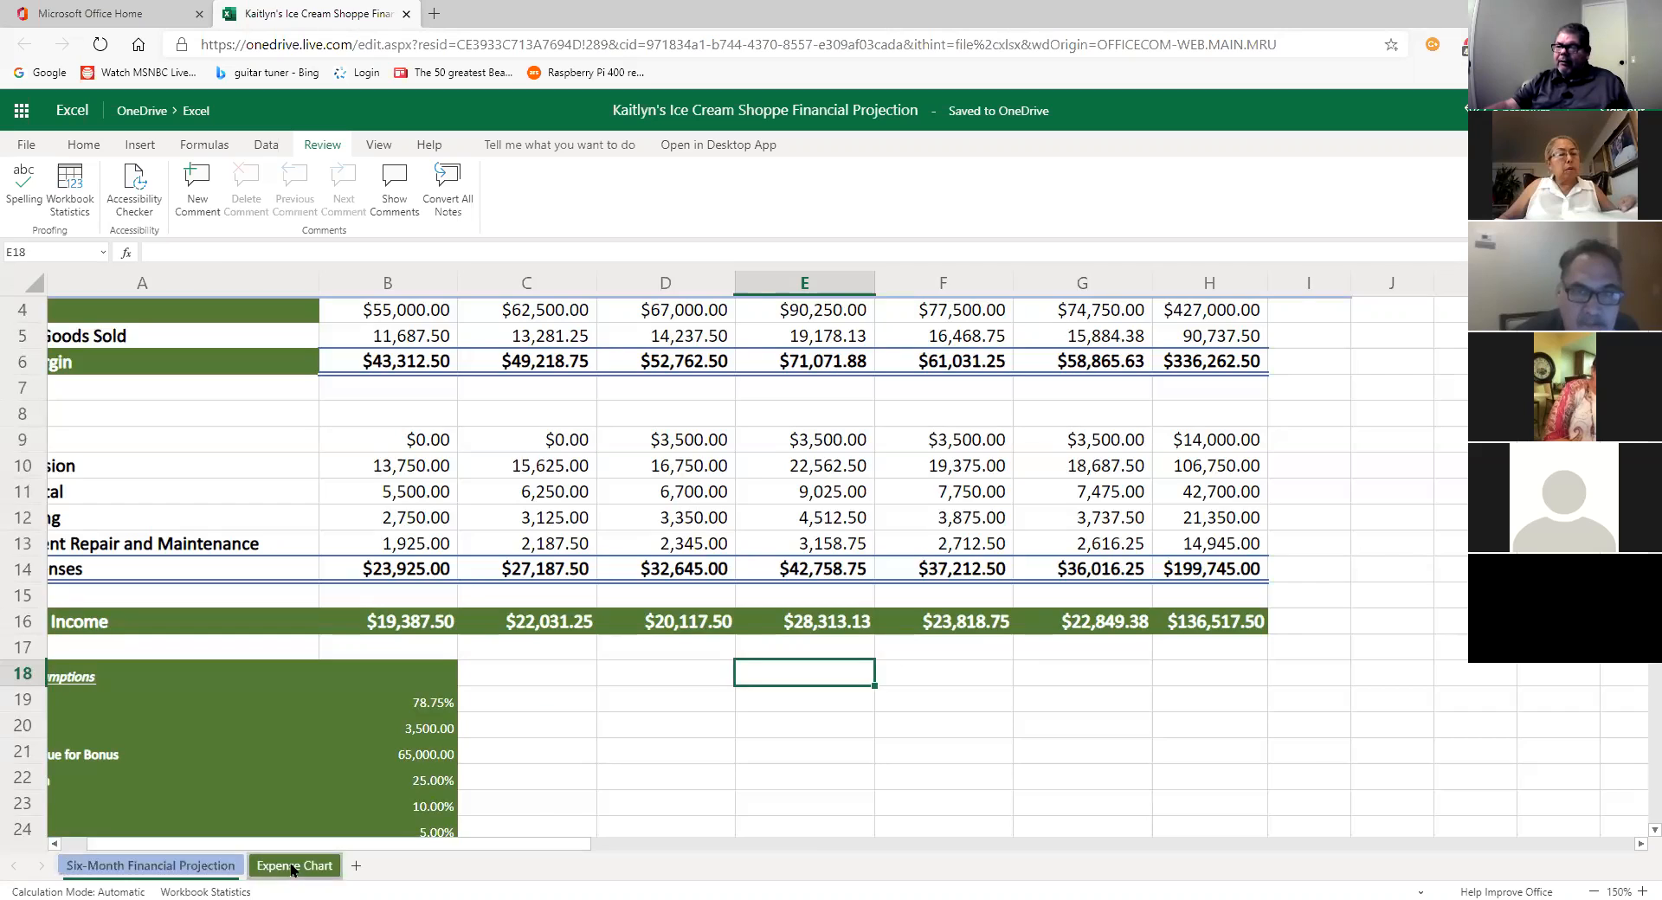
pyautogui.click(293, 868)
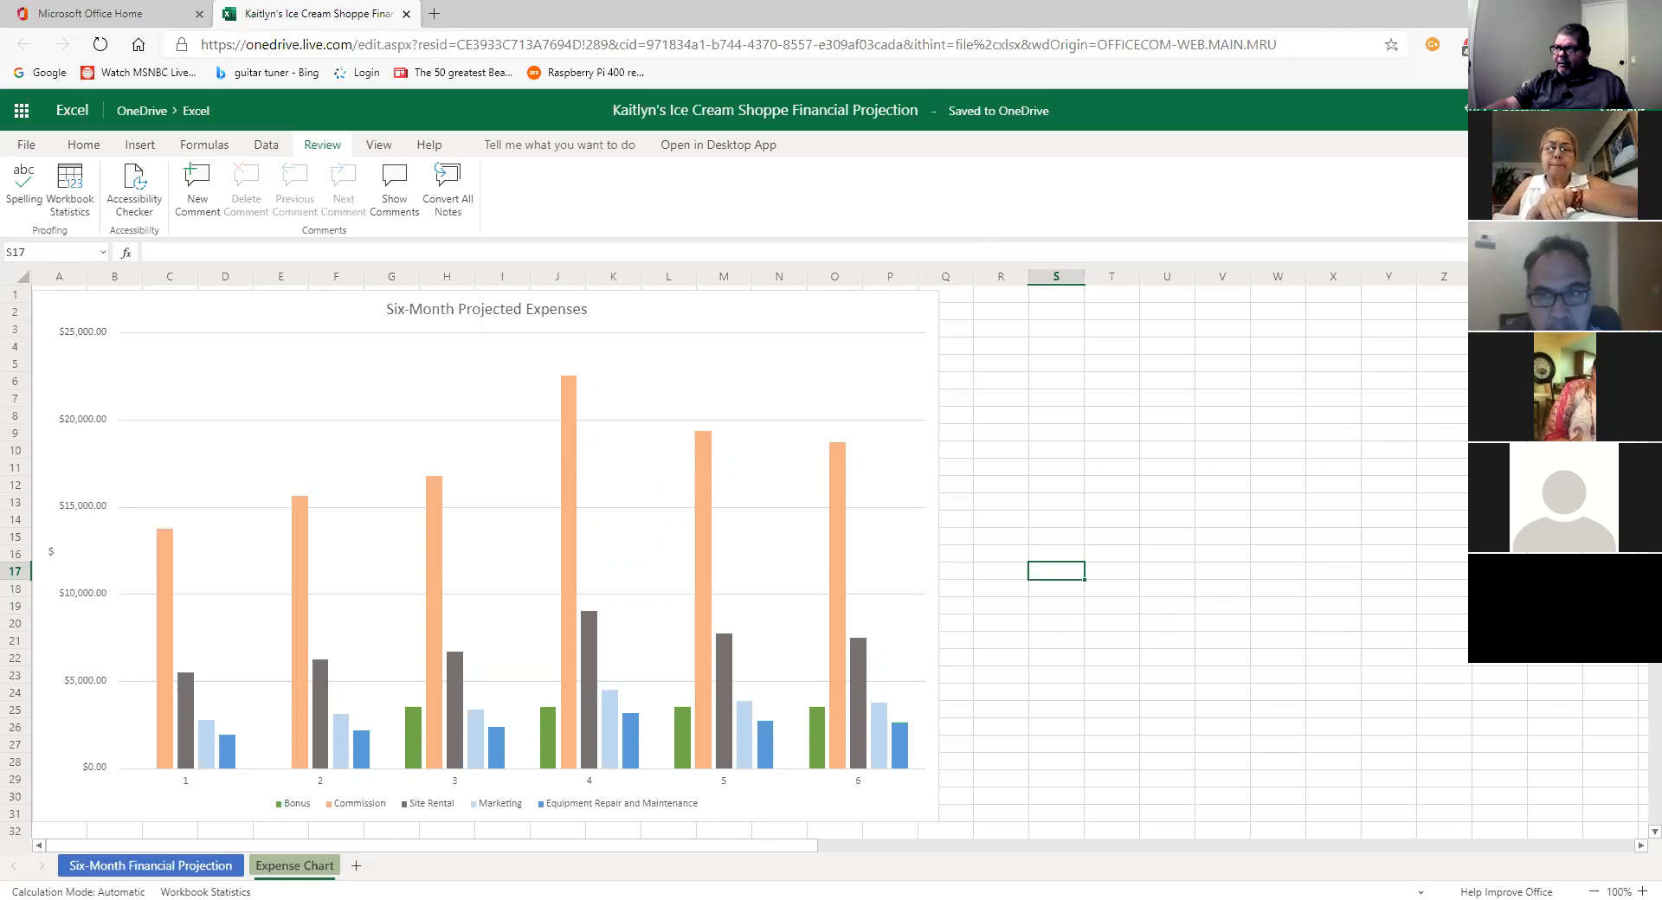
pyautogui.click(1536, 145)
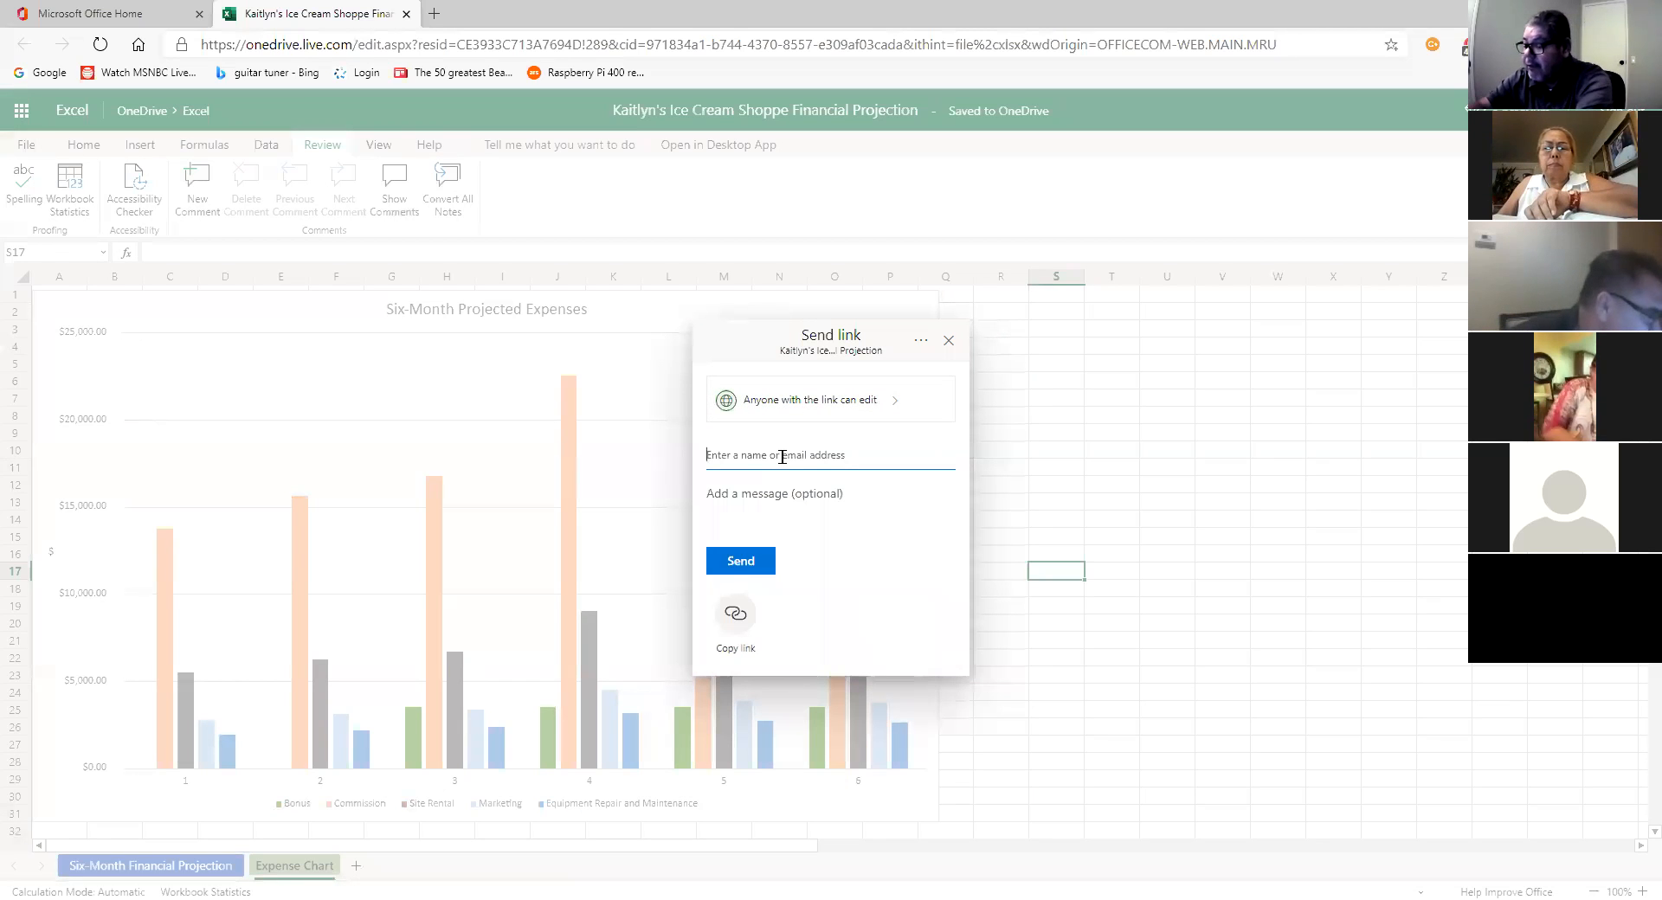
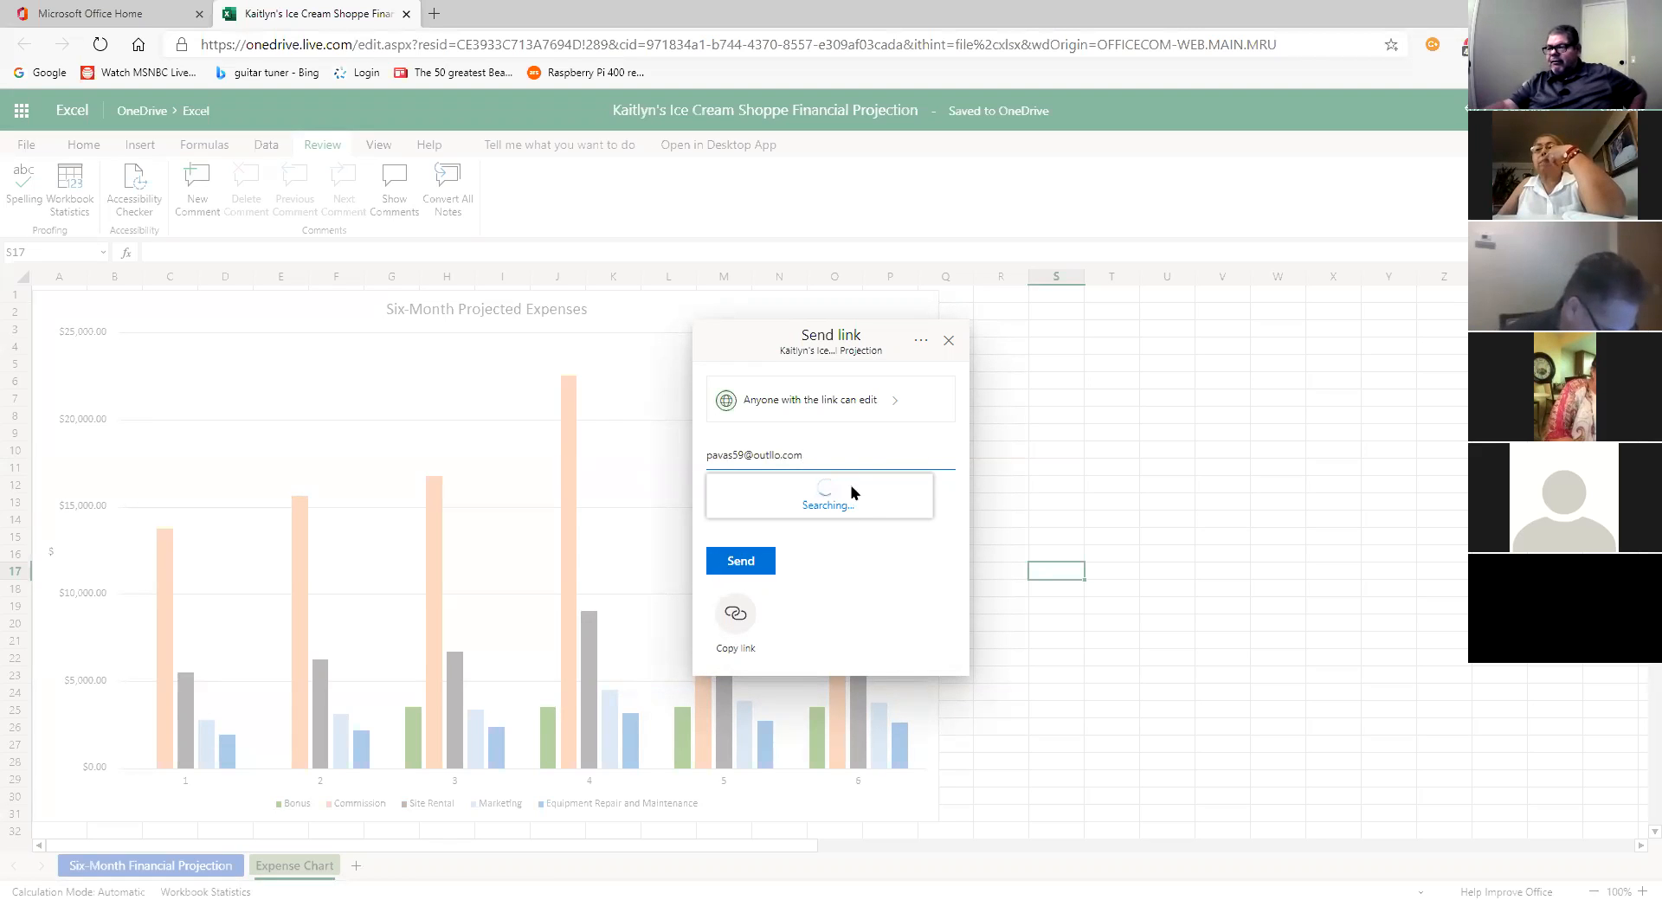
# Step: Enter the recipient's e-mail address in Send link and place the cursor in the misspelled domain
pyautogui.click(783, 452)
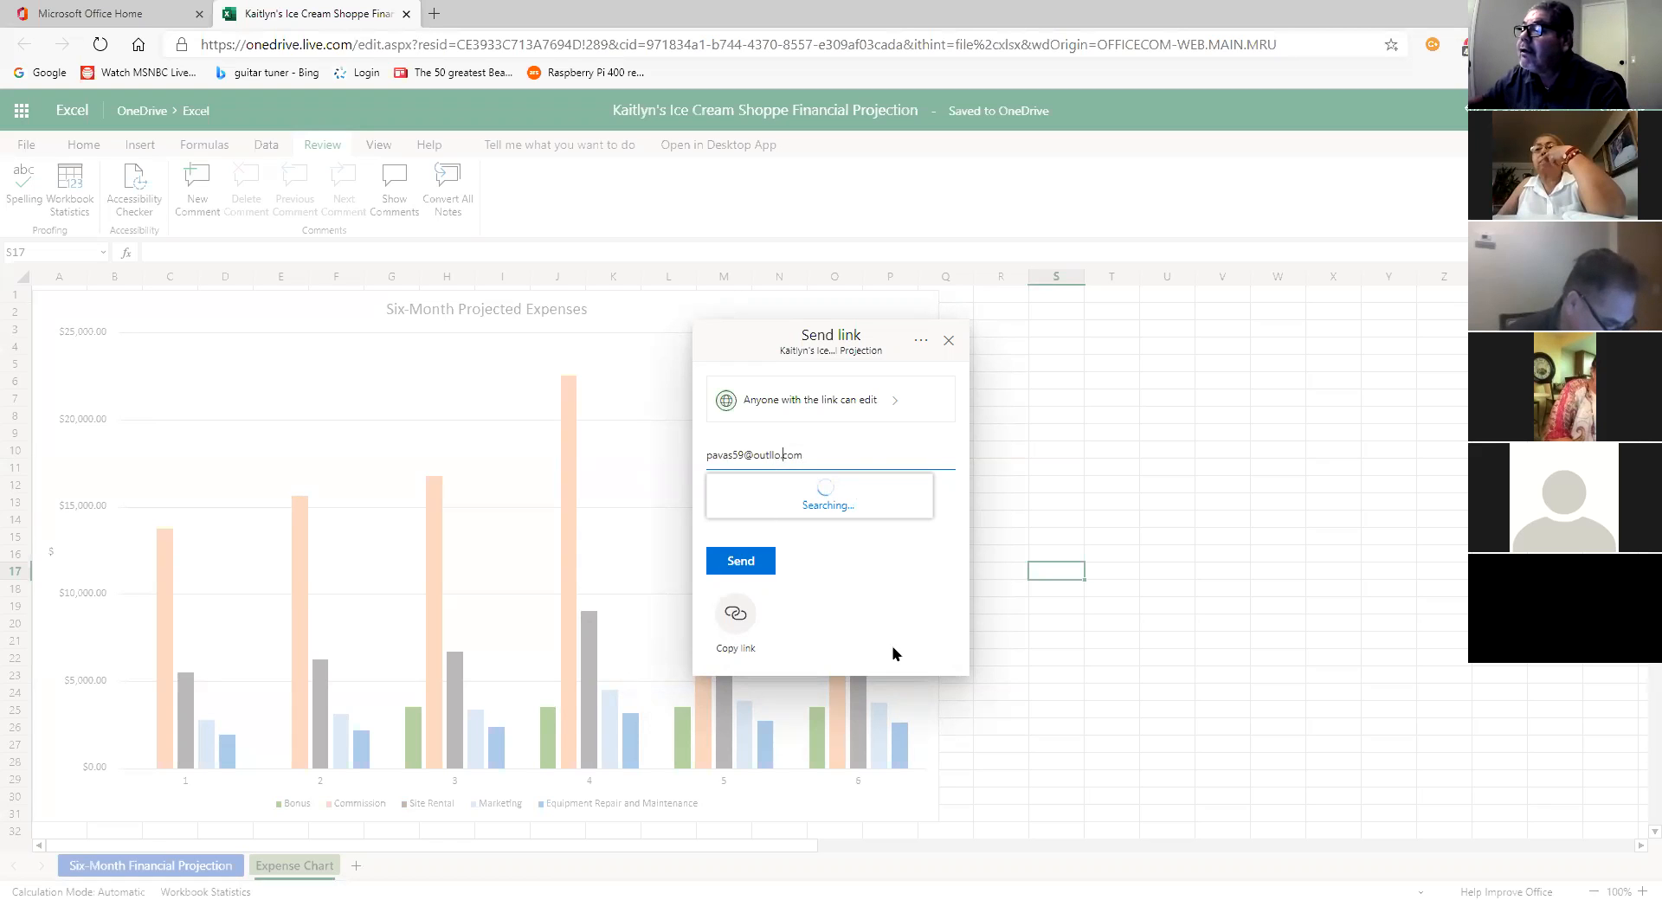
# Step: Correct the recipient's e-mail domain, then close the Send link dialog
pyautogui.press('BackSpace')
pyautogui.press('BackSpace')
pyautogui.press('BackSpace')
pyautogui.press('BackSpace')
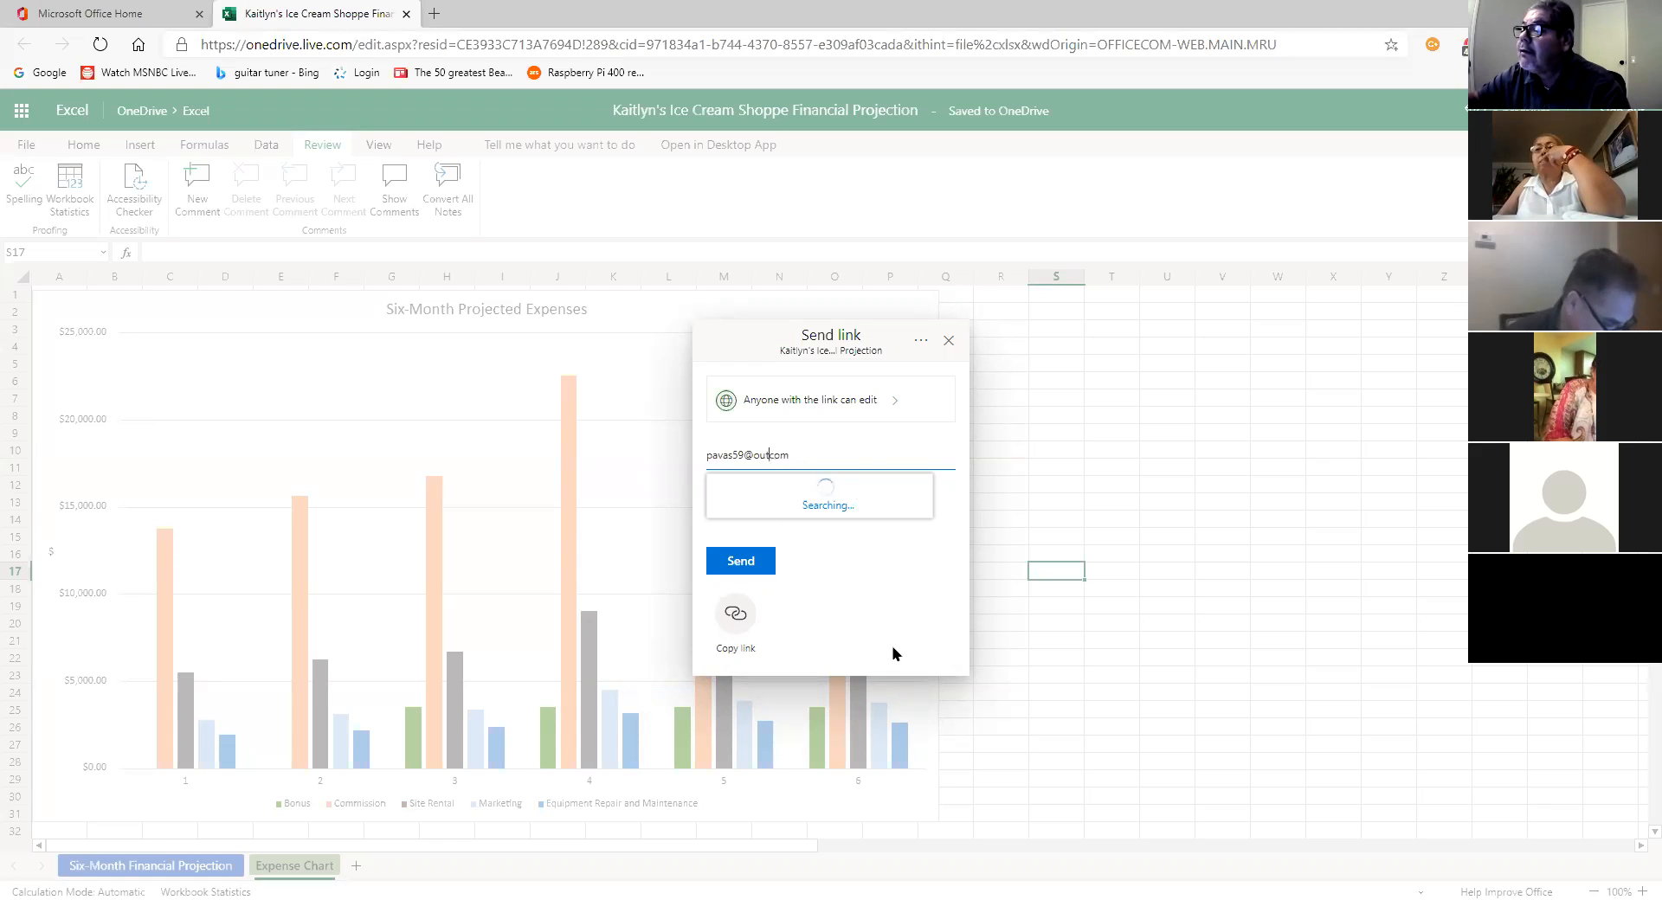
pyautogui.write('look')
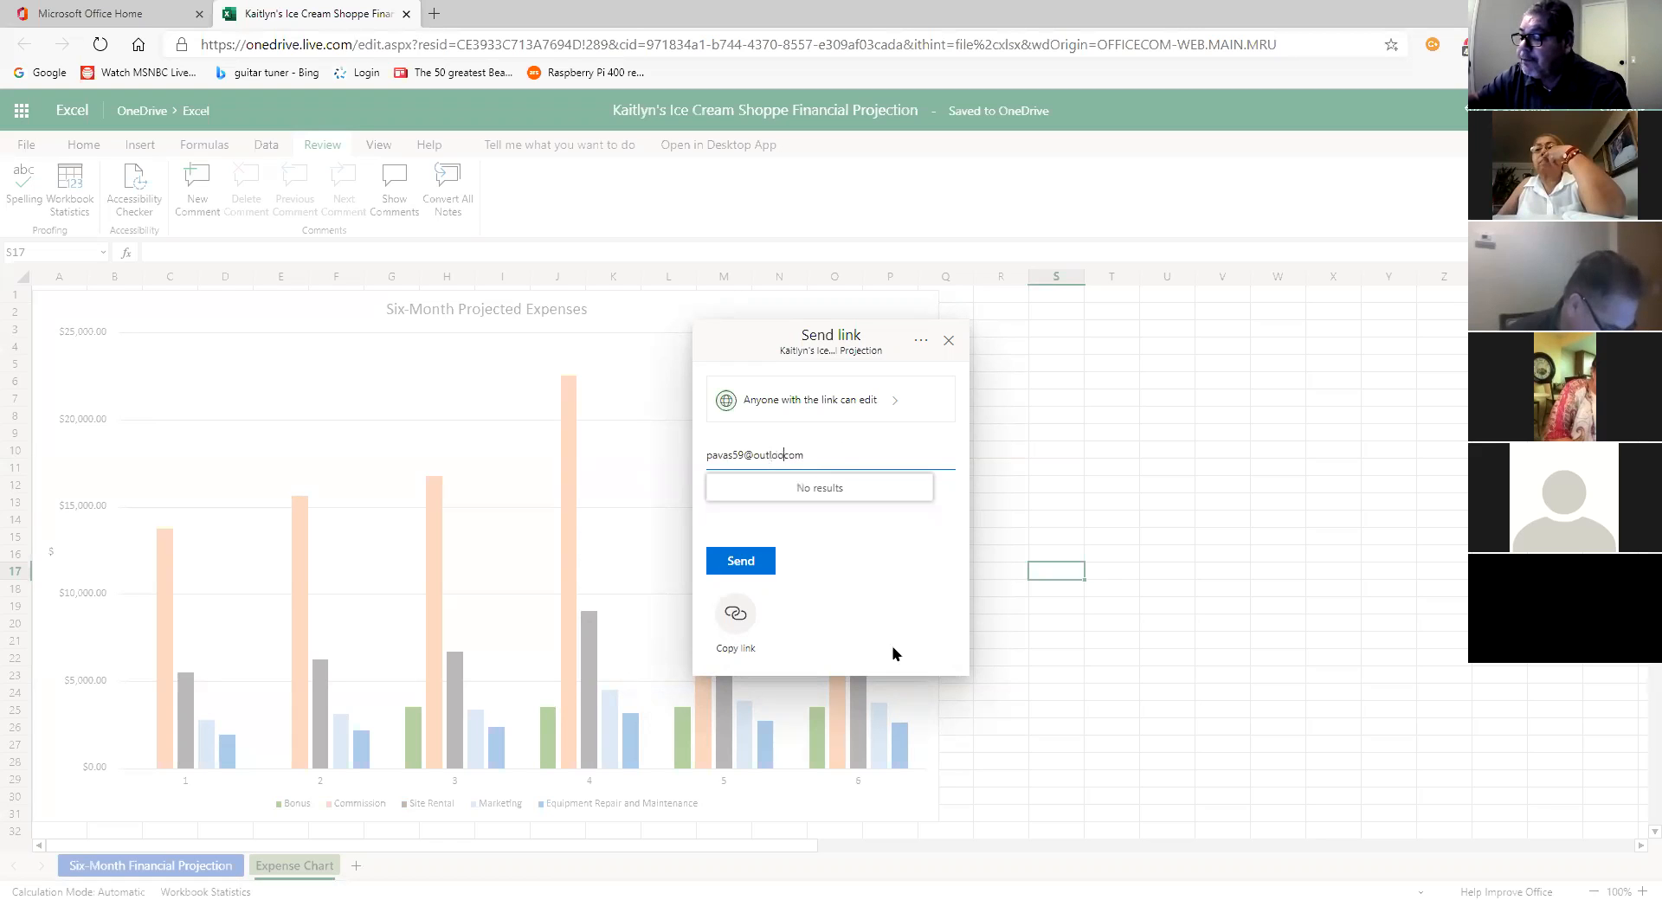
pyautogui.write('.')
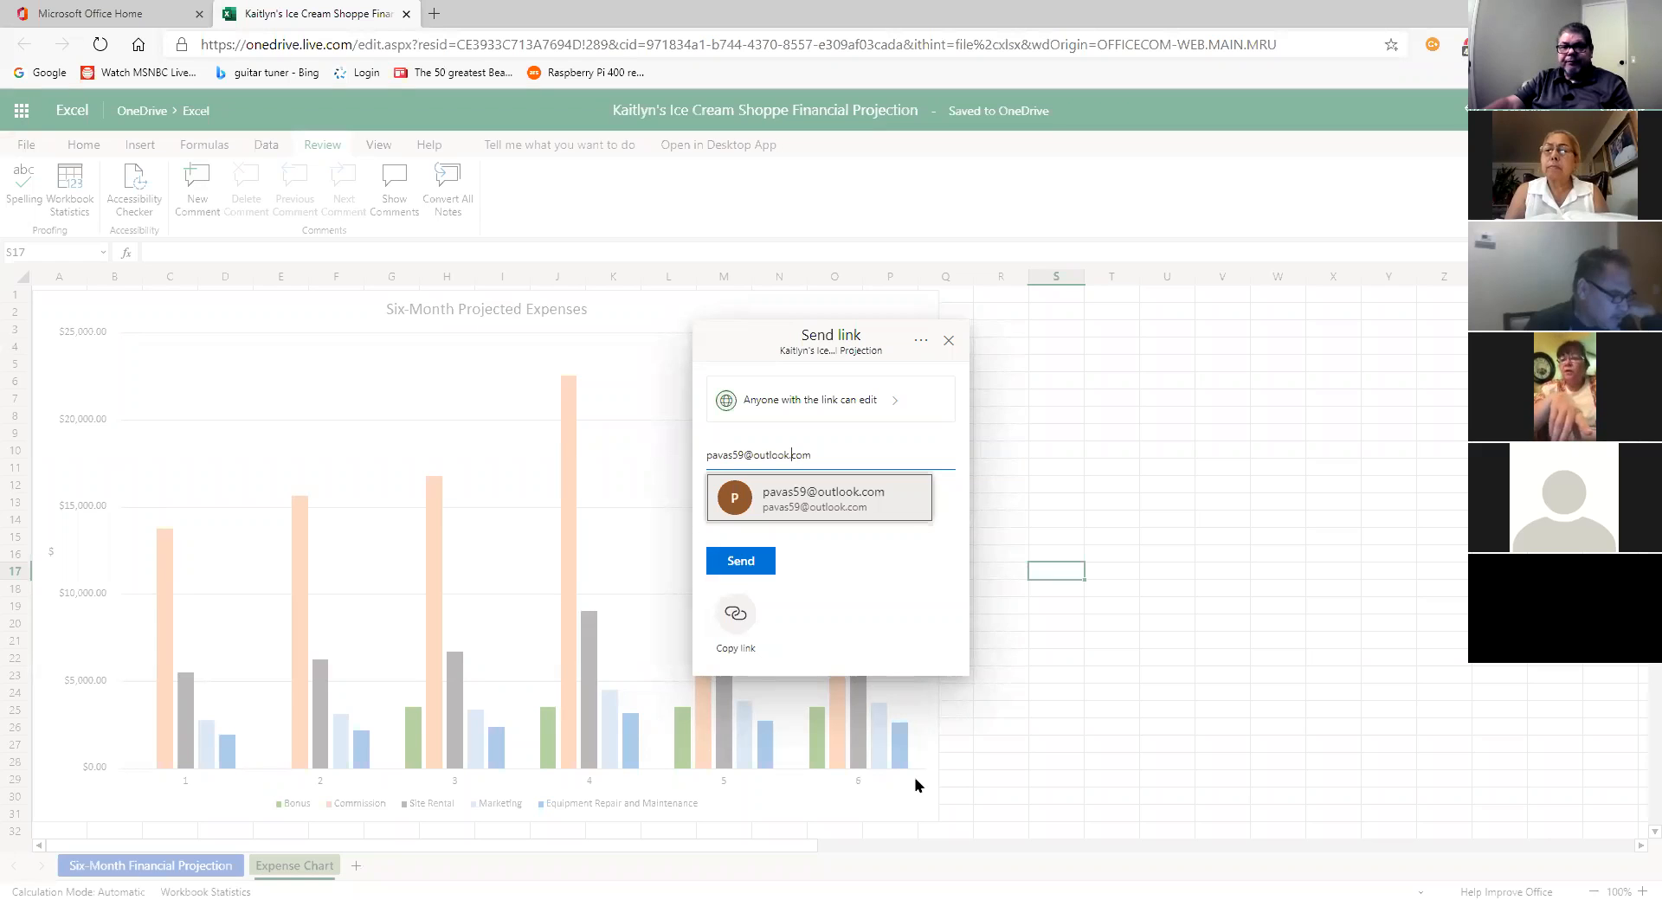
pyautogui.click(948, 342)
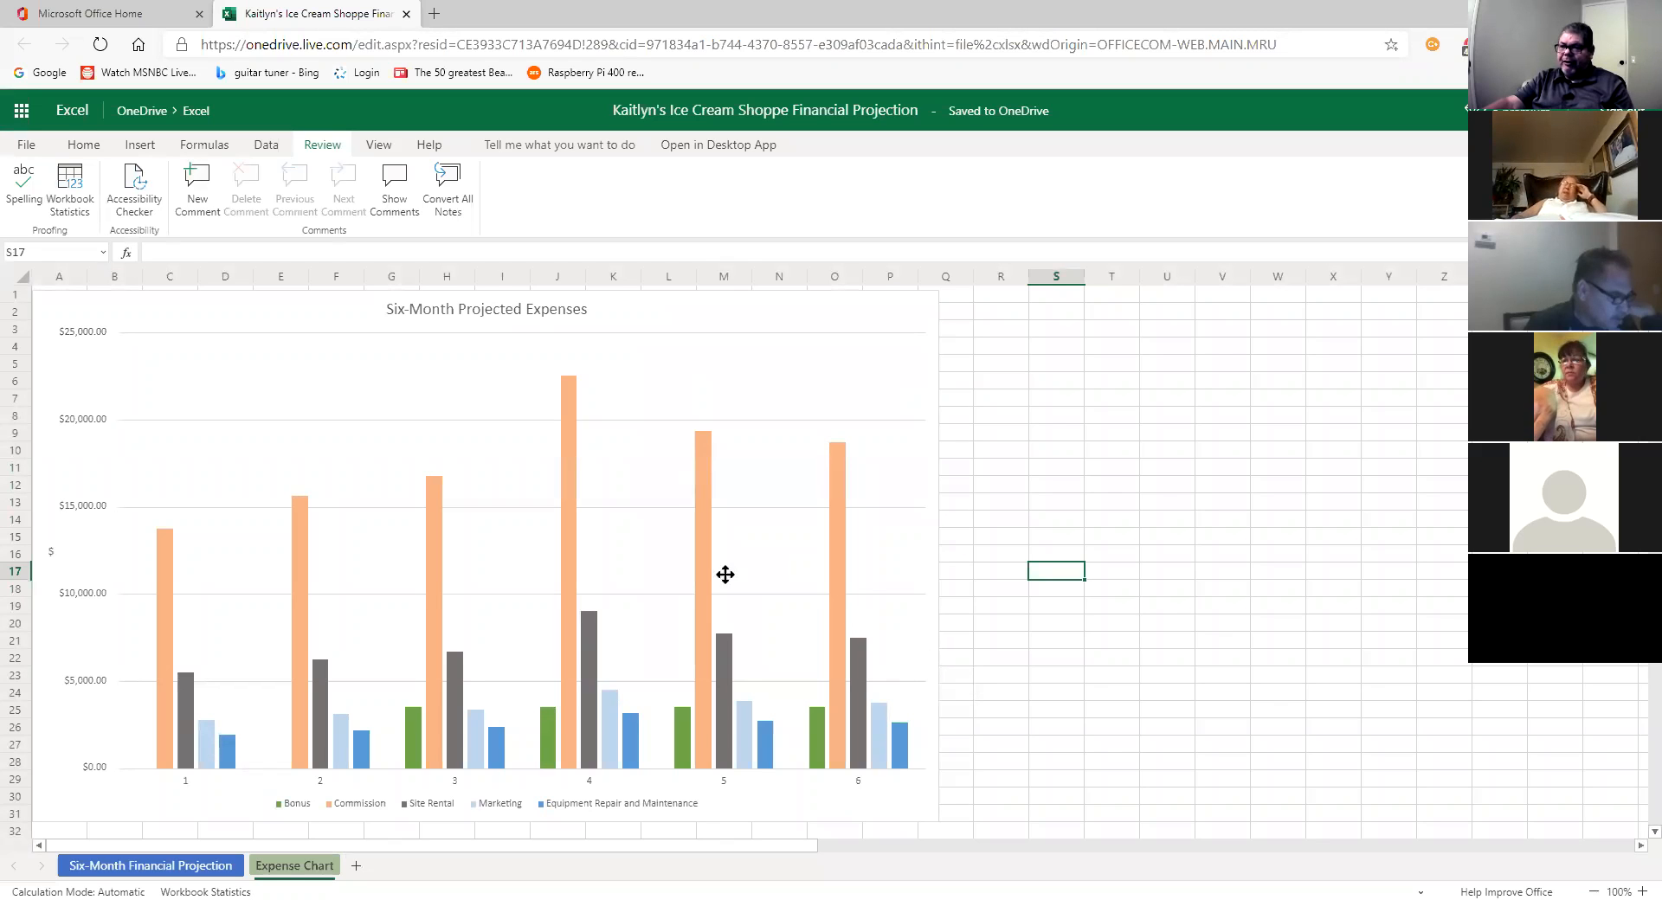
# Step: Select the expense chart and add Outside End data labels from the Chart tab
pyautogui.click(891, 374)
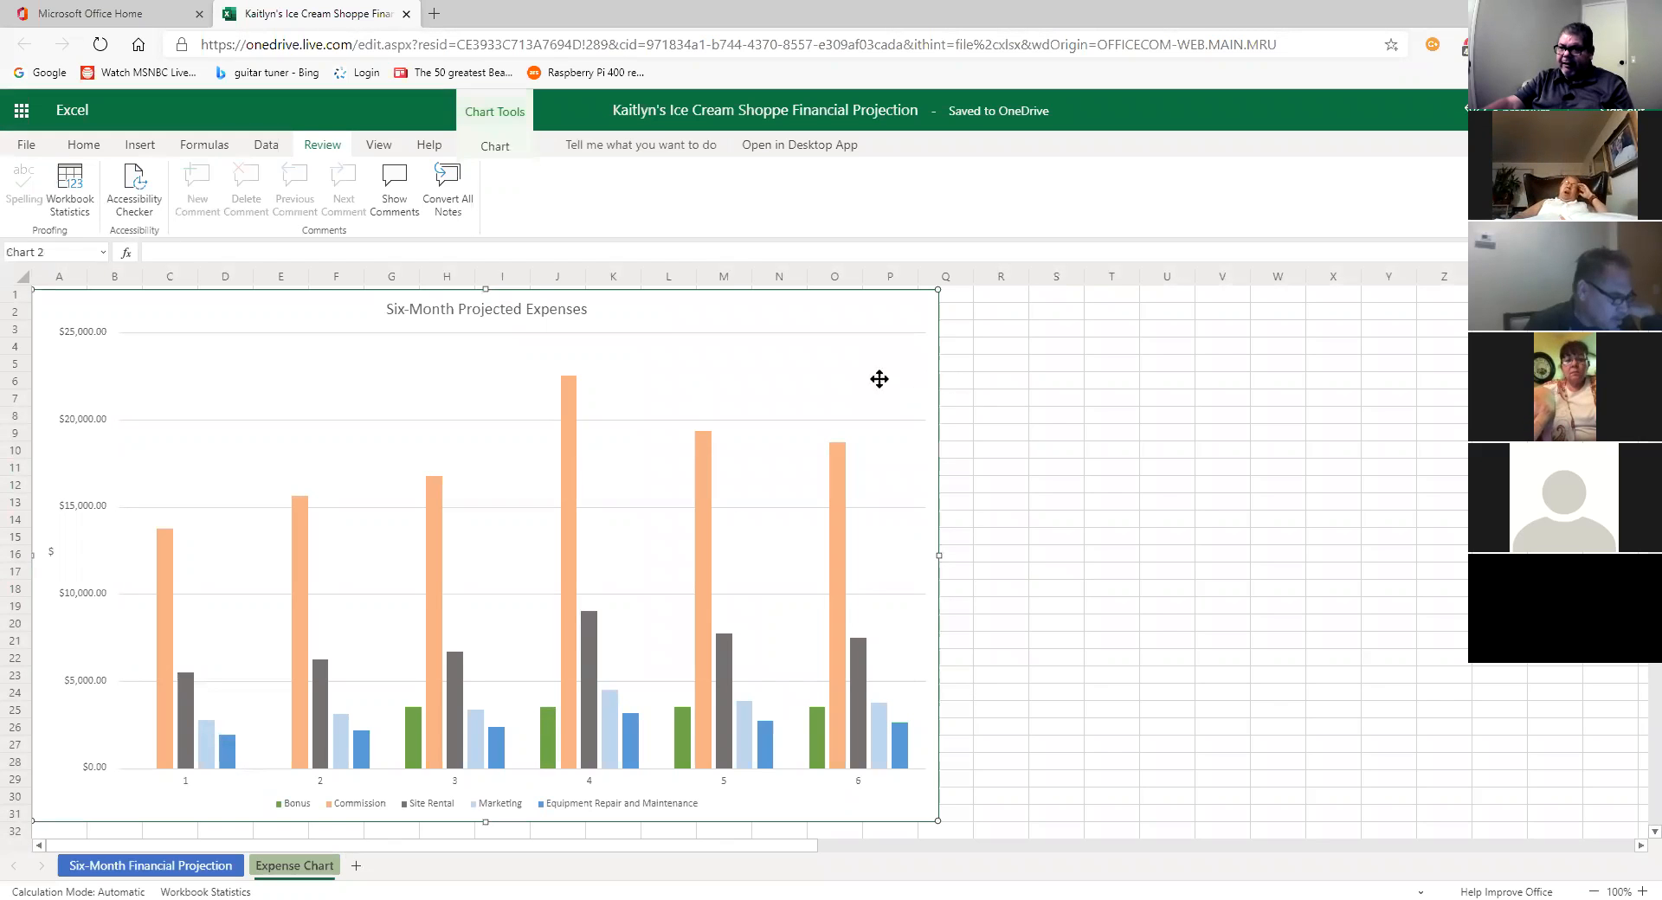
pyautogui.click(497, 147)
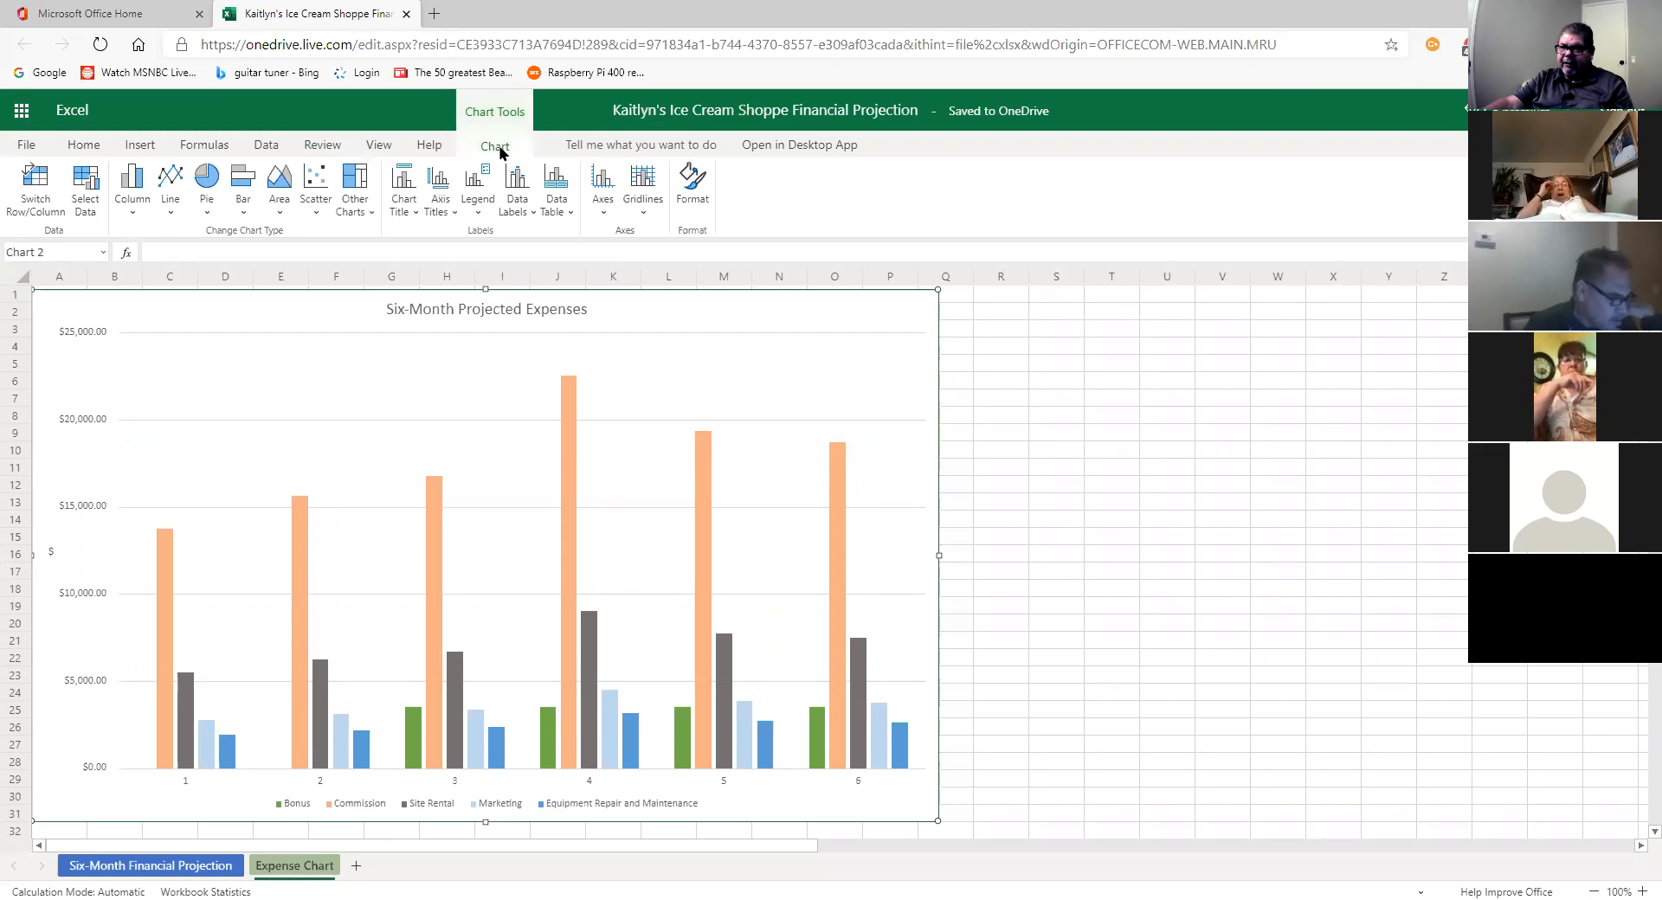
pyautogui.click(479, 212)
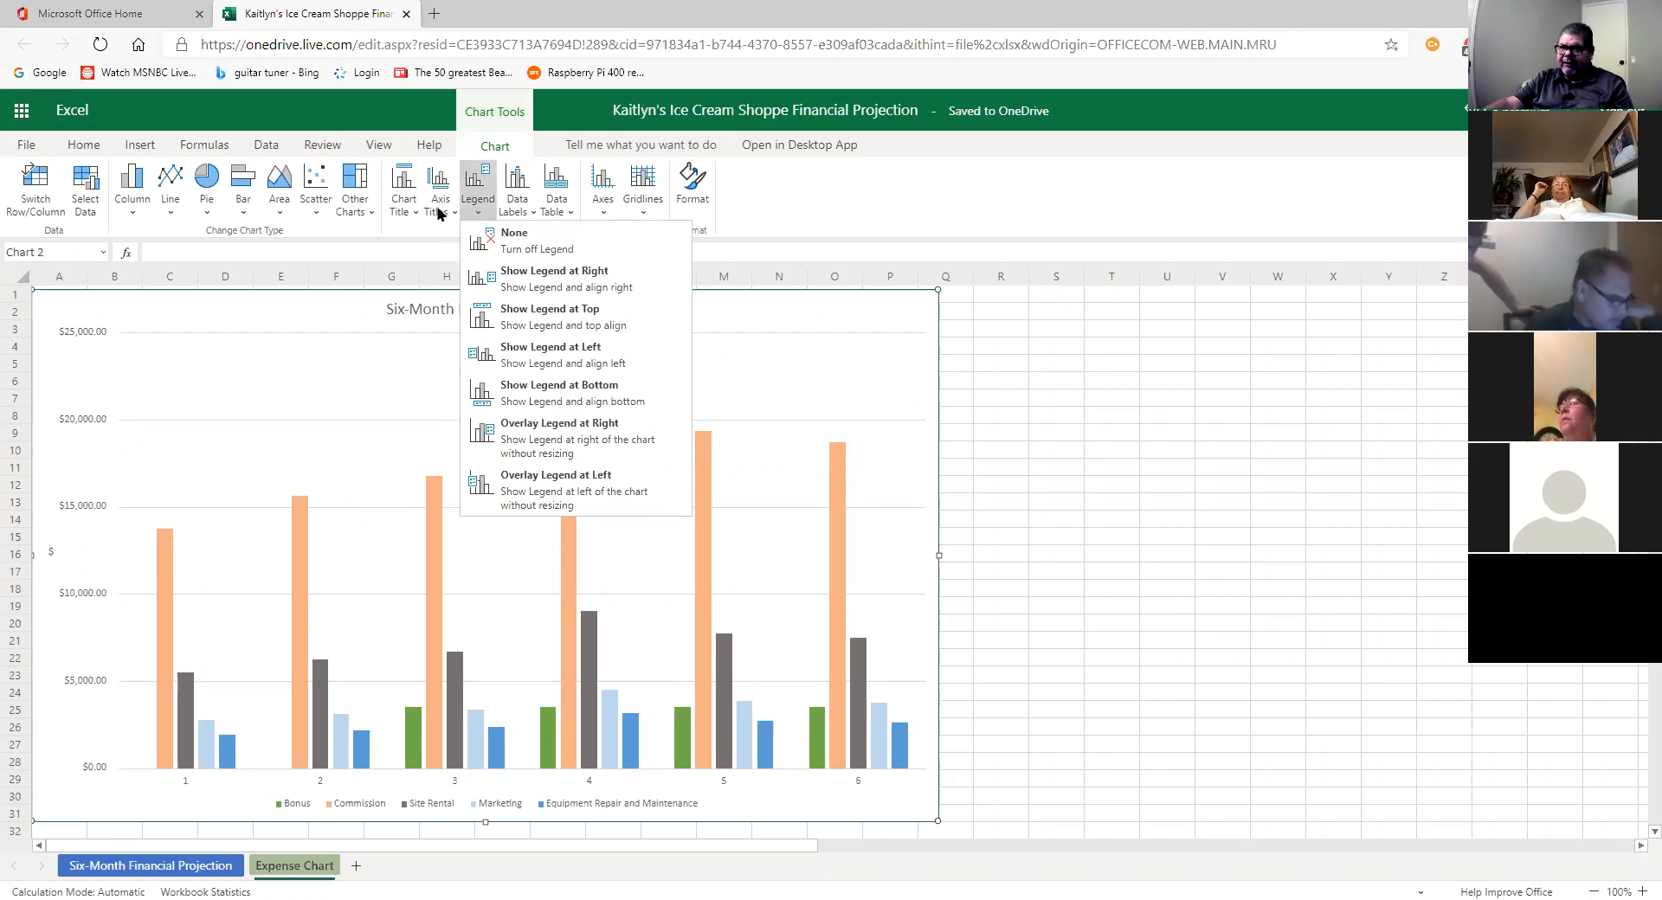
pyautogui.click(519, 212)
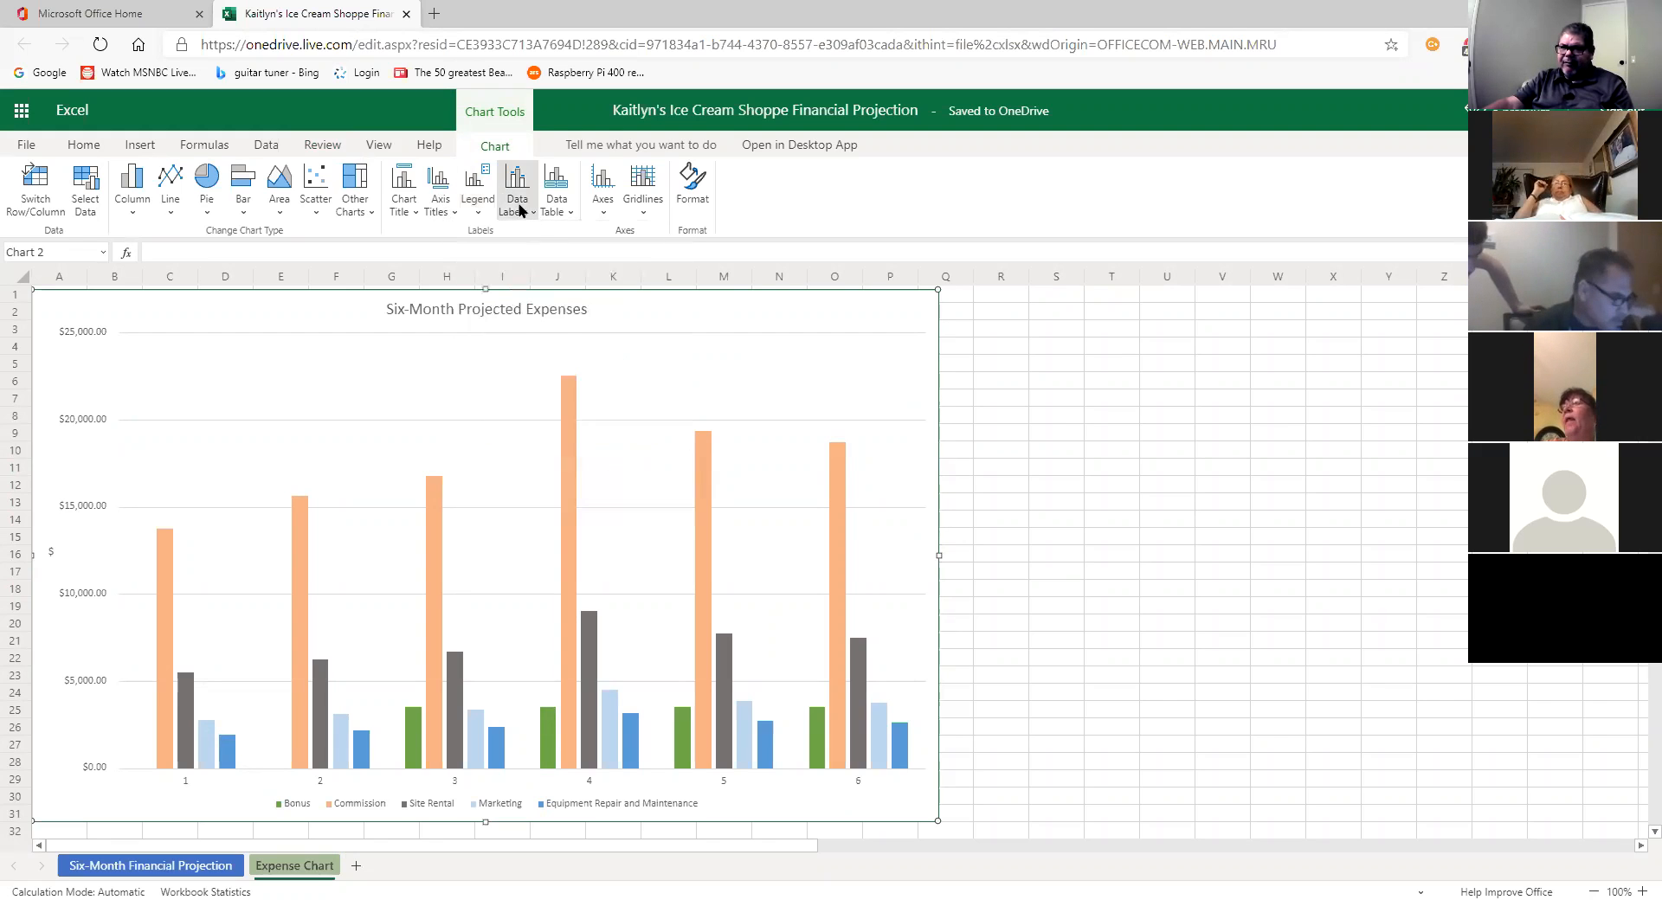
pyautogui.click(520, 212)
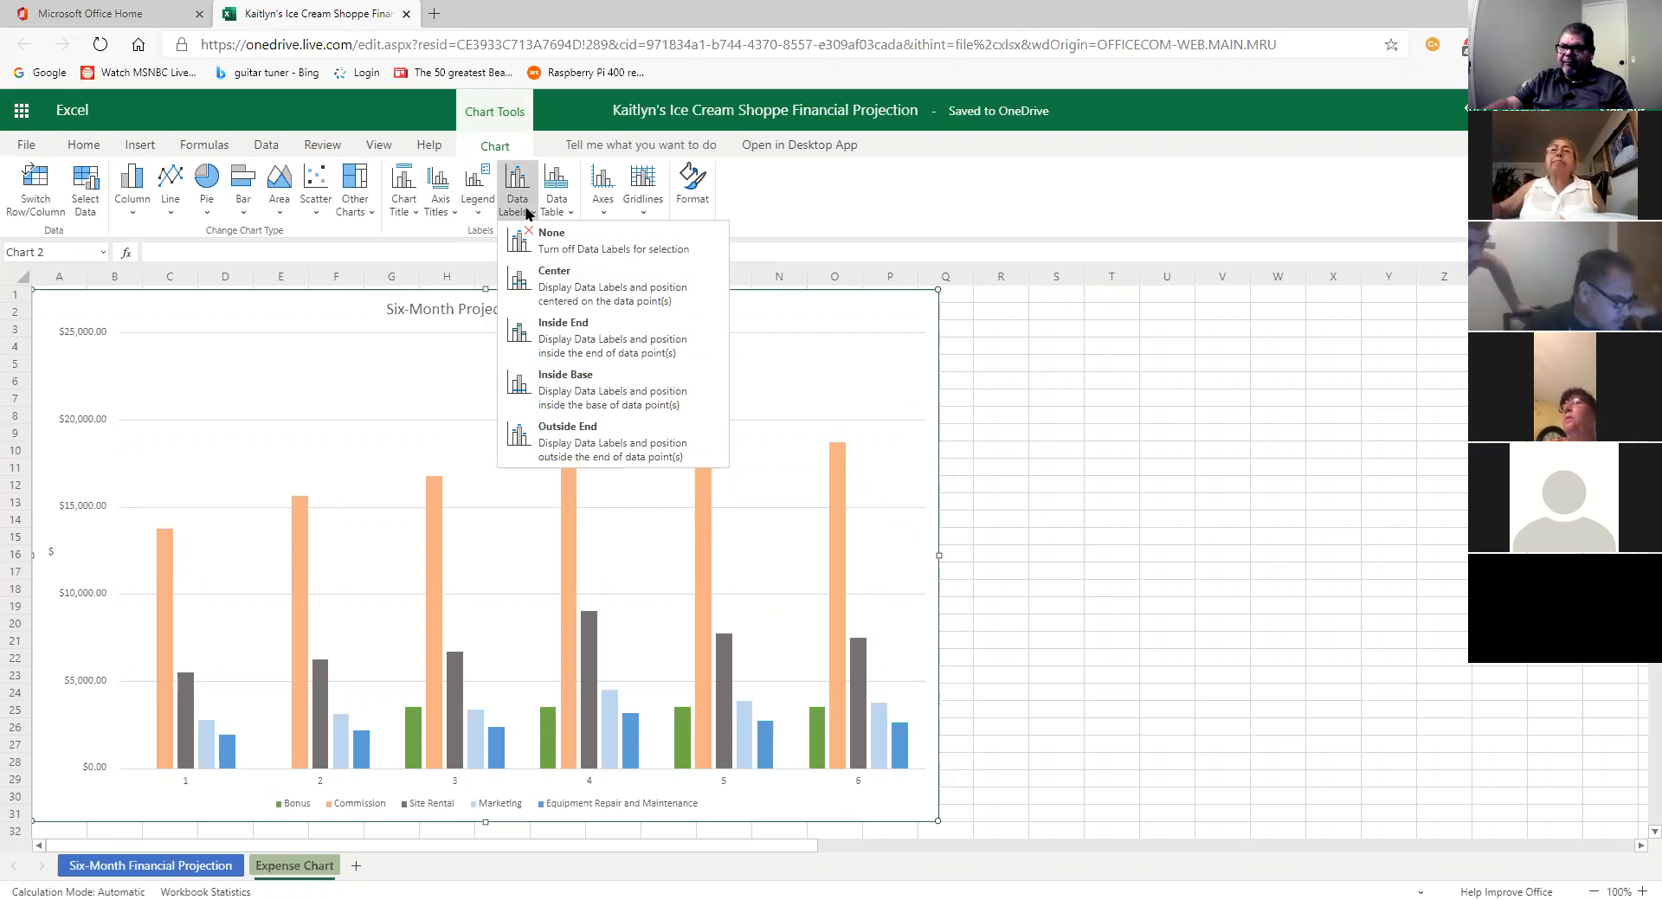
pyautogui.click(587, 439)
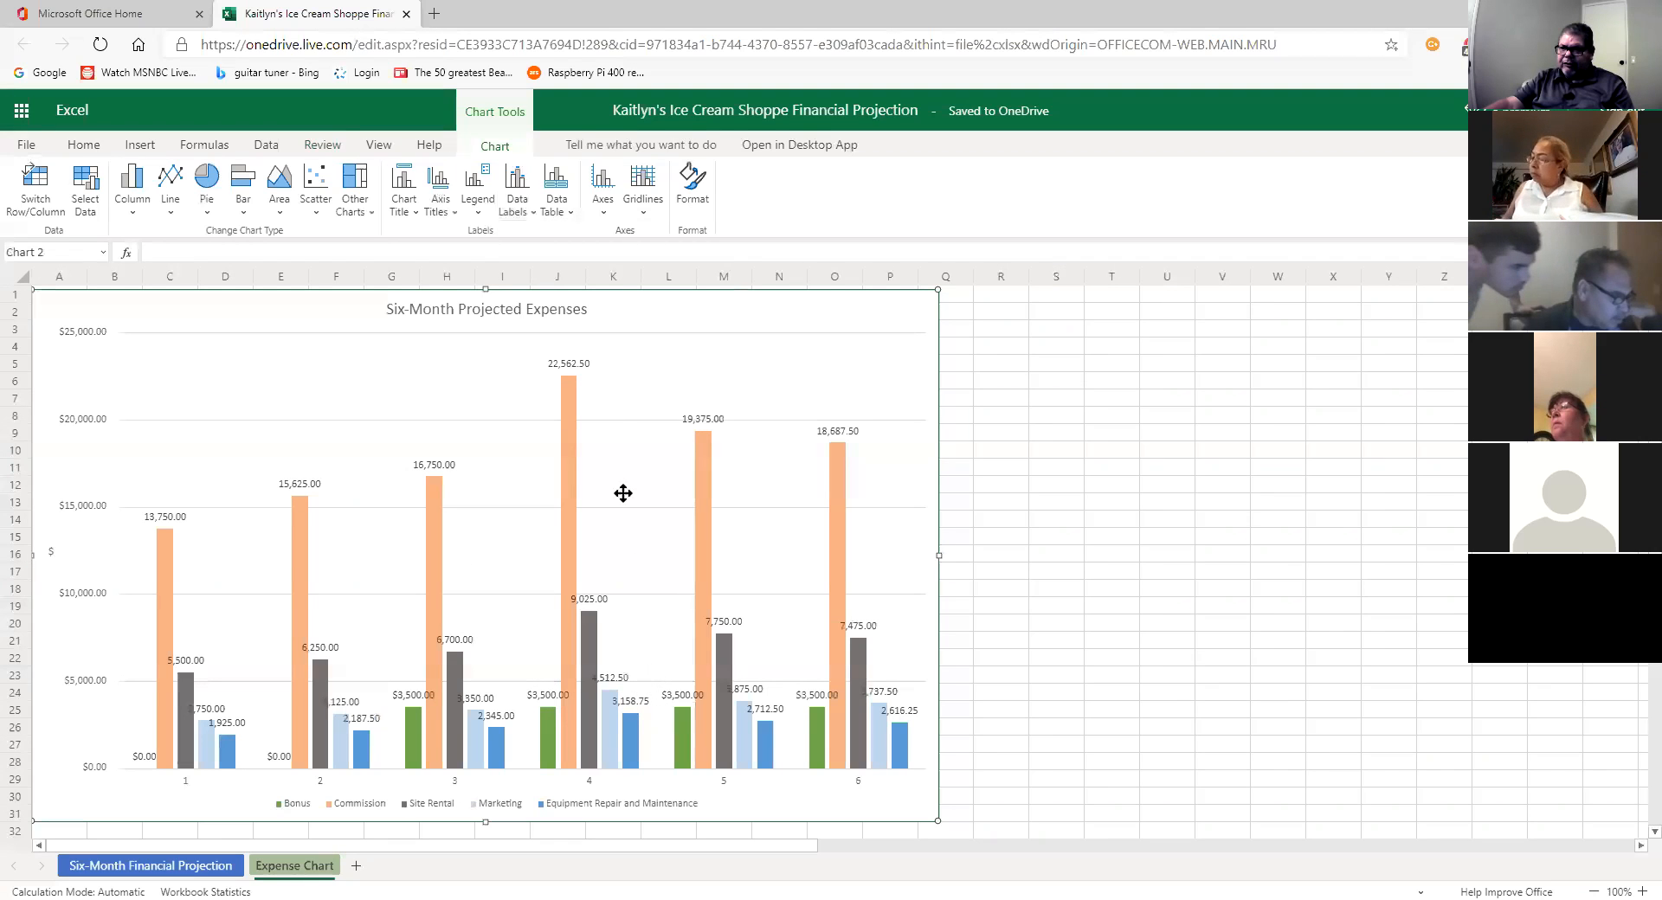
# Step: Set the data labels to None, then restore Outside End labels above each bar
pyautogui.click(524, 211)
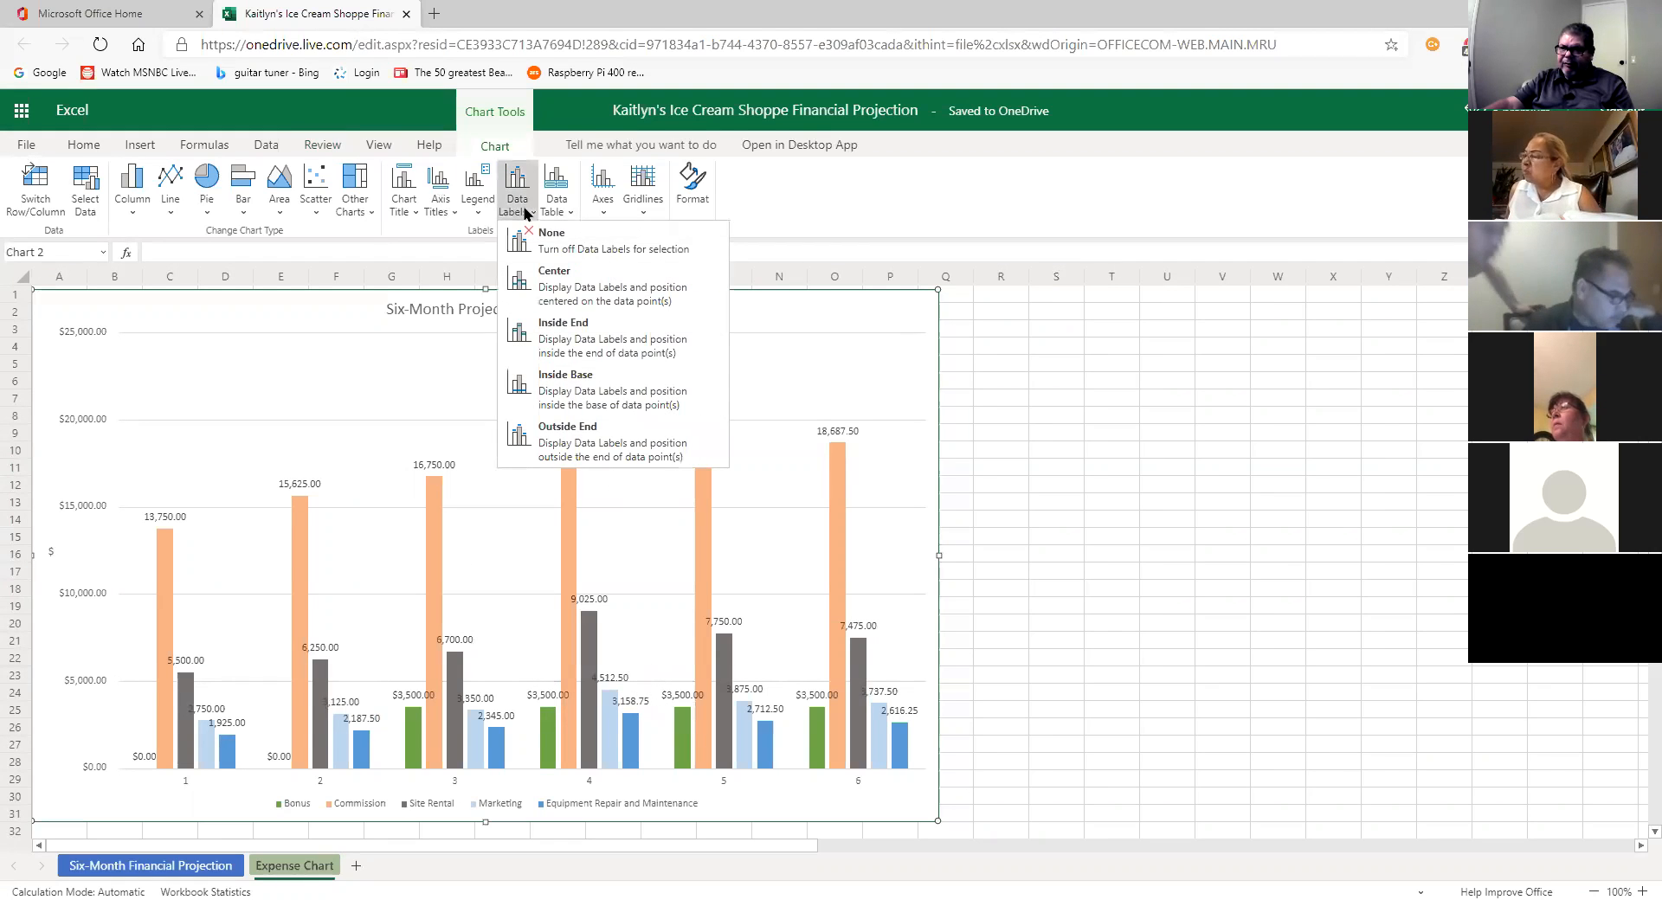
pyautogui.click(598, 252)
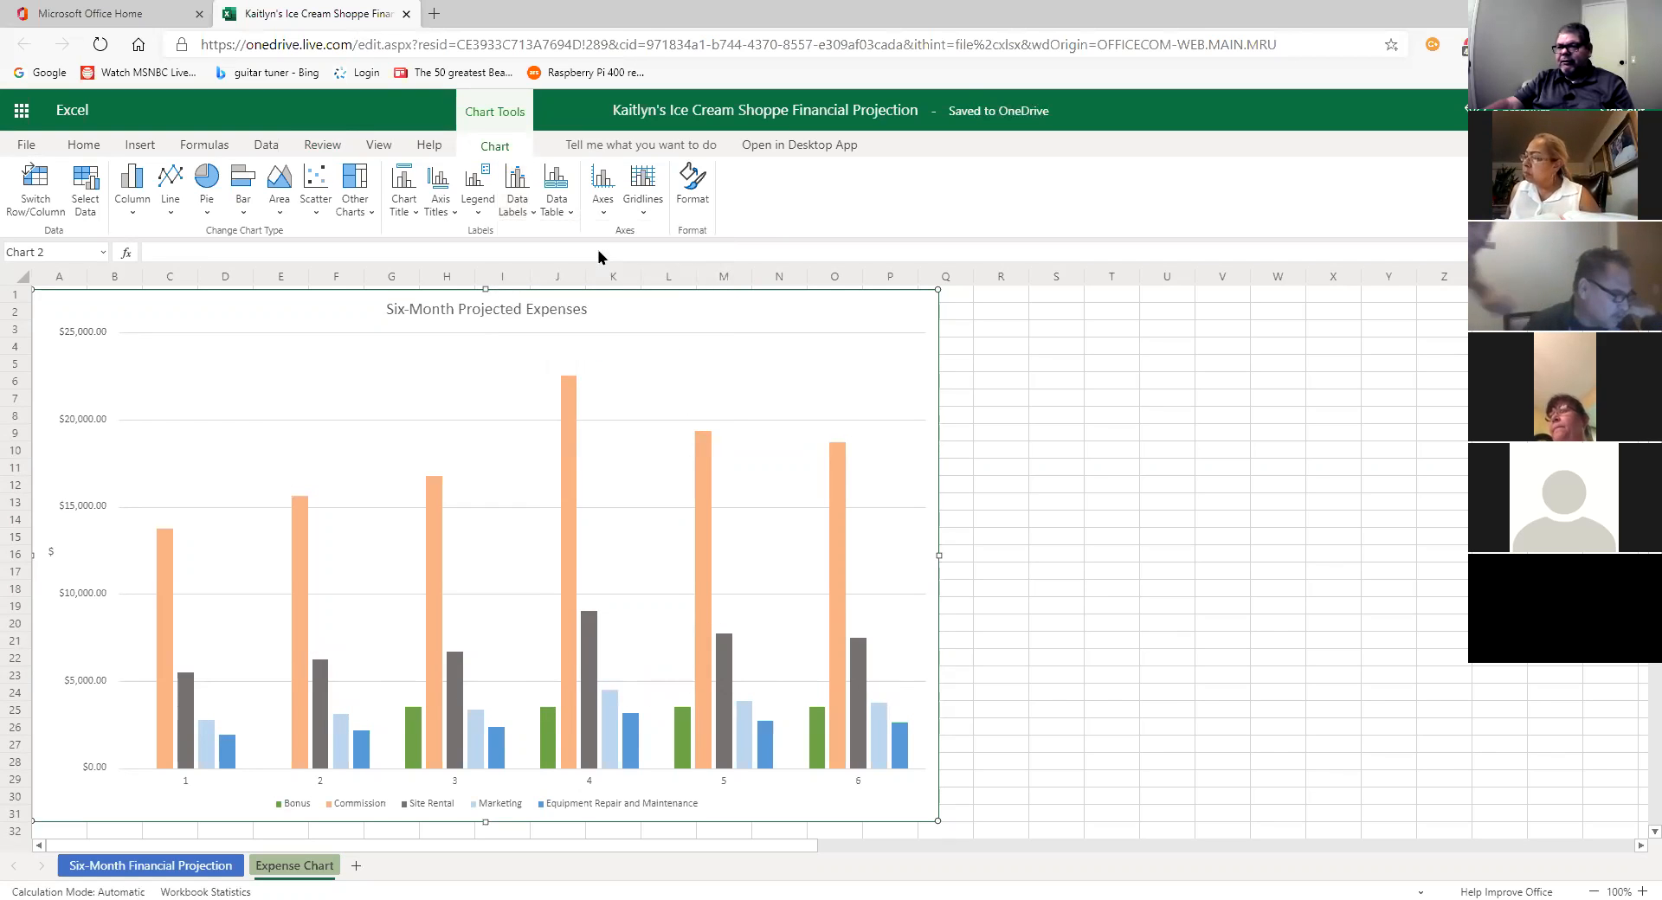
pyautogui.click(517, 190)
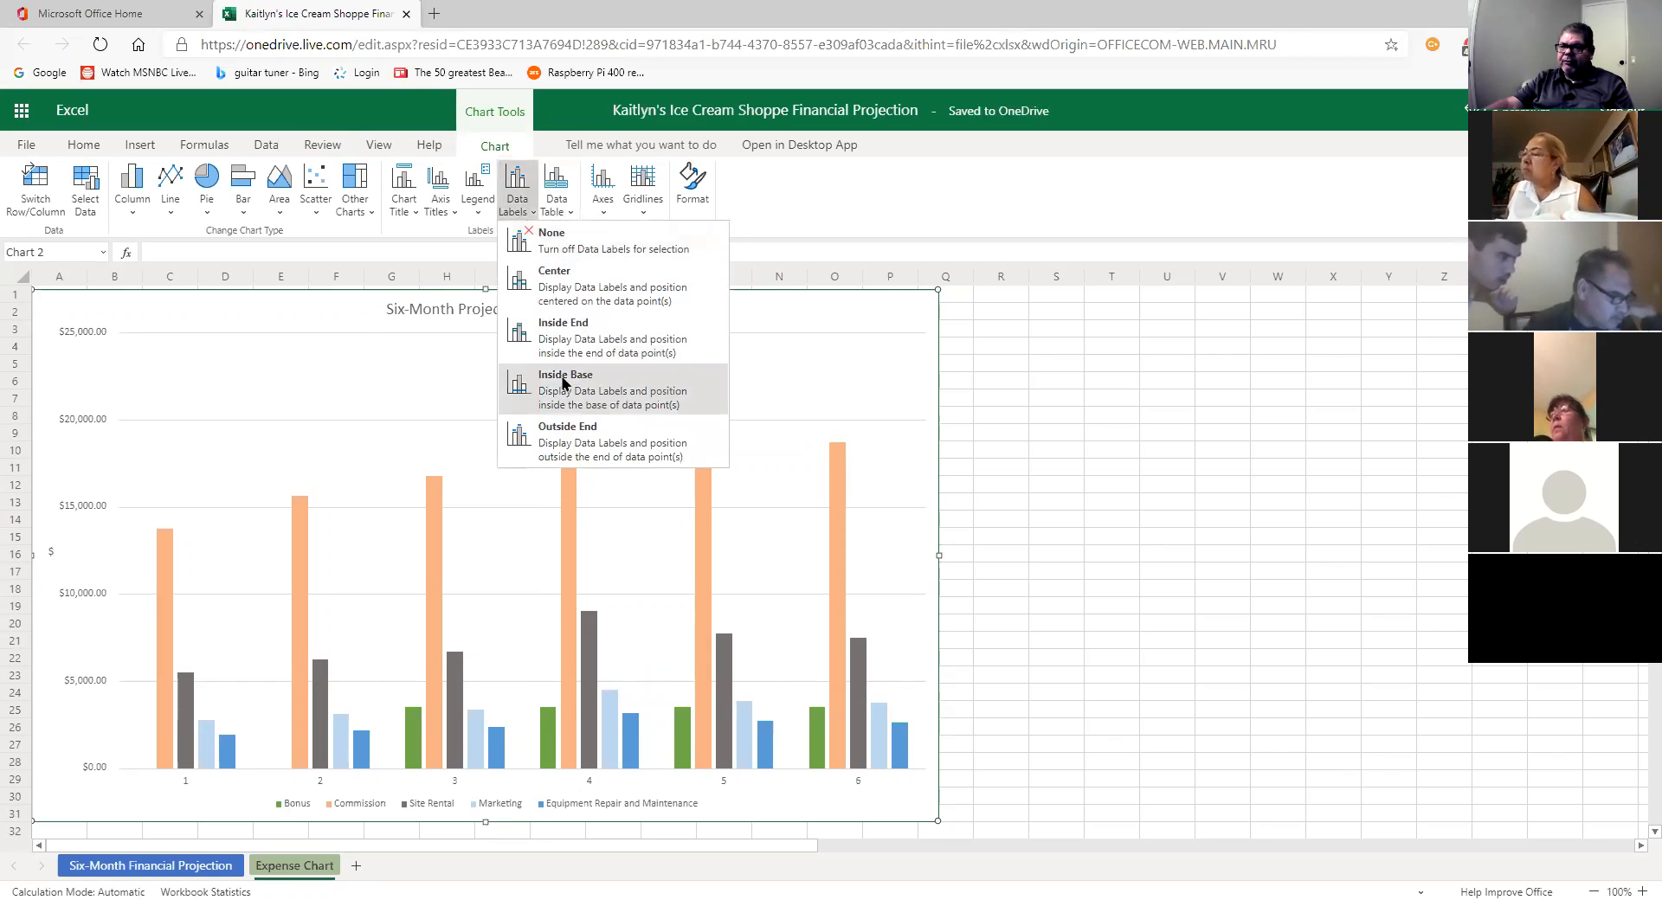
pyautogui.click(561, 425)
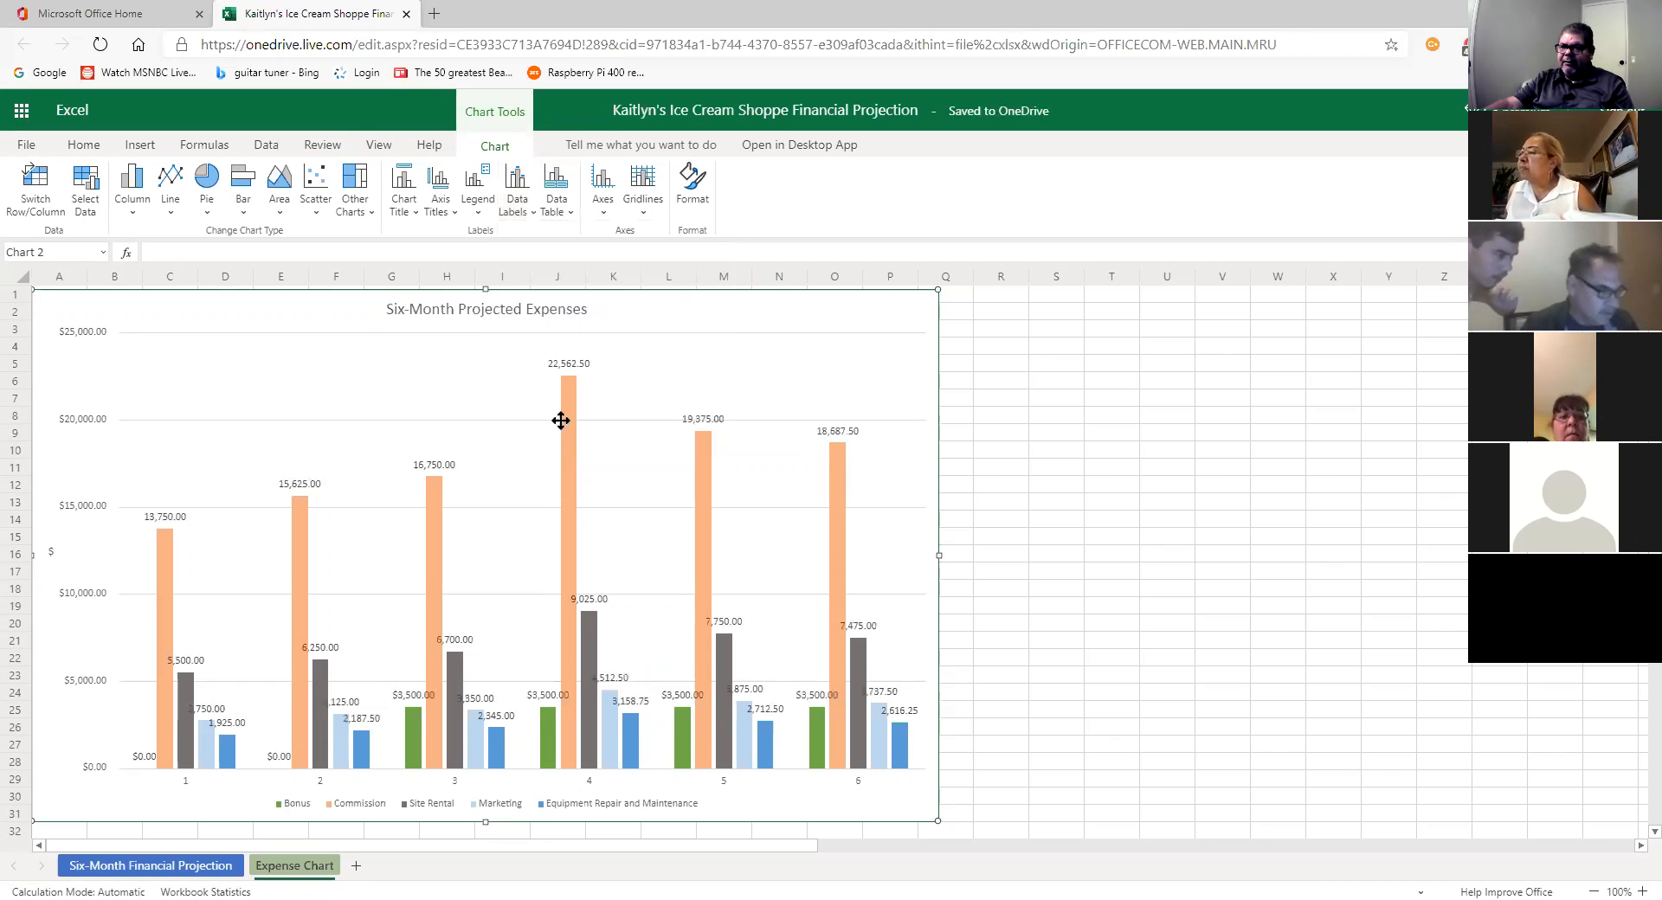
pyautogui.click(530, 213)
pyautogui.click(533, 247)
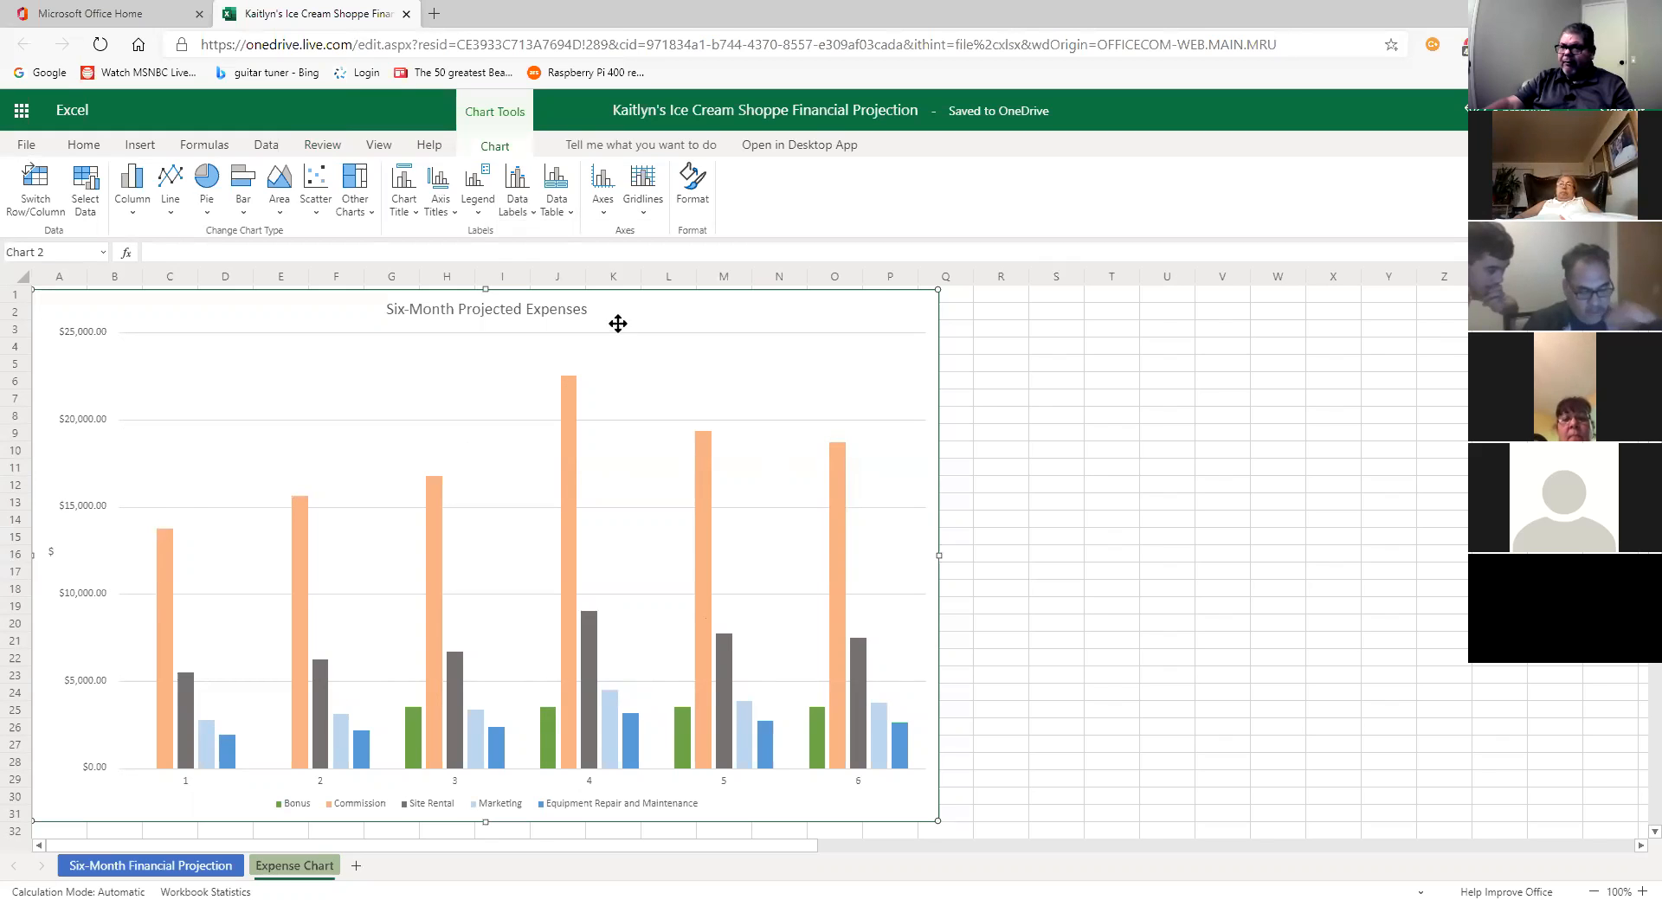
# Step: Show the Data Labels placement choices for the Six-Month Projected Expenses chart
pyautogui.click(517, 186)
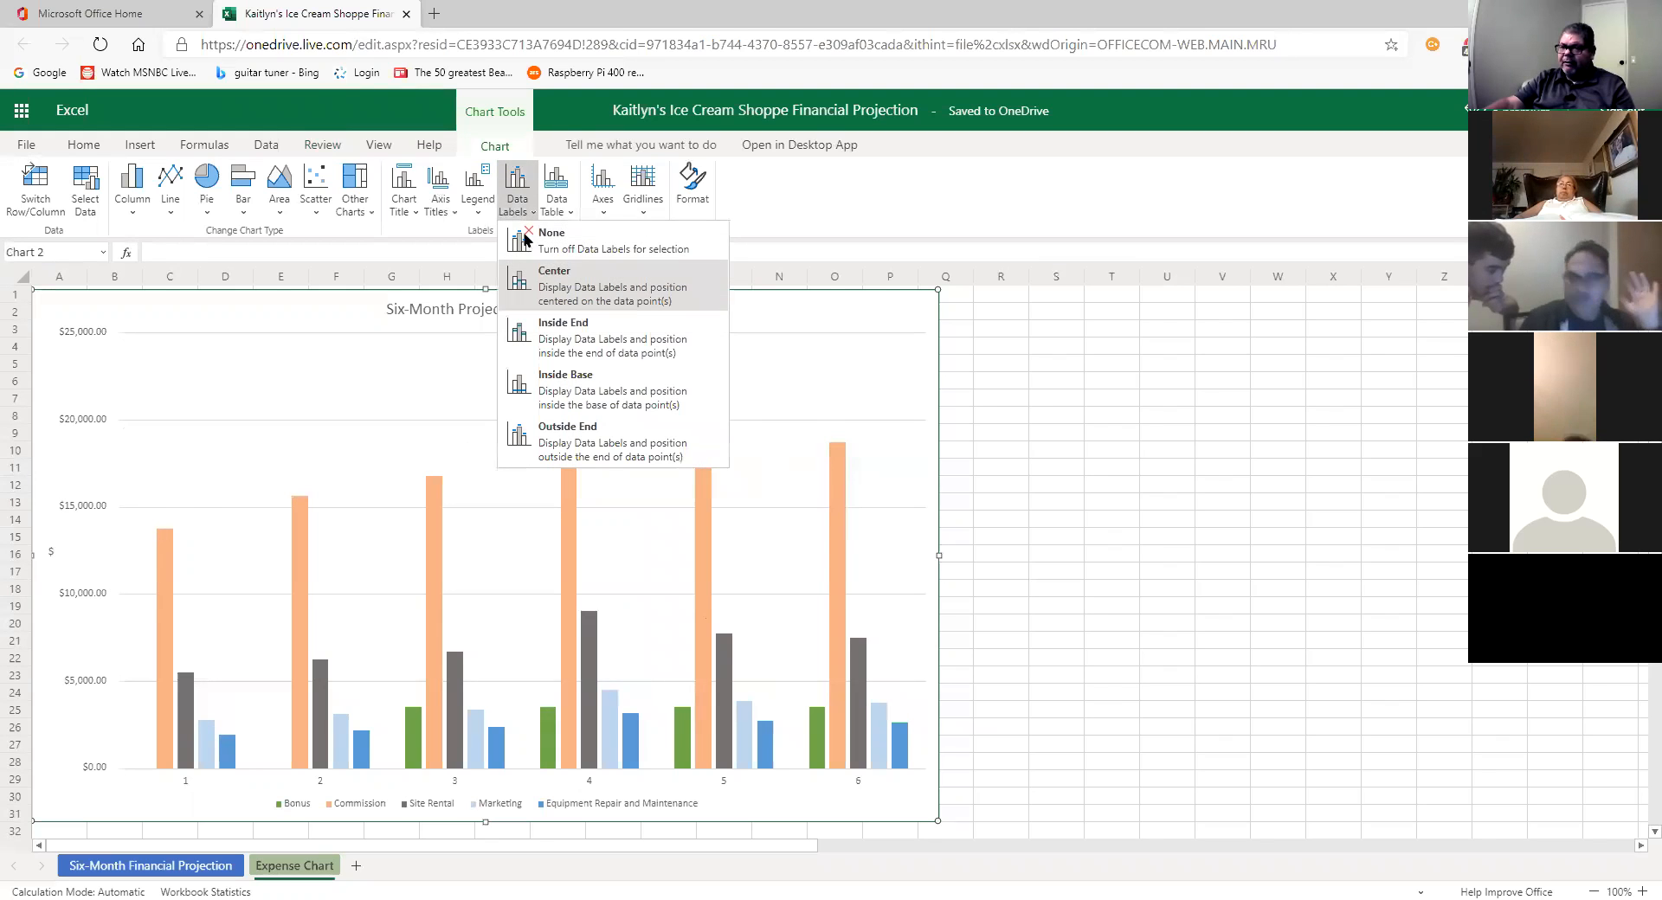
# Step: Dismiss the chart's Data Labels placement choices without adding any labels
pyautogui.click(518, 195)
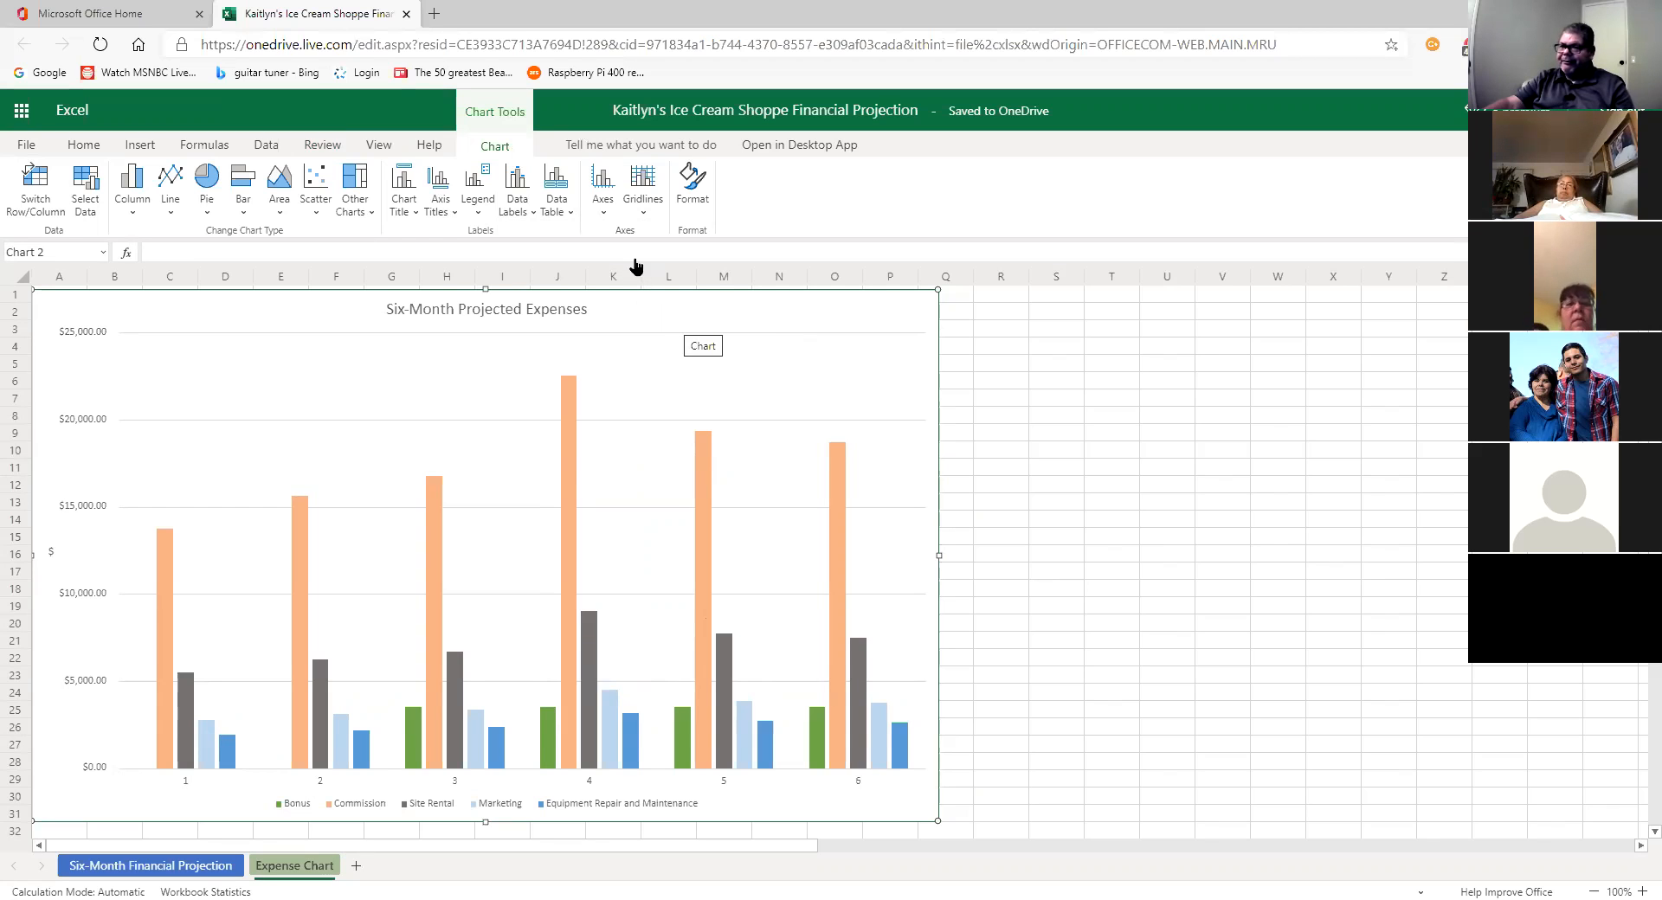
# Step: Close the Ice Cream Shoppe workbook to return to the Office home page
pyautogui.click(406, 14)
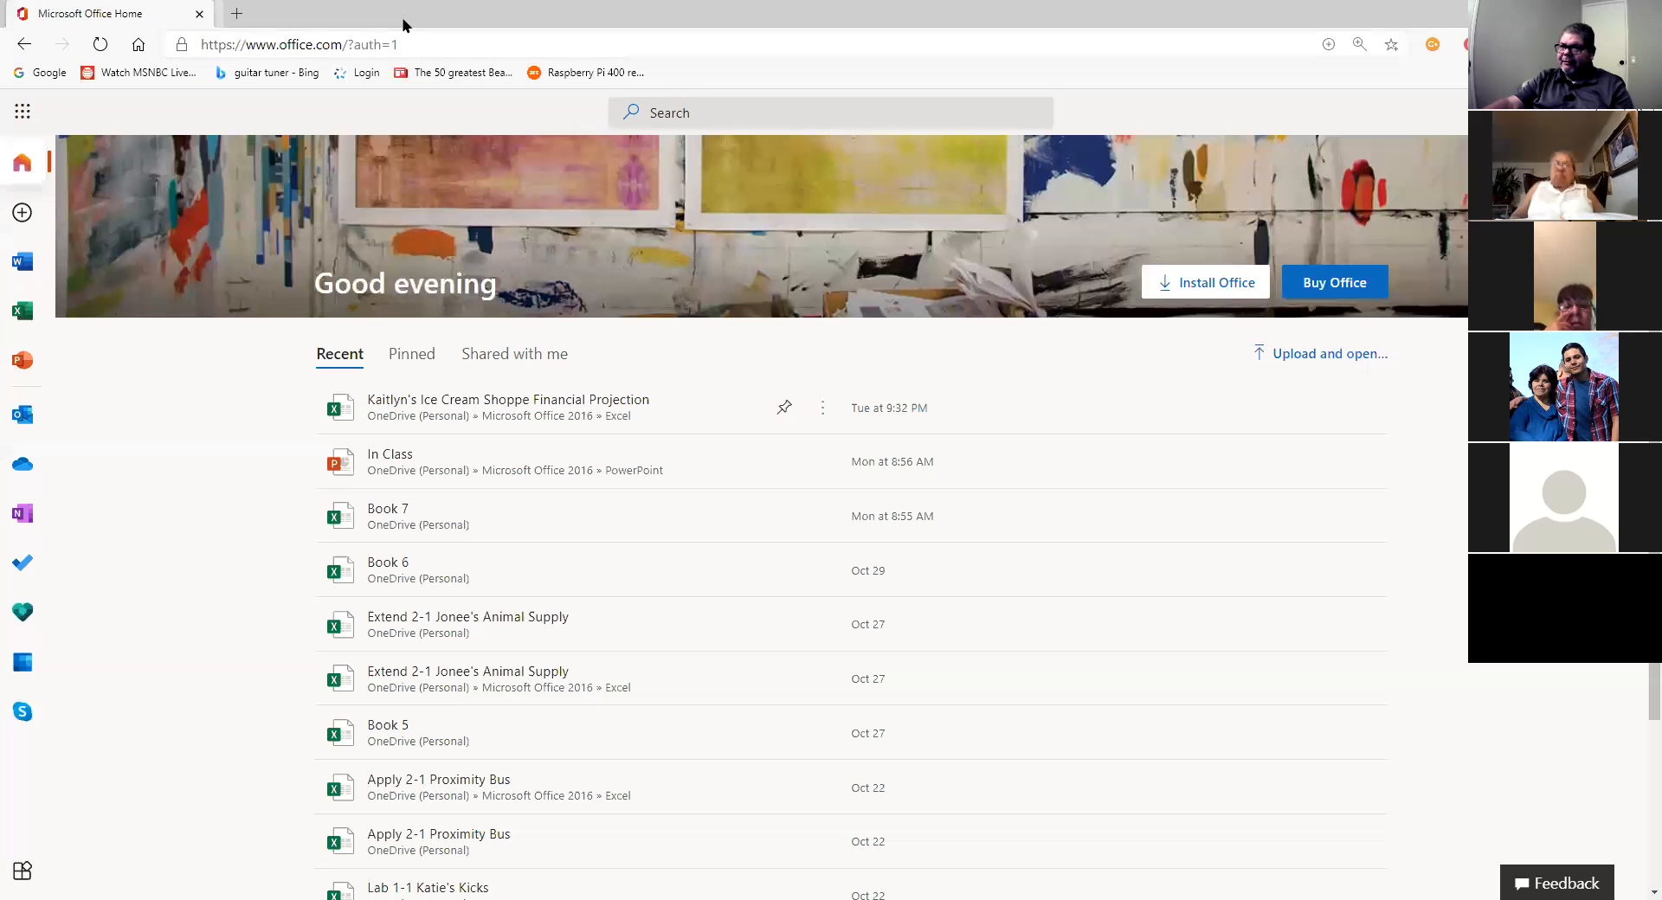